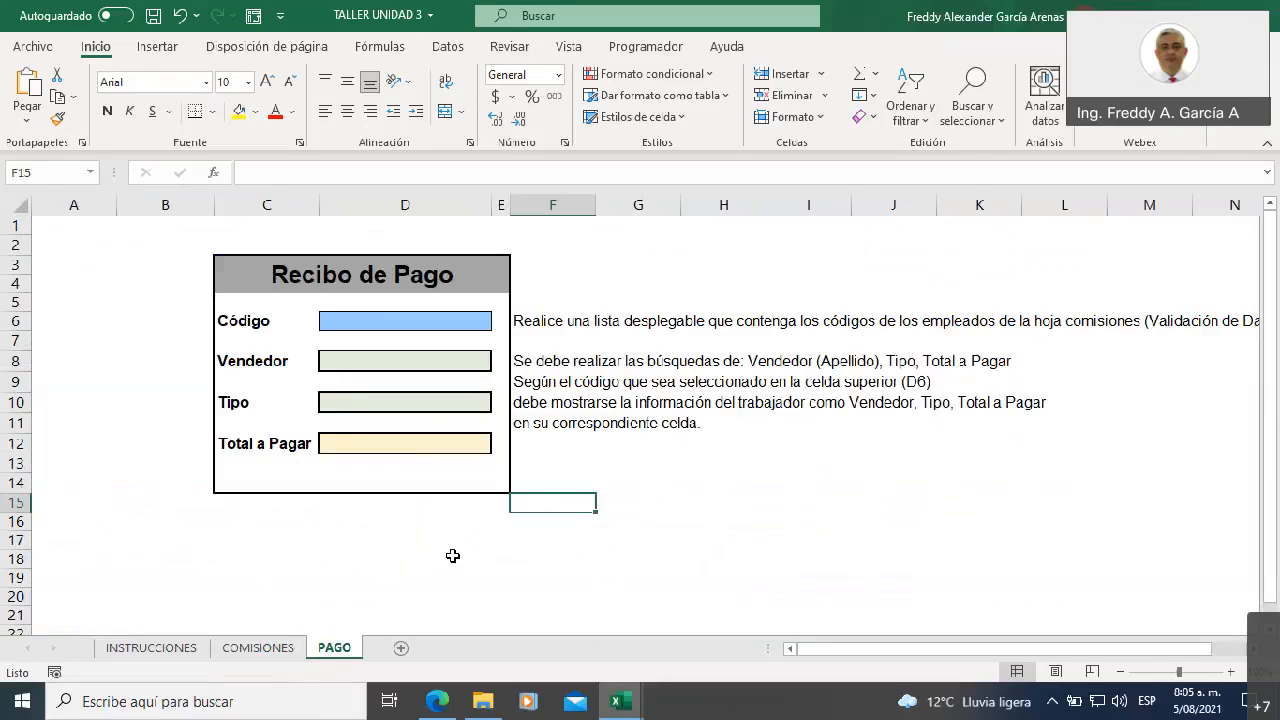
View the COMISIONES sheet of the TALLER UNIDAD 3 workbook, then return to the OBJETIVO2 sheet of the EJERCICIOS workbook
{"action": "left_click", "coordinate": [262, 648]}
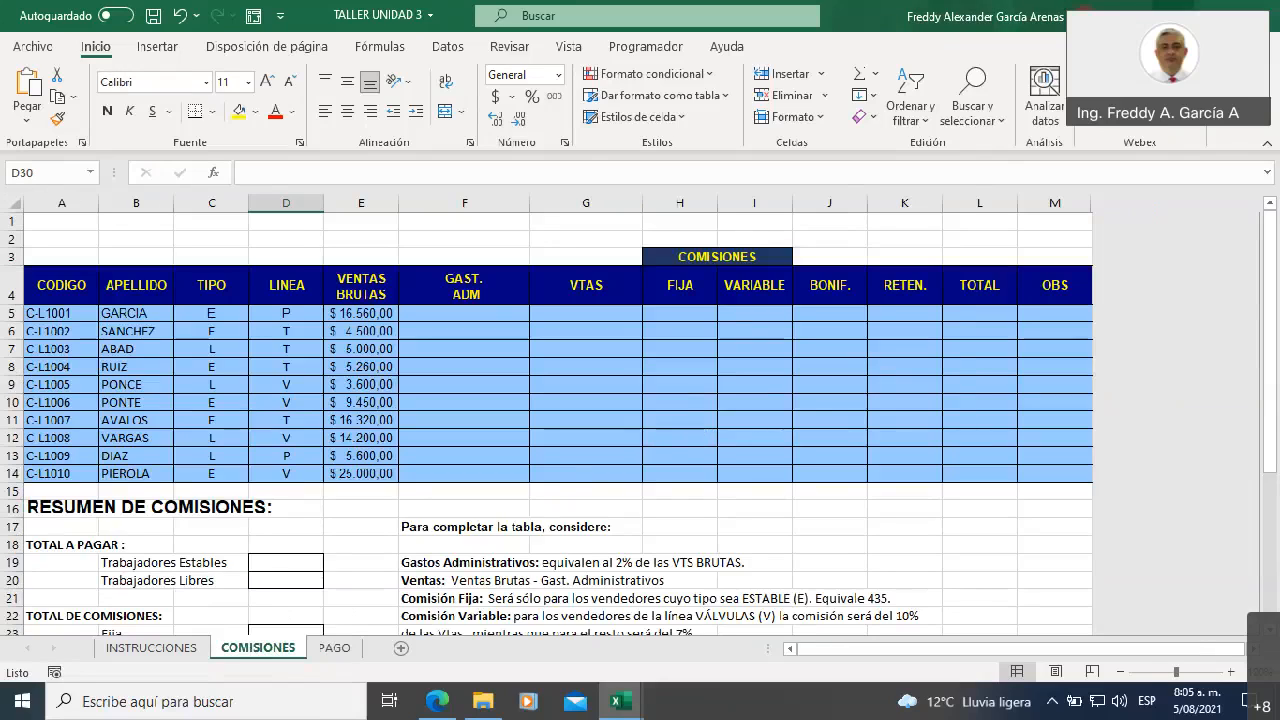
{"action": "left_click", "coordinate": [1172, 8]}
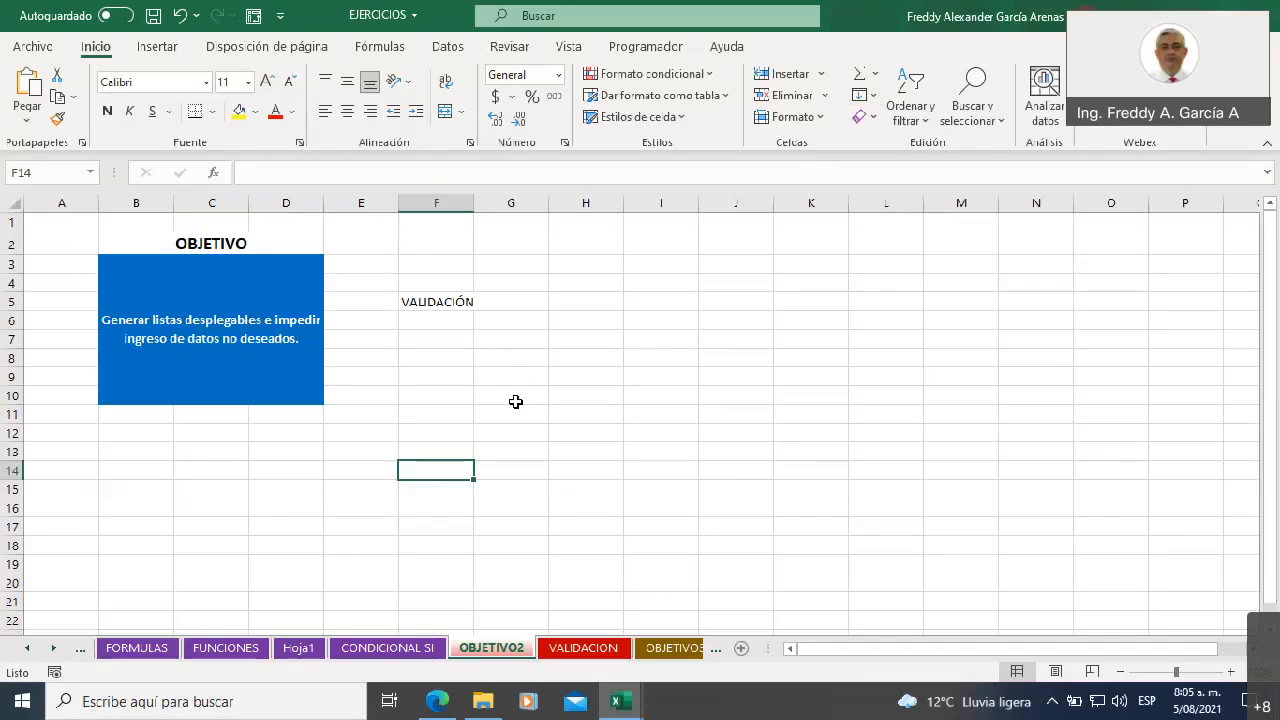
Enter four spellings of one city across I4:L4: BOGOTA, Bogota, Bogotá and Boggota
{"action": "left_click", "coordinate": [658, 284]}
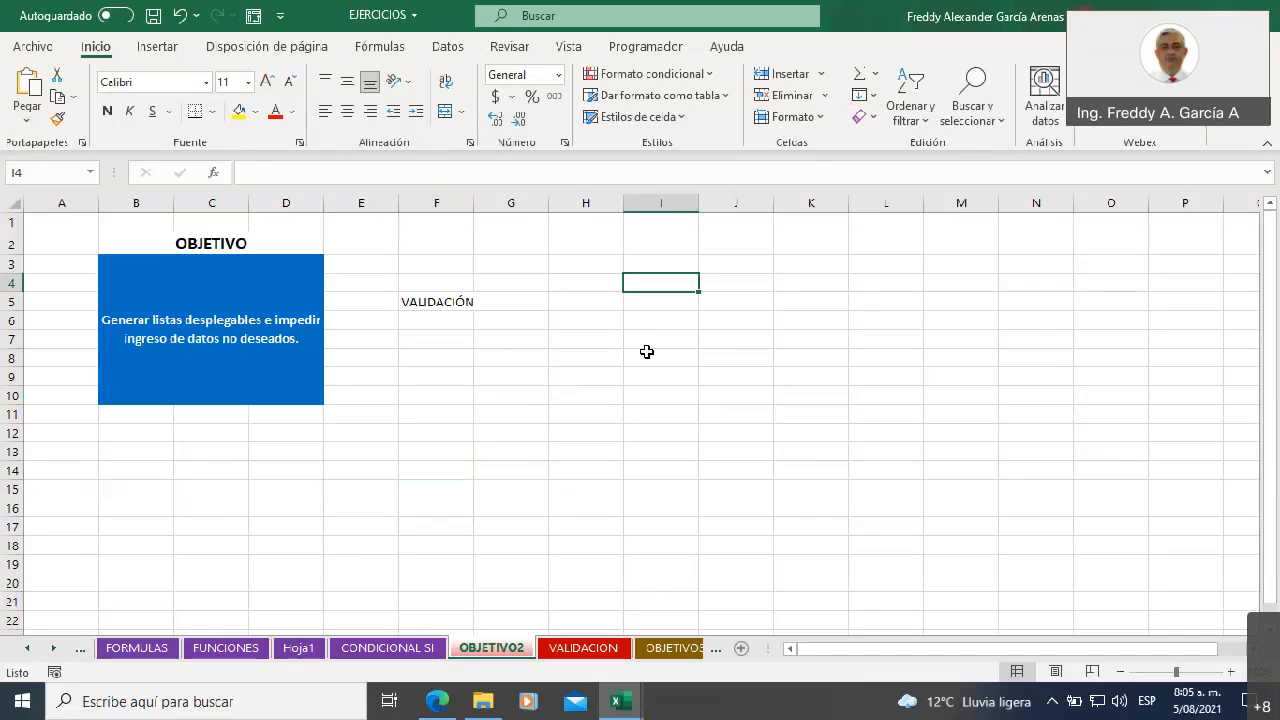
{"action": "type", "text": "BOGOTA"}
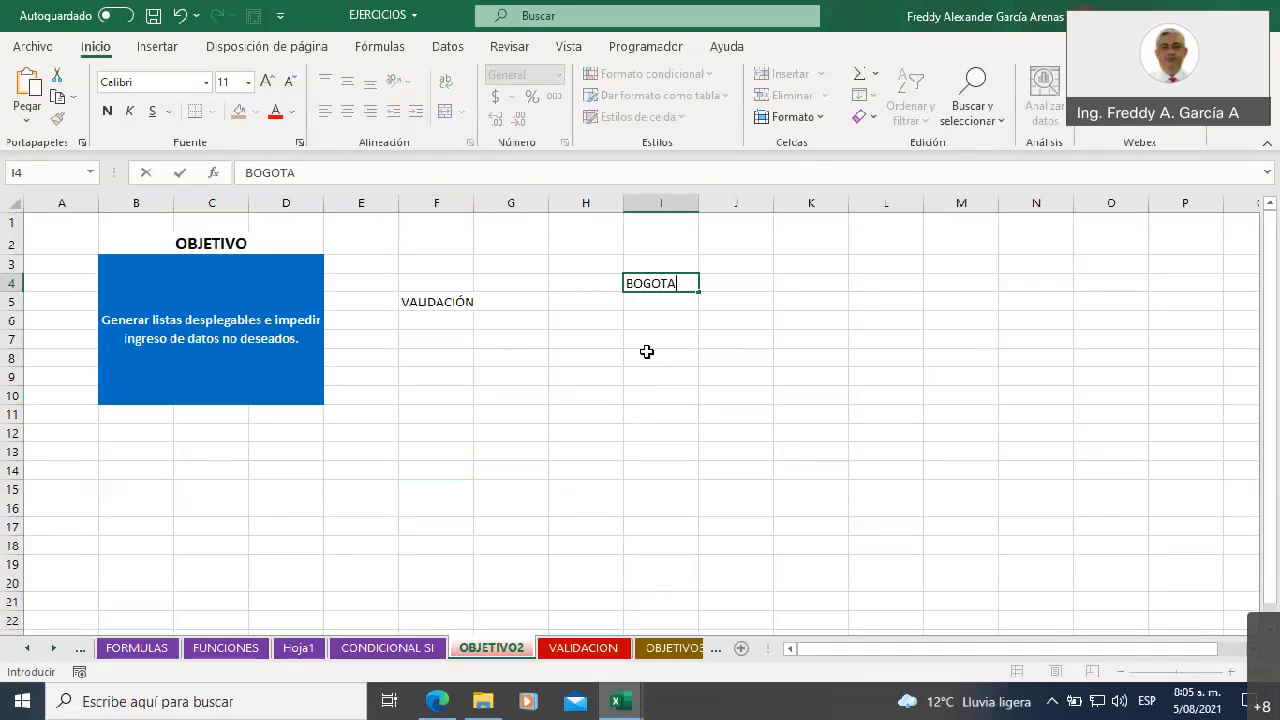
{"action": "key", "text": "Tab"}
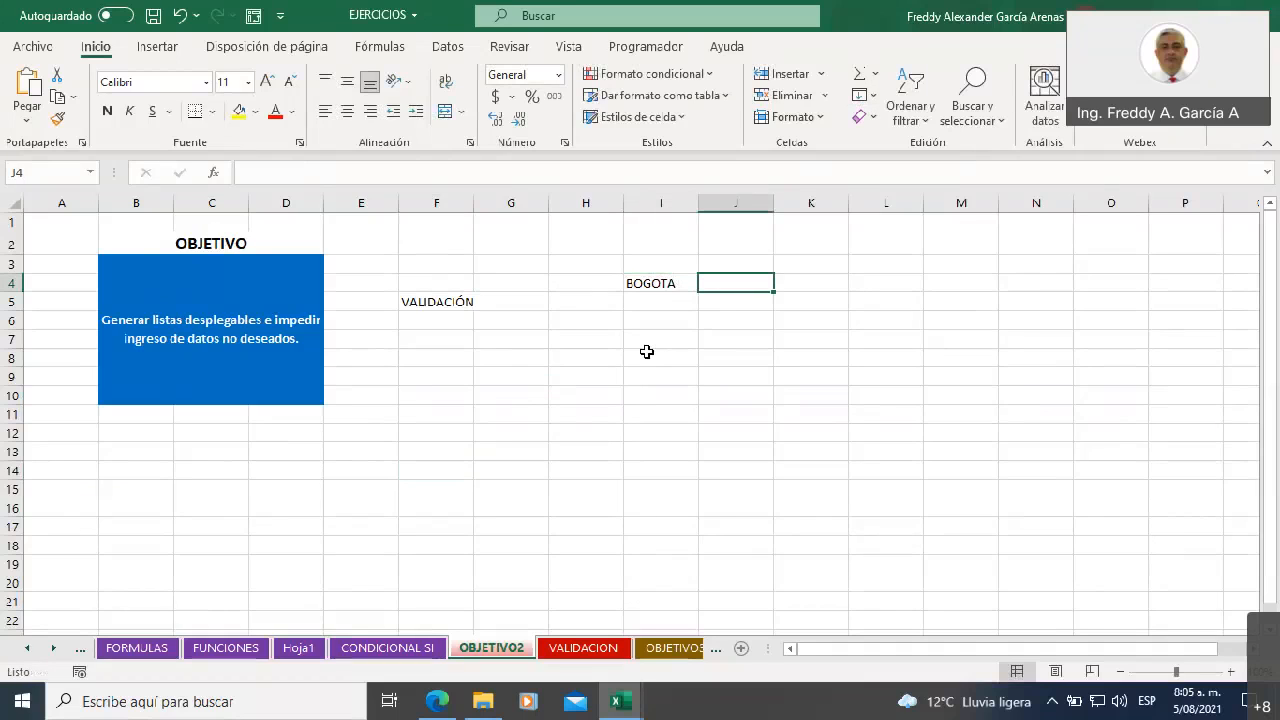
{"action": "type", "text": "Bogota"}
{"action": "key", "text": "Tab"}
{"action": "type", "text": "Bogot"}
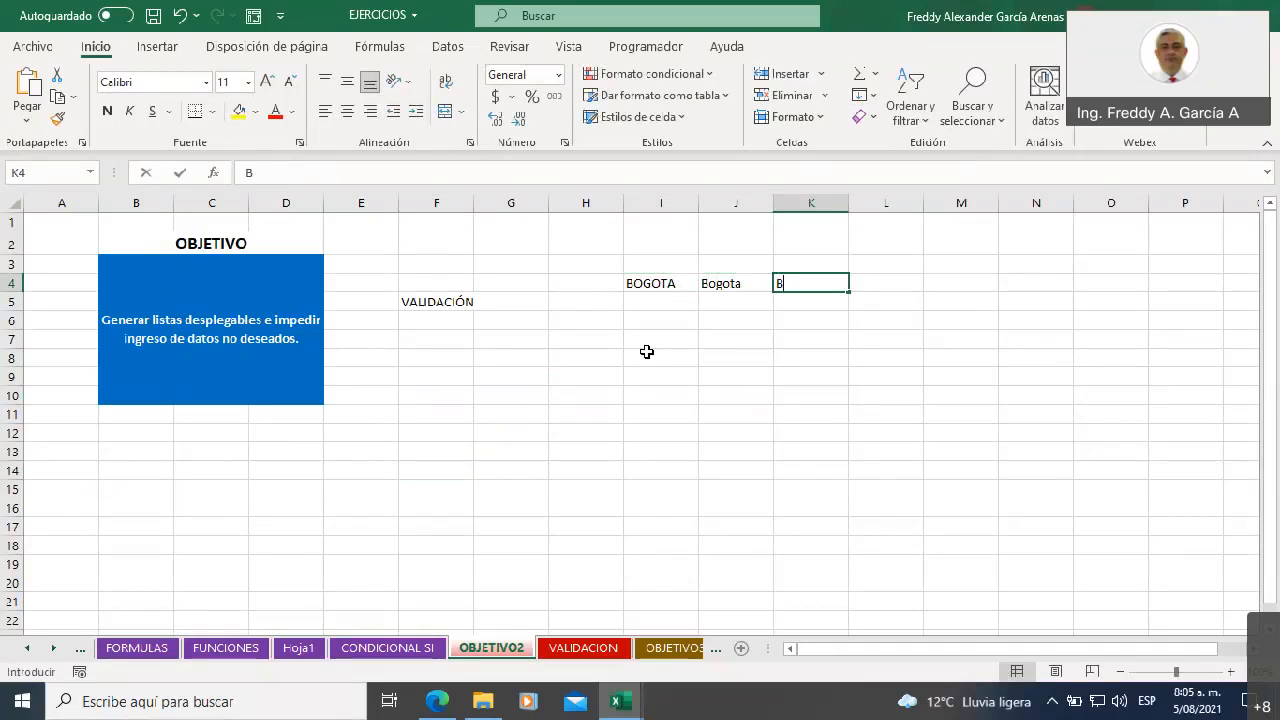
{"action": "type", "text": "á"}
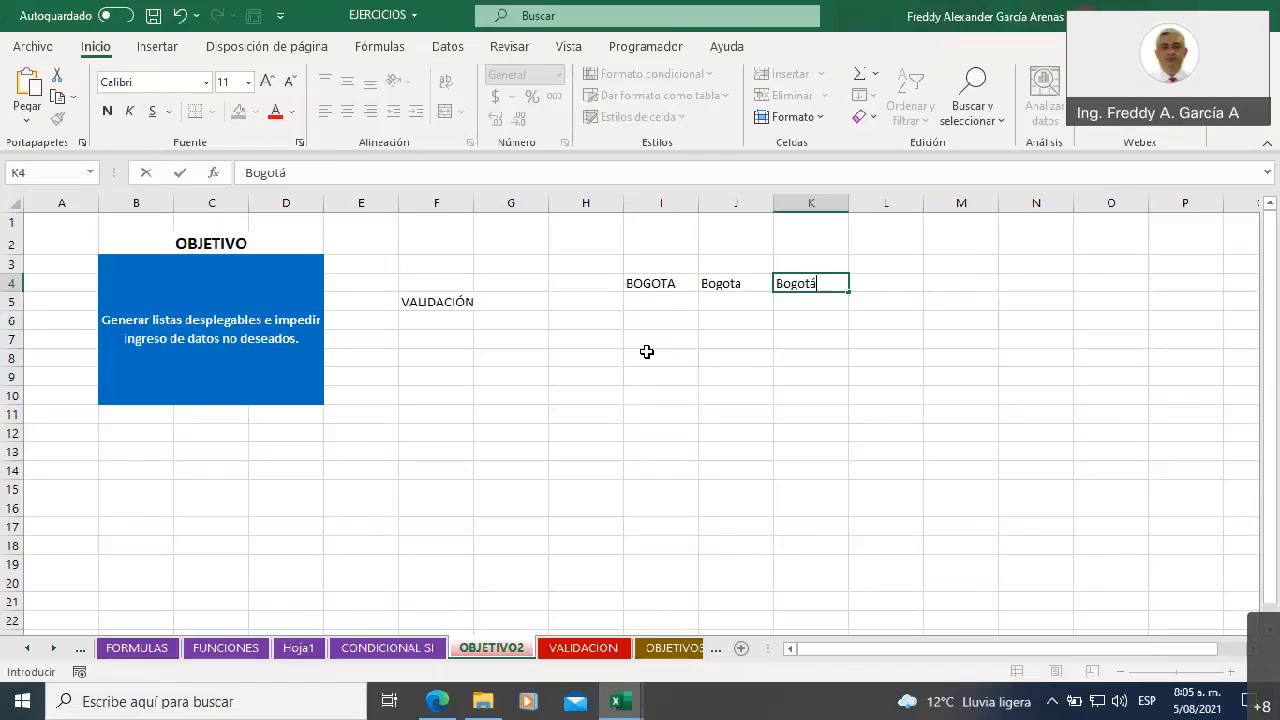
{"action": "key", "text": "Tab"}
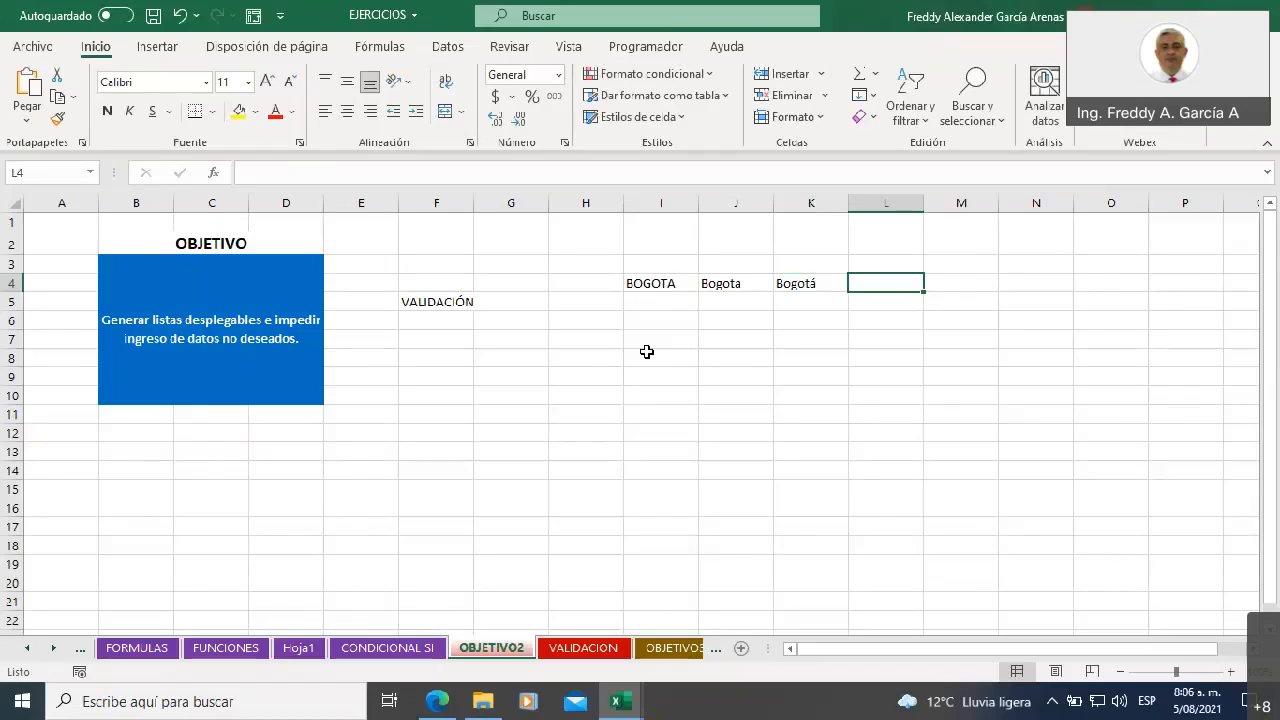
{"action": "type", "text": "Bogg"}
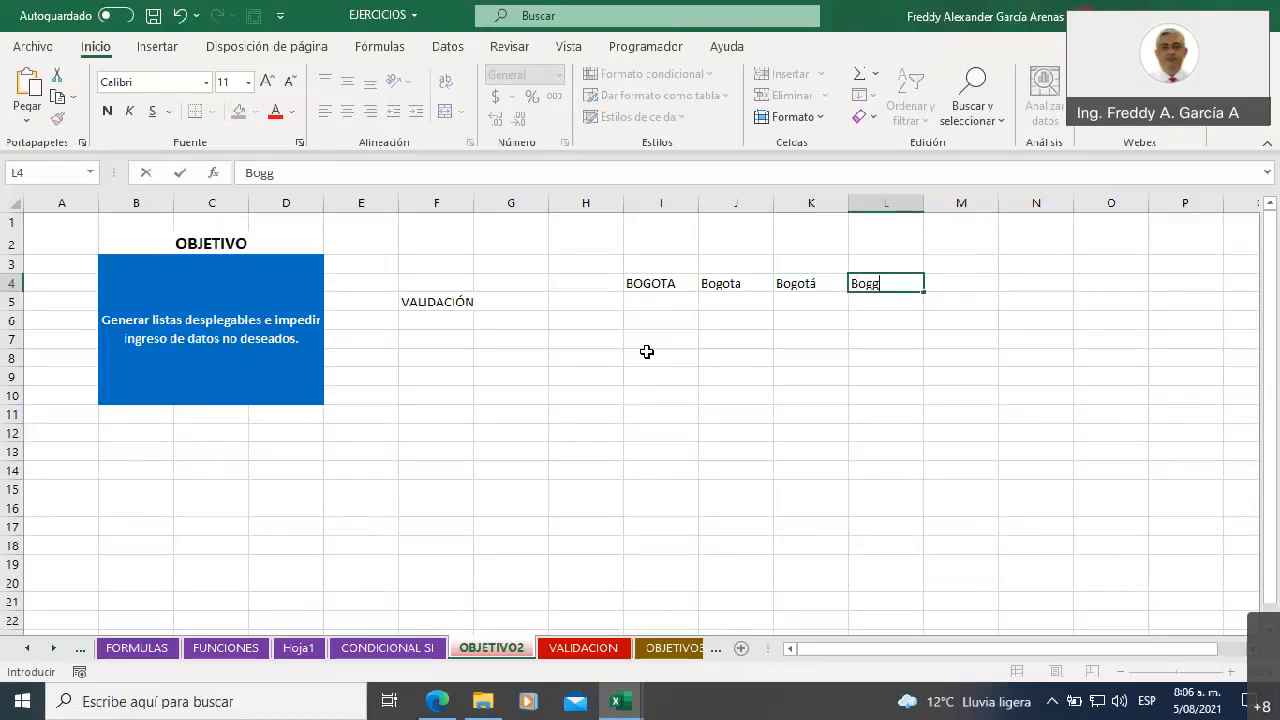
{"action": "type", "text": "ota"}
Inspect the first two entries of the APELLIDO column in the TALLER UNIDAD 3 workbook, then return to the EJERCICIOS workbook
{"action": "left_click", "coordinate": [620, 701]}
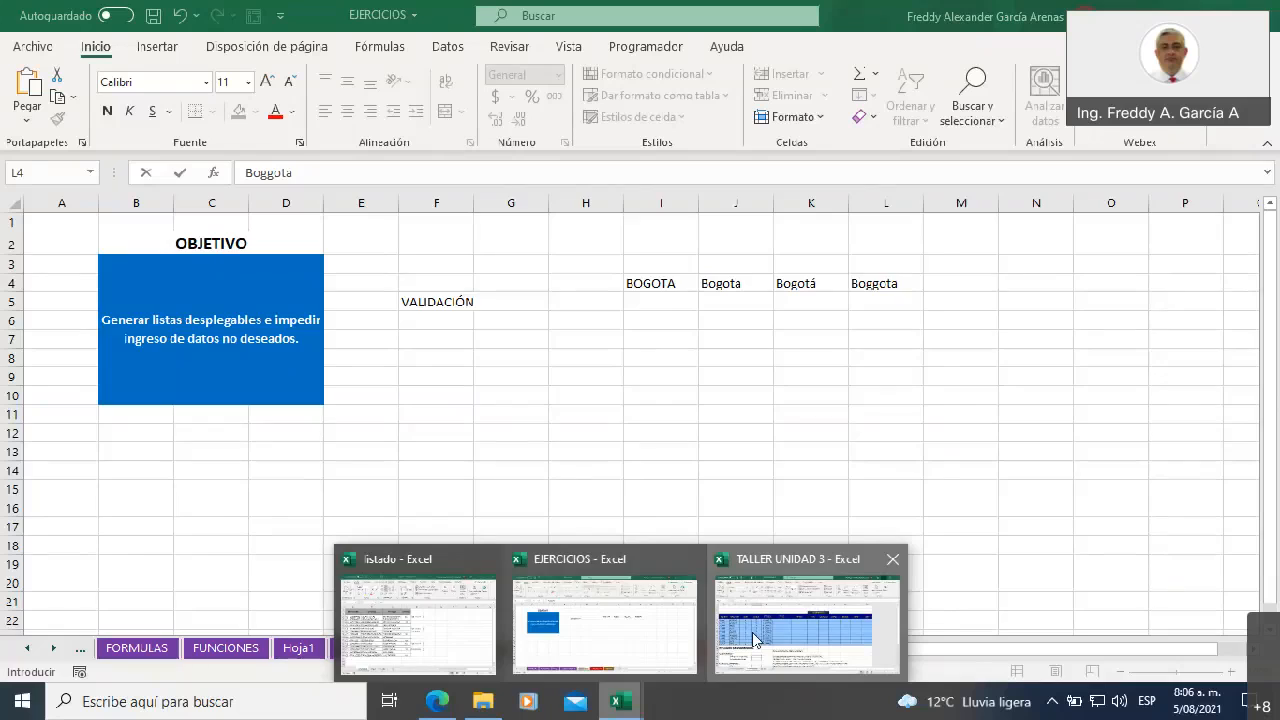
{"action": "left_click", "coordinate": [752, 635]}
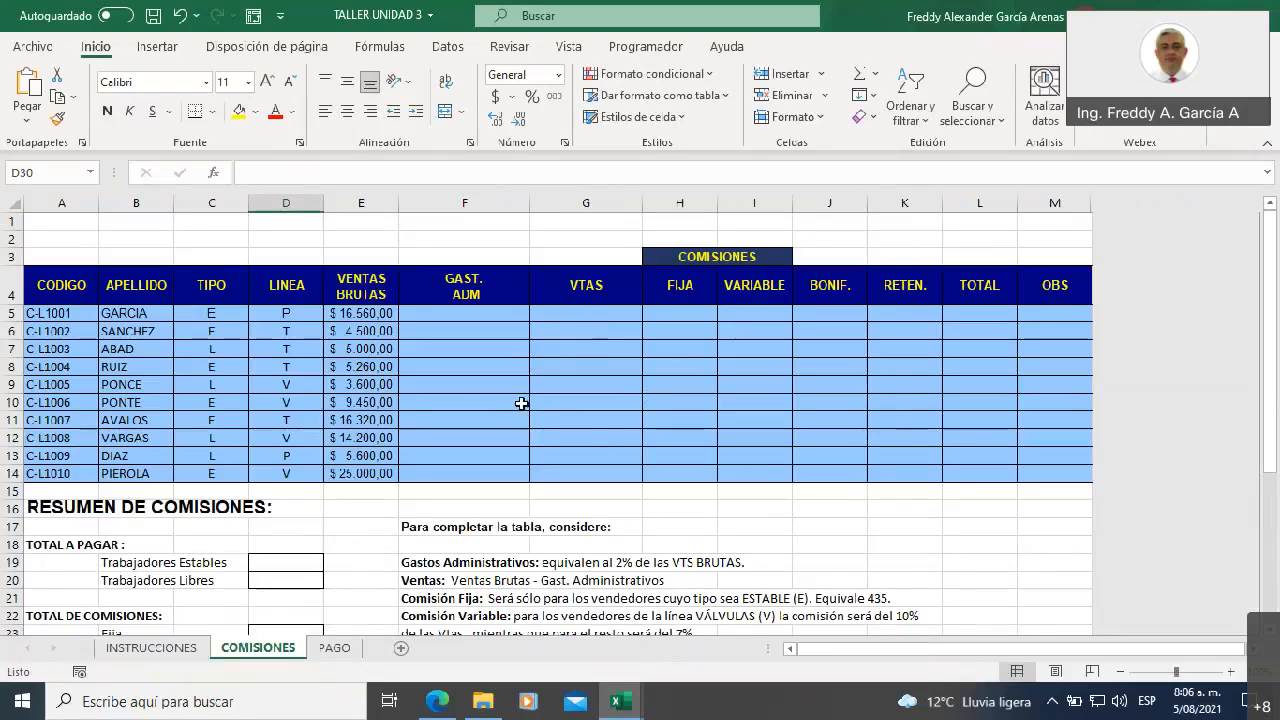
{"action": "left_click", "coordinate": [139, 318]}
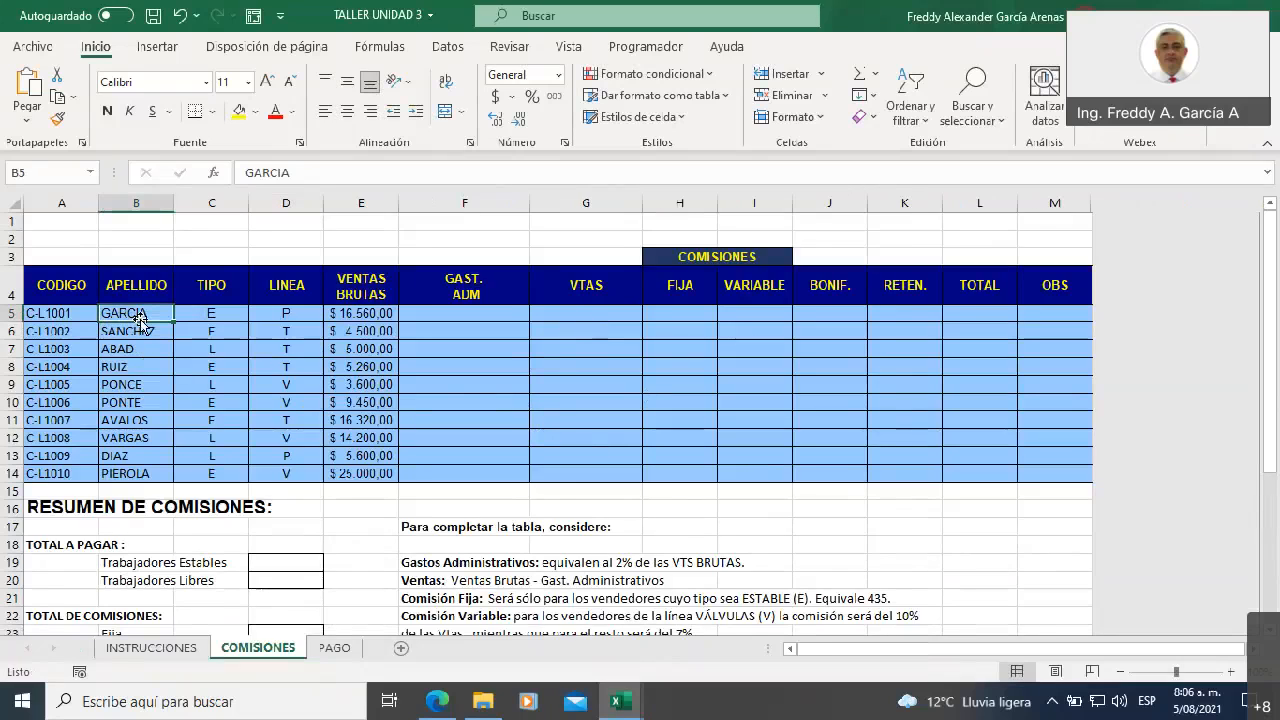
{"action": "left_click", "coordinate": [139, 332]}
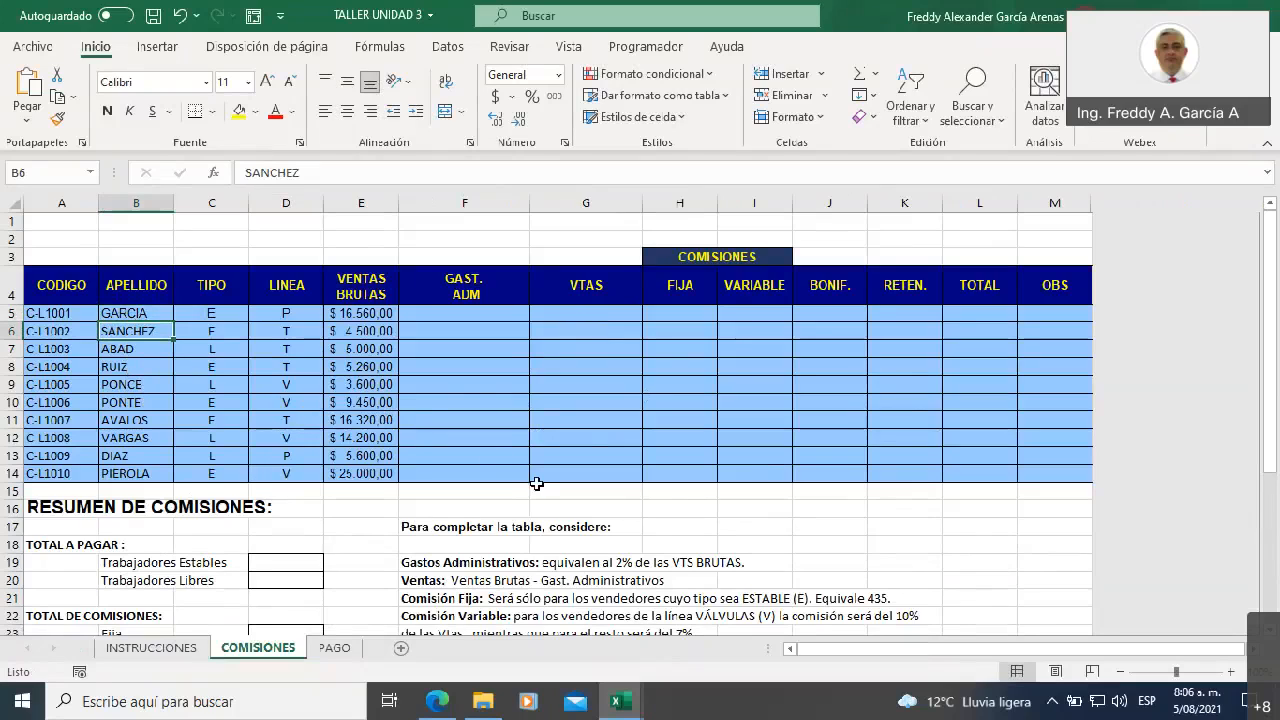
{"action": "mouse_move", "coordinate": [614, 704]}
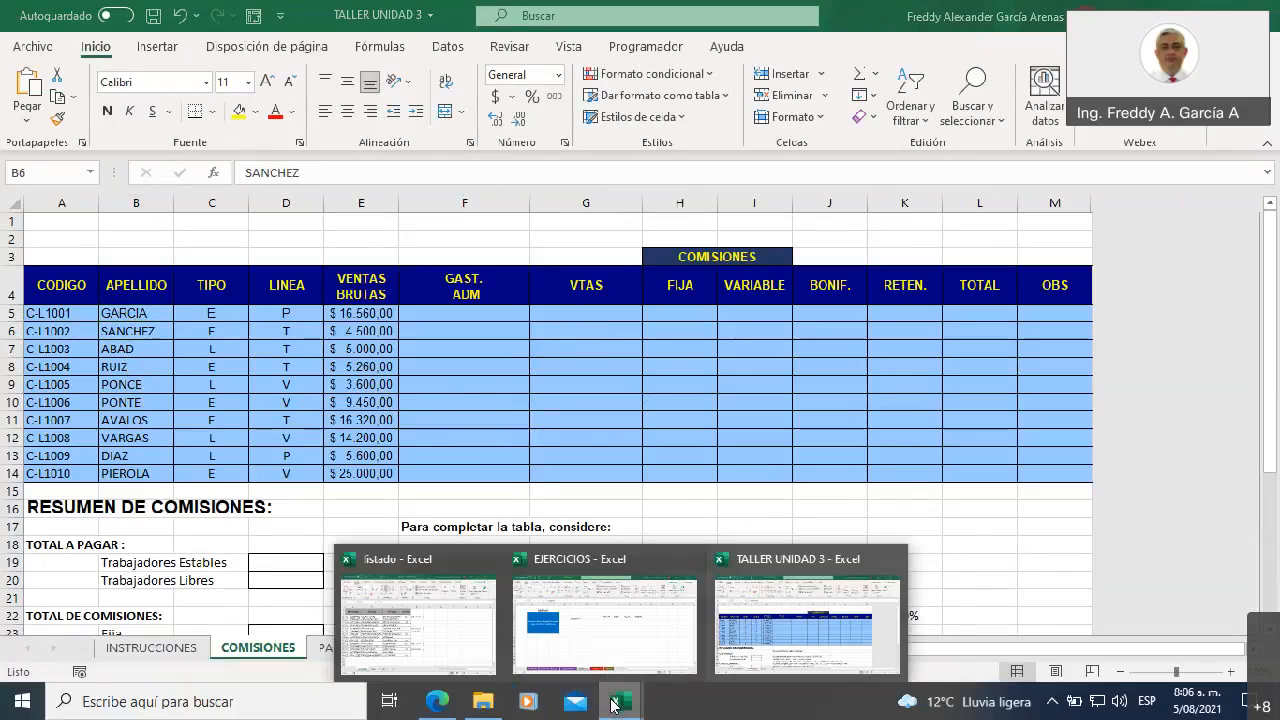
{"action": "left_click", "coordinate": [613, 646]}
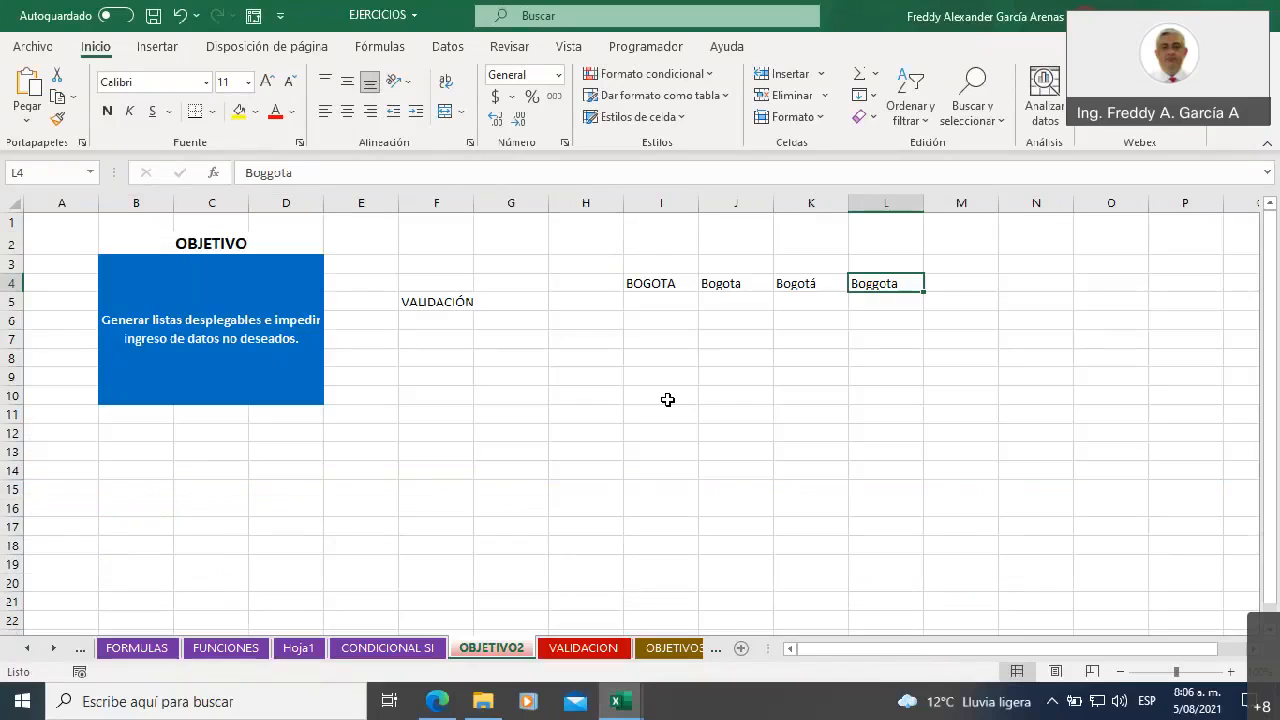
Add the inconsistently capitalised cities cali, MEDELLIN and Pasto in I5:I7, below BOGOTA
{"action": "left_click", "coordinate": [663, 320]}
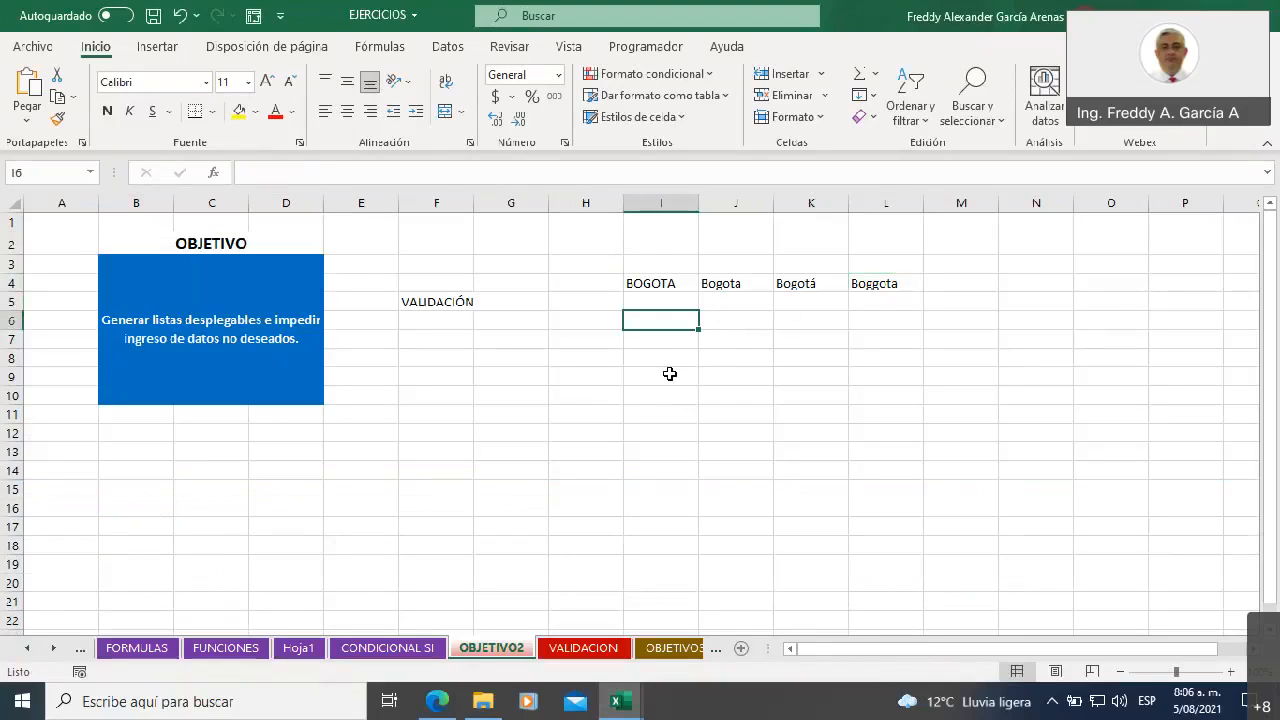
{"action": "key", "text": "Up"}
{"action": "type", "text": "cali"}
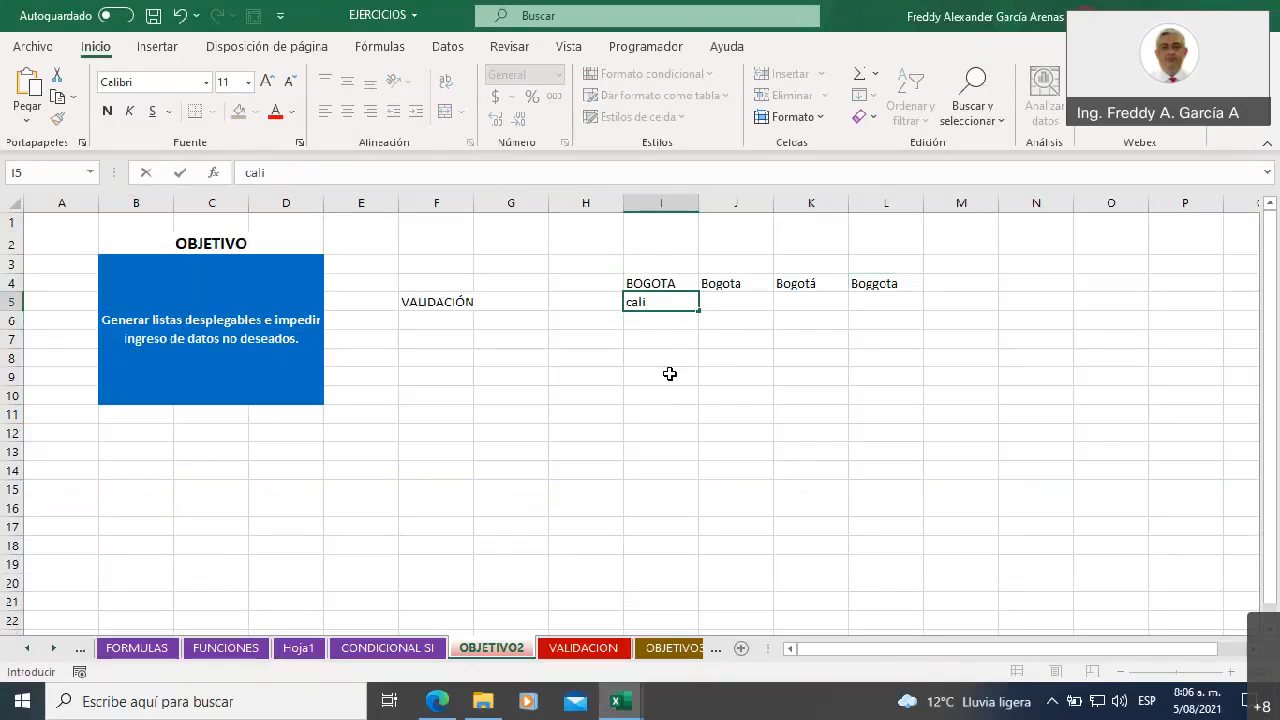
{"action": "key", "text": "Return"}
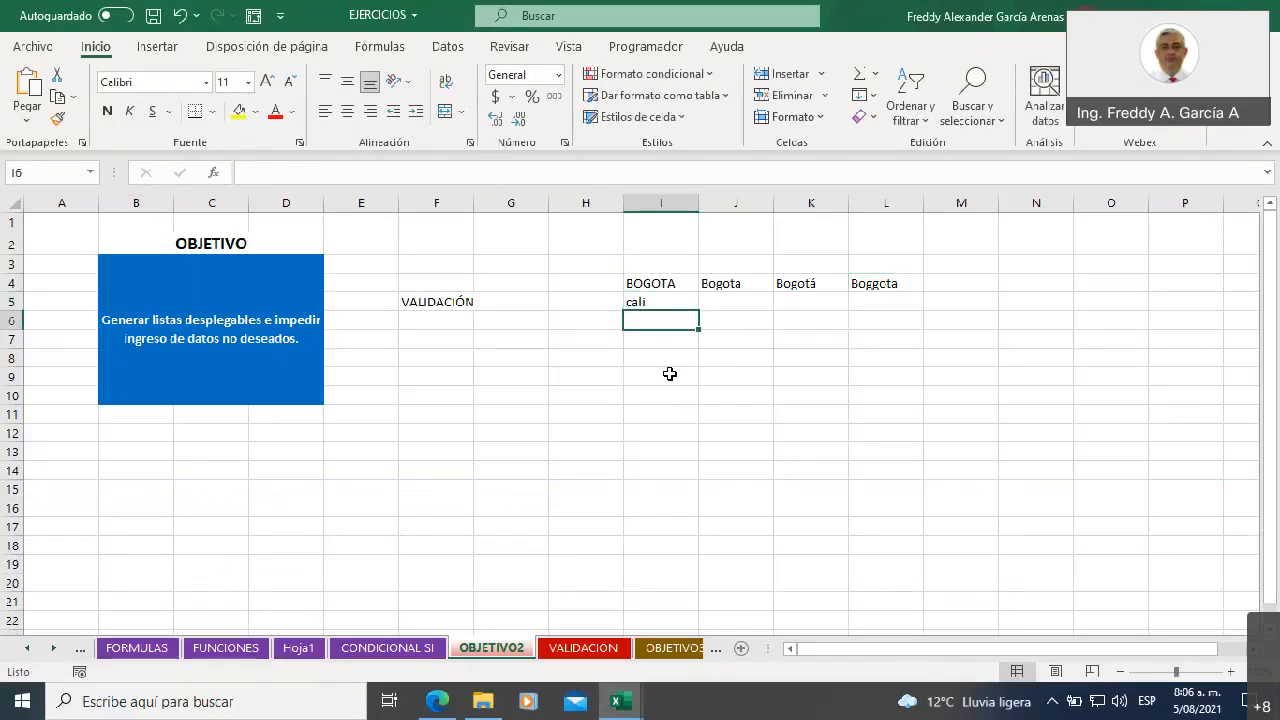
{"action": "type", "text": "MEDE"}
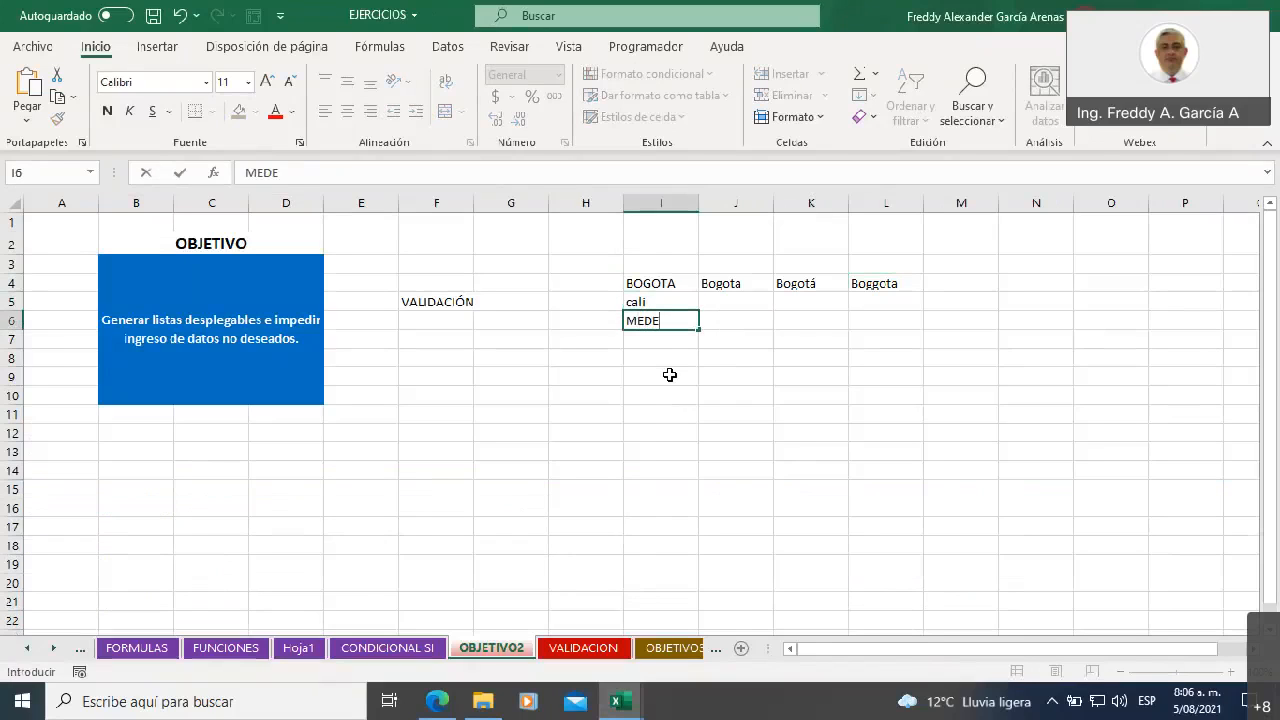
{"action": "type", "text": "LLIN"}
{"action": "key", "text": "Return"}
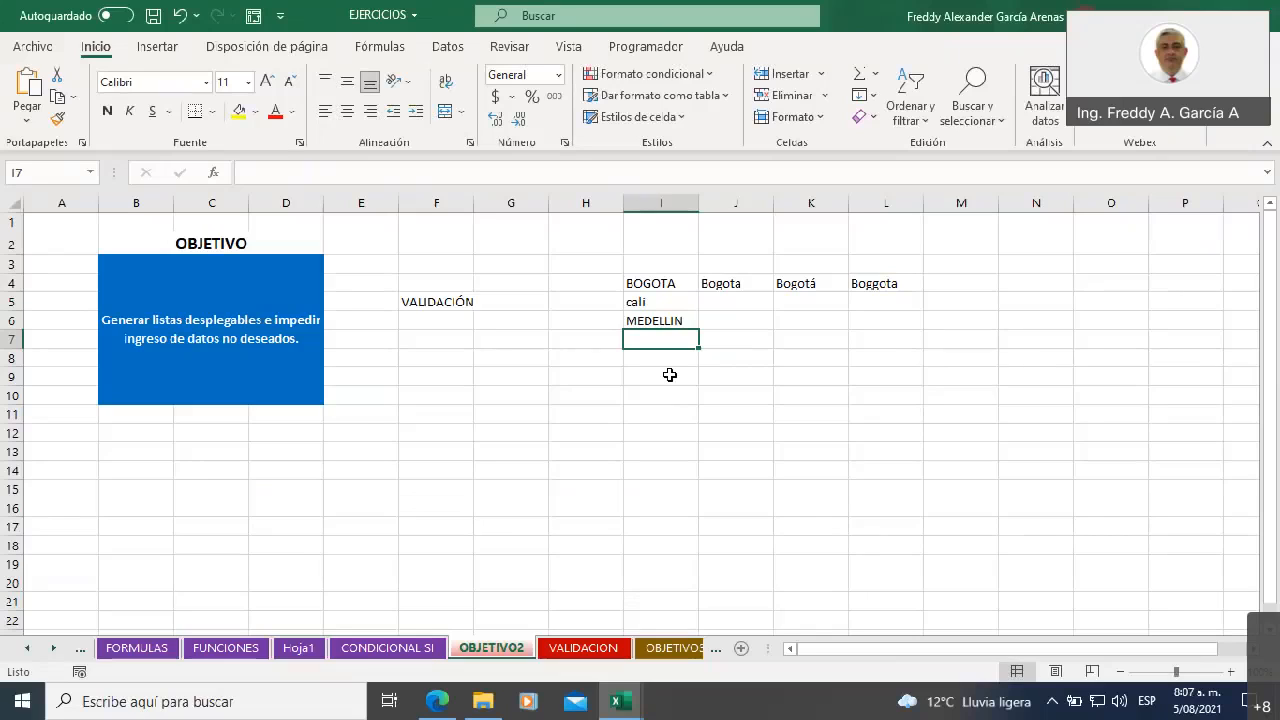
{"action": "type", "text": "Pasto"}
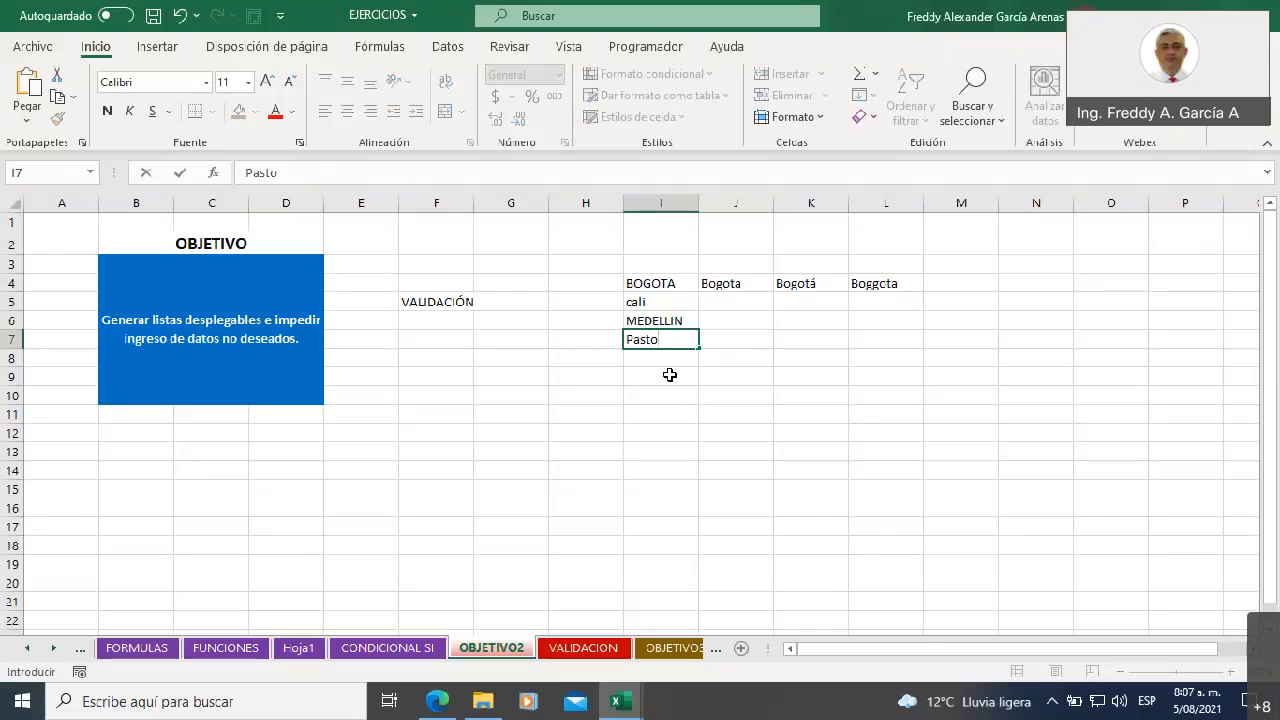
{"action": "left_click", "coordinate": [642, 387]}
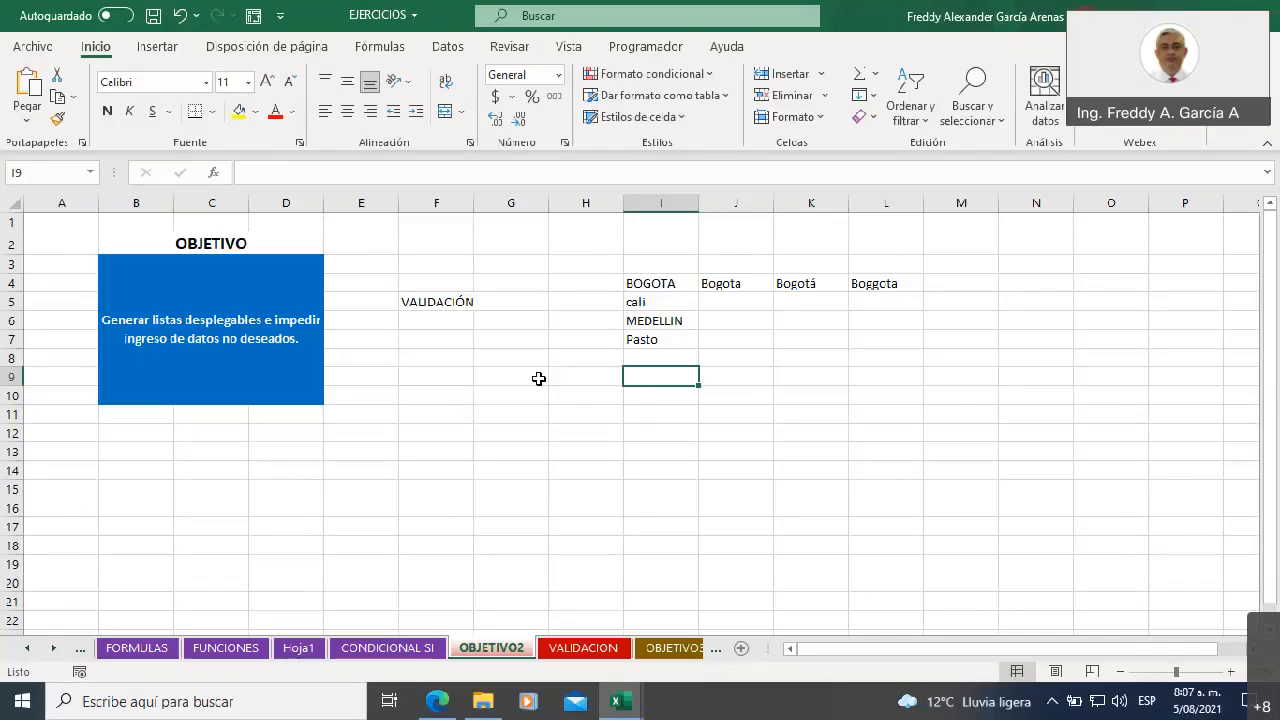
Enter the uppercase city list BOGOTA, CALI, MEDELLIN, PASTO and CARTAGENA in K9:K13 and select the whole list
{"action": "left_click", "coordinate": [792, 378]}
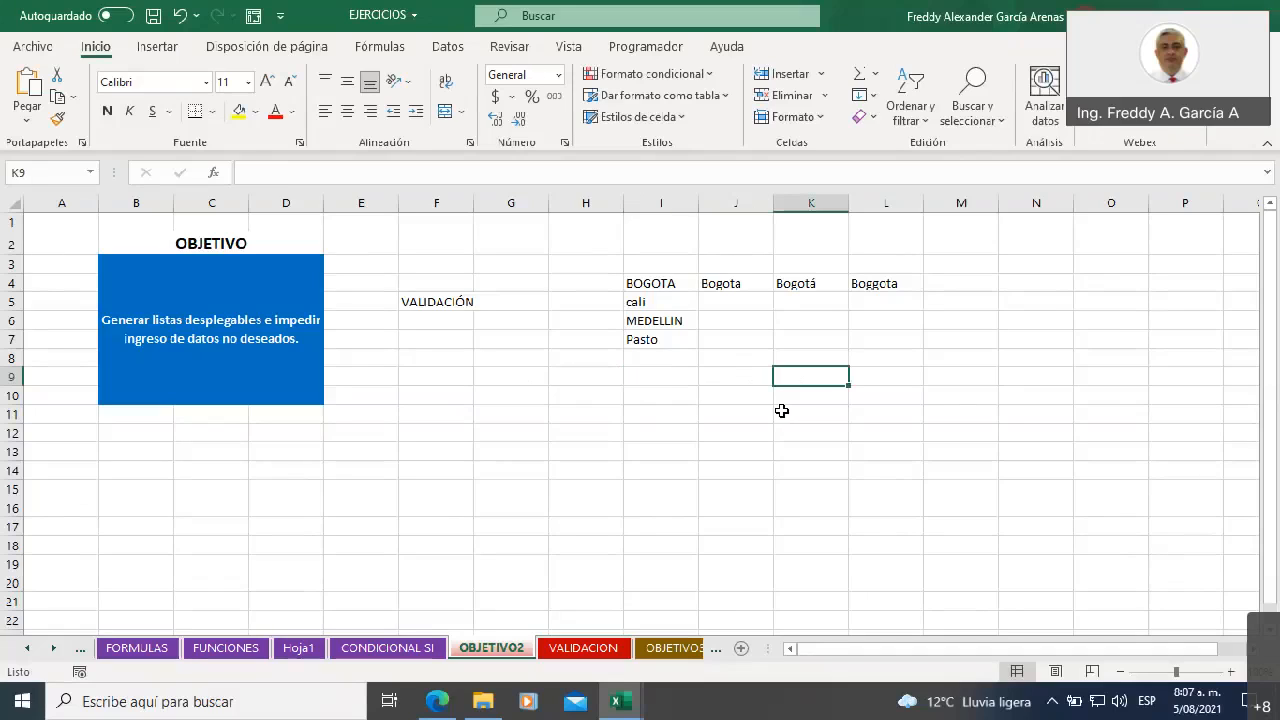
{"action": "type", "text": "BOGOTA"}
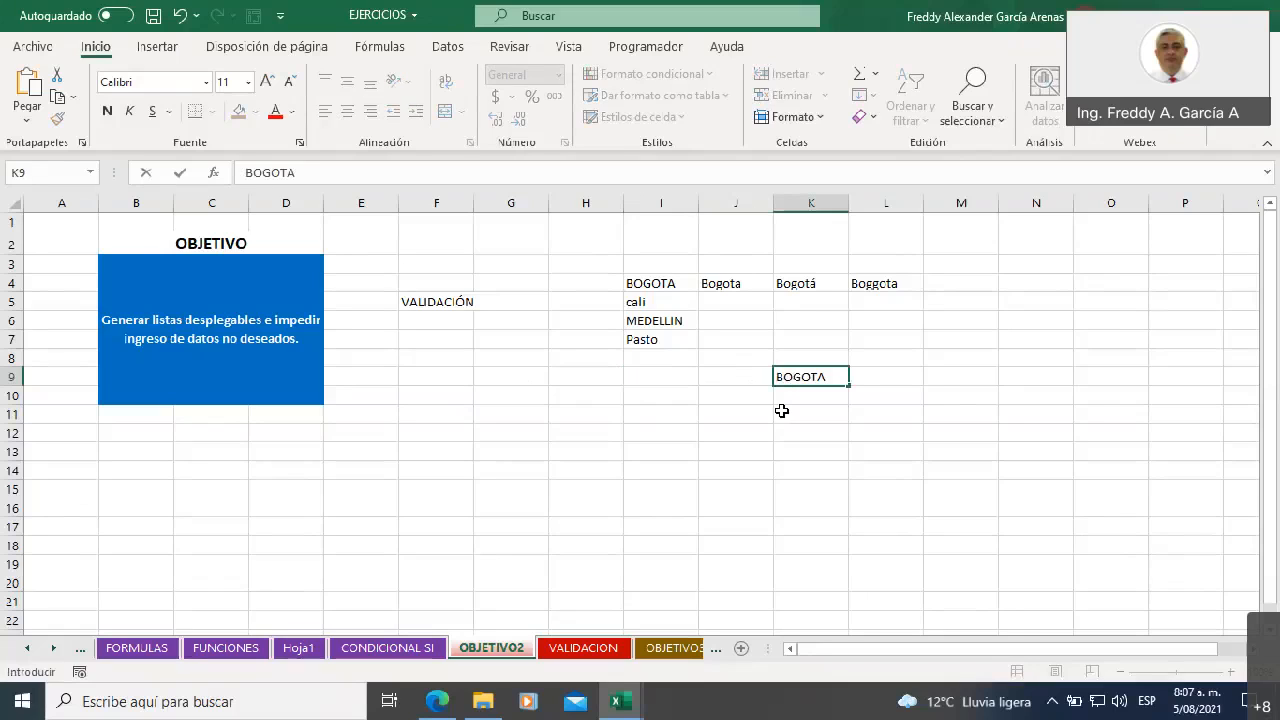
{"action": "key", "text": "Return"}
{"action": "type", "text": "CALI"}
{"action": "key", "text": "Return"}
{"action": "type", "text": "MEDI"}
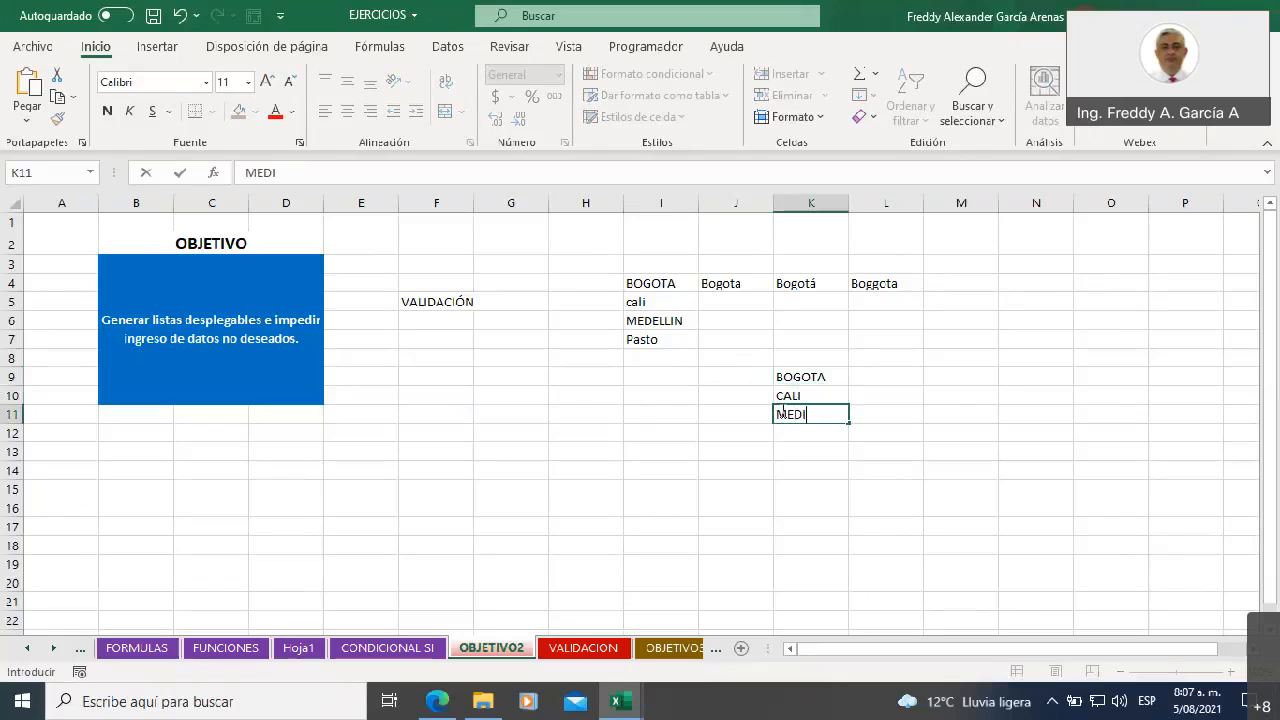
{"action": "key", "text": "BackSpace"}
{"action": "type", "text": "ELLIN"}
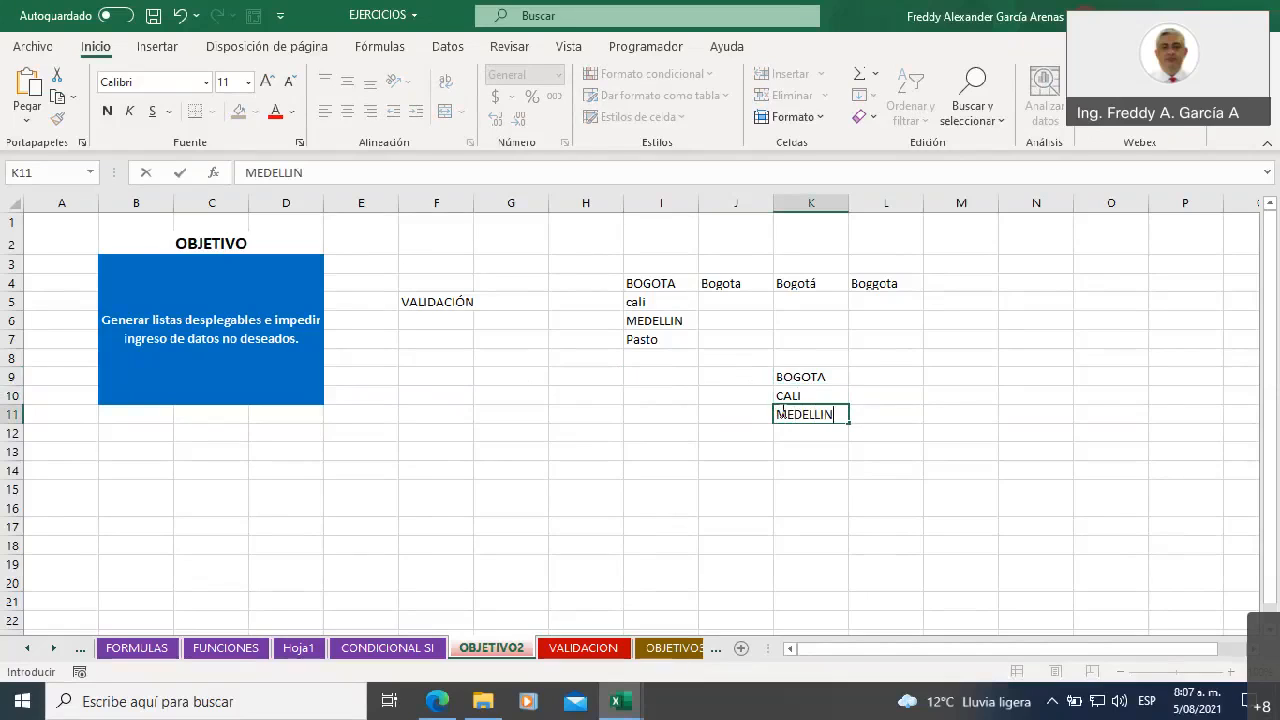
{"action": "key", "text": "Return"}
{"action": "type", "text": "PASTO"}
{"action": "key", "text": "Return"}
{"action": "type", "text": "CALI"}
{"action": "key", "text": "Return"}
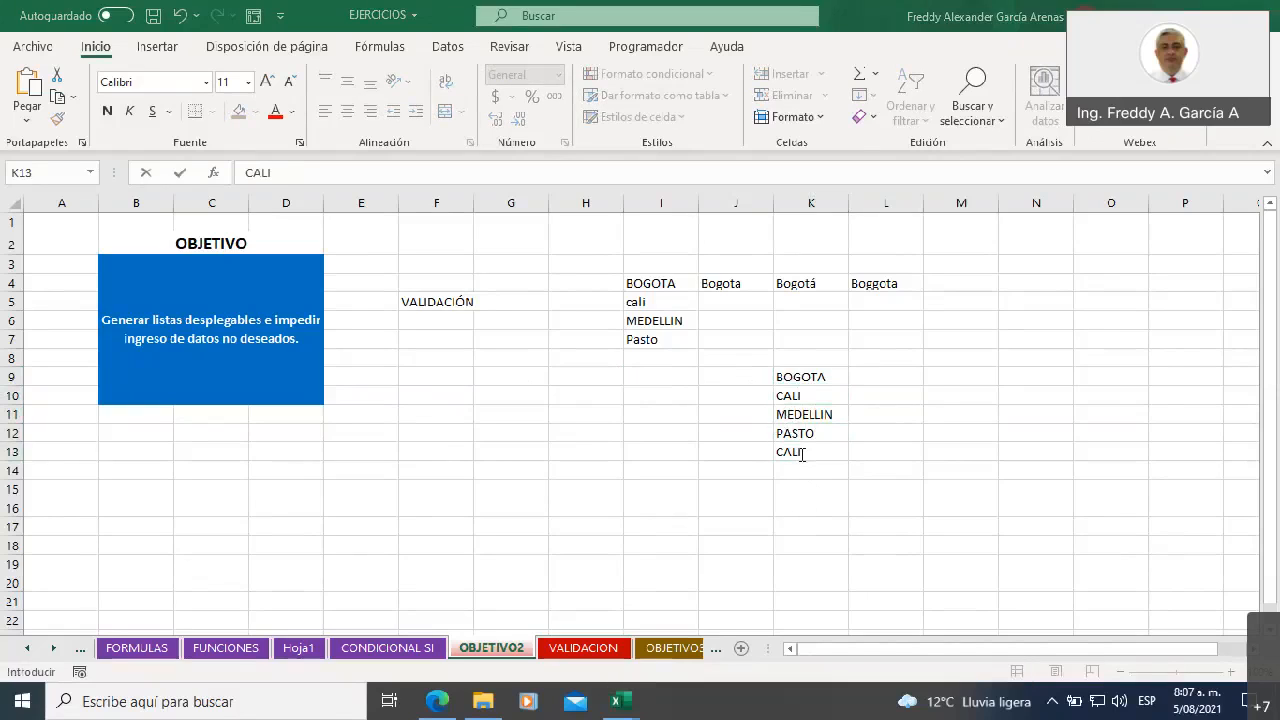
{"action": "left_click", "coordinate": [804, 454]}
{"action": "type", "text": "CARTAGENA"}
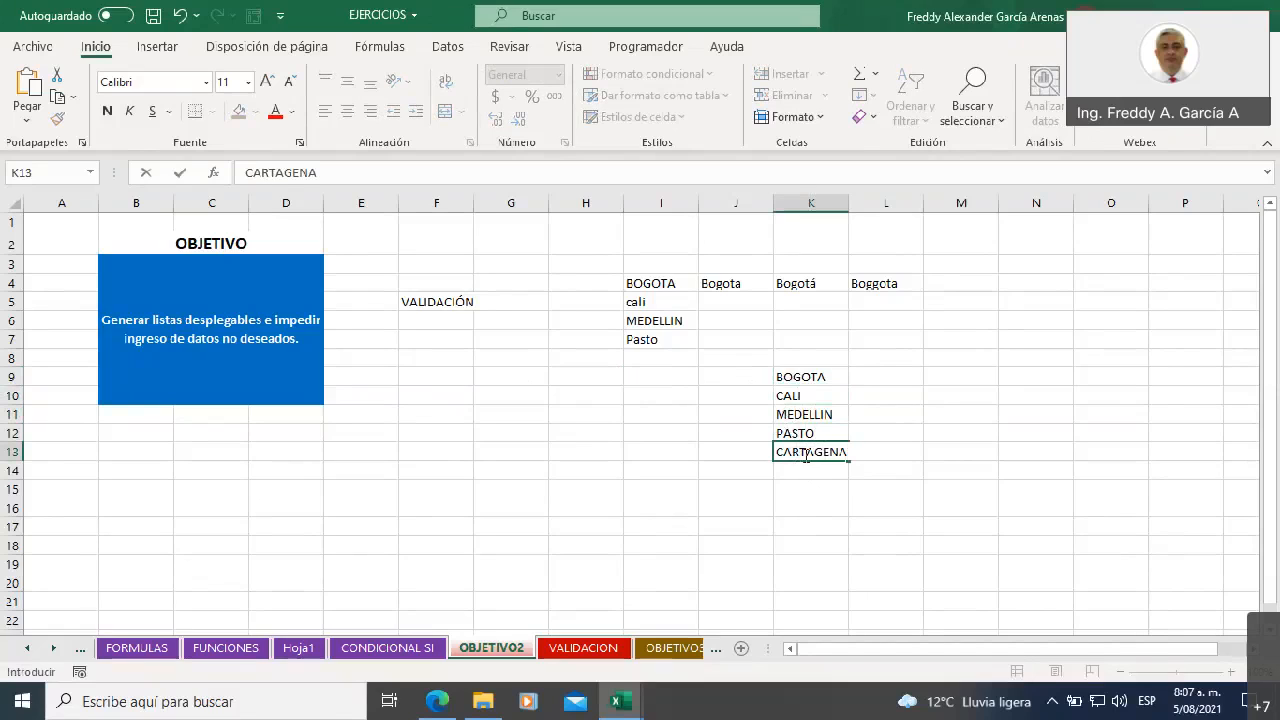
{"action": "key", "text": "Return"}
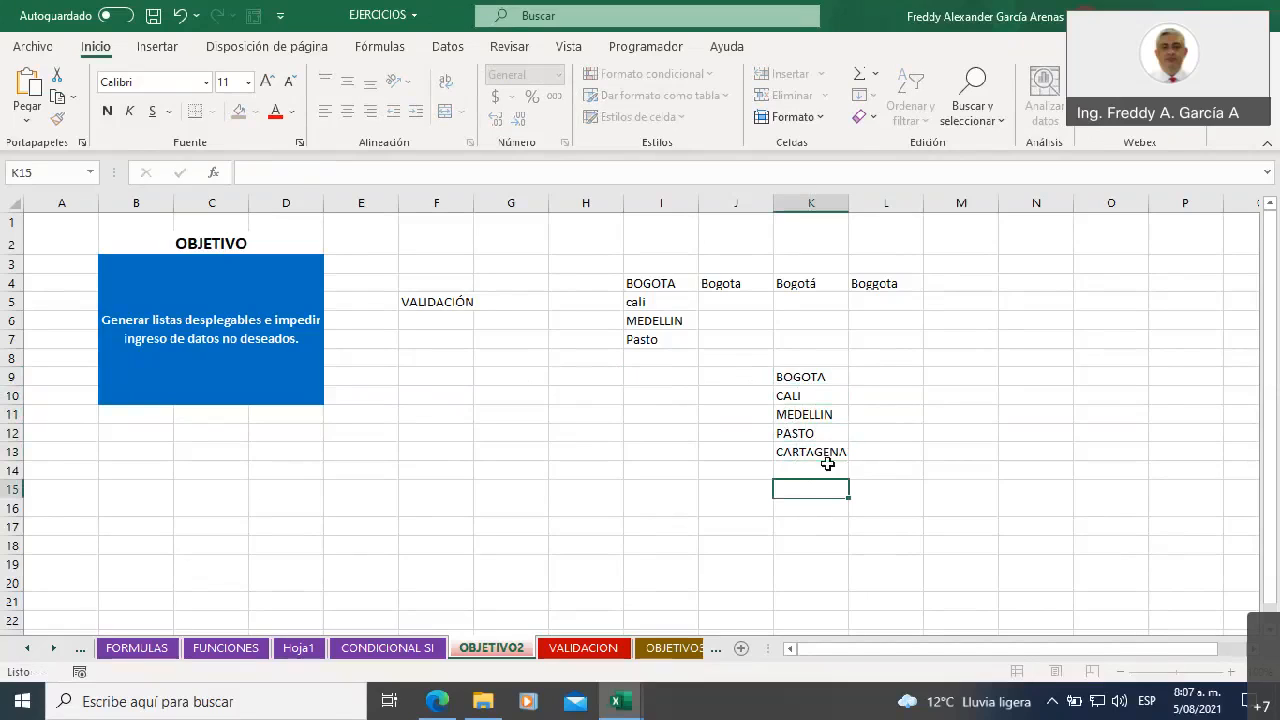
{"action": "left_click", "coordinate": [790, 376]}
{"action": "left_click_drag", "start_coordinate": [790, 376], "coordinate": [794, 446]}
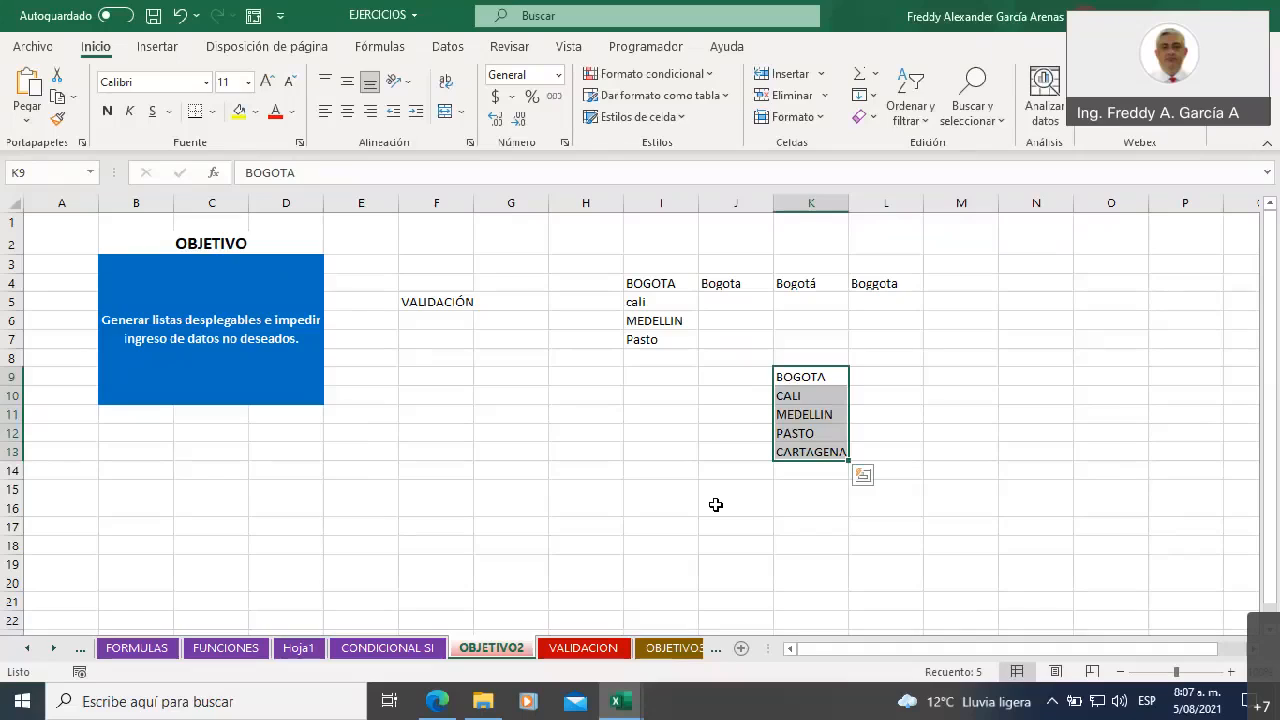
Enter the heading CIUDAD in G9 and fill the cell below it, G10, with yellow
{"action": "left_click", "coordinate": [492, 373]}
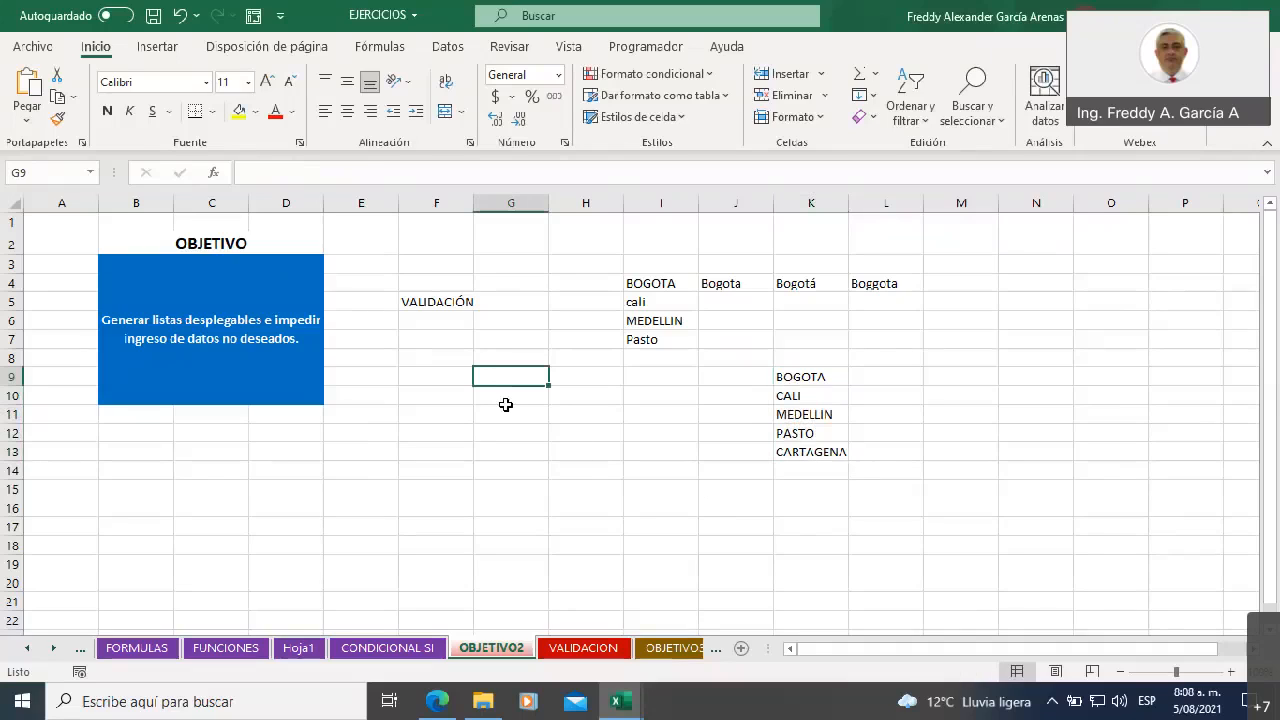
{"action": "type", "text": "CIUDAD"}
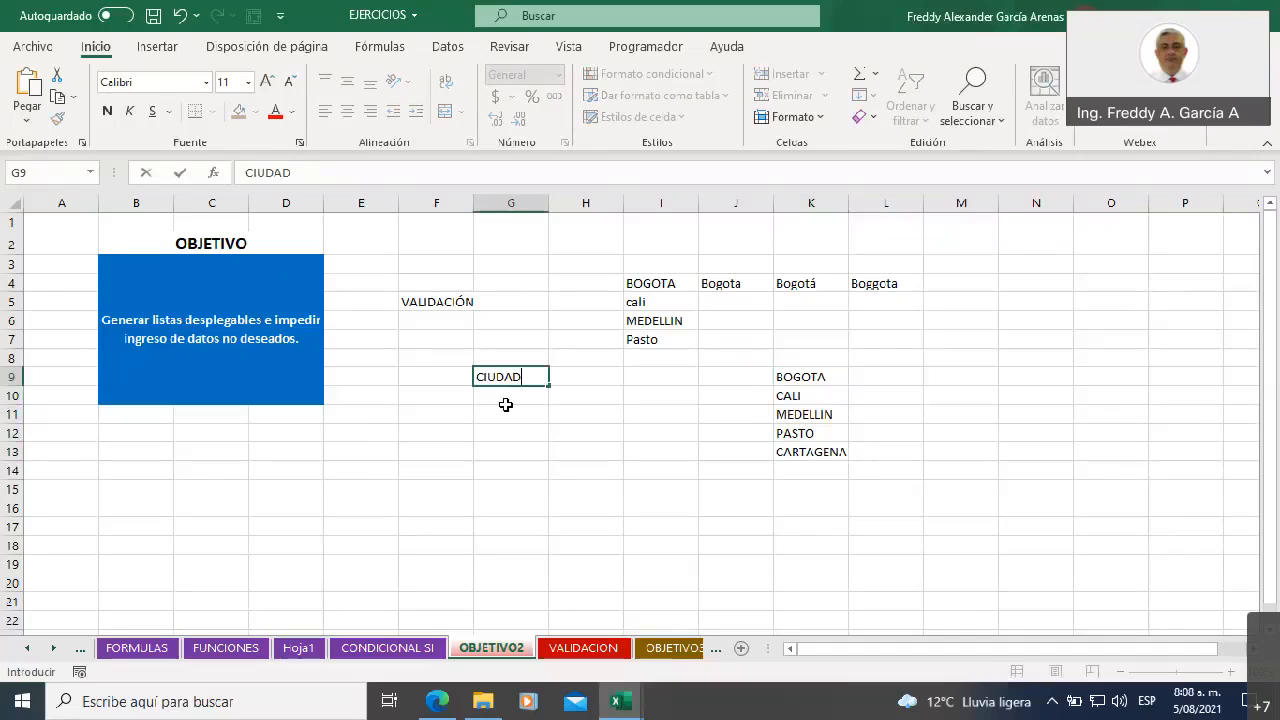
{"action": "key", "text": "Return"}
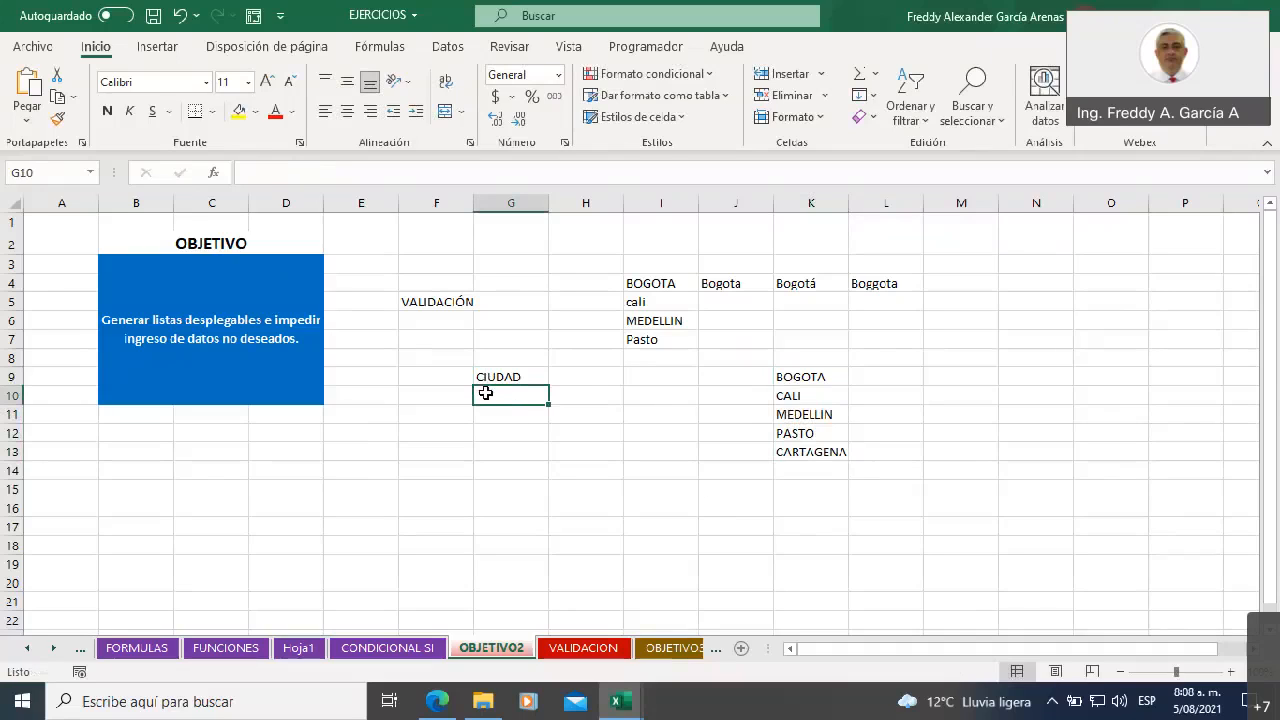
{"action": "left_click", "coordinate": [240, 110]}
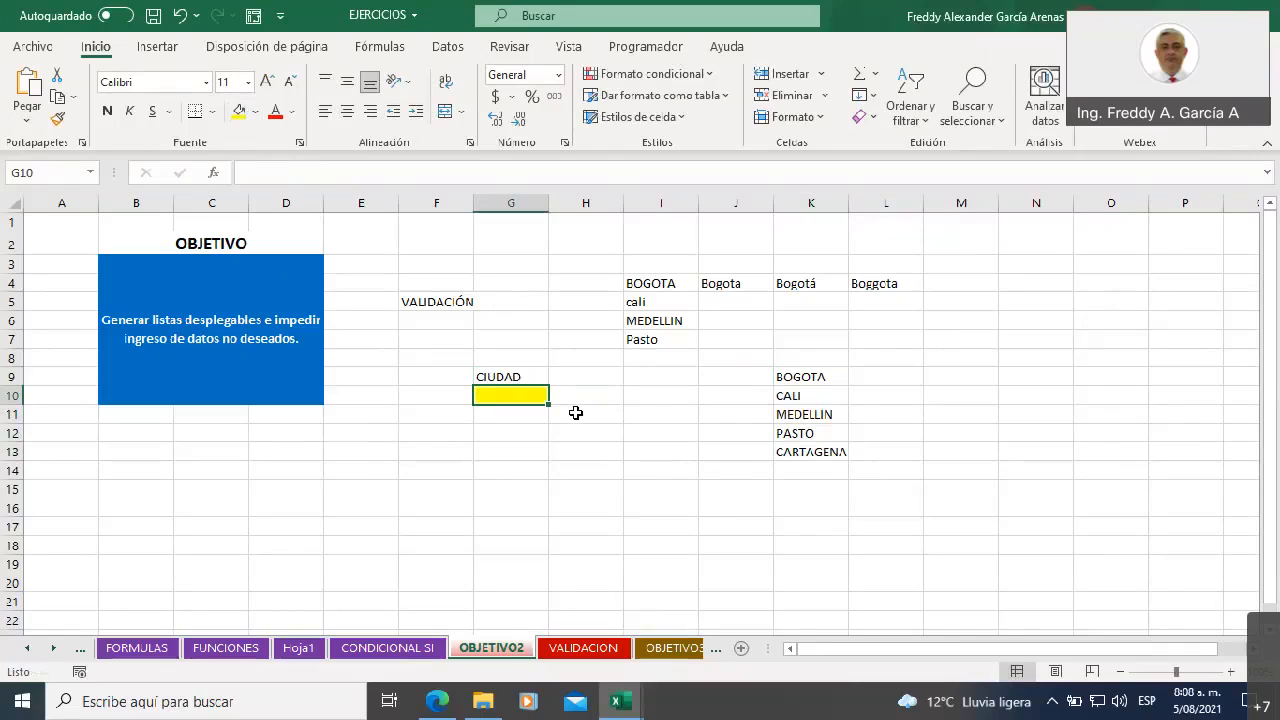
Review the Bogota spelling variants in I4:L4, the yellow input cell G10 and the uppercase city list in K9:K13
{"action": "left_click_drag", "start_coordinate": [642, 285], "coordinate": [889, 281]}
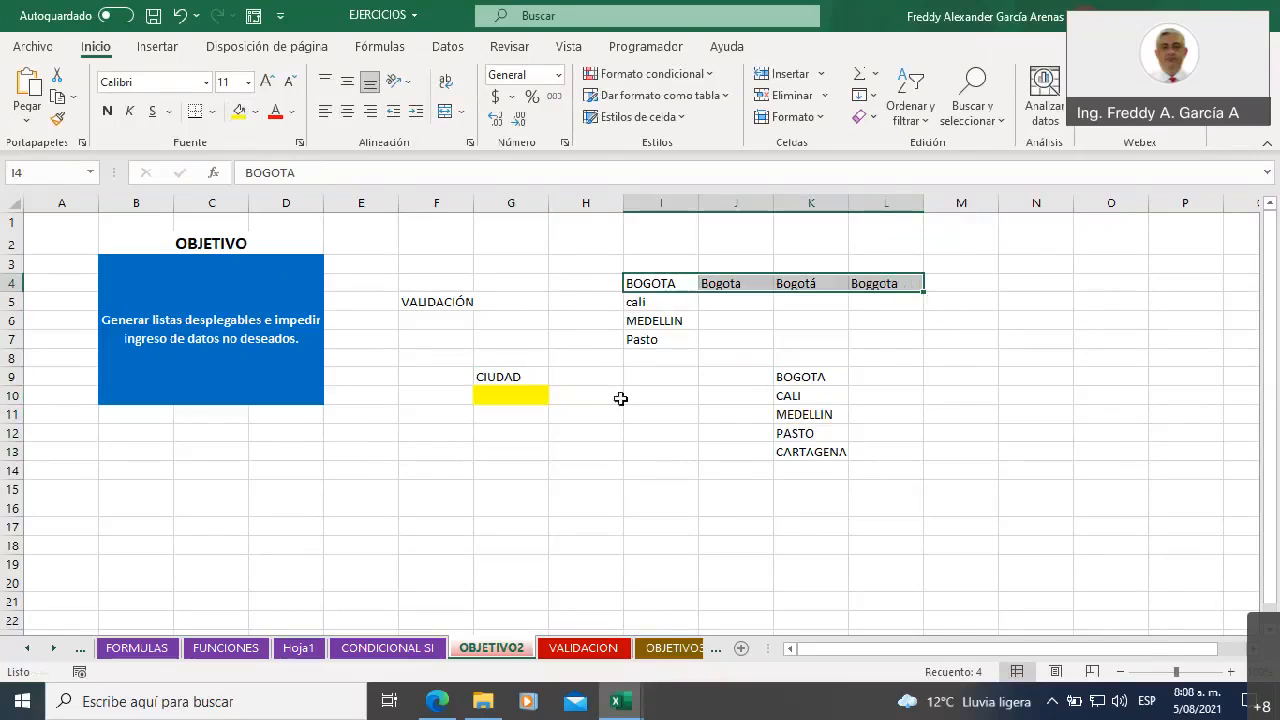
{"action": "left_click", "coordinate": [491, 396]}
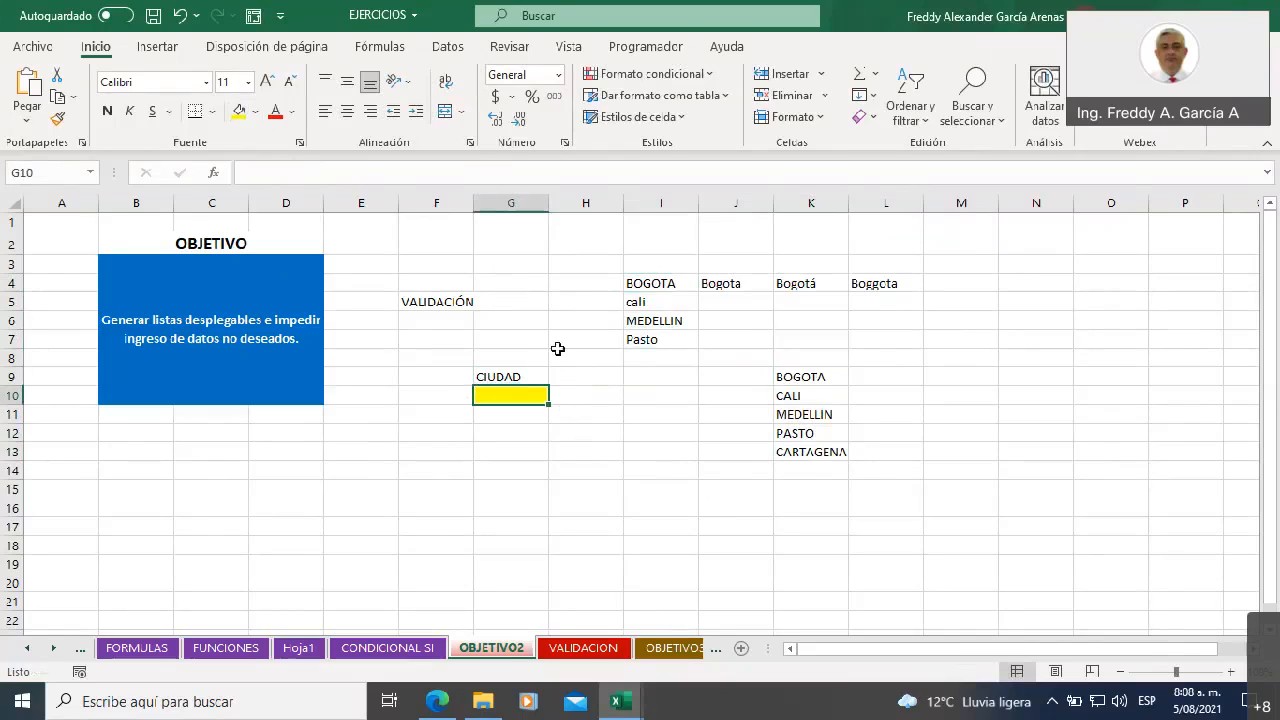
{"action": "left_click", "coordinate": [585, 373]}
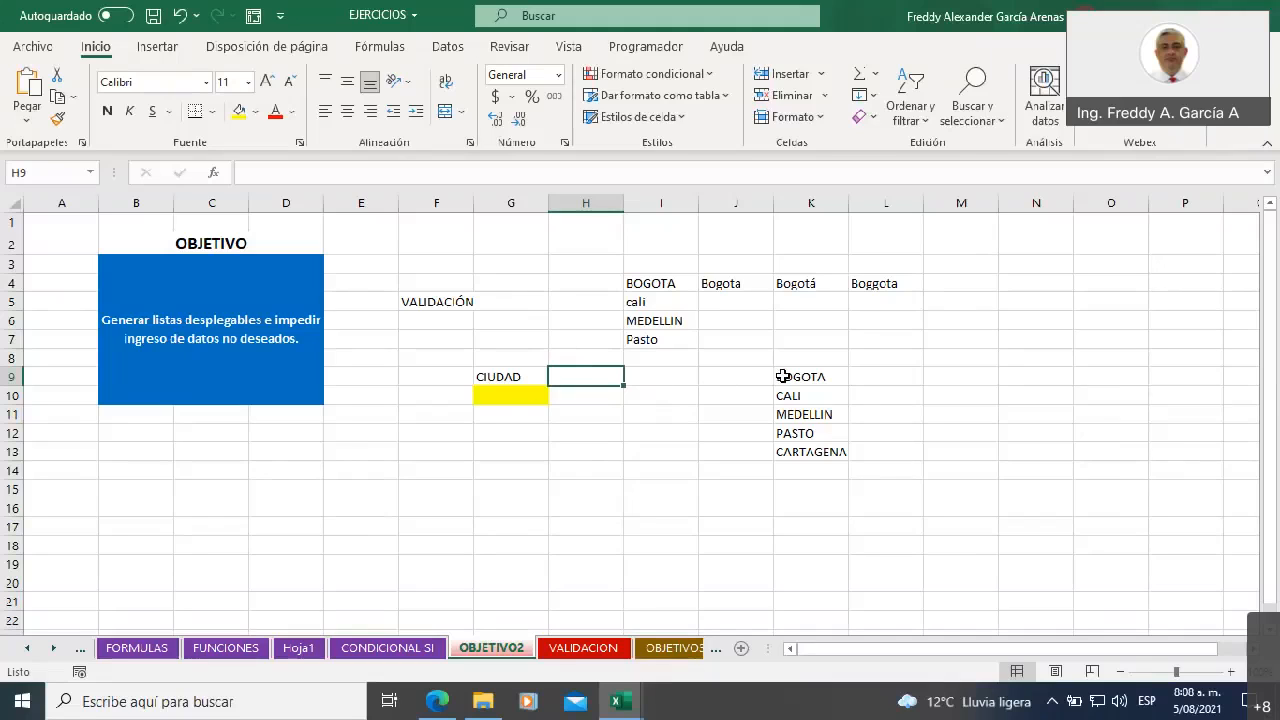
{"action": "left_click_drag", "start_coordinate": [786, 376], "coordinate": [786, 462]}
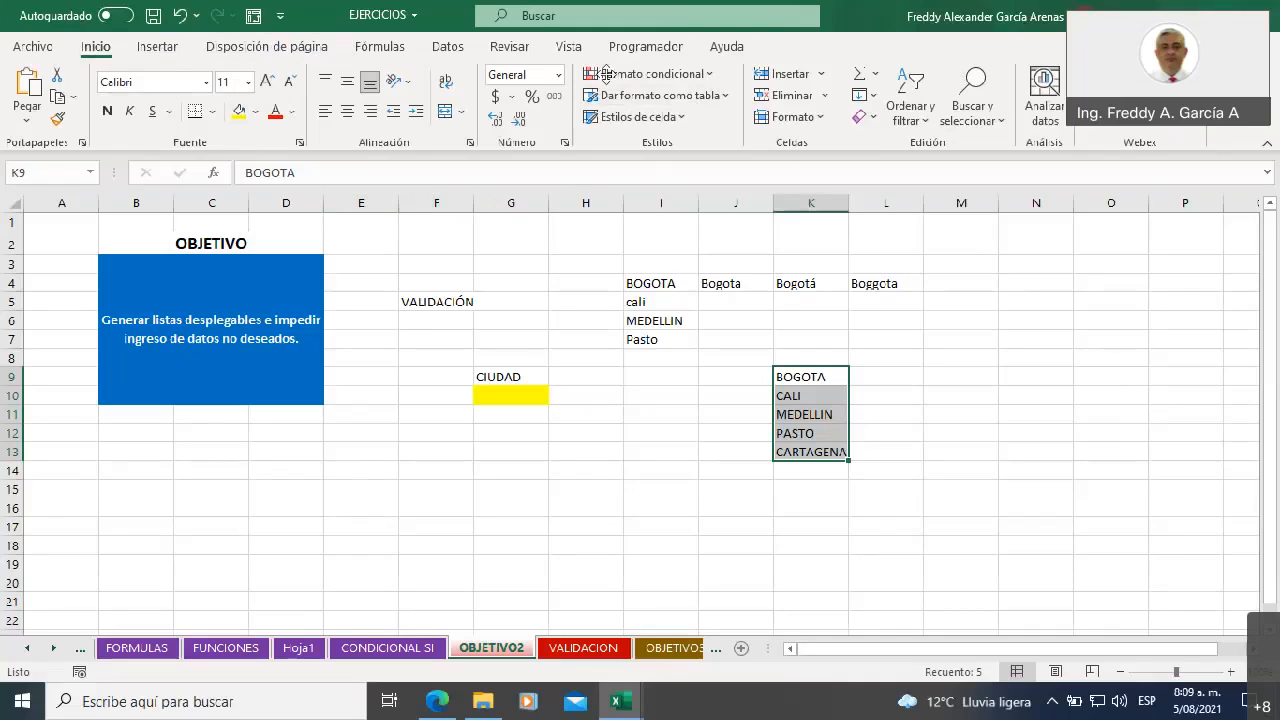
{"action": "left_click", "coordinate": [1078, 257]}
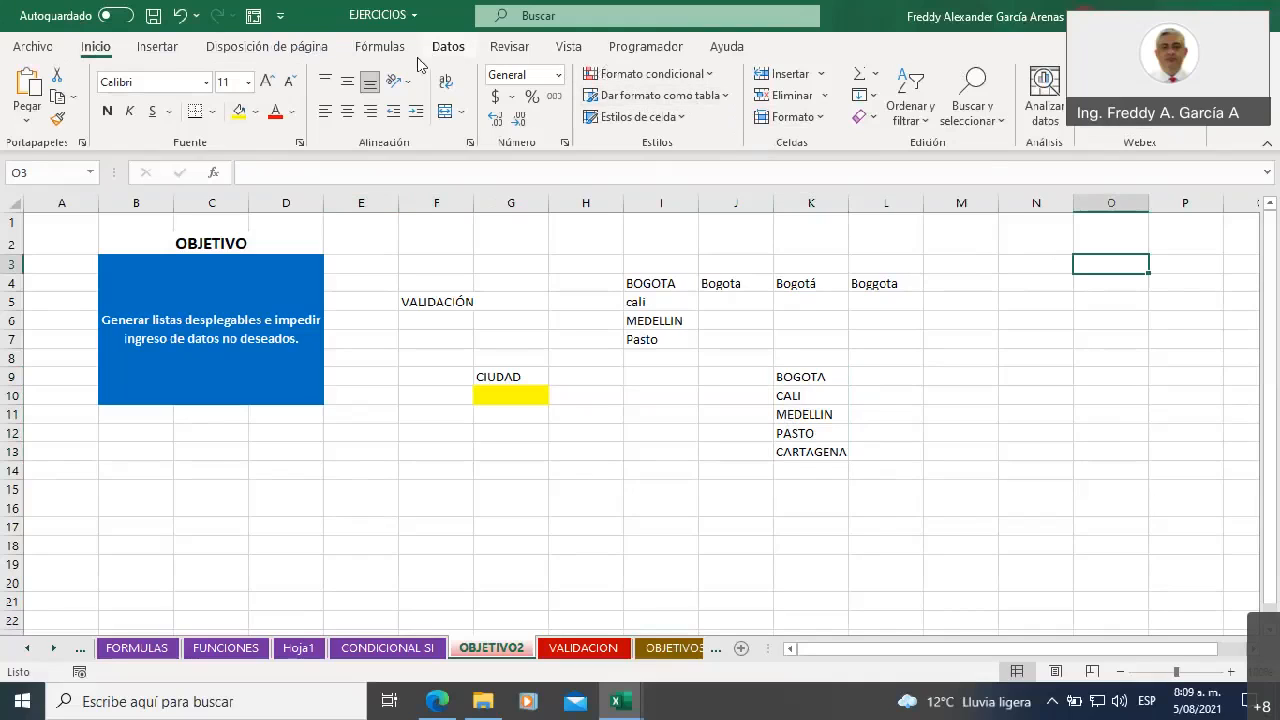
{"action": "left_click", "coordinate": [447, 50]}
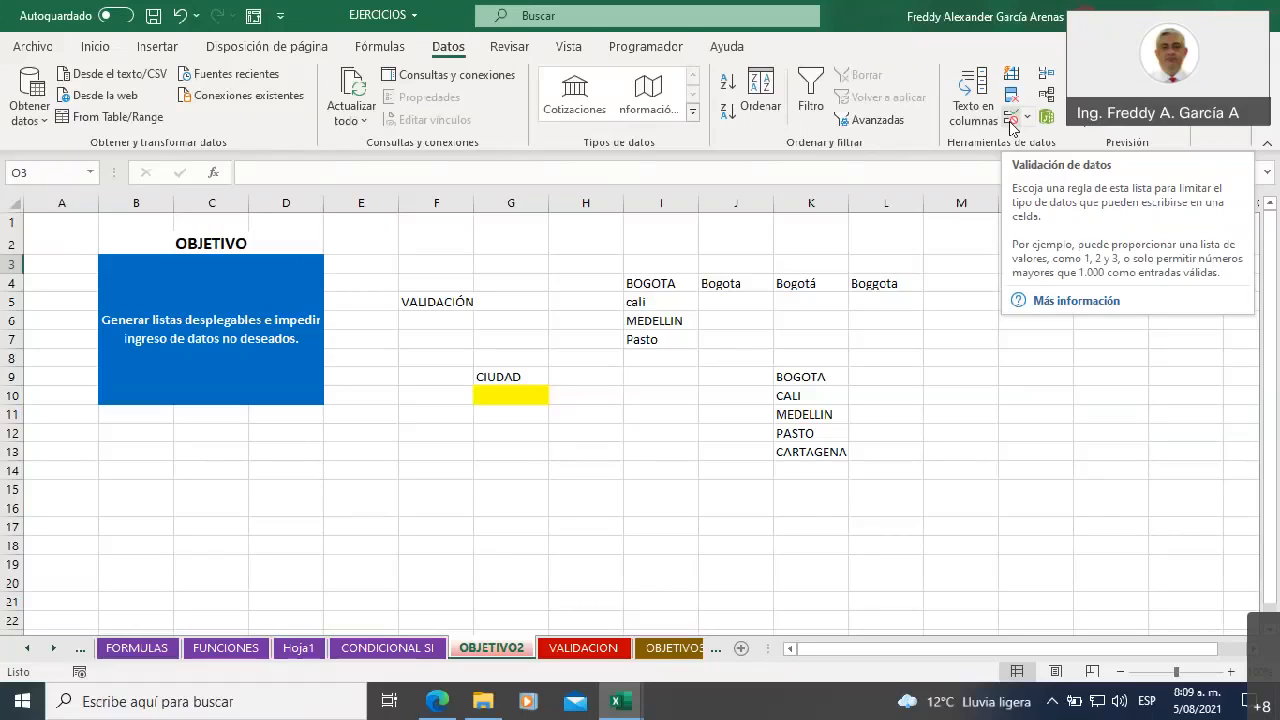
{"action": "left_click", "coordinate": [1010, 121]}
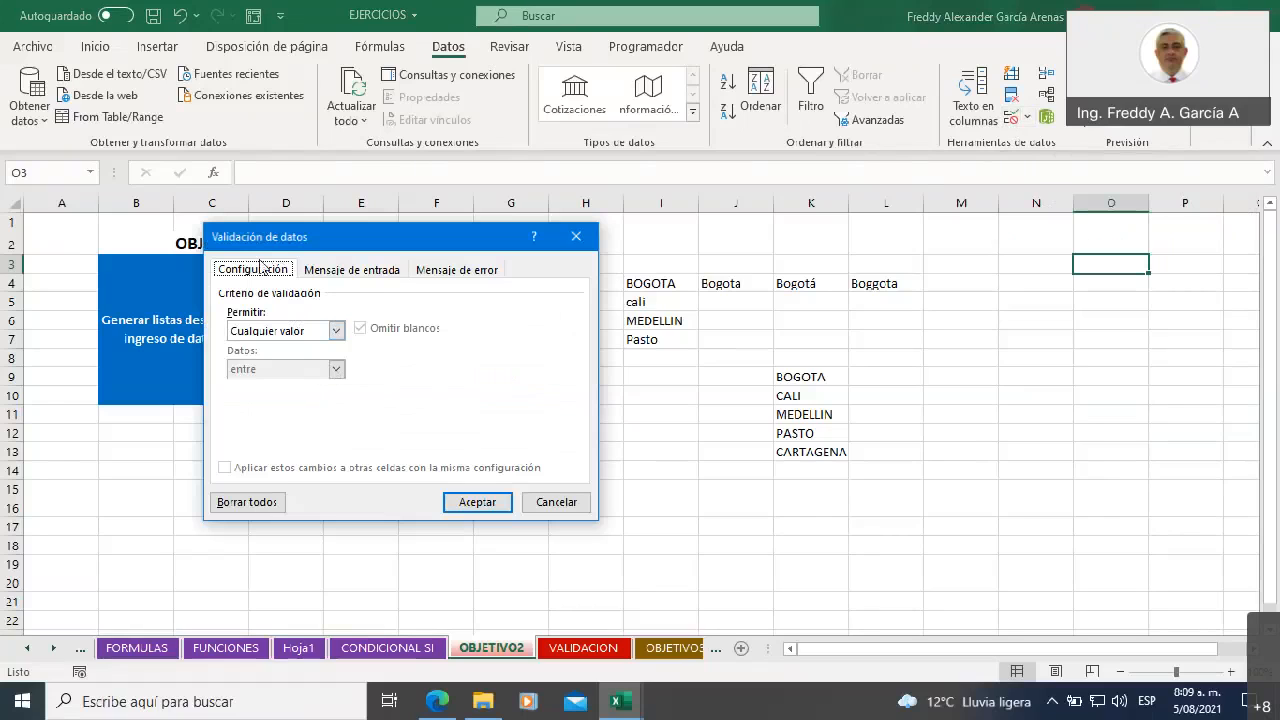
{"action": "left_click_drag", "start_coordinate": [273, 237], "coordinate": [444, 257]}
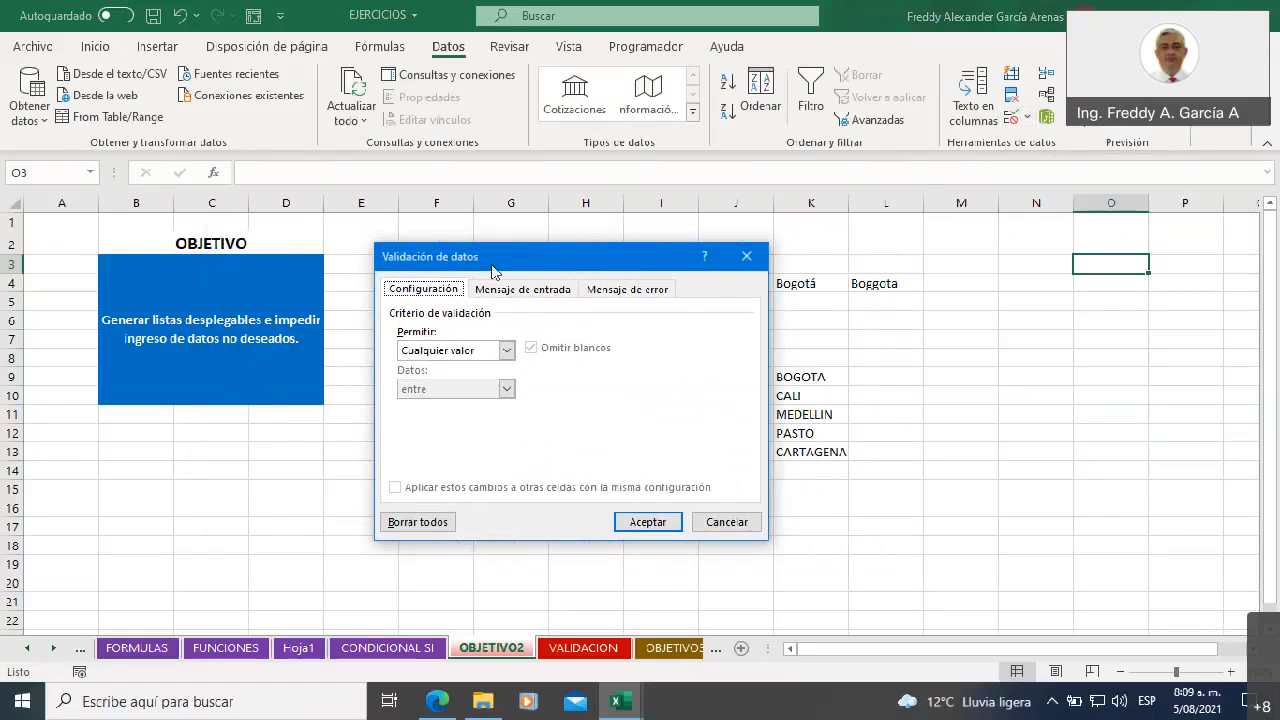
{"action": "left_click", "coordinate": [746, 256]}
Set a data validation rule for G10 that allows whole numbers (Número entero) greater than or equal to 5
{"action": "left_click", "coordinate": [518, 380]}
{"action": "left_click", "coordinate": [513, 395]}
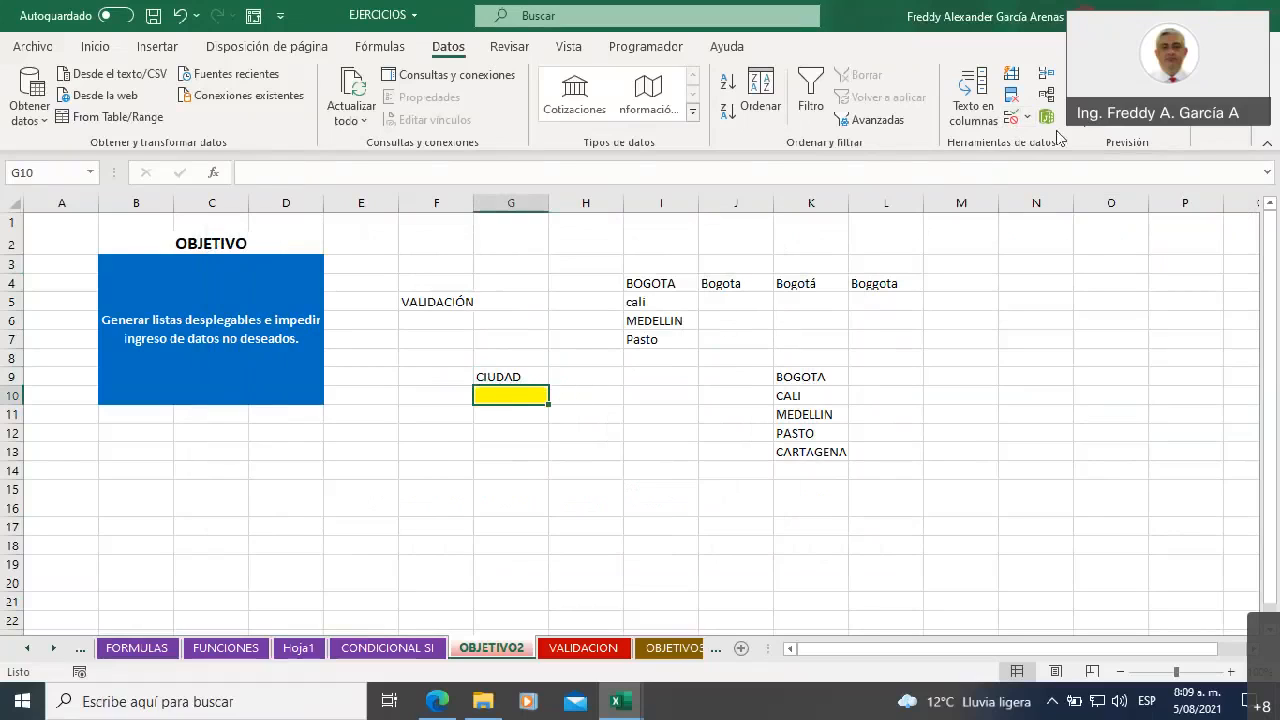
{"action": "left_click", "coordinate": [1013, 120]}
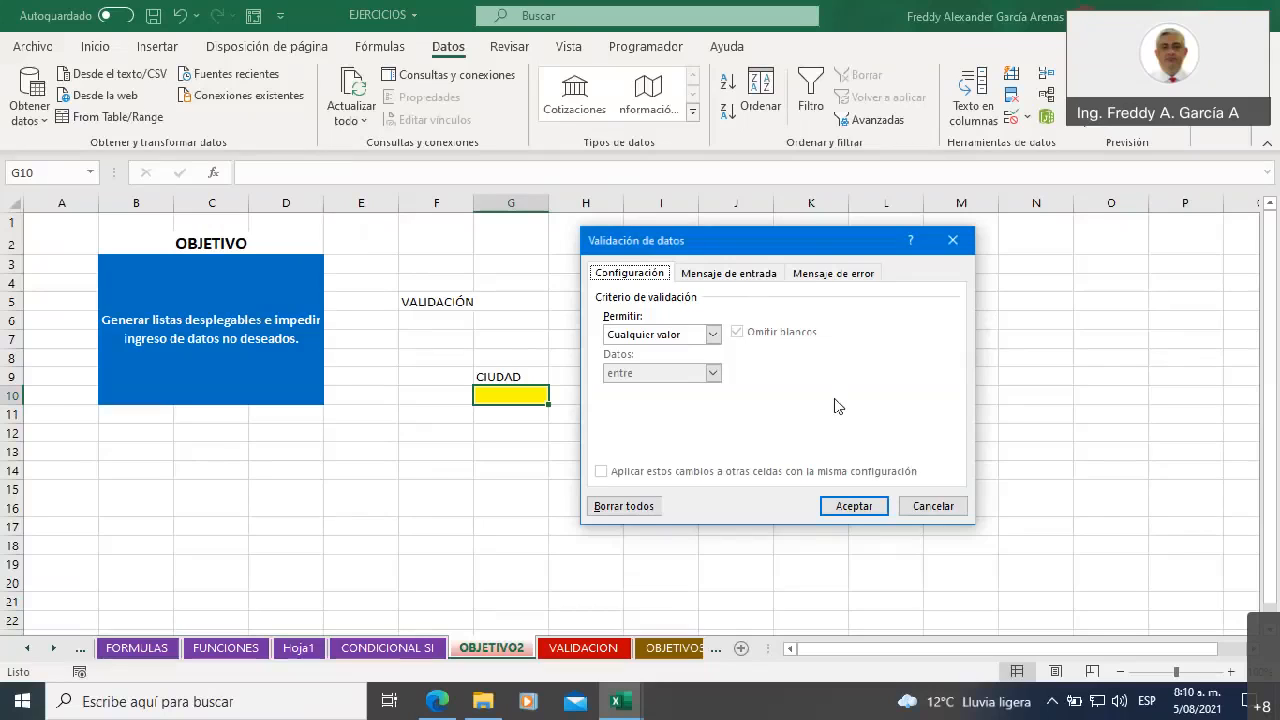
{"action": "left_click", "coordinate": [714, 340]}
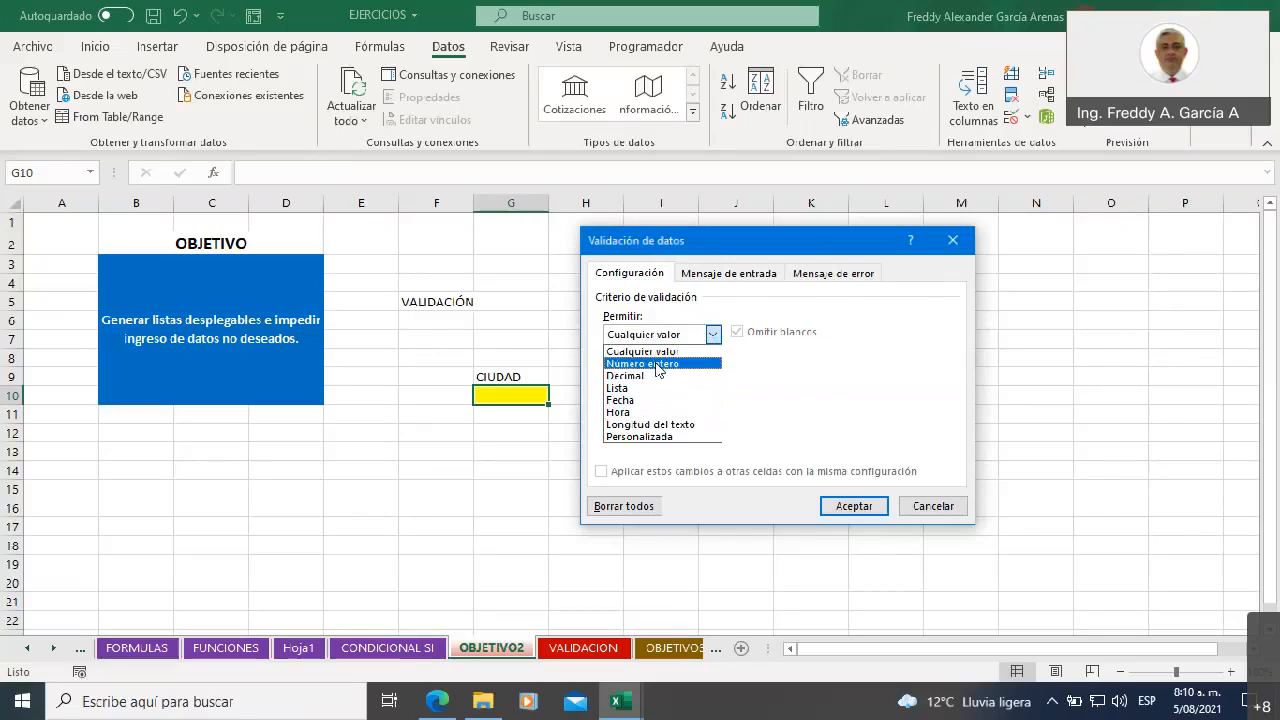
{"action": "left_click", "coordinate": [657, 365]}
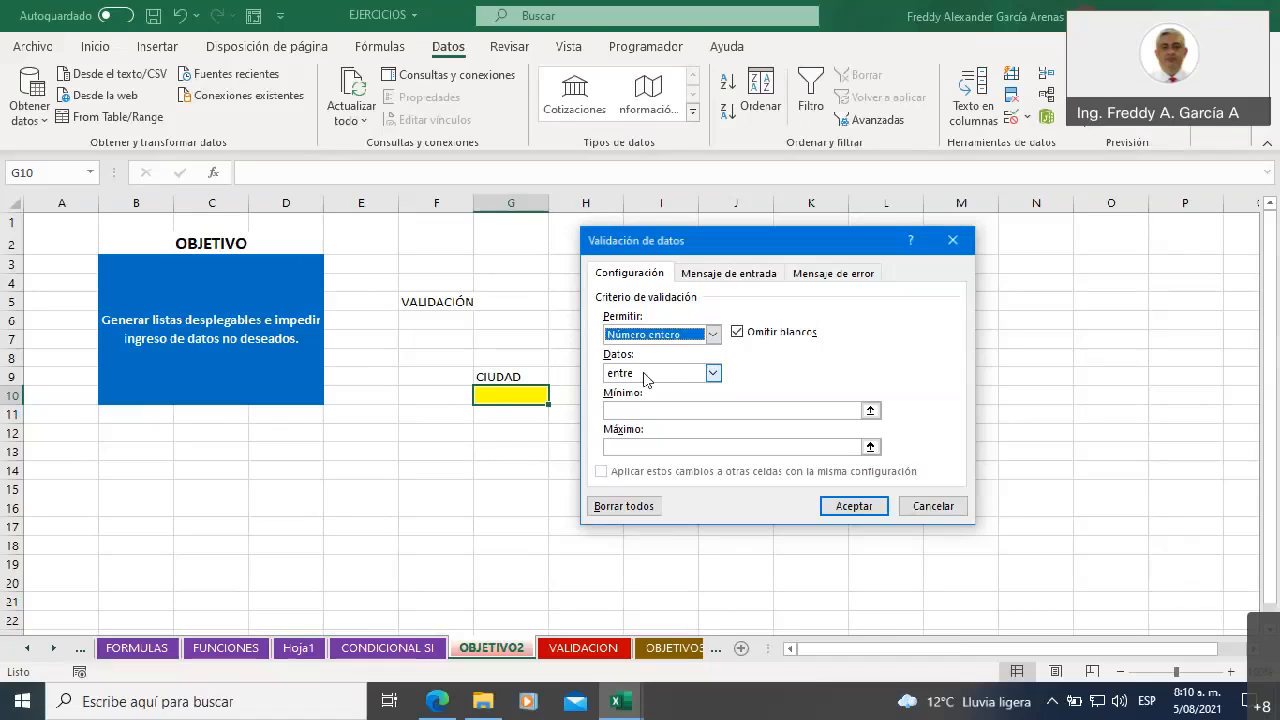
{"action": "left_click", "coordinate": [714, 374]}
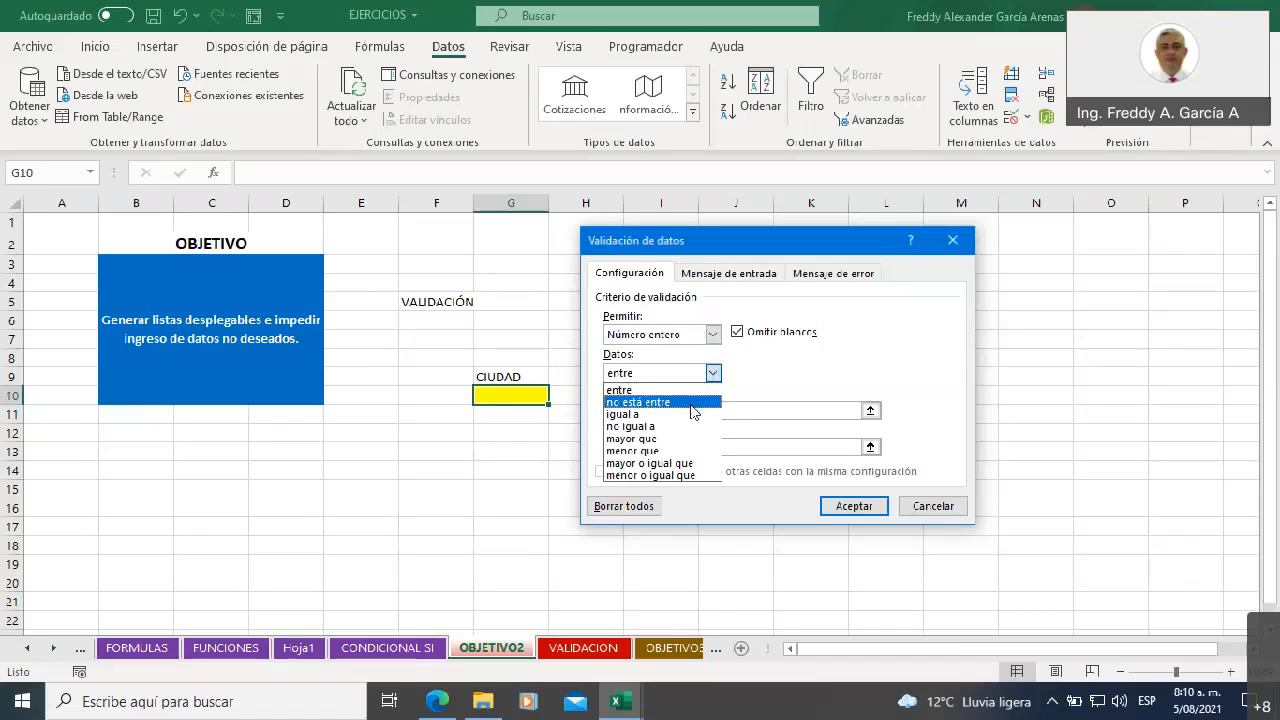
{"action": "left_click", "coordinate": [705, 463]}
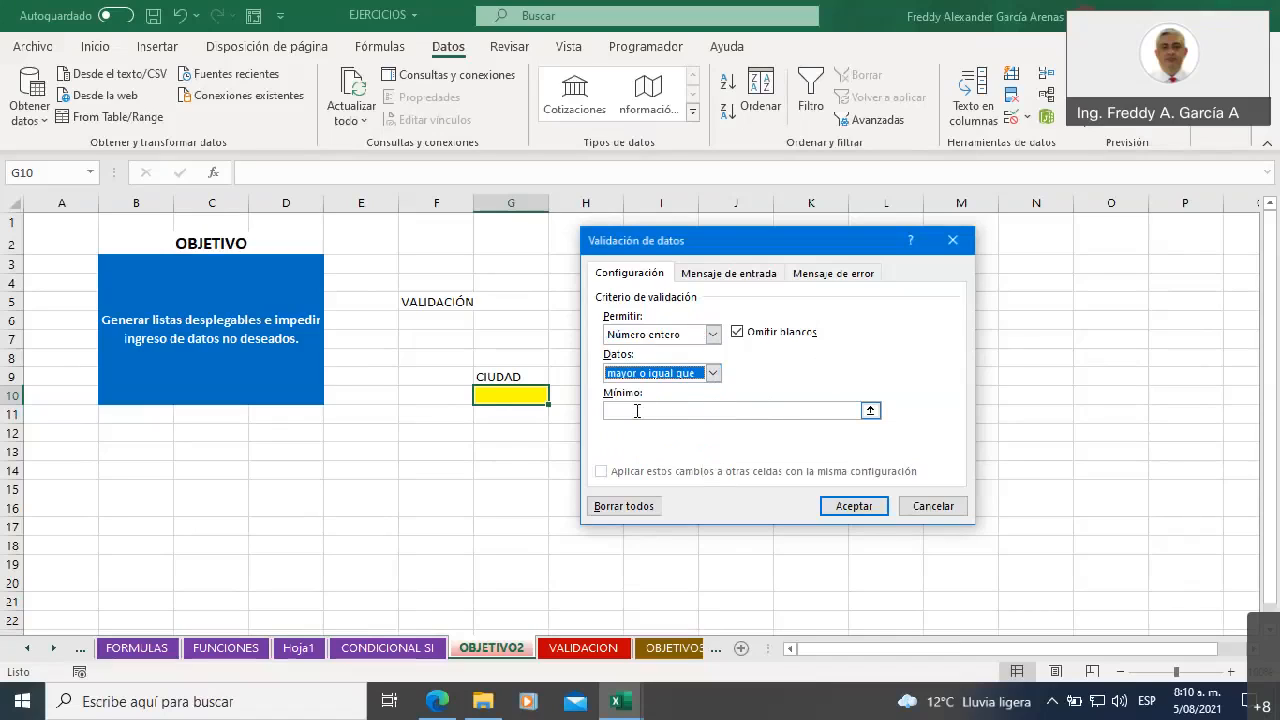
{"action": "left_click", "coordinate": [637, 411]}
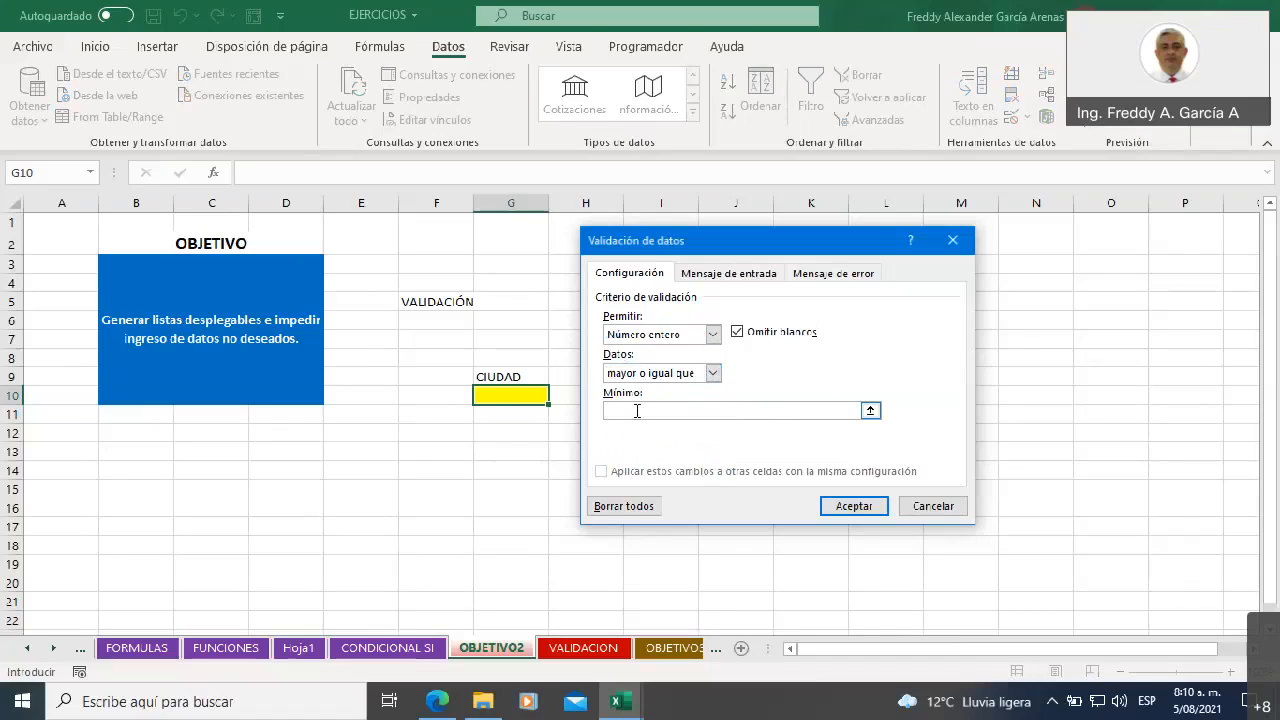
{"action": "type", "text": "5"}
Set the validation's error alert to the Advertencia style with the title INGRESO
{"action": "left_click", "coordinate": [823, 278]}
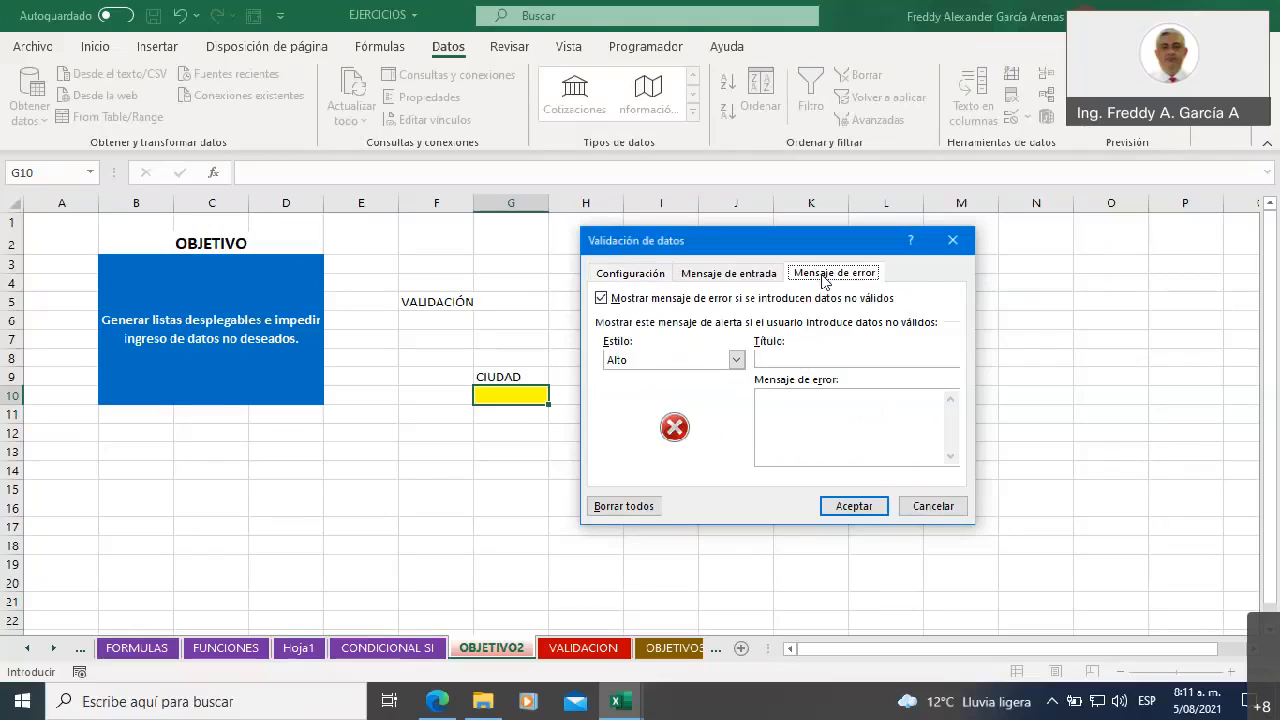
{"action": "left_click", "coordinate": [736, 361]}
{"action": "left_click", "coordinate": [683, 389]}
{"action": "left_click", "coordinate": [819, 360]}
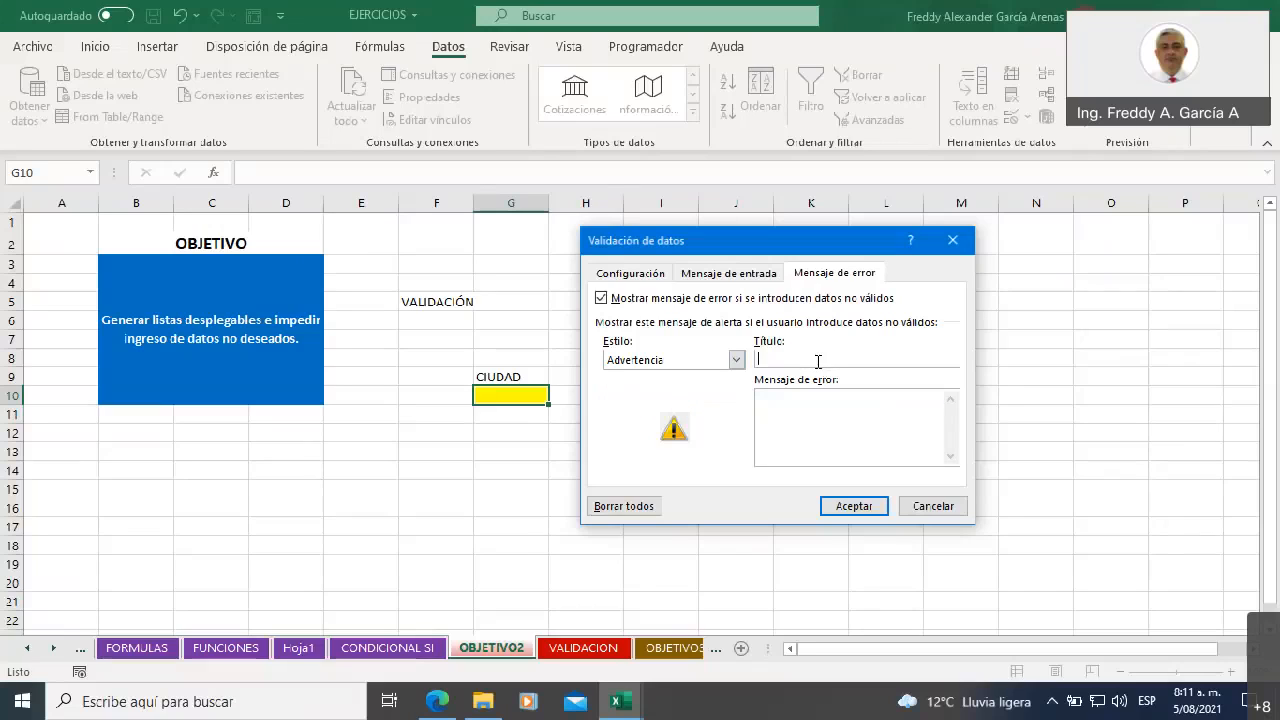
{"action": "type", "text": "INGRESO"}
Write the error message "Debe colocar valores mayores a 4" and apply the validation to G10
{"action": "left_click", "coordinate": [815, 396]}
{"action": "type", "text": "Debe d"}
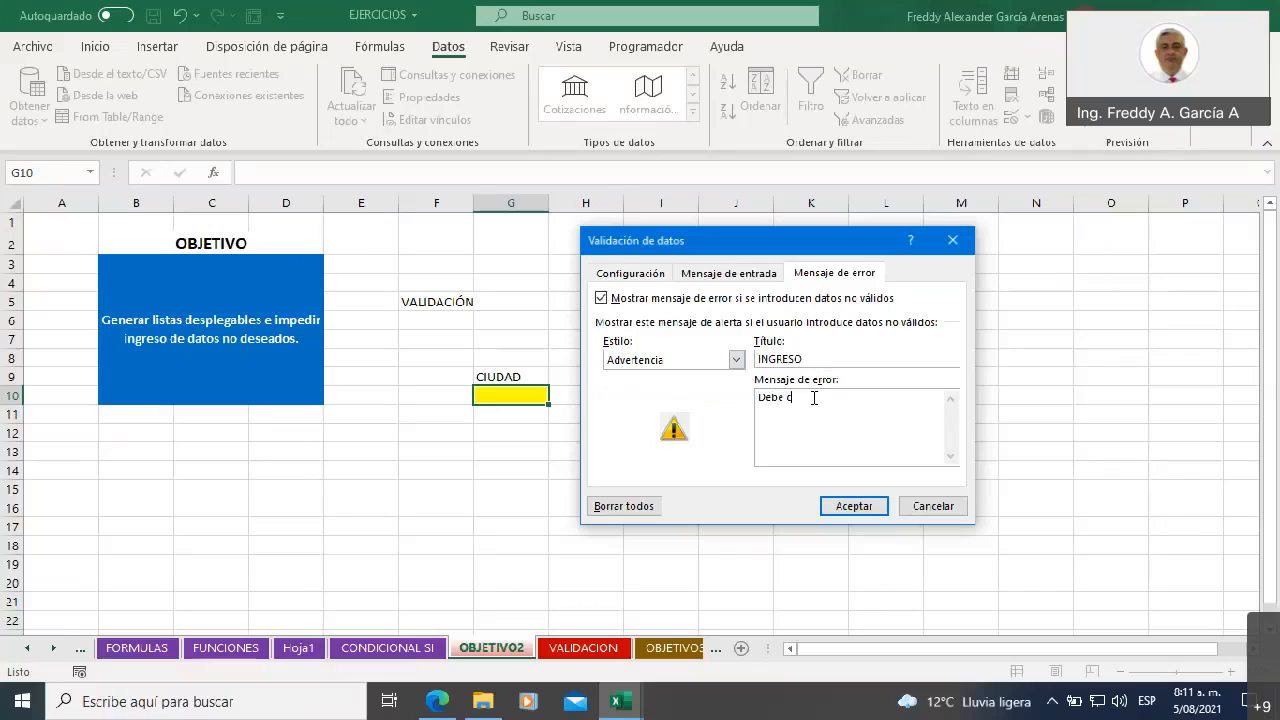
{"action": "type", "text": "olocar valores mayores a 4"}
{"action": "left_click", "coordinate": [853, 506]}
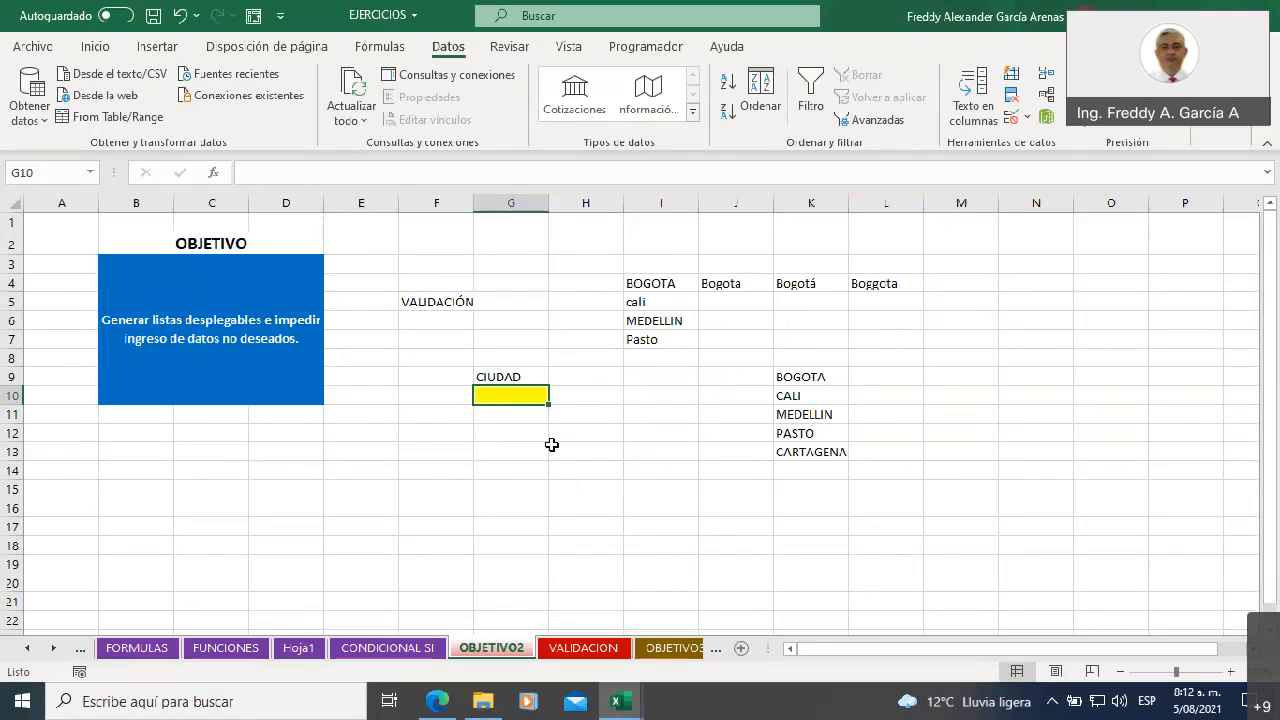
Test the rule in G10 by trying the value 2, cancelling that entry, and entering 6 instead
{"action": "type", "text": "2"}
{"action": "key", "text": "Return"}
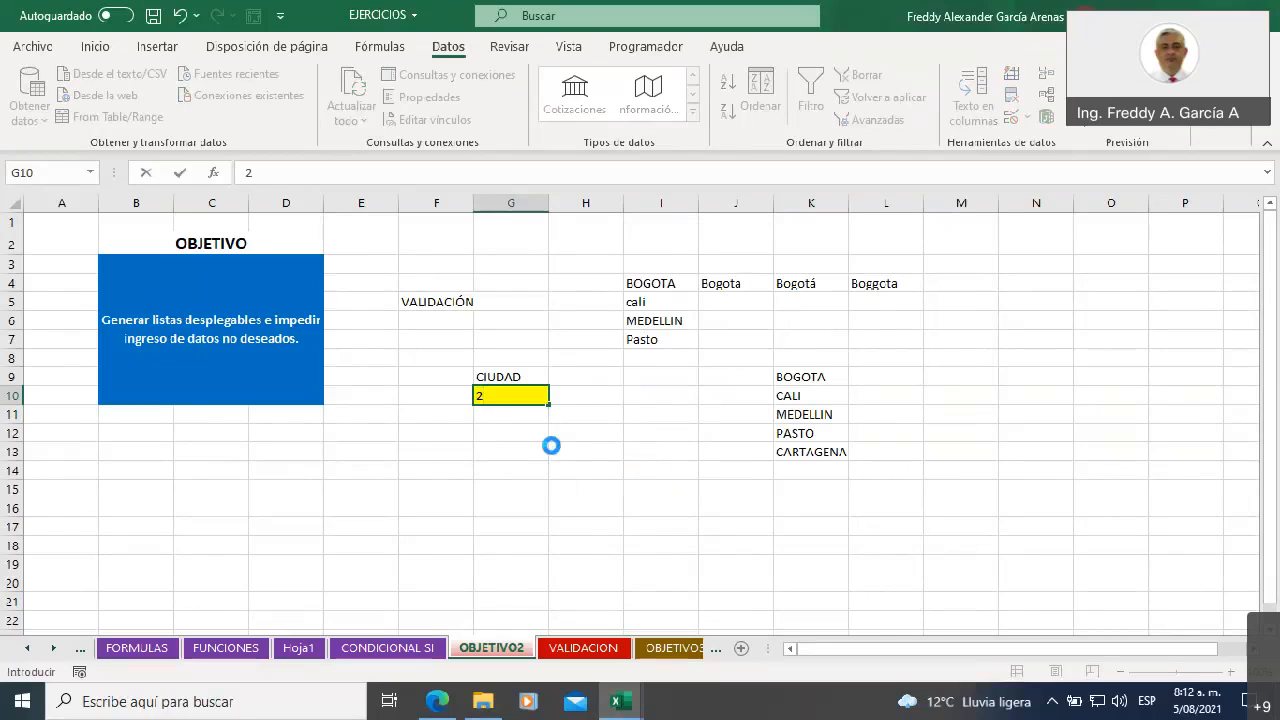
{"action": "left_click_drag", "start_coordinate": [613, 330], "coordinate": [745, 315]}
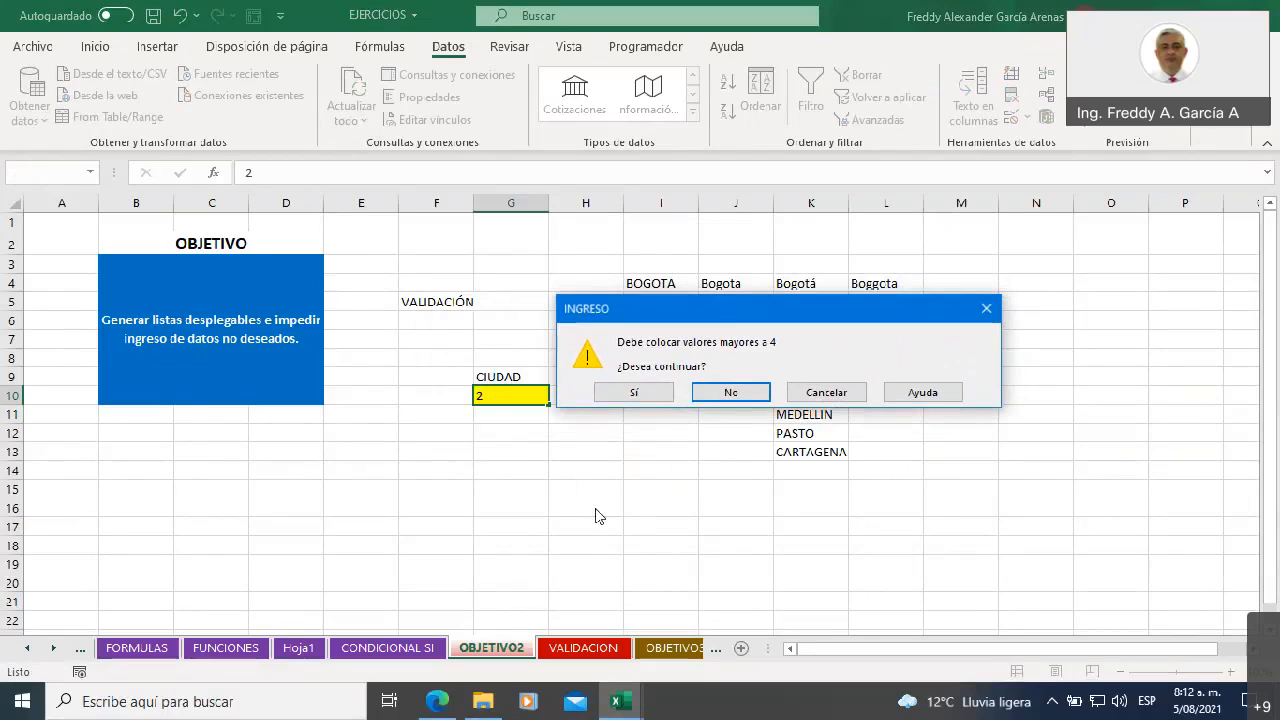
{"action": "left_click", "coordinate": [822, 391]}
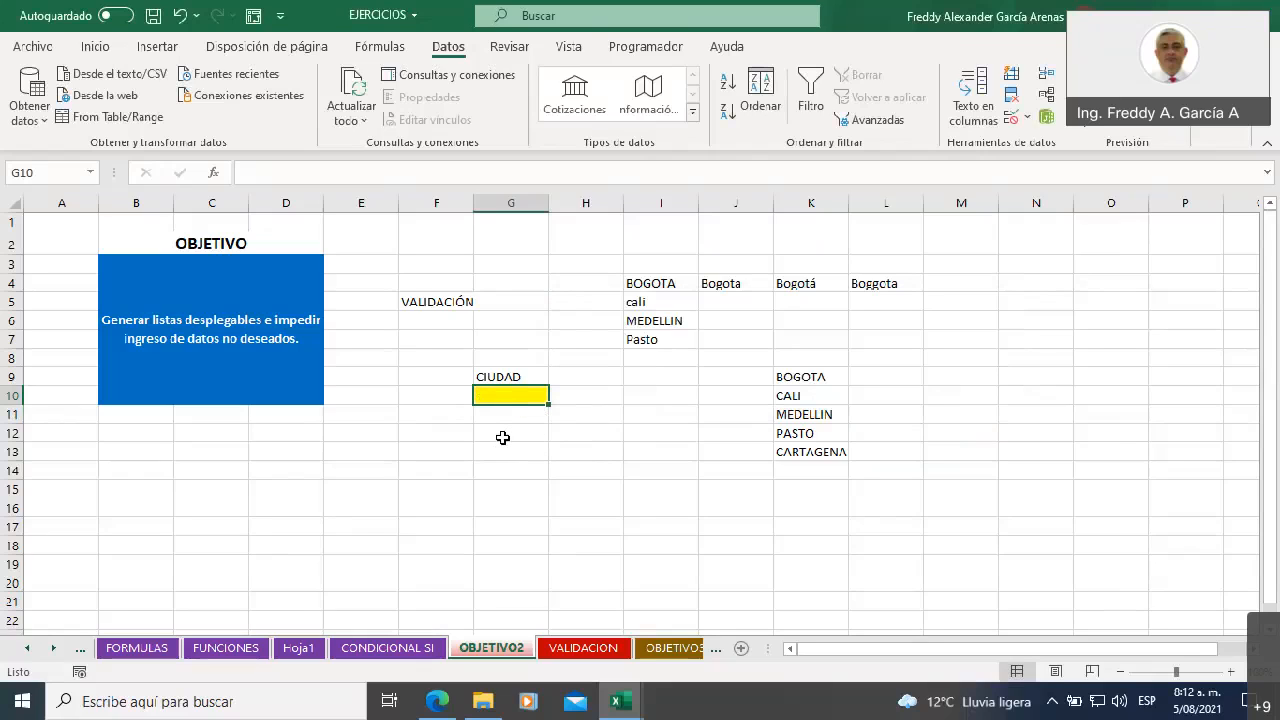
{"action": "type", "text": "6"}
{"action": "left_click", "coordinate": [555, 449]}
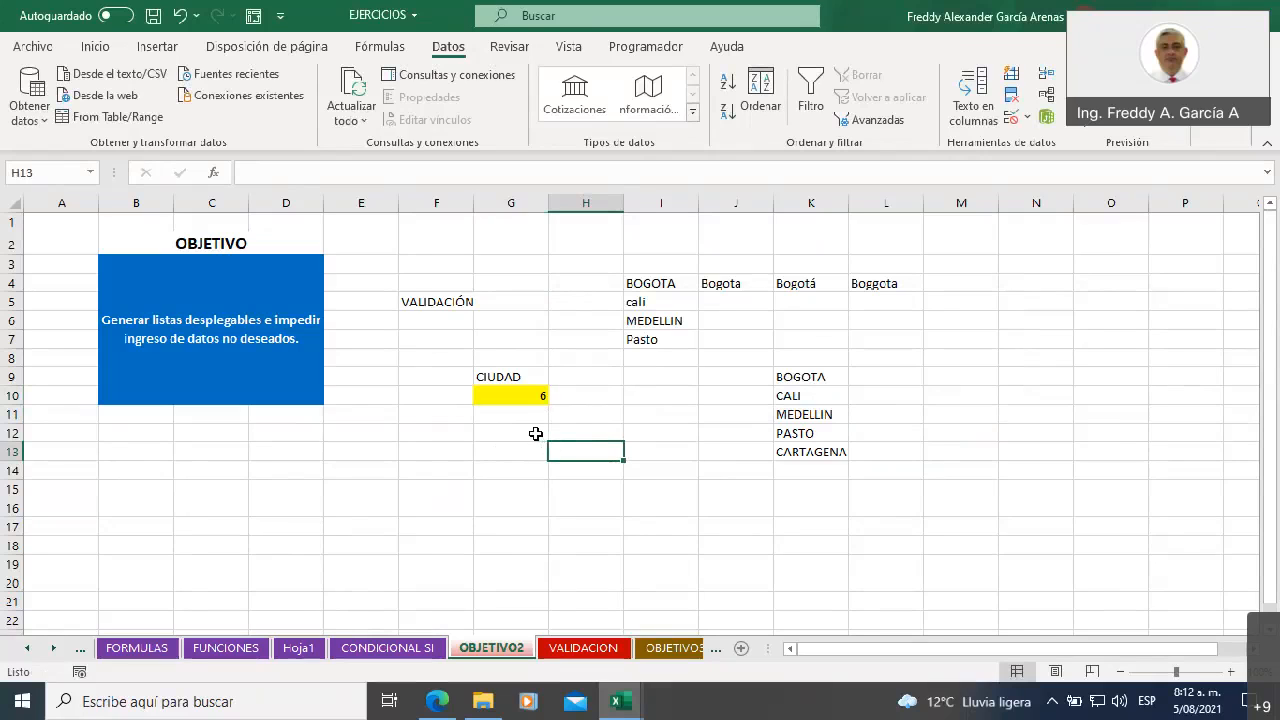
Reopen the data validation settings of G10 and change the allowed type to Lista
{"action": "left_click", "coordinate": [512, 394]}
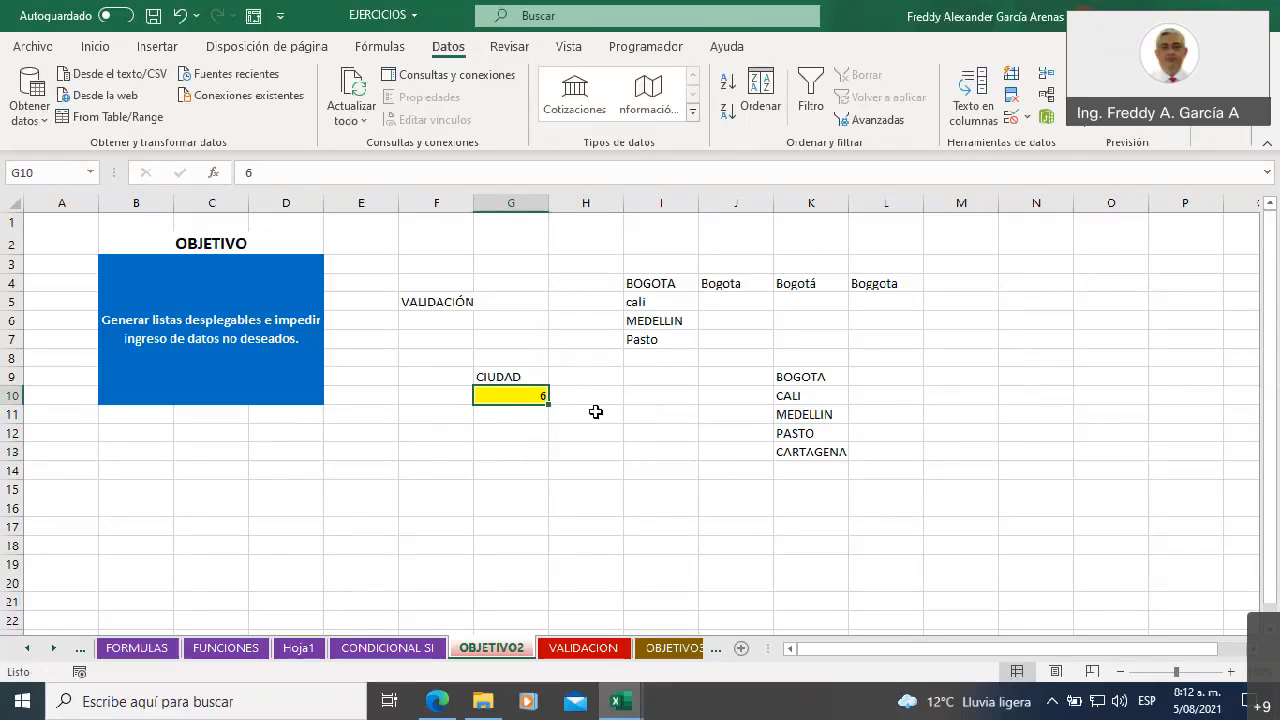
{"action": "left_click", "coordinate": [1027, 118]}
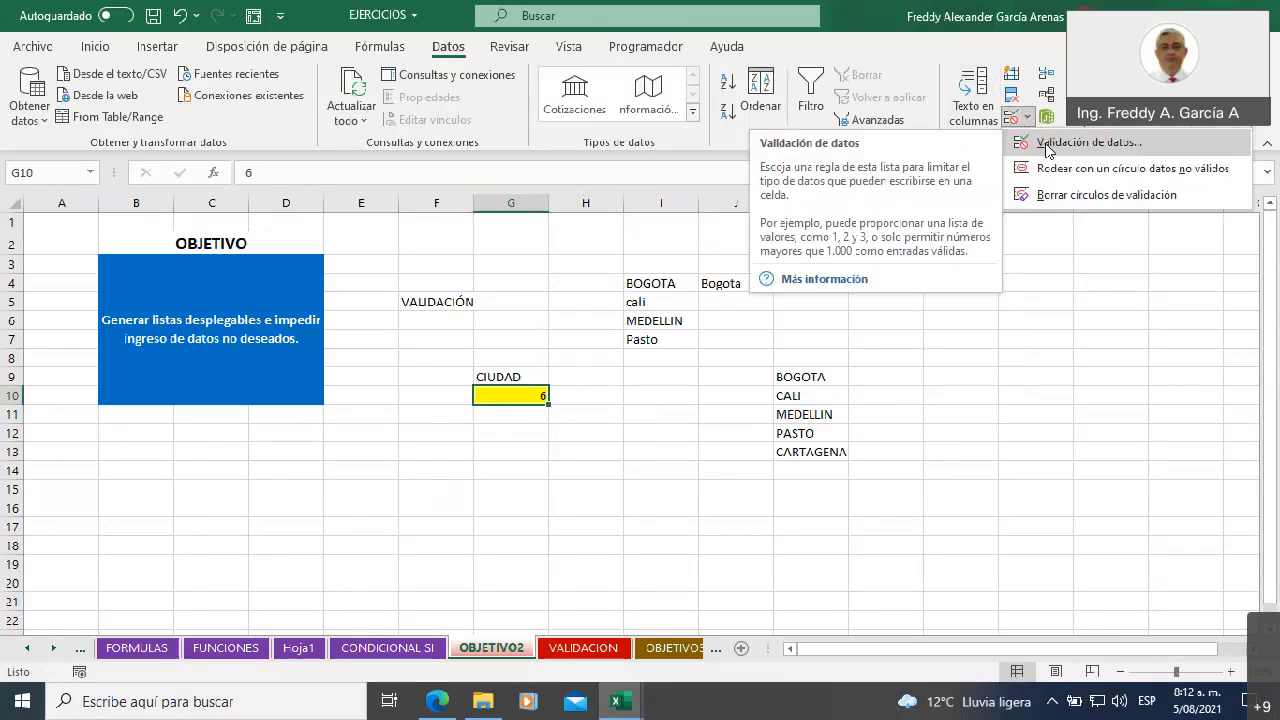
{"action": "left_click", "coordinate": [1046, 143]}
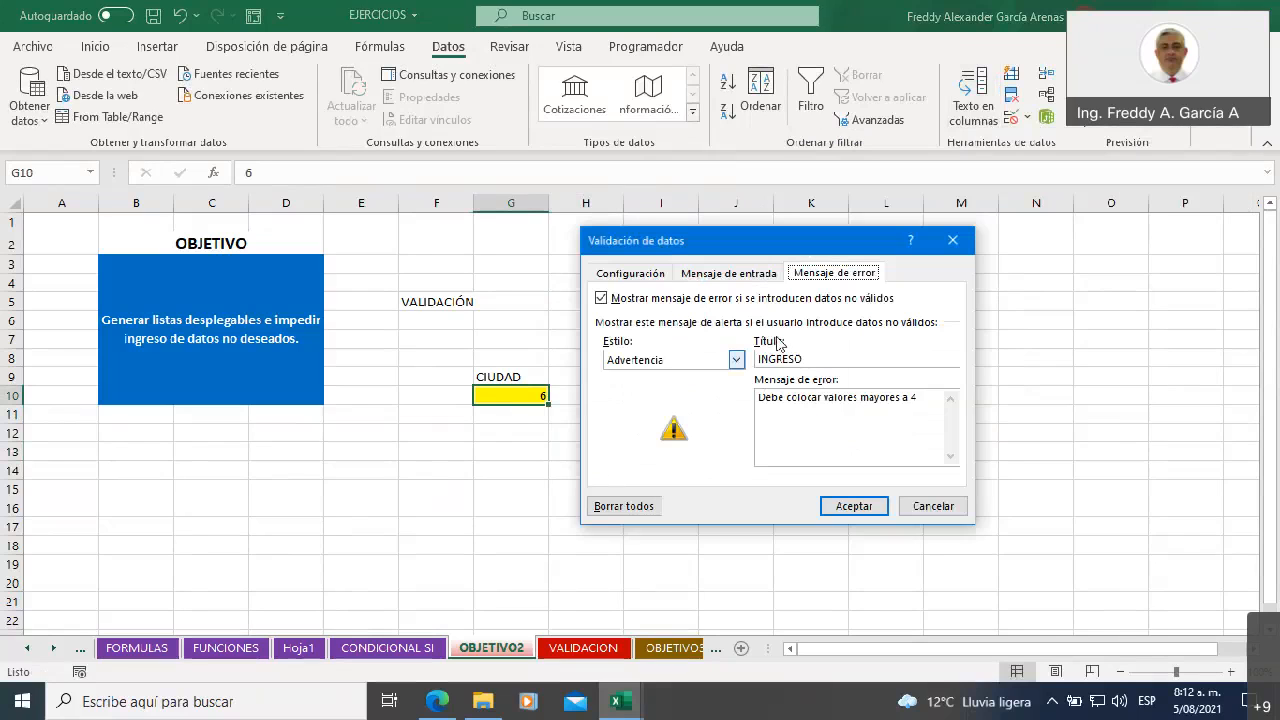
{"action": "left_click", "coordinate": [628, 277]}
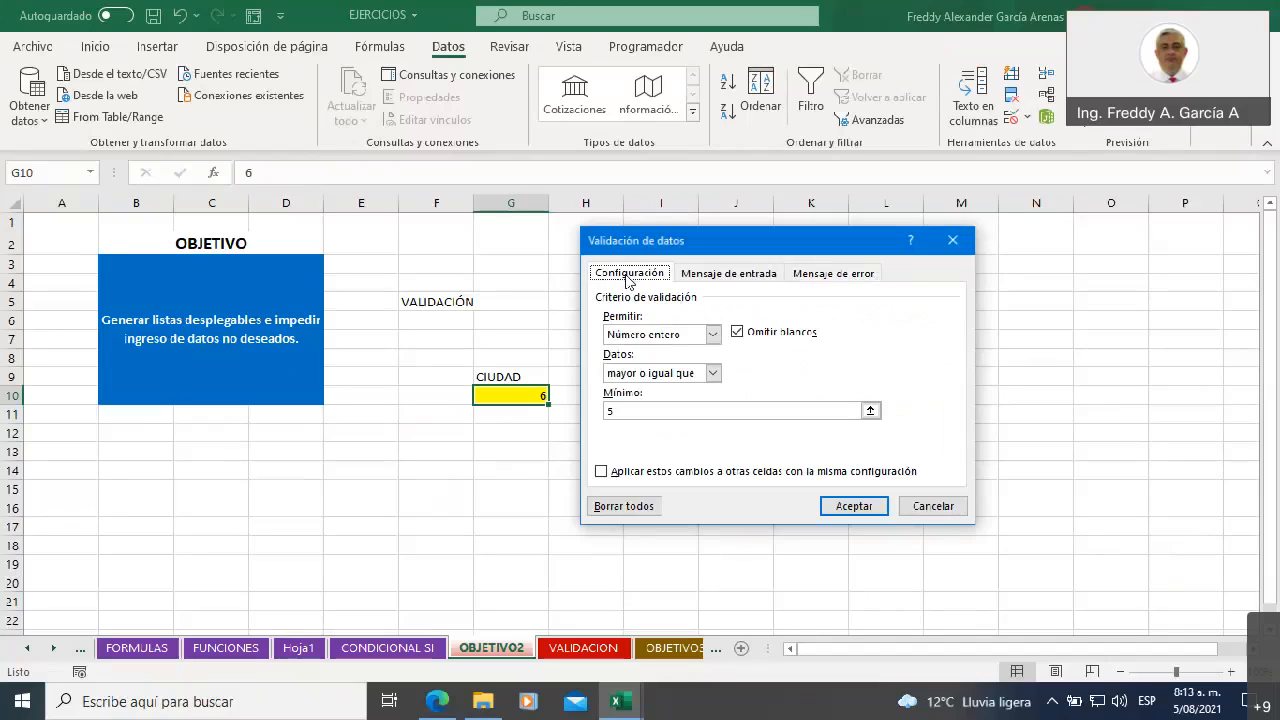
{"action": "left_click", "coordinate": [713, 336]}
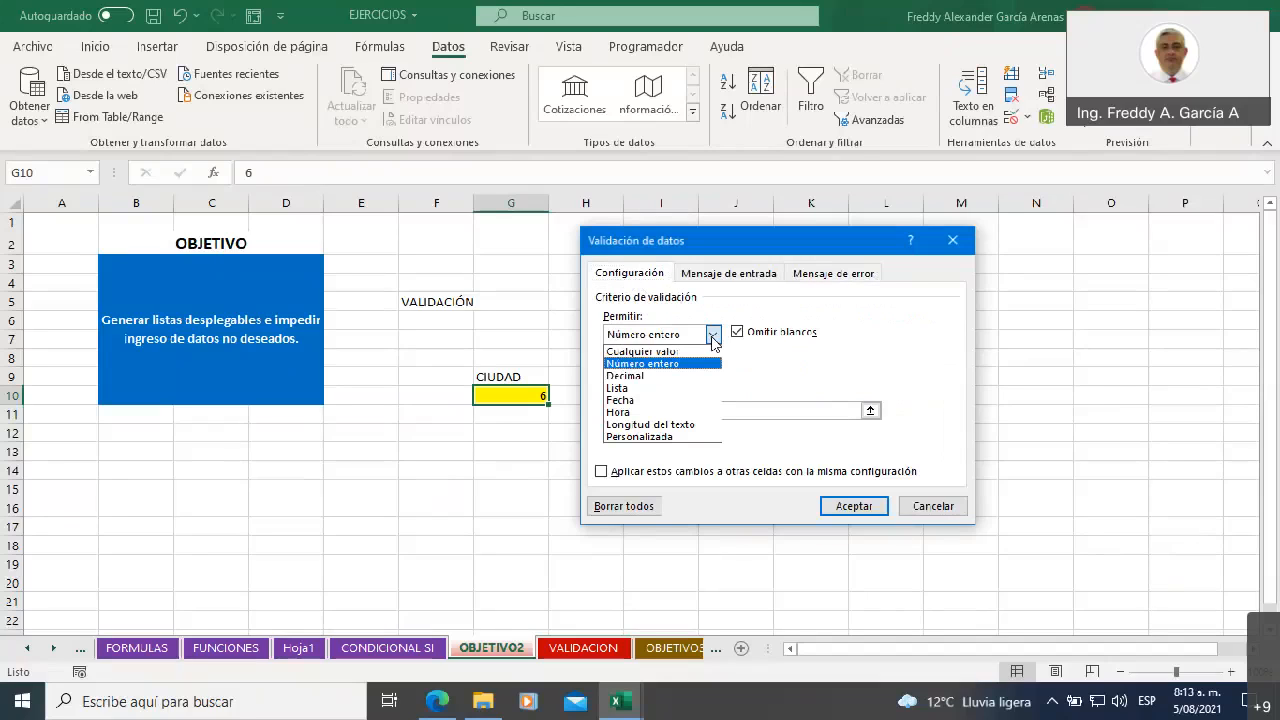
{"action": "left_click", "coordinate": [659, 389]}
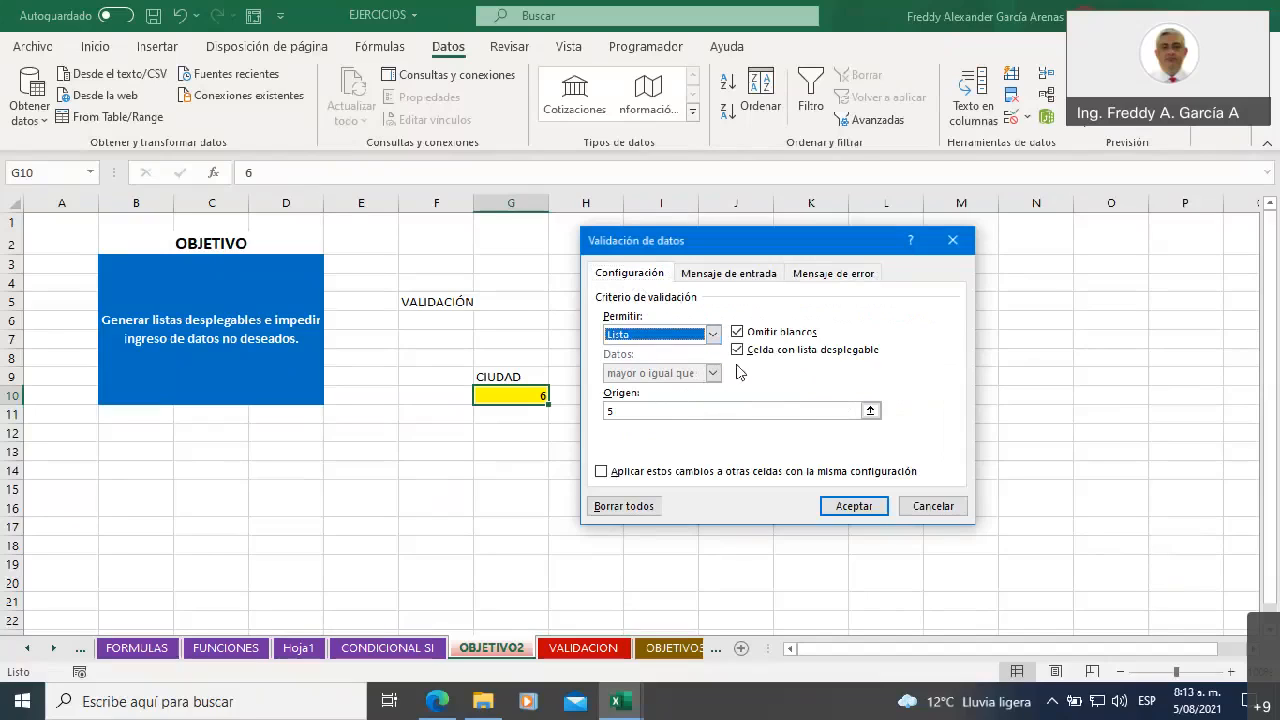
Replace the list source with the uppercase city range =$K$9:$K$13
{"action": "left_click", "coordinate": [638, 409]}
{"action": "key", "text": "BackSpace"}
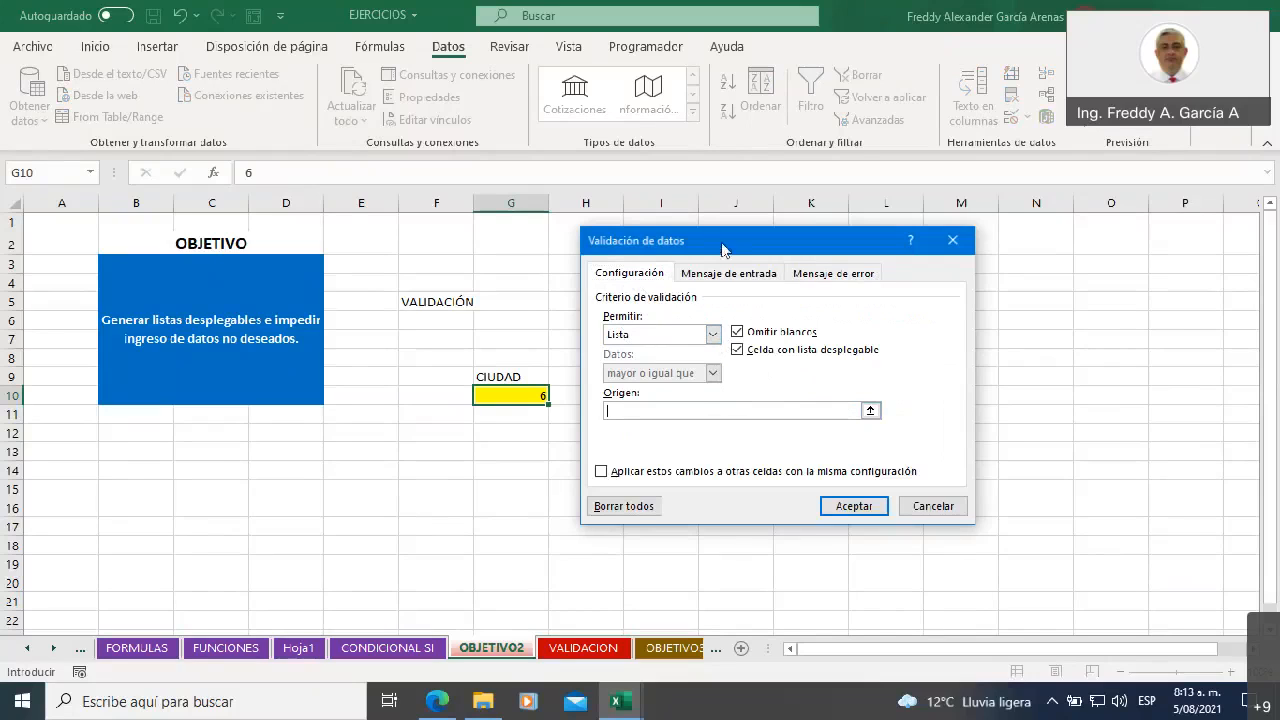
{"action": "left_click_drag", "start_coordinate": [724, 236], "coordinate": [476, 228]}
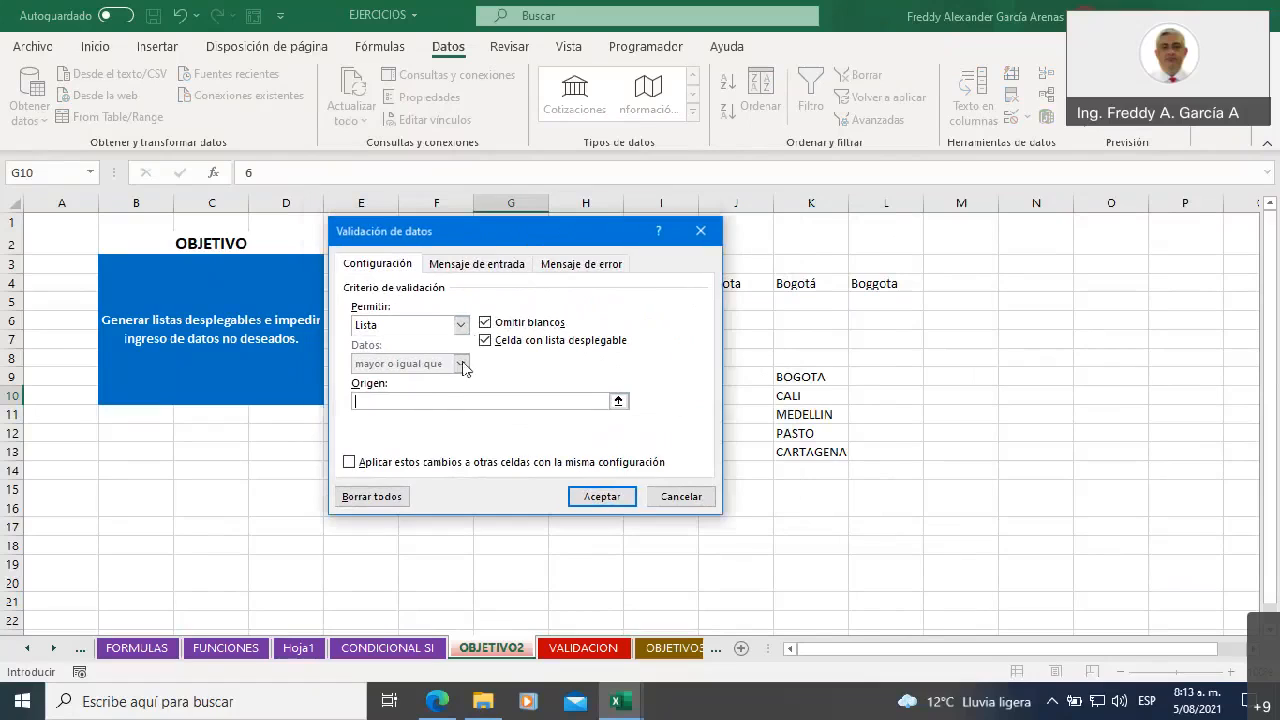
{"action": "left_click", "coordinate": [618, 402]}
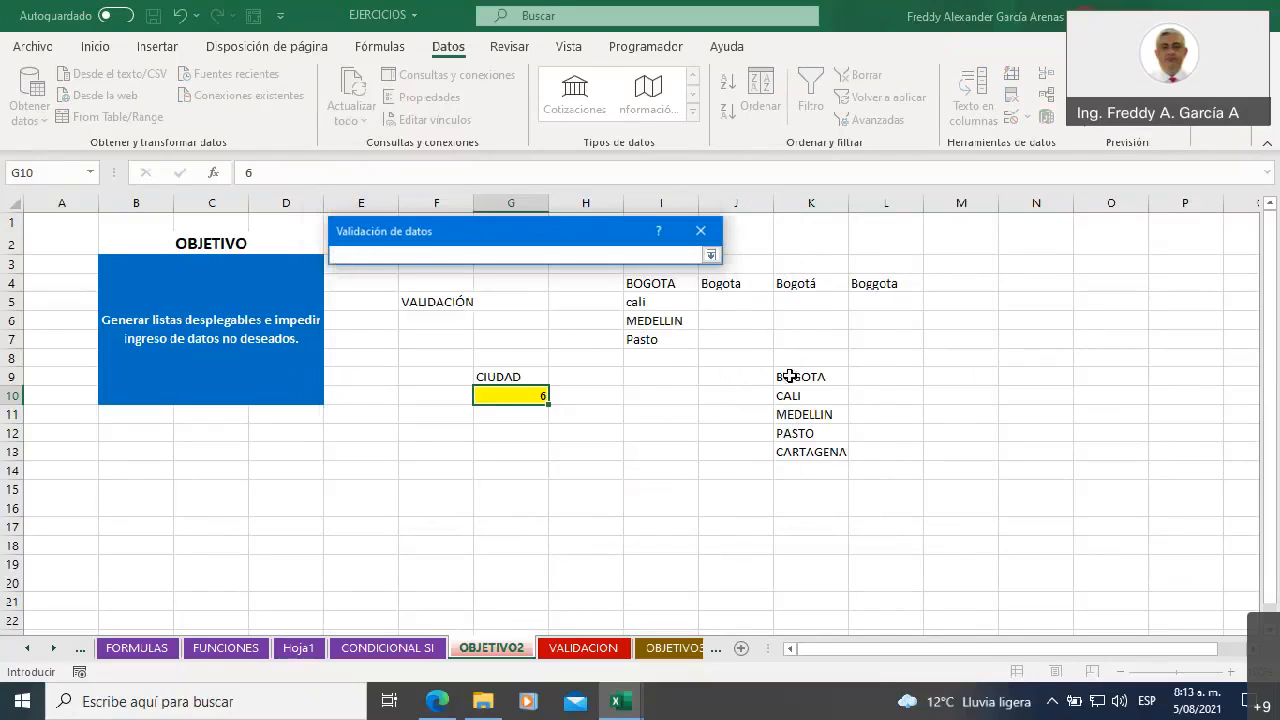
{"action": "left_click_drag", "start_coordinate": [790, 375], "coordinate": [791, 452]}
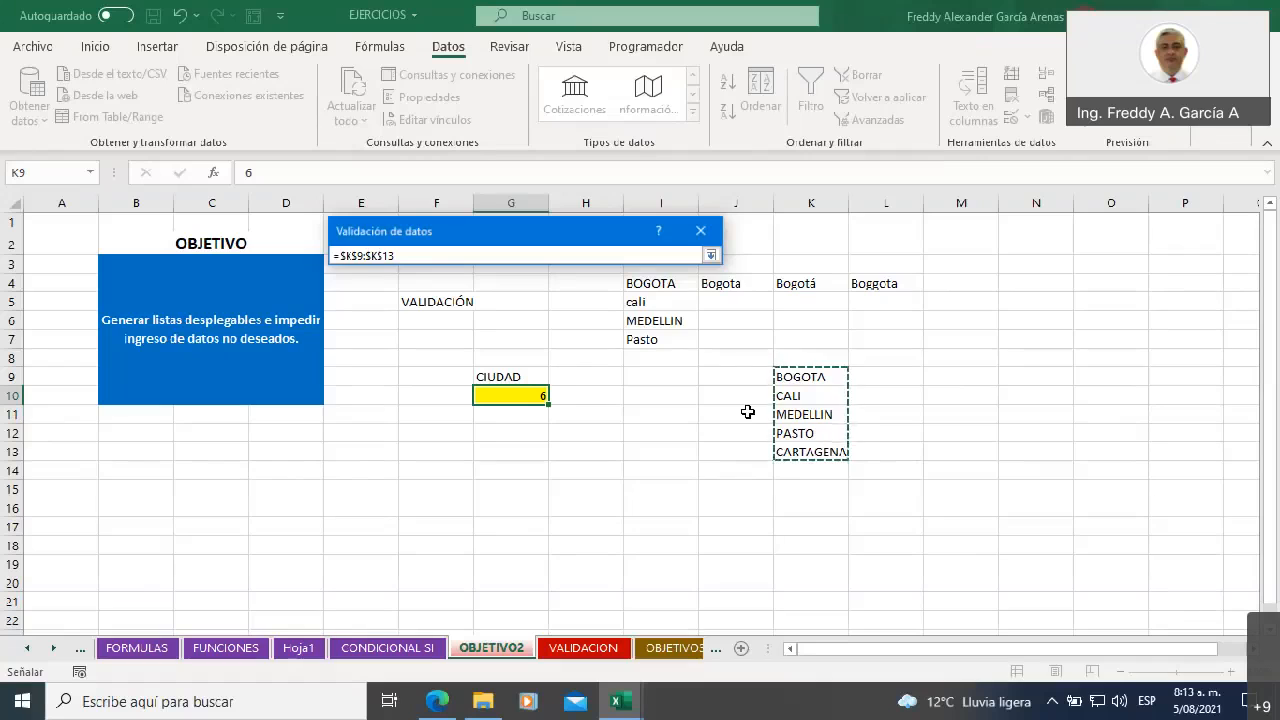
{"action": "key", "text": "Return"}
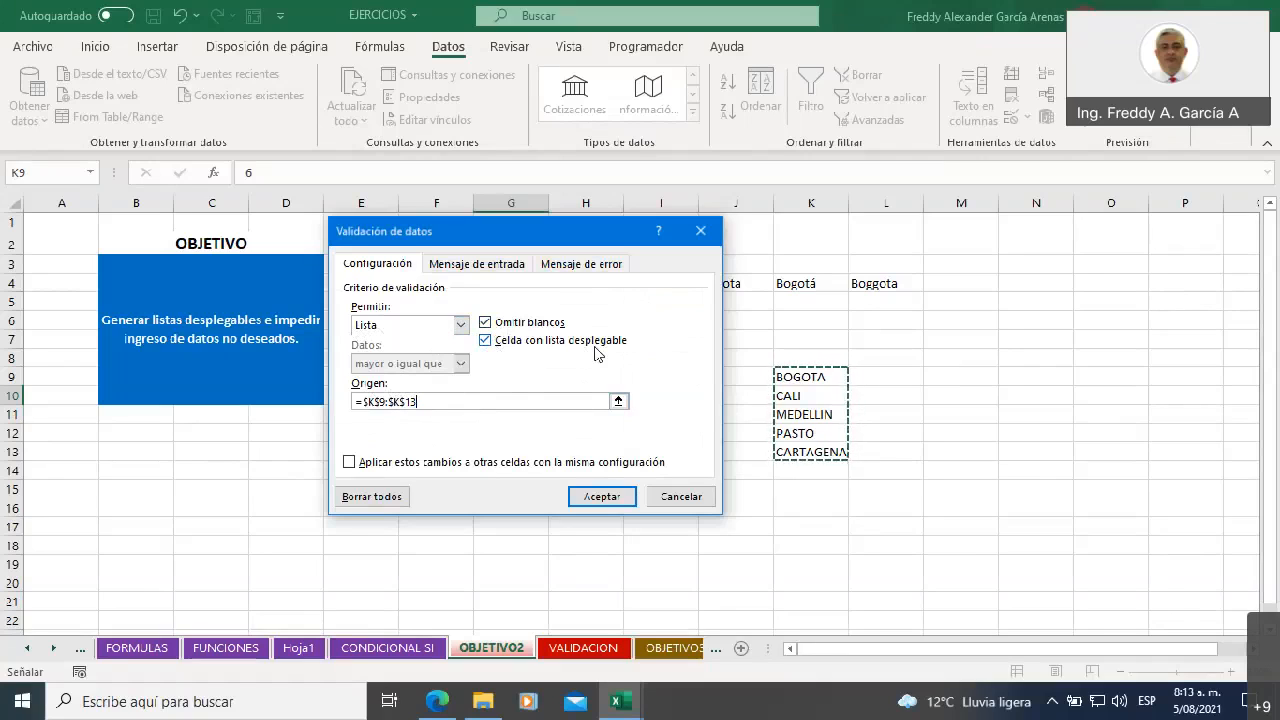
Replace the error message with "Seleccione una ciudad de la lista" and apply the list validation to G10
{"action": "left_click", "coordinate": [461, 328]}
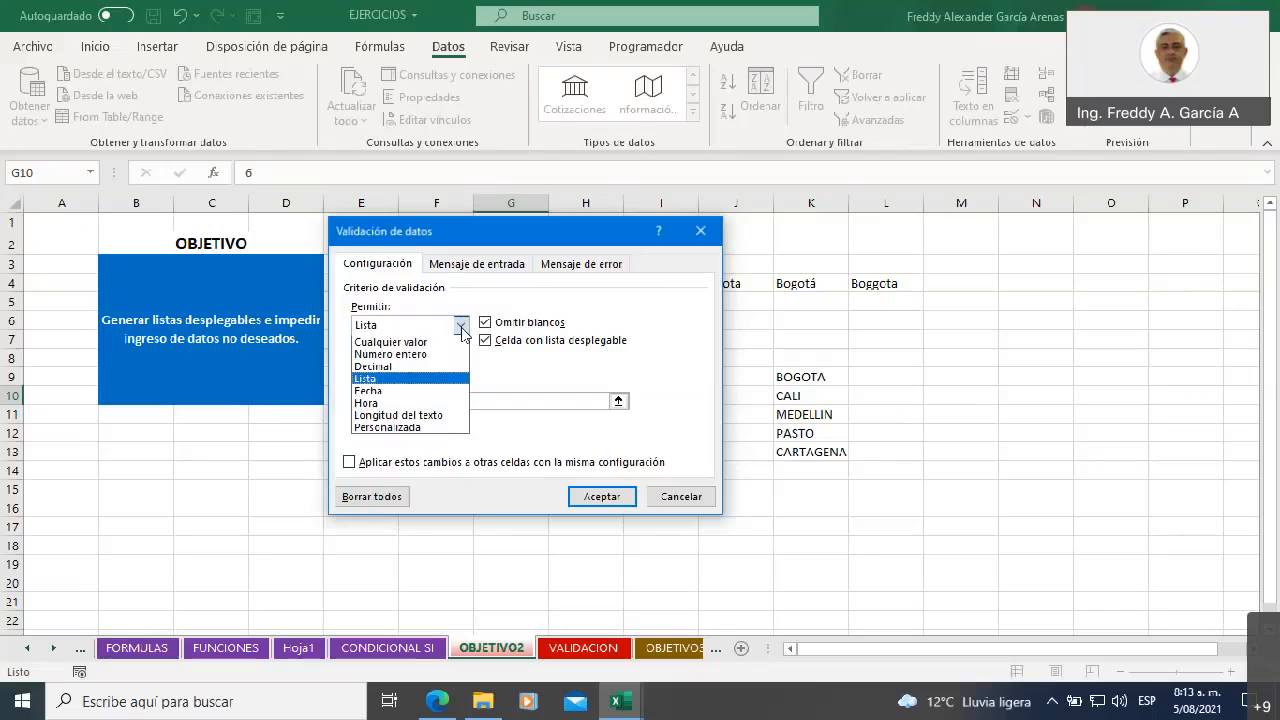
{"action": "left_click", "coordinate": [461, 327]}
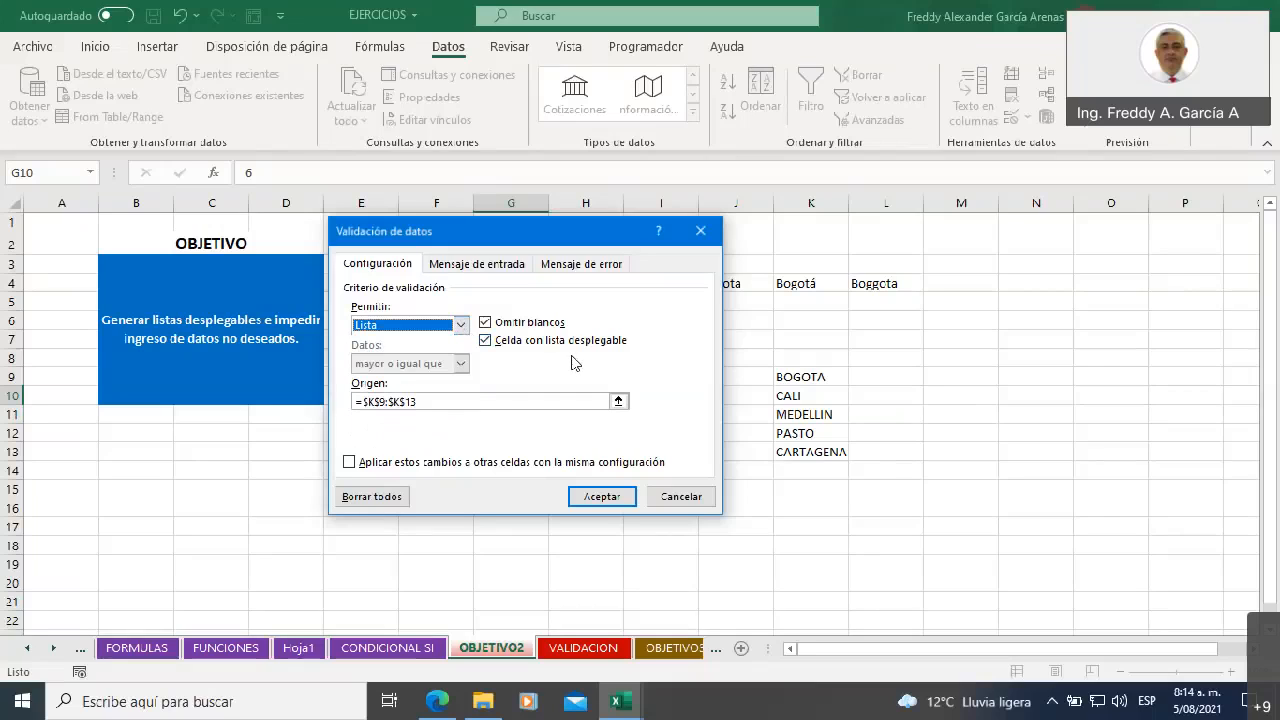
{"action": "left_click", "coordinate": [580, 264]}
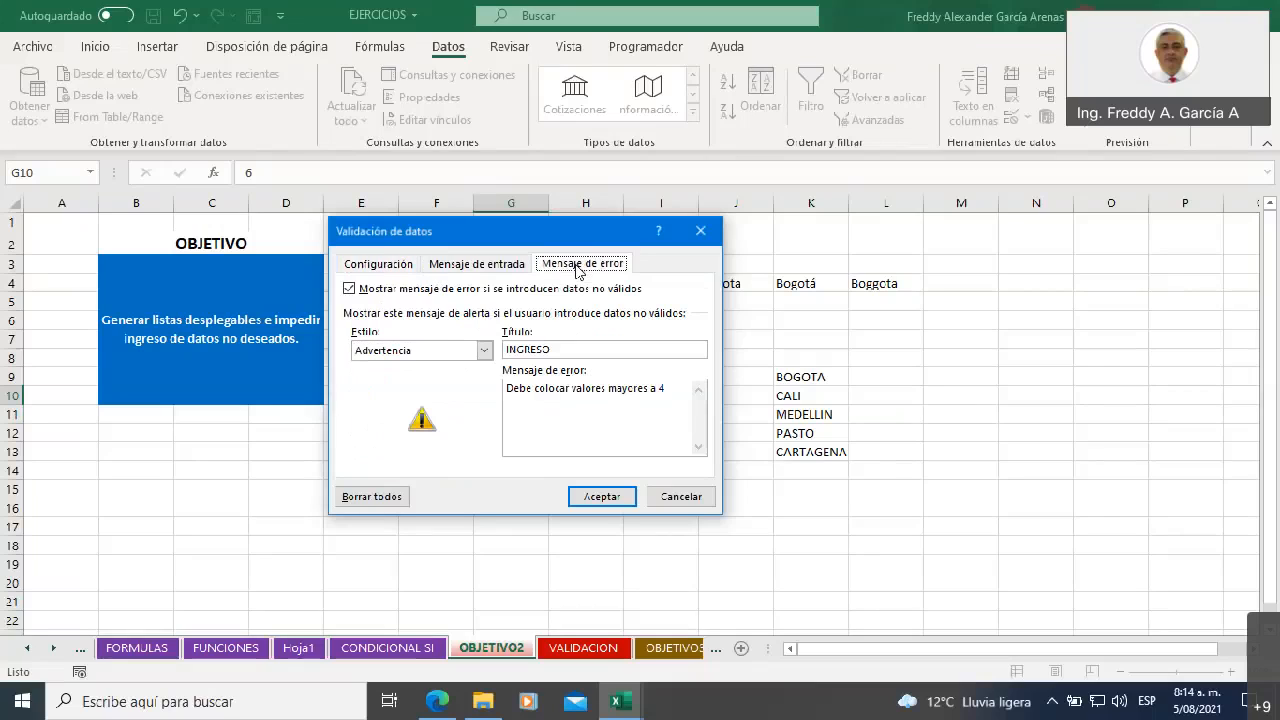
{"action": "left_click", "coordinate": [559, 352]}
{"action": "left_click_drag", "start_coordinate": [679, 395], "coordinate": [511, 399]}
{"action": "type", "text": "Di"}
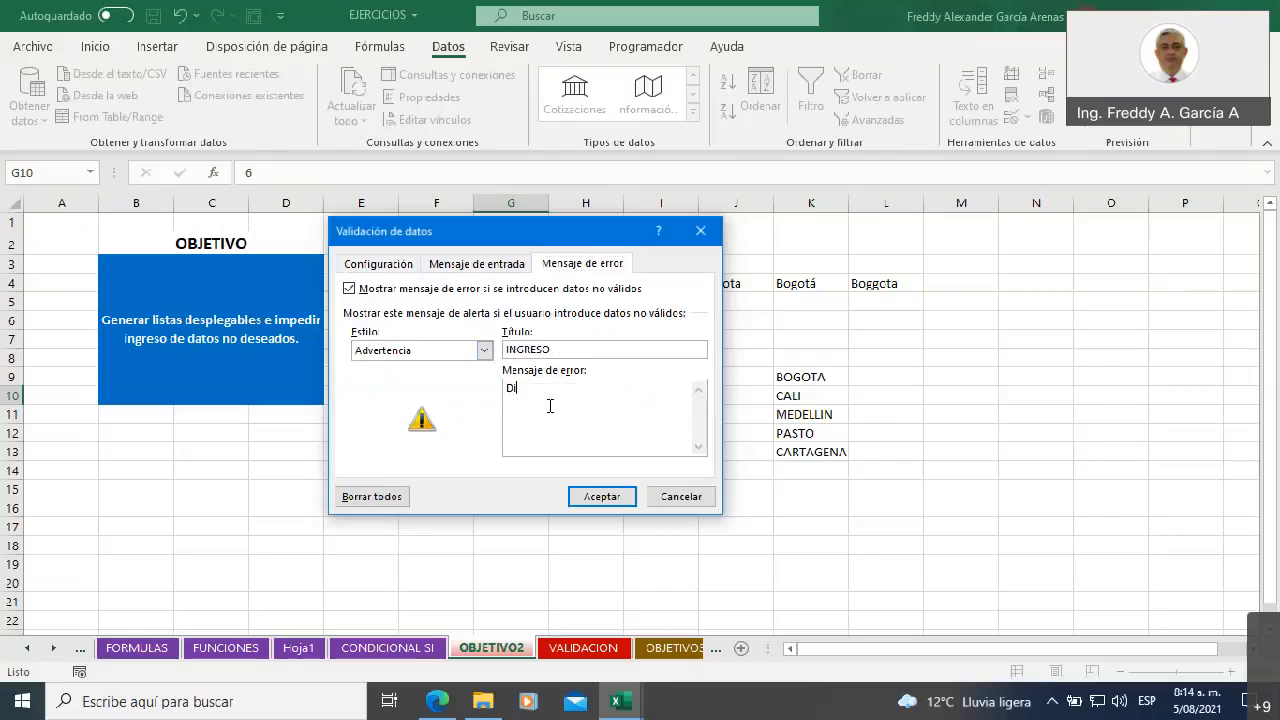
{"action": "type", "text": "gite una"}
{"action": "key", "text": "BackSpace"}
{"action": "key", "text": "BackSpace"}
{"action": "key", "text": "BackSpace"}
{"action": "key", "text": "BackSpace"}
{"action": "key", "text": "BackSpace"}
{"action": "key", "text": "BackSpace"}
{"action": "key", "text": "BackSpace"}
{"action": "key", "text": "BackSpace"}
{"action": "type", "text": "Seleccione una ciudad de la lista"}
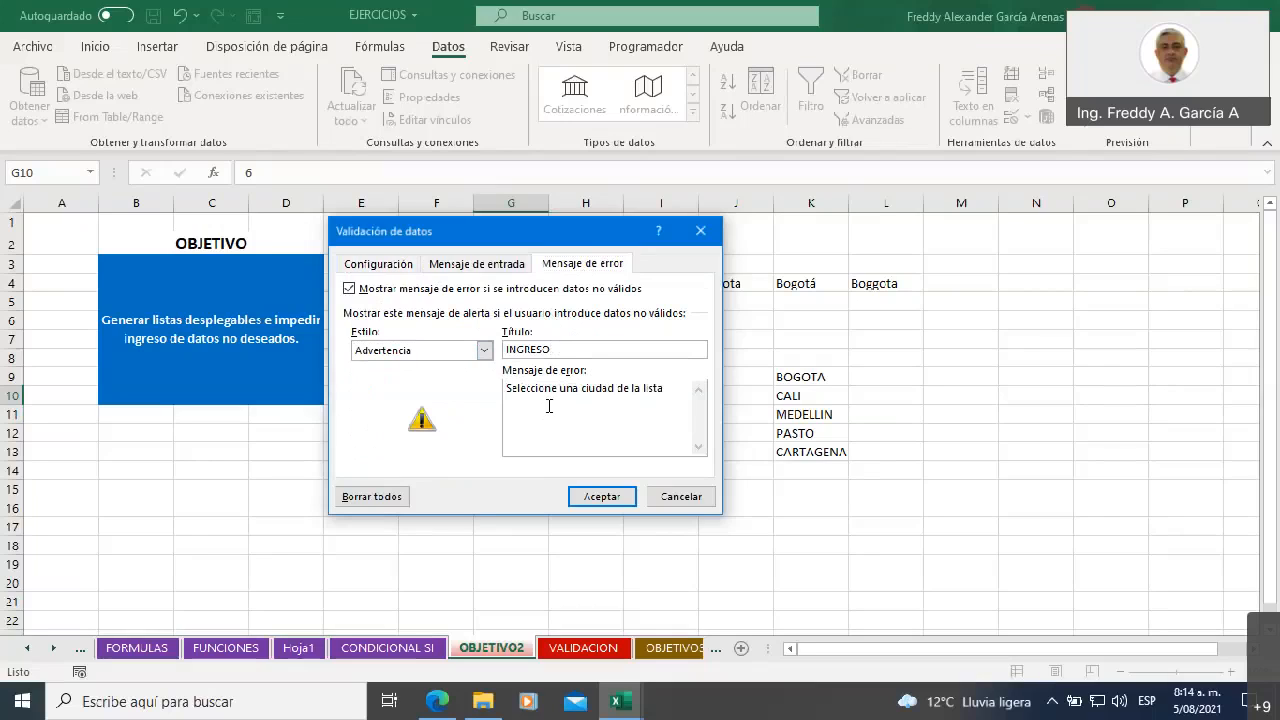
{"action": "left_click", "coordinate": [601, 496]}
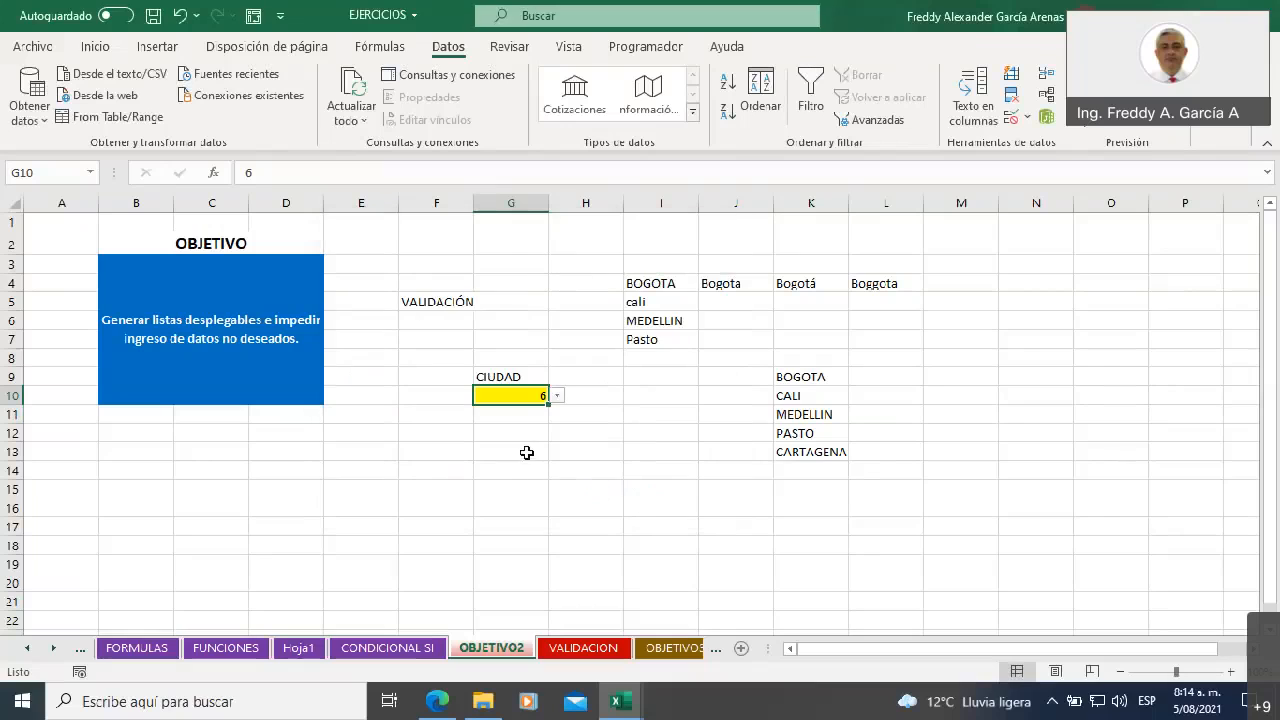
Try the drop-down in G10 by choosing CALI, BOGOTA, MEDELLIN, PASTO and CARTAGENA one after another
{"action": "left_click", "coordinate": [557, 397]}
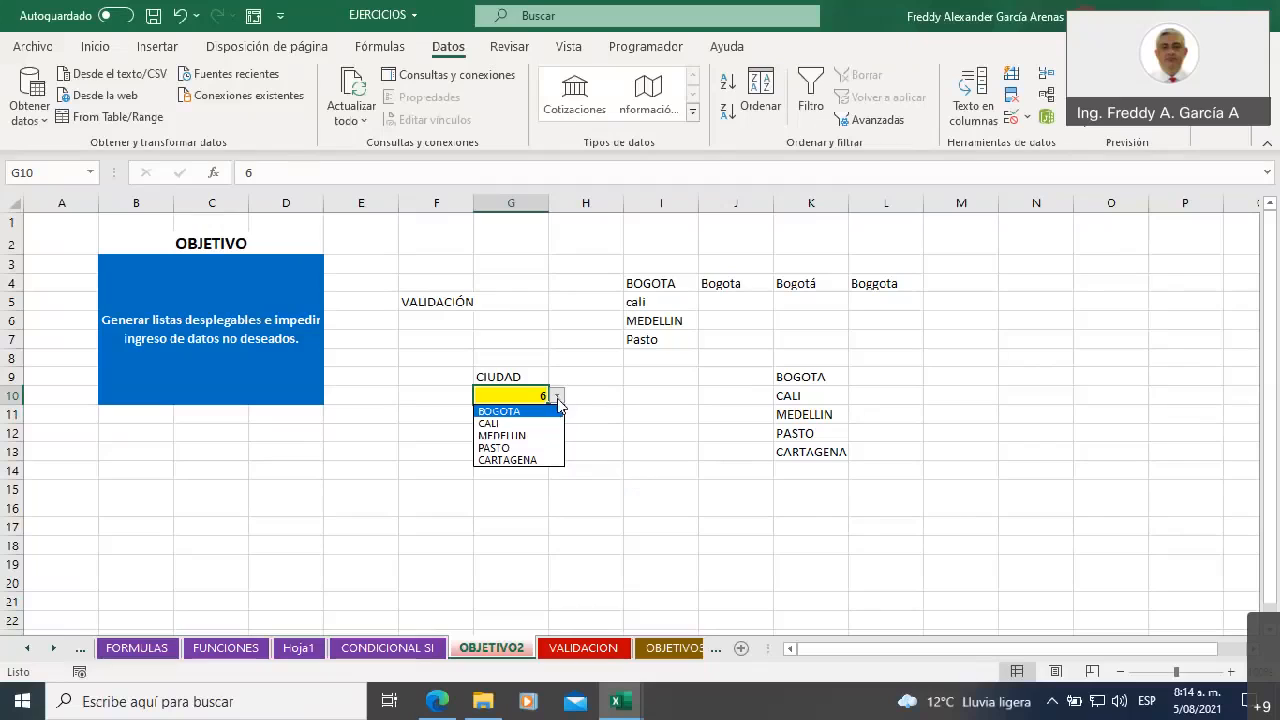
{"action": "left_click", "coordinate": [534, 424]}
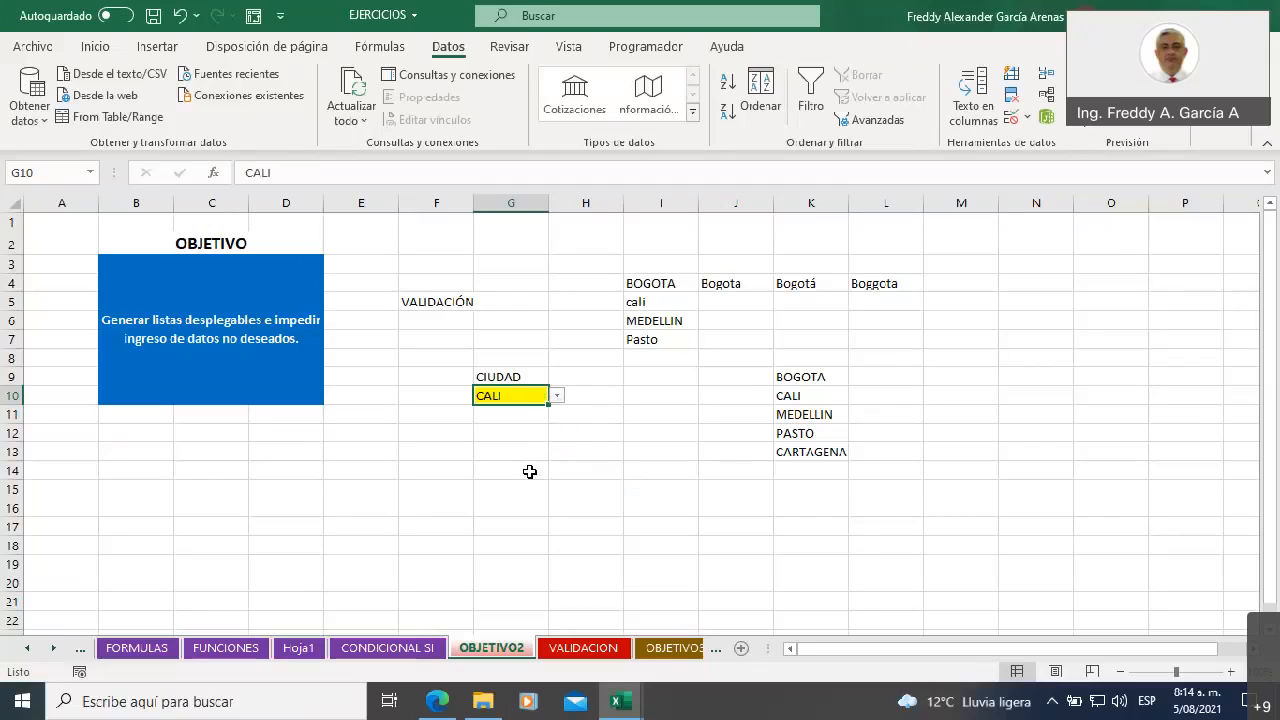
{"action": "left_click", "coordinate": [557, 396]}
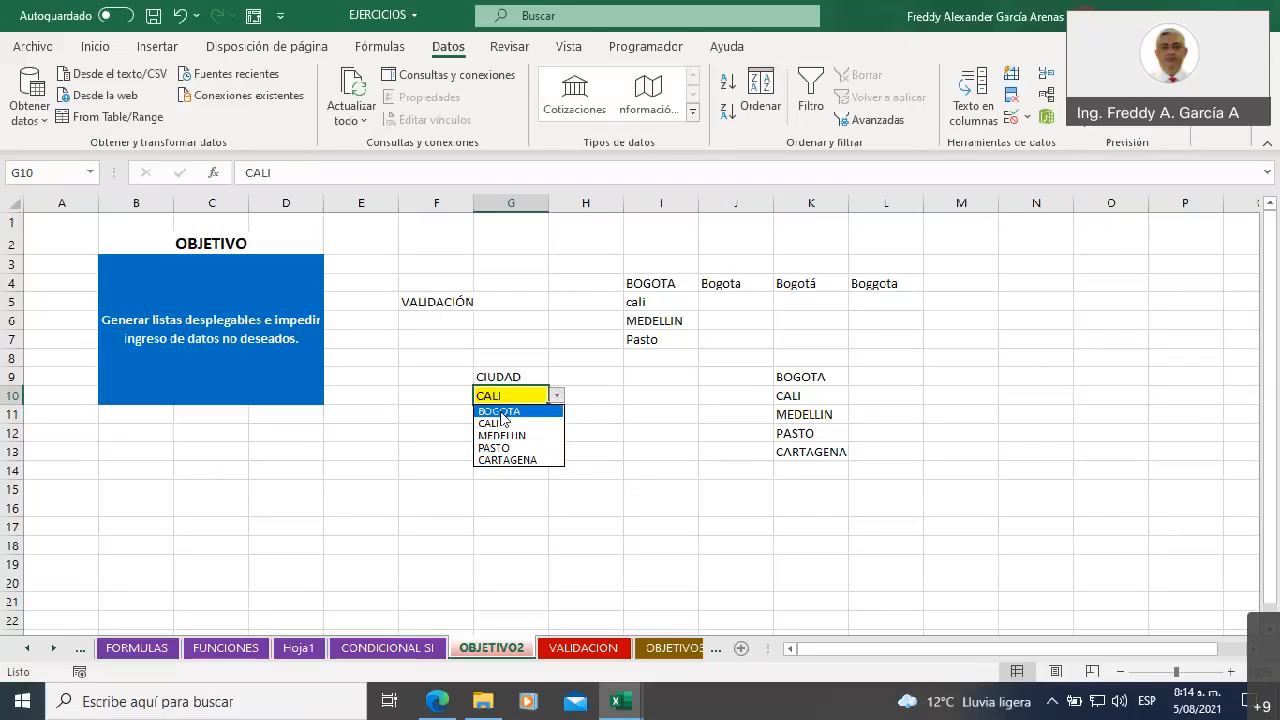
{"action": "left_click", "coordinate": [503, 413]}
{"action": "left_click", "coordinate": [557, 396]}
{"action": "left_click", "coordinate": [527, 437]}
{"action": "left_click", "coordinate": [557, 396]}
{"action": "left_click", "coordinate": [505, 447]}
{"action": "left_click", "coordinate": [557, 396]}
{"action": "left_click", "coordinate": [505, 458]}
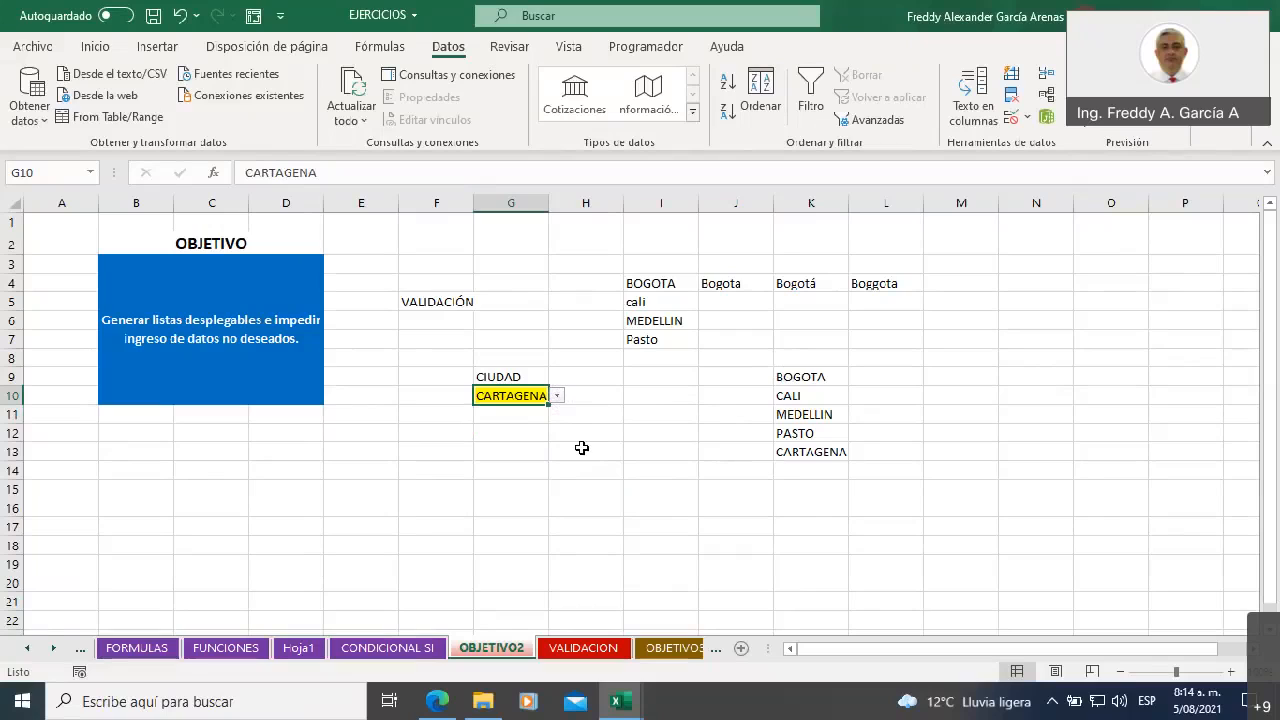
{"action": "left_click", "coordinate": [662, 287]}
{"action": "left_click_drag", "start_coordinate": [711, 287], "coordinate": [885, 333]}
{"action": "left_click", "coordinate": [586, 469]}
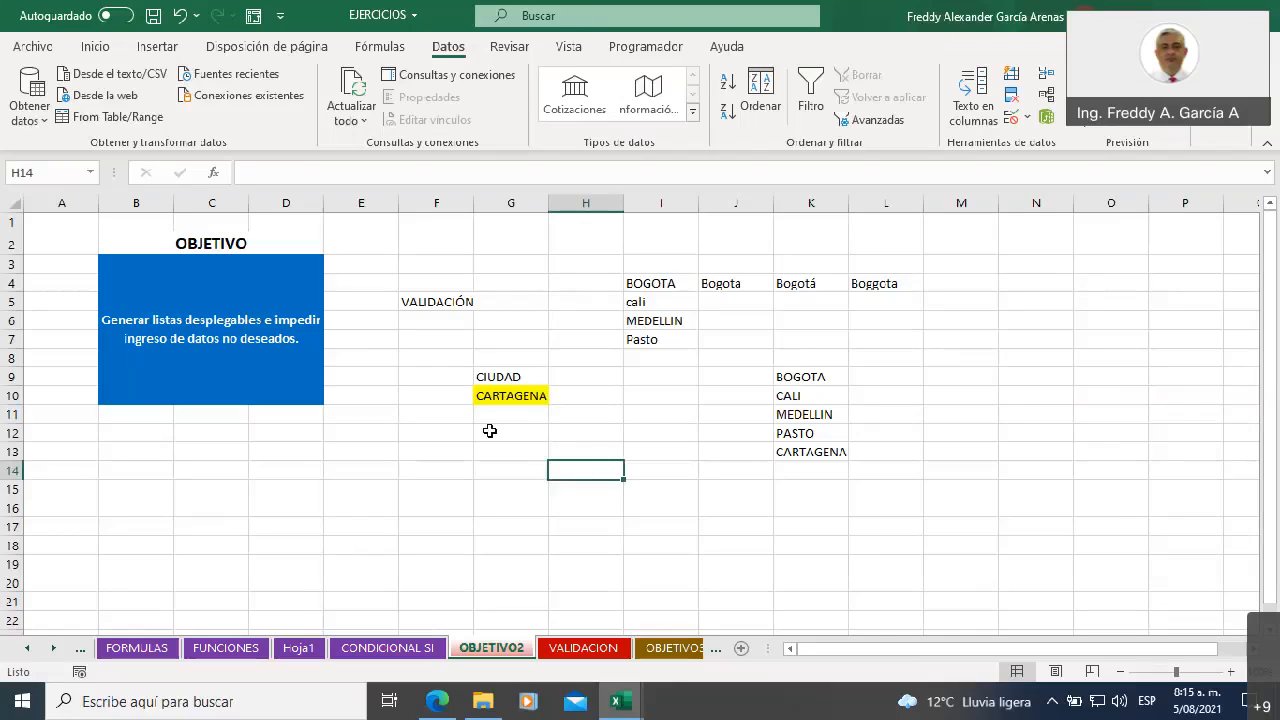
Test the list rule by trying to enter "barranquilla" in G10, and cancel that entry
{"action": "left_click", "coordinate": [488, 395]}
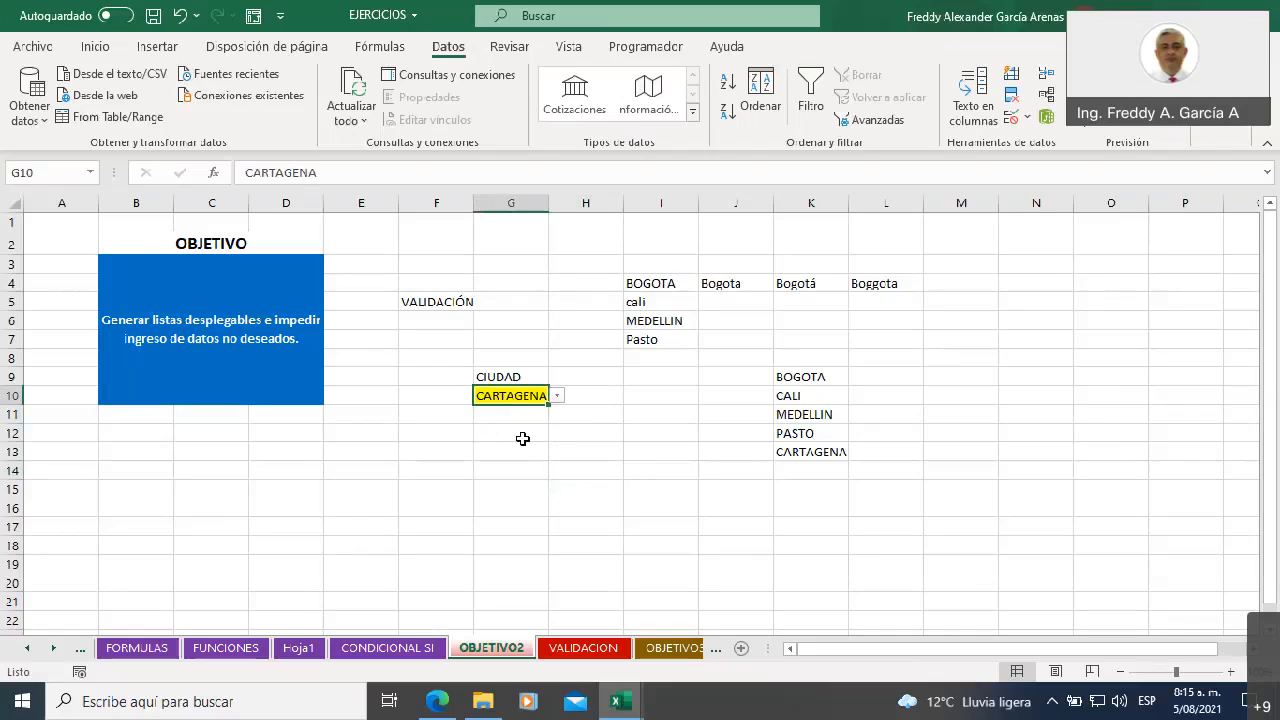
{"action": "key", "text": "F2"}
{"action": "type", "text": "anquilla"}
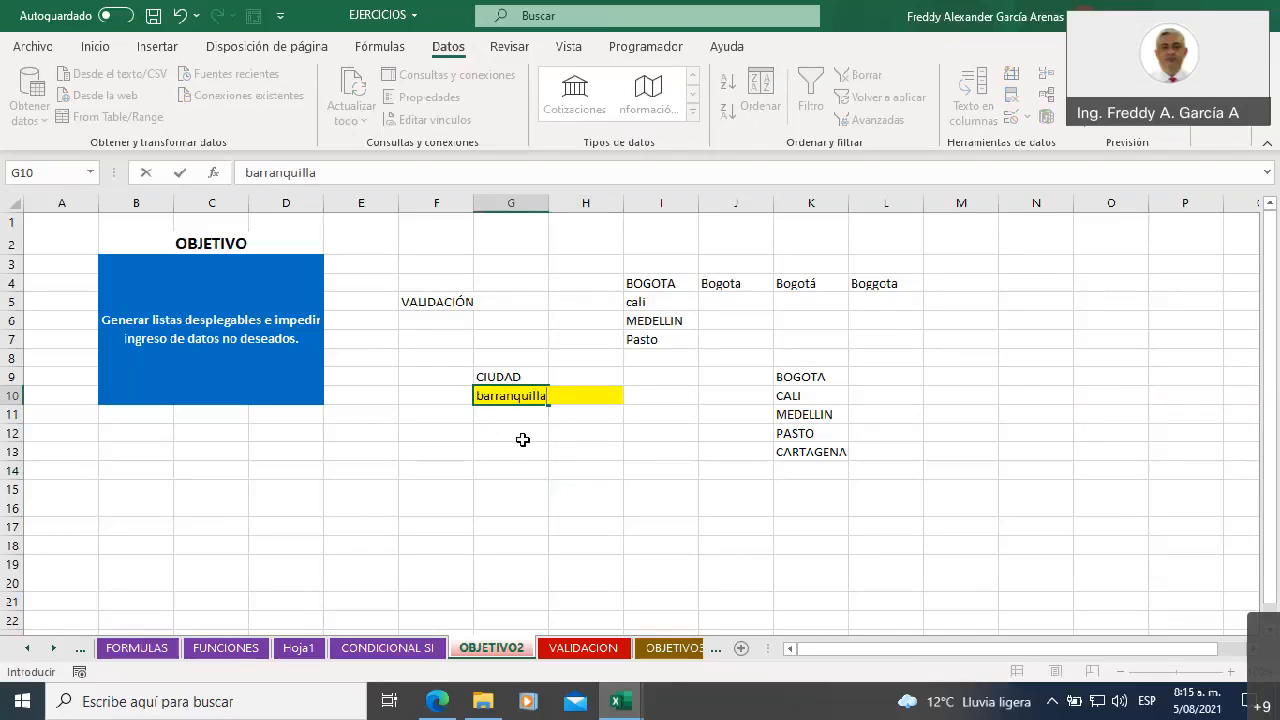
{"action": "key", "text": "Return"}
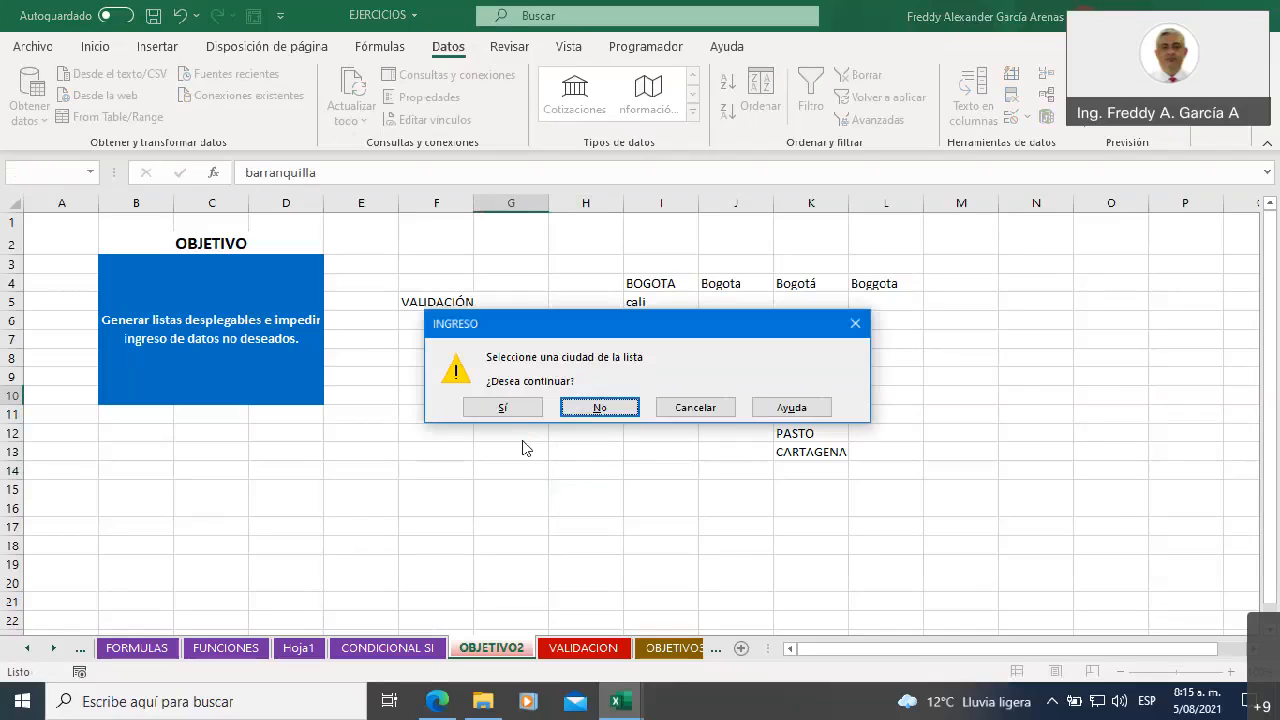
{"action": "left_click_drag", "start_coordinate": [517, 333], "coordinate": [703, 341]}
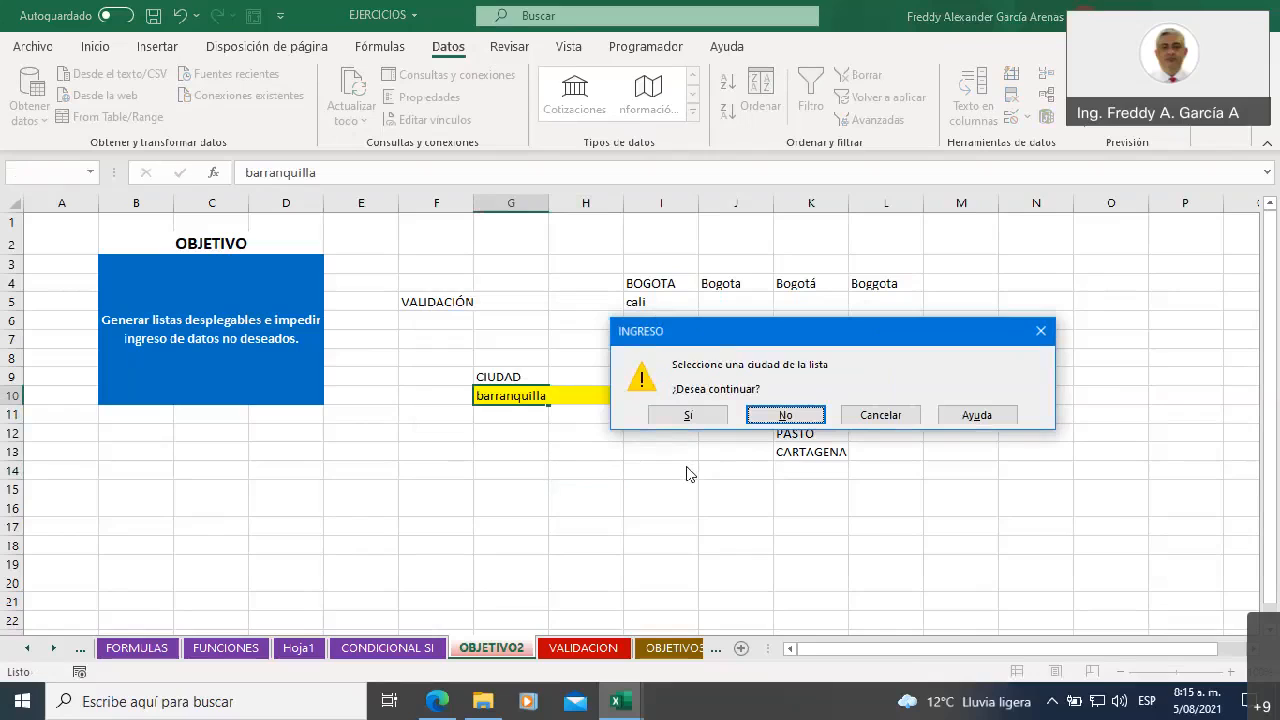
{"action": "left_click", "coordinate": [876, 416]}
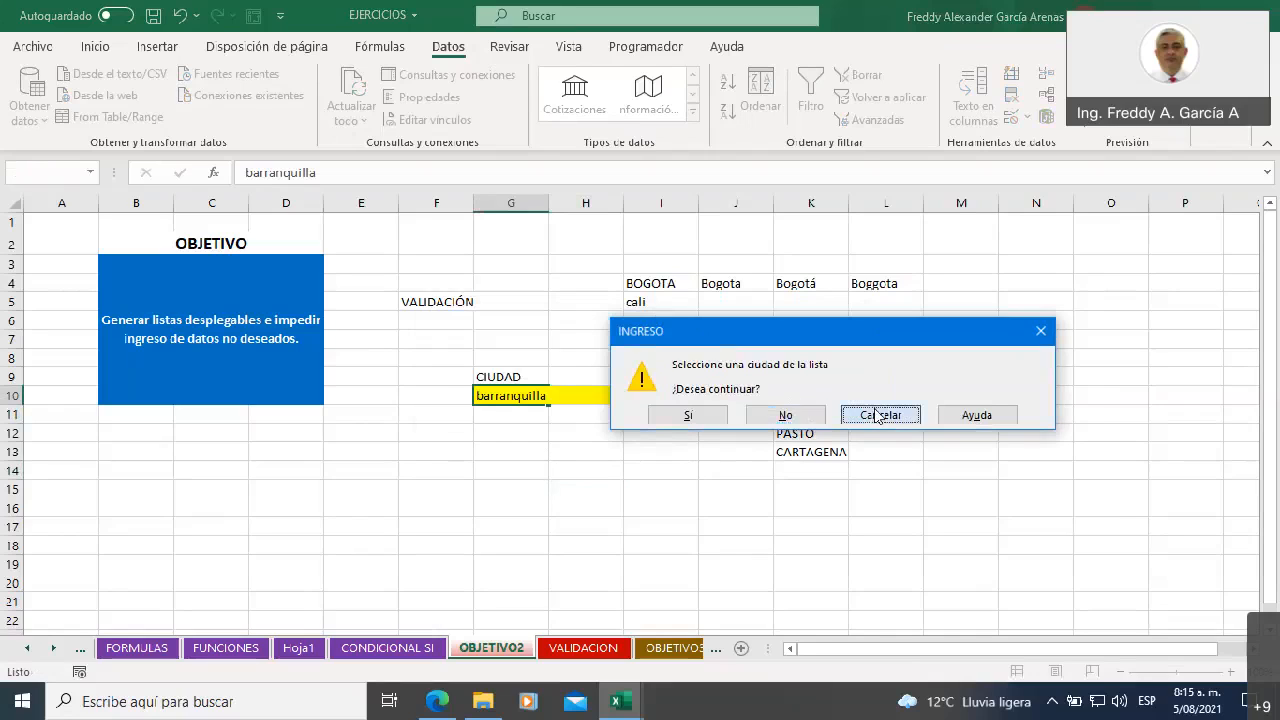
Choose BOGOTA from the list in G10 and fill the cell down to G17 using Rellenar formatos solo
{"action": "left_click", "coordinate": [557, 396]}
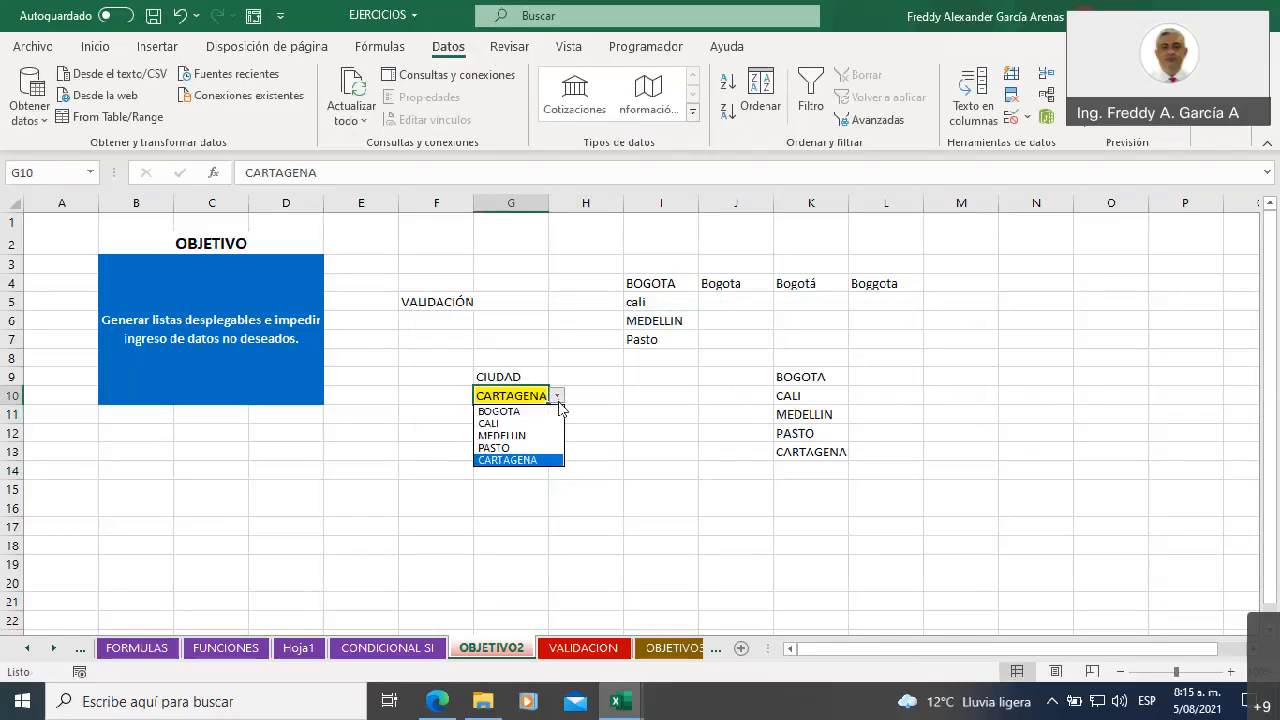
{"action": "left_click", "coordinate": [553, 411]}
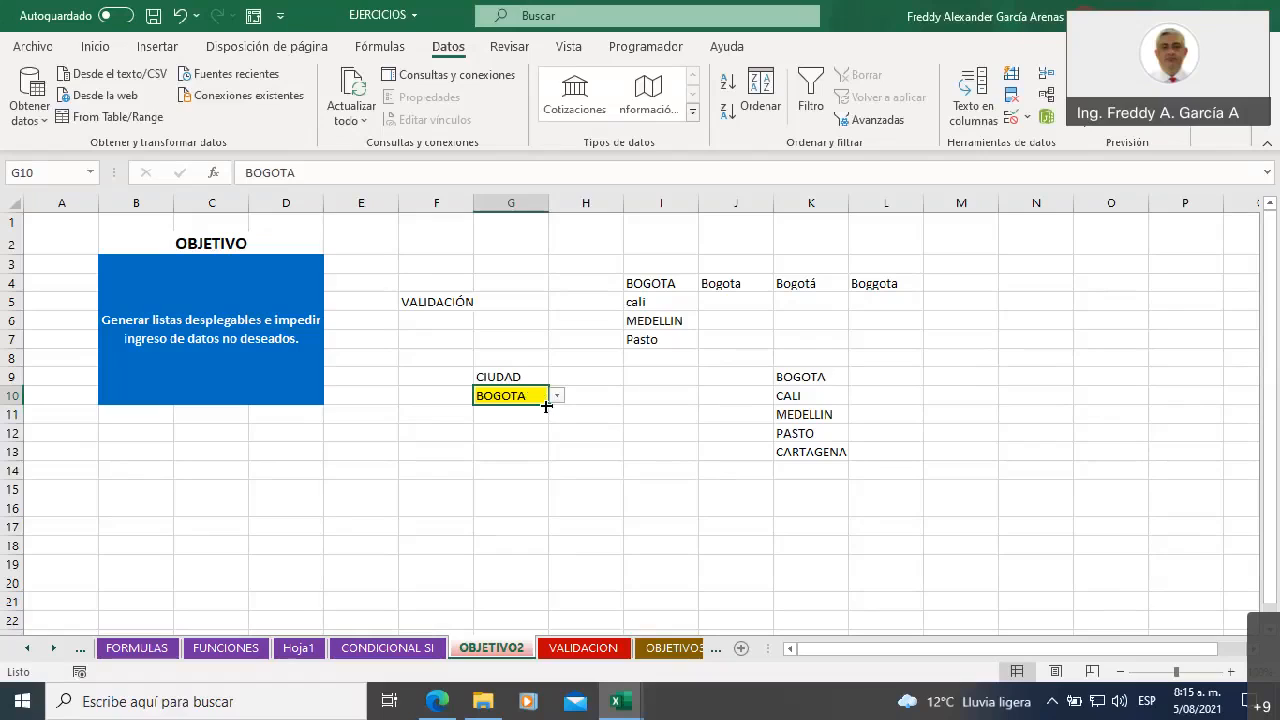
{"action": "left_click_drag", "start_coordinate": [546, 405], "coordinate": [550, 540]}
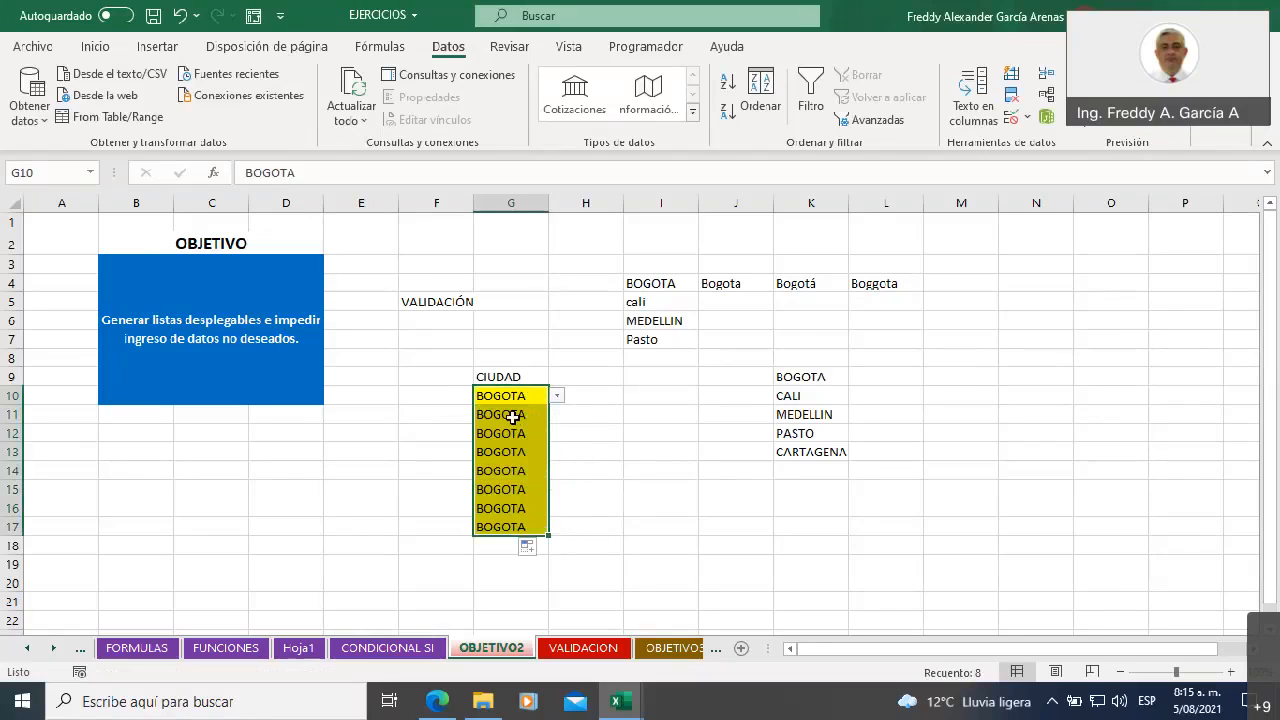
{"action": "left_click", "coordinate": [542, 556]}
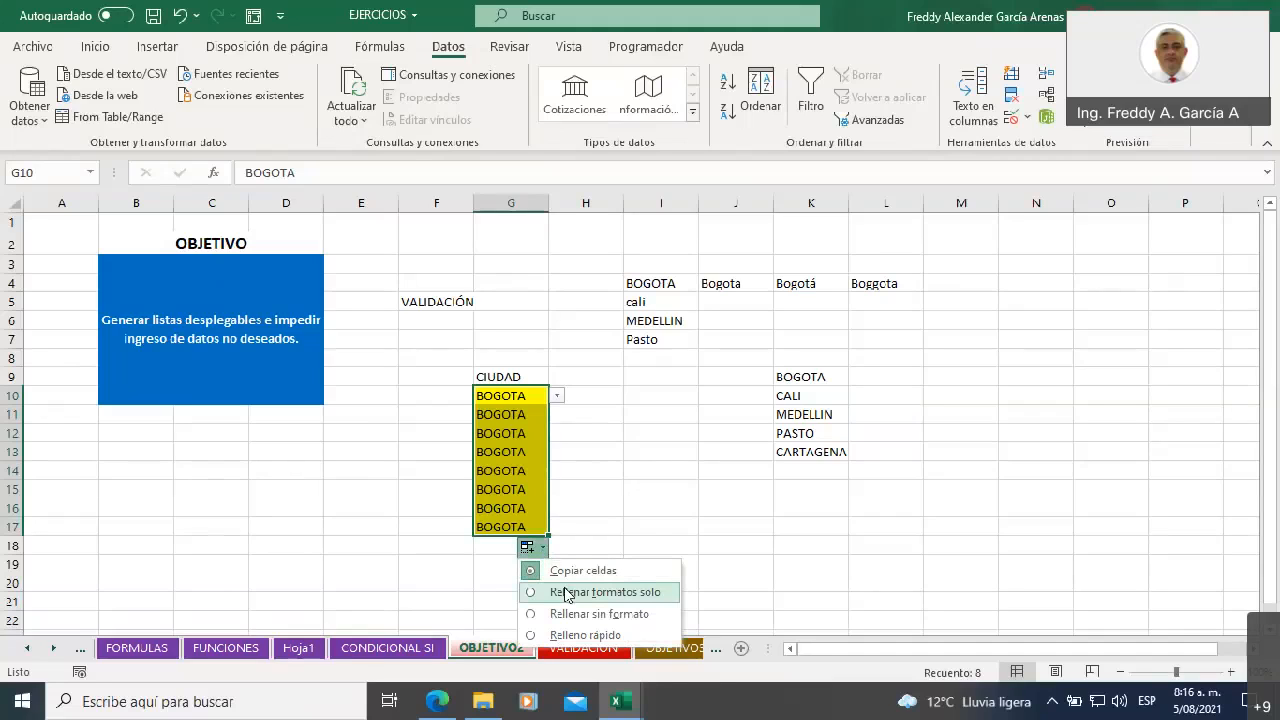
{"action": "left_click", "coordinate": [566, 592]}
{"action": "left_click", "coordinate": [600, 488]}
{"action": "left_click", "coordinate": [530, 416]}
{"action": "left_click", "coordinate": [566, 423]}
{"action": "left_click", "coordinate": [520, 416]}
{"action": "left_click", "coordinate": [516, 396]}
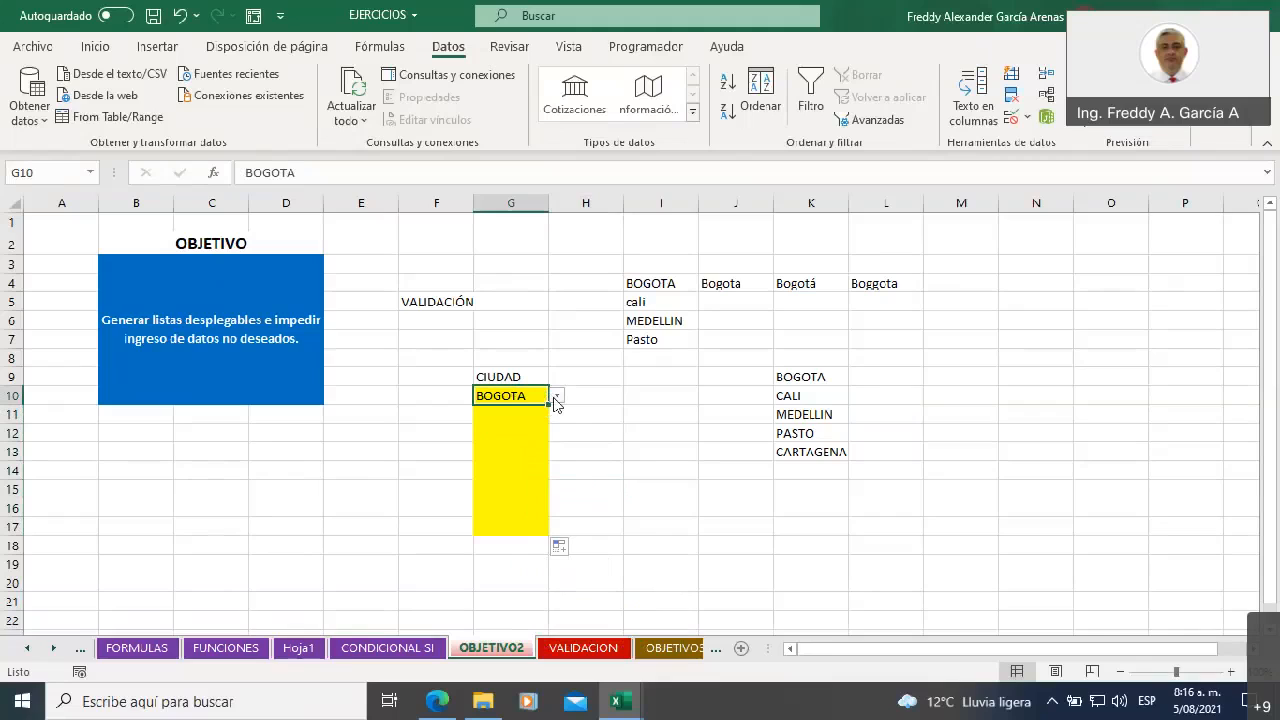
Switch the autofill option to Copiar celdas and clear the city entries in G10:G17
{"action": "left_click", "coordinate": [561, 548]}
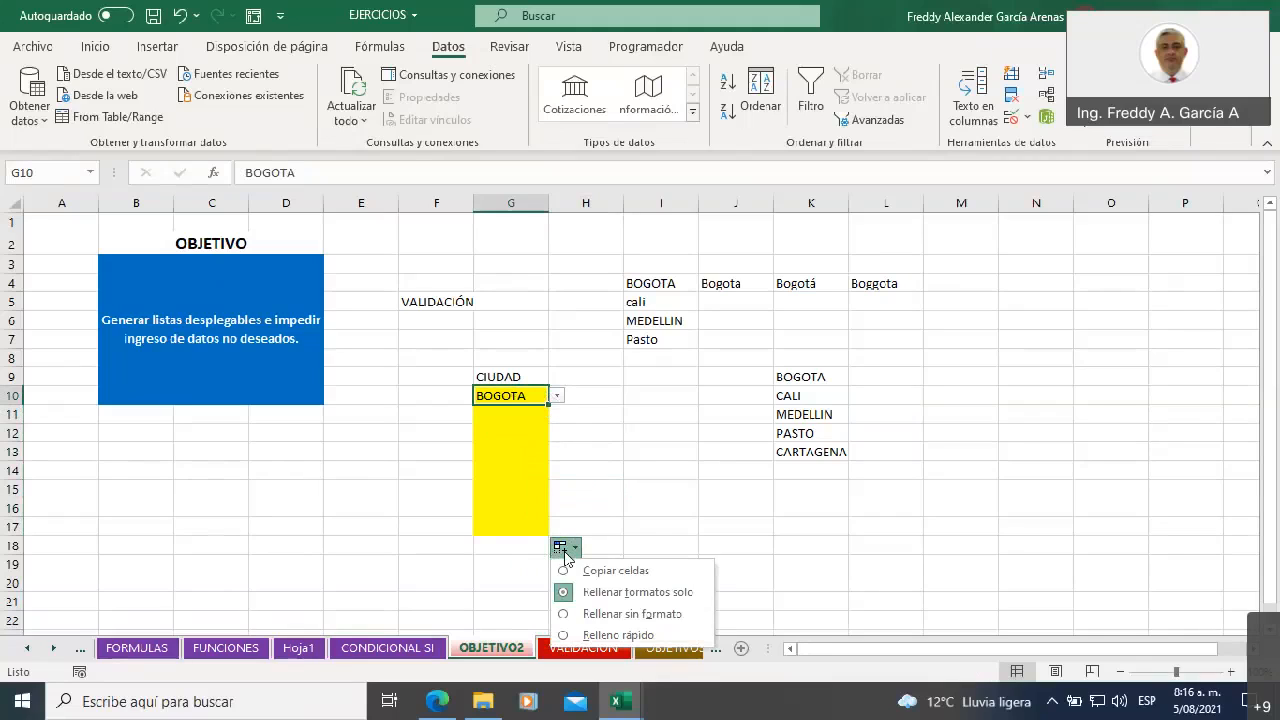
{"action": "left_click", "coordinate": [590, 571]}
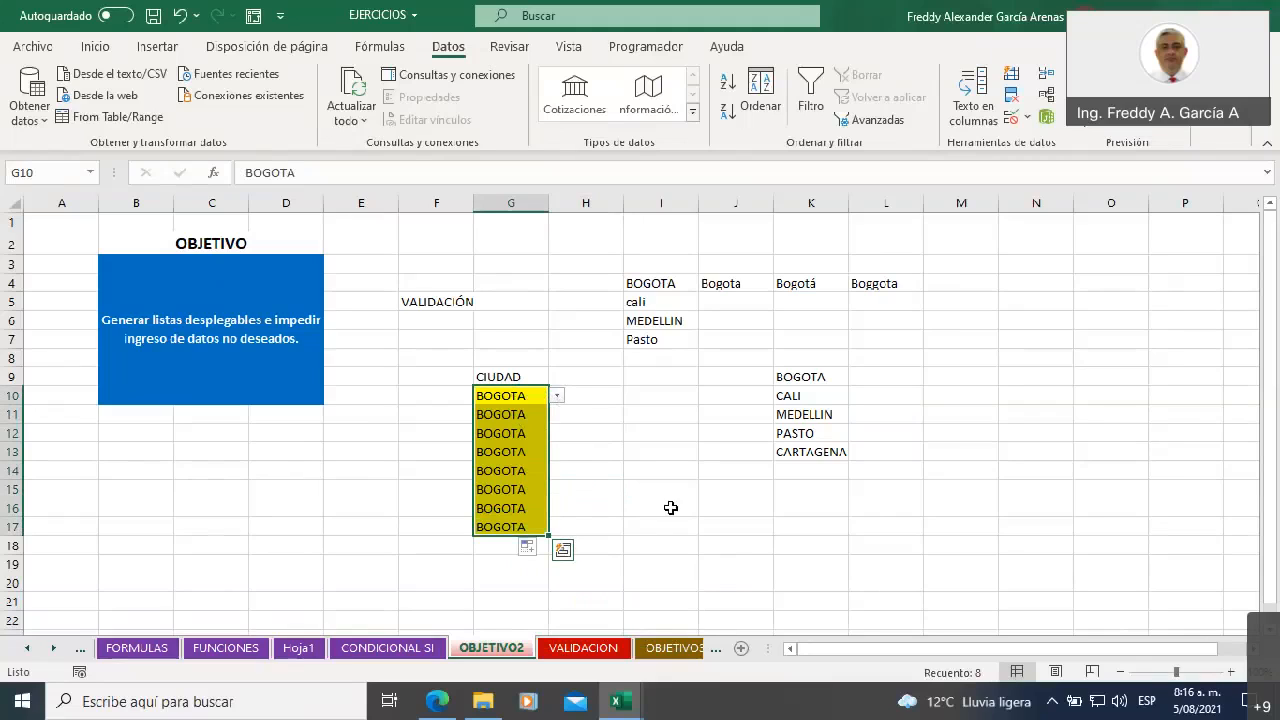
{"action": "key", "text": "Delete"}
Check the copied drop-down in G11 and choose MEDELLIN from the list in G15
{"action": "left_click", "coordinate": [514, 397]}
{"action": "left_click", "coordinate": [522, 412]}
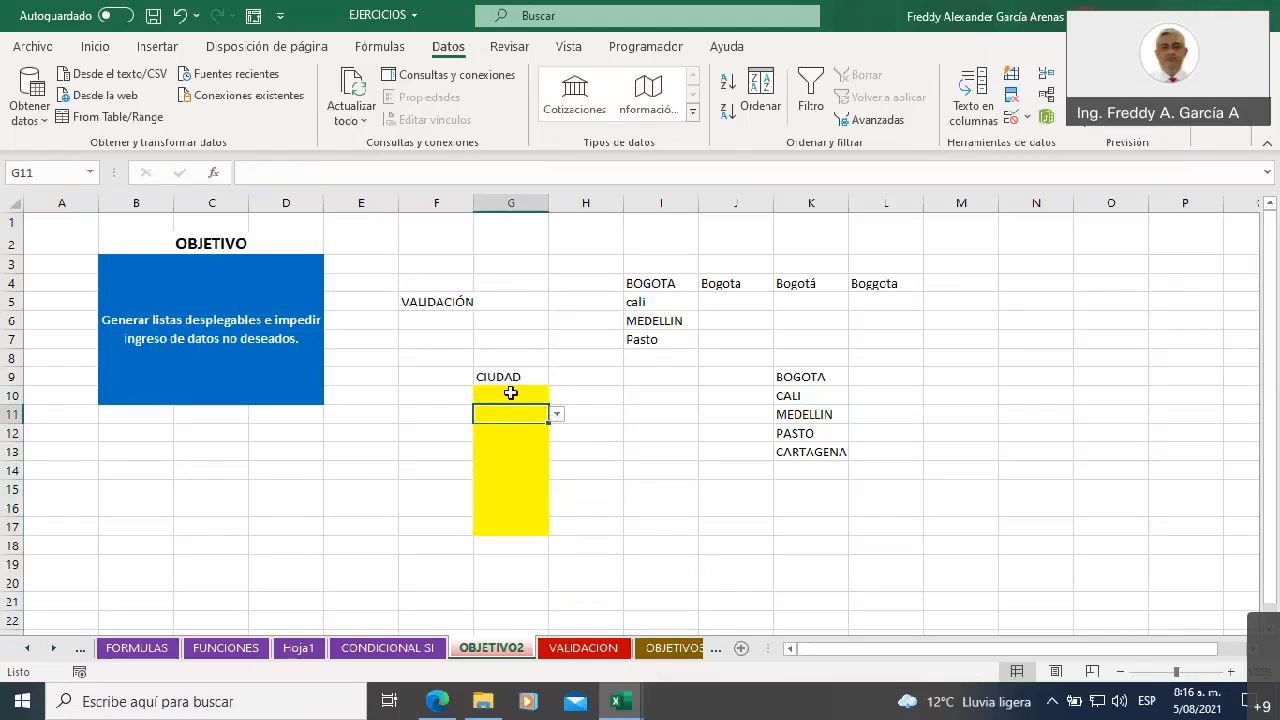
{"action": "left_click", "coordinate": [557, 418]}
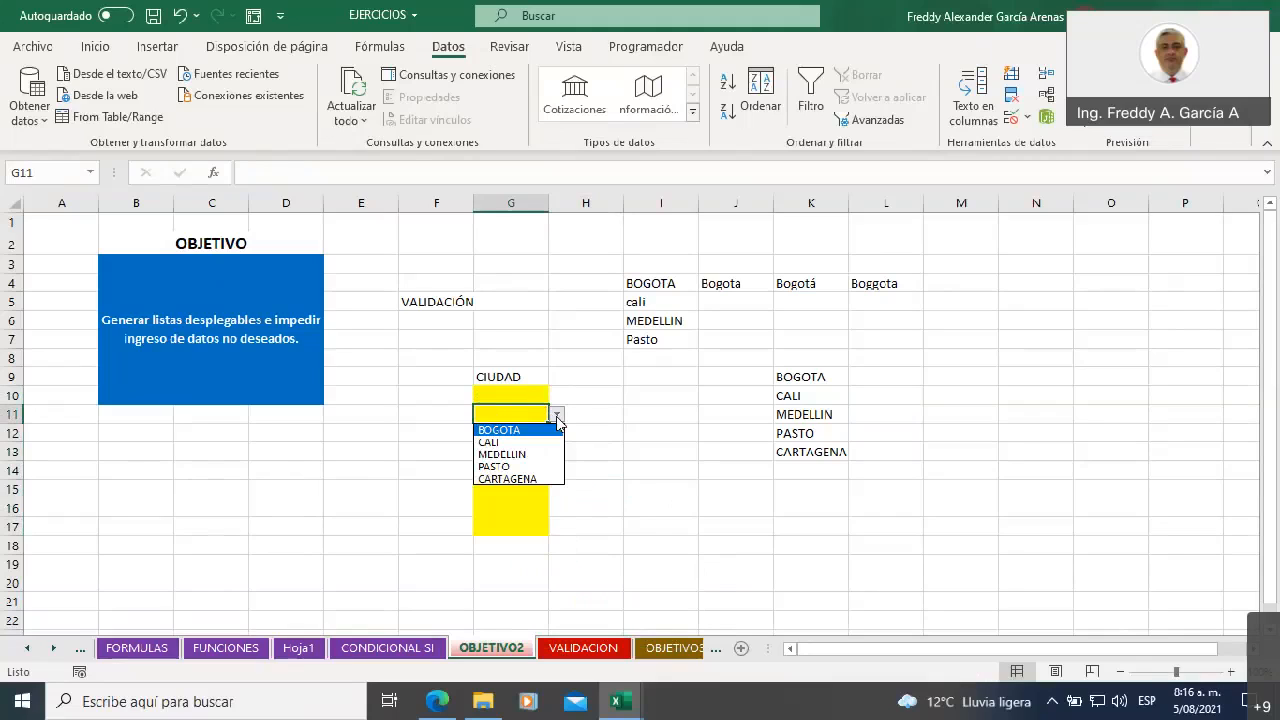
{"action": "left_click", "coordinate": [523, 503]}
{"action": "left_click", "coordinate": [526, 488]}
{"action": "left_click", "coordinate": [557, 489]}
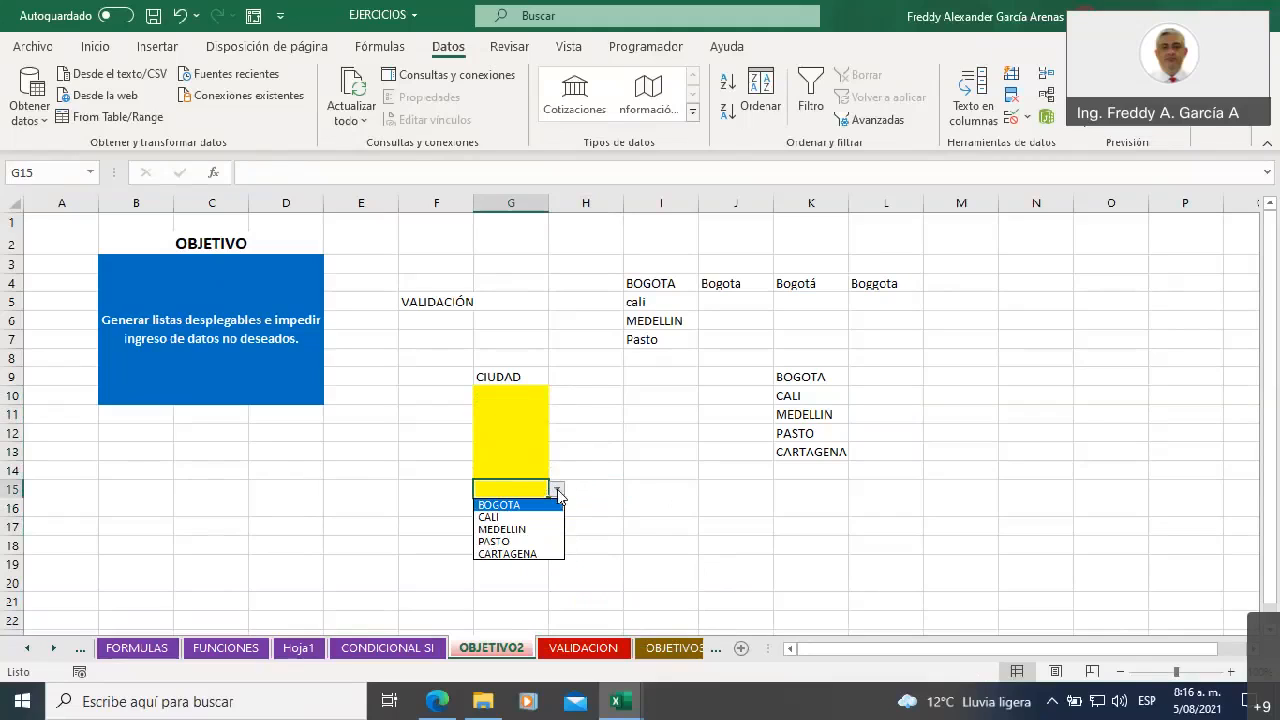
{"action": "left_click", "coordinate": [502, 529]}
Choose MEDELLIN in G11, CALI in G13 and CARTAGENA in G17 from their drop-down lists
{"action": "left_click", "coordinate": [532, 411]}
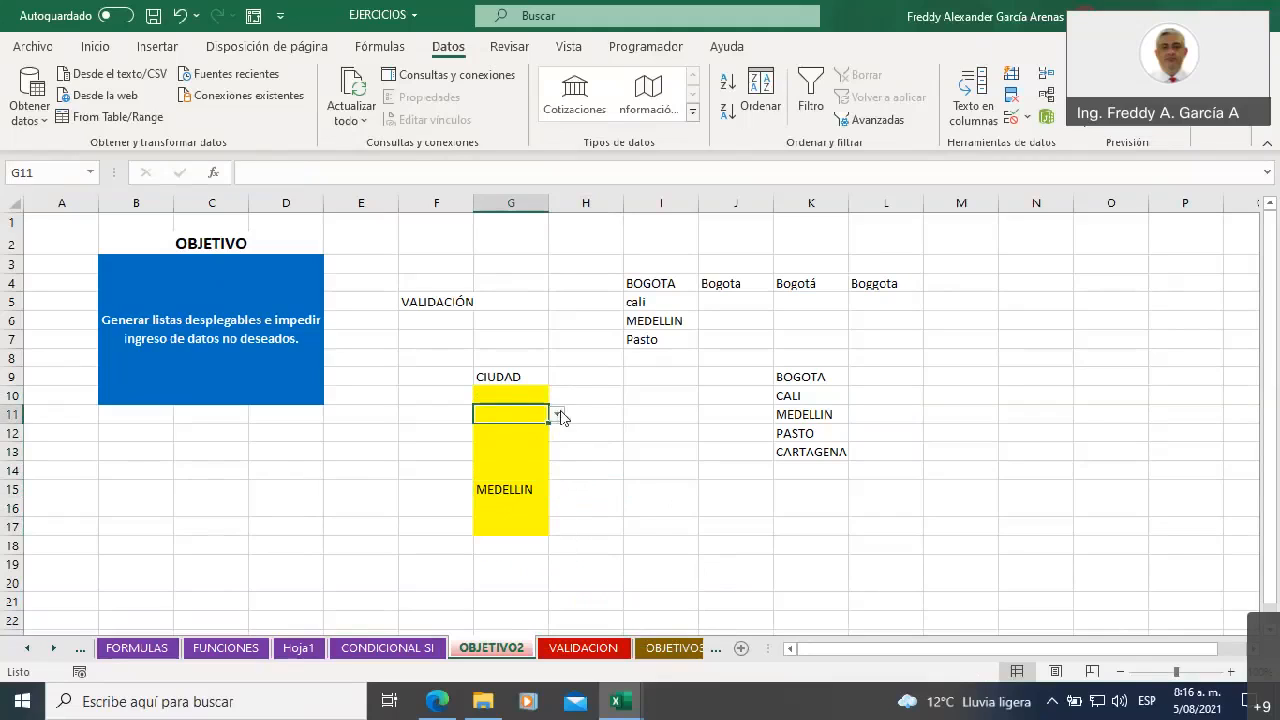
{"action": "left_click", "coordinate": [563, 416]}
{"action": "left_click", "coordinate": [523, 411]}
{"action": "left_click", "coordinate": [557, 415]}
{"action": "left_click", "coordinate": [524, 452]}
{"action": "left_click", "coordinate": [524, 452]}
{"action": "left_click", "coordinate": [557, 452]}
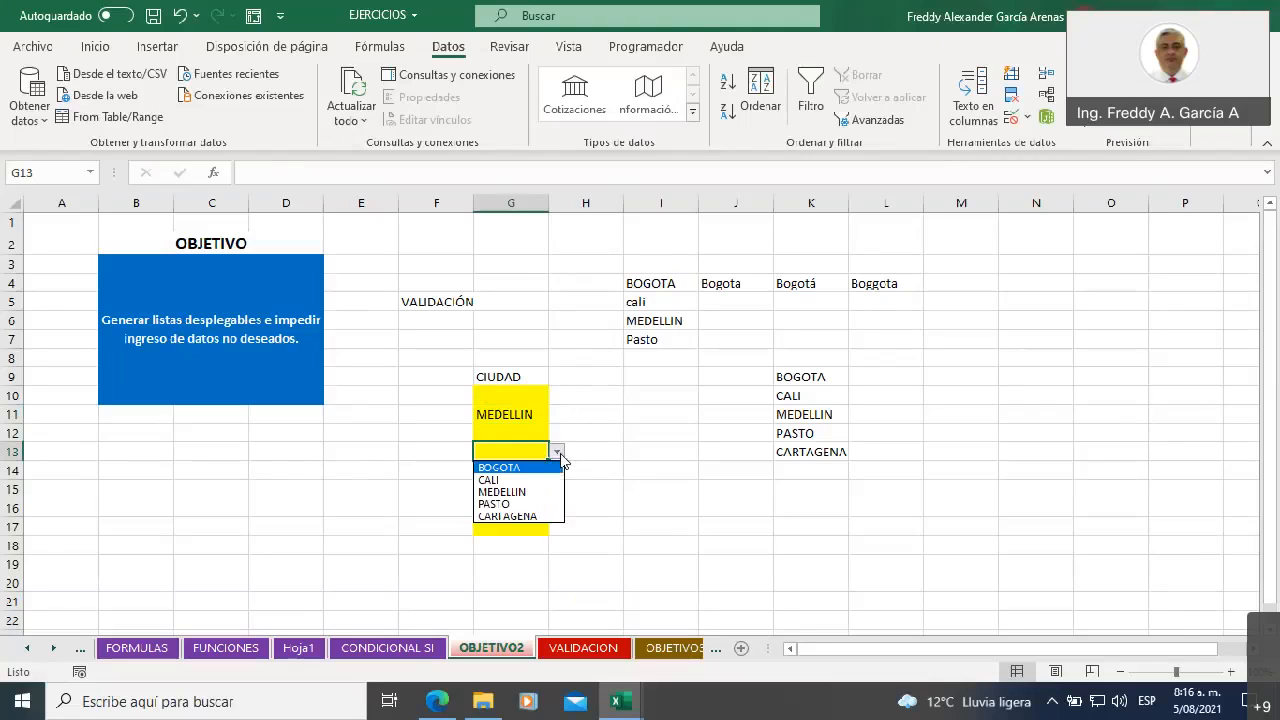
{"action": "left_click", "coordinate": [503, 482]}
{"action": "left_click", "coordinate": [505, 527]}
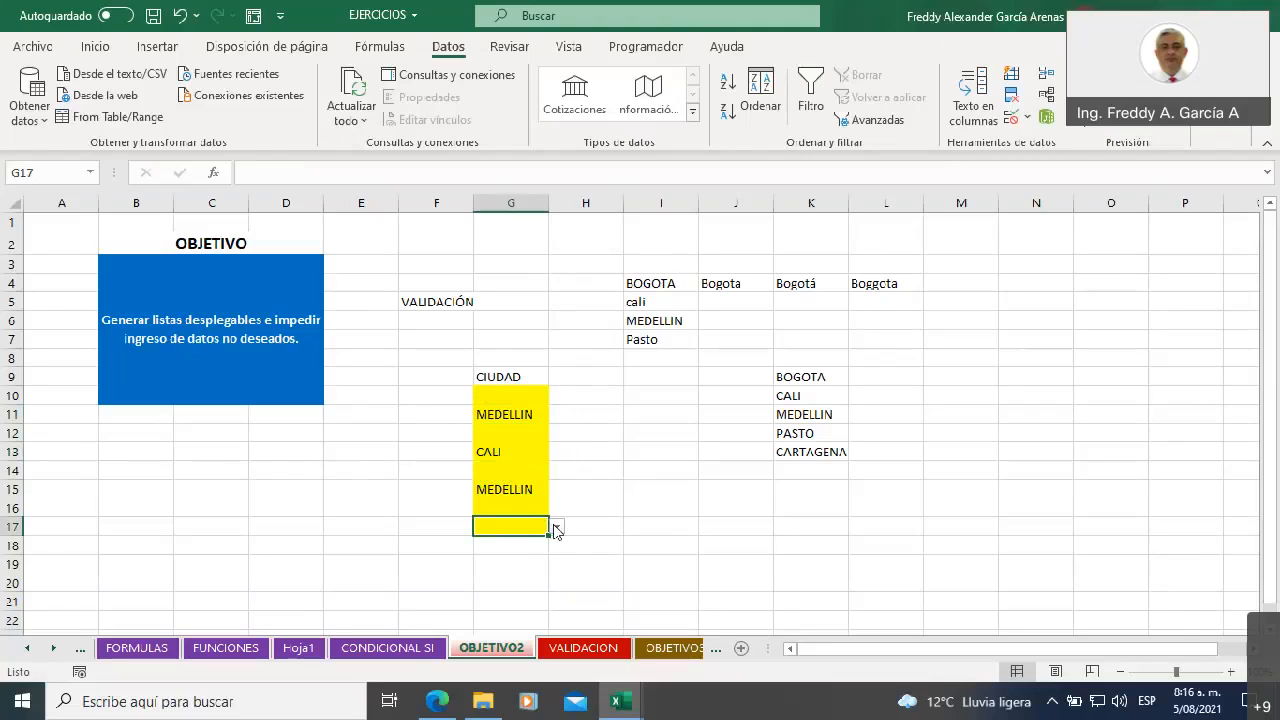
{"action": "left_click", "coordinate": [557, 527]}
{"action": "left_click", "coordinate": [515, 591]}
{"action": "left_click", "coordinate": [586, 489]}
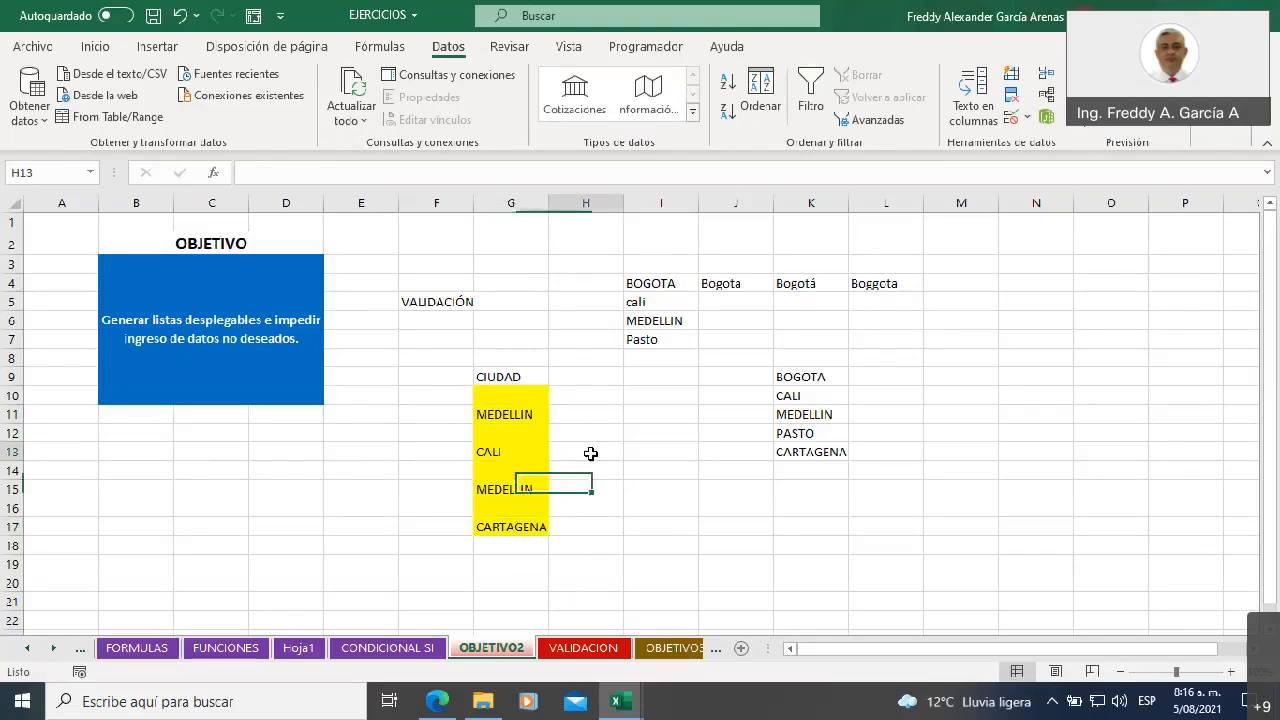
{"action": "left_click", "coordinate": [605, 452]}
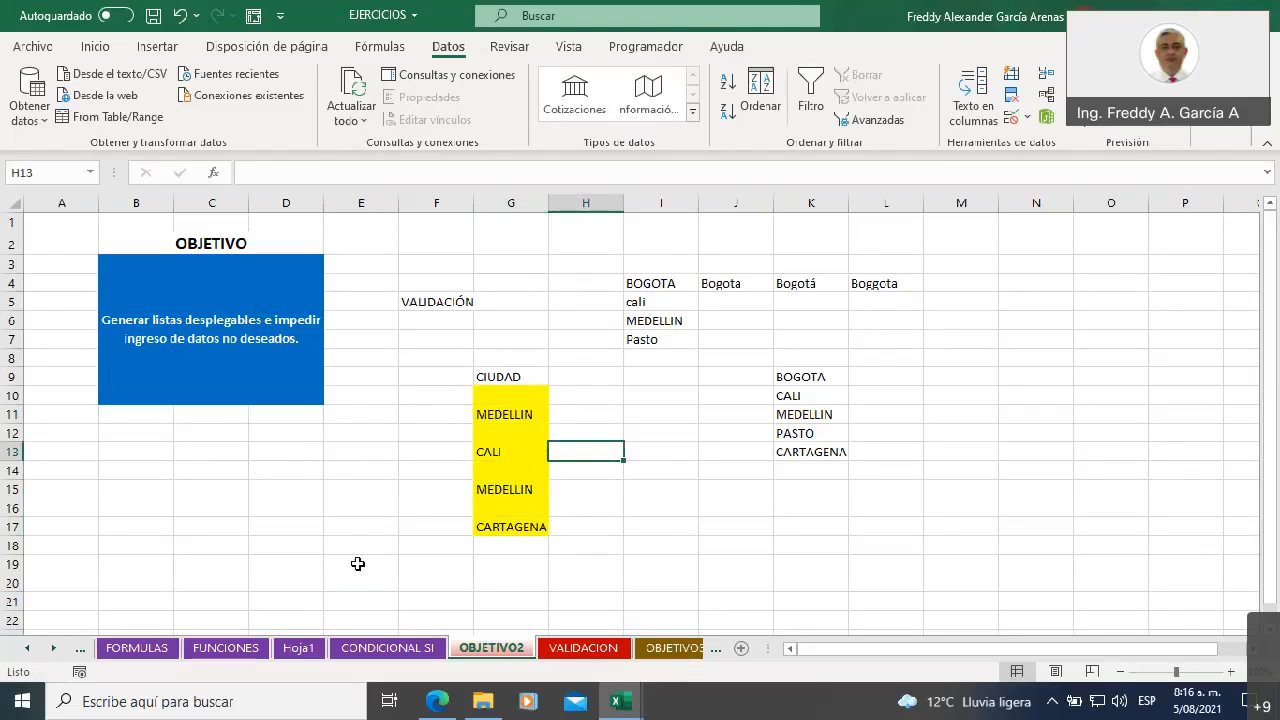
Go to the CONDICIONAL SI sheet and highlight the comparison operators in E10:E15 for review
{"action": "left_click", "coordinate": [30, 650]}
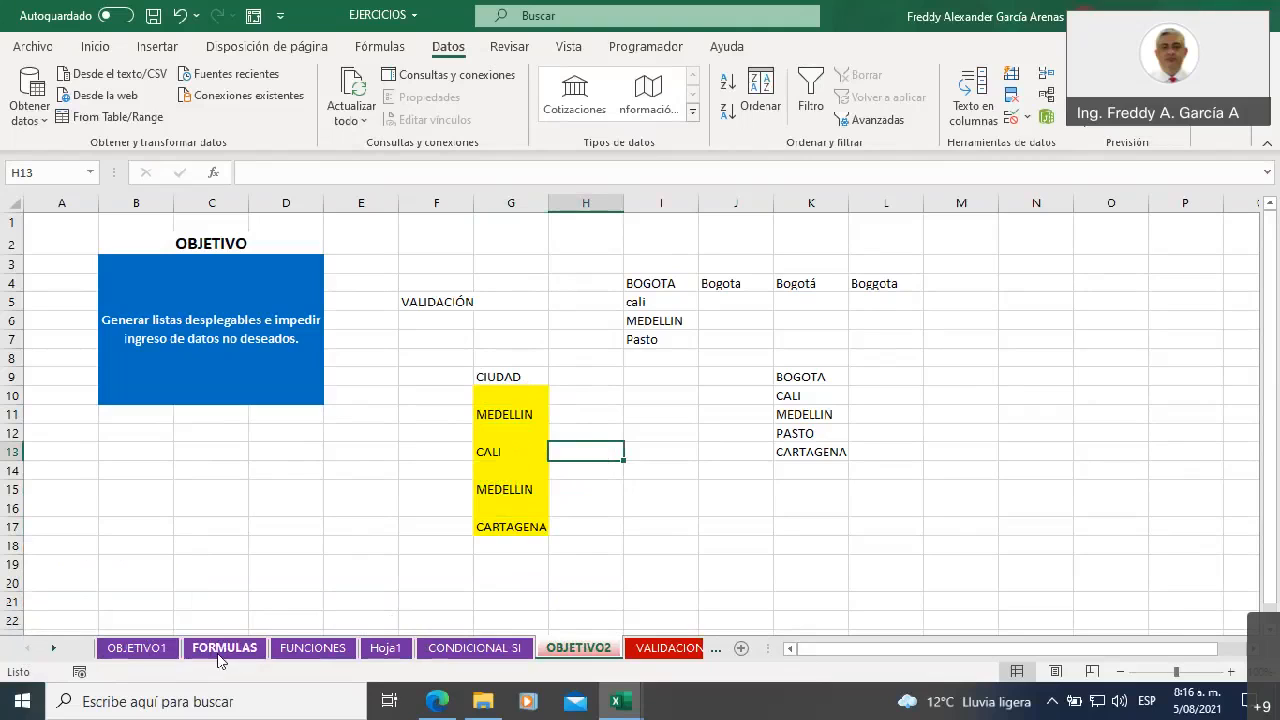
{"action": "left_click", "coordinate": [470, 652]}
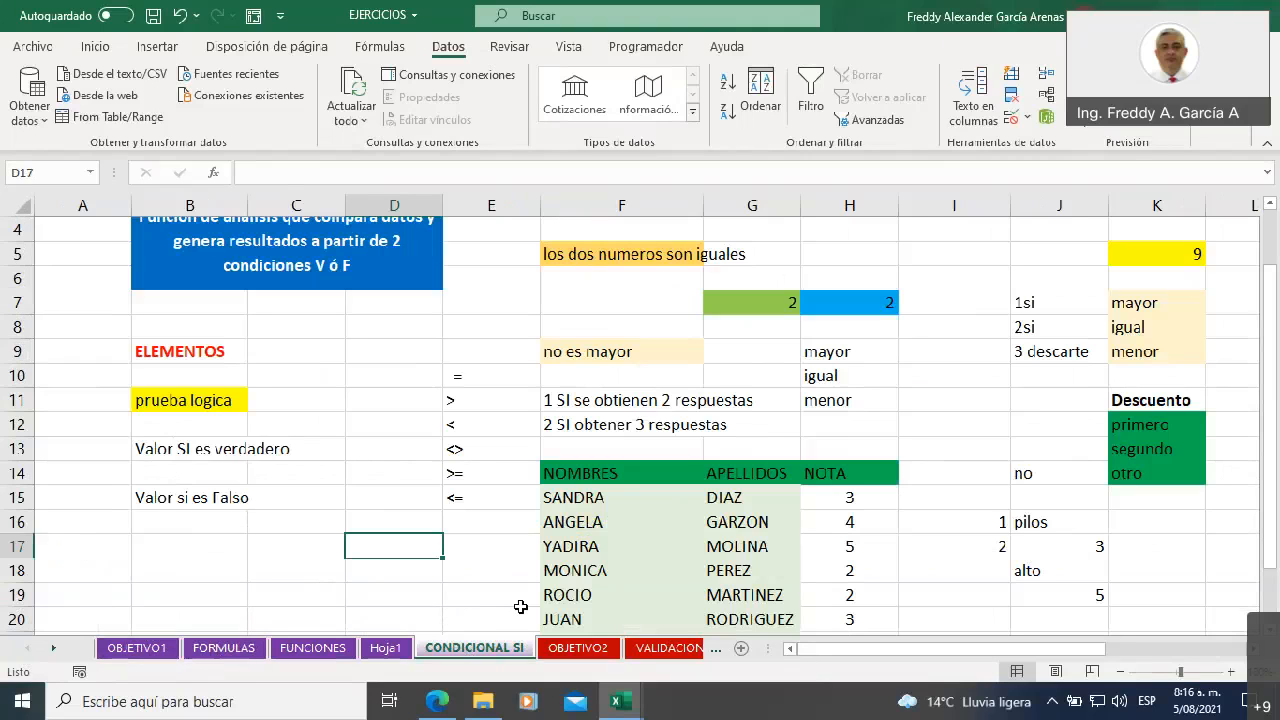
{"action": "scroll", "coordinate": [517, 607], "scroll_direction": "up", "scroll_amount": 1}
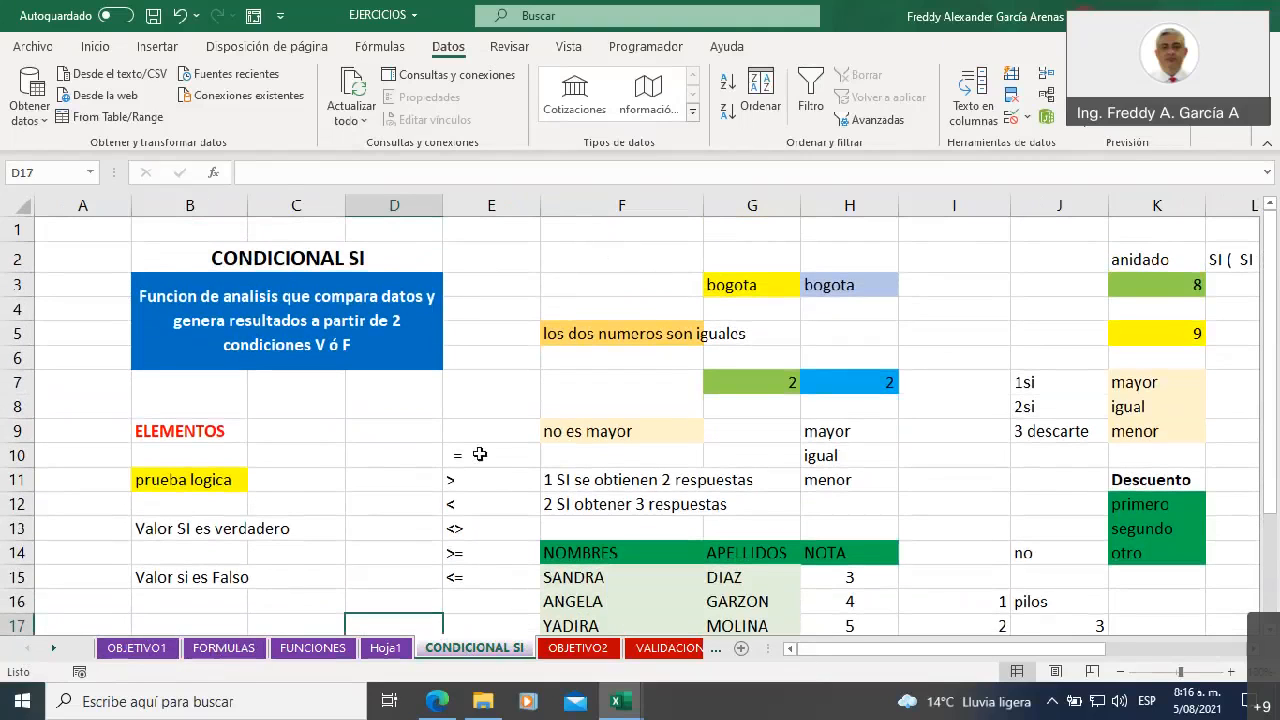
{"action": "left_click", "coordinate": [386, 648]}
{"action": "left_click", "coordinate": [452, 650]}
{"action": "left_click_drag", "start_coordinate": [460, 455], "coordinate": [472, 580]}
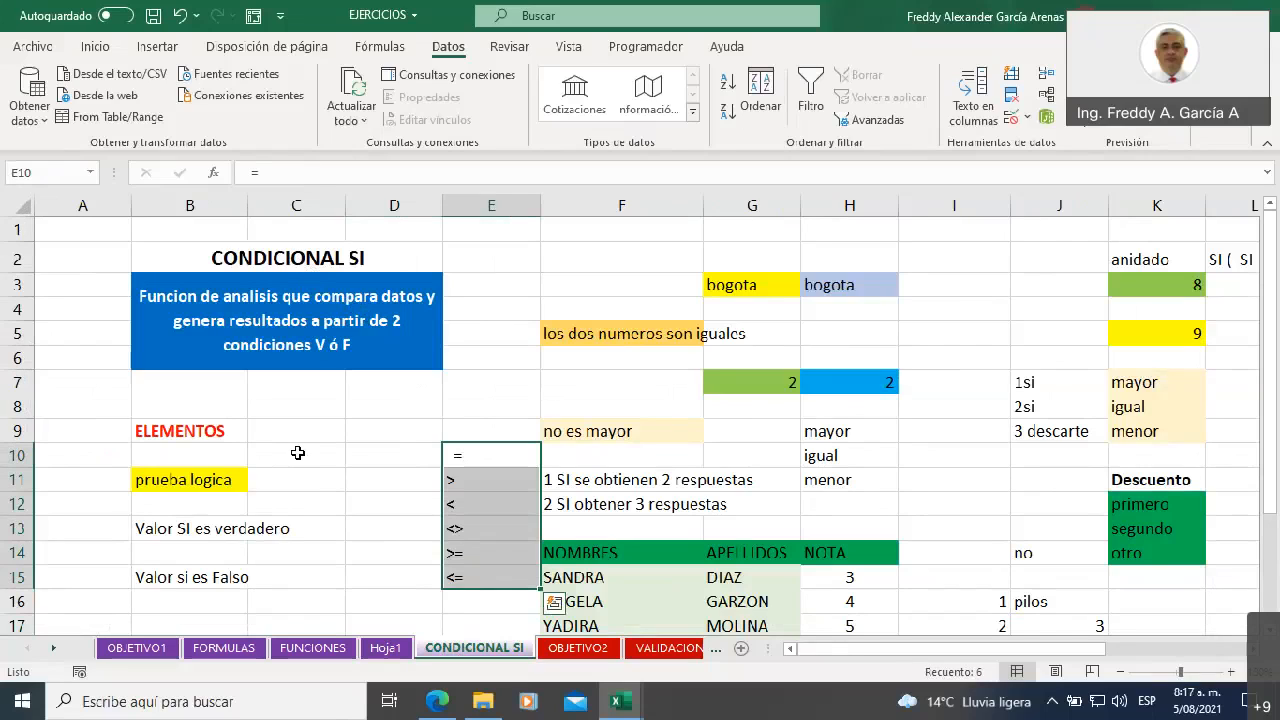
Review the elements of the SI function listed in B11, B13 and B15: logical test, value if true and value if false
{"action": "left_click", "coordinate": [215, 480]}
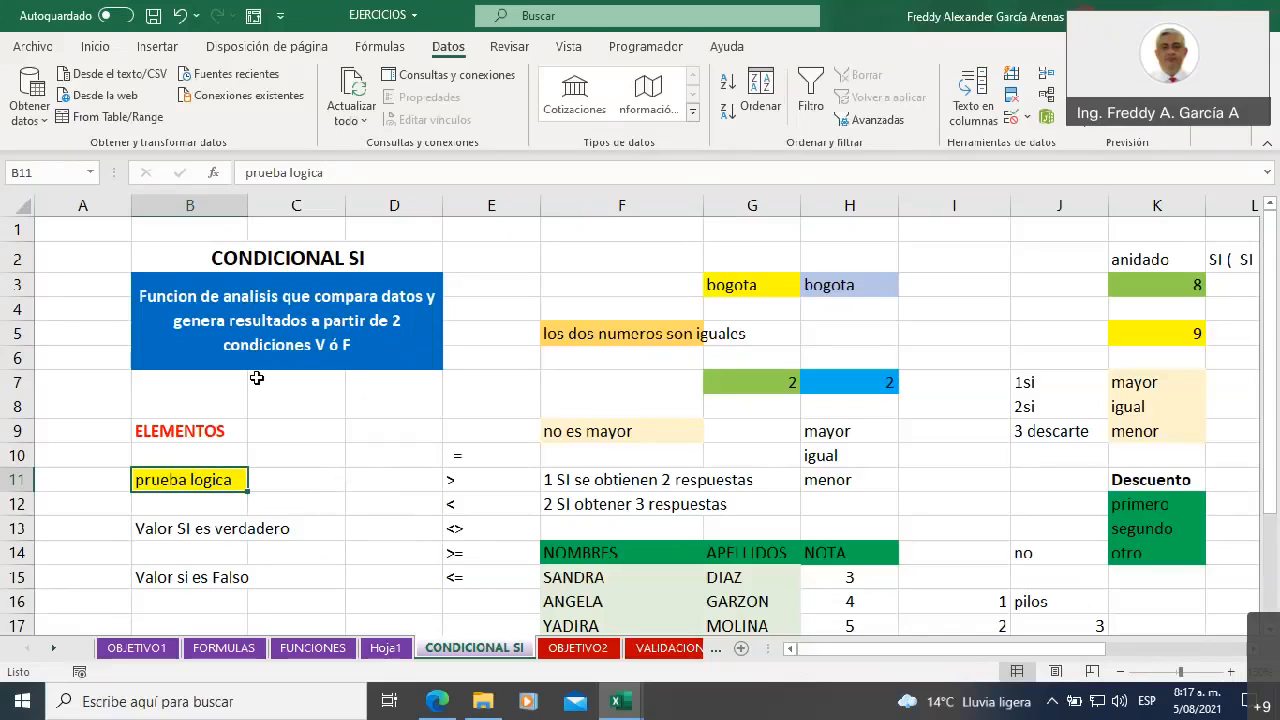
{"action": "left_click", "coordinate": [175, 527]}
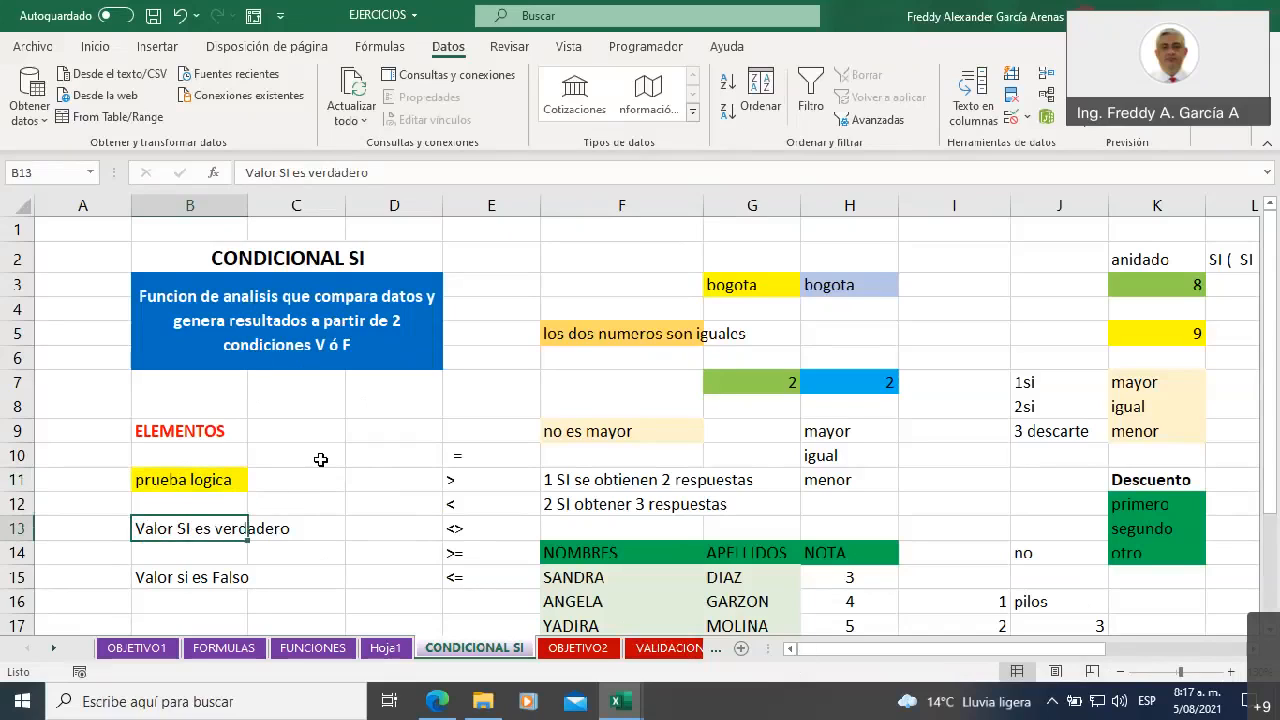
{"action": "left_click", "coordinate": [196, 578]}
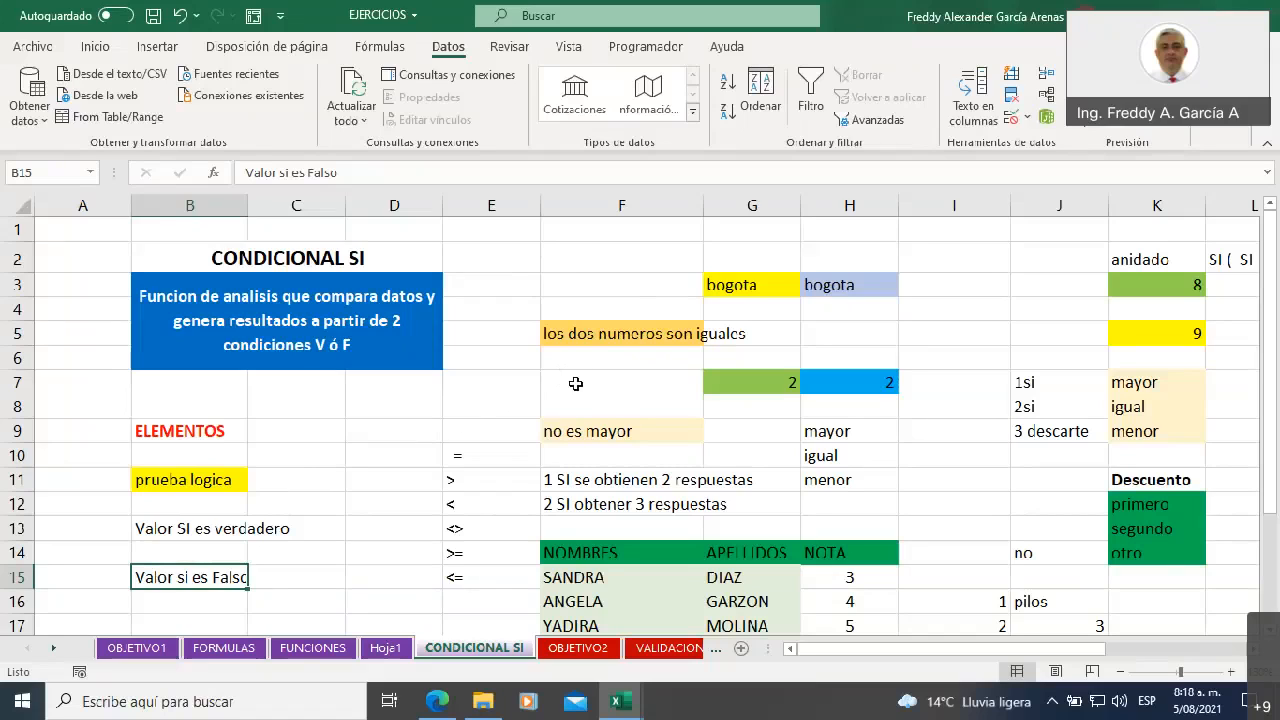
Clear the old example contents in F3:H7 and enter the label "formula" in E5
{"action": "left_click_drag", "start_coordinate": [553, 273], "coordinate": [846, 380]}
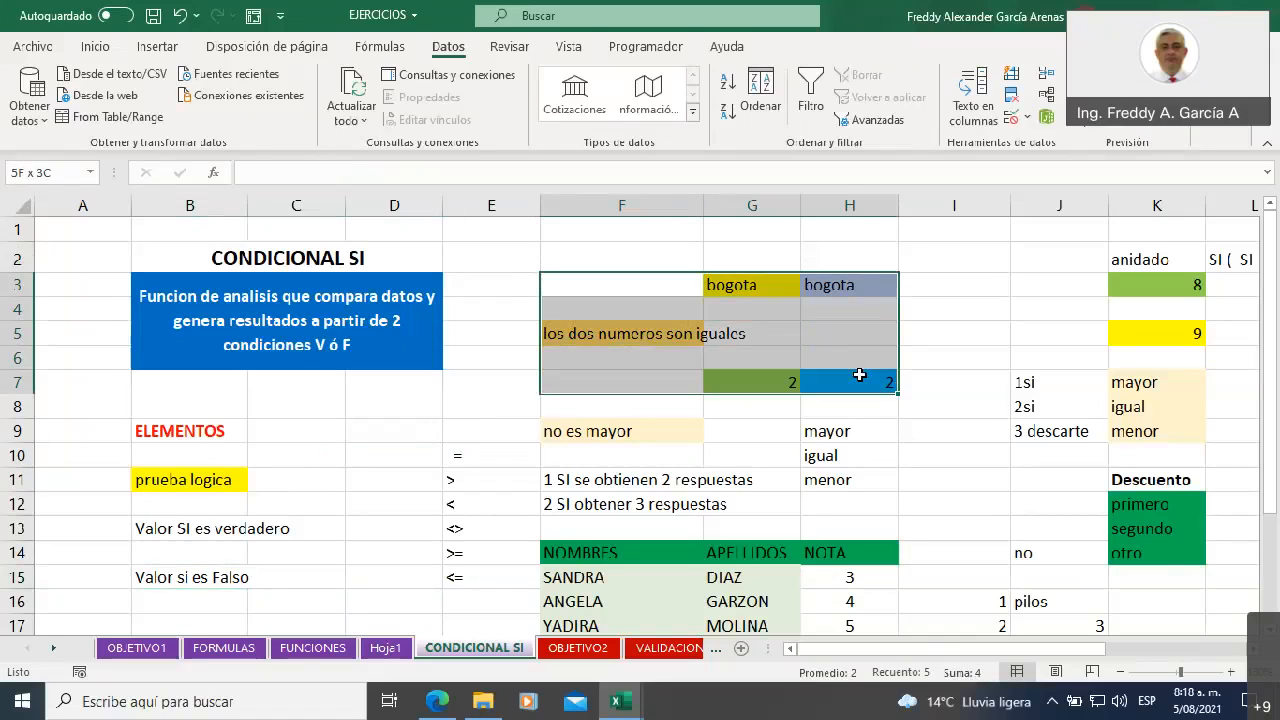
{"action": "key", "text": "Delete"}
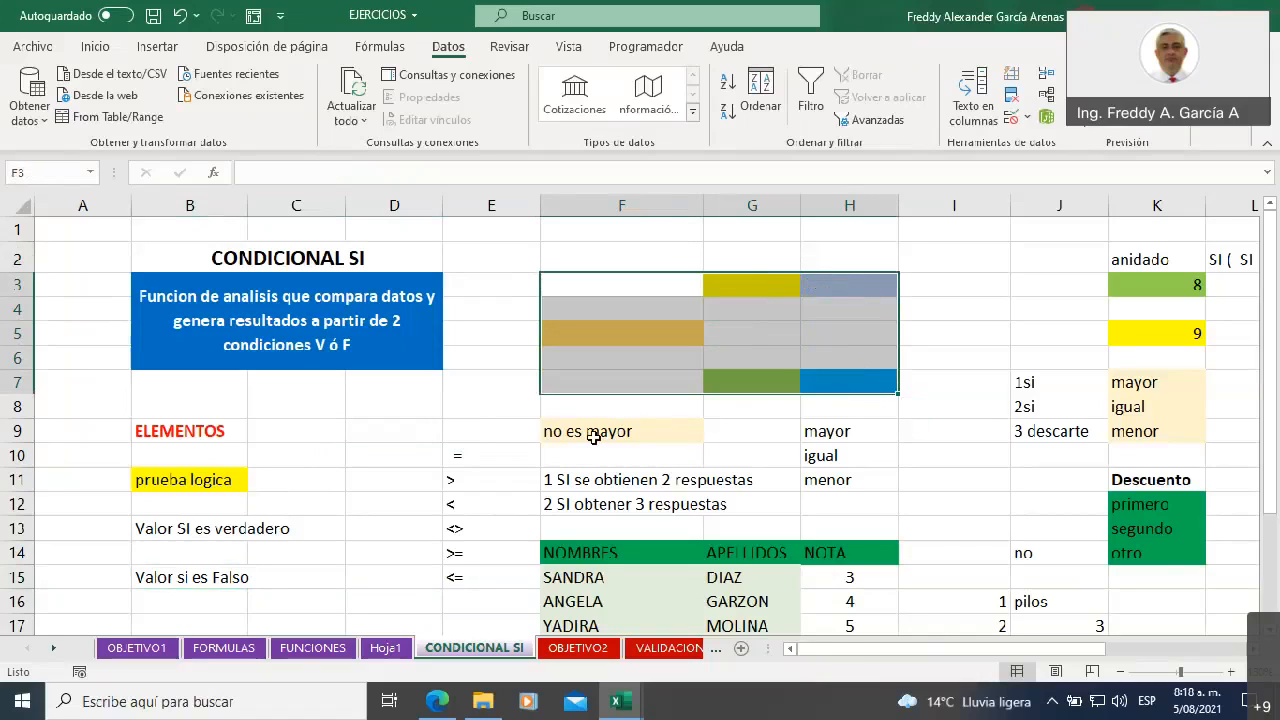
{"action": "left_click", "coordinate": [495, 360]}
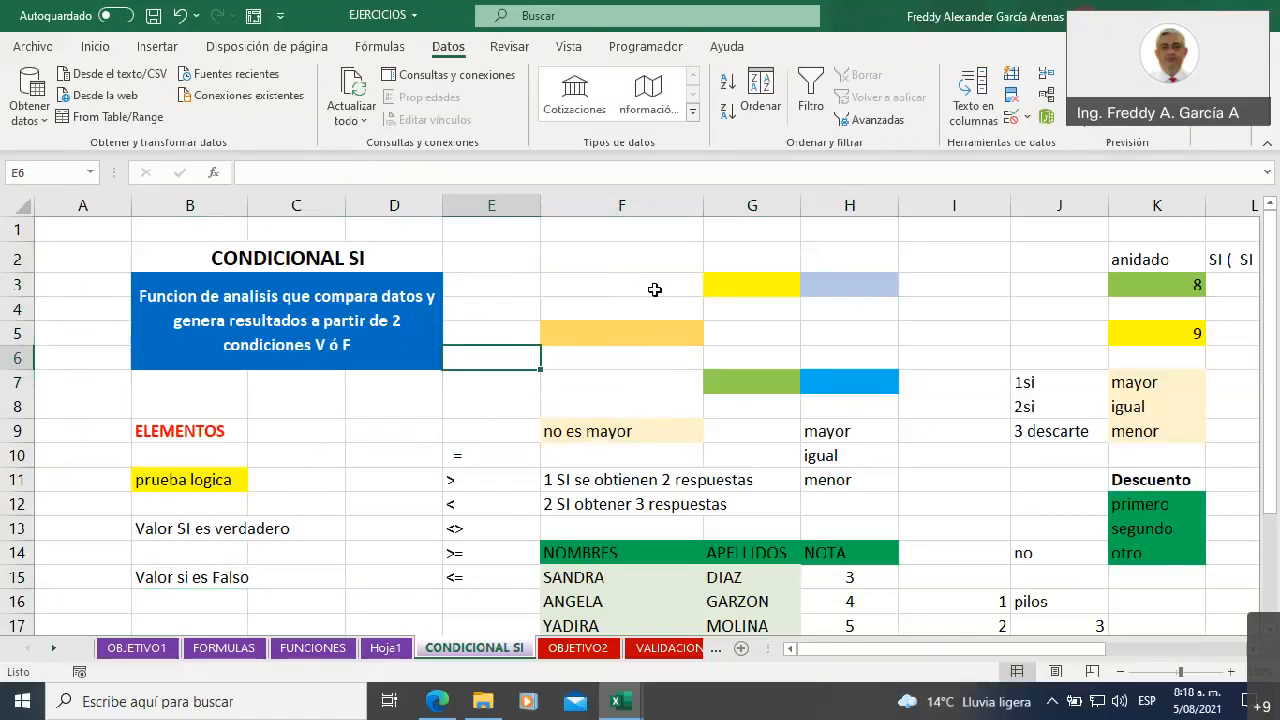
{"action": "left_click", "coordinate": [546, 313]}
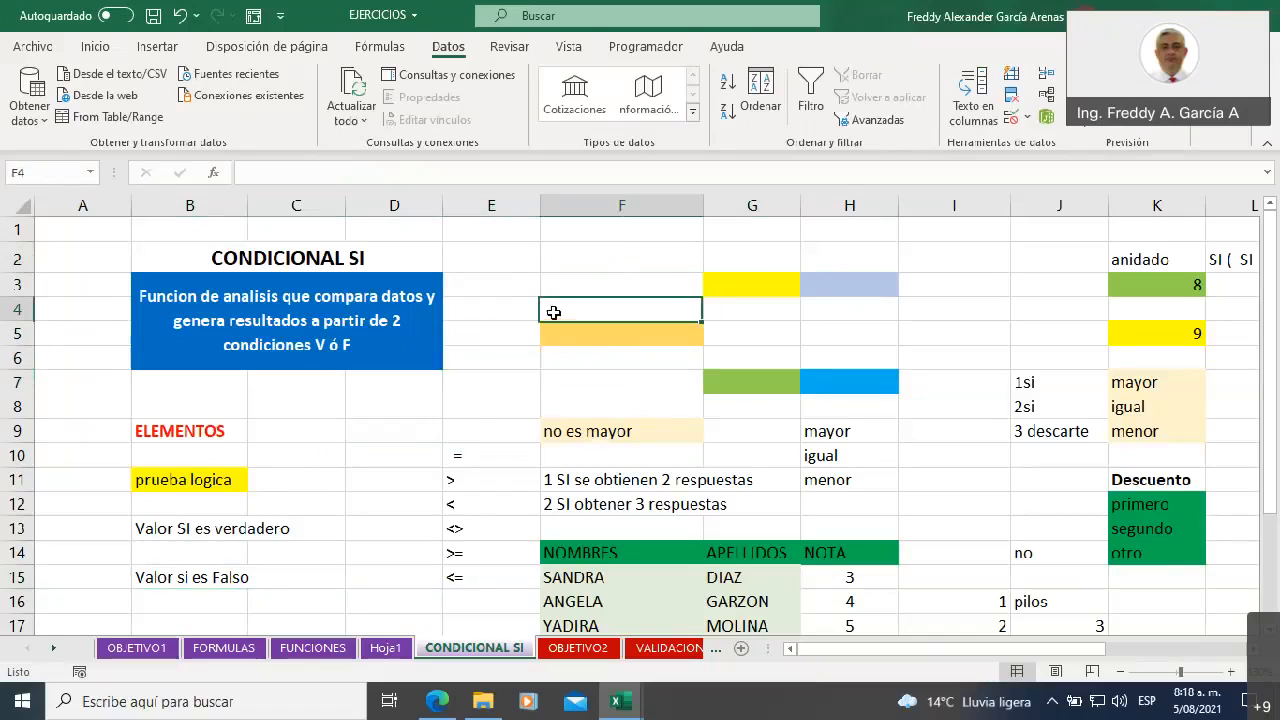
{"action": "left_click", "coordinate": [526, 334]}
{"action": "type", "text": "formula"}
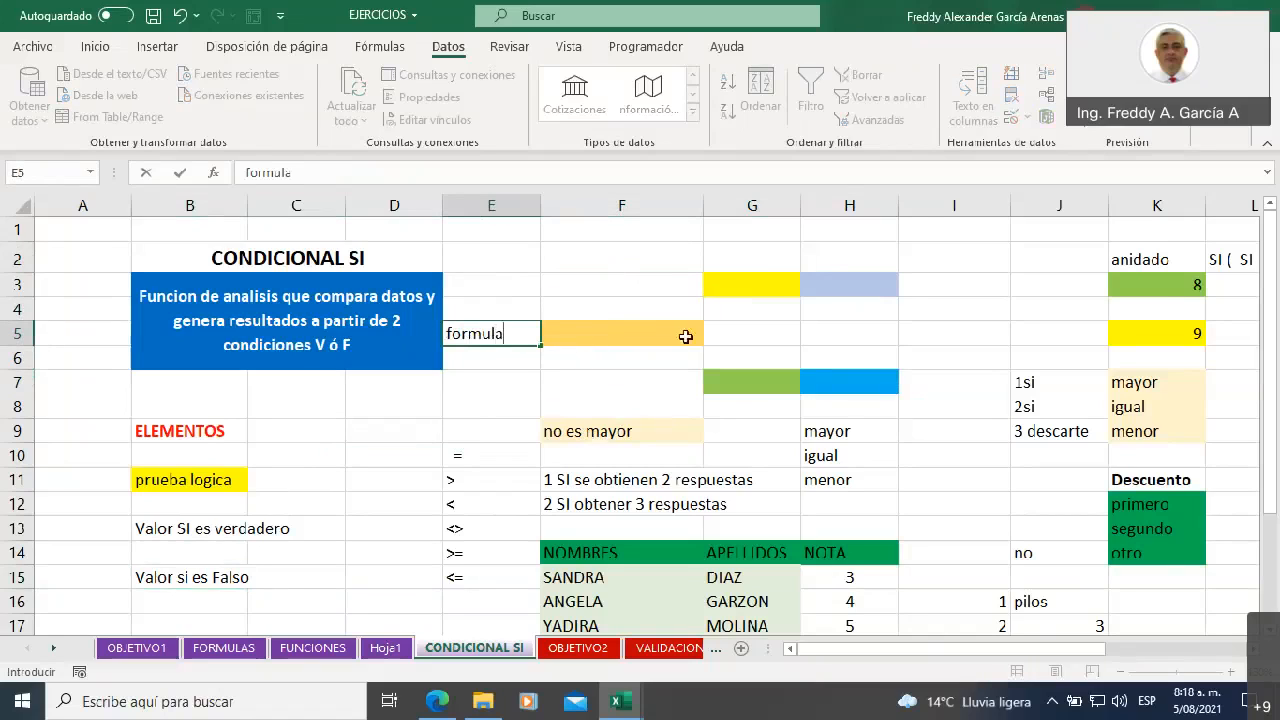
Enter the headings A in G2 and B in H2 above the two coloured comparison cells
{"action": "left_click", "coordinate": [733, 264]}
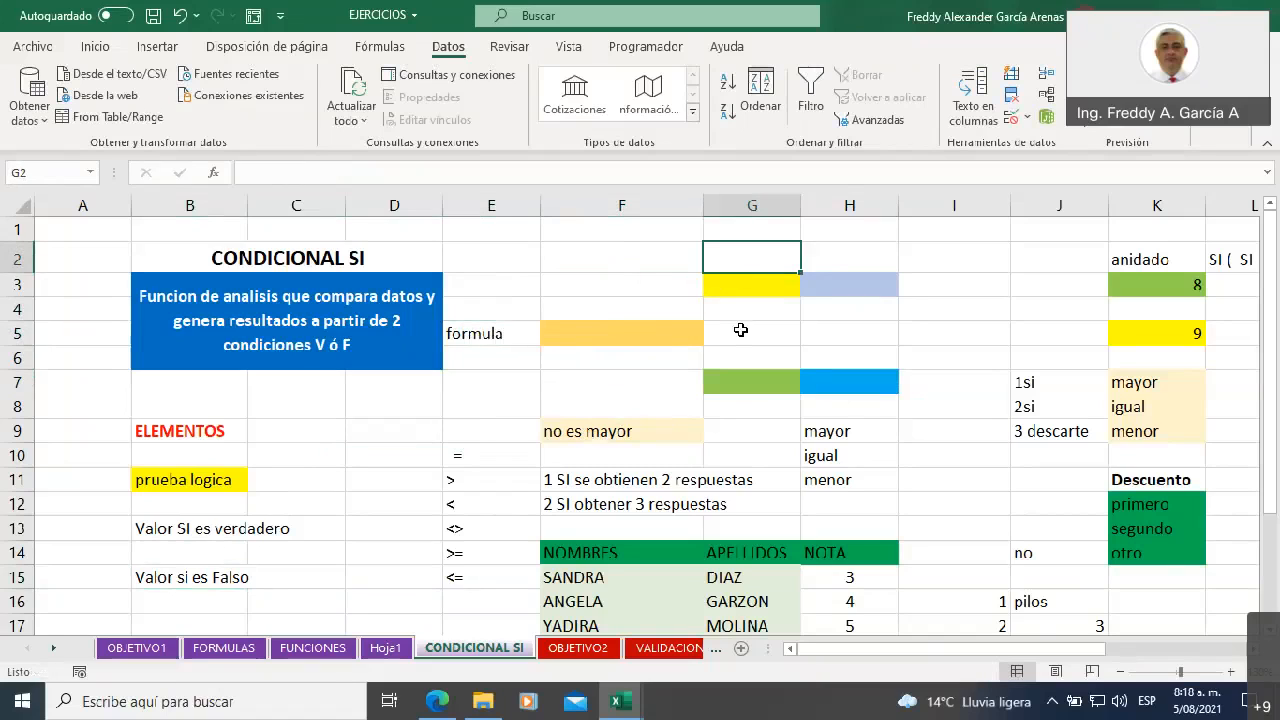
{"action": "type", "text": "A"}
{"action": "key", "text": "Tab"}
{"action": "type", "text": "G"}
{"action": "key", "text": "BackSpace"}
{"action": "type", "text": "B"}
{"action": "key", "text": "Left"}
{"action": "key", "text": "Down"}
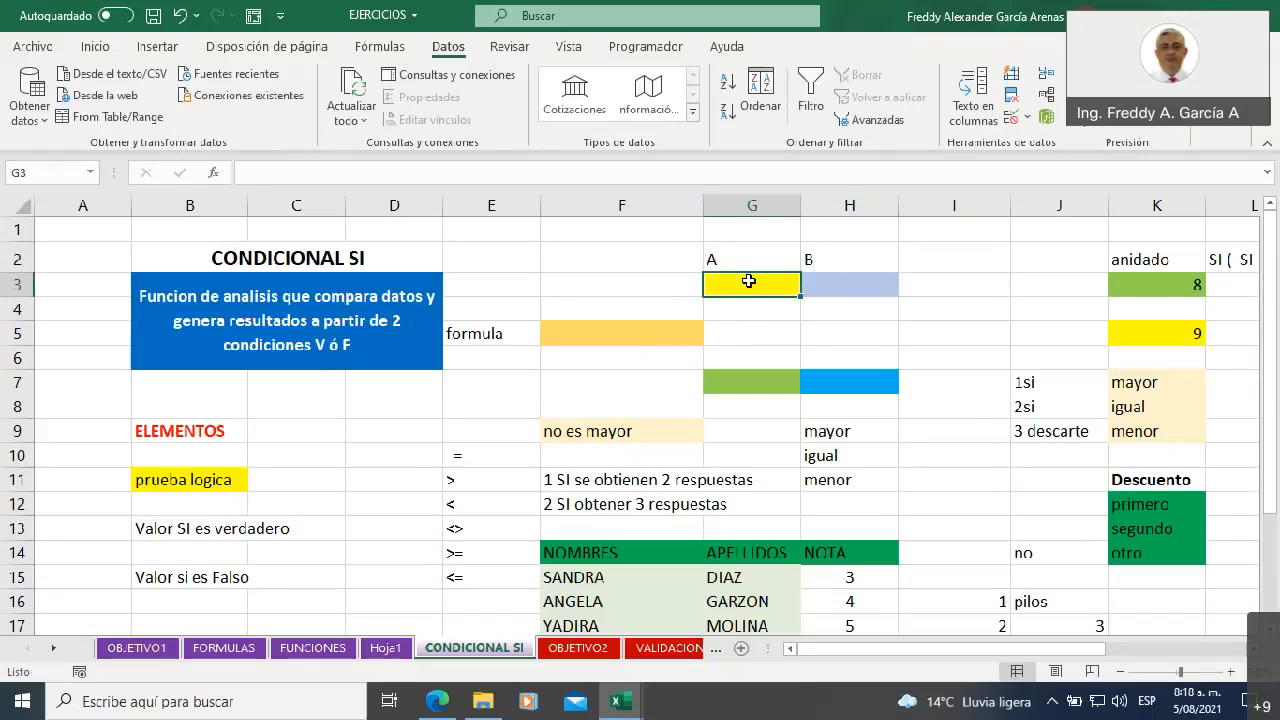
Enter 2 in G3 and 7 in H3 as the values to compare
{"action": "type", "text": "2"}
{"action": "left_click", "coordinate": [846, 287]}
{"action": "type", "text": "7"}
{"action": "left_click", "coordinate": [929, 328]}
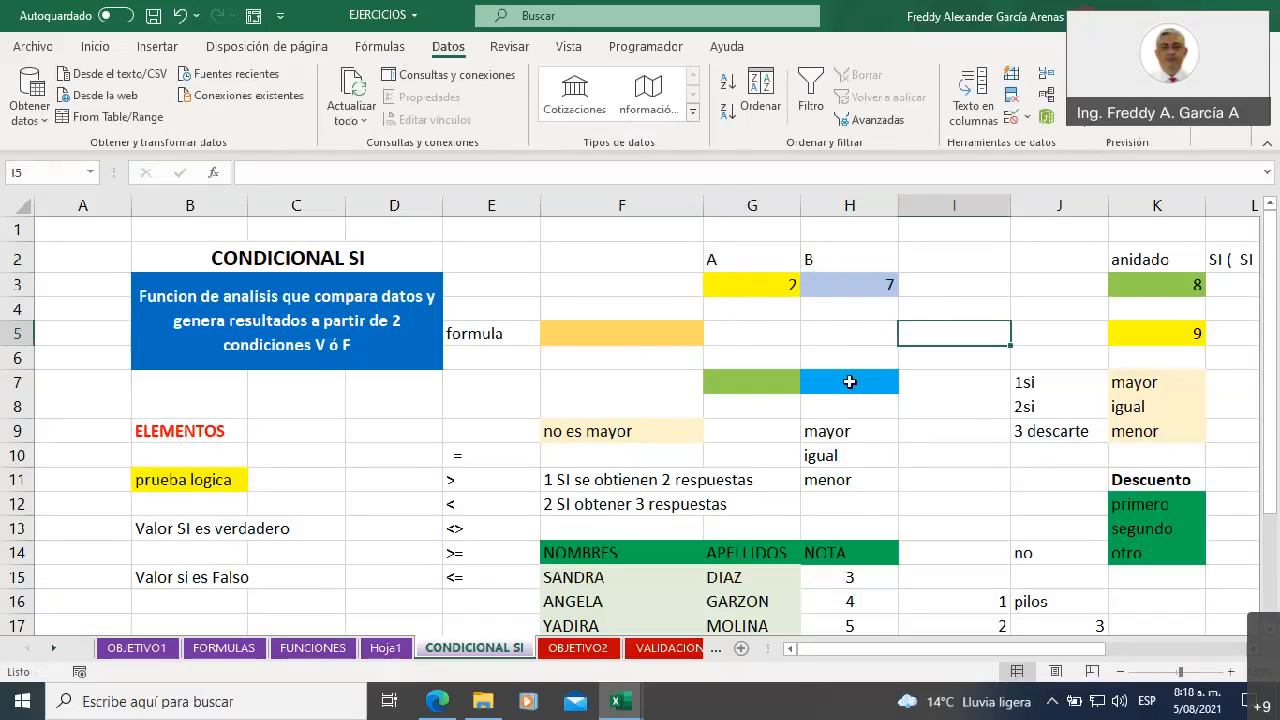
Center the headings A and B in G2:H2 horizontally
{"action": "left_click_drag", "start_coordinate": [734, 257], "coordinate": [815, 258]}
{"action": "left_click", "coordinate": [98, 47]}
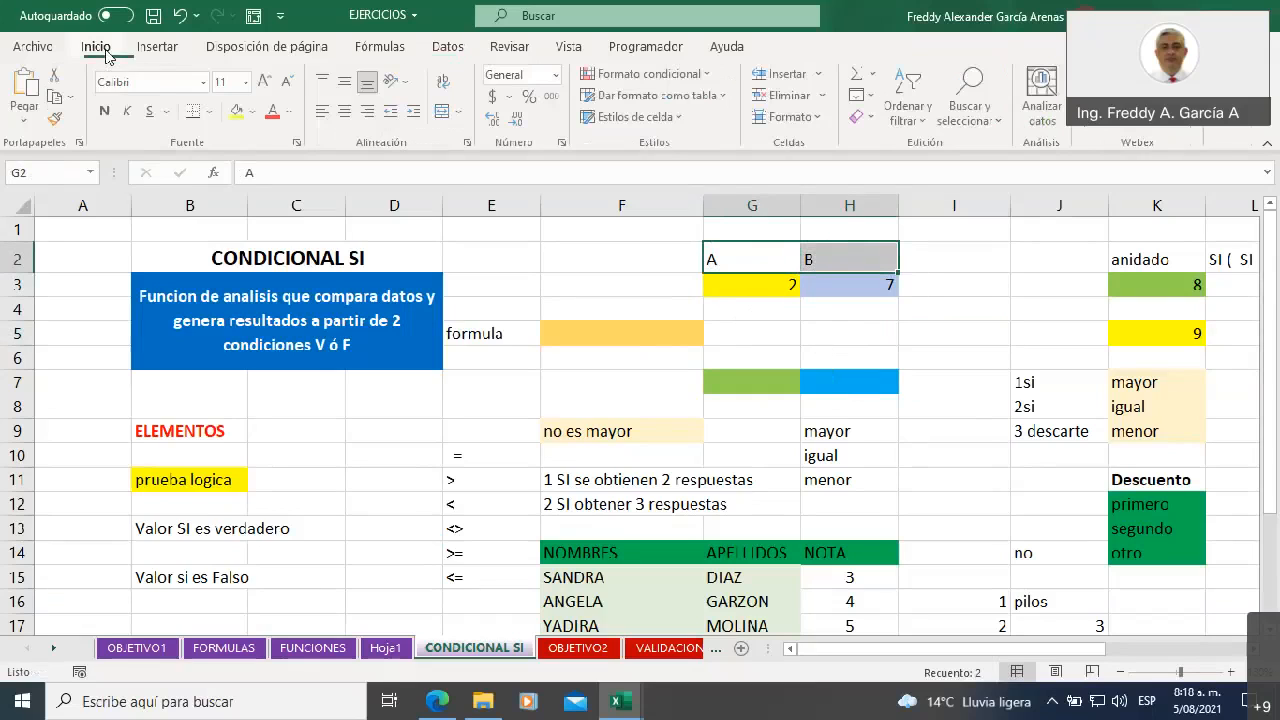
{"action": "left_click", "coordinate": [347, 112]}
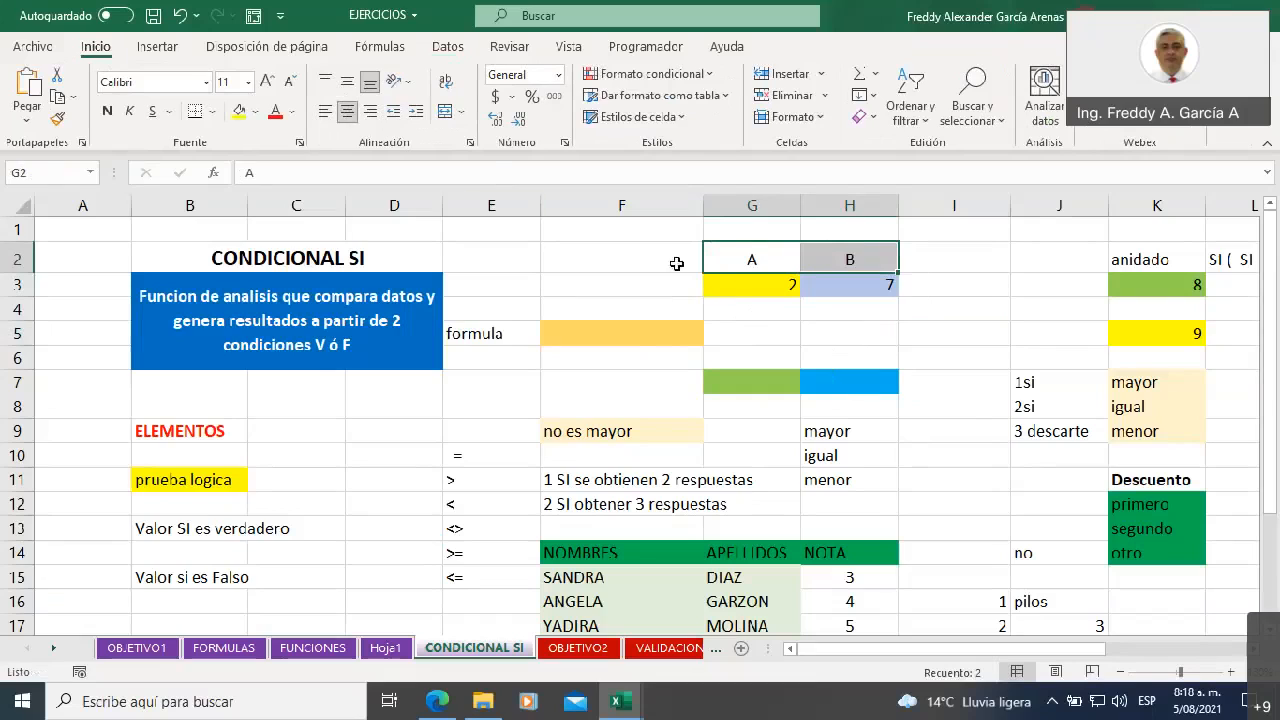
{"action": "left_click", "coordinate": [810, 332]}
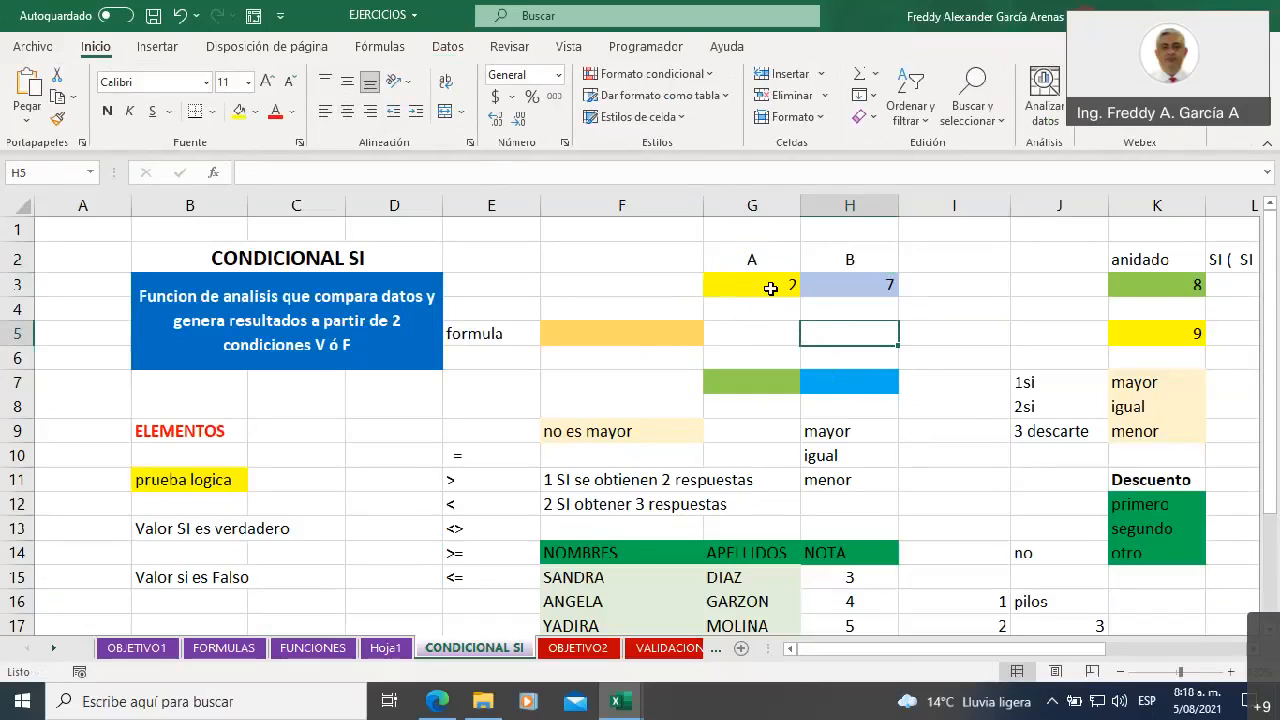
Start an SI formula in F5 with the logical test G3=H3
{"action": "left_click", "coordinate": [758, 285]}
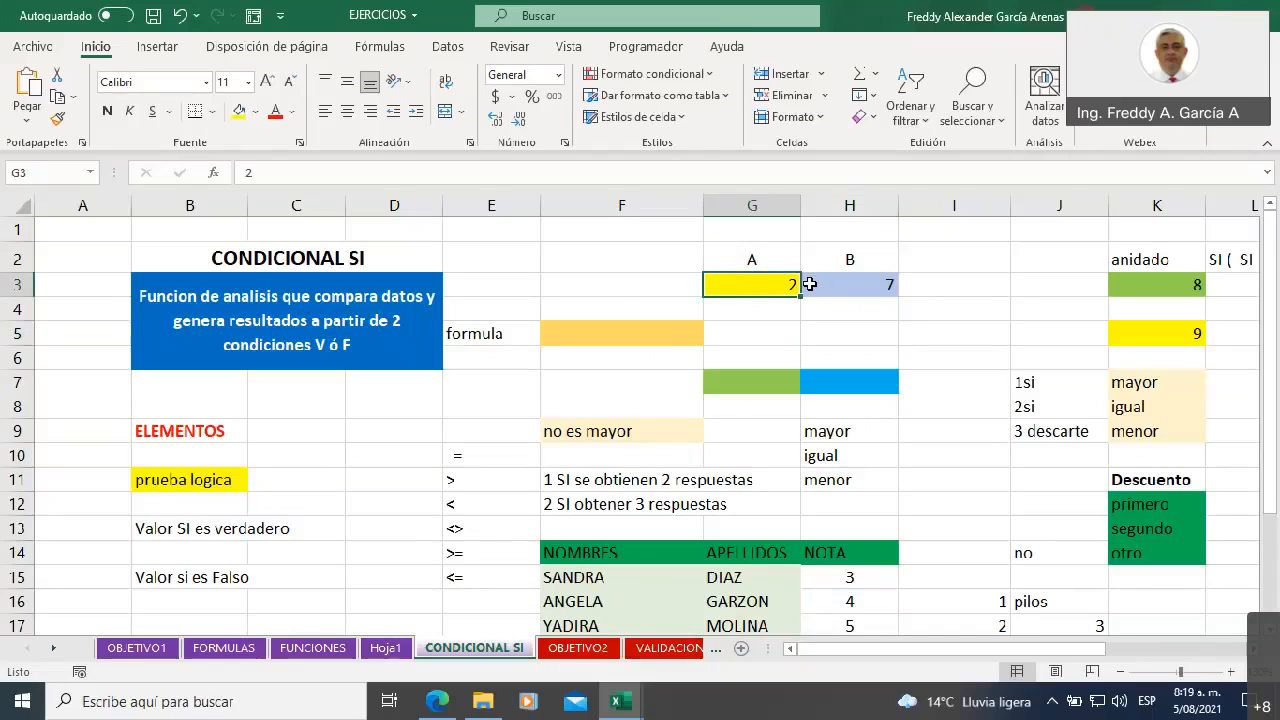
{"action": "left_click", "coordinate": [587, 333]}
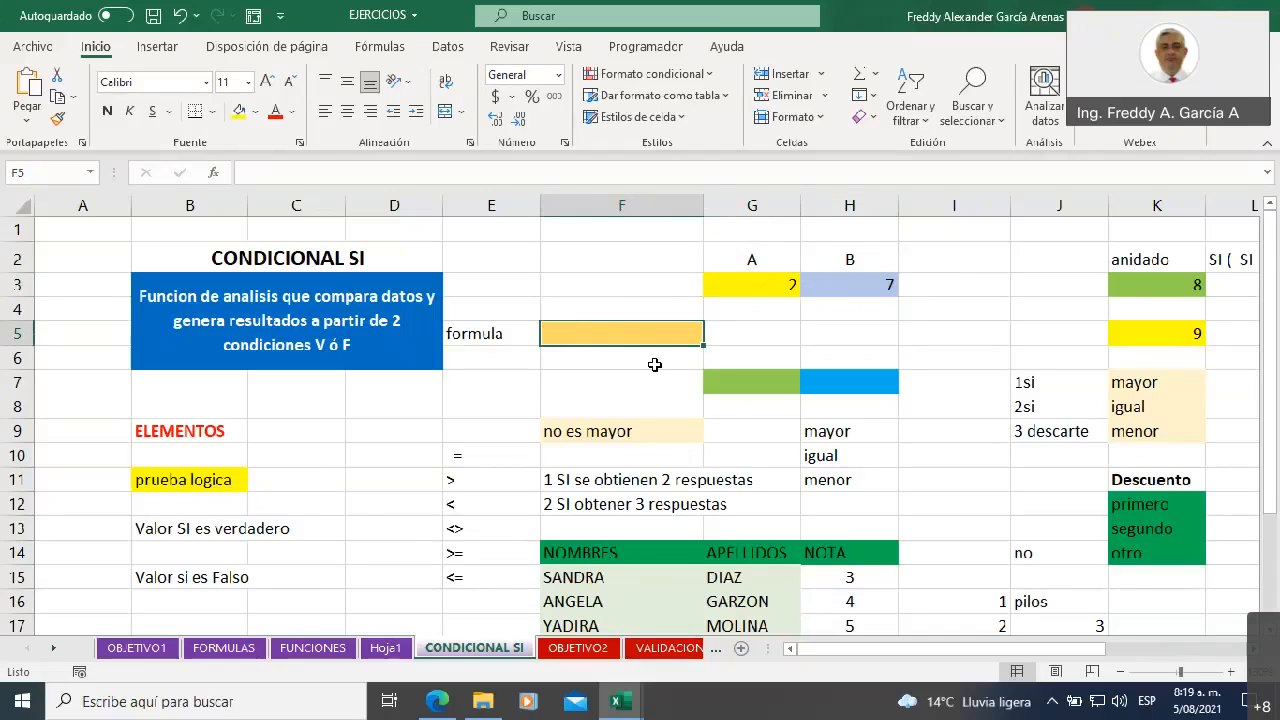
{"action": "type", "text": "="}
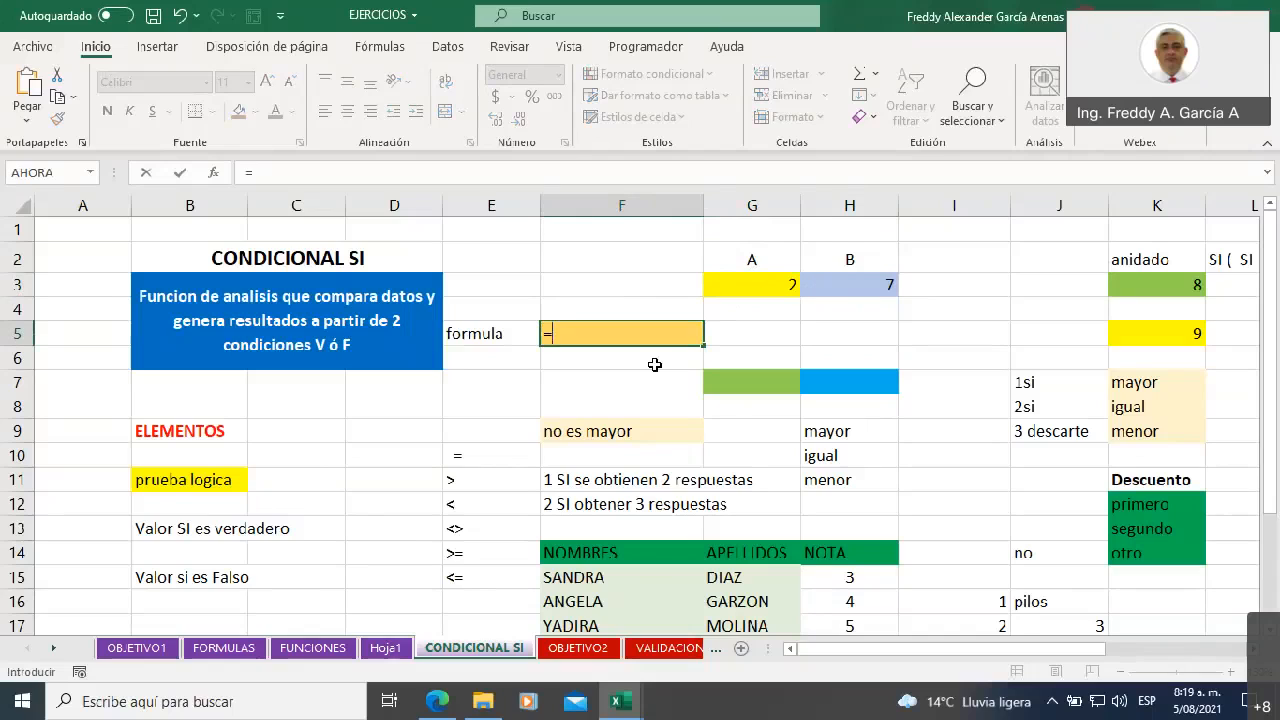
{"action": "type", "text": "si"}
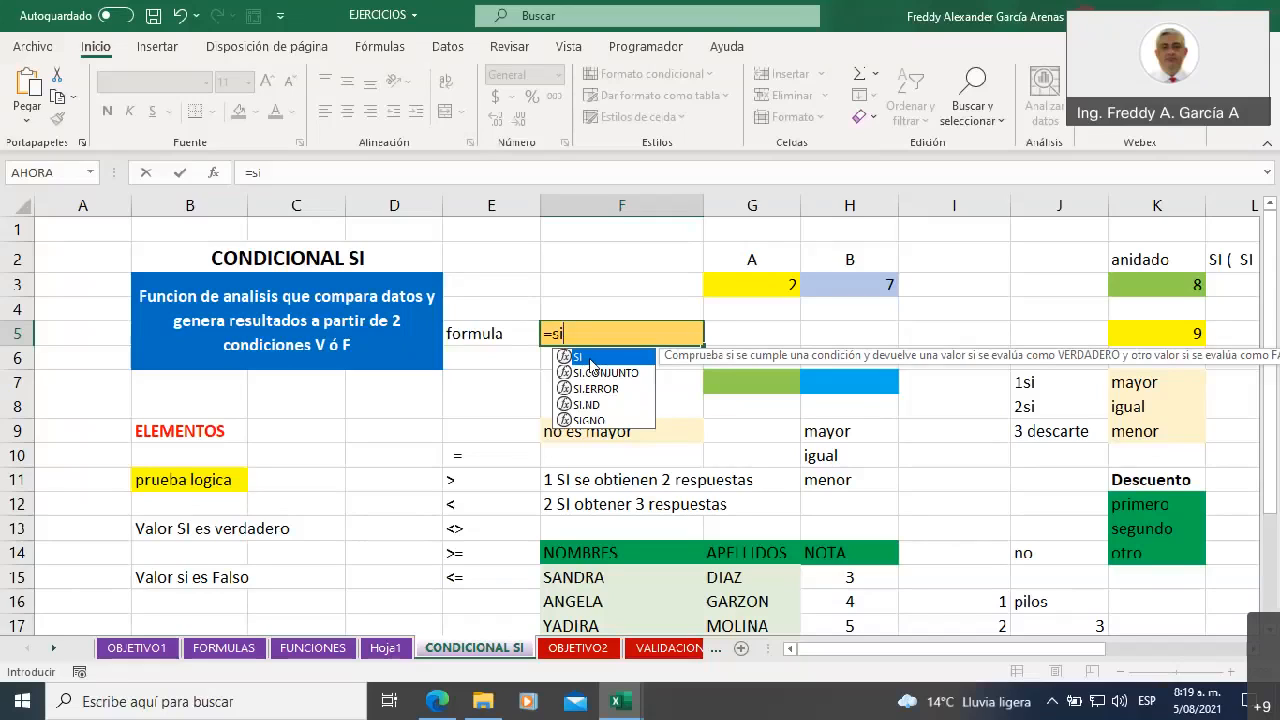
{"action": "double_click", "coordinate": [587, 360]}
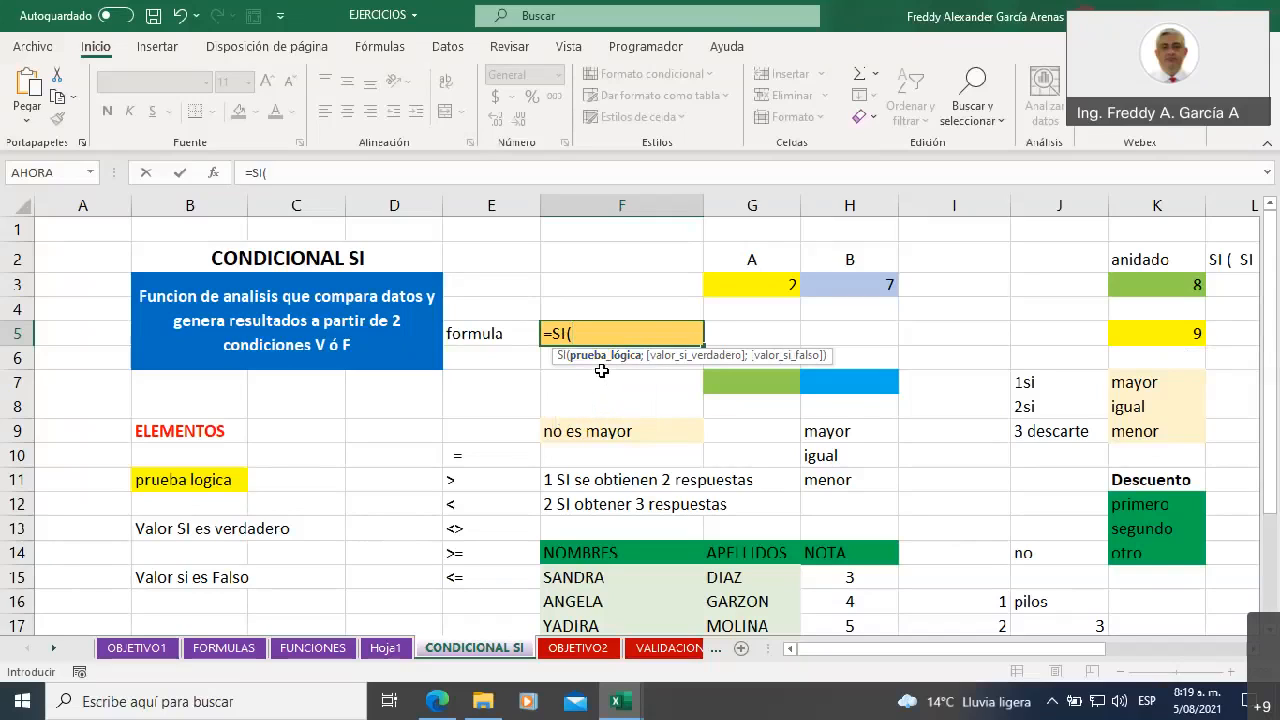
{"action": "left_click", "coordinate": [733, 286]}
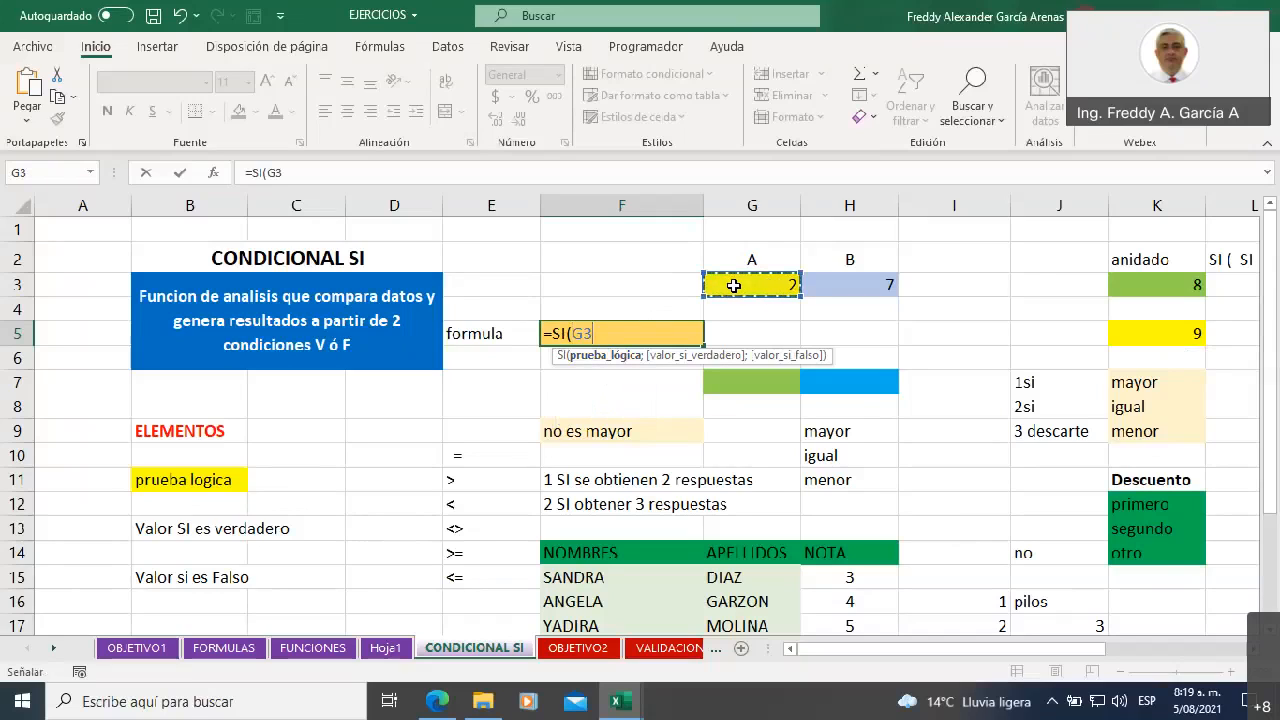
{"action": "type", "text": "="}
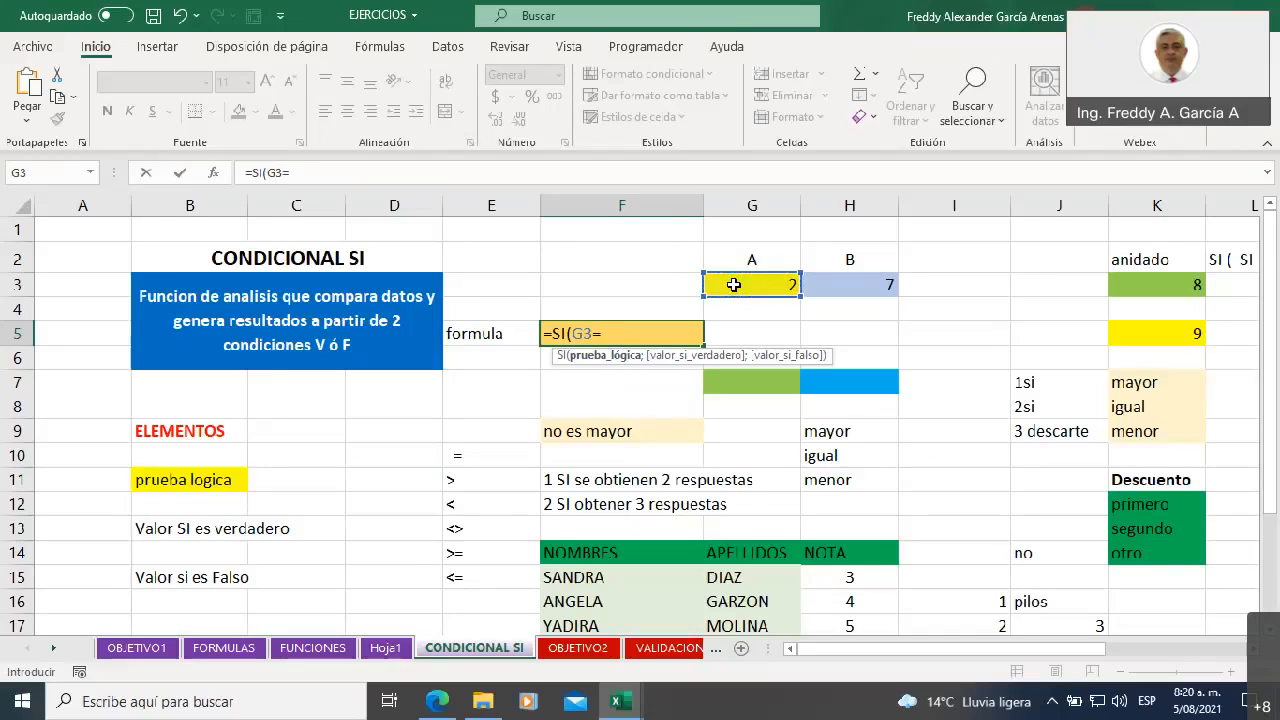
{"action": "left_click", "coordinate": [847, 282]}
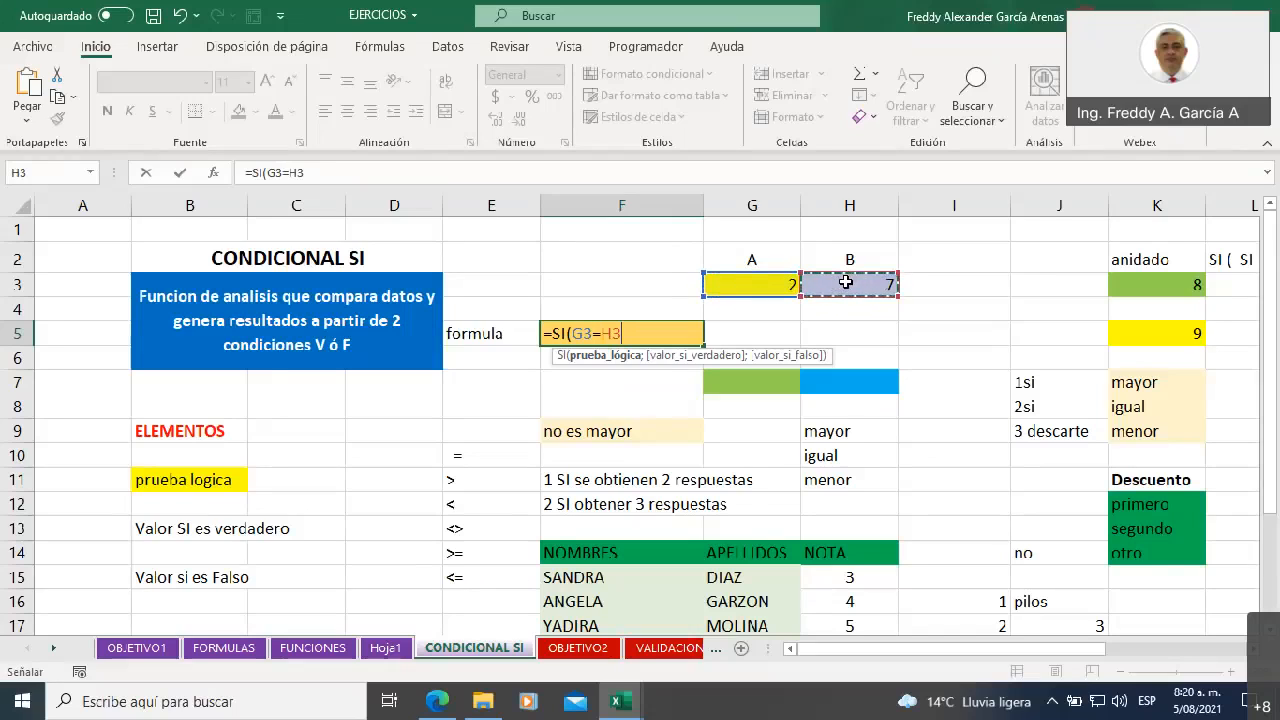
{"action": "type", "text": ";"}
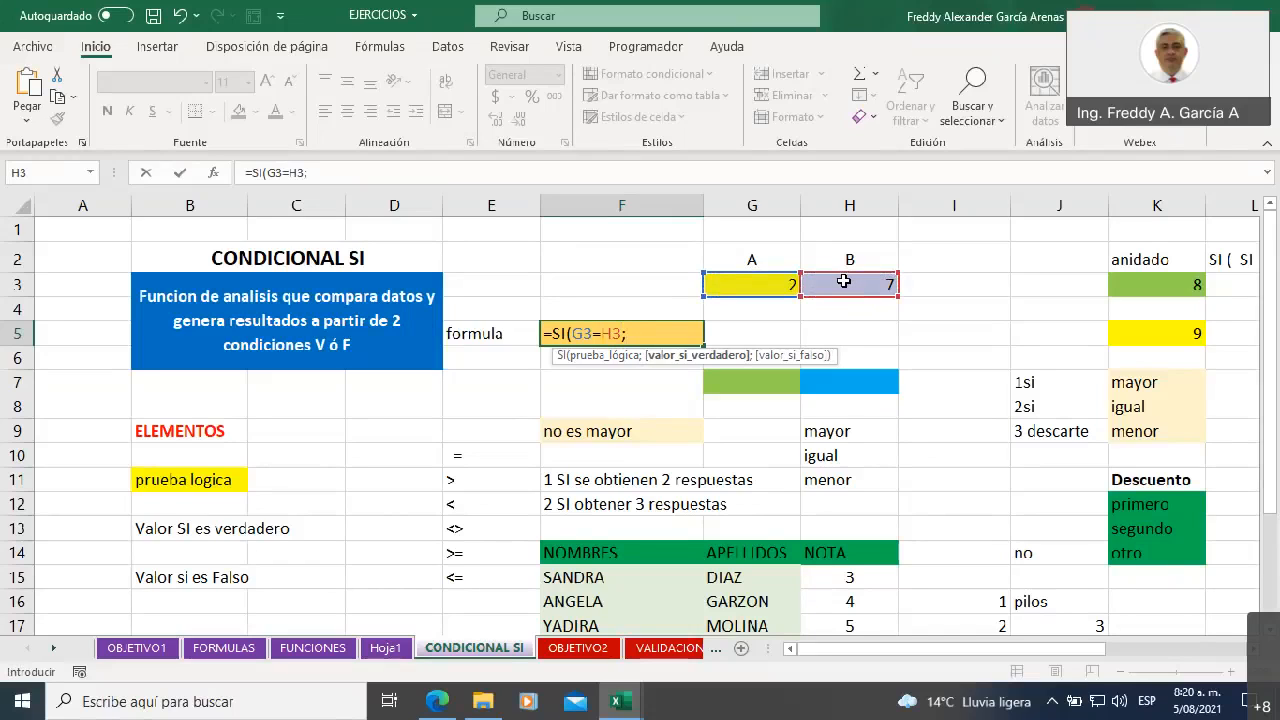
Add "los dos valores son iguales" as the value if true in the F5 formula
{"action": "type", "text": "\"los dos valores son"}
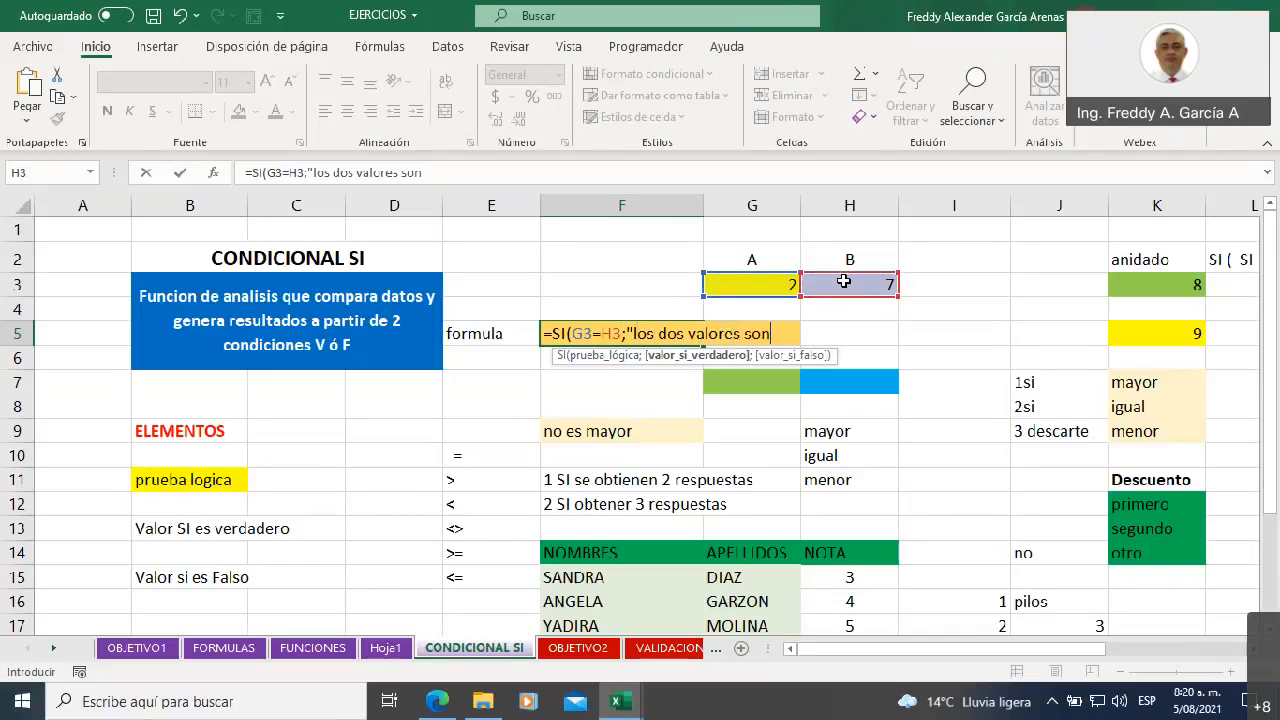
{"action": "type", "text": " iguales\""}
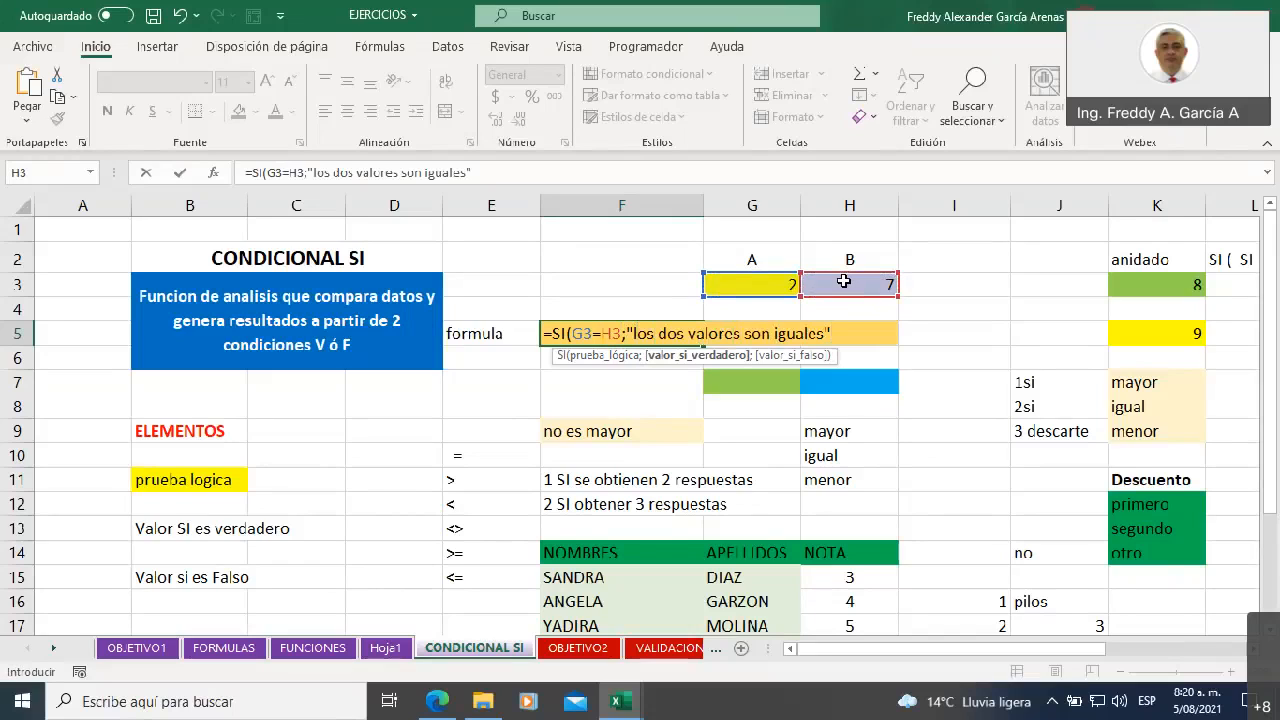
{"action": "type", "text": ";"}
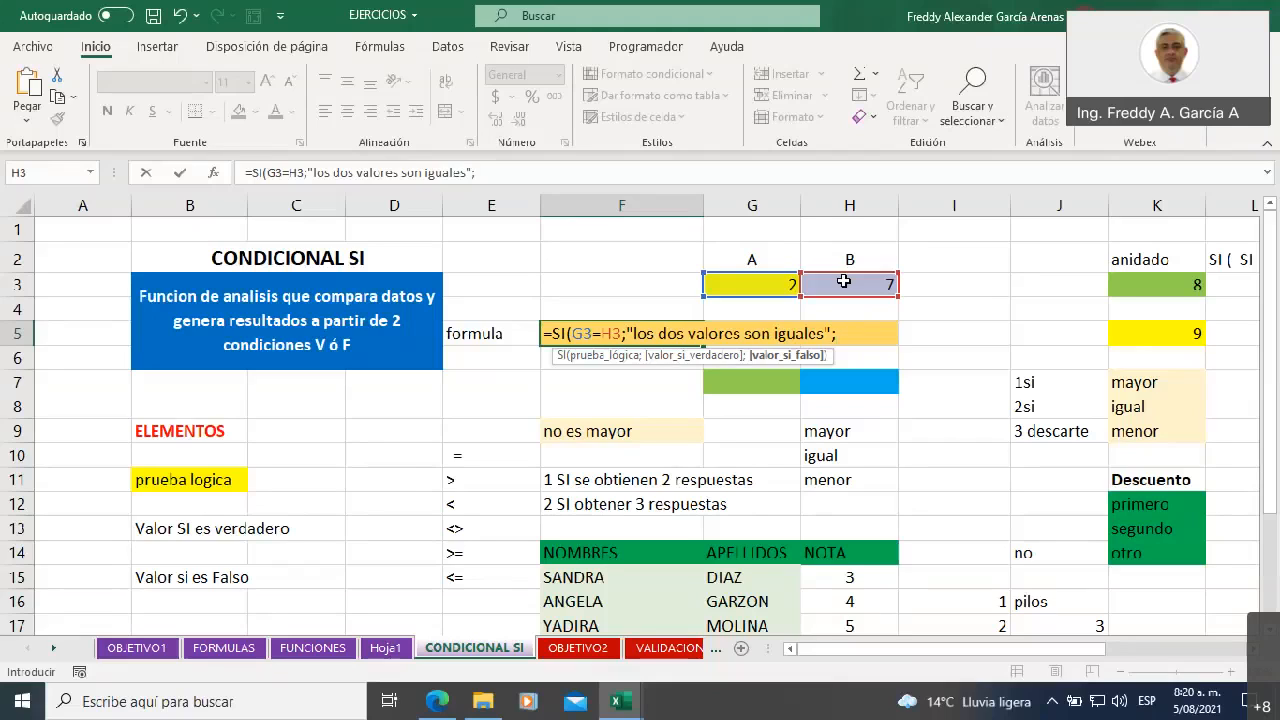
Complete the F5 formula with "los valores son diferentes" as the value if false, and widen column F to fit the result
{"action": "type", "text": "\"los valores son "}
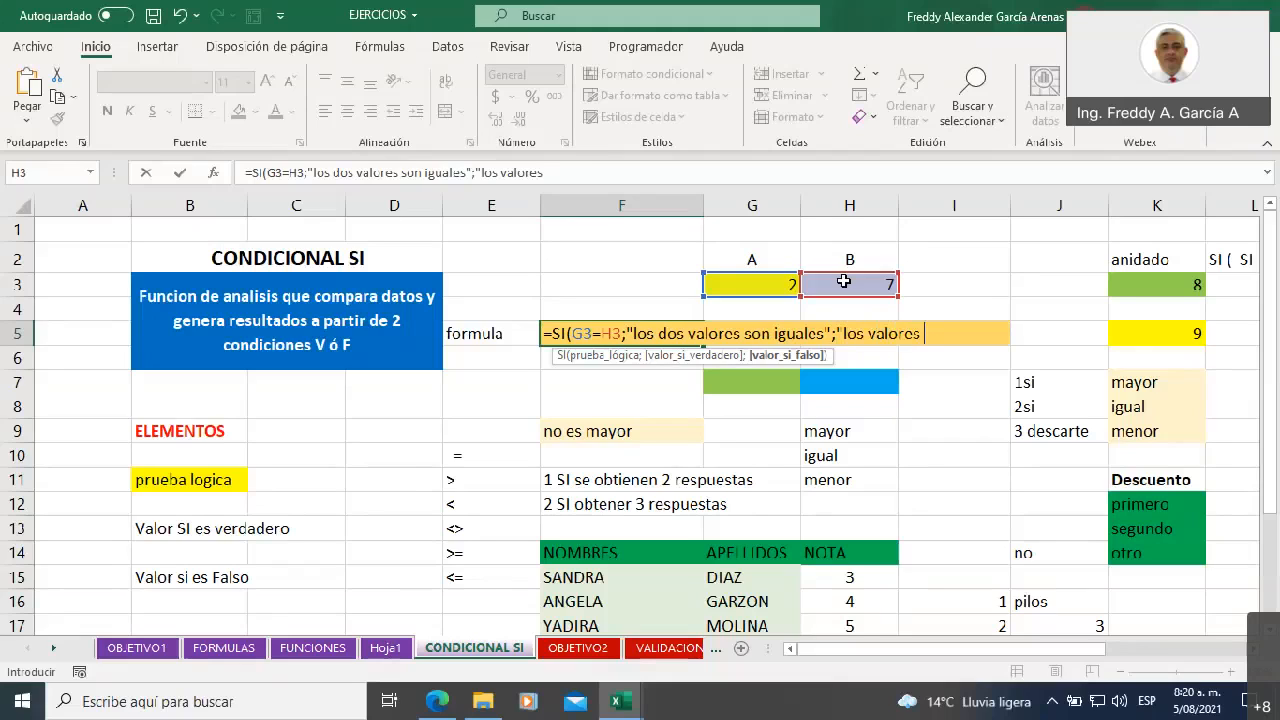
{"action": "type", "text": "diferentes\""}
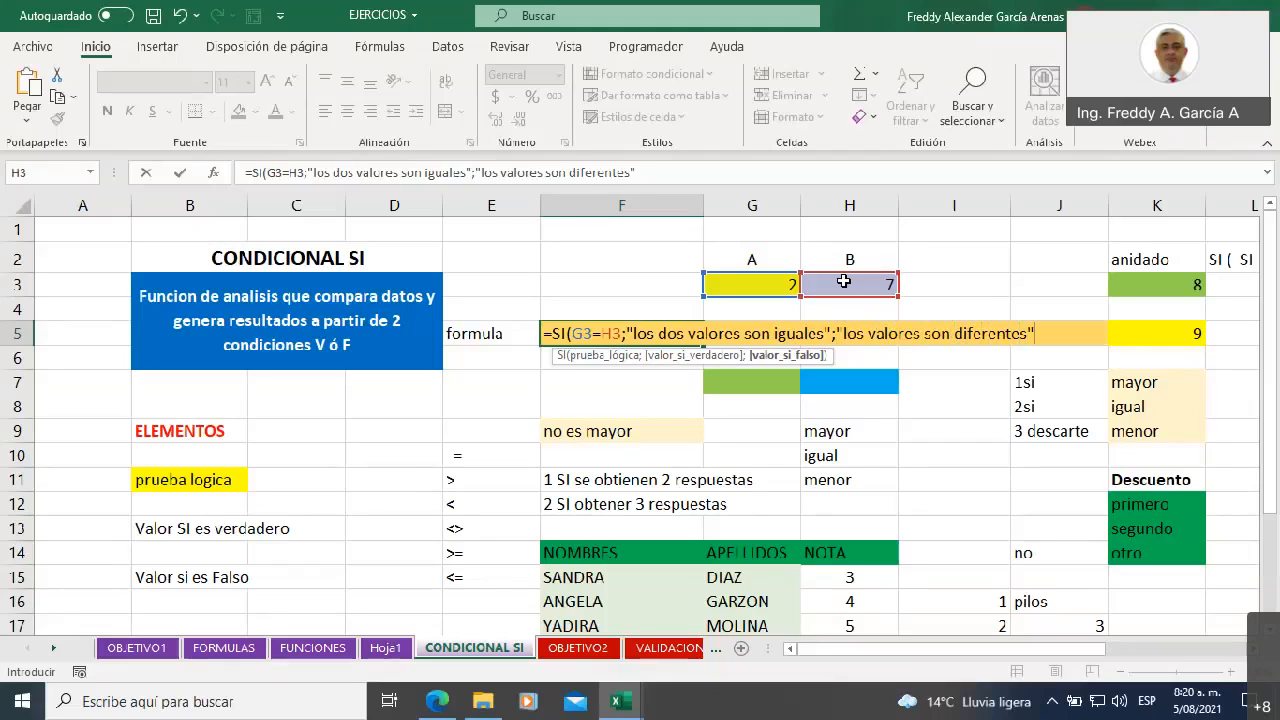
{"action": "type", "text": ")"}
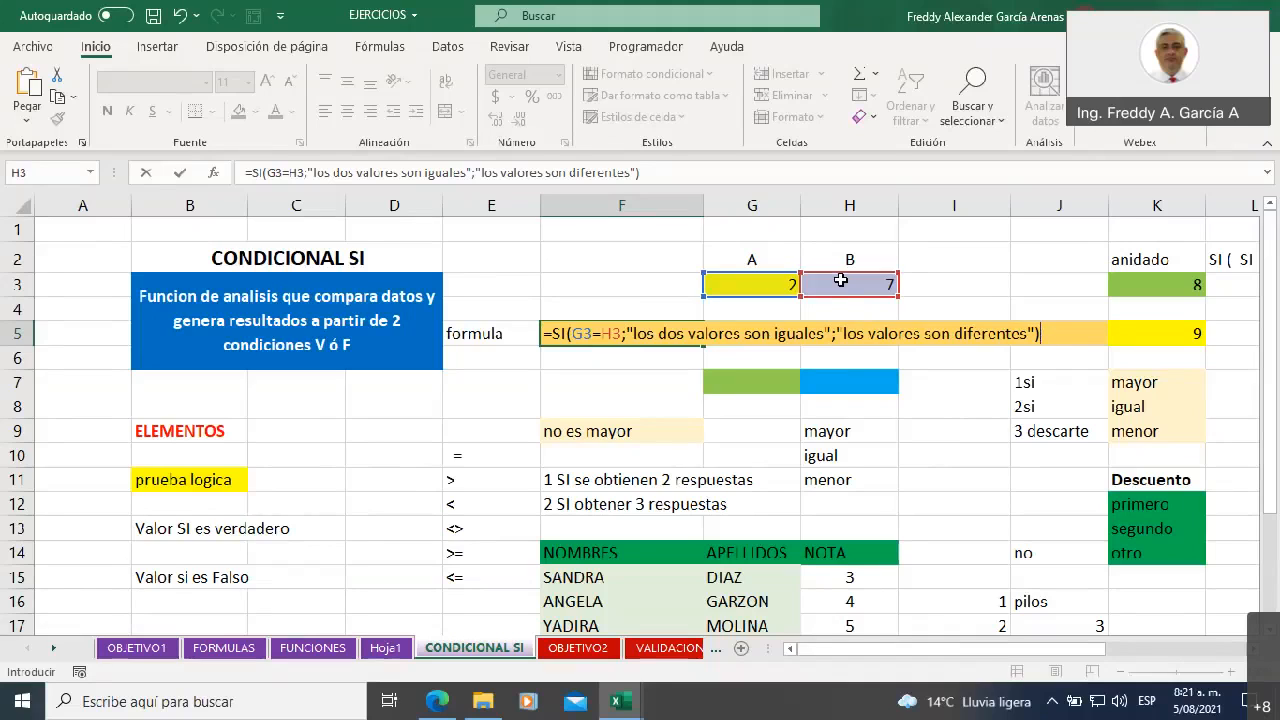
{"action": "key", "text": "Return"}
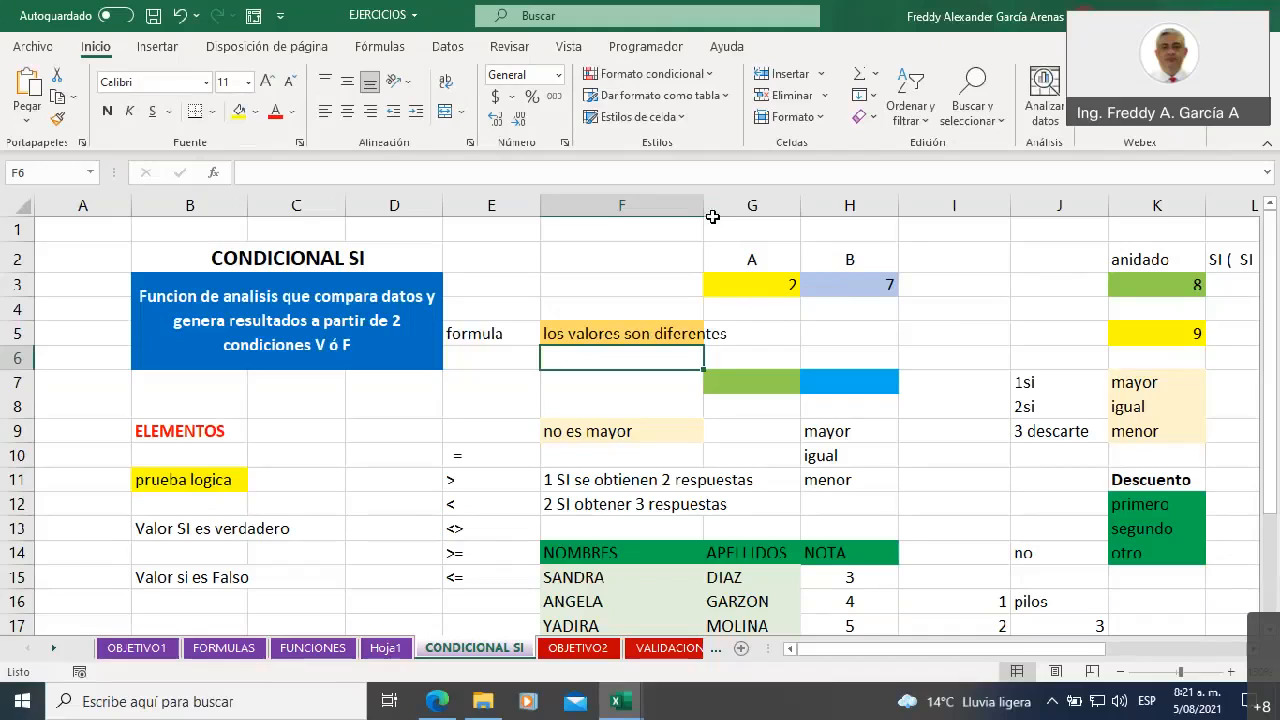
{"action": "left_click_drag", "start_coordinate": [704, 207], "coordinate": [727, 207]}
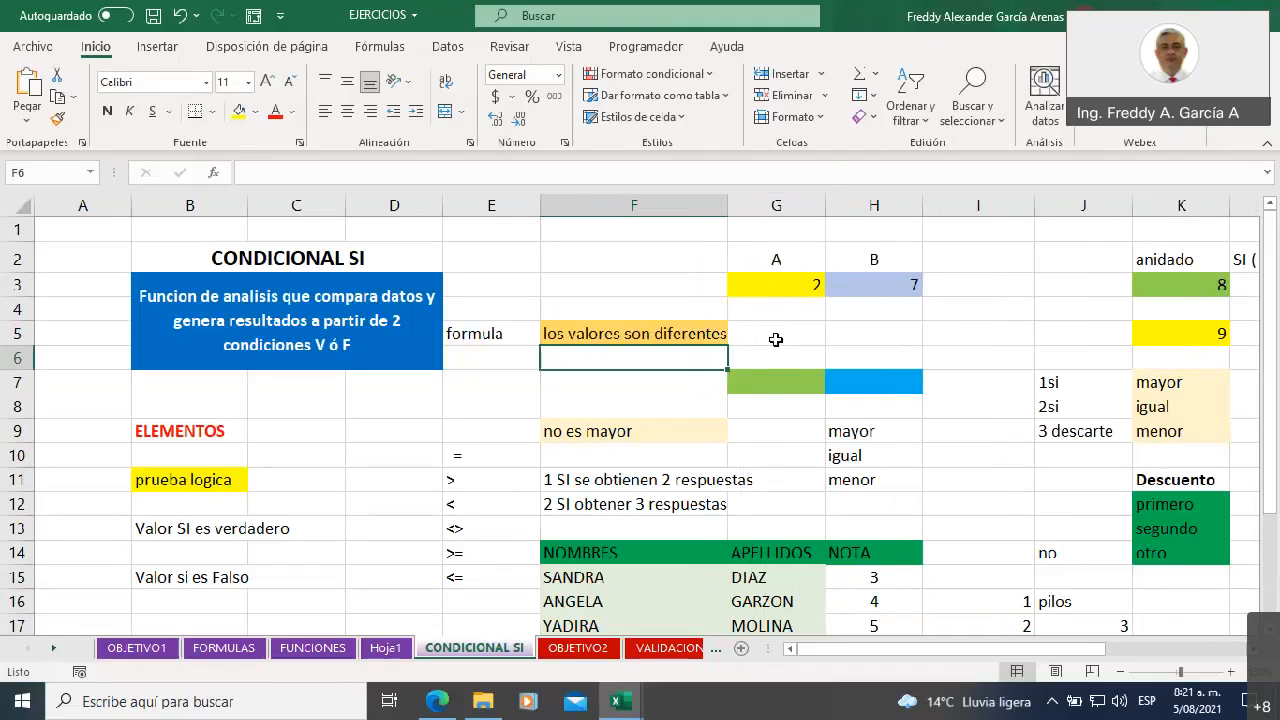
Test the formula with unequal values by entering 4 in H3 and 1 in G3
{"action": "left_click", "coordinate": [795, 286]}
{"action": "left_click", "coordinate": [872, 289]}
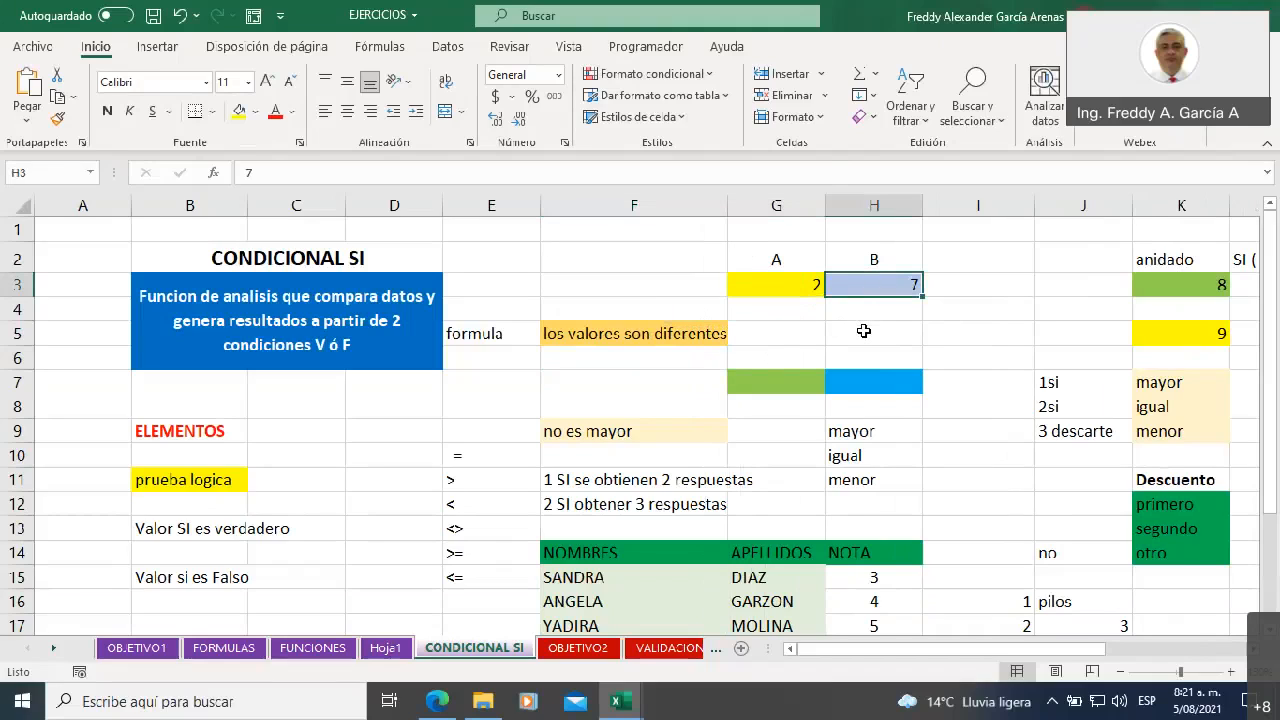
{"action": "type", "text": "4"}
{"action": "left_click", "coordinate": [864, 332]}
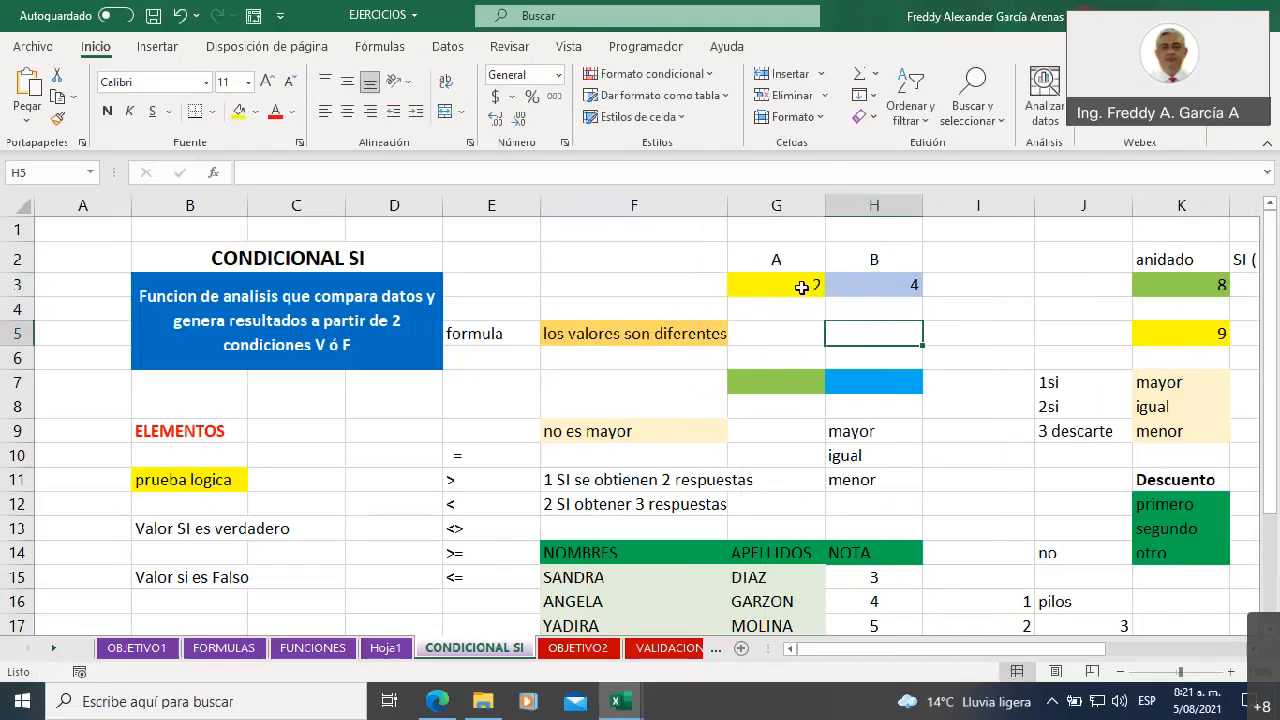
{"action": "left_click", "coordinate": [793, 284]}
{"action": "type", "text": "1"}
{"action": "left_click", "coordinate": [837, 322]}
Set G3 to 4 to test equal values, and select F5 to review its SI formula
{"action": "left_click", "coordinate": [795, 287]}
{"action": "type", "text": "4"}
{"action": "left_click", "coordinate": [870, 332]}
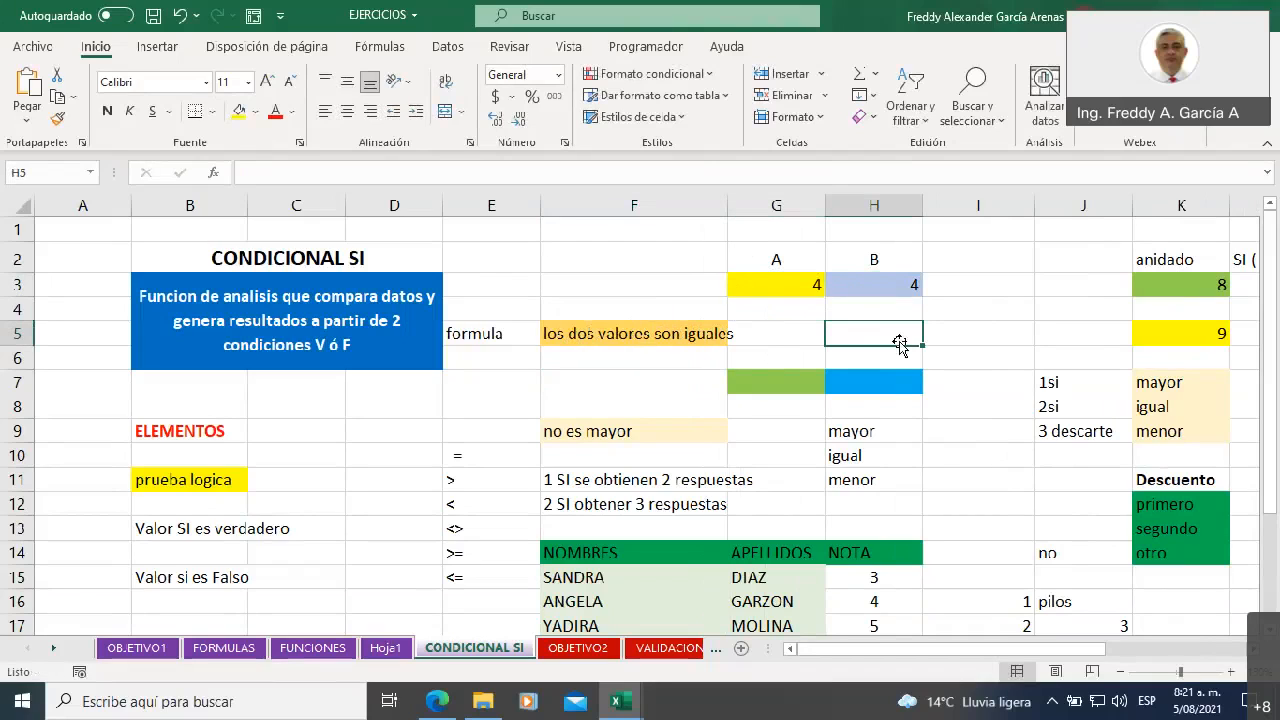
{"action": "left_click", "coordinate": [610, 340]}
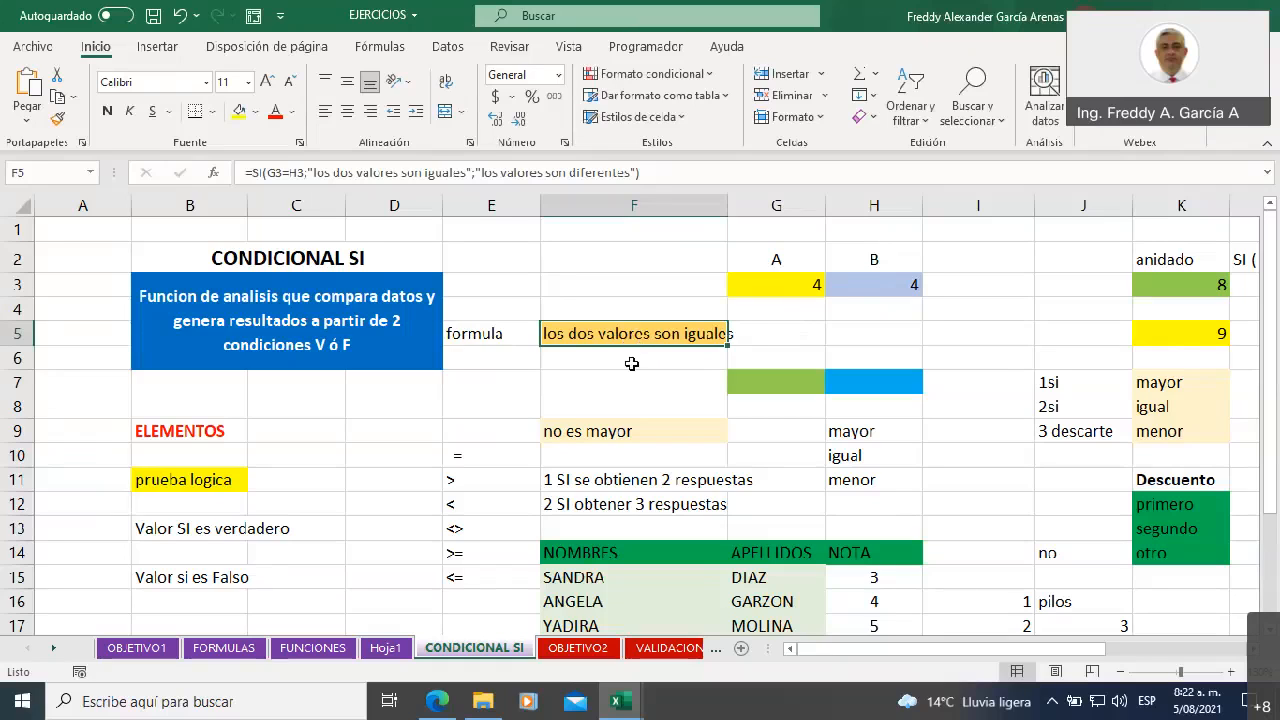
Test the F5 formula with equal text by entering "texto" in both G3 and H3
{"action": "left_click", "coordinate": [786, 288]}
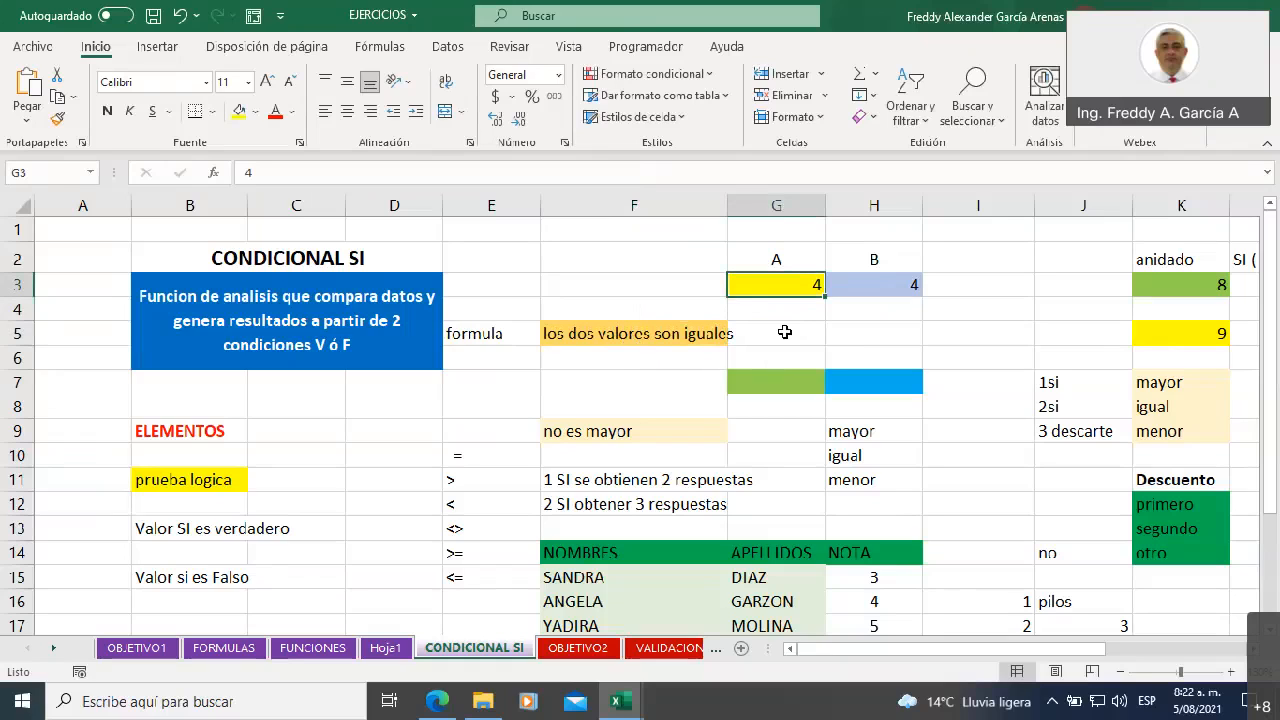
{"action": "type", "text": "texto"}
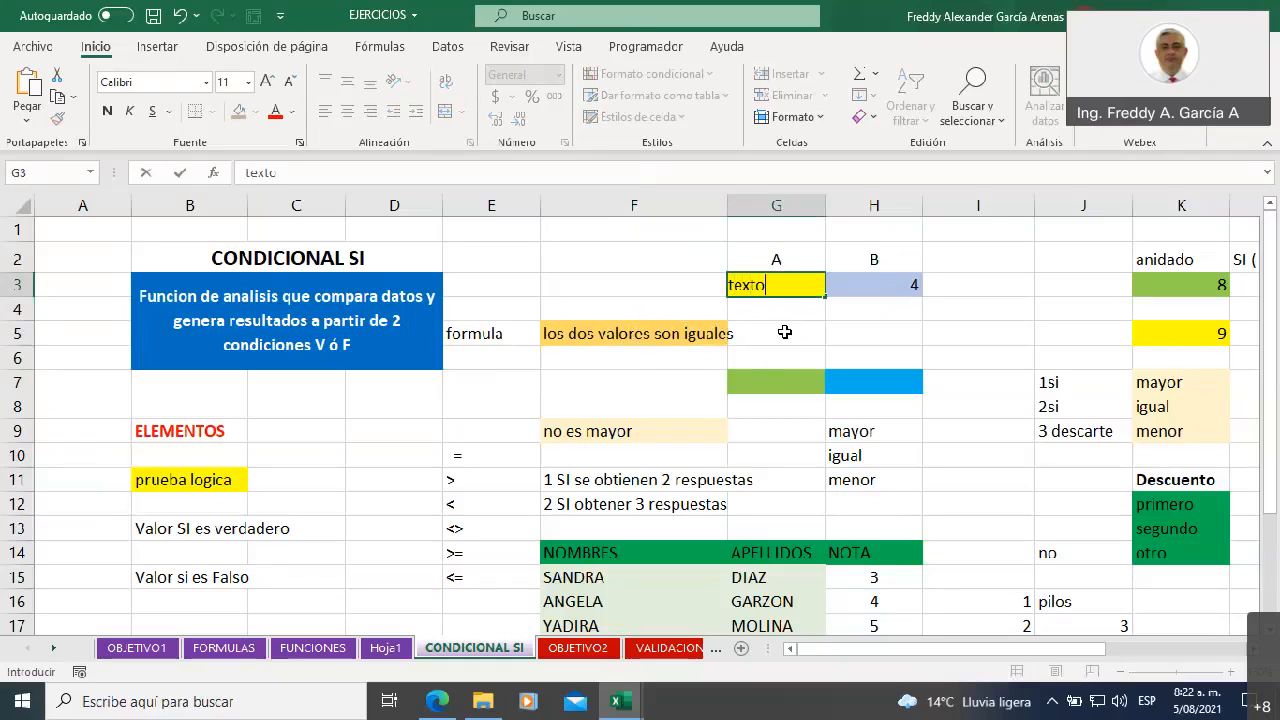
{"action": "key", "text": "Tab"}
{"action": "type", "text": "texto"}
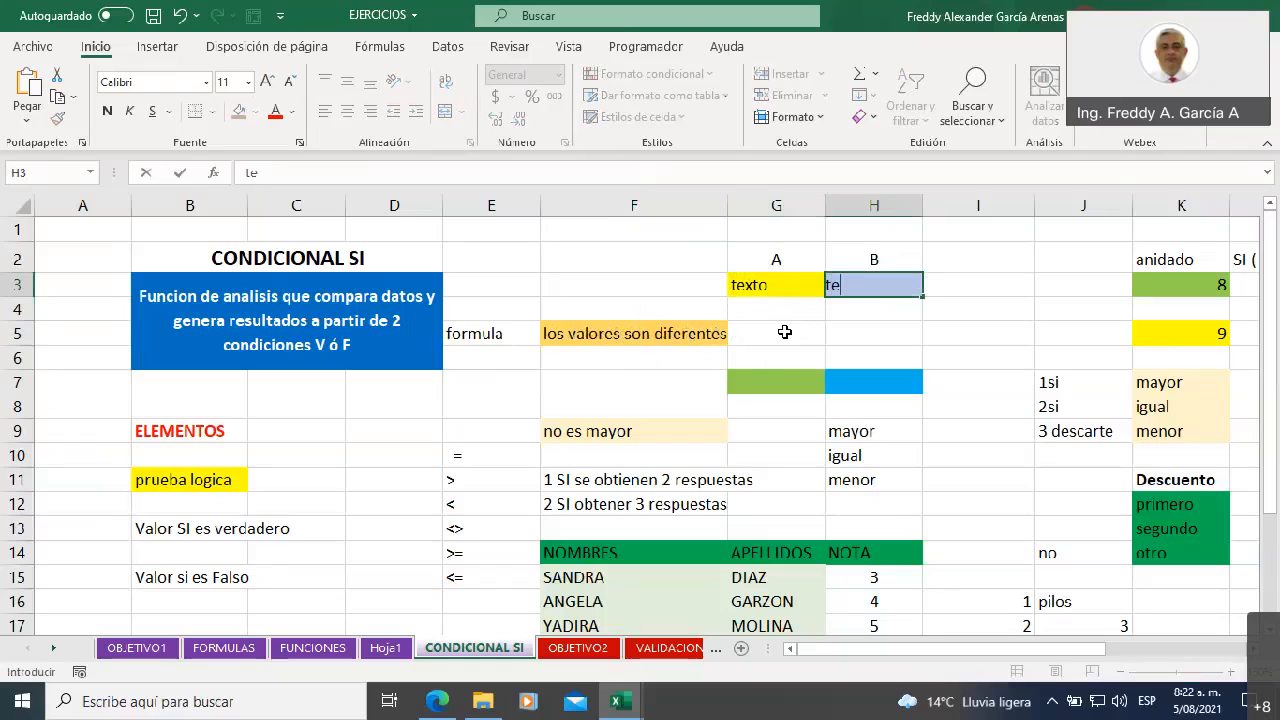
{"action": "key", "text": "Tab"}
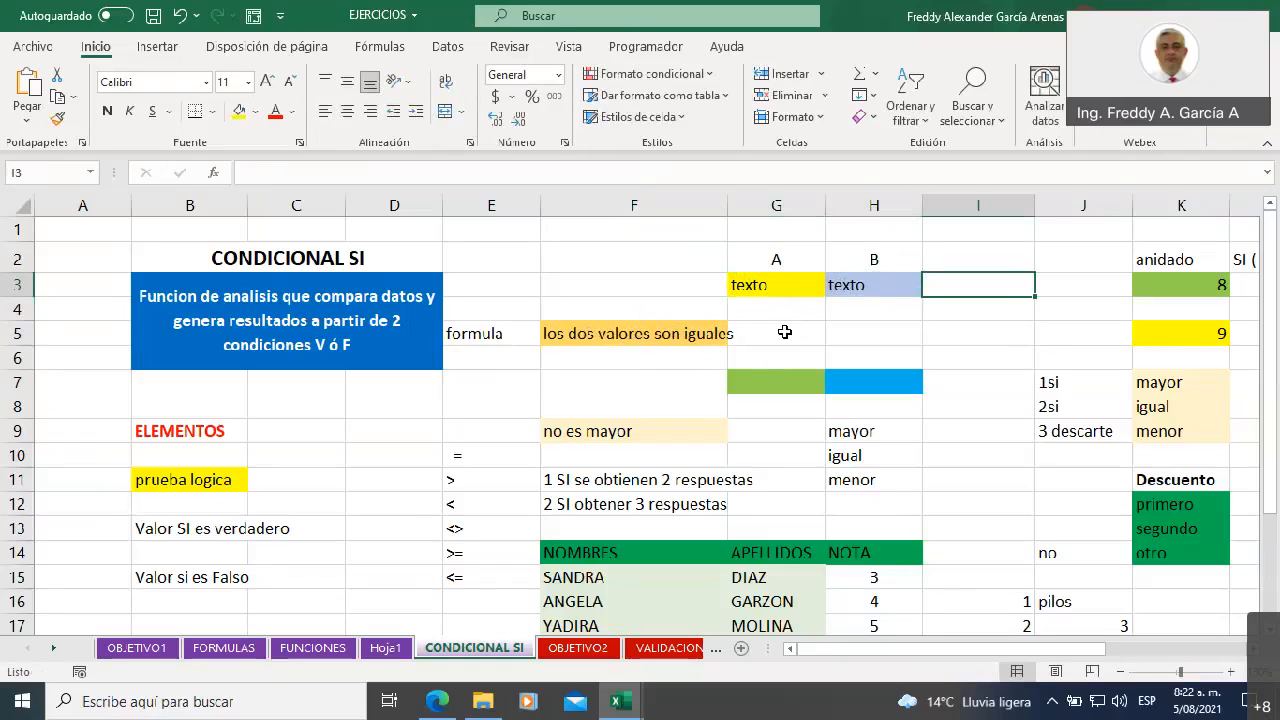
Test the formula with unequal text by entering "differente" in H3, and select F5 to review it
{"action": "left_click", "coordinate": [866, 284]}
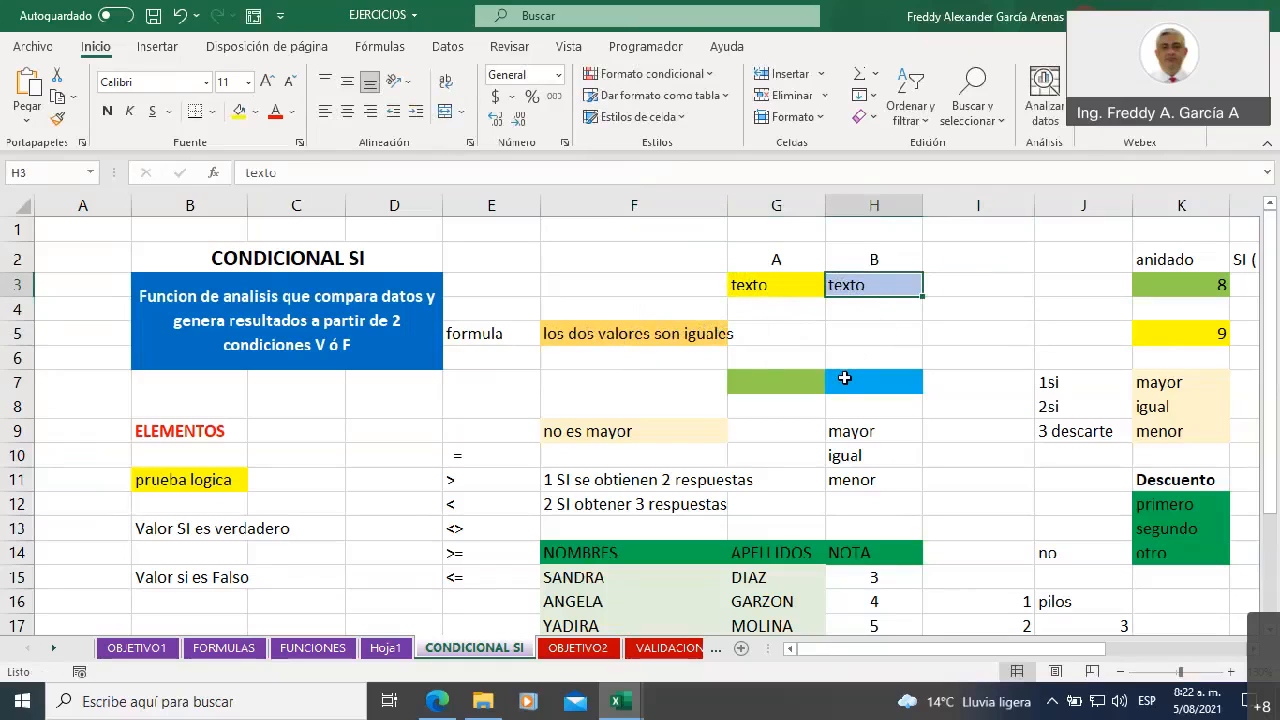
{"action": "type", "text": "differente"}
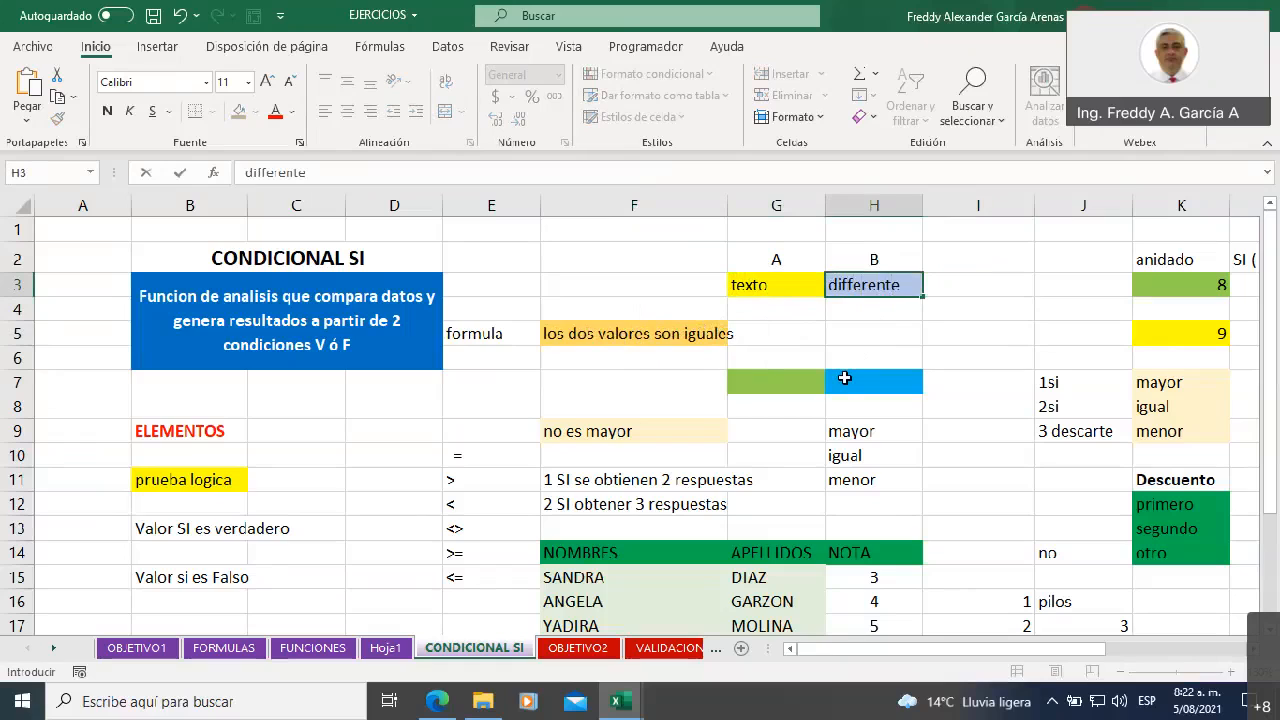
{"action": "key", "text": "Tab"}
{"action": "left_click", "coordinate": [642, 338]}
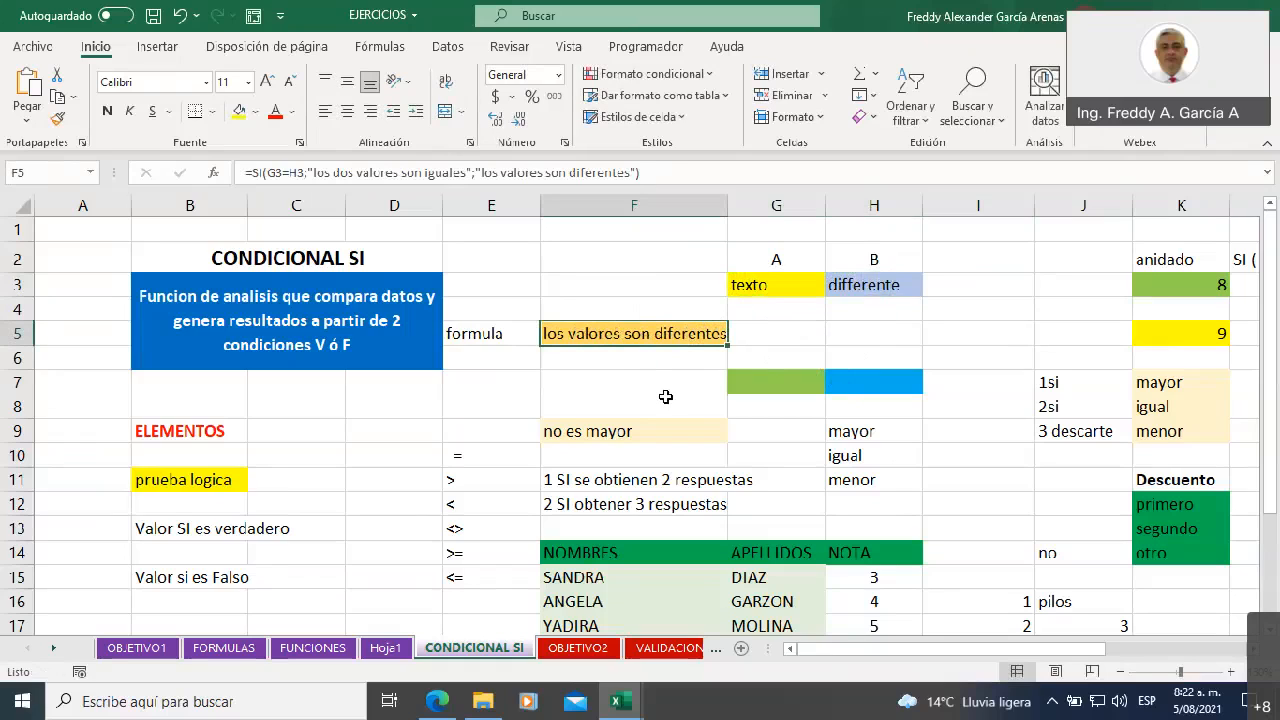
Clear the test texts from cells H3 and G3
{"action": "left_click", "coordinate": [862, 285]}
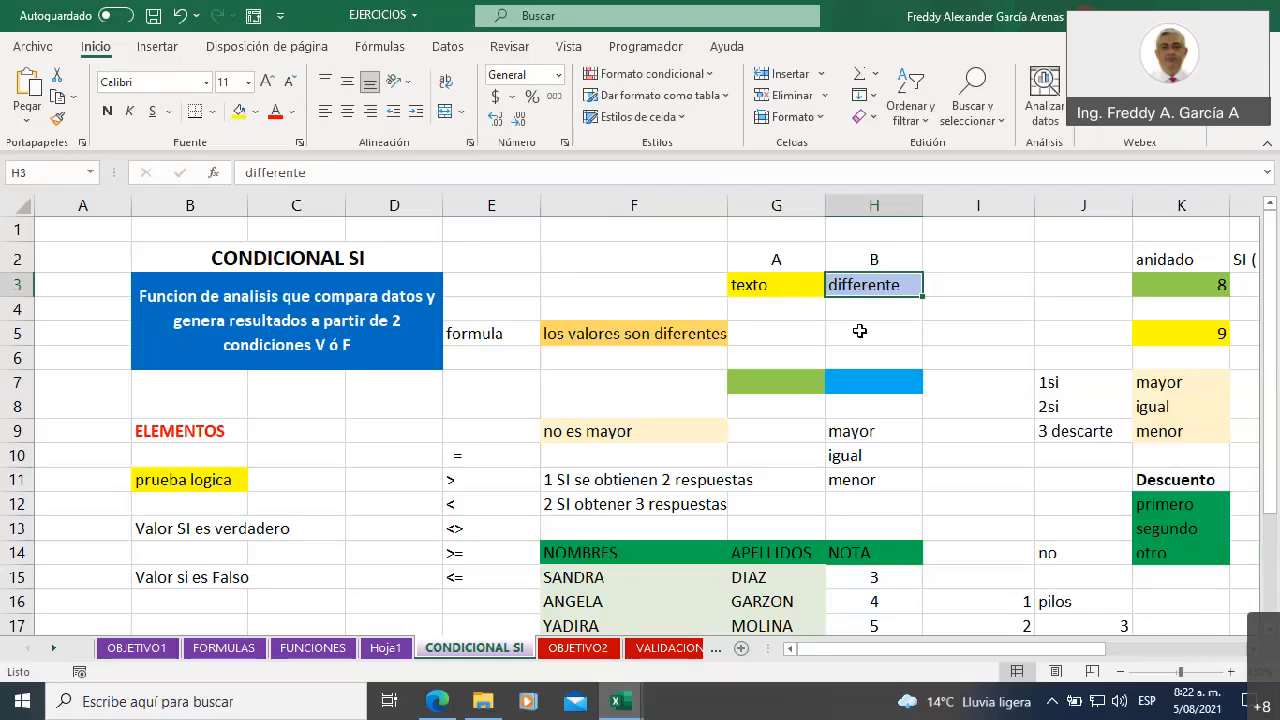
{"action": "key", "text": "Delete"}
{"action": "left_click", "coordinate": [815, 288]}
{"action": "key", "text": "Delete"}
{"action": "left_click", "coordinate": [818, 333]}
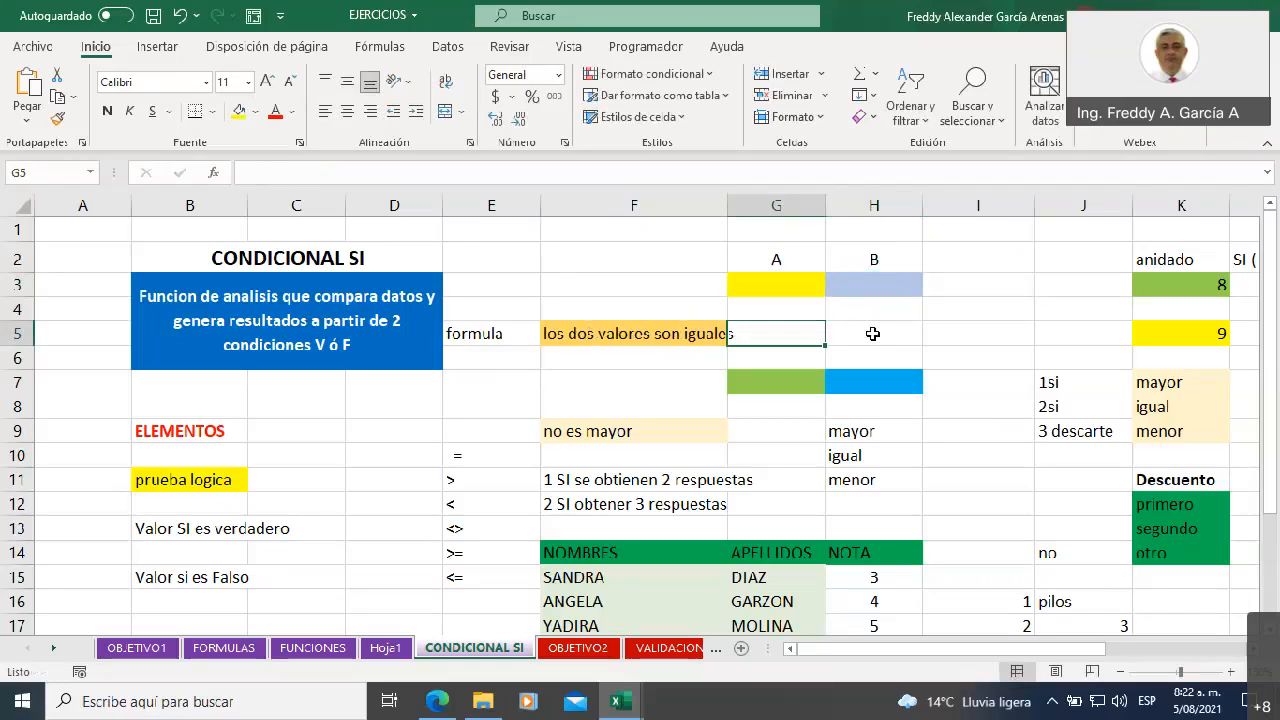
Change the F5 formula's logical test to G3>H3 and its value if true to "el numero es mayor"
{"action": "left_click", "coordinate": [619, 336]}
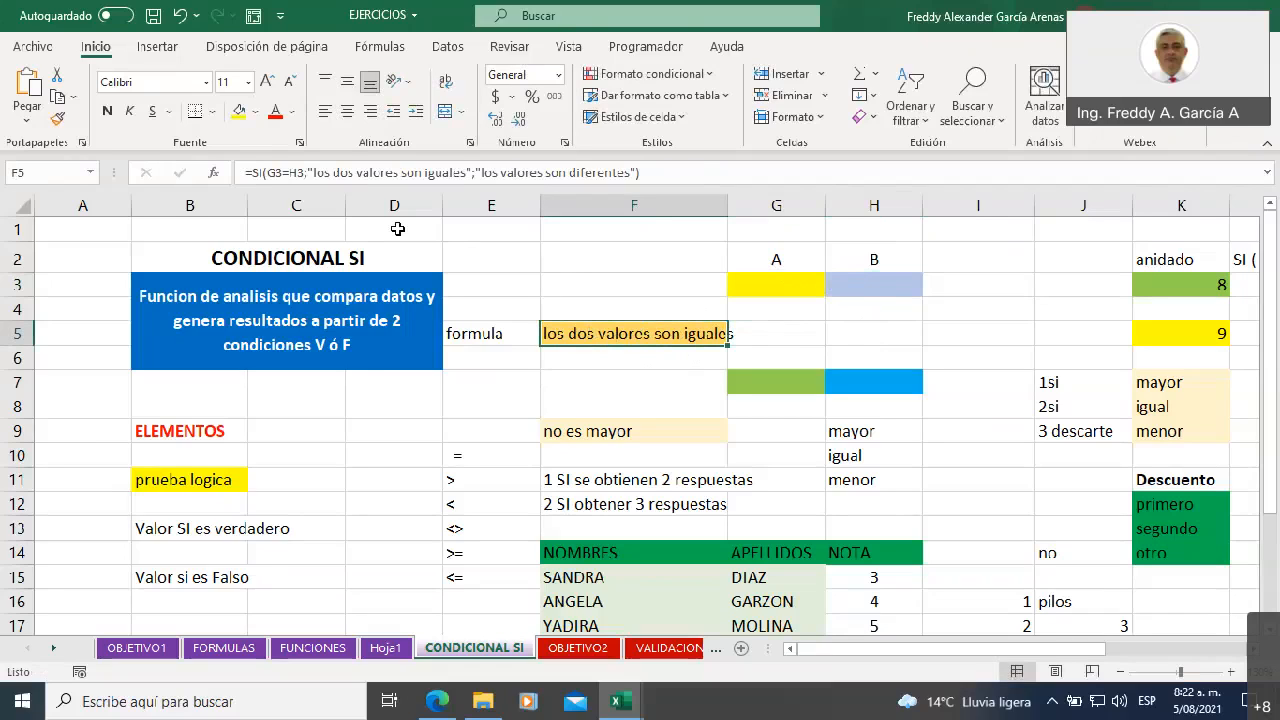
{"action": "left_click", "coordinate": [285, 172]}
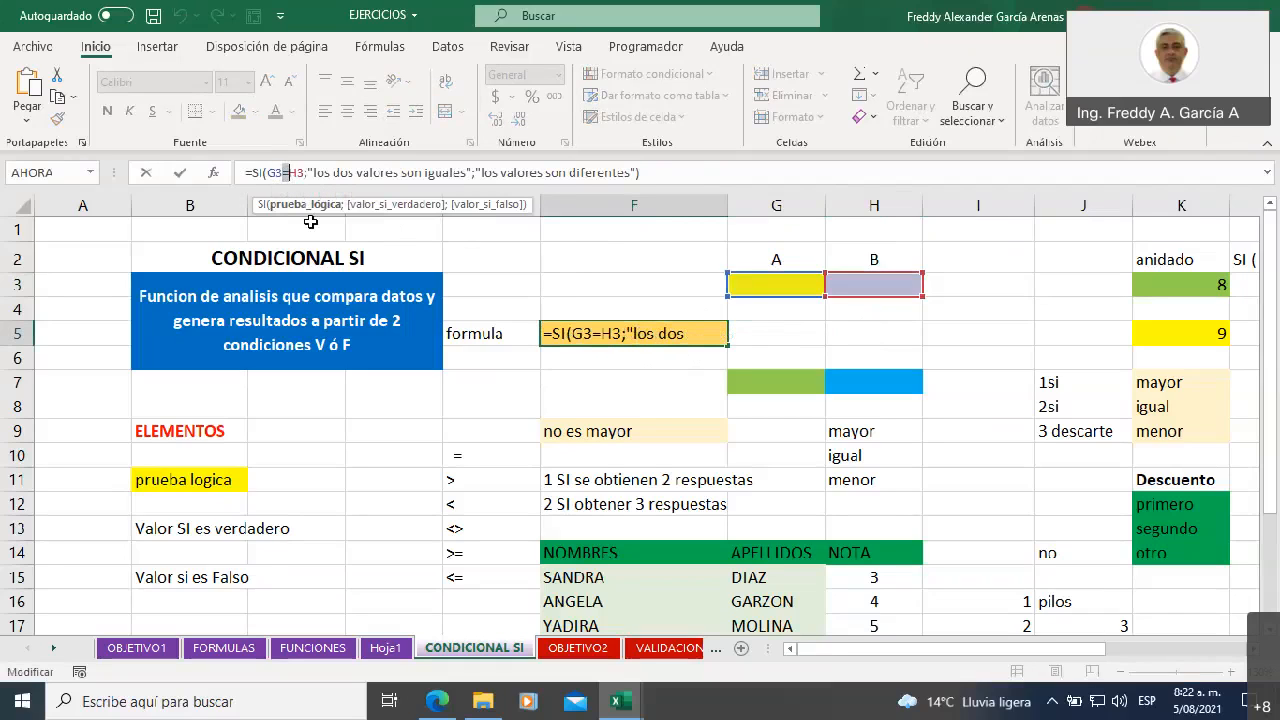
{"action": "type", "text": ">"}
{"action": "left_click_drag", "start_coordinate": [314, 172], "coordinate": [468, 172]}
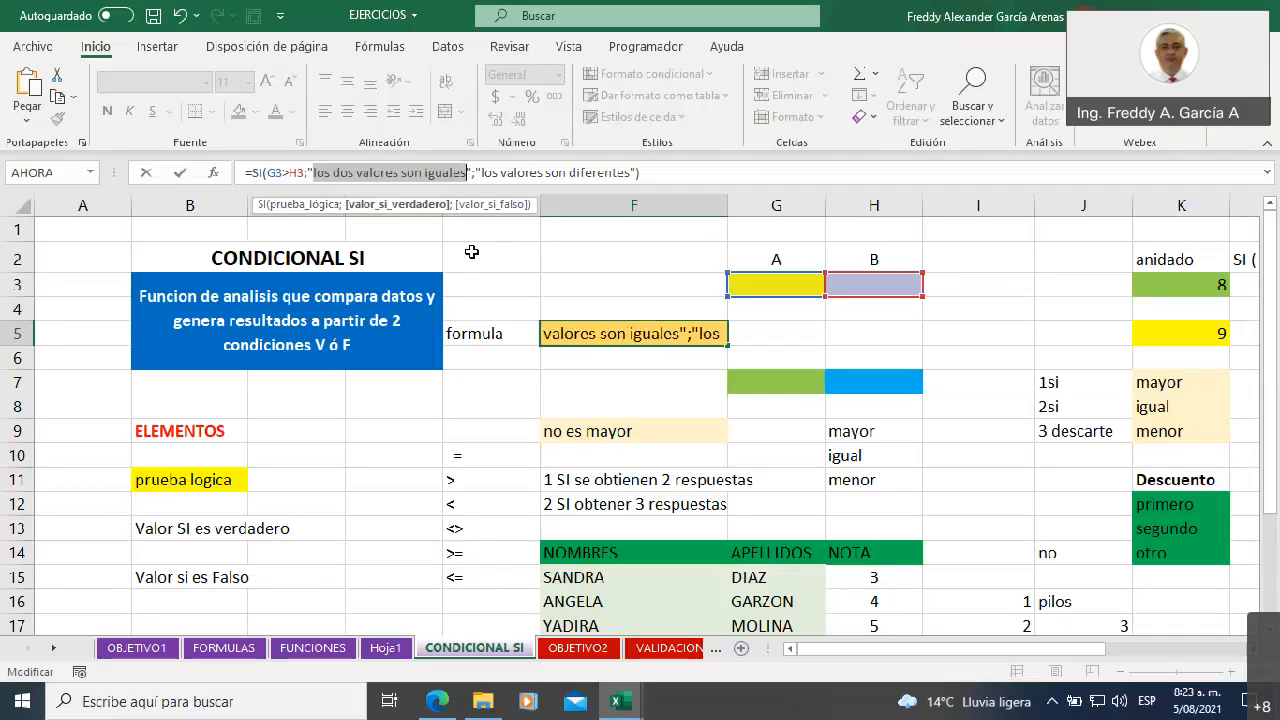
{"action": "type", "text": "el numero es mayor"}
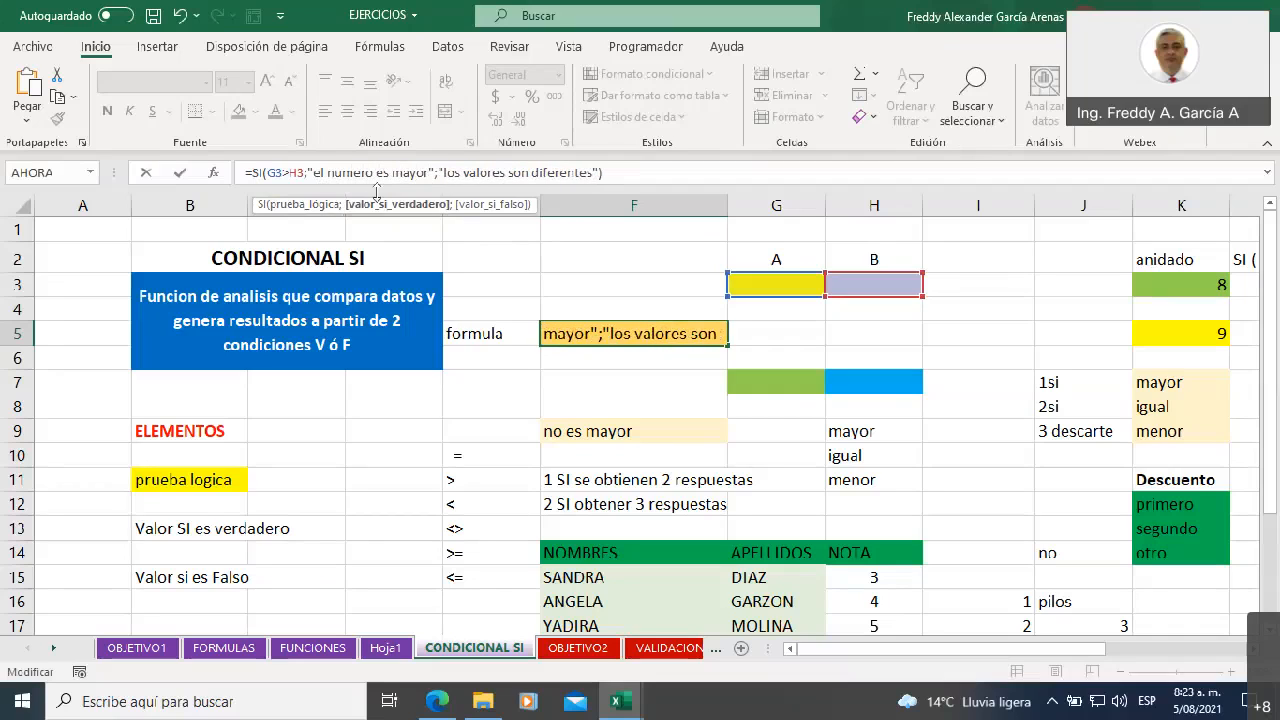
Replace the F5 formula's value if false with "el numero es menor" and commit the formula
{"action": "left_click_drag", "start_coordinate": [443, 172], "coordinate": [596, 172]}
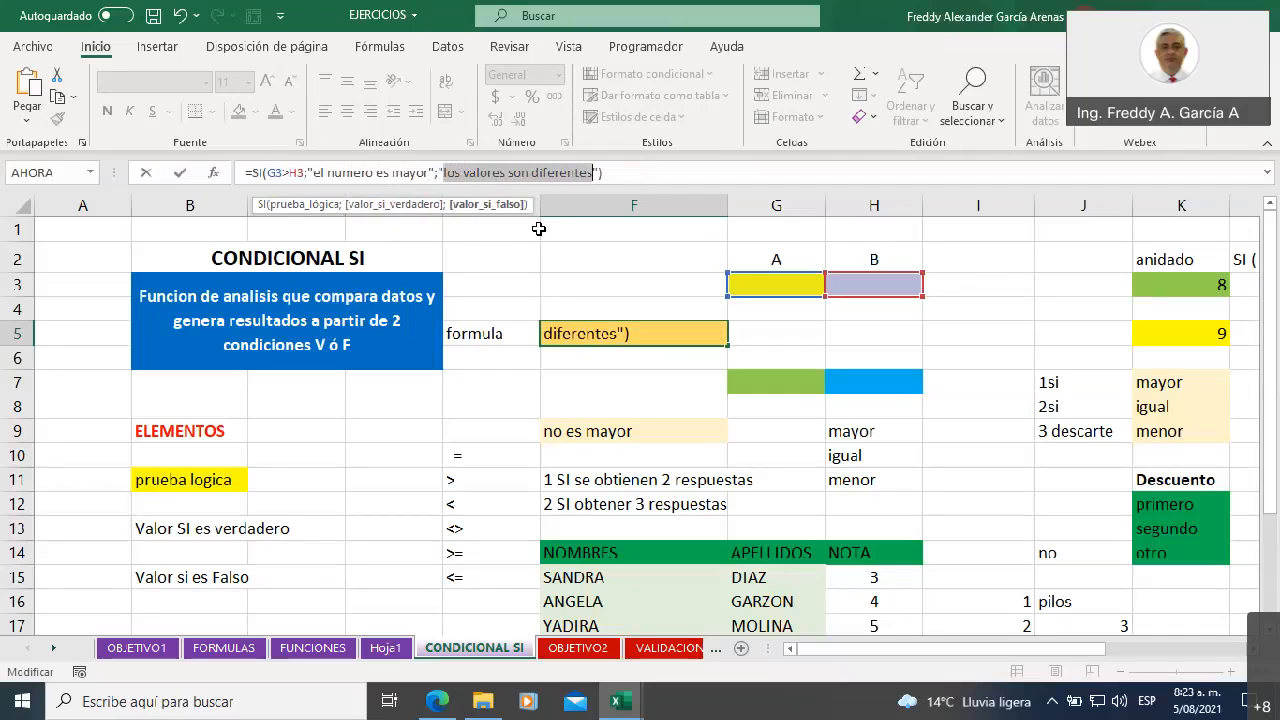
{"action": "type", "text": "el numero es"}
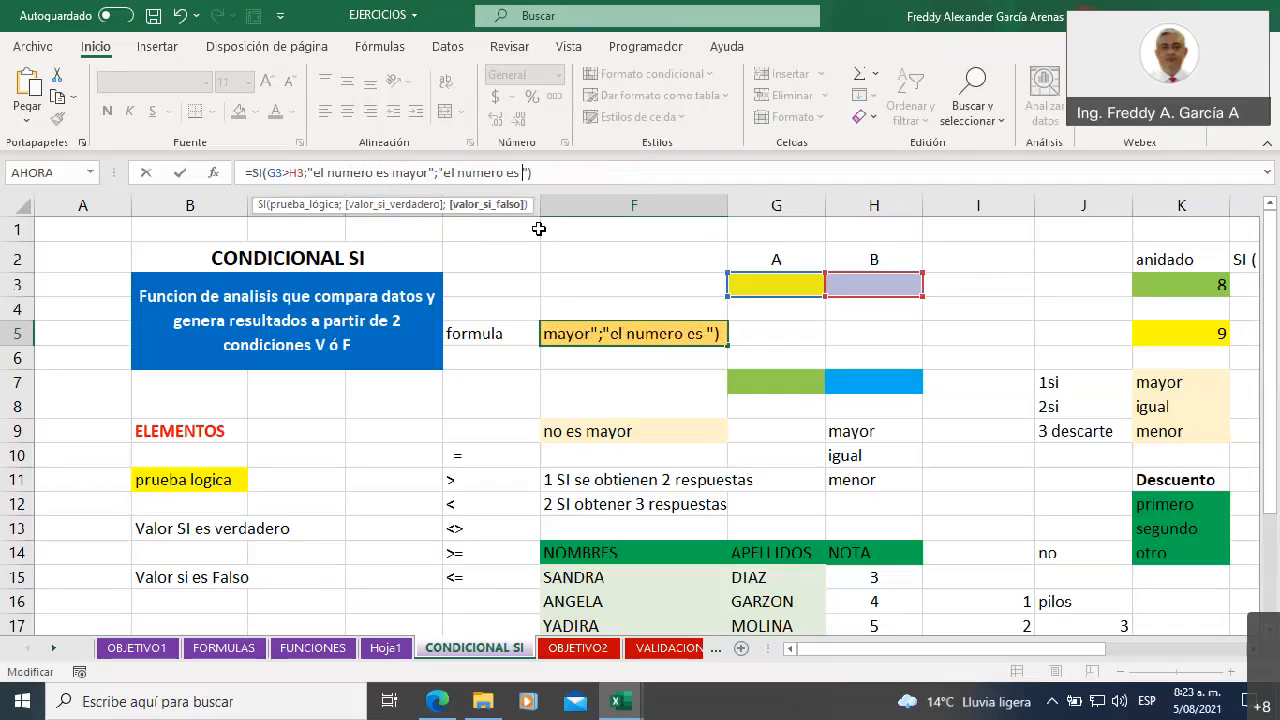
{"action": "type", "text": " menor"}
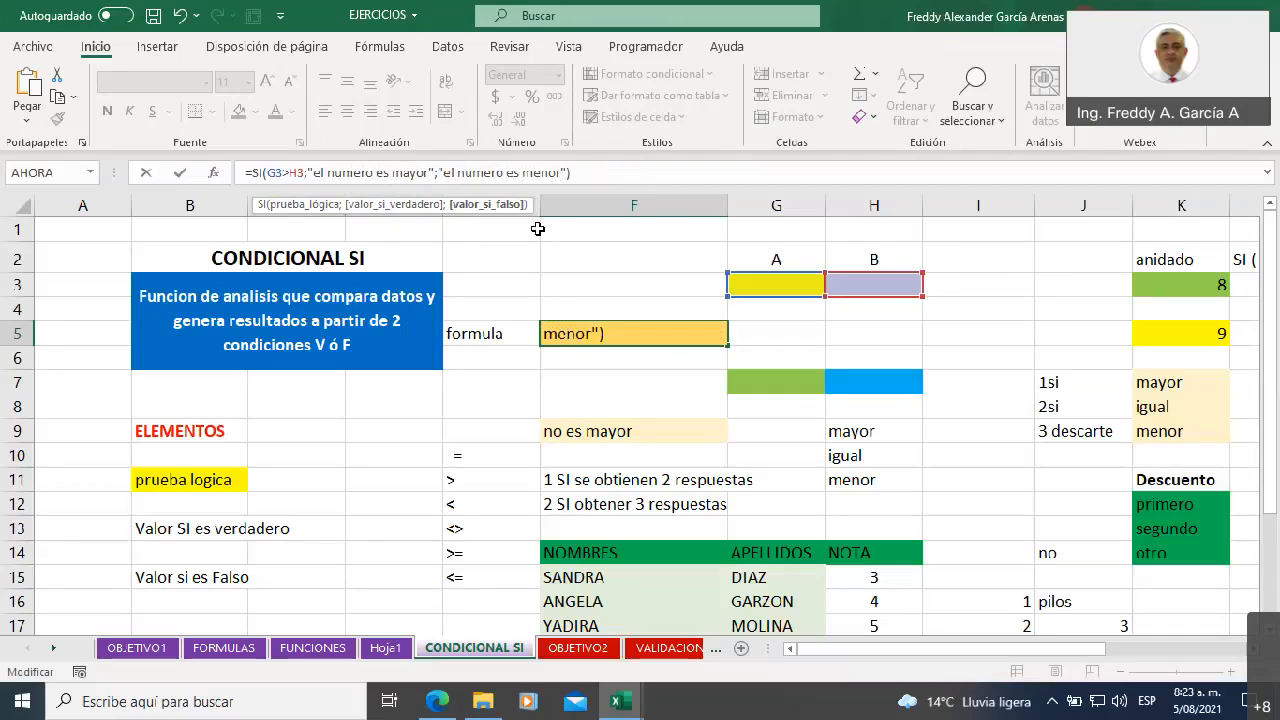
{"action": "left_click", "coordinate": [591, 173]}
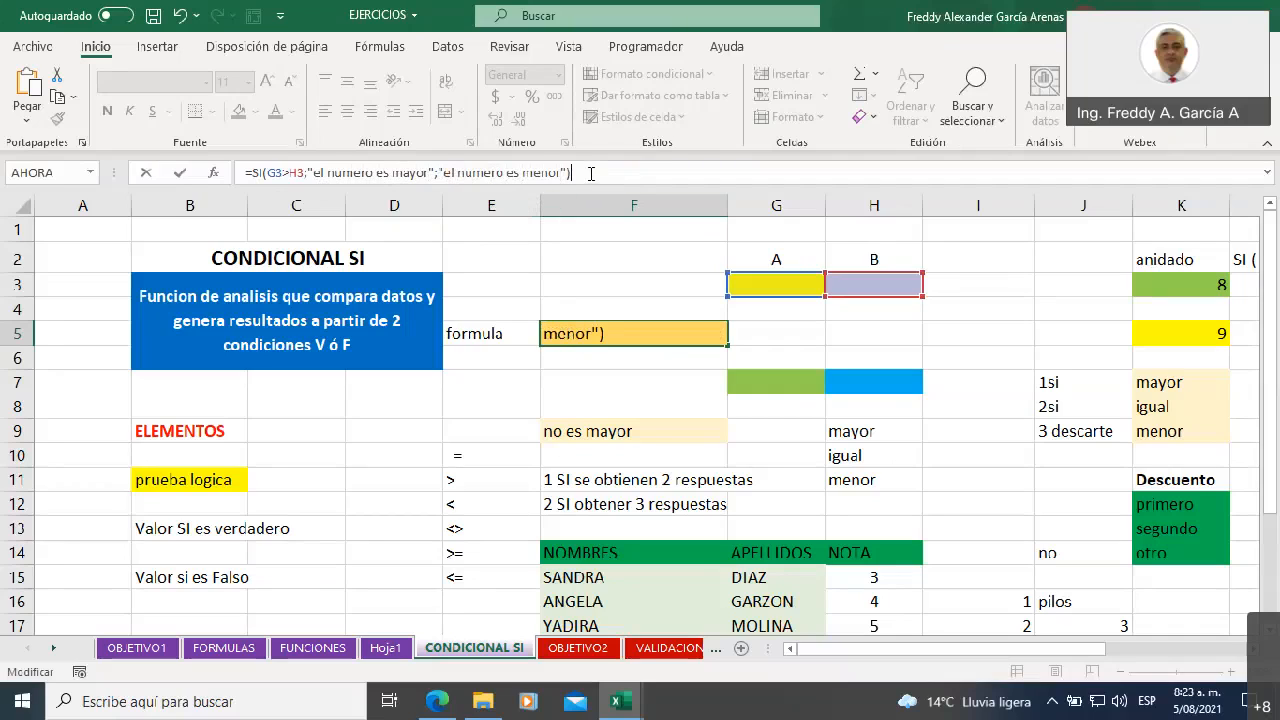
{"action": "key", "text": "Return"}
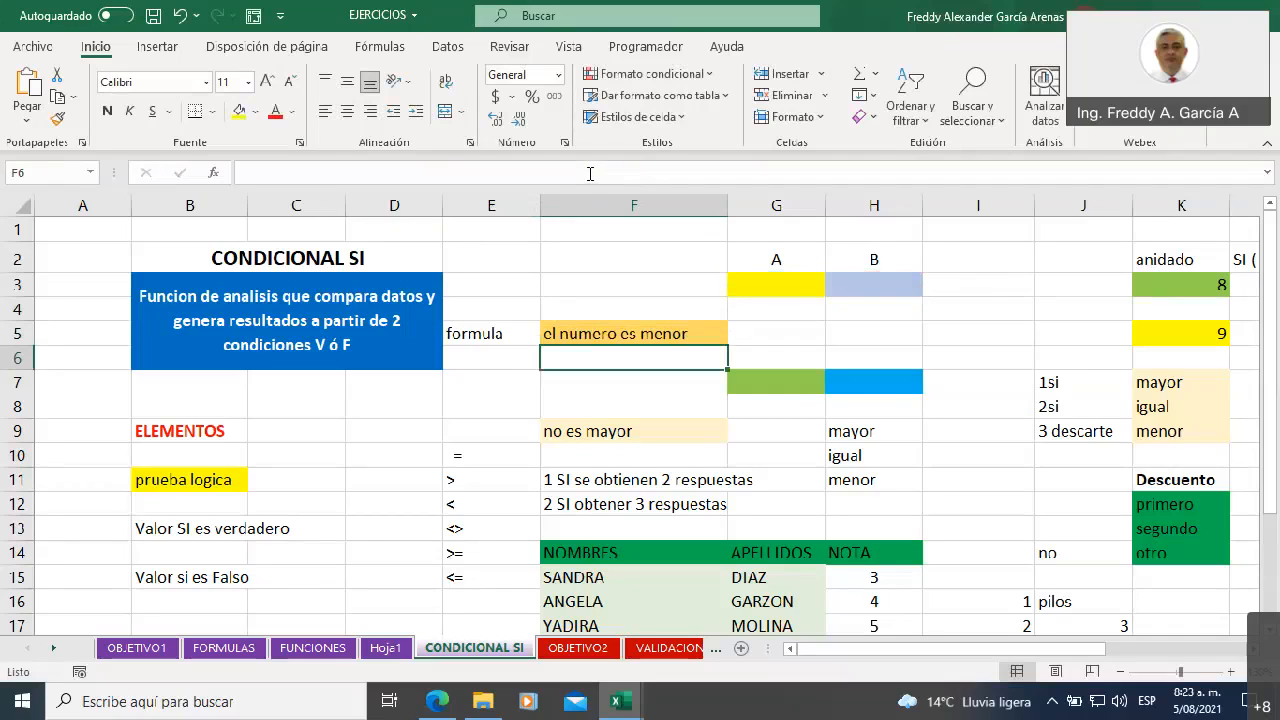
Test the formula with a smaller first value by entering 1 in G3 and 7 in H3
{"action": "left_click", "coordinate": [806, 276]}
{"action": "type", "text": "1"}
{"action": "left_click", "coordinate": [861, 285]}
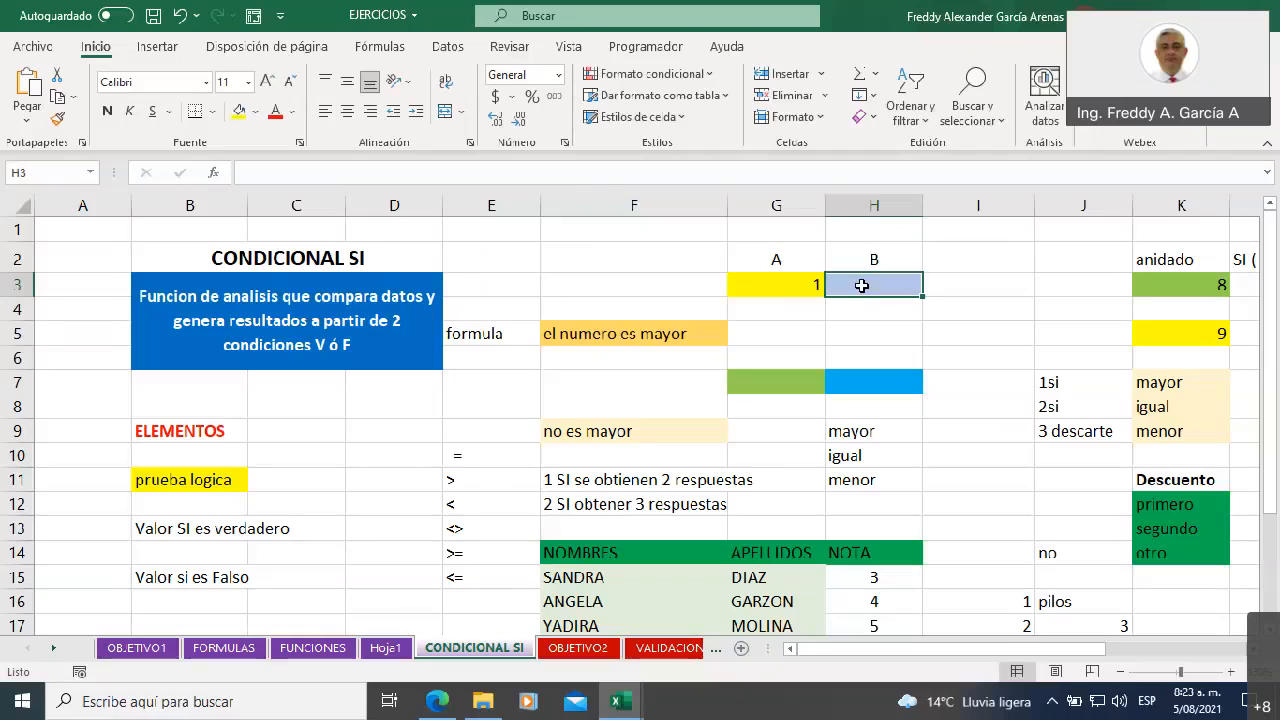
{"action": "type", "text": "7"}
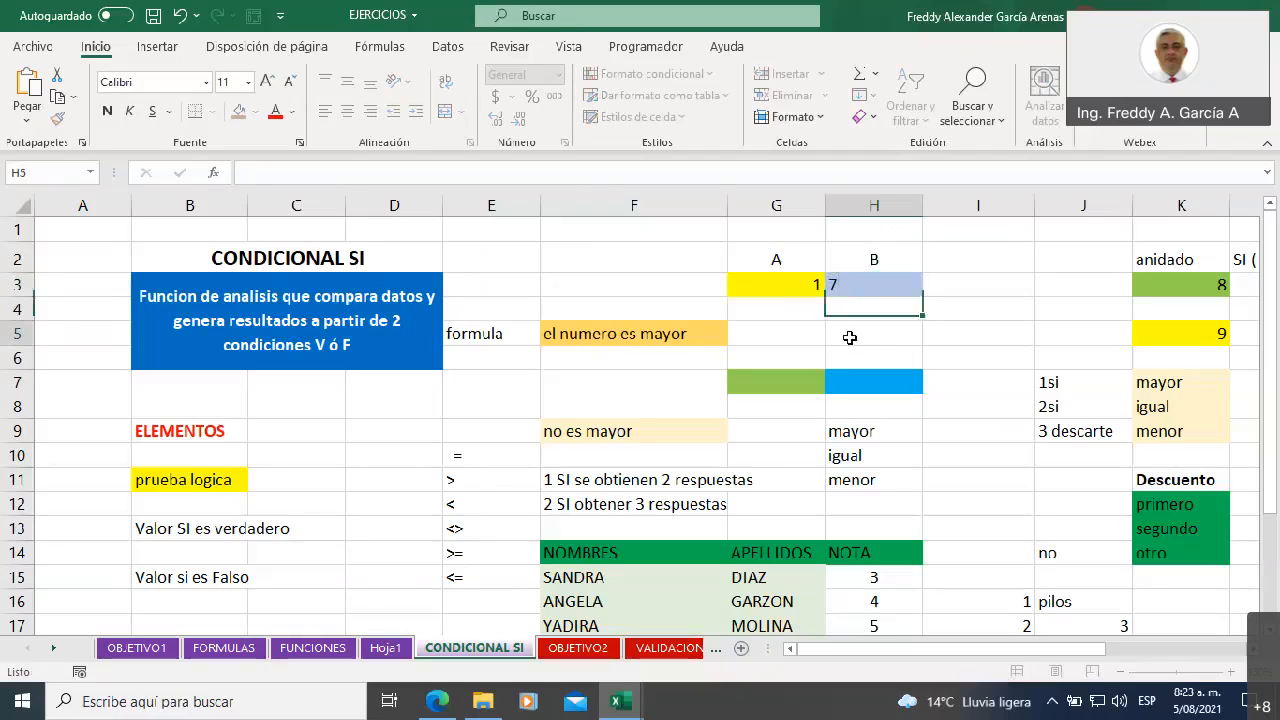
{"action": "left_click", "coordinate": [850, 334]}
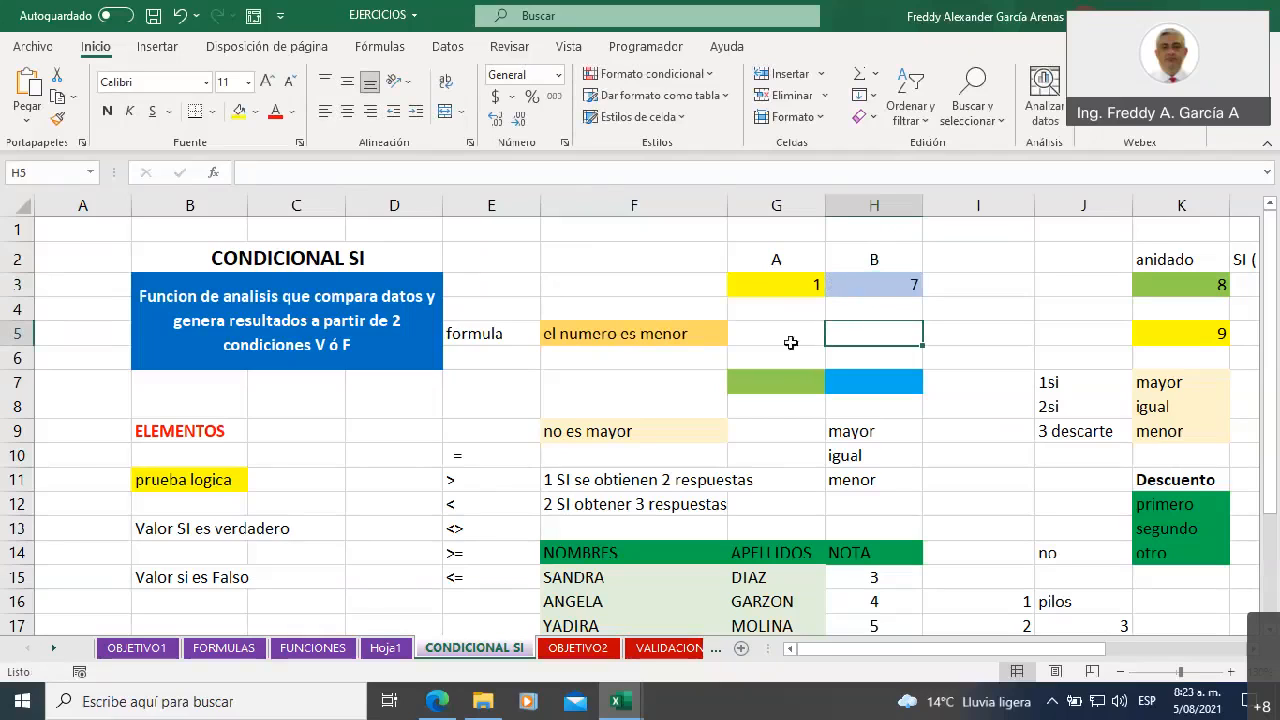
Test the formula with a larger first value by setting G3 to 8
{"action": "left_click", "coordinate": [766, 284]}
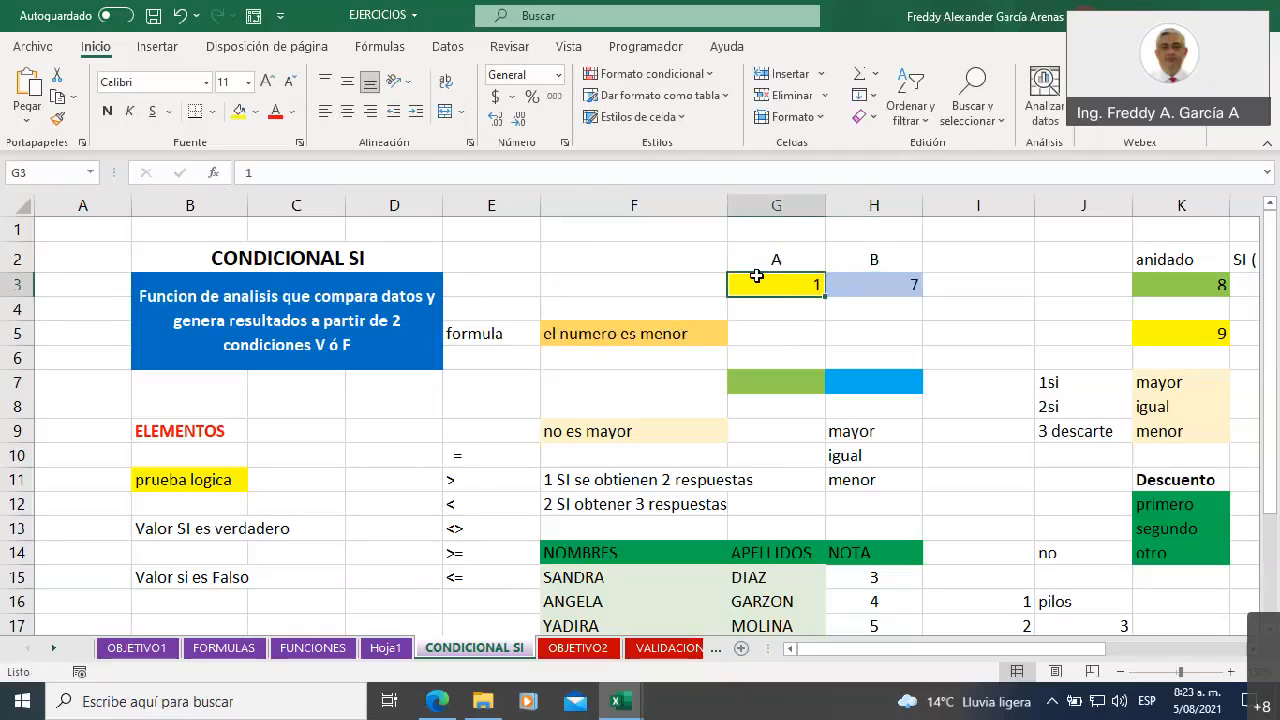
{"action": "type", "text": "8"}
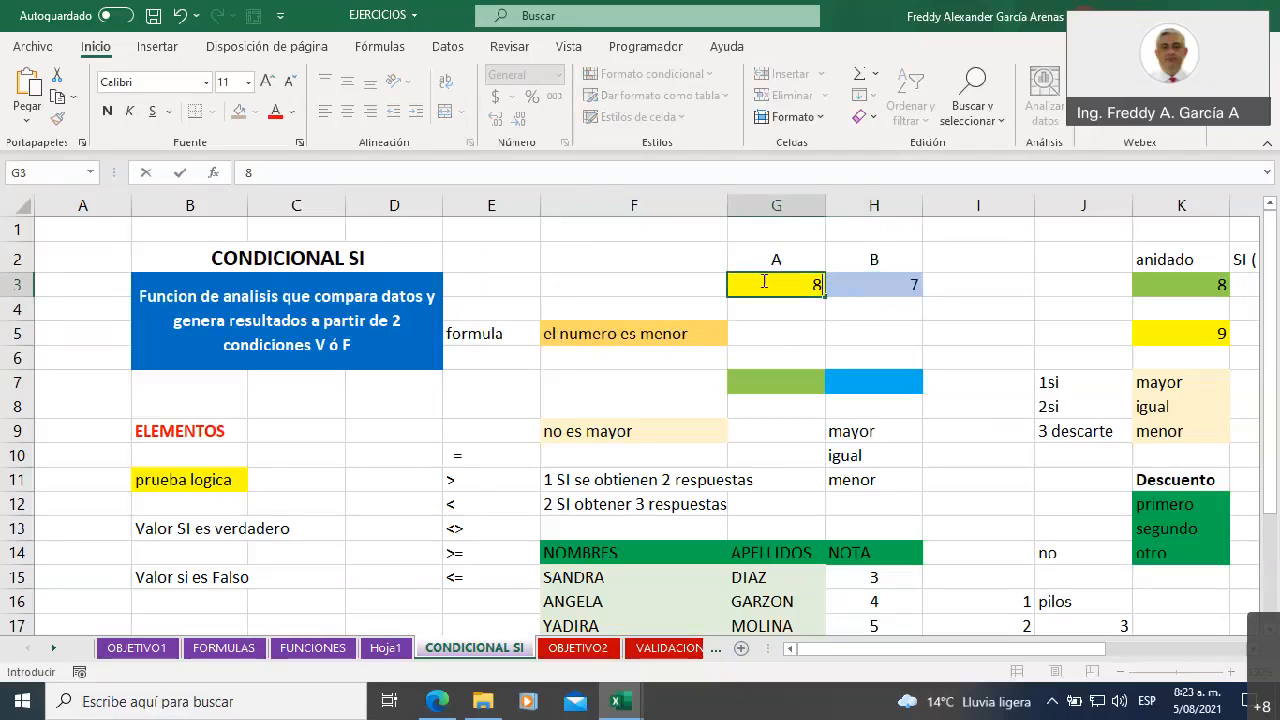
{"action": "left_click", "coordinate": [808, 330]}
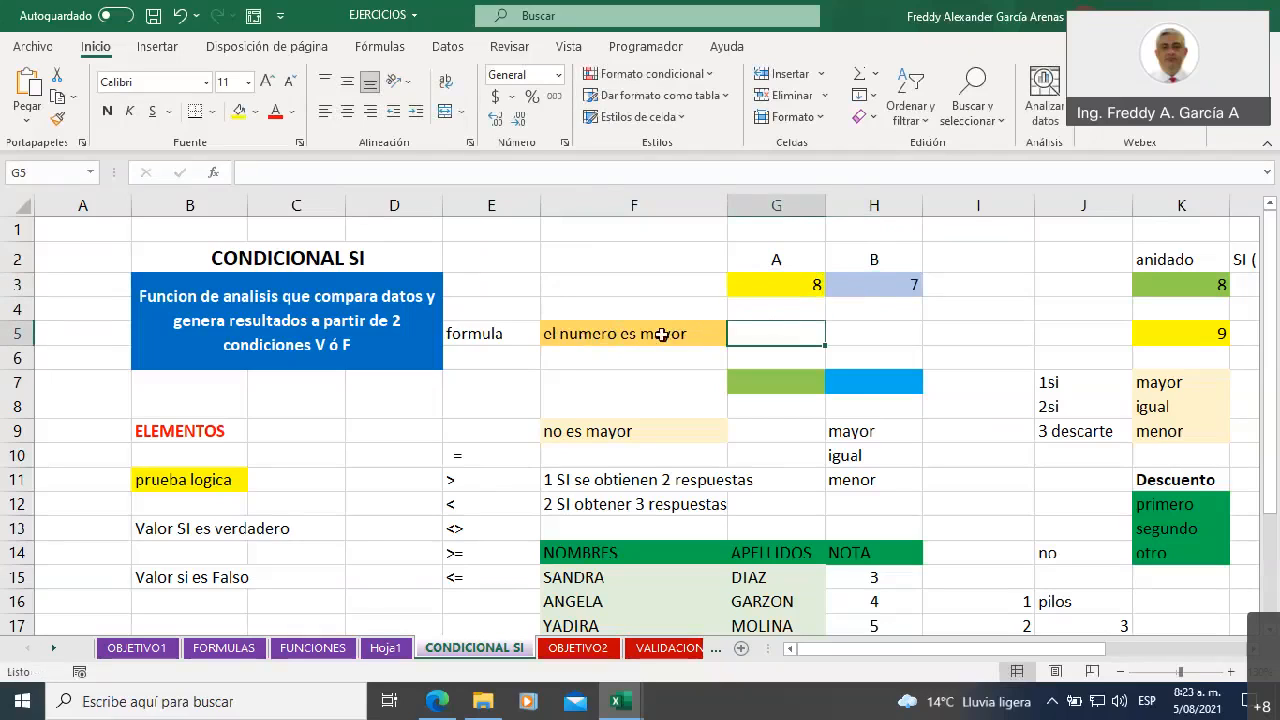
Compare the values in G3 and H3 against the result of the F5 formula
{"action": "left_click", "coordinate": [781, 289]}
{"action": "left_click", "coordinate": [861, 283]}
{"action": "left_click", "coordinate": [740, 286]}
{"action": "left_click", "coordinate": [855, 286]}
{"action": "left_click", "coordinate": [737, 288]}
{"action": "left_click", "coordinate": [862, 287]}
{"action": "left_click", "coordinate": [770, 283]}
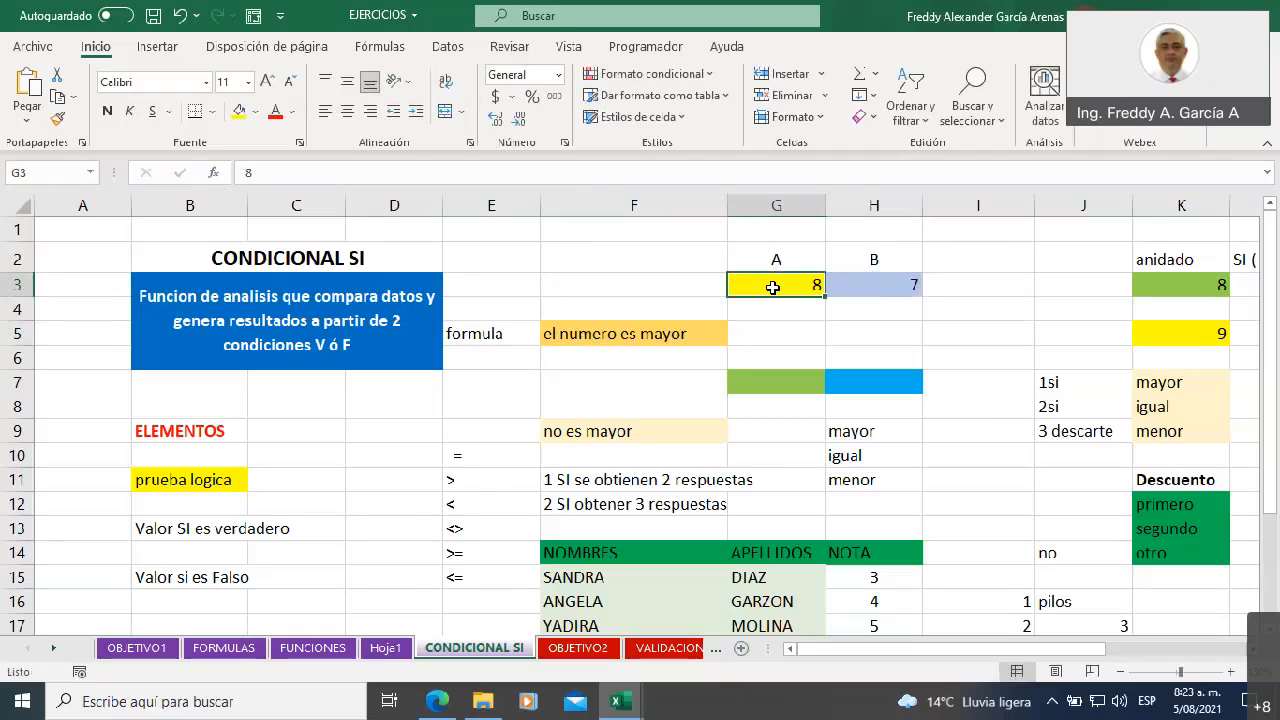
{"action": "left_click", "coordinate": [880, 280]}
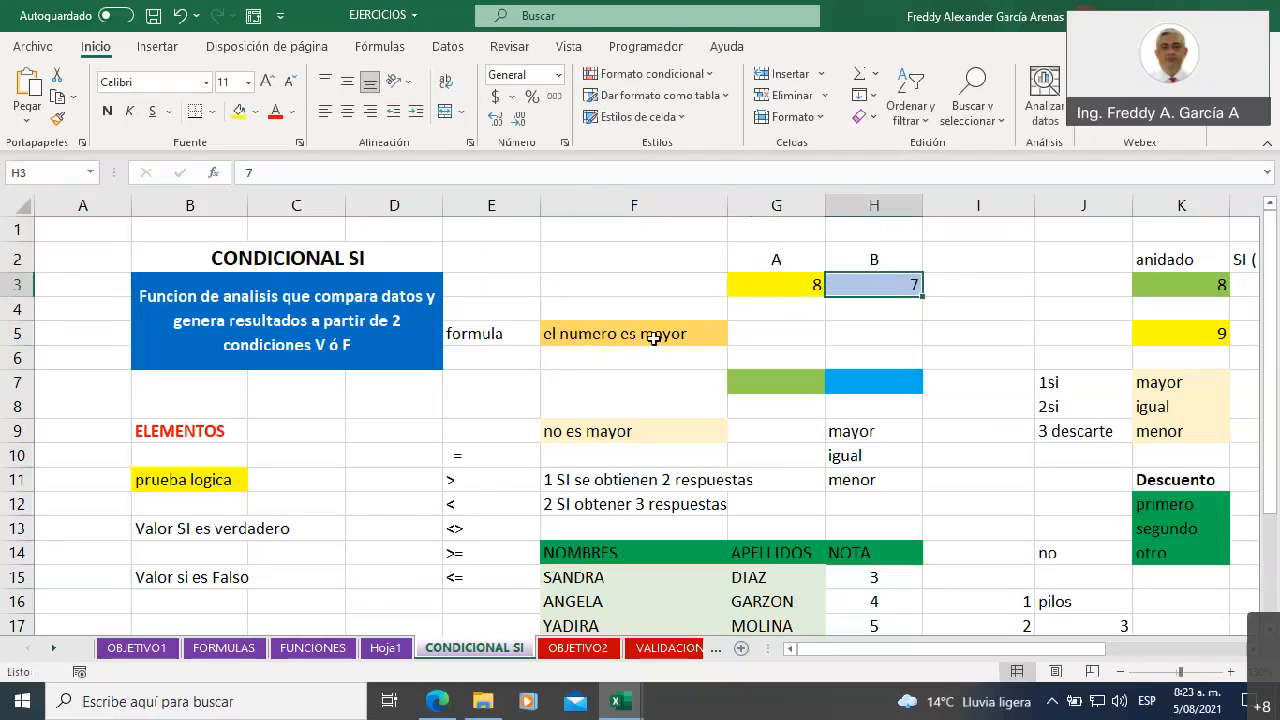
Test the greater-than formula with equal values by setting G3 to 7
{"action": "left_click", "coordinate": [785, 288]}
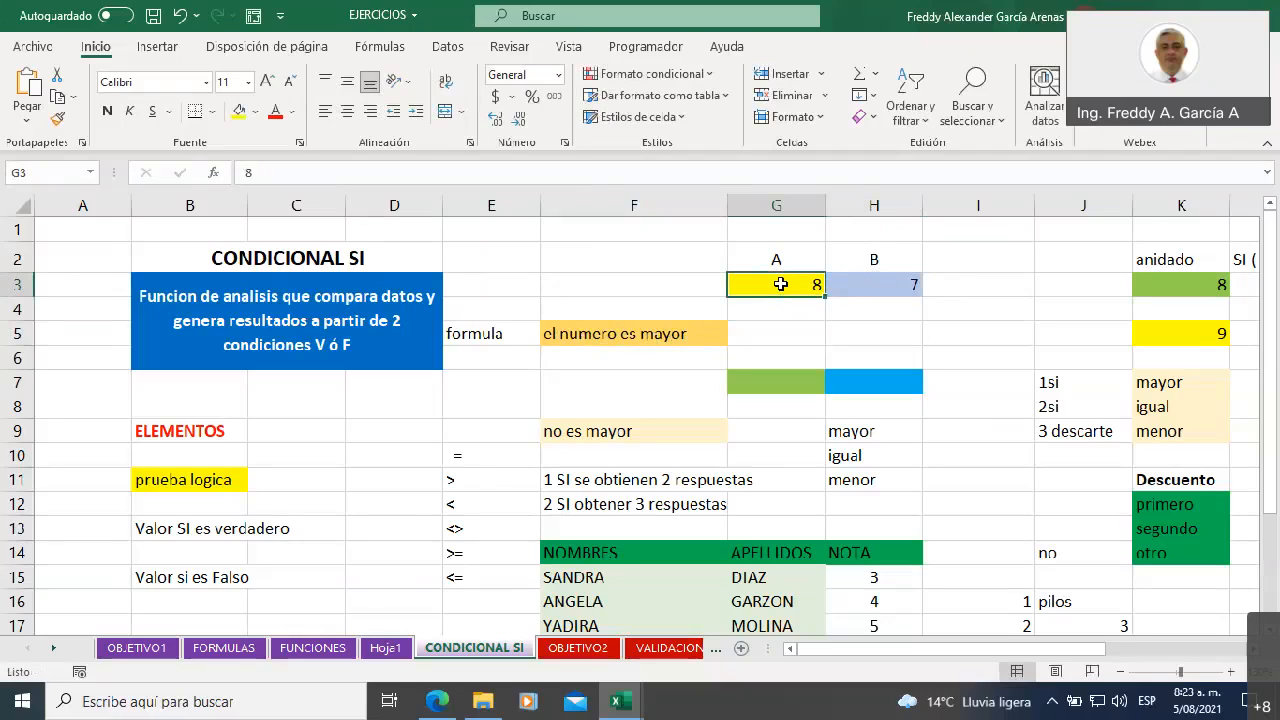
{"action": "type", "text": "7"}
{"action": "left_click", "coordinate": [806, 345]}
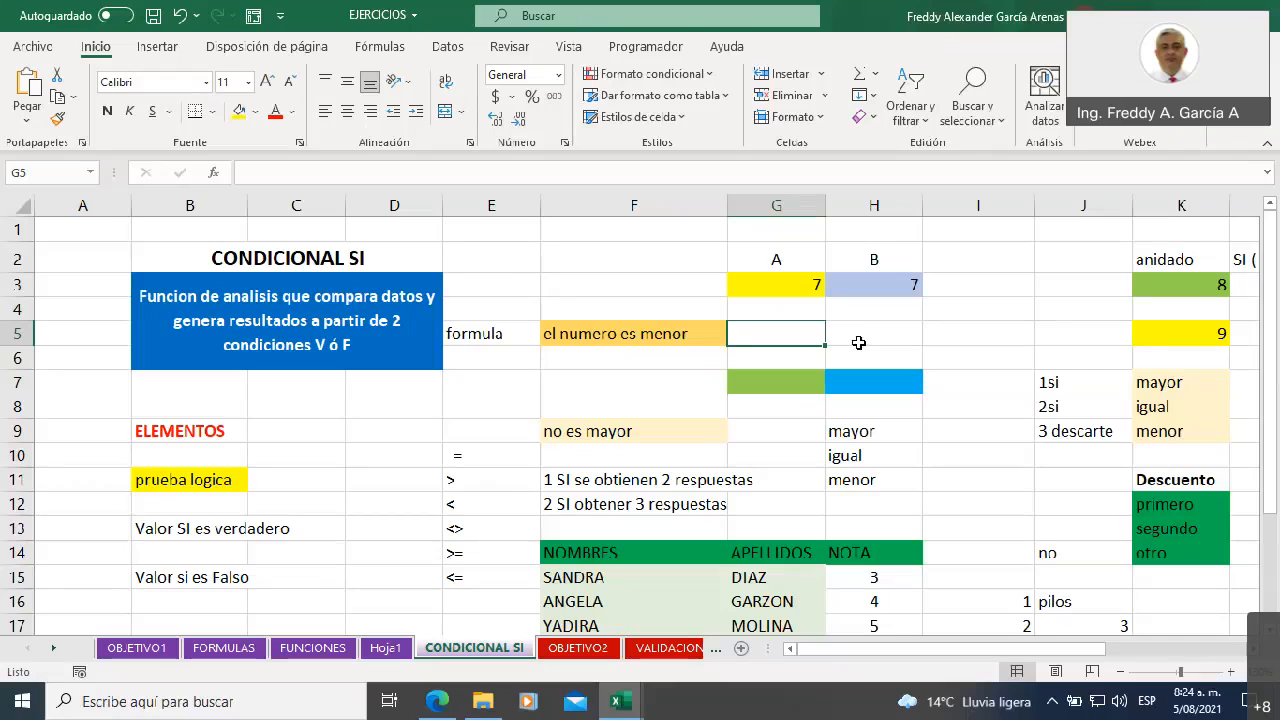
Review the three possible outcomes mayor, igual and menor in H9:H11, and examine the single SI function in the F5 formula
{"action": "left_click", "coordinate": [855, 431]}
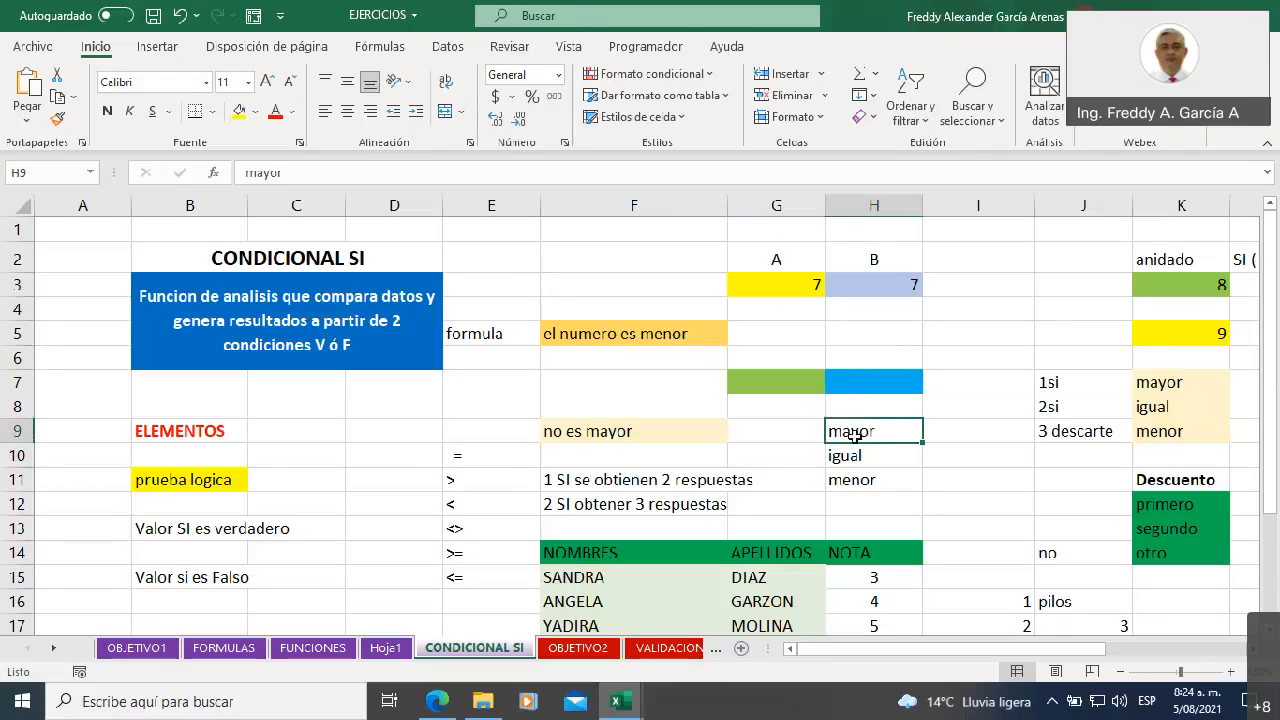
{"action": "left_click", "coordinate": [860, 484]}
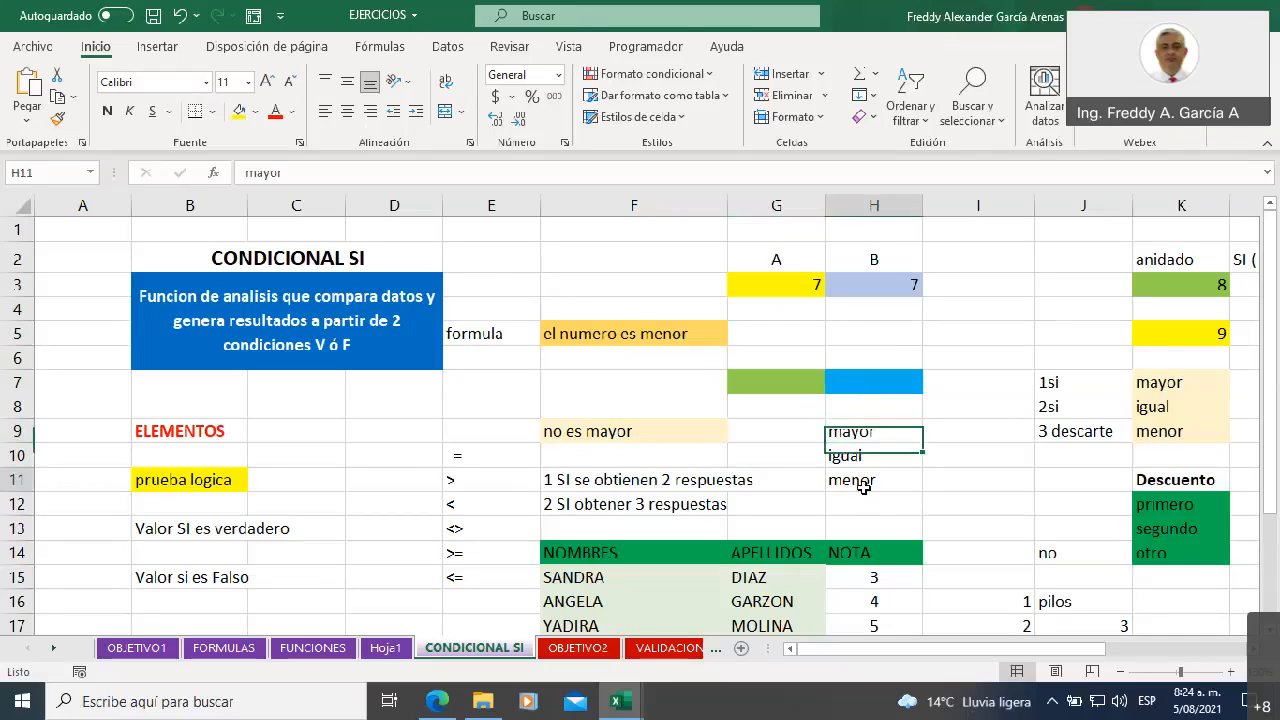
{"action": "left_click", "coordinate": [847, 458]}
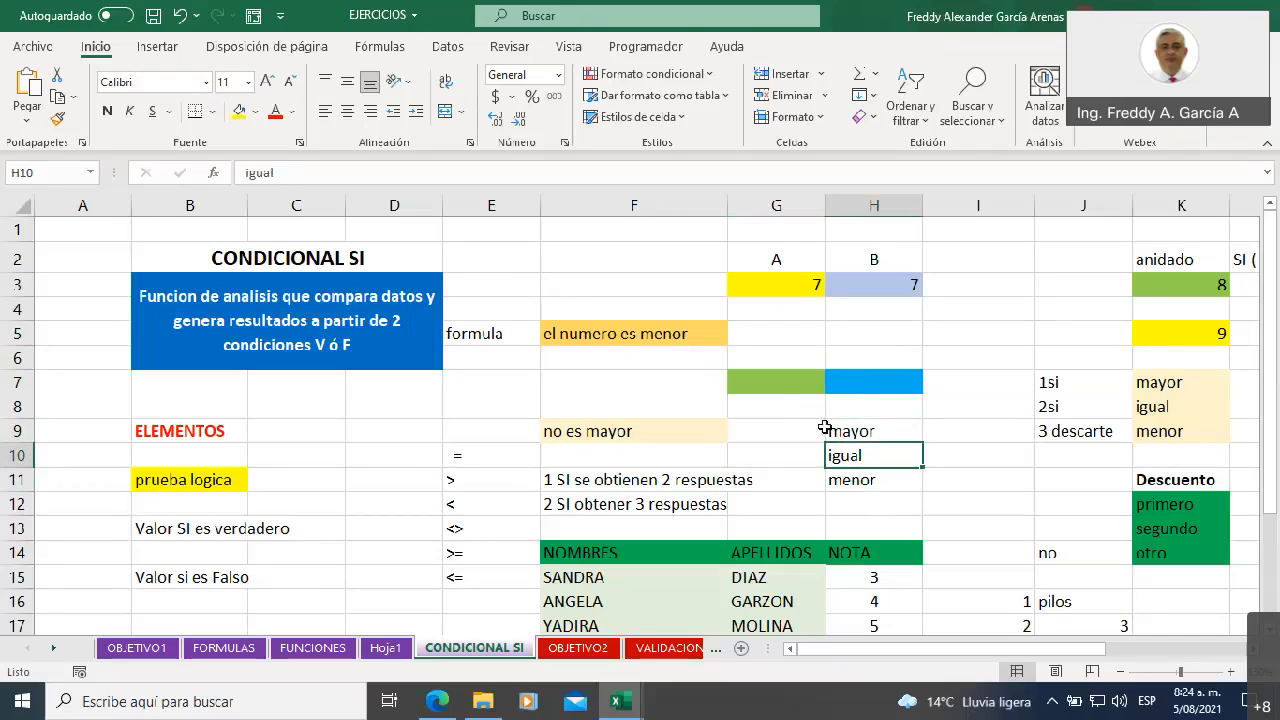
{"action": "left_click_drag", "start_coordinate": [854, 423], "coordinate": [846, 480]}
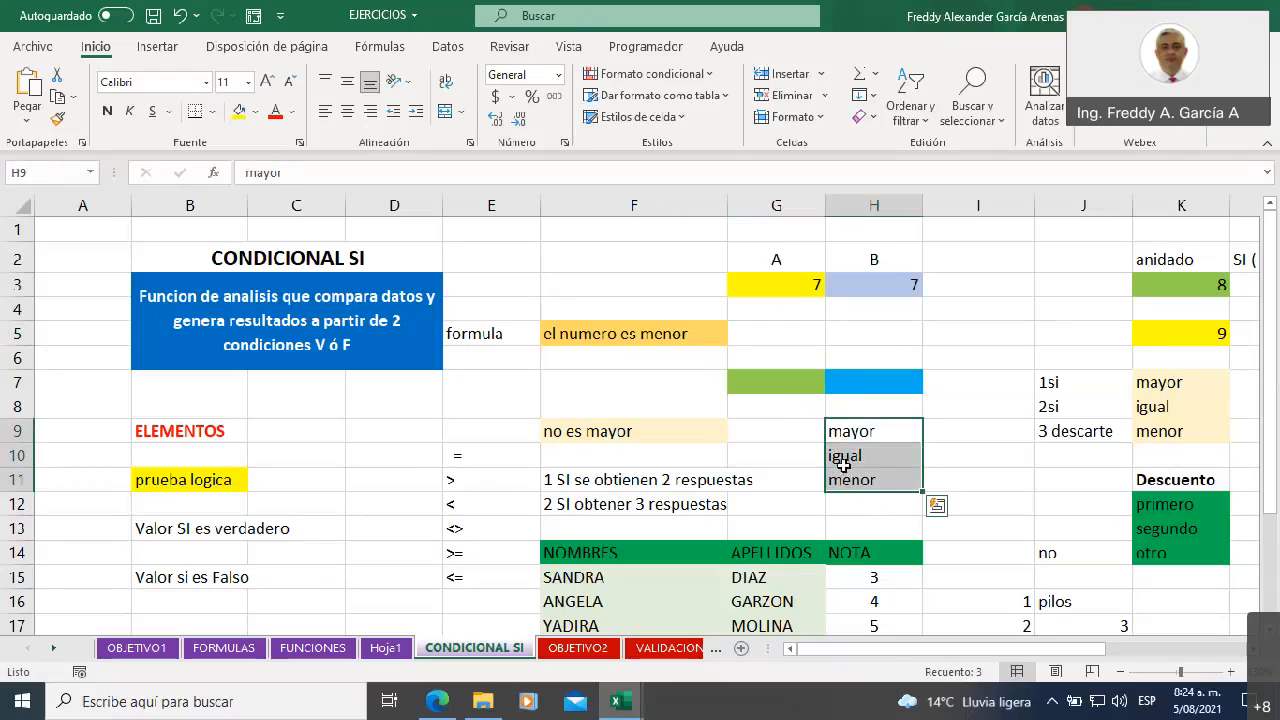
{"action": "left_click", "coordinate": [655, 336]}
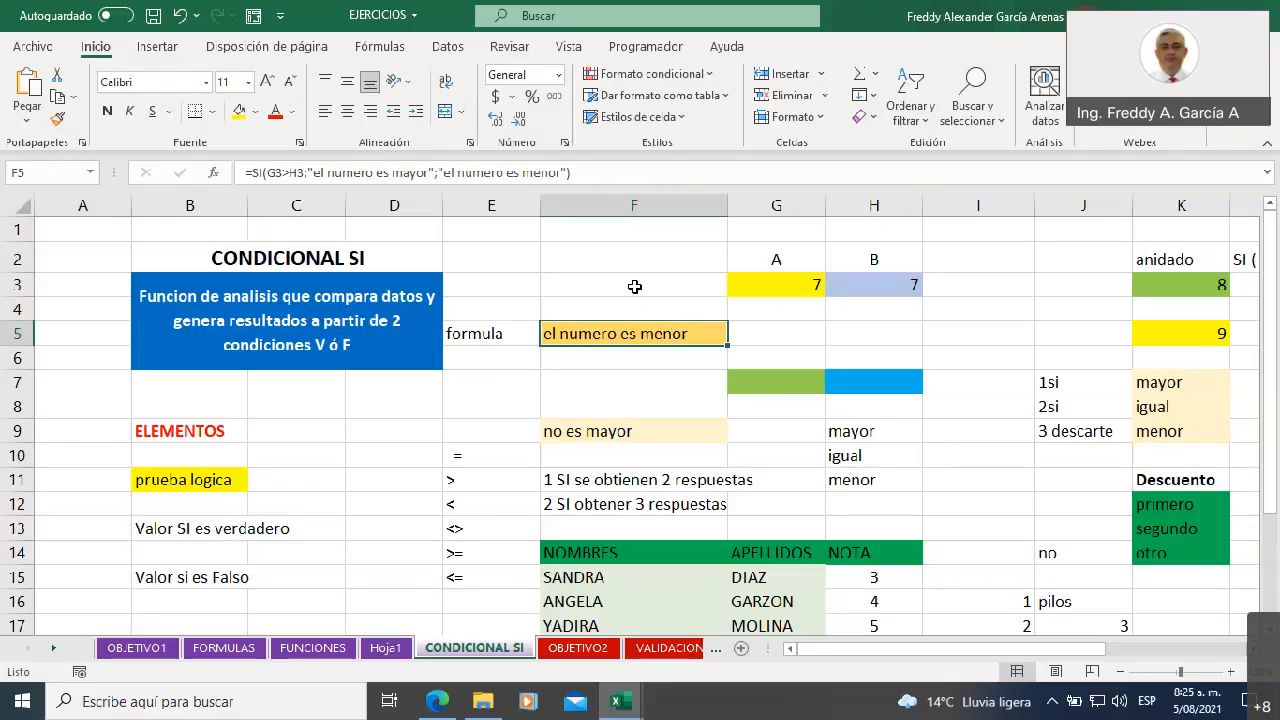
{"action": "left_click", "coordinate": [255, 173]}
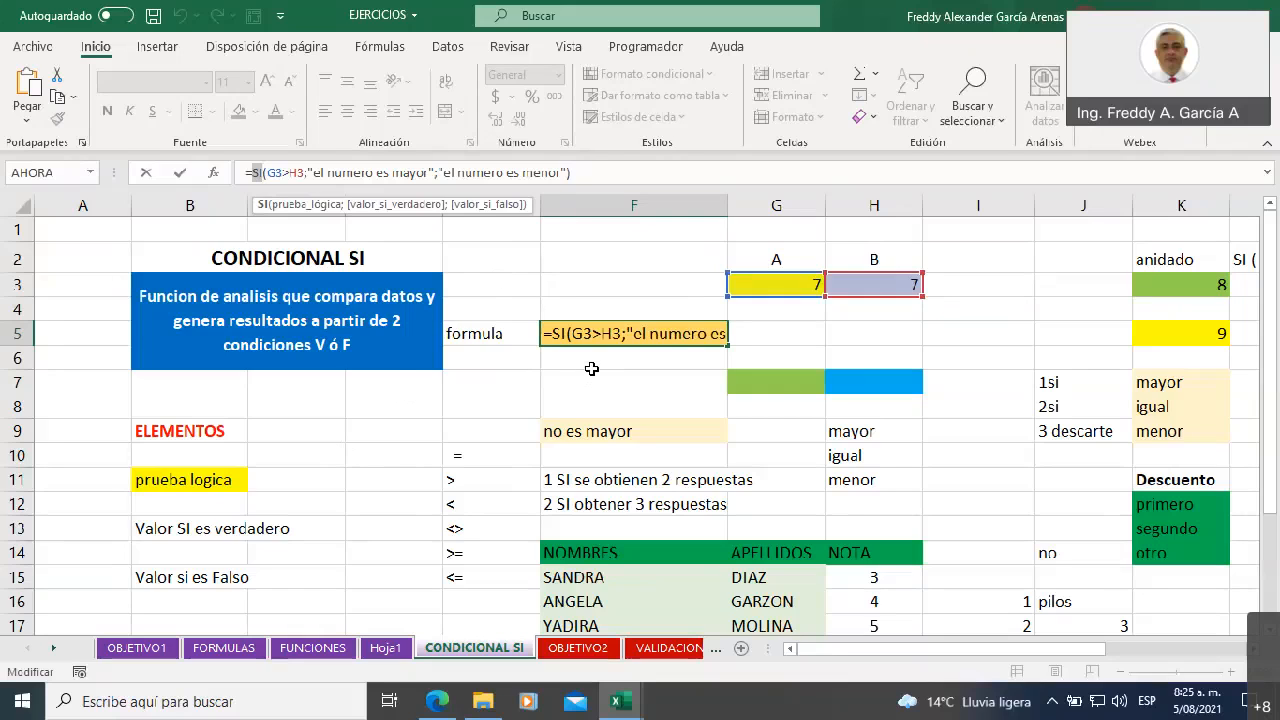
{"action": "key", "text": "Return"}
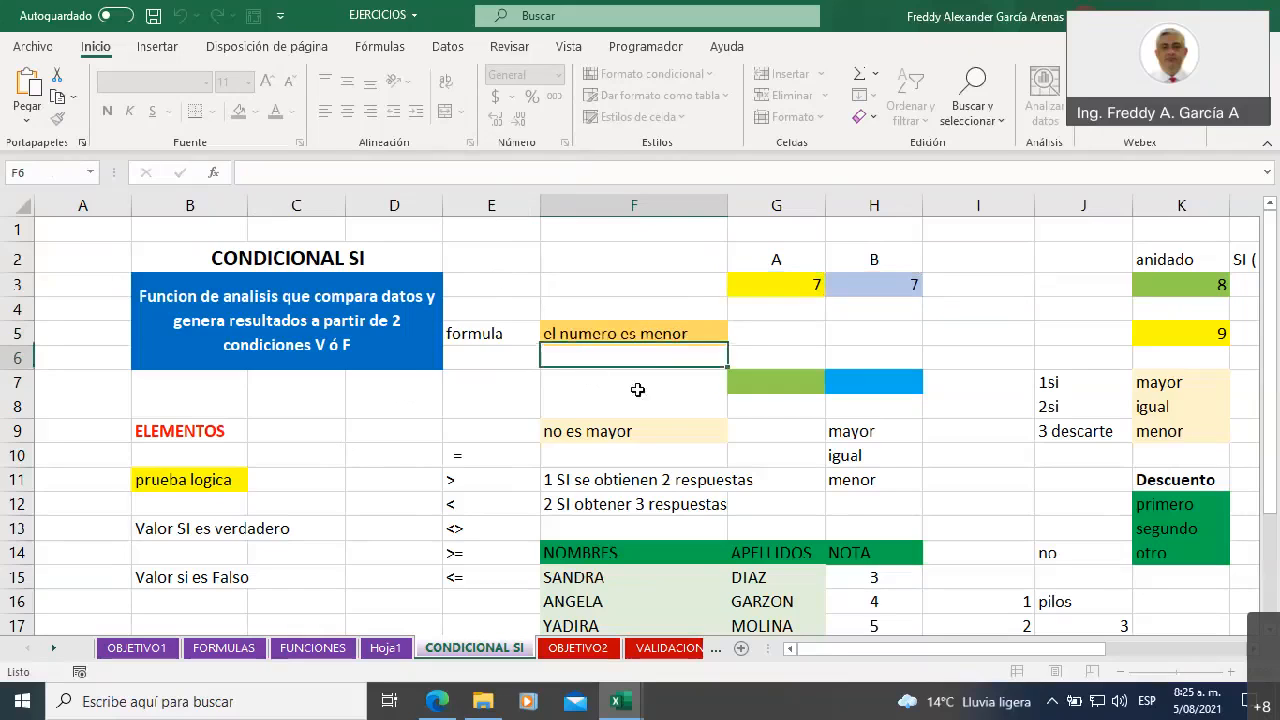
Examine the nested SI example, covering the anidado heading in K2, the SI ( SI ) pattern in L2 and the formula in M4
{"action": "left_click_drag", "start_coordinate": [818, 652], "coordinate": [997, 646]}
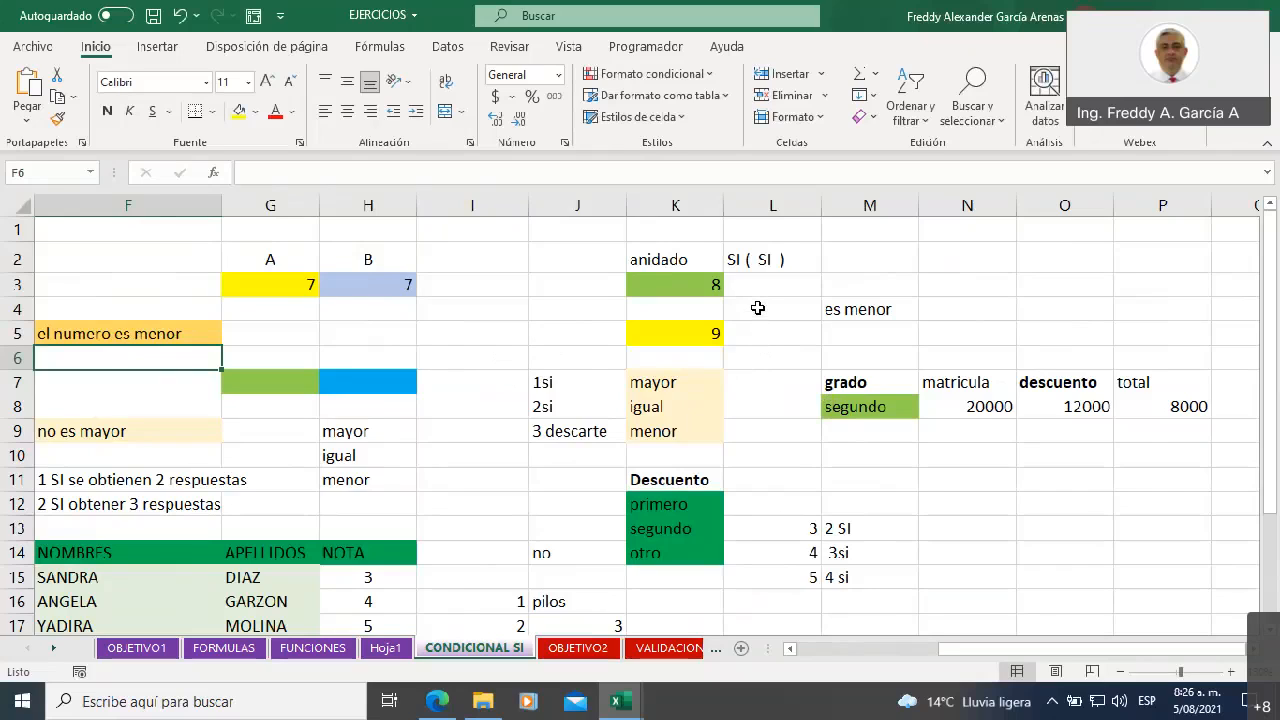
{"action": "left_click", "coordinate": [745, 262]}
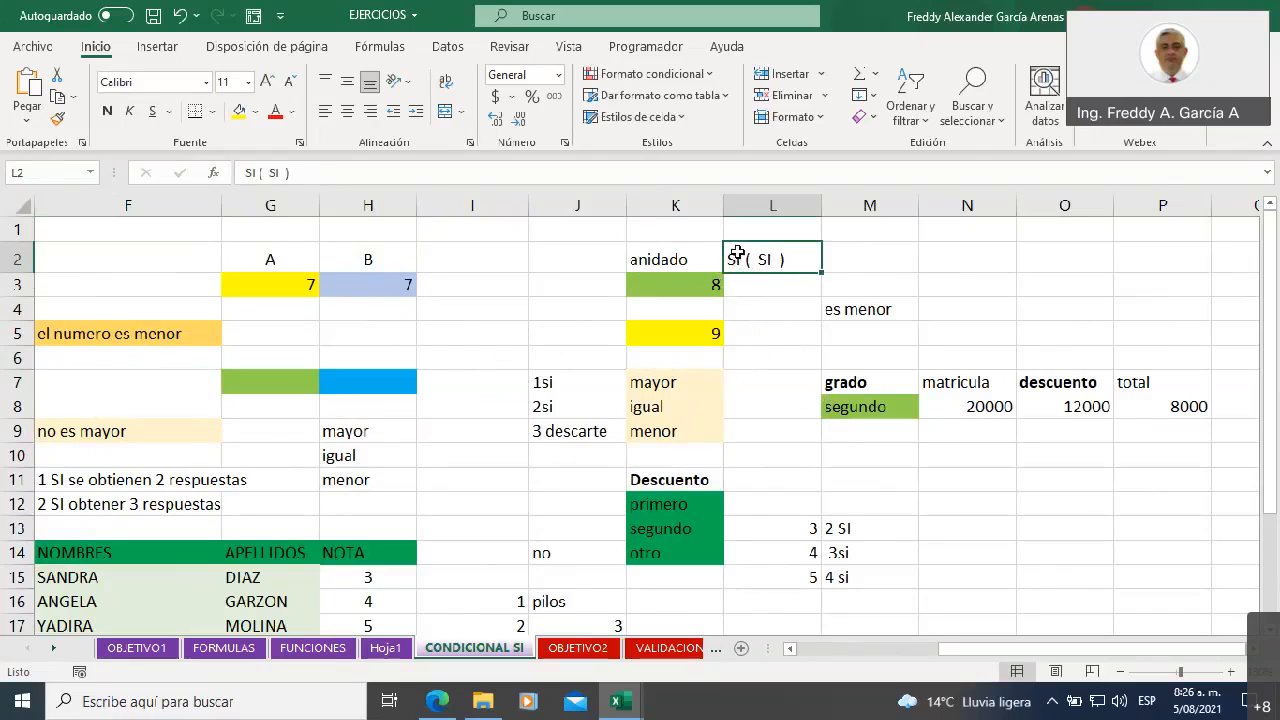
{"action": "left_click", "coordinate": [672, 259]}
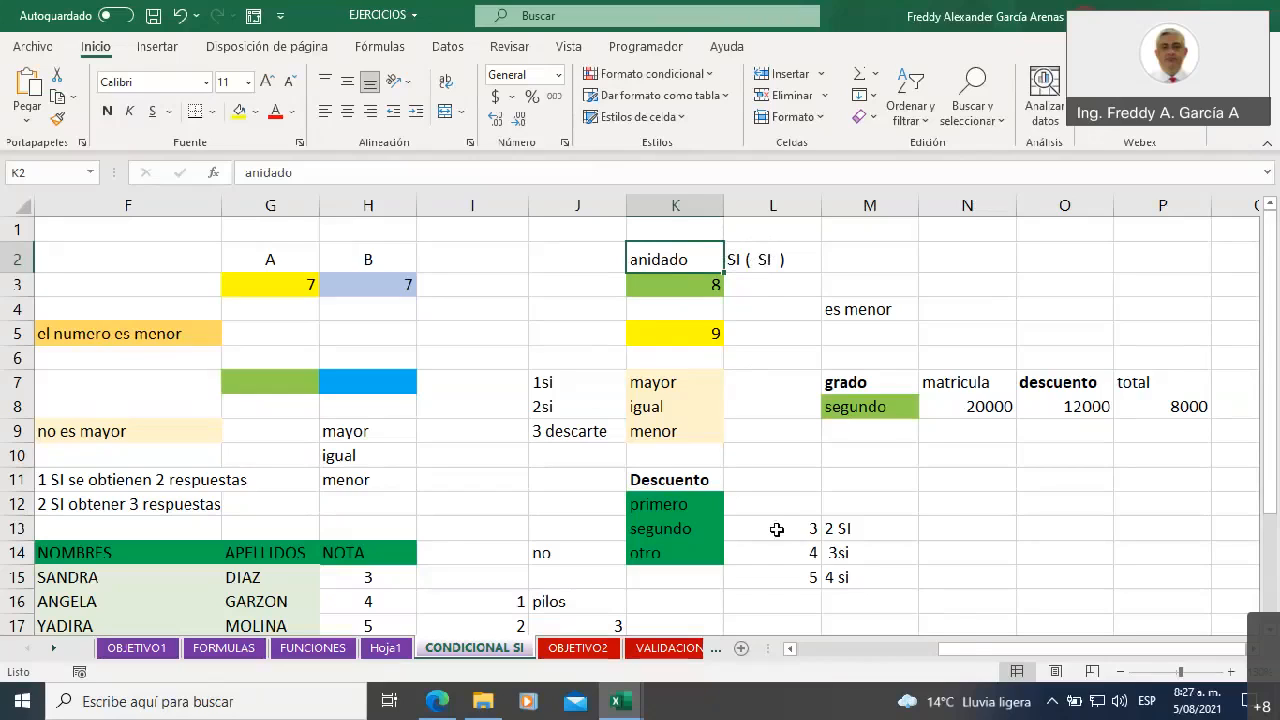
{"action": "left_click_drag", "start_coordinate": [978, 650], "coordinate": [1015, 650]}
{"action": "left_click", "coordinate": [827, 309]}
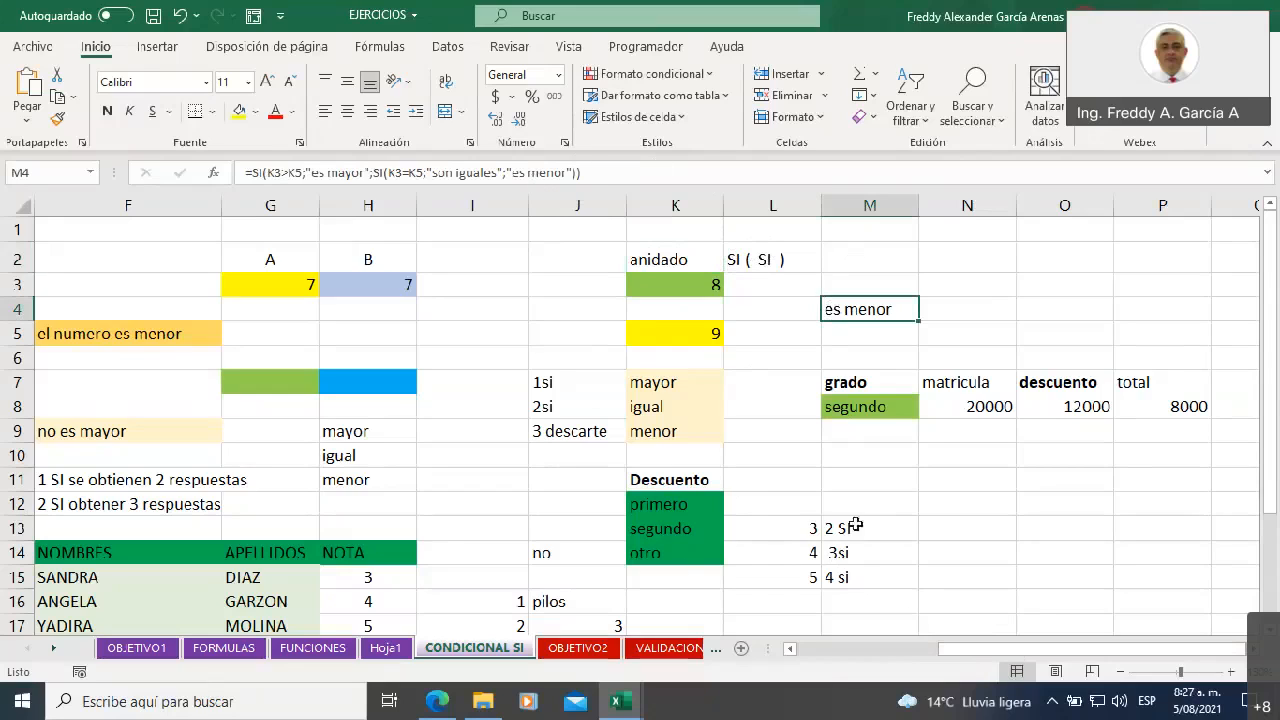
Open the nested SI formula in M4 for editing and select its entire text
{"action": "left_click", "coordinate": [955, 326]}
{"action": "key", "text": "Right"}
{"action": "key", "text": "Right"}
{"action": "key", "text": "Right"}
{"action": "key", "text": "Right"}
{"action": "key", "text": "Right"}
{"action": "key", "text": "Right"}
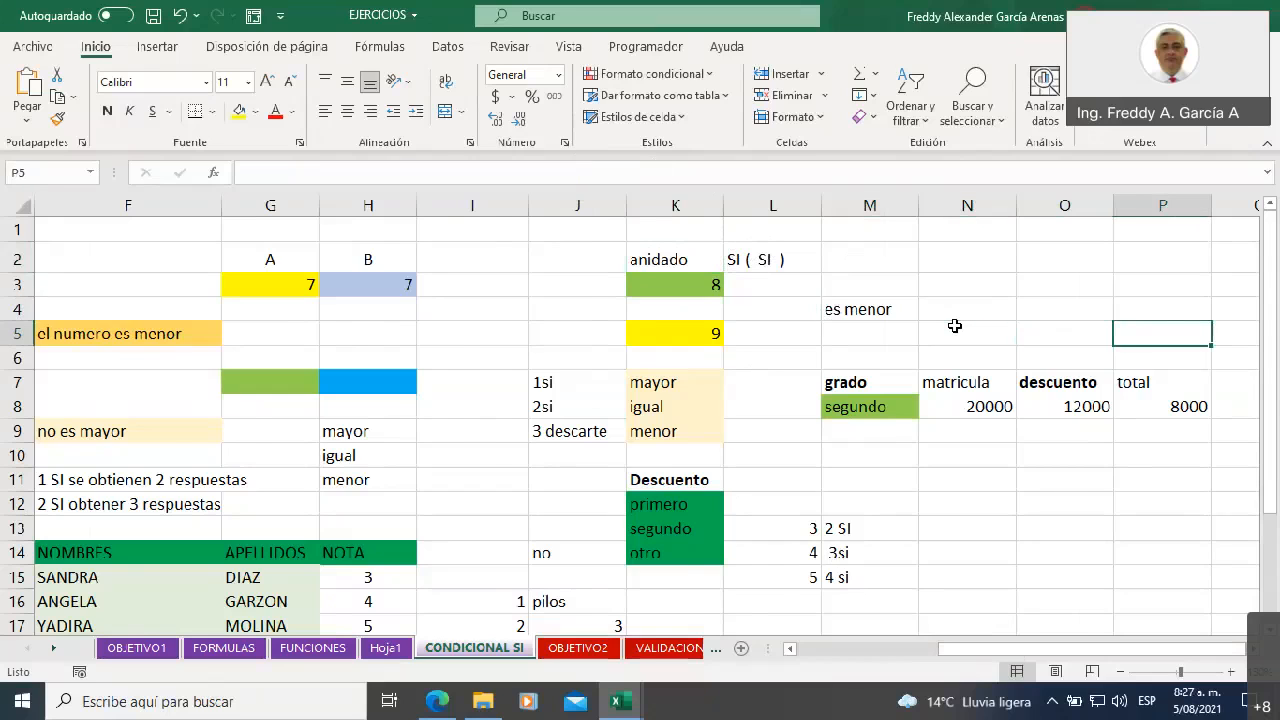
{"action": "left_click", "coordinate": [502, 310]}
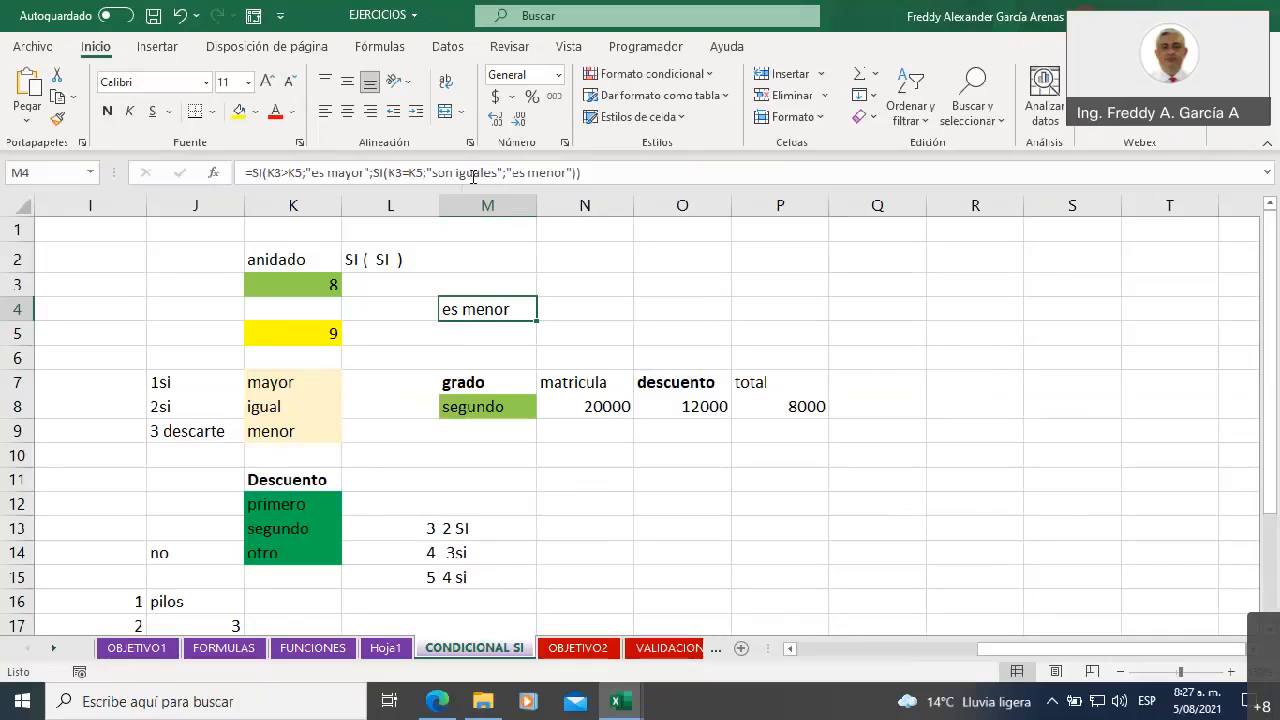
{"action": "left_click", "coordinate": [396, 175]}
{"action": "left_click", "coordinate": [396, 175]}
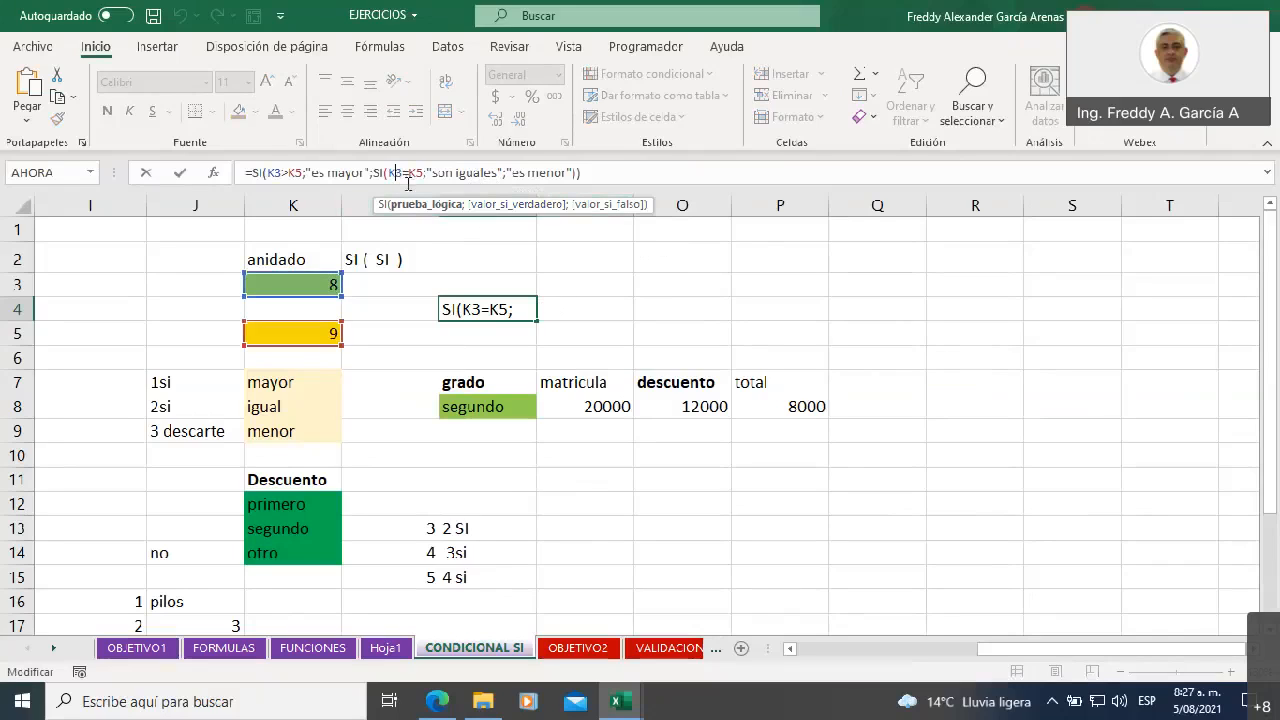
{"action": "left_click", "coordinate": [245, 175]}
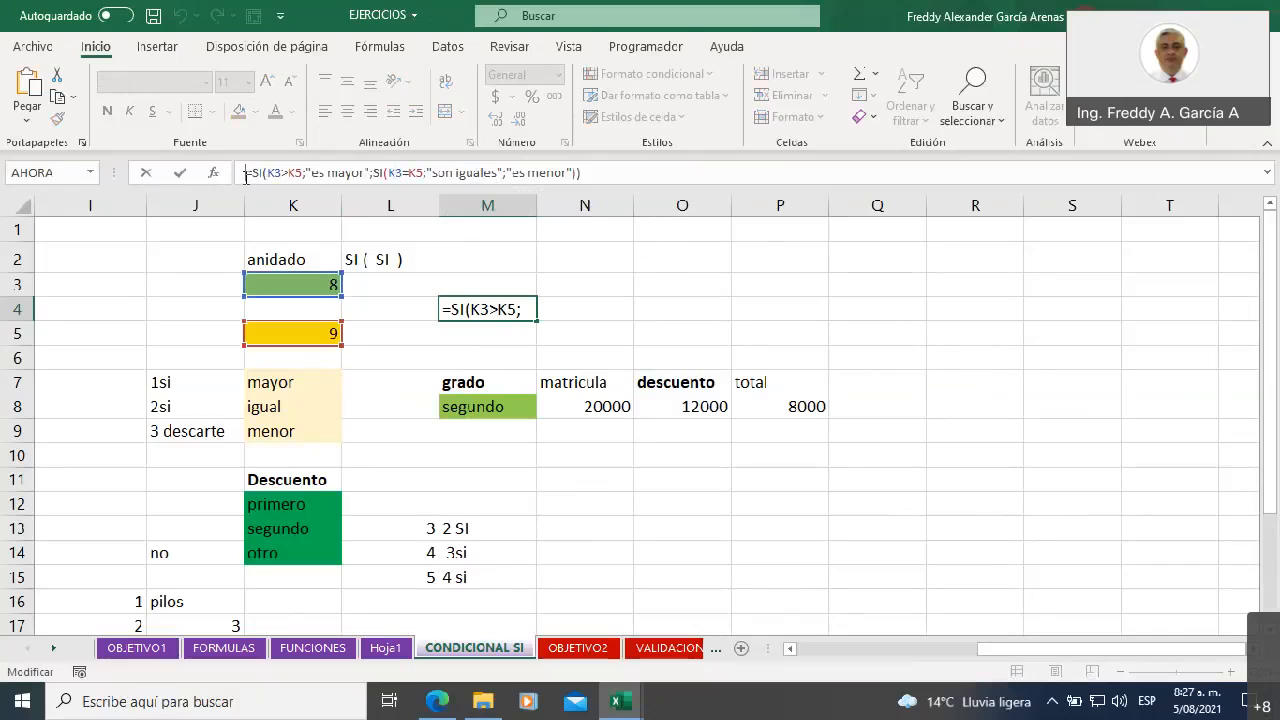
{"action": "left_click_drag", "start_coordinate": [245, 175], "coordinate": [615, 166]}
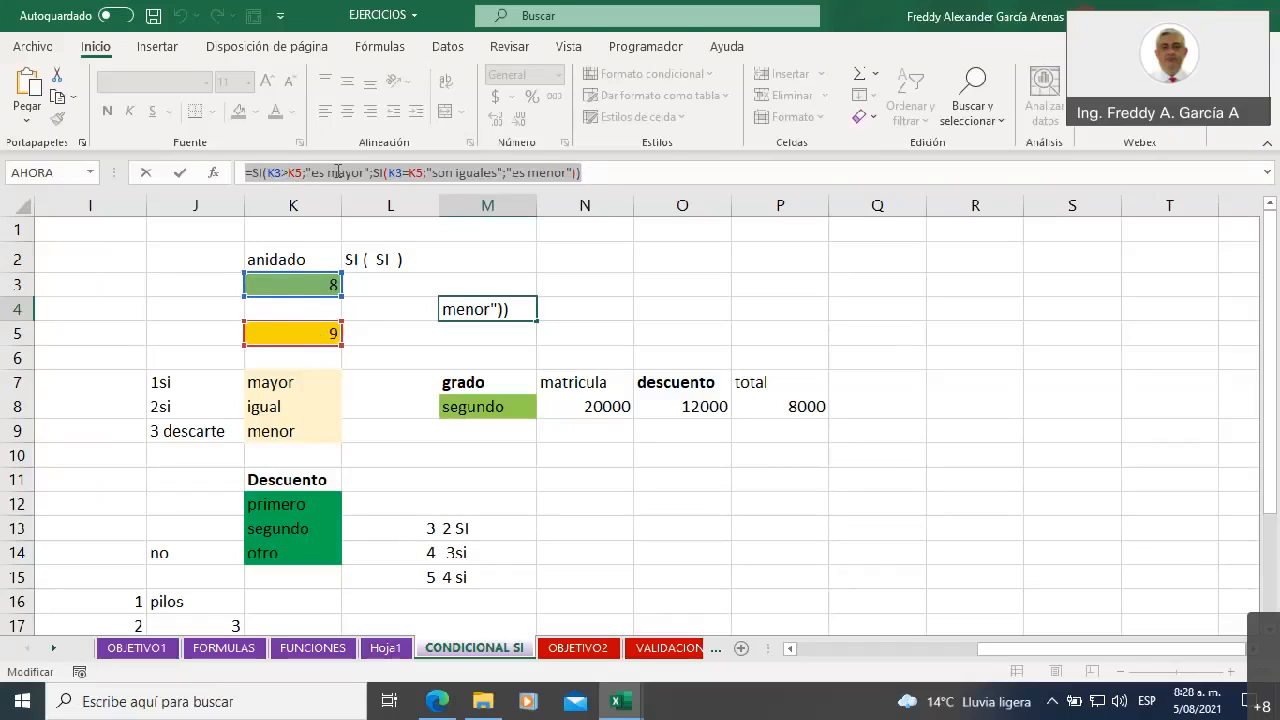
Examine each part of the nested SI formula in M4: the K3>K5 test, "es mayor", the inner SI with K3=K5, "son iguales" and "es menor"
{"action": "left_click", "coordinate": [315, 173]}
{"action": "left_click_drag", "start_coordinate": [312, 173], "coordinate": [361, 169]}
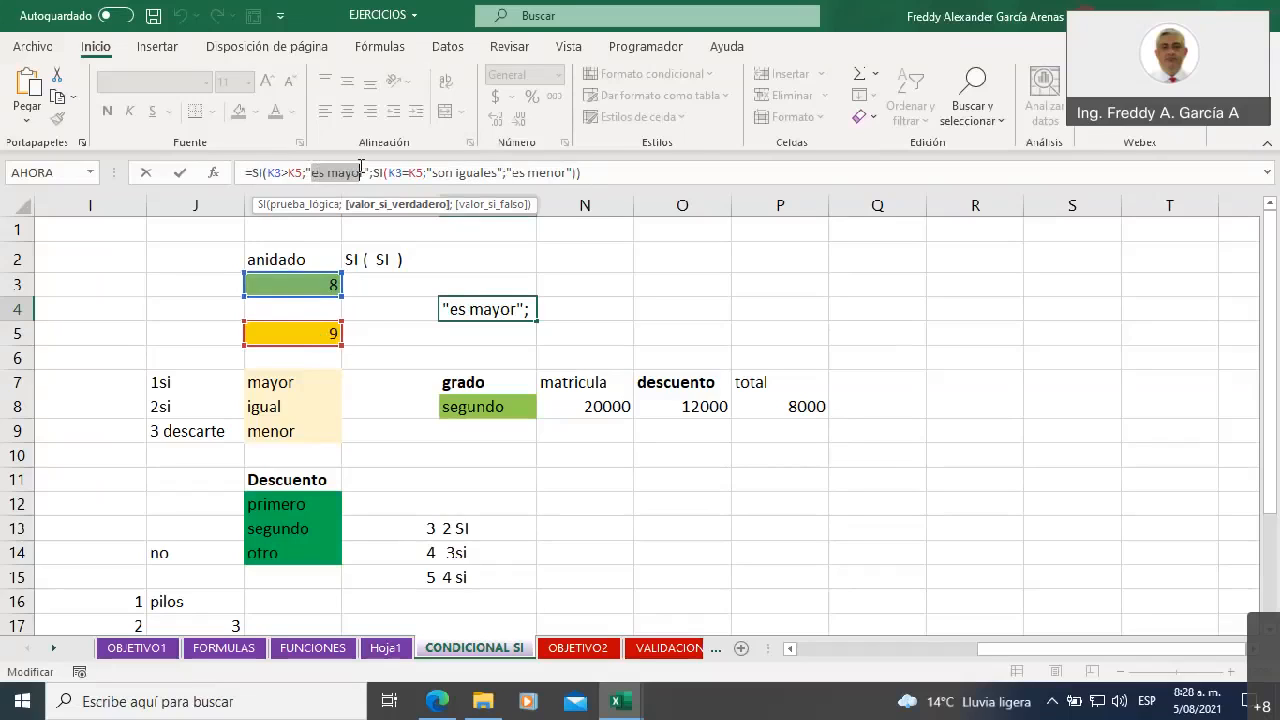
{"action": "double_click", "coordinate": [278, 172]}
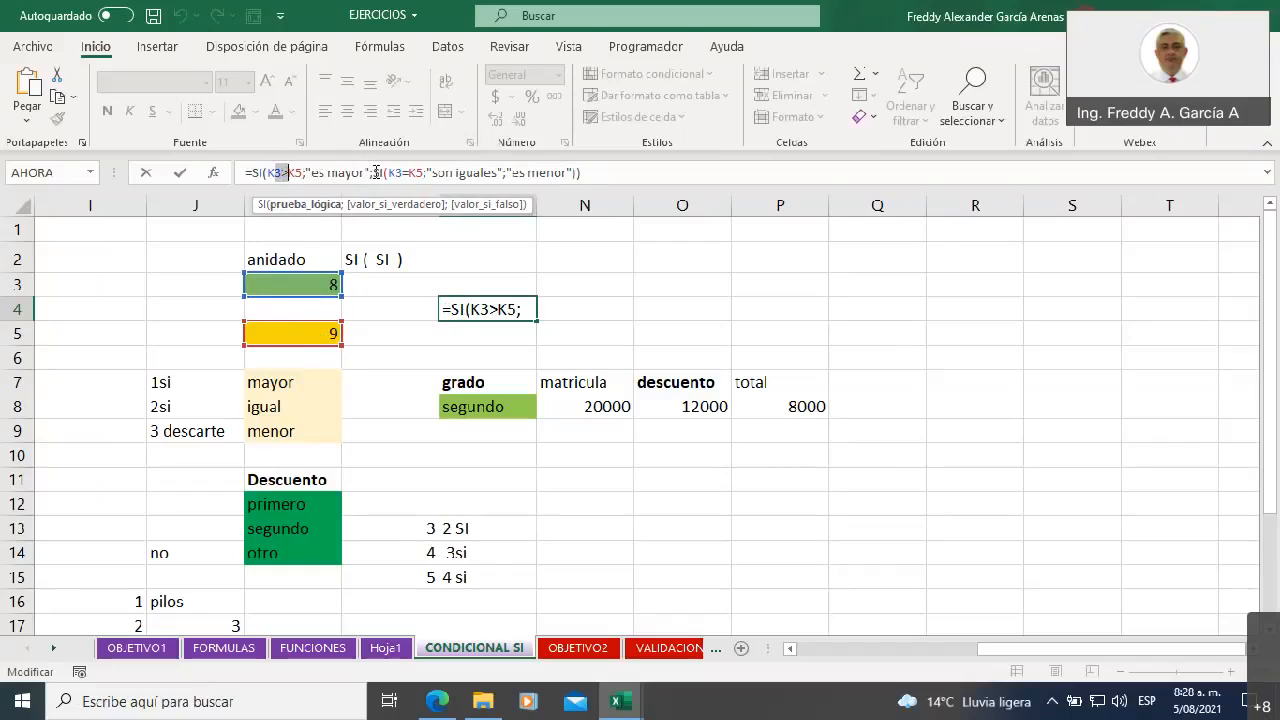
{"action": "double_click", "coordinate": [377, 172]}
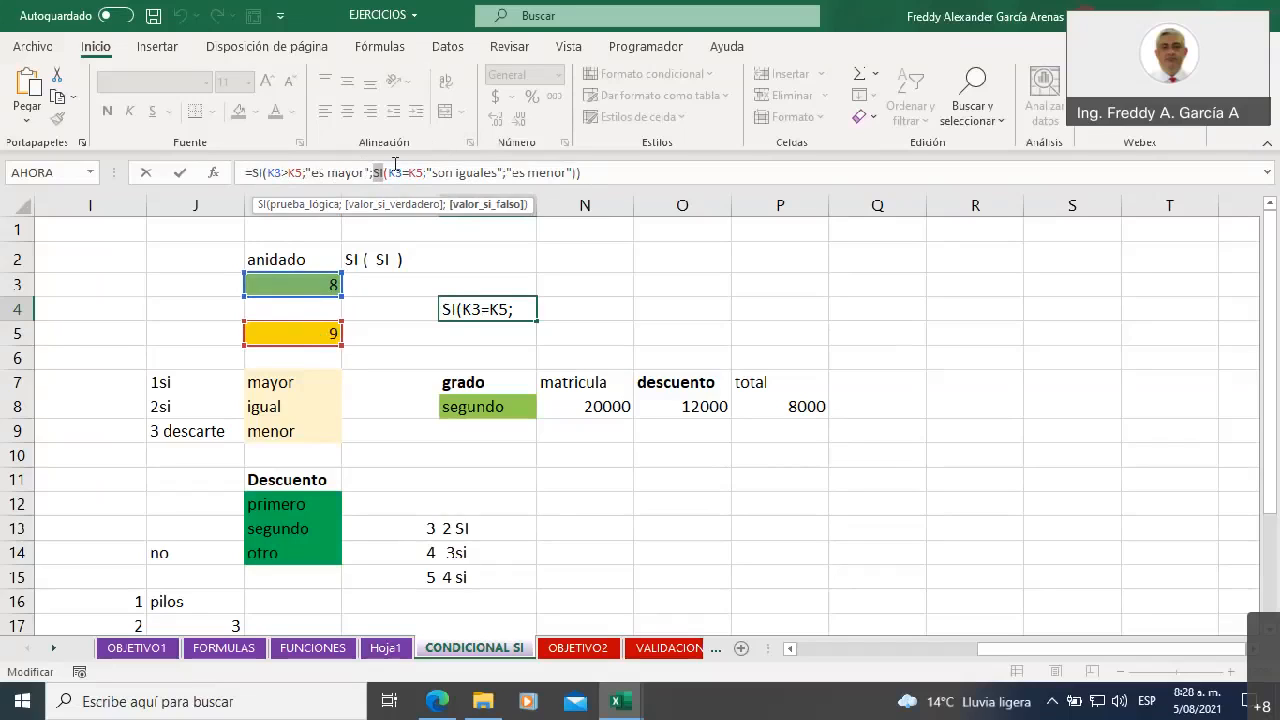
{"action": "left_click_drag", "start_coordinate": [388, 172], "coordinate": [424, 172]}
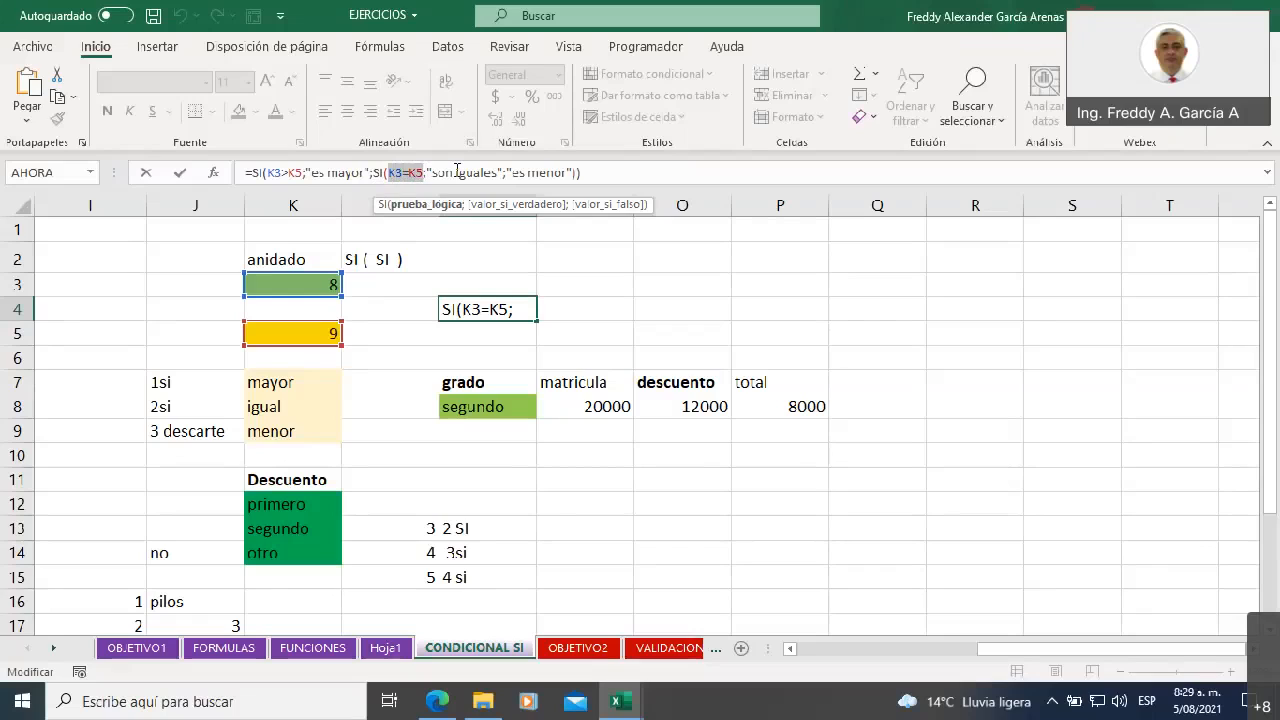
{"action": "left_click", "coordinate": [455, 172]}
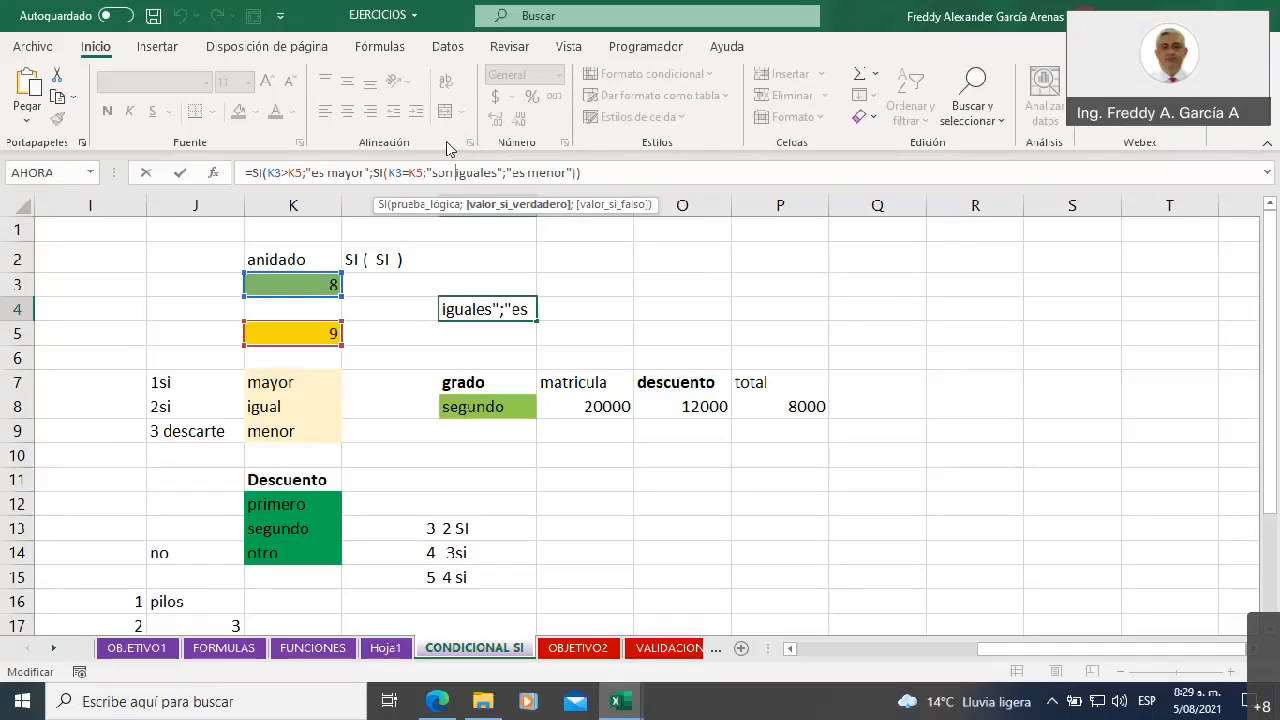
{"action": "left_click", "coordinate": [540, 172]}
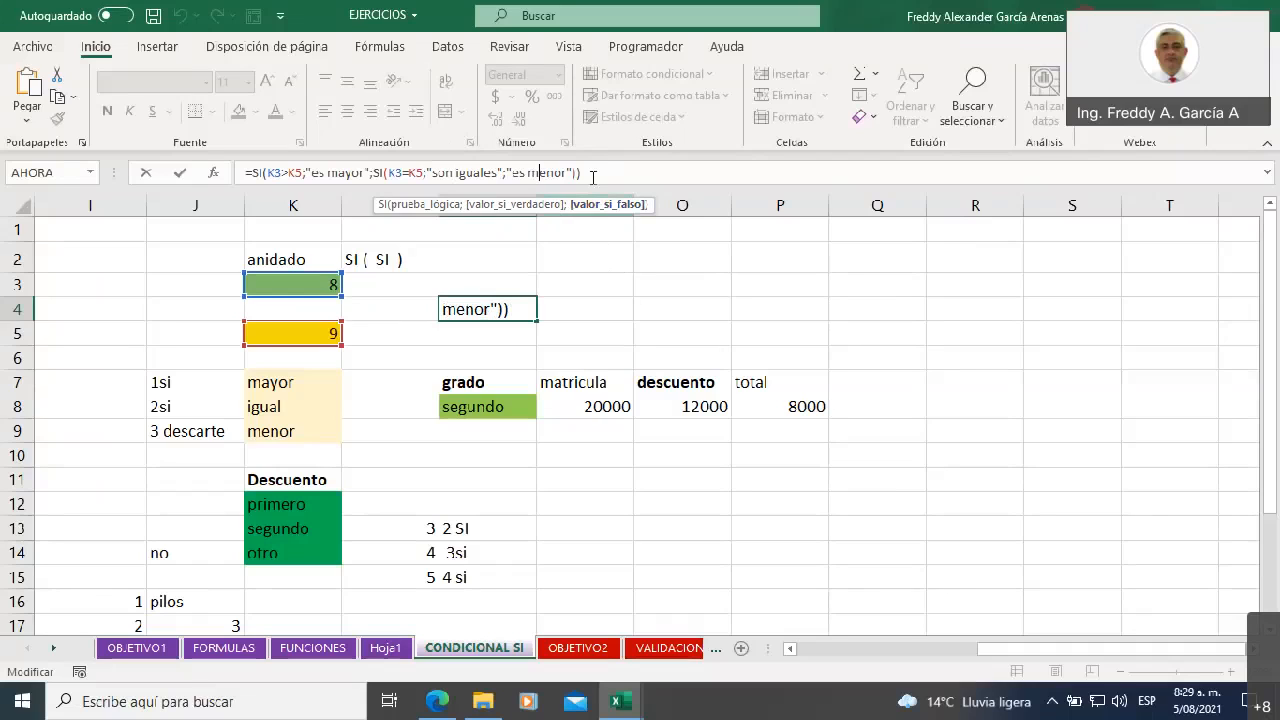
{"action": "key", "text": "Return"}
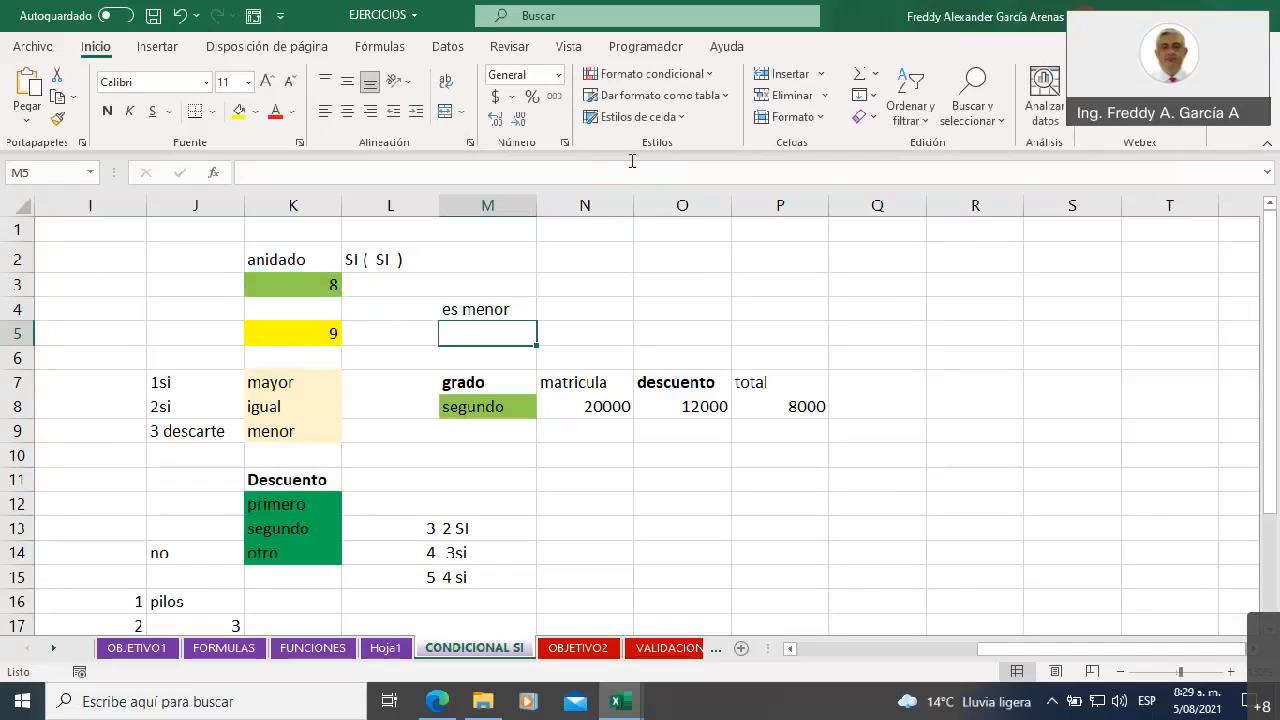
Test the greater-than case of the nested SI formula by setting K5 to 4
{"action": "left_click", "coordinate": [292, 284]}
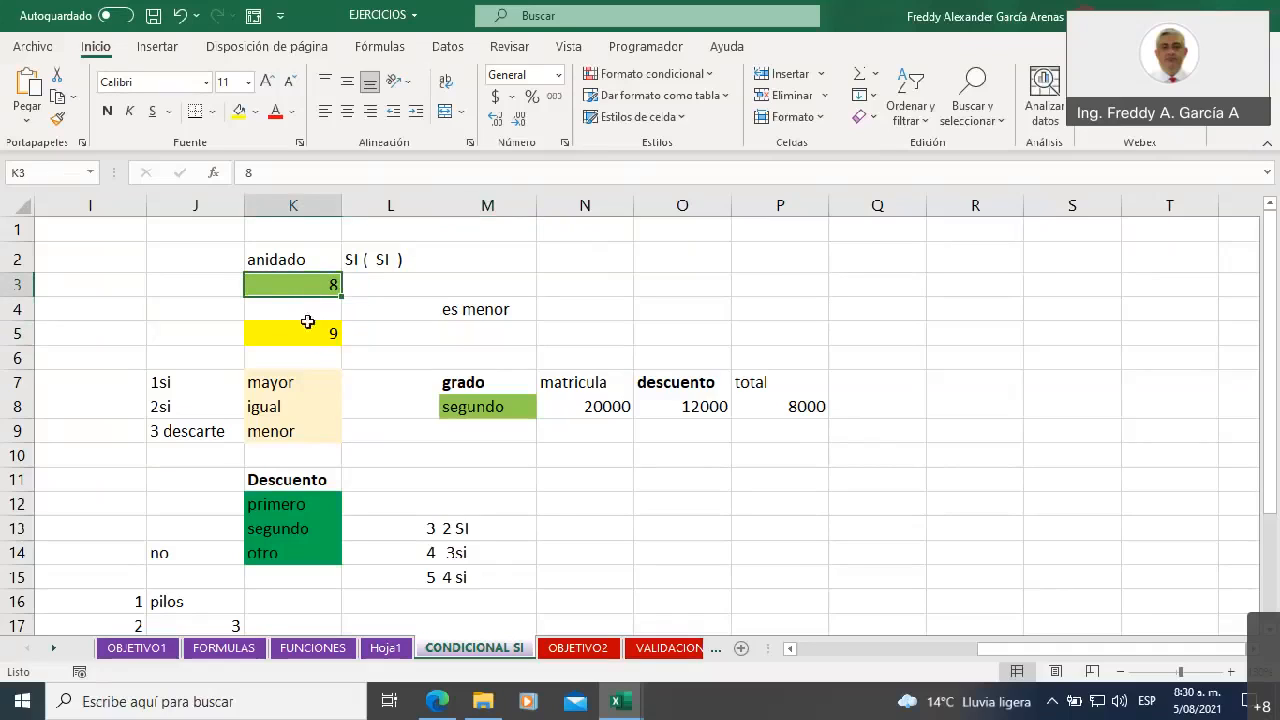
{"action": "left_click", "coordinate": [452, 310]}
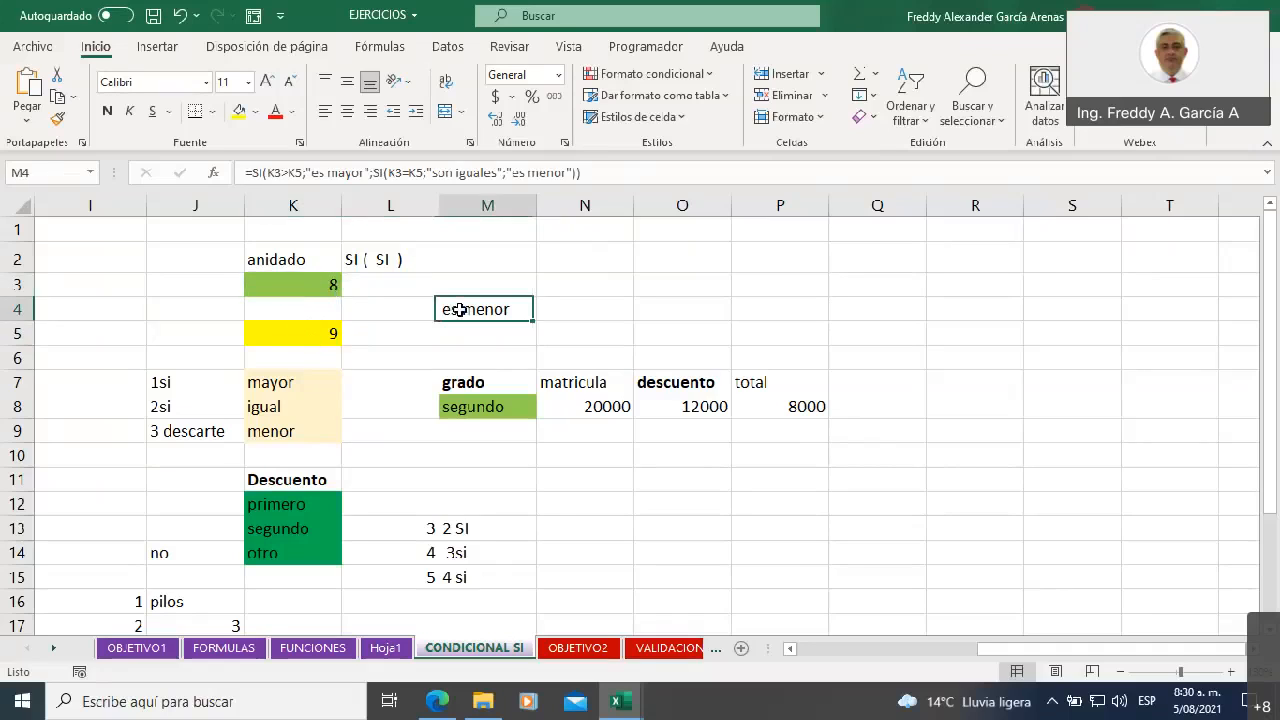
{"action": "left_click", "coordinate": [306, 287]}
{"action": "left_click", "coordinate": [310, 336]}
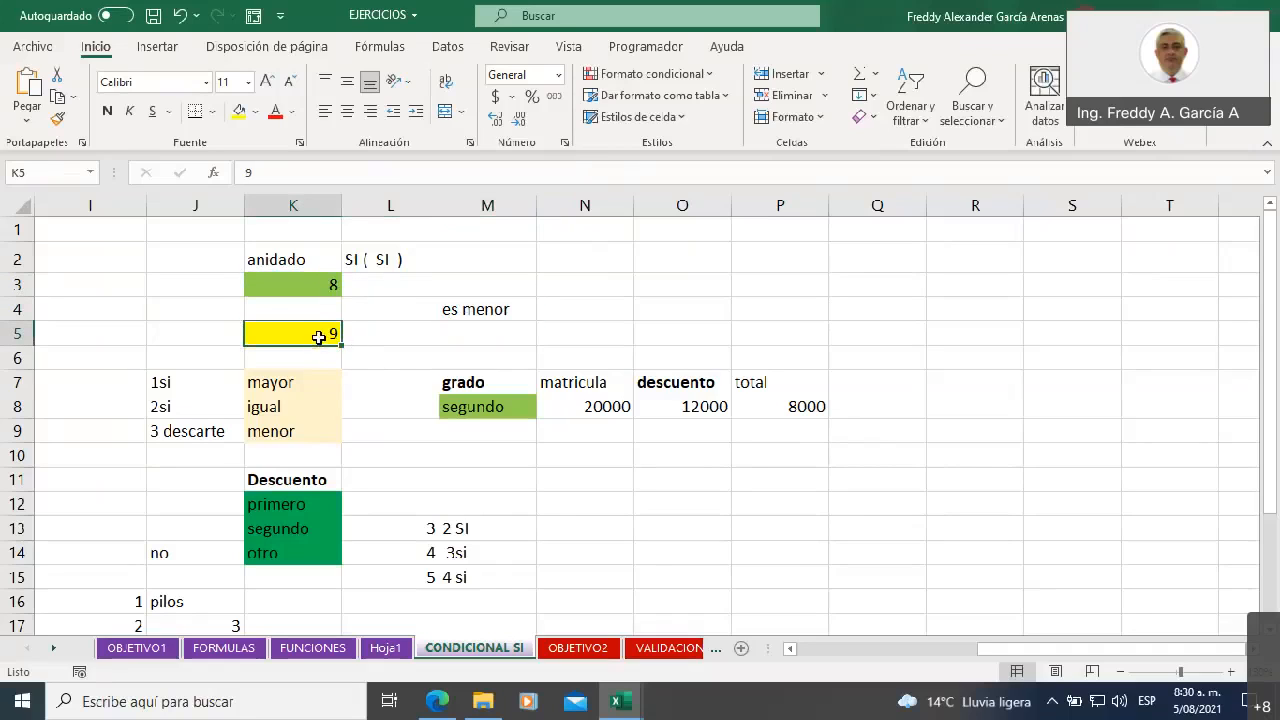
{"action": "type", "text": "4"}
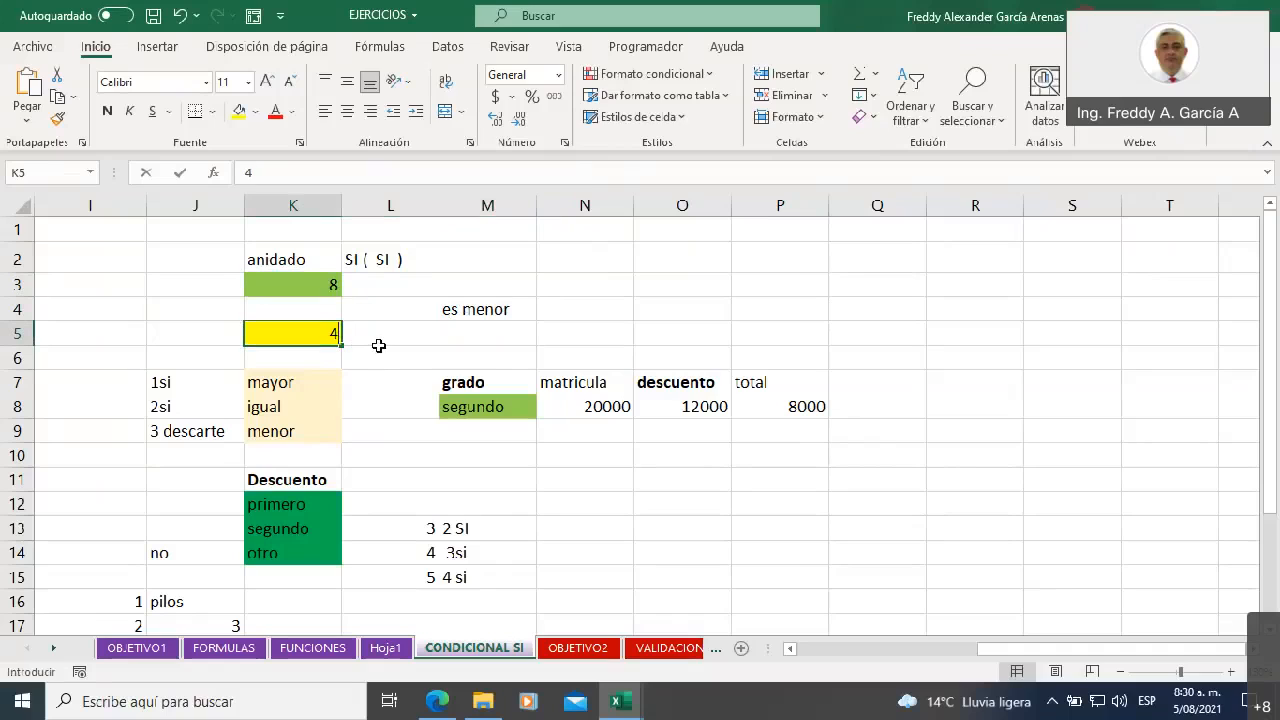
{"action": "key", "text": "Tab"}
Test the equality case of the nested SI formula by setting K3 to 4
{"action": "left_click", "coordinate": [334, 287]}
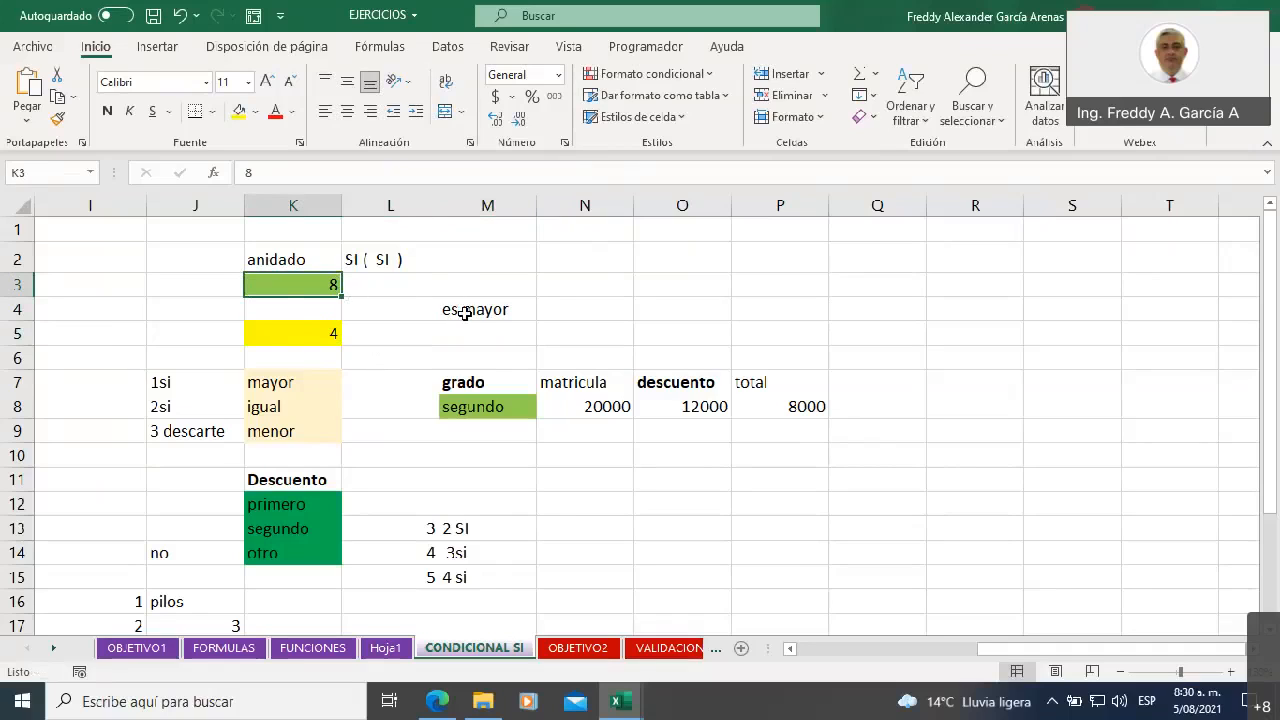
{"action": "type", "text": "4"}
{"action": "left_click", "coordinate": [372, 305]}
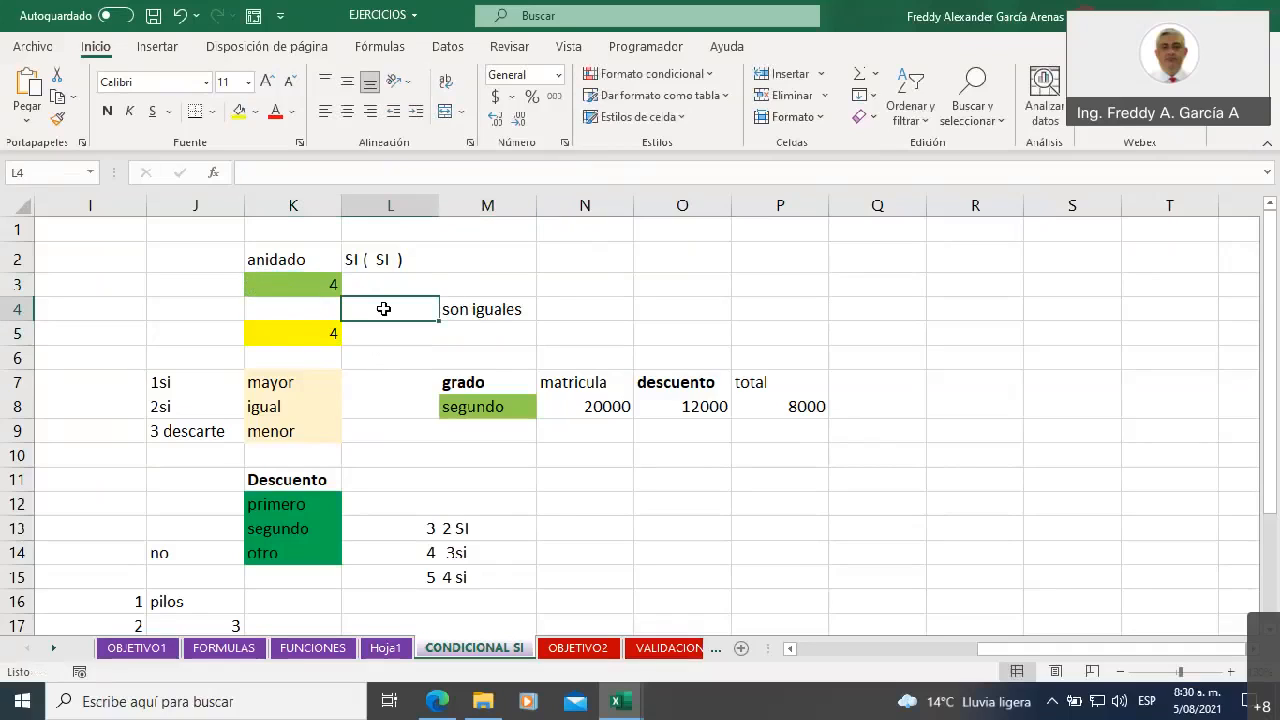
Examine the "es menor" fallback argument in the nested SI formula in M4
{"action": "left_click", "coordinate": [482, 309]}
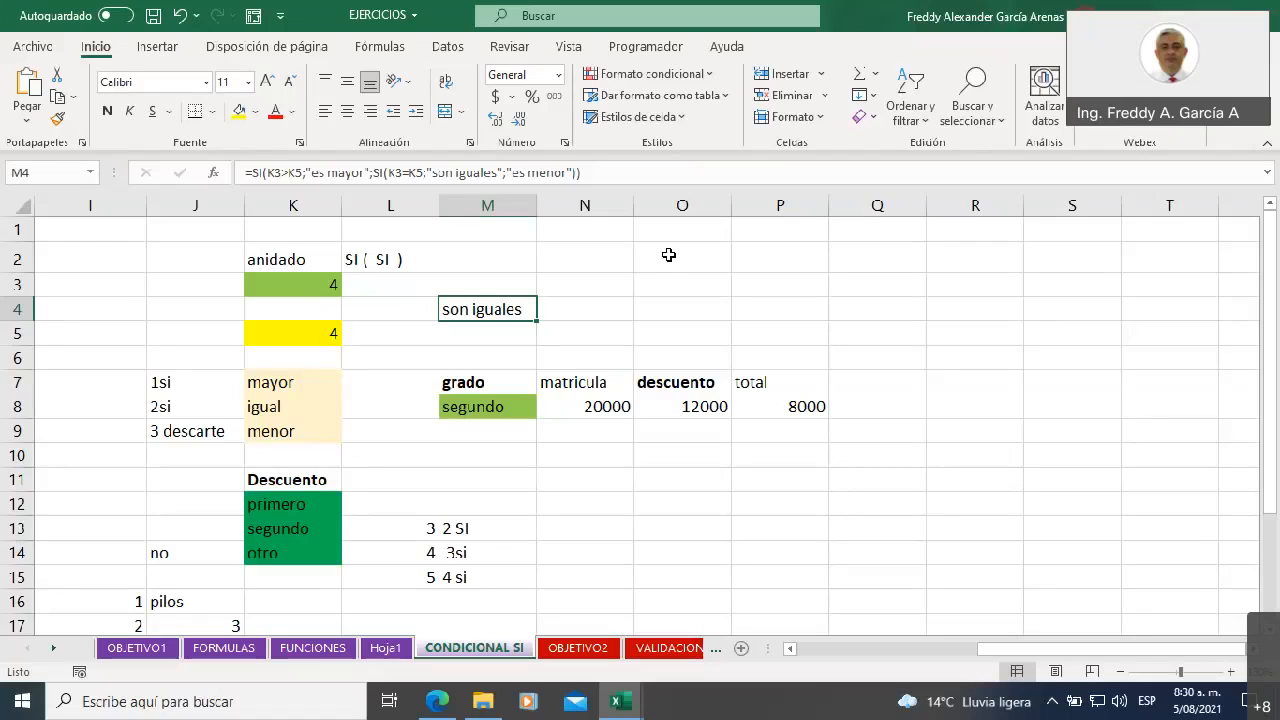
{"action": "left_click", "coordinate": [533, 174]}
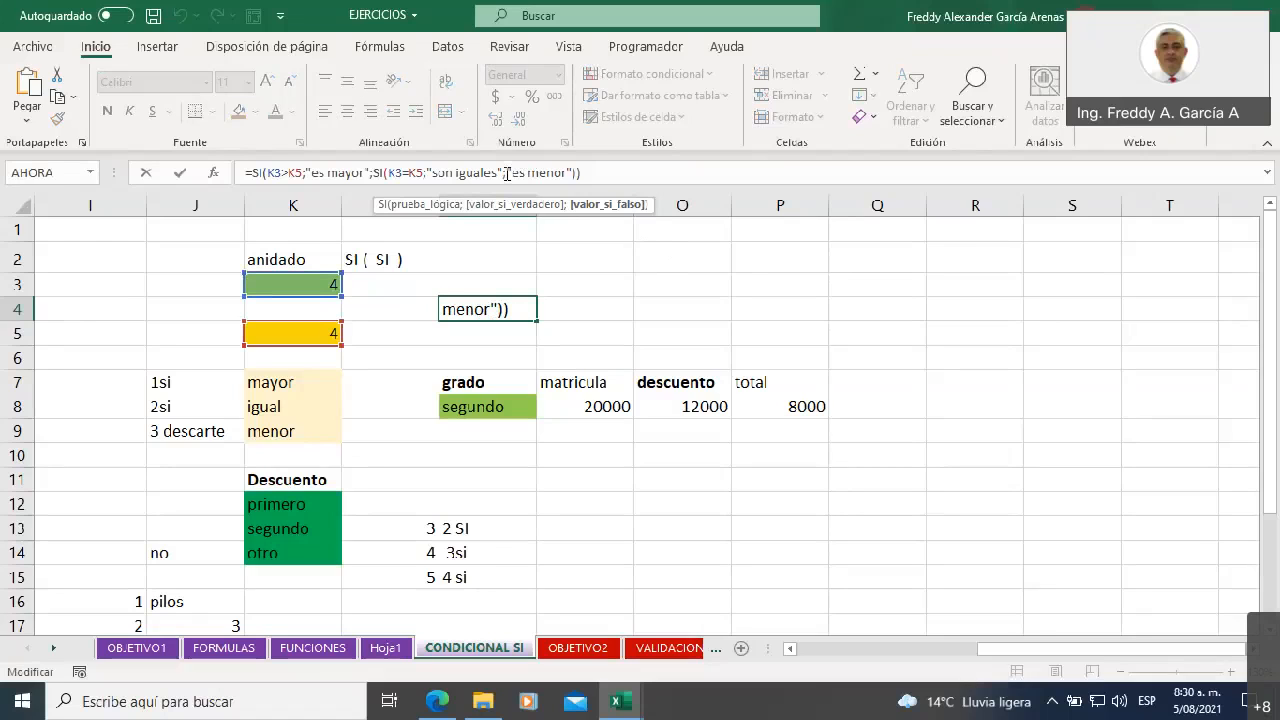
{"action": "left_click_drag", "start_coordinate": [541, 172], "coordinate": [568, 173]}
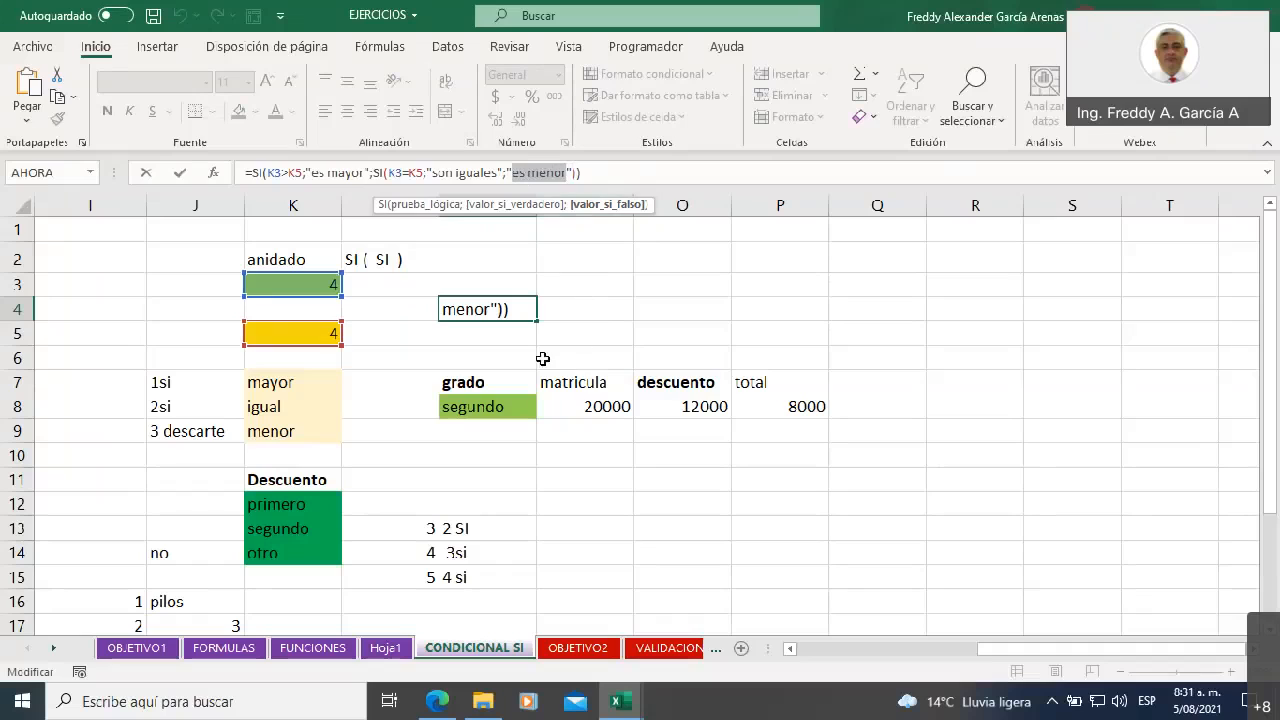
{"action": "key", "text": "Return"}
{"action": "key", "text": "Up"}
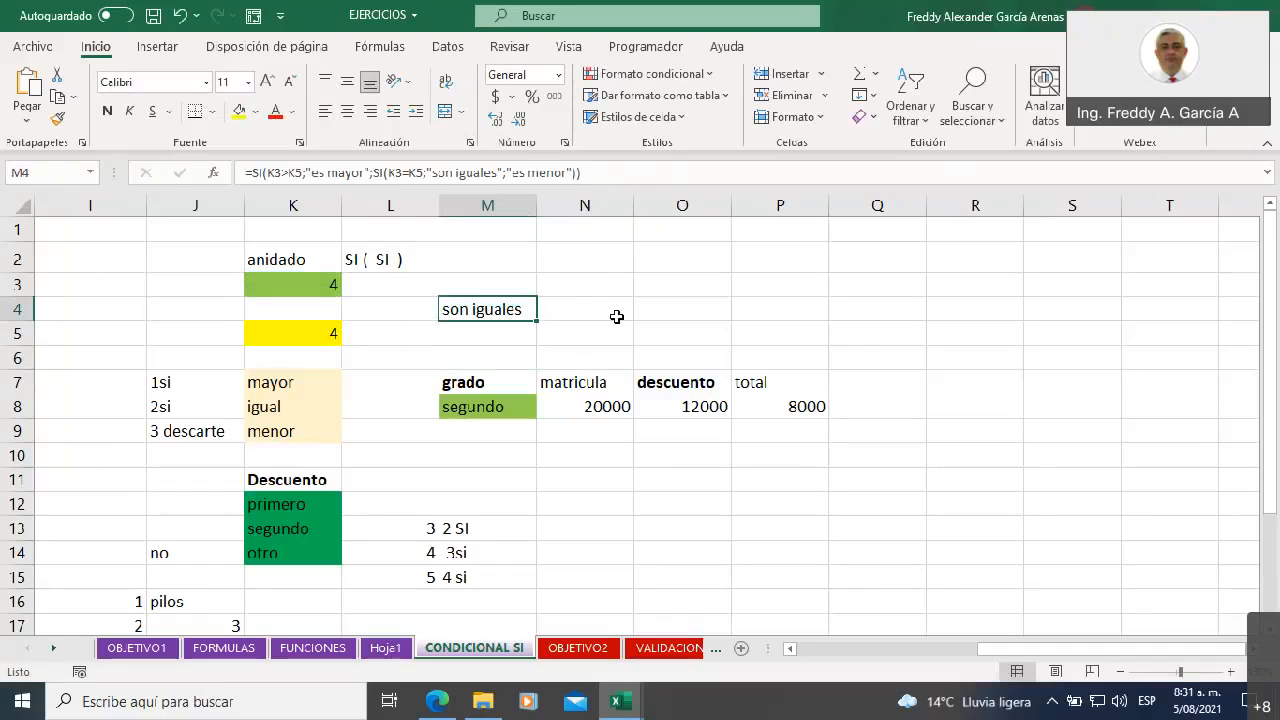
Delete the nested SI formula in M4 and undo the deletion
{"action": "key", "text": "Delete"}
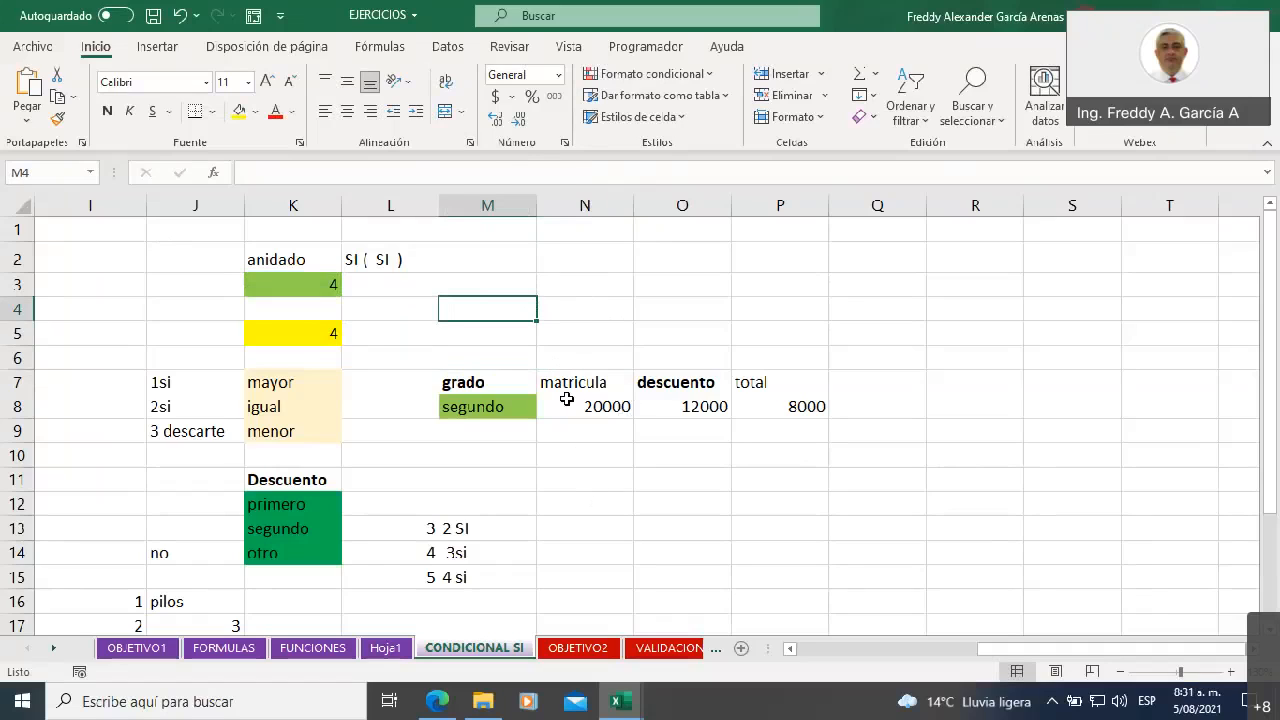
{"action": "key", "text": "ctrl+z"}
{"action": "left_click", "coordinate": [380, 354]}
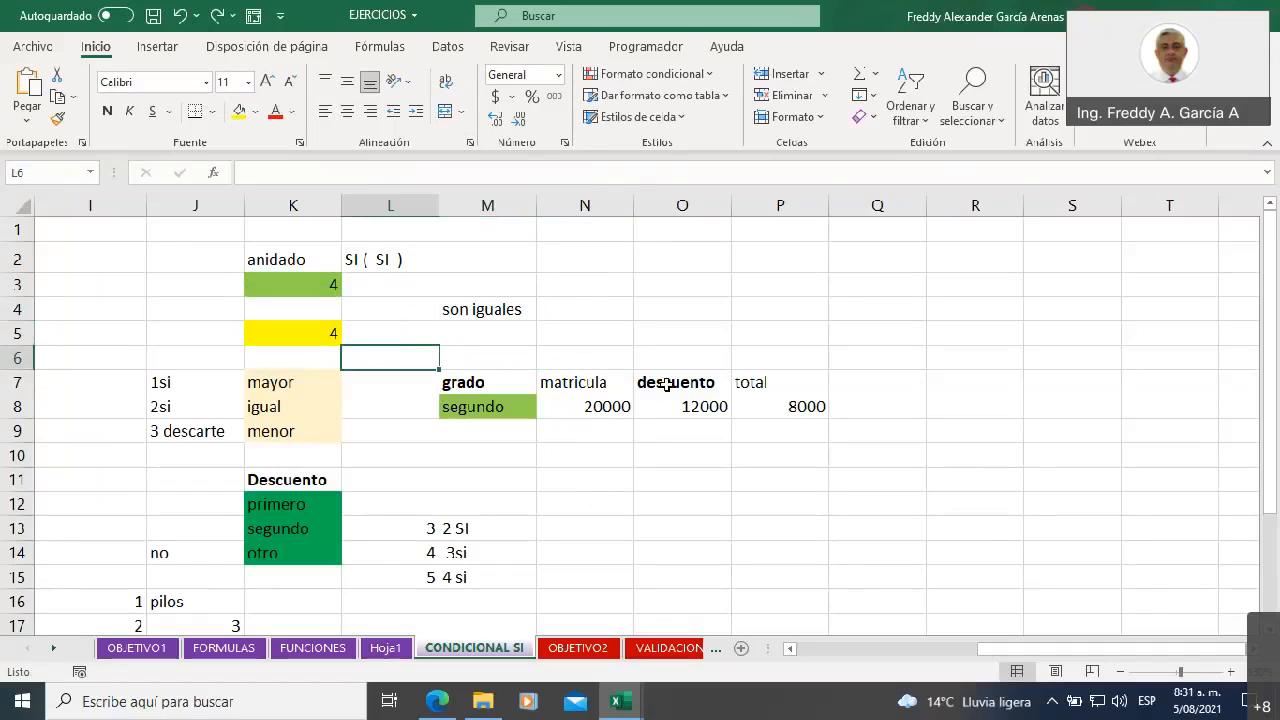
Clear the existing single SI formula from F9, below the empty comparison cells G7 and H7
{"action": "left_click_drag", "start_coordinate": [976, 651], "coordinate": [799, 651]}
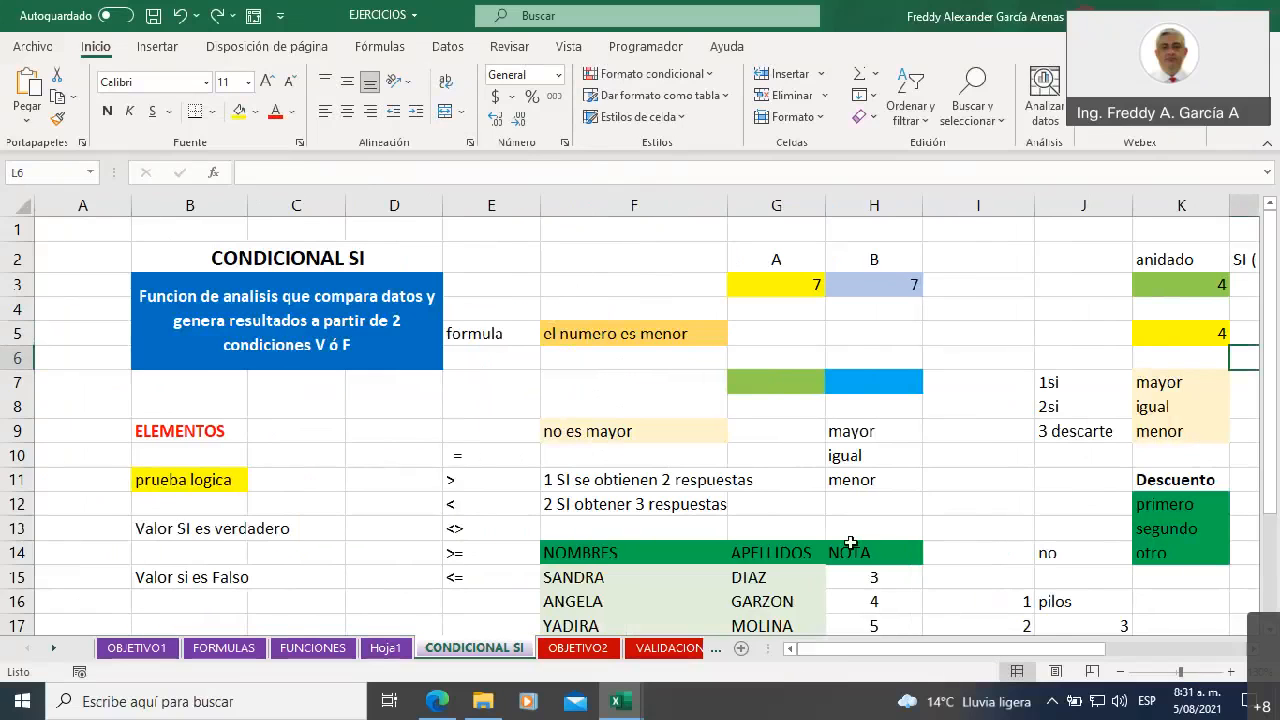
{"action": "left_click", "coordinate": [800, 392]}
{"action": "left_click", "coordinate": [849, 381]}
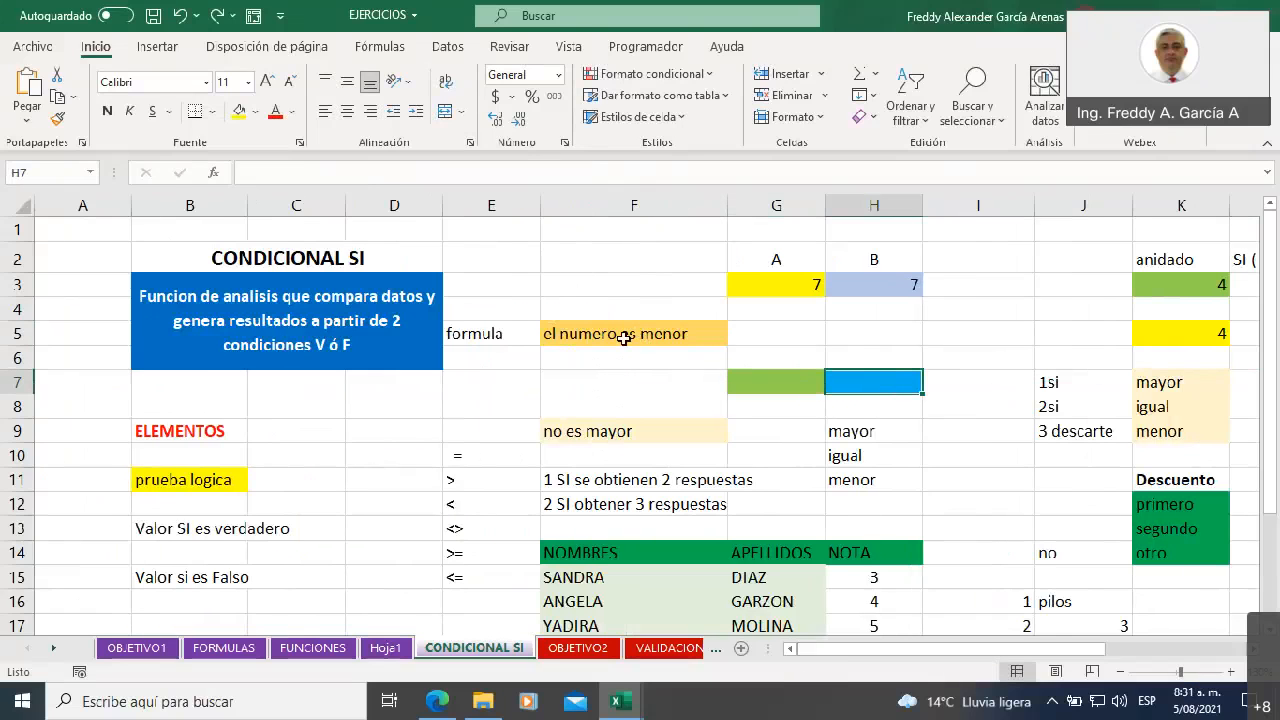
{"action": "left_click", "coordinate": [620, 428]}
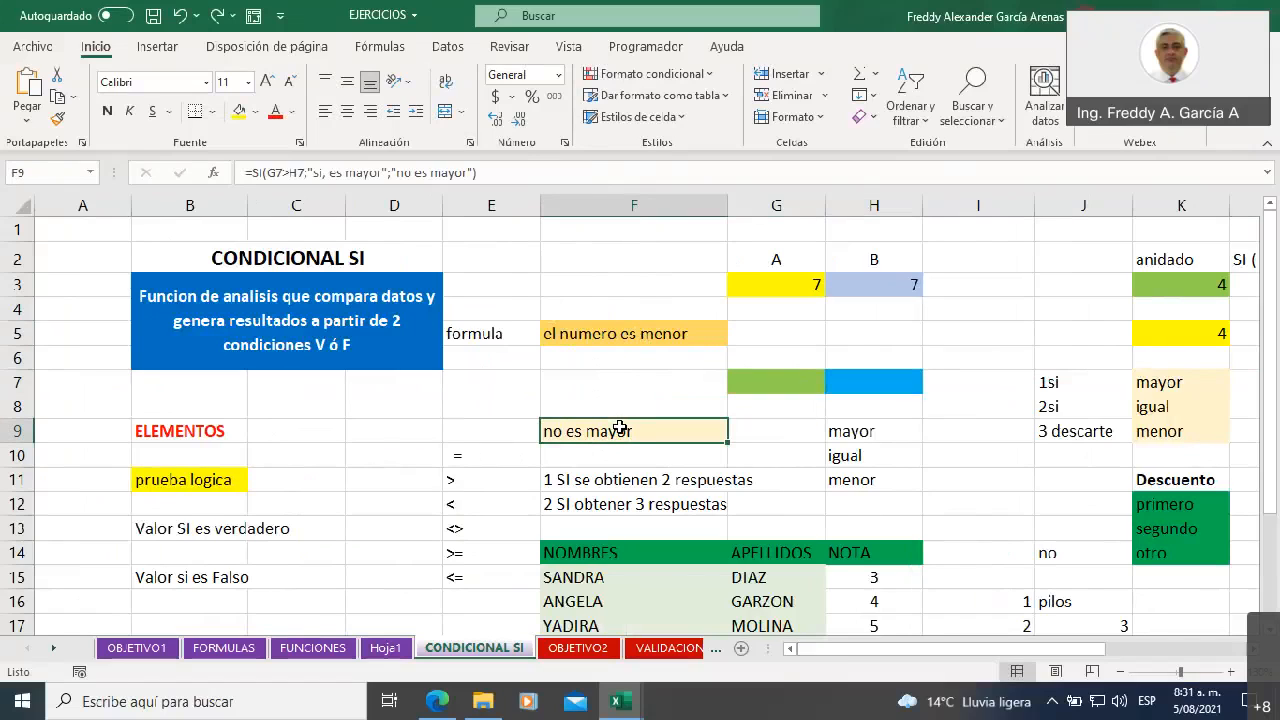
{"action": "key", "text": "Delete"}
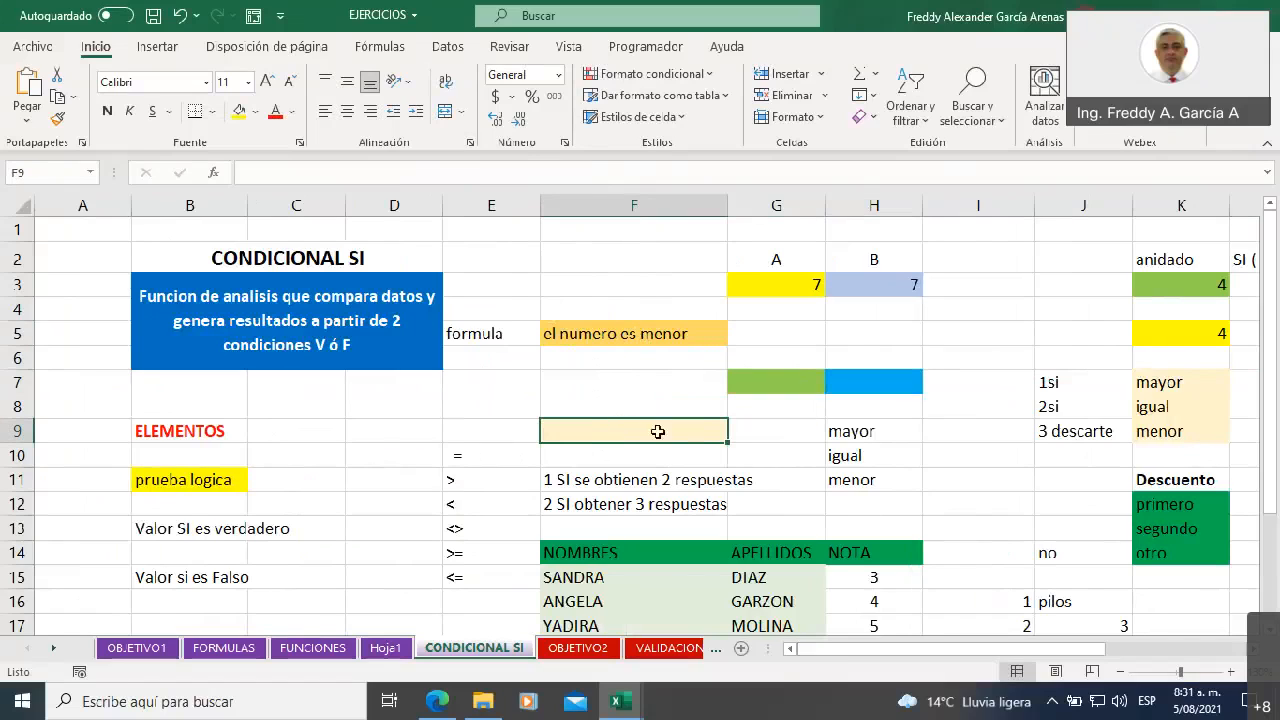
Review the outcomes mayor, igual and menor in H9:H11 and the two cells to compare, G7 and H7
{"action": "left_click", "coordinate": [860, 431]}
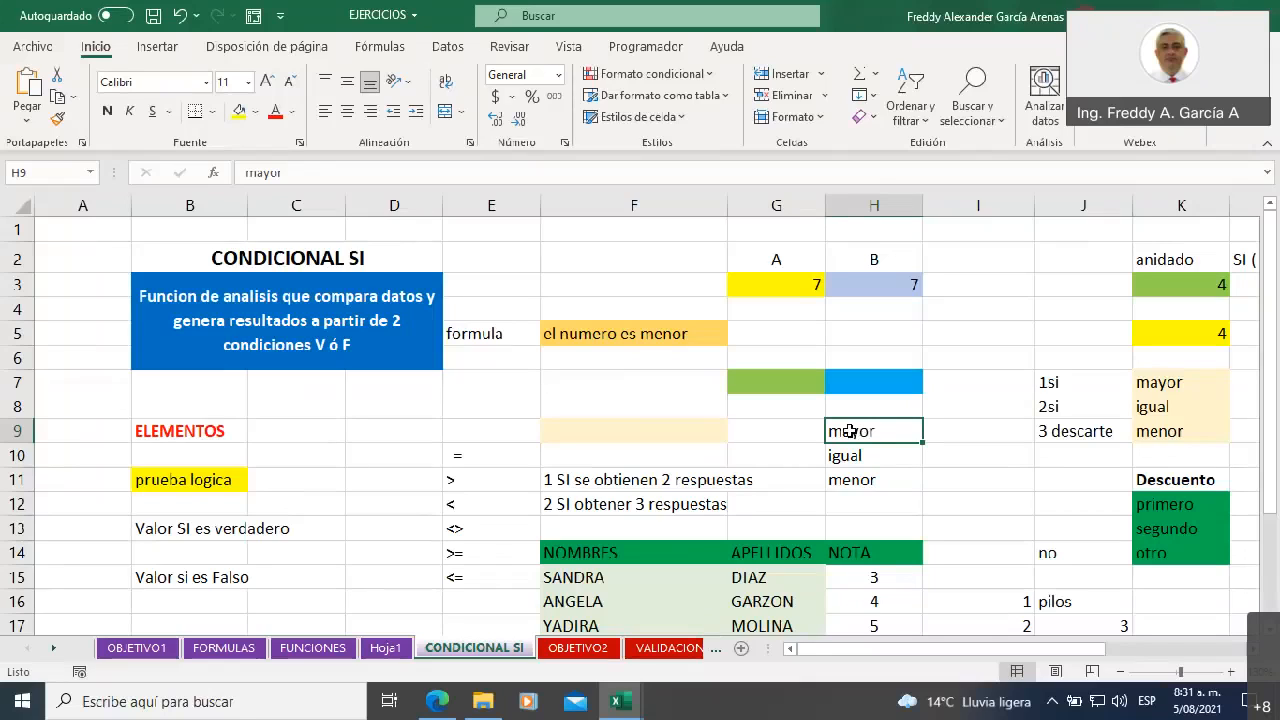
{"action": "left_click", "coordinate": [858, 454]}
{"action": "left_click", "coordinate": [864, 478]}
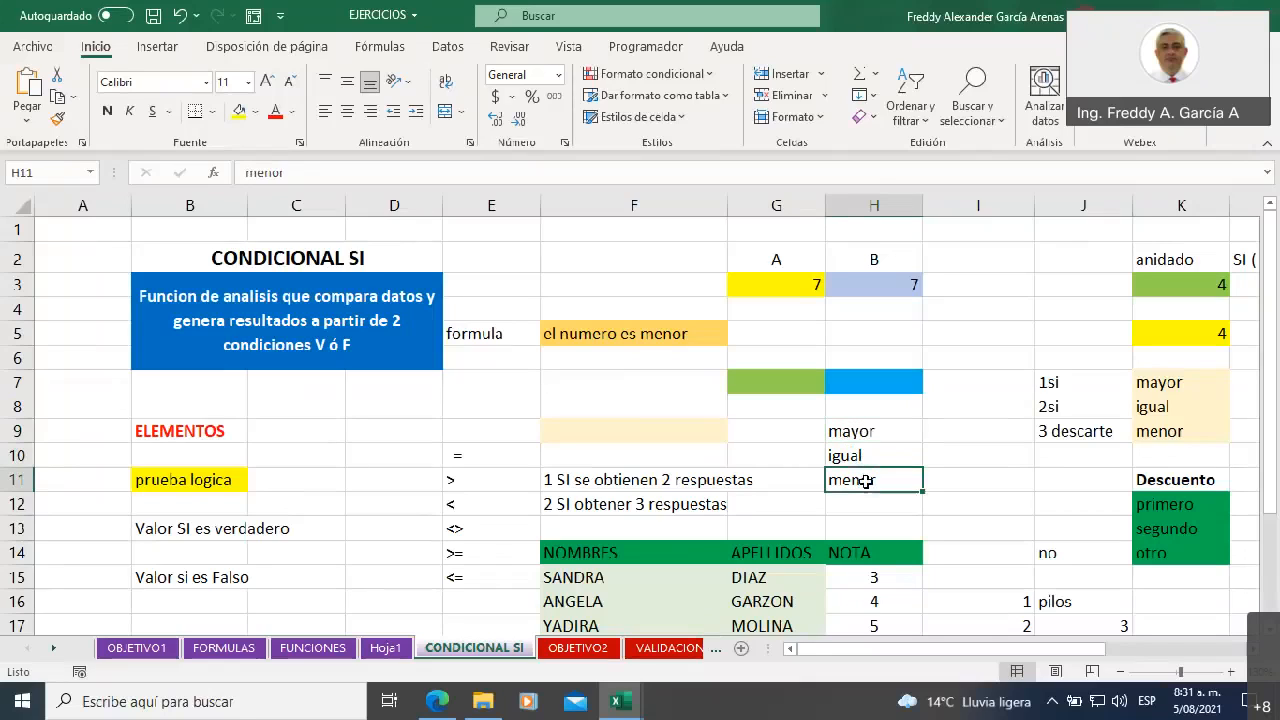
{"action": "left_click", "coordinate": [774, 382]}
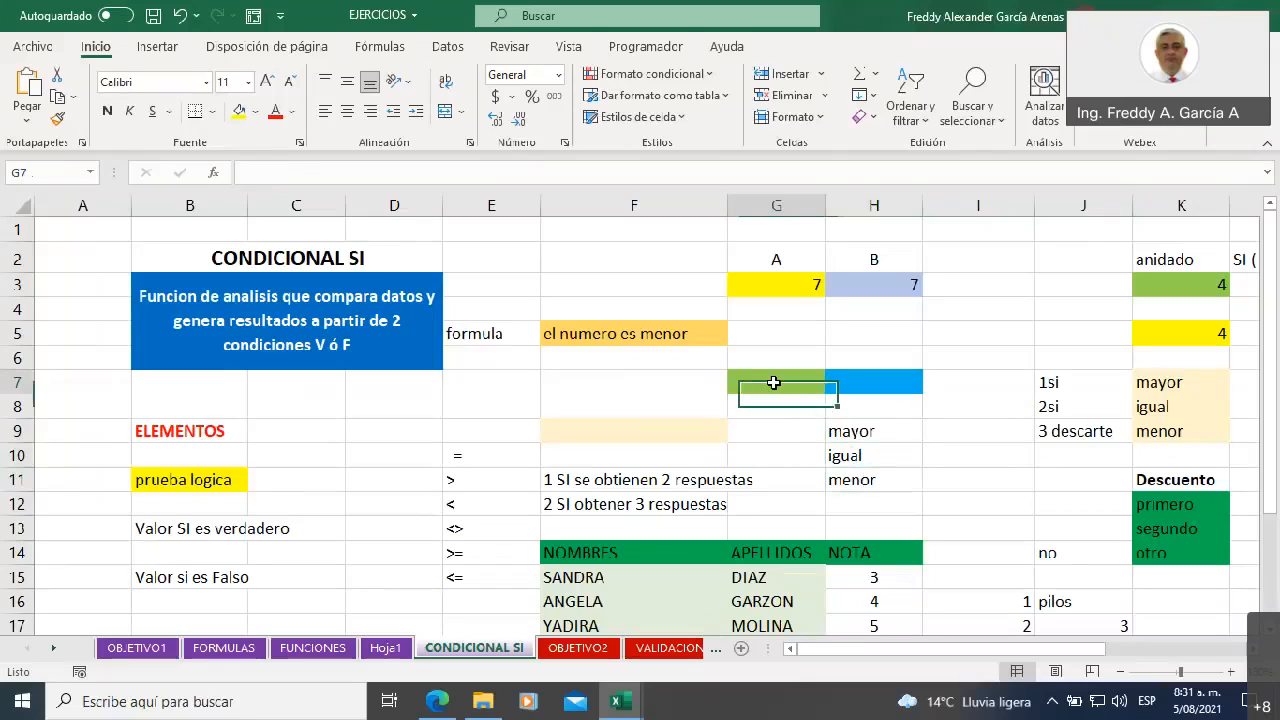
{"action": "left_click", "coordinate": [840, 381]}
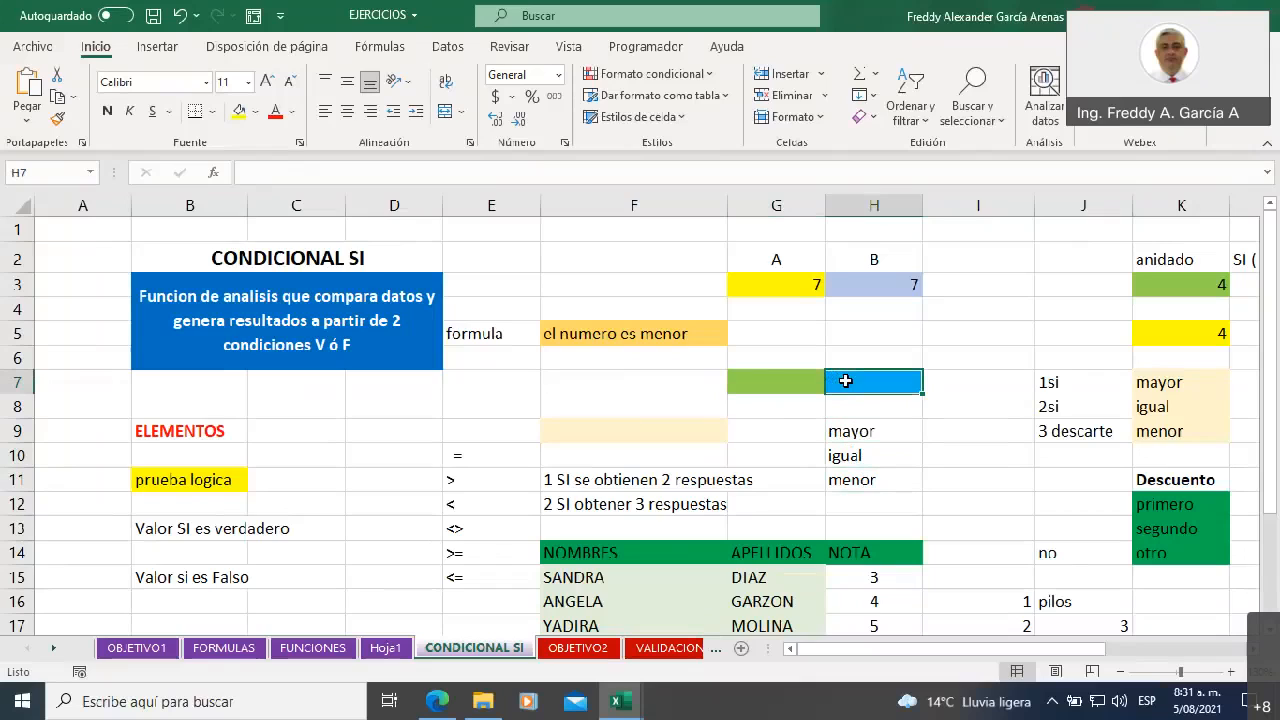
Start an SI formula in F9 with the logical test G7>H7
{"action": "left_click", "coordinate": [643, 429]}
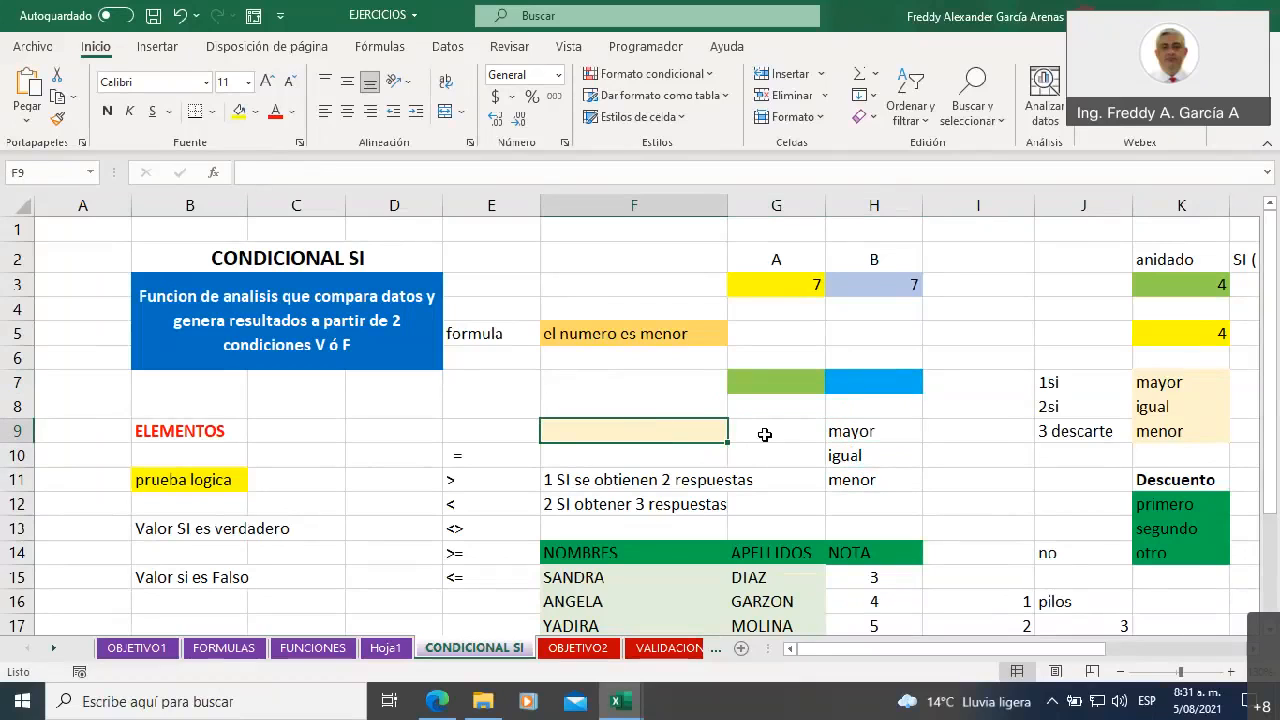
{"action": "type", "text": "="}
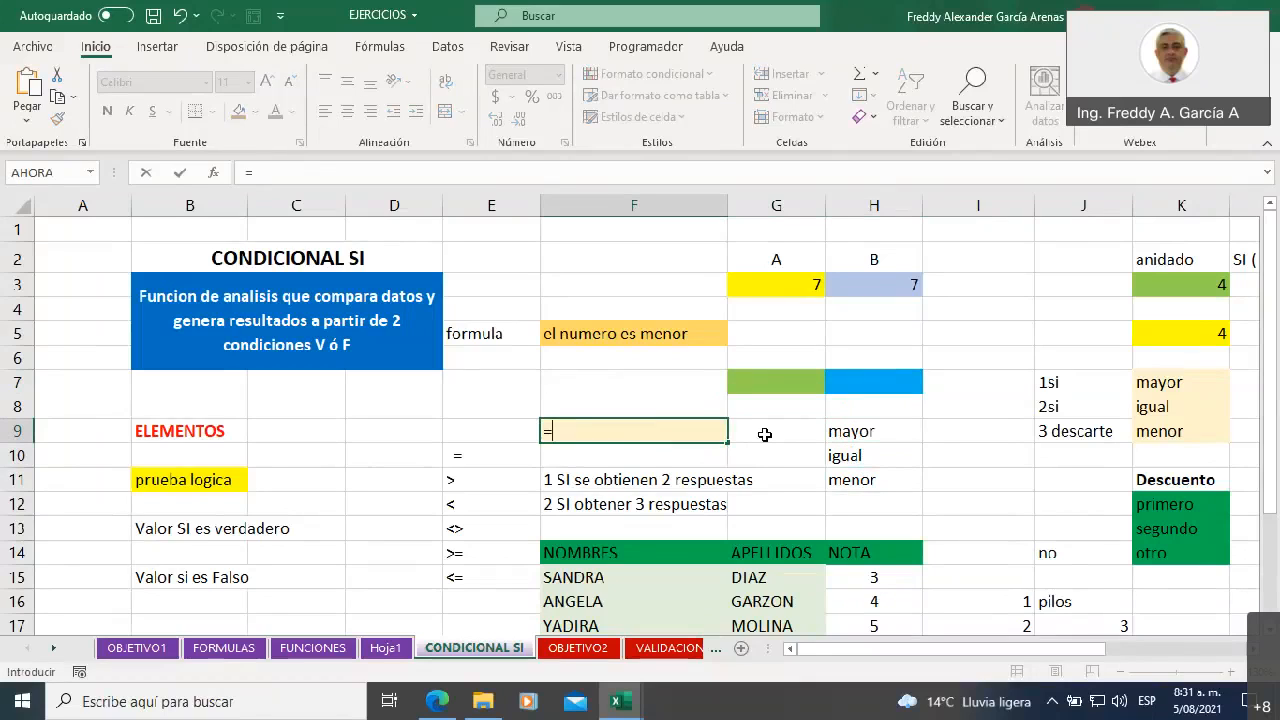
{"action": "type", "text": "si"}
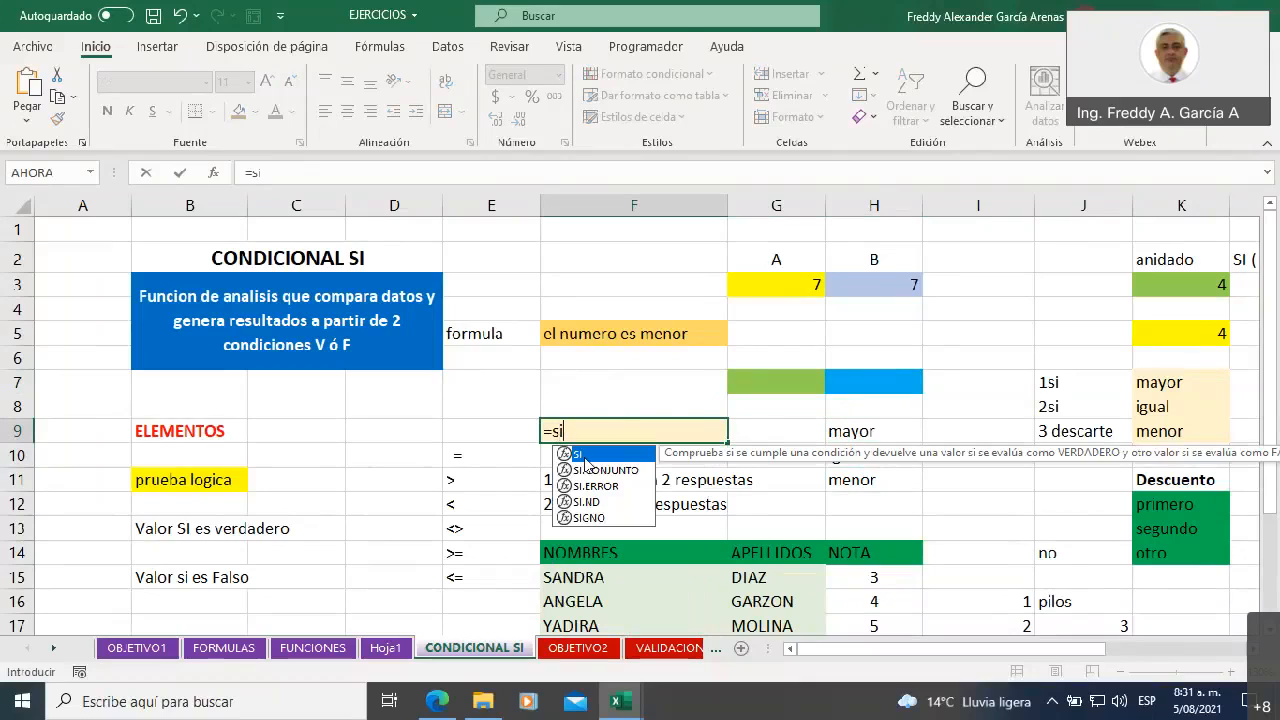
{"action": "double_click", "coordinate": [585, 456]}
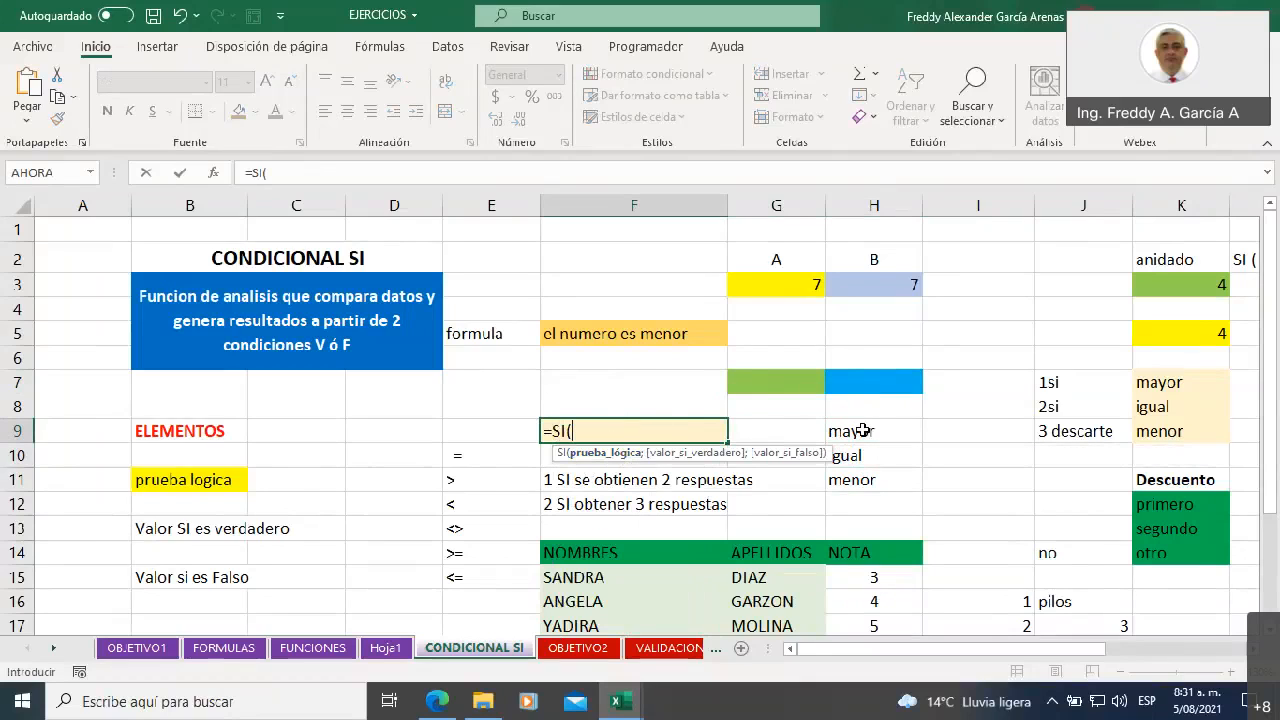
{"action": "left_click", "coordinate": [760, 381]}
{"action": "type", "text": ">"}
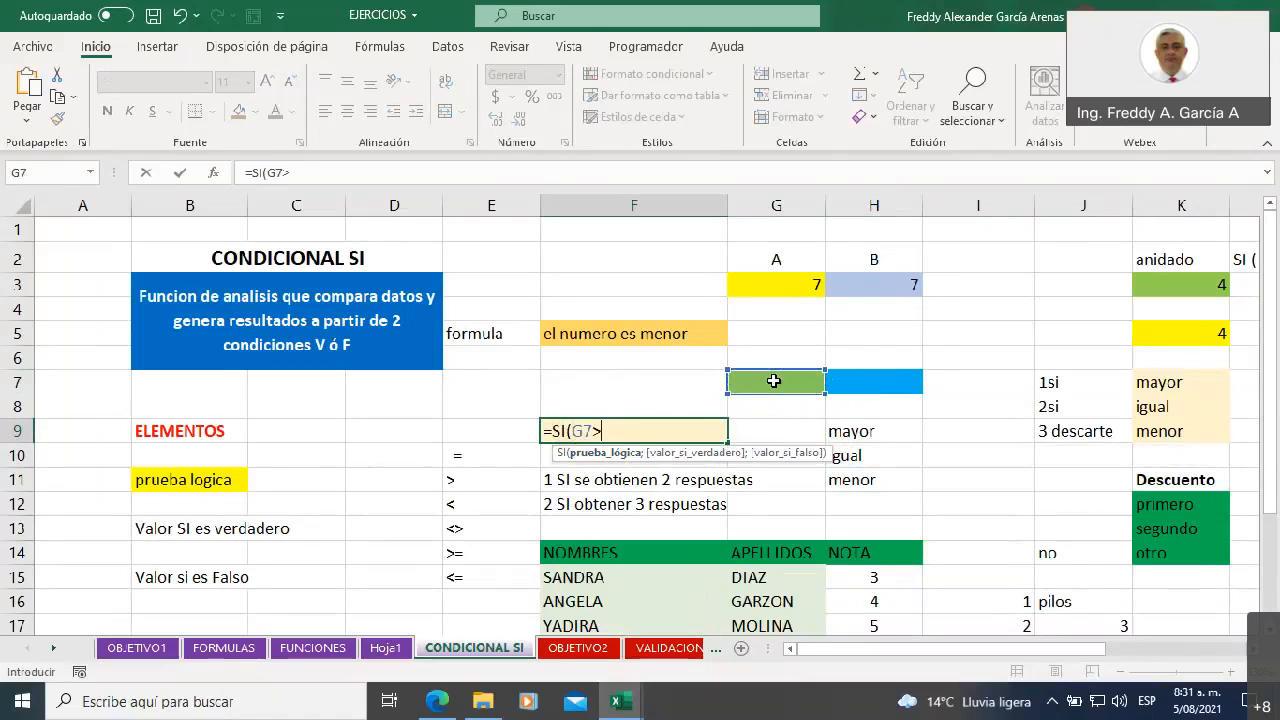
{"action": "left_click", "coordinate": [852, 377]}
{"action": "type", "text": ";"}
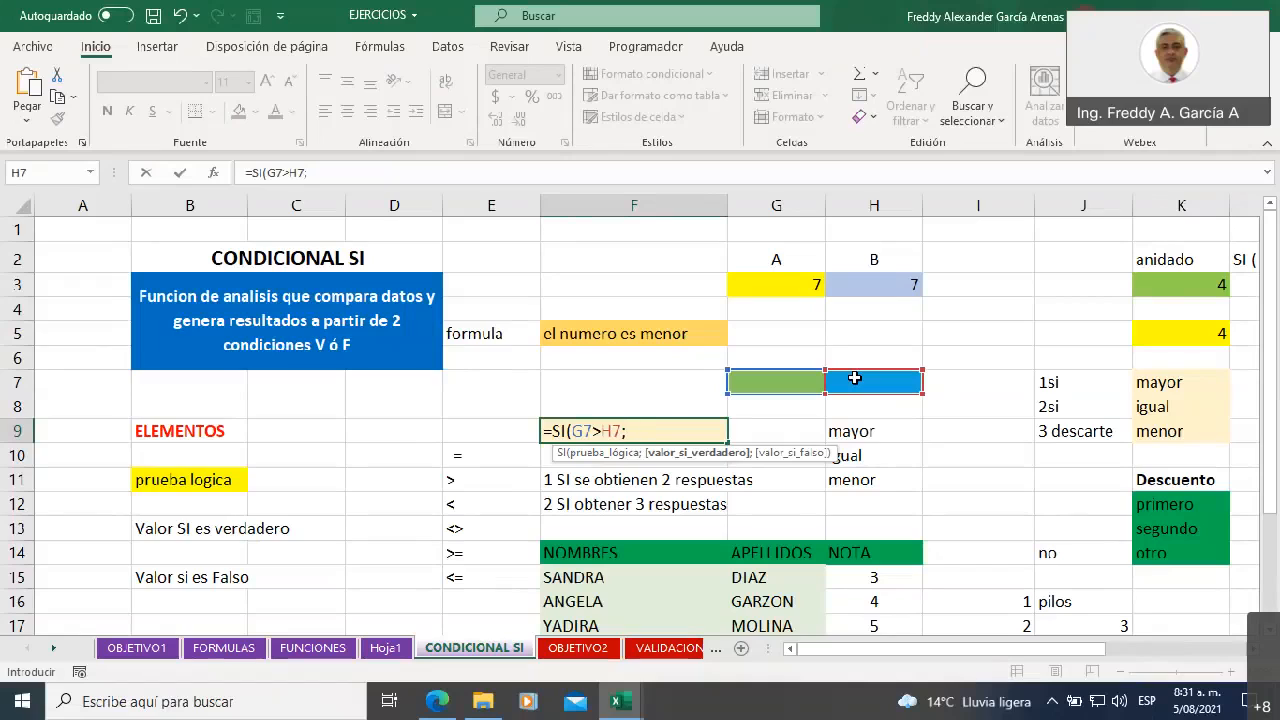
{"action": "type", "text": "\"es mayor\""}
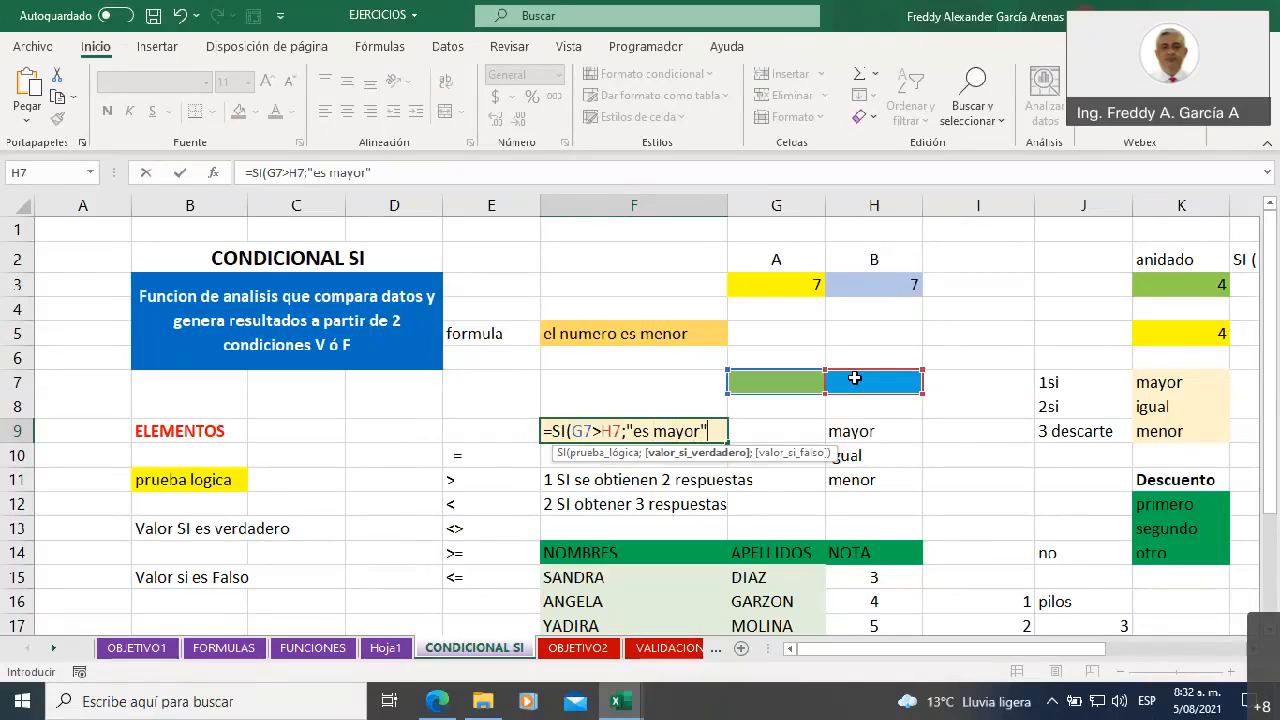
Add "es mayor" as the value-if-true argument of the F9 formula, followed by a semicolon separator
{"action": "type", "text": ";"}
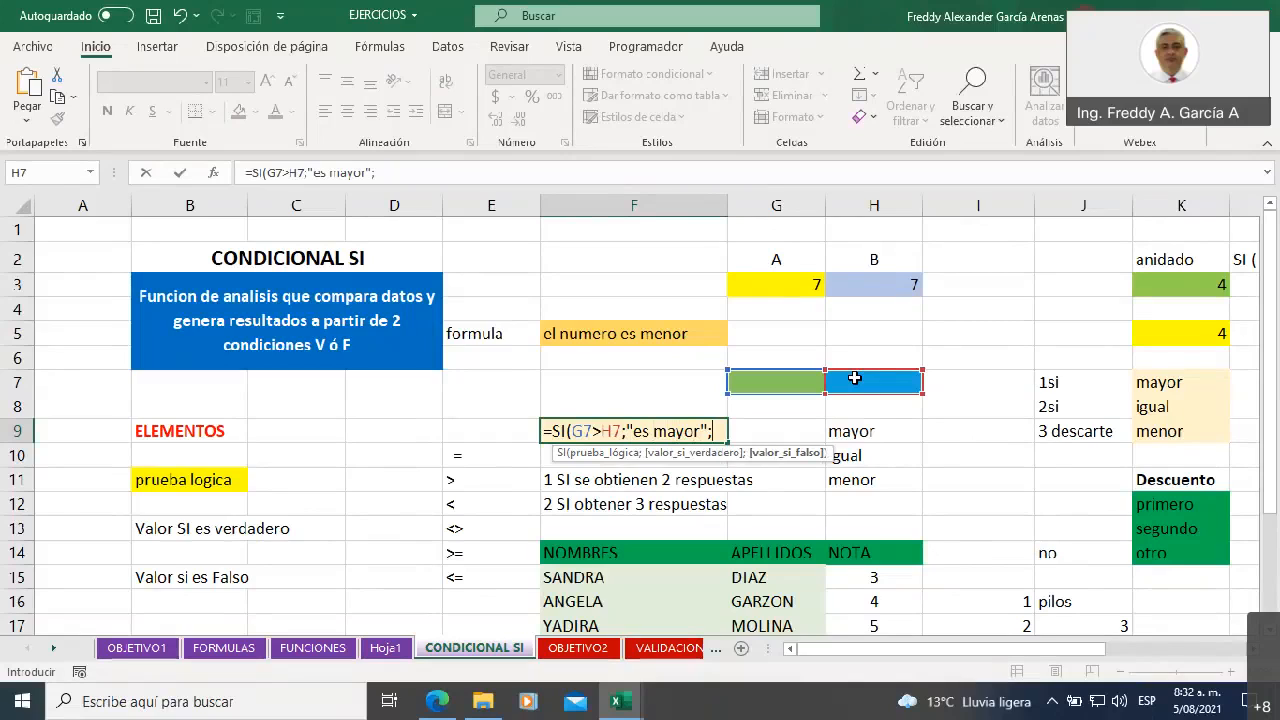
{"action": "type", "text": "si"}
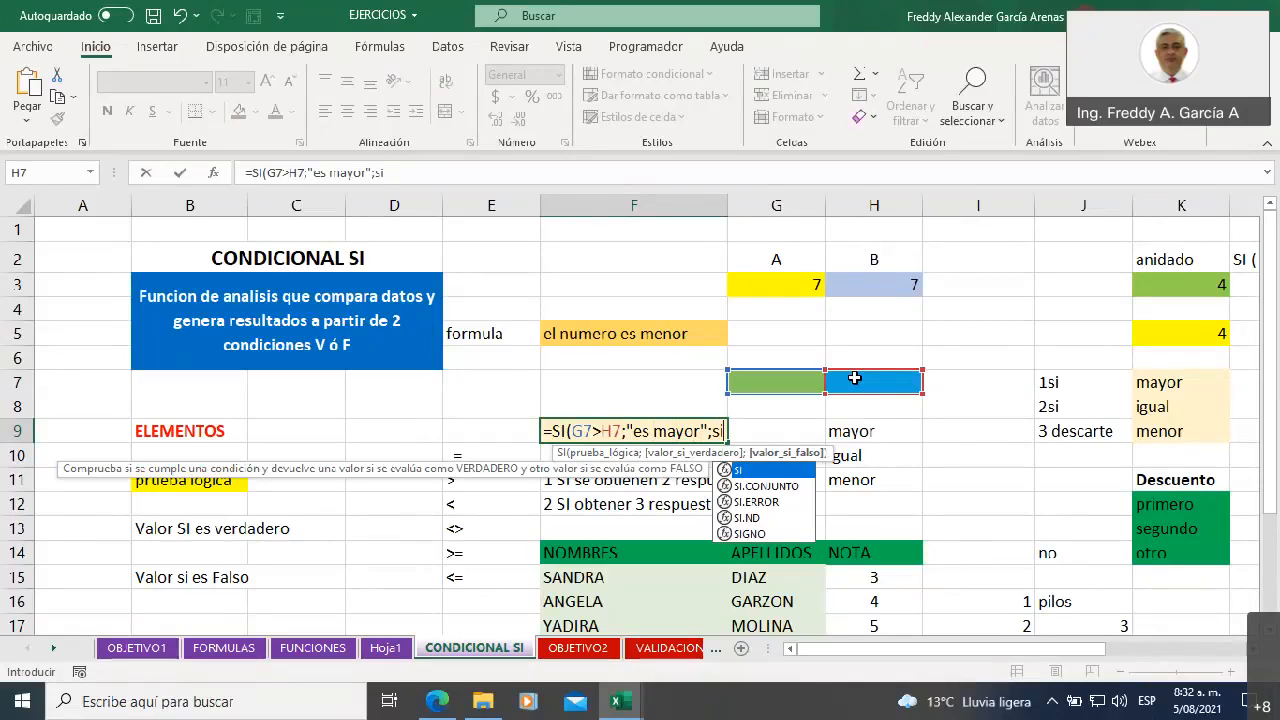
Nest a second SI as the value-if-false argument of the F9 formula, with logical test G7=H7 and a semicolon separator
{"action": "double_click", "coordinate": [740, 470]}
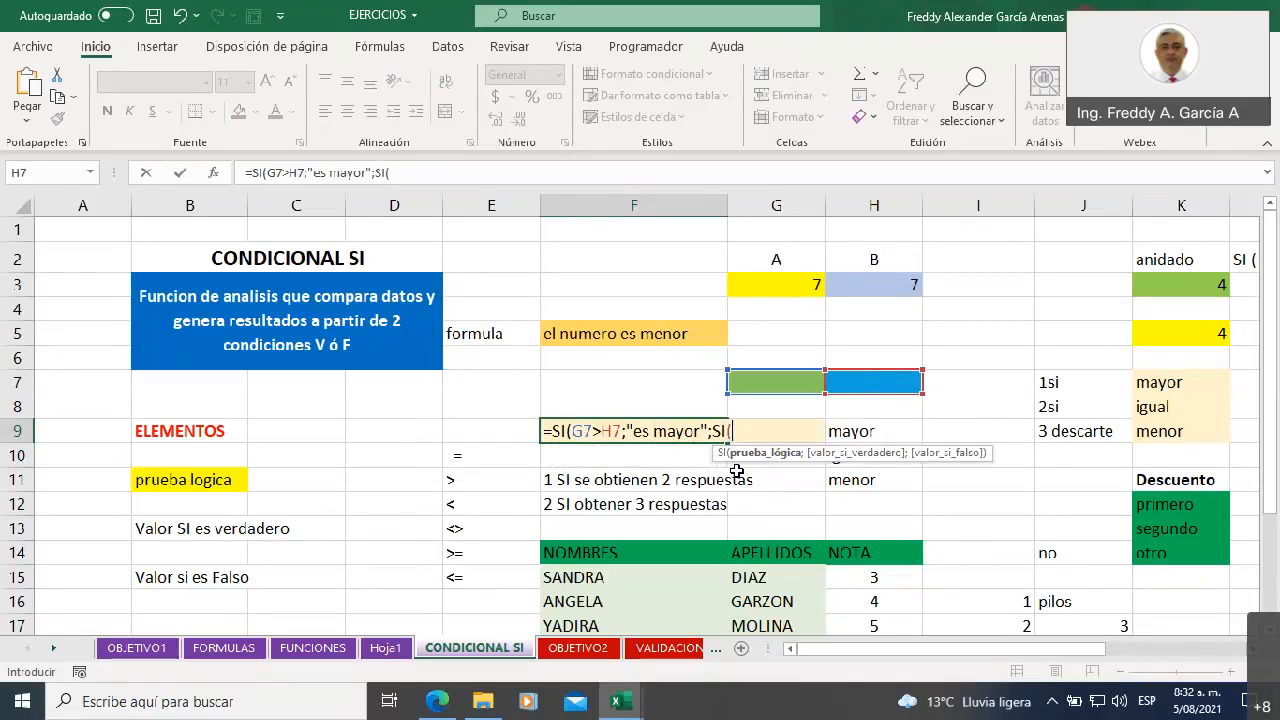
{"action": "left_click", "coordinate": [753, 379]}
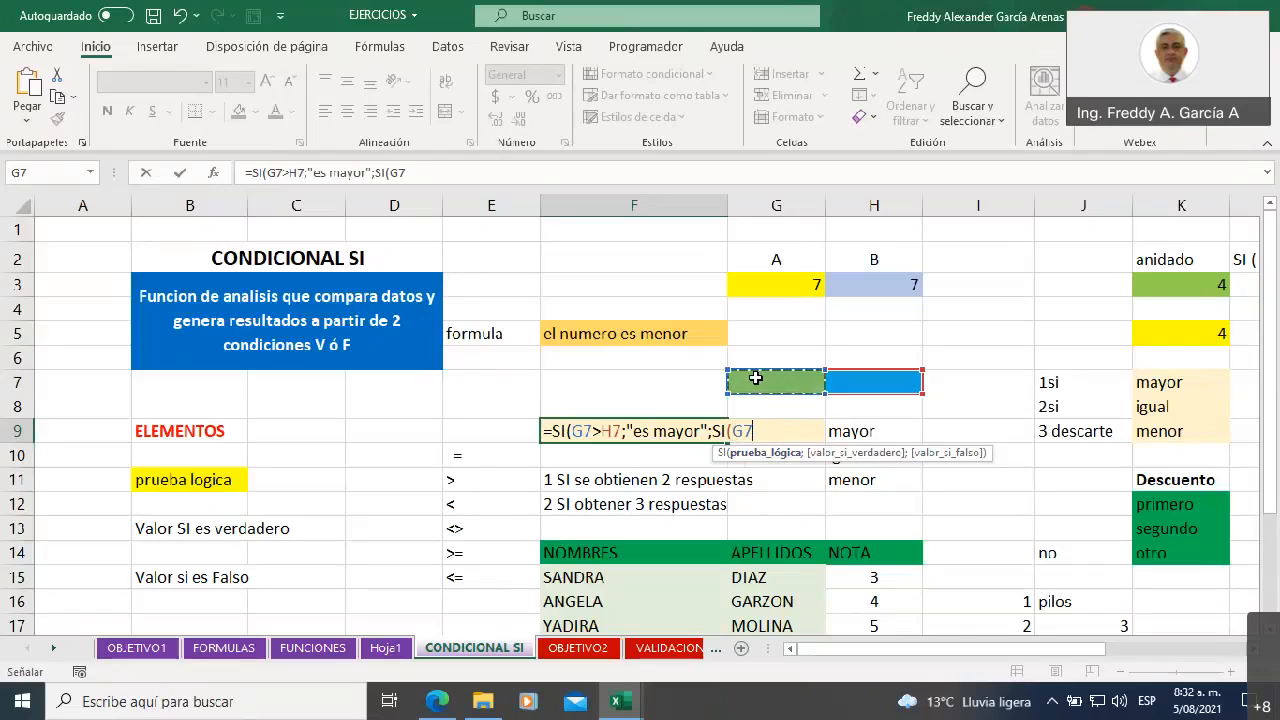
{"action": "type", "text": "="}
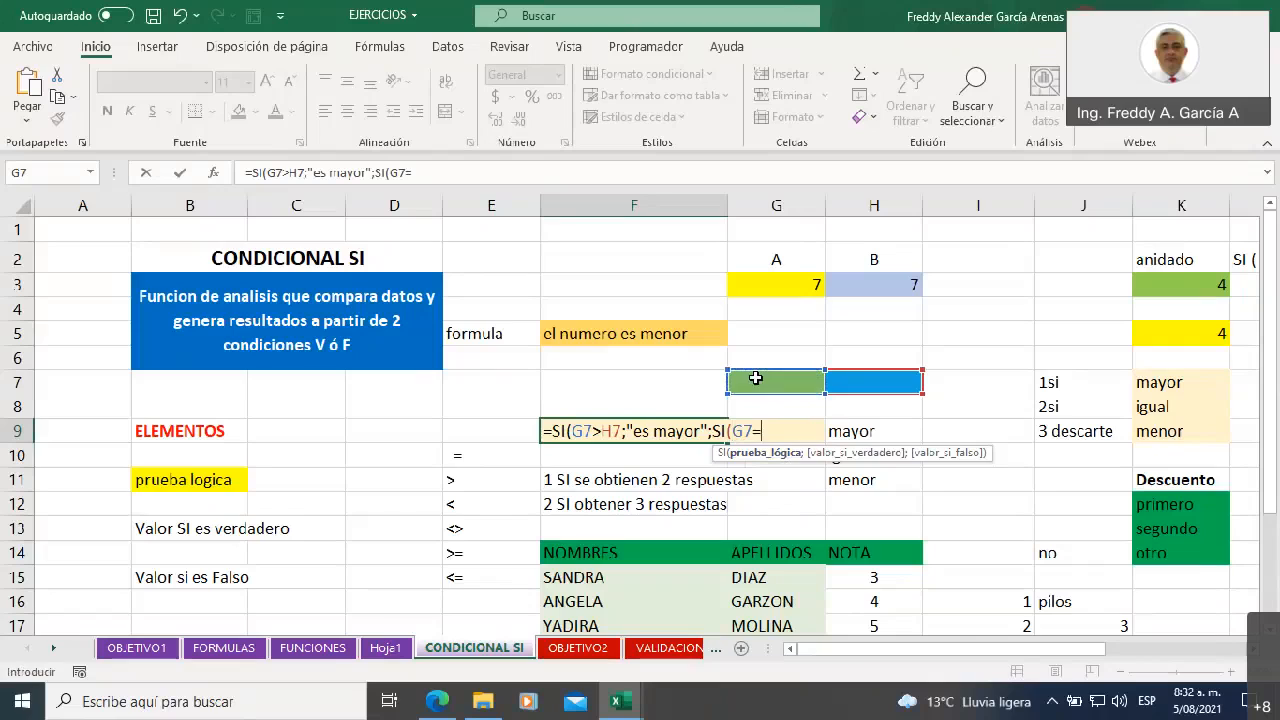
{"action": "left_click", "coordinate": [862, 377]}
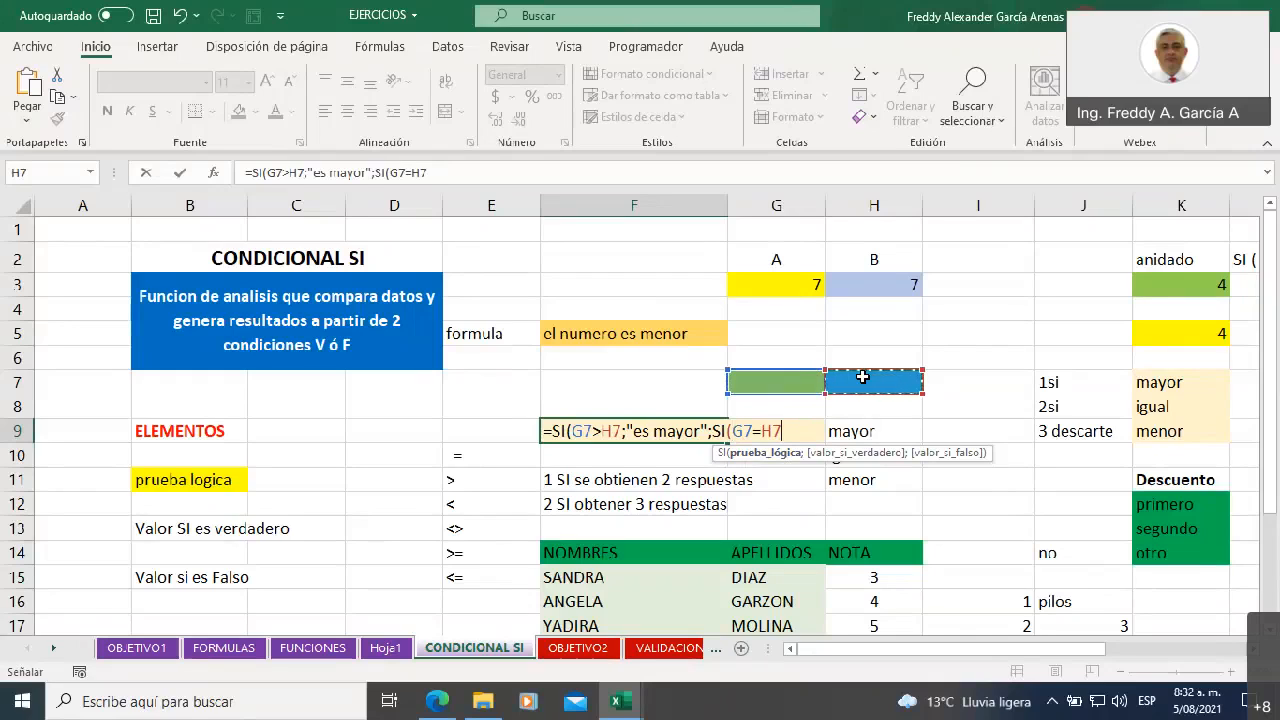
{"action": "type", "text": ";"}
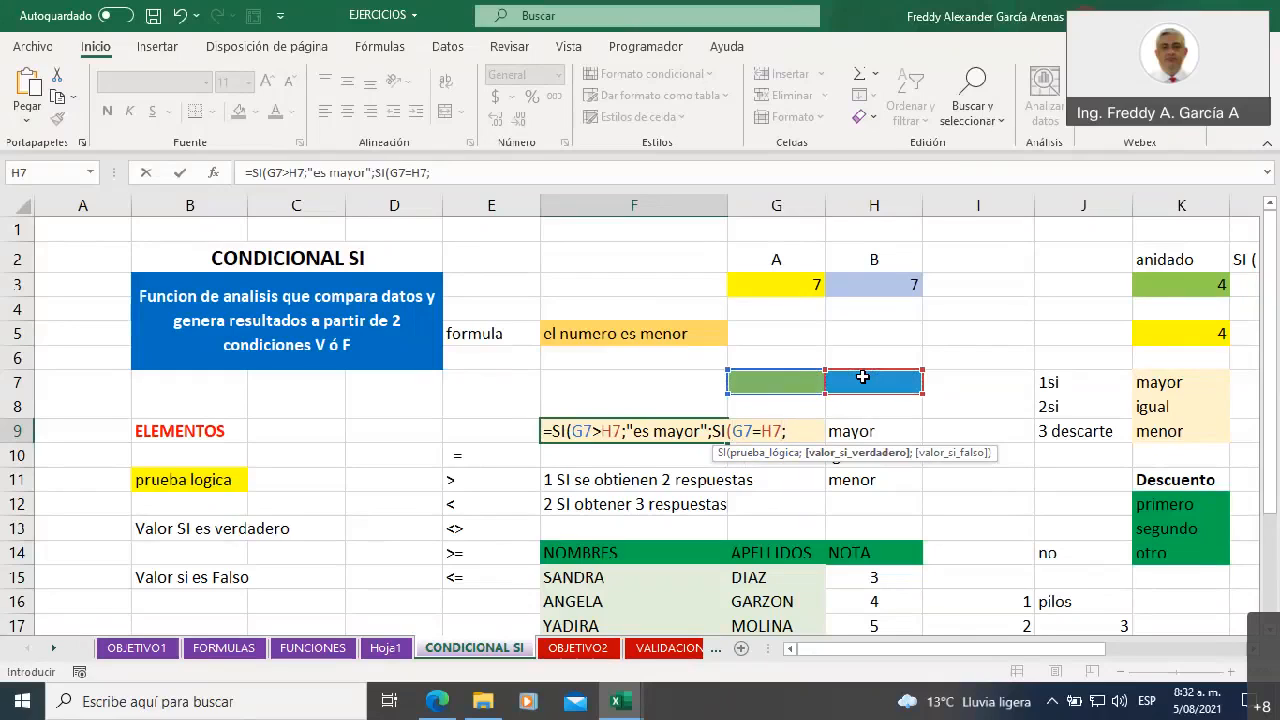
{"action": "type", "text": "\"son iguales"}
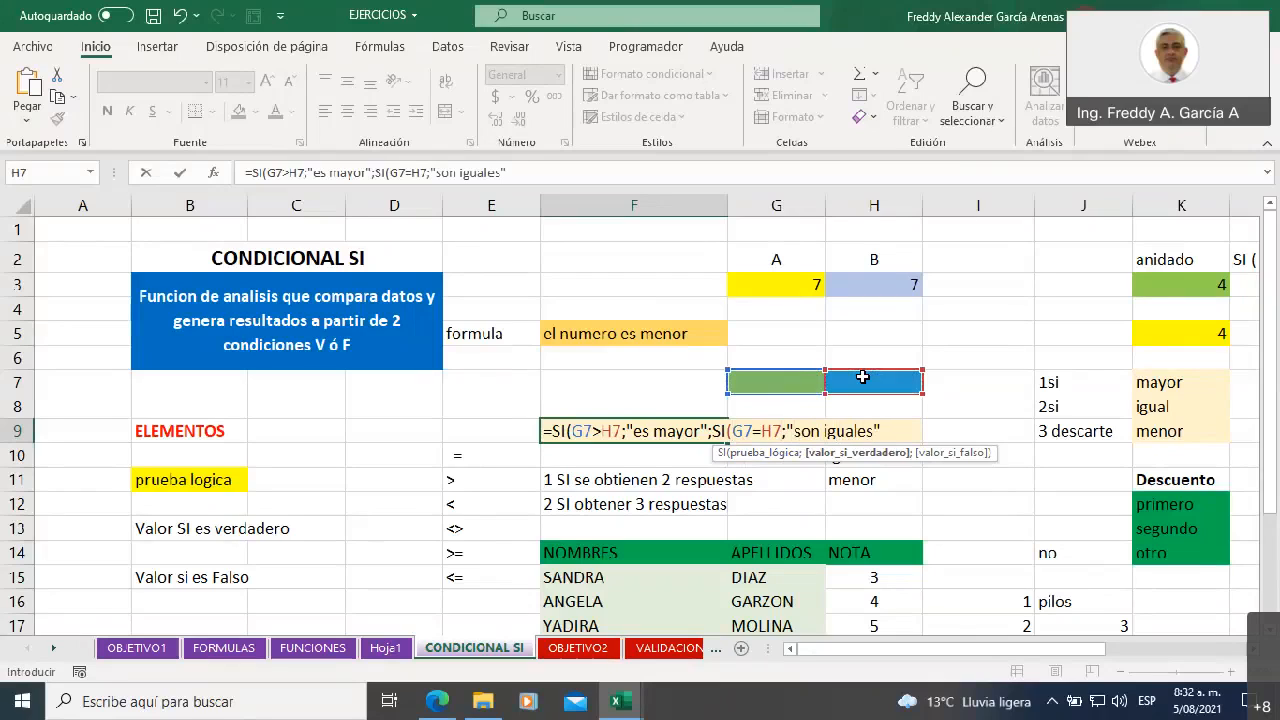
Add "son iguales" as the value-if-true argument of the nested SI in F9, followed by a semicolon separator
{"action": "type", "text": ";"}
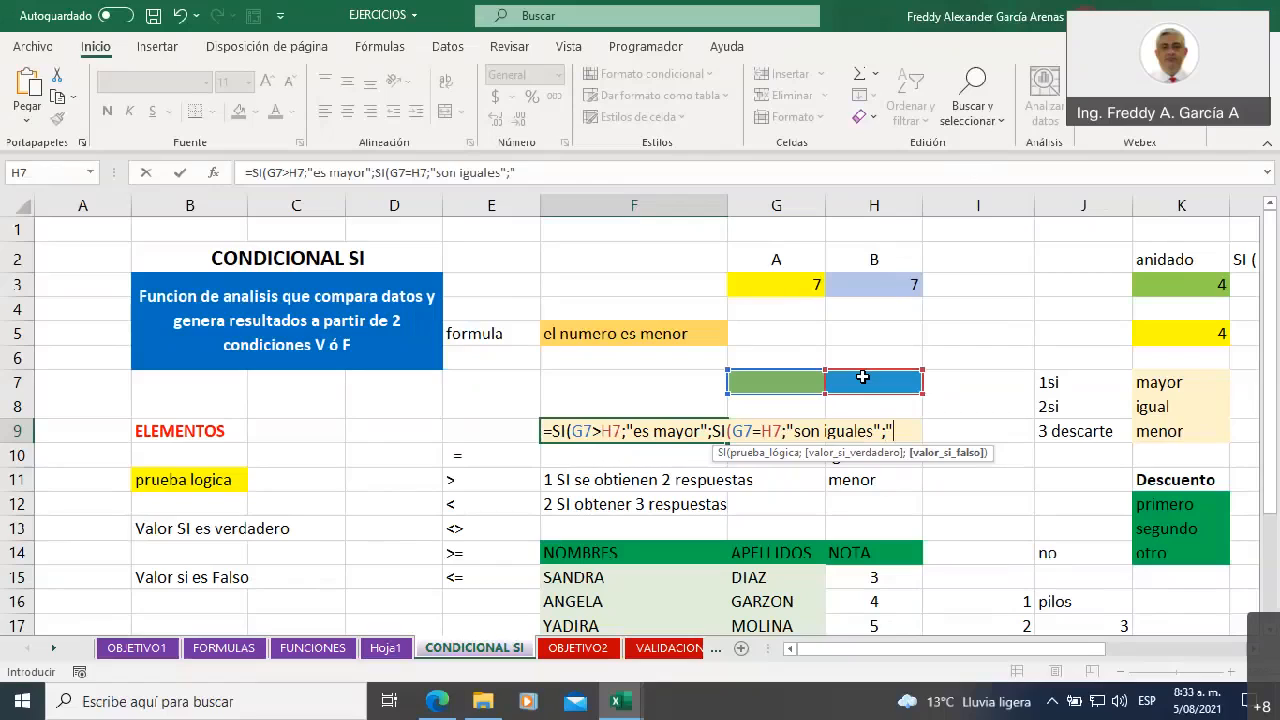
Complete the F9 formula with "es menor" as the nested value-if-false, and enter it with Excel's proposed closing-parenthesis correction
{"action": "type", "text": "es menor"}
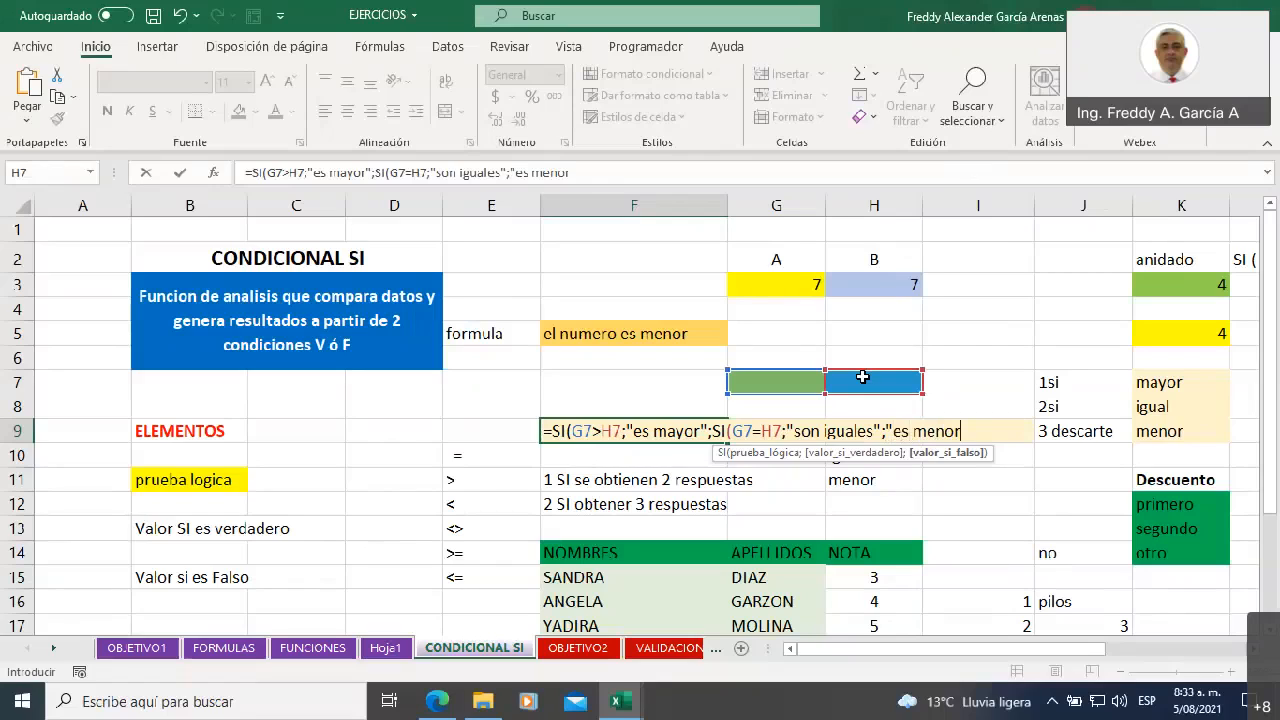
{"action": "type", "text": "\")"}
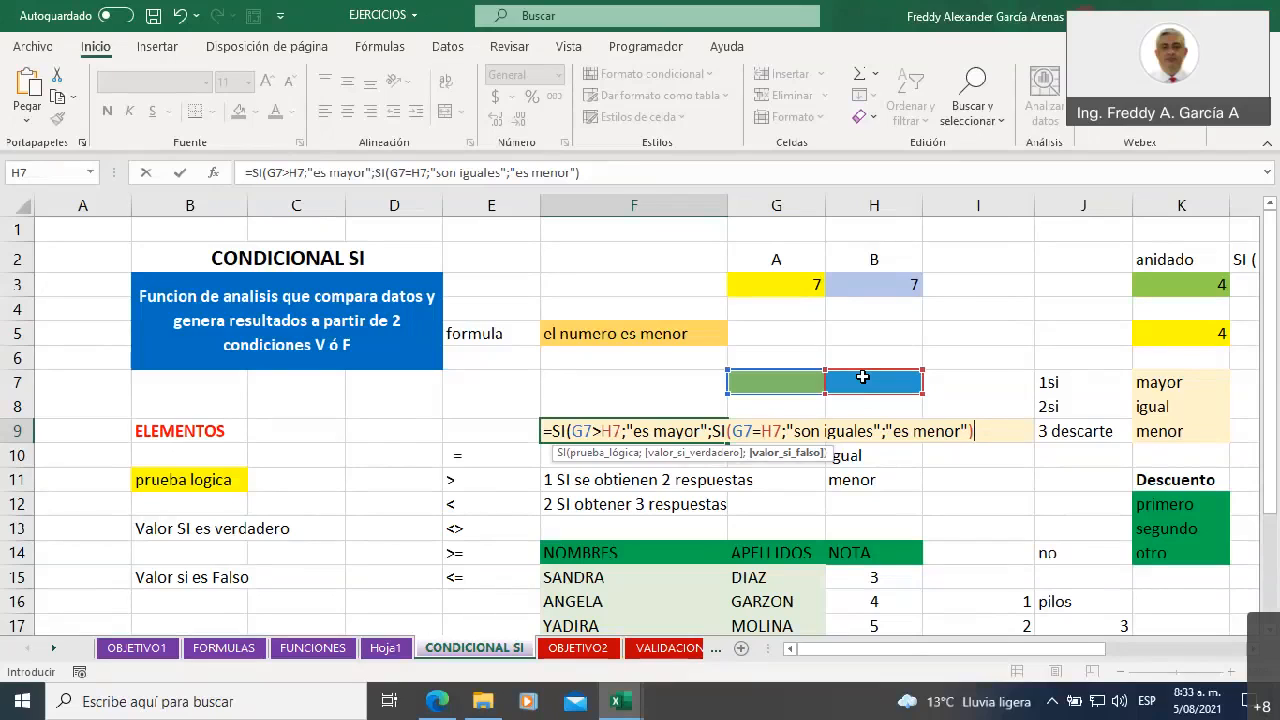
{"action": "key", "text": "Return"}
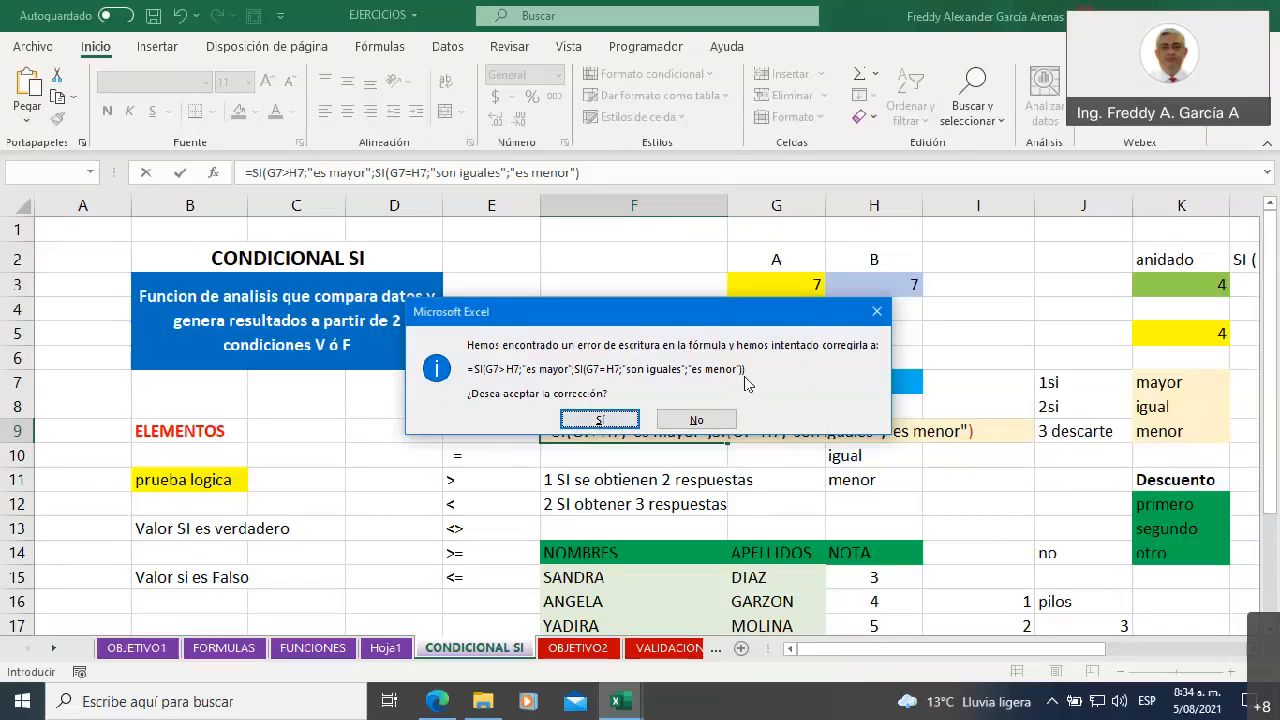
{"action": "left_click", "coordinate": [598, 420]}
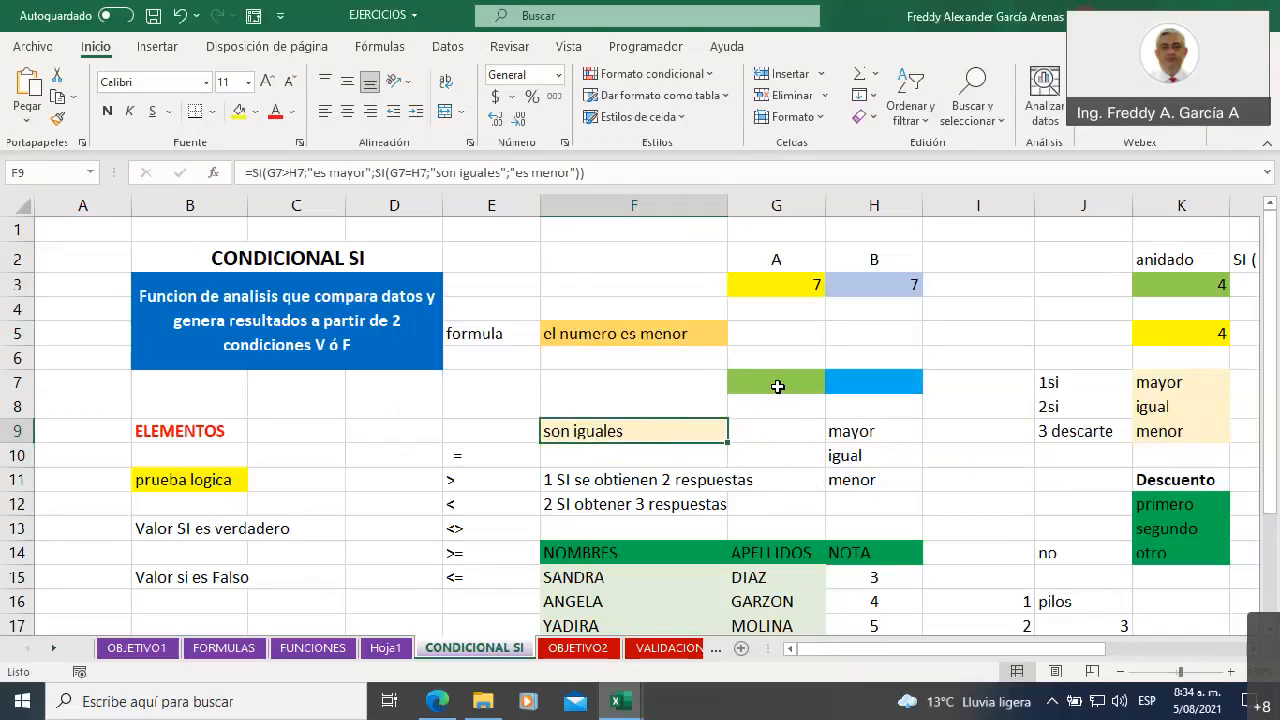
Examine the two closing parentheses at the end of the nested SI formula in F9, leaving the formula as it is
{"action": "left_click", "coordinate": [591, 172]}
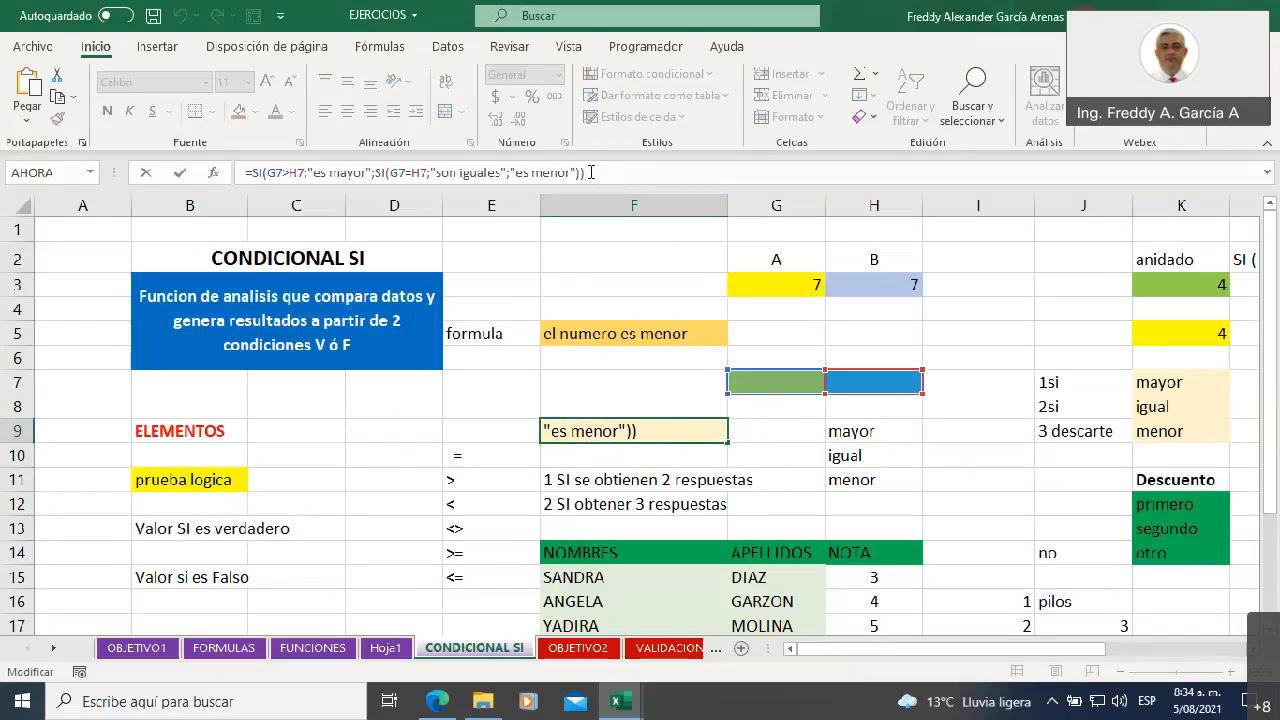
{"action": "left_click_drag", "start_coordinate": [588, 172], "coordinate": [577, 172]}
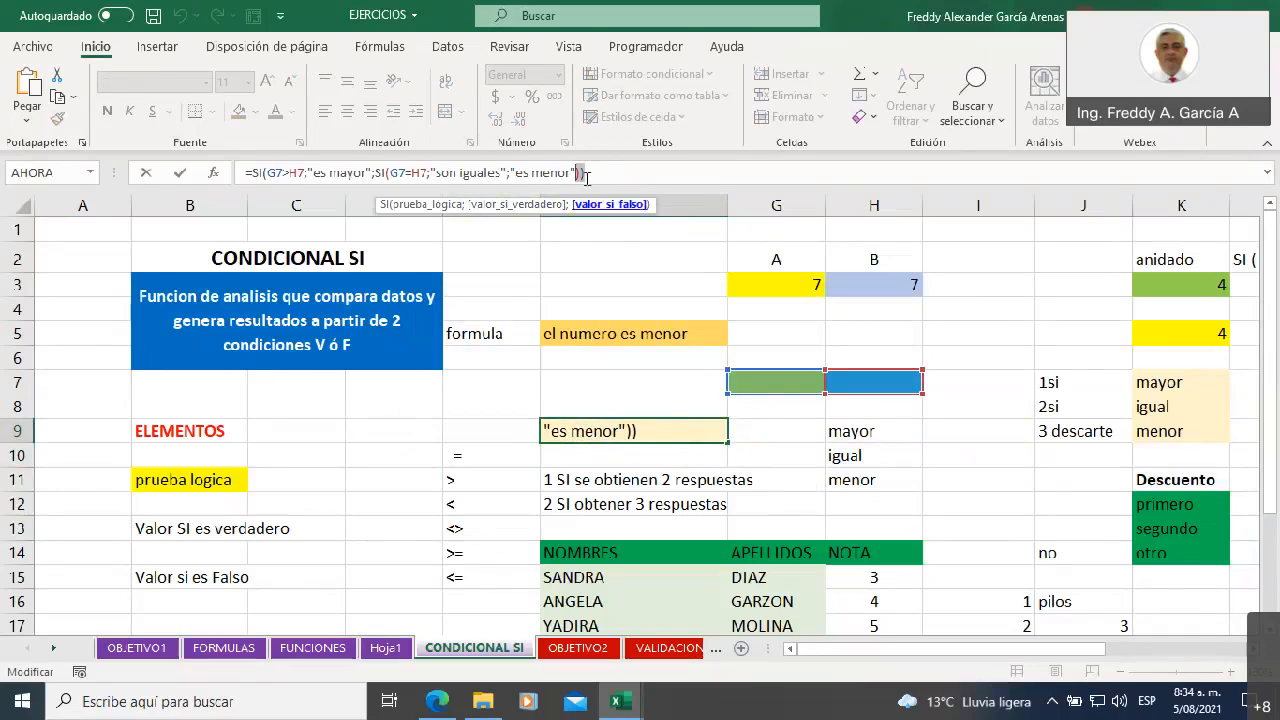
{"action": "left_click", "coordinate": [592, 172]}
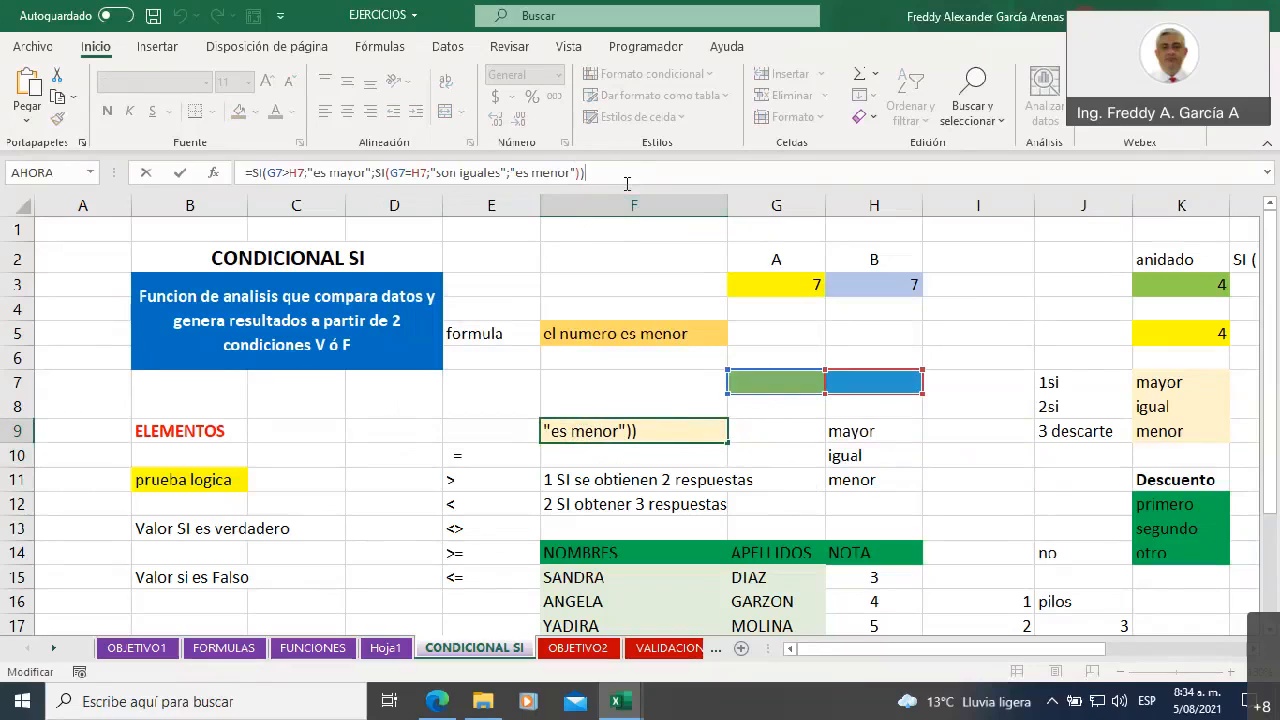
{"action": "key", "text": "Return"}
Test the nested SI with a smaller first number by entering 2 in G7 and 88 in H7
{"action": "left_click", "coordinate": [780, 390]}
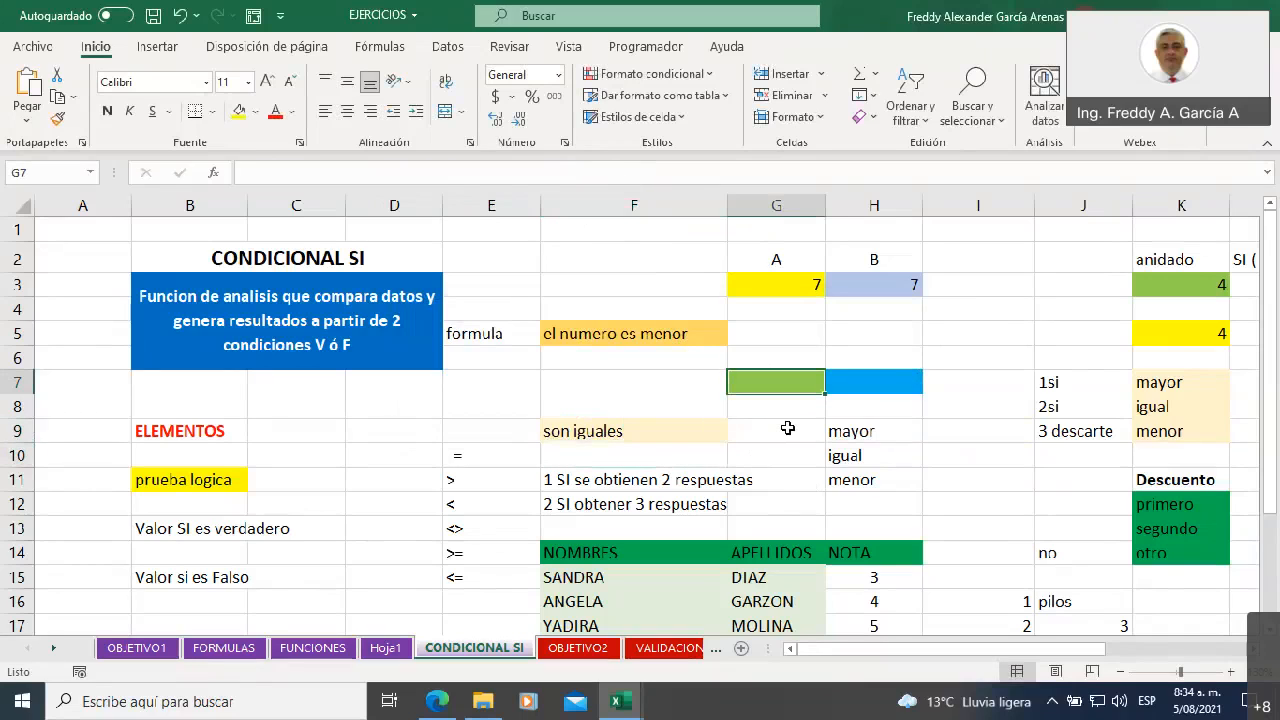
{"action": "type", "text": "2"}
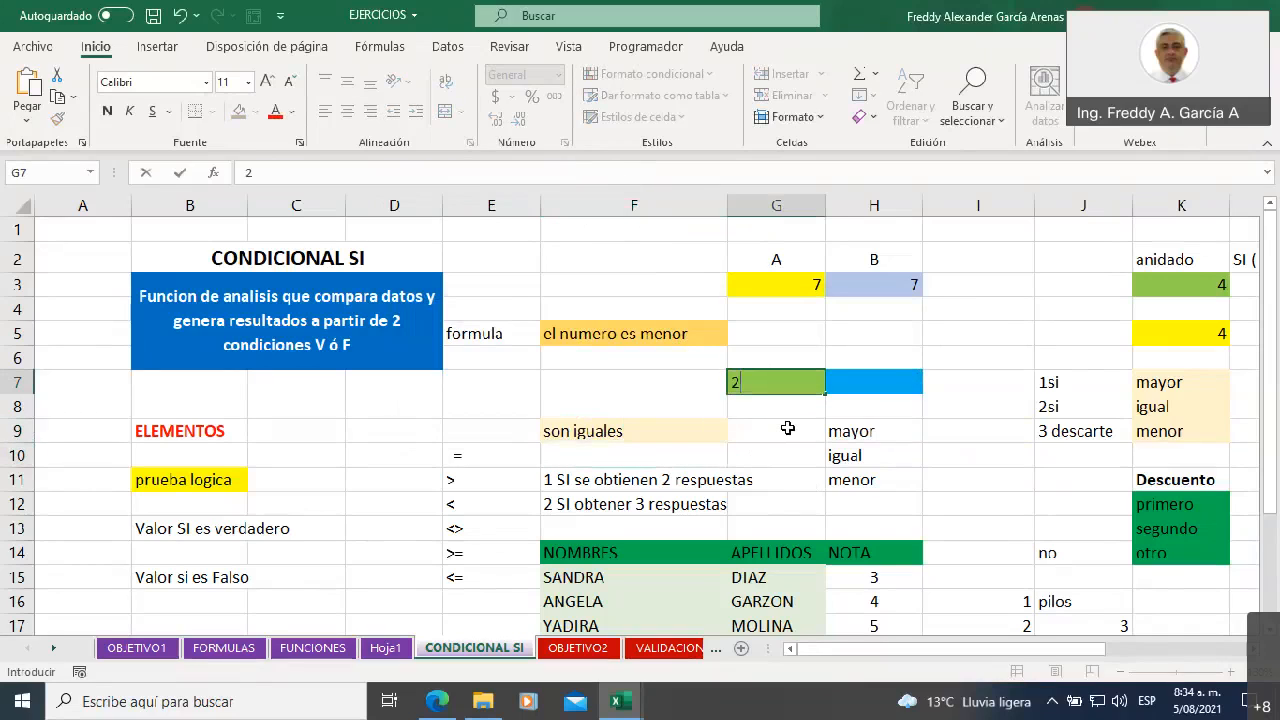
{"action": "key", "text": "Tab"}
{"action": "key", "text": "Tab"}
{"action": "key", "text": "Left"}
{"action": "type", "text": "88"}
{"action": "key", "text": "Tab"}
{"action": "key", "text": "Left"}
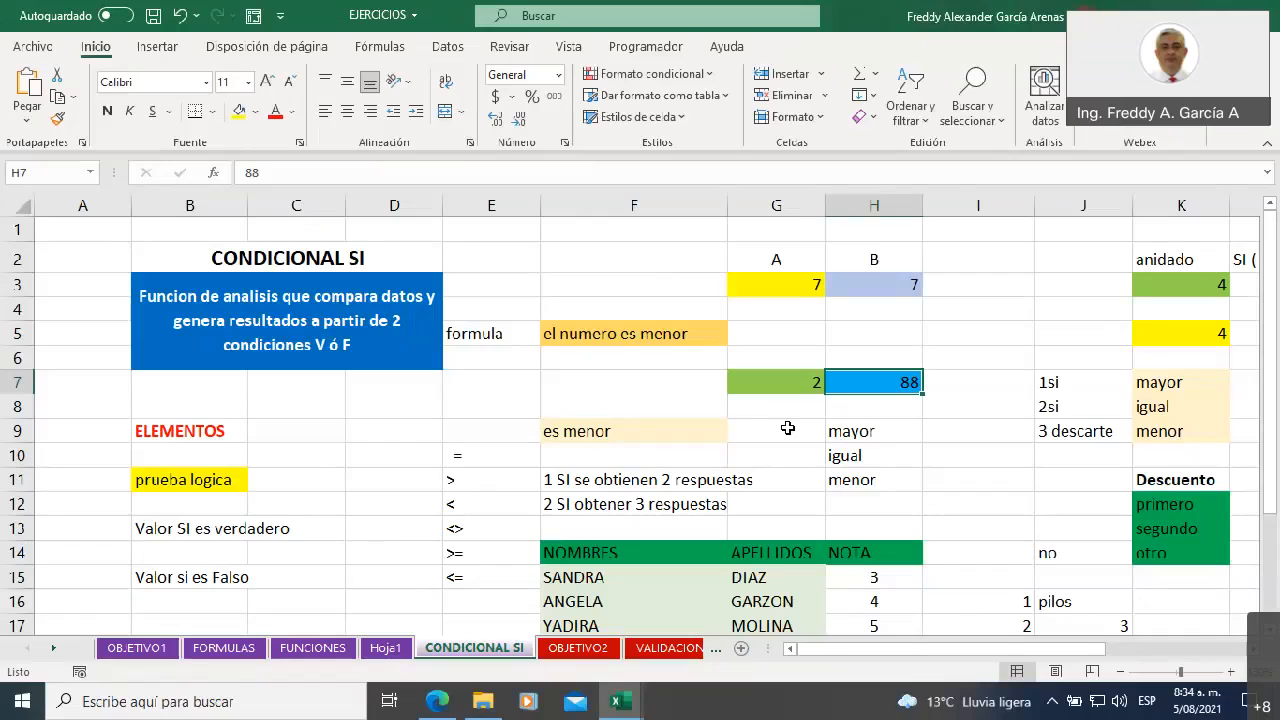
Test the nested SI with a larger first number by setting H7 to 7 and G7 to 9
{"action": "type", "text": "7"}
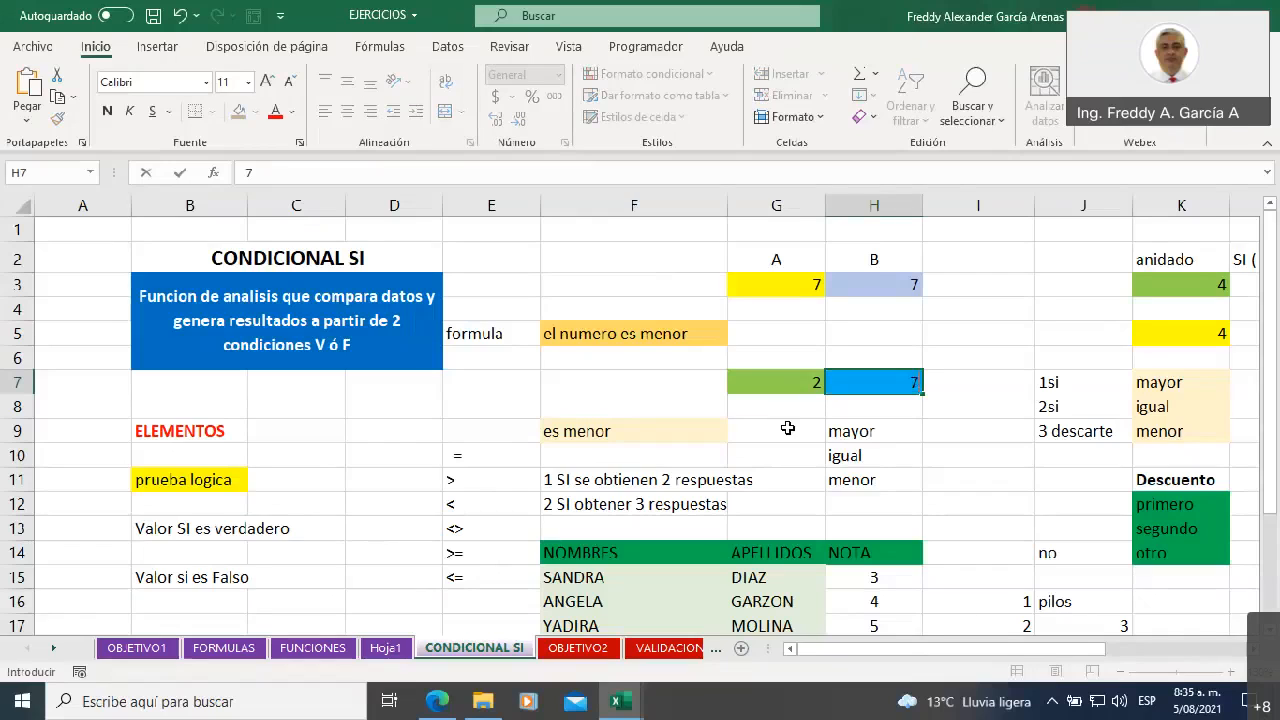
{"action": "key", "text": "Left"}
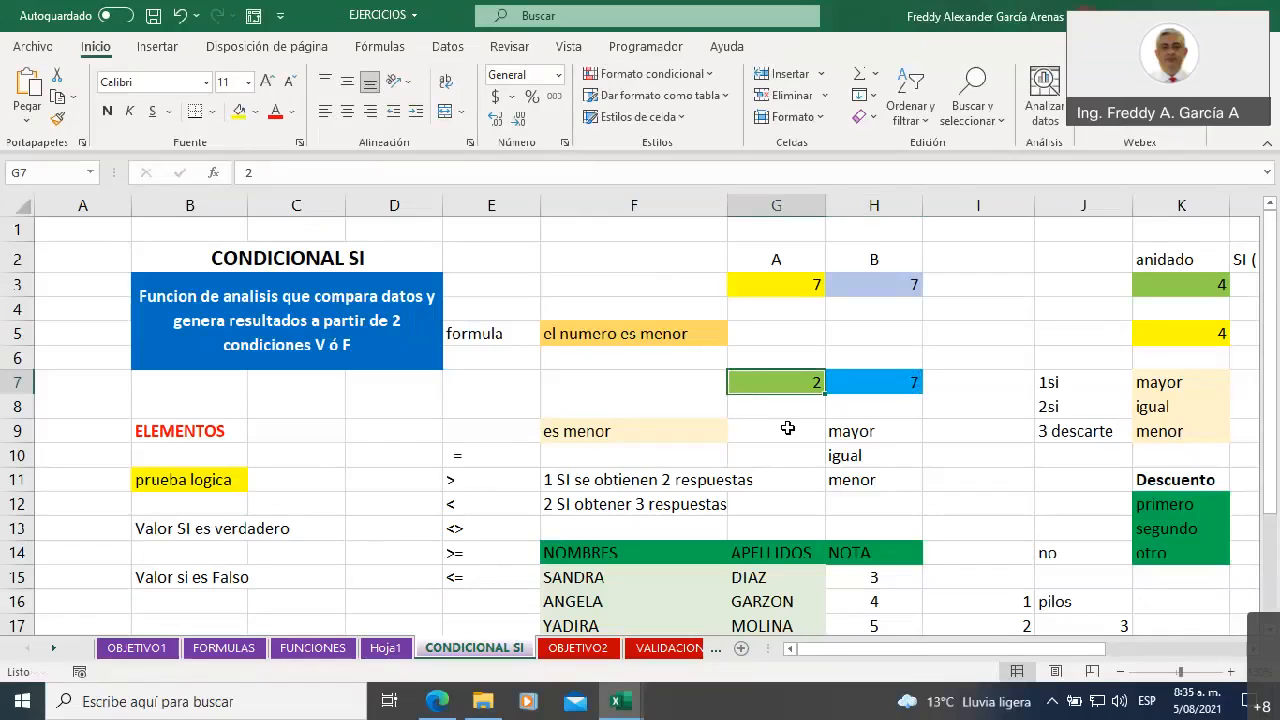
{"action": "type", "text": "9"}
{"action": "key", "text": "Tab"}
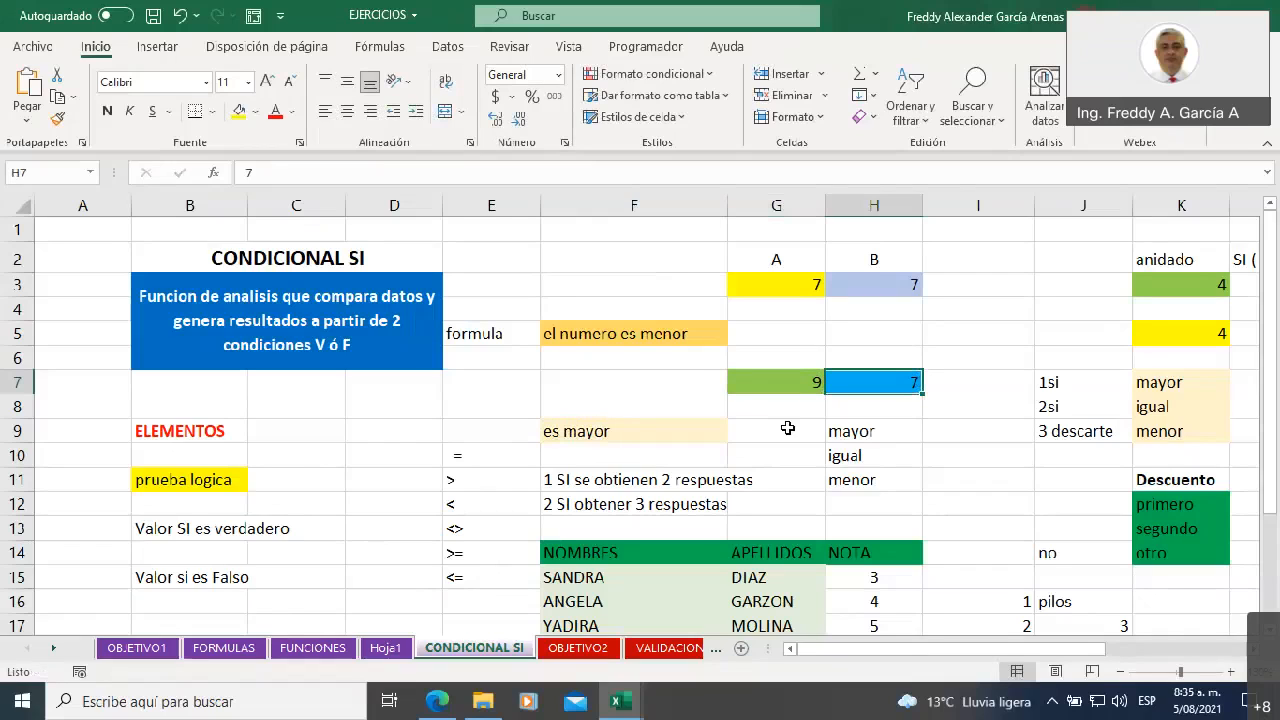
Test the nested SI with equal numbers by setting H7 to 9, and select the formula cell F9
{"action": "key", "text": "Right"}
{"action": "key", "text": "Left"}
{"action": "key", "text": "Left"}
{"action": "key", "text": "Left"}
{"action": "key", "text": "Down"}
{"action": "key", "text": "Down"}
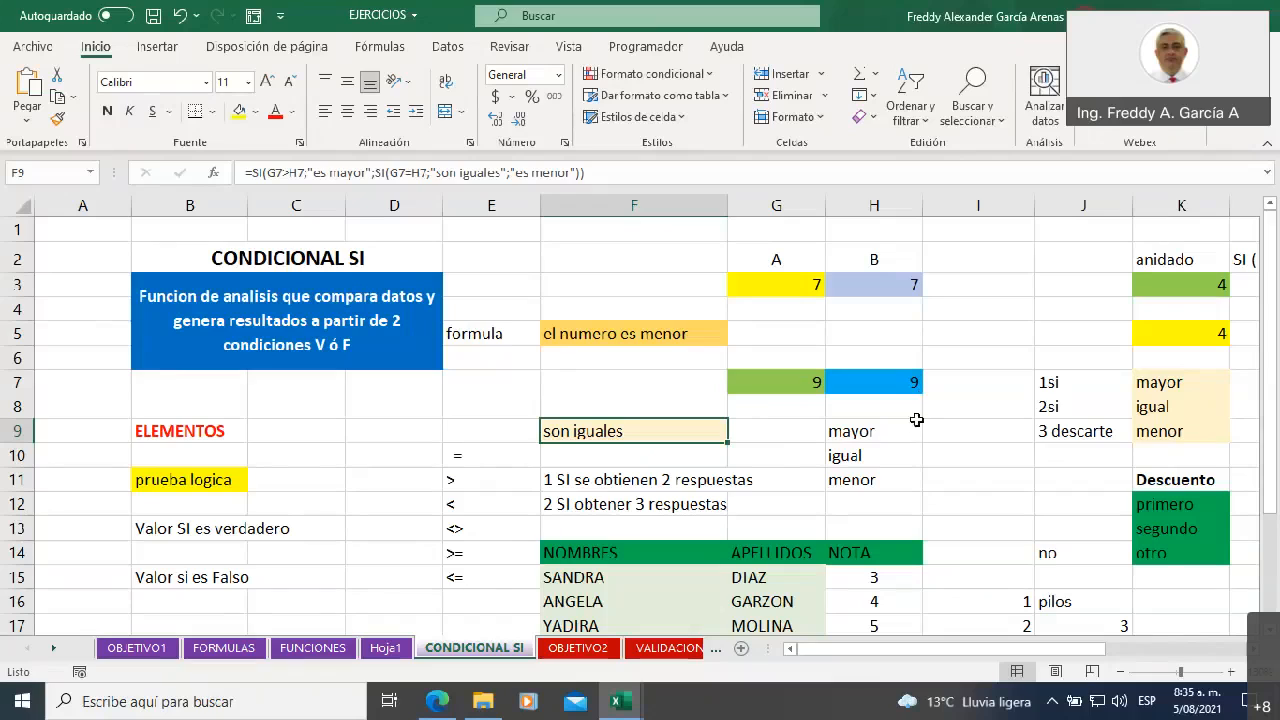
Review the outcomes mayor, igual and menor in H9:H11 against the notes in F11:F12 on how many responses one or two SI give
{"action": "left_click_drag", "start_coordinate": [870, 430], "coordinate": [876, 480]}
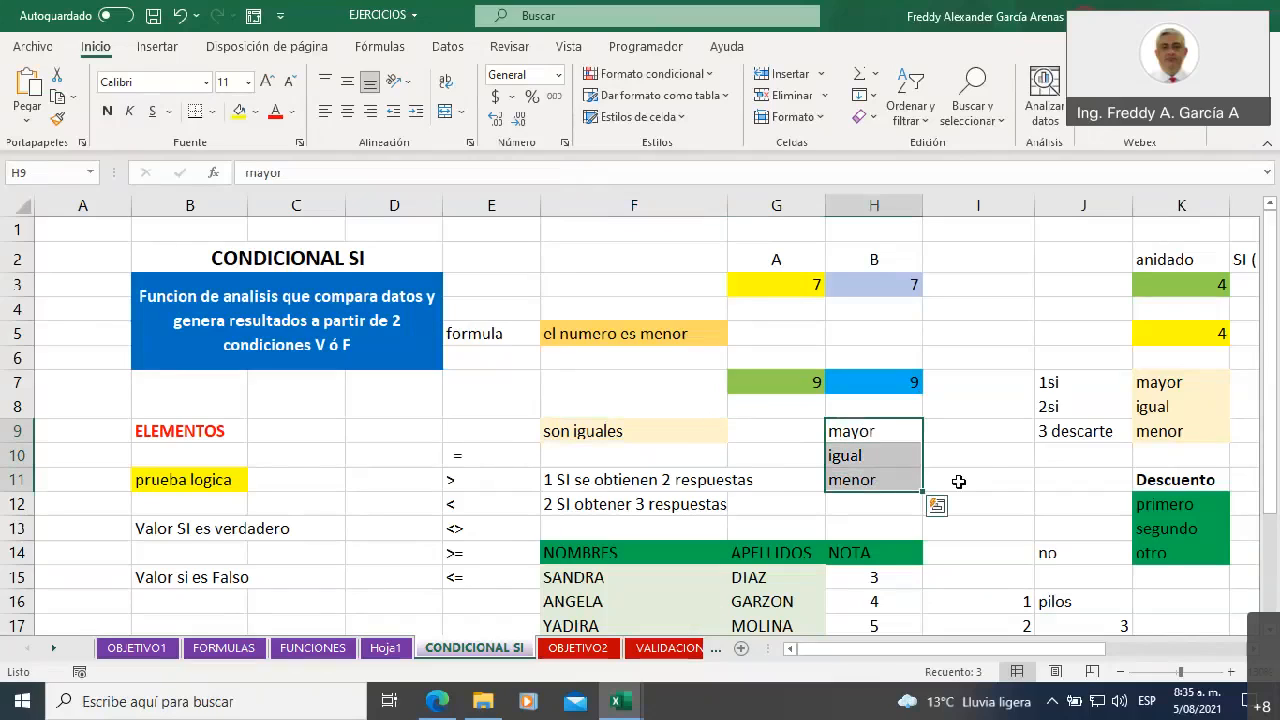
{"action": "left_click", "coordinate": [853, 430]}
{"action": "left_click", "coordinate": [855, 452]}
{"action": "left_click", "coordinate": [858, 477]}
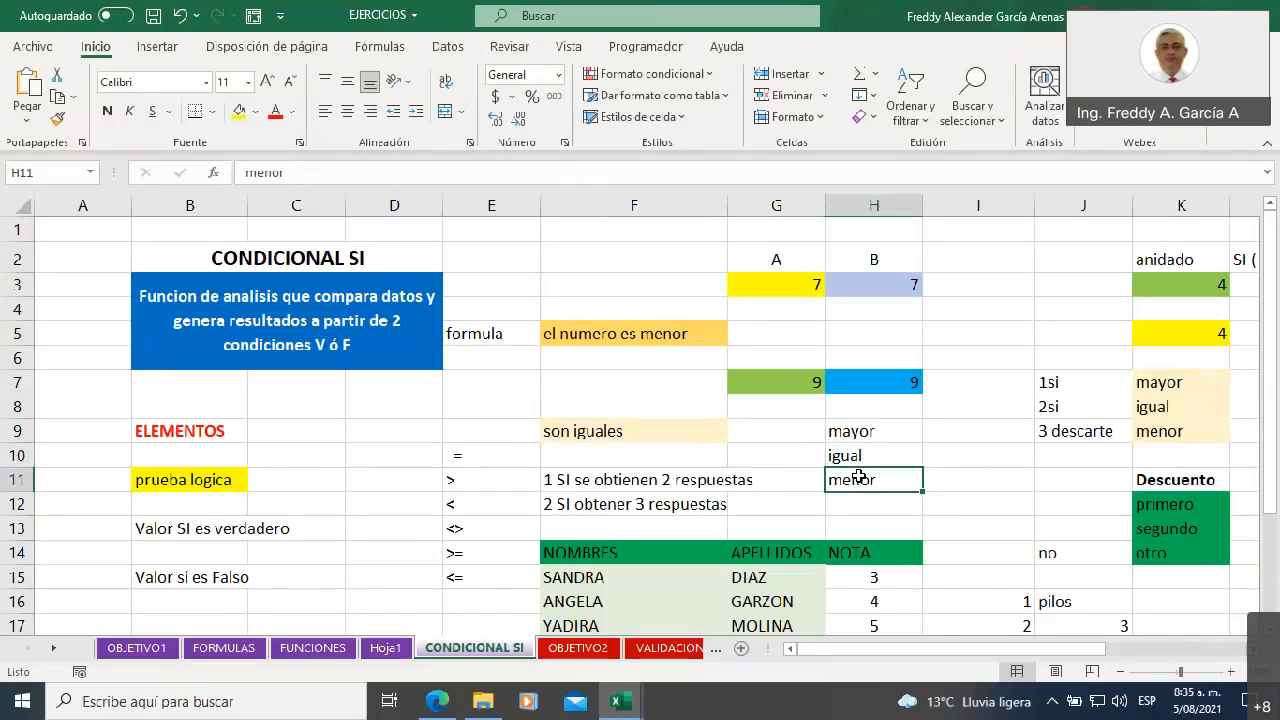
{"action": "left_click", "coordinate": [590, 503]}
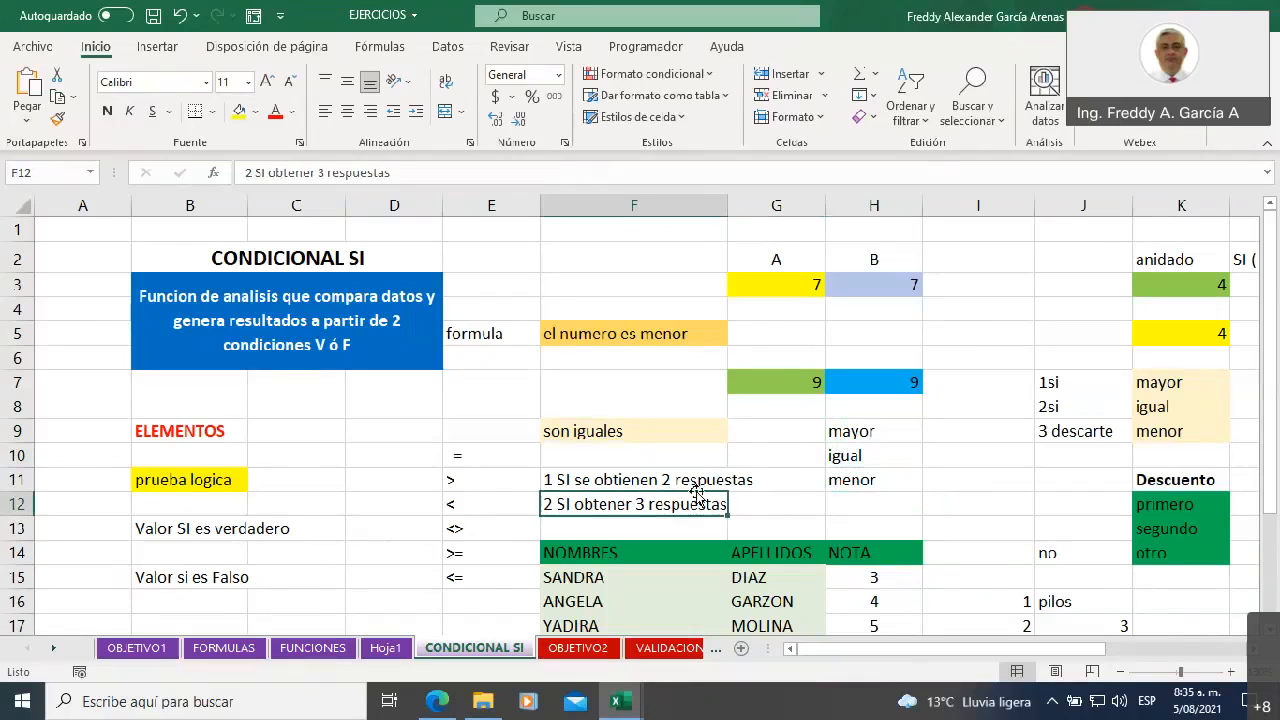
{"action": "left_click", "coordinate": [616, 484]}
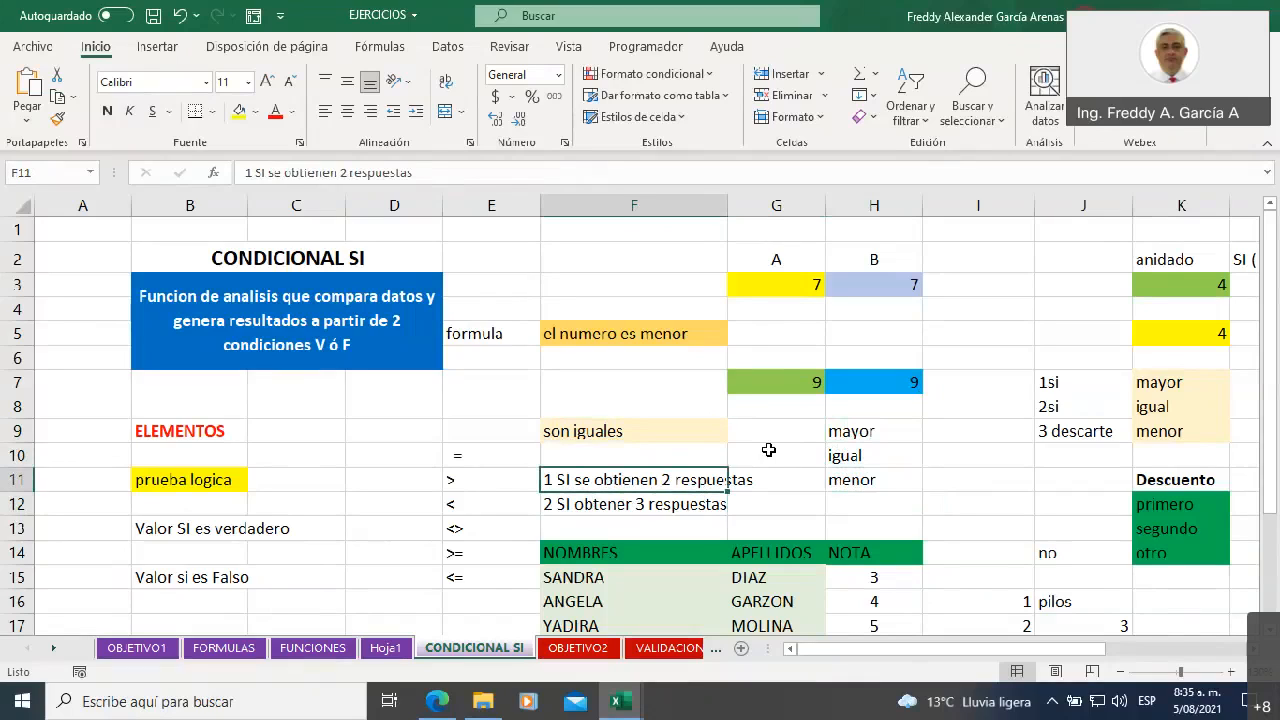
{"action": "left_click", "coordinate": [633, 503]}
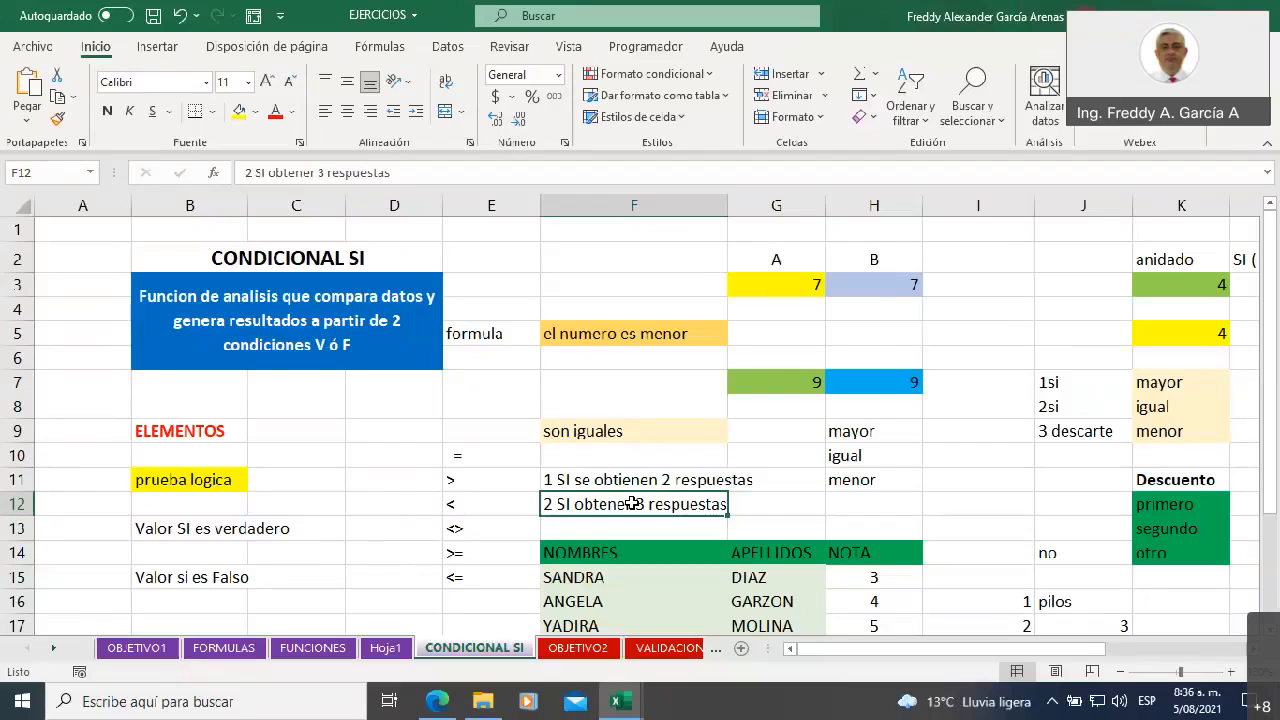
{"action": "left_click", "coordinate": [636, 521]}
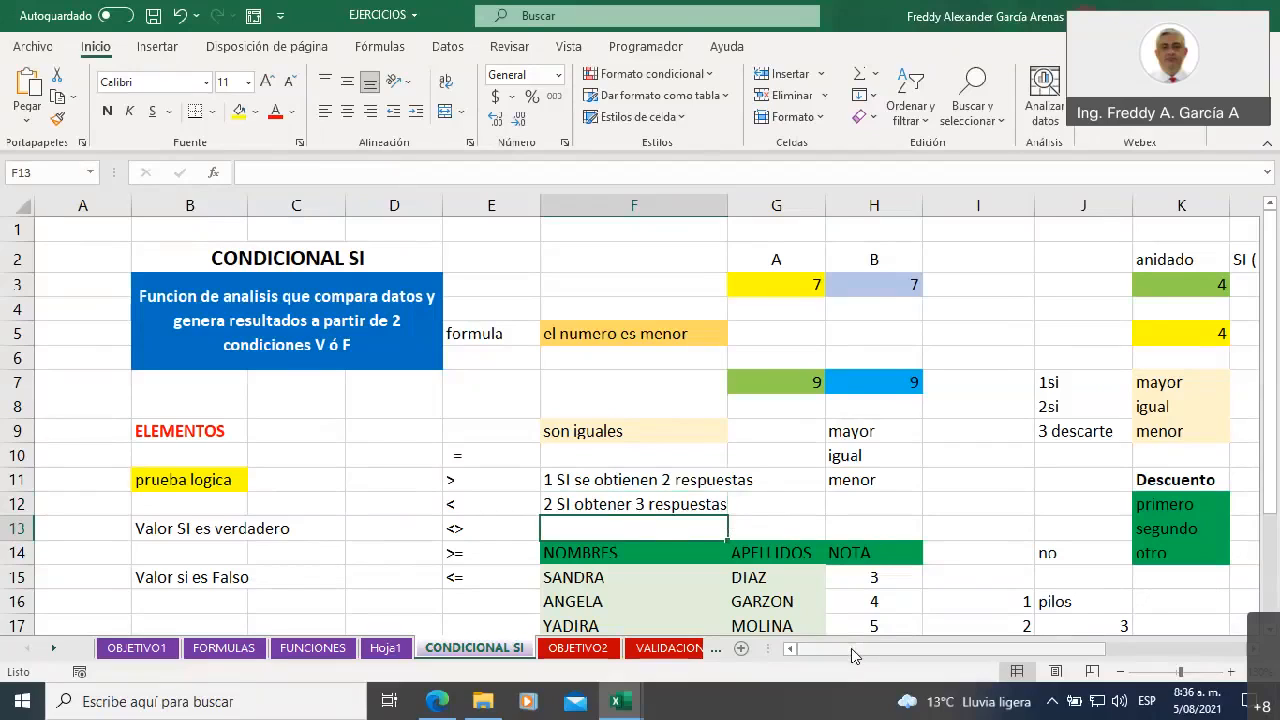
{"action": "left_click_drag", "start_coordinate": [850, 432], "coordinate": [862, 482]}
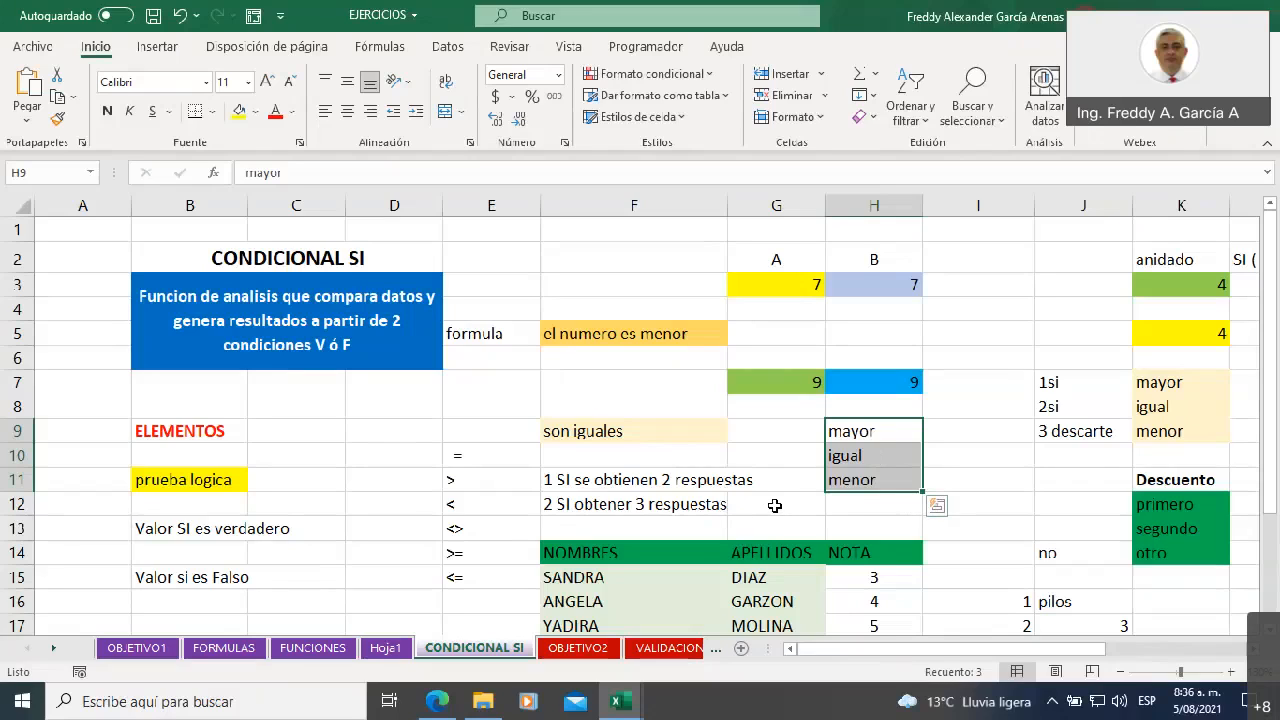
{"action": "left_click", "coordinate": [609, 482]}
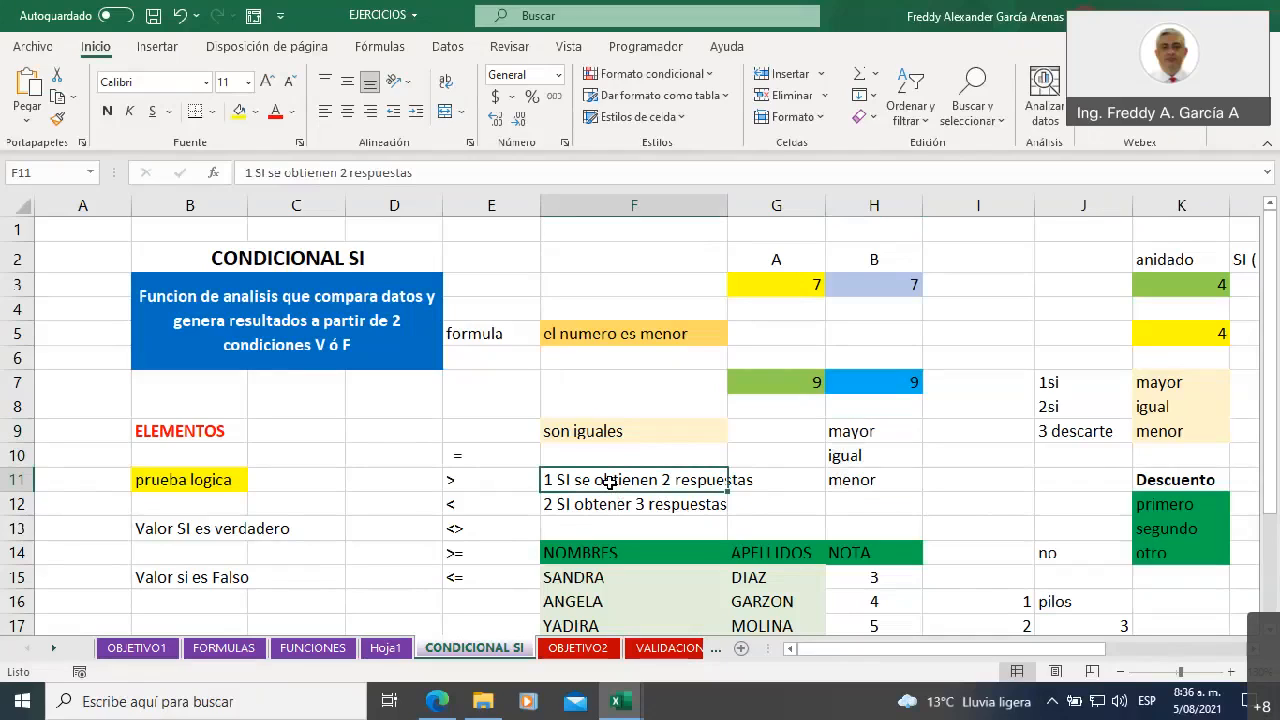
{"action": "left_click", "coordinate": [610, 505]}
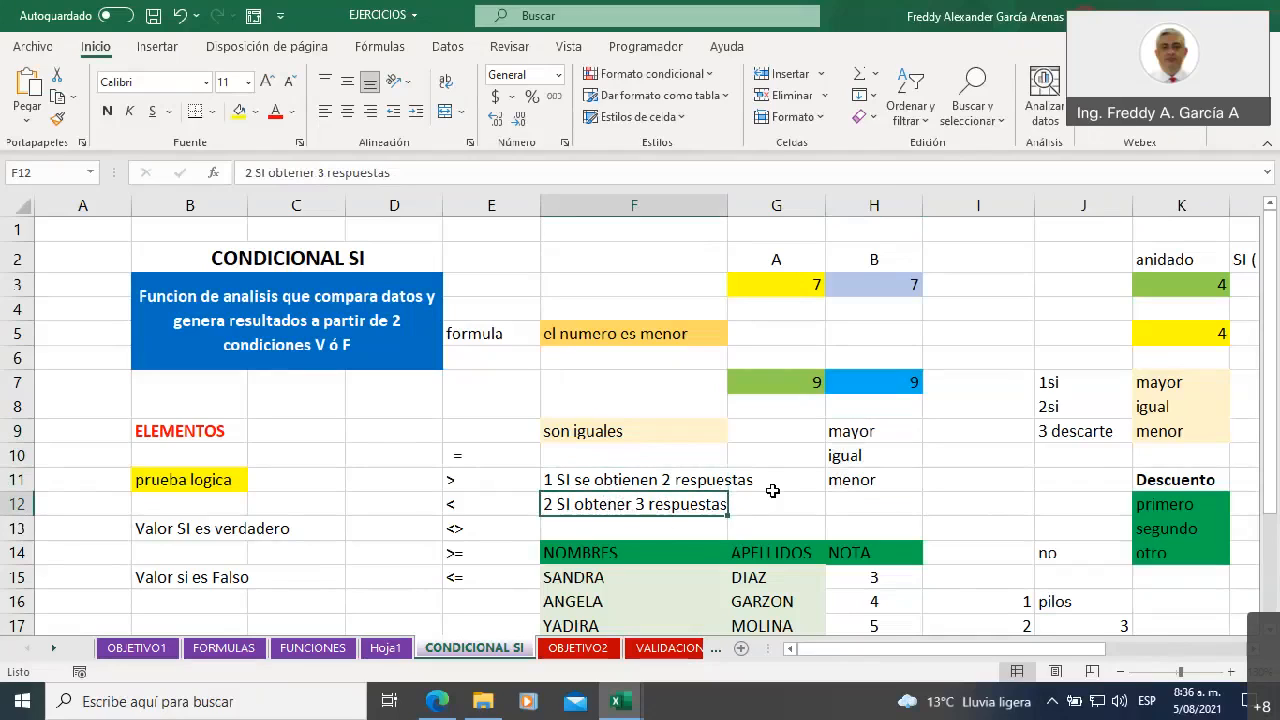
{"action": "left_click_drag", "start_coordinate": [594, 280], "coordinate": [855, 409]}
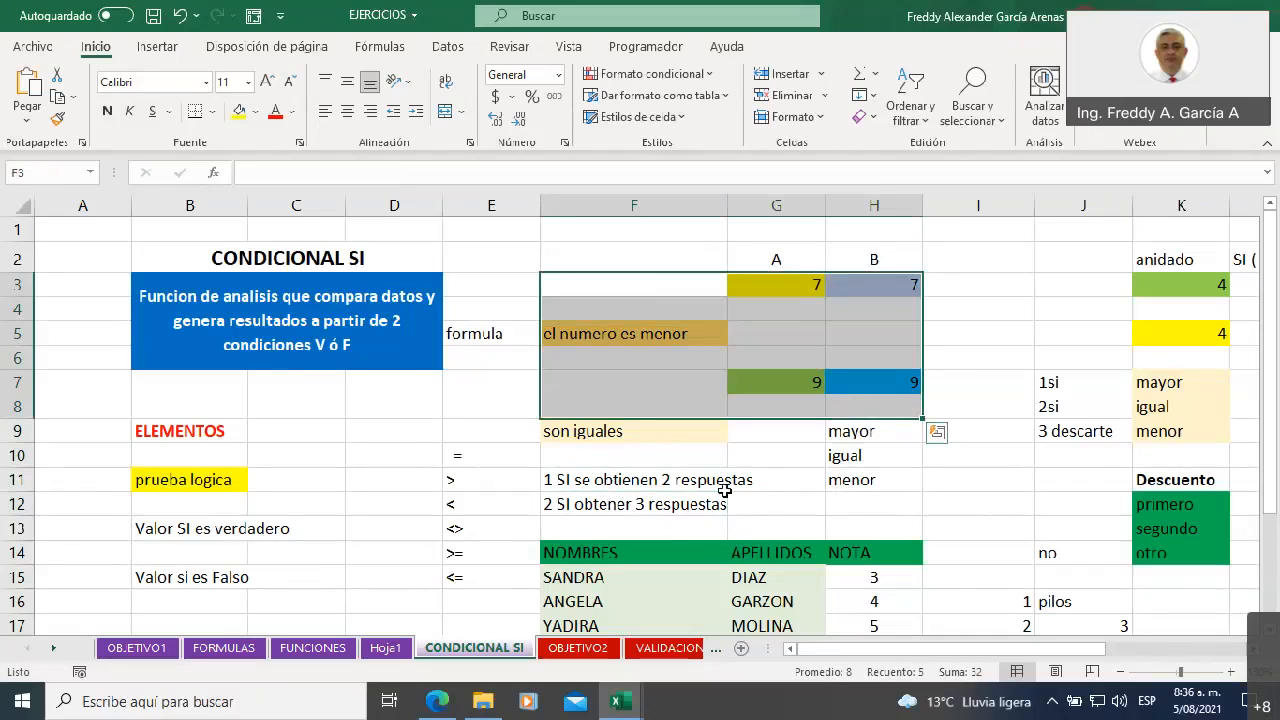
{"action": "left_click", "coordinate": [656, 508]}
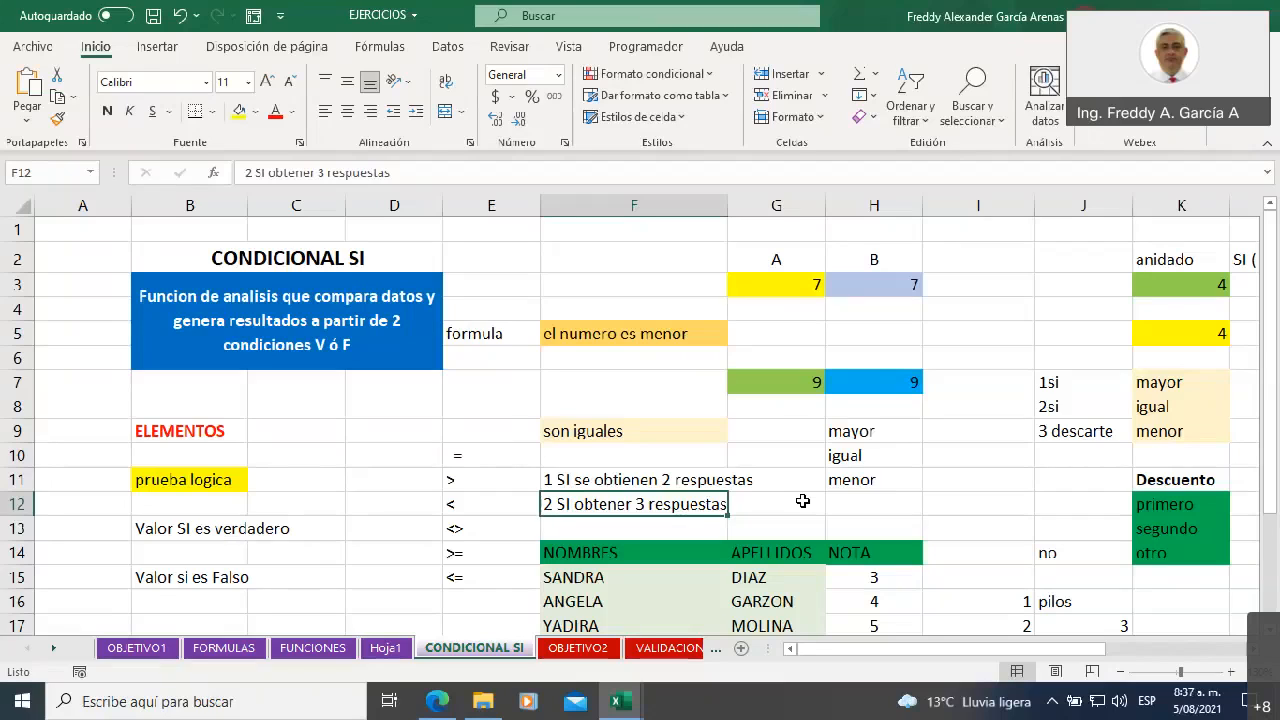
In the nested SI in F9, replace the first true result "es mayor" with the number 5000
{"action": "left_click", "coordinate": [616, 432]}
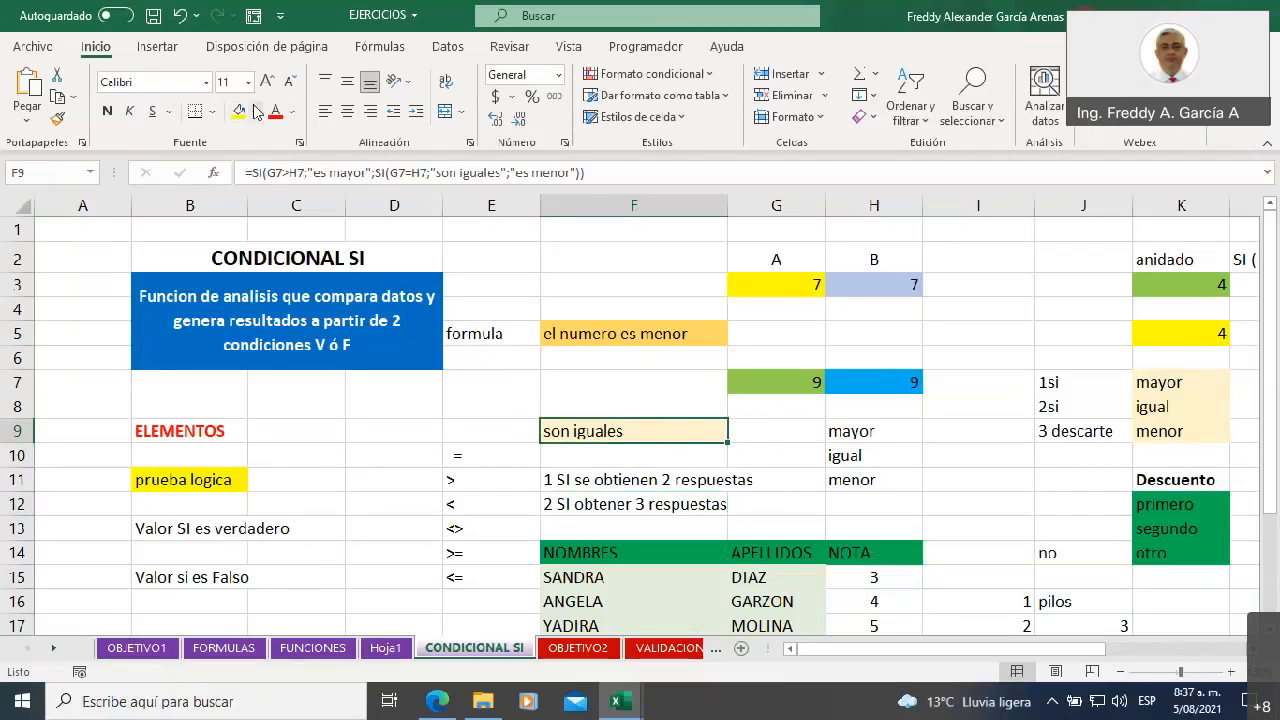
{"action": "left_click", "coordinate": [318, 172]}
{"action": "left_click_drag", "start_coordinate": [313, 172], "coordinate": [367, 172]}
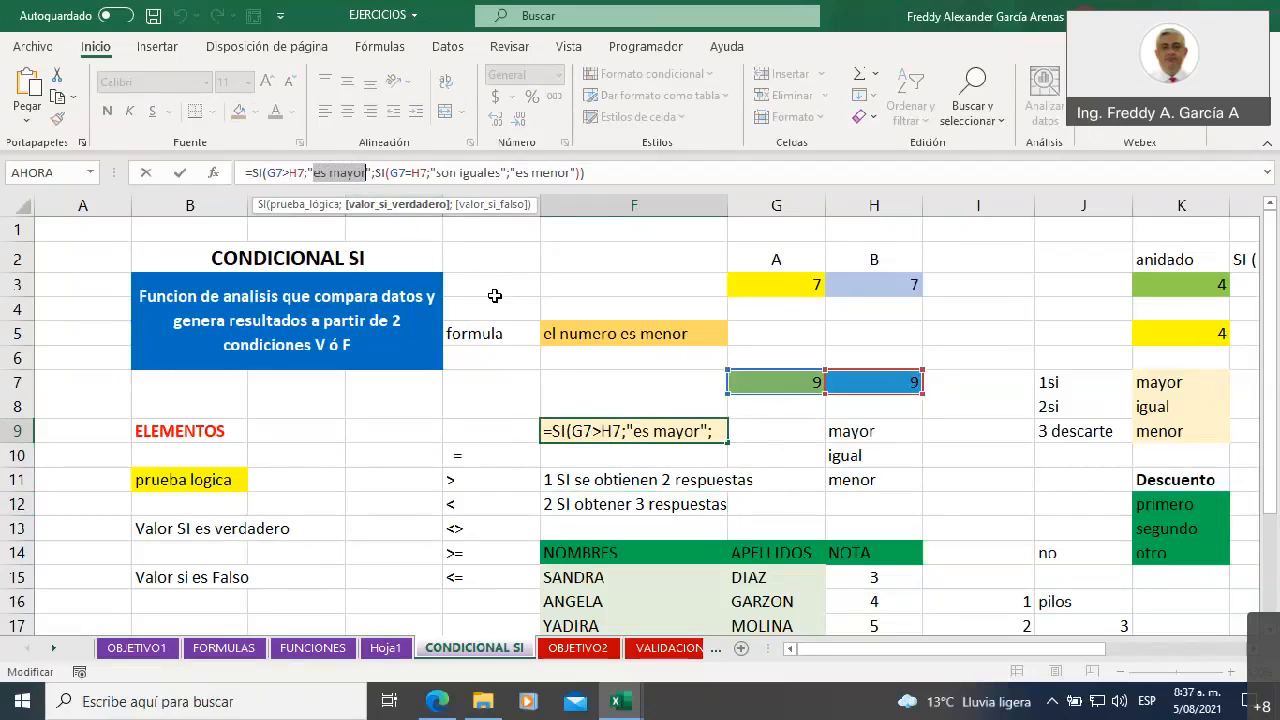
{"action": "key", "text": "BackSpace"}
{"action": "key", "text": "BackSpace"}
{"action": "key", "text": "Delete"}
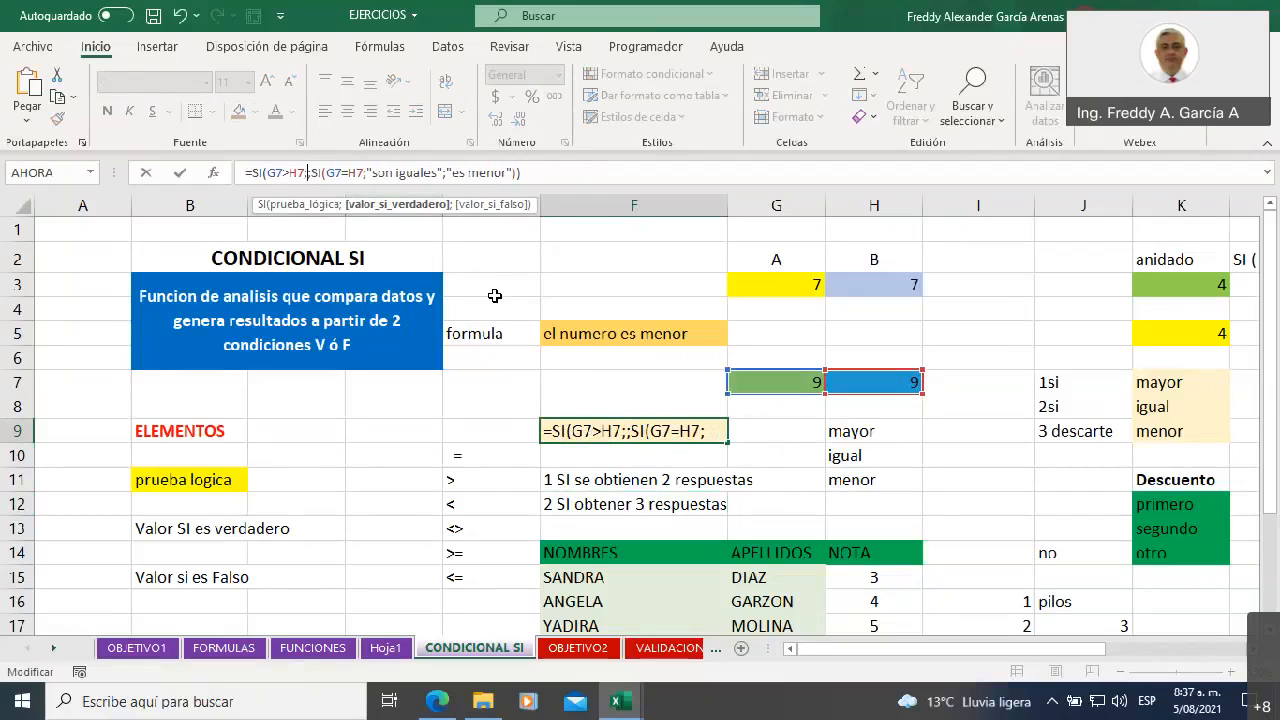
{"action": "type", "text": "55"}
{"action": "key", "text": "BackSpace"}
{"action": "type", "text": "000"}
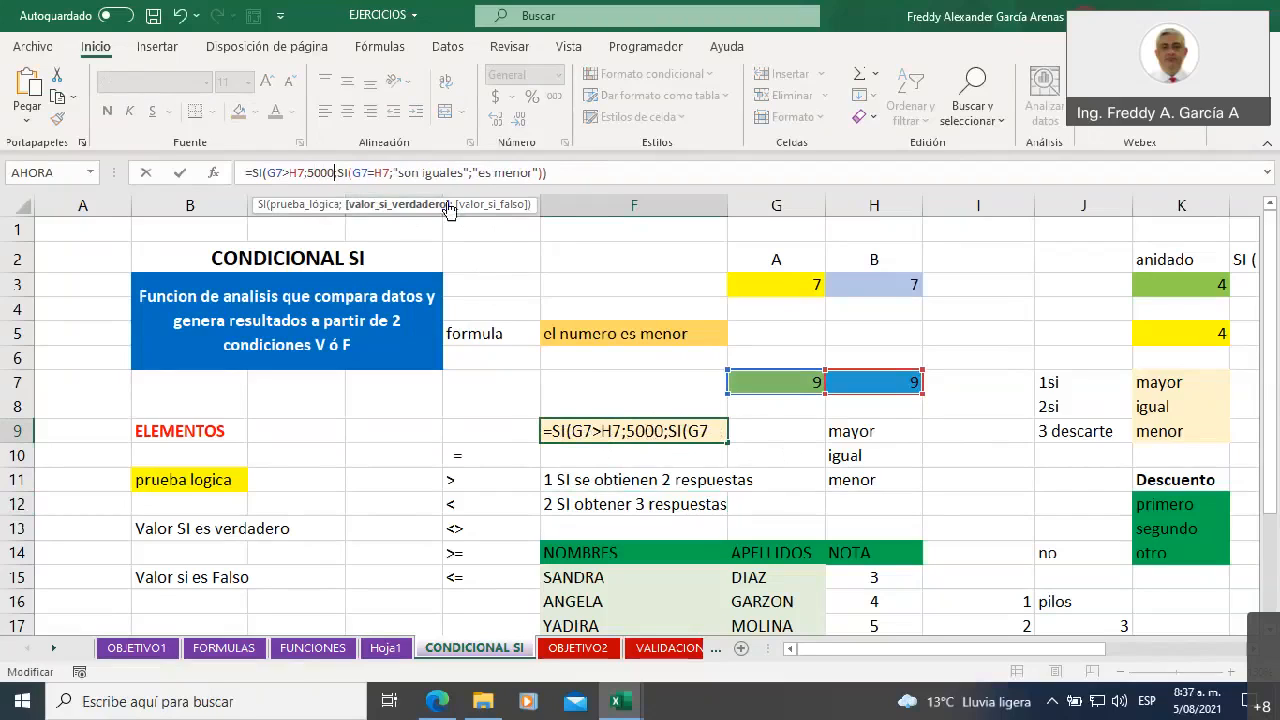
Replace "son iguales" with 3000 and "es menor" with 1000 in the inner SI of F9, and commit the formula
{"action": "left_click_drag", "start_coordinate": [396, 172], "coordinate": [460, 188]}
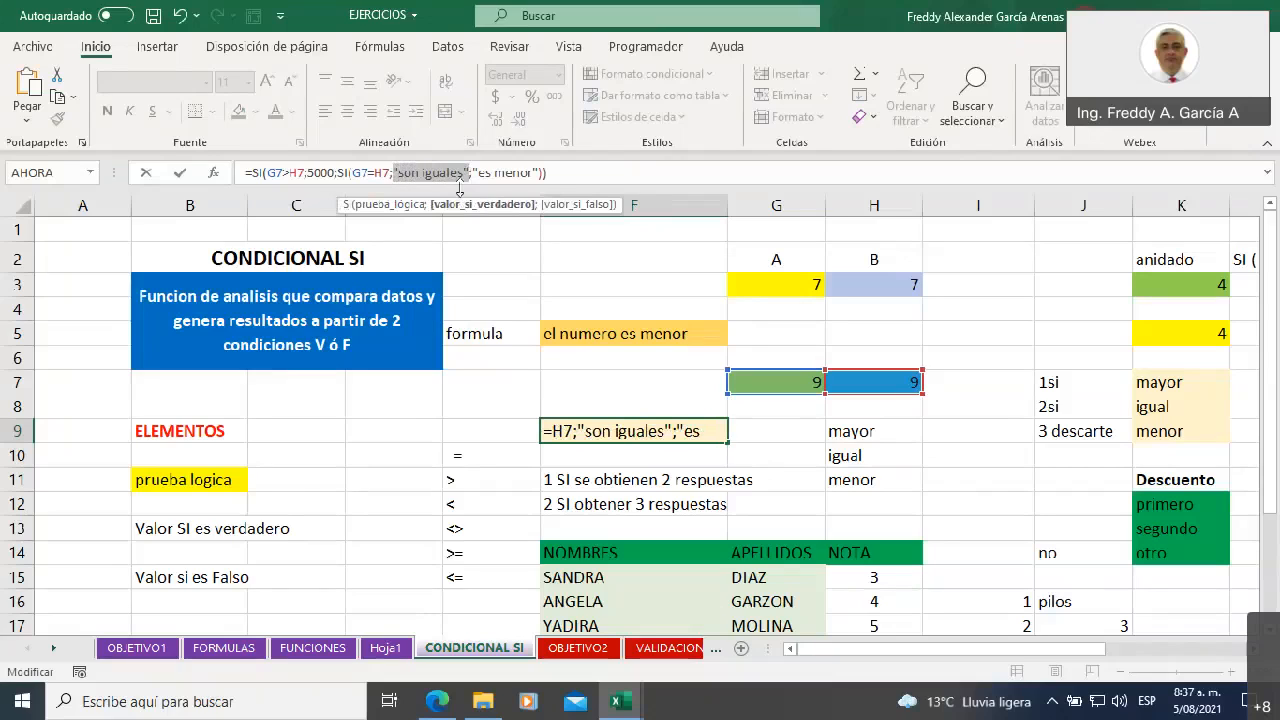
{"action": "type", "text": "3000"}
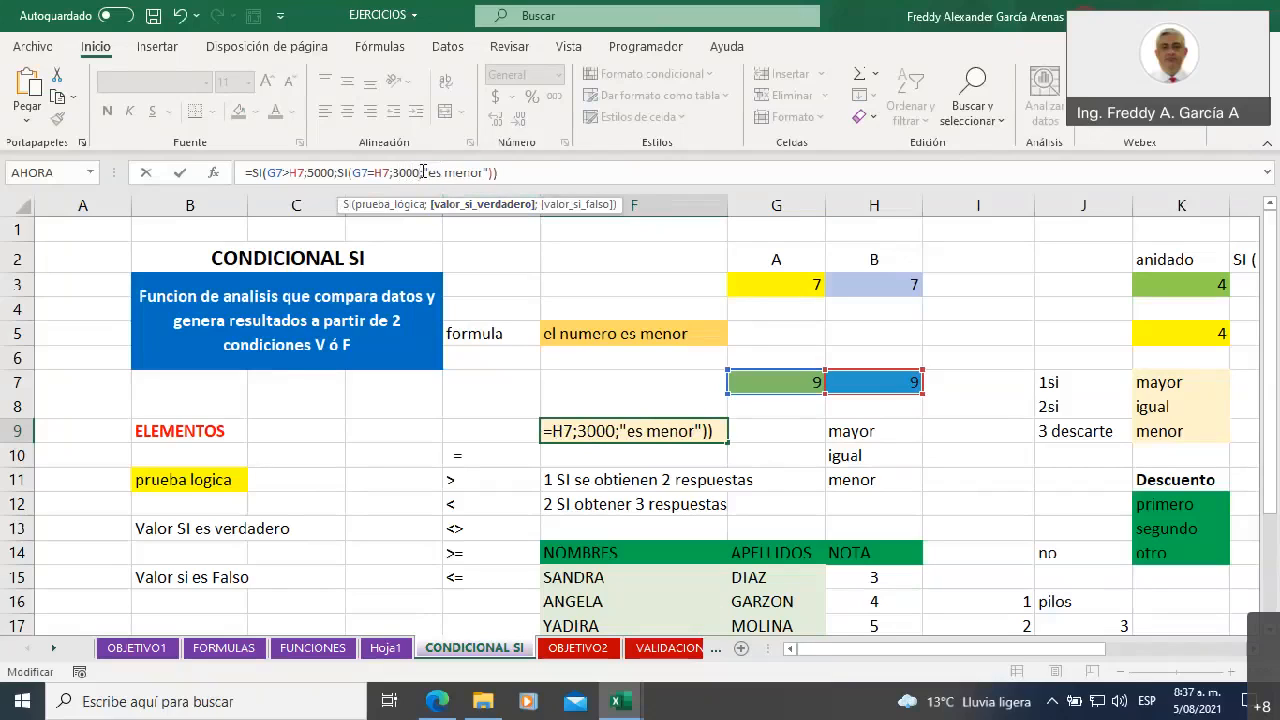
{"action": "left_click_drag", "start_coordinate": [423, 172], "coordinate": [491, 172]}
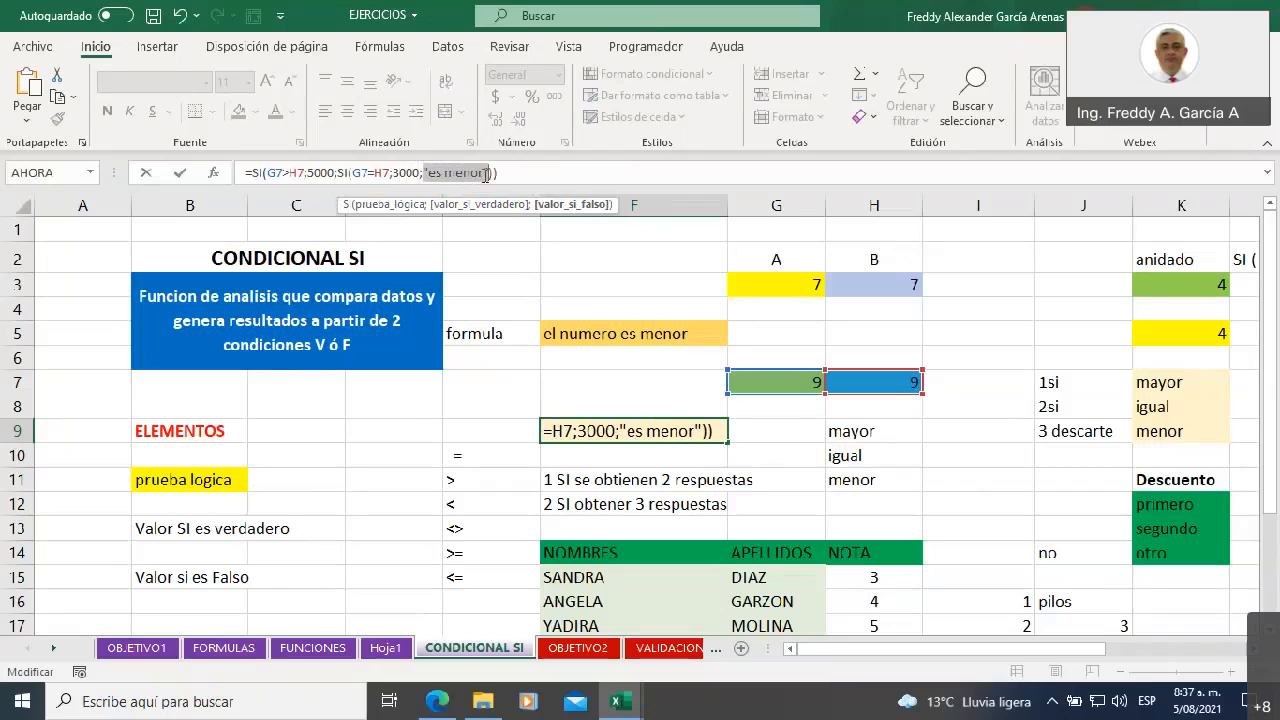
{"action": "type", "text": "0"}
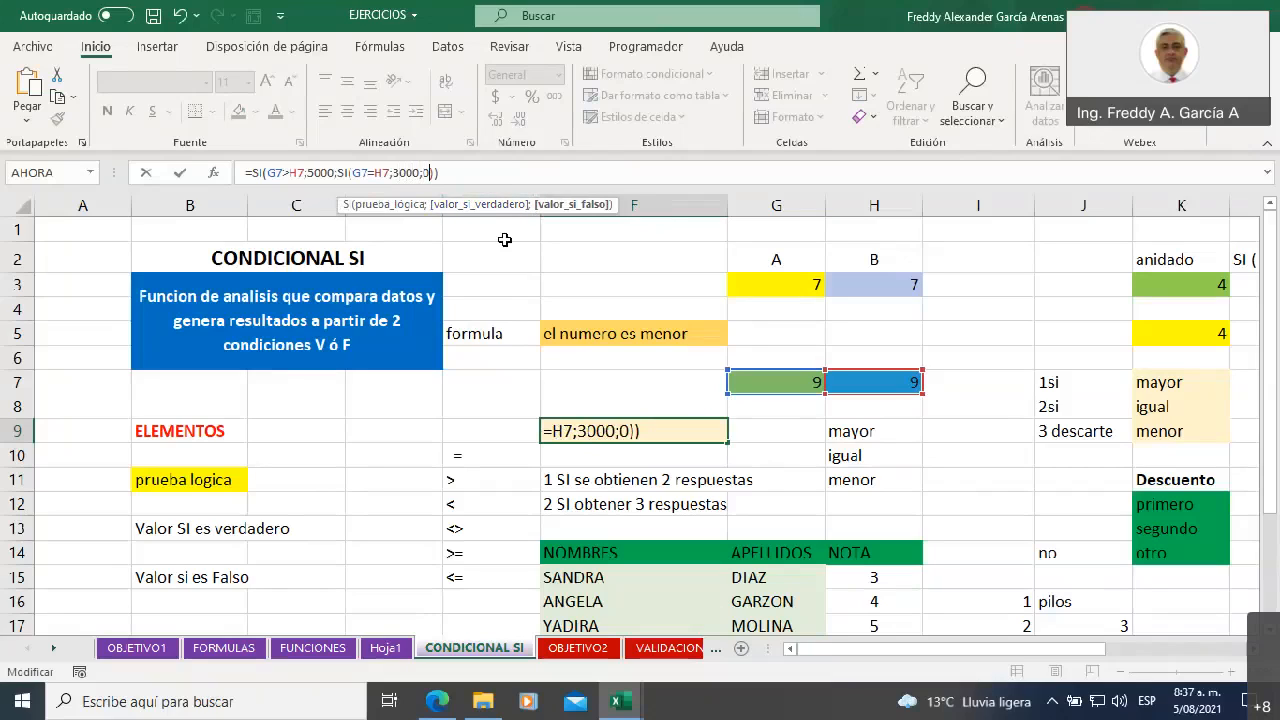
{"action": "key", "text": "BackSpace"}
{"action": "type", "text": "1000"}
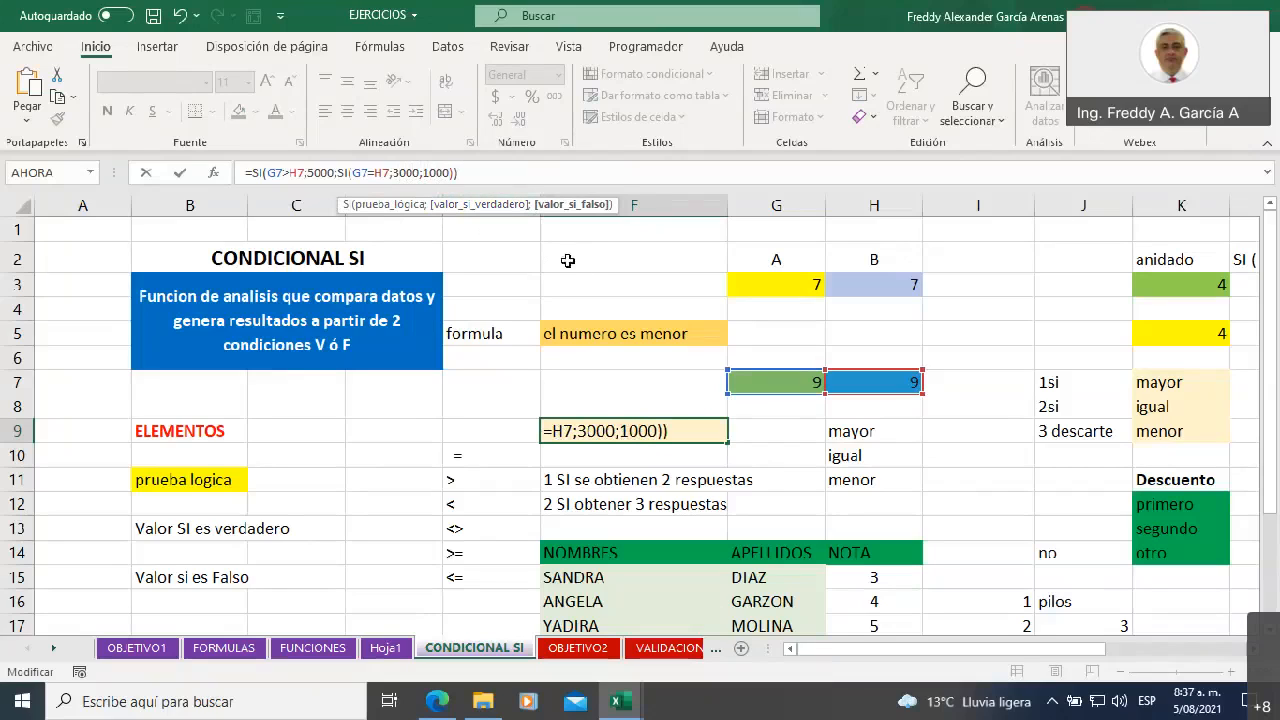
{"action": "key", "text": "Return"}
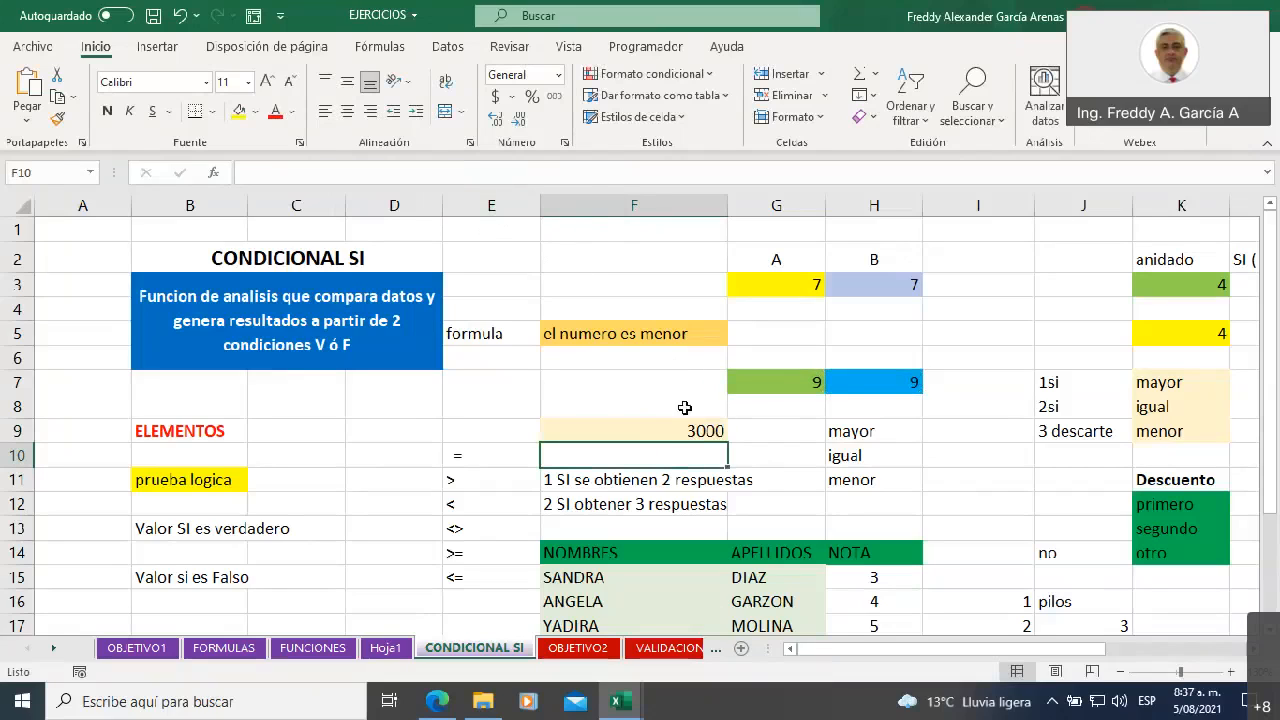
Test the numeric nested SI with a smaller first number by entering 2 in G7 and 6 in H7
{"action": "left_click", "coordinate": [660, 434]}
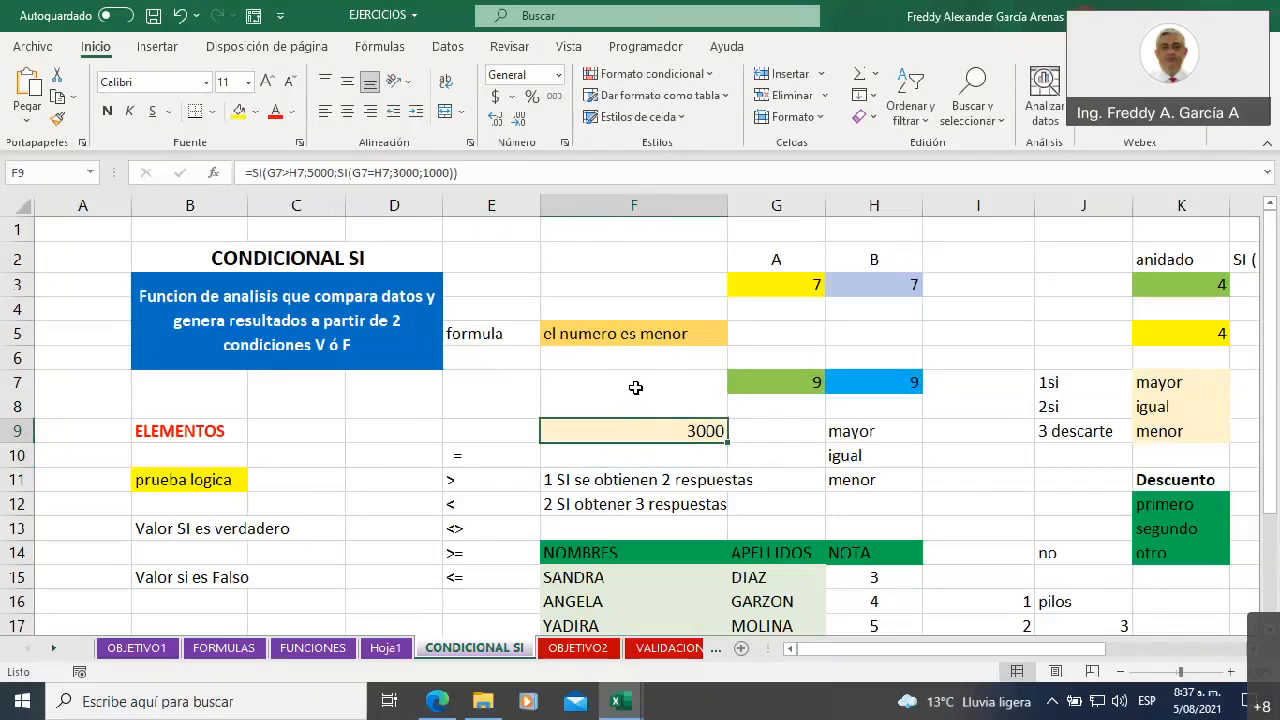
{"action": "left_click", "coordinate": [799, 384]}
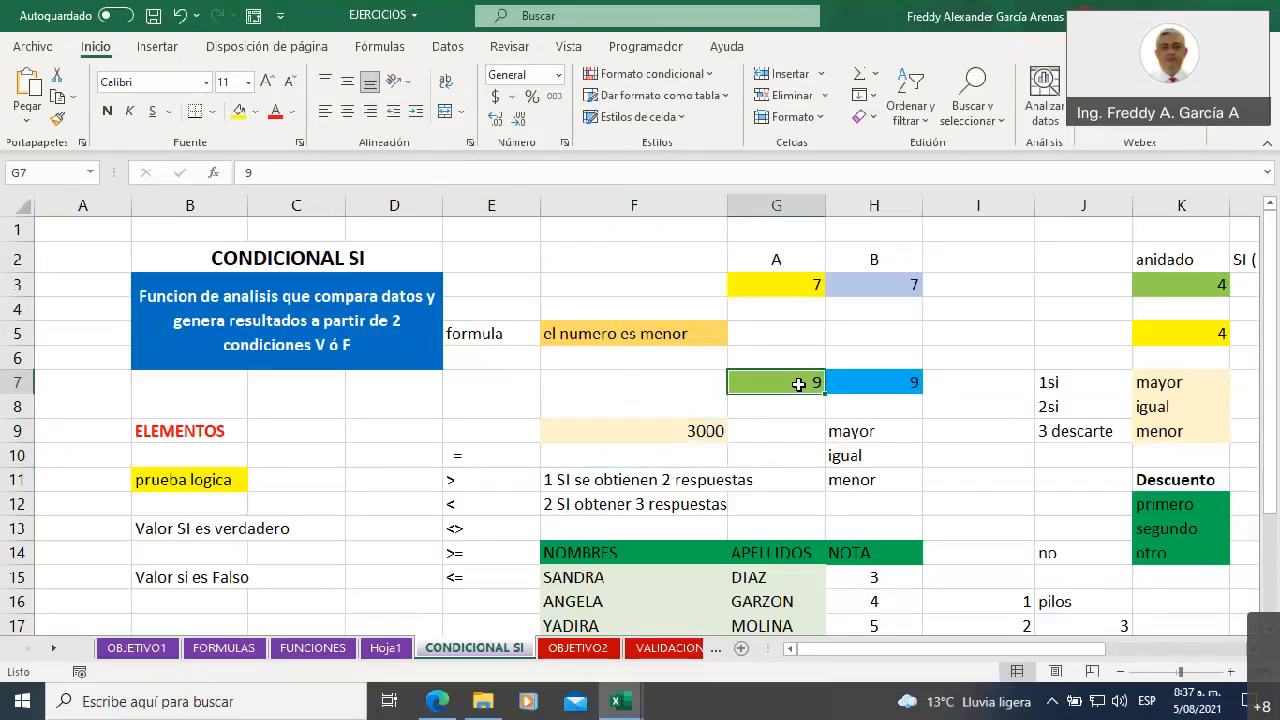
{"action": "type", "text": "2"}
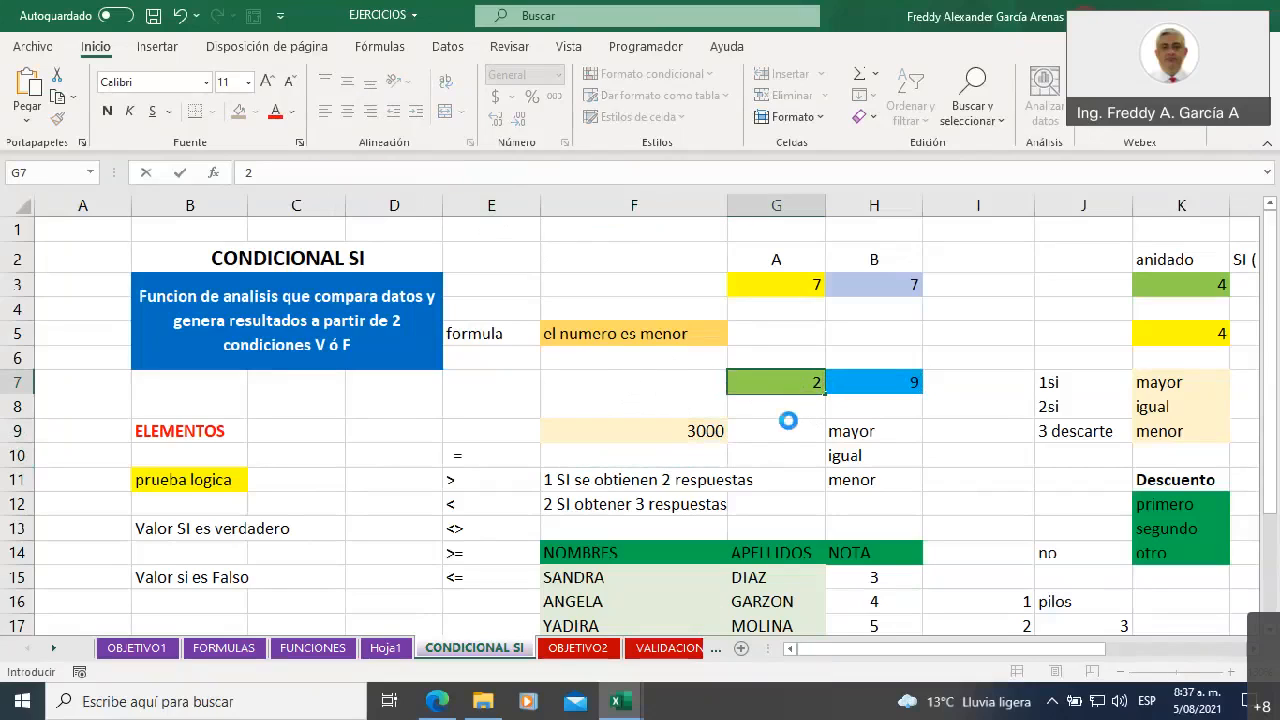
{"action": "left_click", "coordinate": [790, 424]}
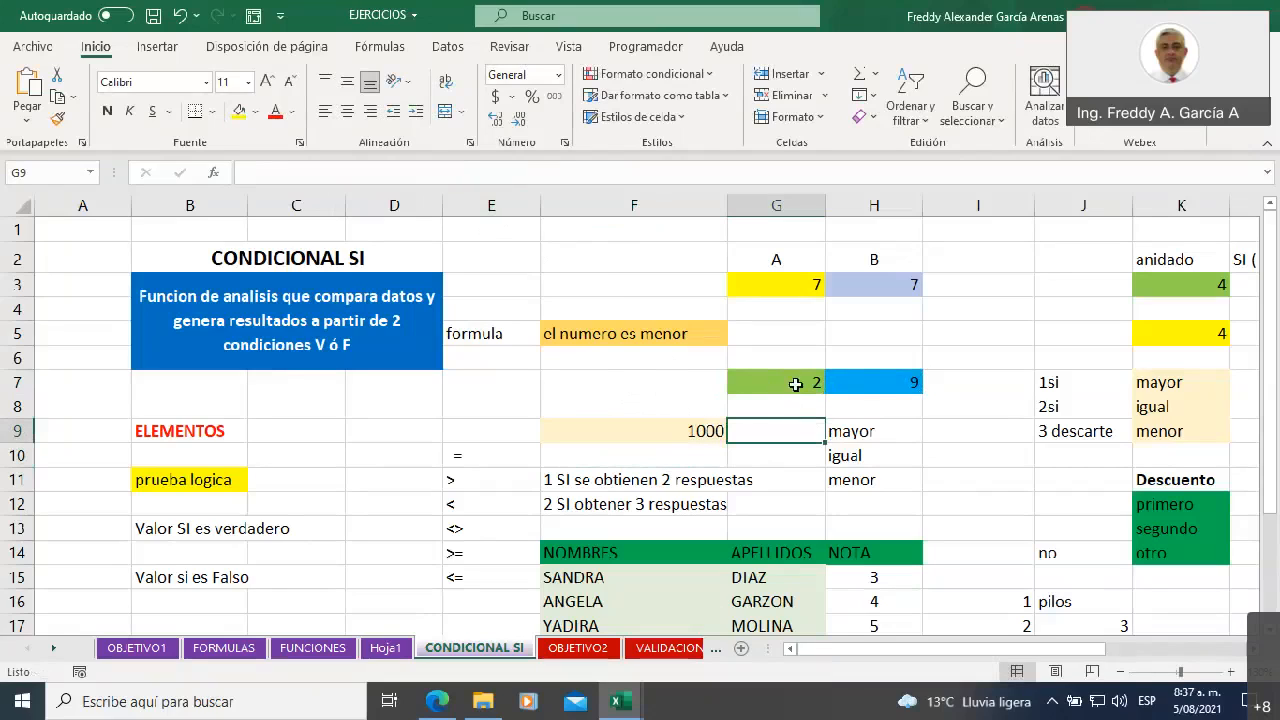
{"action": "left_click", "coordinate": [884, 376]}
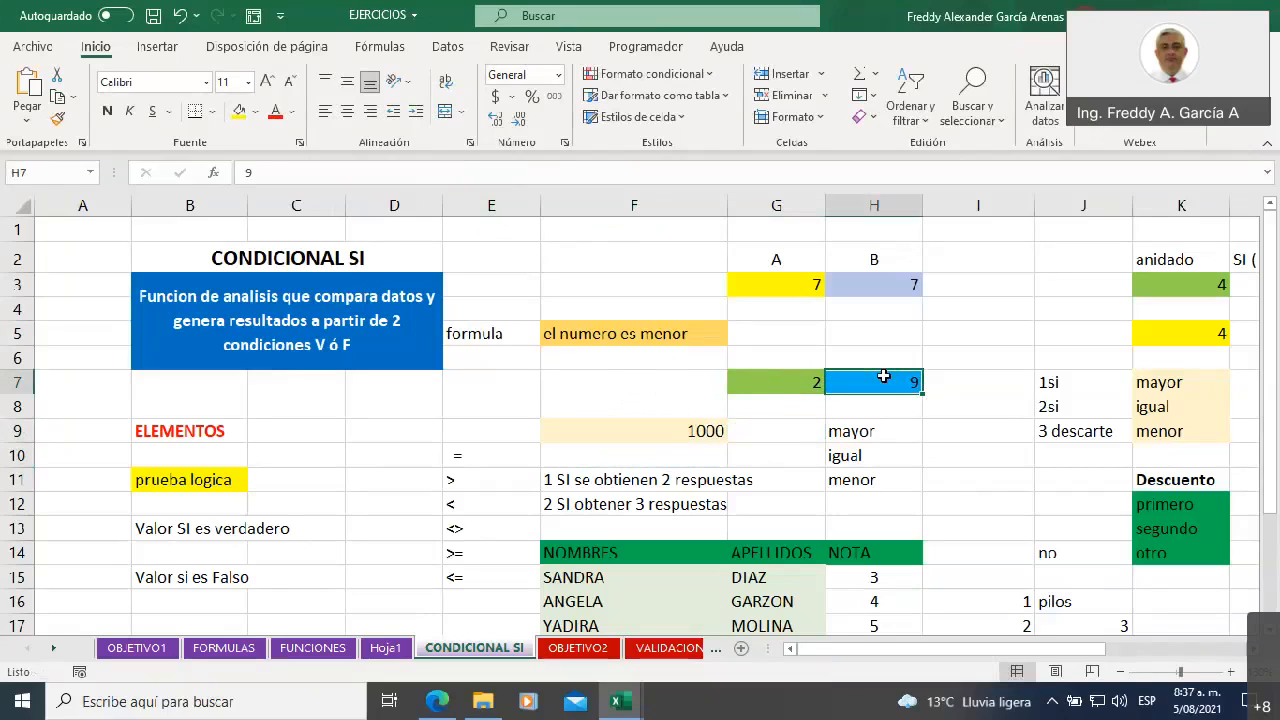
{"action": "type", "text": "6"}
{"action": "left_click", "coordinate": [925, 431]}
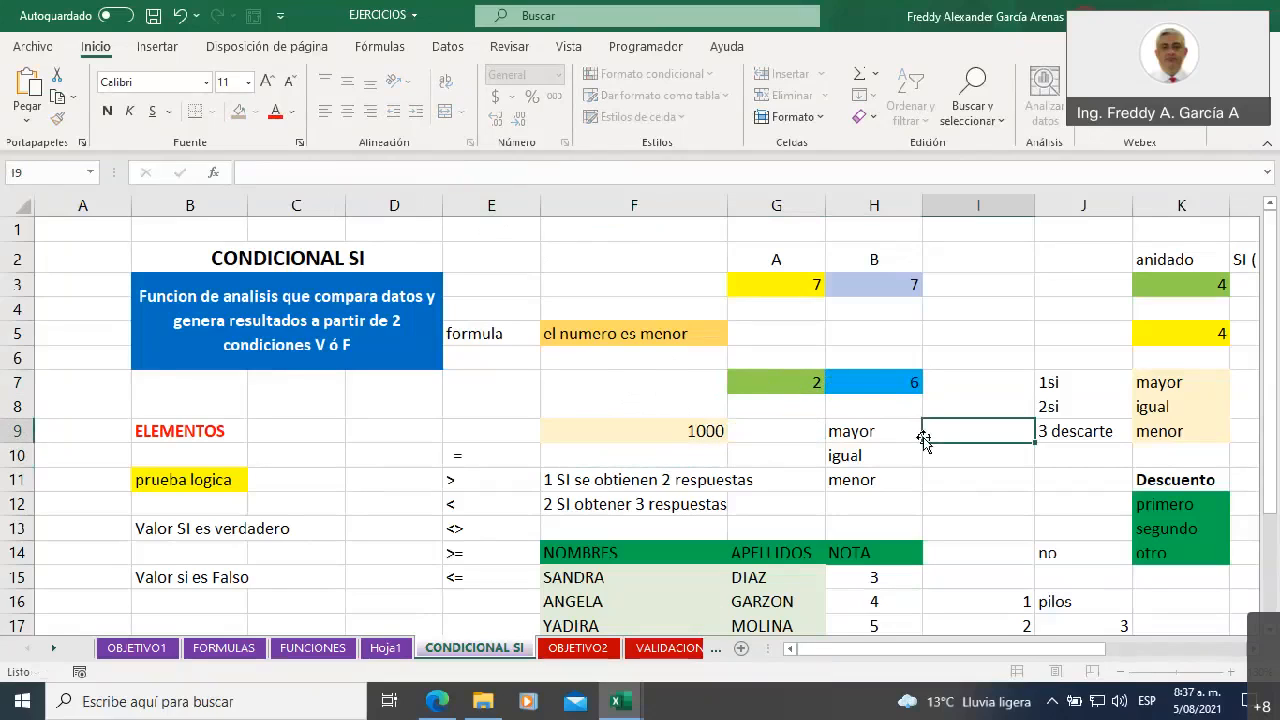
Test the numeric nested SI with a larger first number by setting G7 to 9, and select F9
{"action": "left_click", "coordinate": [793, 384]}
{"action": "type", "text": "9"}
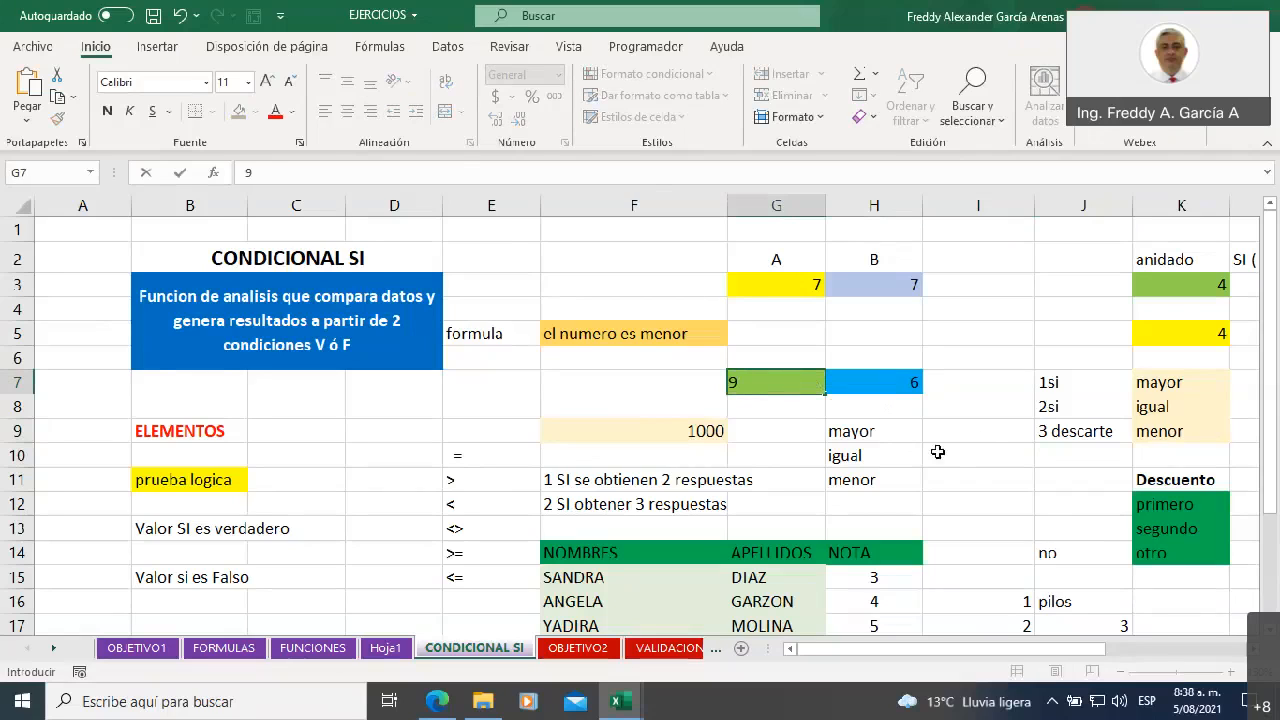
{"action": "left_click", "coordinate": [972, 434]}
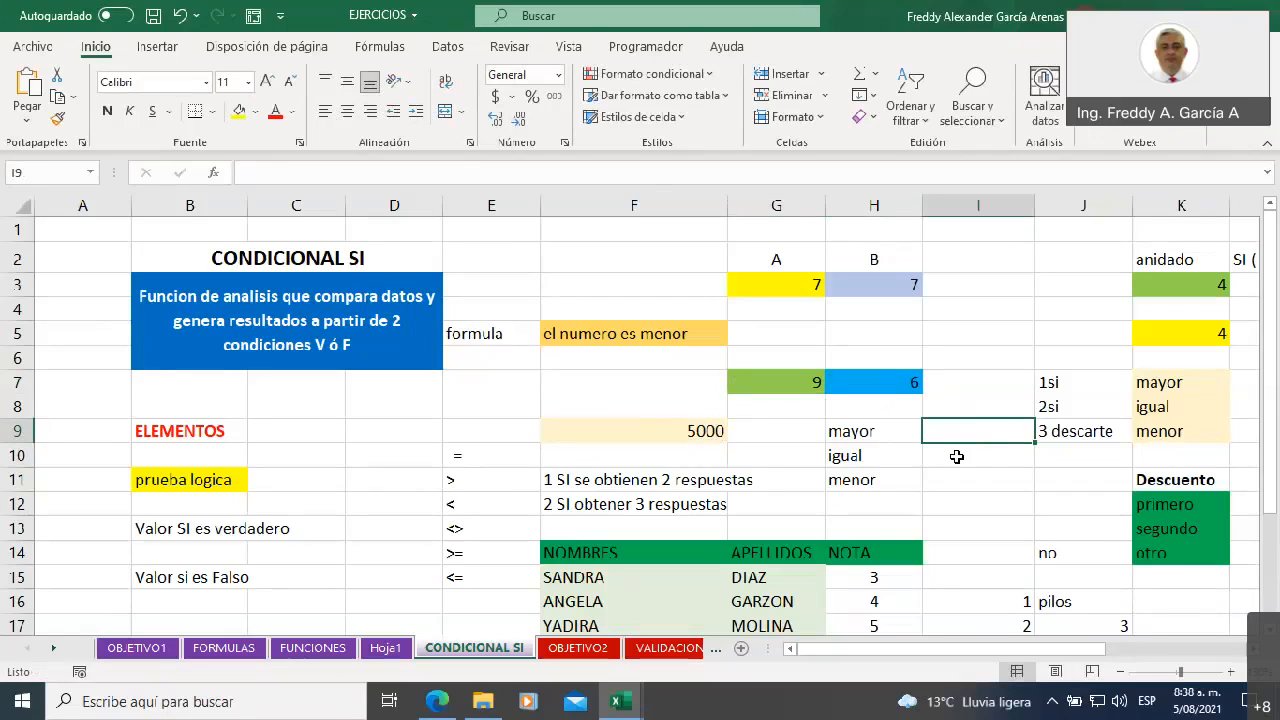
{"action": "left_click", "coordinate": [677, 430]}
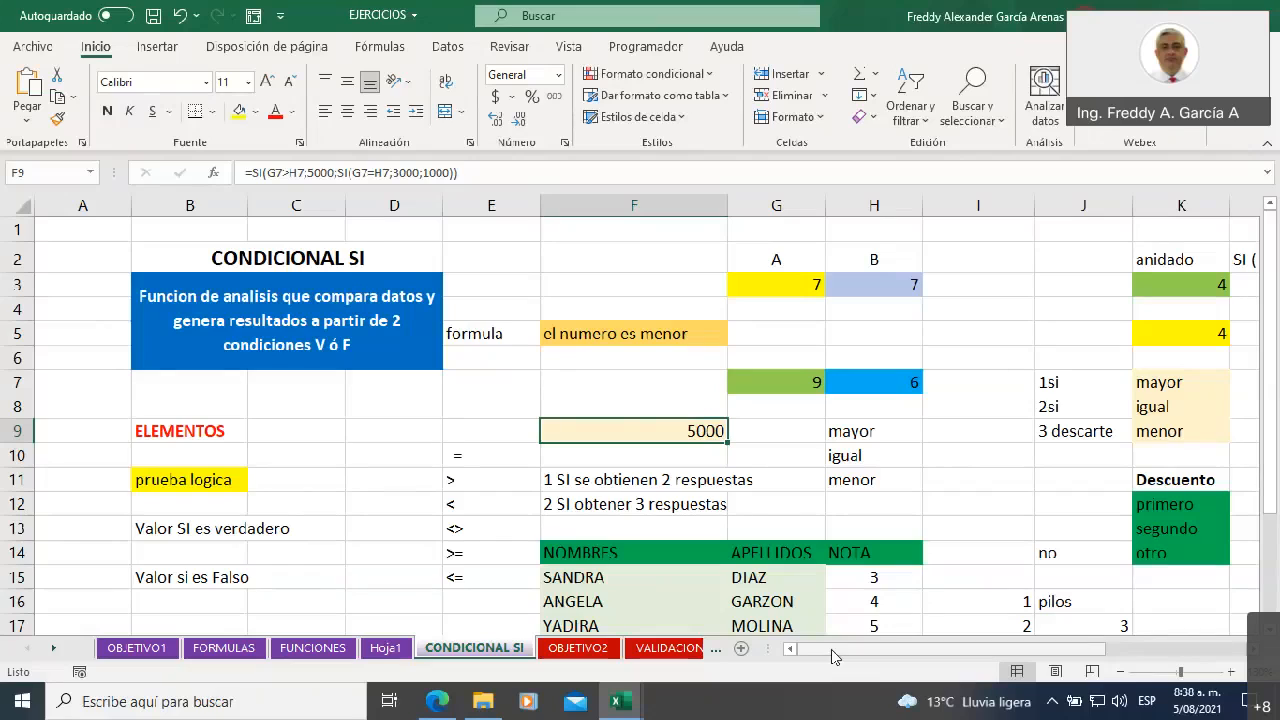
Clear the old notes on the number of SI from L13:M16, beside the Descuento list
{"action": "left_click", "coordinate": [1214, 418]}
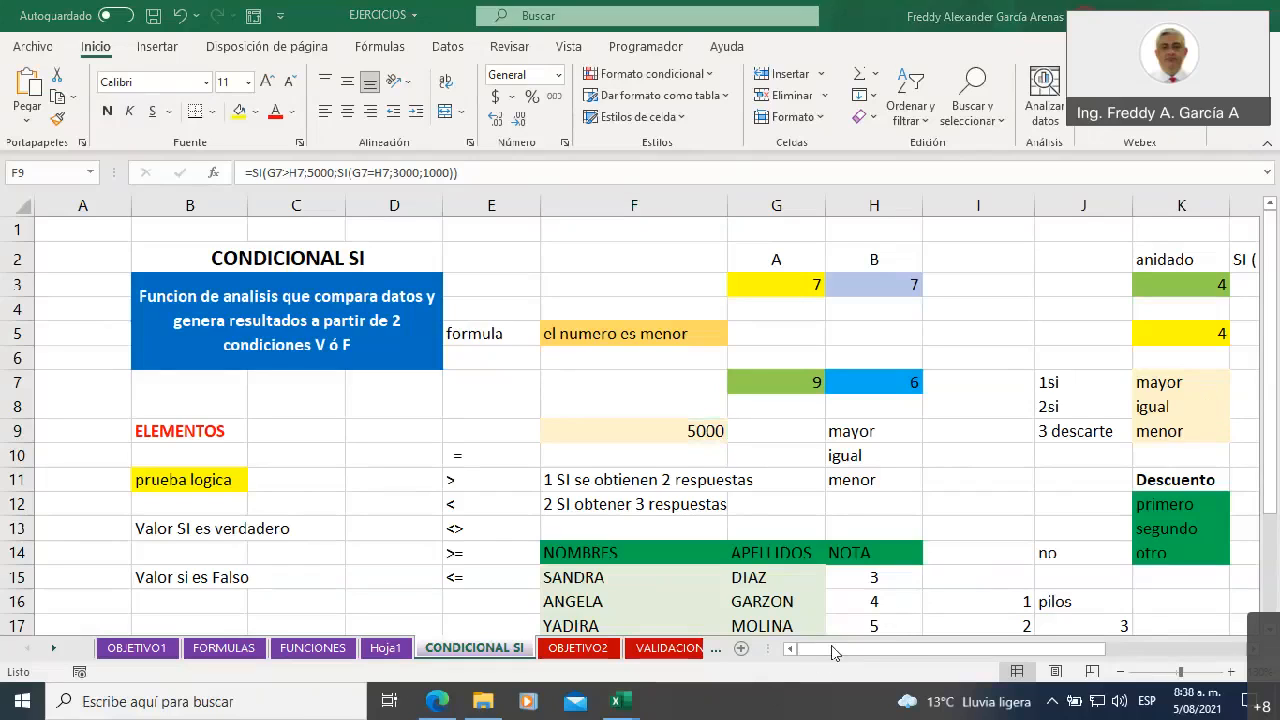
{"action": "left_click", "coordinate": [833, 645]}
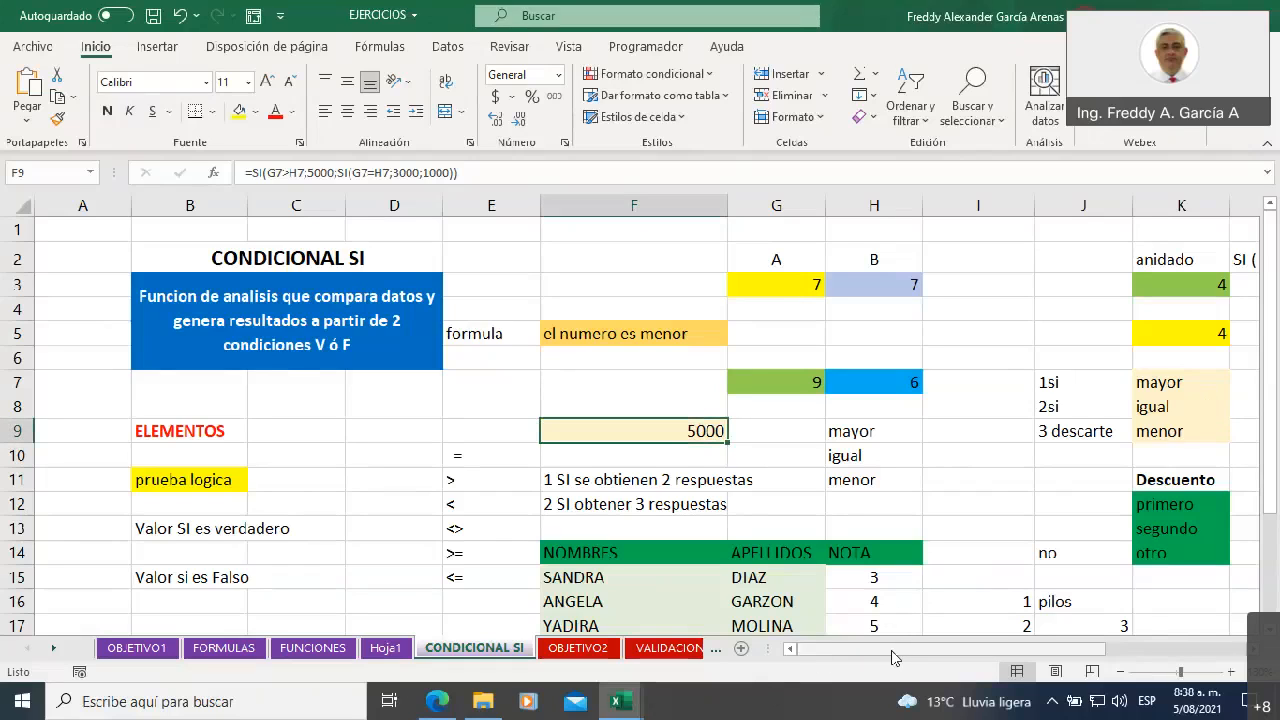
{"action": "left_click_drag", "start_coordinate": [888, 655], "coordinate": [1026, 655]}
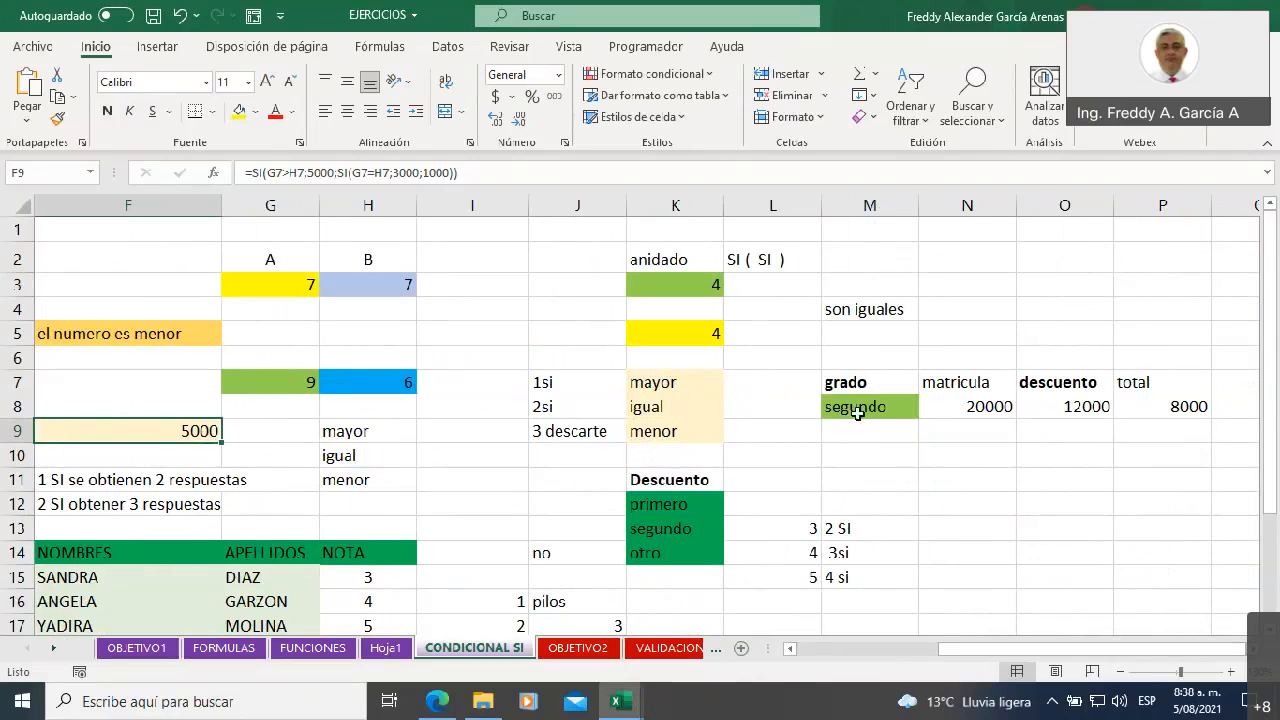
{"action": "left_click", "coordinate": [940, 653]}
{"action": "left_click_drag", "start_coordinate": [786, 526], "coordinate": [869, 588]}
{"action": "key", "text": "Delete"}
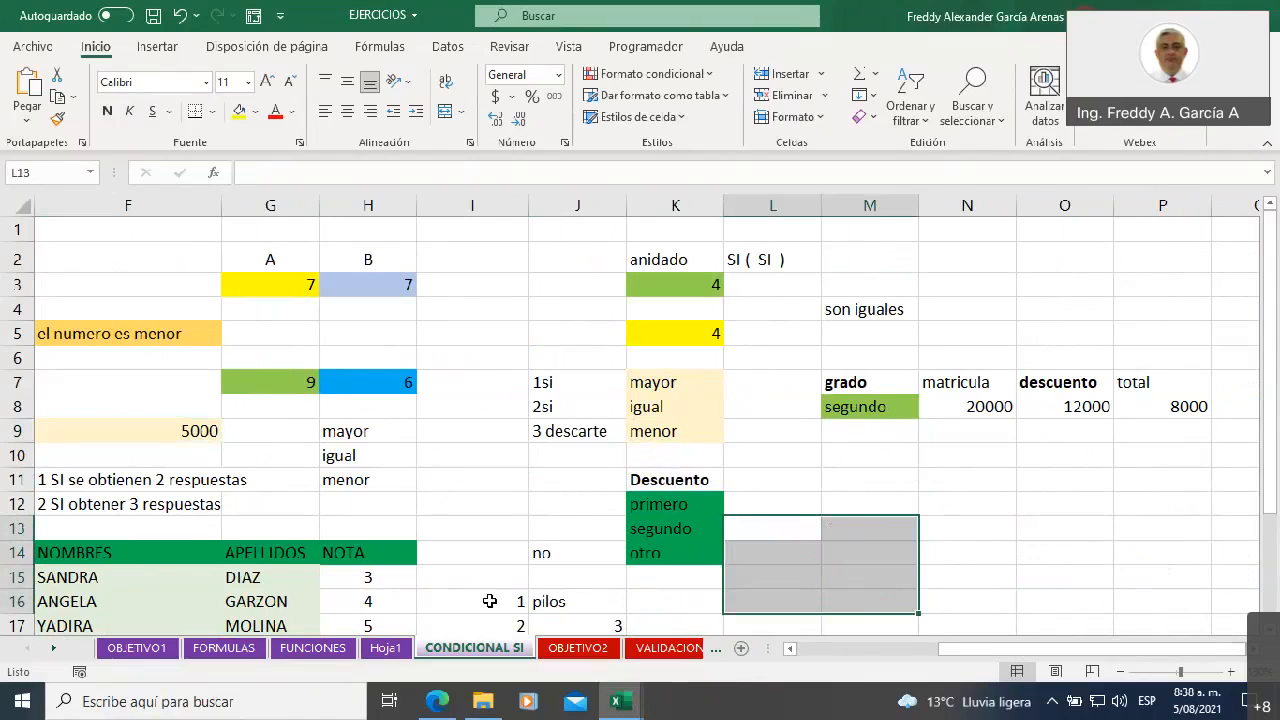
Review the Descuento list in K11:K14 with its categories primero, segundo and otro
{"action": "left_click", "coordinate": [675, 509]}
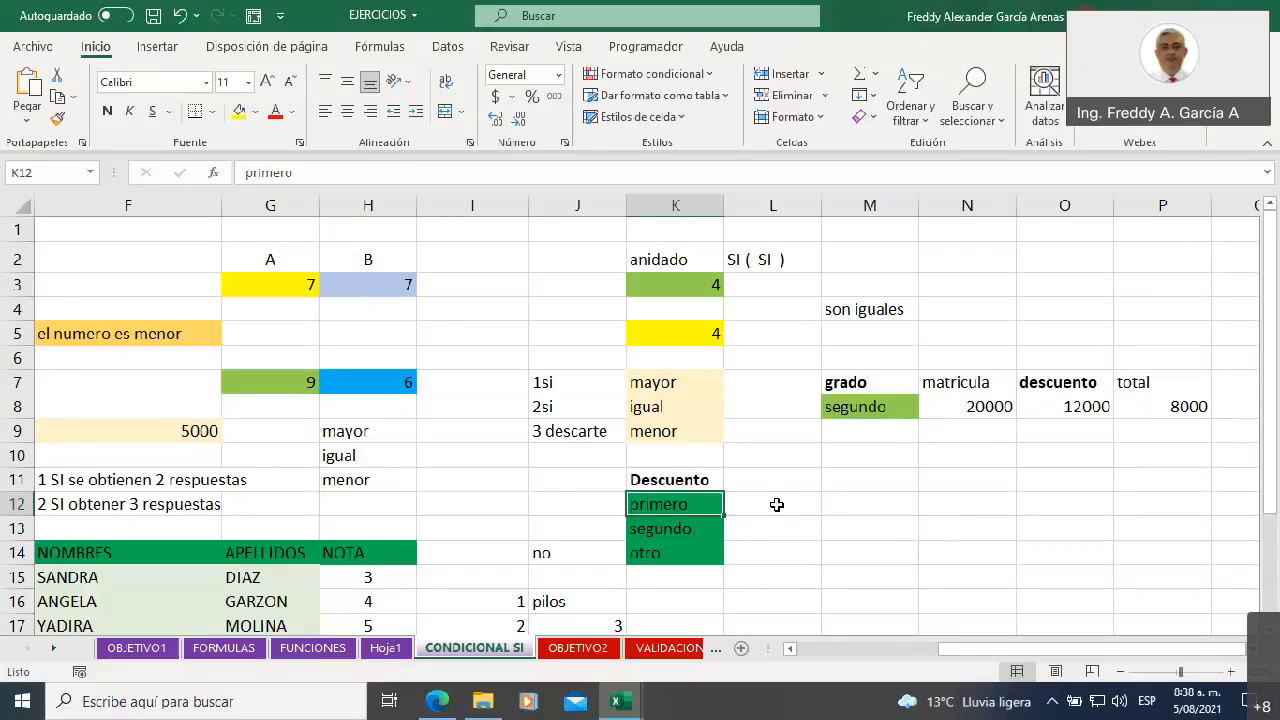
{"action": "left_click", "coordinate": [679, 528]}
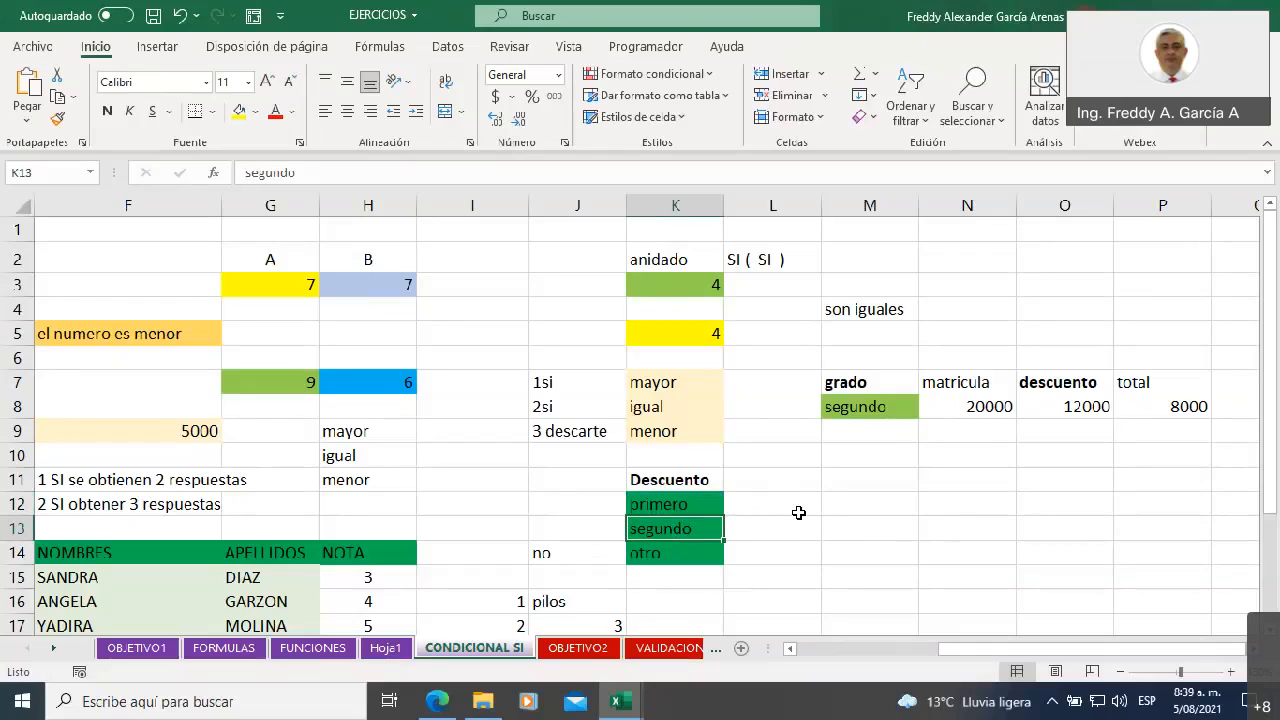
{"action": "left_click", "coordinate": [652, 556]}
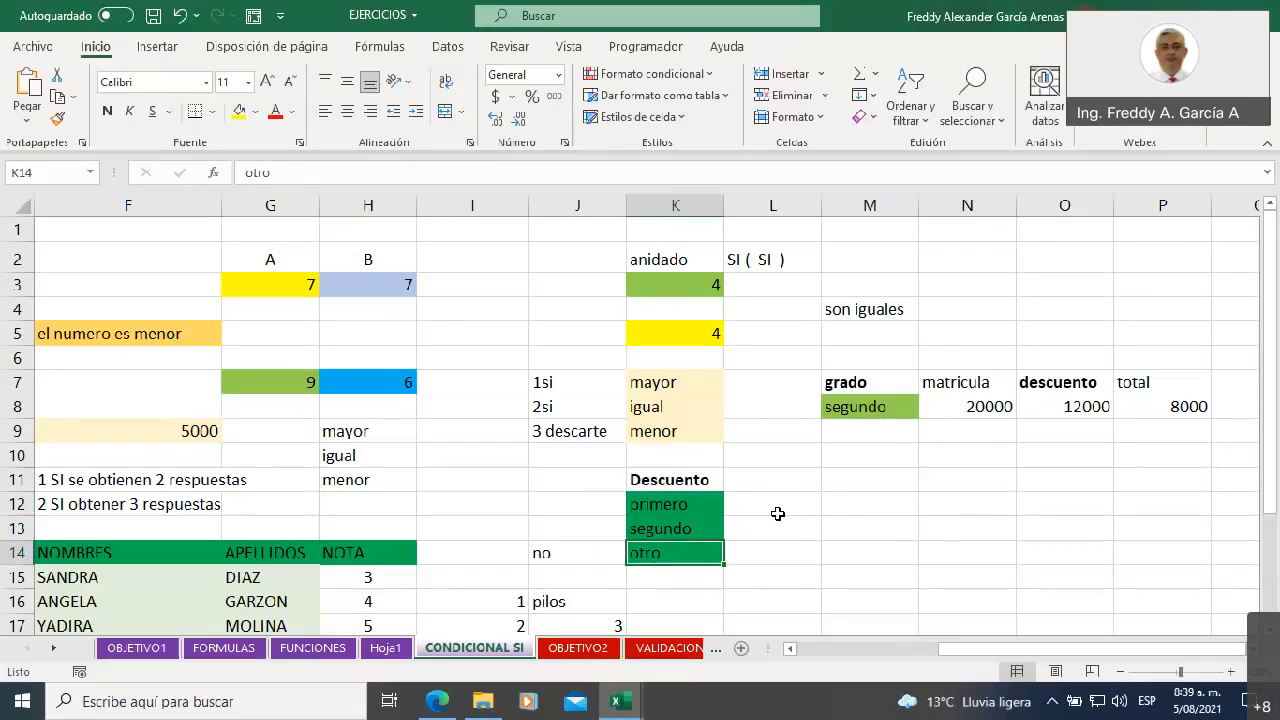
{"action": "left_click", "coordinate": [688, 482]}
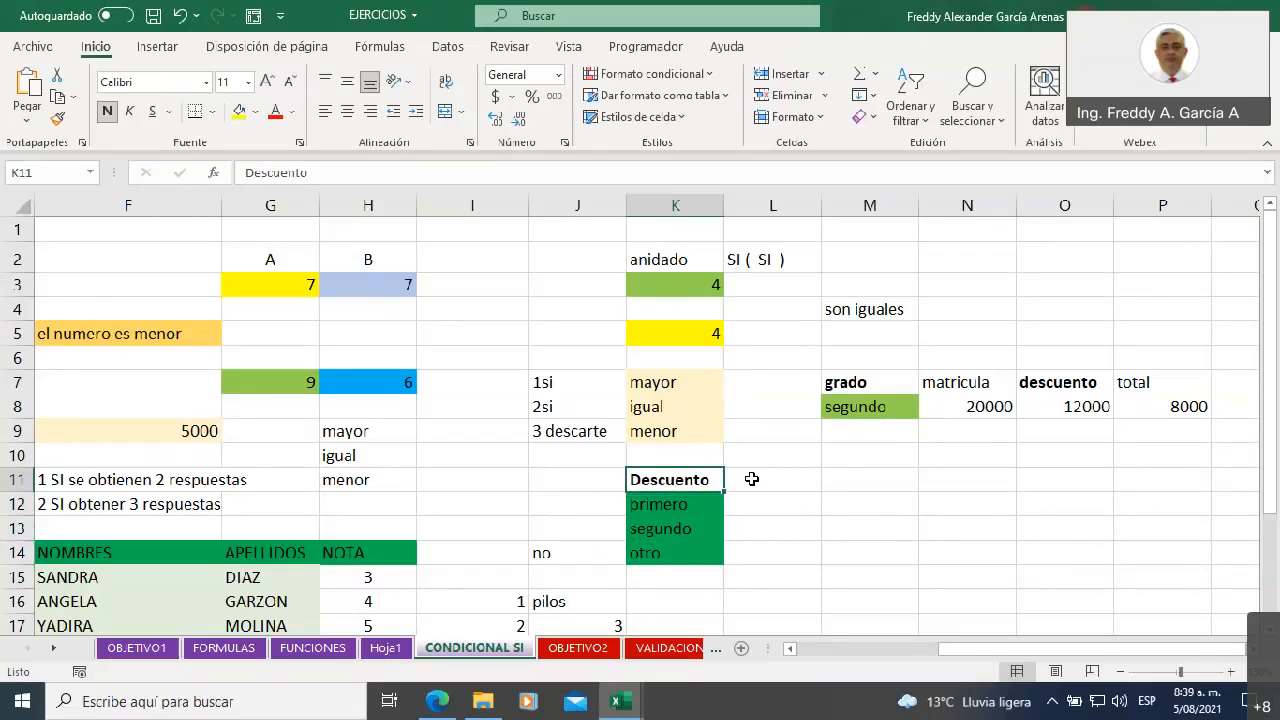
{"action": "left_click", "coordinate": [662, 508]}
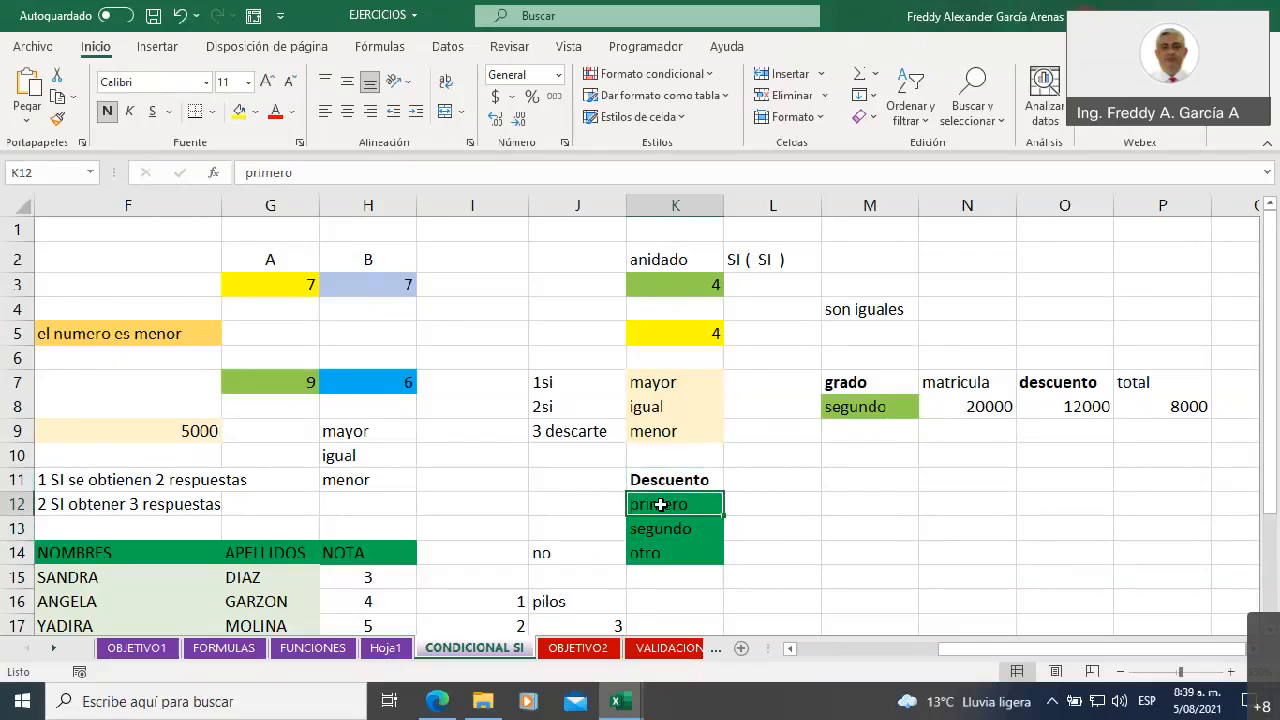
{"action": "left_click", "coordinate": [680, 528]}
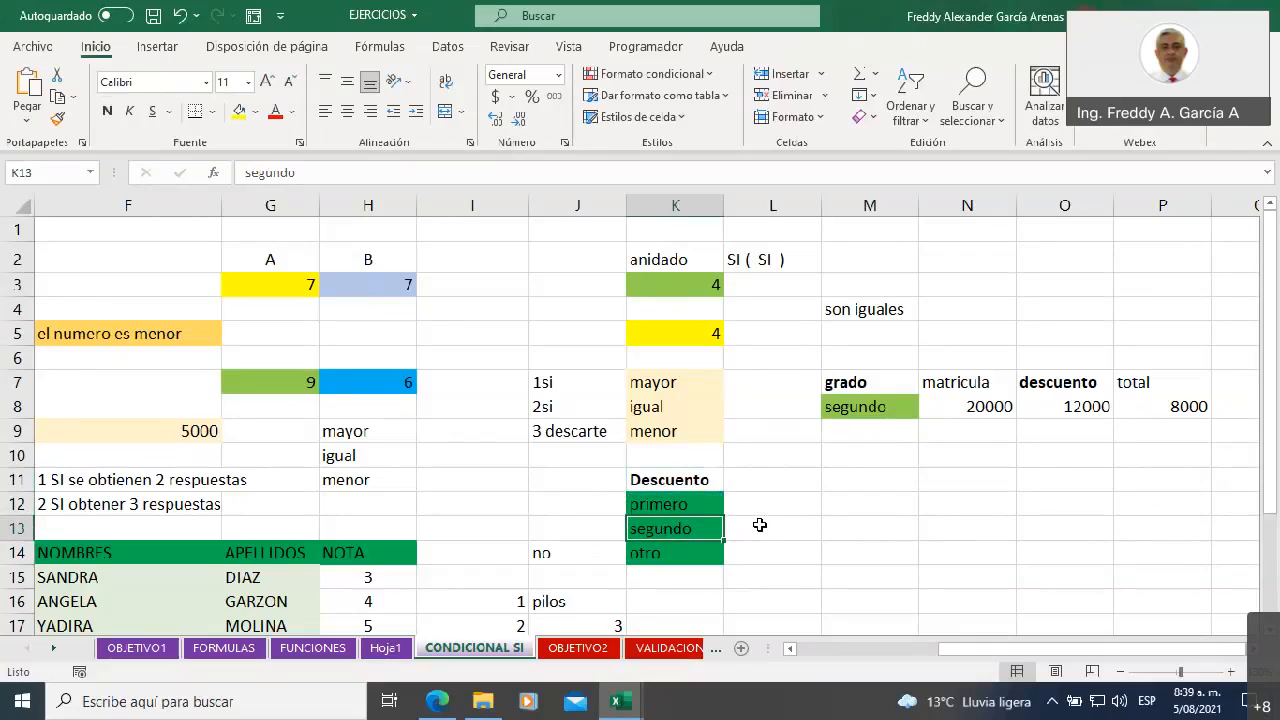
Fill the otro cell K14 in the Descuento list with standard red
{"action": "left_click", "coordinate": [674, 551]}
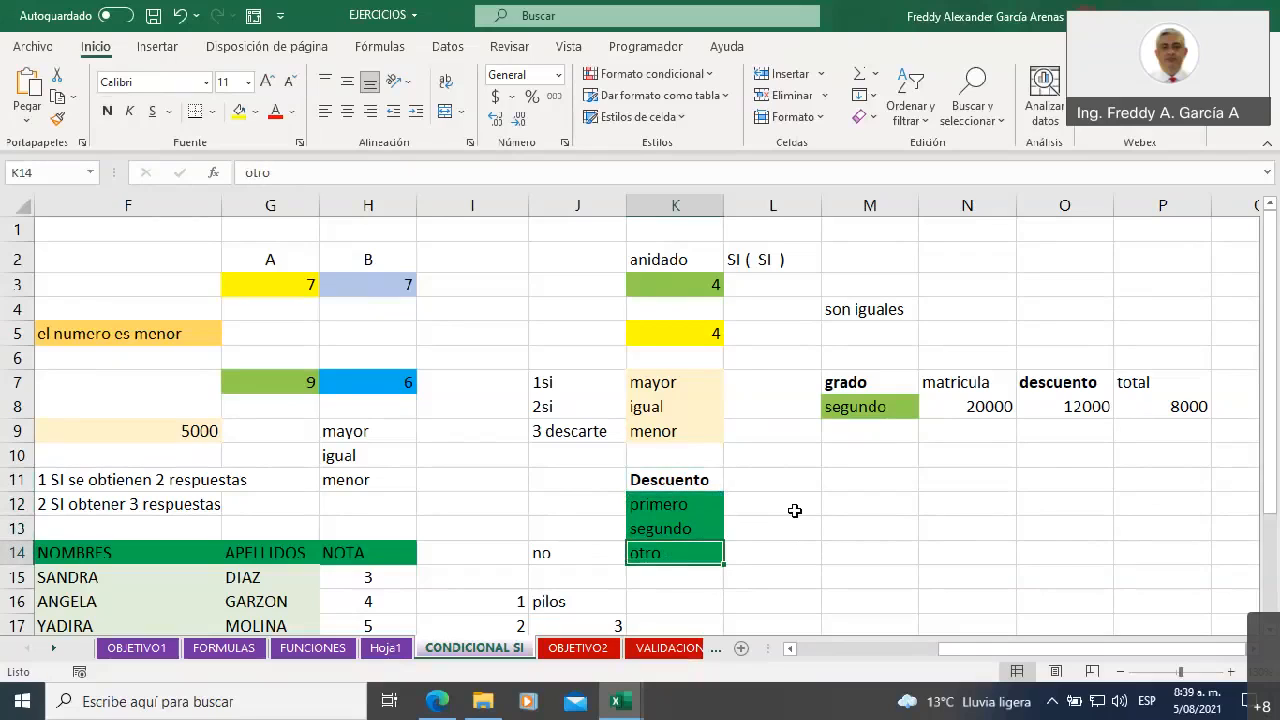
{"action": "left_click", "coordinate": [256, 115]}
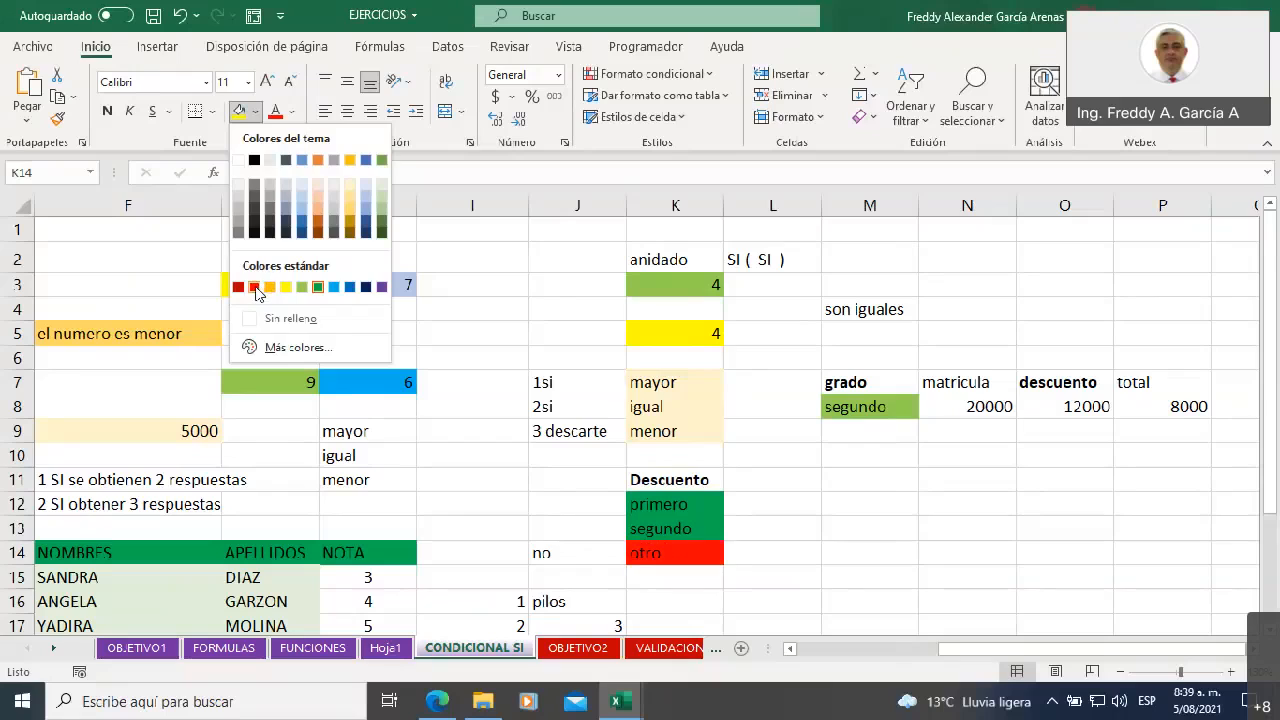
{"action": "left_click", "coordinate": [256, 288]}
{"action": "left_click", "coordinate": [770, 503]}
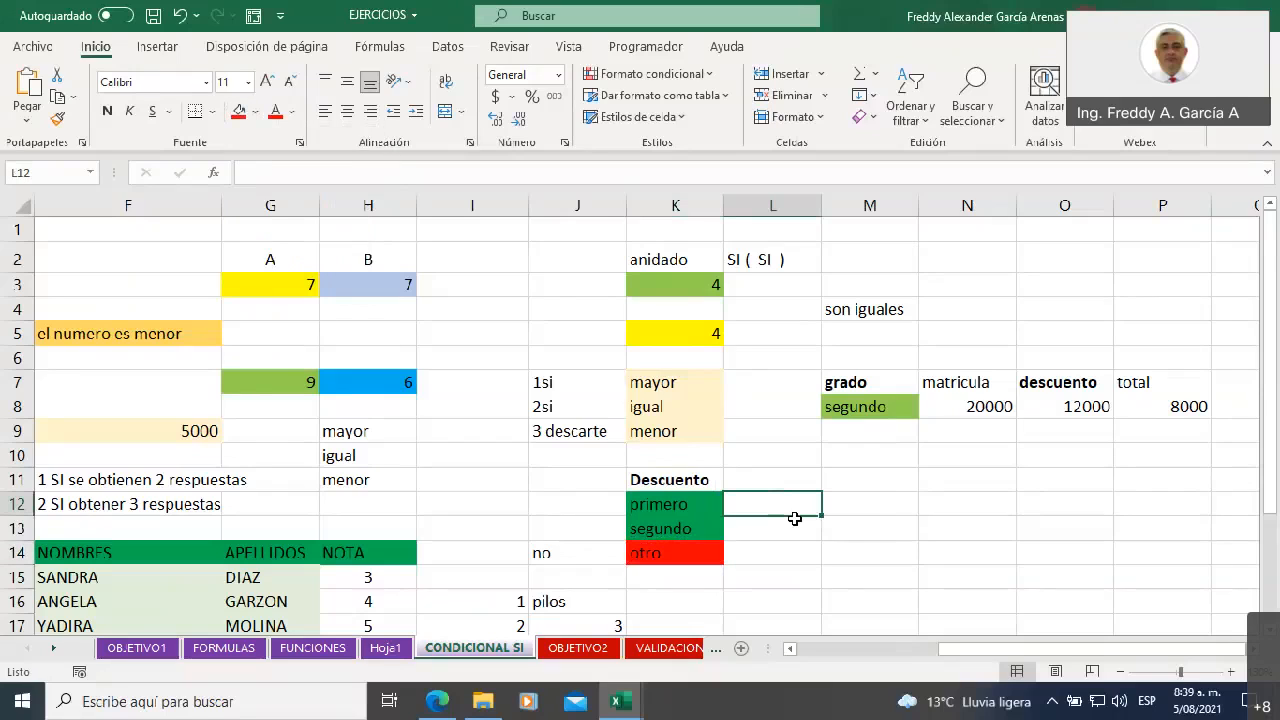
Examine the primero and segundo categories in K12:K13 against the grado, matricula, descuento and total table, and select the grade cell M8
{"action": "left_click_drag", "start_coordinate": [687, 504], "coordinate": [688, 524]}
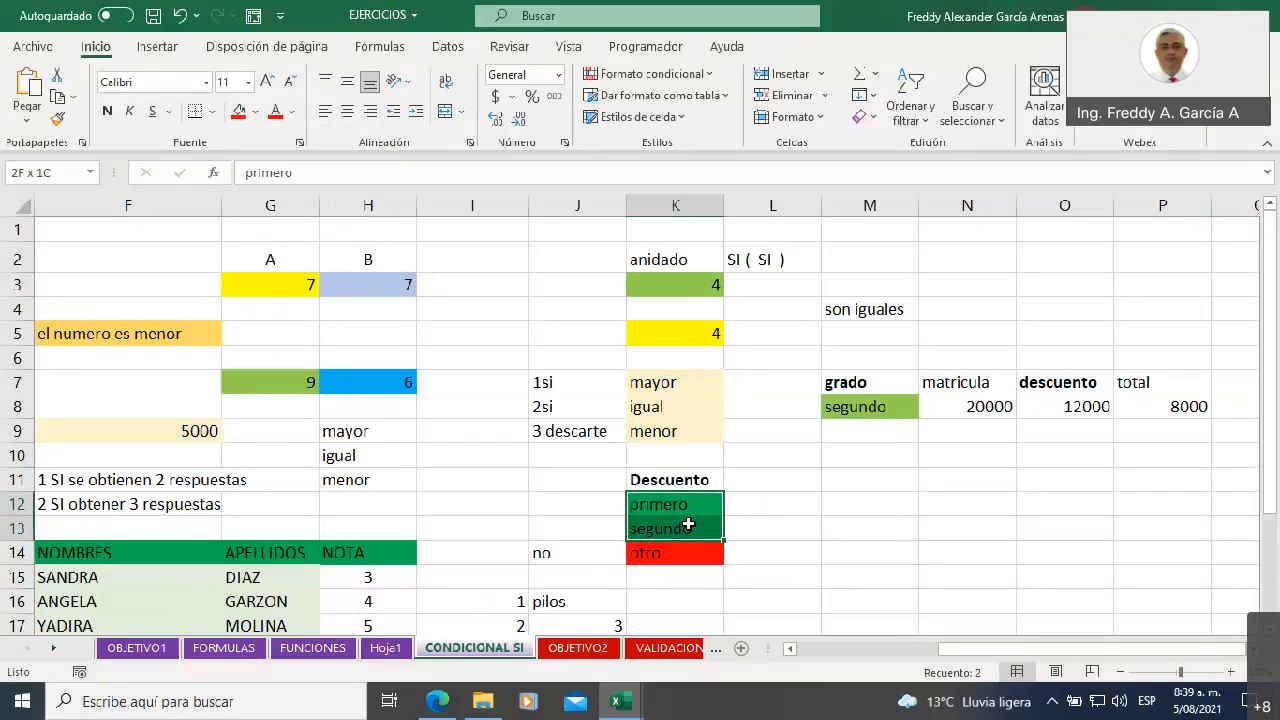
{"action": "left_click", "coordinate": [845, 590]}
{"action": "key", "text": "Right"}
{"action": "key", "text": "Right"}
{"action": "key", "text": "Right"}
{"action": "key", "text": "Right"}
{"action": "key", "text": "Right"}
{"action": "key", "text": "Right"}
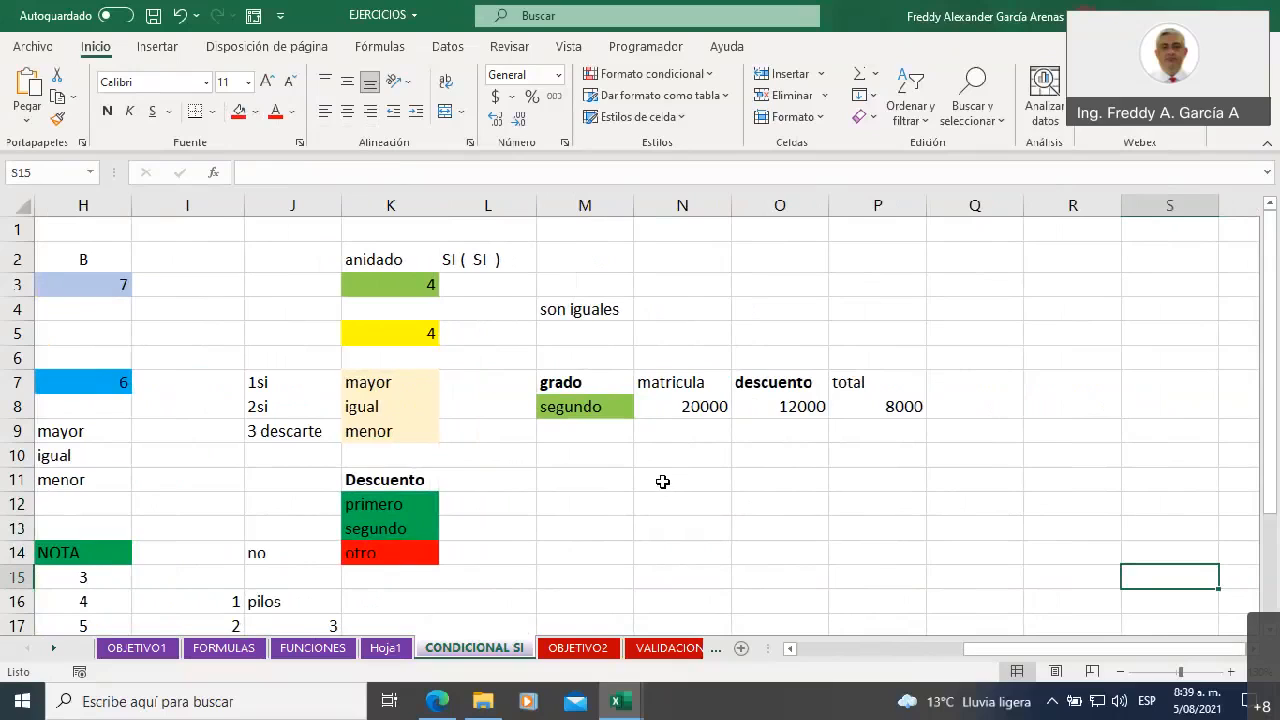
{"action": "left_click", "coordinate": [571, 408]}
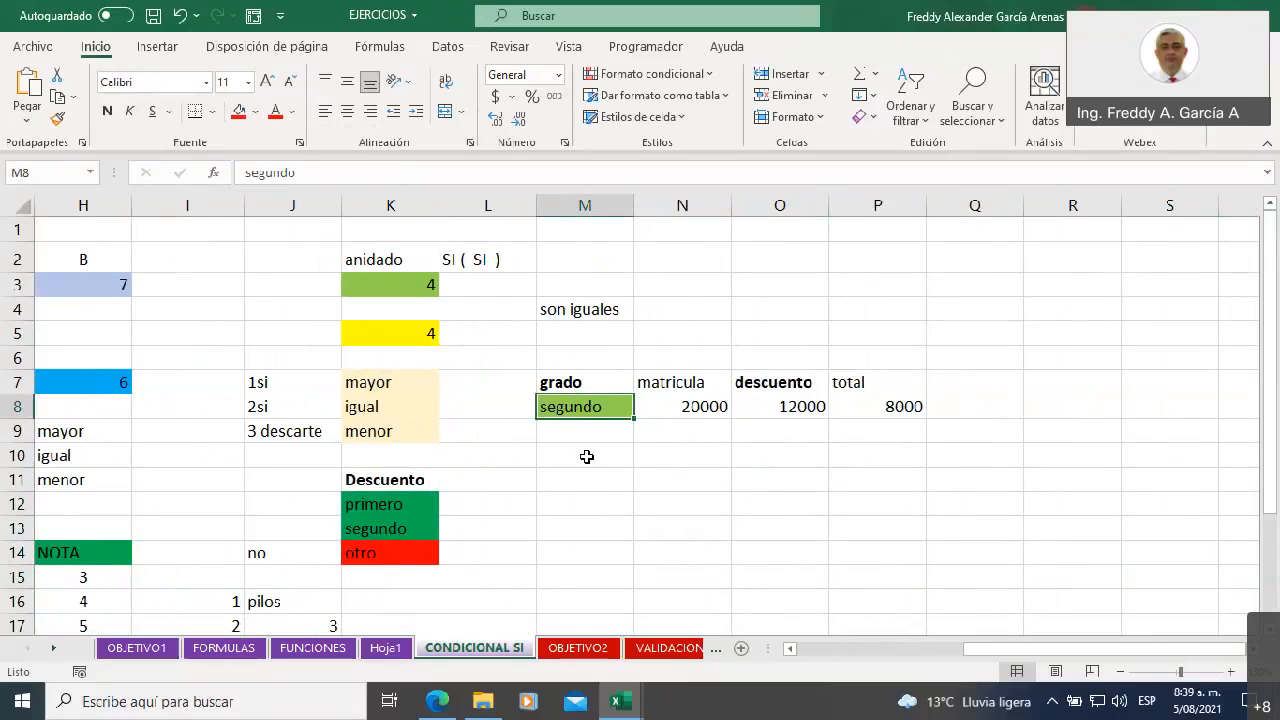
Set the matricula amount in N8 to 200000
{"action": "left_click", "coordinate": [675, 407]}
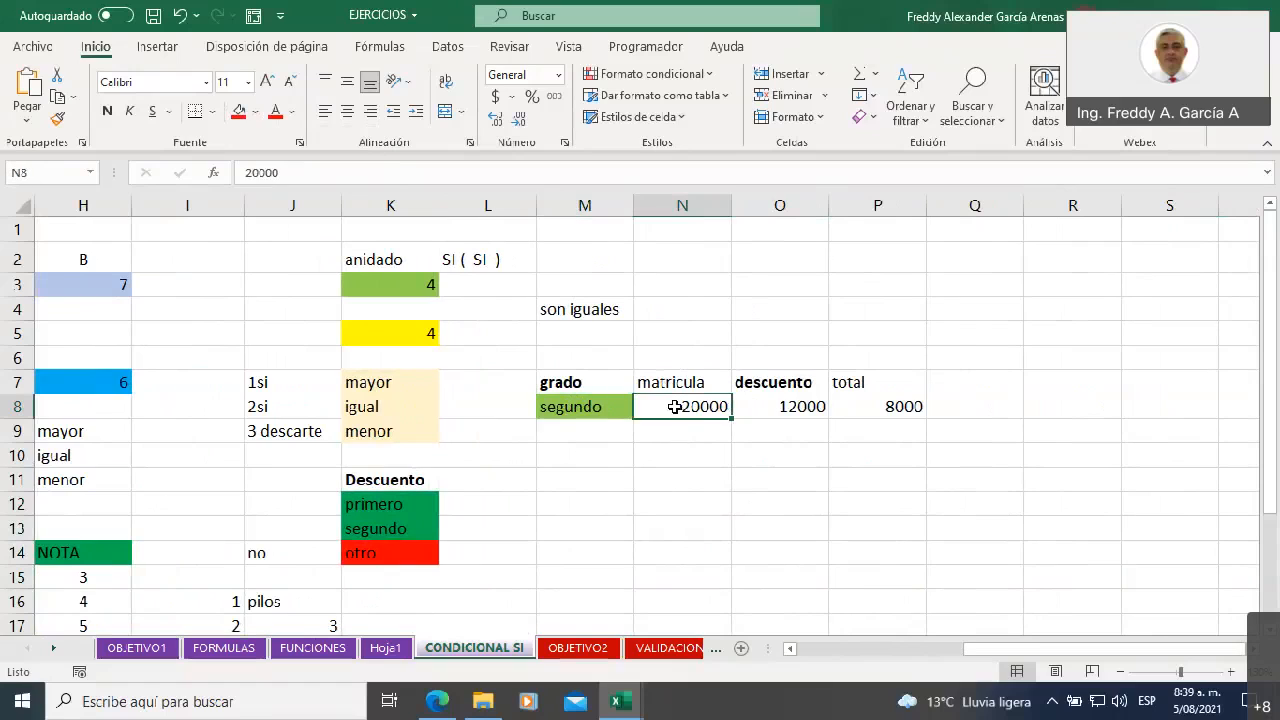
{"action": "left_click", "coordinate": [295, 173]}
{"action": "type", "text": "0"}
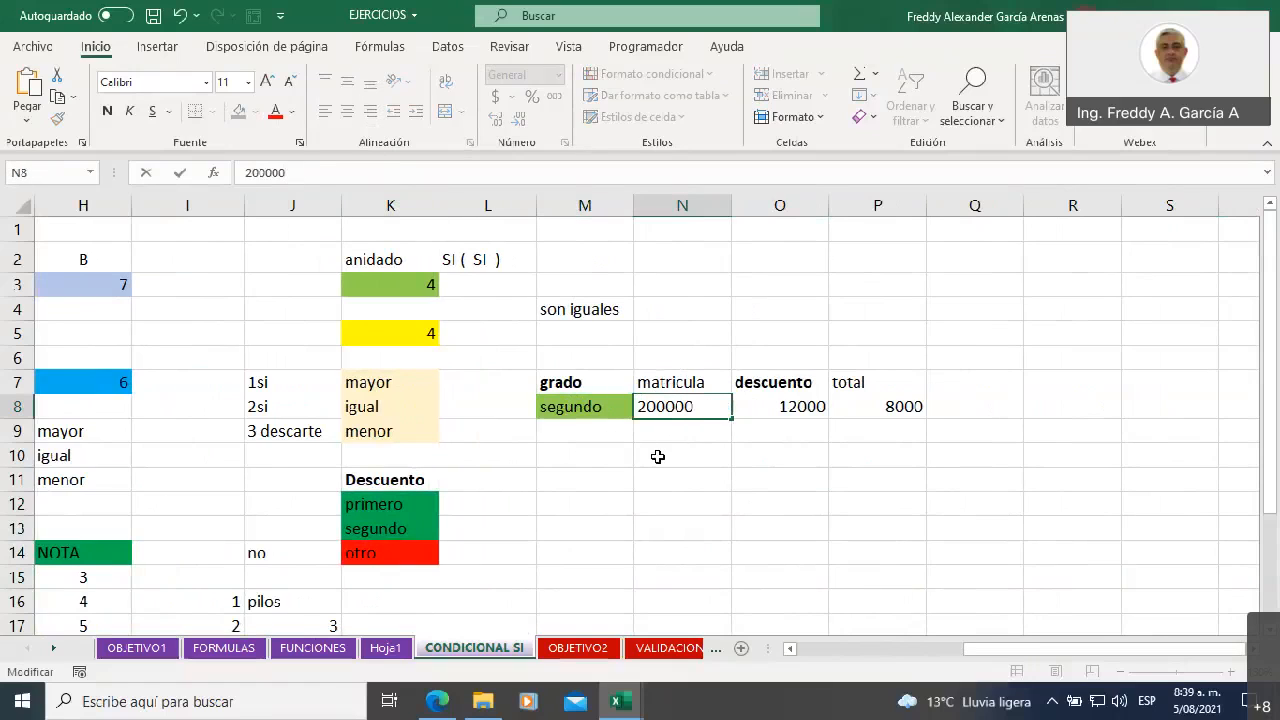
{"action": "key", "text": "Return"}
{"action": "left_click", "coordinate": [678, 407]}
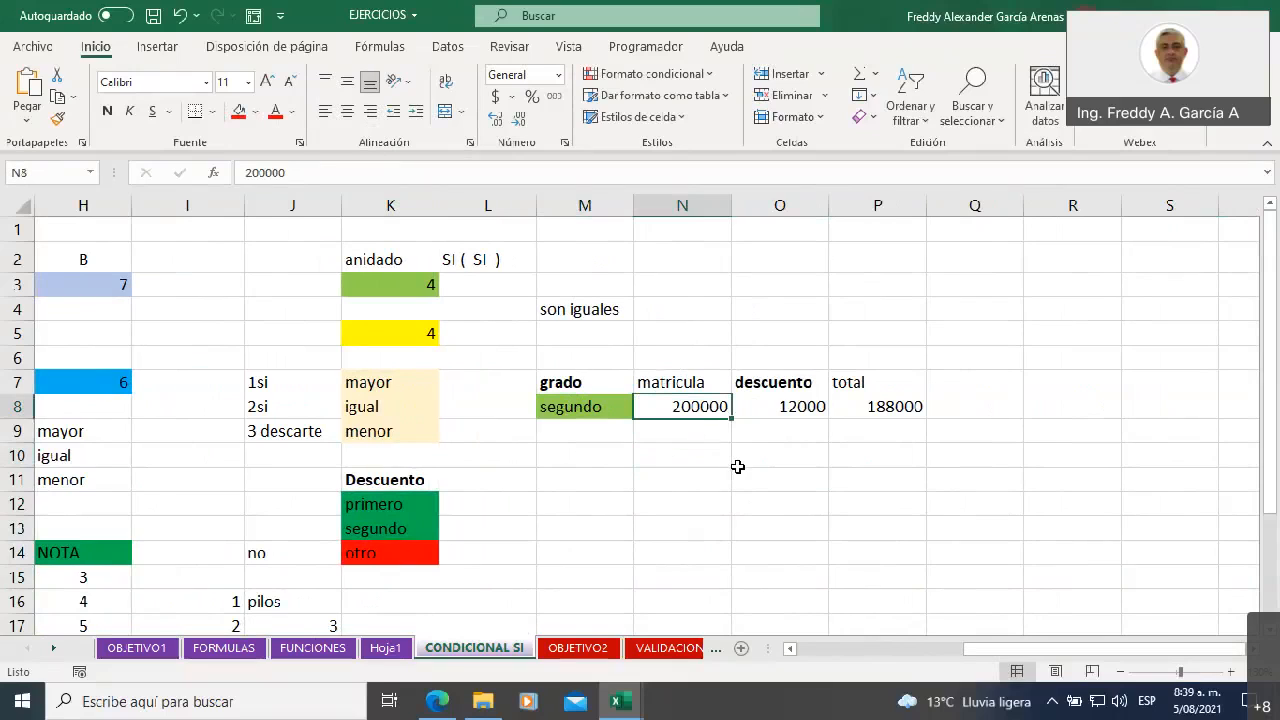
Copy the matricula amount from N8 into N9, in the row below
{"action": "left_click", "coordinate": [775, 430]}
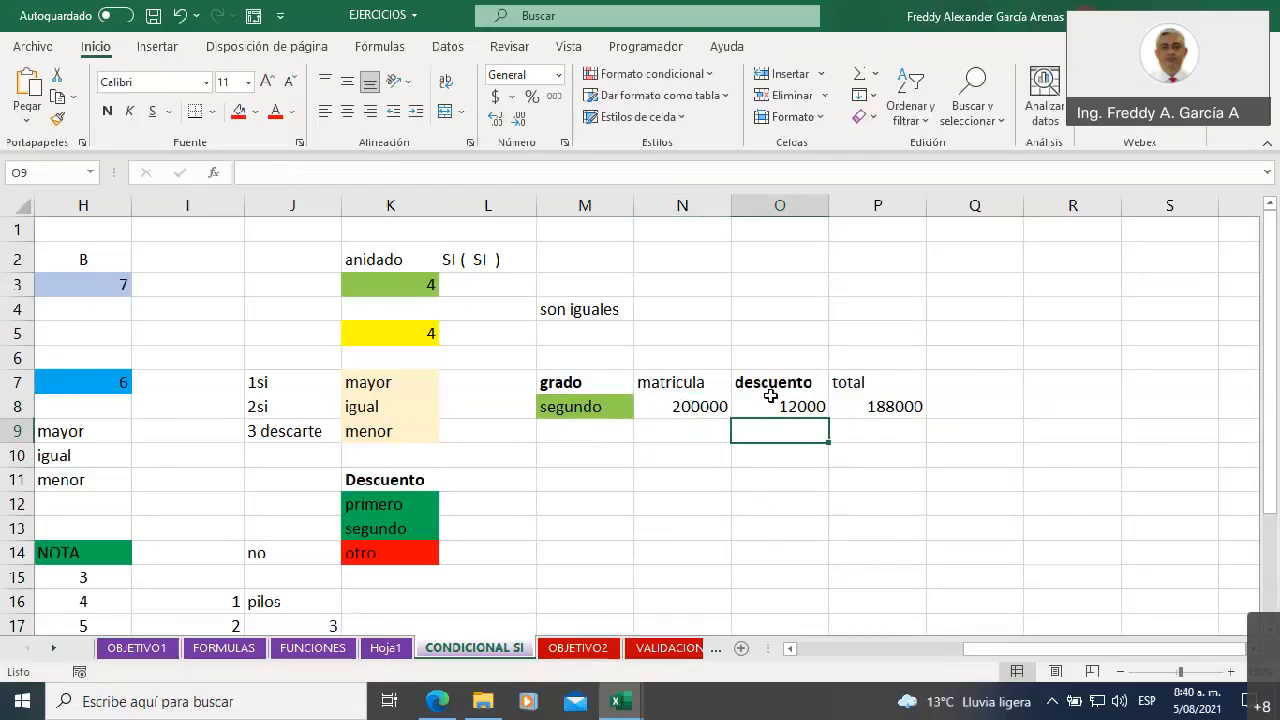
{"action": "left_click", "coordinate": [595, 430]}
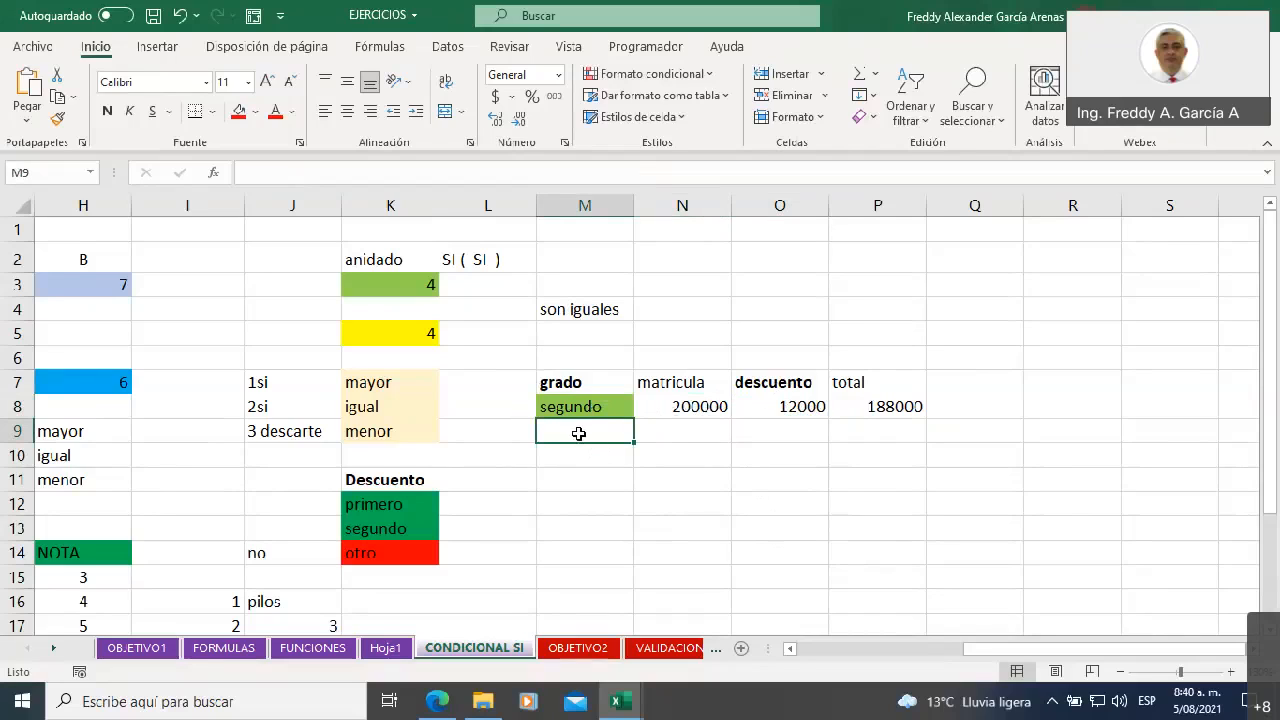
{"action": "left_click", "coordinate": [665, 430]}
{"action": "left_click", "coordinate": [676, 404]}
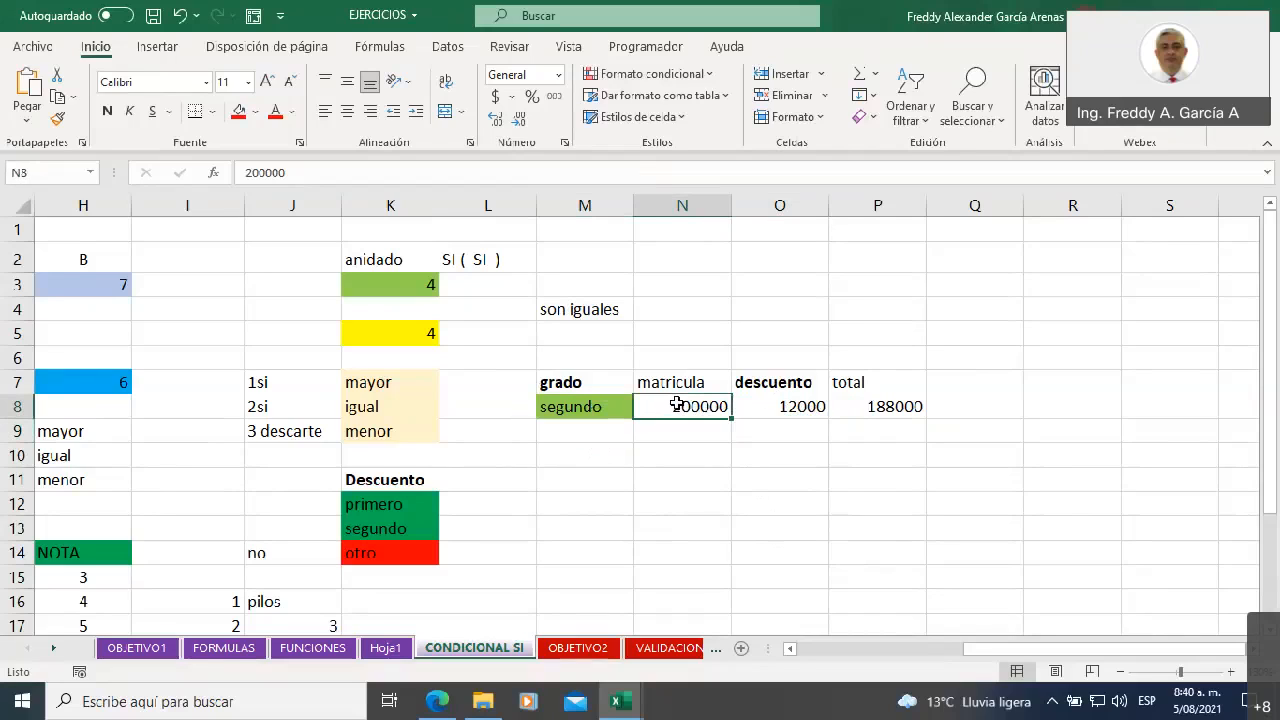
{"action": "key", "text": "ctrl+c"}
{"action": "left_click", "coordinate": [677, 428]}
{"action": "key", "text": "ctrl+v"}
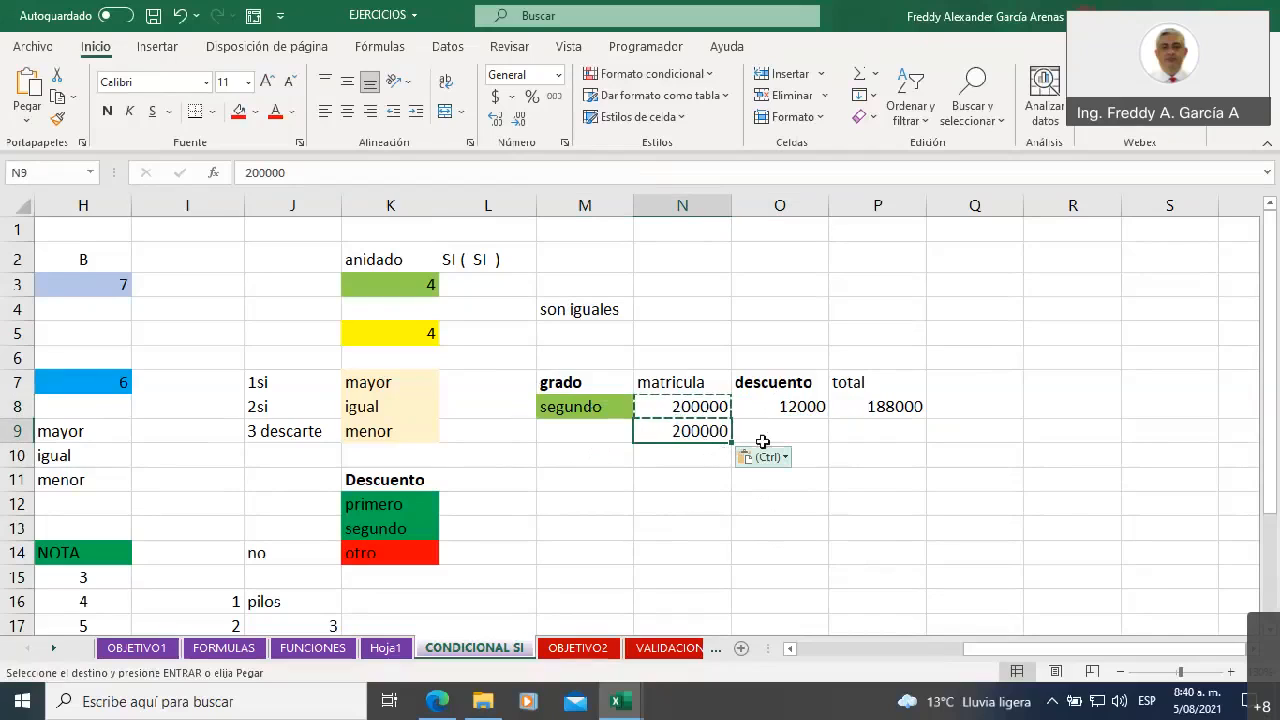
Start an SI formula in the descuento cell O9 that tests M9=K12 and returns 12000 when true
{"action": "left_click", "coordinate": [768, 438]}
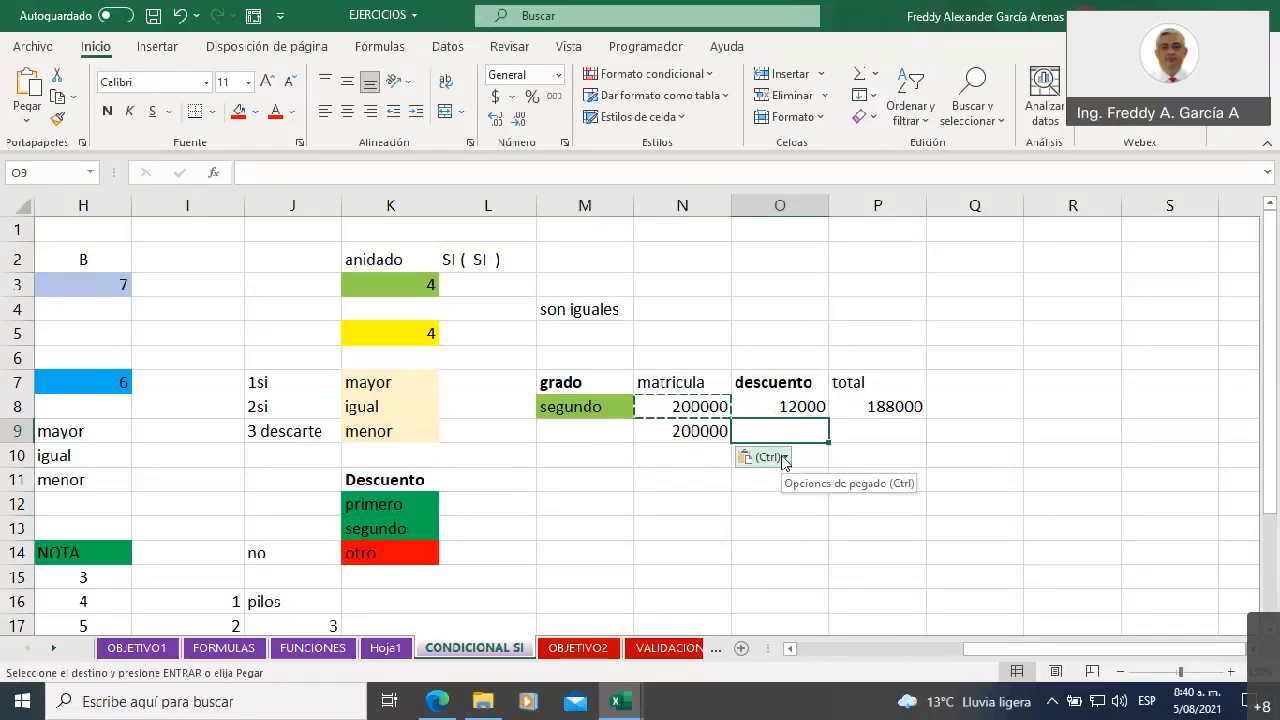
{"action": "type", "text": "="}
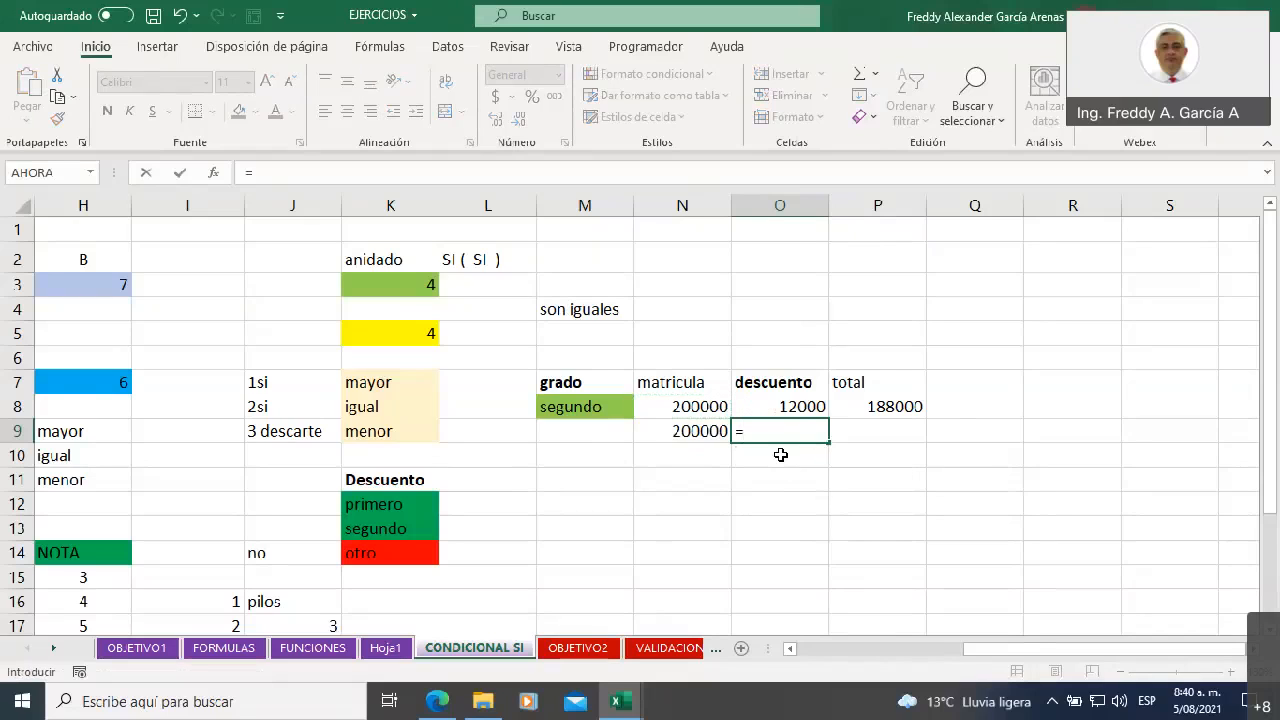
{"action": "type", "text": "si"}
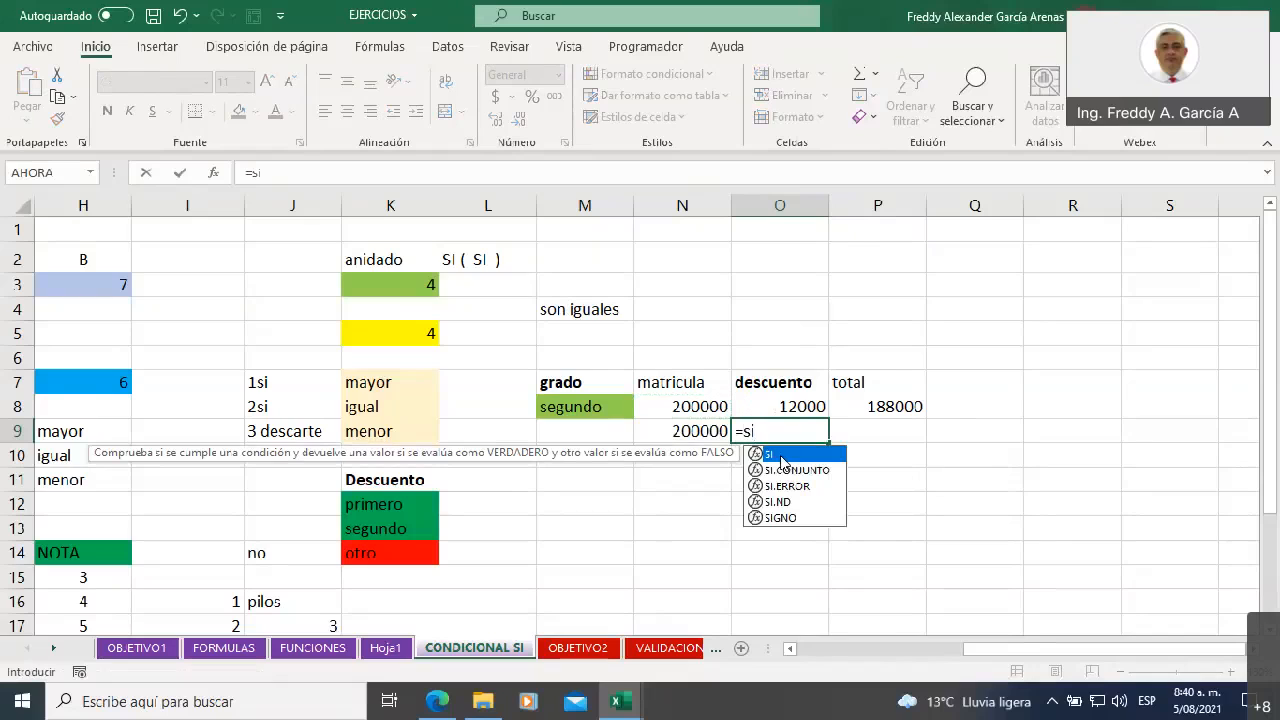
{"action": "double_click", "coordinate": [783, 456]}
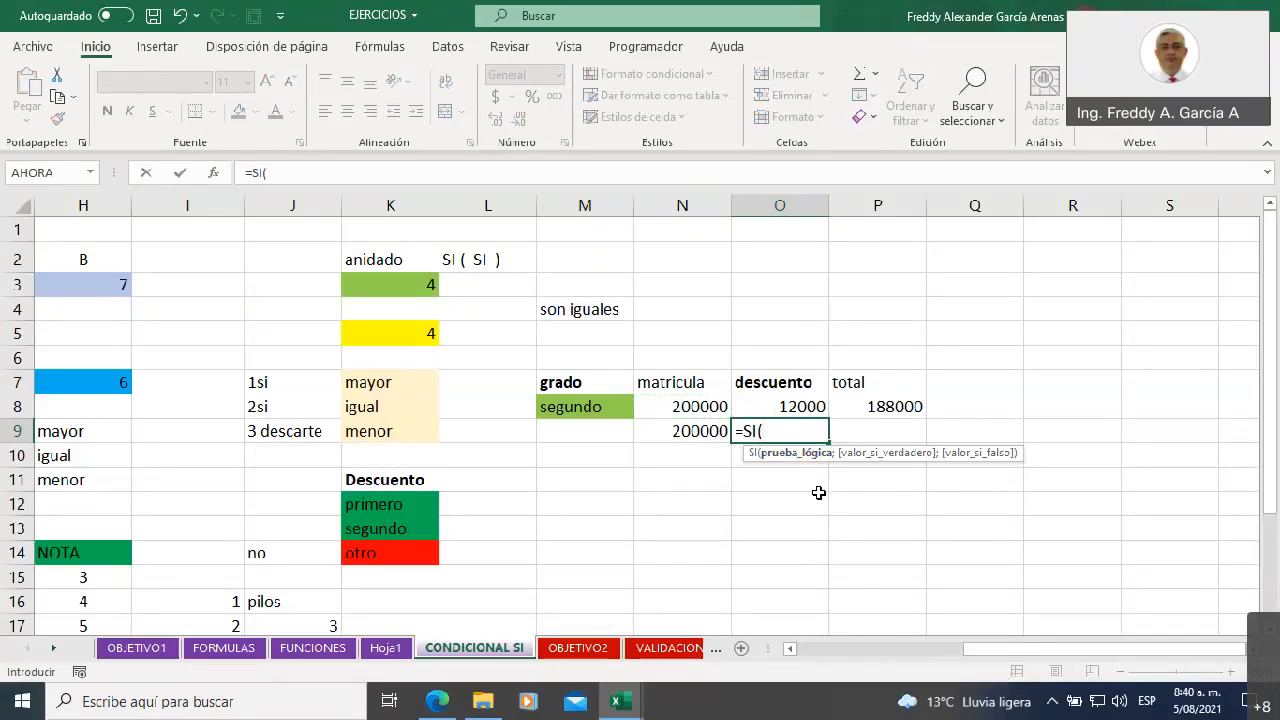
{"action": "left_click", "coordinate": [588, 427]}
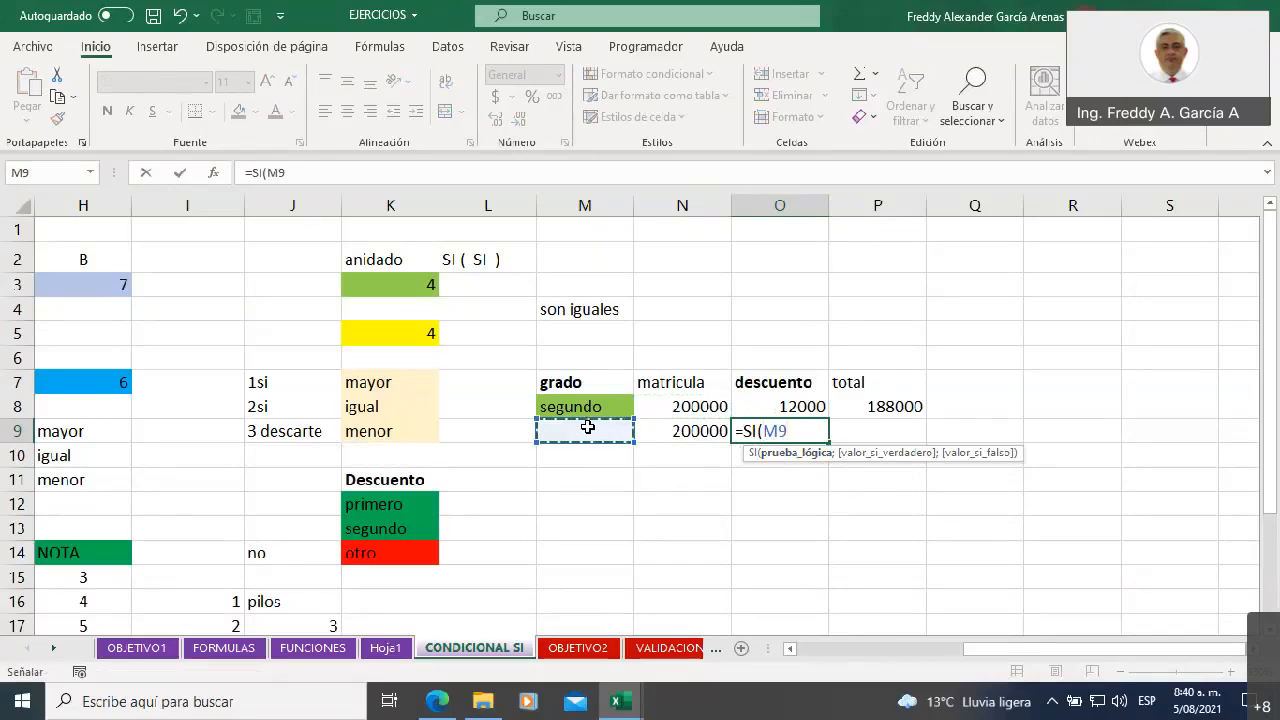
{"action": "type", "text": "="}
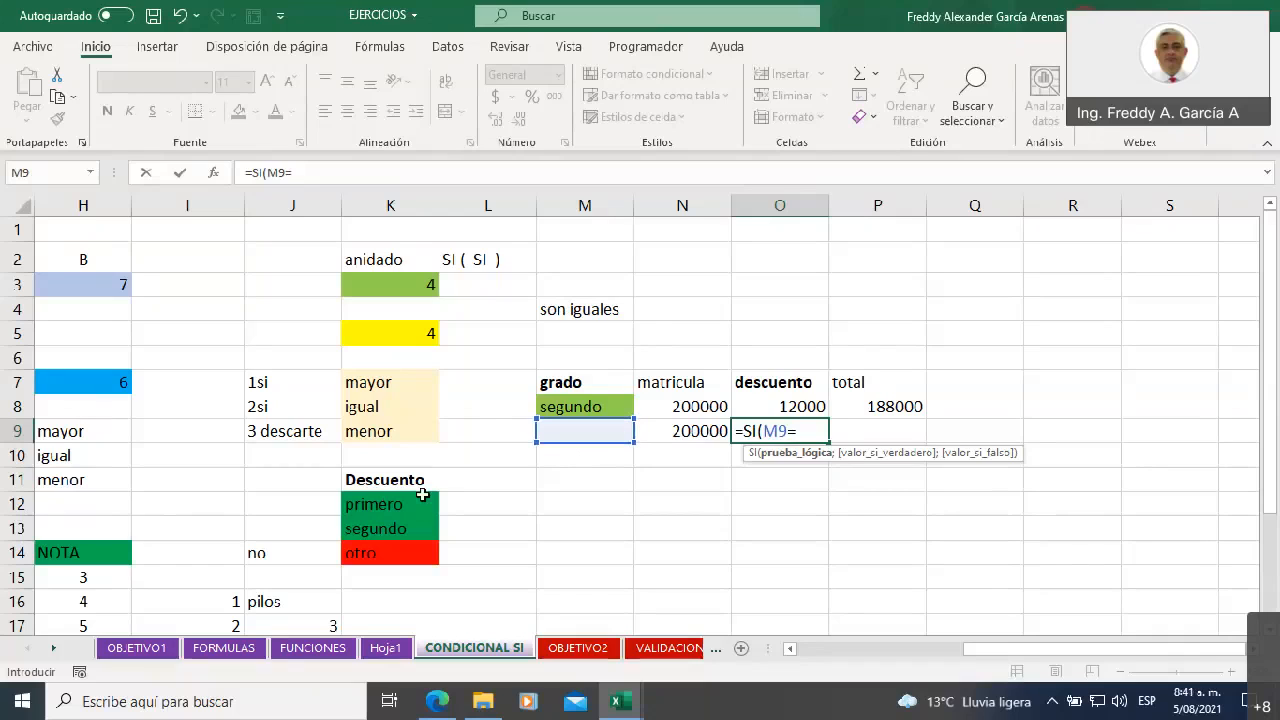
{"action": "left_click", "coordinate": [388, 508]}
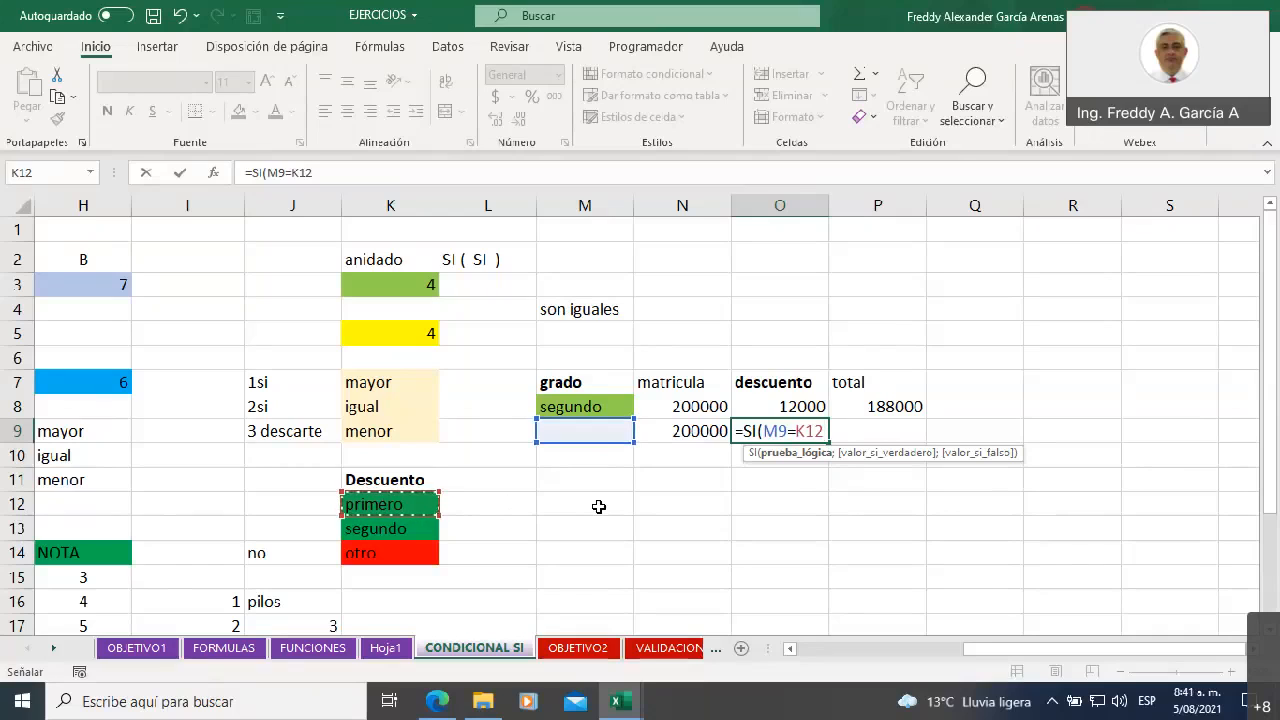
{"action": "type", "text": ";"}
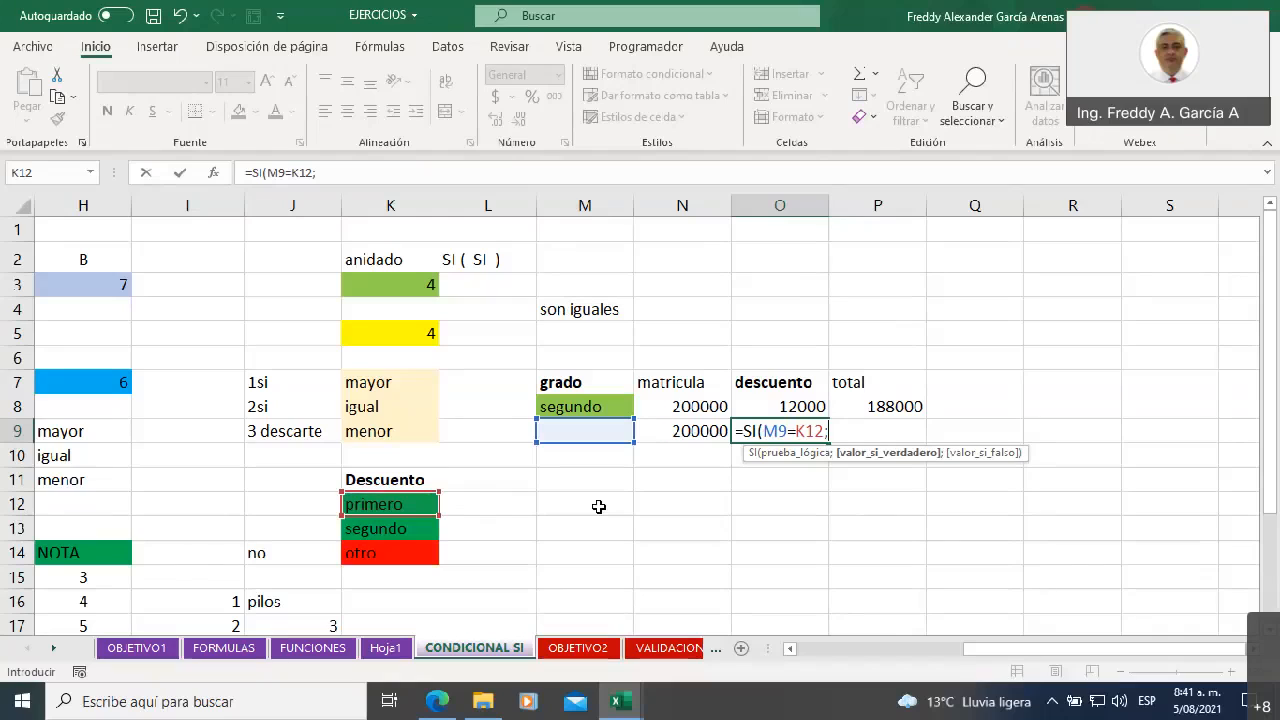
{"action": "type", "text": "12000"}
{"action": "type", "text": ";si"}
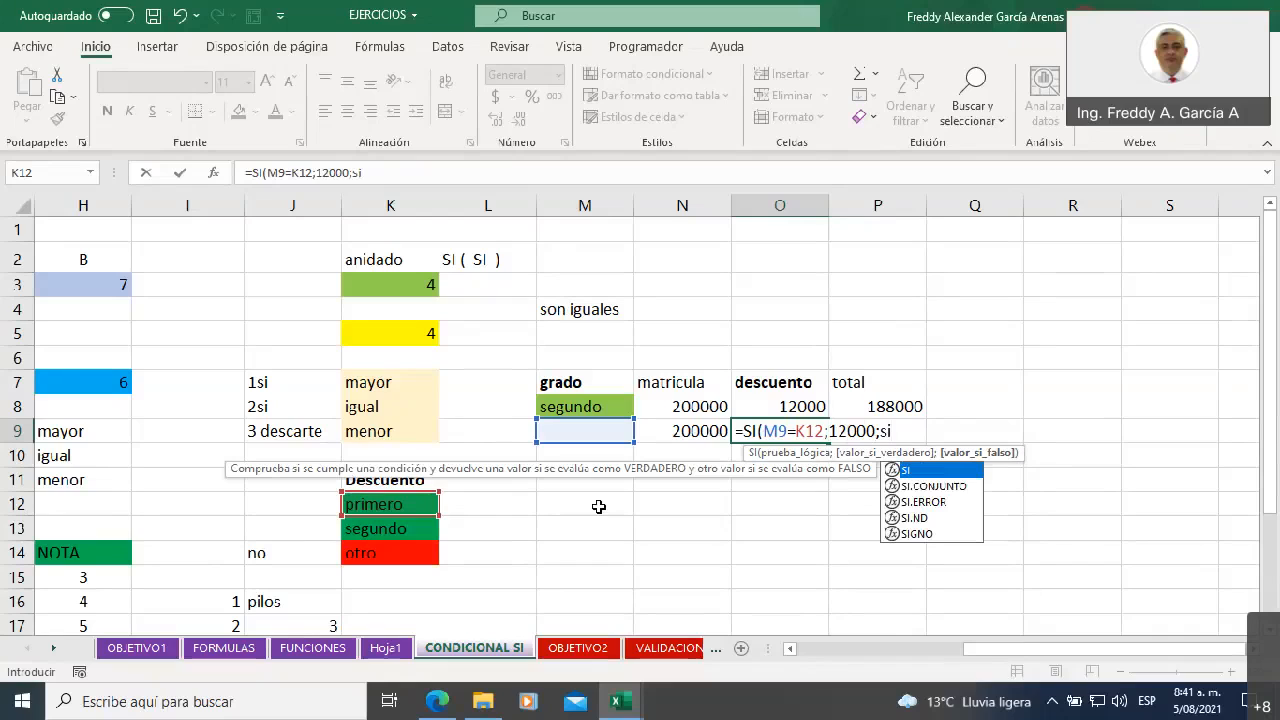
Nest a second SI as the false value of the O9 formula, with M9=K13 as its logical test
{"action": "double_click", "coordinate": [903, 471]}
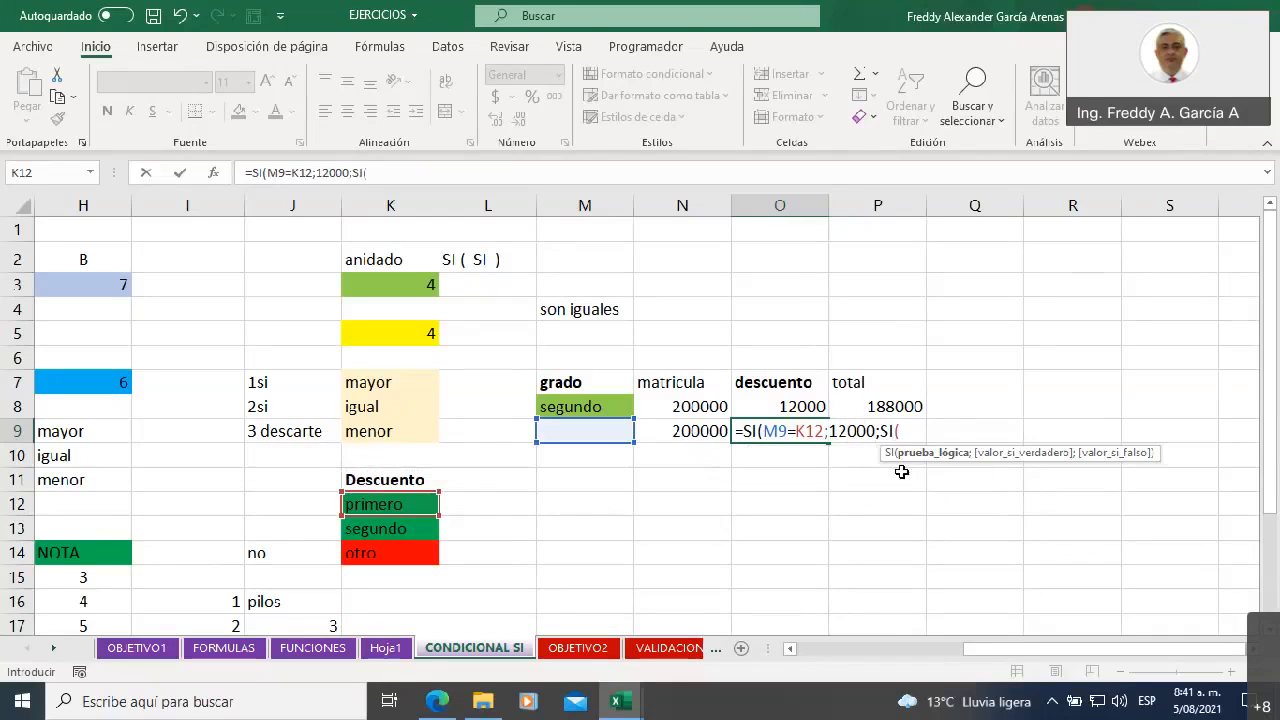
{"action": "left_click", "coordinate": [556, 433]}
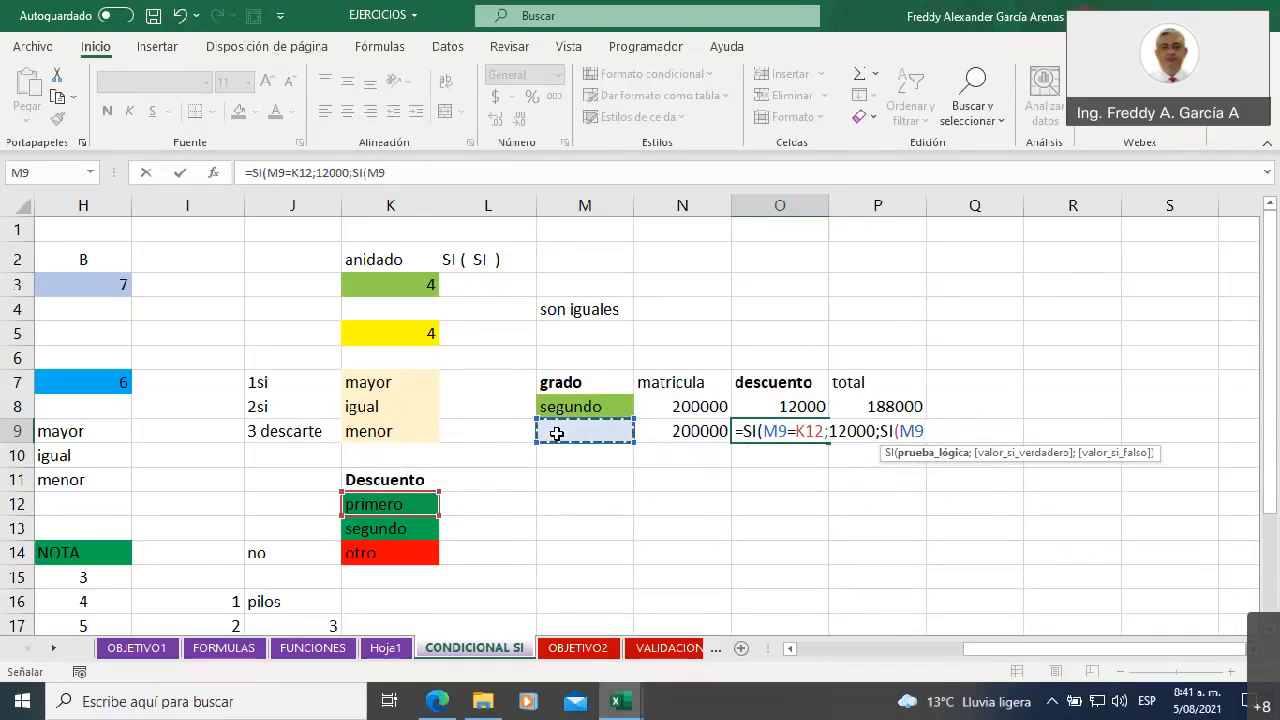
{"action": "type", "text": "="}
{"action": "left_click", "coordinate": [400, 527]}
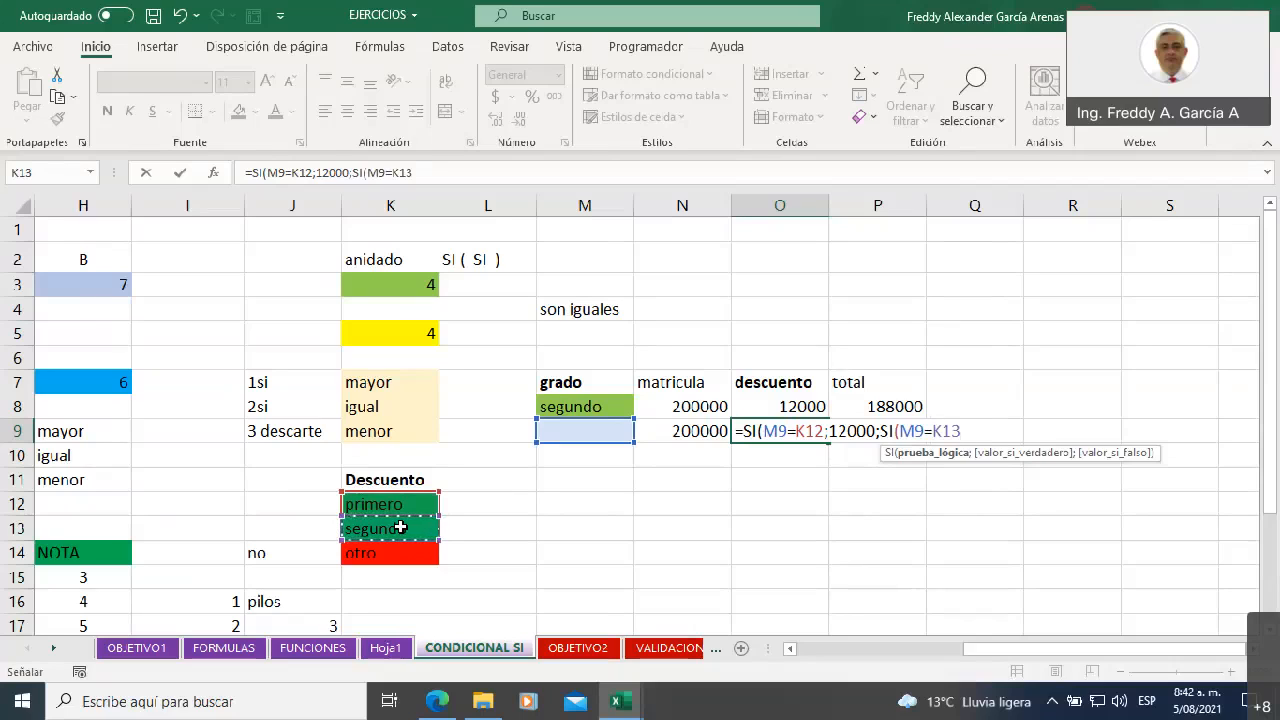
{"action": "type", "text": ";"}
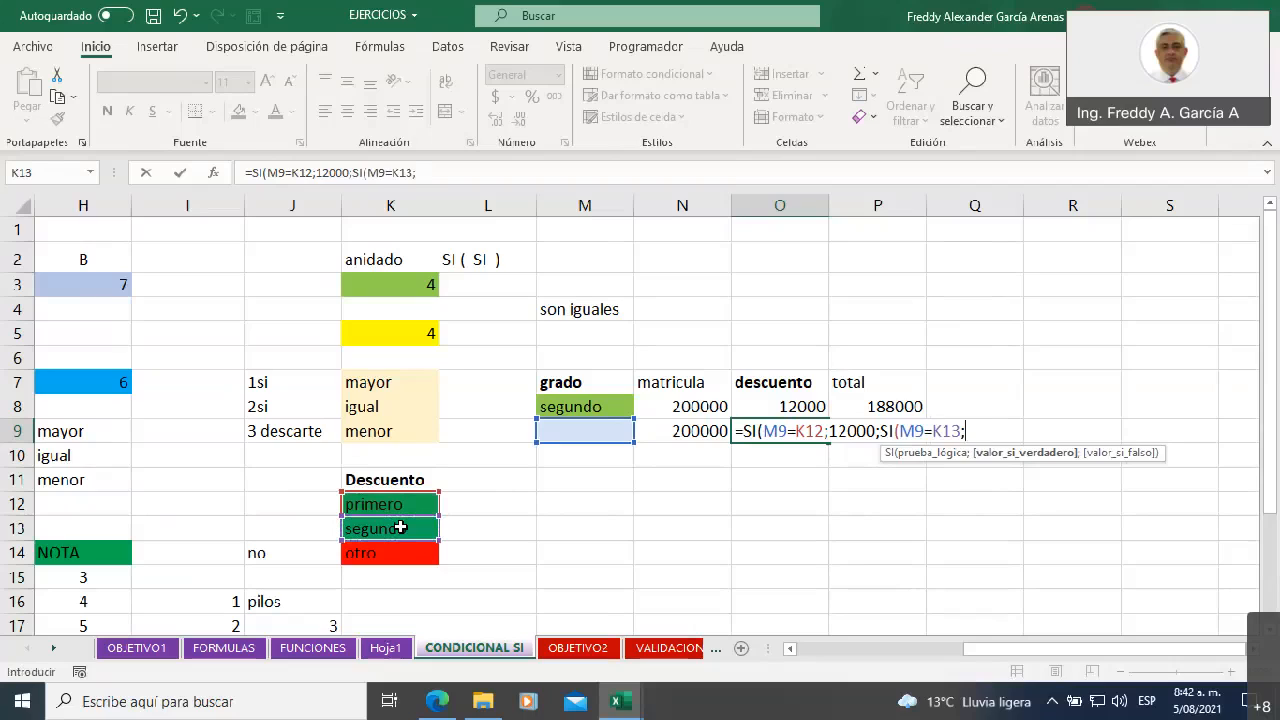
{"action": "type", "text": "11000;"}
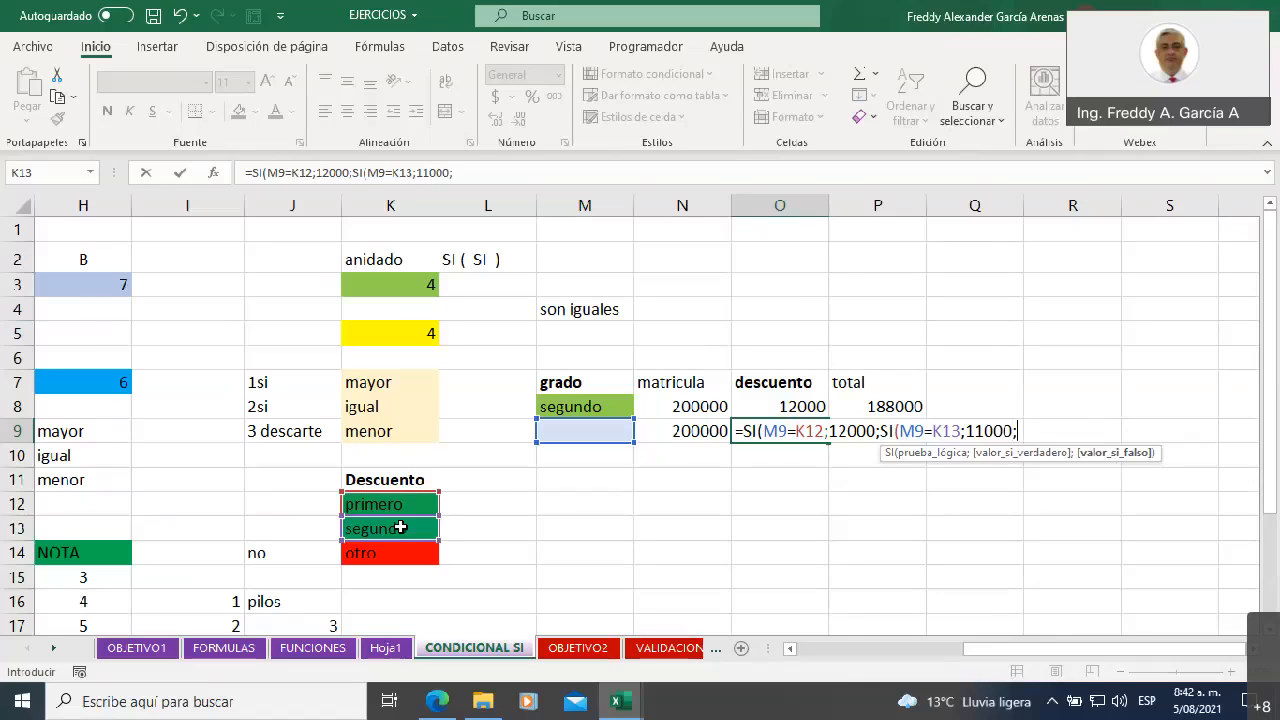
Complete the nested SI in O9 with 11000 as its true value and 0 as its false value
{"action": "type", "text": "0))"}
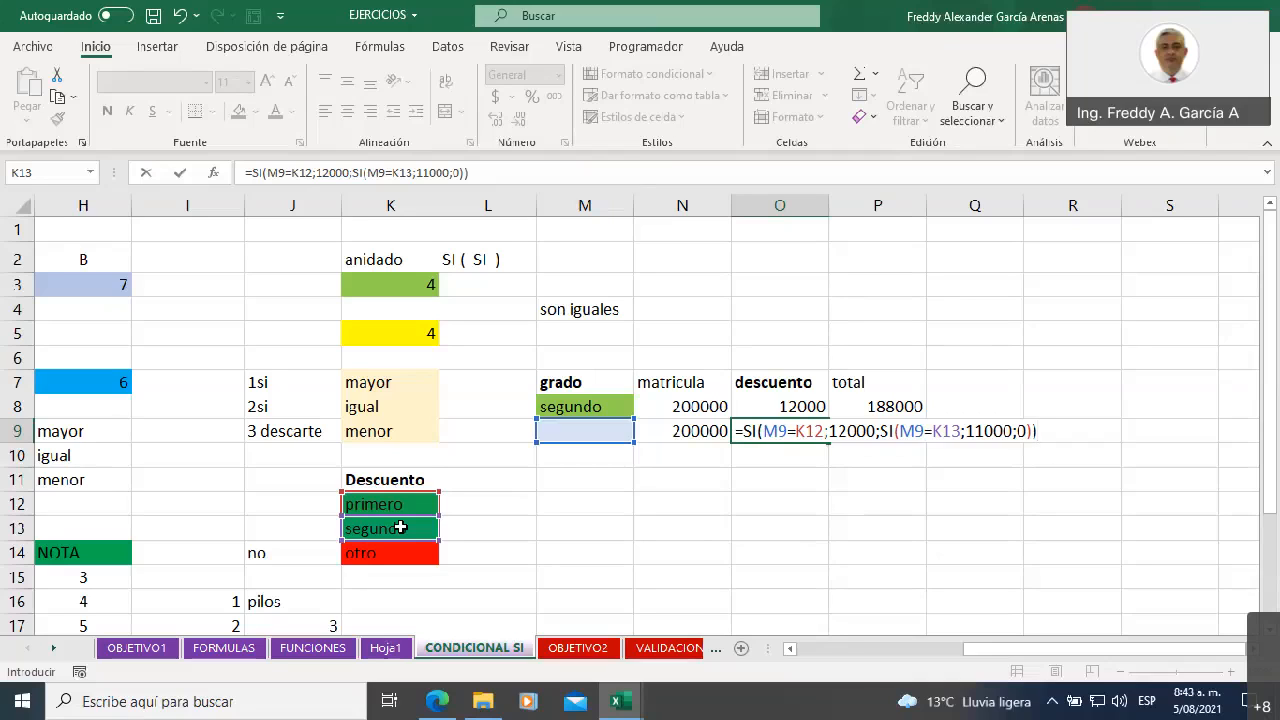
{"action": "key", "text": "Return"}
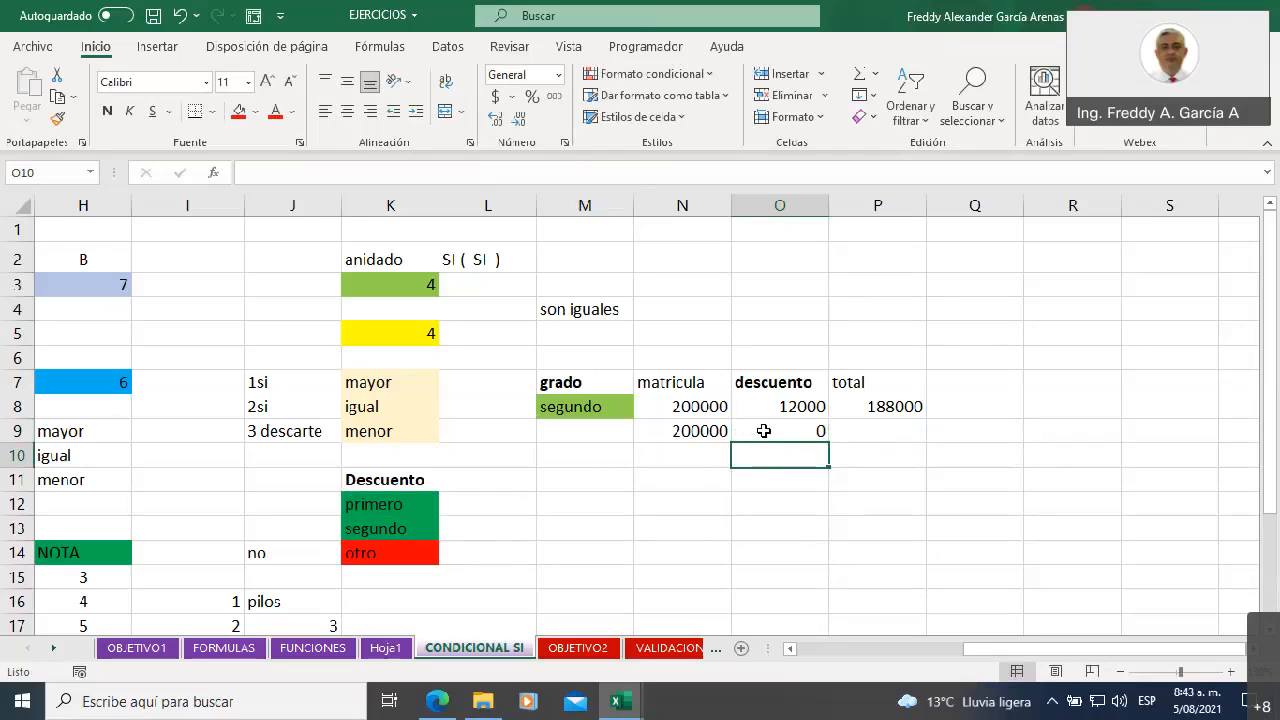
Test the discount formula by entering primero and tercero in turn as the grade in M9
{"action": "left_click", "coordinate": [565, 431]}
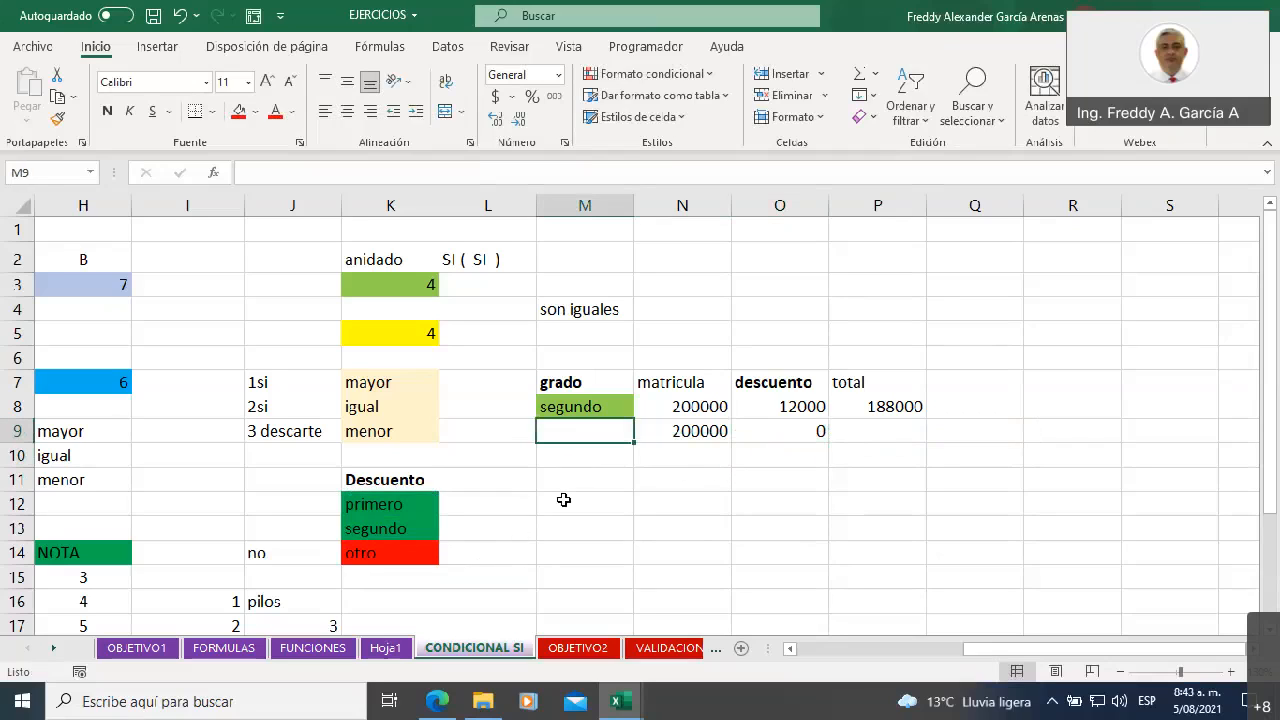
{"action": "type", "text": "primero"}
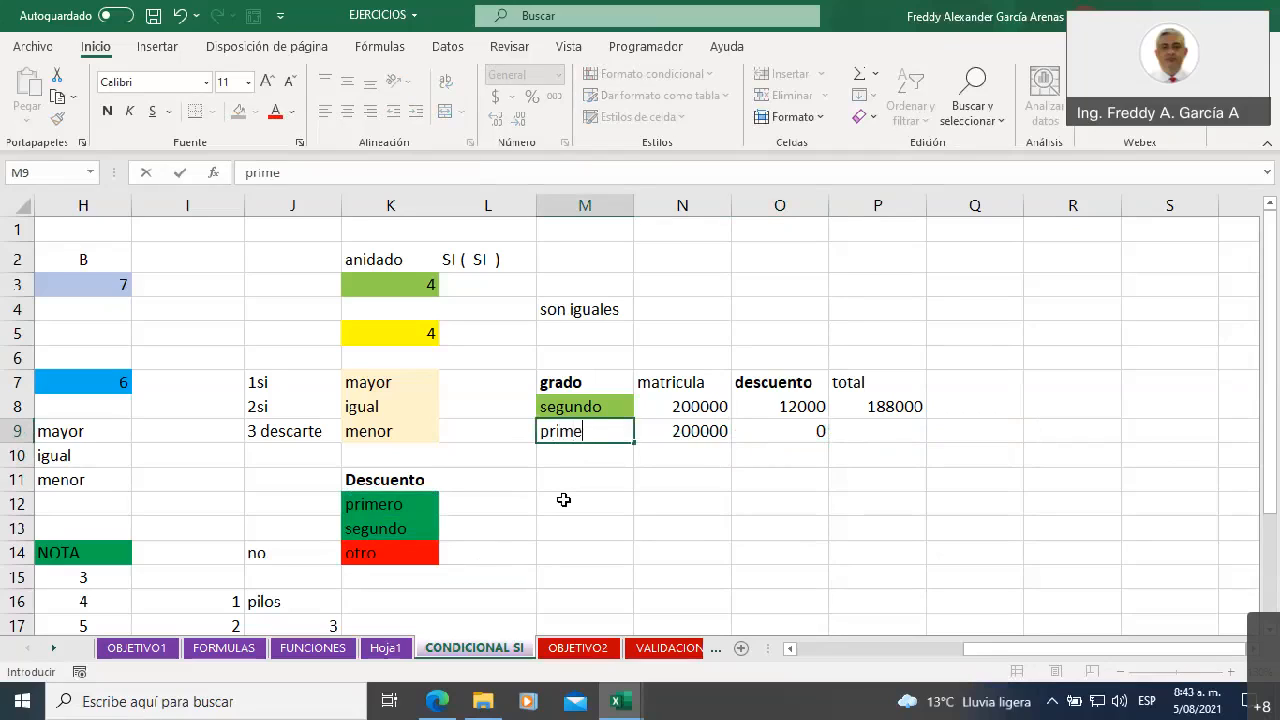
{"action": "key", "text": "Return"}
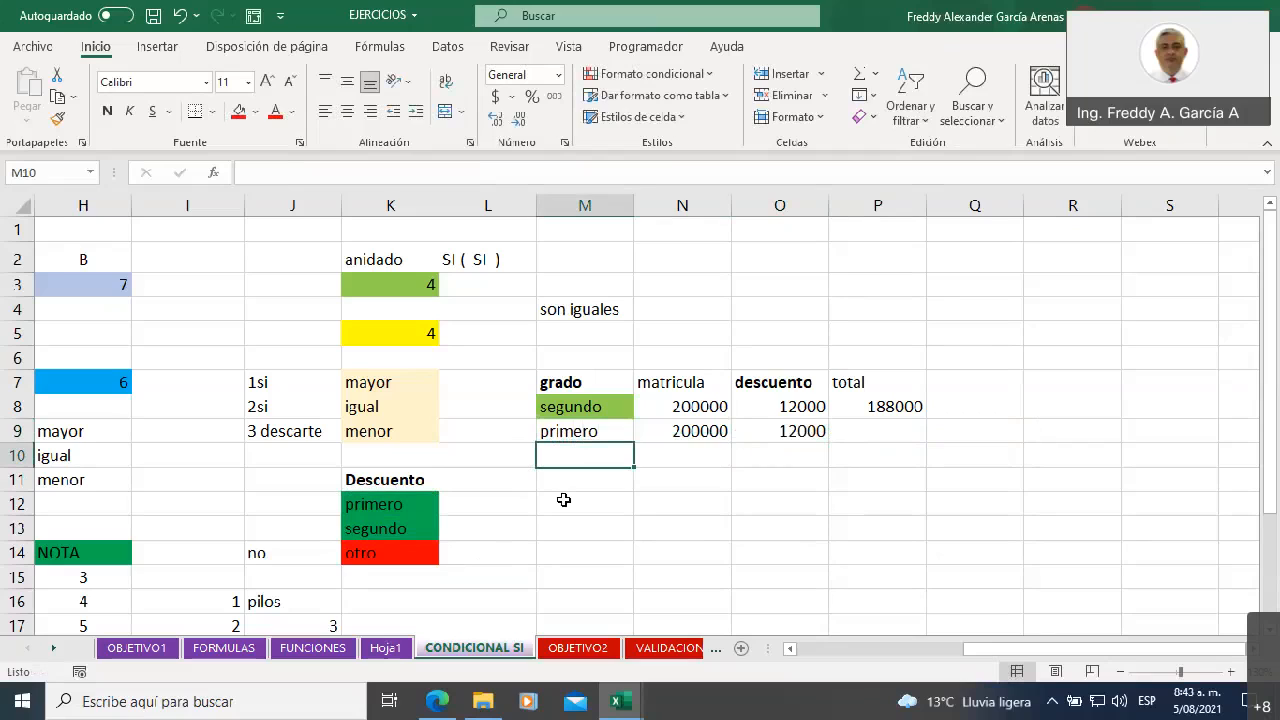
{"action": "key", "text": "Up"}
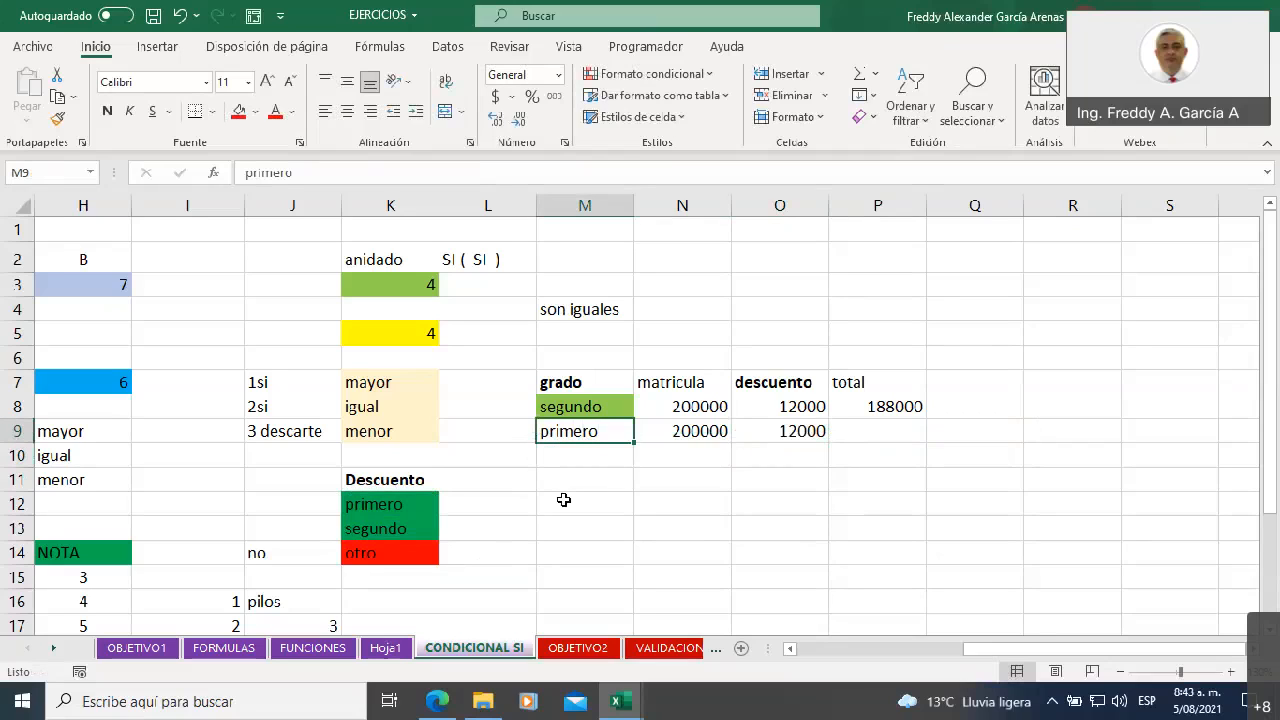
{"action": "type", "text": "tercero"}
{"action": "key", "text": "Return"}
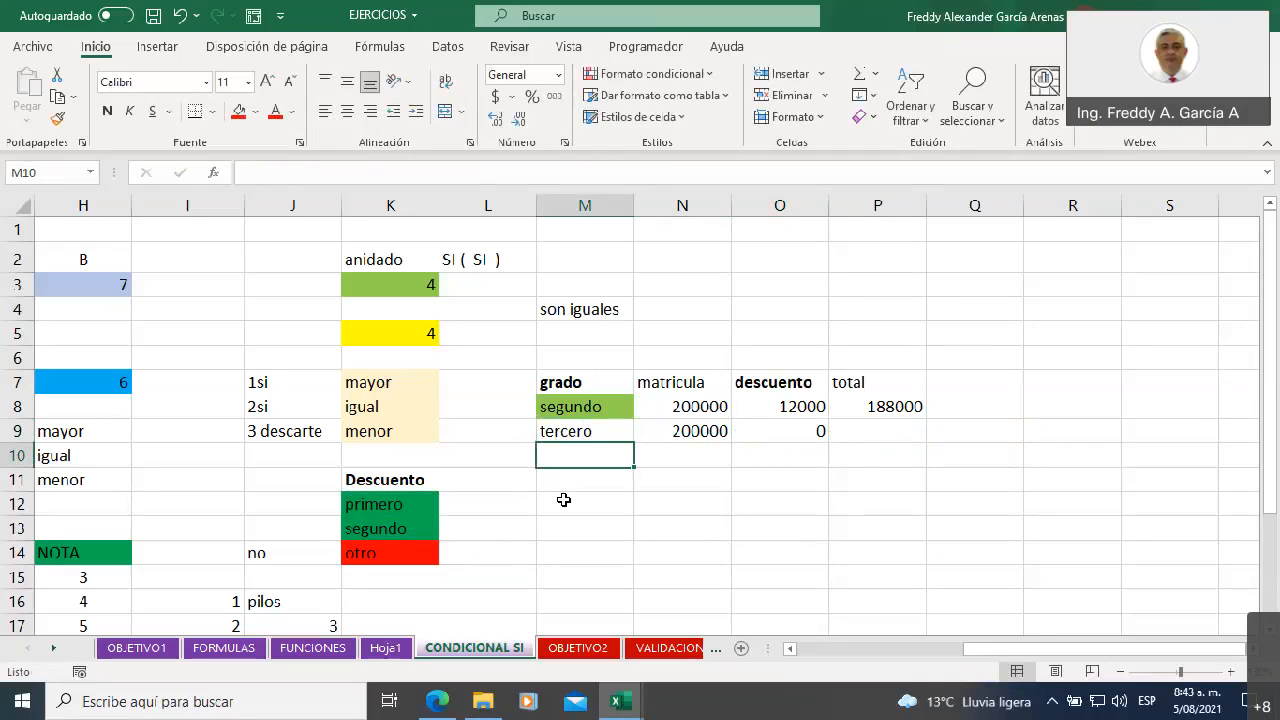
Test the discount formula with segundo as the grade in M9
{"action": "key", "text": "Up"}
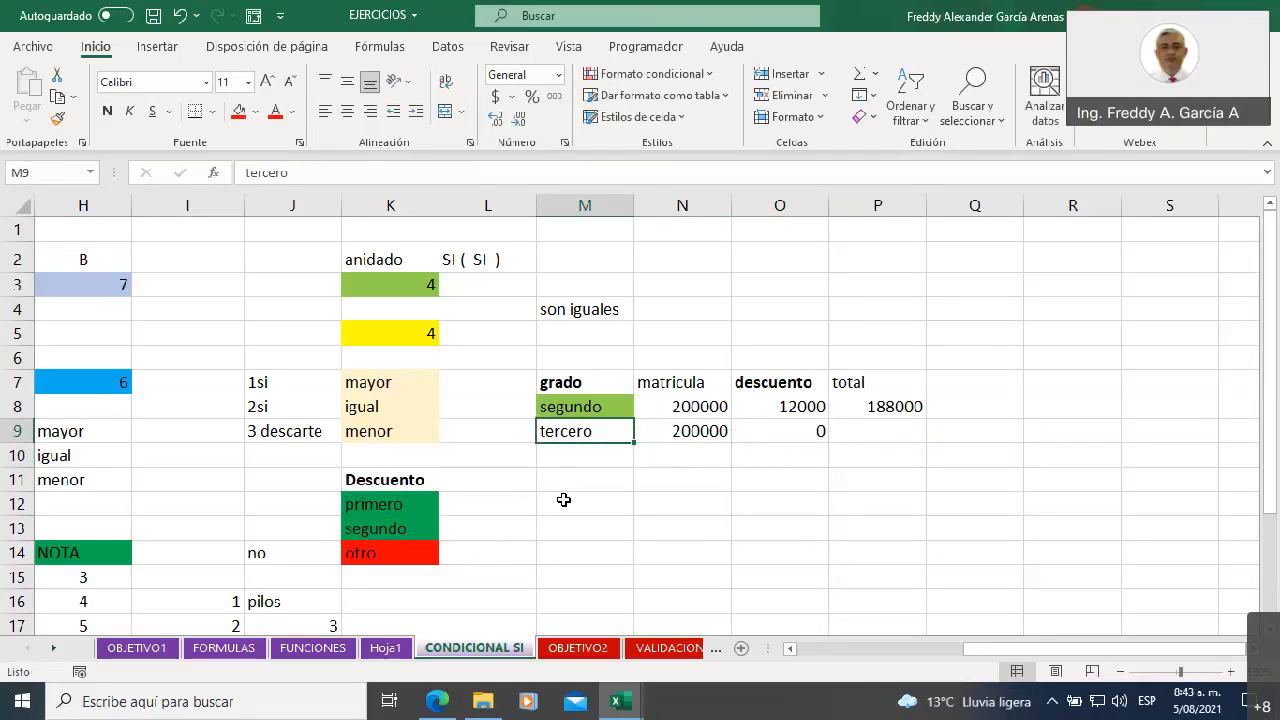
{"action": "type", "text": "segundo"}
{"action": "key", "text": "Return"}
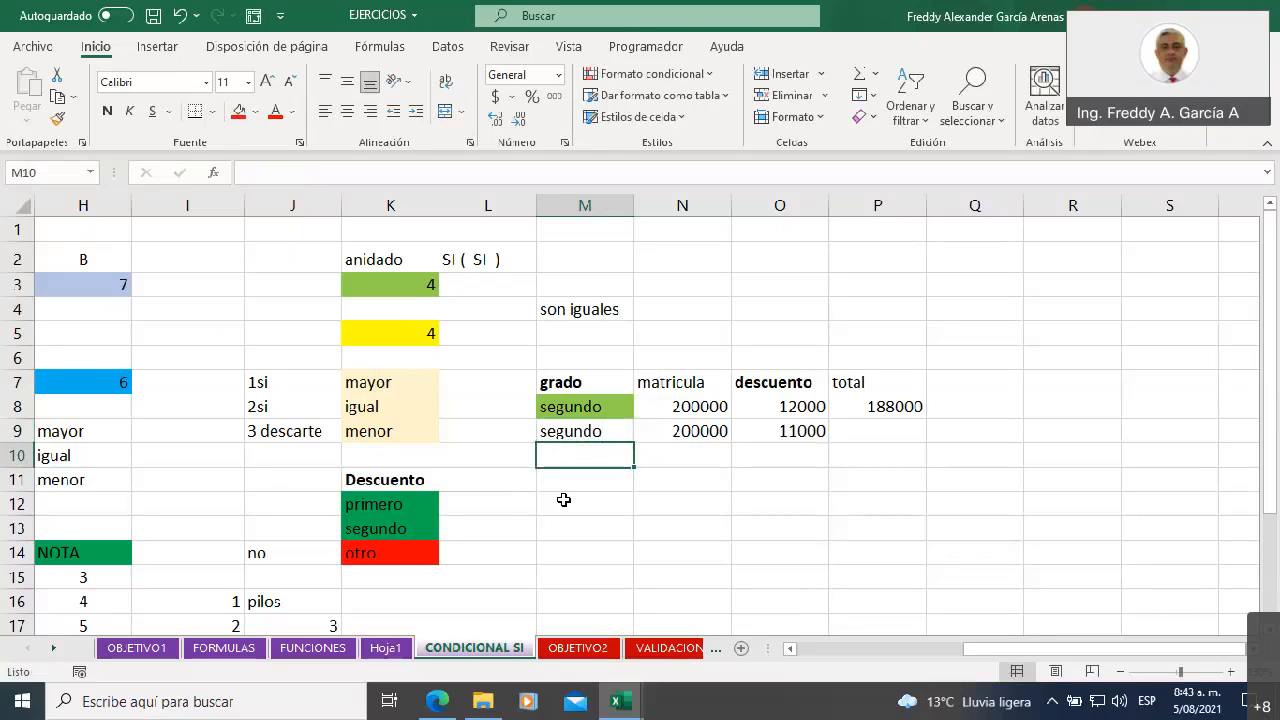
Replace the grade in M9 with quinto and select the descuento cell O9 to check its formula
{"action": "key", "text": "Up"}
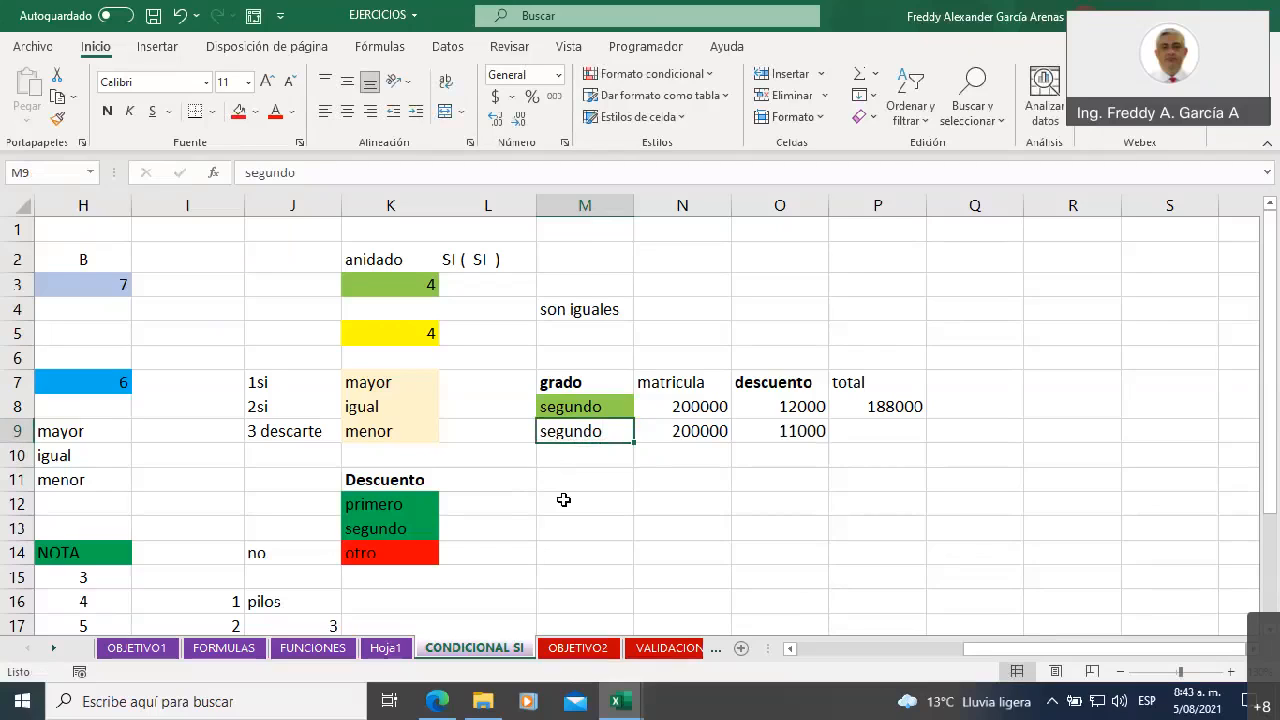
{"action": "key", "text": "BackSpace"}
{"action": "type", "text": "quinto"}
{"action": "key", "text": "Return"}
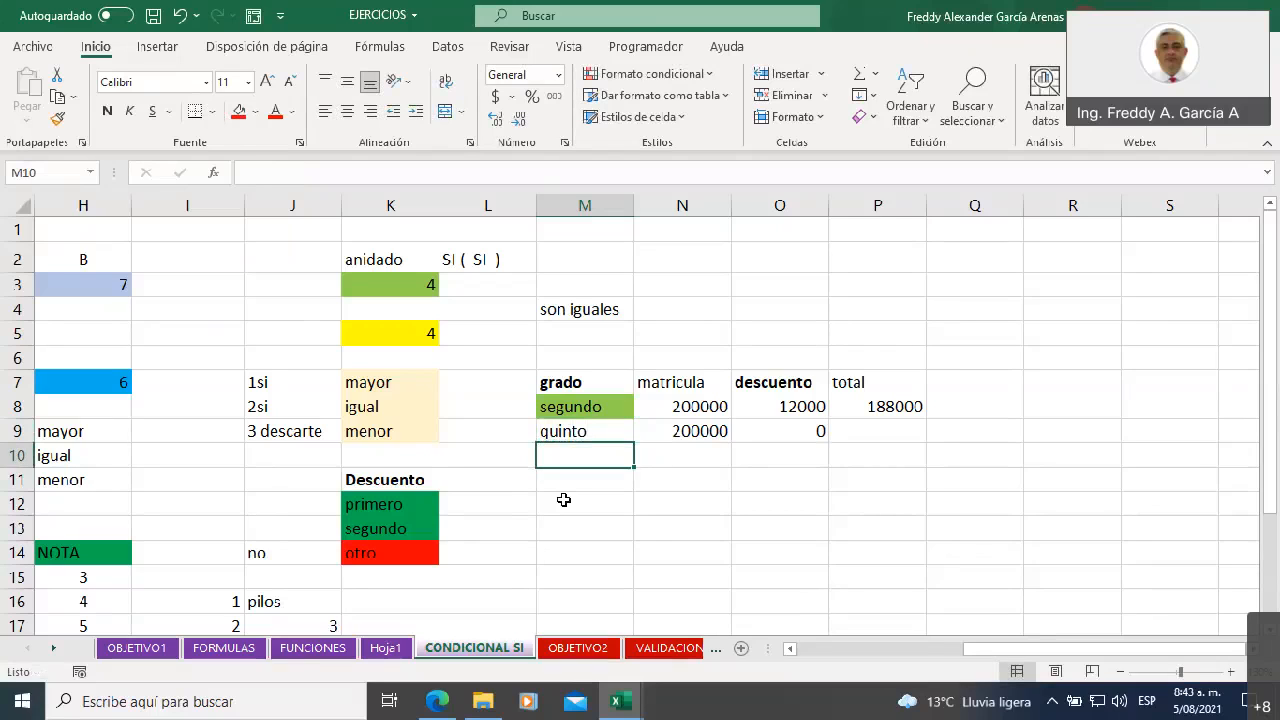
{"action": "key", "text": "Up"}
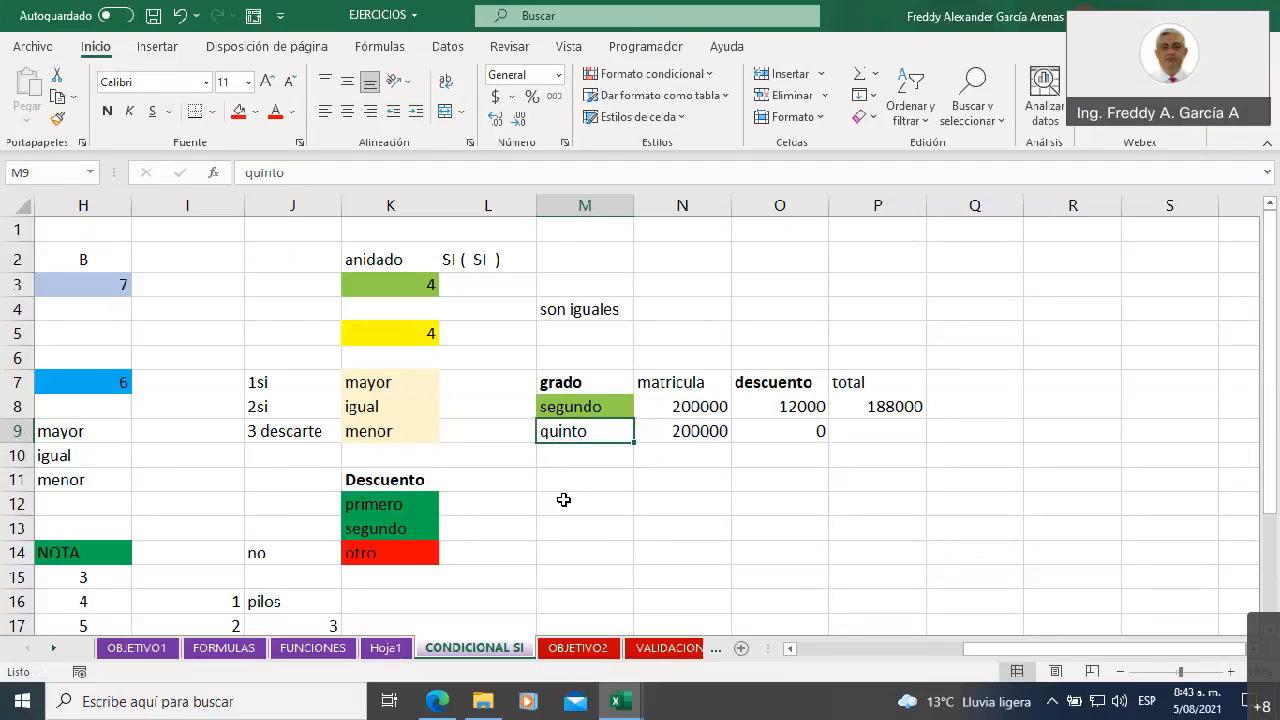
{"action": "key", "text": "Right"}
{"action": "key", "text": "Right"}
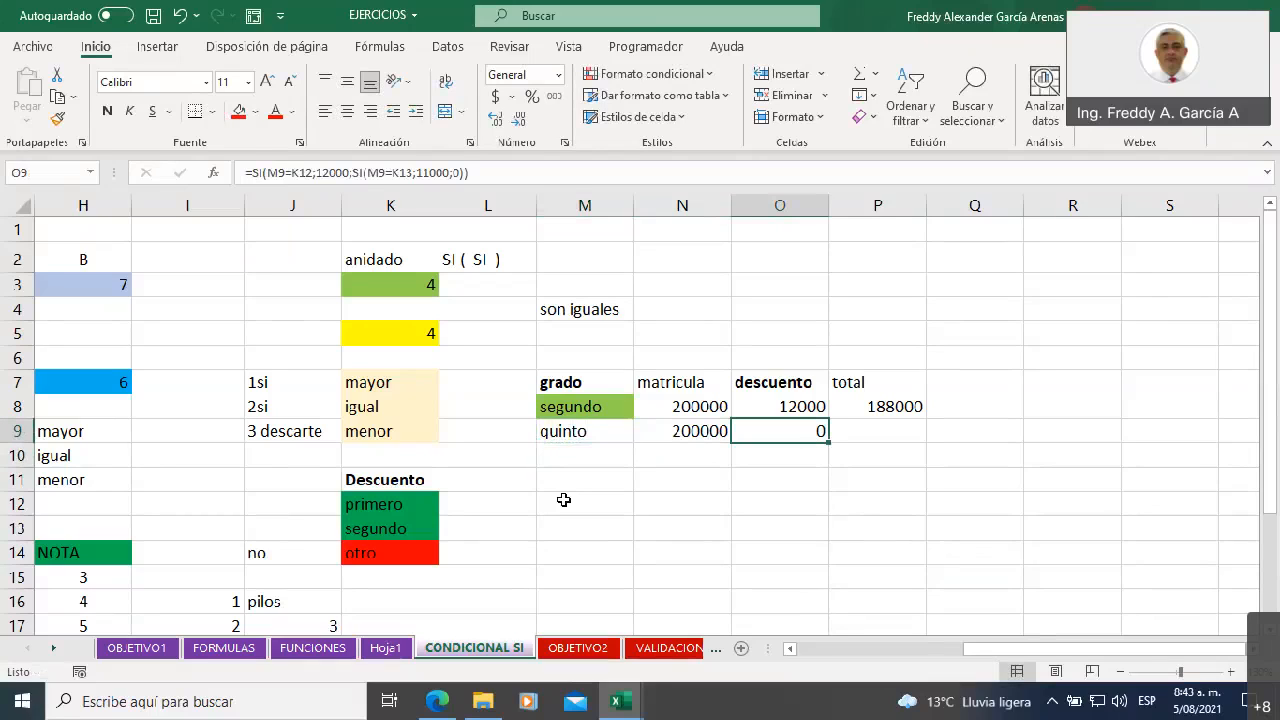
Test the discount formula by entering primero as the grade in M9
{"action": "key", "text": "Left"}
{"action": "key", "text": "Left"}
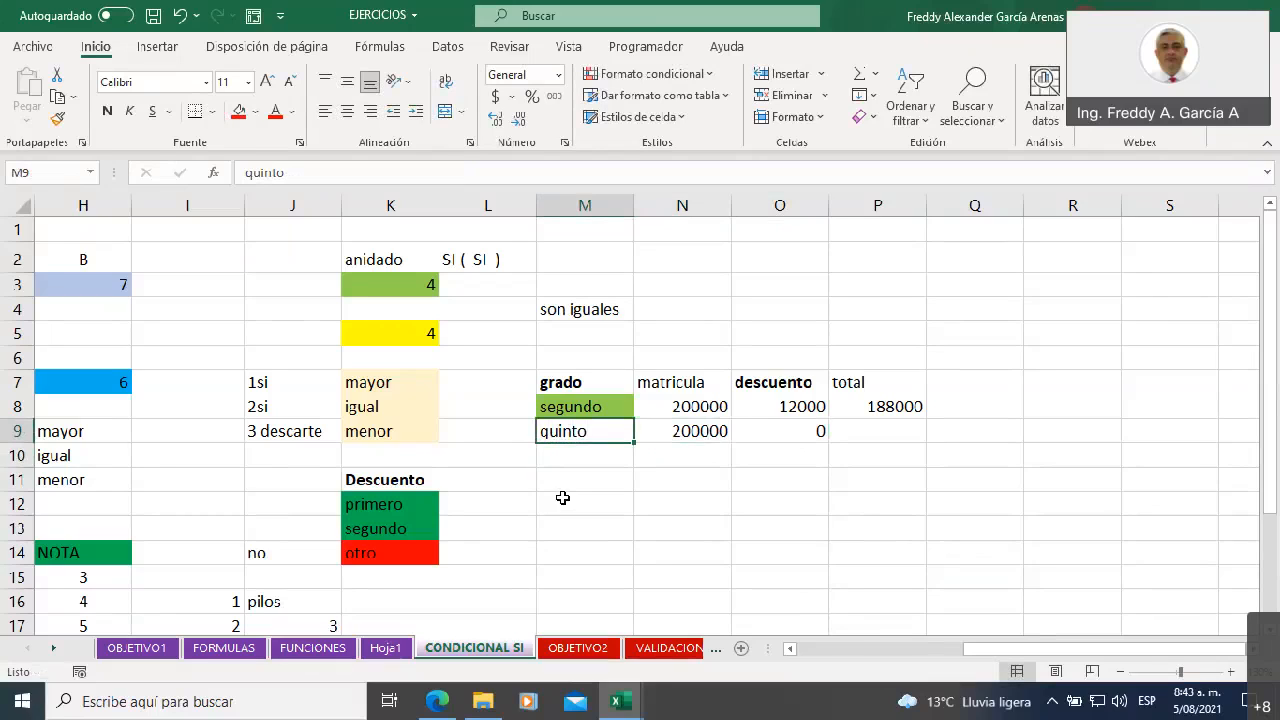
{"action": "type", "text": "priem"}
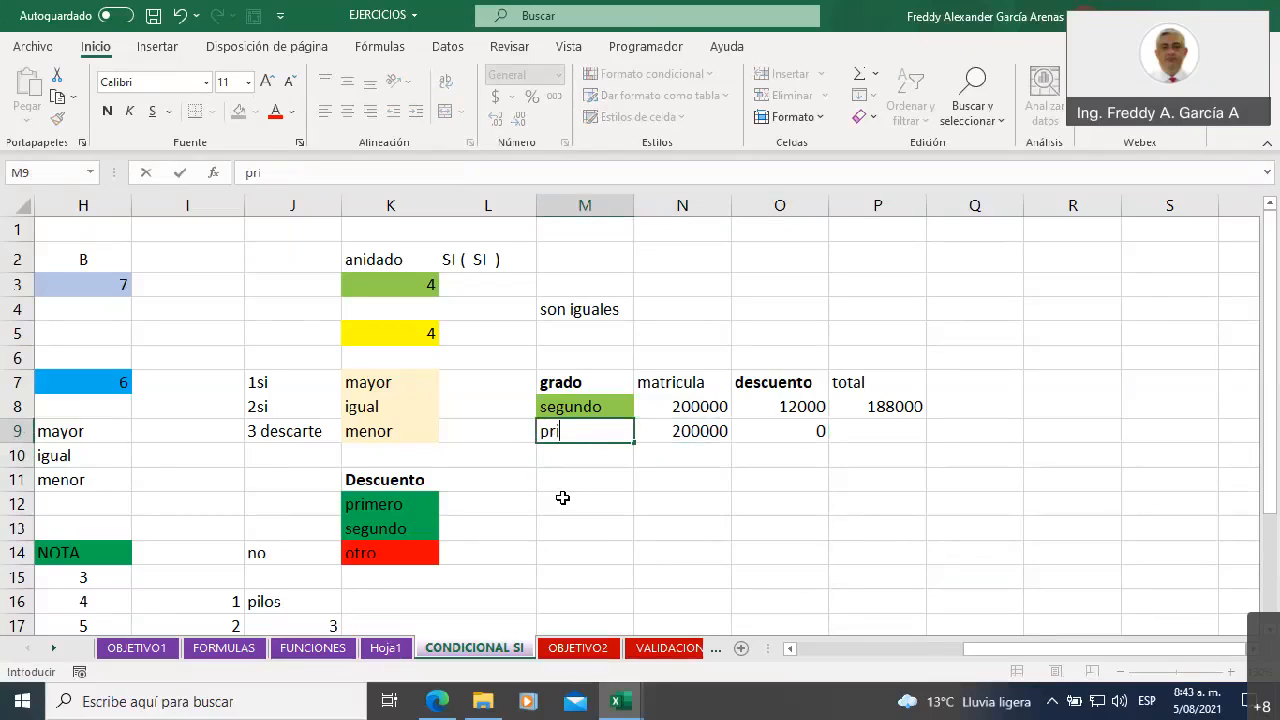
{"action": "key", "text": "BackSpace"}
{"action": "key", "text": "BackSpace"}
{"action": "type", "text": "mero"}
{"action": "key", "text": "Return"}
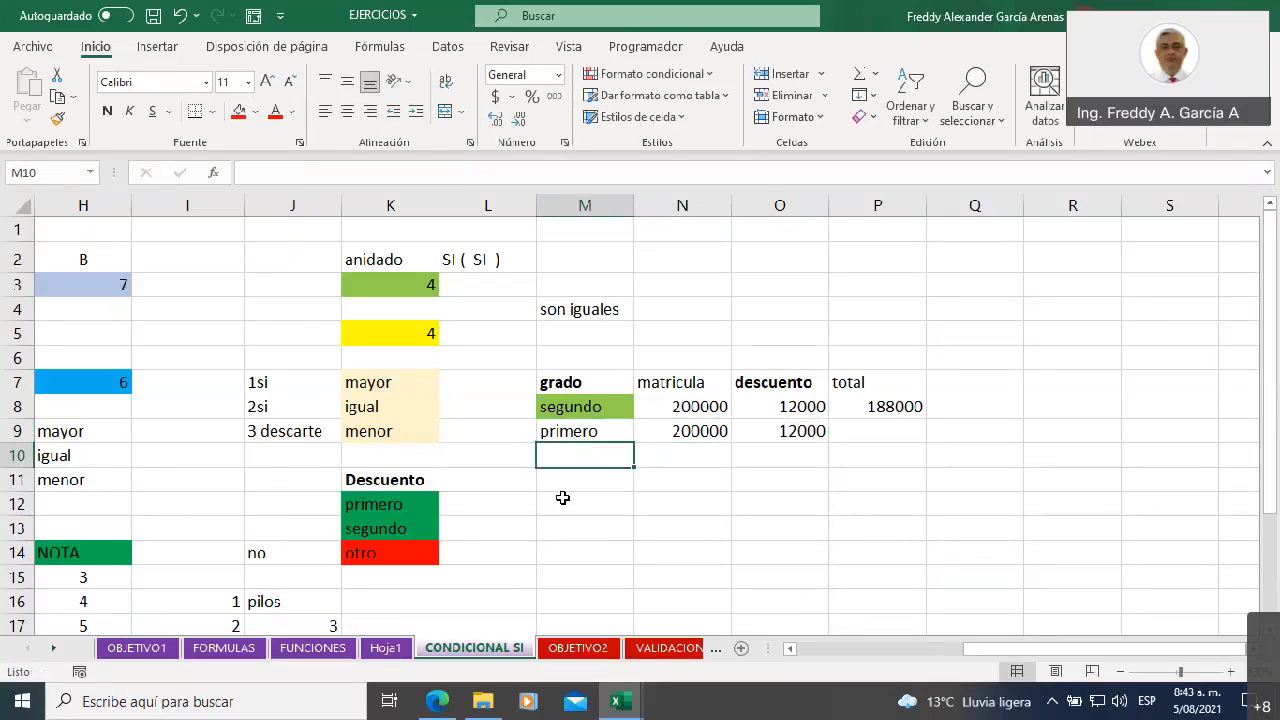
Calculate the total in P9 by subtracting the discount from the tuition with =N9-O9
{"action": "left_click", "coordinate": [875, 427]}
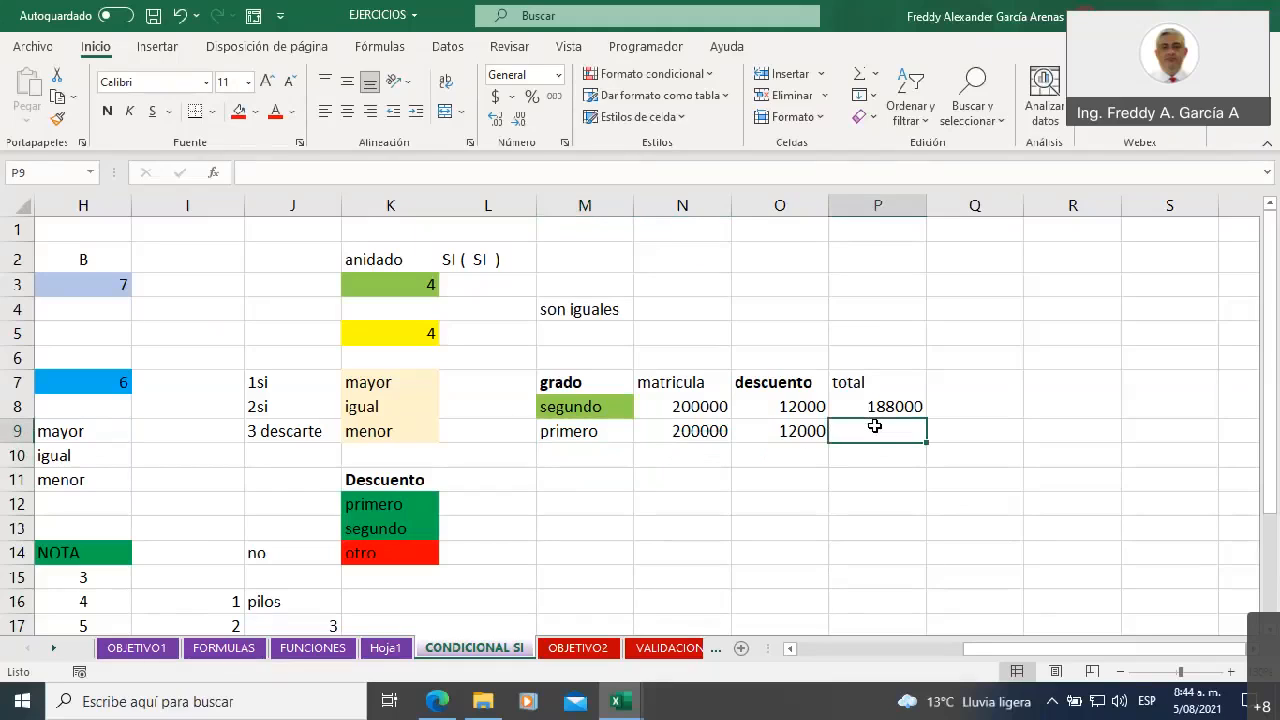
{"action": "type", "text": "="}
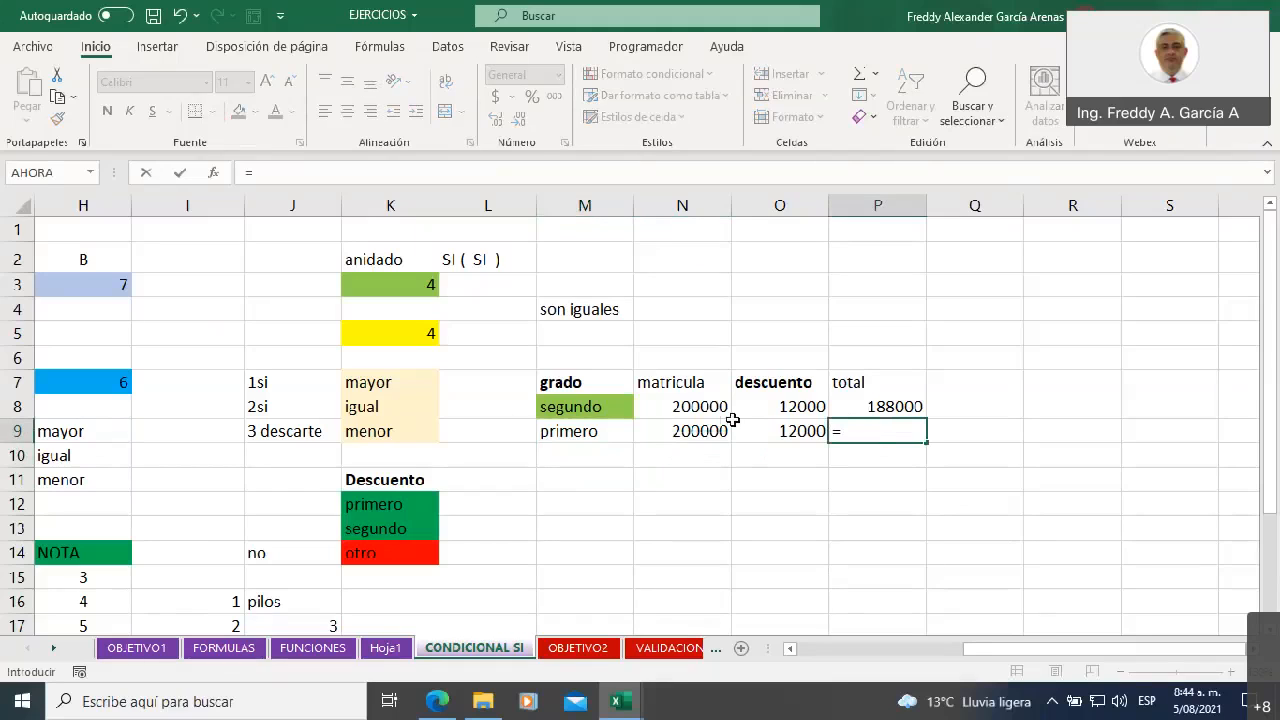
{"action": "left_click", "coordinate": [701, 431]}
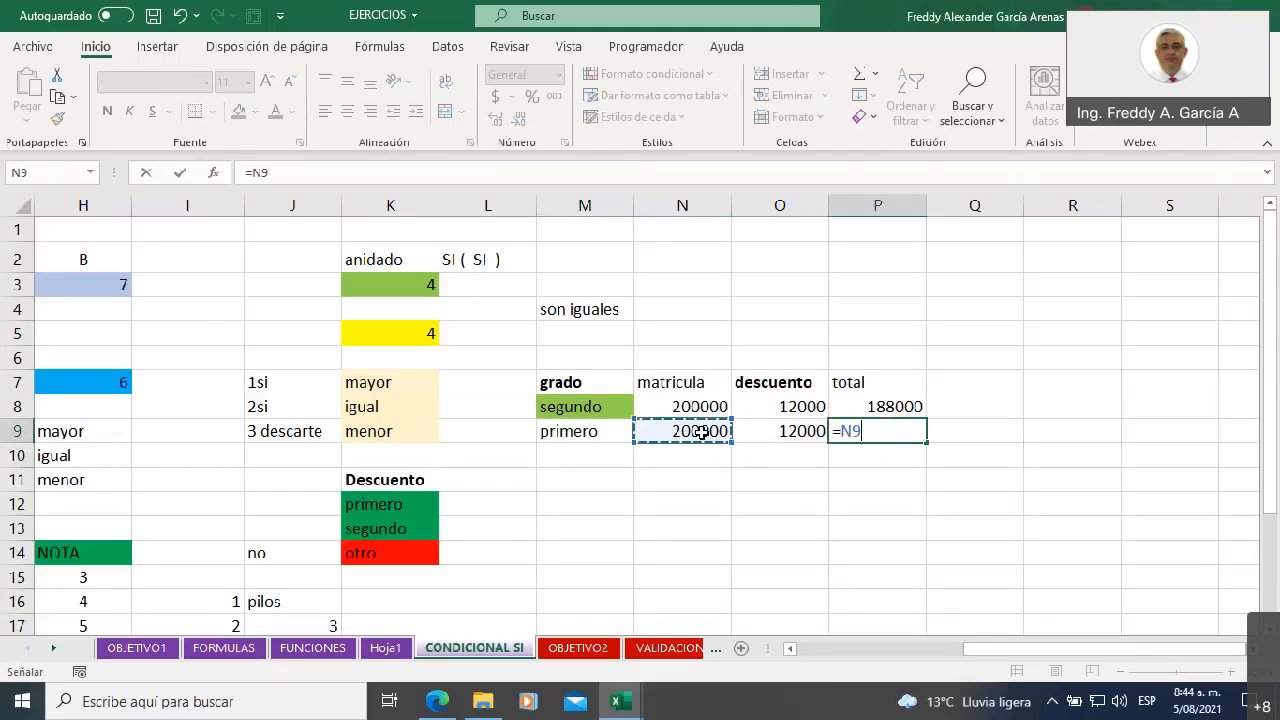
{"action": "type", "text": "-"}
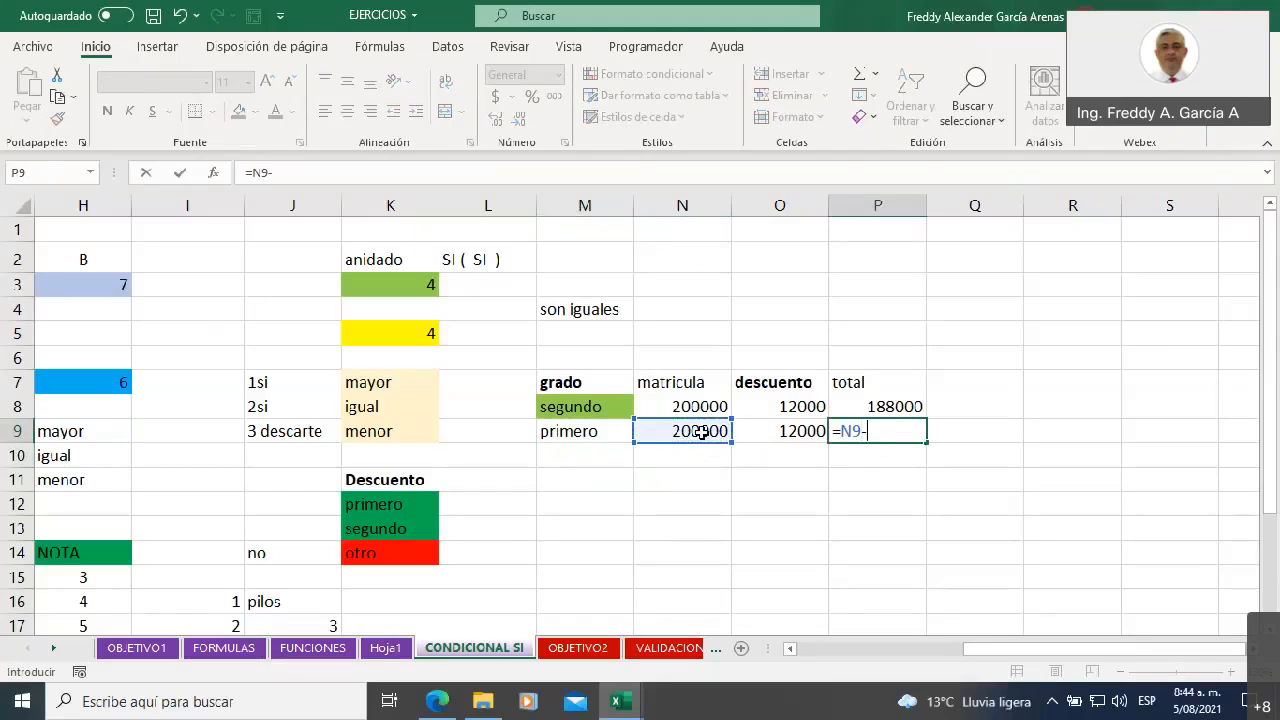
{"action": "left_click", "coordinate": [759, 430]}
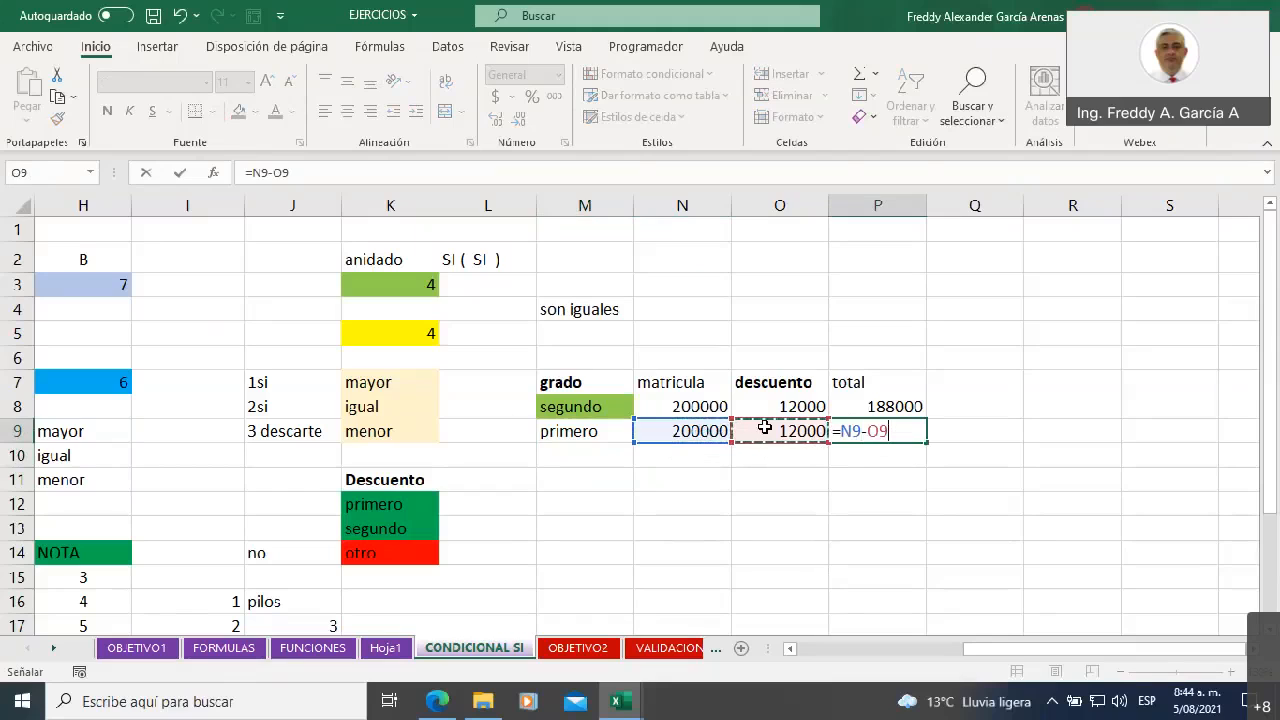
{"action": "key", "text": "Return"}
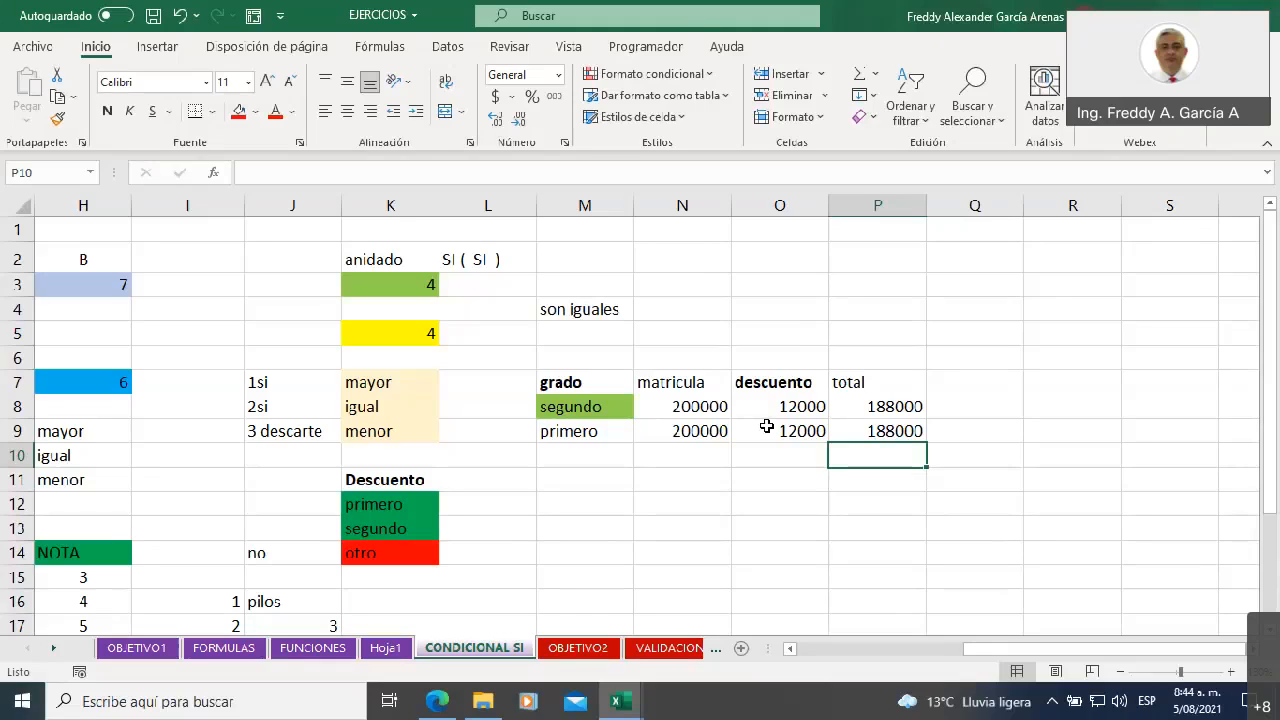
Enter the grade list Primero, Segundo, Tercero, Cuarto and Quinto down cells M12 to M16
{"action": "left_click", "coordinate": [608, 432]}
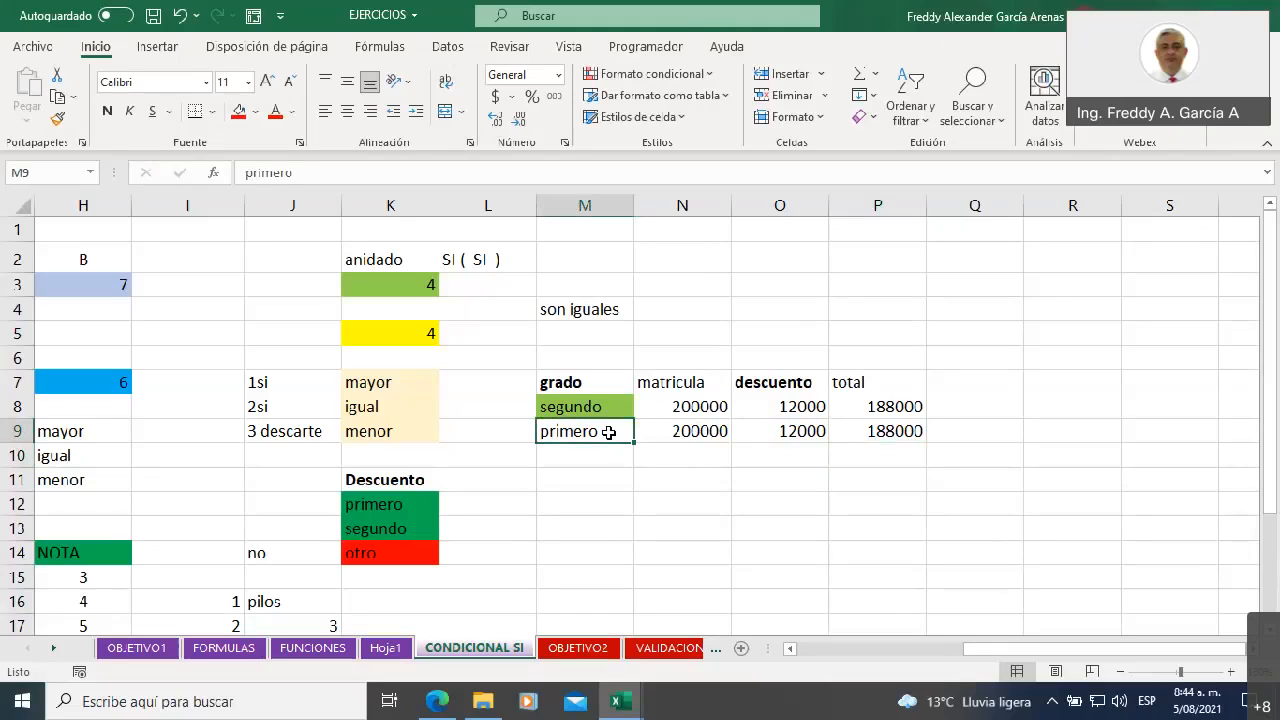
{"action": "left_click", "coordinate": [592, 503]}
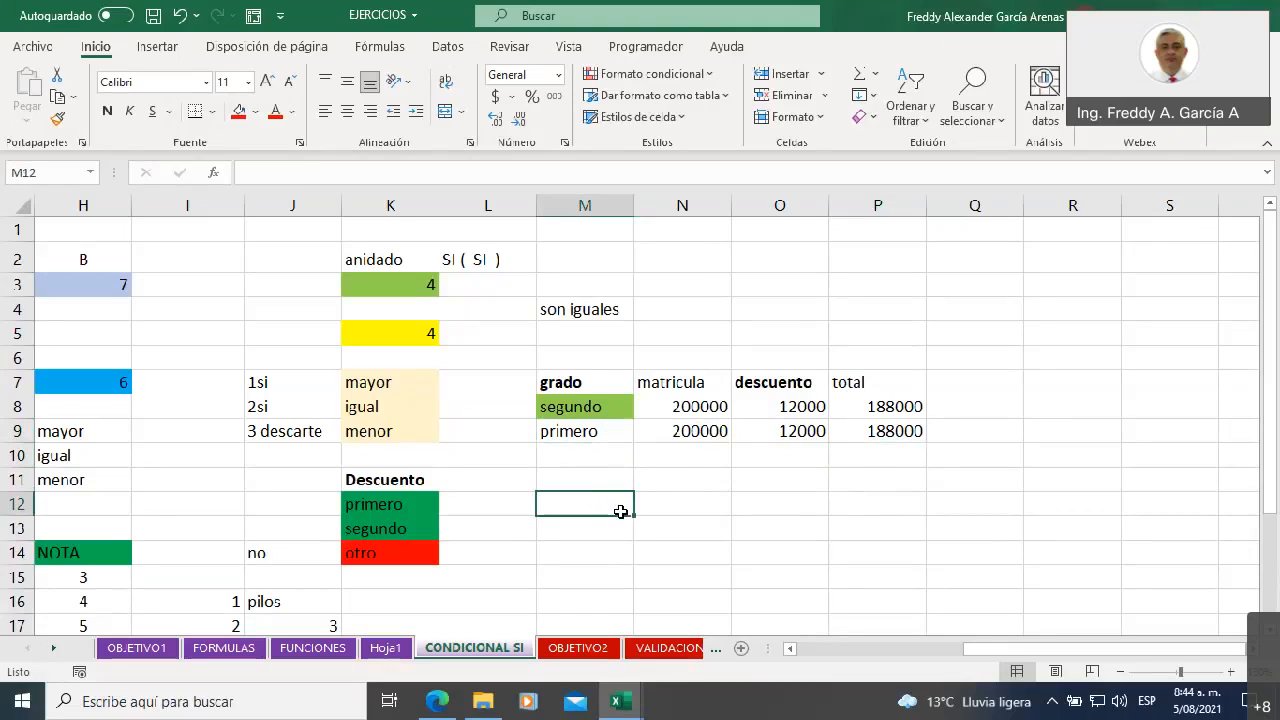
{"action": "type", "text": "Primero"}
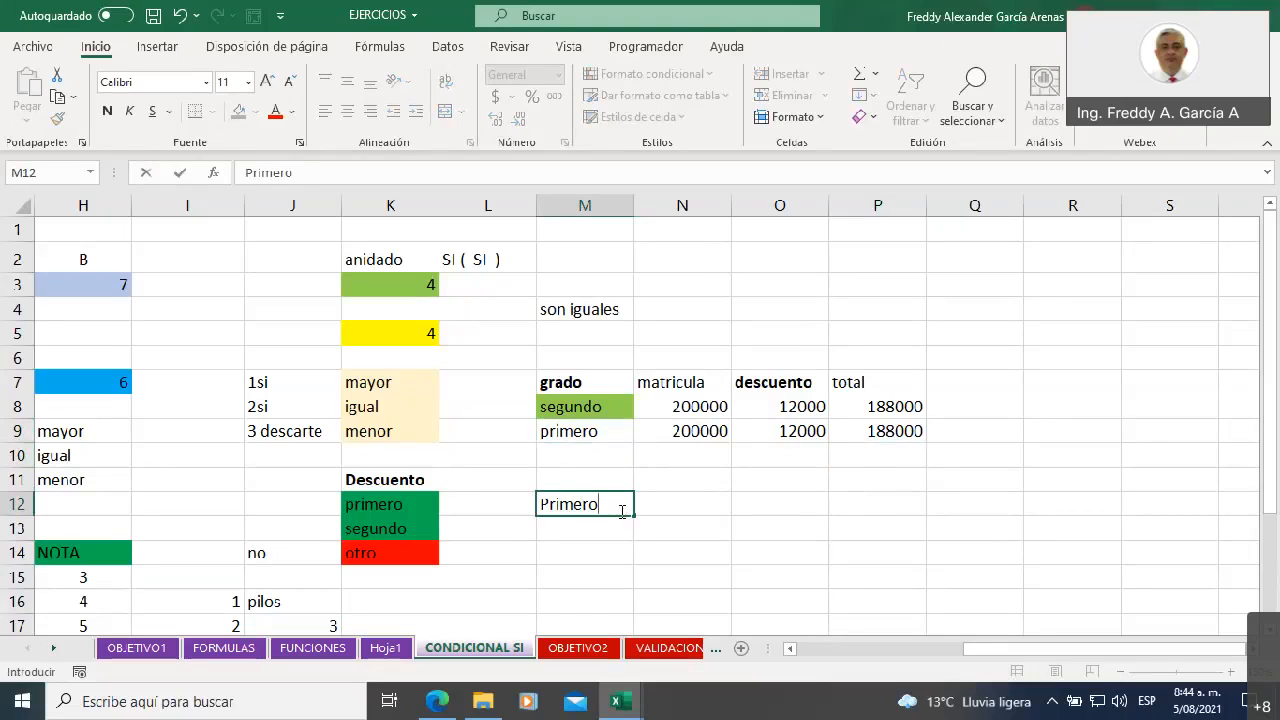
{"action": "key", "text": "Return"}
{"action": "type", "text": "Se"}
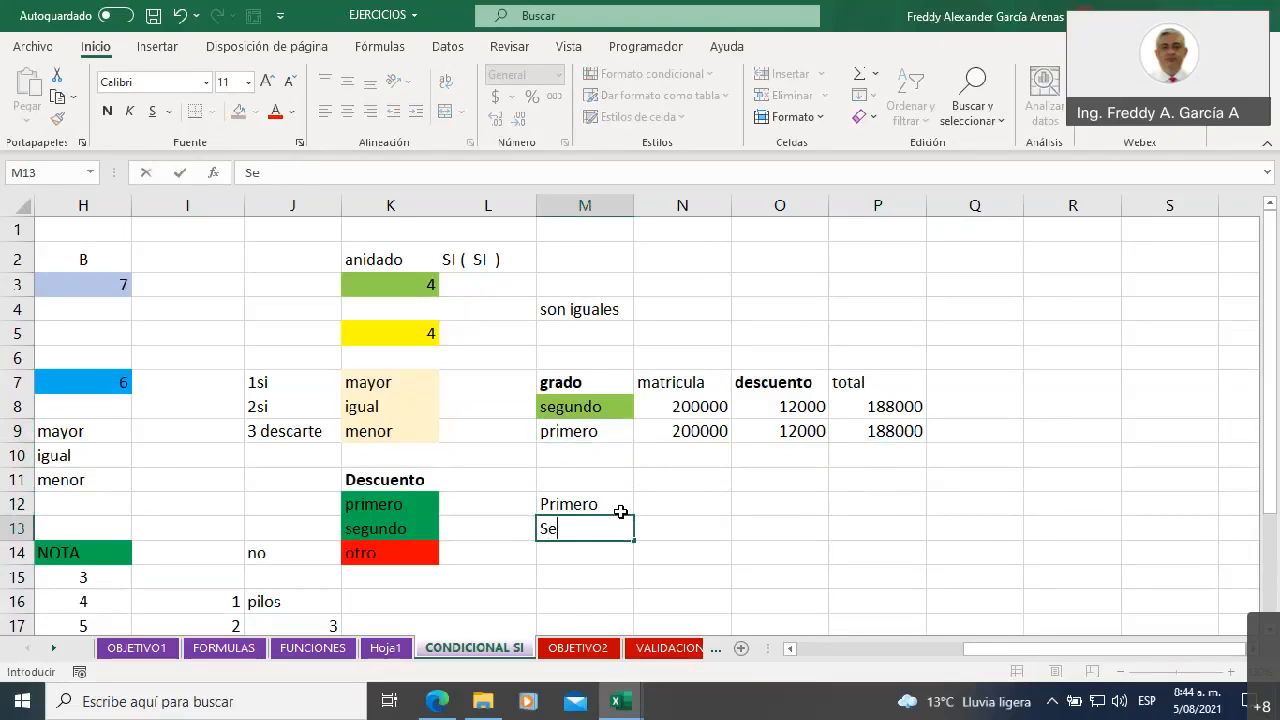
{"action": "type", "text": "gundo"}
{"action": "key", "text": "Return"}
{"action": "type", "text": "Tercero"}
{"action": "key", "text": "Return"}
{"action": "type", "text": "Cuarto"}
{"action": "key", "text": "Return"}
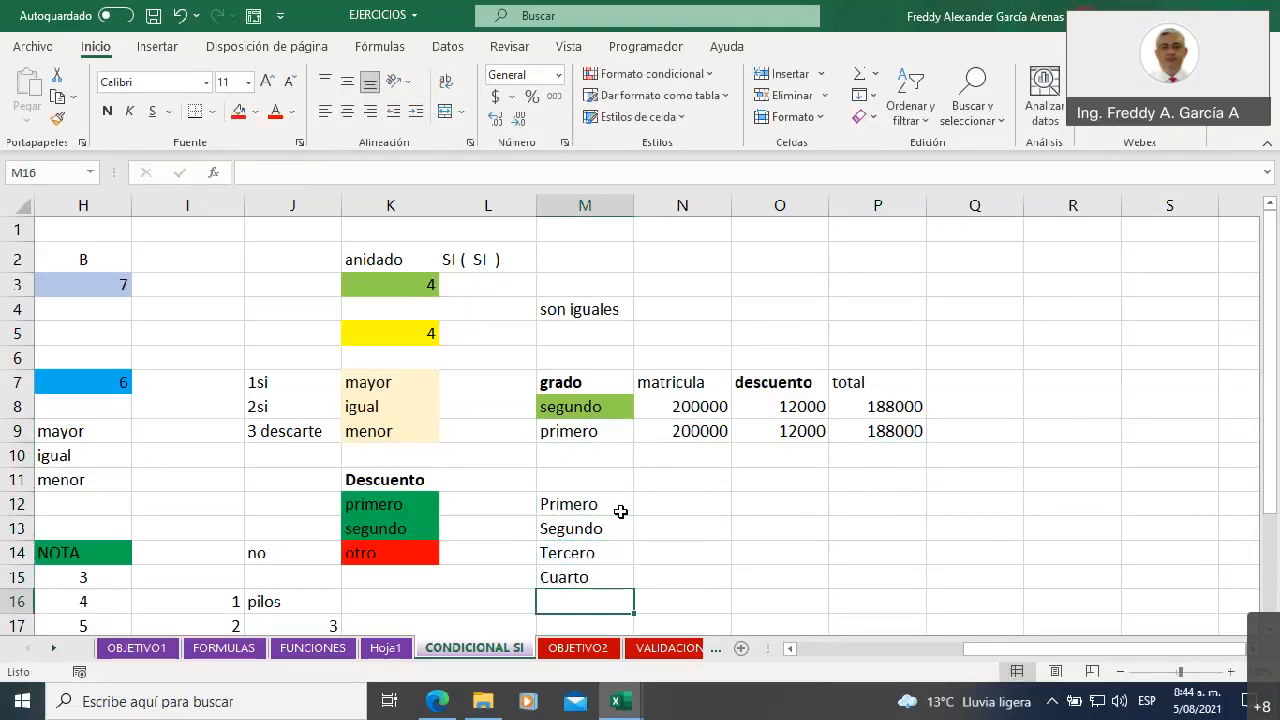
{"action": "type", "text": "Quinto"}
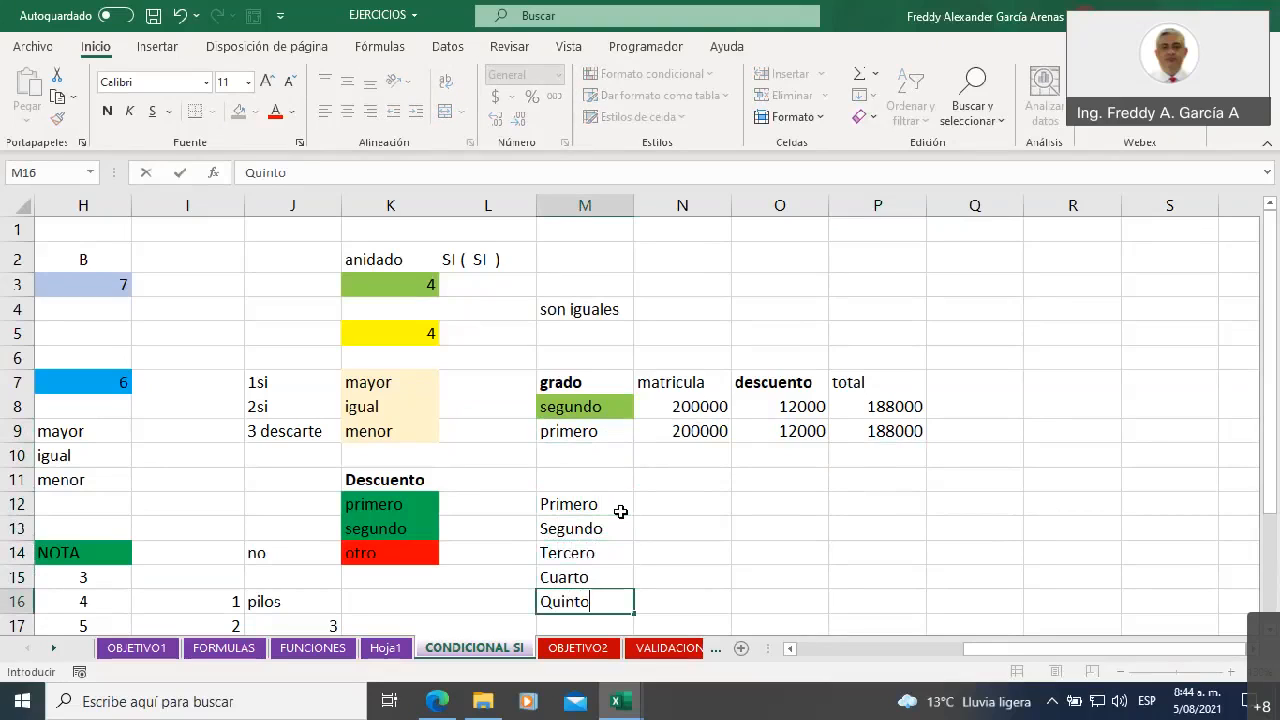
Set up data validation on grade cell M9 that allows a Lista with source =$M$12:$M$16
{"action": "left_click", "coordinate": [617, 432]}
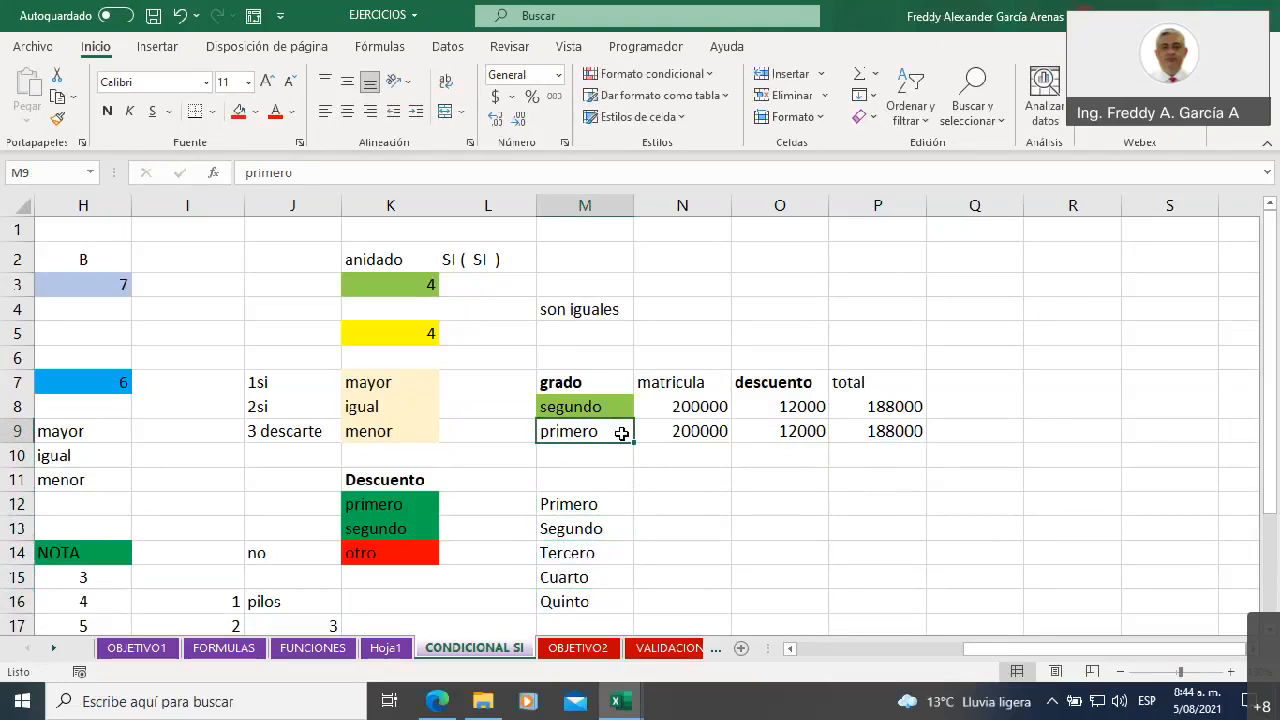
{"action": "left_click", "coordinate": [446, 48]}
{"action": "left_click", "coordinate": [1011, 118]}
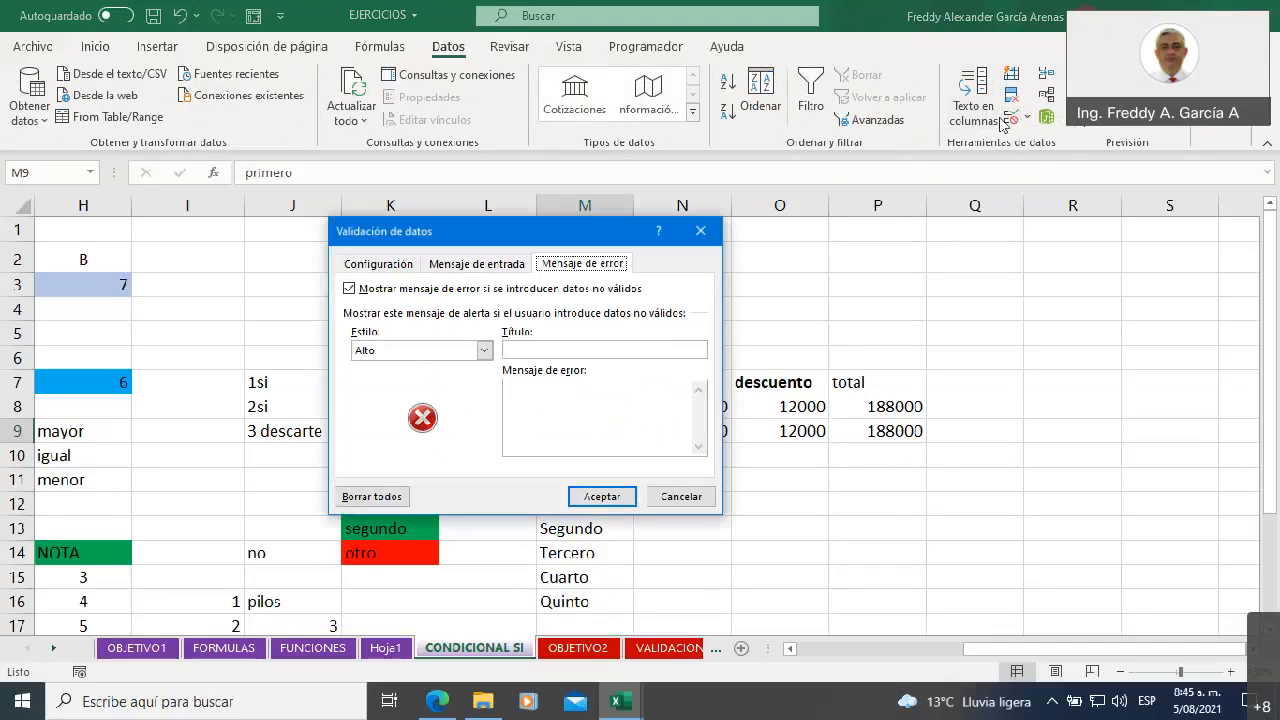
{"action": "left_click", "coordinate": [377, 263]}
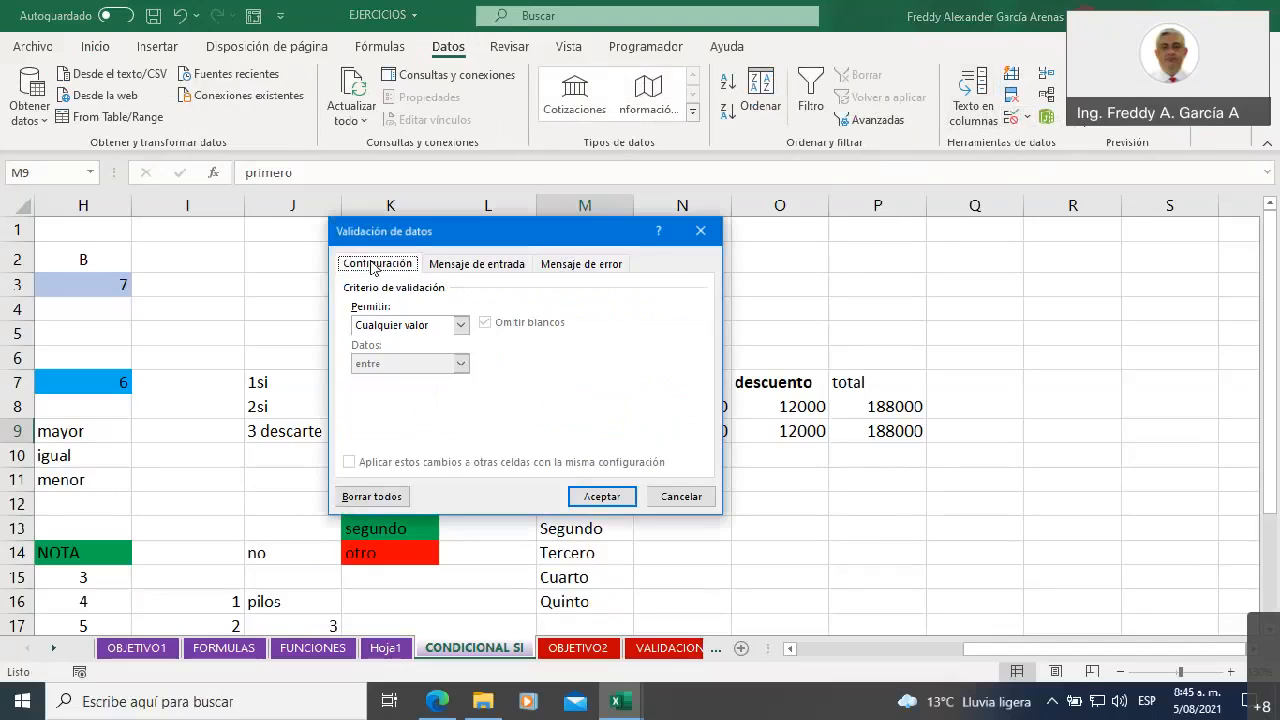
{"action": "left_click", "coordinate": [462, 327]}
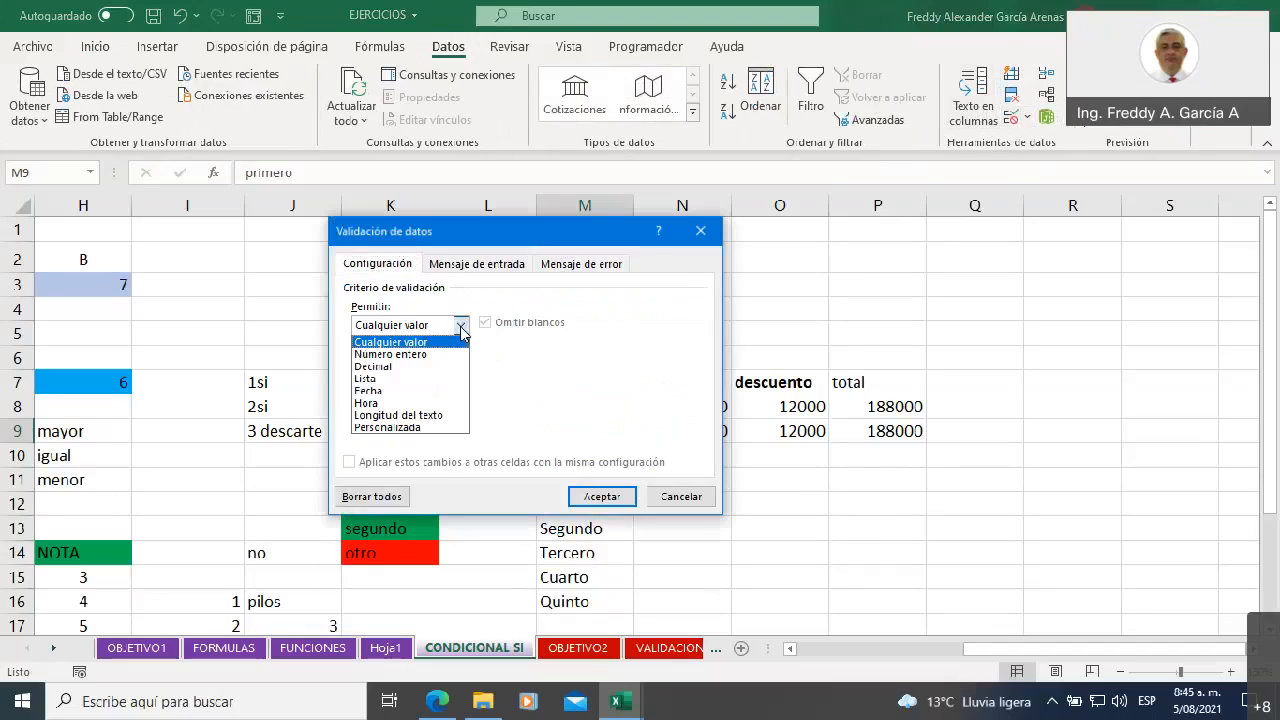
{"action": "left_click", "coordinate": [417, 382]}
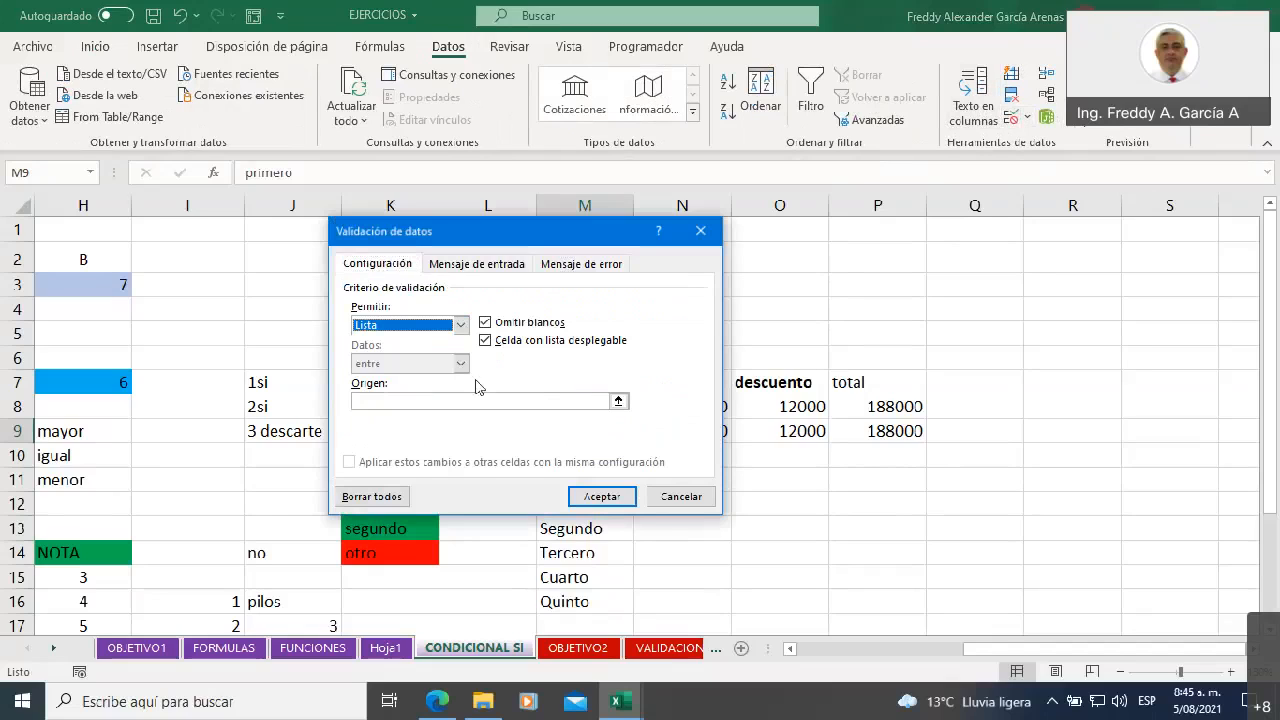
{"action": "left_click", "coordinate": [617, 401]}
{"action": "left_click_drag", "start_coordinate": [585, 498], "coordinate": [586, 602]}
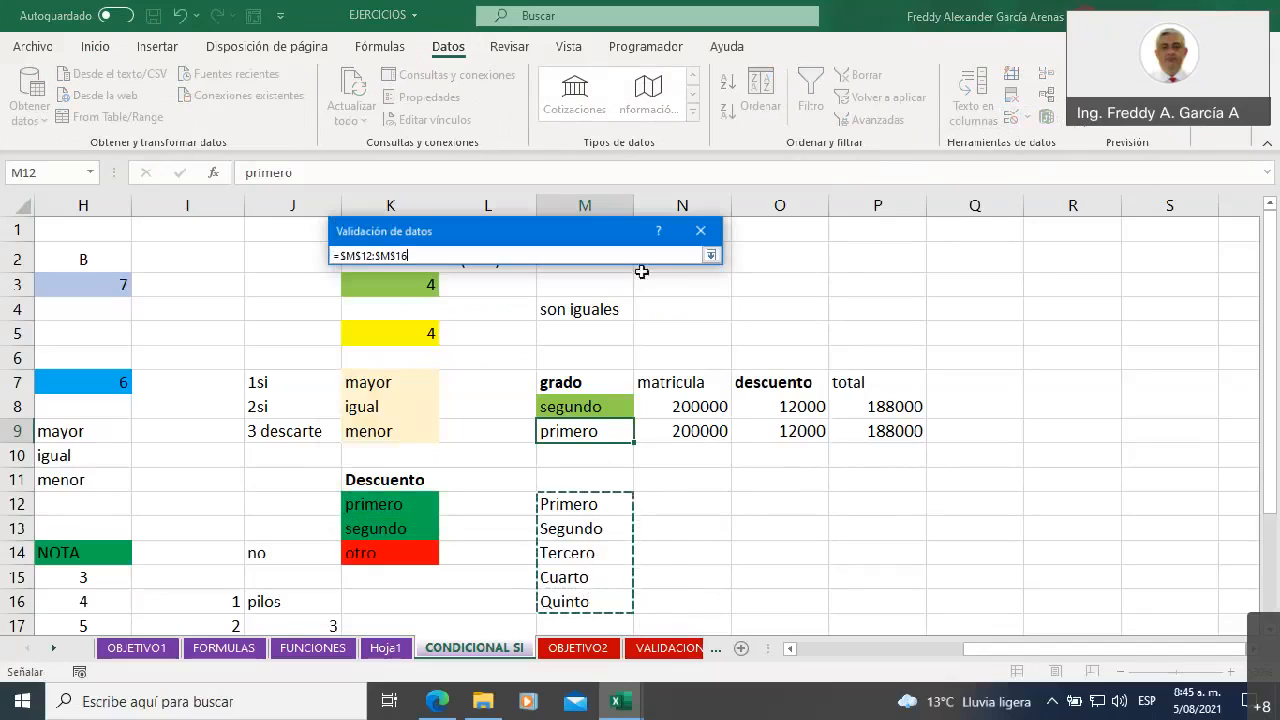
{"action": "left_click", "coordinate": [709, 256]}
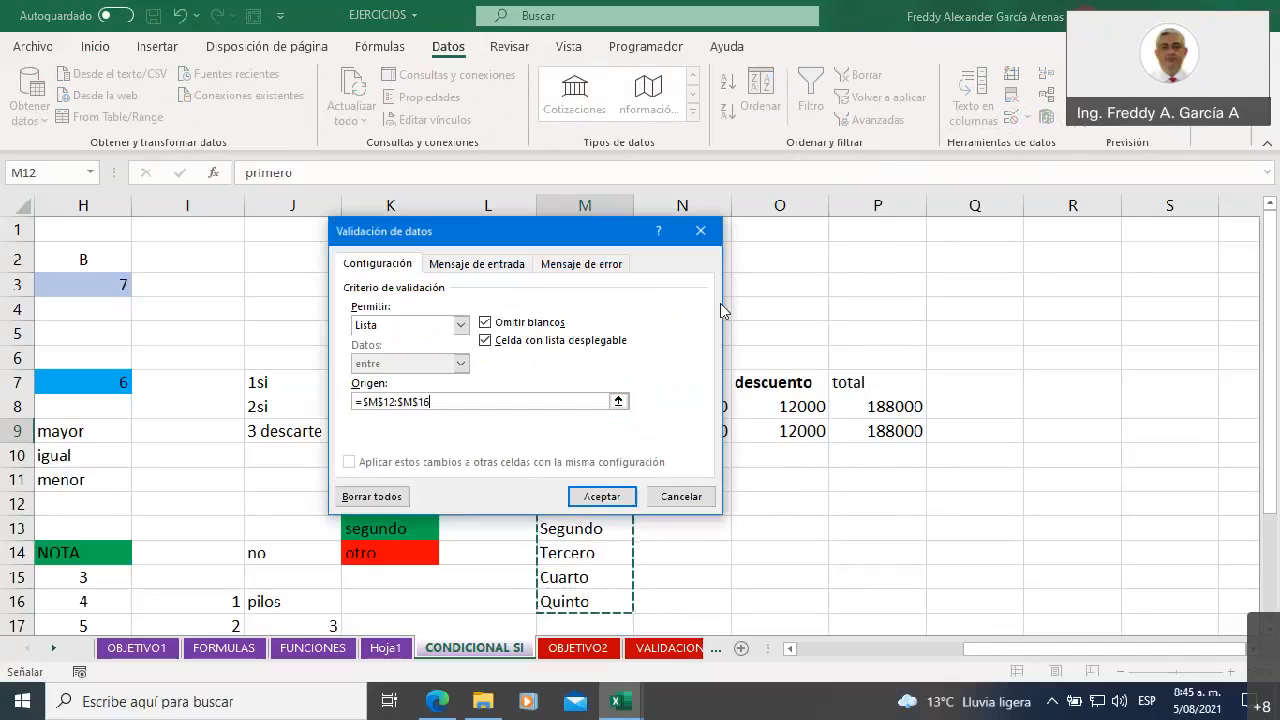
Give the validation an Alto error alert titled Error with the message "Debe seleccionar un grado de la lista" and apply it
{"action": "left_click", "coordinate": [569, 264]}
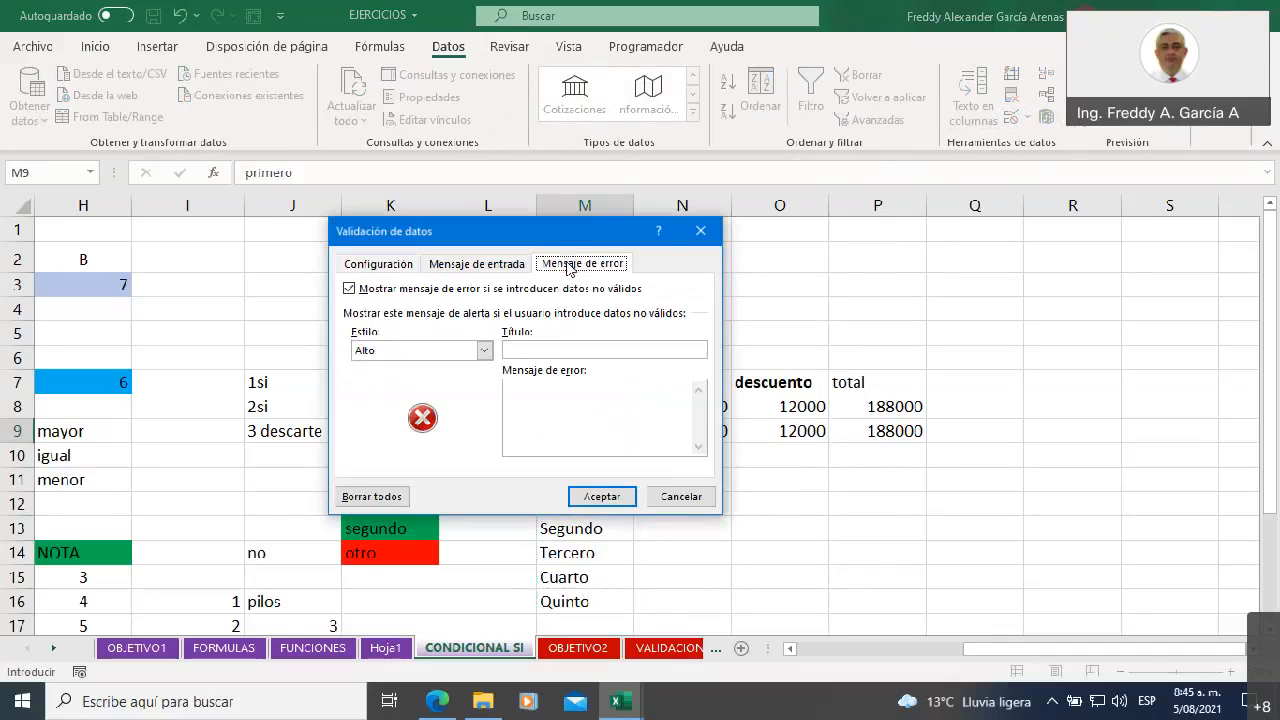
{"action": "left_click", "coordinate": [484, 350]}
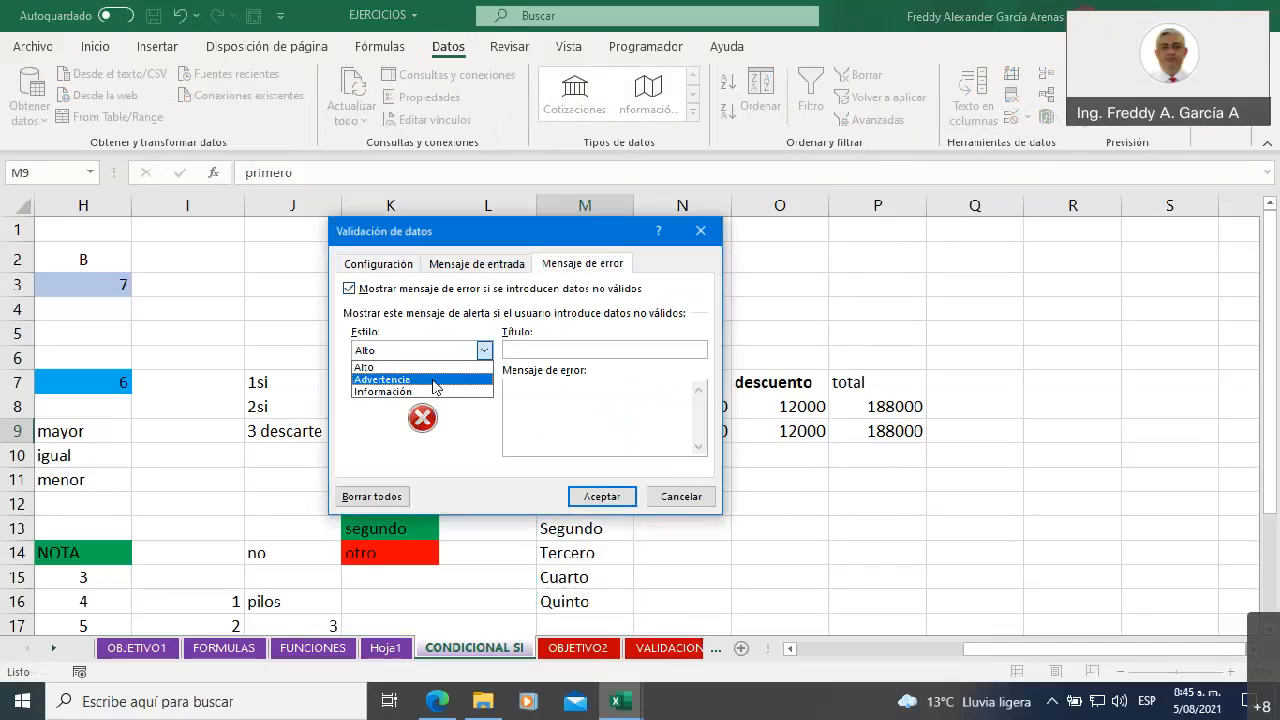
{"action": "left_click", "coordinate": [430, 367]}
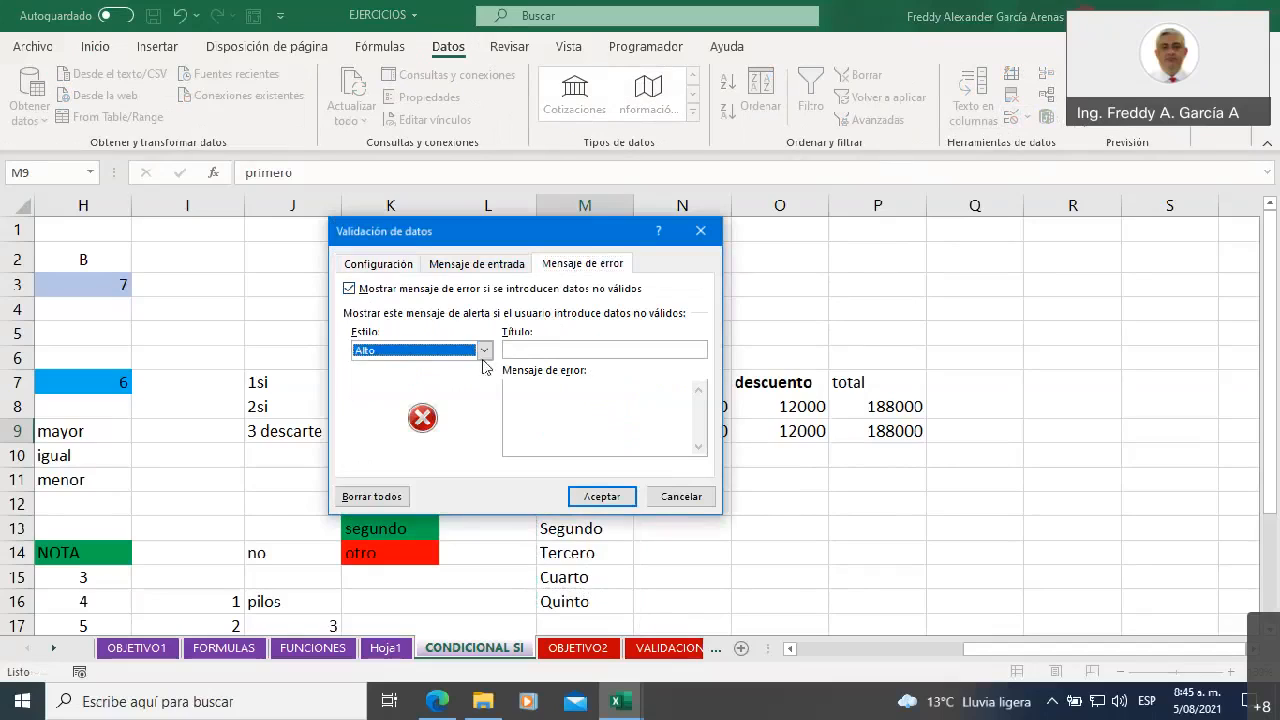
{"action": "left_click", "coordinate": [537, 347]}
{"action": "type", "text": "Error"}
{"action": "left_click", "coordinate": [570, 388]}
{"action": "type", "text": "Debe selleccionar"}
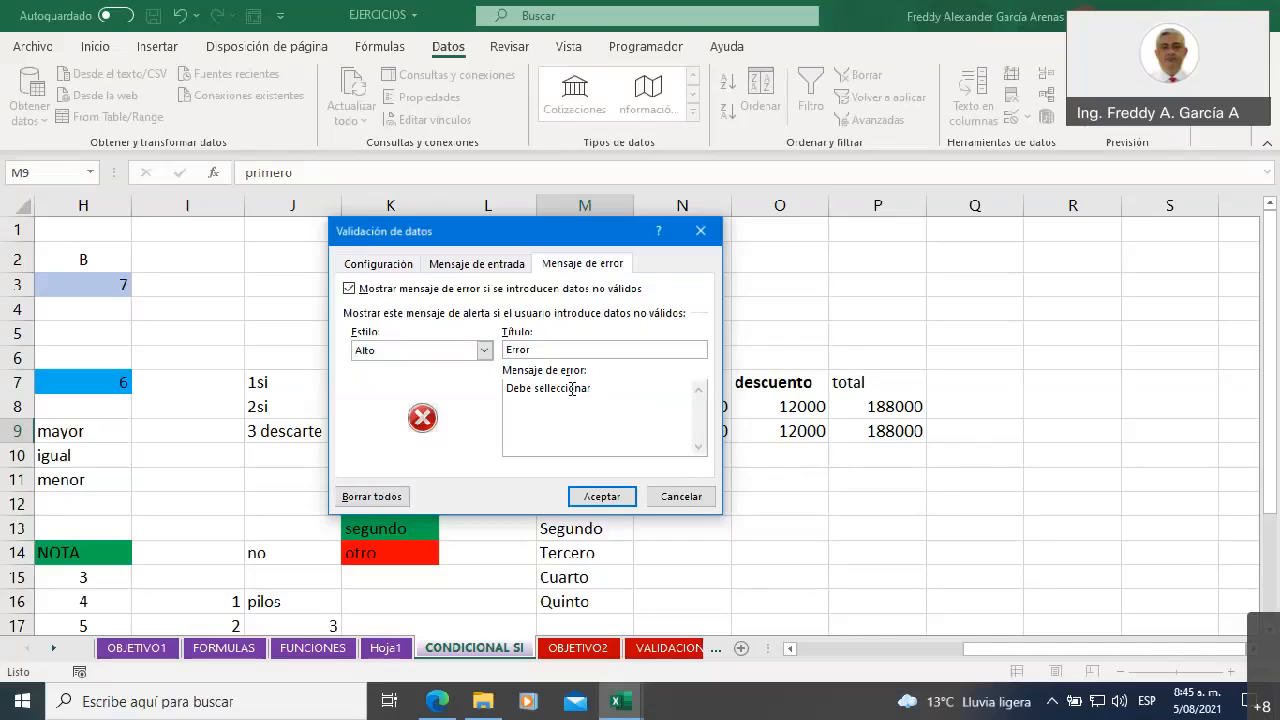
{"action": "key", "text": "BackSpace"}
{"action": "key", "text": "BackSpace"}
{"action": "key", "text": "BackSpace"}
{"action": "key", "text": "BackSpace"}
{"action": "key", "text": "BackSpace"}
{"action": "key", "text": "BackSpace"}
{"action": "key", "text": "BackSpace"}
{"action": "key", "text": "BackSpace"}
{"action": "key", "text": "BackSpace"}
{"action": "type", "text": "lecciónar un grado de la lista"}
{"action": "left_click", "coordinate": [620, 498]}
{"action": "left_click", "coordinate": [646, 460]}
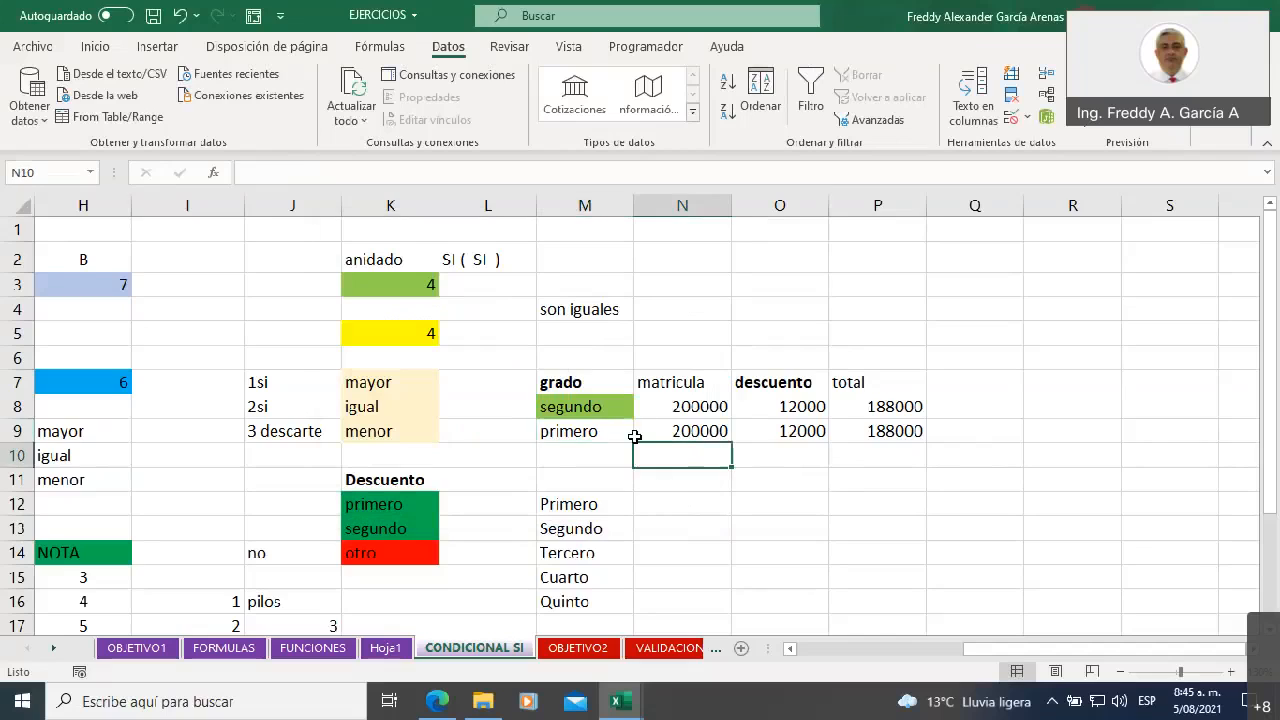
Test the grade drop-down in M9 by choosing Segundo, Tercero and Quinto in turn
{"action": "left_click", "coordinate": [630, 432]}
{"action": "left_click", "coordinate": [640, 433]}
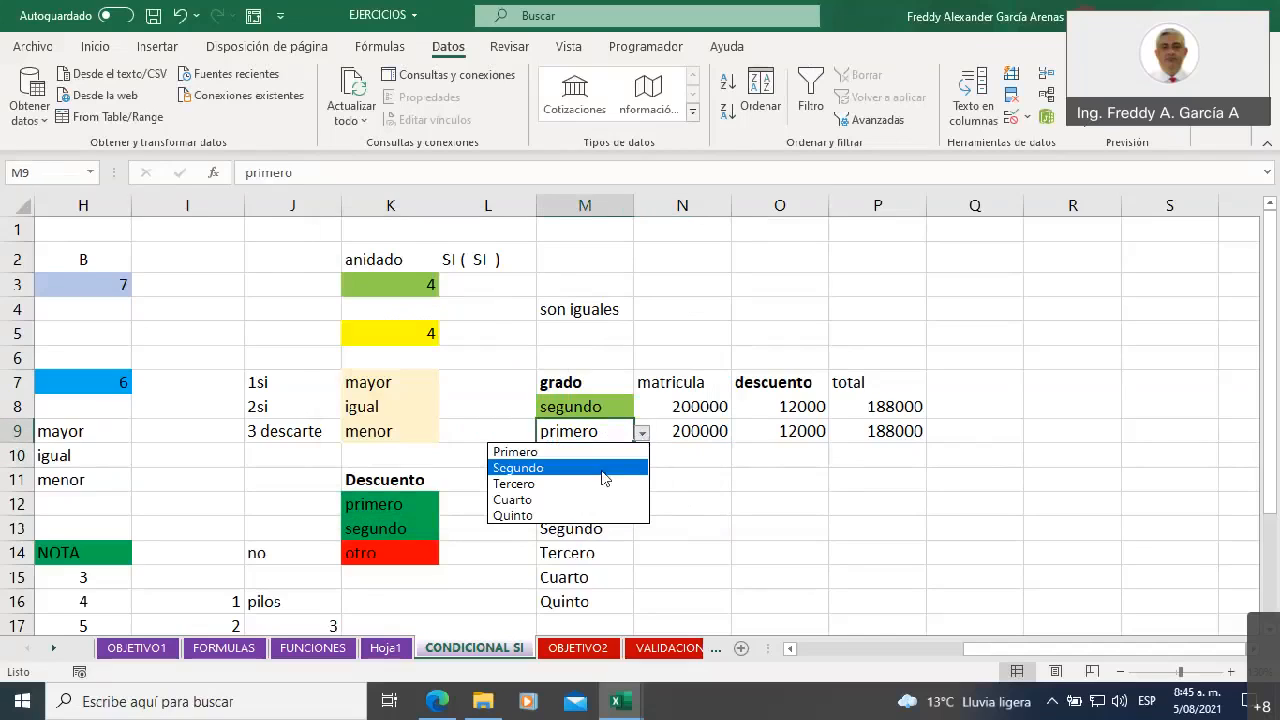
{"action": "left_click", "coordinate": [603, 464]}
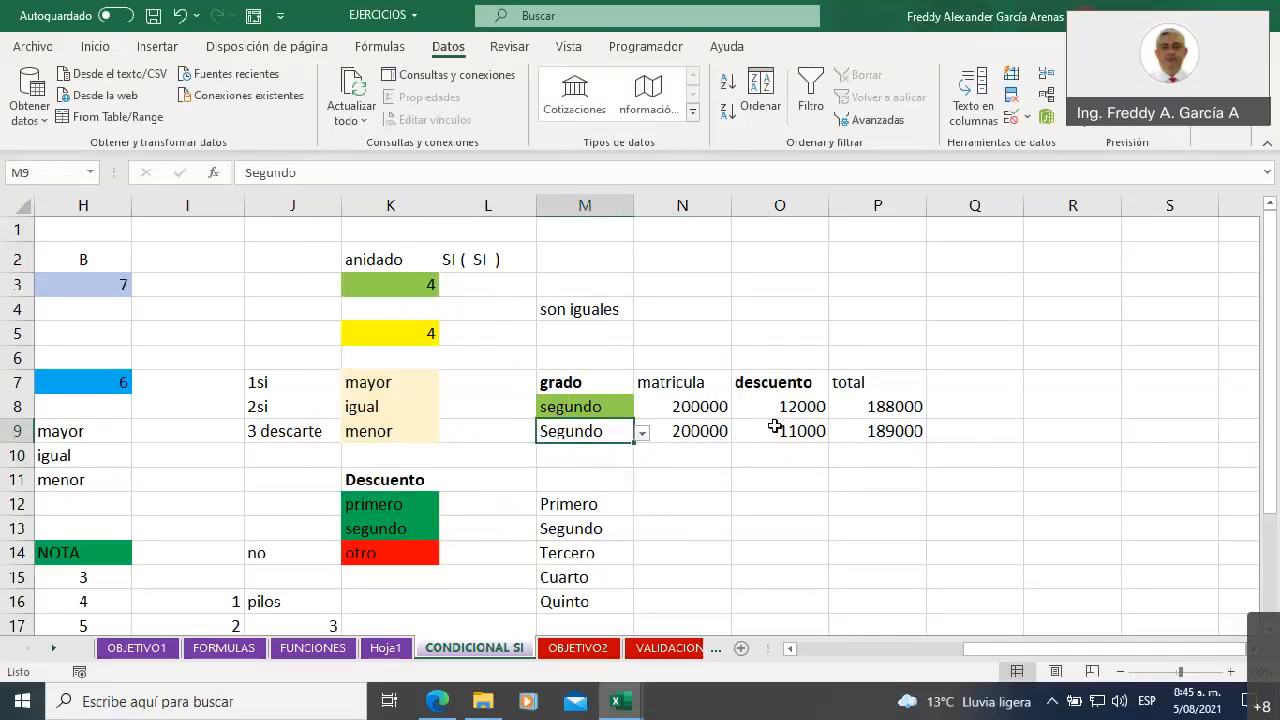
{"action": "left_click", "coordinate": [642, 434]}
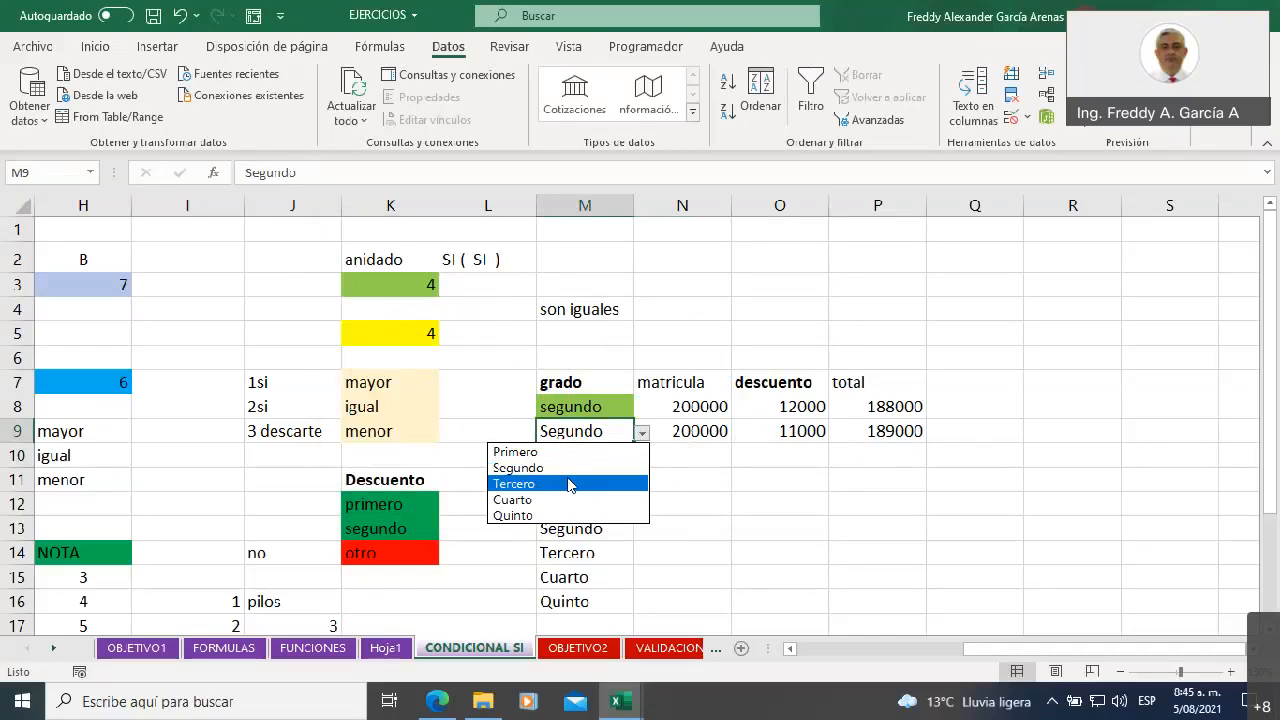
{"action": "left_click", "coordinate": [574, 484]}
{"action": "left_click", "coordinate": [641, 433]}
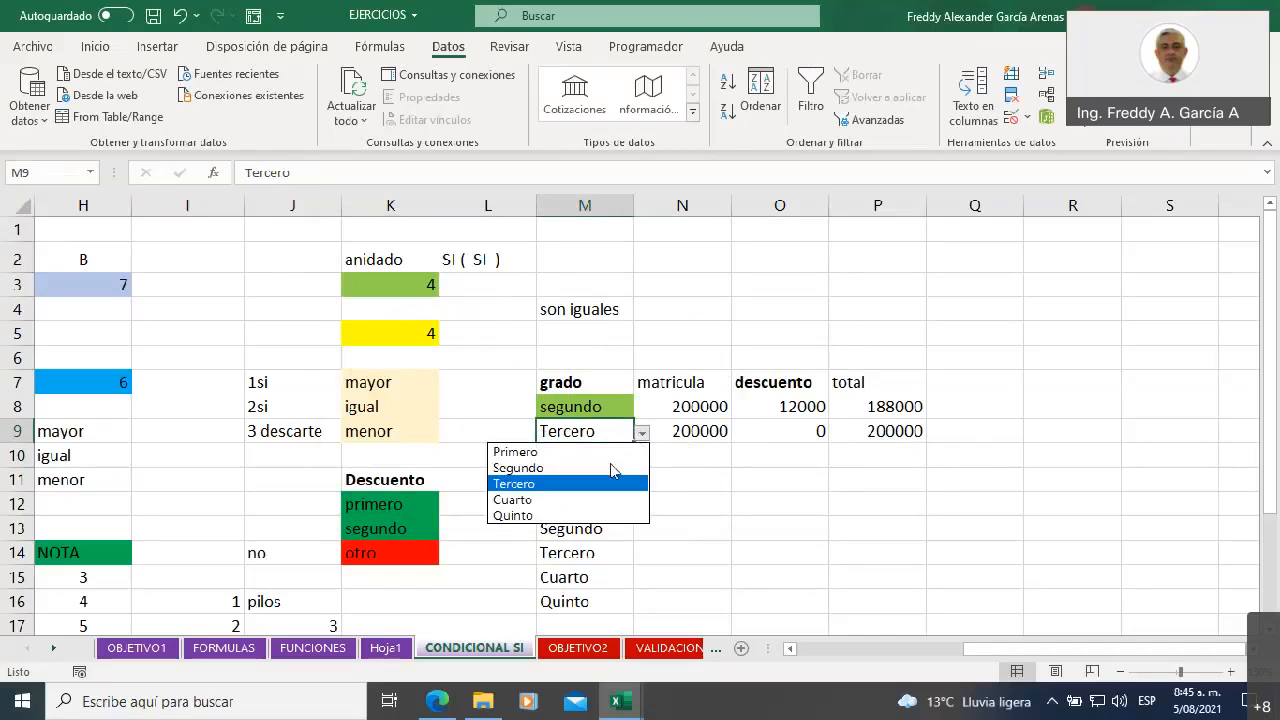
{"action": "left_click", "coordinate": [593, 486]}
{"action": "left_click", "coordinate": [641, 433]}
{"action": "left_click", "coordinate": [578, 516]}
{"action": "left_click", "coordinate": [649, 498]}
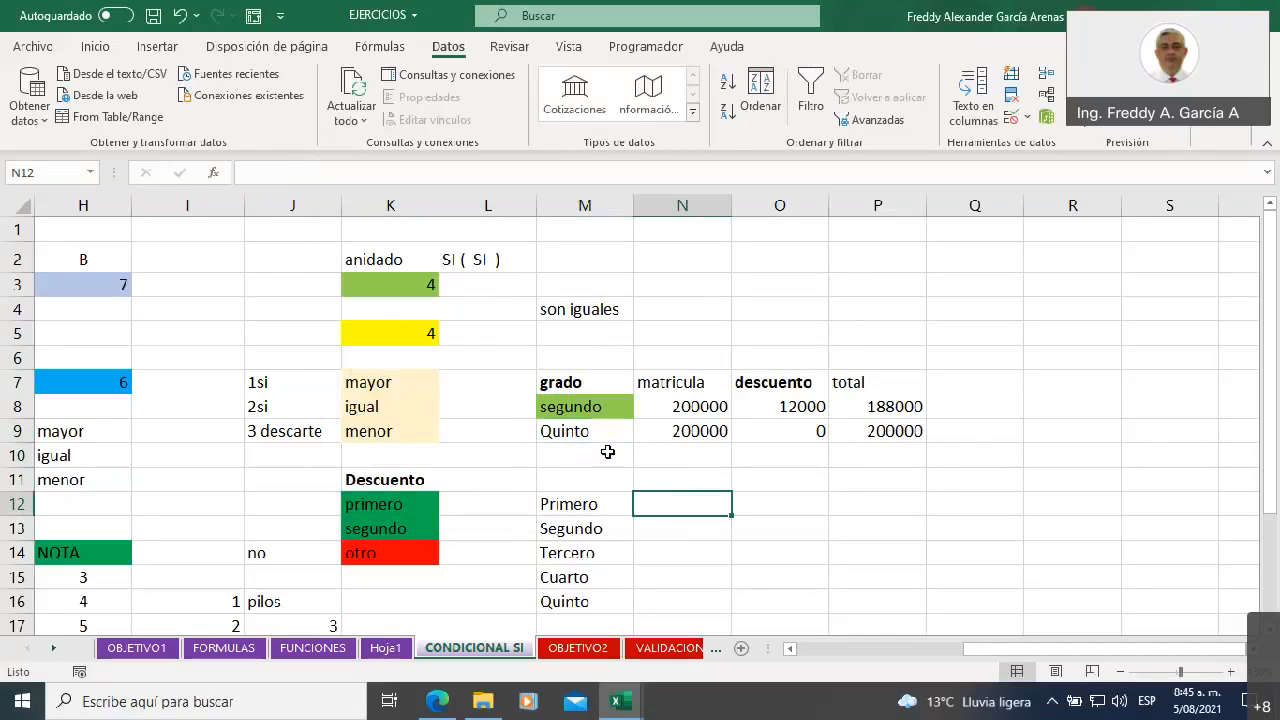
Choose Primero, Segundo and finally Tercero from the M9 drop-down to test the discount and total
{"action": "left_click", "coordinate": [610, 435]}
{"action": "left_click", "coordinate": [641, 433]}
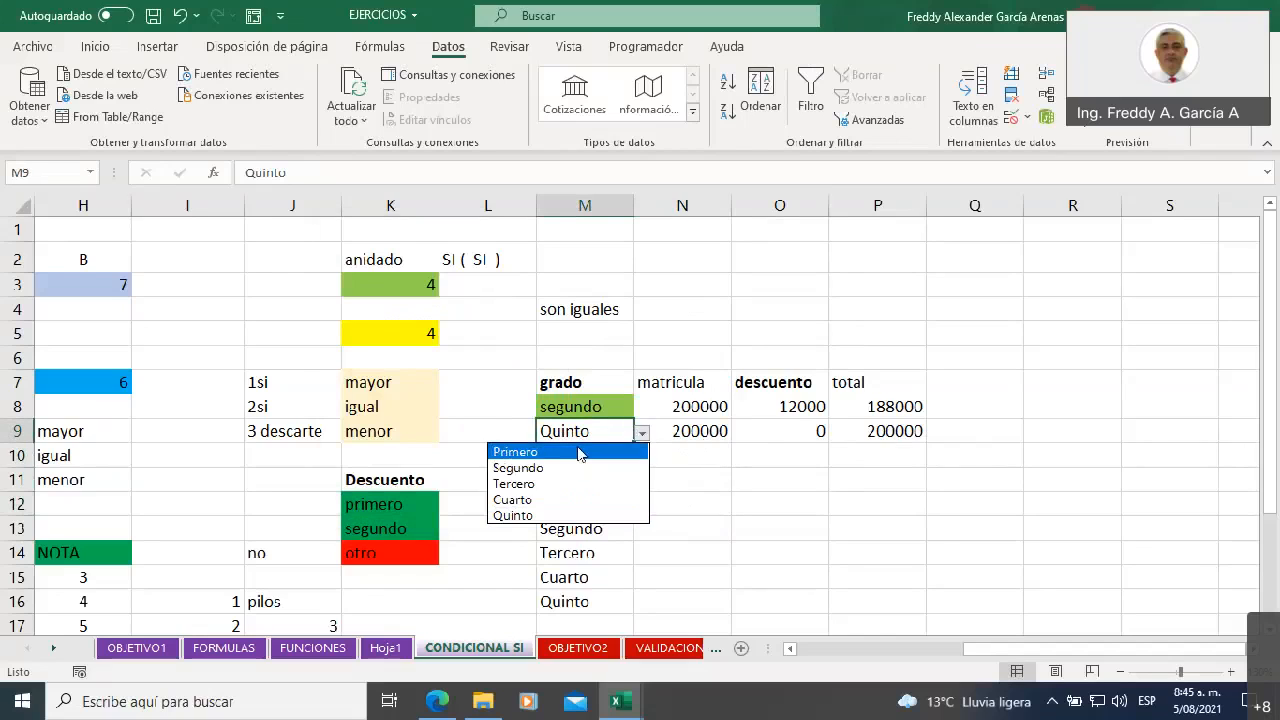
{"action": "left_click", "coordinate": [566, 451]}
{"action": "left_click", "coordinate": [641, 433]}
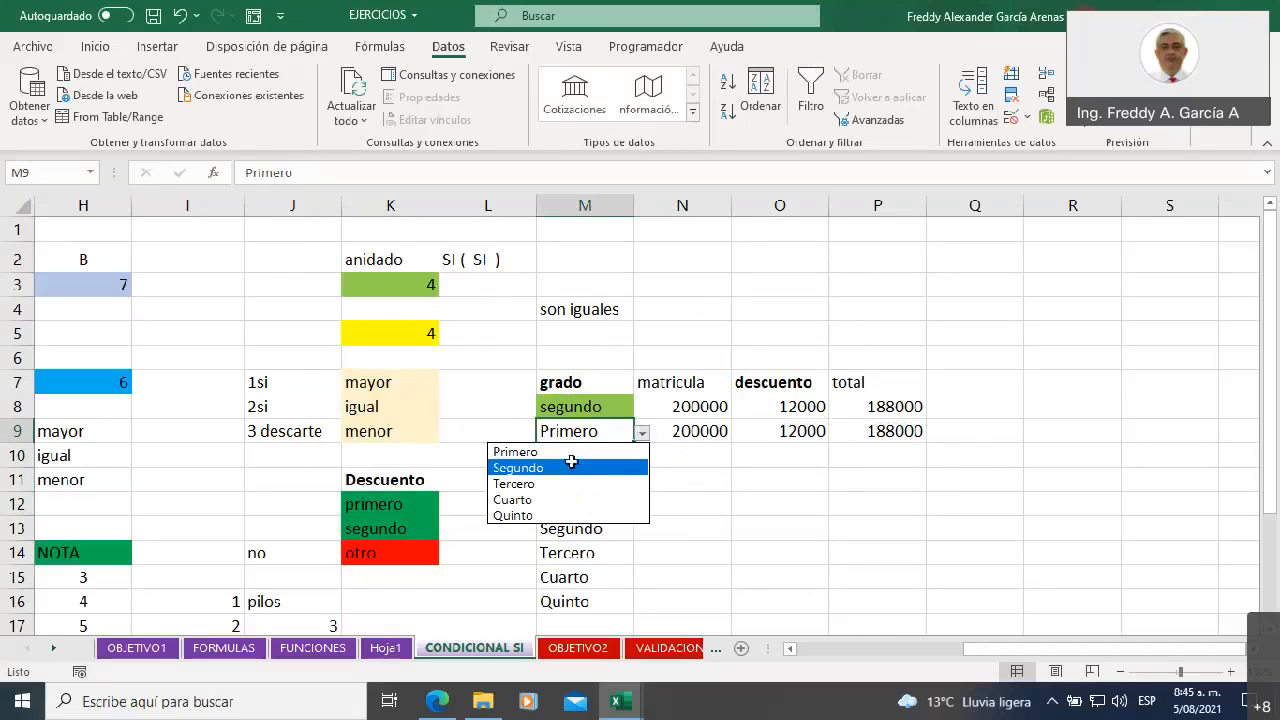
{"action": "left_click", "coordinate": [571, 465]}
{"action": "left_click", "coordinate": [641, 433]}
{"action": "left_click", "coordinate": [566, 483]}
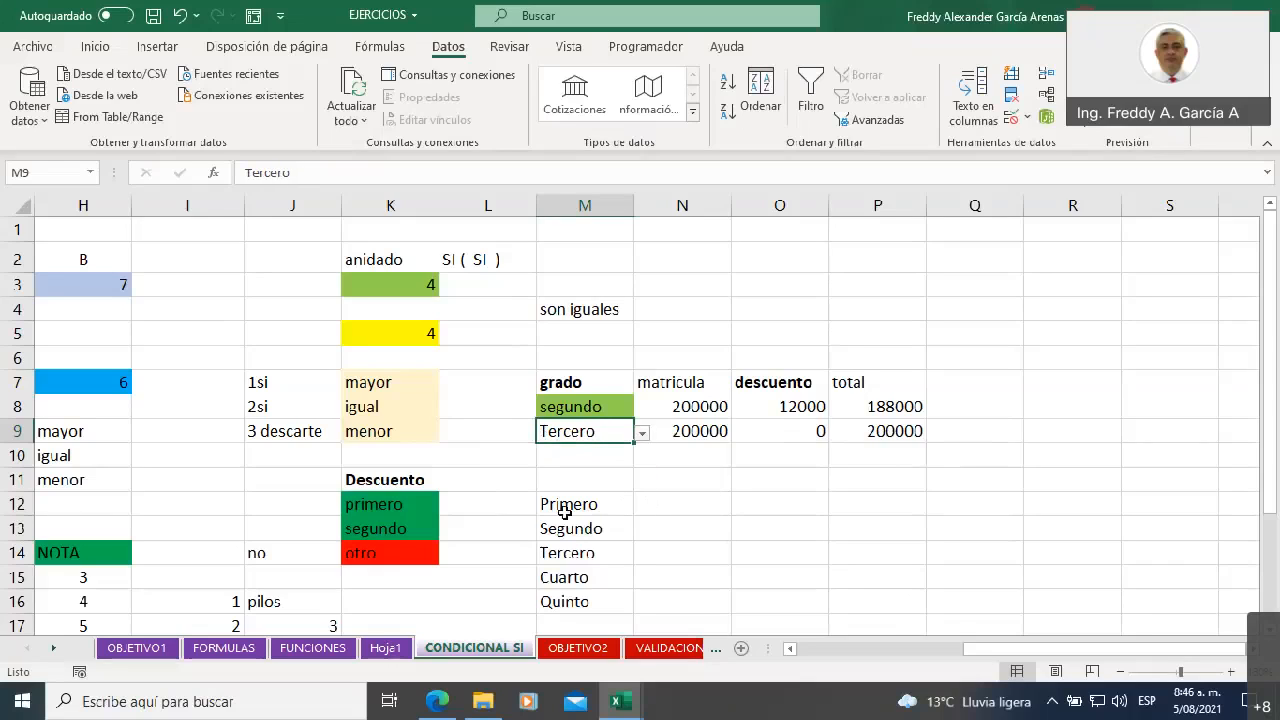
Examine the grade list in M12:M16 that feeds the M9 drop-down
{"action": "left_click_drag", "start_coordinate": [570, 502], "coordinate": [580, 600]}
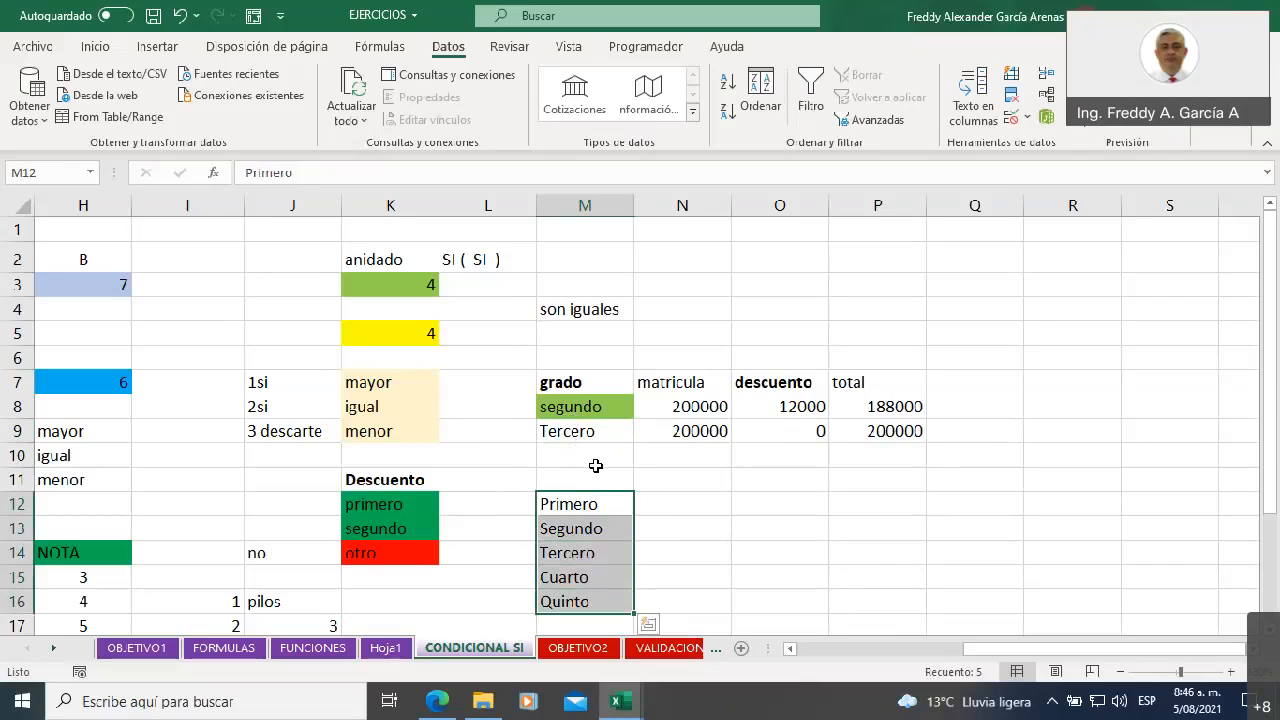
{"action": "left_click", "coordinate": [580, 455]}
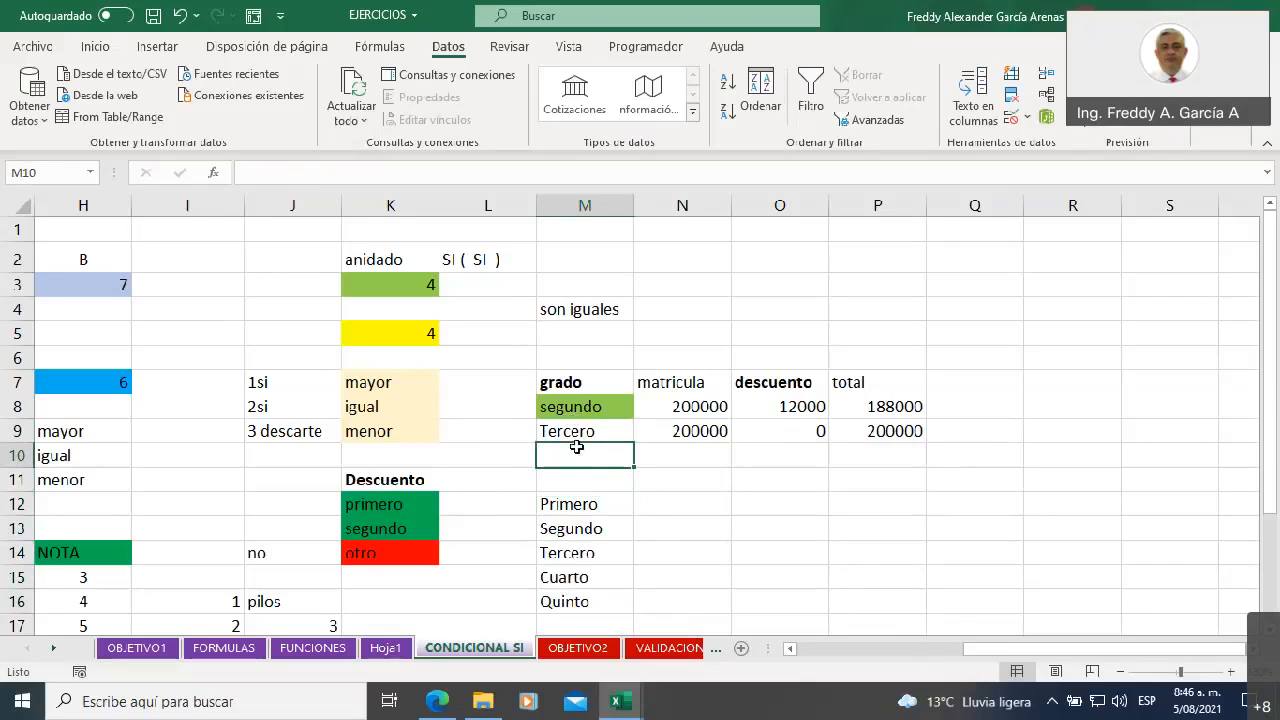
{"action": "left_click_drag", "start_coordinate": [585, 504], "coordinate": [586, 601]}
Enter x in cell R3
{"action": "left_click", "coordinate": [1103, 289]}
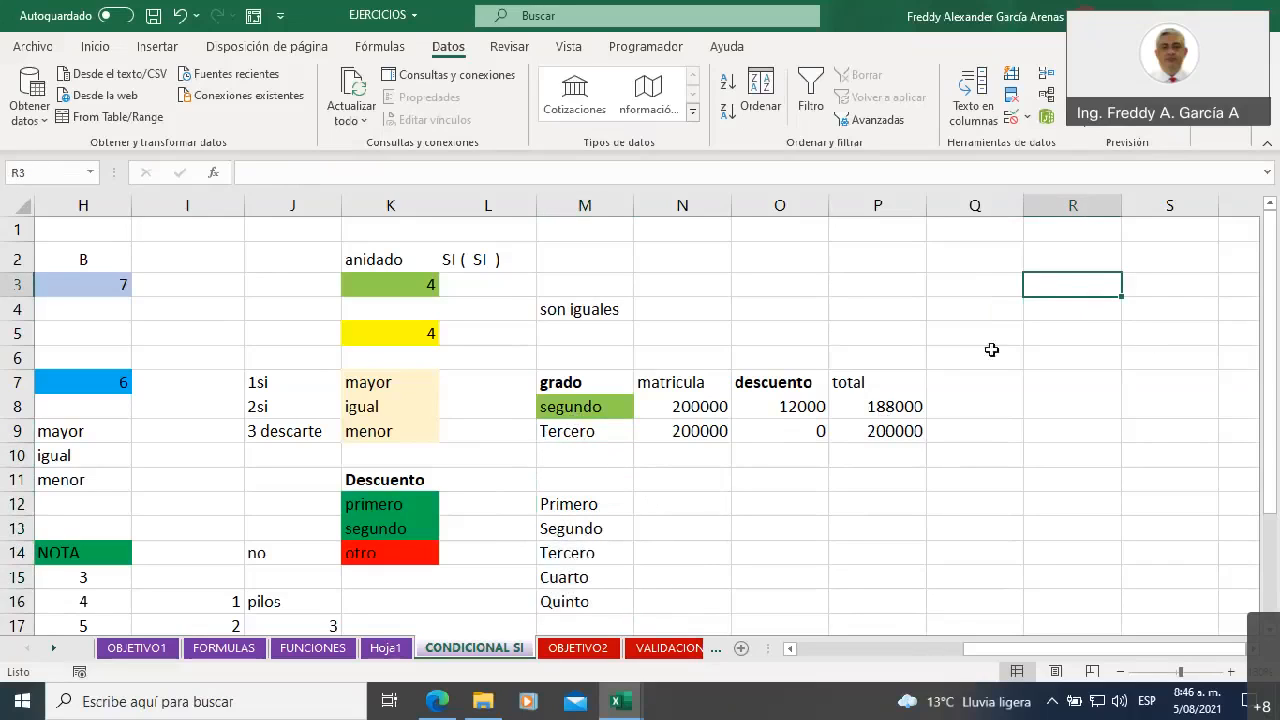
{"action": "type", "text": "x"}
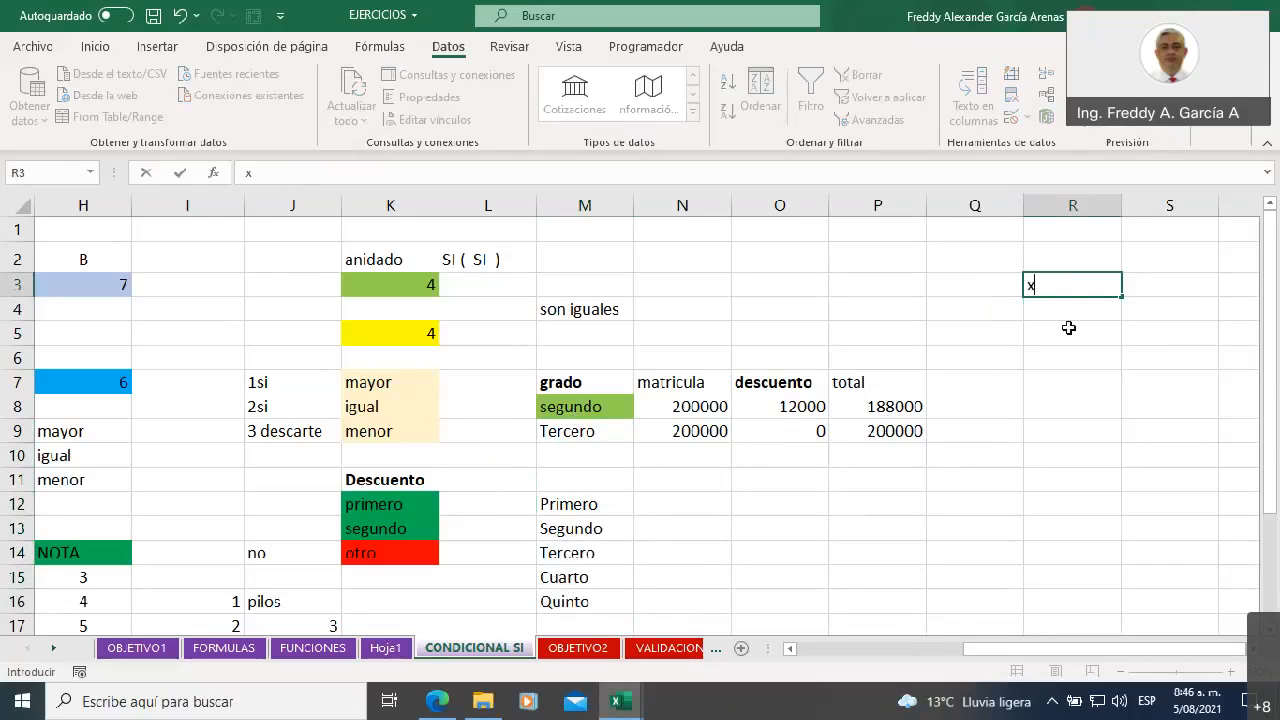
{"action": "left_click", "coordinate": [1034, 360]}
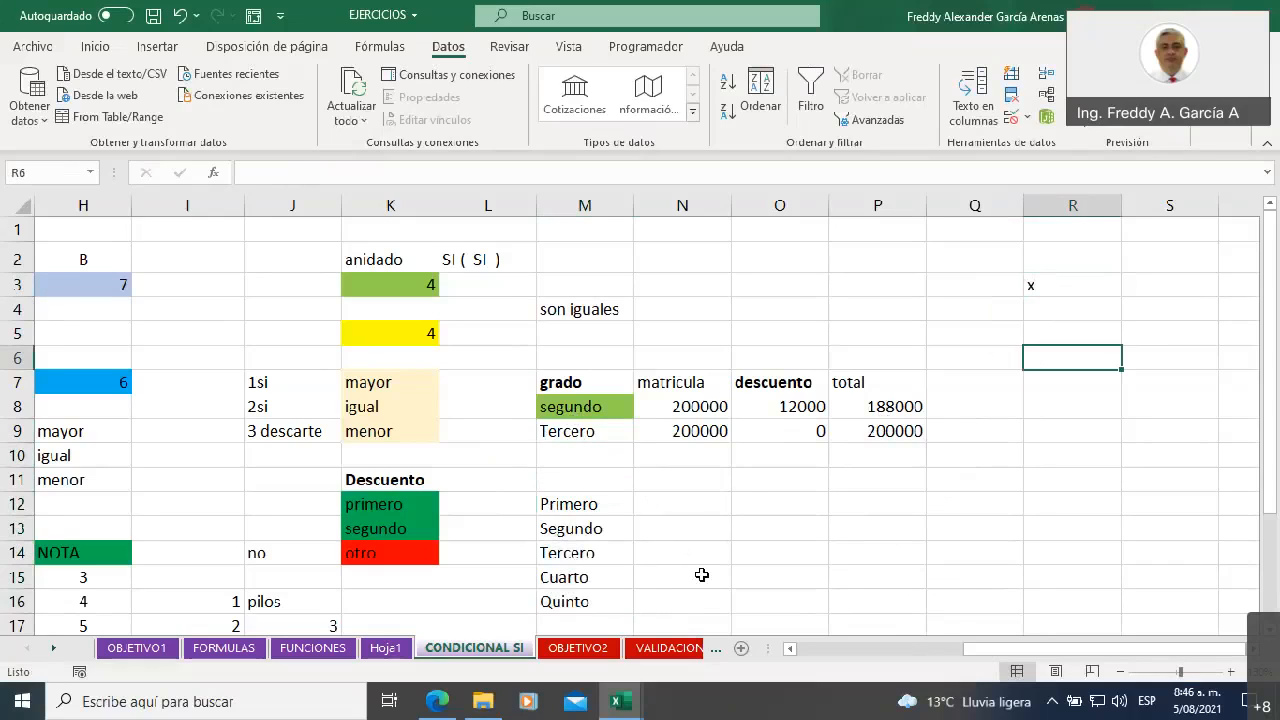
Review the grade list in M12:M16, the grade cell M9, and the total and discount formulas in P9 and O9
{"action": "left_click_drag", "start_coordinate": [603, 503], "coordinate": [610, 590]}
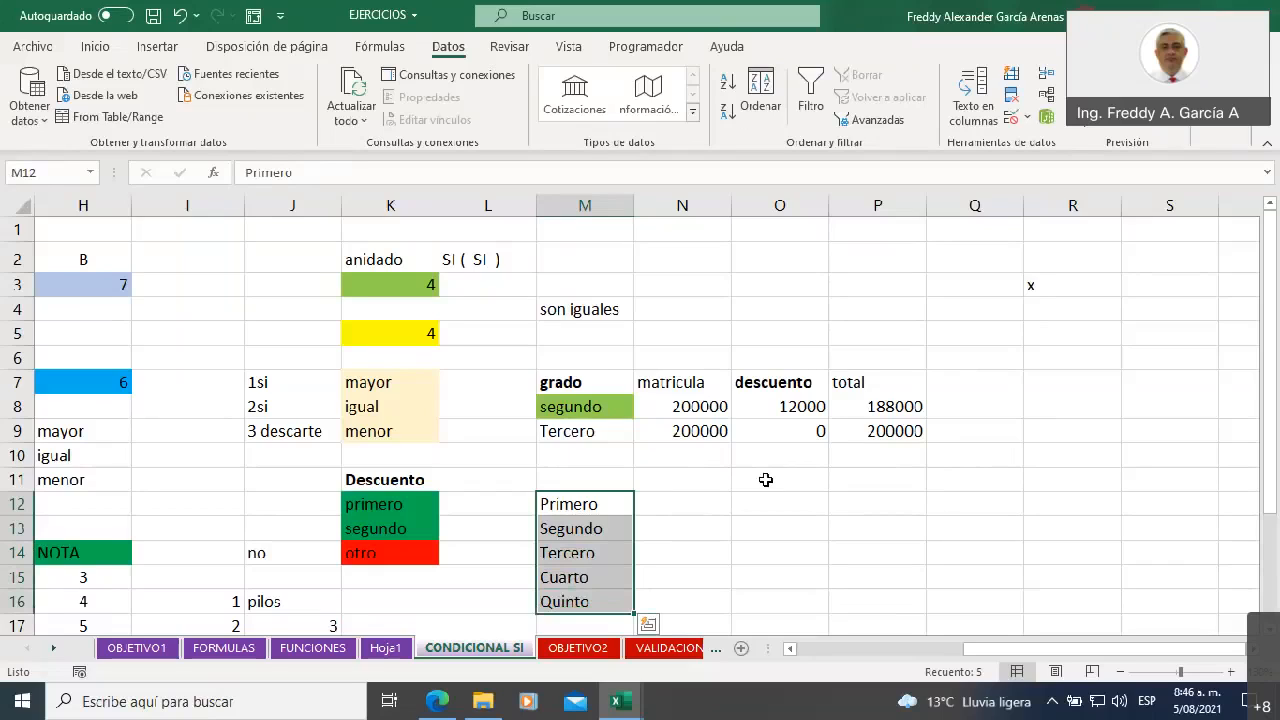
{"action": "left_click", "coordinate": [1268, 516]}
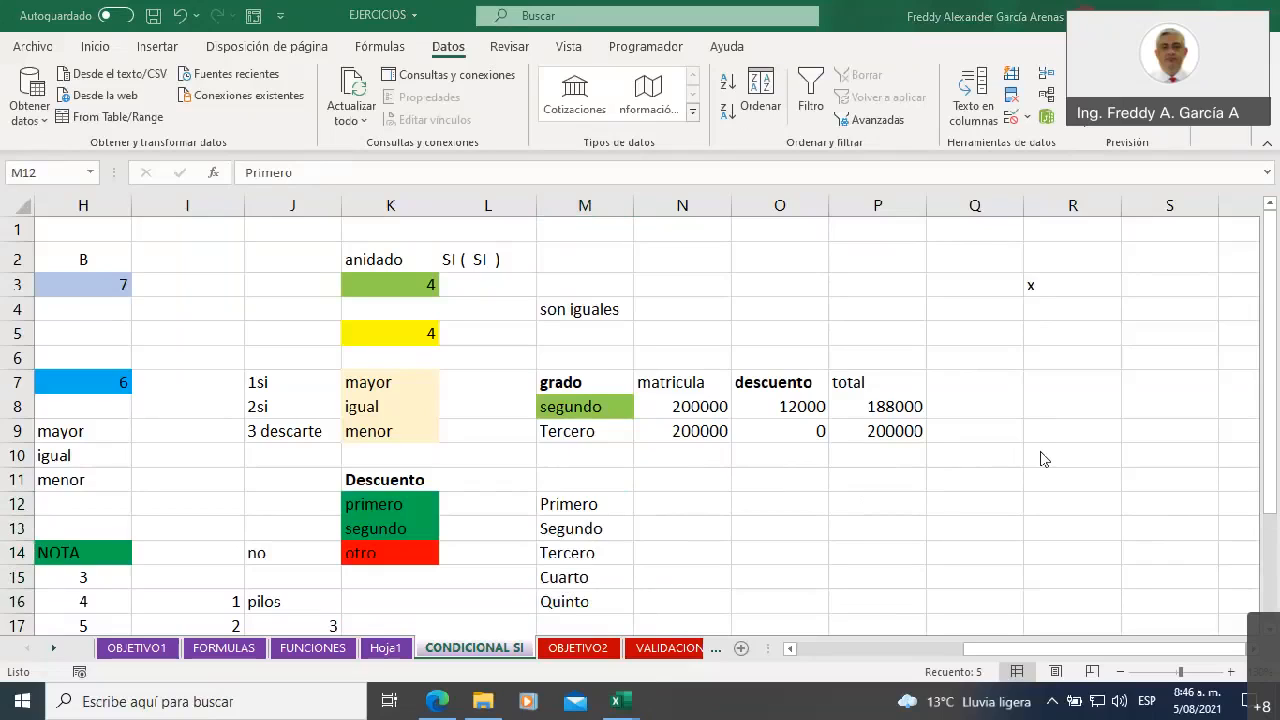
{"action": "left_click", "coordinate": [588, 427]}
{"action": "left_click", "coordinate": [588, 427]}
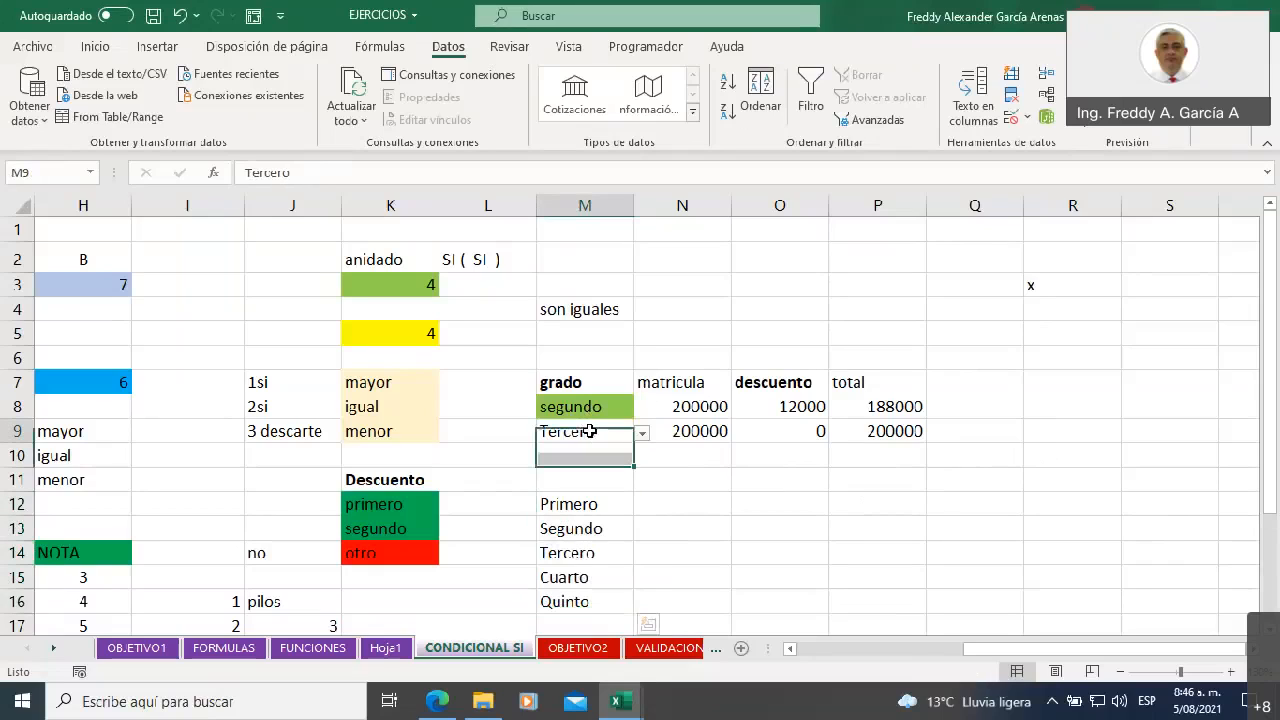
{"action": "left_click", "coordinate": [872, 434]}
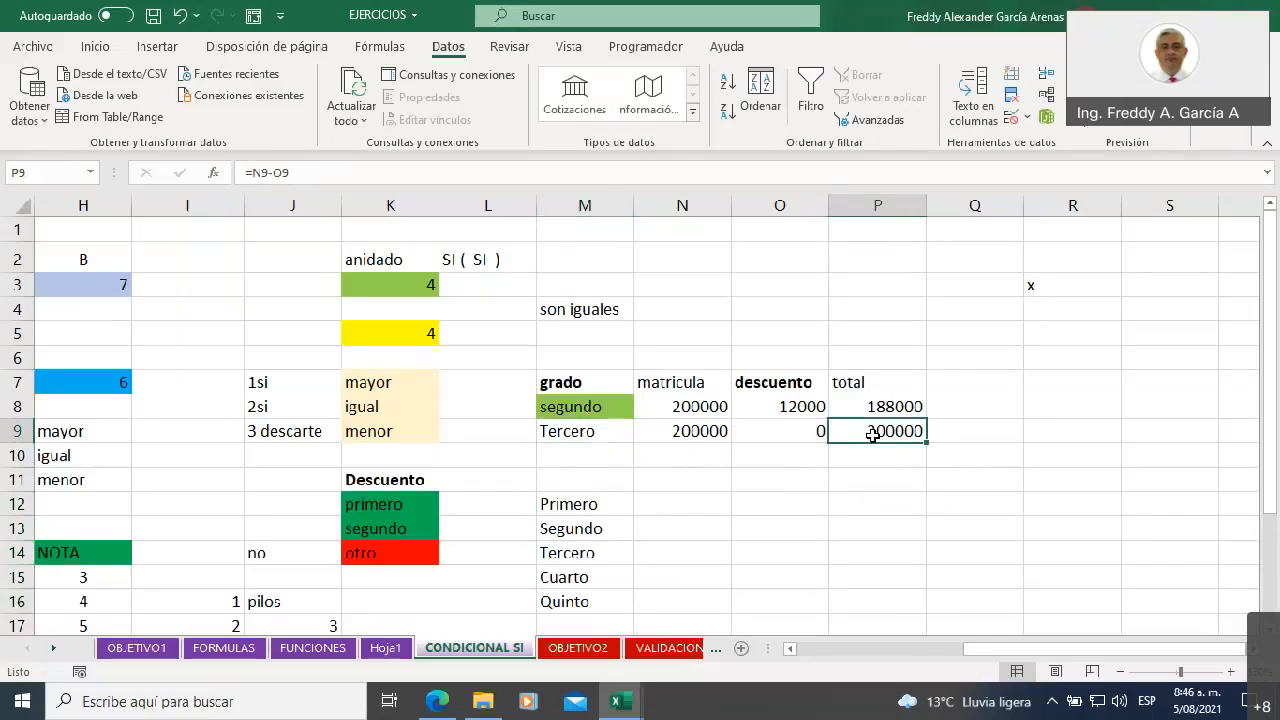
{"action": "left_click", "coordinate": [788, 432]}
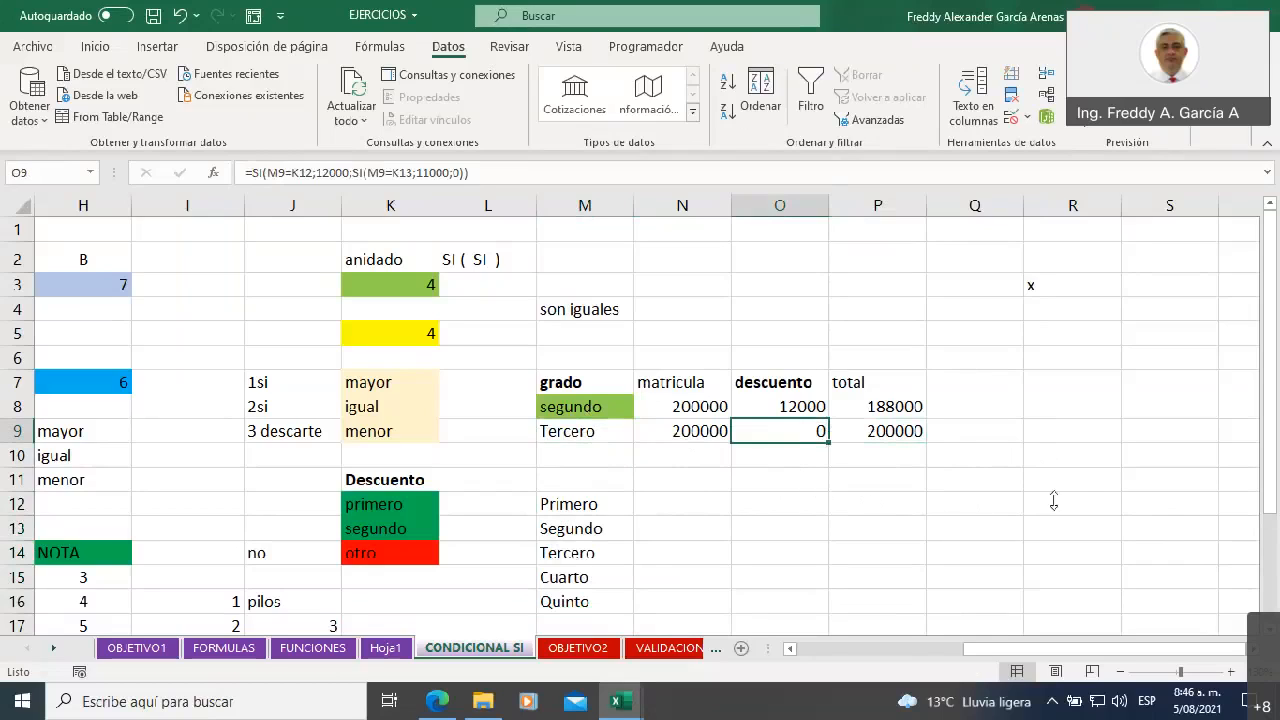
{"action": "left_click", "coordinate": [1097, 510]}
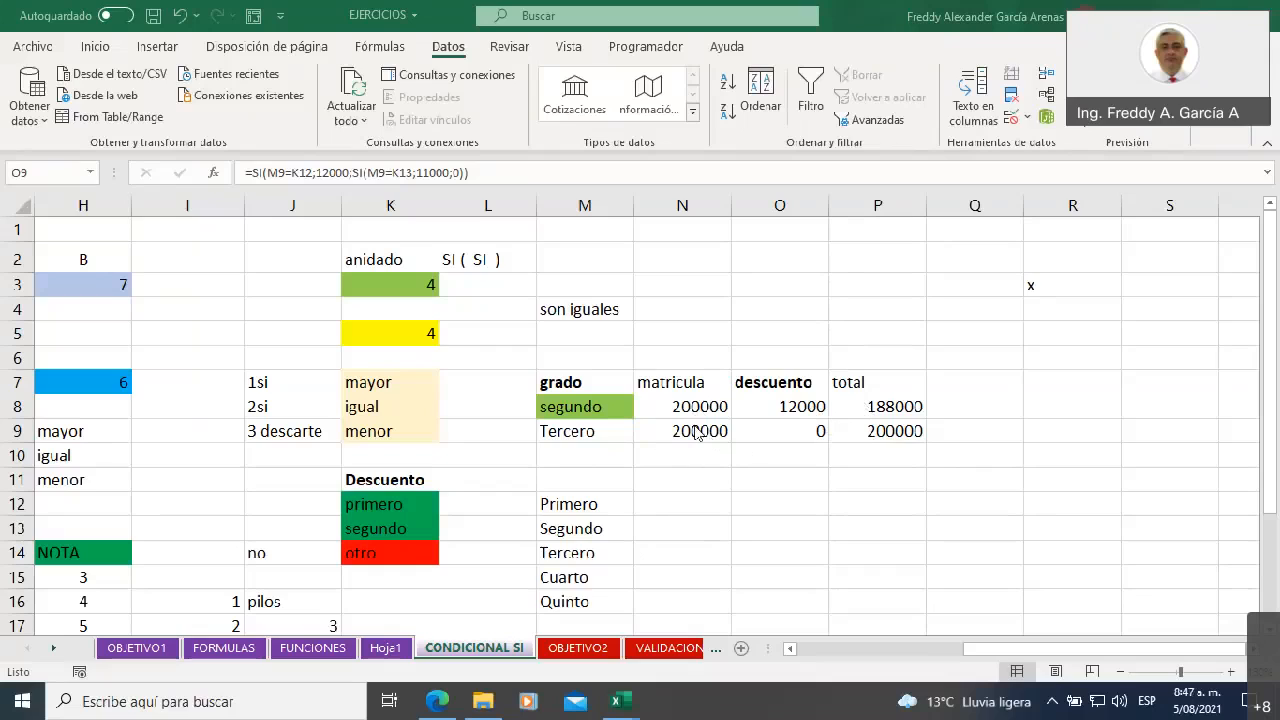
Clear the numbers in I16:I23 beside the NOTA column of the student table
{"action": "left_click", "coordinate": [980, 648]}
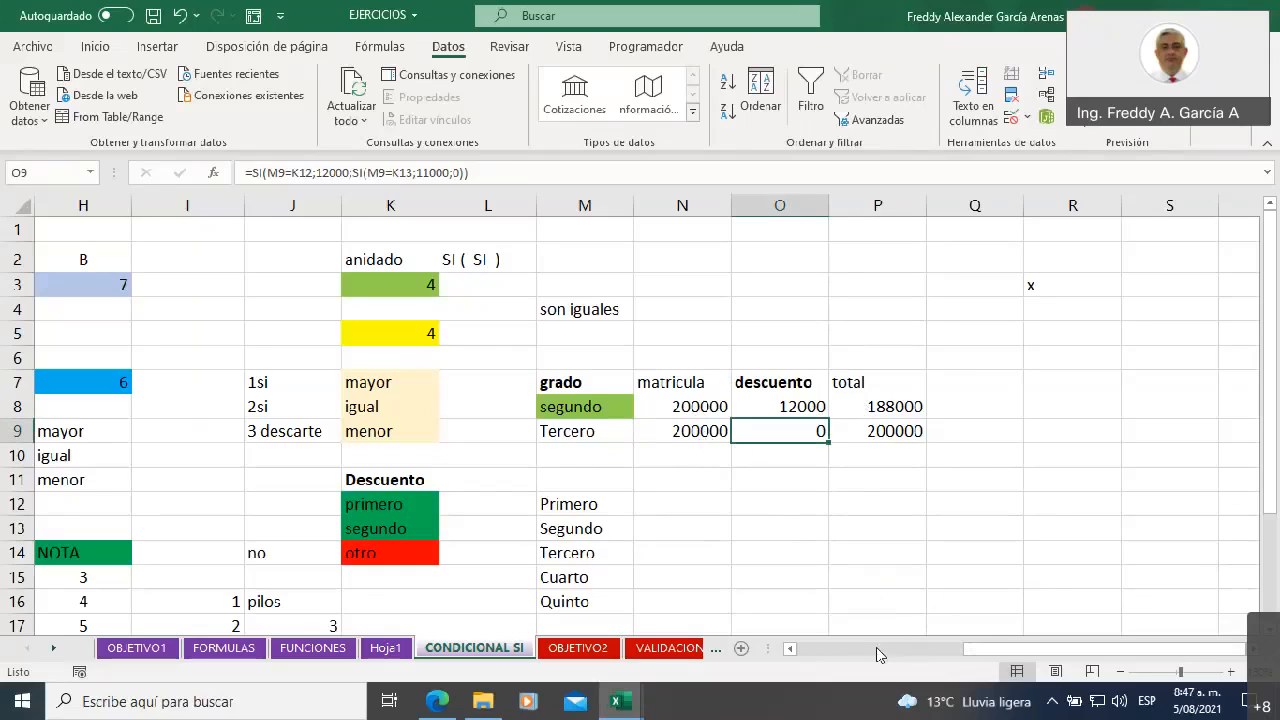
{"action": "left_click_drag", "start_coordinate": [794, 653], "coordinate": [794, 653]}
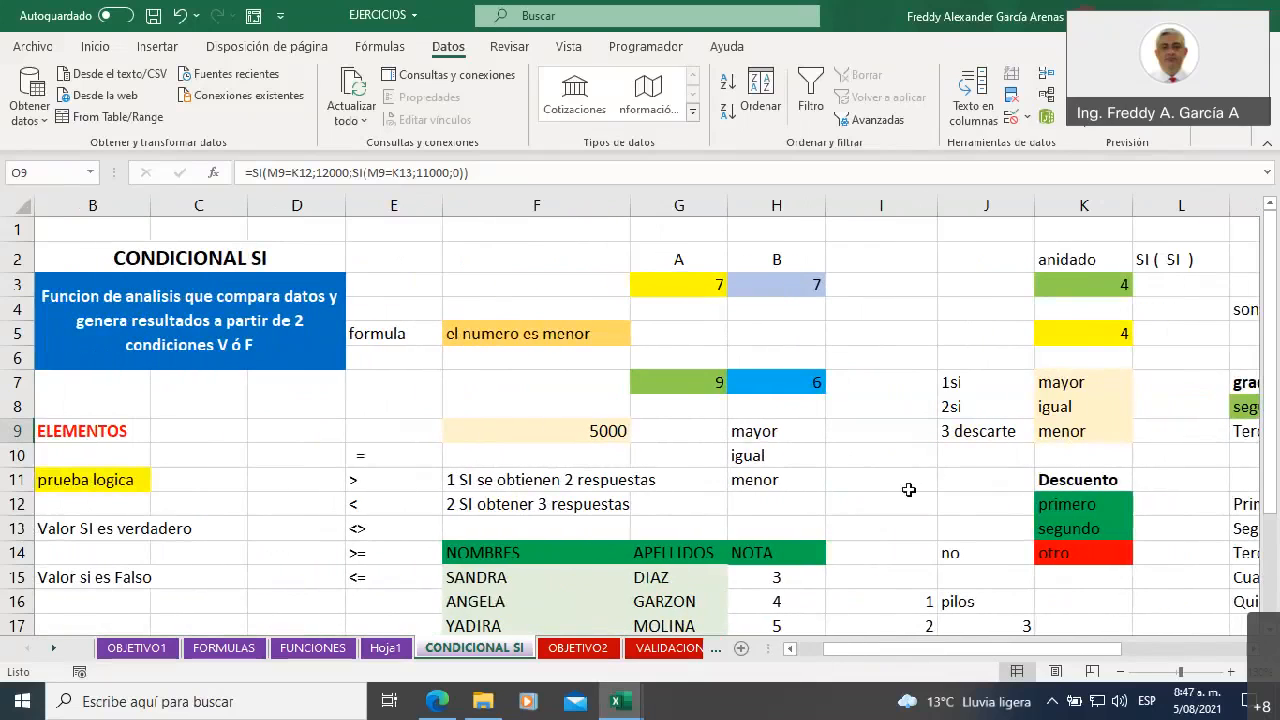
{"action": "scroll", "coordinate": [898, 495], "scroll_direction": "down", "scroll_amount": 2}
{"action": "scroll", "coordinate": [898, 495], "scroll_direction": "down", "scroll_amount": 3}
{"action": "scroll", "coordinate": [898, 495], "scroll_direction": "up", "scroll_amount": 2}
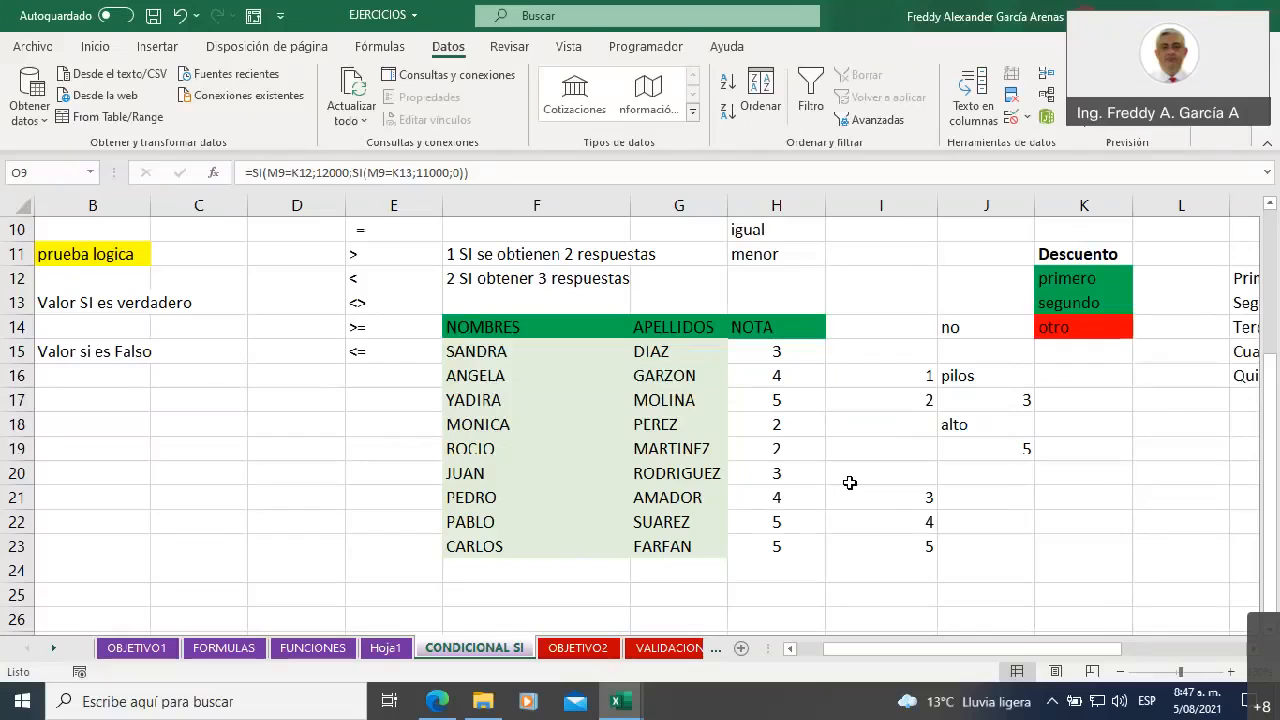
{"action": "left_click_drag", "start_coordinate": [874, 378], "coordinate": [906, 540]}
{"action": "key", "text": "Delete"}
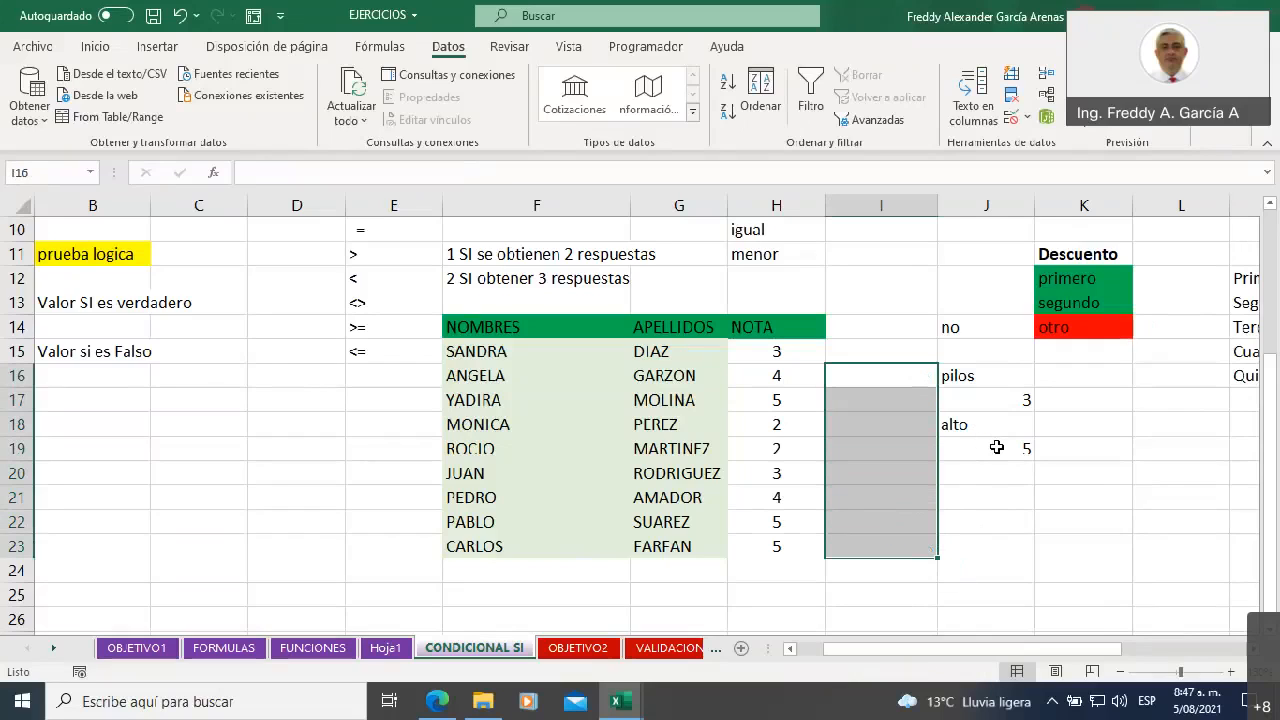
Check the count formula in J17 and its NOTA range, and replace the label in J16 with "notas de 5"
{"action": "left_click", "coordinate": [968, 401]}
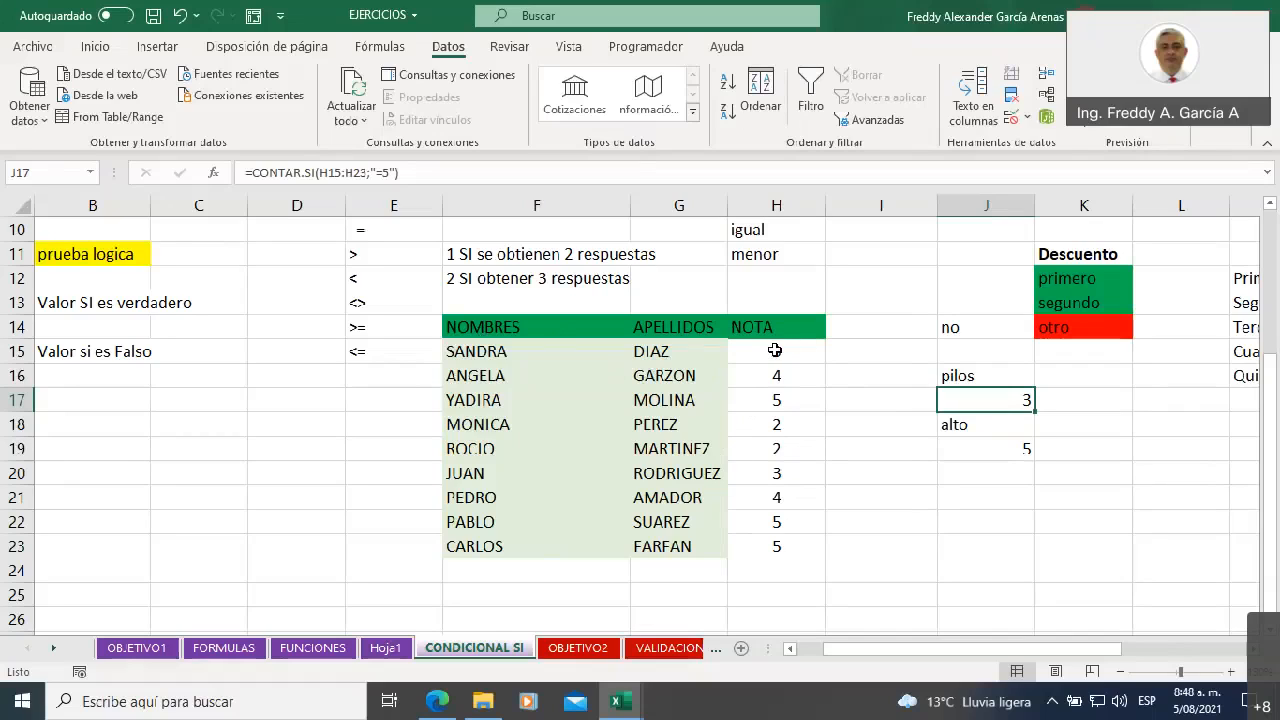
{"action": "left_click_drag", "start_coordinate": [775, 350], "coordinate": [777, 546]}
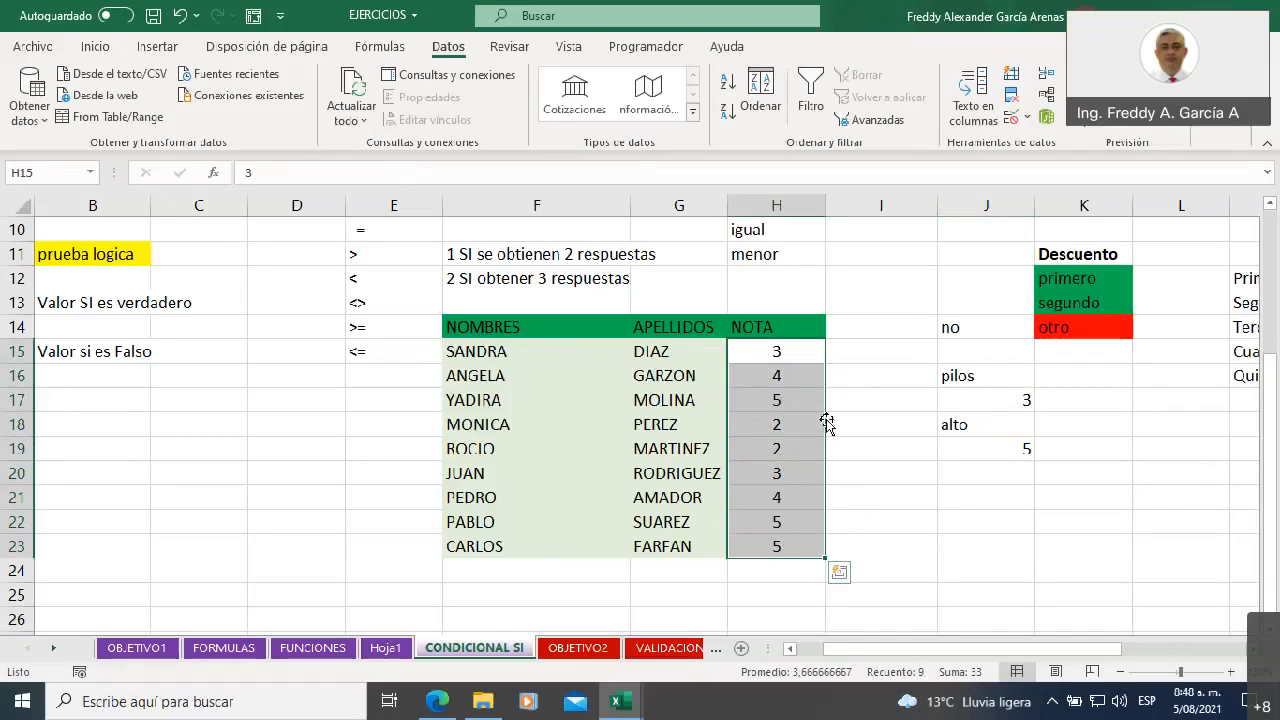
{"action": "left_click", "coordinate": [960, 376]}
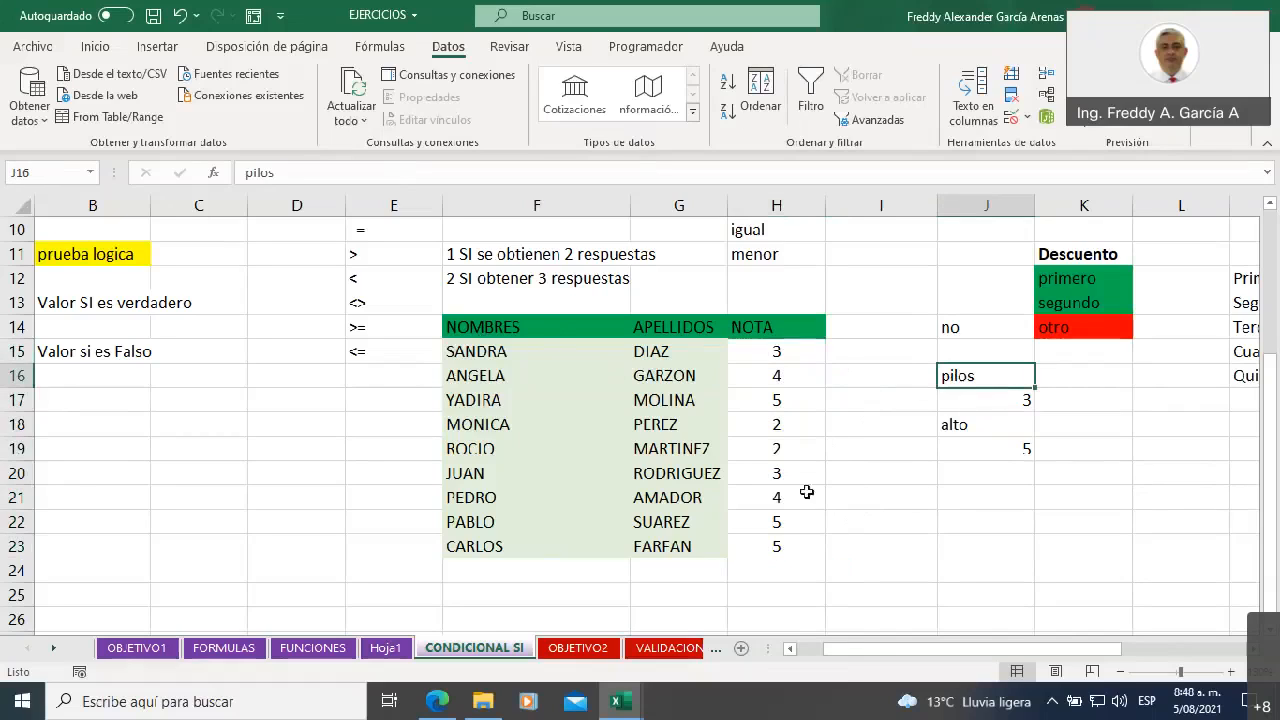
{"action": "type", "text": "notas de 5"}
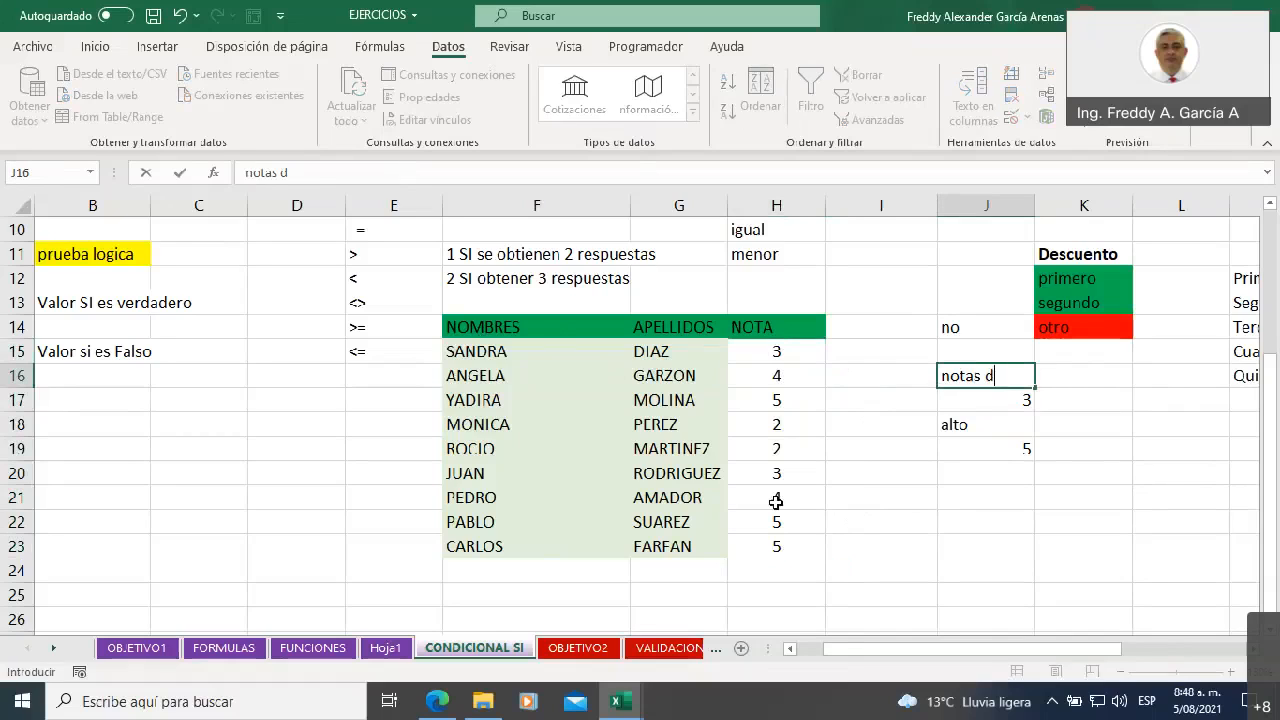
{"action": "left_click", "coordinate": [880, 469]}
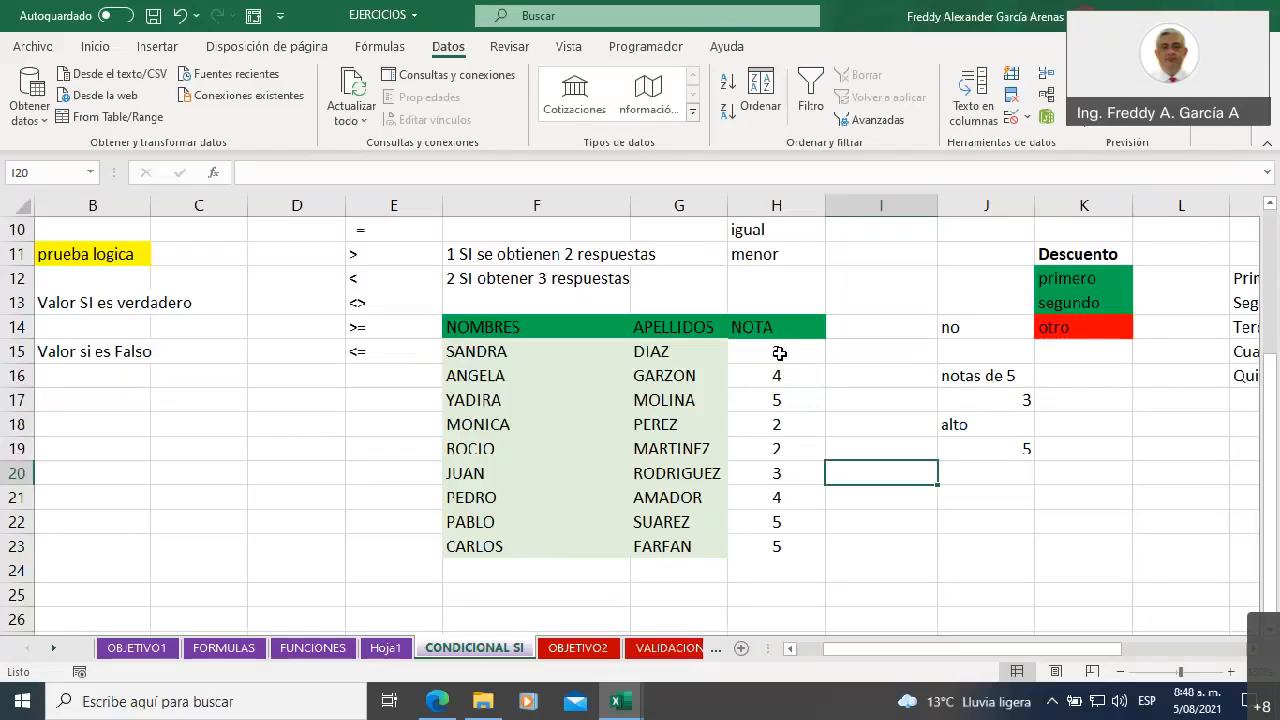
Go through the NOTA values from H15 and mark the first grade of 5 by entering 1 in I17
{"action": "left_click_drag", "start_coordinate": [790, 351], "coordinate": [792, 551]}
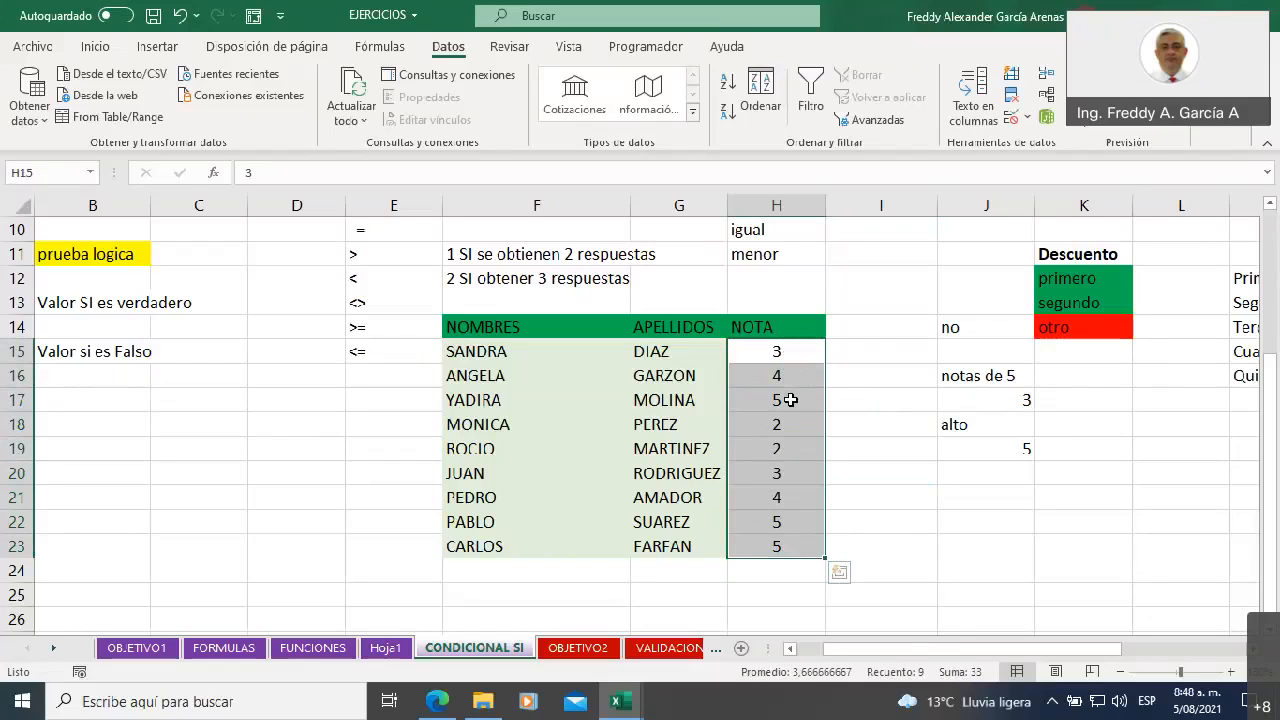
{"action": "left_click", "coordinate": [784, 351]}
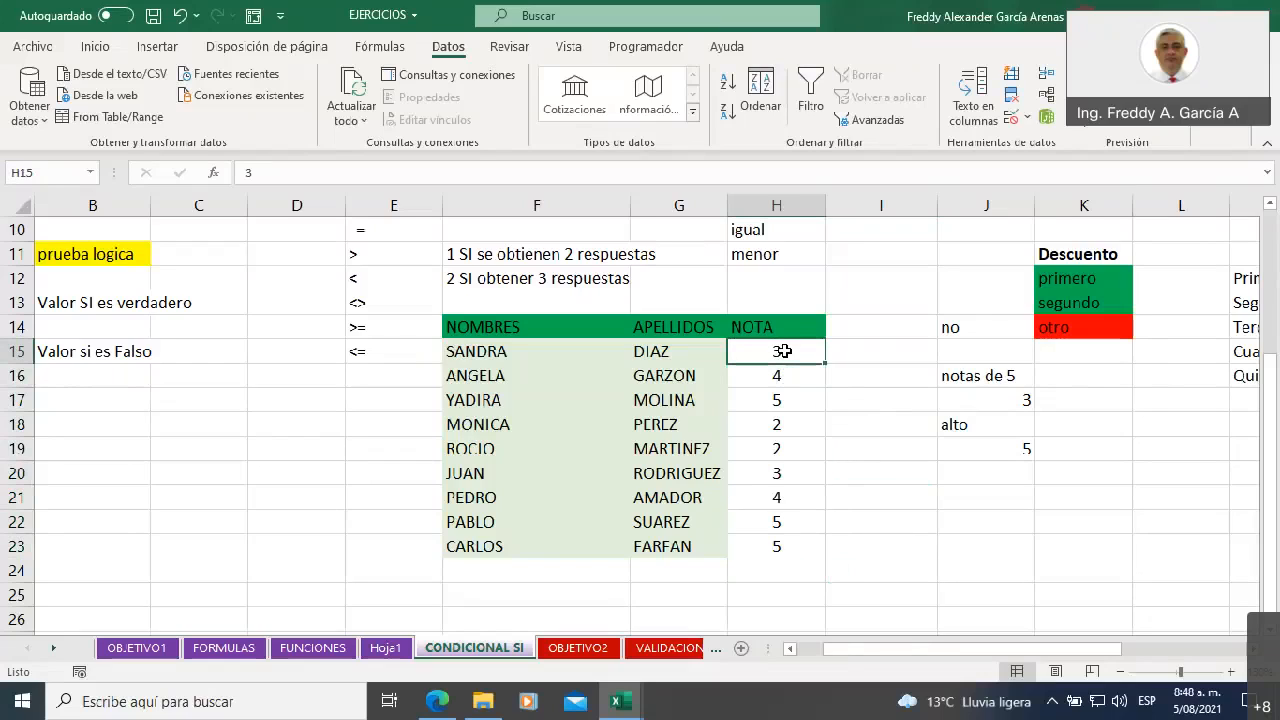
{"action": "left_click", "coordinate": [786, 370]}
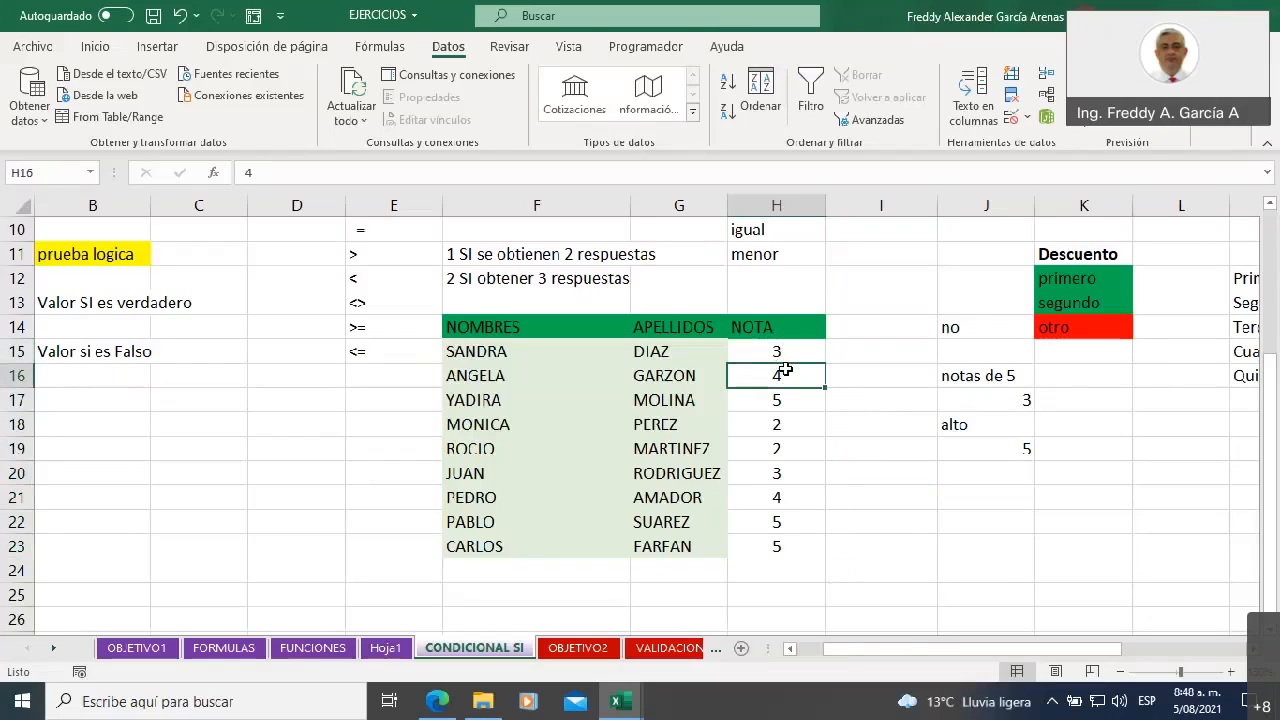
{"action": "left_click", "coordinate": [796, 401]}
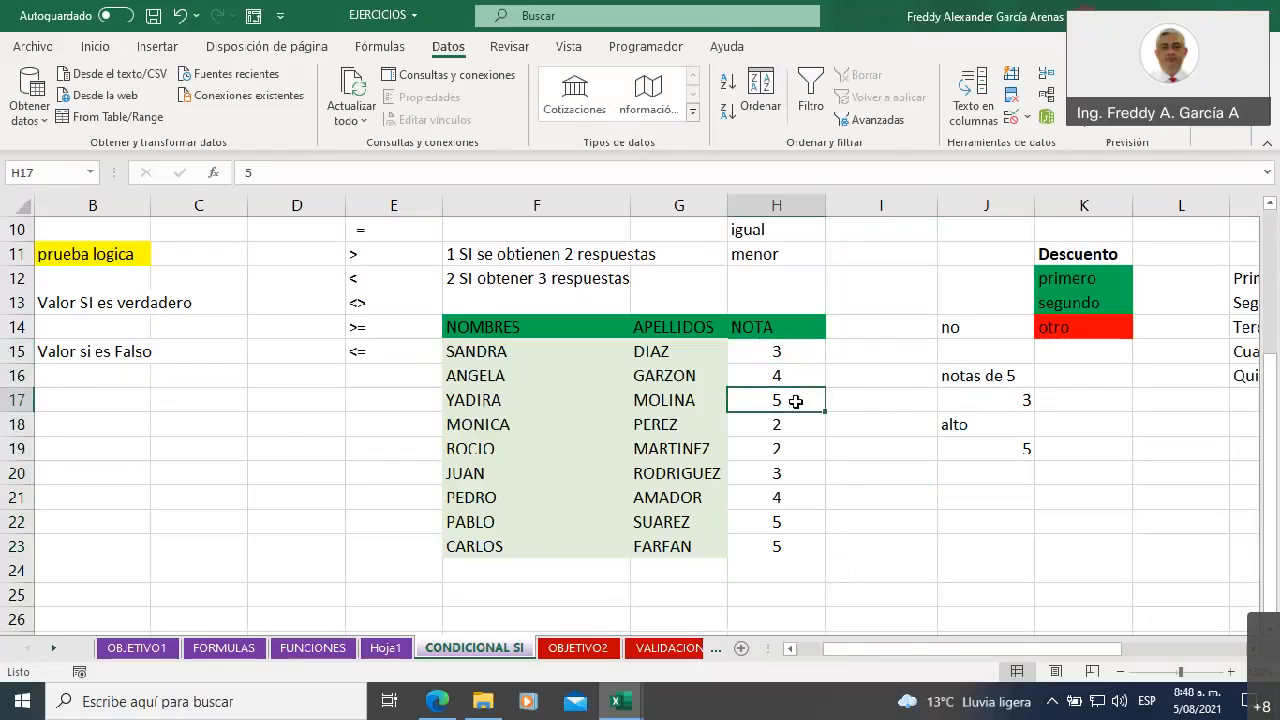
{"action": "left_click", "coordinate": [831, 401]}
{"action": "type", "text": "1"}
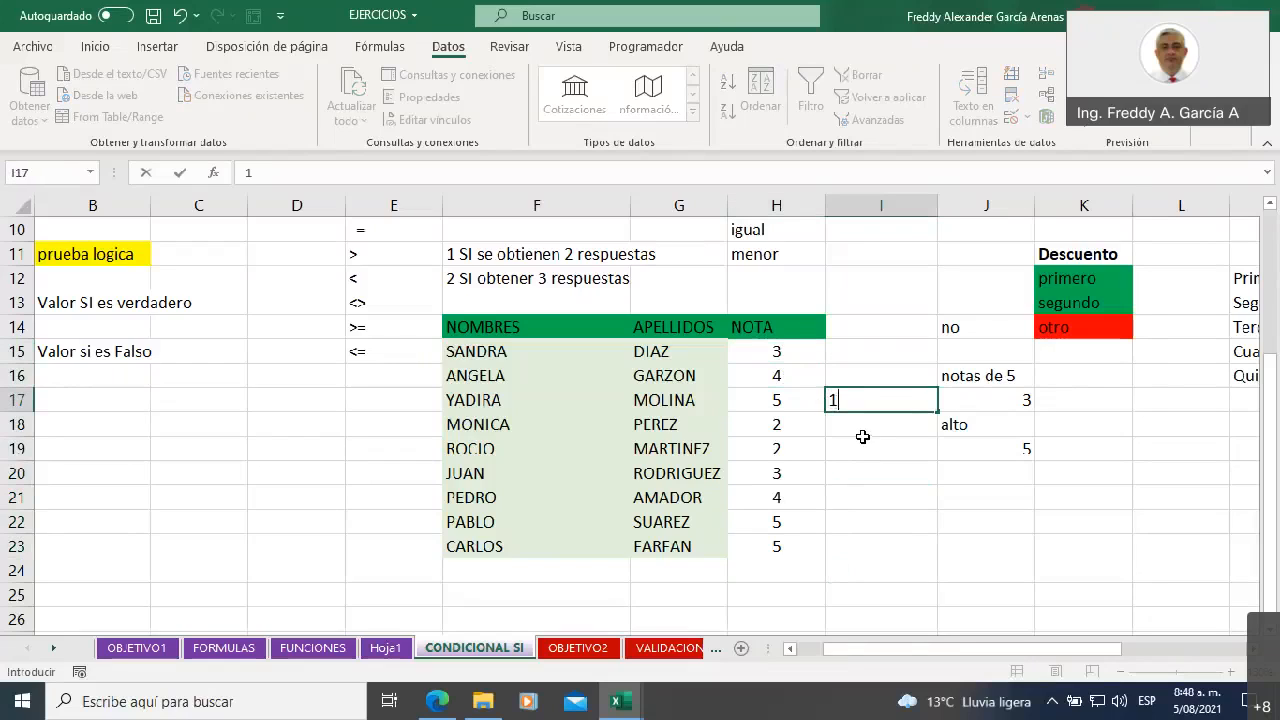
Continue down the NOTA values from H18 and mark the second grade of 5 with 2 in I22
{"action": "left_click", "coordinate": [790, 427]}
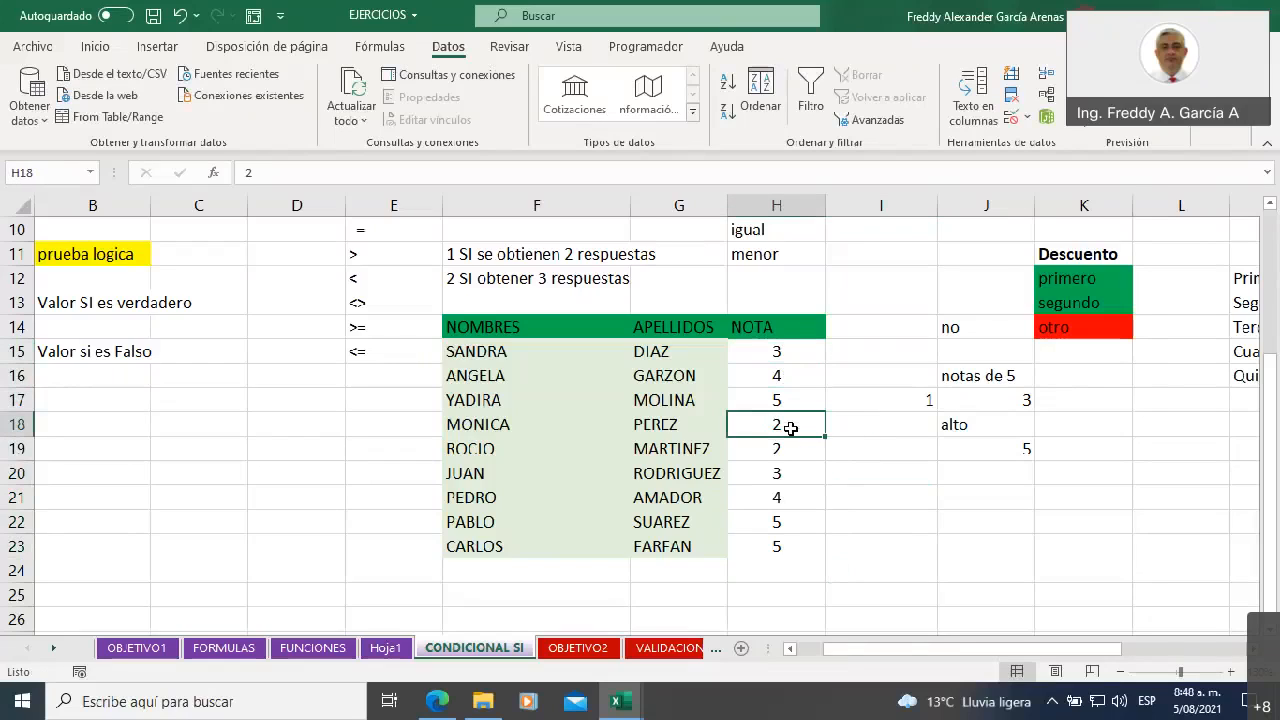
{"action": "left_click", "coordinate": [788, 450]}
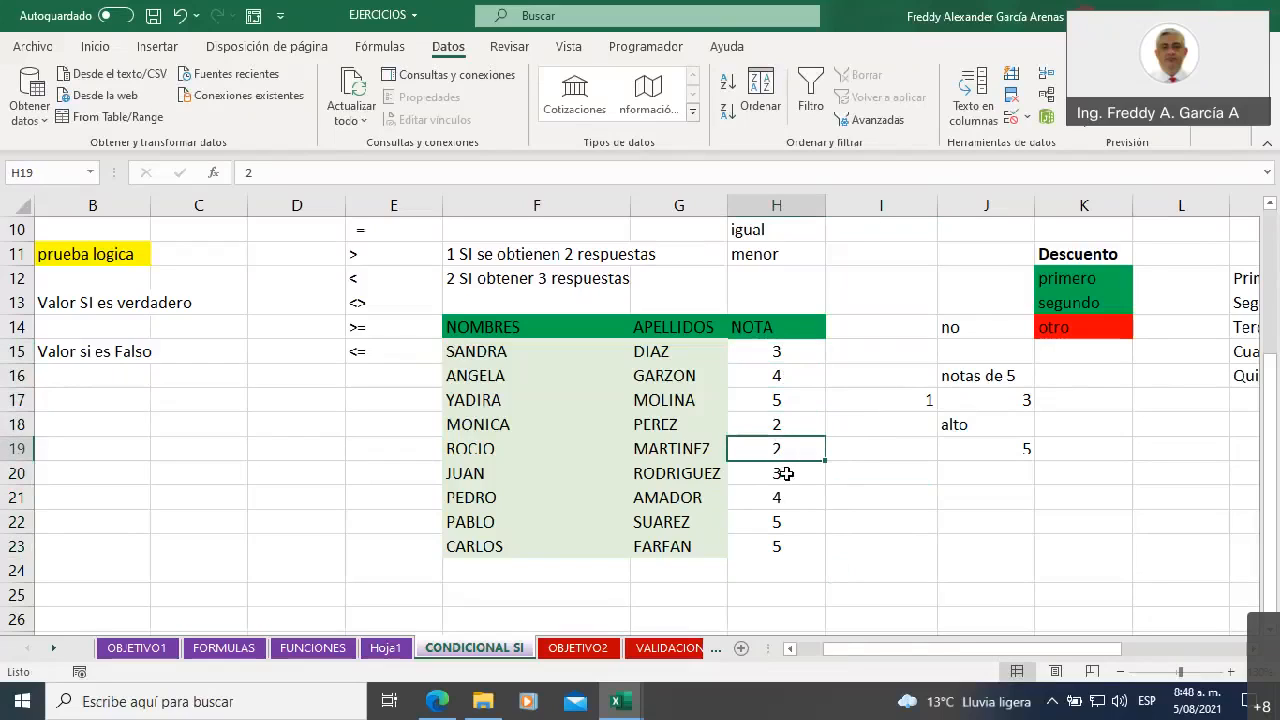
{"action": "left_click", "coordinate": [788, 474]}
{"action": "left_click", "coordinate": [788, 498]}
{"action": "left_click", "coordinate": [784, 522]}
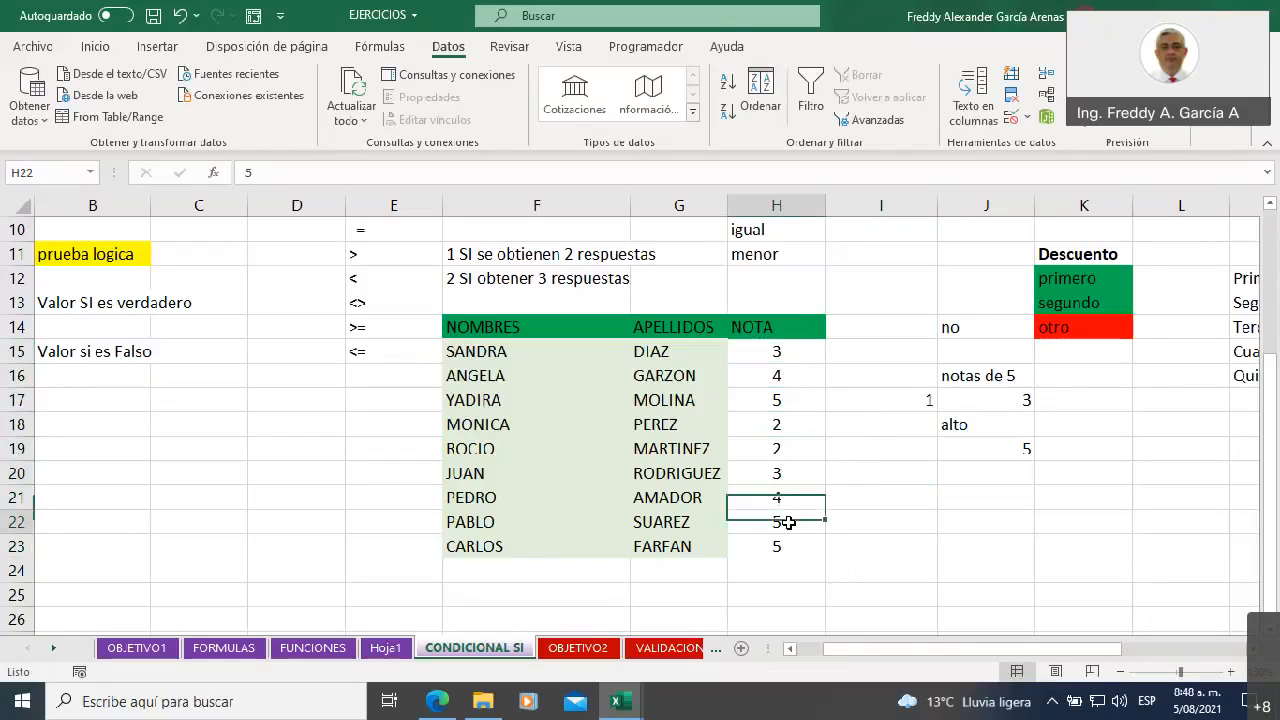
{"action": "left_click", "coordinate": [866, 524]}
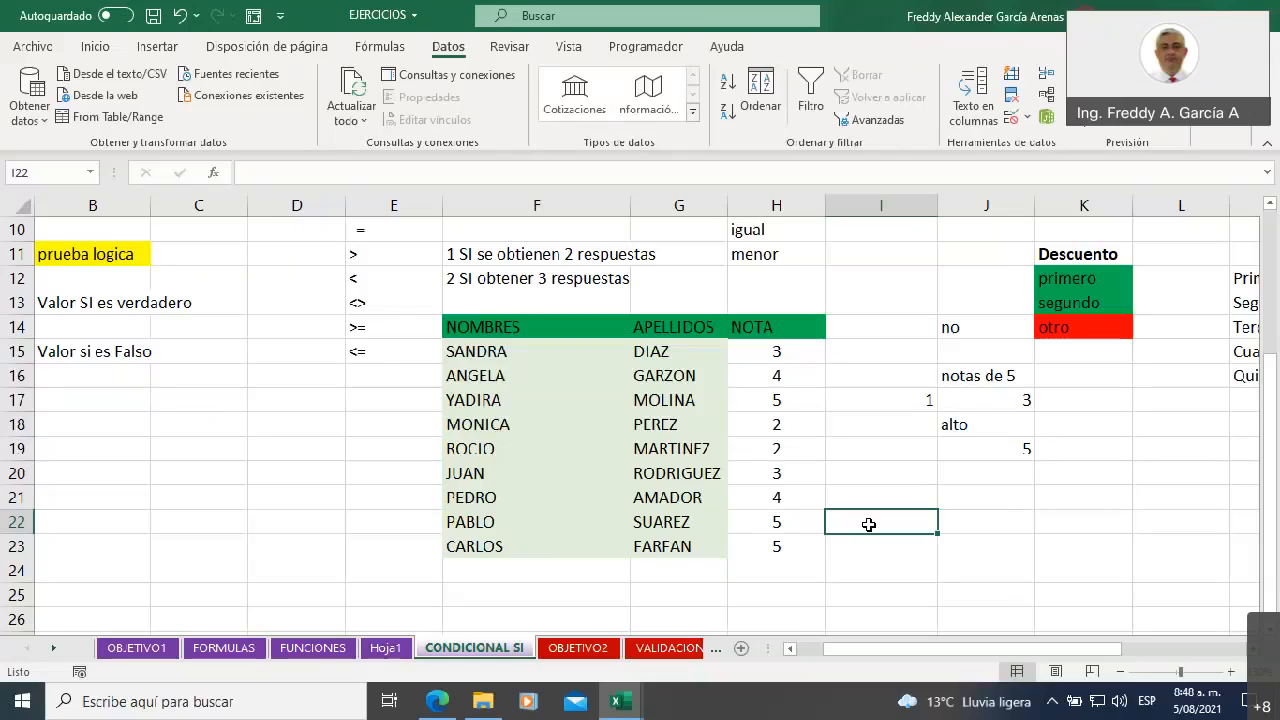
{"action": "type", "text": "2"}
Mark the third grade of 5, in H23, by entering 3 in I23
{"action": "left_click", "coordinate": [806, 550]}
{"action": "left_click", "coordinate": [855, 552]}
{"action": "left_click", "coordinate": [887, 590]}
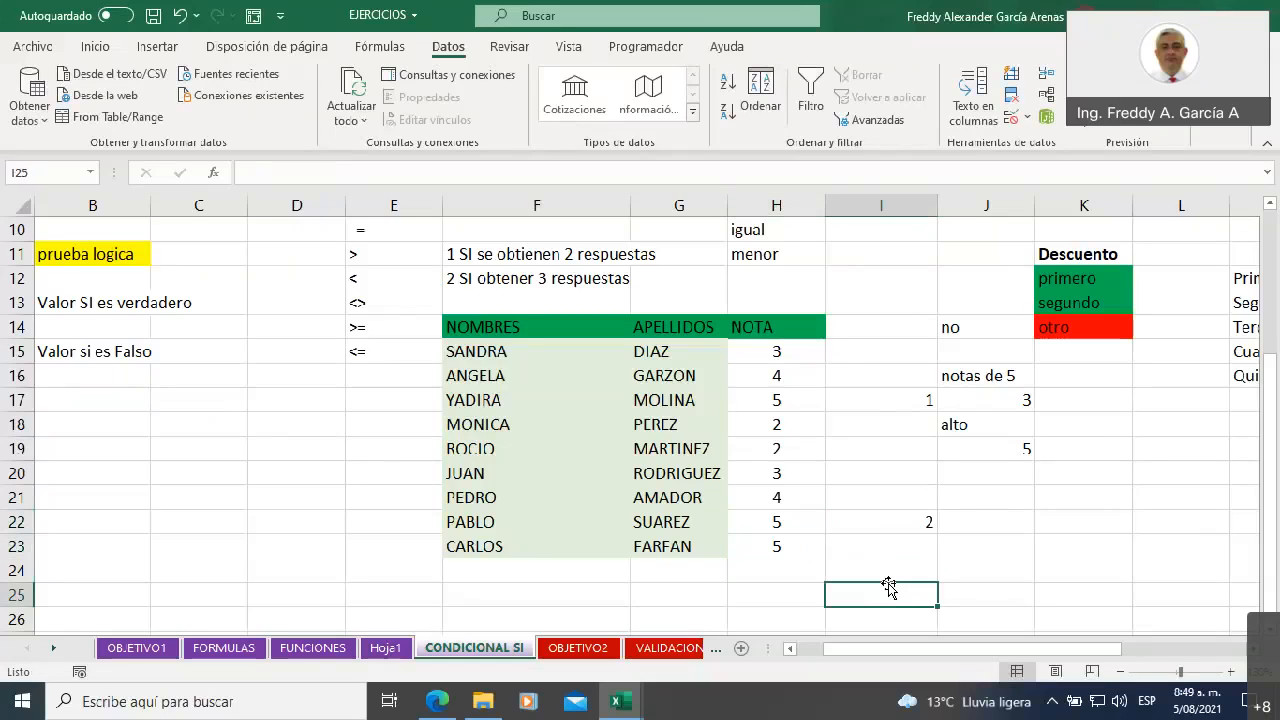
{"action": "left_click", "coordinate": [886, 552]}
{"action": "type", "text": "3"}
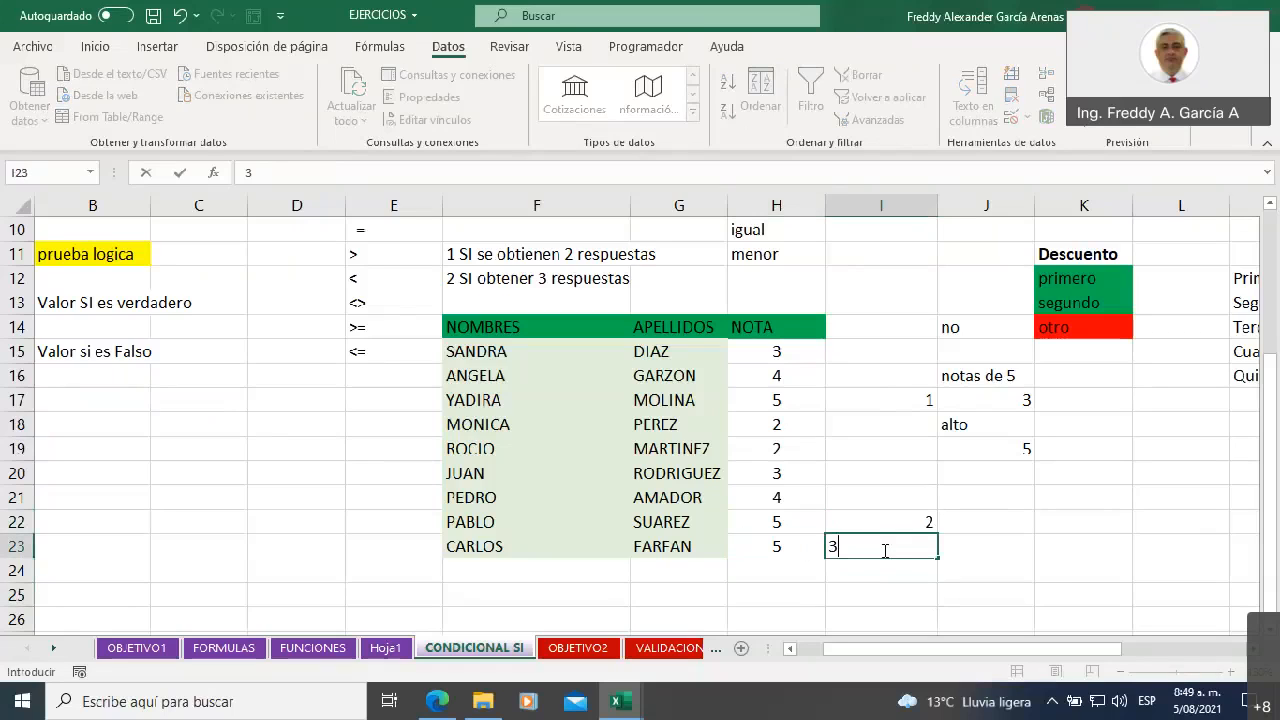
{"action": "left_click", "coordinate": [968, 562]}
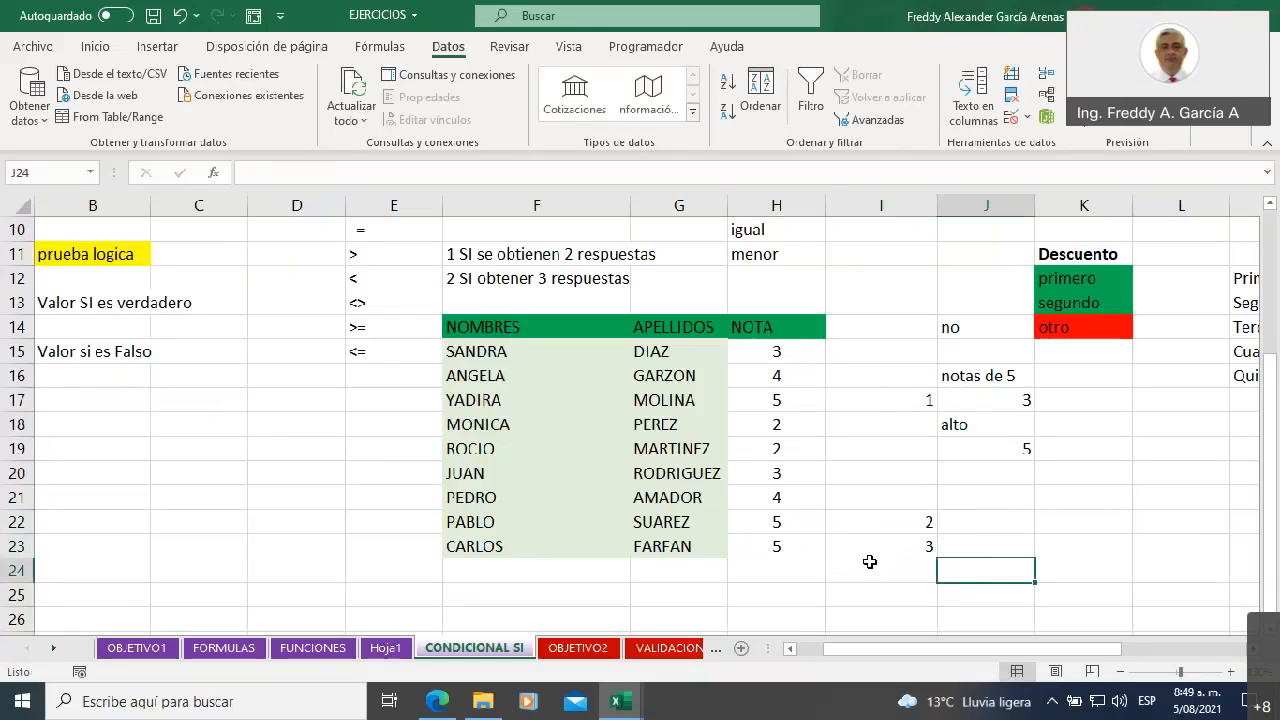
Clear J17 and start its count formula again with CONTAR.SI, taking the NOTA values H15:H23 as the range
{"action": "left_click", "coordinate": [976, 405]}
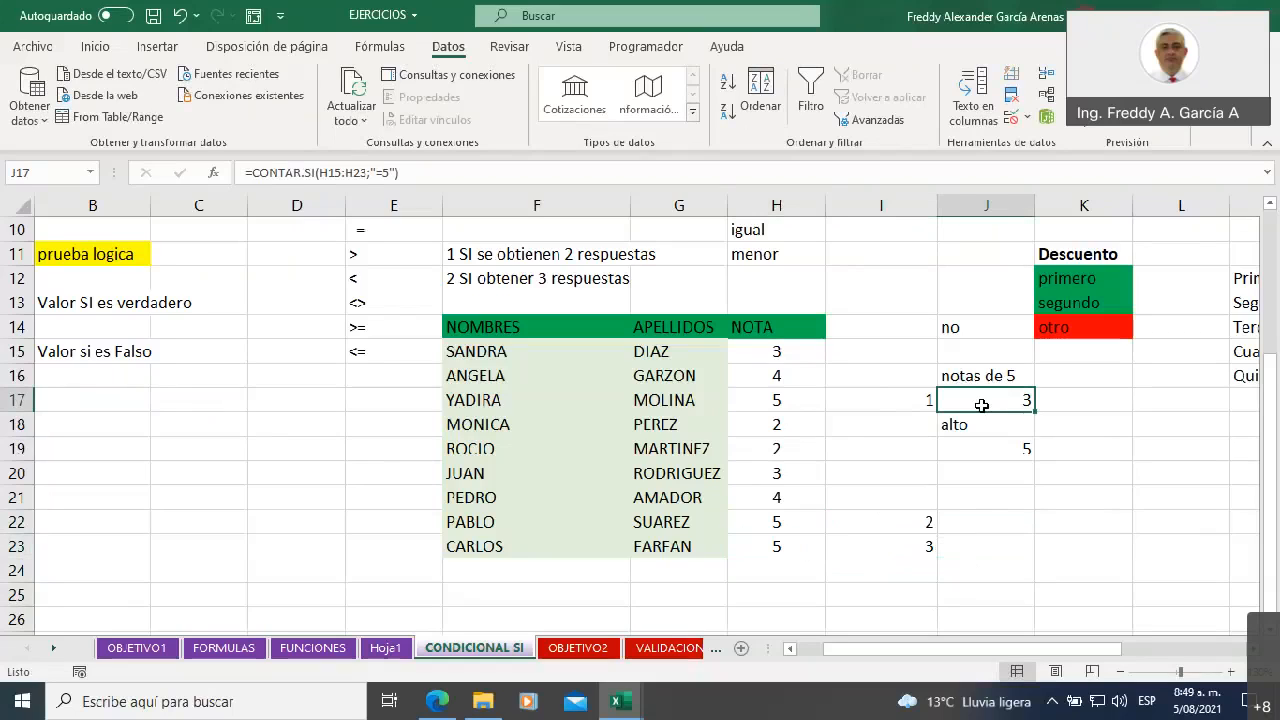
{"action": "key", "text": "BackSpace"}
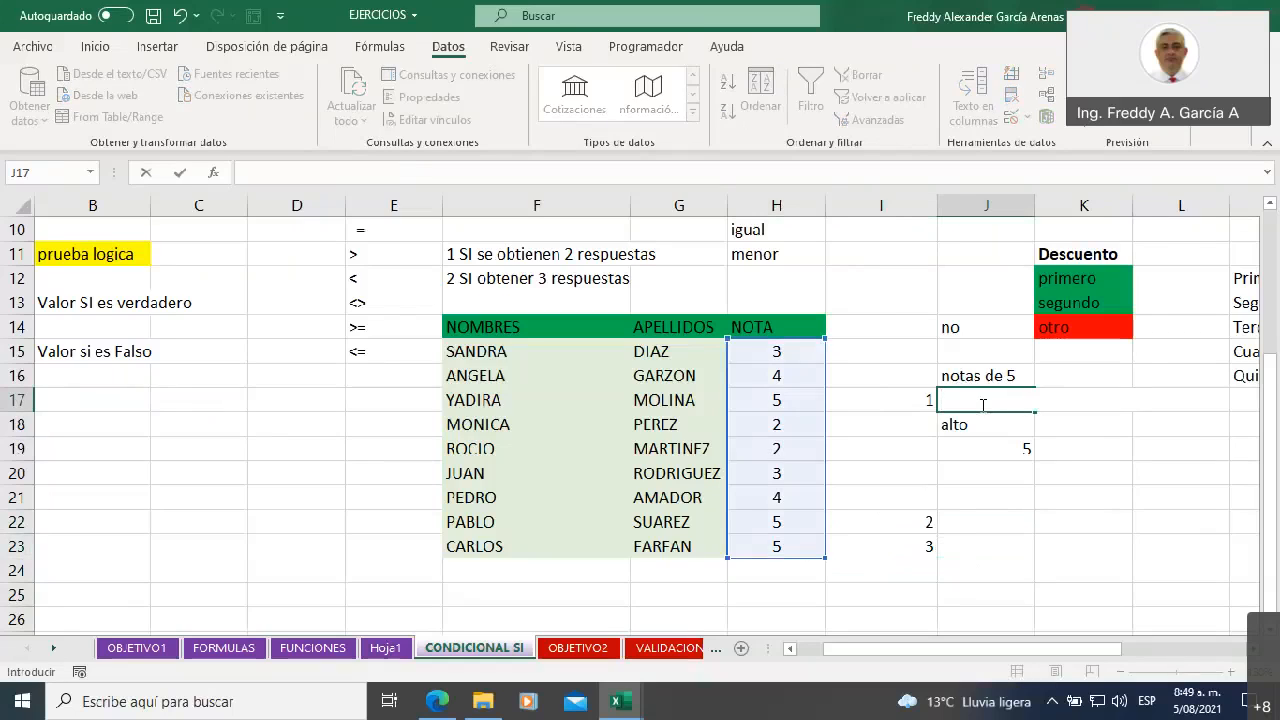
{"action": "type", "text": "="}
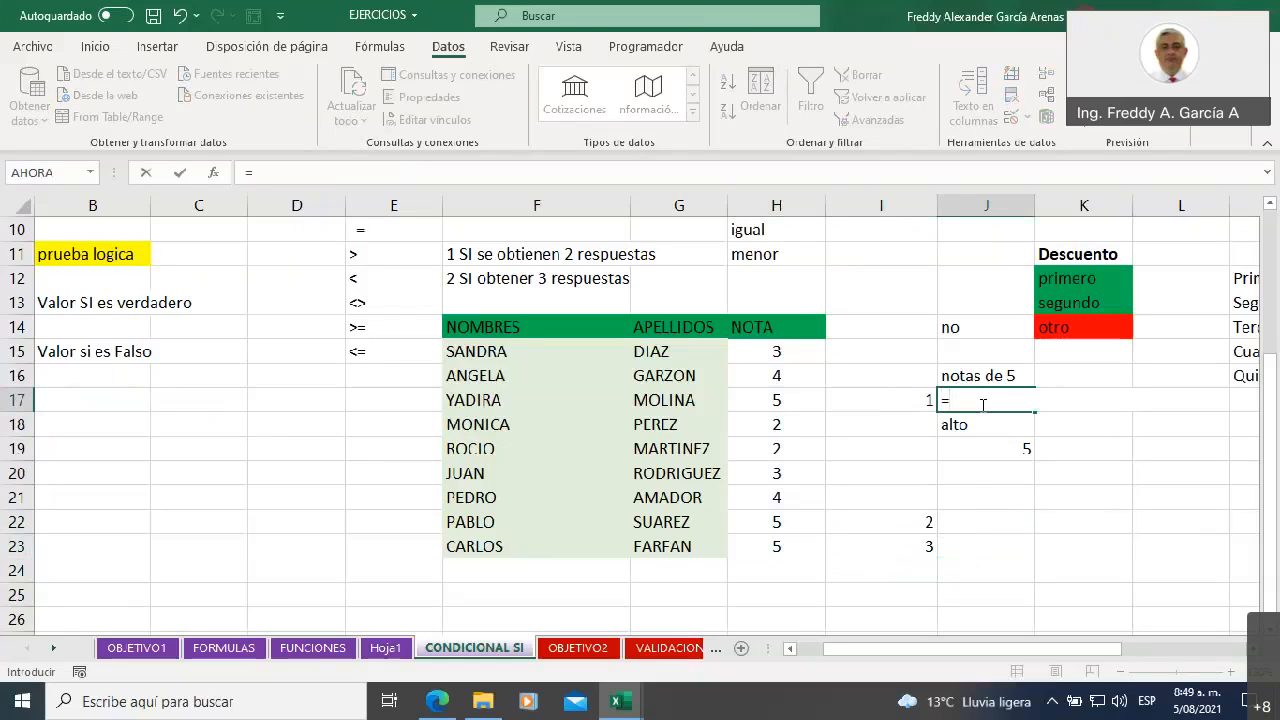
{"action": "type", "text": "con"}
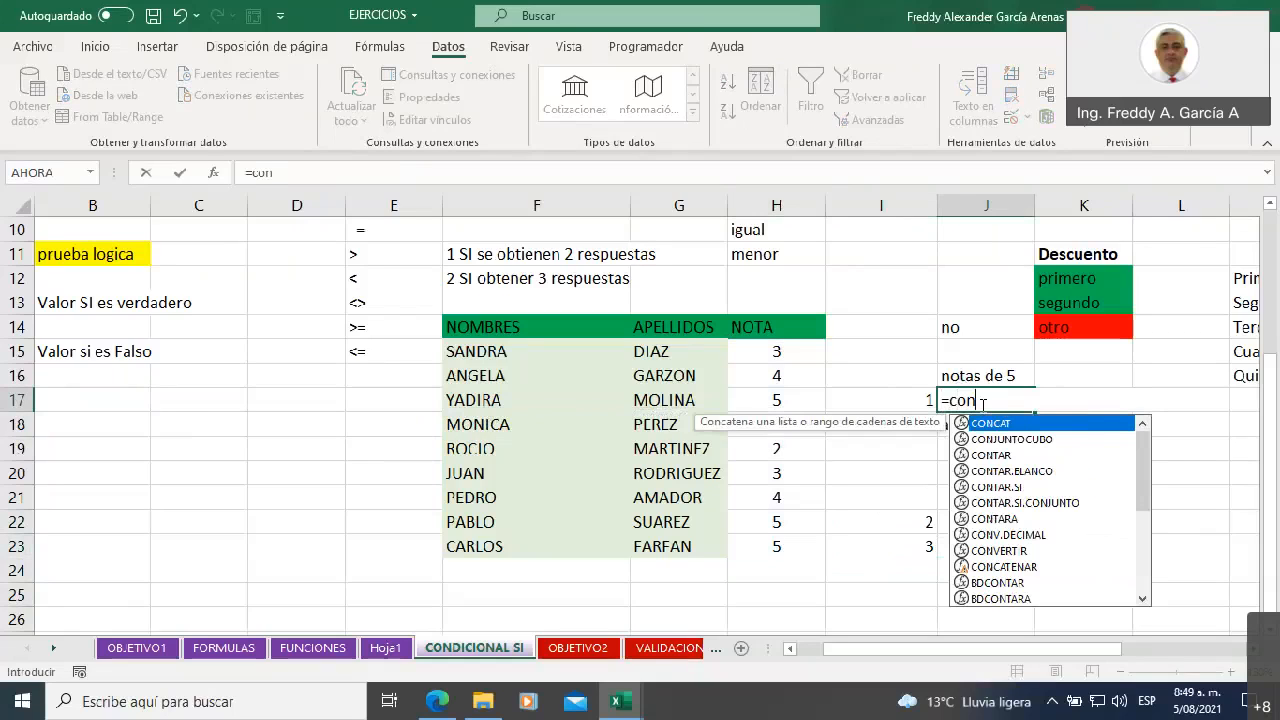
{"action": "left_click", "coordinate": [987, 488]}
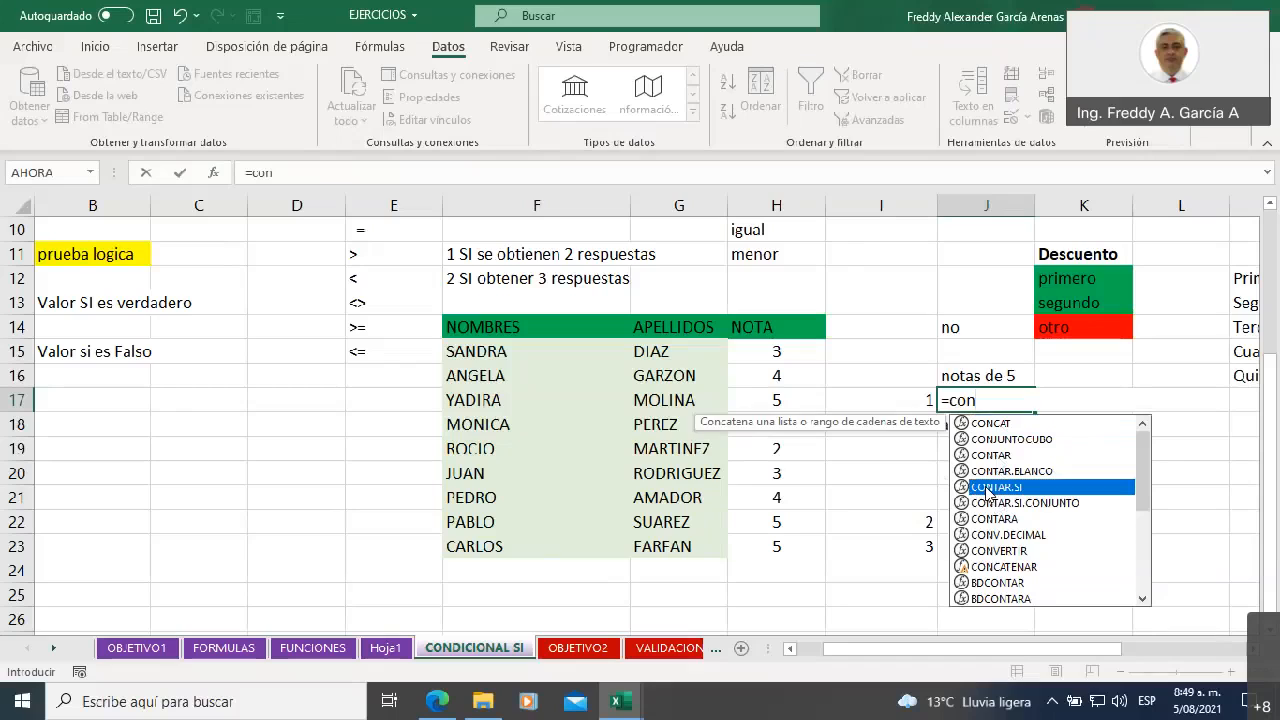
{"action": "double_click", "coordinate": [987, 487]}
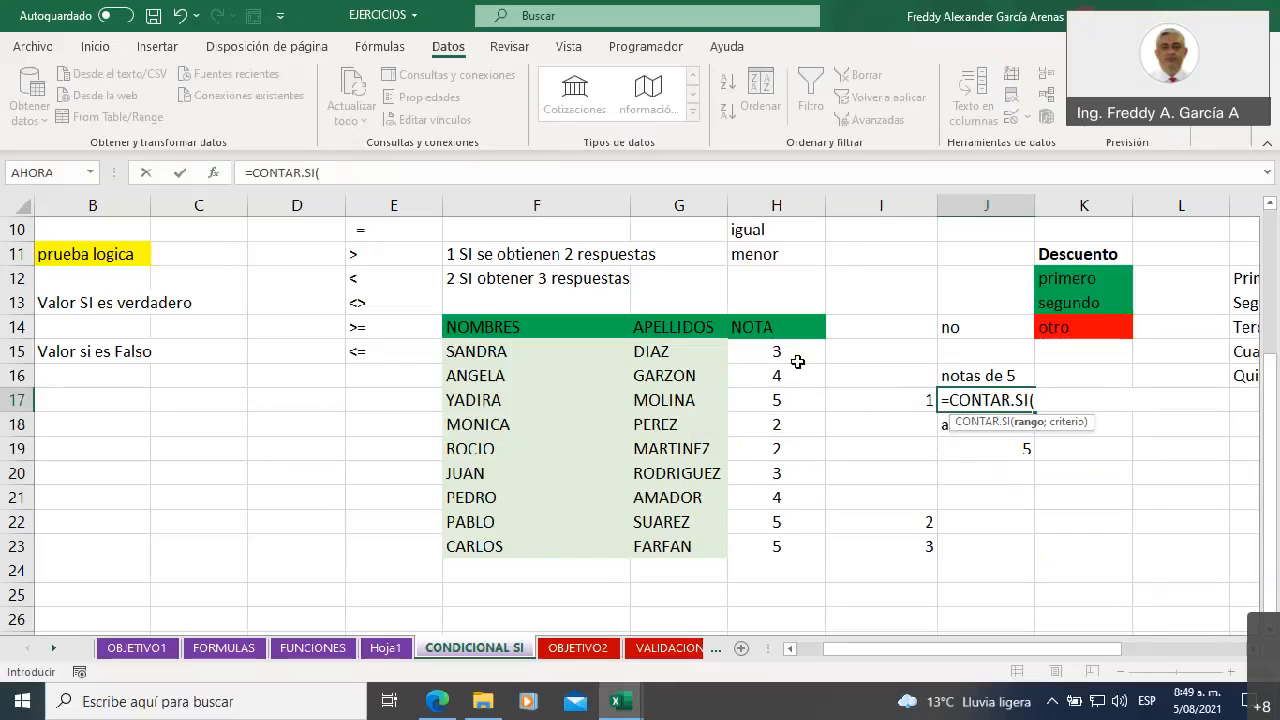
{"action": "left_click_drag", "start_coordinate": [778, 349], "coordinate": [793, 545]}
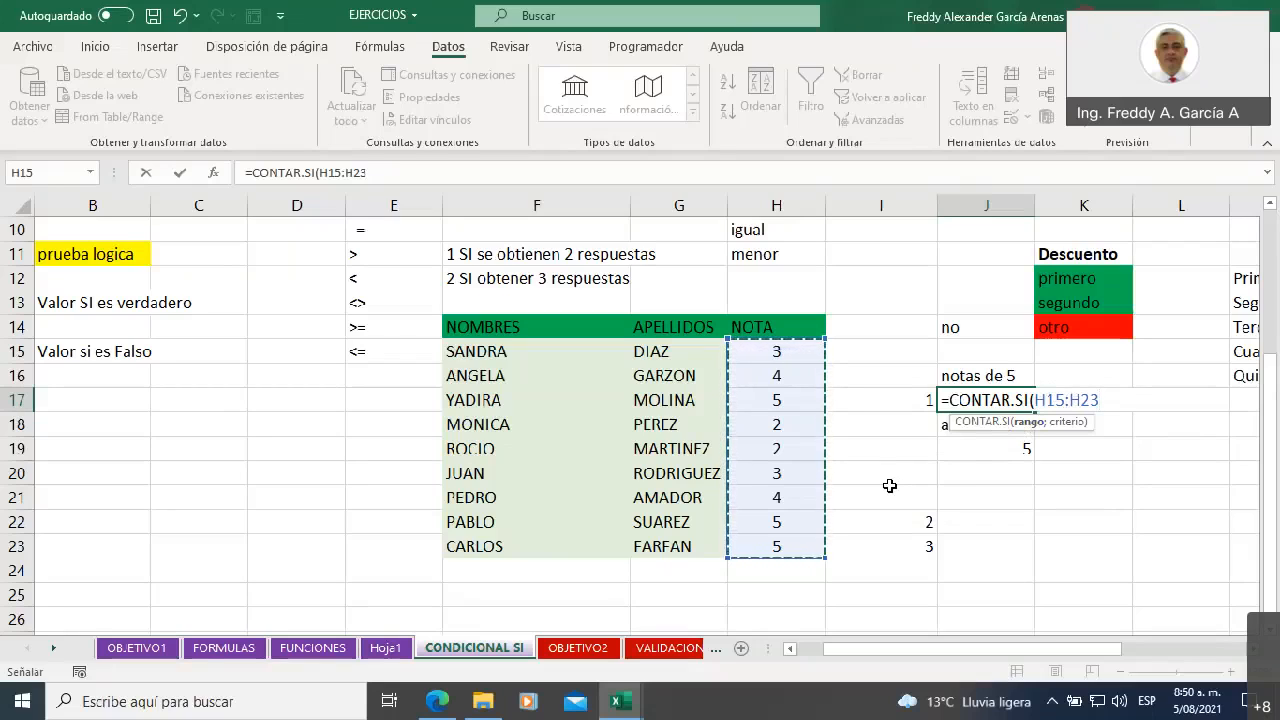
Complete the CONTAR.SI formula in J17 with the criterion "=5" and return to the cell
{"action": "type", "text": ";"}
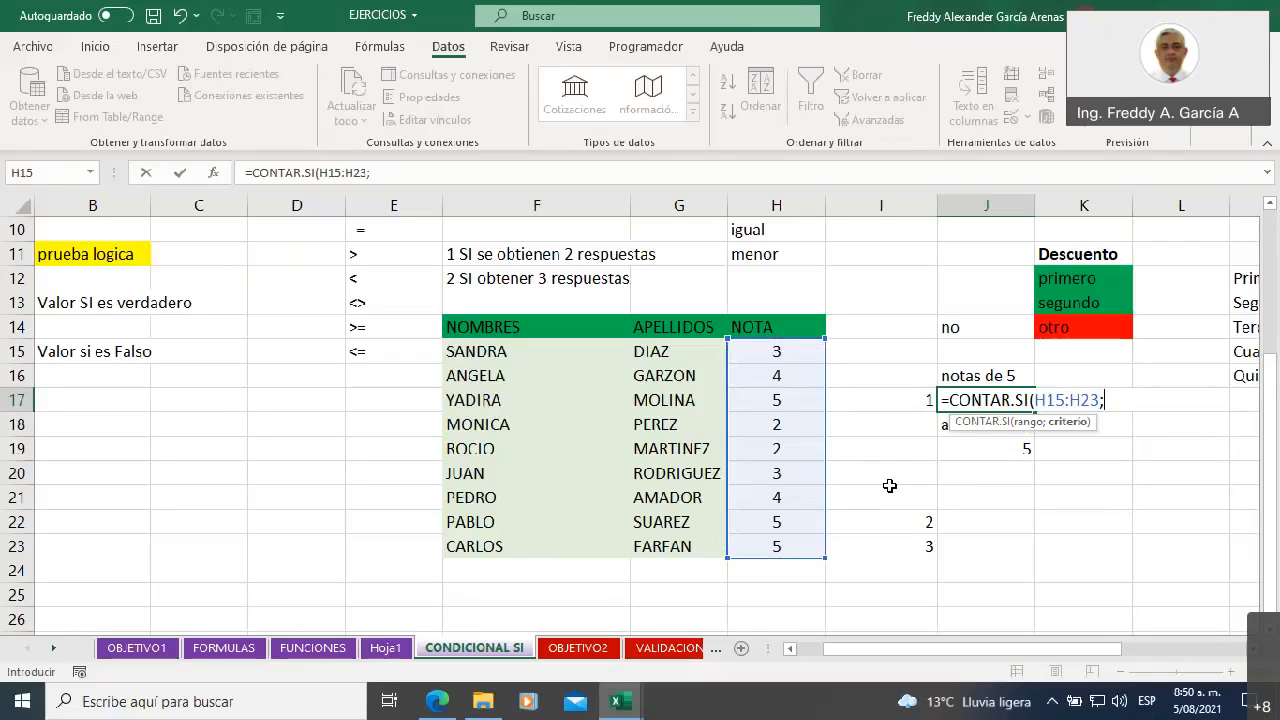
{"action": "type", "text": "\"=5"}
{"action": "type", "text": ")"}
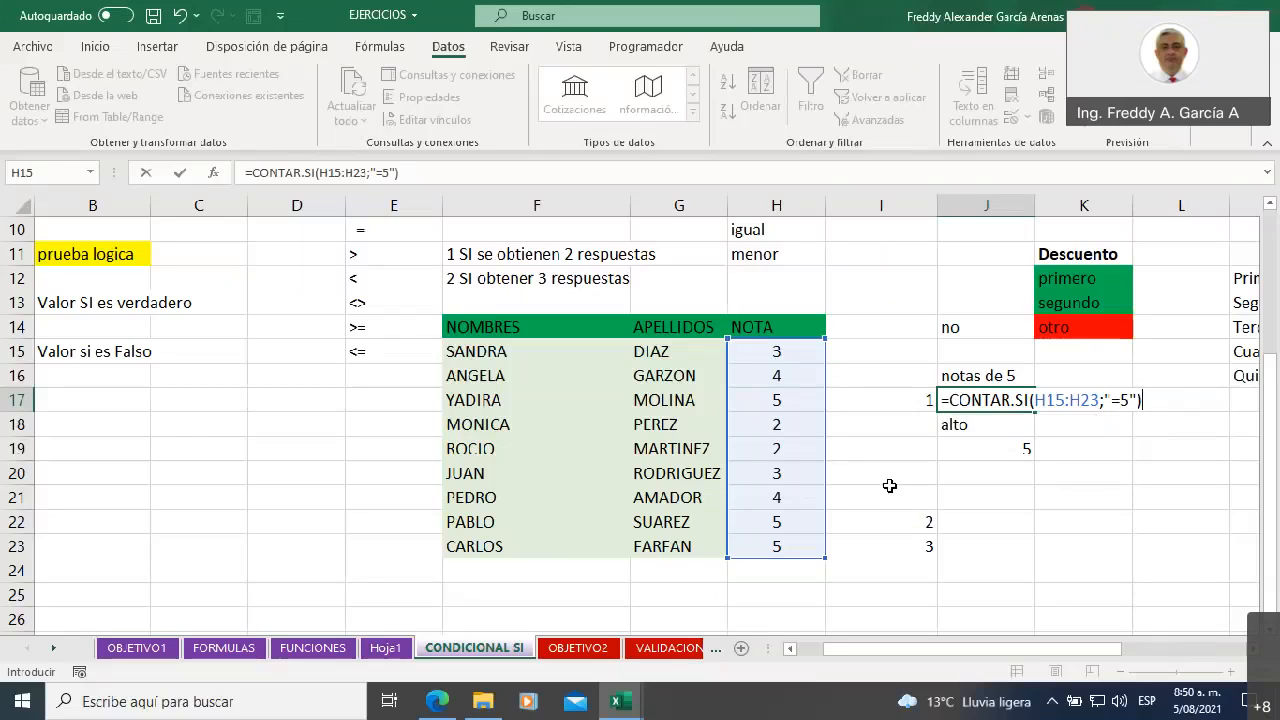
{"action": "key", "text": "Return"}
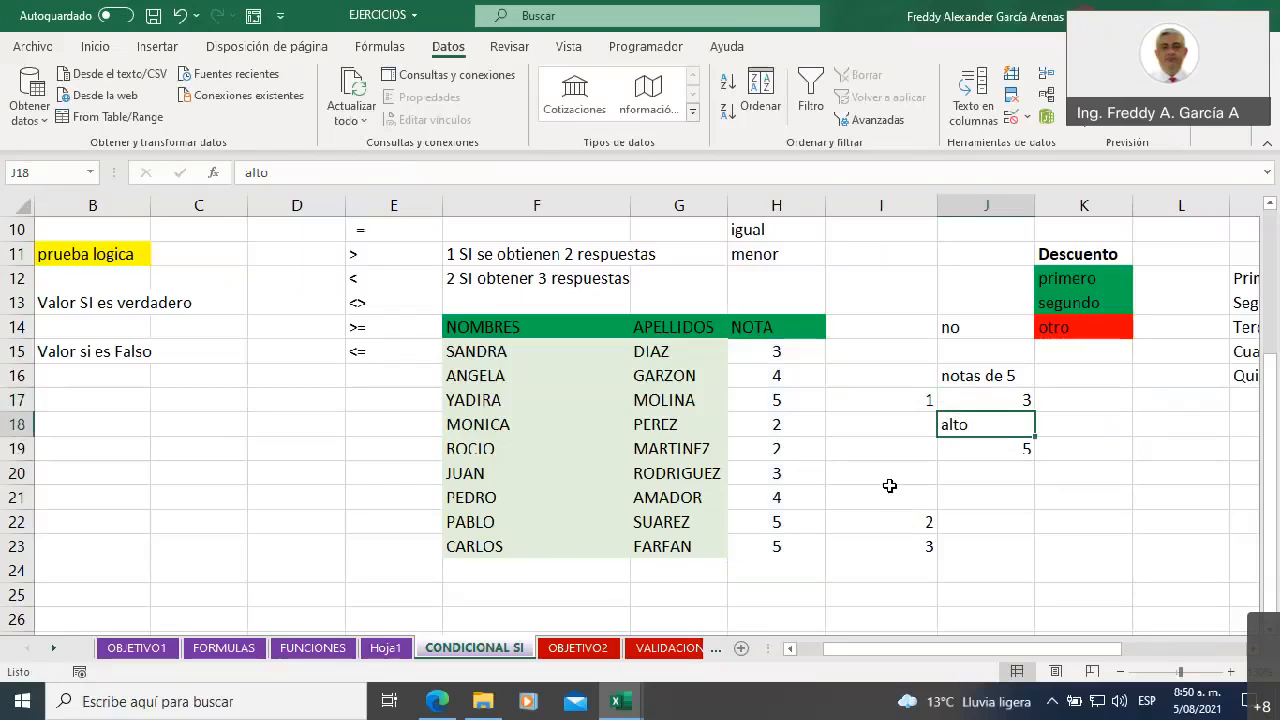
{"action": "key", "text": "Up"}
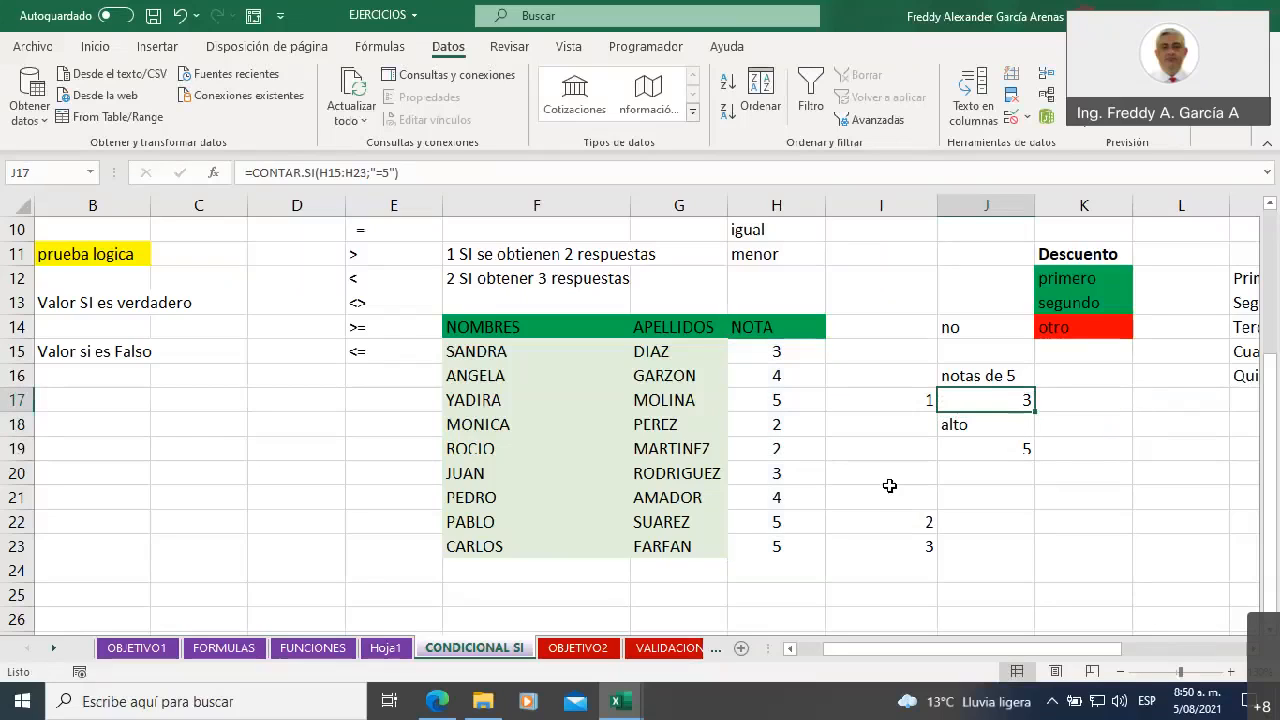
Clear the manual counting marks beside the grades of 5 in I17 and I22:I23
{"action": "left_click", "coordinate": [852, 397]}
{"action": "key", "text": "Delete"}
{"action": "left_click_drag", "start_coordinate": [866, 517], "coordinate": [874, 540]}
{"action": "key", "text": "Delete"}
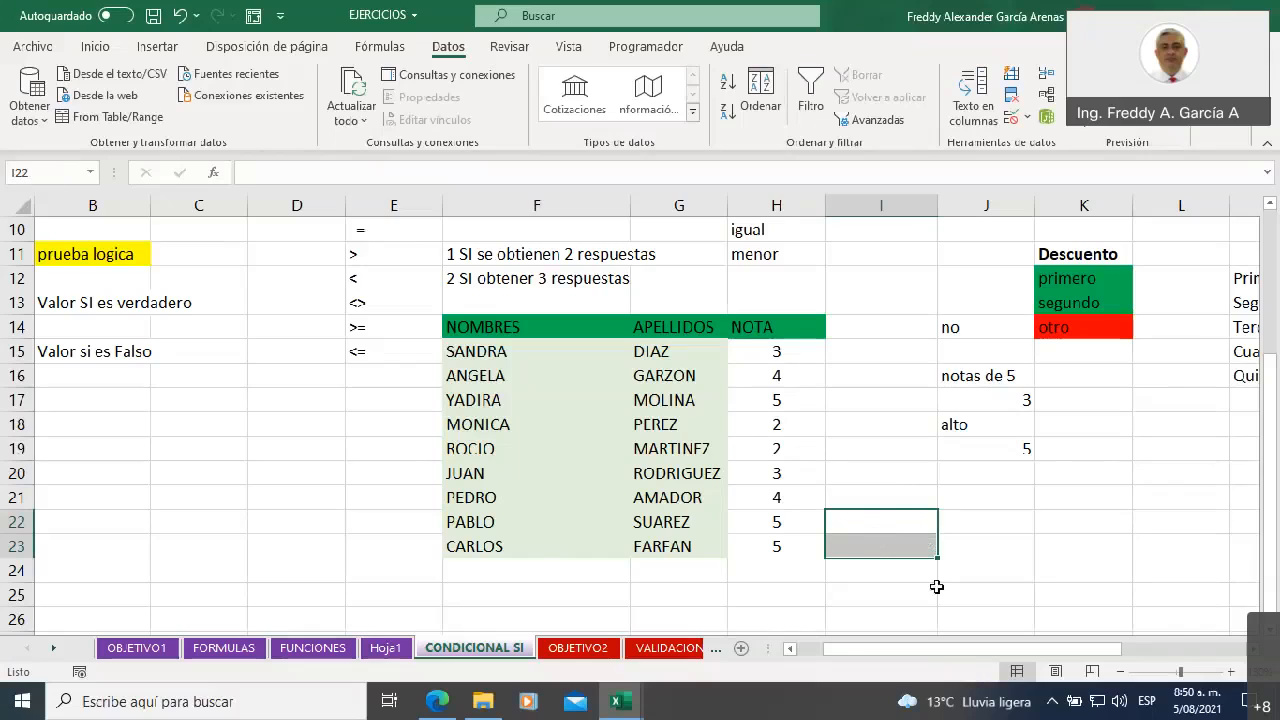
Change the first grade in the NOTA column, H15, to 5
{"action": "left_click", "coordinate": [785, 352]}
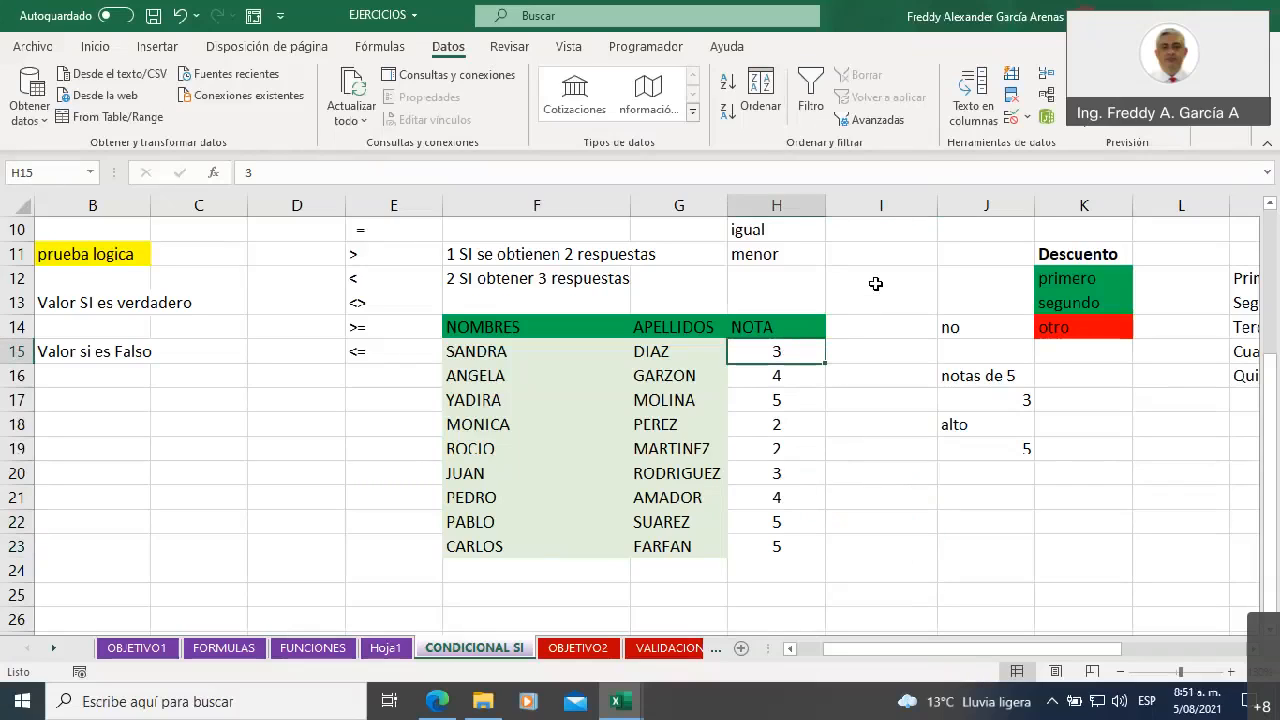
{"action": "type", "text": "55"}
{"action": "key", "text": "BackSpace"}
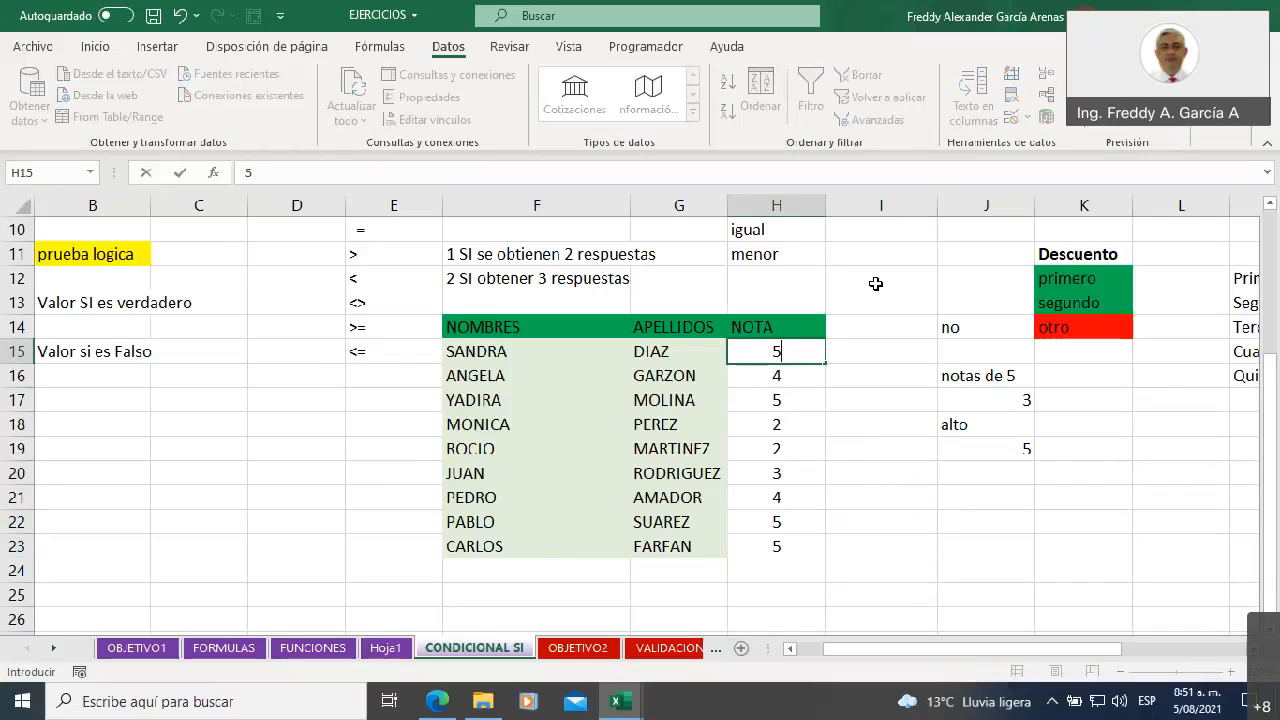
{"action": "left_click", "coordinate": [881, 281]}
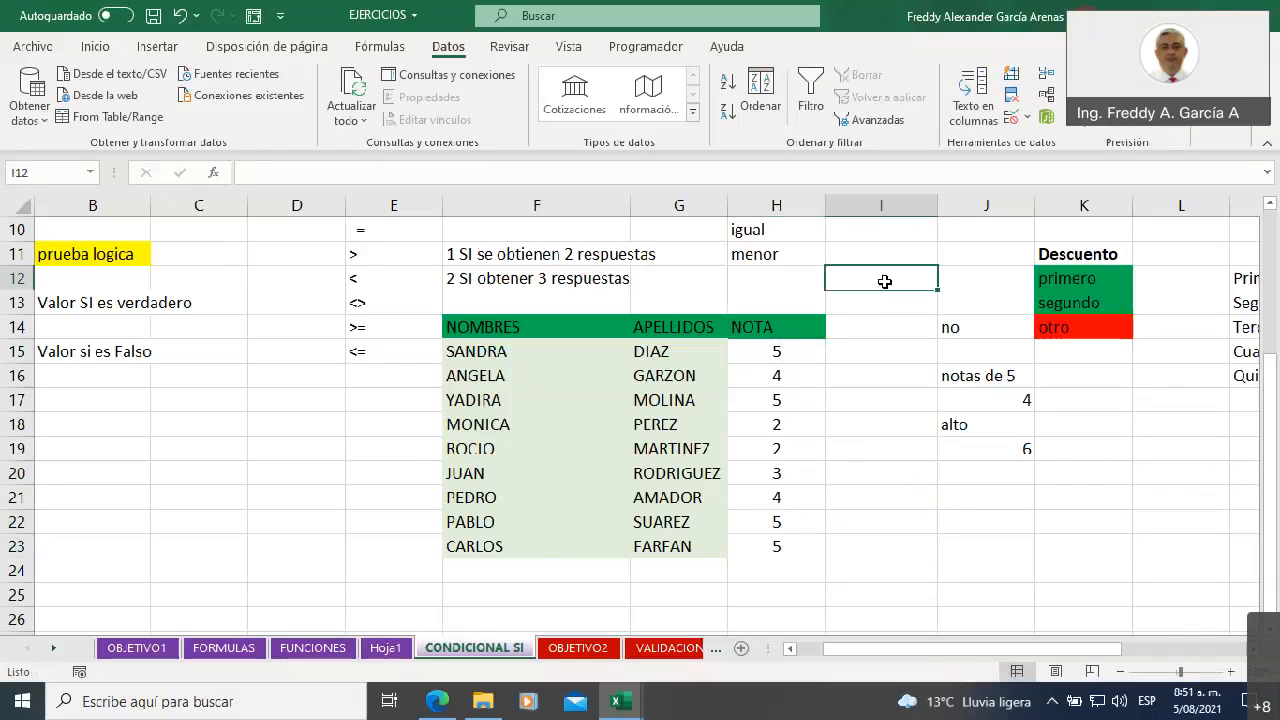
Review the count formulas in J17 and J19 and the list of comparison operators in E10:E15
{"action": "left_click", "coordinate": [977, 396]}
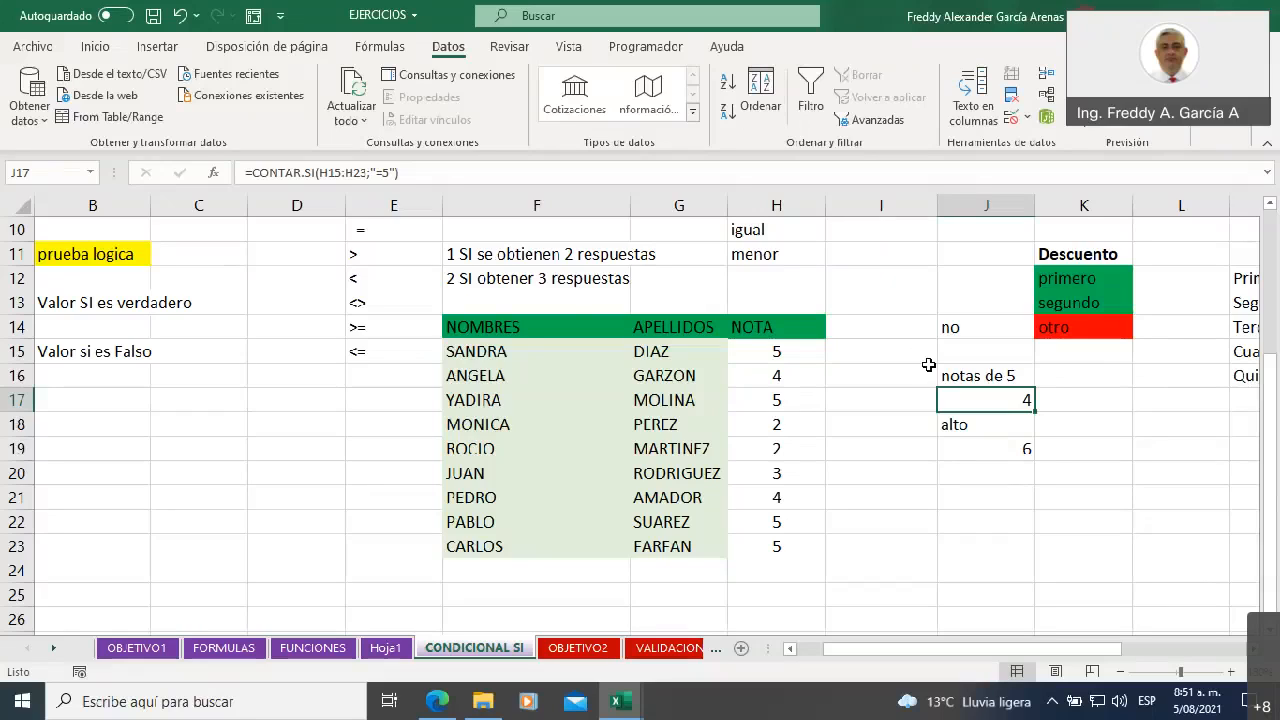
{"action": "left_click", "coordinate": [969, 451]}
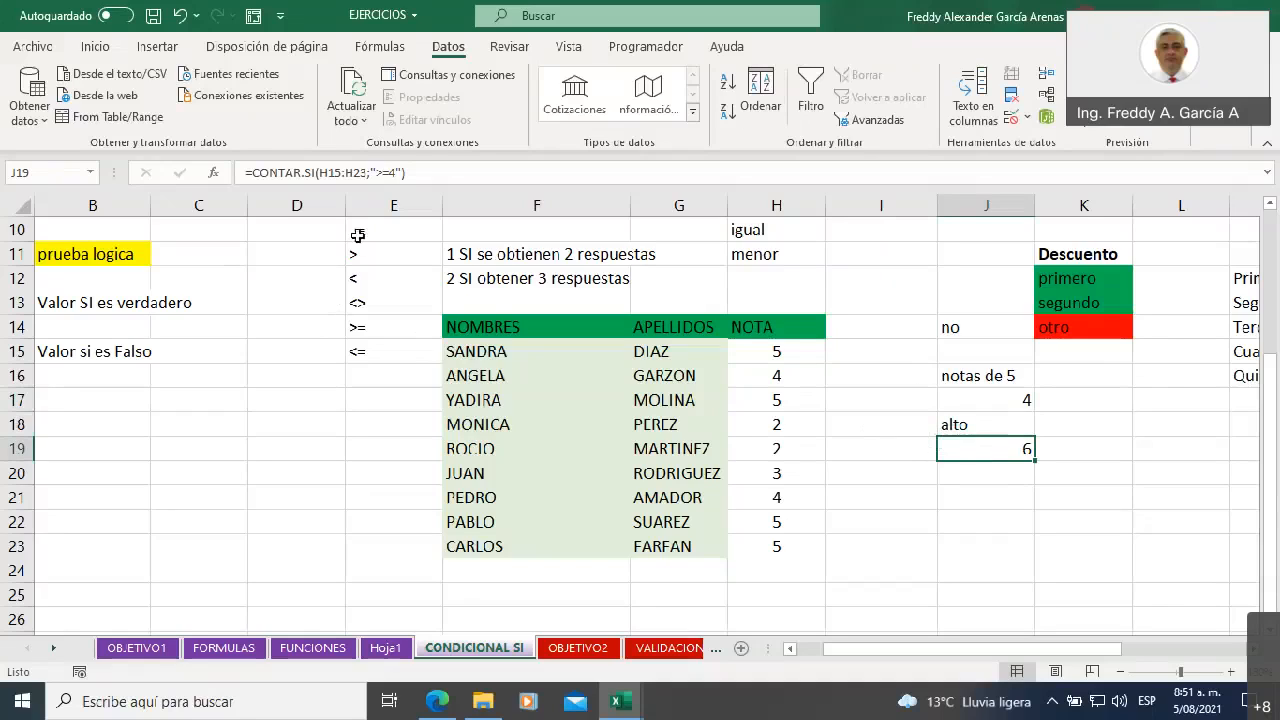
{"action": "left_click_drag", "start_coordinate": [360, 232], "coordinate": [366, 358]}
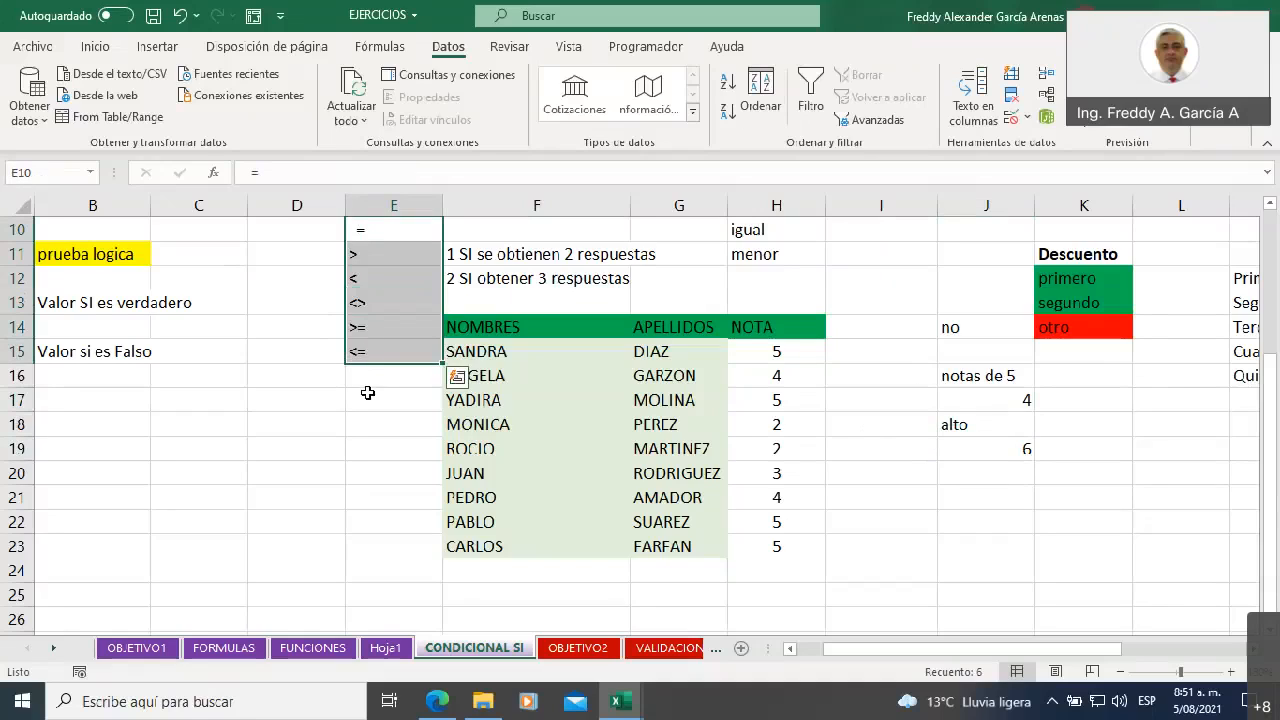
Replace the label in J18 with "promedio alto"
{"action": "left_click", "coordinate": [957, 423]}
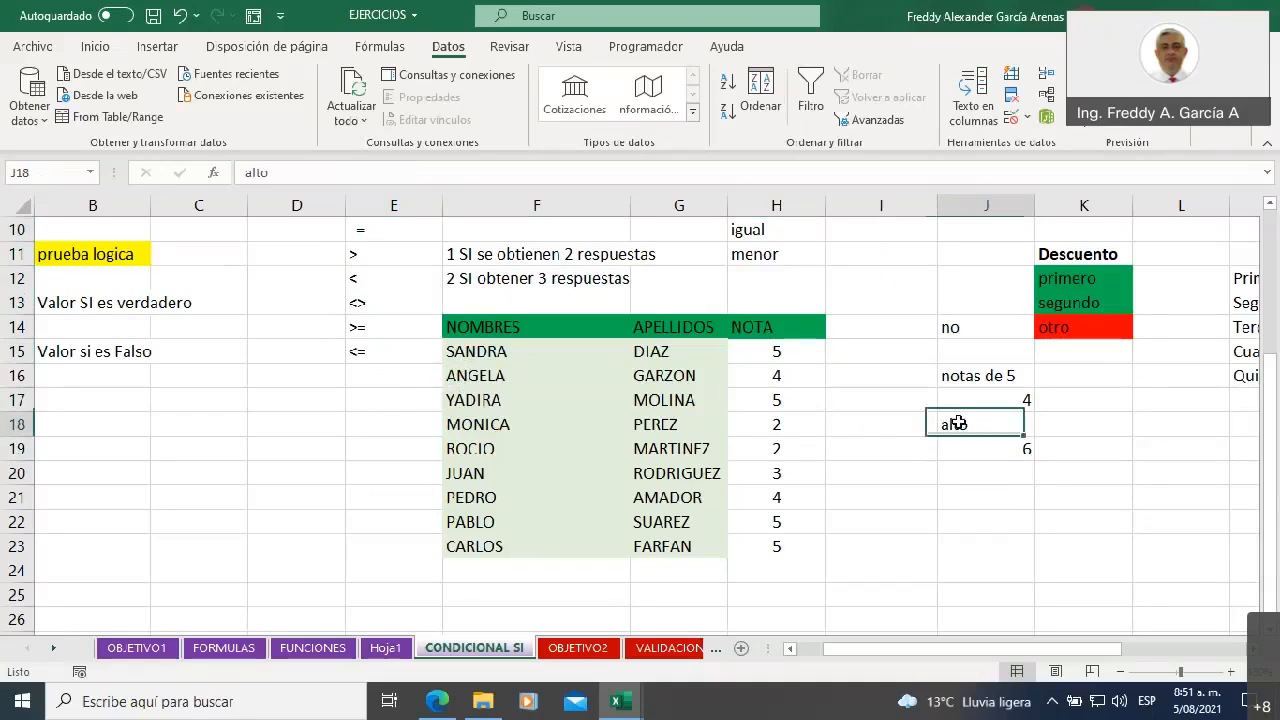
{"action": "type", "text": "prom"}
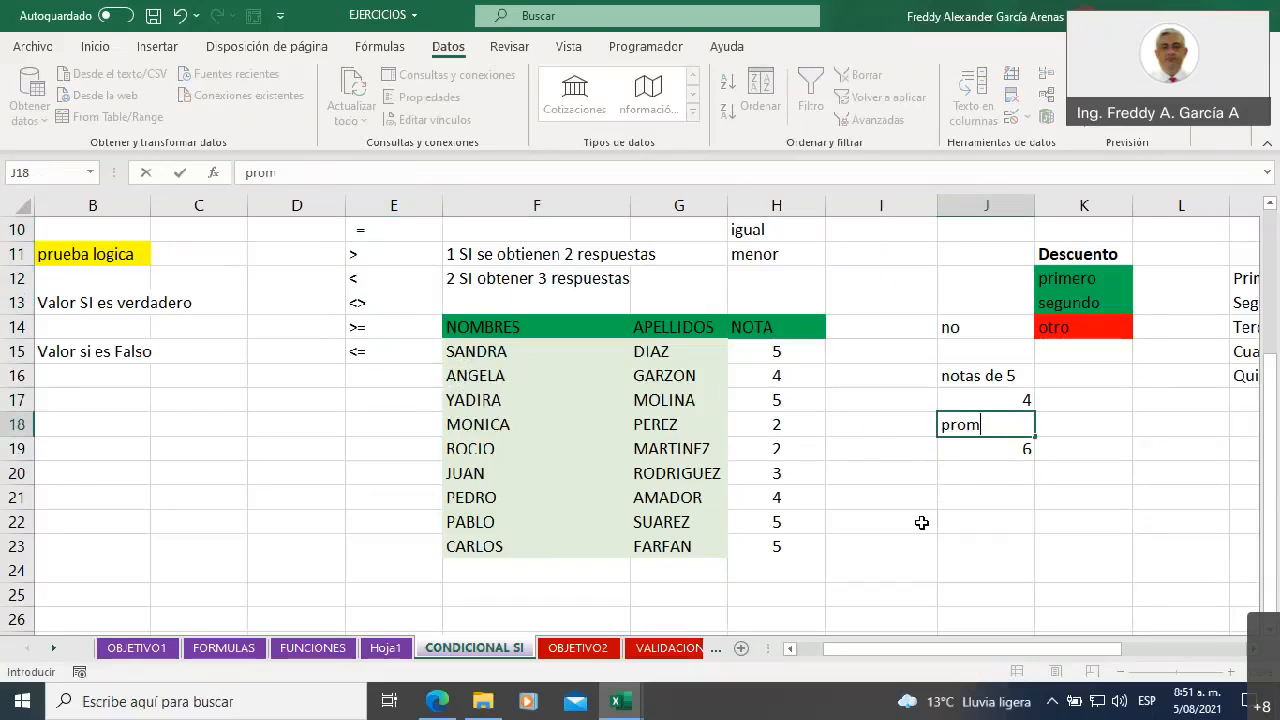
{"action": "type", "text": "edio alto"}
{"action": "scroll", "coordinate": [922, 522], "scroll_direction": "up", "scroll_amount": 3}
{"action": "scroll", "coordinate": [928, 528], "scroll_direction": "down", "scroll_amount": 3}
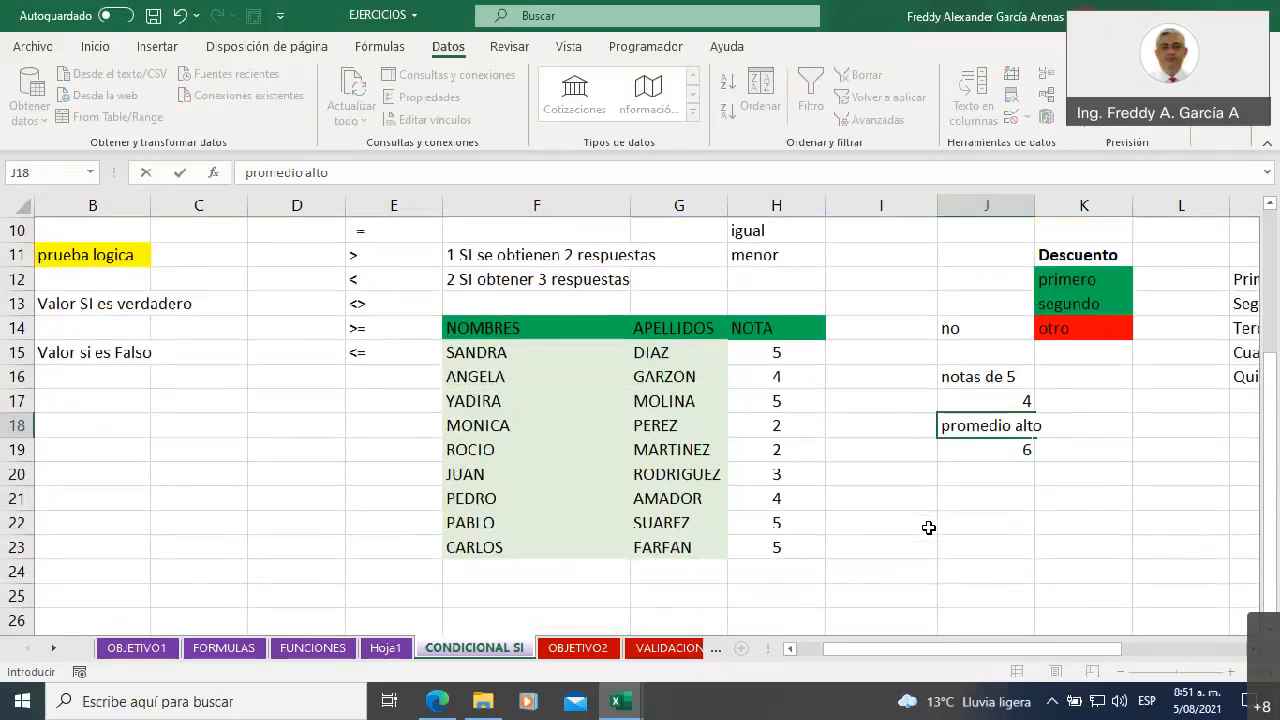
{"action": "left_click", "coordinate": [948, 499]}
Clear J19 and start a new CONTAR.SI formula there with the NOTA values H15:H23 as the range
{"action": "left_click", "coordinate": [961, 447]}
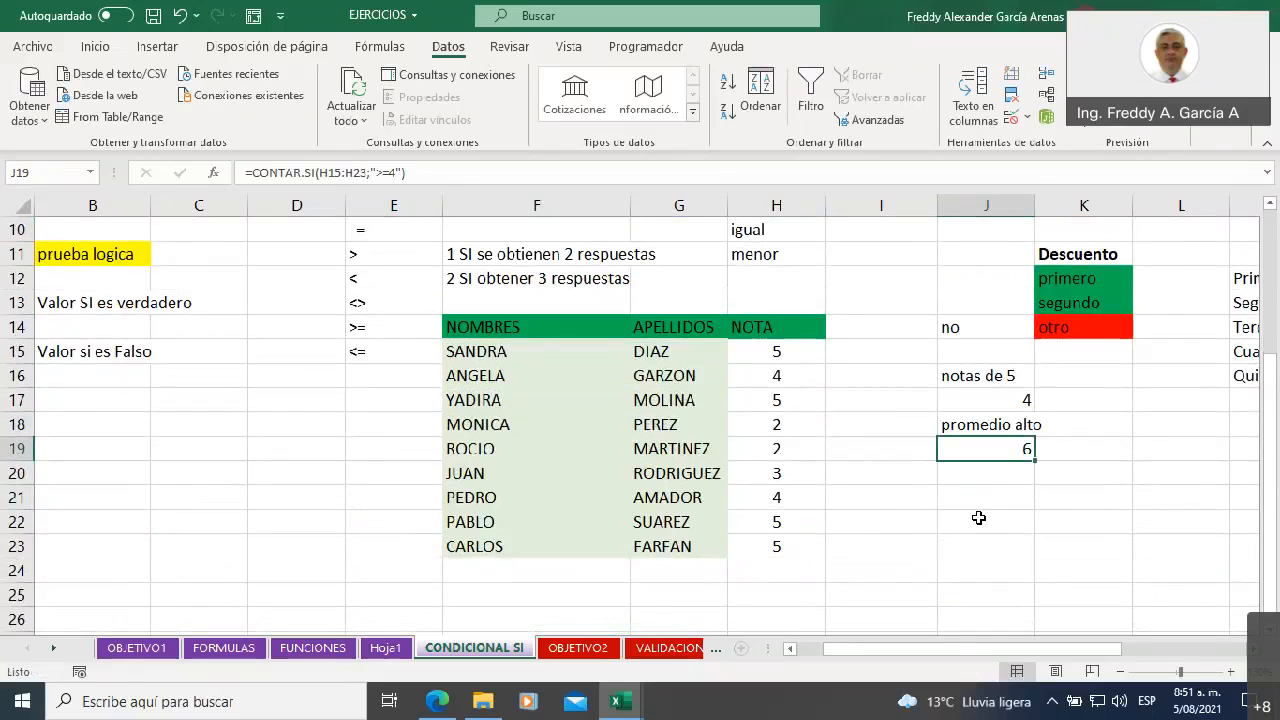
{"action": "key", "text": "Delete"}
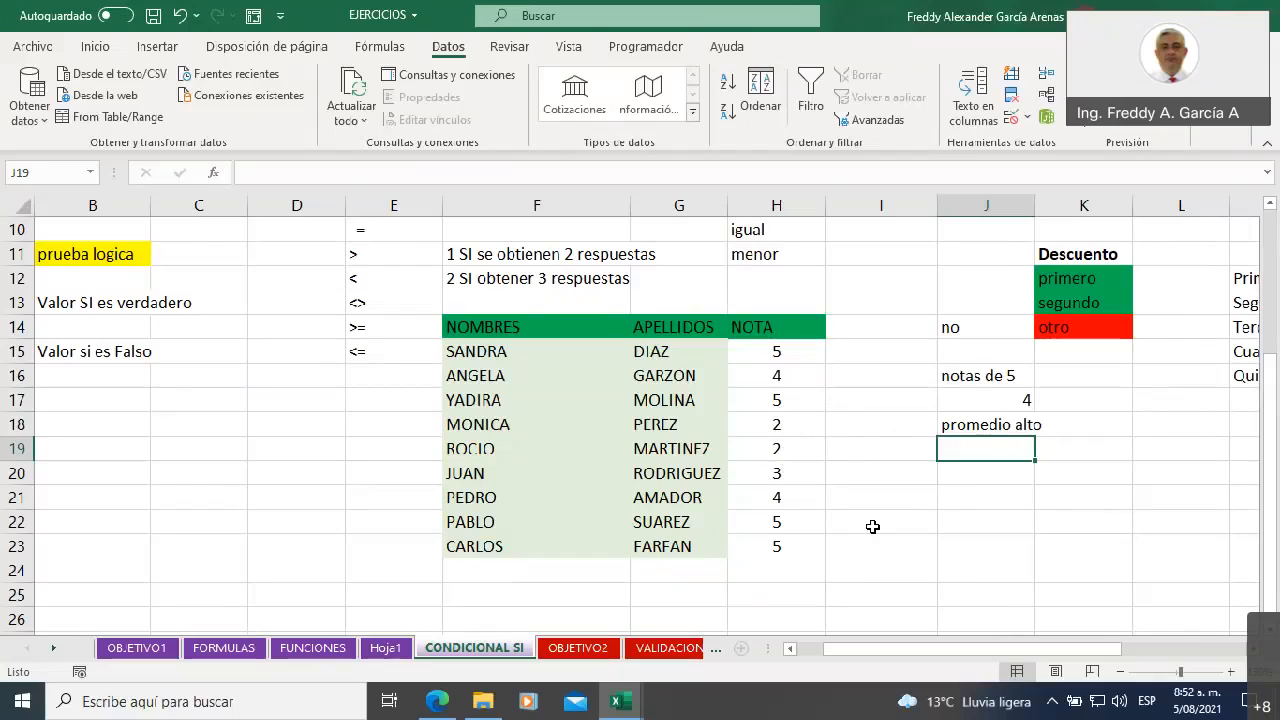
{"action": "type", "text": "=contar"}
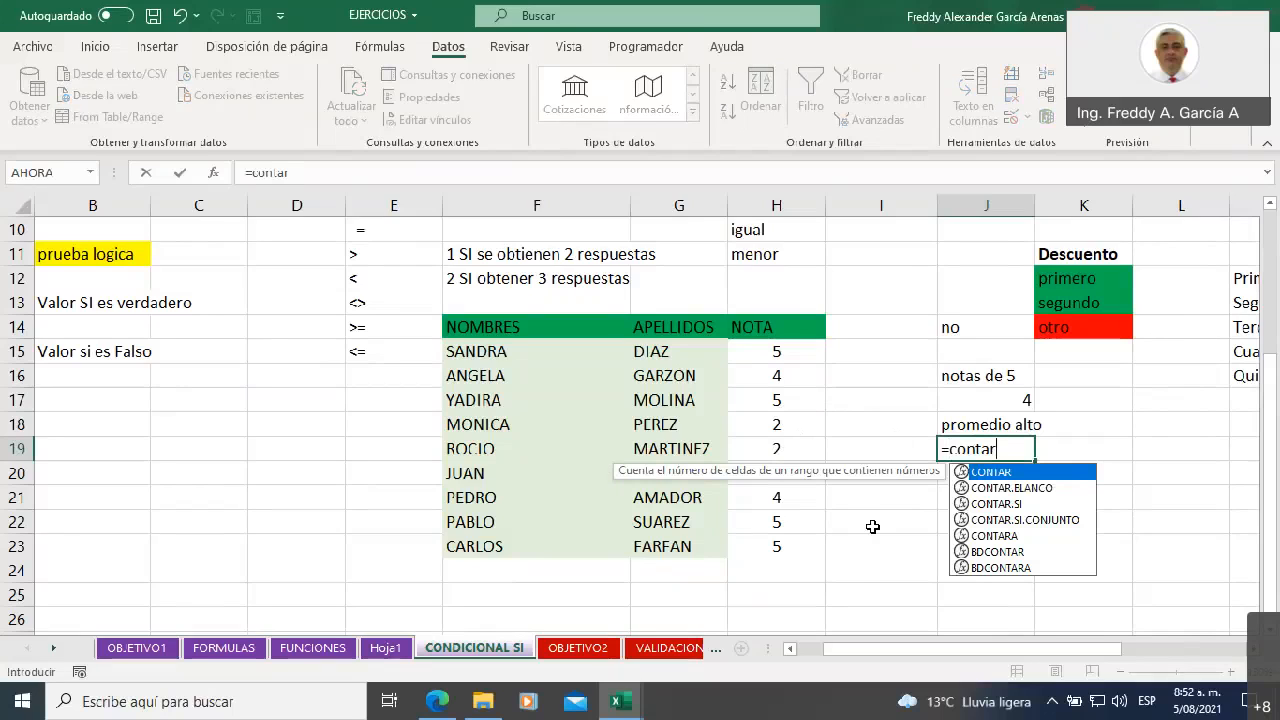
{"action": "left_click", "coordinate": [1000, 504]}
{"action": "double_click", "coordinate": [1000, 504]}
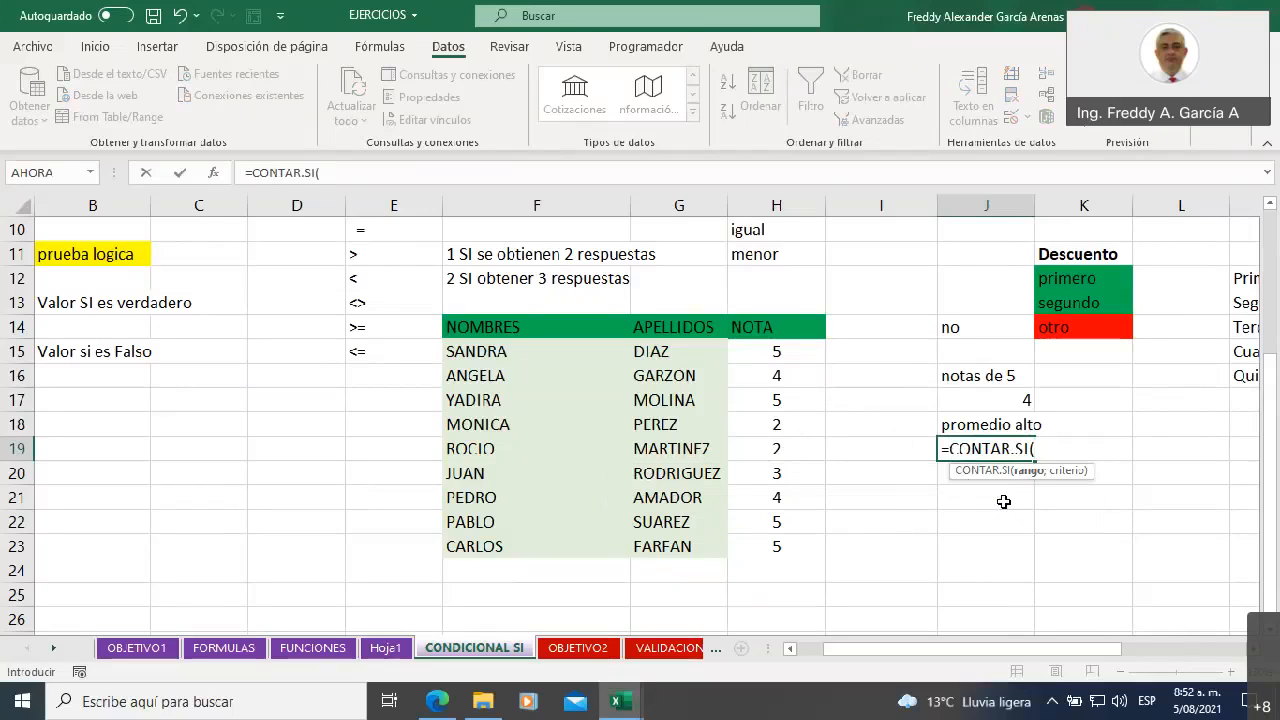
{"action": "left_click_drag", "start_coordinate": [764, 350], "coordinate": [777, 546]}
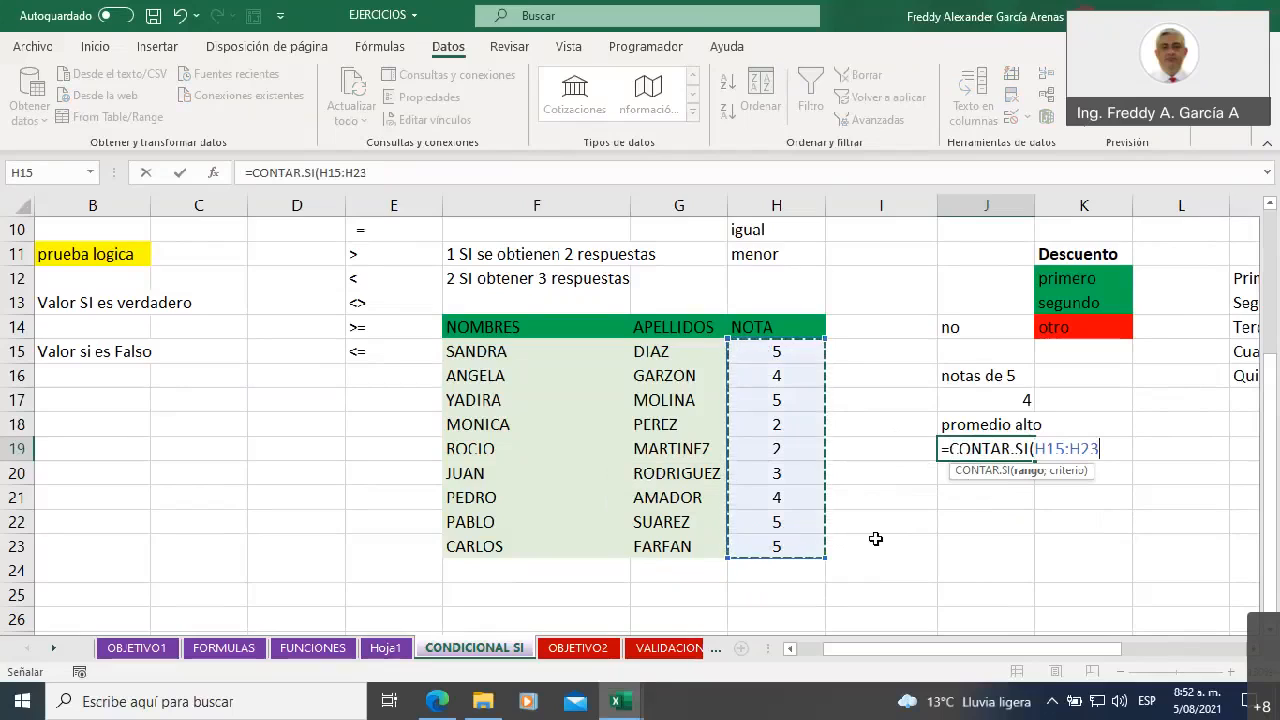
Complete the CONTAR.SI formula in J19 with the criterion ">3" and select the cell to check it
{"action": "type", "text": ";"}
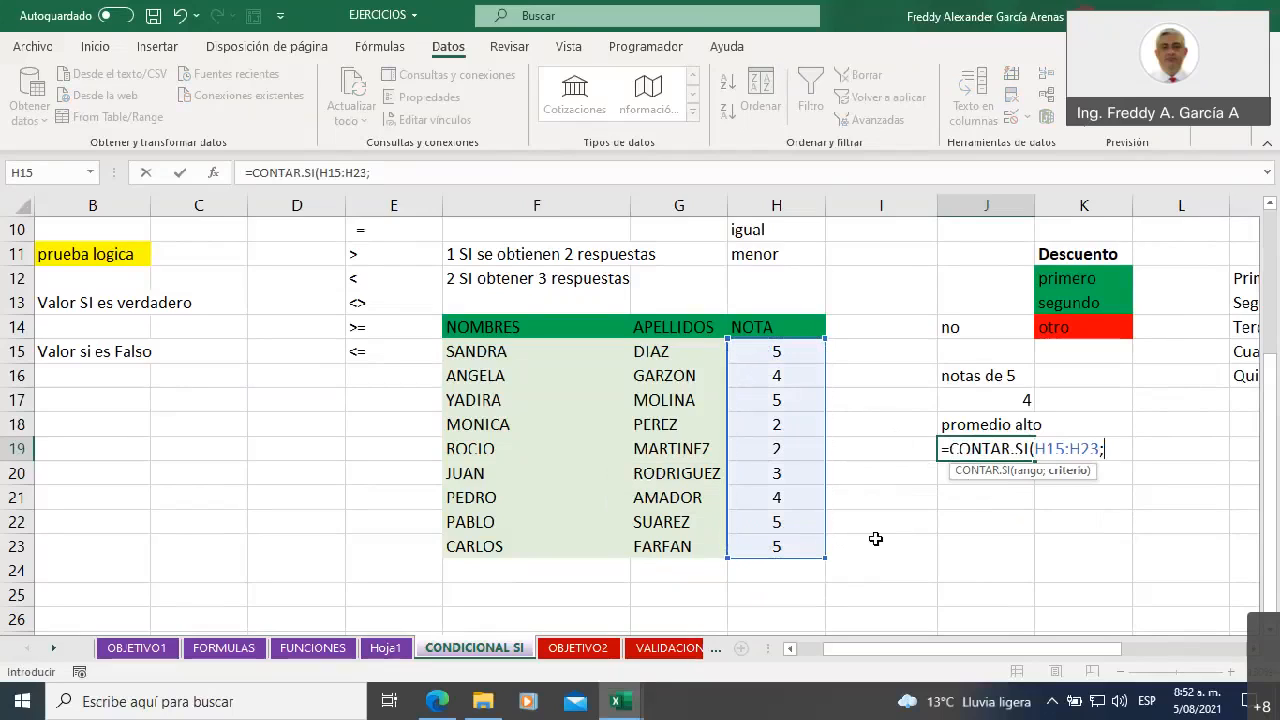
{"action": "type", "text": "\">"}
{"action": "type", "text": "3"}
{"action": "key", "text": "BackSpace"}
{"action": "type", "text": "=4"}
{"action": "key", "text": "BackSpace"}
{"action": "key", "text": "BackSpace"}
{"action": "type", "text": "3"}
{"action": "type", "text": "\")"}
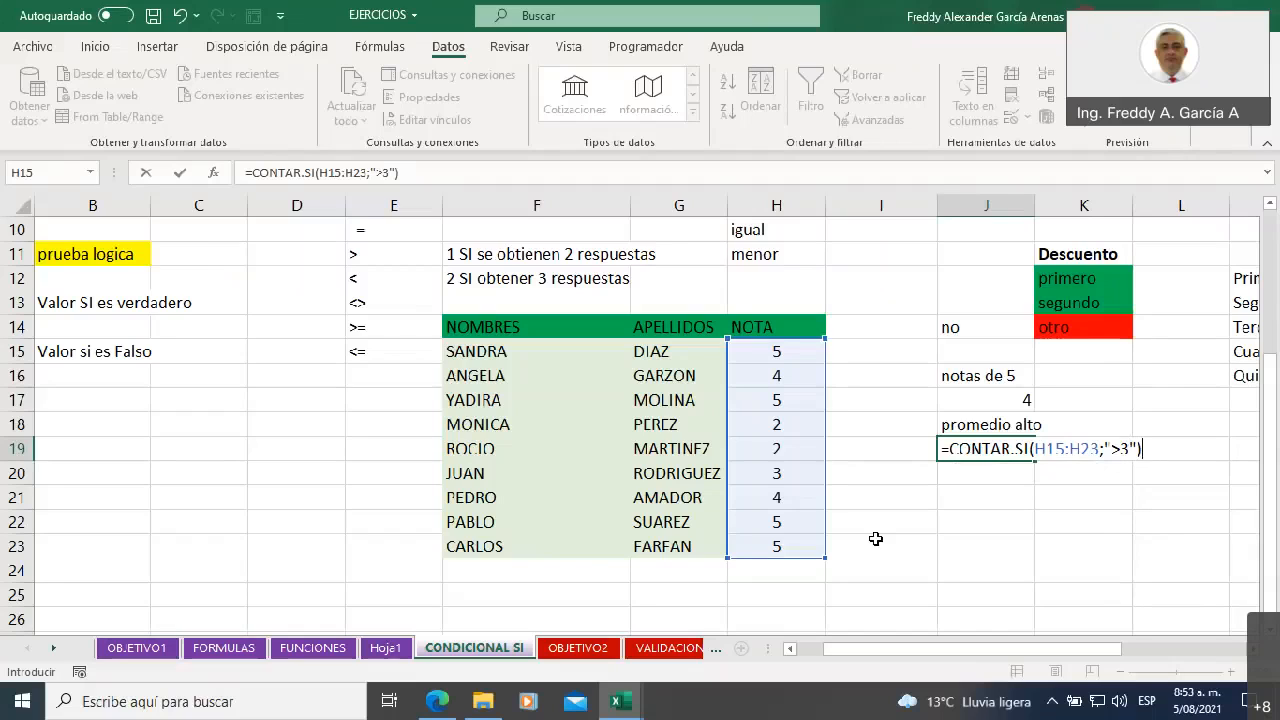
{"action": "key", "text": "Return"}
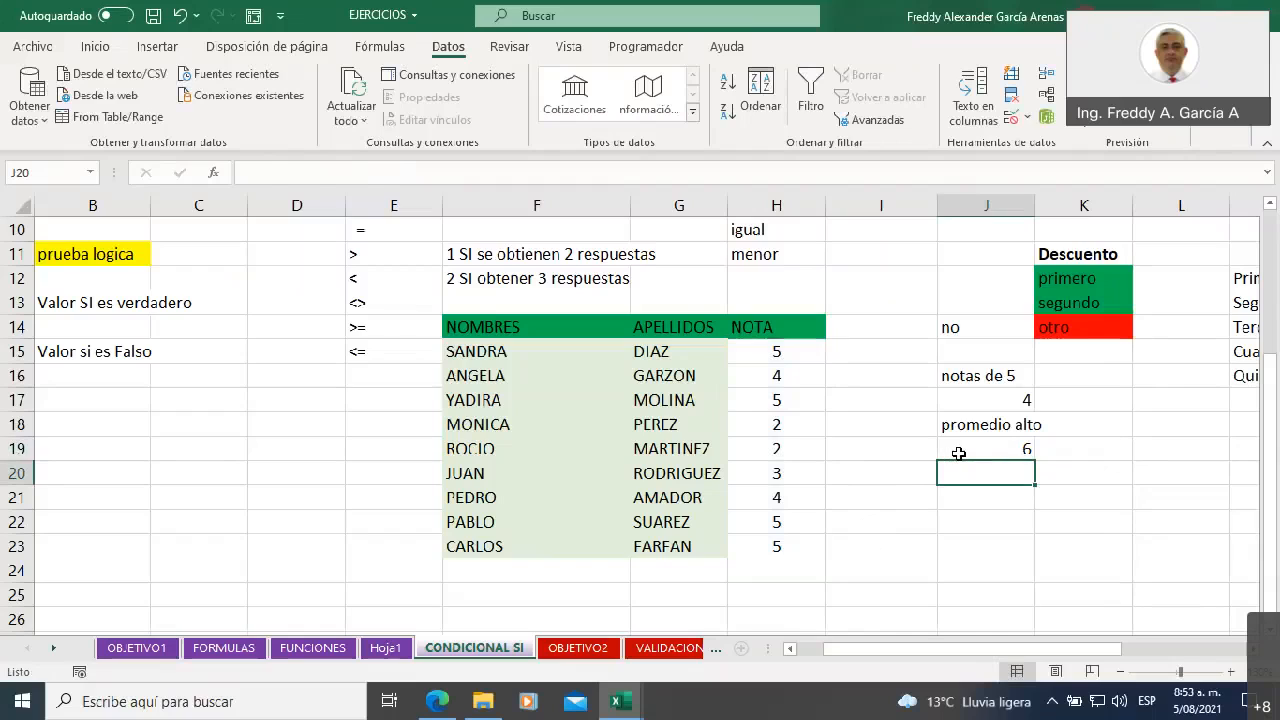
{"action": "left_click", "coordinate": [958, 451]}
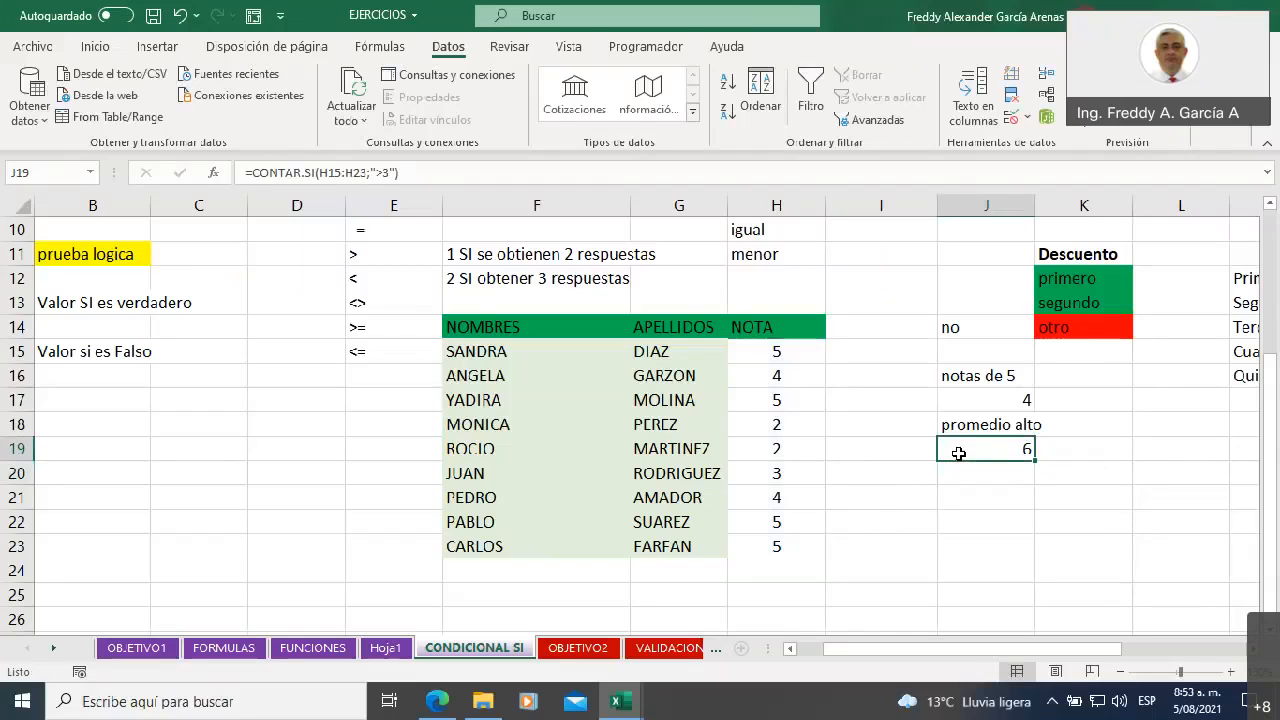
Left-align the cells I15:I23 beside the NOTA column
{"action": "left_click", "coordinate": [805, 350]}
{"action": "left_click", "coordinate": [850, 348]}
{"action": "left_click_drag", "start_coordinate": [850, 348], "coordinate": [855, 546]}
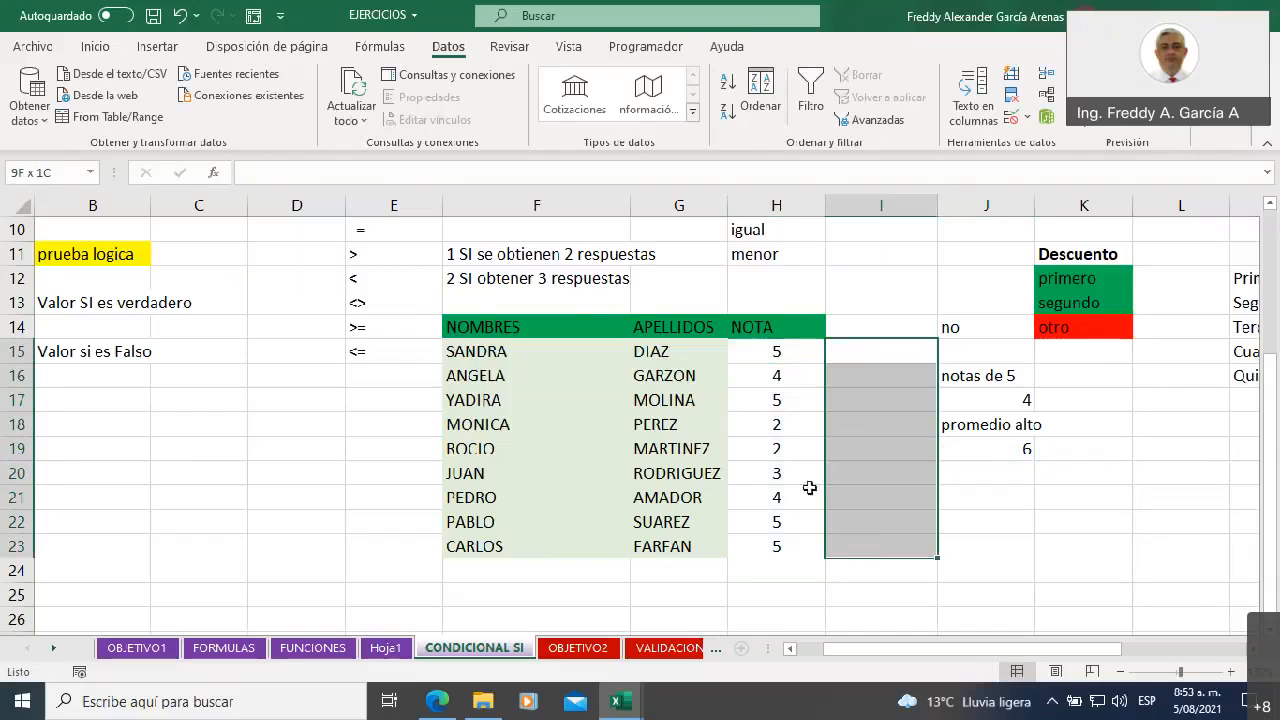
{"action": "left_click", "coordinate": [113, 46]}
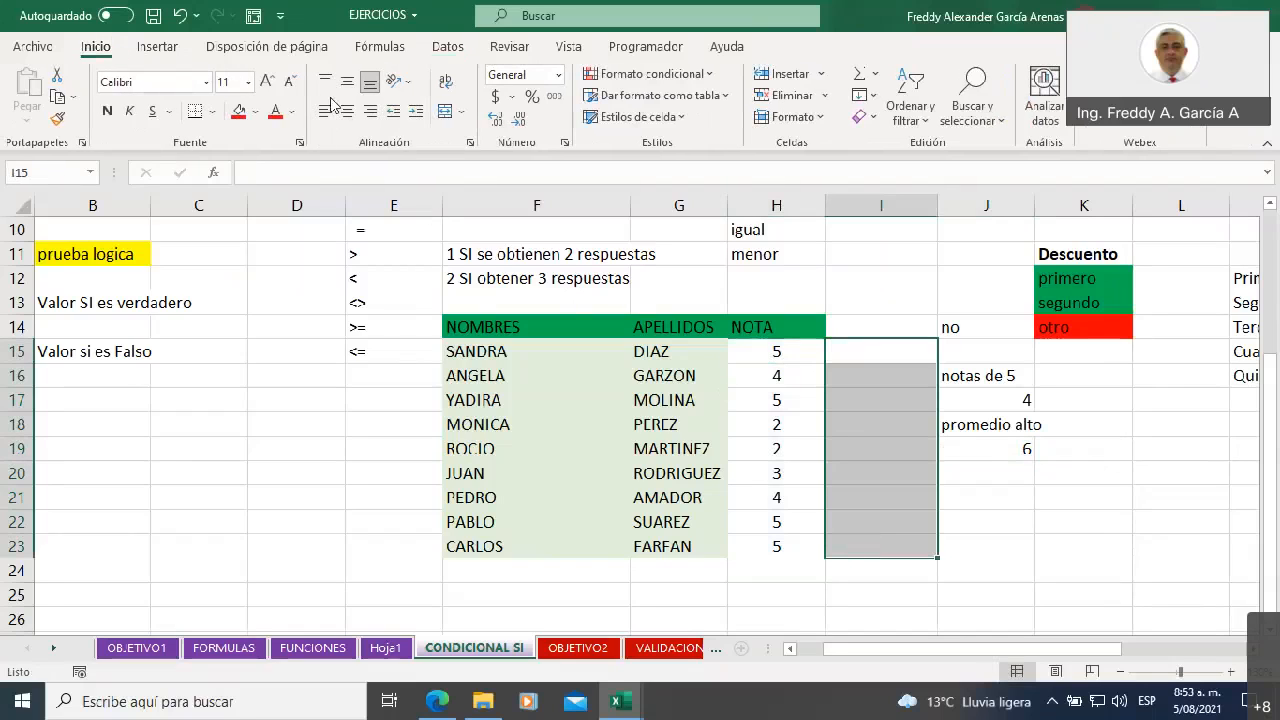
{"action": "left_click", "coordinate": [907, 594]}
Number the first three grades above 3 by entering 1, 2 and 3 in I15:I17
{"action": "left_click", "coordinate": [849, 350]}
{"action": "type", "text": "1"}
{"action": "key", "text": "Return"}
{"action": "type", "text": "2"}
{"action": "key", "text": "Return"}
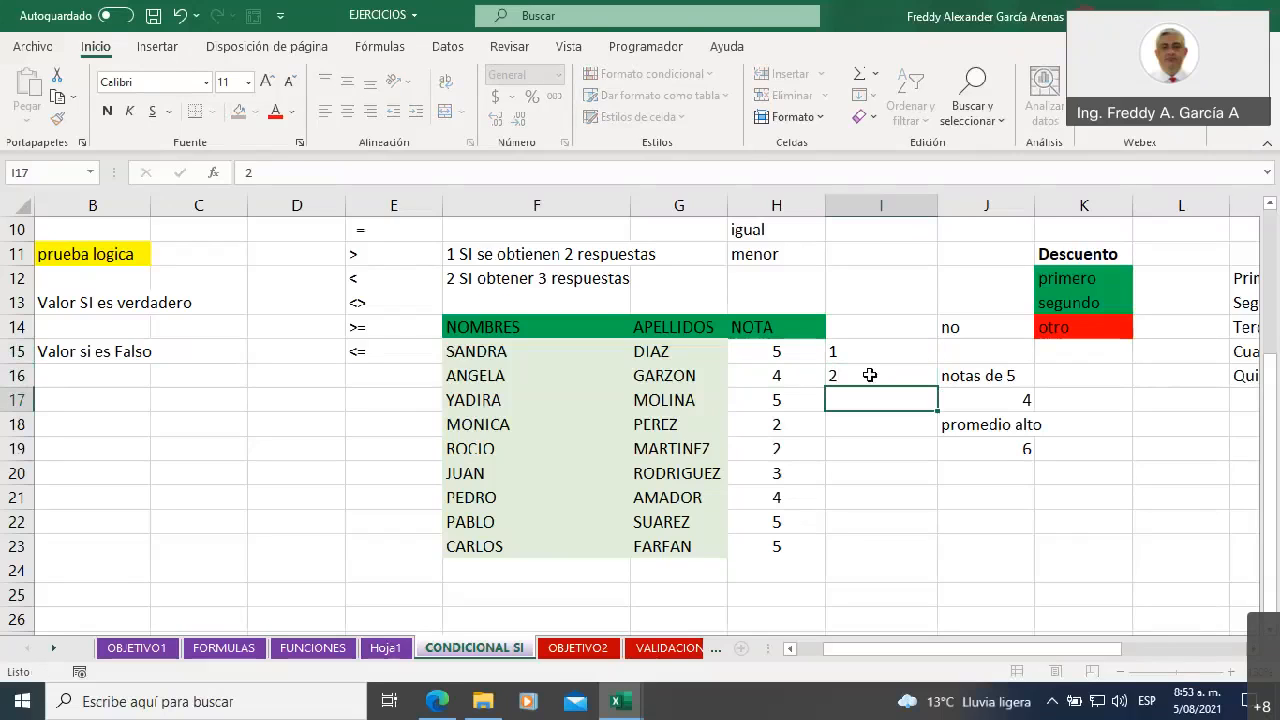
{"action": "type", "text": "3"}
{"action": "key", "text": "Return"}
{"action": "key", "text": "Return"}
{"action": "key", "text": "Return"}
Skip the grades of 3 or less and number the remaining high grades 4, 5 and 6 in I21:I23
{"action": "key", "text": "Return"}
{"action": "type", "text": "4"}
{"action": "key", "text": "Return"}
{"action": "type", "text": "5"}
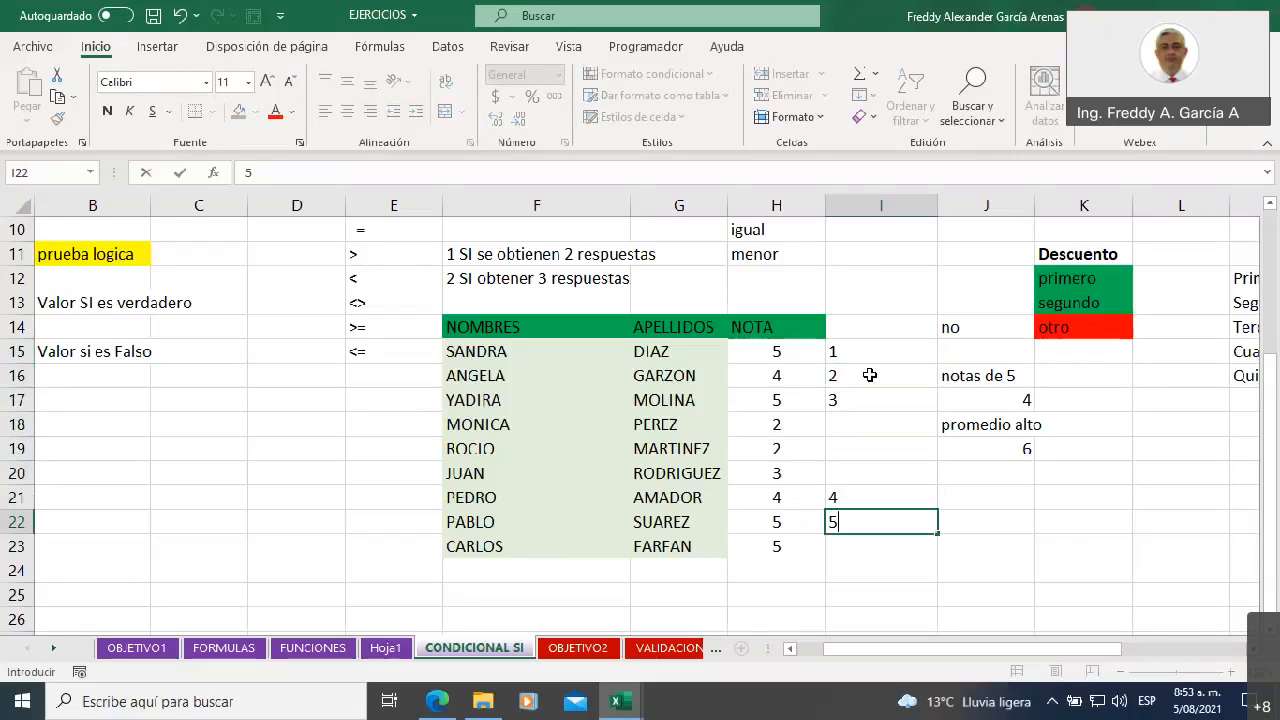
{"action": "key", "text": "Return"}
{"action": "type", "text": "6"}
{"action": "key", "text": "Return"}
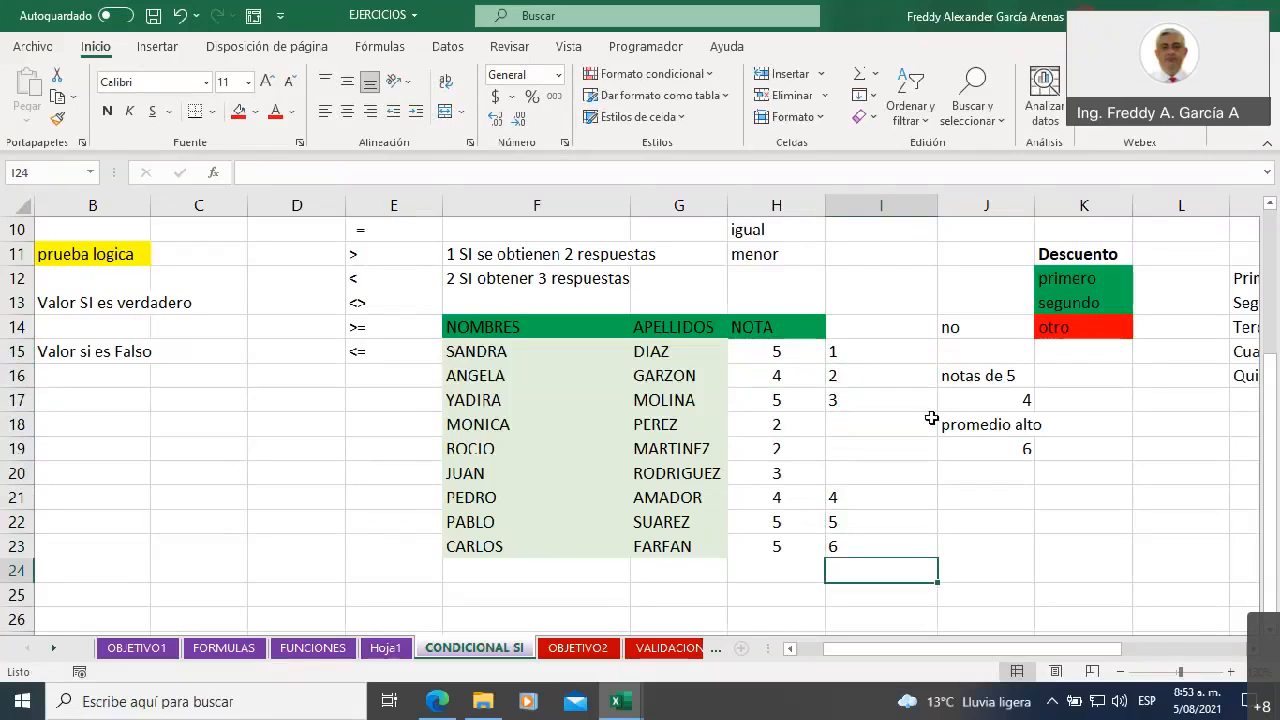
Label J20 as "promedio bajo" and start a CONTAR.SI formula in J21 over the grades in H15:H23
{"action": "left_click", "coordinate": [973, 473]}
{"action": "type", "text": "promedio bajo"}
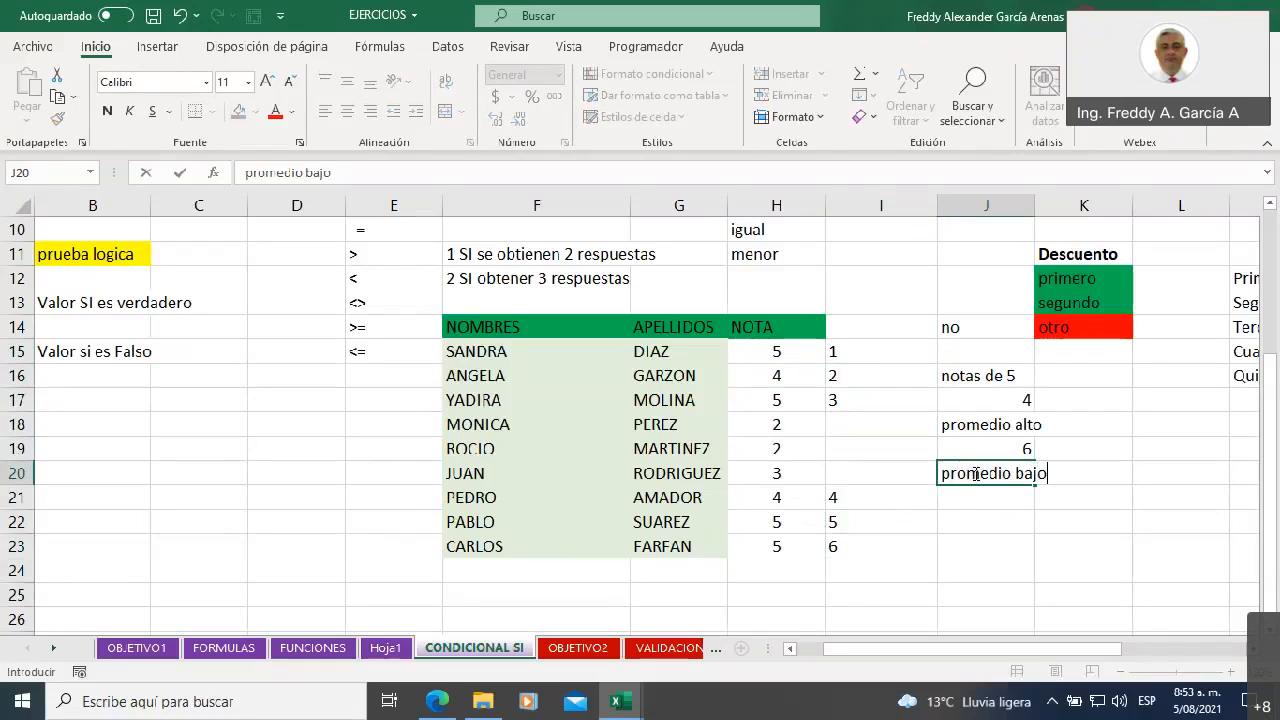
{"action": "left_click", "coordinate": [990, 498]}
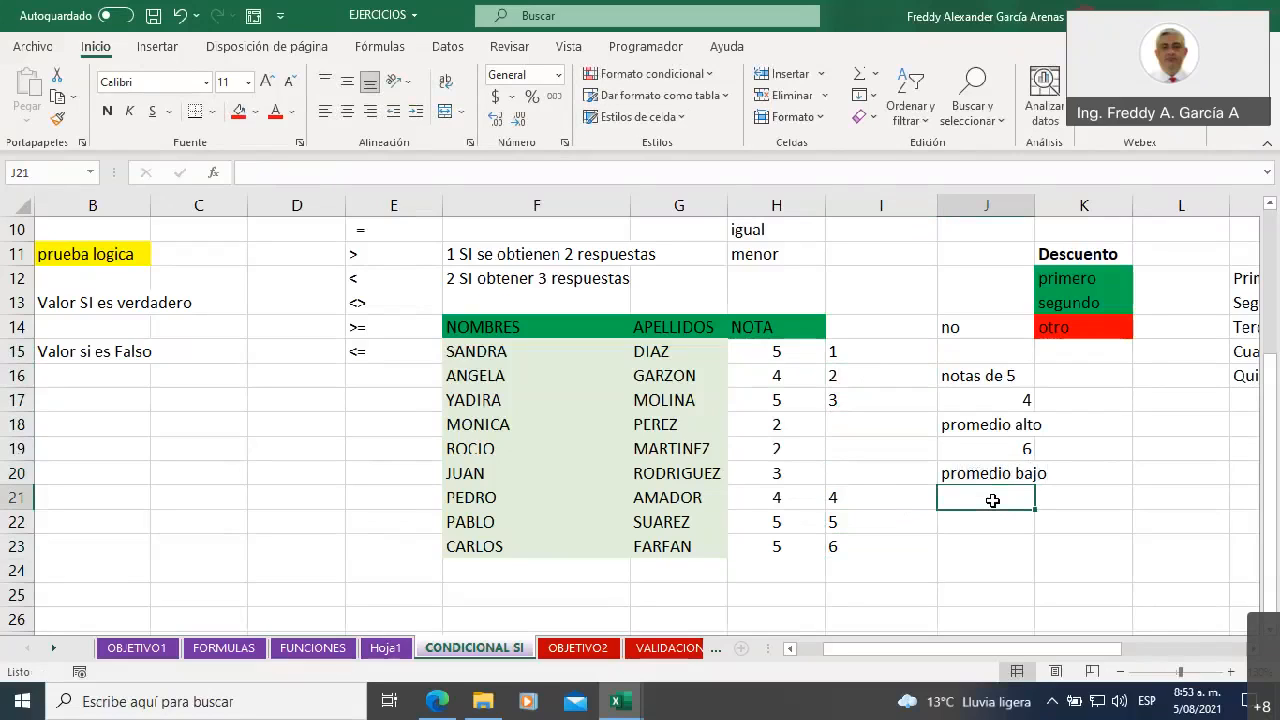
{"action": "type", "text": "=contar"}
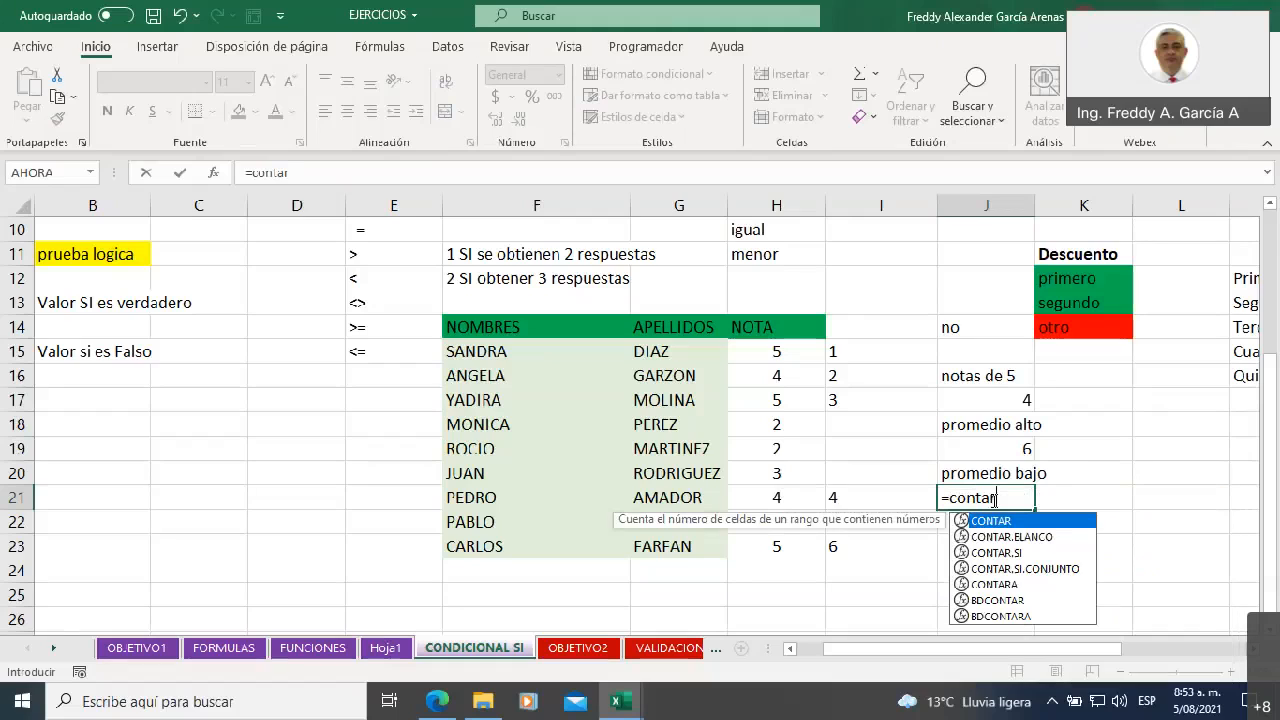
{"action": "double_click", "coordinate": [1012, 552]}
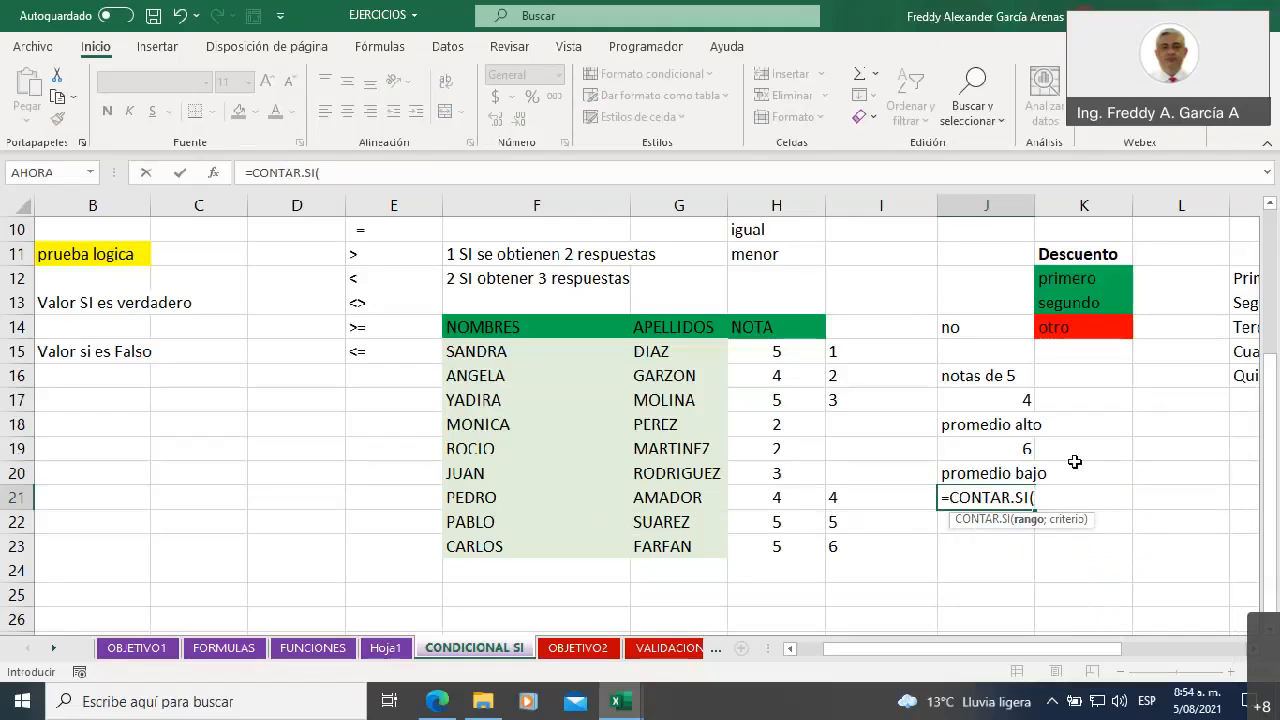
{"action": "left_click", "coordinate": [770, 352]}
{"action": "left_click_drag", "start_coordinate": [772, 383], "coordinate": [776, 546]}
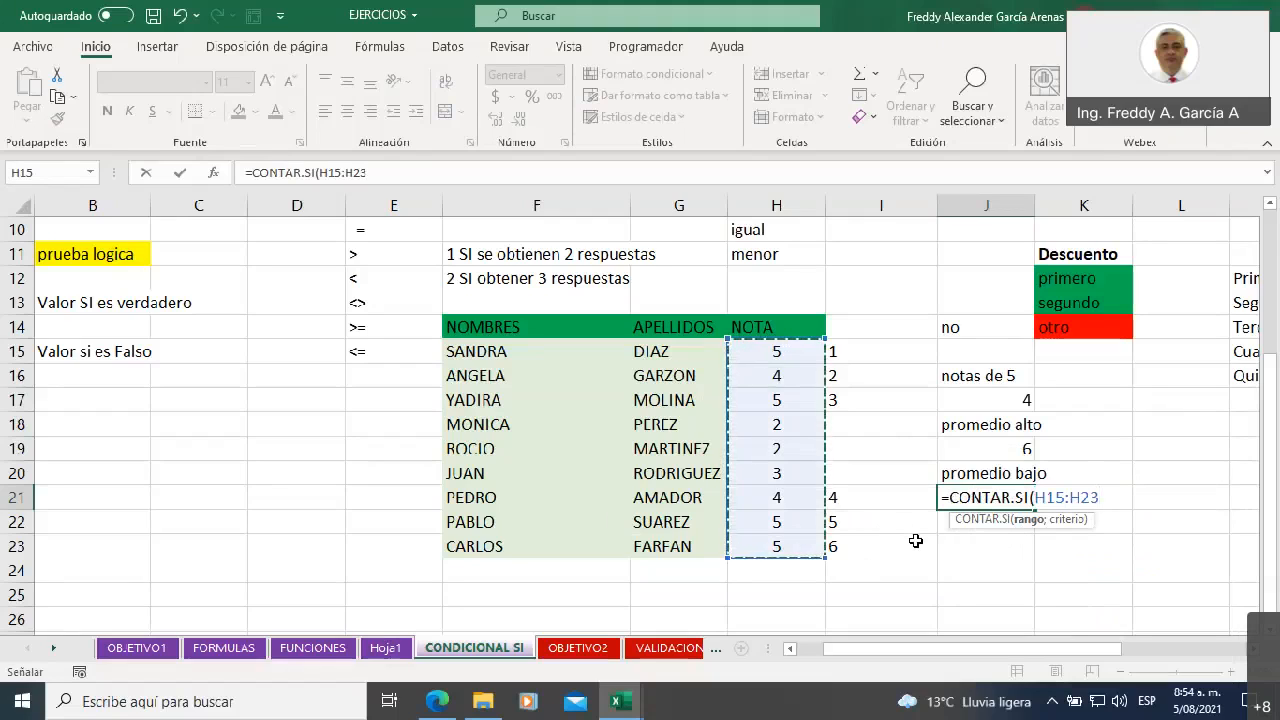
{"action": "type", "text": ";"}
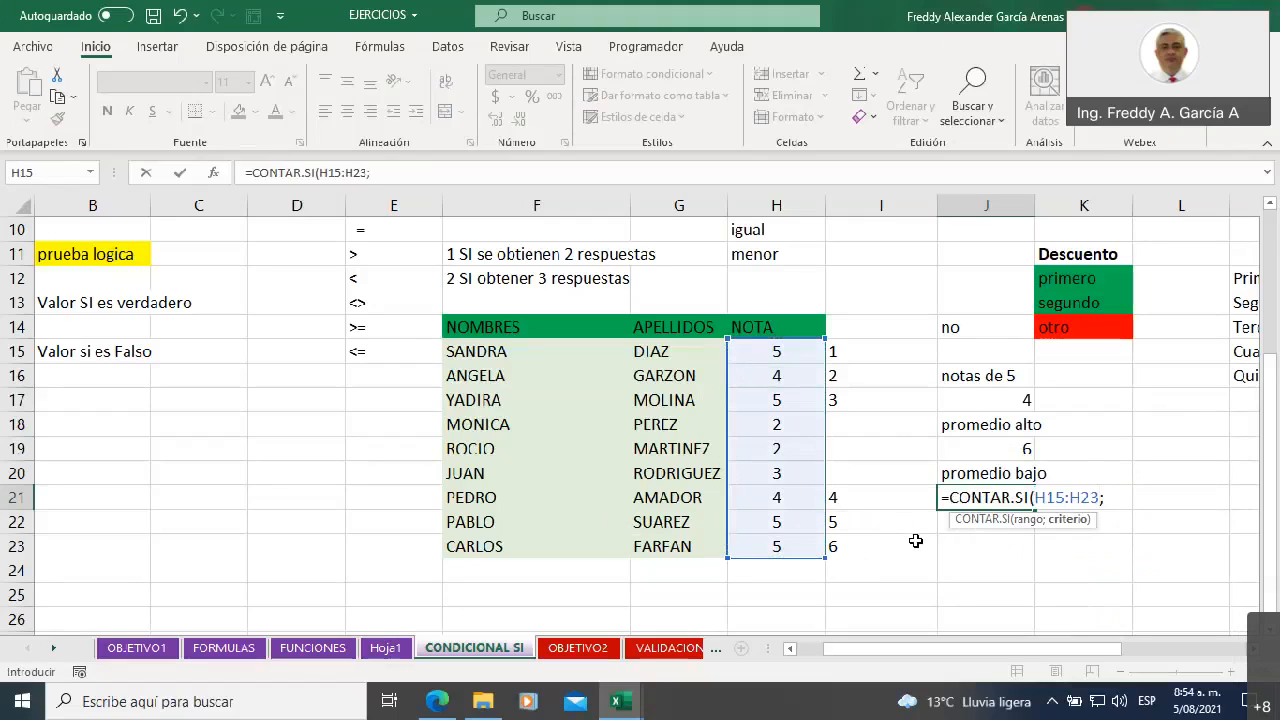
{"action": "type", "text": "\"<4\")"}
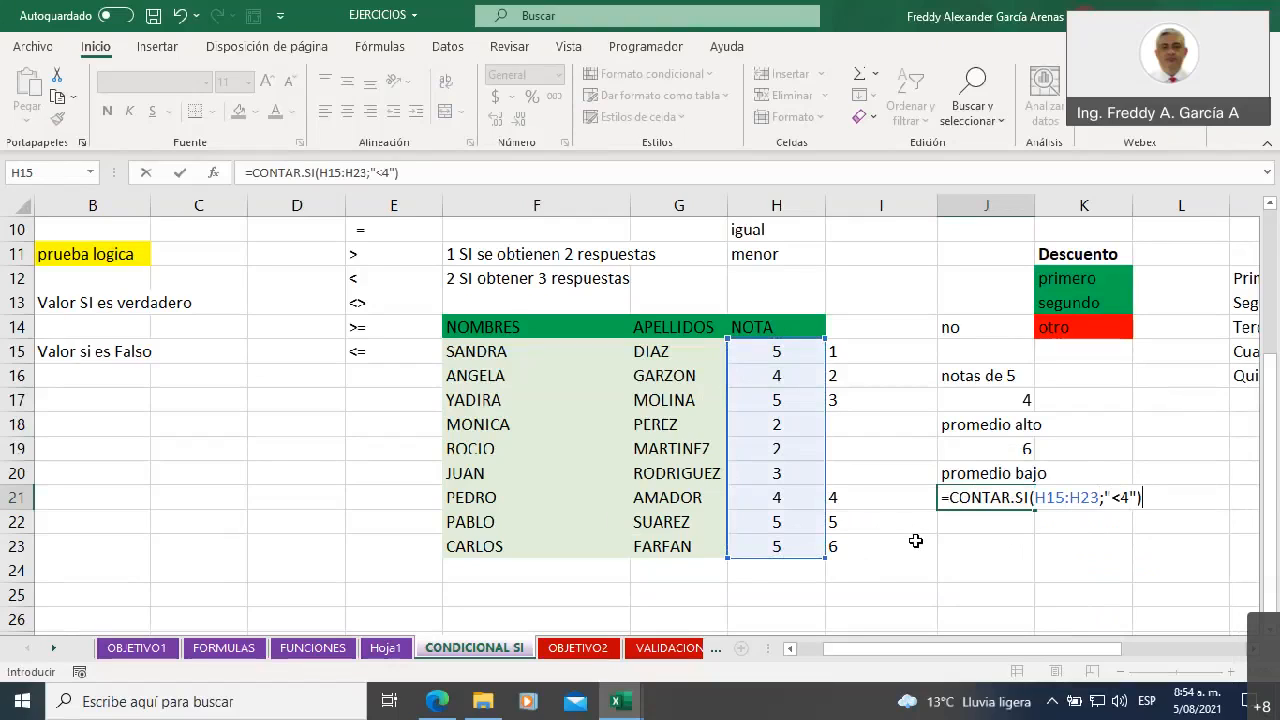
Complete the CONTAR.SI formula in J21 with the criterion "<4"
{"action": "key", "text": "Return"}
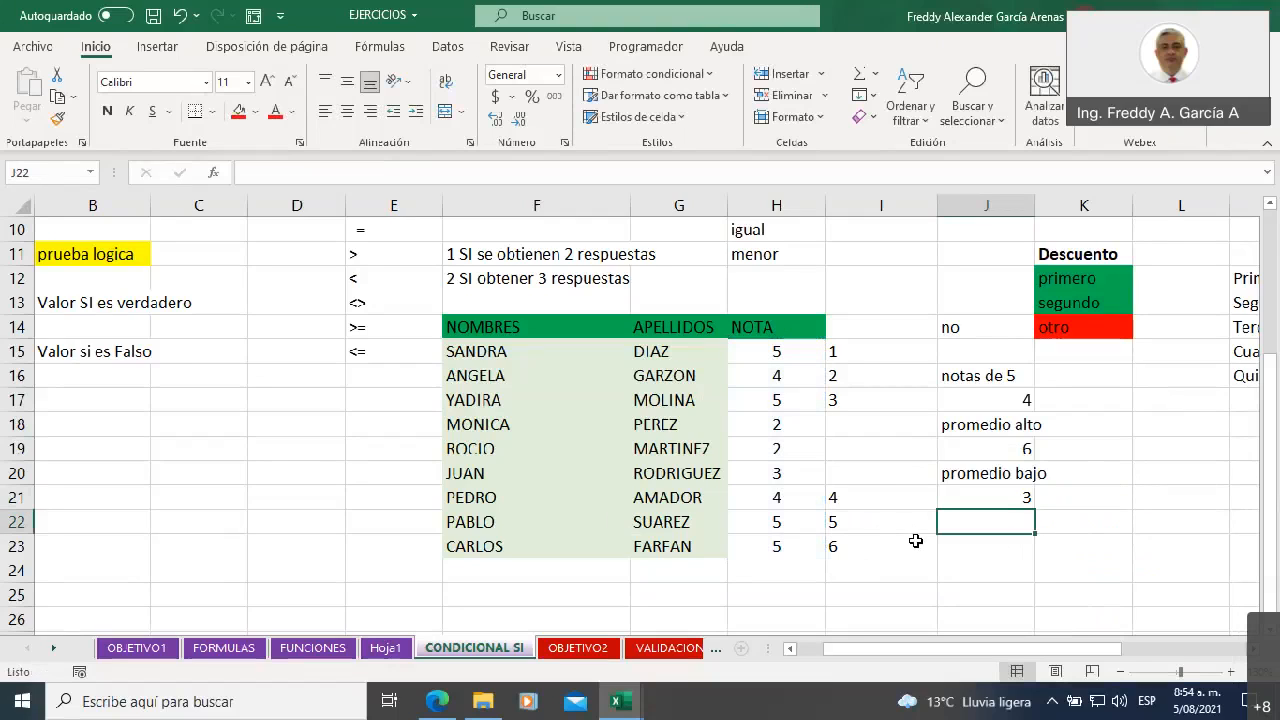
Check the low grades in the NOTA column and review the CONTAR.SI formulas in J17, J19 and J21
{"action": "left_click", "coordinate": [790, 443]}
{"action": "left_click", "coordinate": [785, 470]}
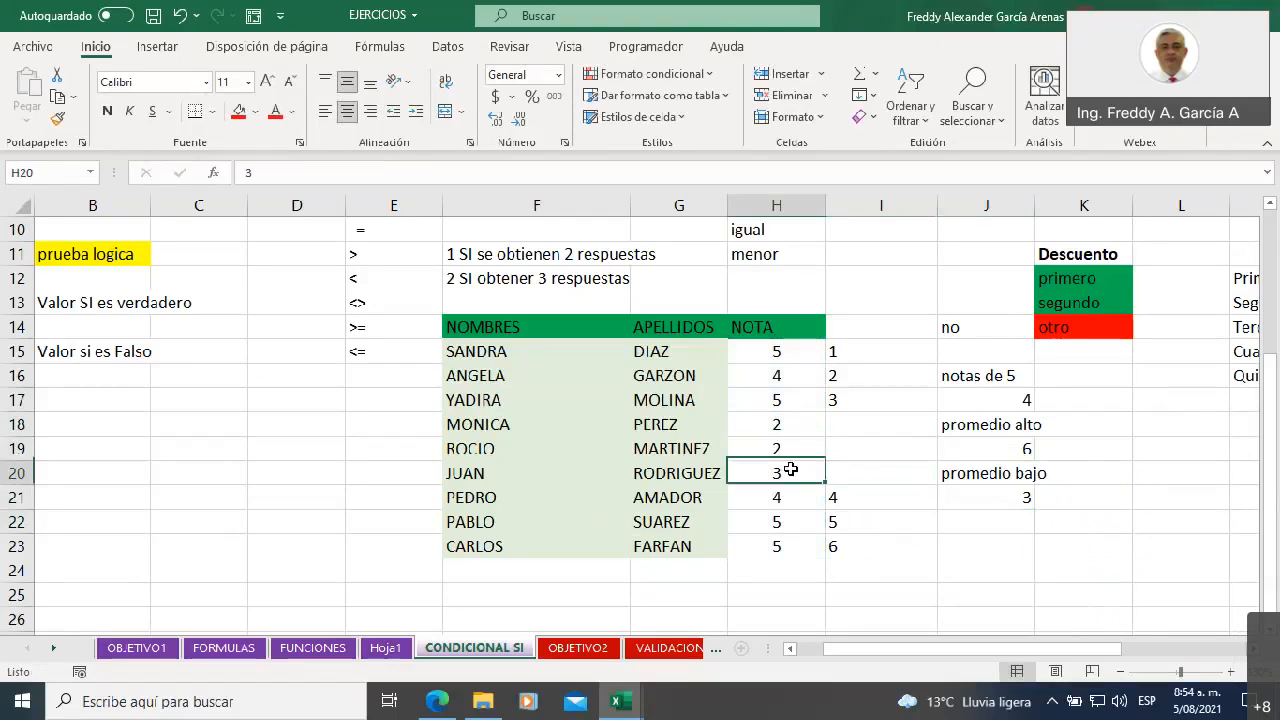
{"action": "left_click", "coordinate": [1000, 546]}
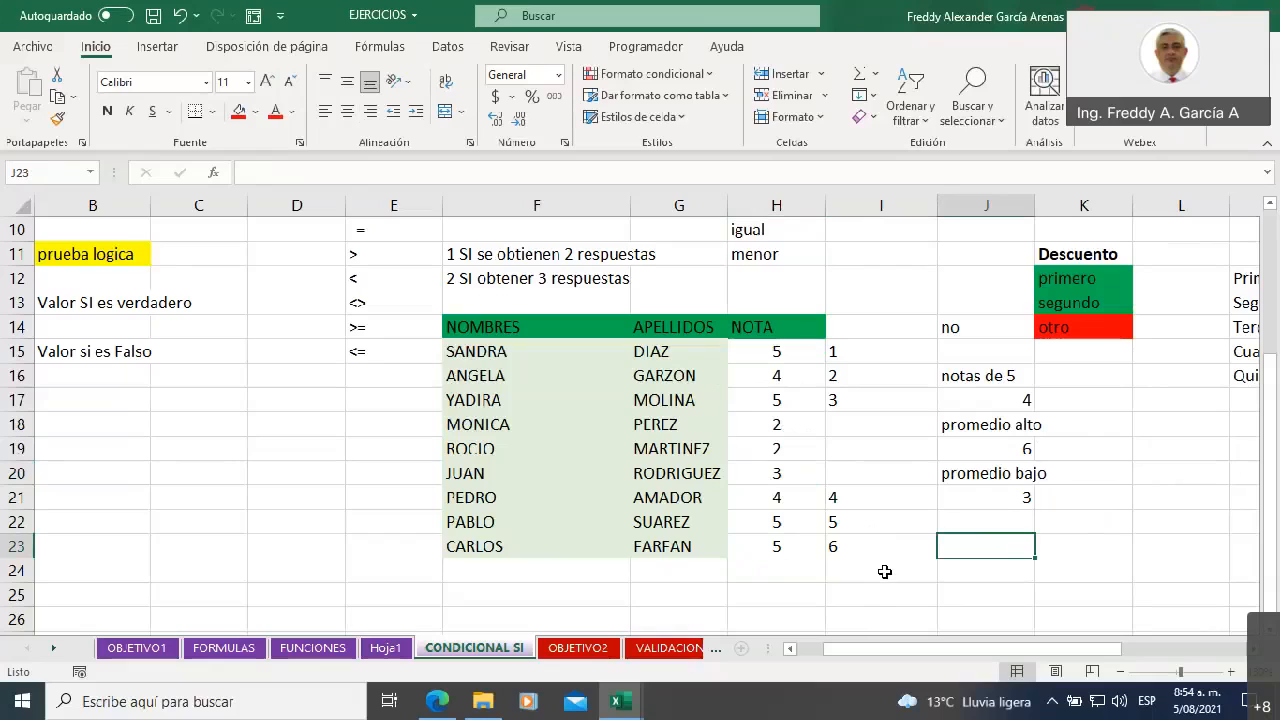
{"action": "left_click", "coordinate": [1002, 490]}
{"action": "left_click", "coordinate": [998, 451]}
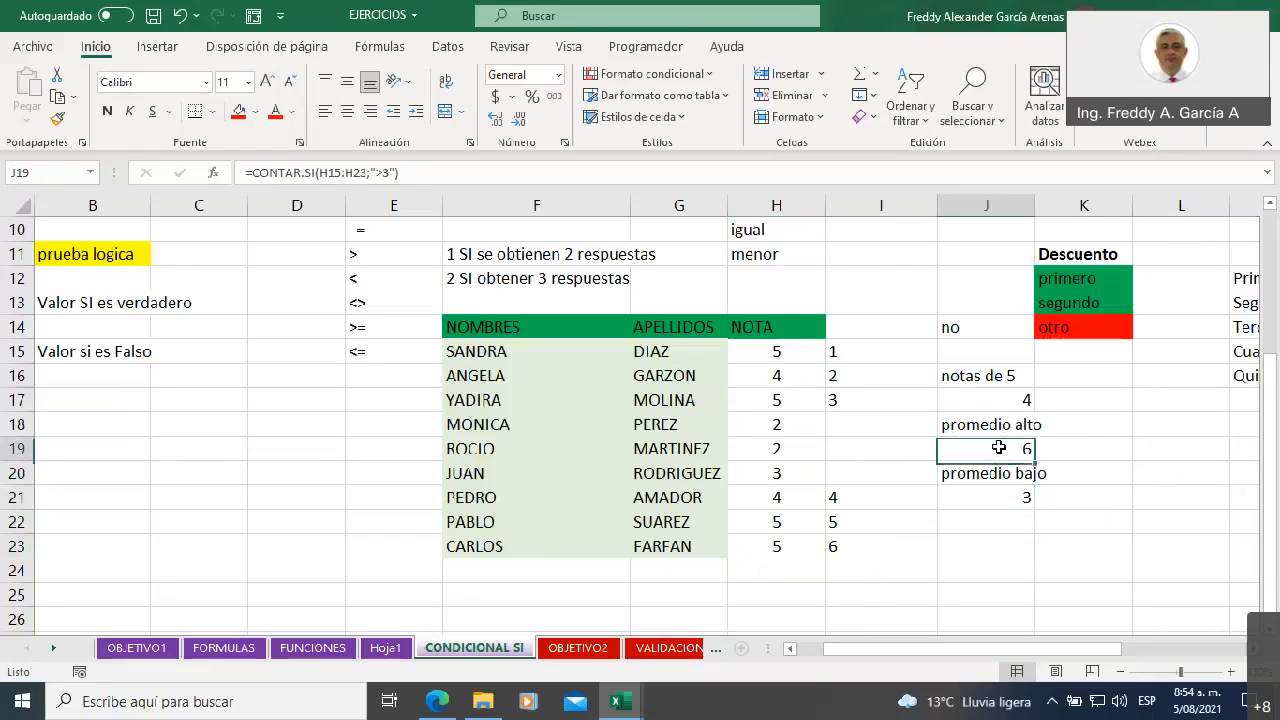
{"action": "left_click", "coordinate": [990, 404]}
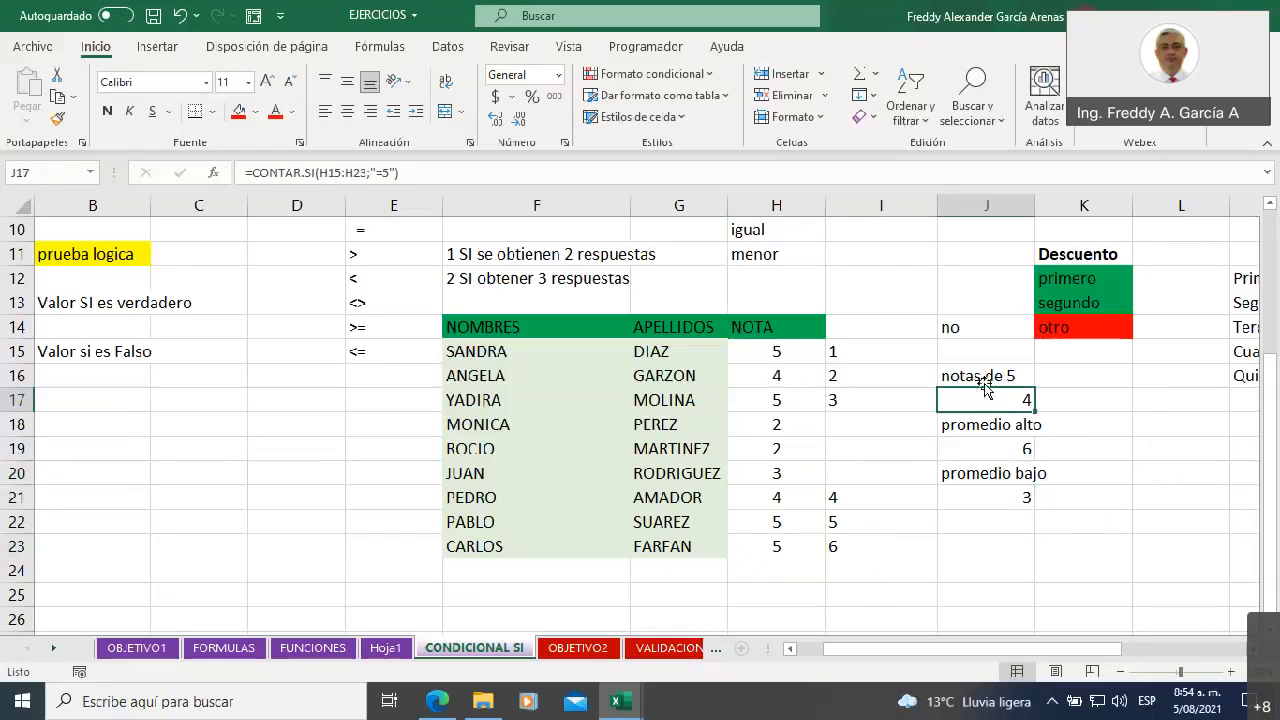
{"action": "left_click", "coordinate": [983, 443]}
{"action": "left_click", "coordinate": [994, 496]}
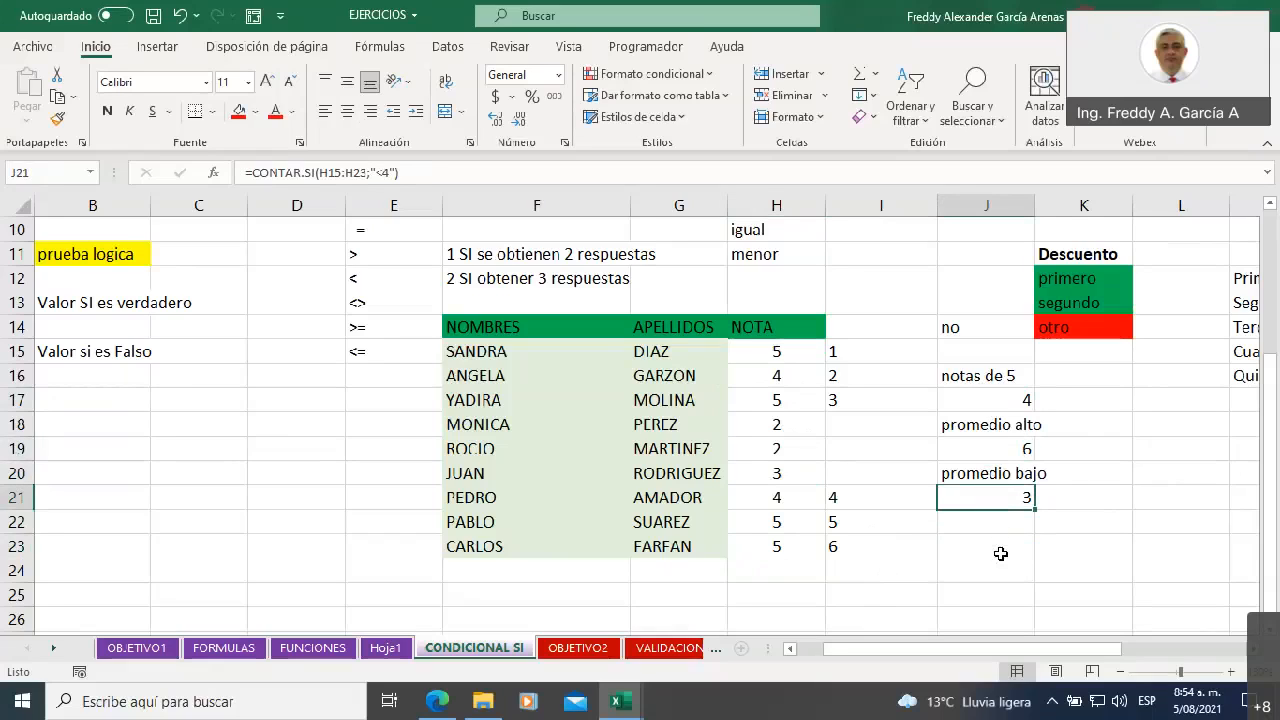
Review the CONDICIONAL SI sheet, look through OBJETIVO2, VALIDACION and OBJETIVO3, and open the BUSCARV sheet
{"action": "scroll", "coordinate": [955, 517], "scroll_direction": "up", "scroll_amount": 3}
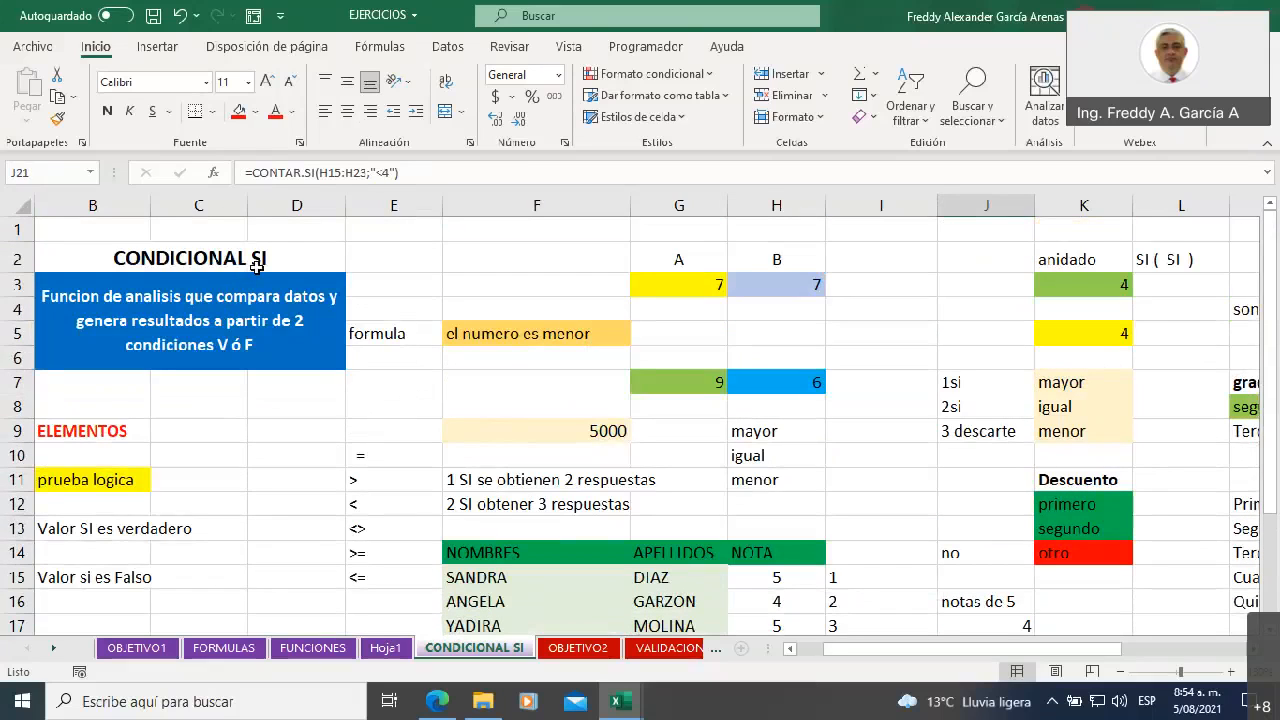
{"action": "scroll", "coordinate": [360, 410], "scroll_direction": "down", "scroll_amount": 3}
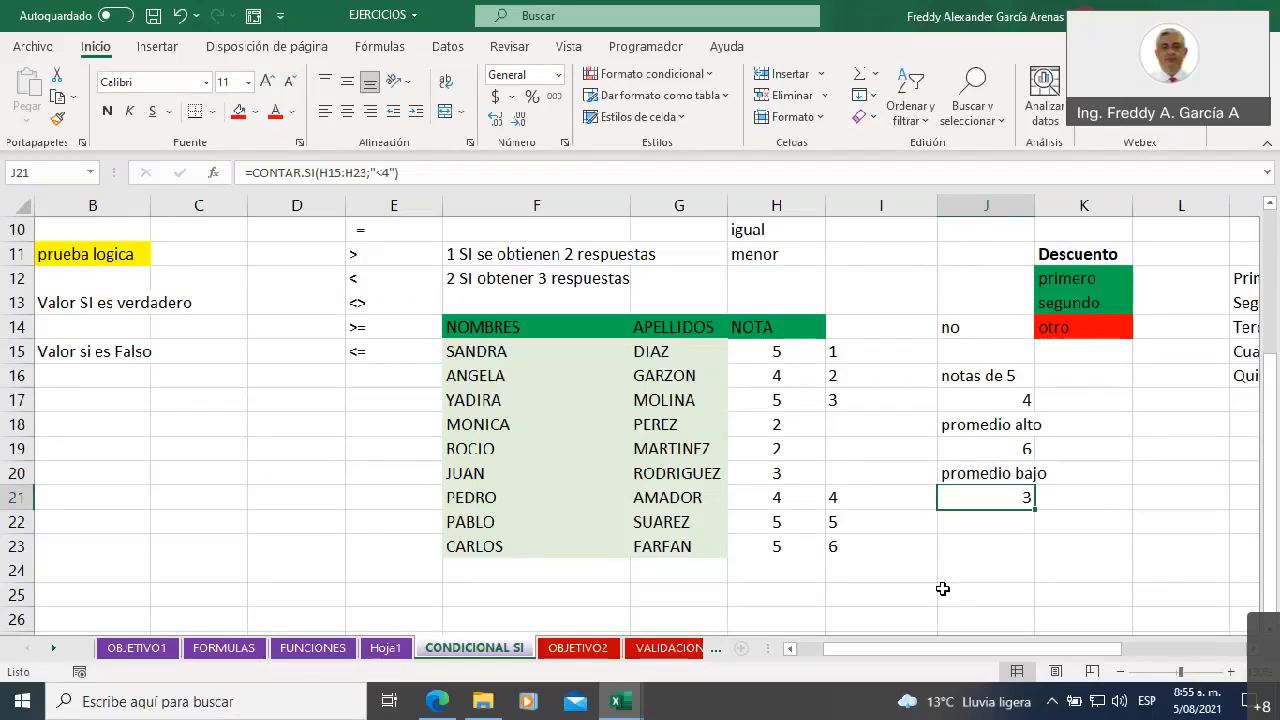
{"action": "left_click_drag", "start_coordinate": [851, 652], "coordinate": [952, 648]}
{"action": "left_click", "coordinate": [573, 648]}
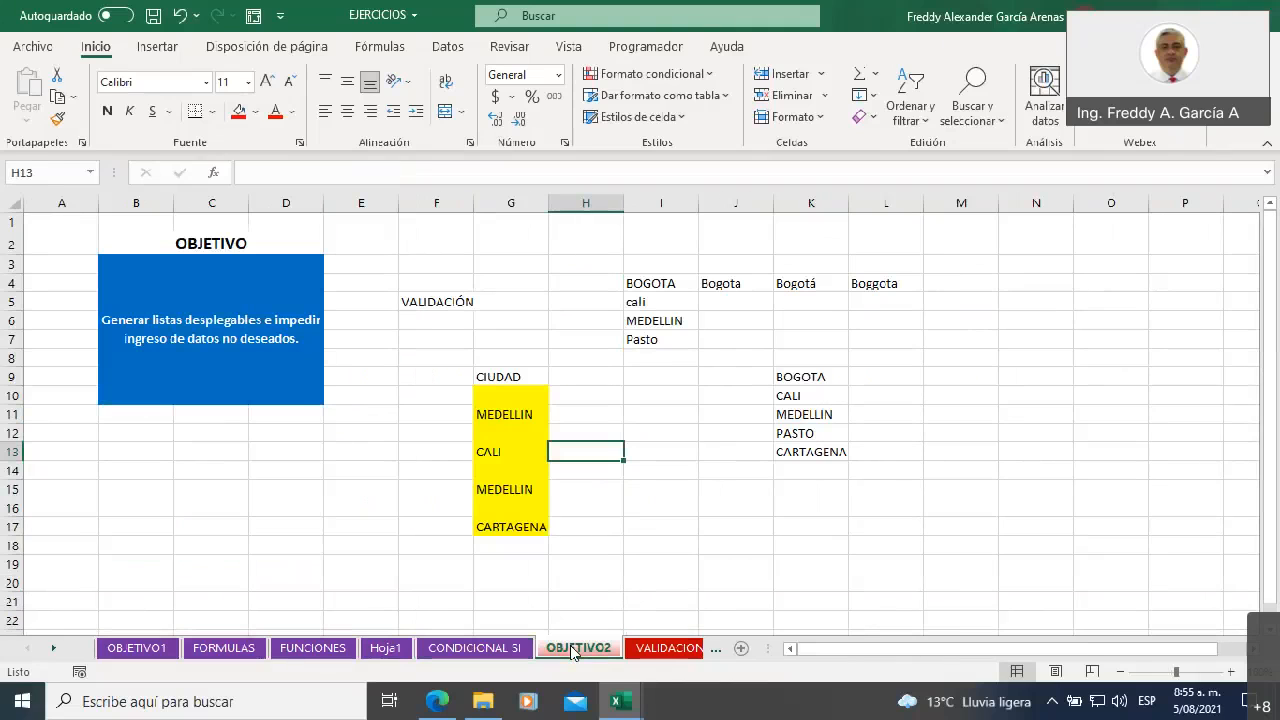
{"action": "left_click", "coordinate": [650, 648]}
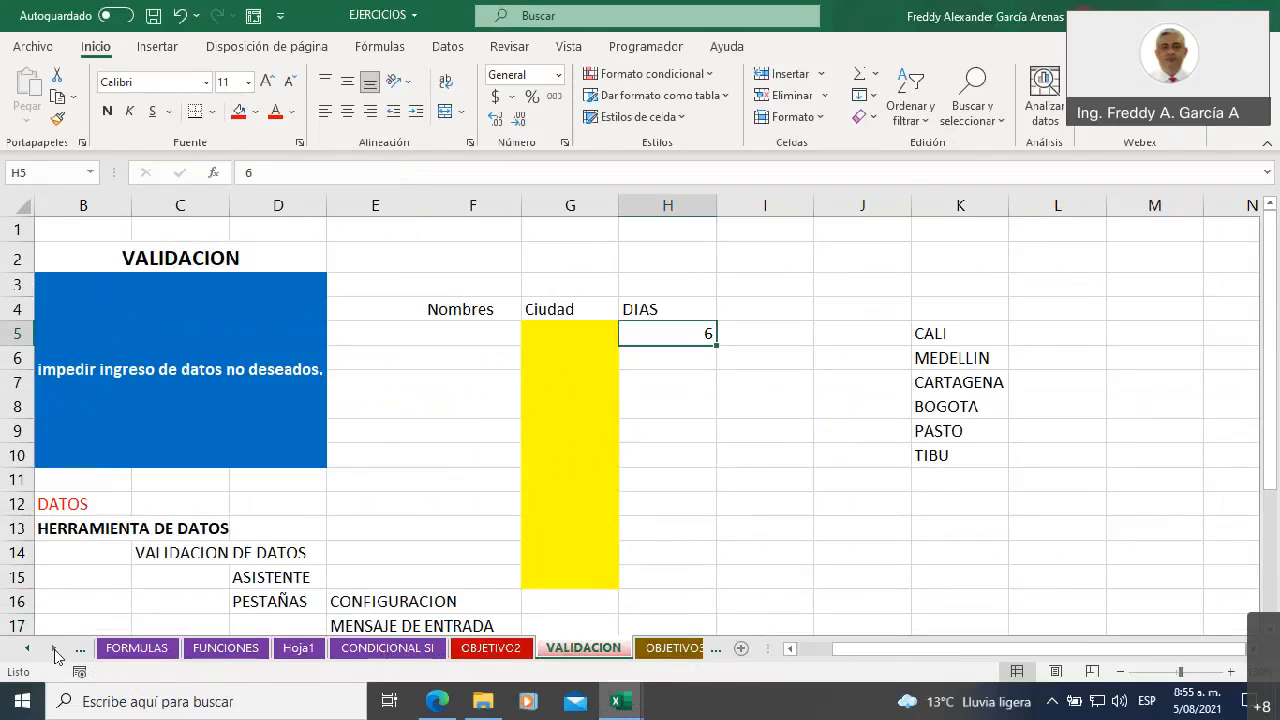
{"action": "left_click", "coordinate": [668, 650]}
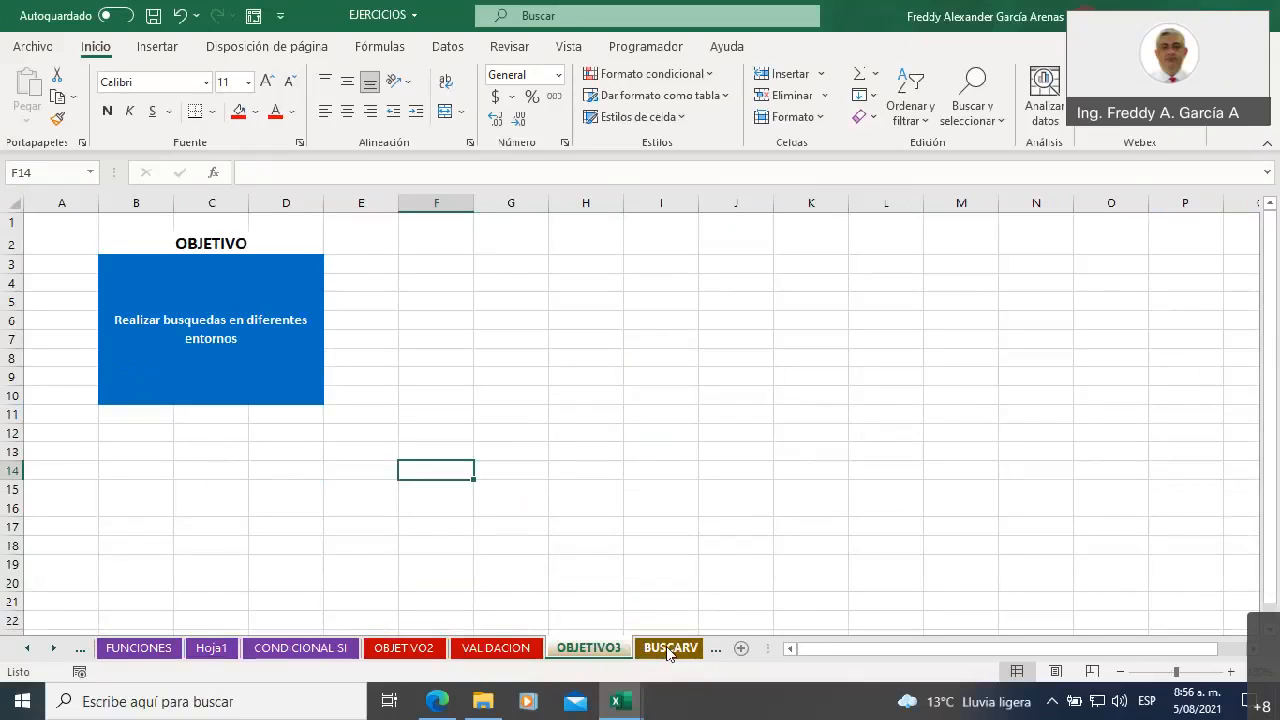
{"action": "left_click", "coordinate": [666, 646]}
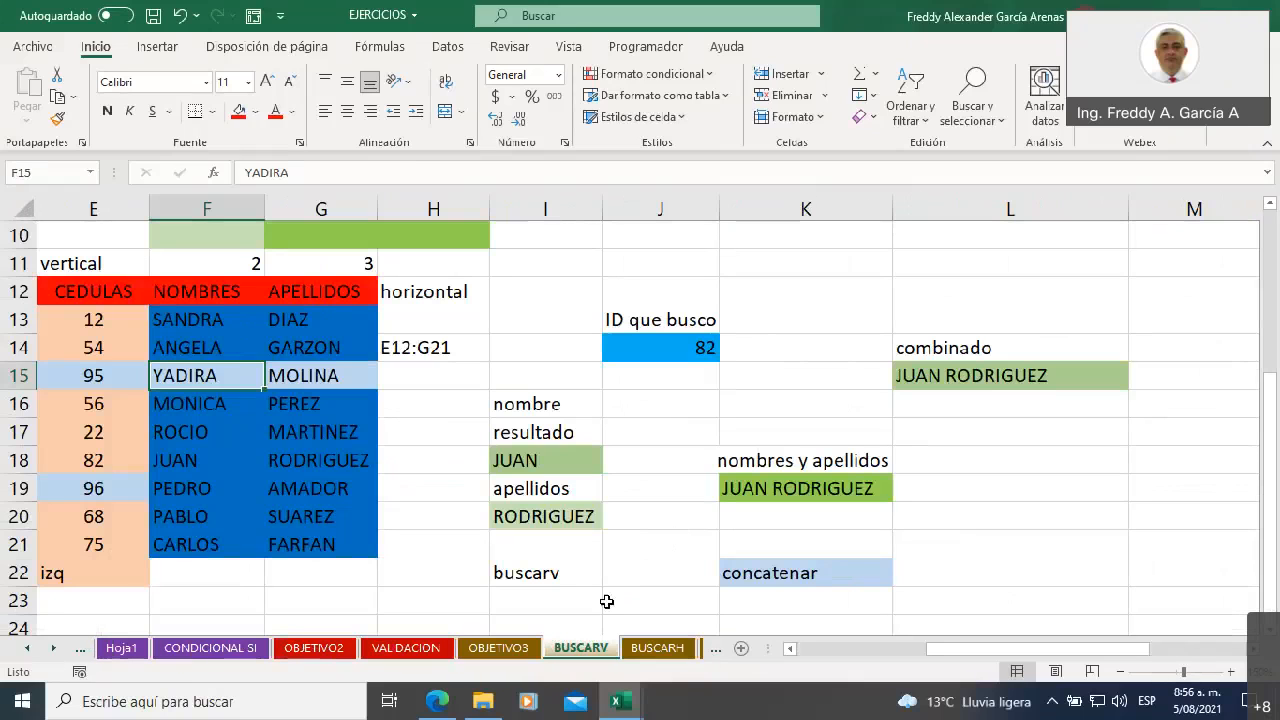
Clear the notes from the green block F2:H10 on the BUSCARV sheet, keeping its fill colors
{"action": "left_click_drag", "start_coordinate": [936, 651], "coordinate": [806, 652]}
{"action": "scroll", "coordinate": [875, 483], "scroll_direction": "up", "scroll_amount": 3}
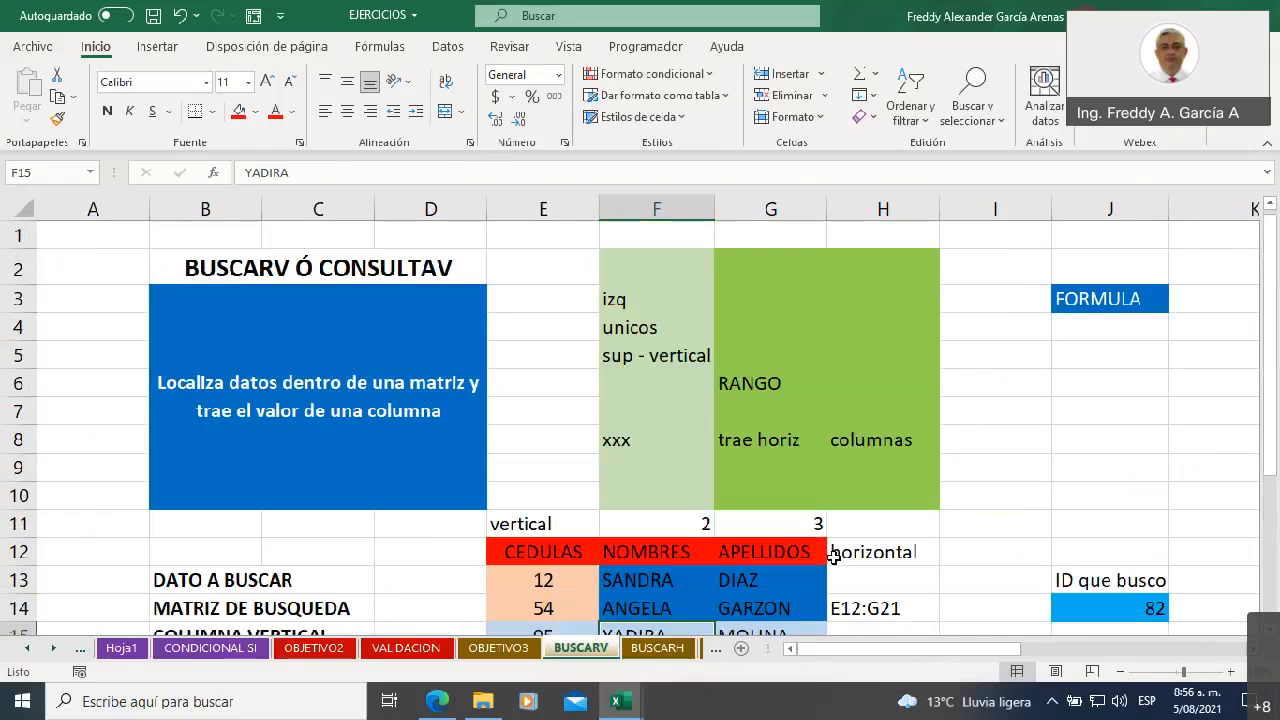
{"action": "left_click_drag", "start_coordinate": [623, 275], "coordinate": [866, 482]}
{"action": "key", "text": "Delete"}
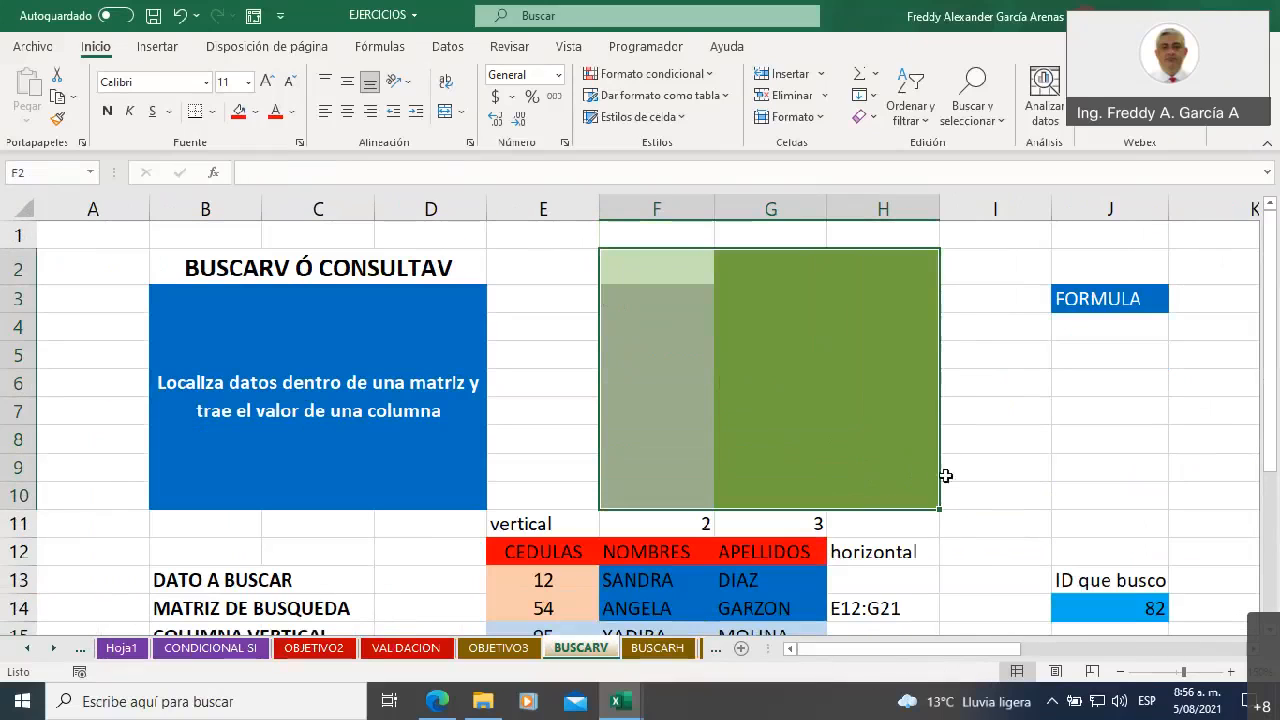
{"action": "left_click", "coordinate": [1020, 357]}
Highlight the function names BUSCARV and CONSULTAV within the title text of cell B2
{"action": "left_click", "coordinate": [250, 268]}
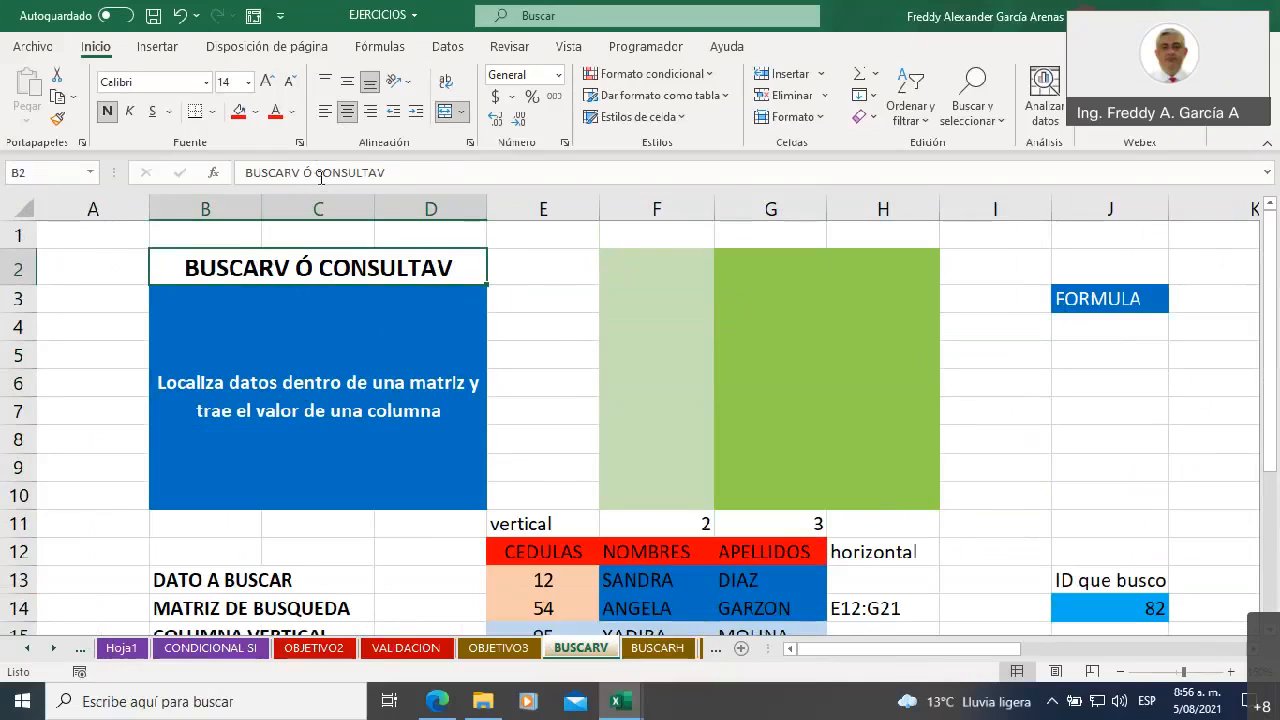
{"action": "left_click_drag", "start_coordinate": [316, 172], "coordinate": [398, 172]}
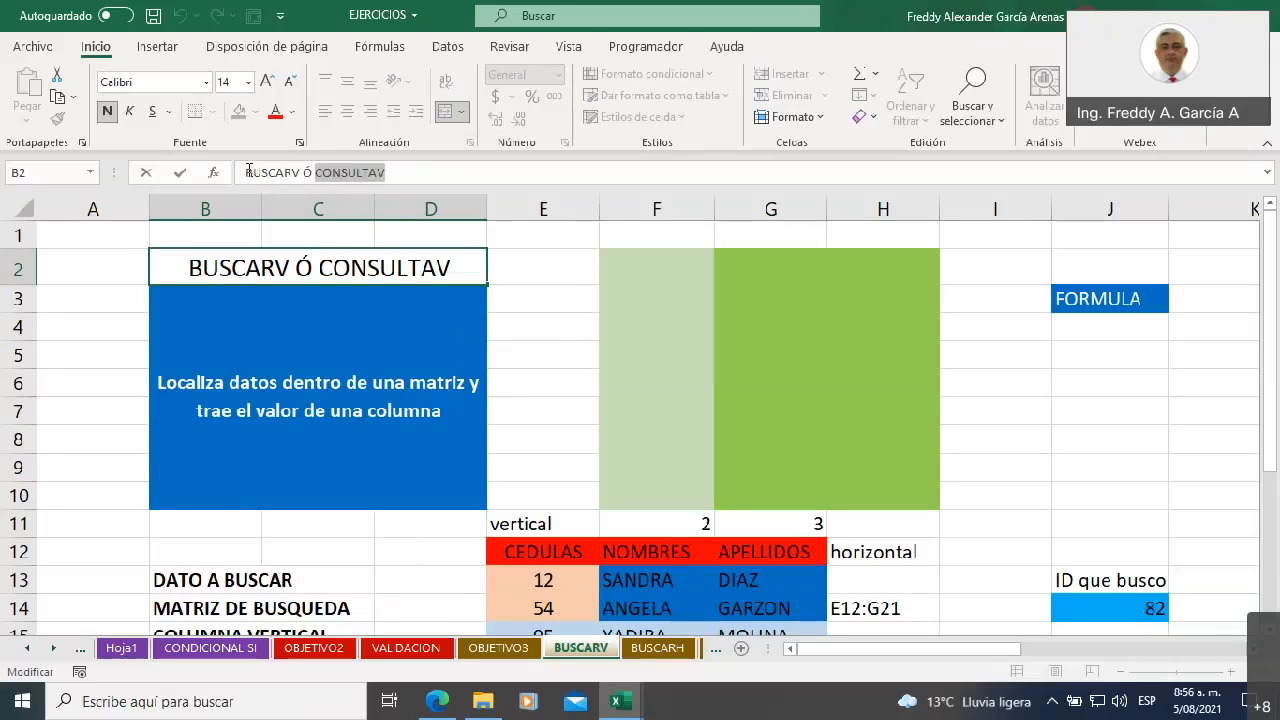
{"action": "left_click_drag", "start_coordinate": [247, 172], "coordinate": [300, 172]}
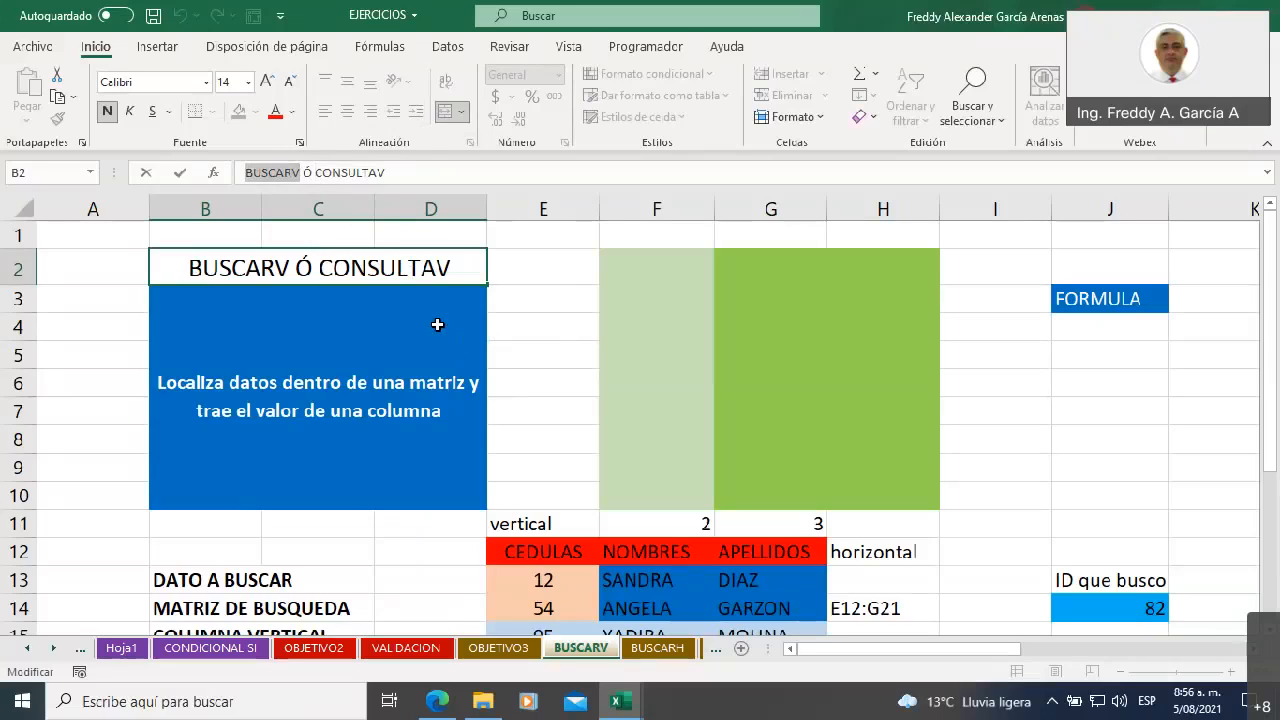
{"action": "left_click_drag", "start_coordinate": [316, 172], "coordinate": [390, 172]}
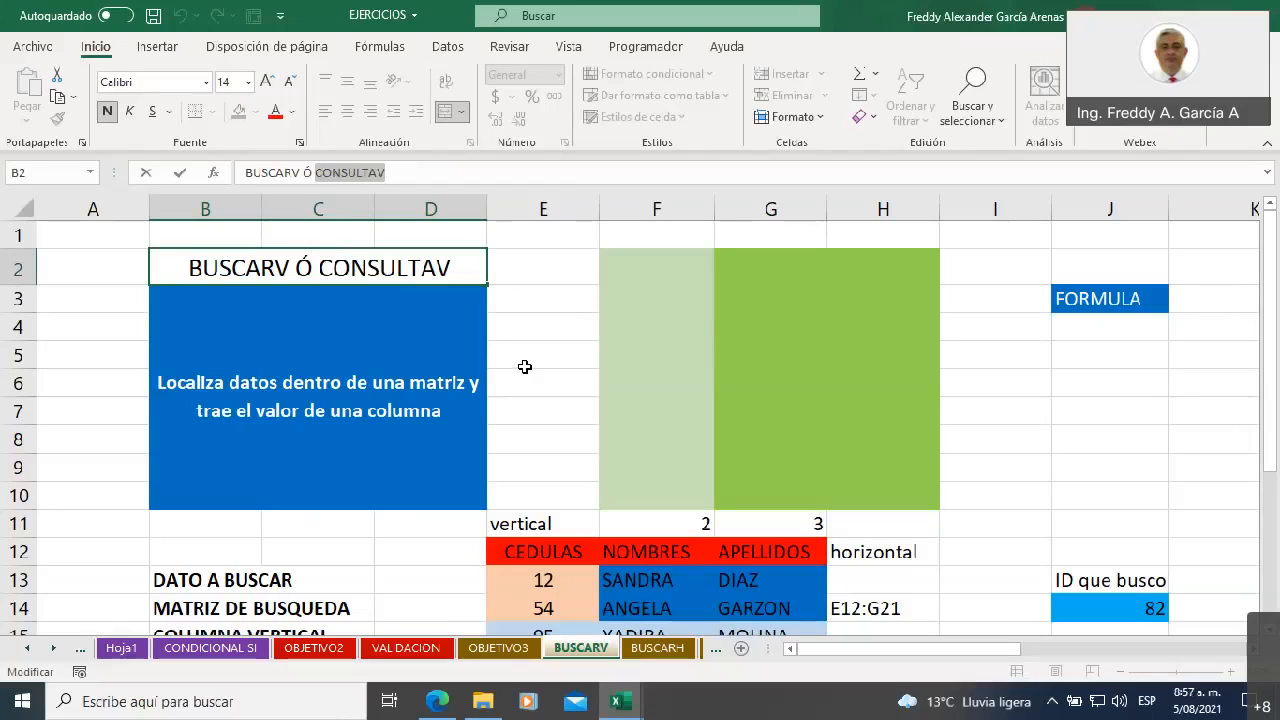
Fill G2:G10, the middle column of the green block, with a muted green theme color
{"action": "left_click_drag", "start_coordinate": [628, 262], "coordinate": [886, 491]}
{"action": "left_click", "coordinate": [780, 265]}
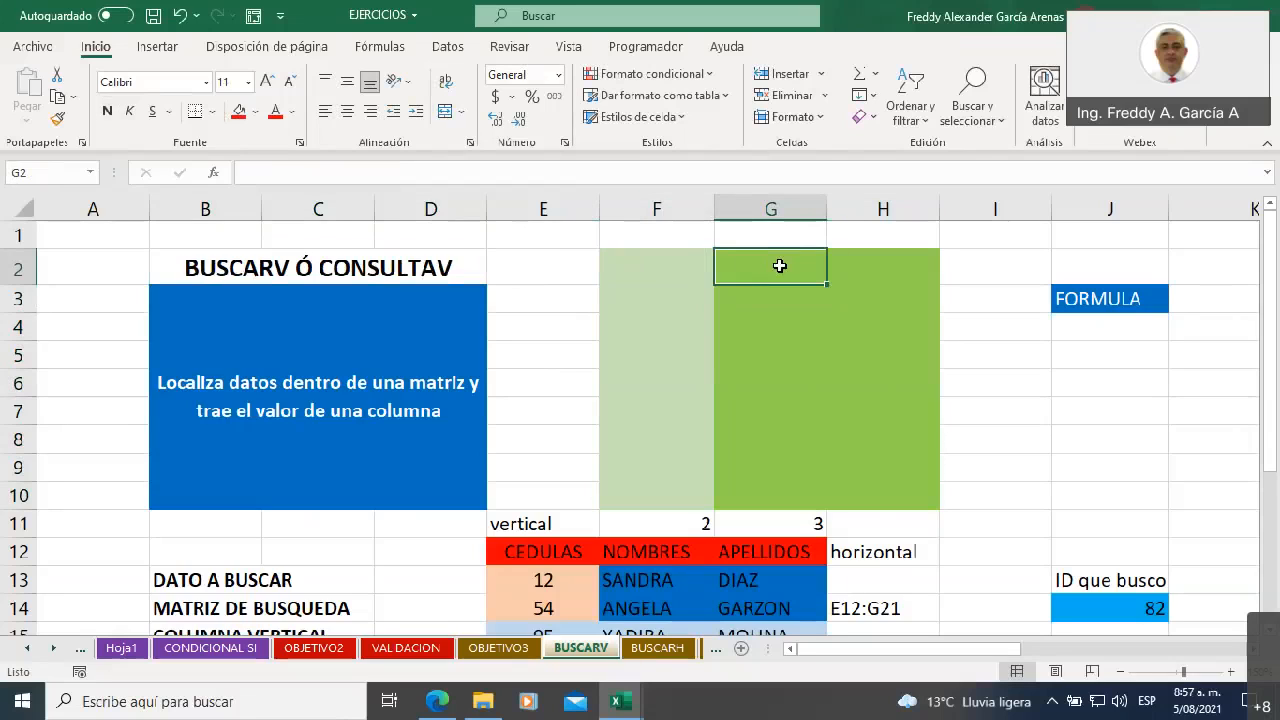
{"action": "left_click_drag", "start_coordinate": [777, 263], "coordinate": [755, 490]}
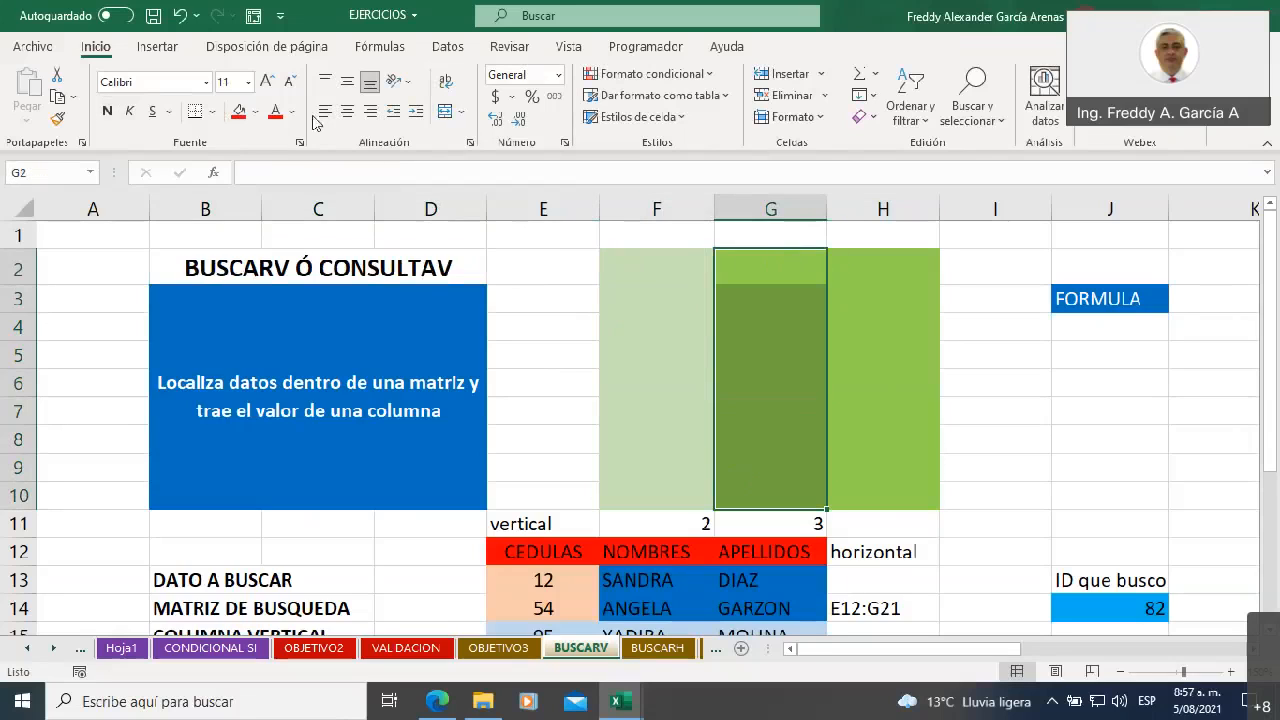
{"action": "left_click", "coordinate": [214, 113]}
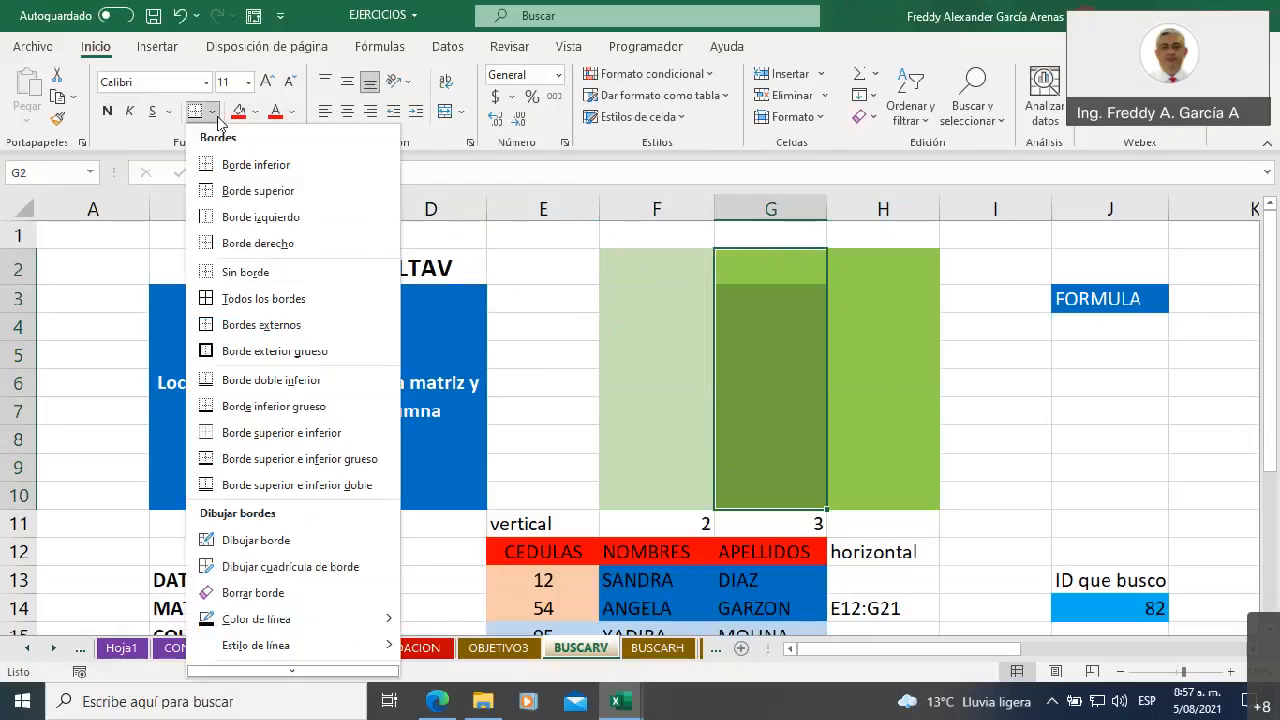
{"action": "left_click", "coordinate": [256, 111]}
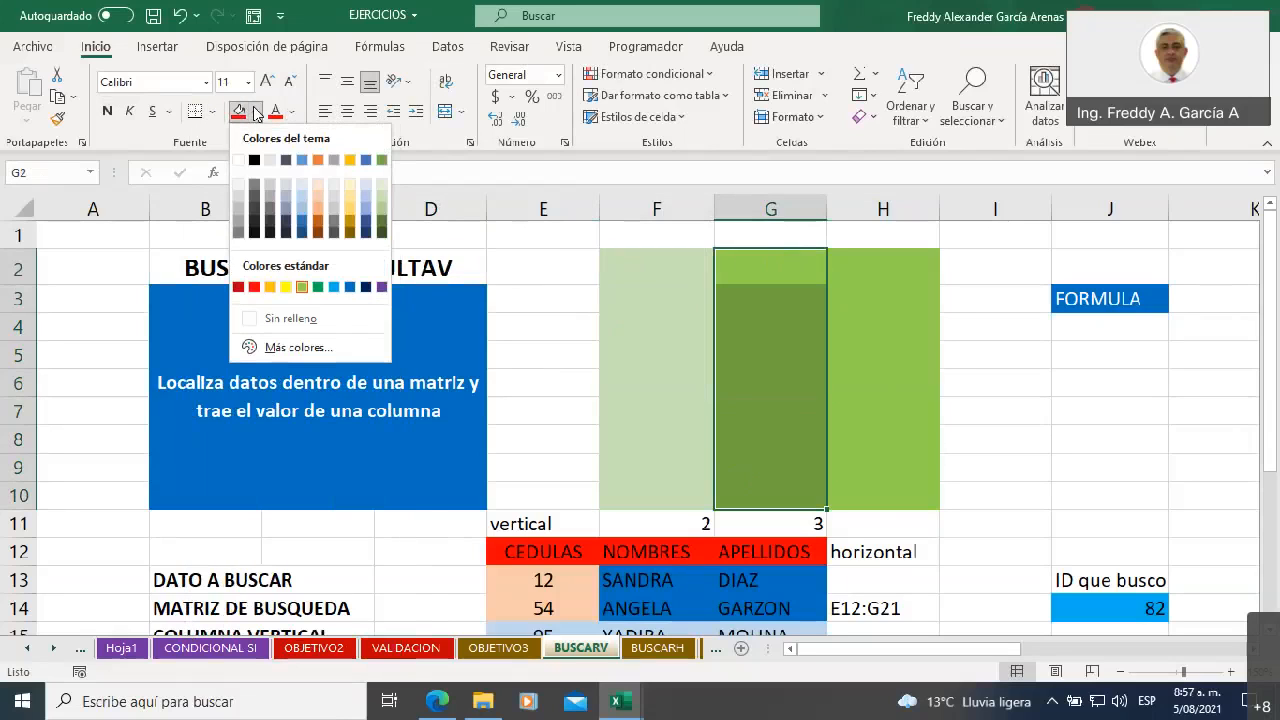
{"action": "left_click", "coordinate": [382, 210]}
{"action": "left_click", "coordinate": [986, 382]}
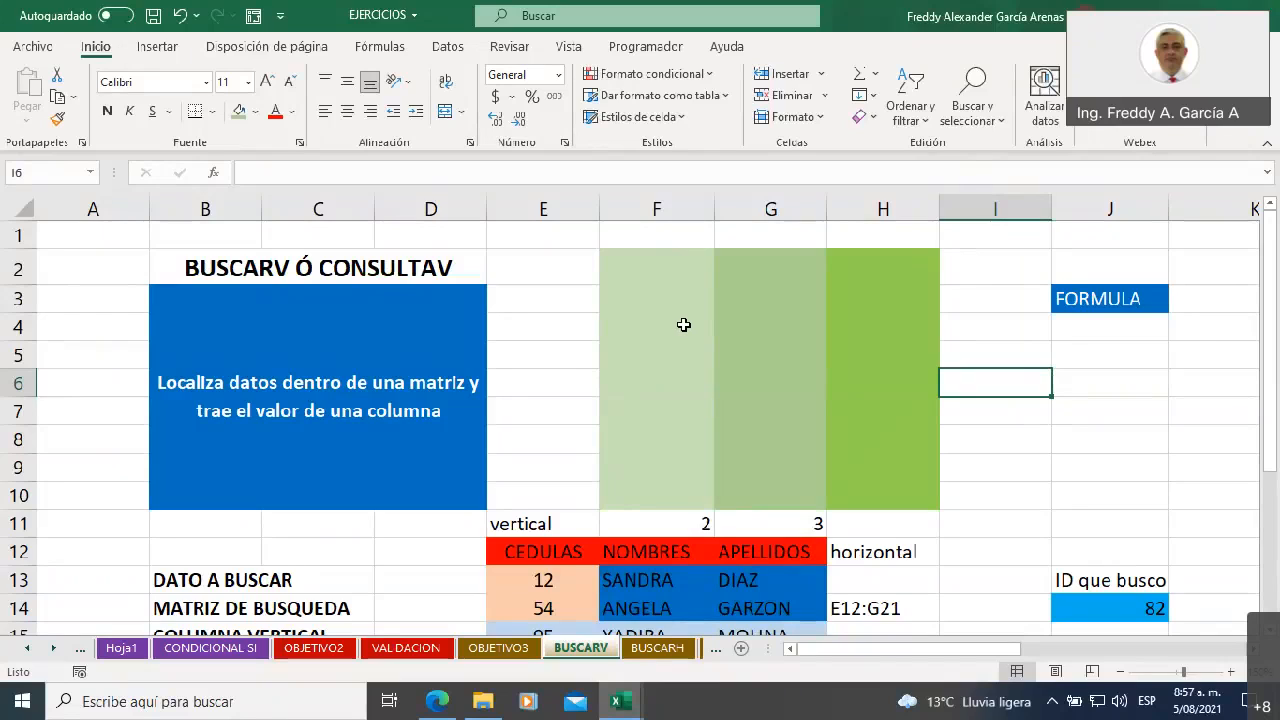
Enter the column headers codigo, nombre and valor in F2, G2 and H2 of the green block
{"action": "left_click", "coordinate": [635, 267]}
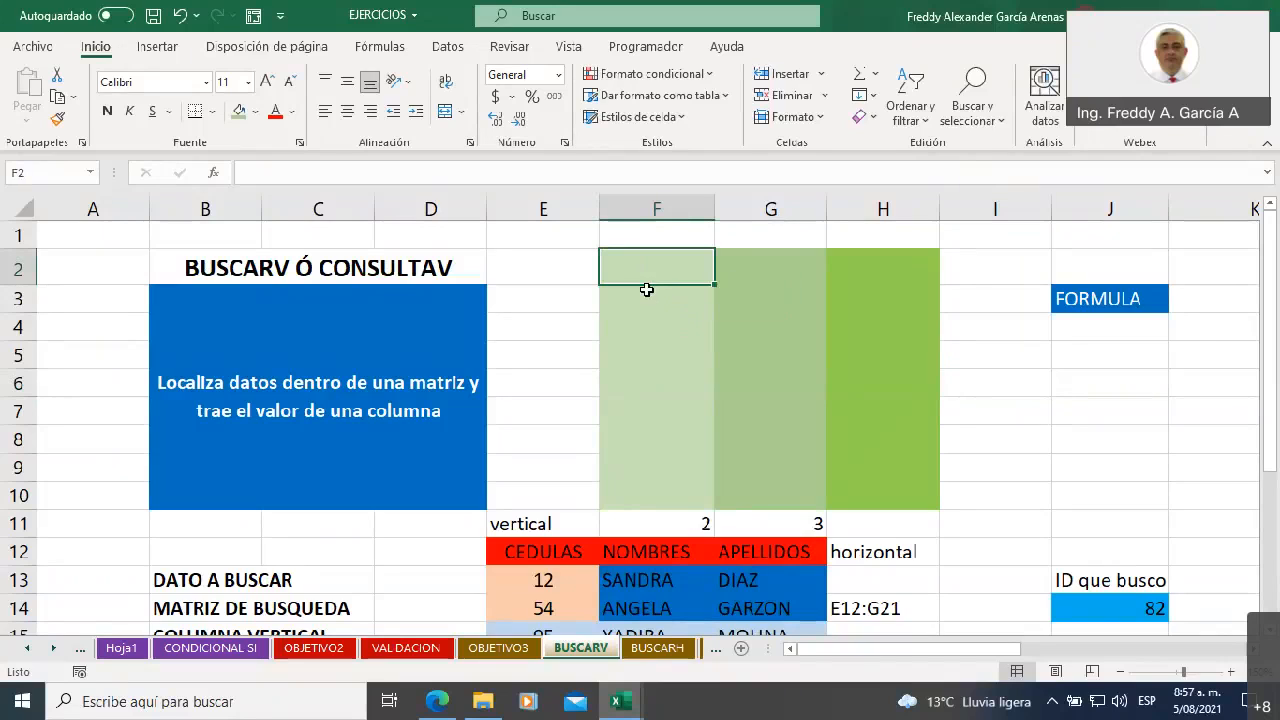
{"action": "type", "text": "codigo"}
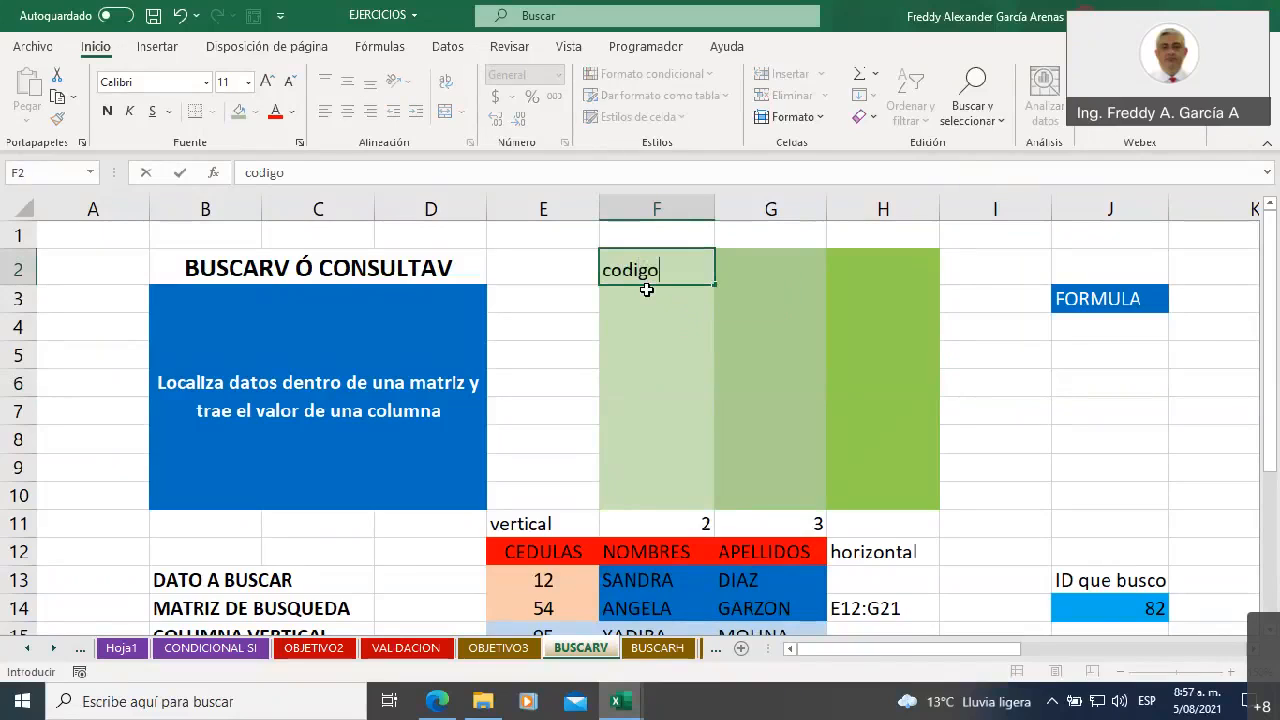
{"action": "left_click", "coordinate": [755, 268]}
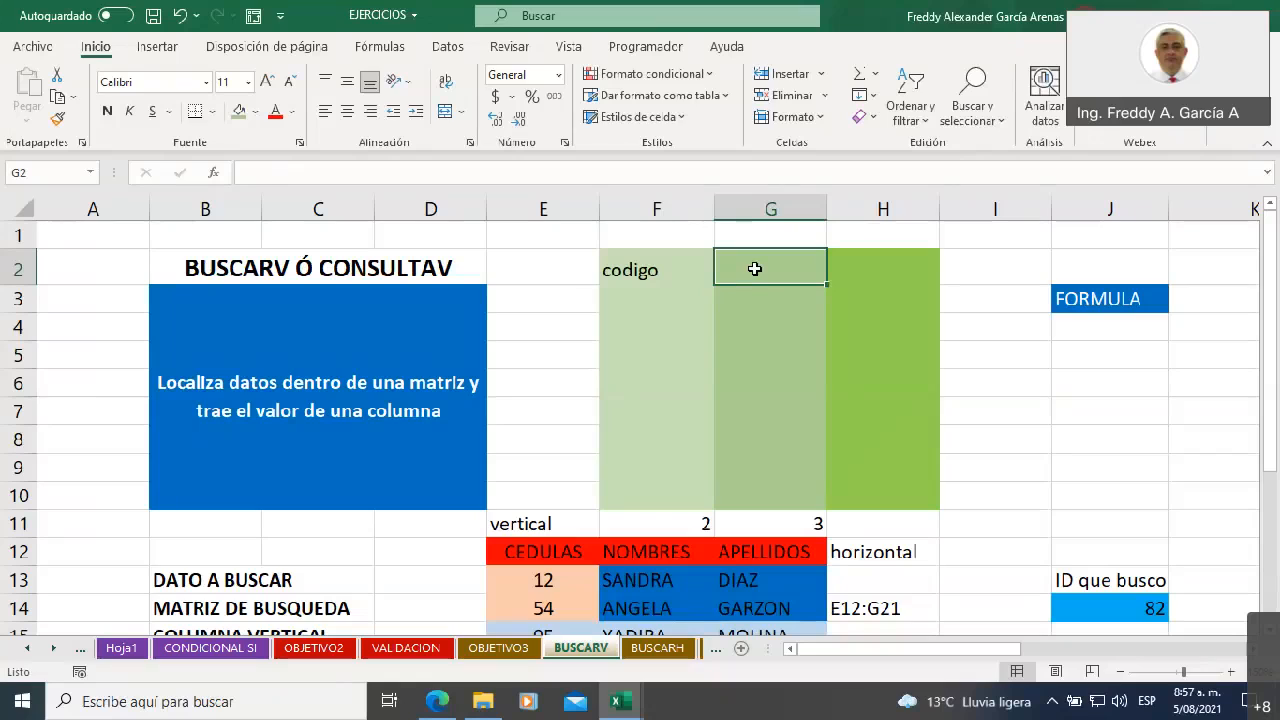
{"action": "type", "text": "nombre"}
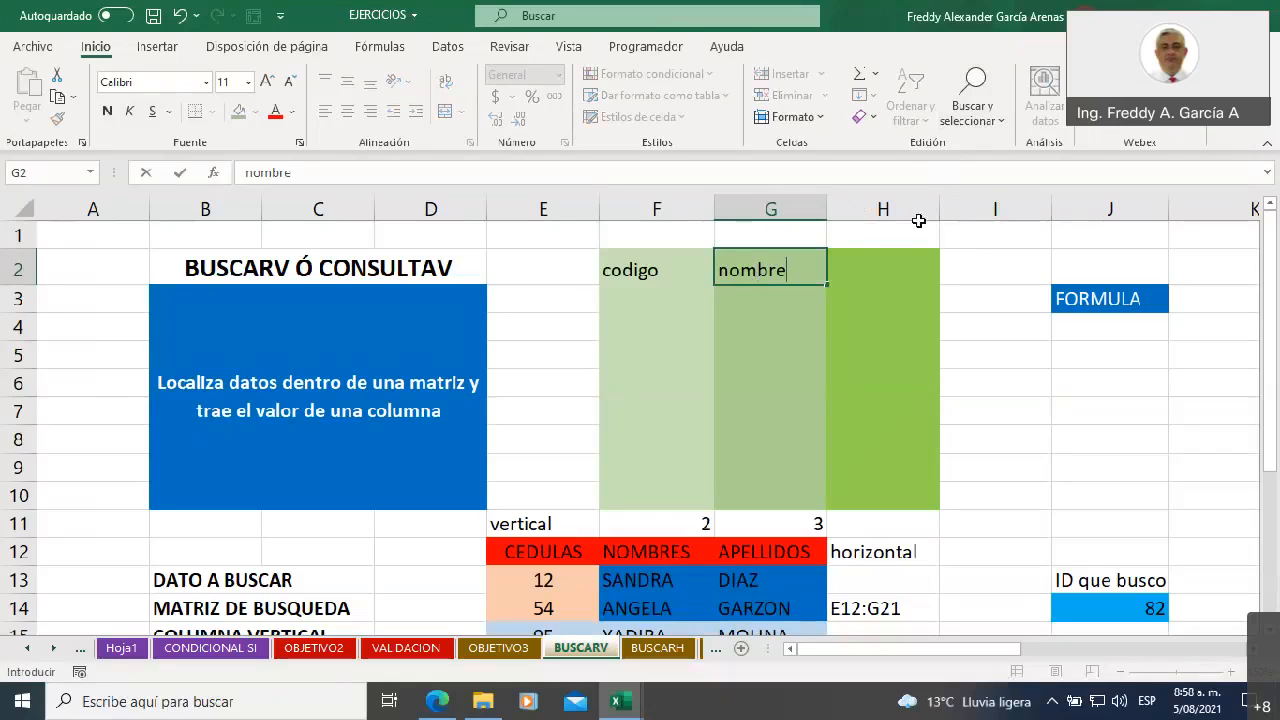
{"action": "left_click", "coordinate": [869, 267]}
{"action": "type", "text": "valro"}
{"action": "key", "text": "BackSpace"}
{"action": "key", "text": "BackSpace"}
{"action": "type", "text": "or"}
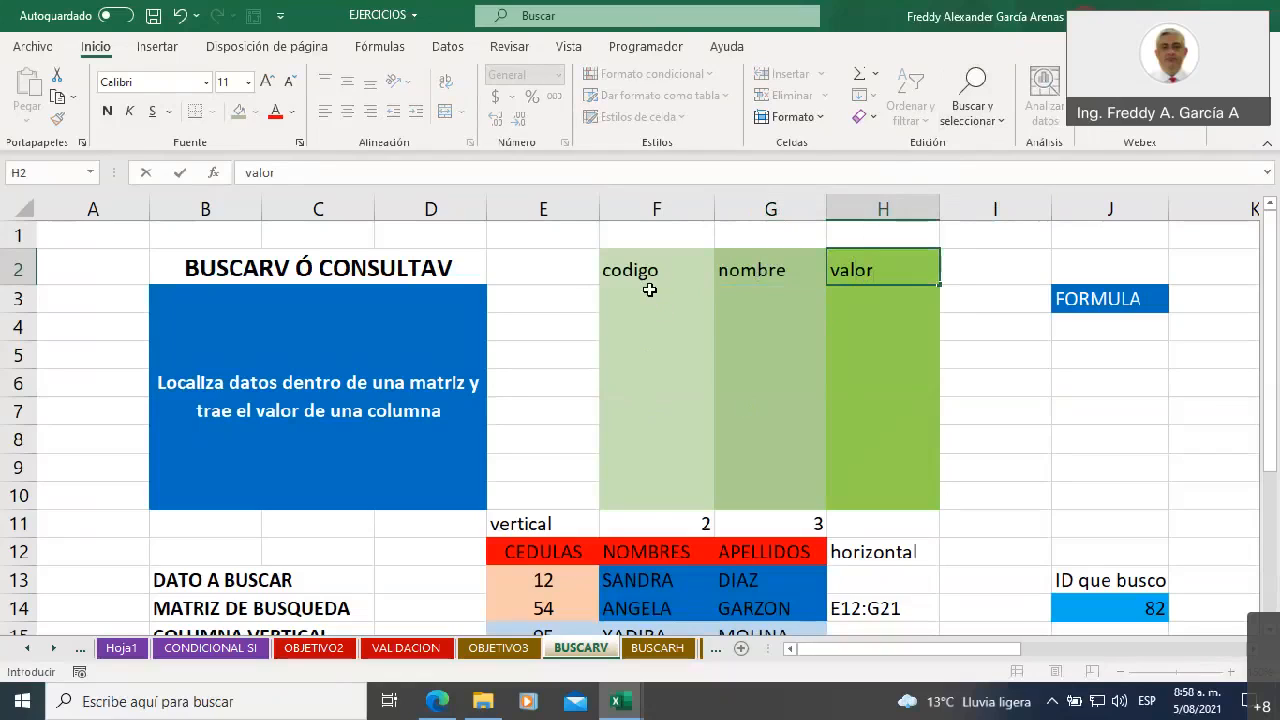
Highlight the empty data cells in rows 3 to 10 under codigo, nombre and valor, one column at a time
{"action": "left_click_drag", "start_coordinate": [651, 300], "coordinate": [654, 494]}
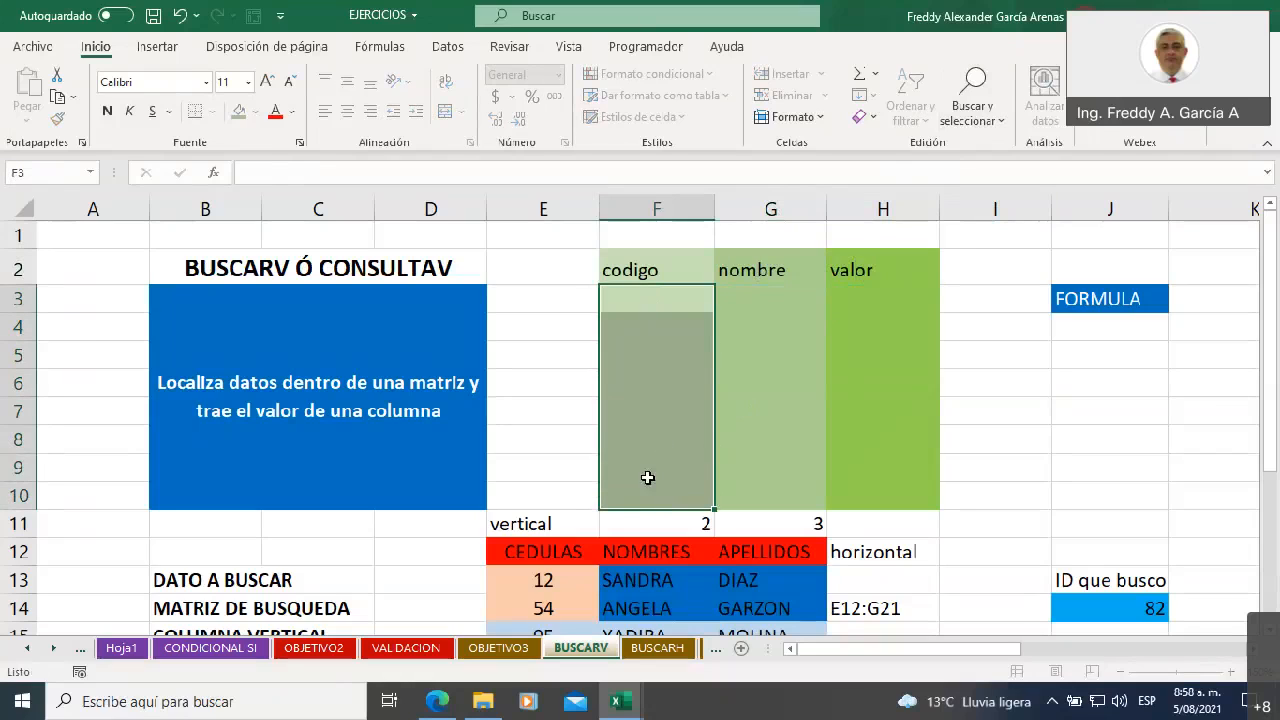
{"action": "left_click_drag", "start_coordinate": [735, 297], "coordinate": [754, 490]}
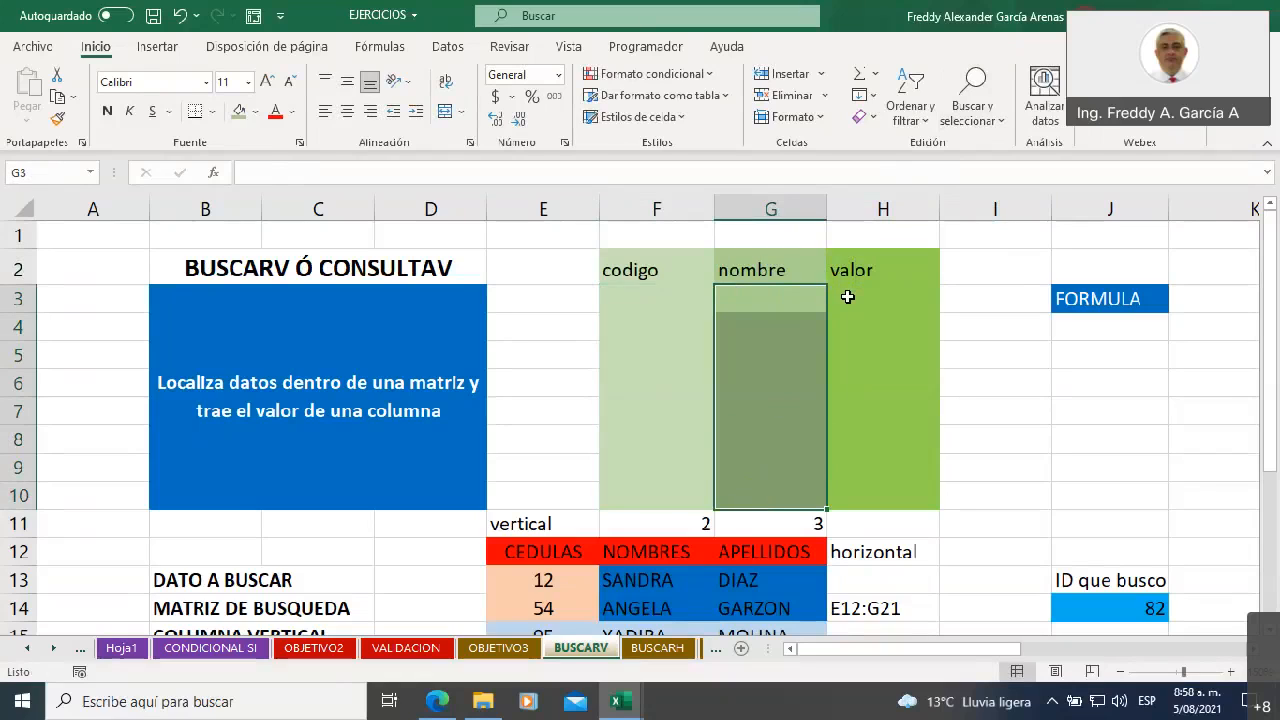
{"action": "left_click_drag", "start_coordinate": [847, 297], "coordinate": [863, 497]}
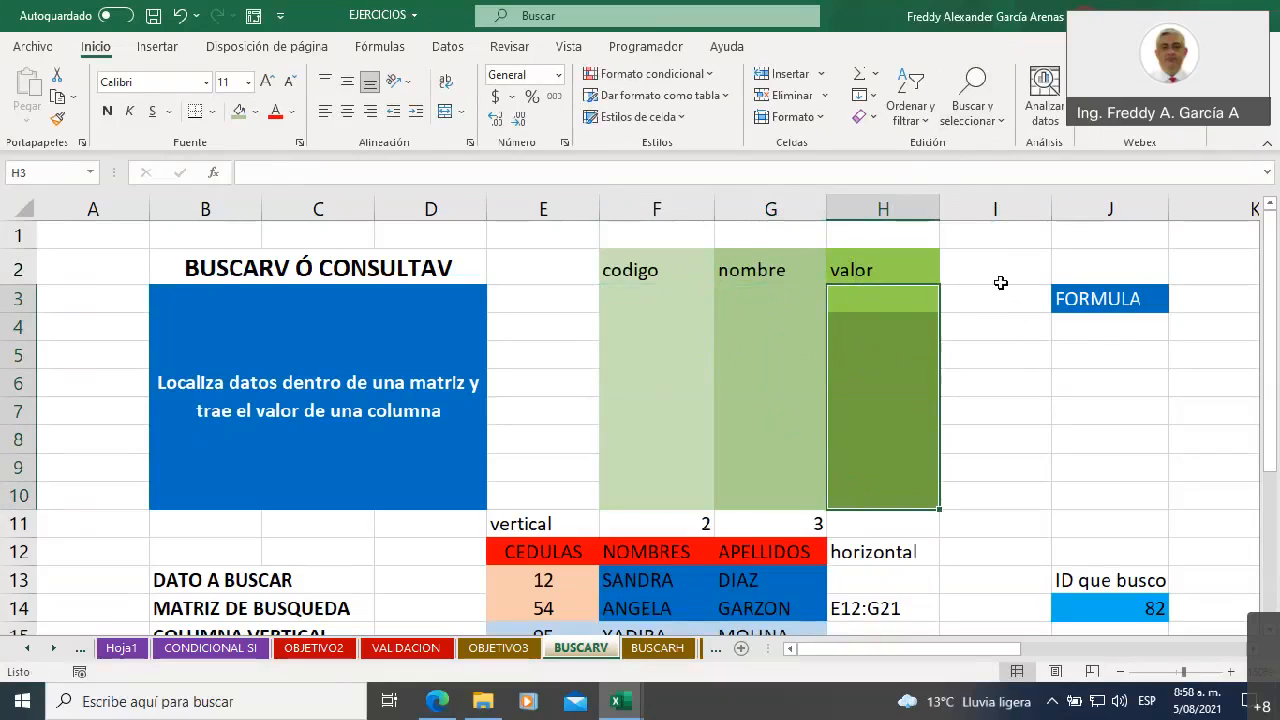
Enter the label consulta in cell J5, below the FORMULA cell
{"action": "left_click", "coordinate": [1066, 357]}
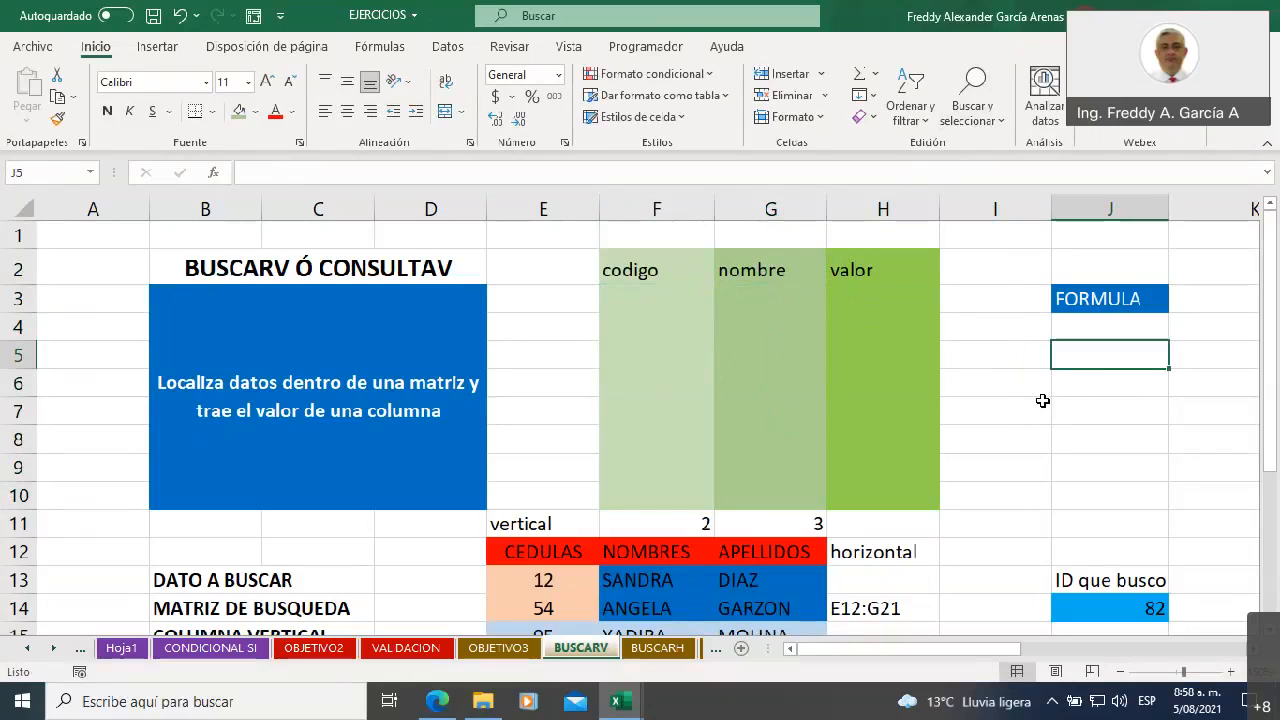
{"action": "type", "text": "co"}
{"action": "type", "text": "ult"}
{"action": "key", "text": "BackSpace"}
{"action": "key", "text": "BackSpace"}
{"action": "key", "text": "BackSpace"}
{"action": "type", "text": "sita"}
{"action": "key", "text": "BackSpace"}
{"action": "key", "text": "BackSpace"}
{"action": "key", "text": "BackSpace"}
{"action": "type", "text": "ulta"}
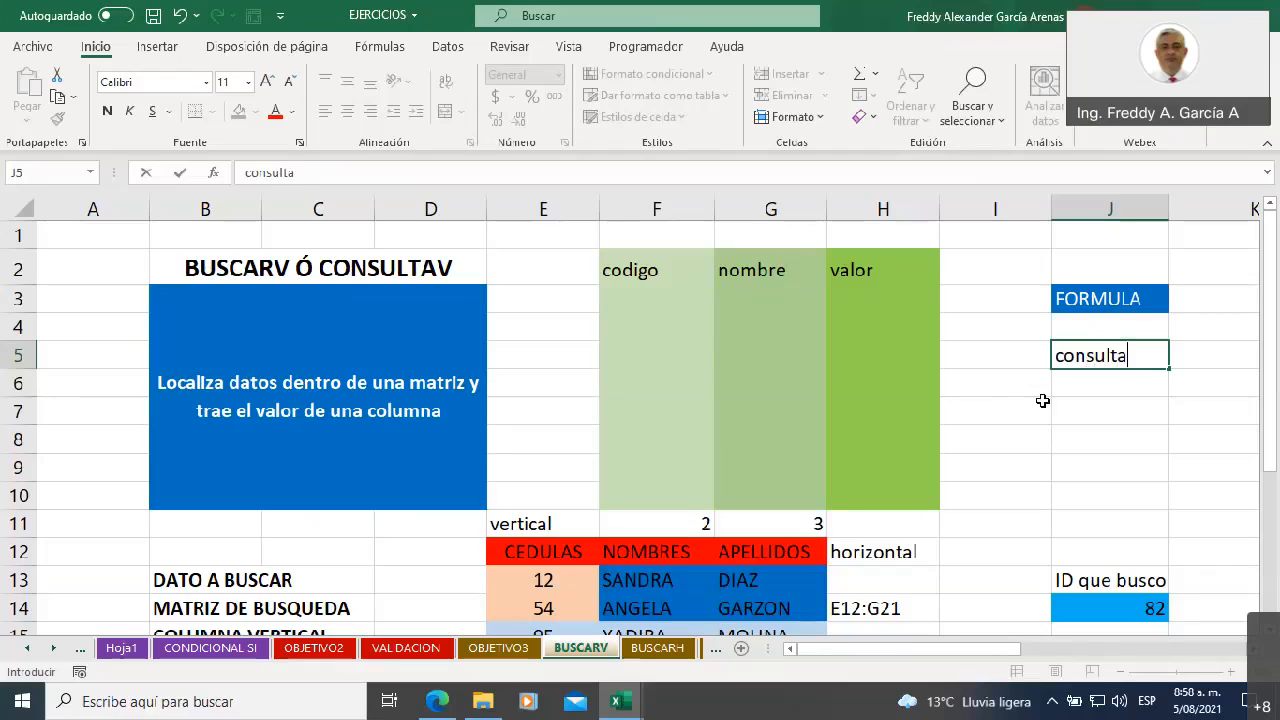
{"action": "left_click", "coordinate": [1095, 399]}
Fill the consulta cell J5 with the standard orange color
{"action": "left_click", "coordinate": [1078, 358]}
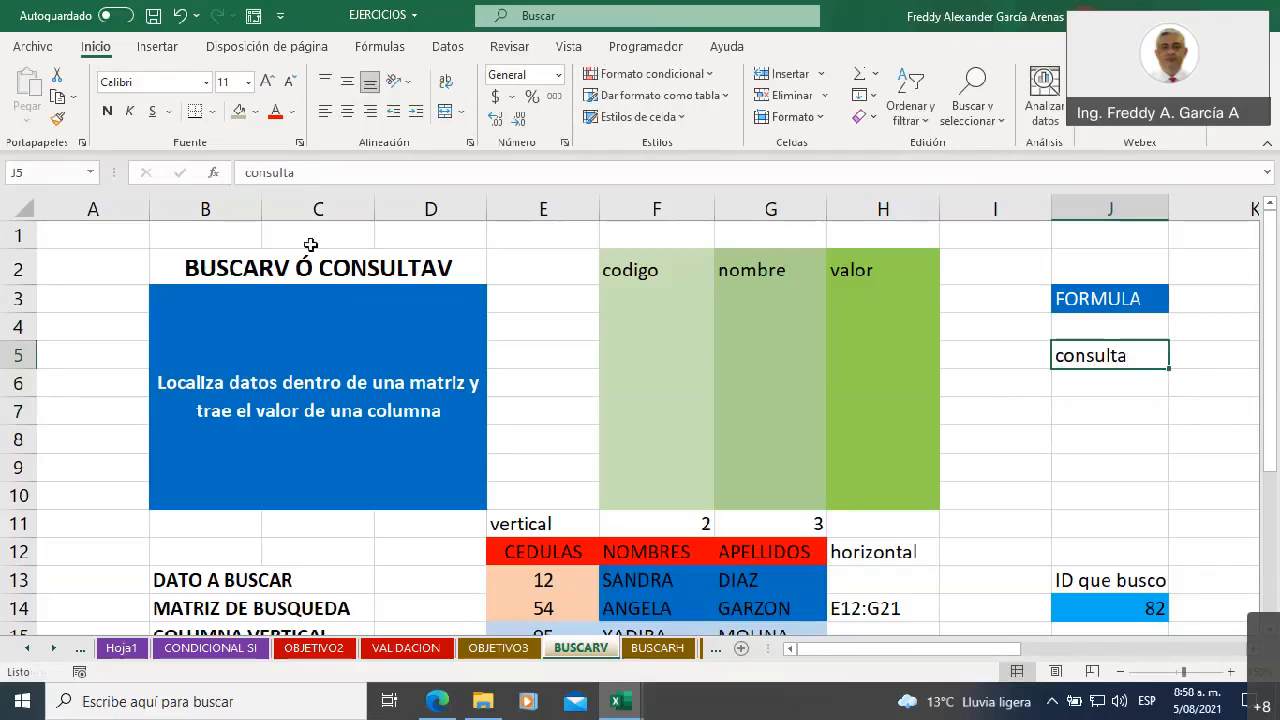
{"action": "left_click", "coordinate": [257, 113]}
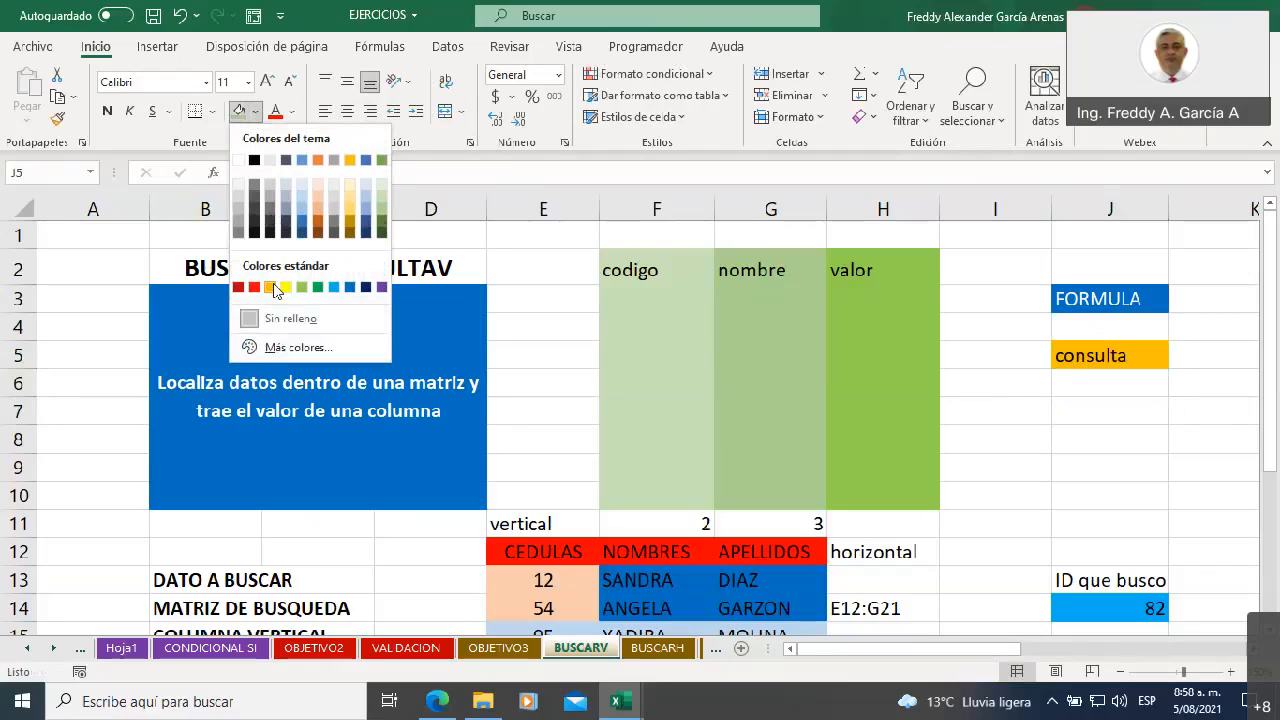
{"action": "left_click", "coordinate": [271, 287]}
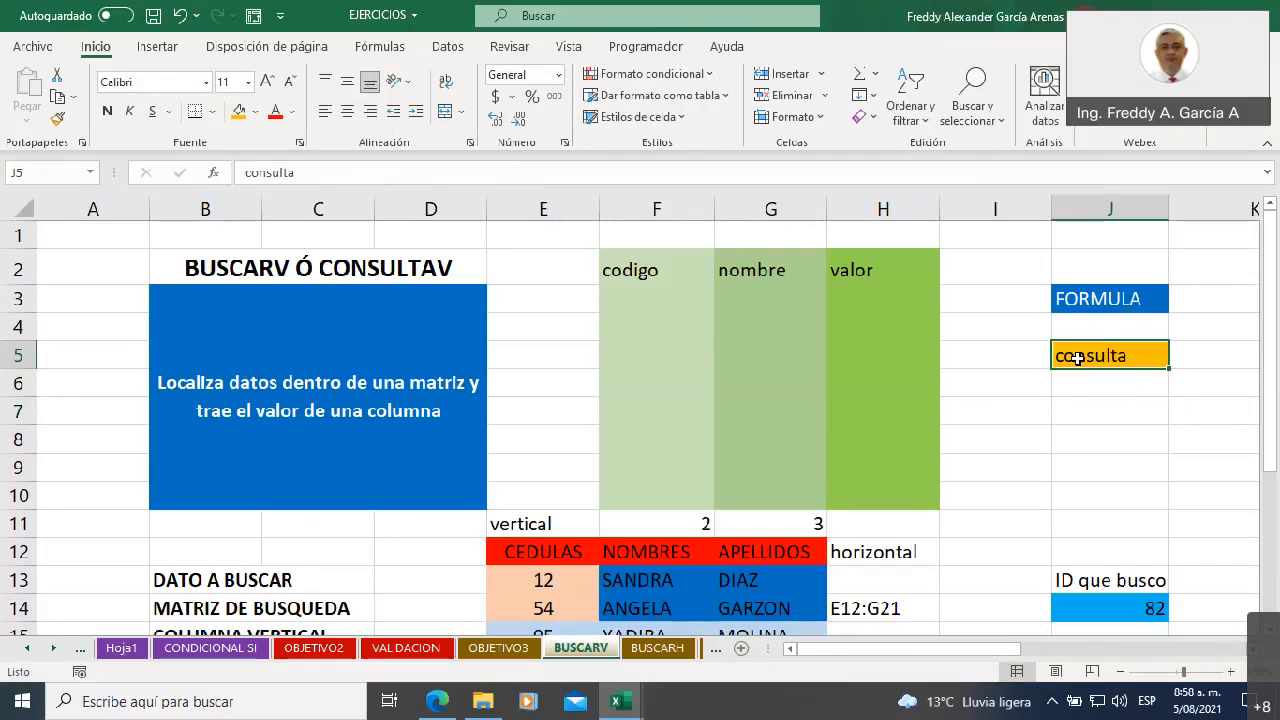
Point out the FORMULA cell J3 and the consulta cell J5, and highlight the whole table F2:H10
{"action": "left_click", "coordinate": [1067, 292]}
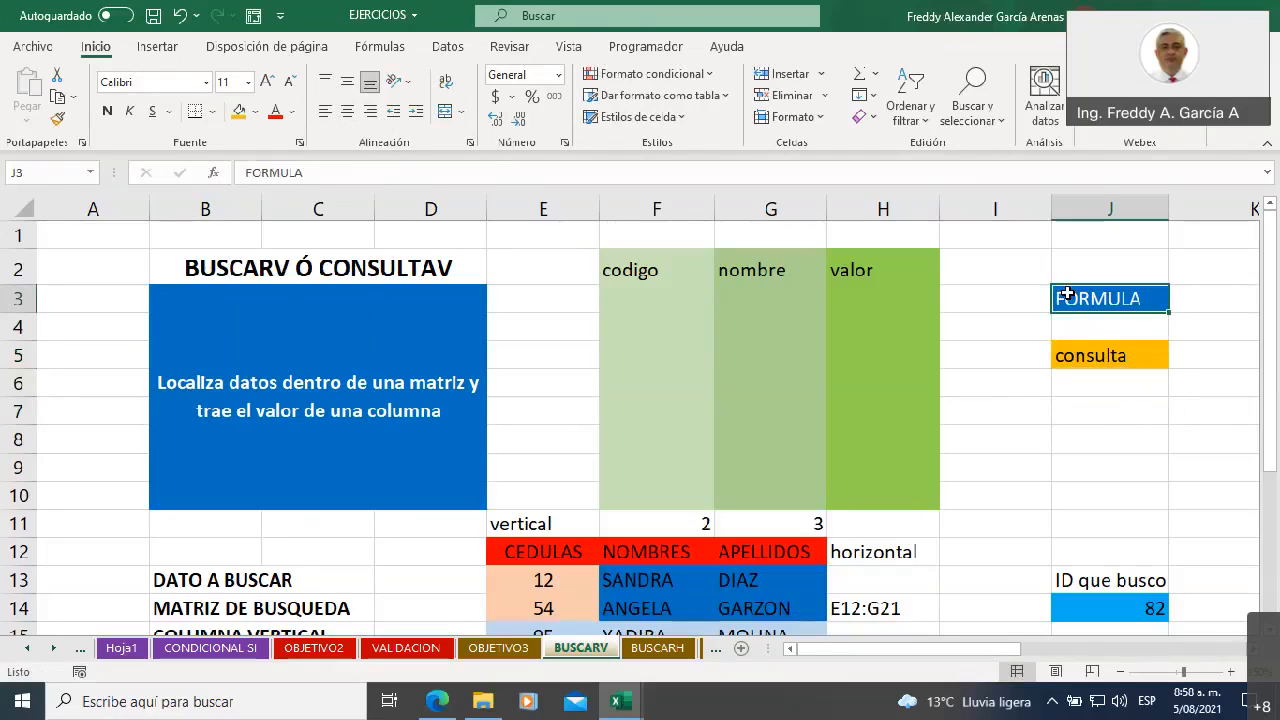
{"action": "left_click_drag", "start_coordinate": [977, 650], "coordinate": [1044, 651]}
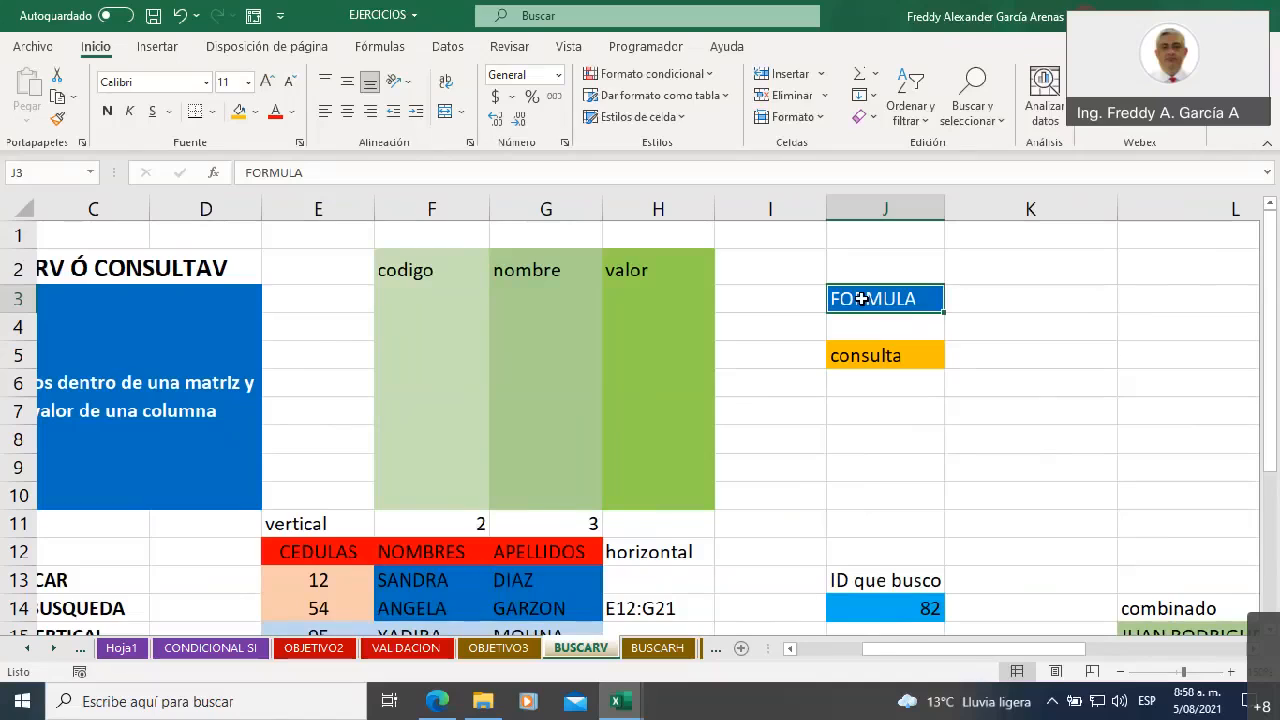
{"action": "left_click", "coordinate": [861, 363]}
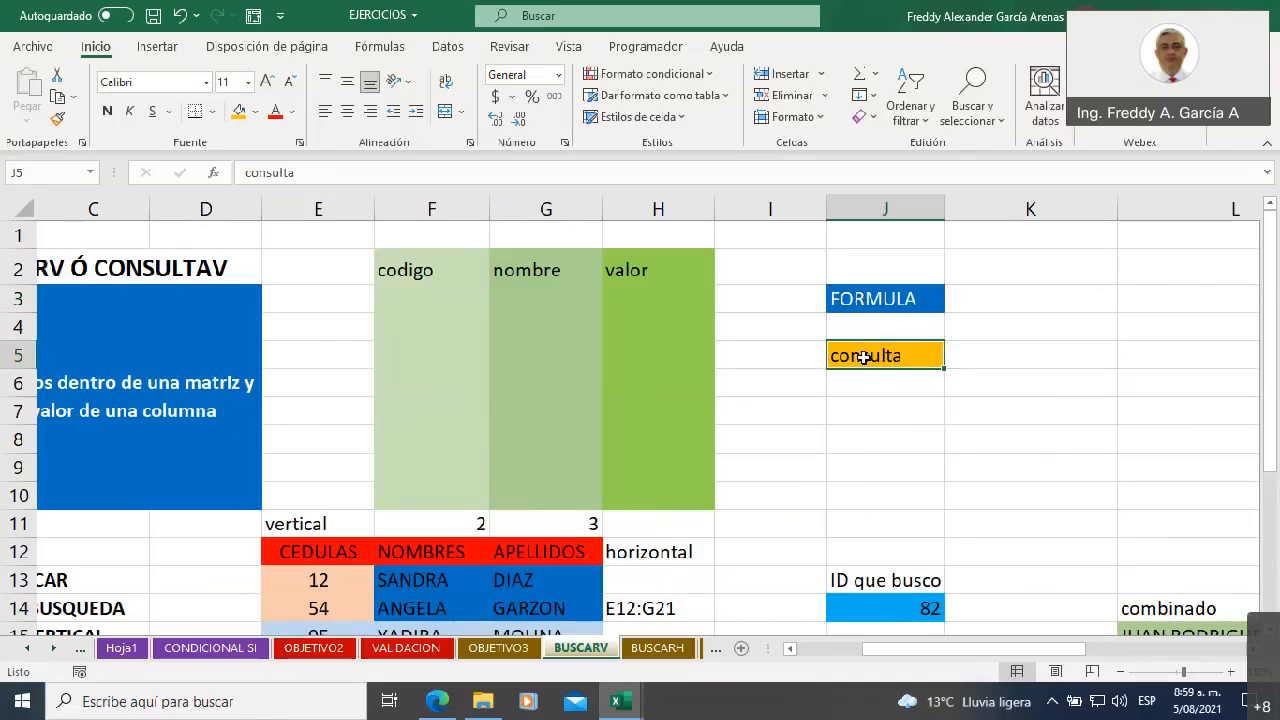
{"action": "left_click_drag", "start_coordinate": [414, 262], "coordinate": [660, 488]}
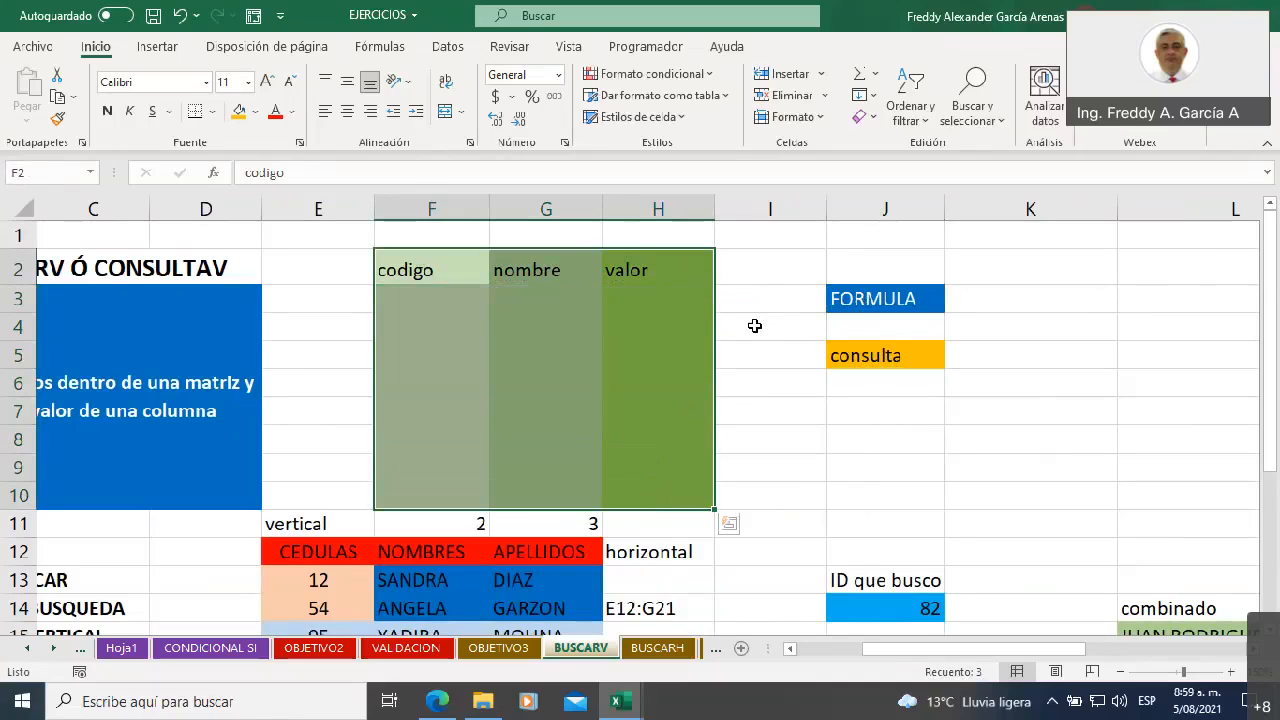
Go down the codigo column one cell at a time from F2 to F10 to show the vertical search
{"action": "left_click", "coordinate": [416, 266]}
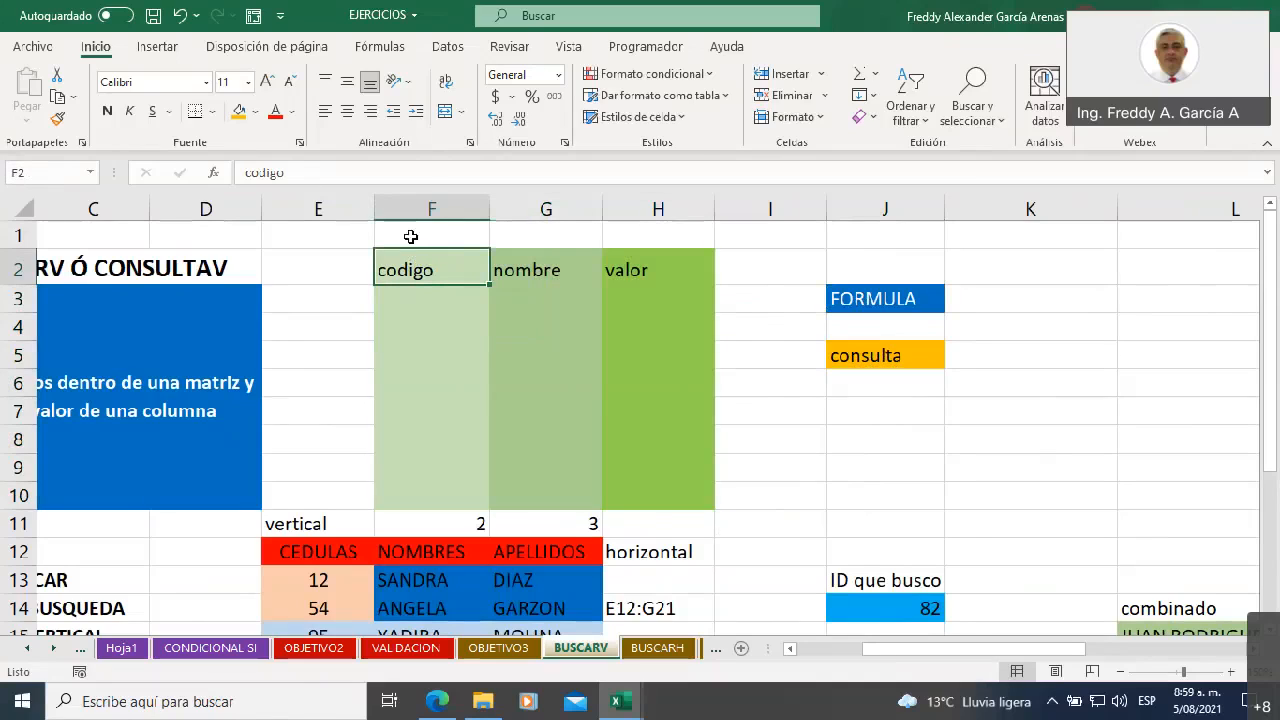
{"action": "left_click", "coordinate": [418, 298]}
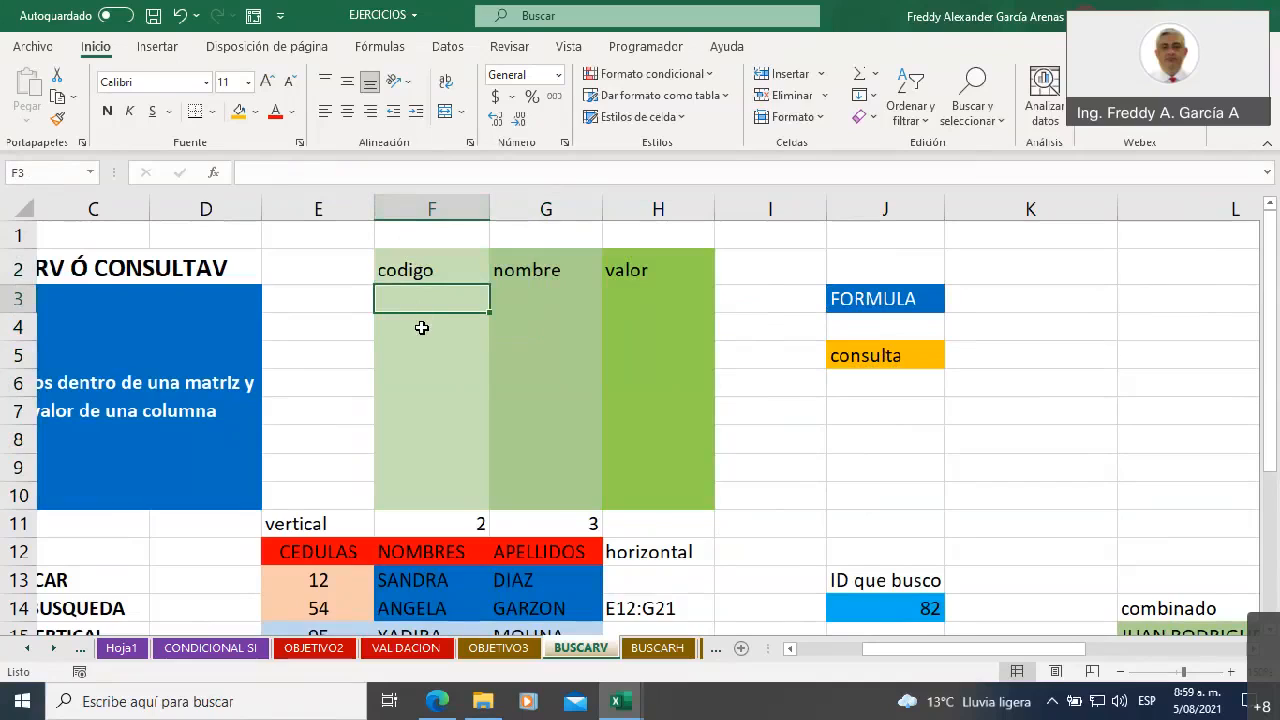
{"action": "left_click", "coordinate": [422, 334]}
{"action": "left_click", "coordinate": [424, 362]}
{"action": "left_click", "coordinate": [426, 389]}
{"action": "left_click", "coordinate": [427, 411]}
{"action": "left_click", "coordinate": [428, 440]}
{"action": "left_click", "coordinate": [430, 466]}
{"action": "left_click", "coordinate": [435, 494]}
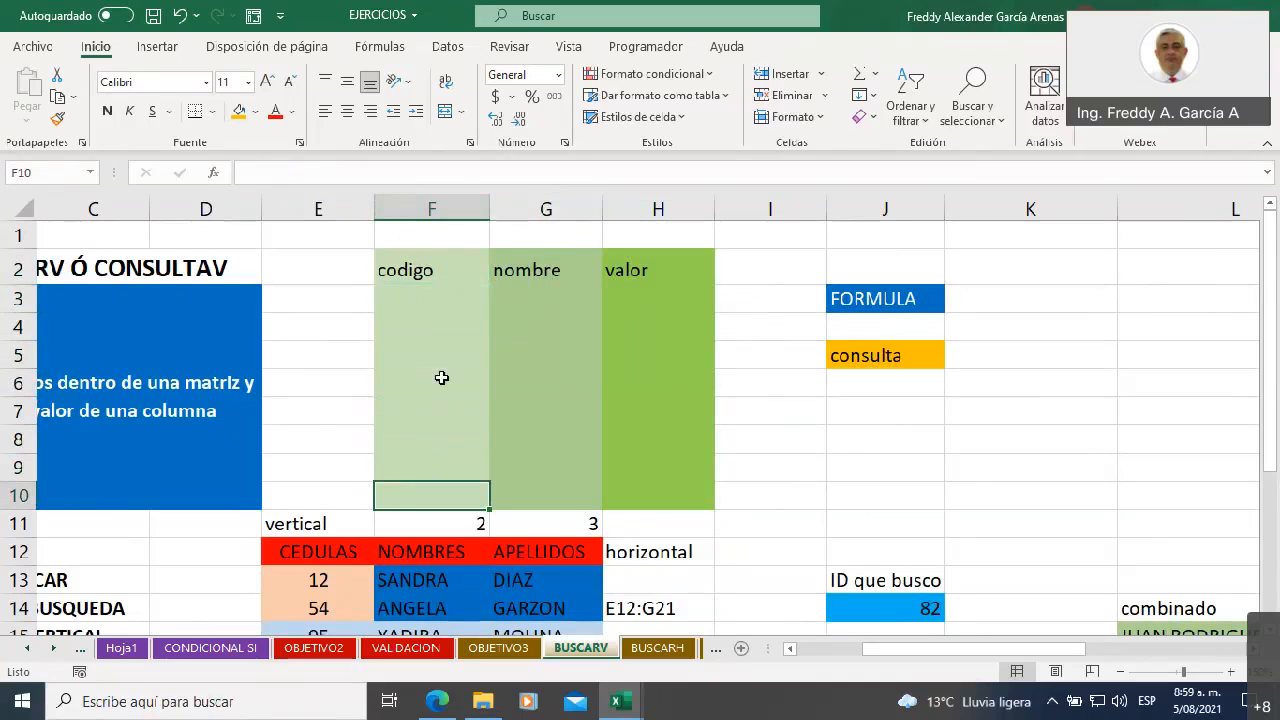
Add a sample record in row 6 with consulto in F6, xxx in G6 and xx in H6
{"action": "left_click", "coordinate": [432, 378]}
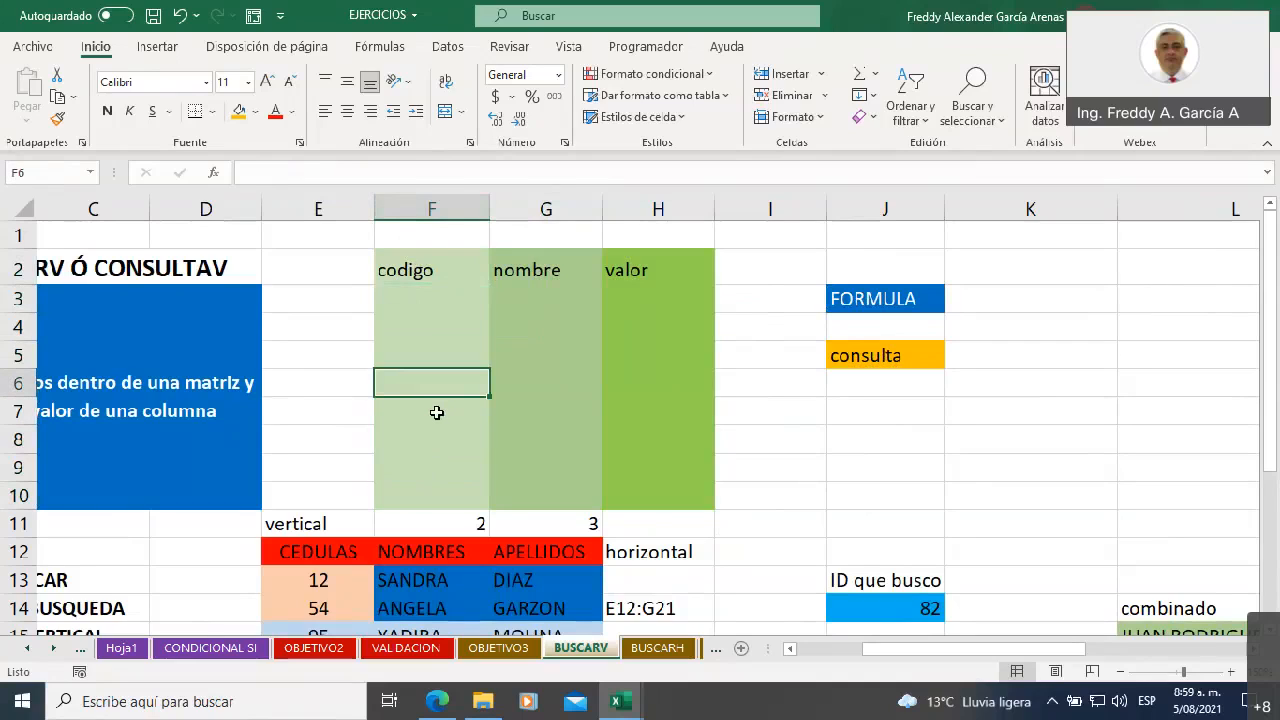
{"action": "type", "text": "consulto"}
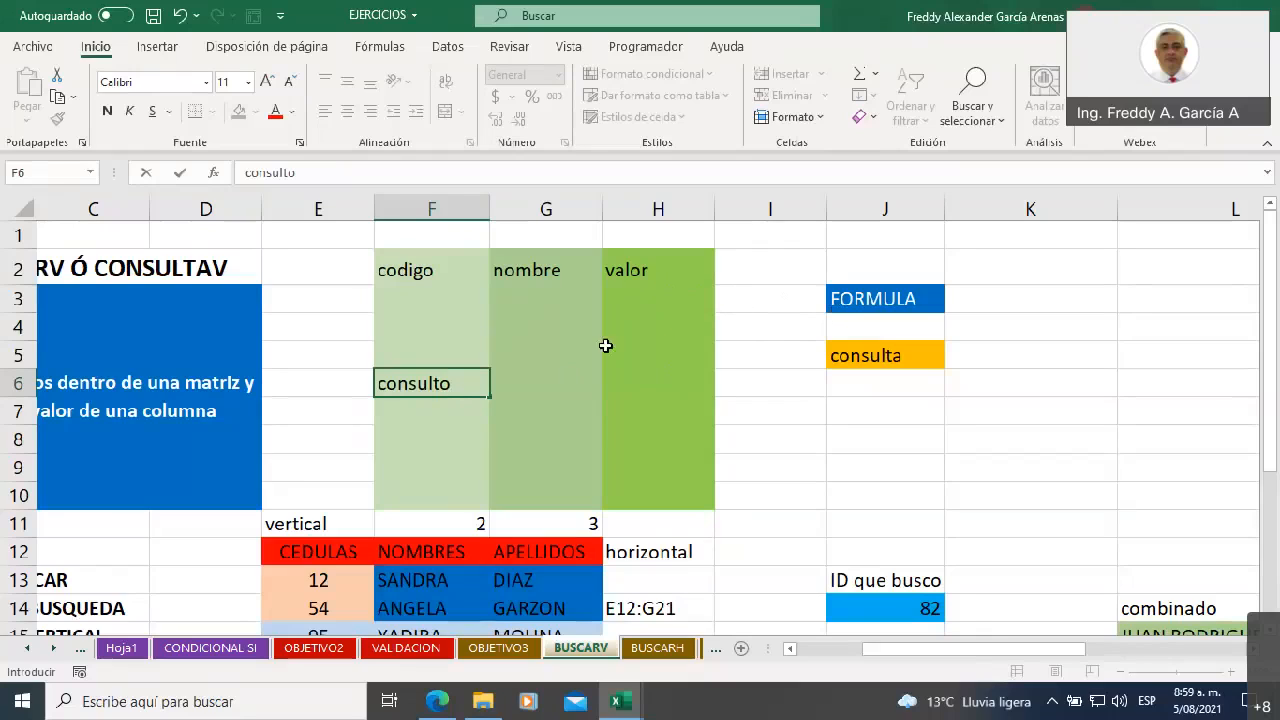
{"action": "left_click", "coordinate": [548, 383]}
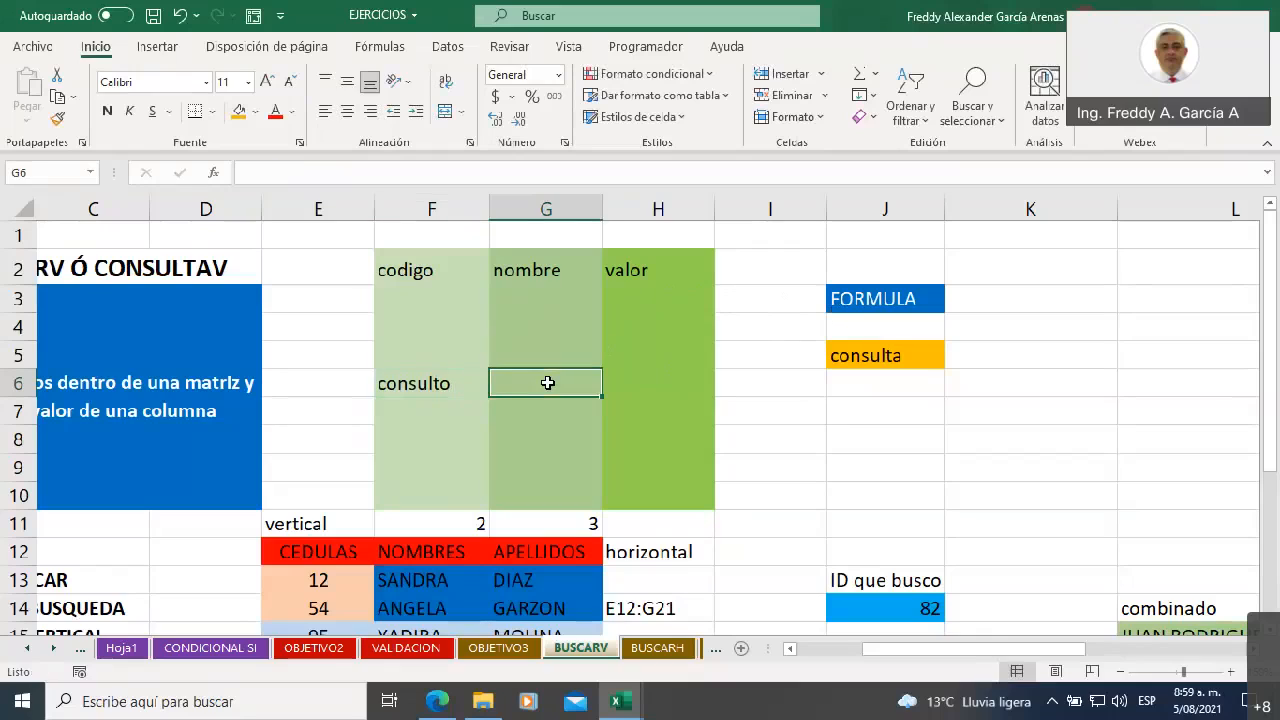
{"action": "type", "text": "xxx"}
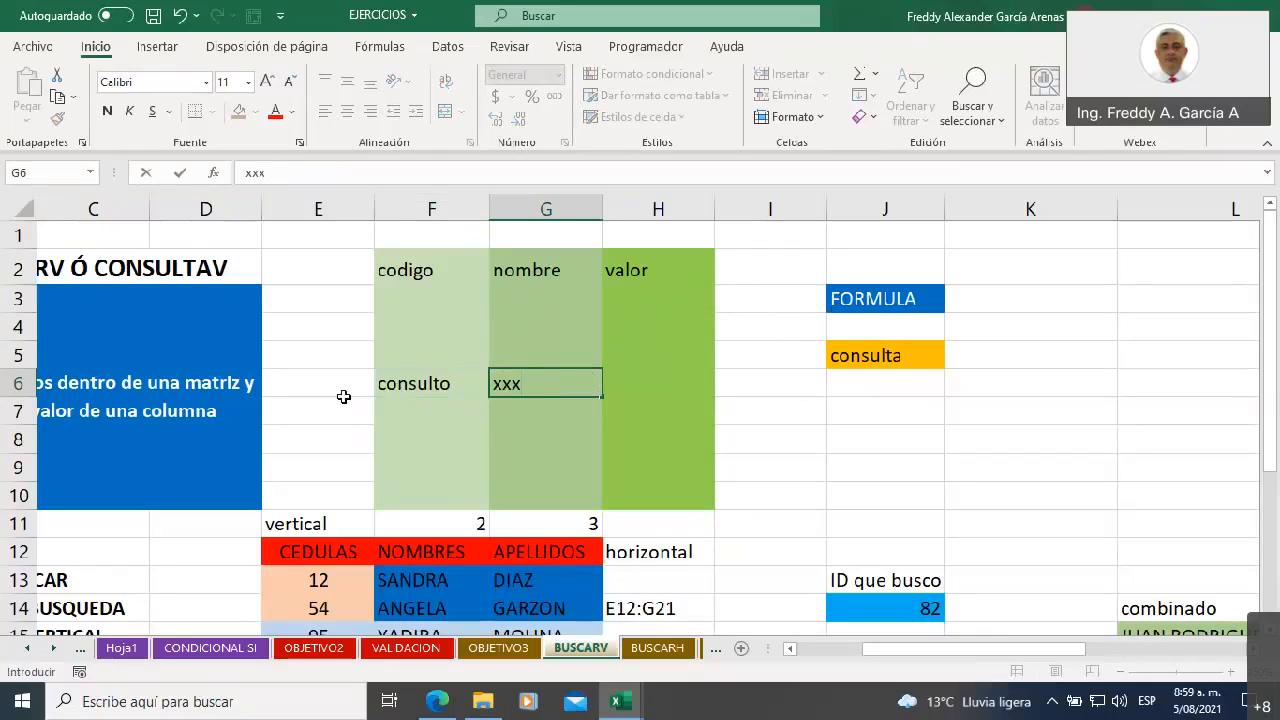
{"action": "left_click", "coordinate": [400, 385]}
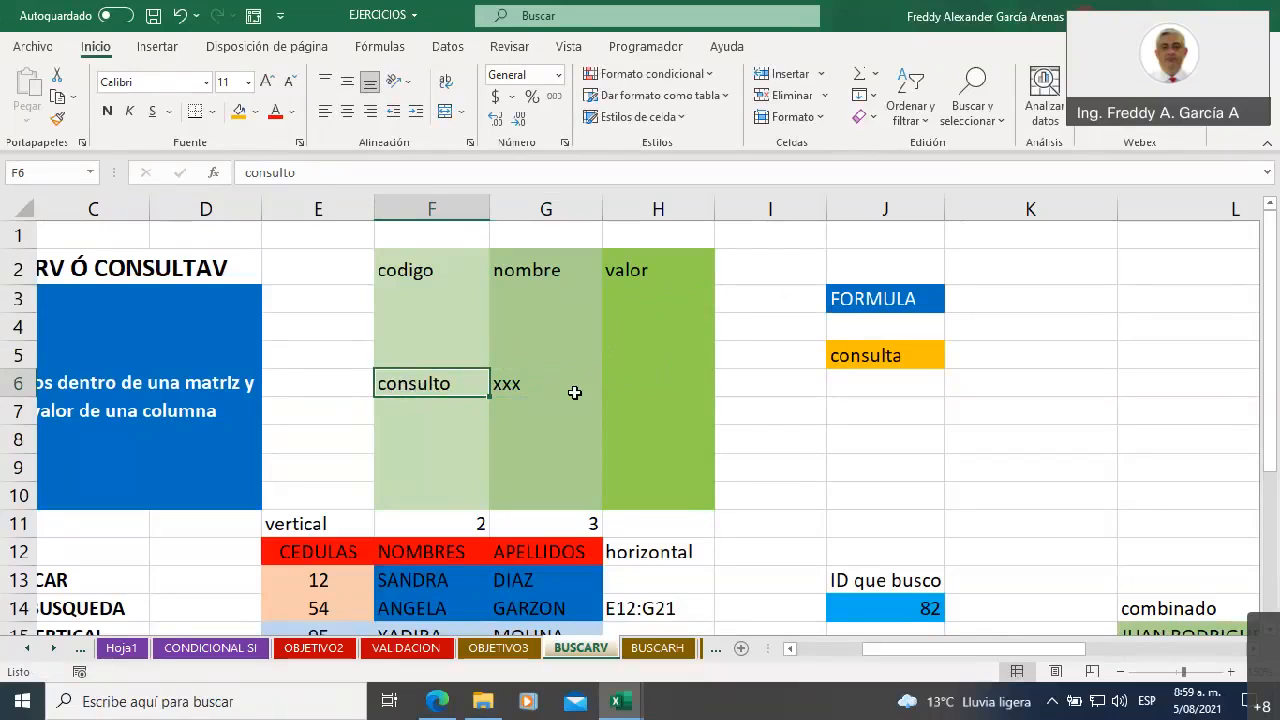
{"action": "left_click", "coordinate": [660, 384]}
{"action": "type", "text": "xx"}
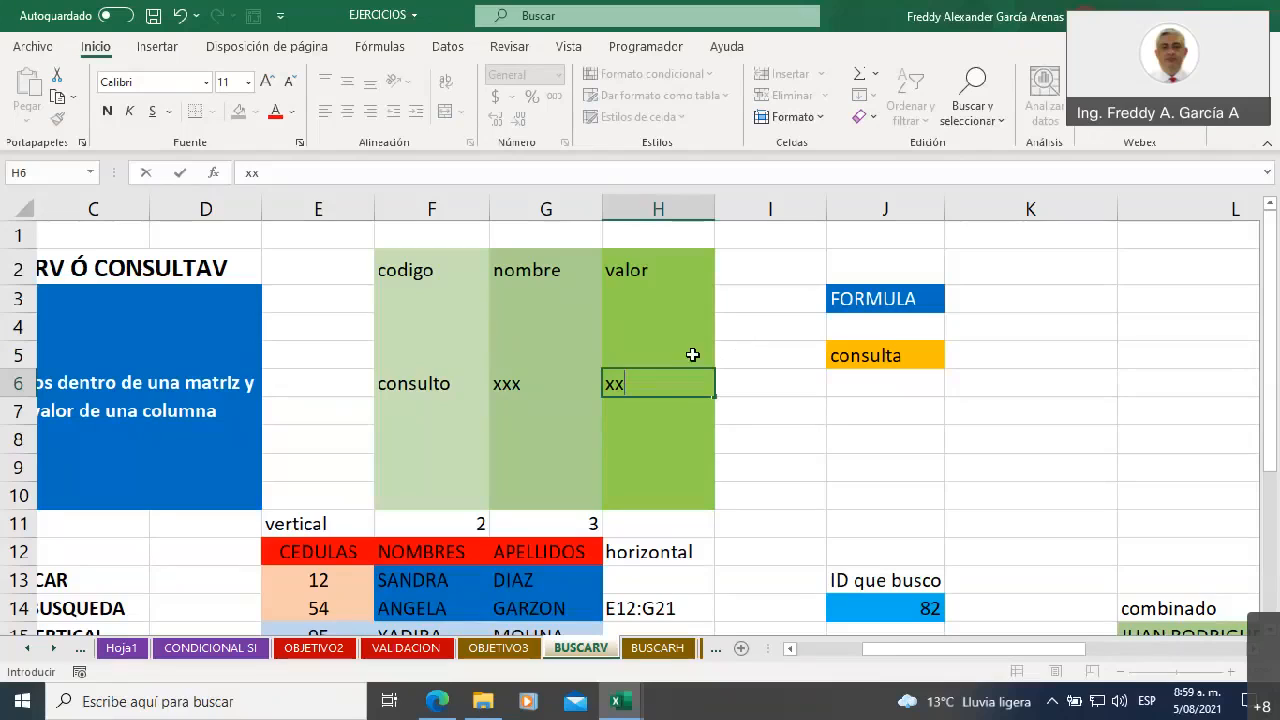
Highlight the full table F2:H10, and single out its codigo and nombre columns
{"action": "left_click_drag", "start_coordinate": [411, 262], "coordinate": [636, 486]}
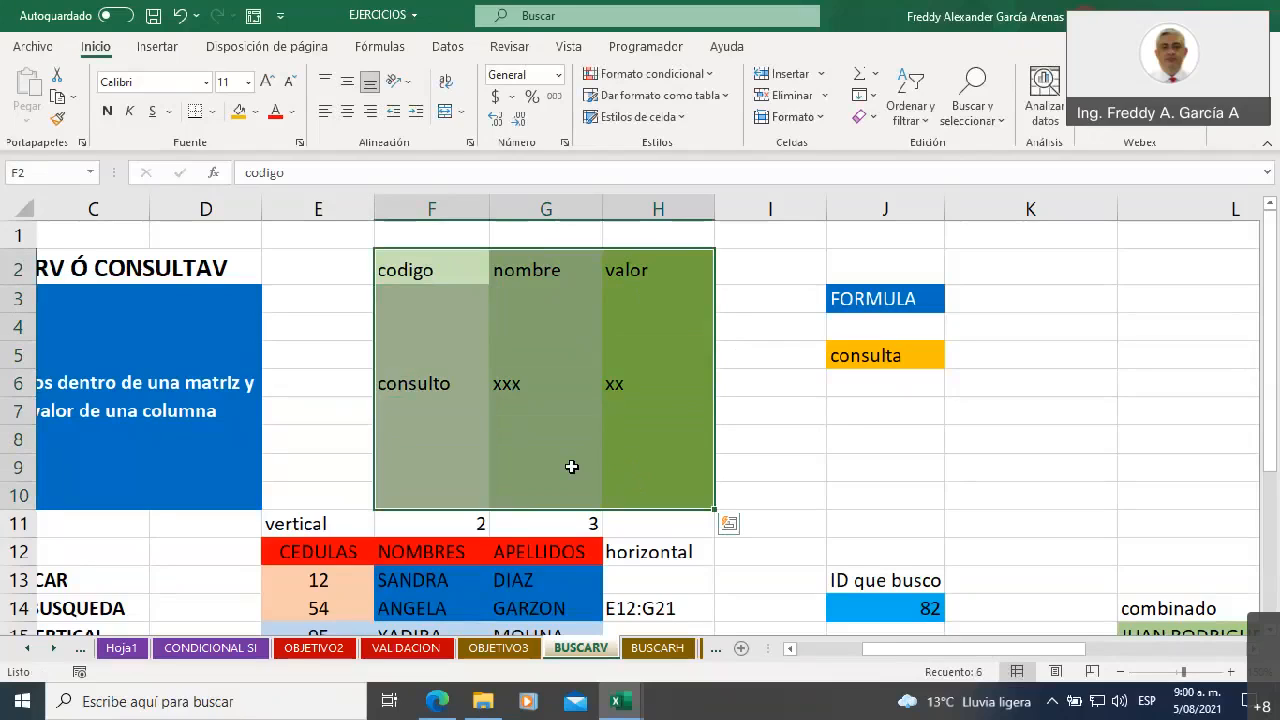
{"action": "key", "text": "shift+Left"}
{"action": "key", "text": "shift+Left"}
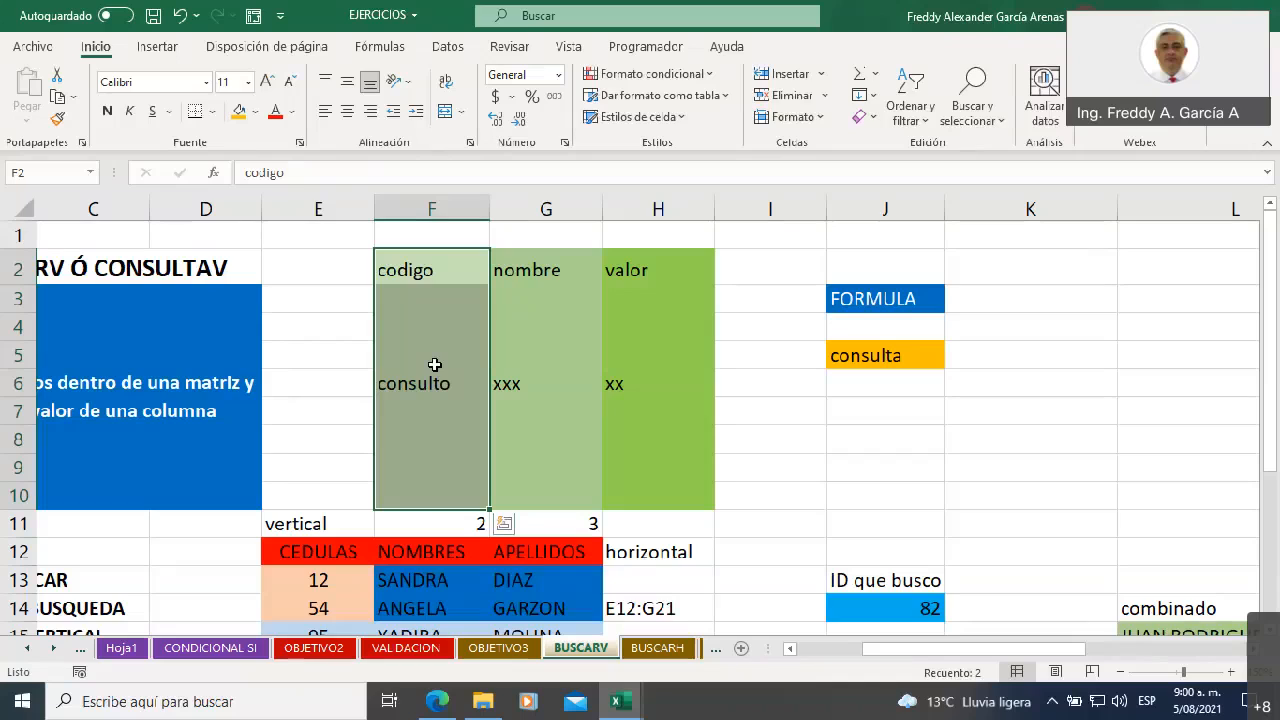
{"action": "left_click_drag", "start_coordinate": [543, 272], "coordinate": [555, 487]}
{"action": "left_click_drag", "start_coordinate": [392, 273], "coordinate": [421, 497]}
Trace the lookup path down the codigo column from F2 to F6, and across row 6 to G6 and H6
{"action": "left_click", "coordinate": [423, 266]}
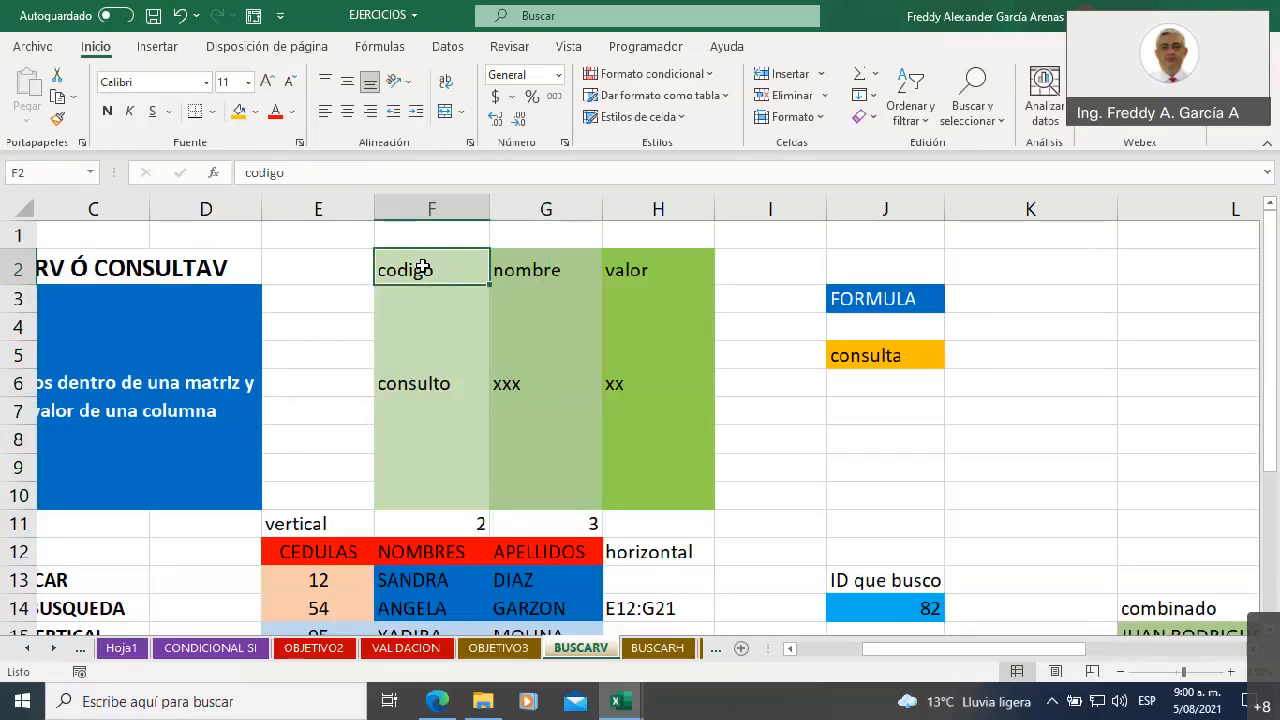
{"action": "left_click", "coordinate": [425, 300]}
{"action": "left_click", "coordinate": [429, 328]}
{"action": "left_click", "coordinate": [429, 358]}
{"action": "left_click", "coordinate": [431, 385]}
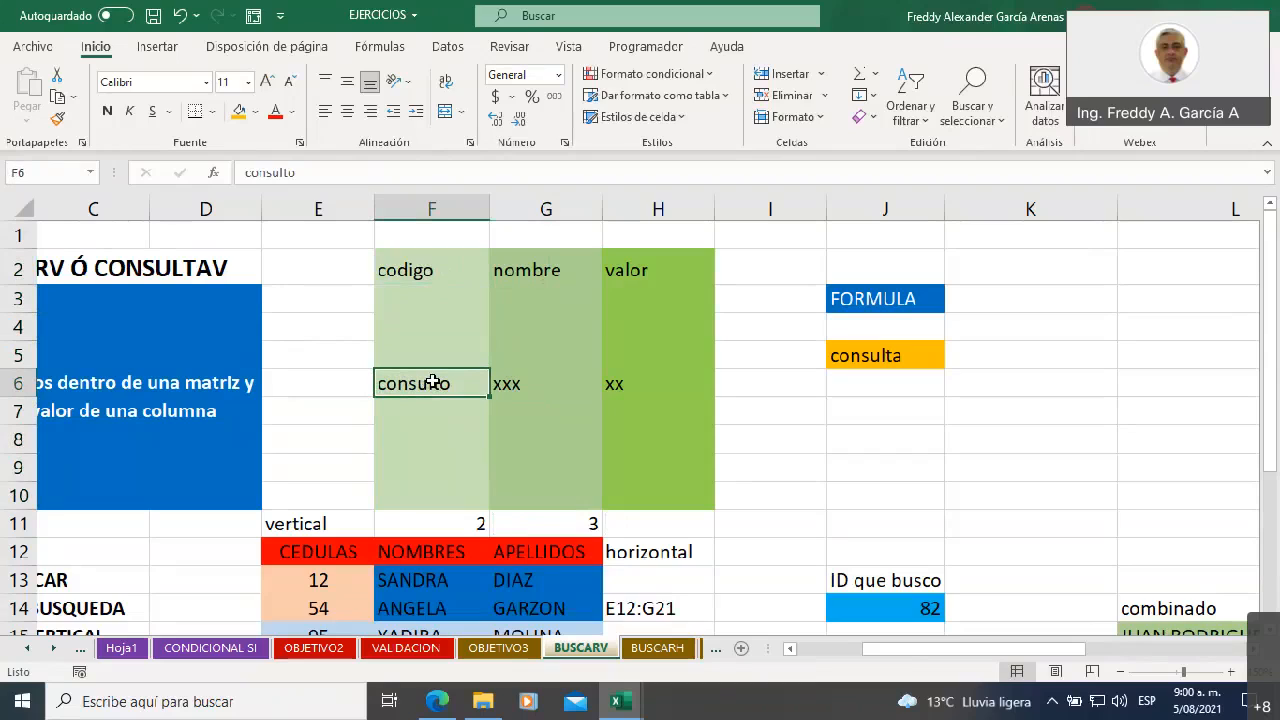
{"action": "left_click", "coordinate": [545, 379]}
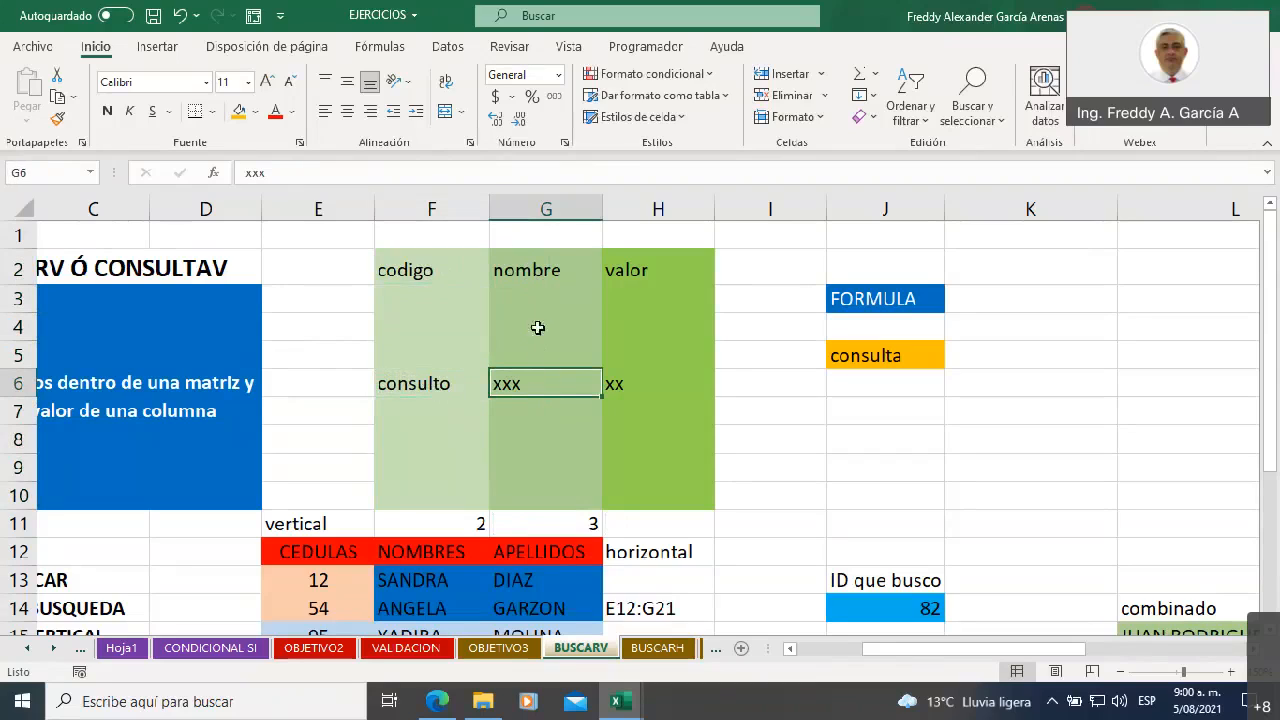
{"action": "left_click", "coordinate": [648, 383]}
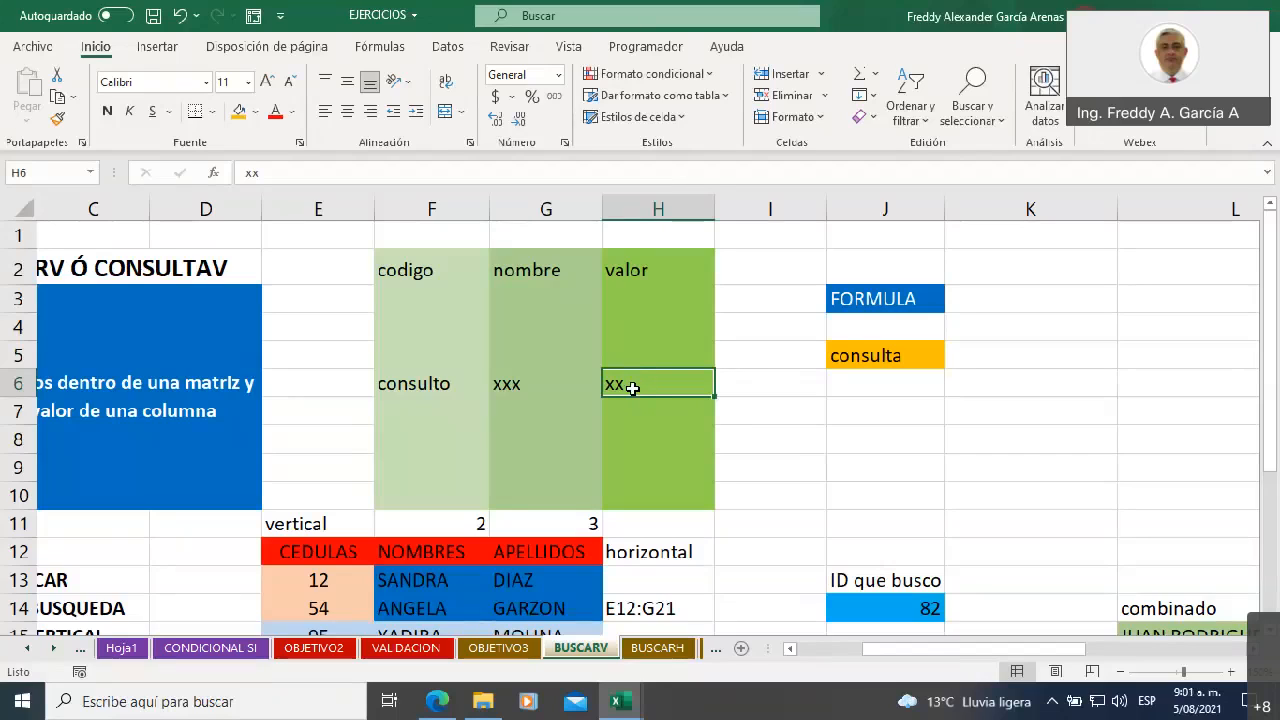
Point out the FORMULA cell J3 and retrace the lookup from codigo down to consulto and across to the nombre value
{"action": "left_click", "coordinate": [874, 301]}
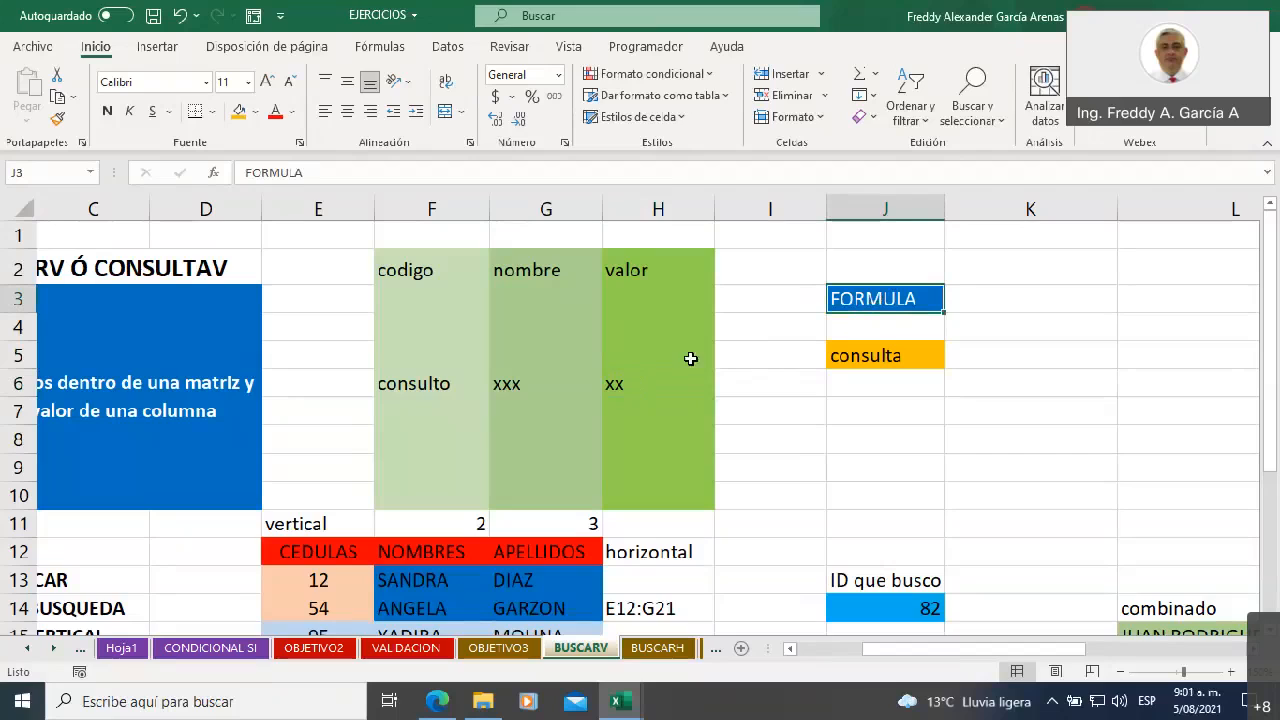
{"action": "left_click_drag", "start_coordinate": [400, 266], "coordinate": [414, 377]}
{"action": "left_click", "coordinate": [419, 378]}
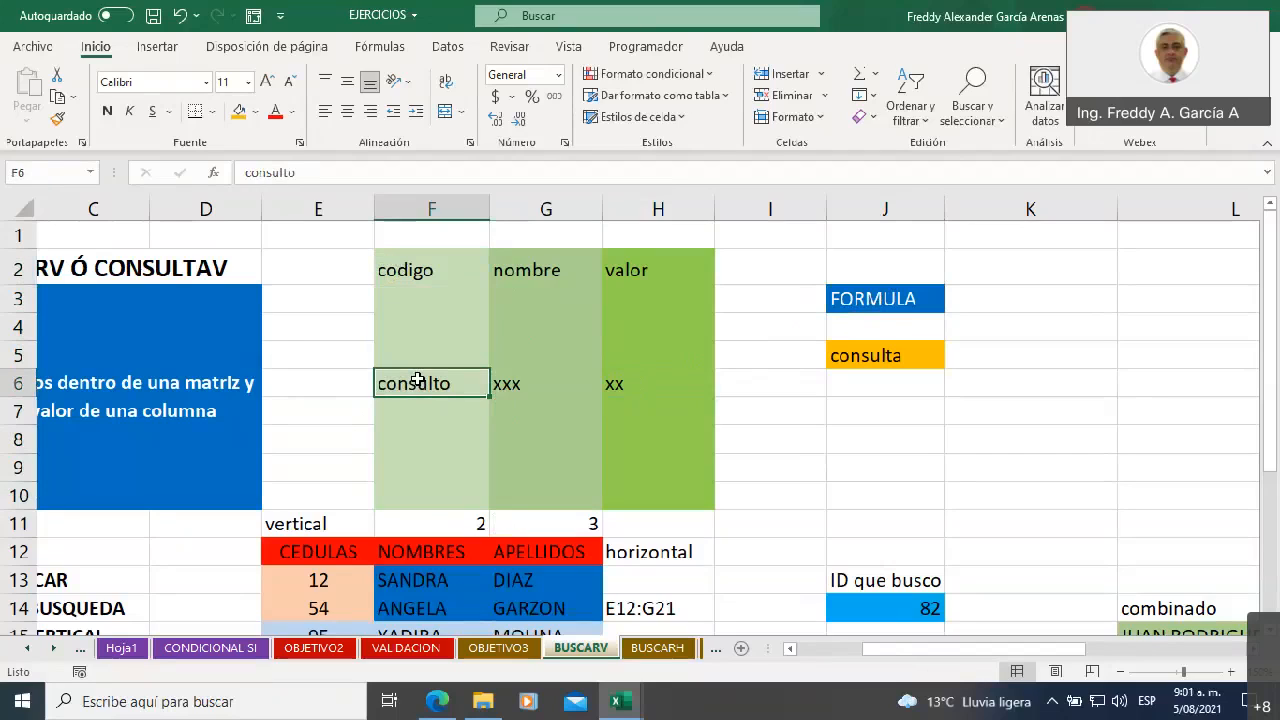
{"action": "left_click", "coordinate": [516, 390]}
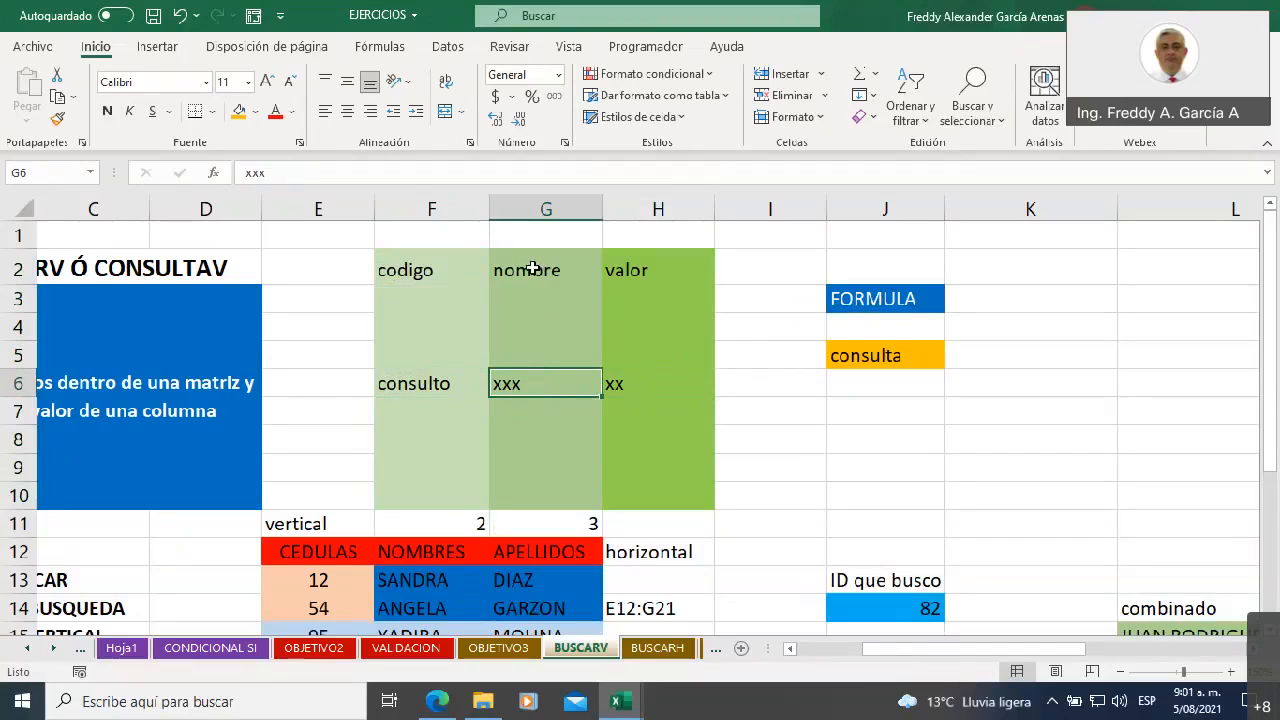
Clear the old notes around the CEDULAS table in cells H14, H12, E11:G11 and E22
{"action": "left_click", "coordinate": [662, 380]}
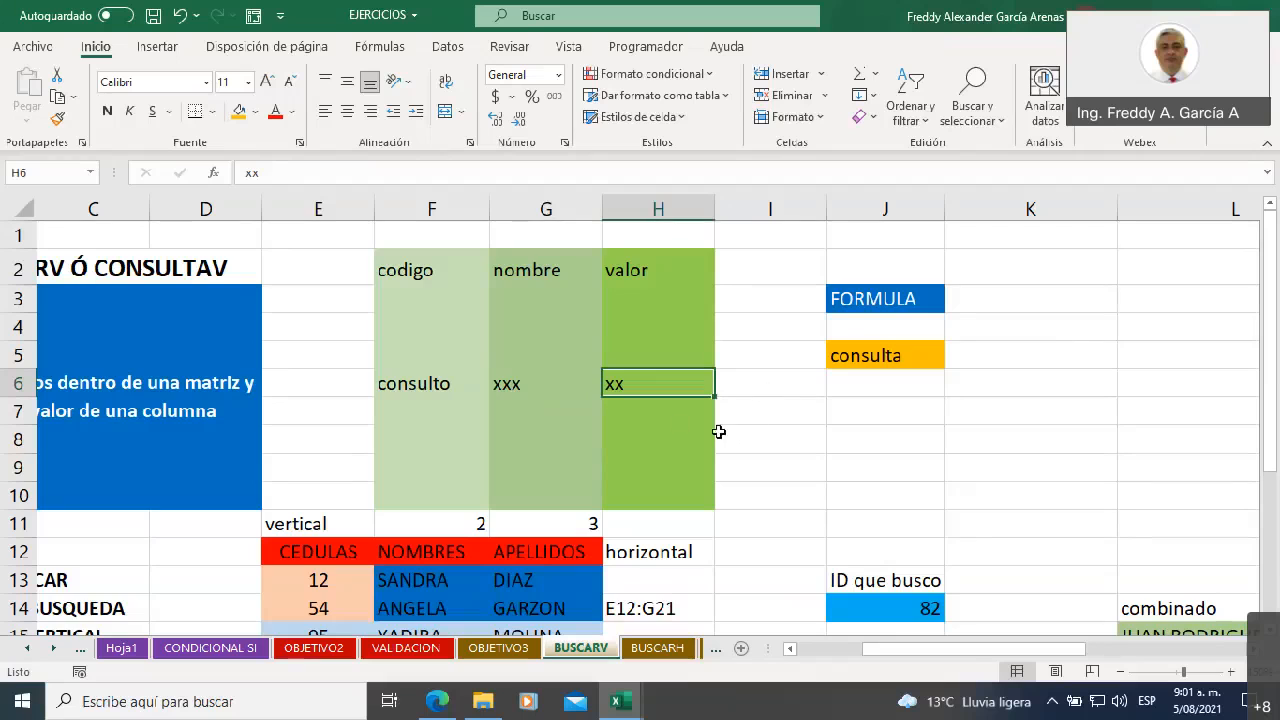
{"action": "scroll", "coordinate": [740, 443], "scroll_direction": "down", "scroll_amount": 3}
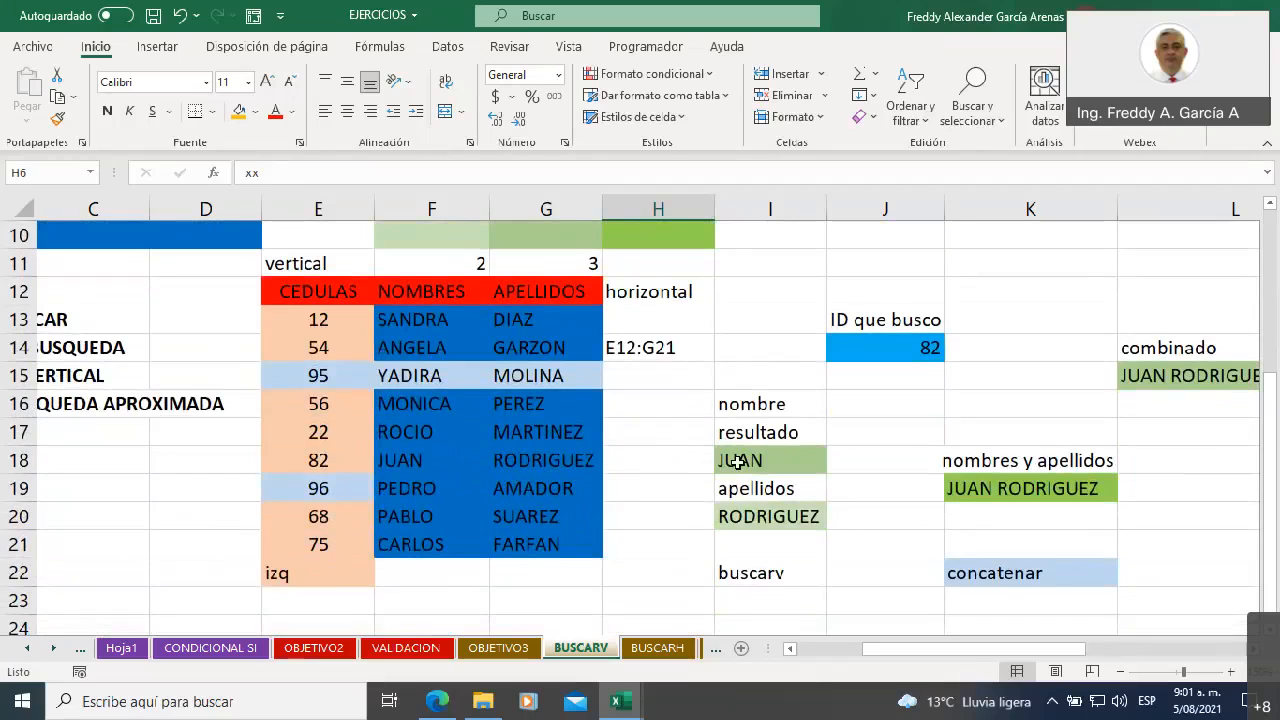
{"action": "left_click", "coordinate": [647, 348]}
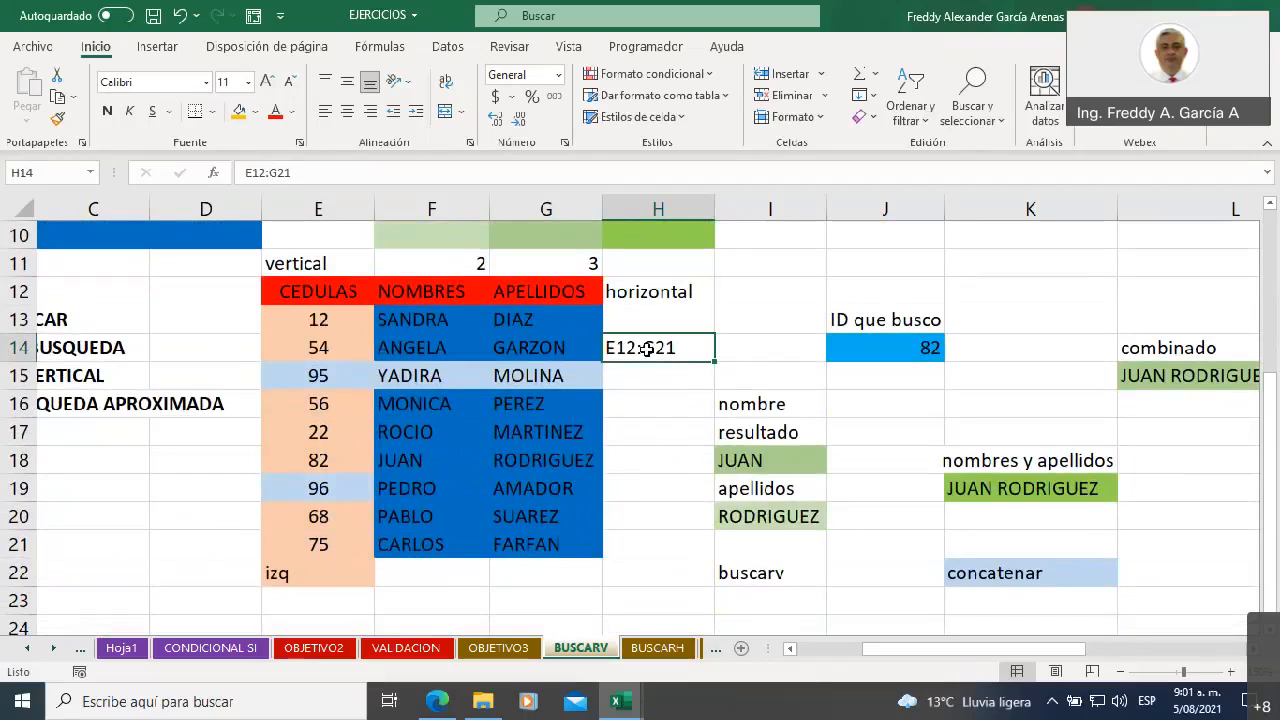
{"action": "left_click", "coordinate": [626, 296]}
{"action": "left_click_drag", "start_coordinate": [265, 262], "coordinate": [571, 252]}
{"action": "key", "text": "Delete"}
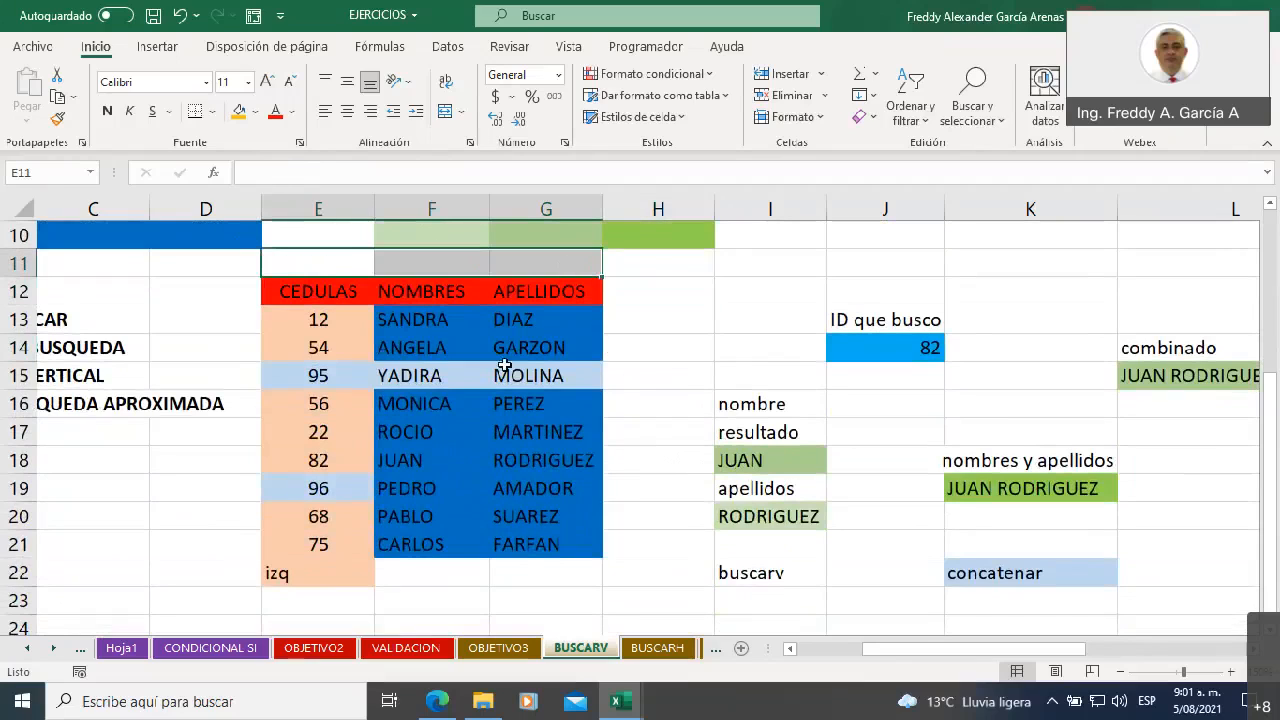
{"action": "left_click", "coordinate": [303, 572]}
{"action": "key", "text": "Delete"}
Clear the nombre and apellidos result formulas in I18 and I20, plus the buscarv and concatenar labels in I22 and K22
{"action": "left_click", "coordinate": [755, 460]}
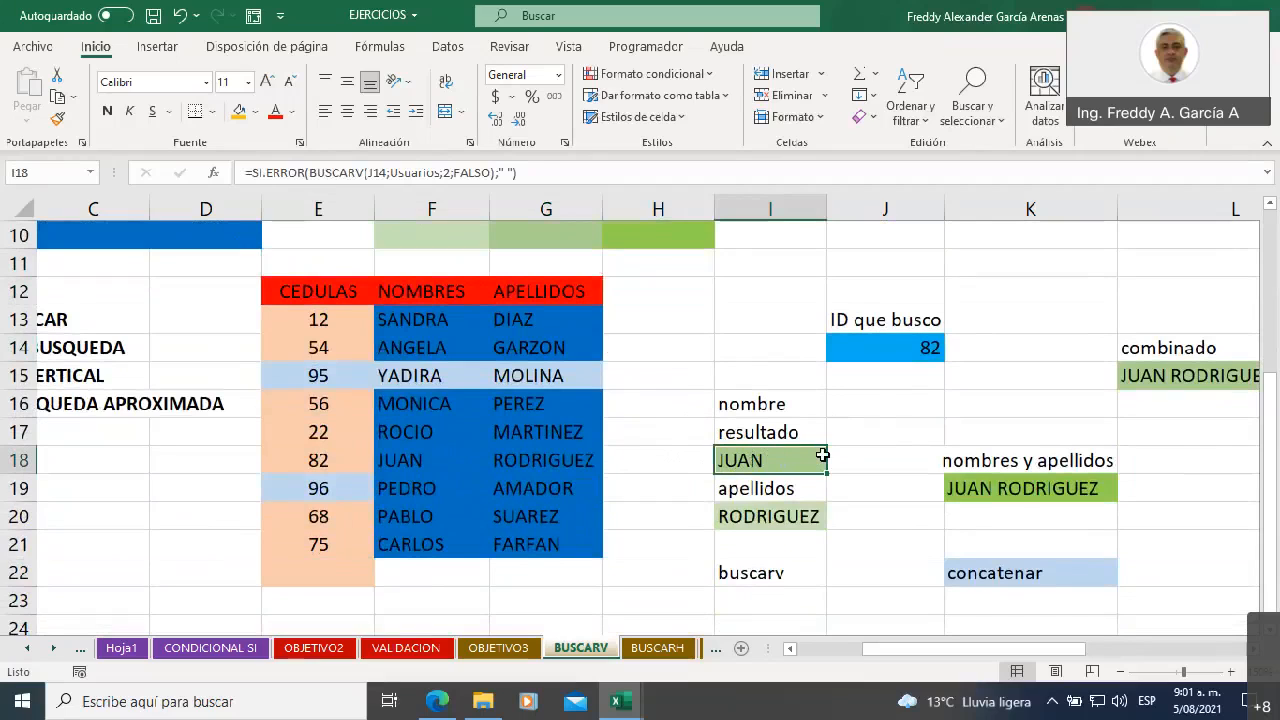
{"action": "key", "text": "Delete"}
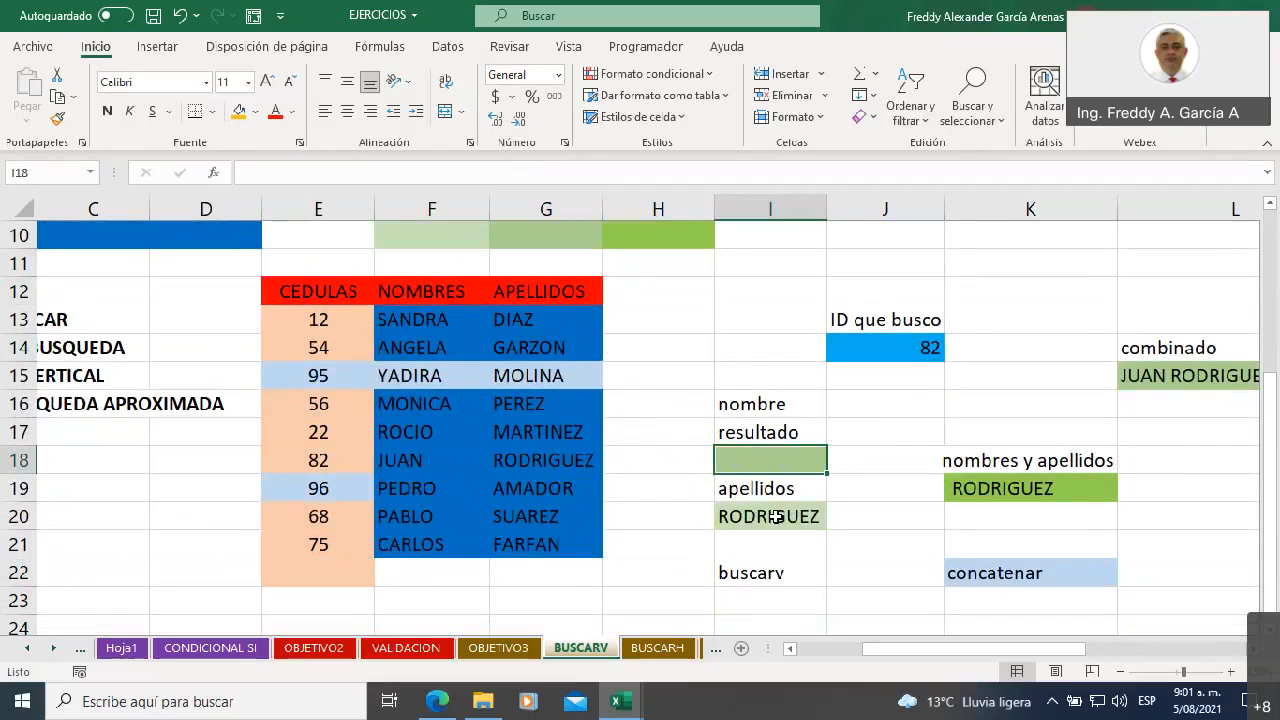
{"action": "left_click", "coordinate": [776, 516]}
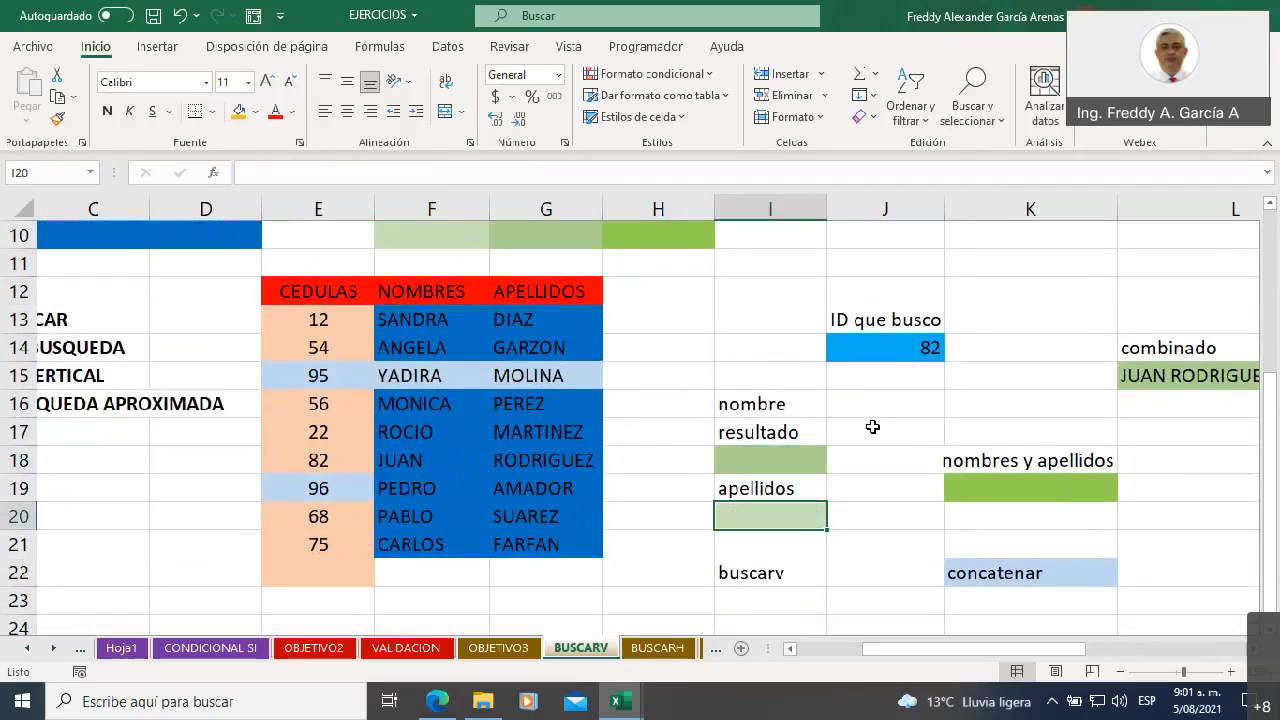
{"action": "left_click", "coordinate": [772, 578]}
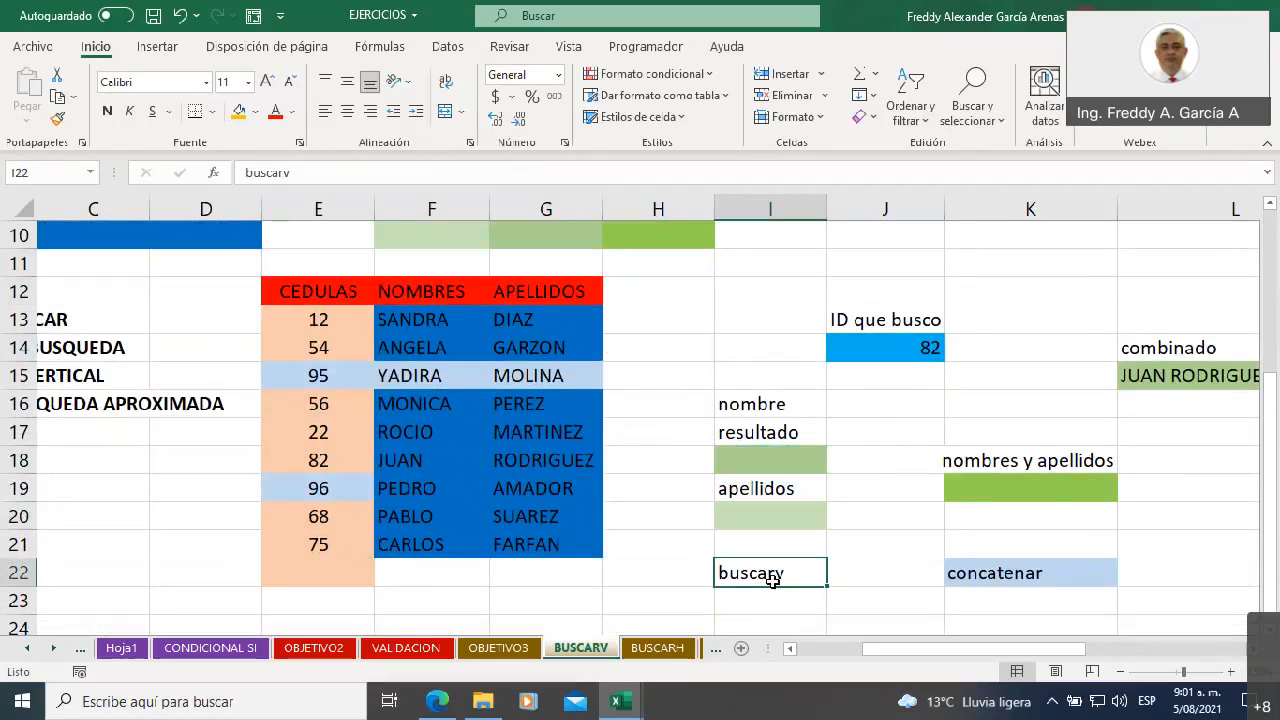
{"action": "left_click", "coordinate": [984, 572]}
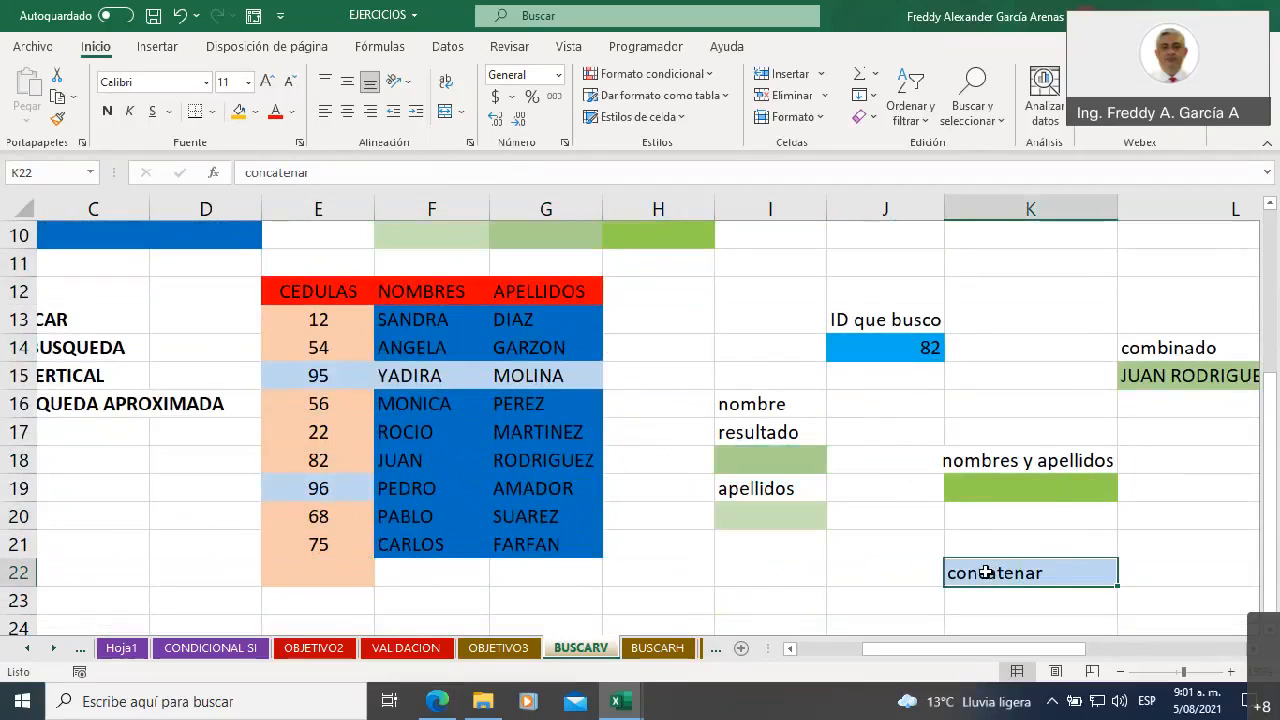
{"action": "key", "text": "Delete"}
{"action": "left_click", "coordinate": [870, 406]}
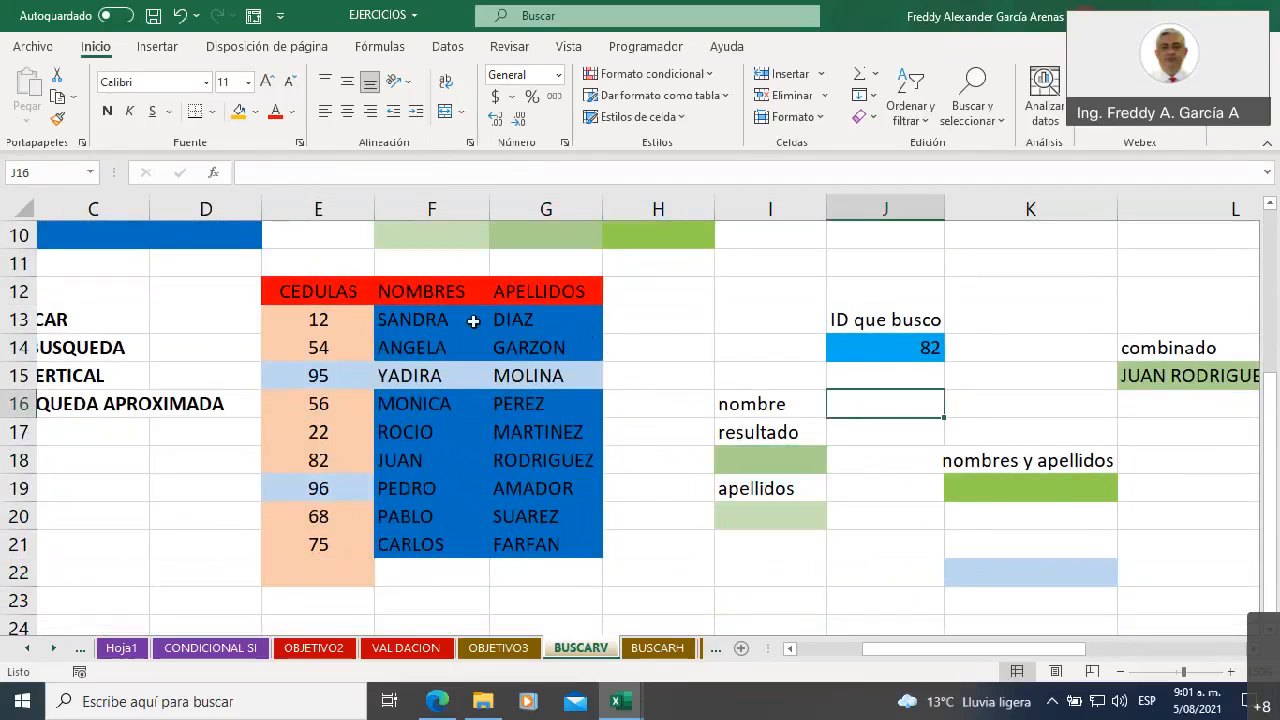
Highlight the full table E12:G21, and single out its CEDULAS, NOMBRES and APELLIDOS columns one by one
{"action": "left_click_drag", "start_coordinate": [298, 288], "coordinate": [555, 544]}
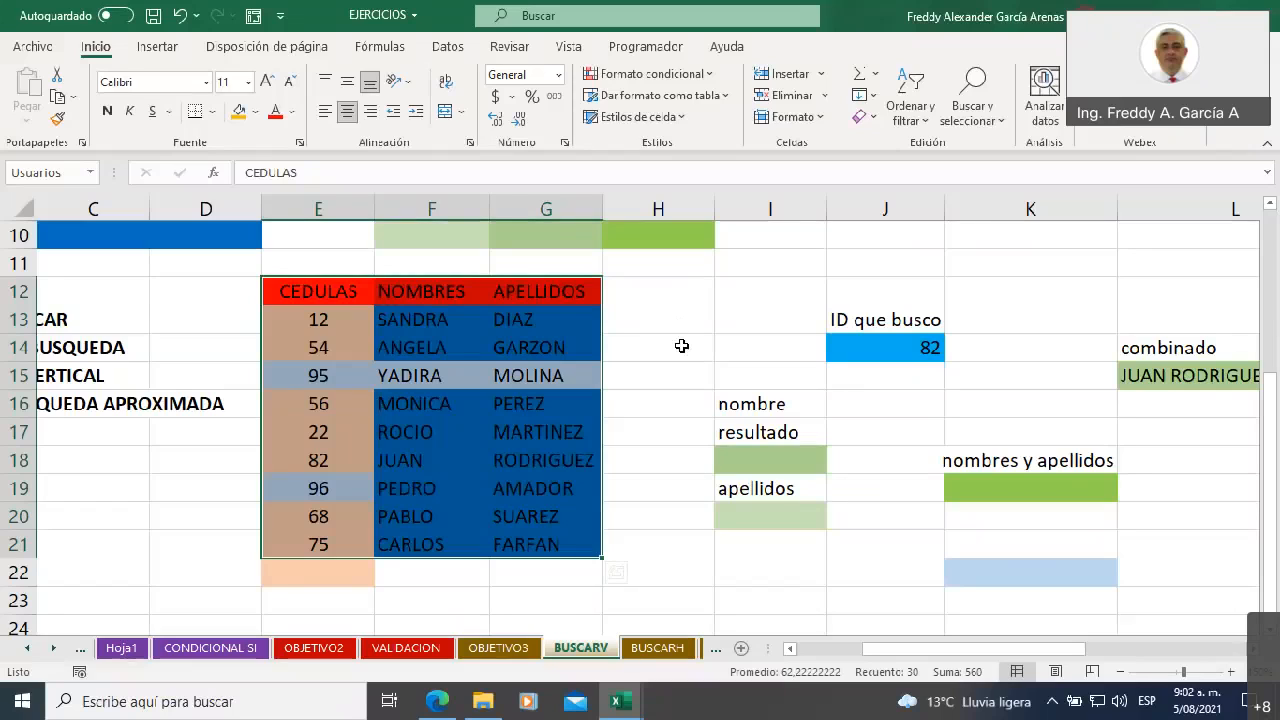
{"action": "left_click_drag", "start_coordinate": [320, 292], "coordinate": [329, 543]}
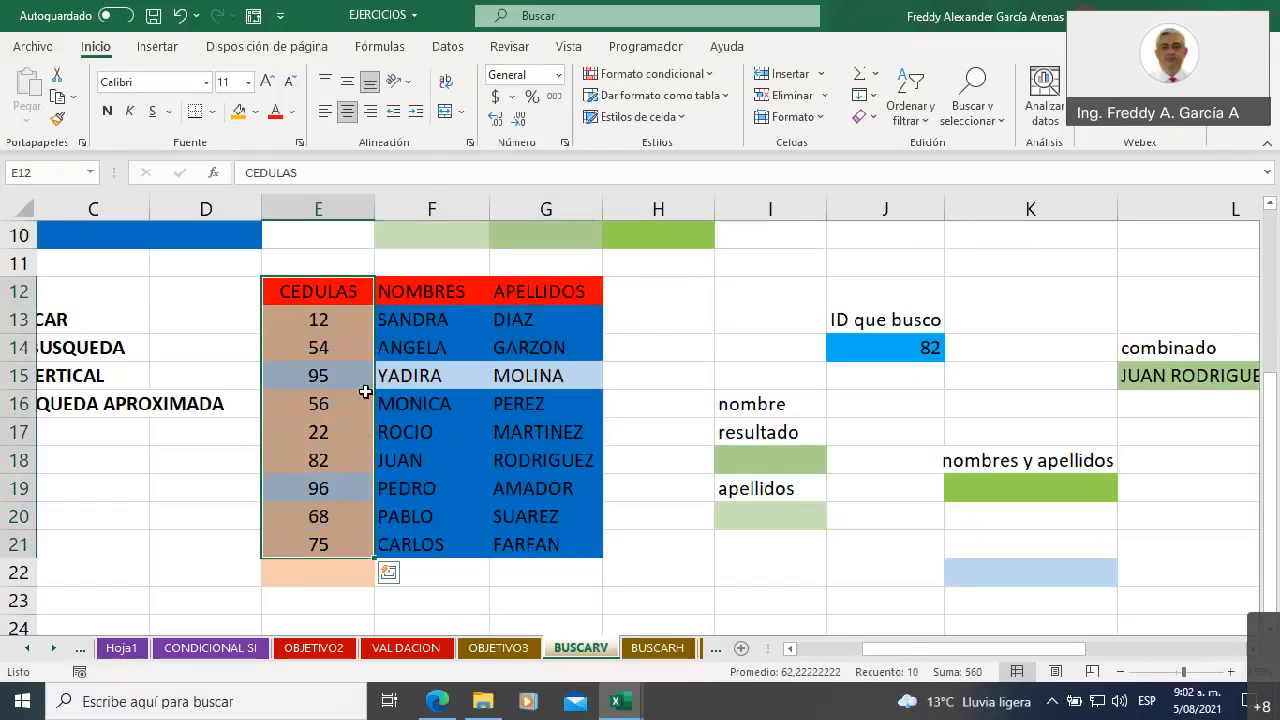
{"action": "left_click_drag", "start_coordinate": [427, 287], "coordinate": [415, 549]}
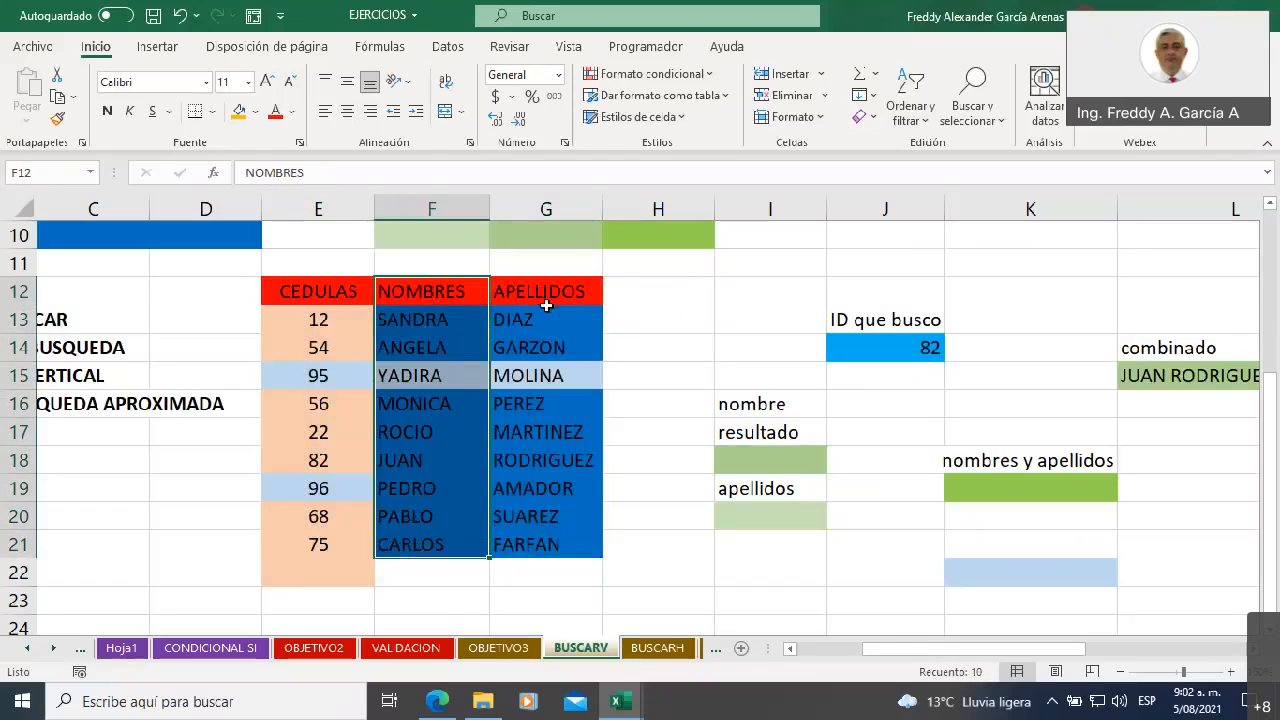
{"action": "left_click_drag", "start_coordinate": [541, 289], "coordinate": [546, 545]}
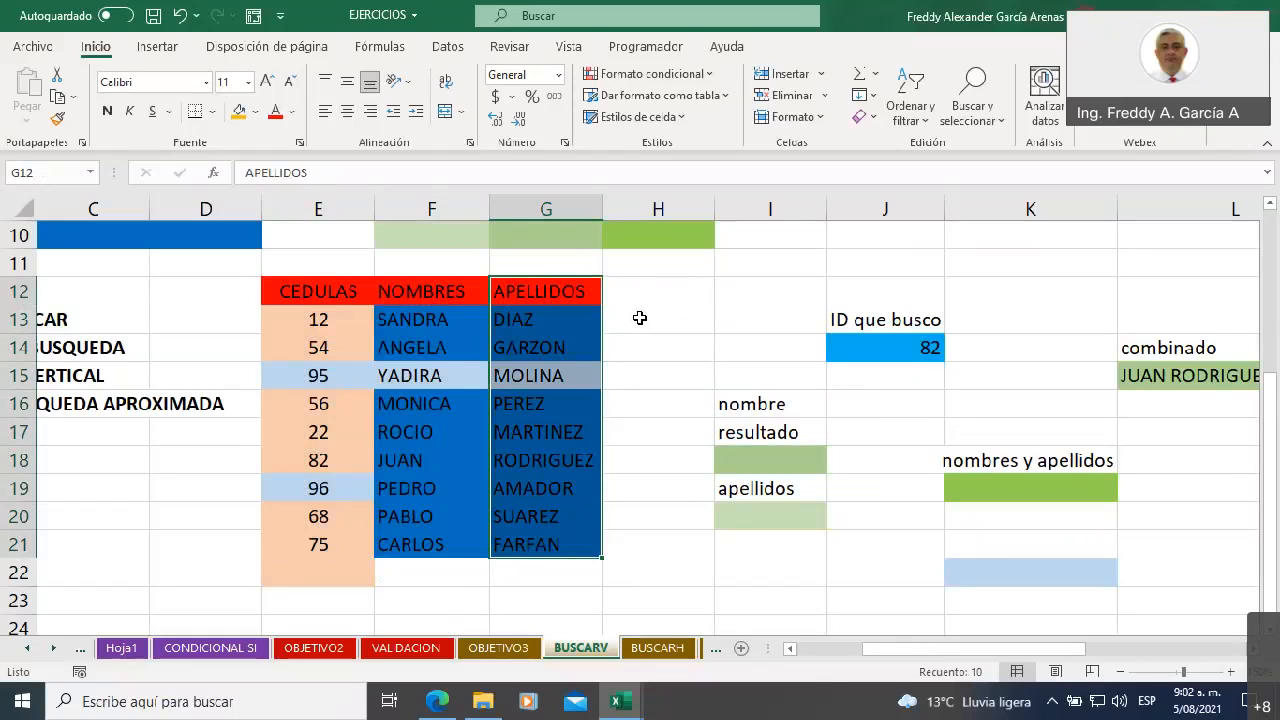
Point out the ID que busco value in J14, the empty result cell I18 and the nombre label in I16
{"action": "left_click", "coordinate": [847, 348]}
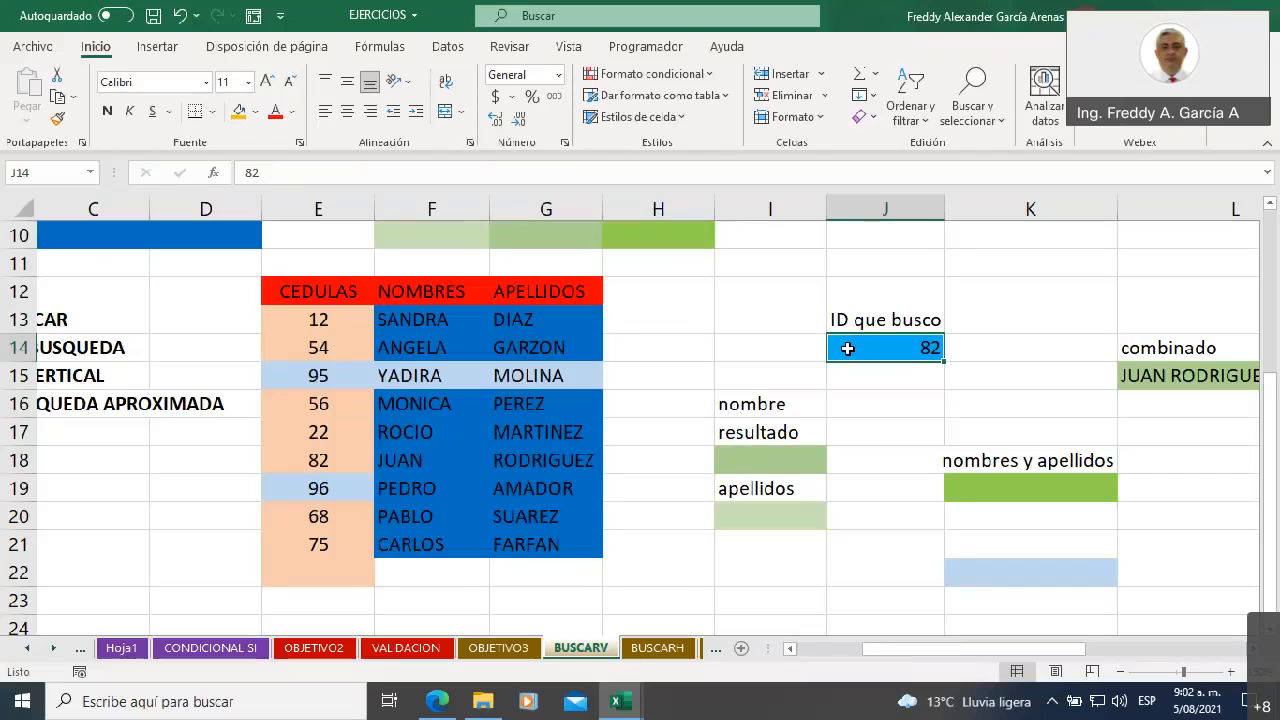
{"action": "left_click", "coordinate": [746, 458]}
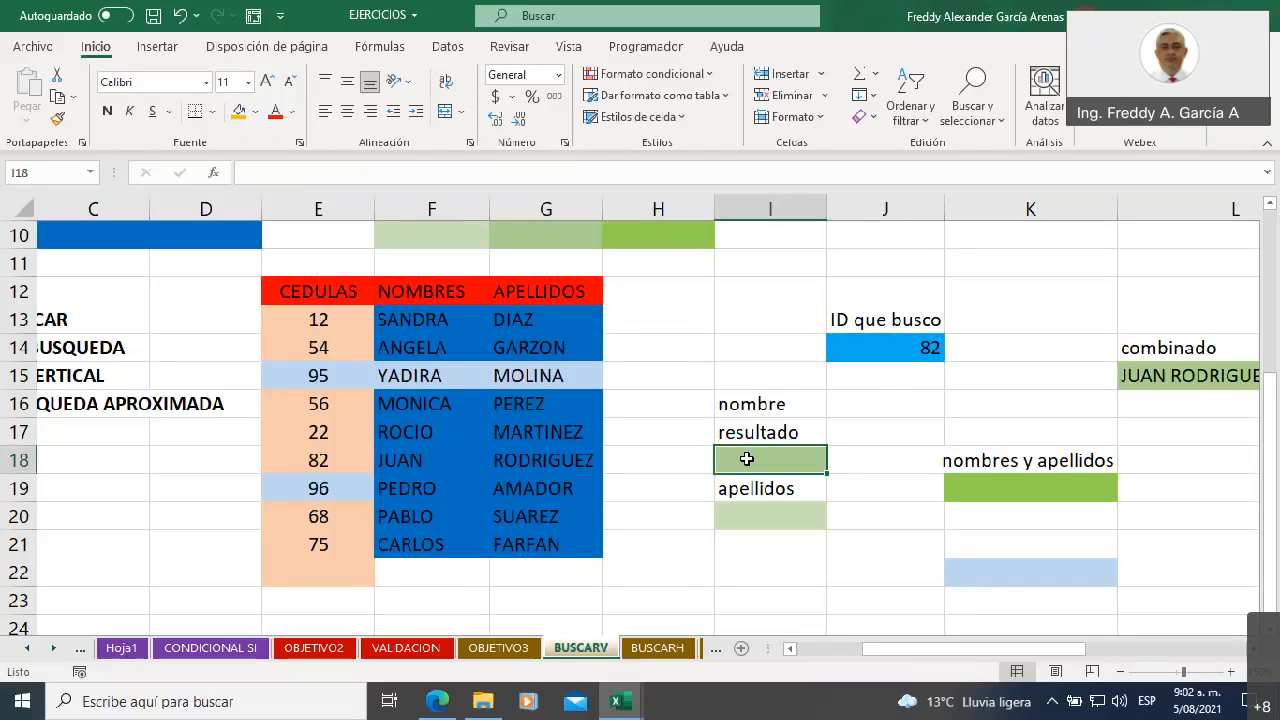
{"action": "left_click", "coordinate": [738, 409]}
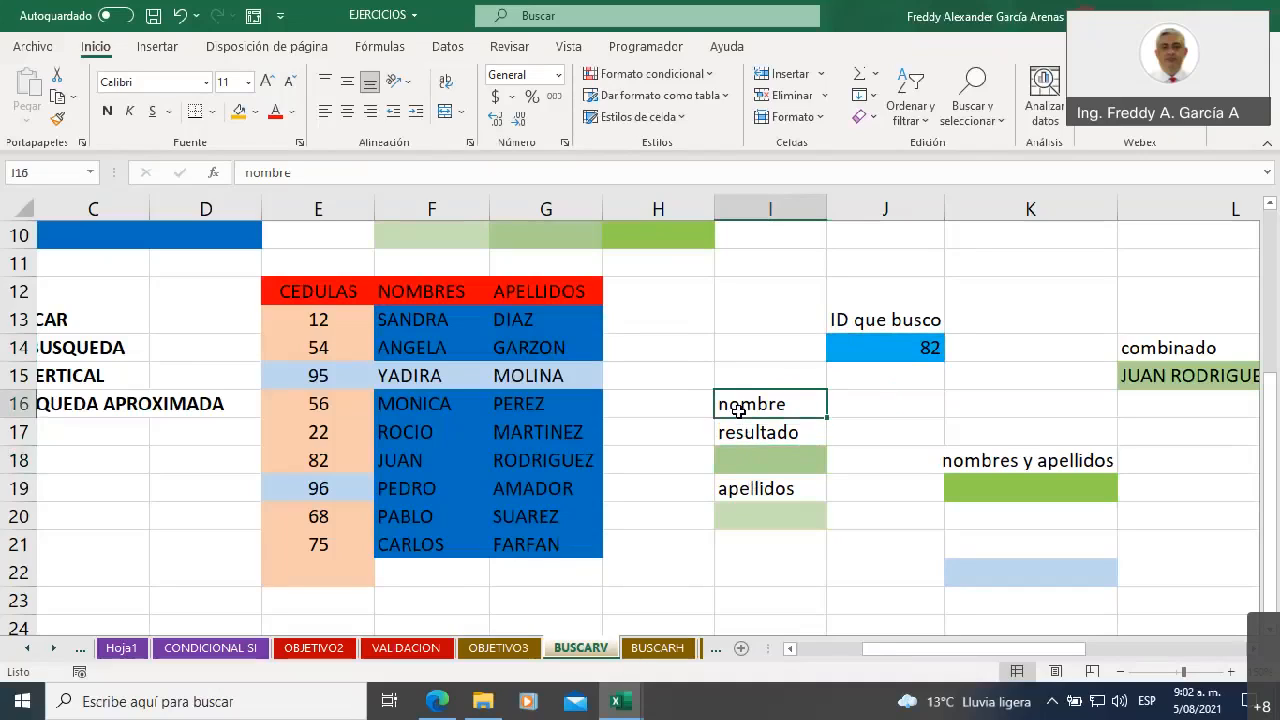
Number the table columns 1, 2 and 3 in cells E11, F11 and G11 above the headers
{"action": "left_click", "coordinate": [449, 264]}
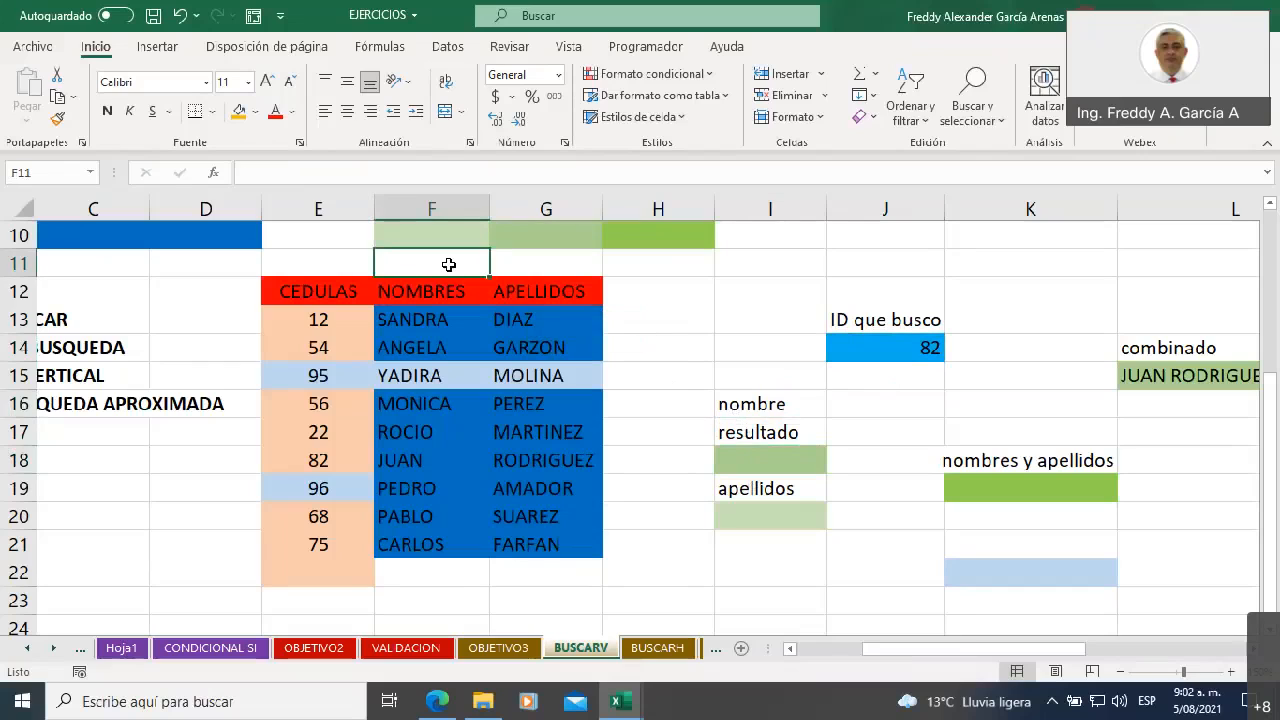
{"action": "left_click", "coordinate": [349, 262]}
{"action": "type", "text": "1"}
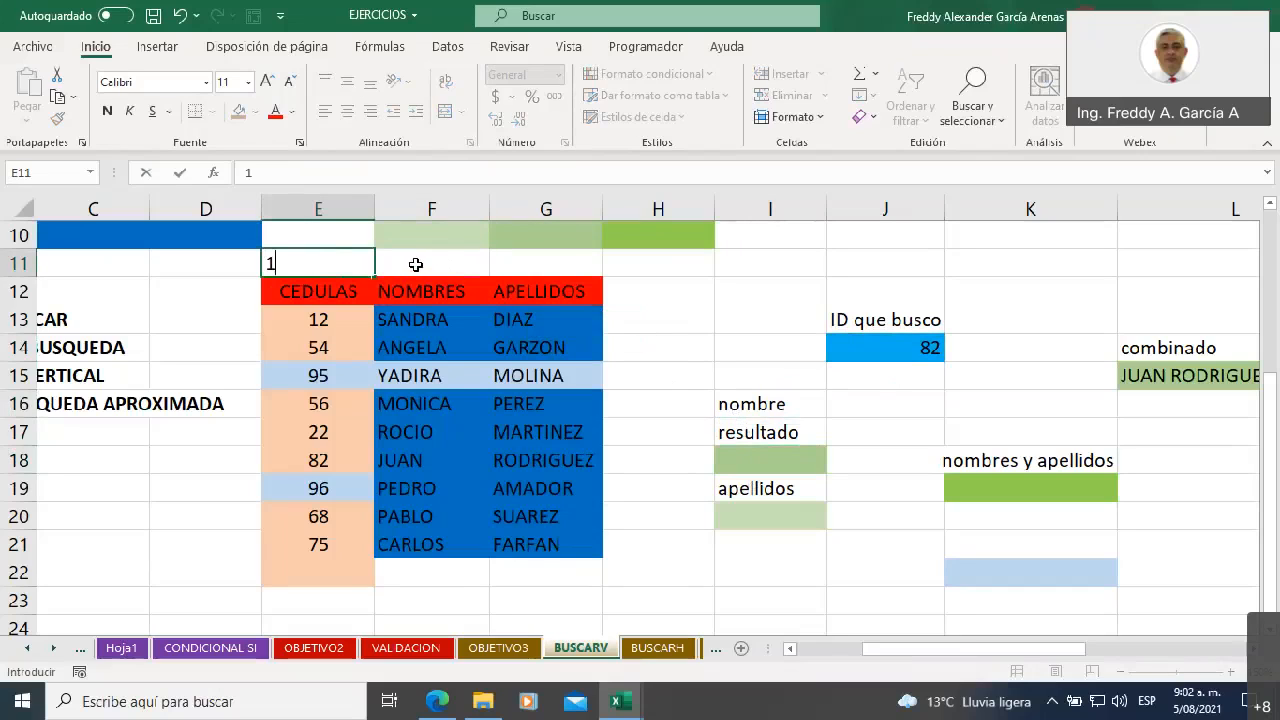
{"action": "left_click", "coordinate": [413, 266]}
{"action": "type", "text": "2"}
{"action": "left_click", "coordinate": [505, 266]}
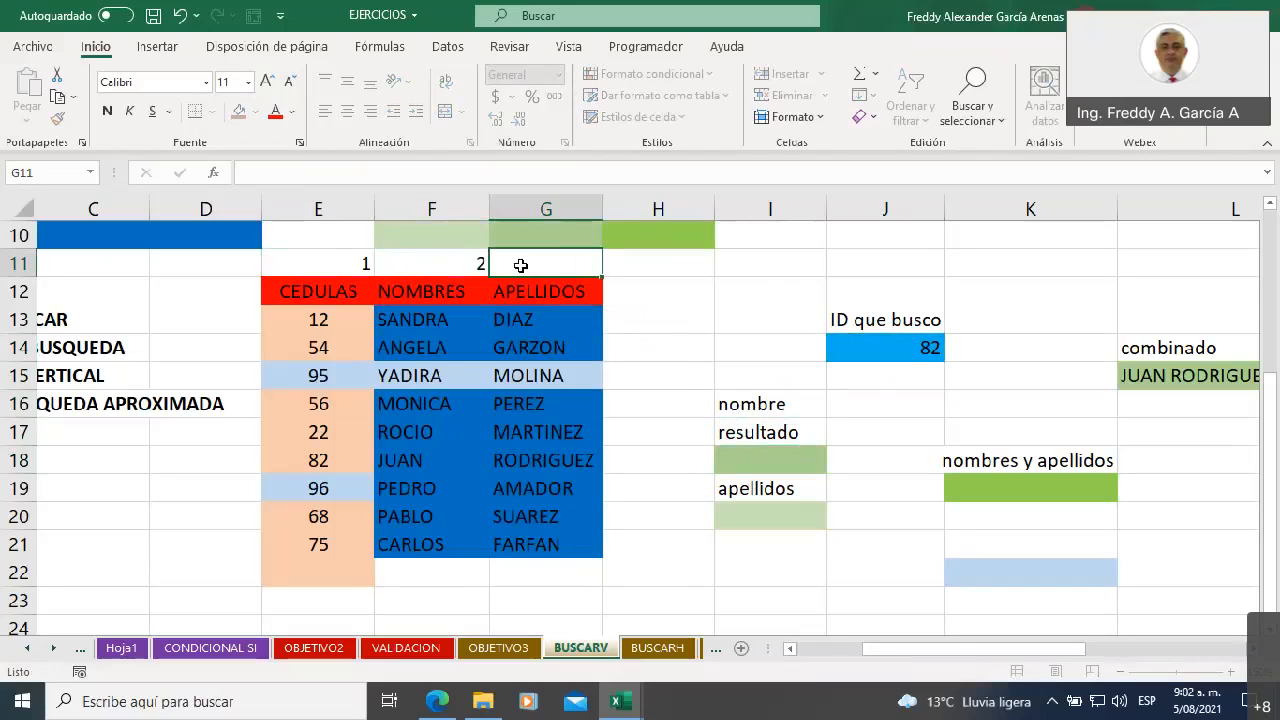
{"action": "type", "text": "3"}
{"action": "left_click", "coordinate": [652, 319]}
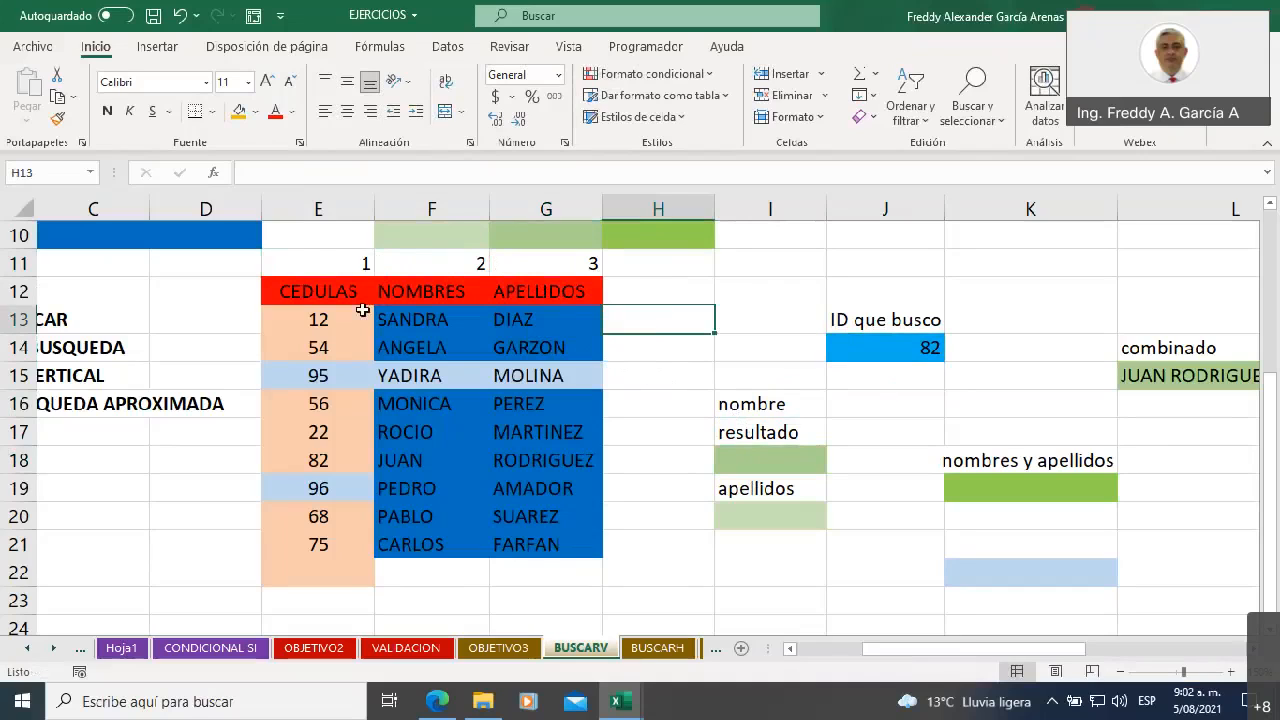
Trace the lookup from the searched ID in J14 to its match in E18 of the CEDULAS column and across to F18
{"action": "left_click_drag", "start_coordinate": [325, 318], "coordinate": [331, 543]}
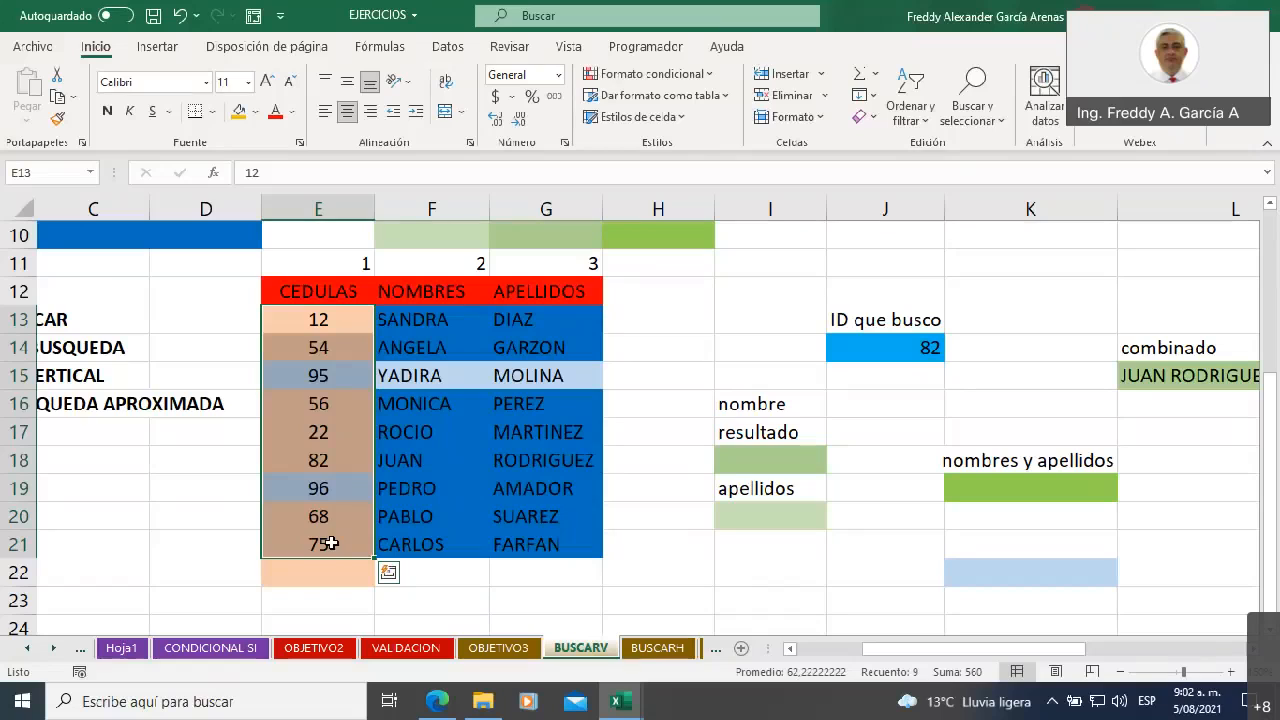
{"action": "left_click", "coordinate": [393, 460]}
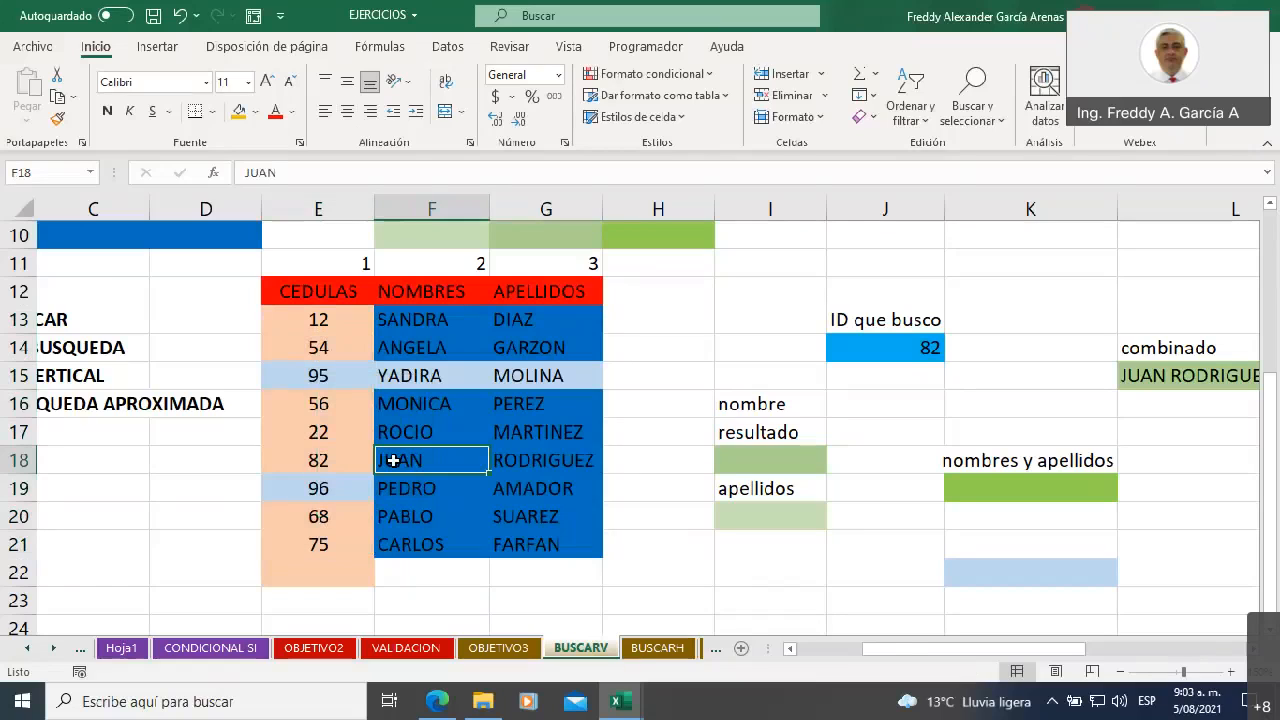
{"action": "left_click", "coordinate": [863, 348]}
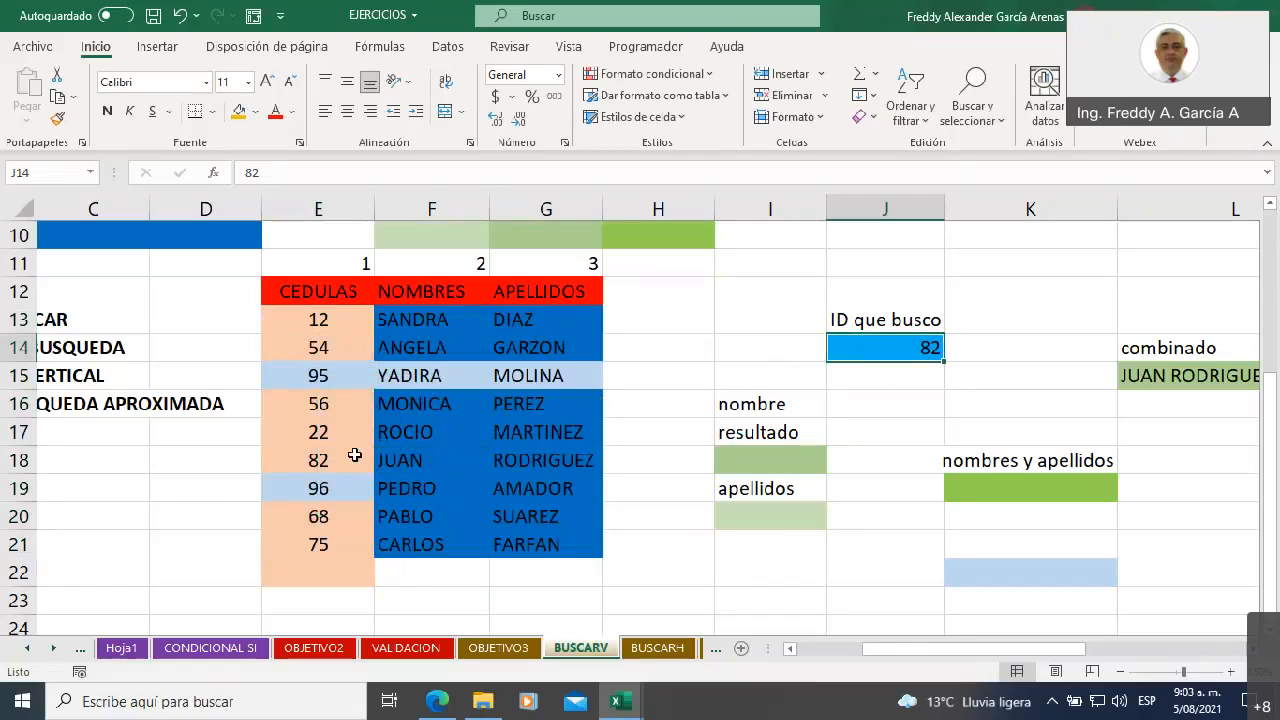
{"action": "left_click", "coordinate": [323, 462]}
{"action": "left_click", "coordinate": [418, 460]}
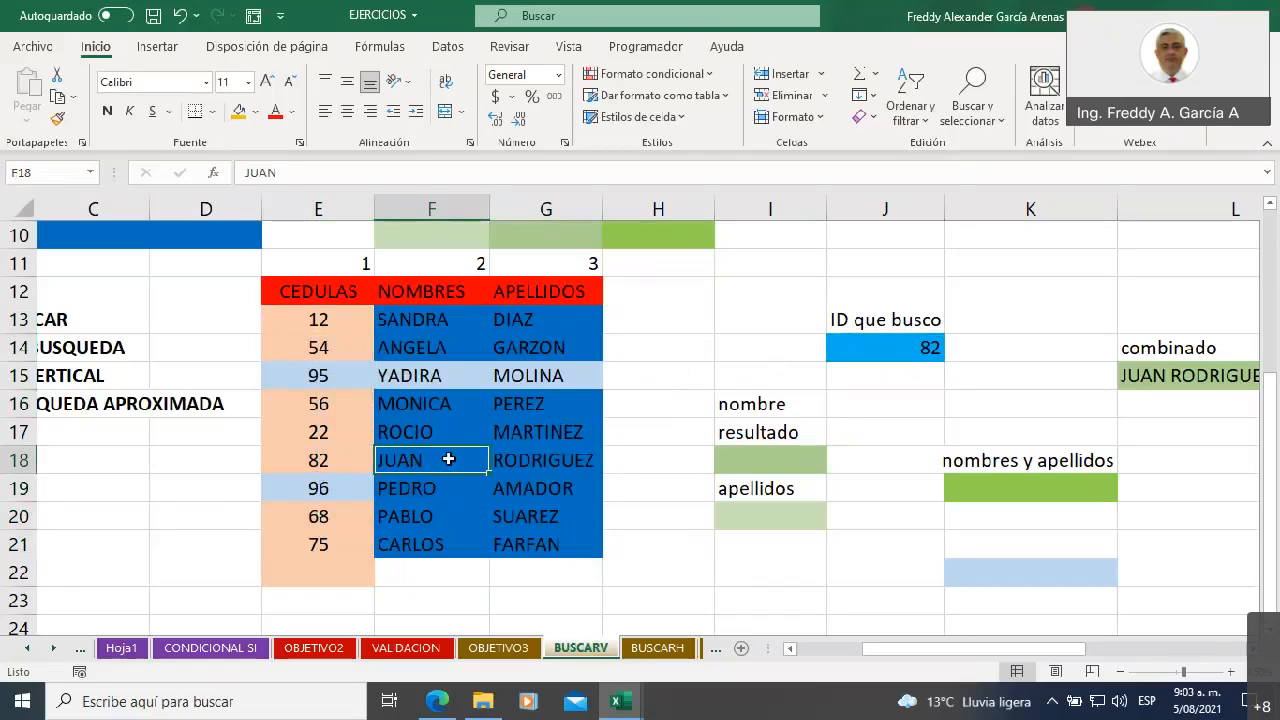
Start a BUSCARV formula in result cell I18 with J14 as the lookup value
{"action": "left_click", "coordinate": [763, 461]}
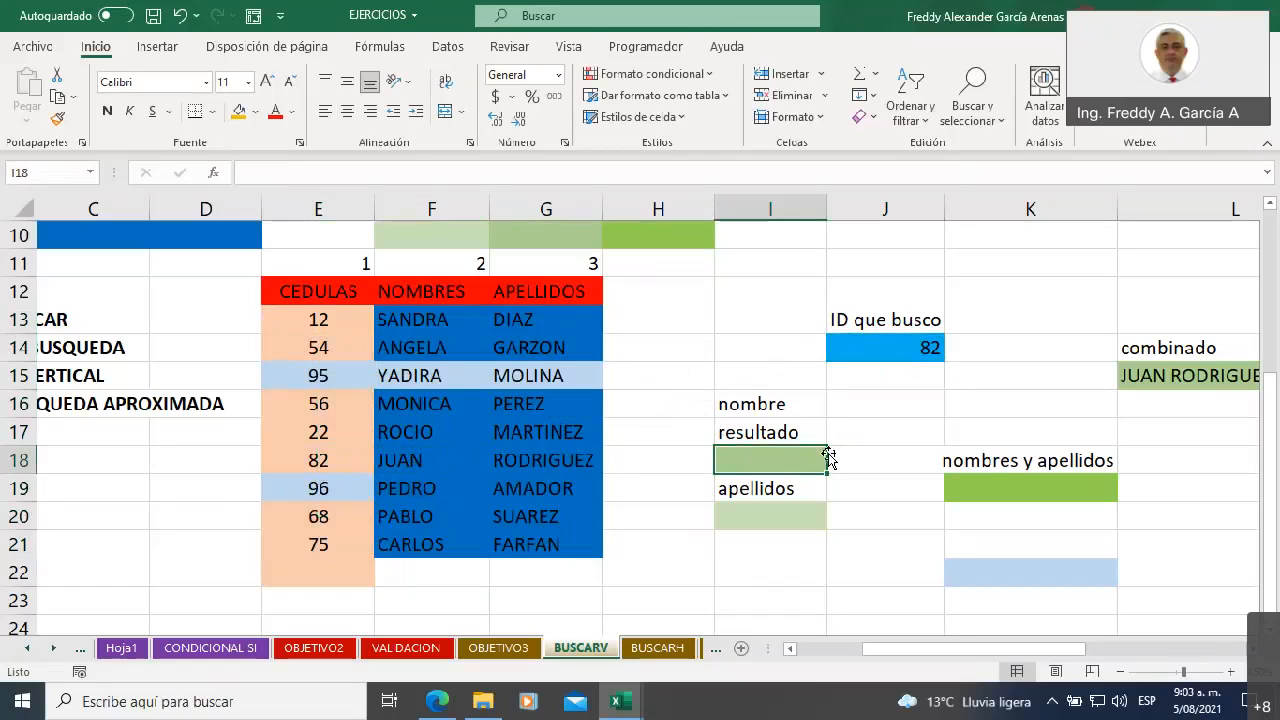
{"action": "type", "text": "="}
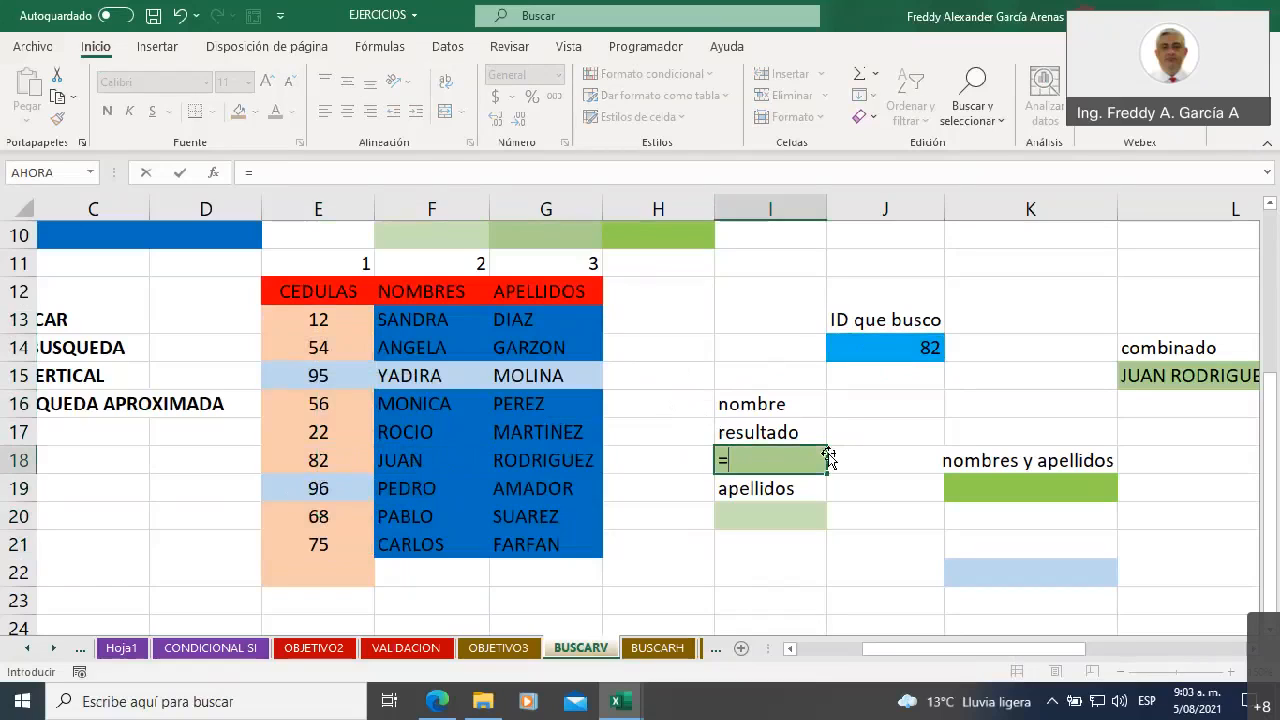
{"action": "type", "text": "buscar"}
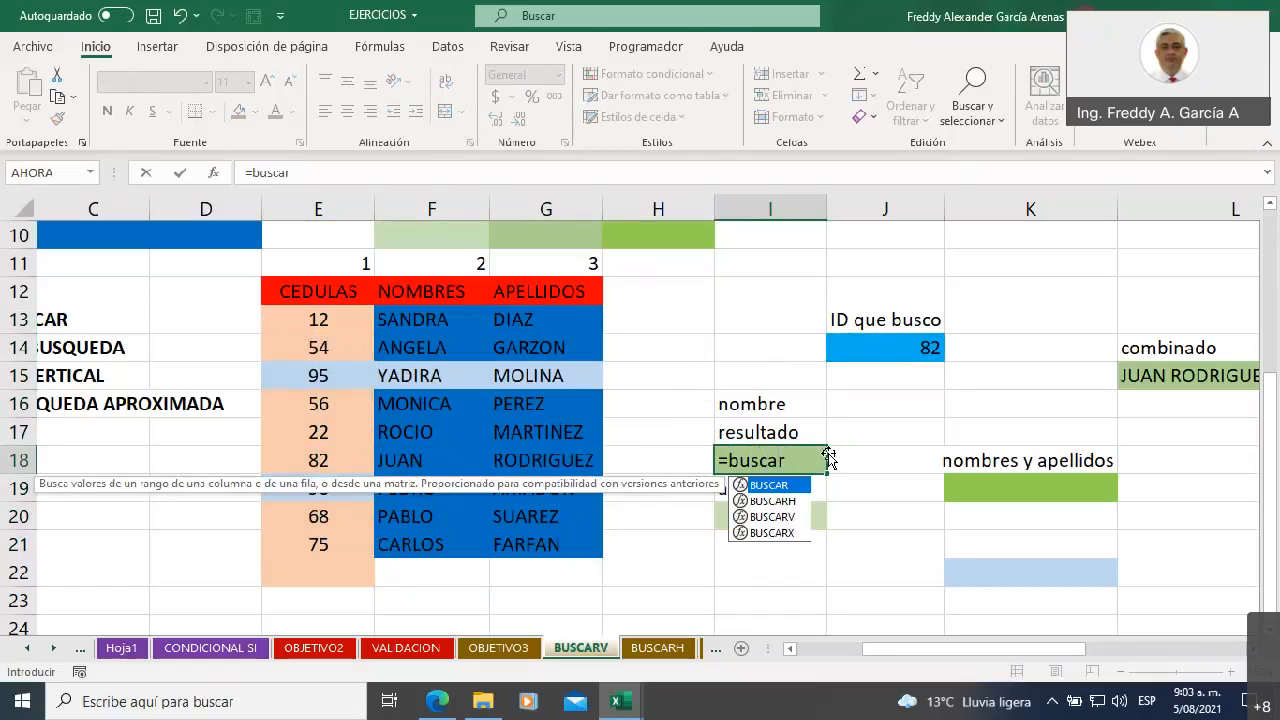
{"action": "left_click", "coordinate": [783, 518]}
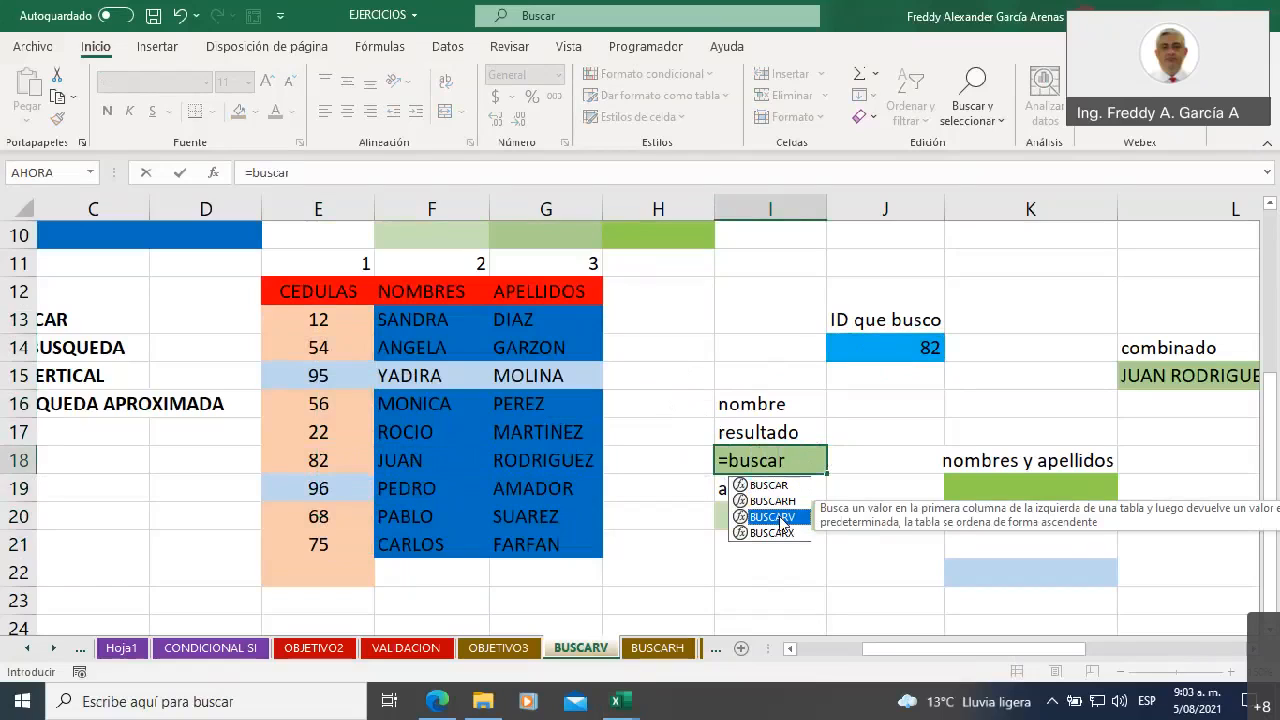
{"action": "double_click", "coordinate": [783, 518]}
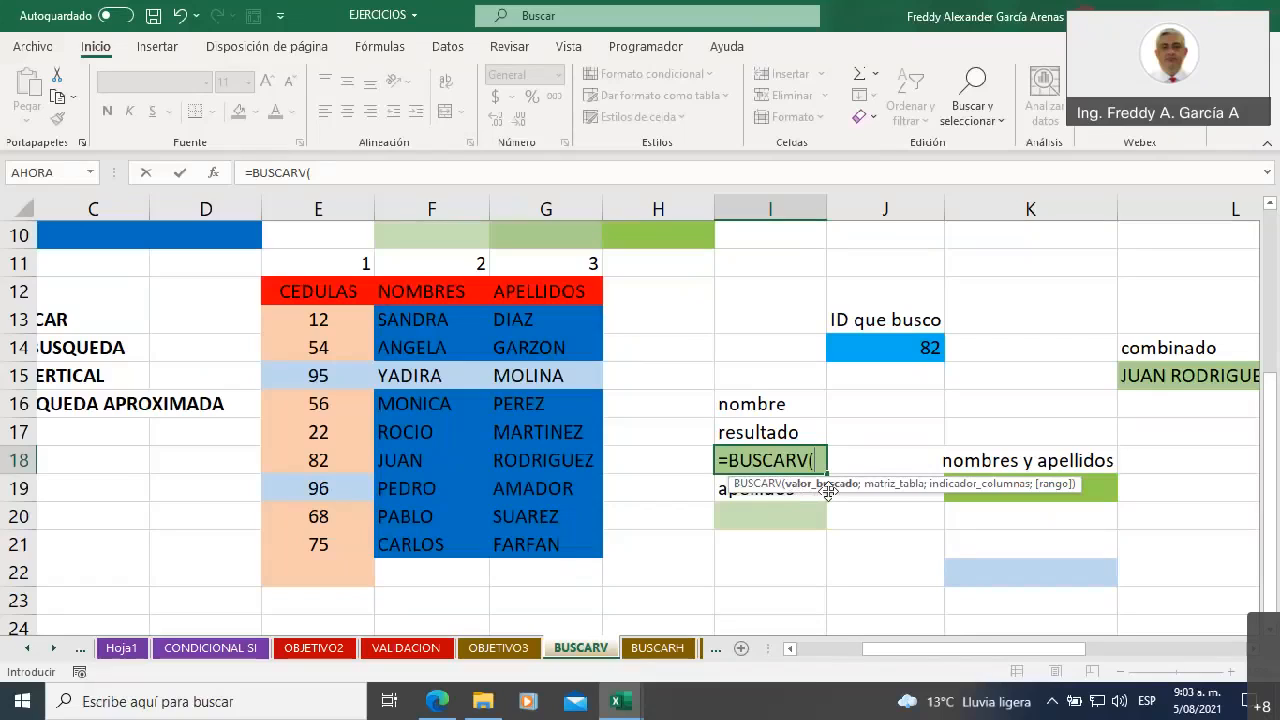
{"action": "left_click", "coordinate": [874, 349]}
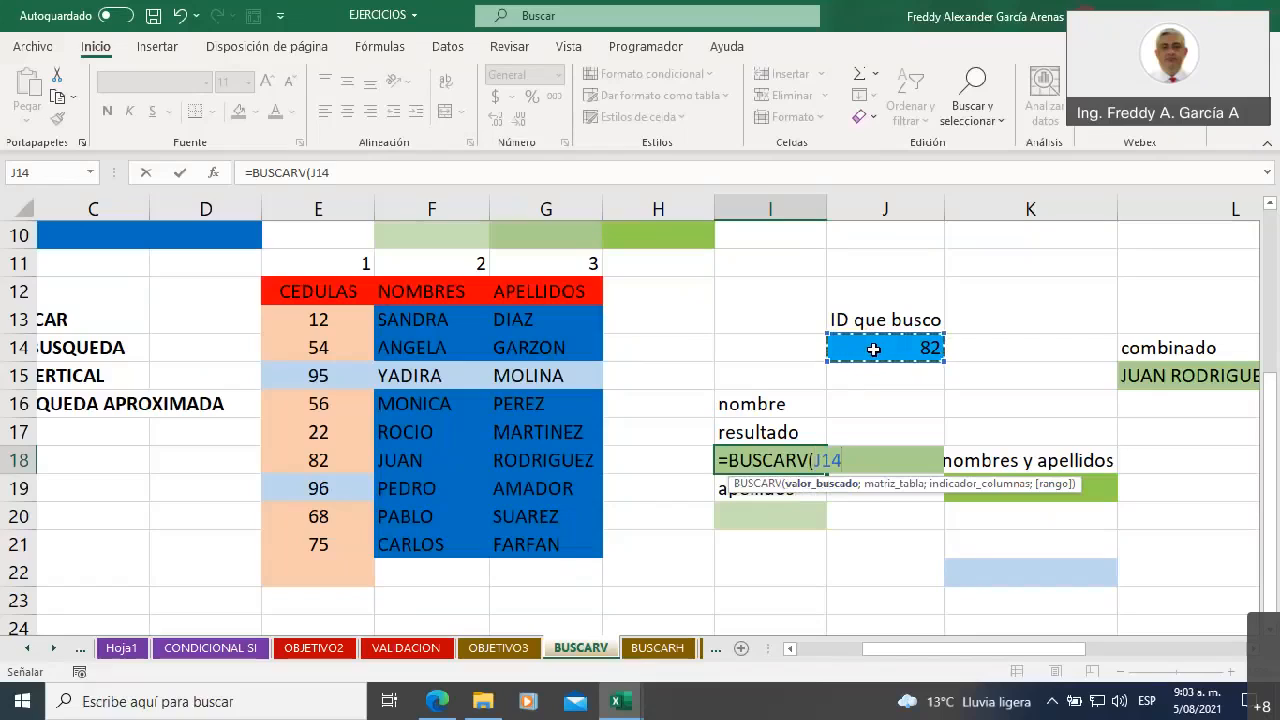
{"action": "type", "text": ";"}
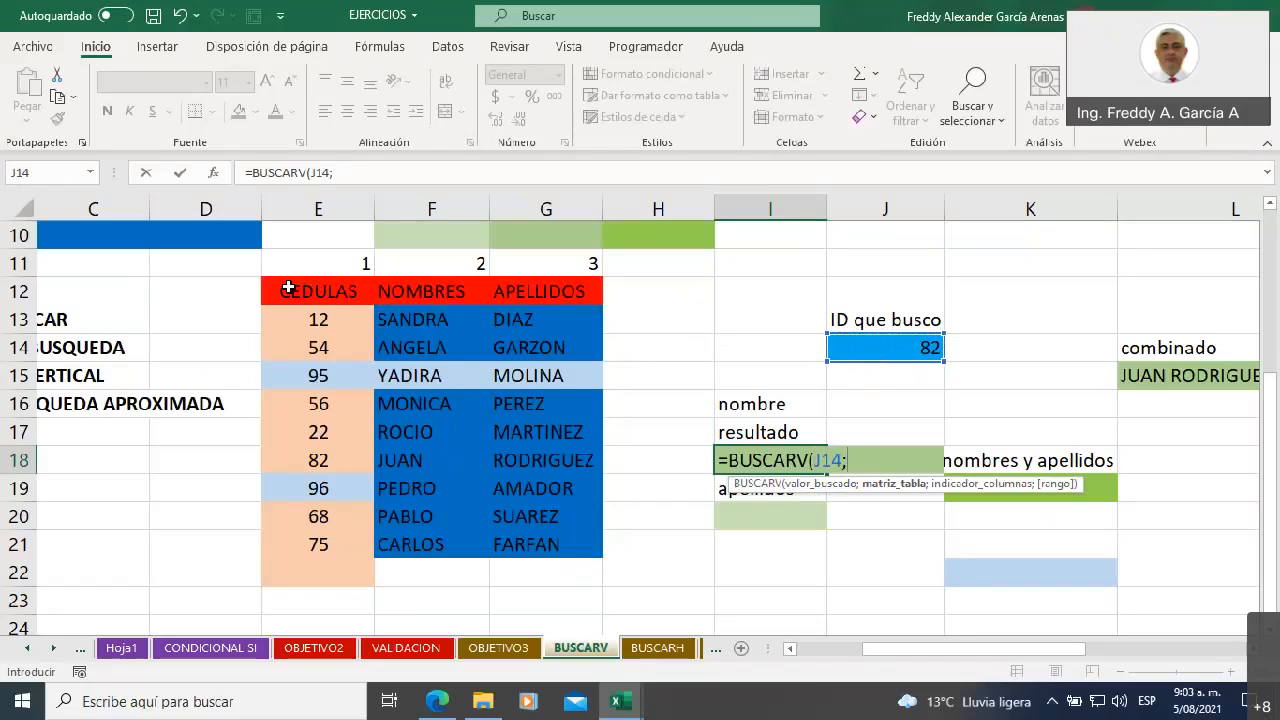
{"action": "left_click_drag", "start_coordinate": [289, 288], "coordinate": [546, 545]}
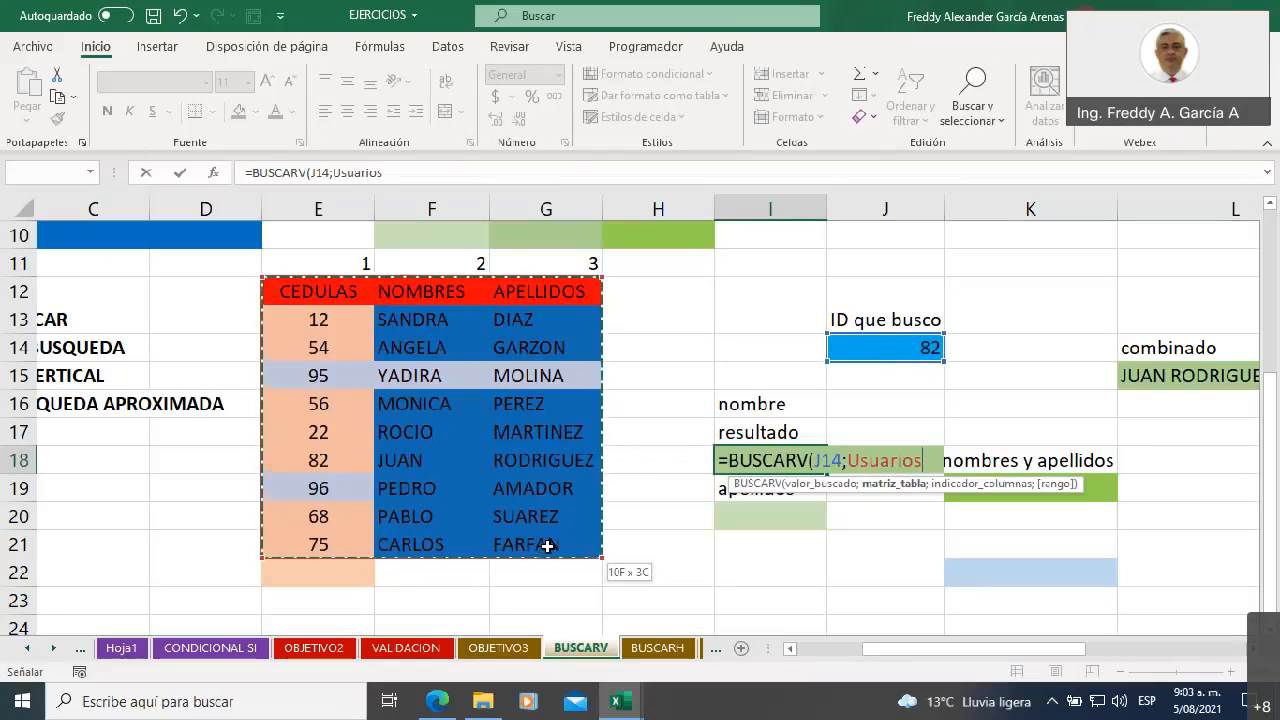
{"action": "left_click_drag", "start_coordinate": [548, 545], "coordinate": [548, 545]}
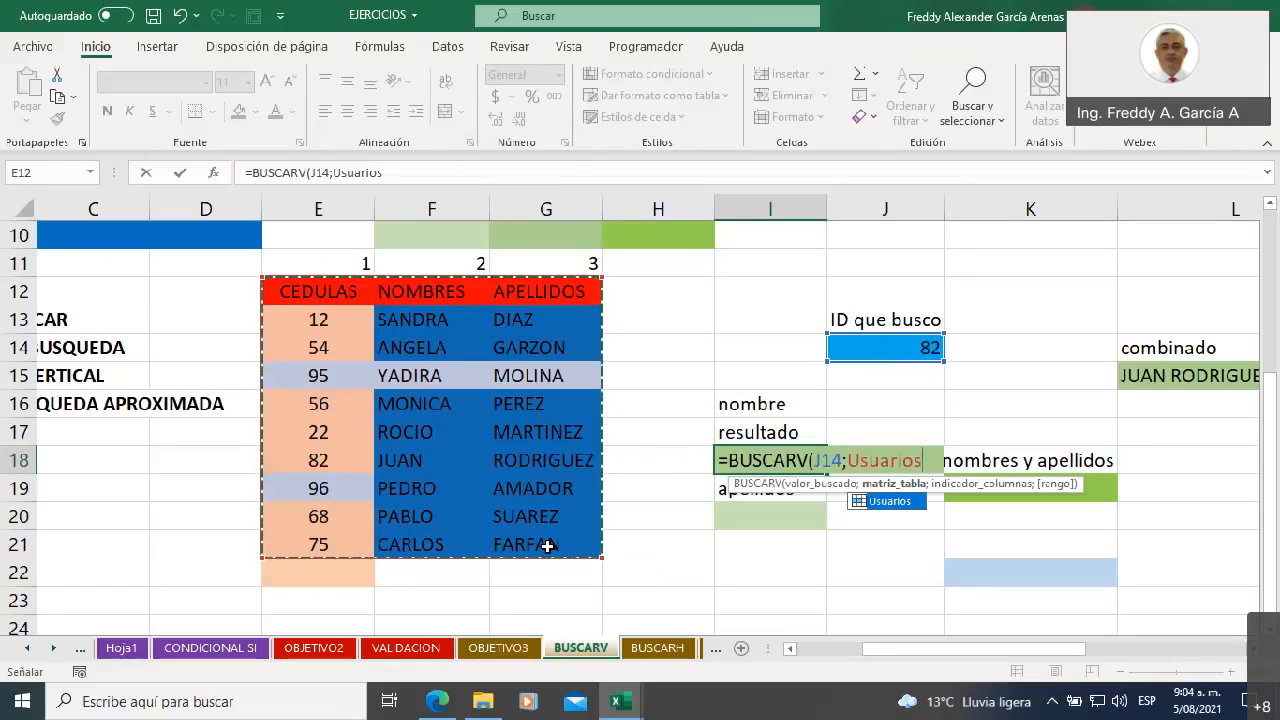
{"action": "left_click", "coordinate": [661, 429]}
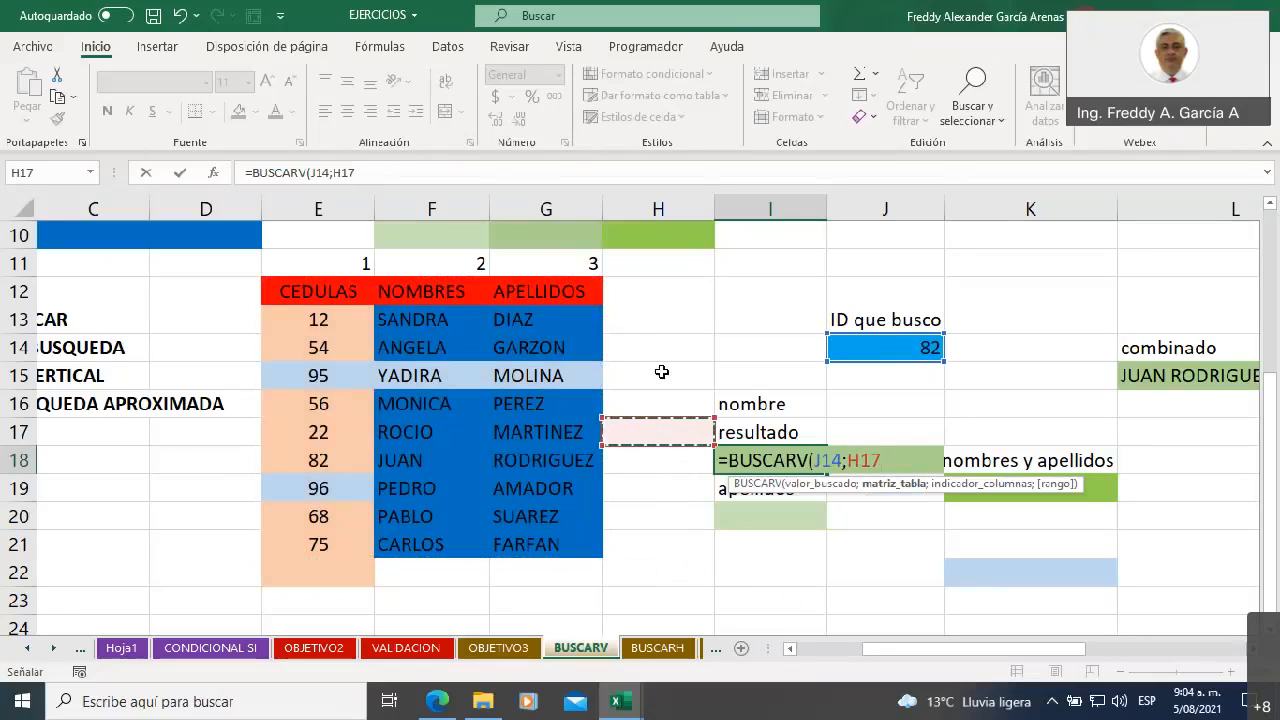
{"action": "key", "text": "BackSpace"}
{"action": "key", "text": "BackSpace"}
{"action": "key", "text": "BackSpace"}
{"action": "key", "text": "BackSpace"}
{"action": "key", "text": "BackSpace"}
{"action": "key", "text": "BackSpace"}
{"action": "key", "text": "BackSpace"}
{"action": "key", "text": "BackSpace"}
{"action": "key", "text": "BackSpace"}
{"action": "key", "text": "BackSpace"}
{"action": "key", "text": "BackSpace"}
{"action": "key", "text": "BackSpace"}
{"action": "key", "text": "BackSpace"}
{"action": "key", "text": "BackSpace"}
{"action": "key", "text": "BackSpace"}
{"action": "key", "text": "BackSpace"}
{"action": "left_click", "coordinate": [664, 350]}
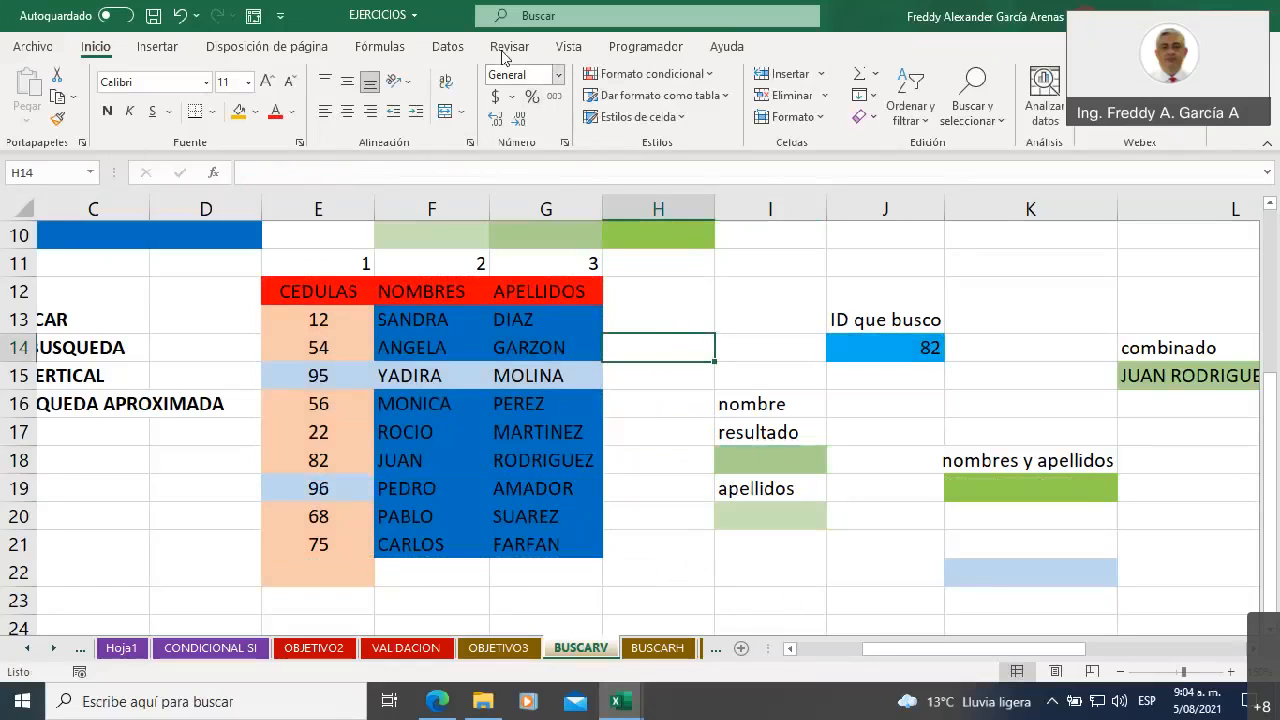
Delete the defined name Usuarios from the workbook's list of names
{"action": "left_click", "coordinate": [448, 47]}
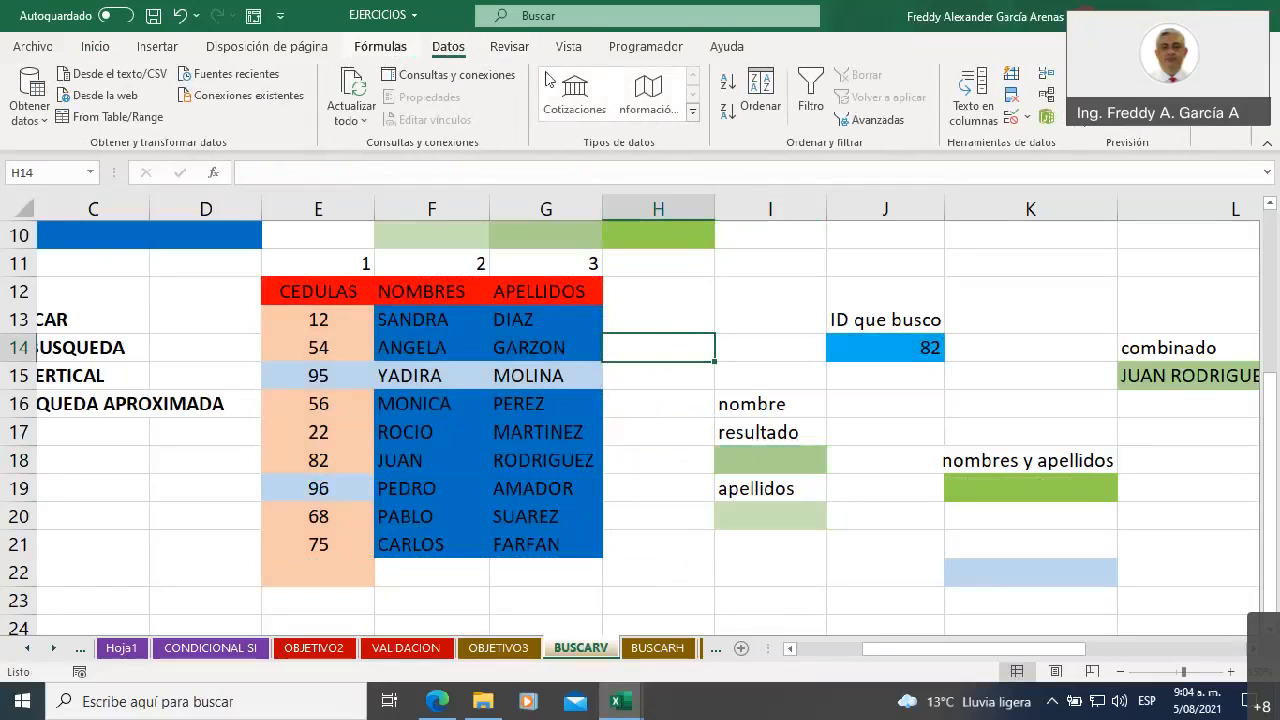
{"action": "left_click", "coordinate": [380, 49]}
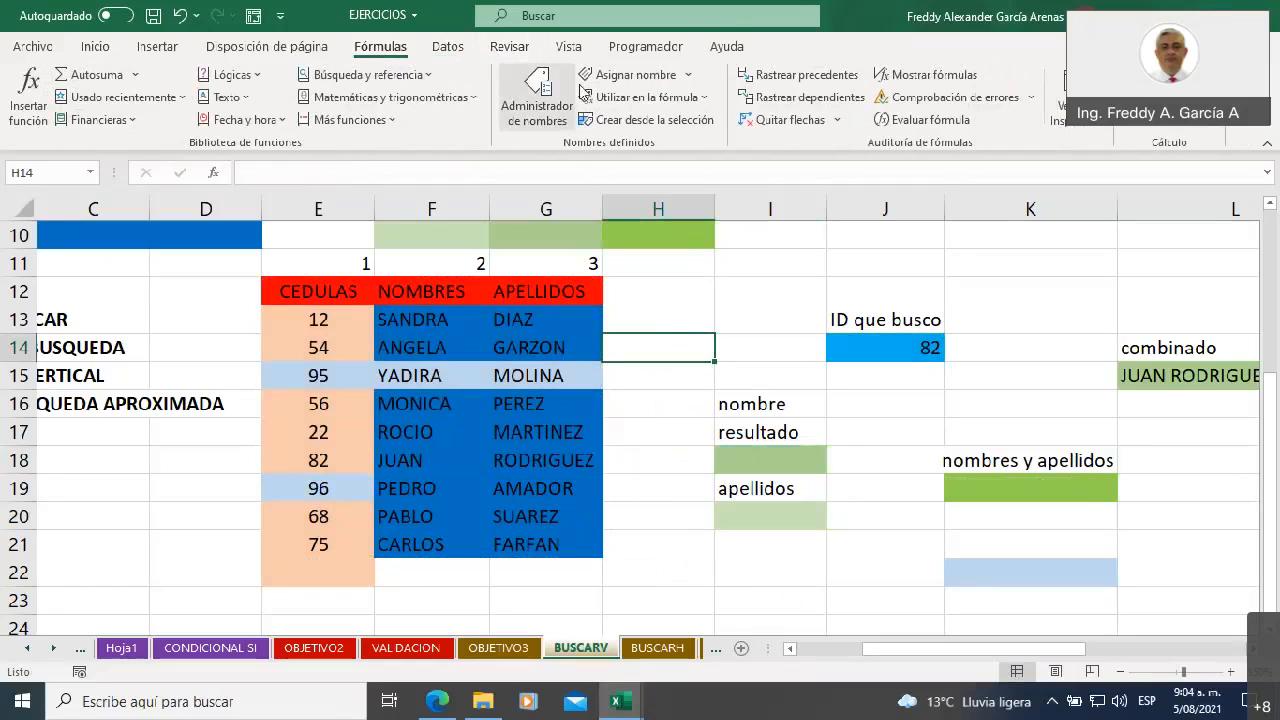
{"action": "left_click", "coordinate": [537, 97]}
{"action": "left_click", "coordinate": [600, 287]}
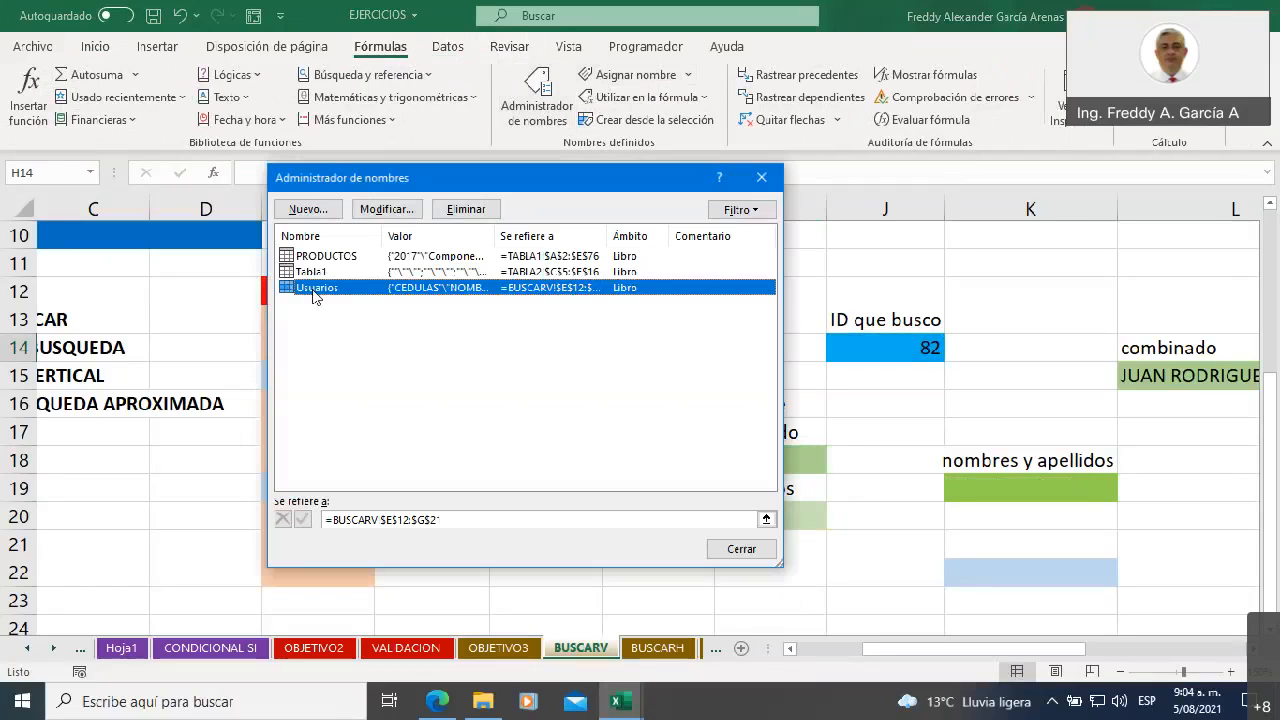
{"action": "left_click", "coordinate": [462, 212]}
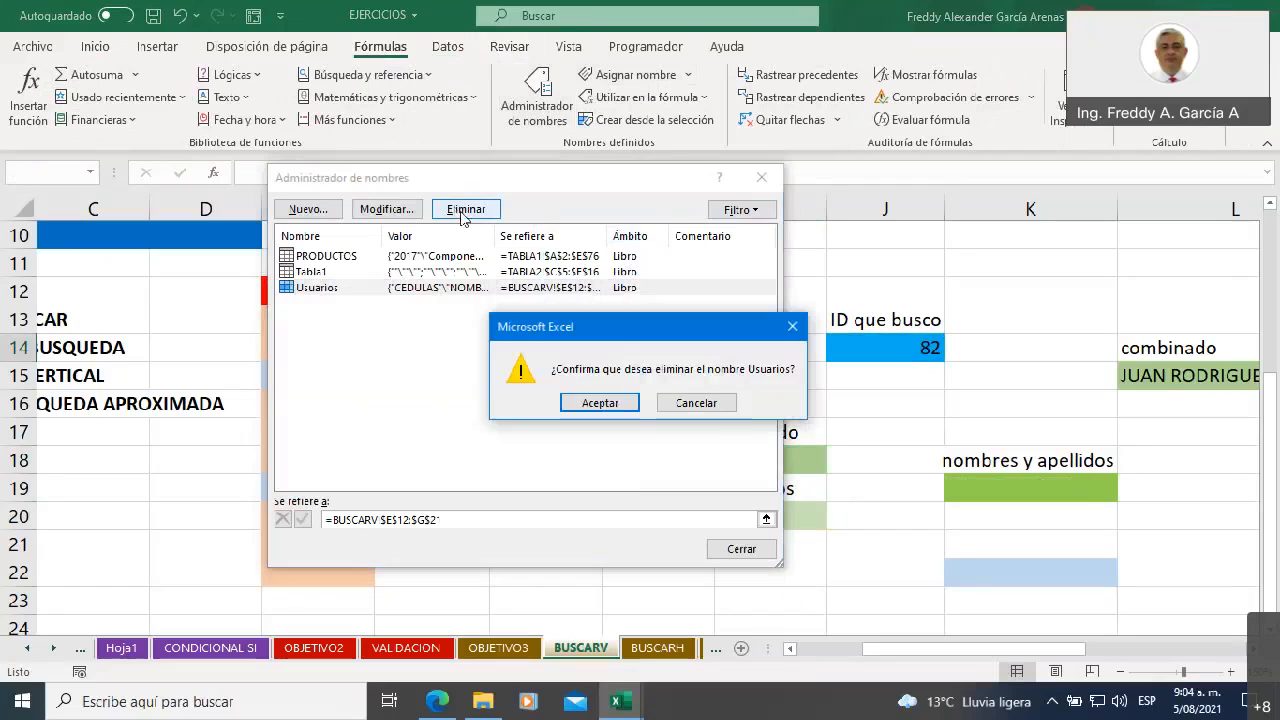
{"action": "left_click", "coordinate": [600, 406]}
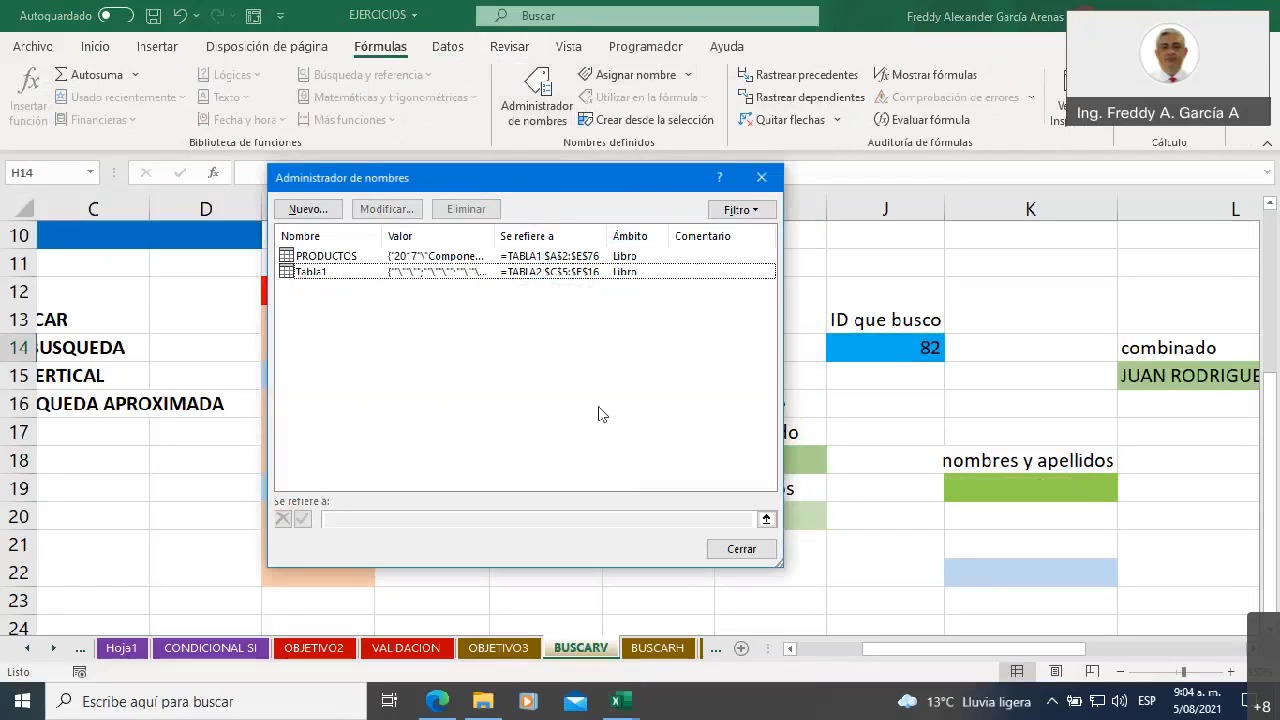
{"action": "left_click", "coordinate": [740, 550]}
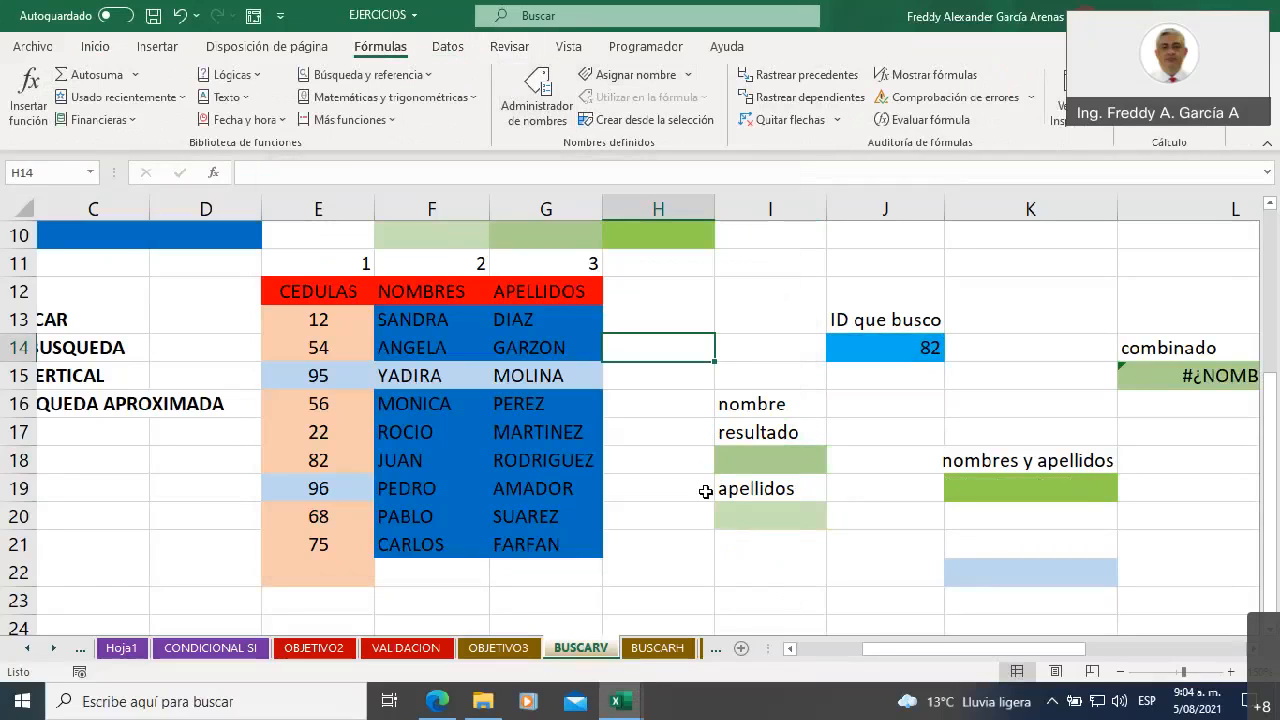
Start the BUSCARV formula again in cell I18 with J14 as the lookup value
{"action": "left_click", "coordinate": [765, 467]}
{"action": "type", "text": "=busr"}
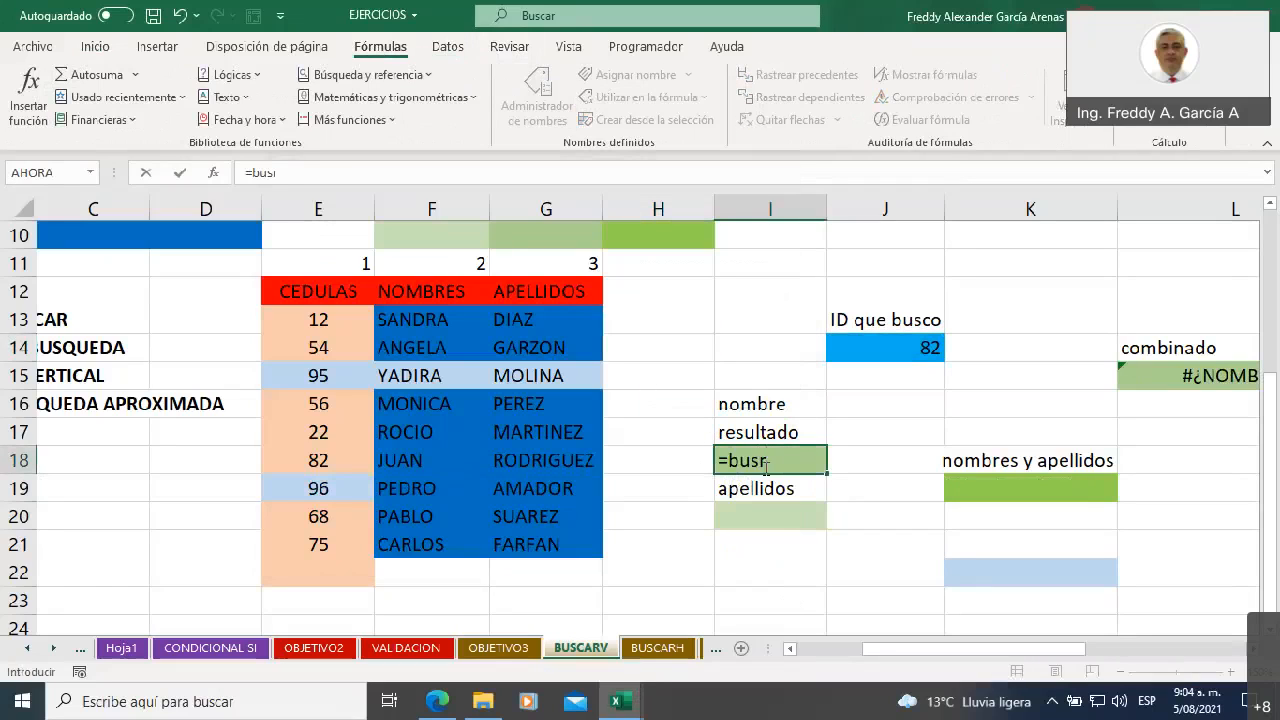
{"action": "key", "text": "BackSpace"}
{"action": "type", "text": "c"}
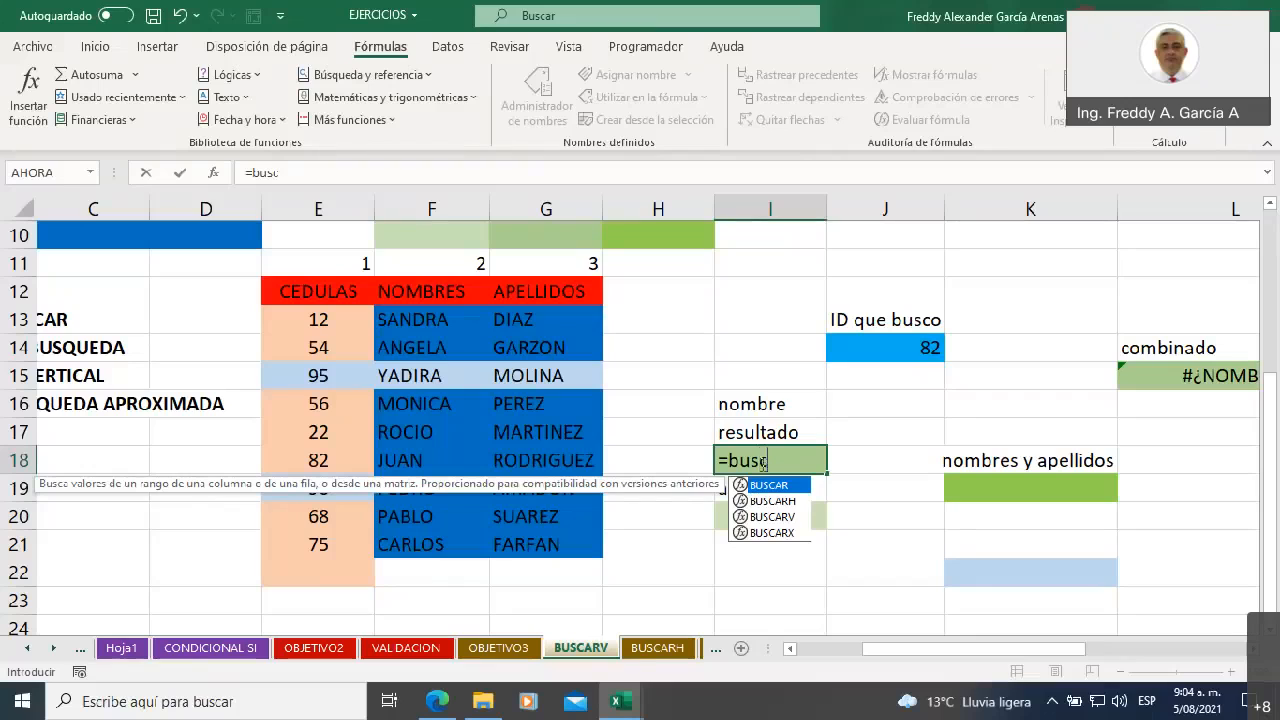
{"action": "double_click", "coordinate": [786, 518]}
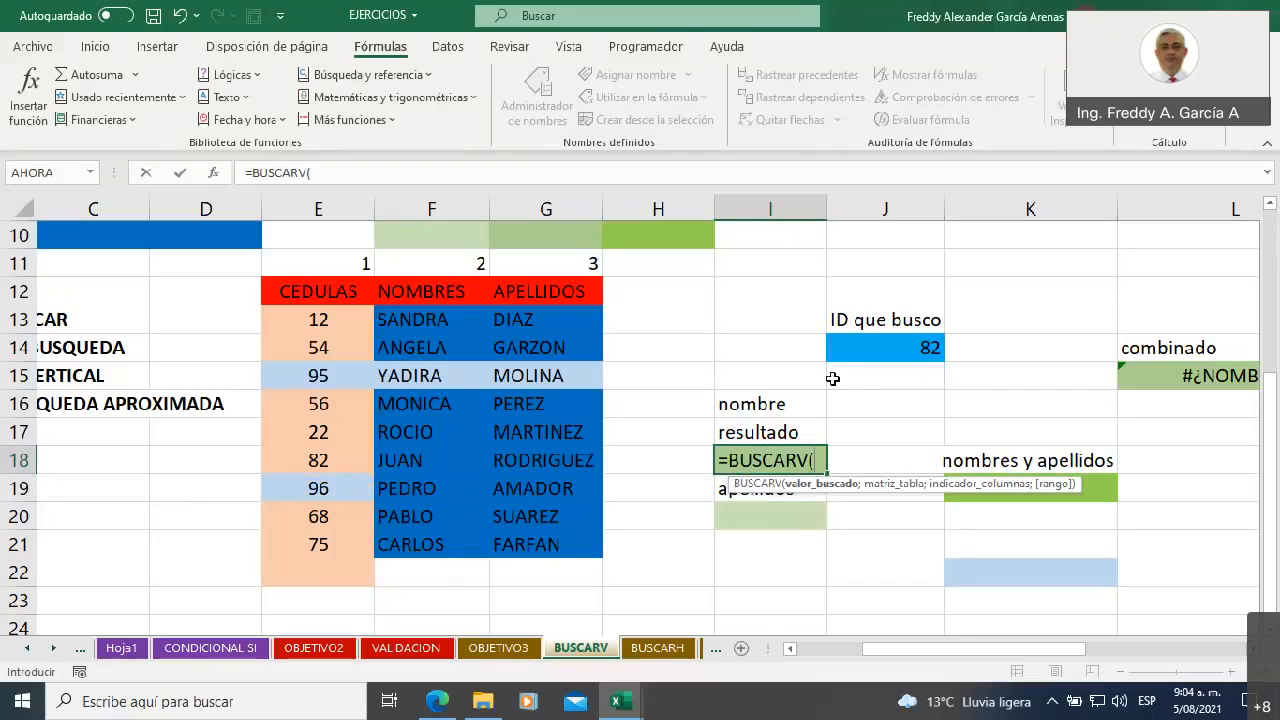
{"action": "left_click", "coordinate": [853, 347]}
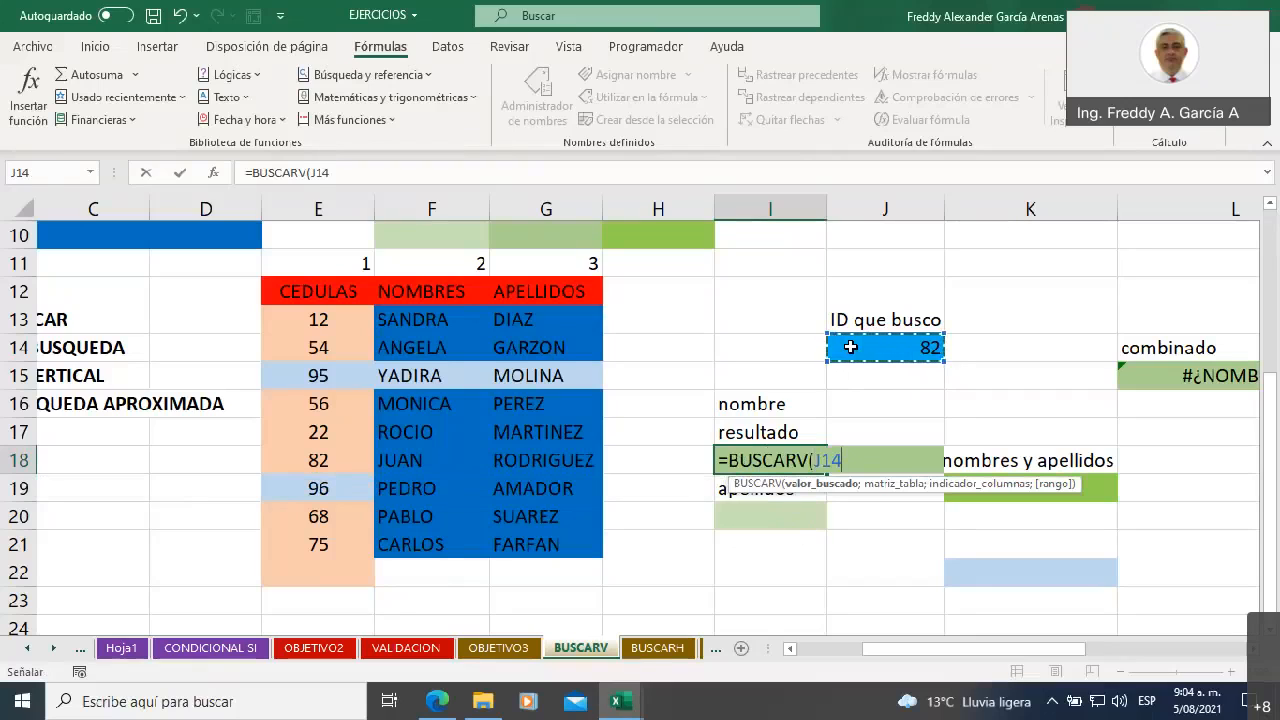
{"action": "type", "text": ";"}
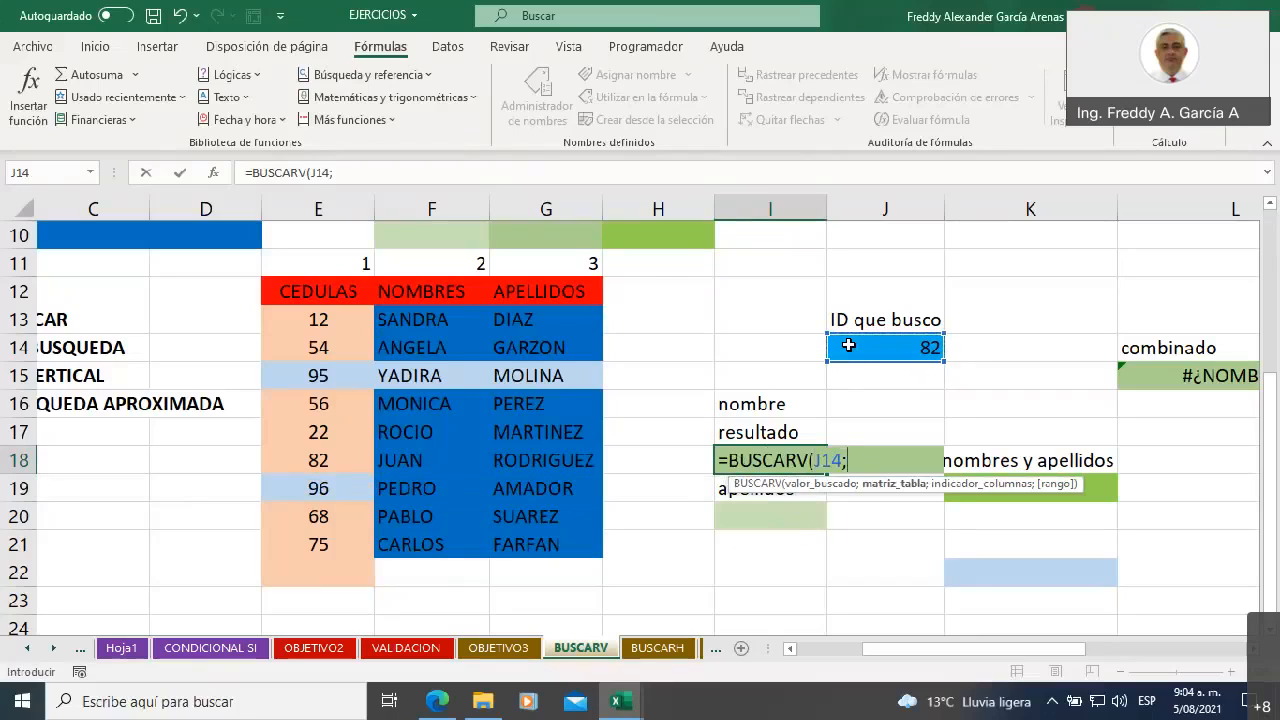
Complete the I18 formula with table E12:G21, column 2 and exact match FALSO, and compare its result with E18 and F18
{"action": "left_click", "coordinate": [332, 291]}
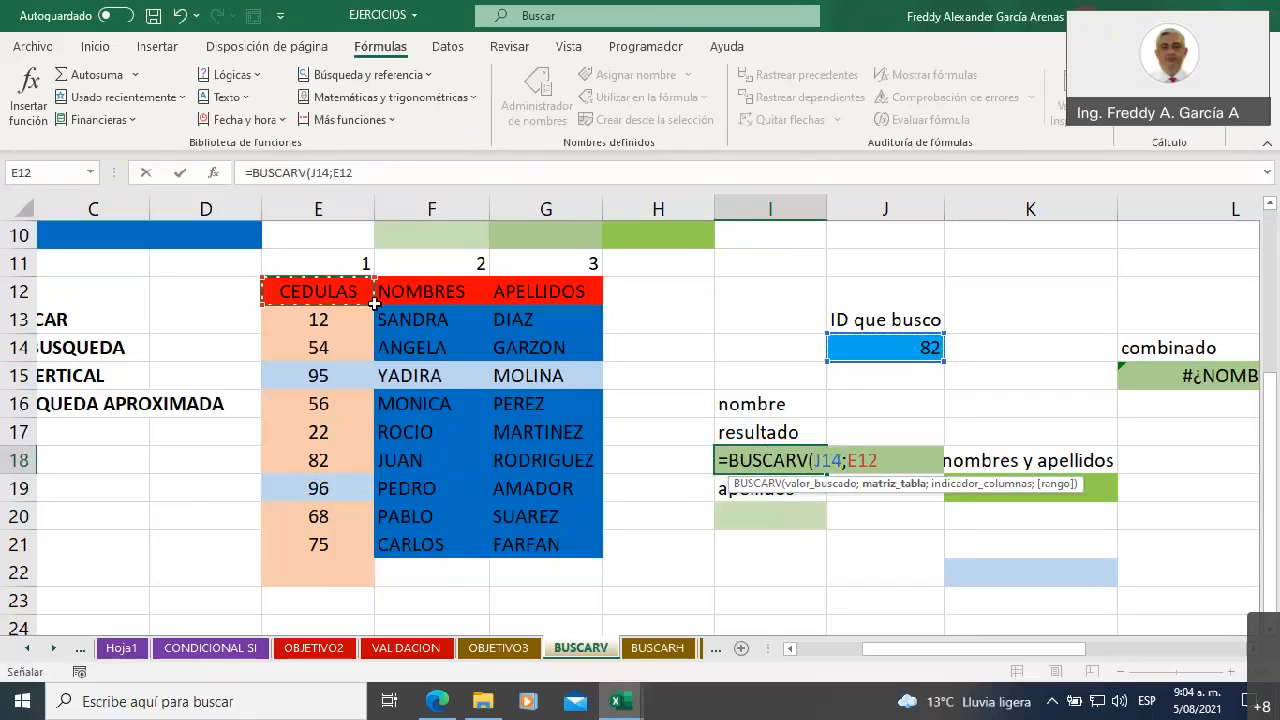
{"action": "left_click_drag", "start_coordinate": [374, 303], "coordinate": [541, 552]}
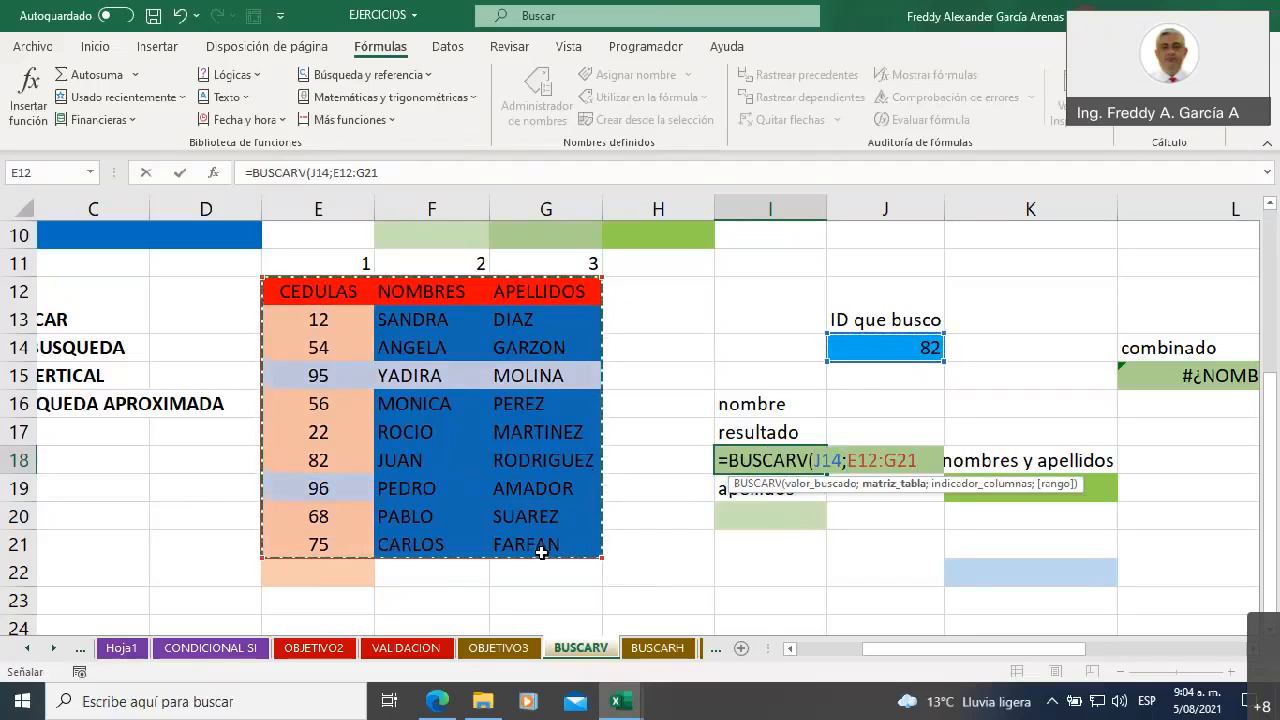
{"action": "type", "text": ";"}
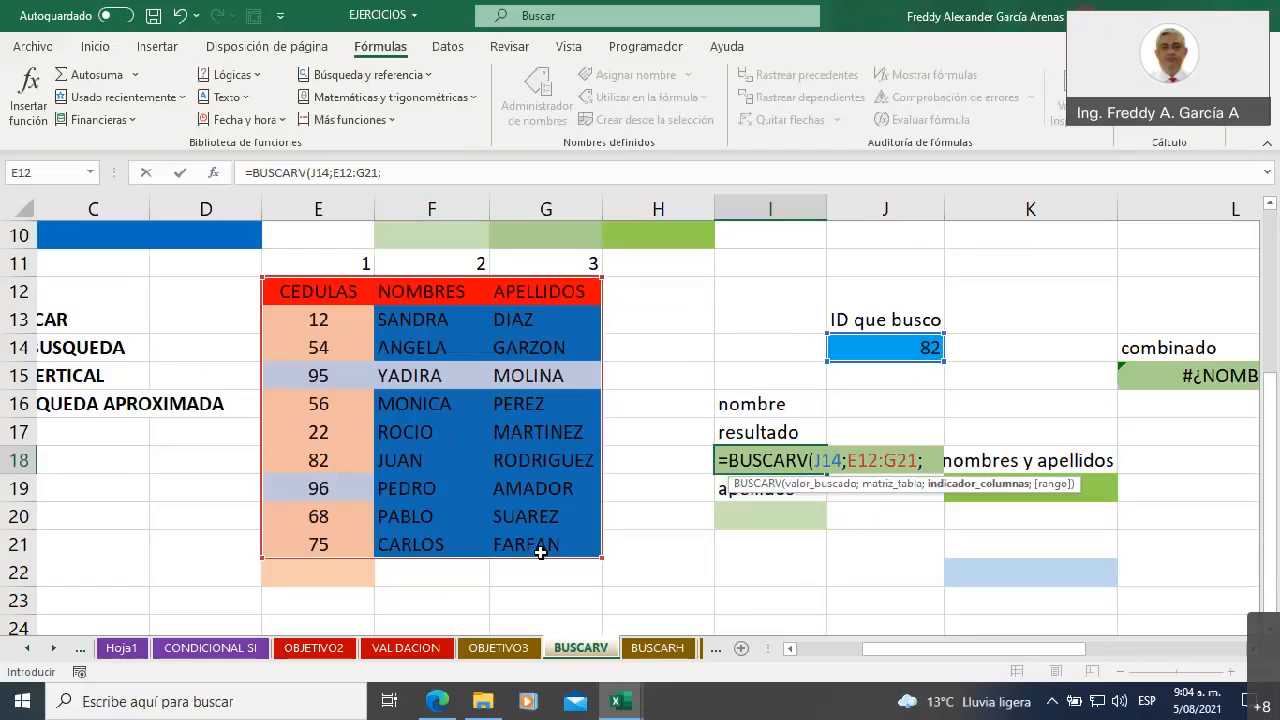
{"action": "type", "text": "2"}
{"action": "type", "text": ";"}
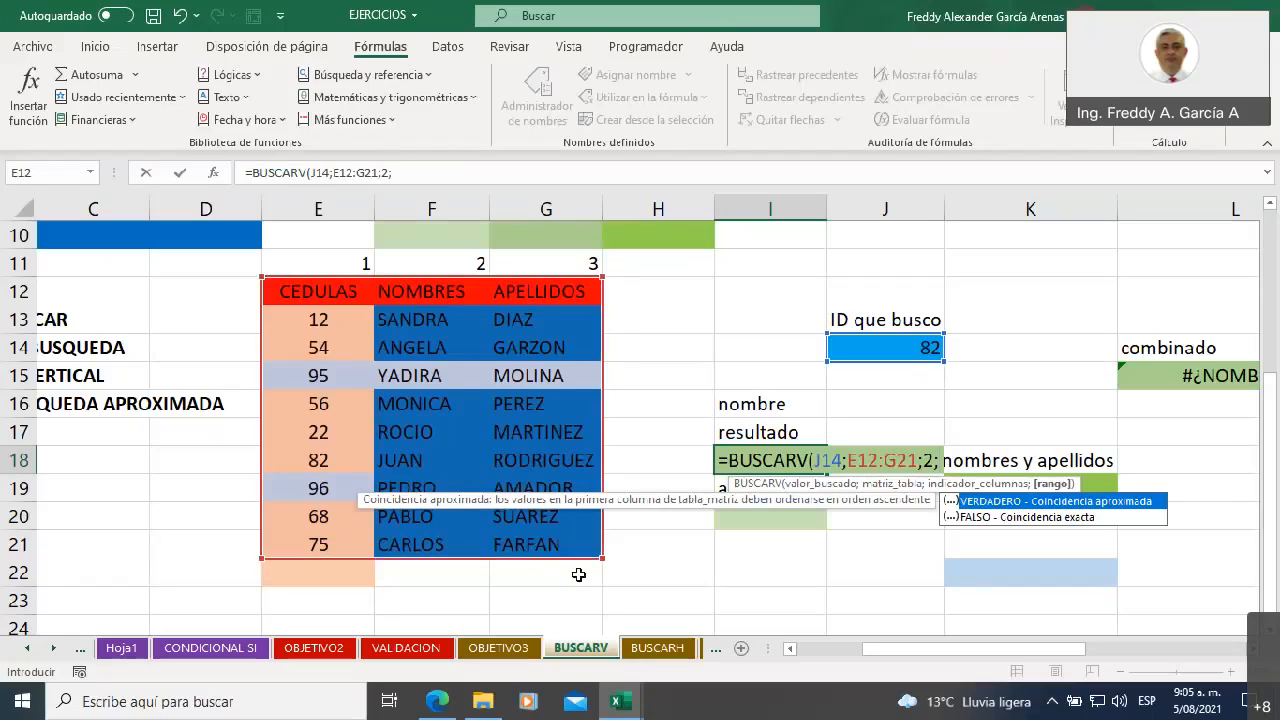
{"action": "double_click", "coordinate": [975, 518]}
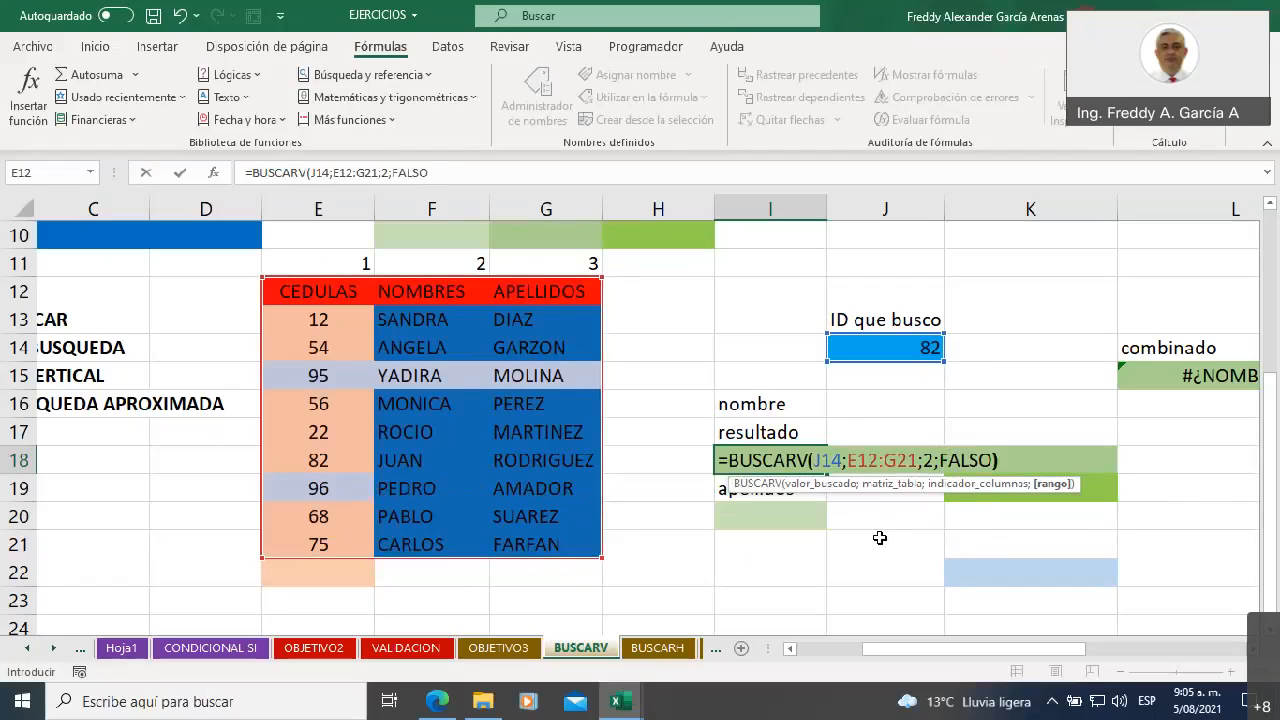
{"action": "type", "text": ")"}
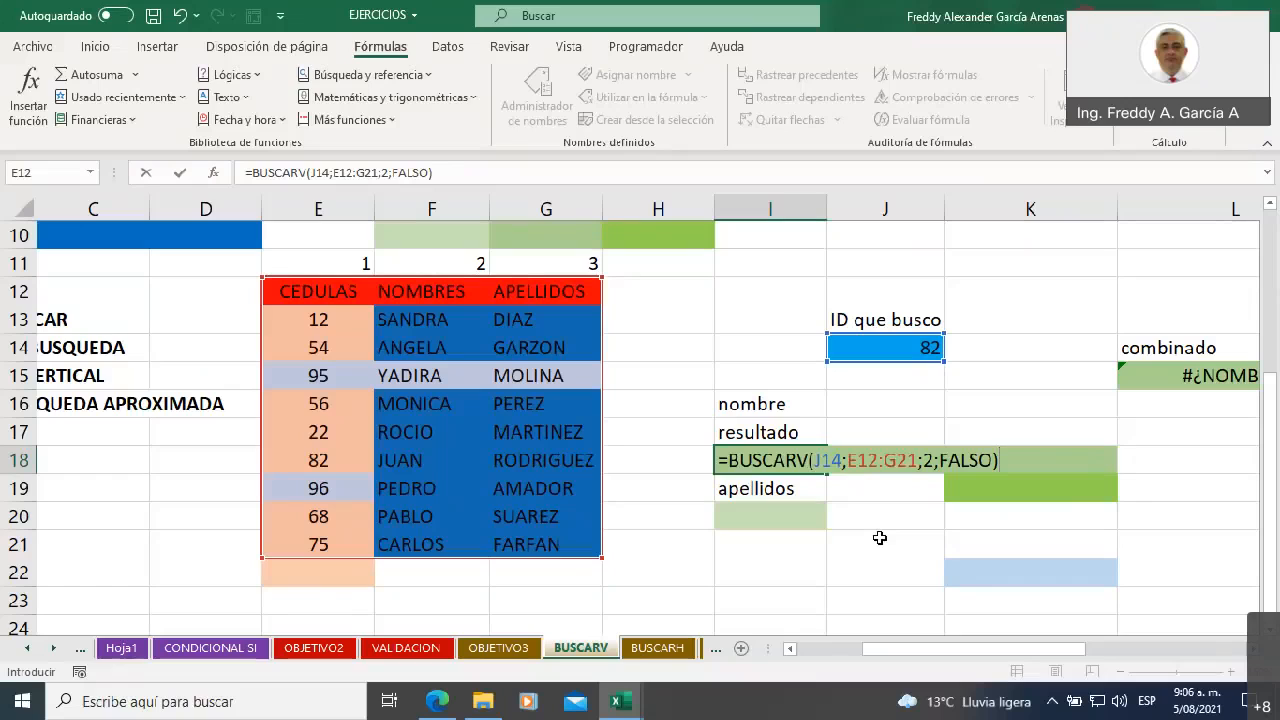
{"action": "key", "text": "Return"}
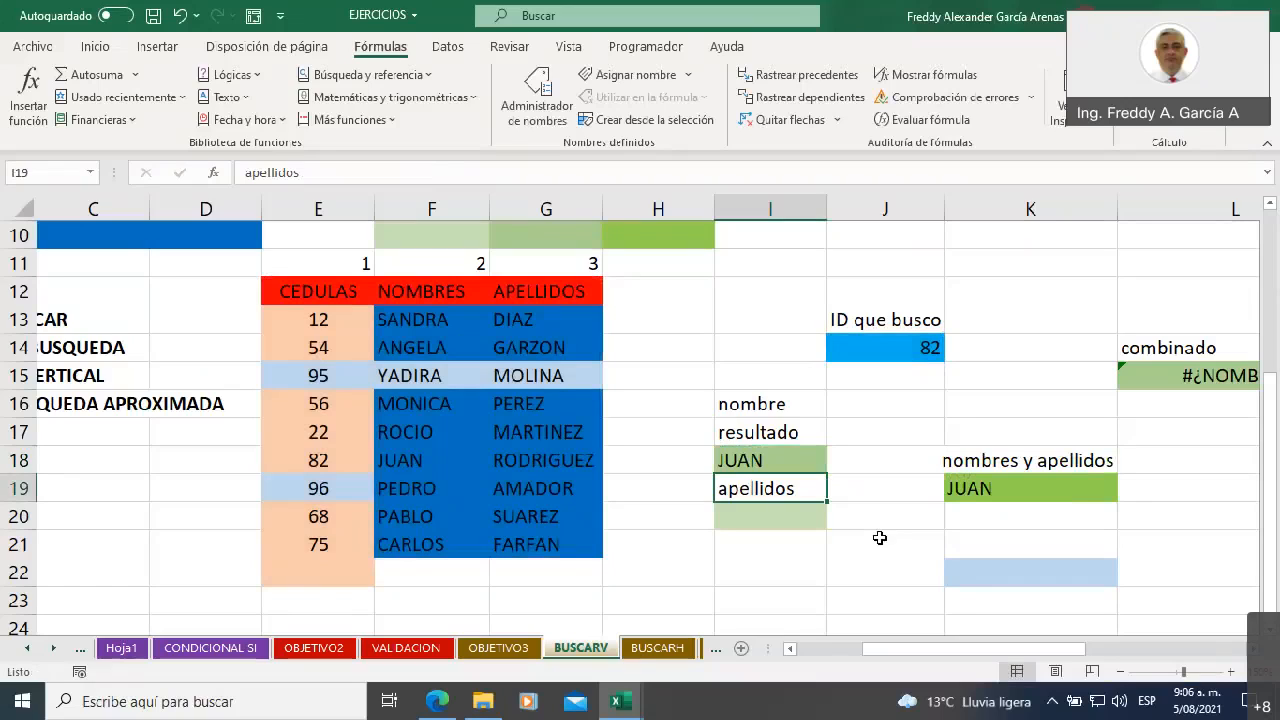
{"action": "left_click", "coordinate": [312, 461]}
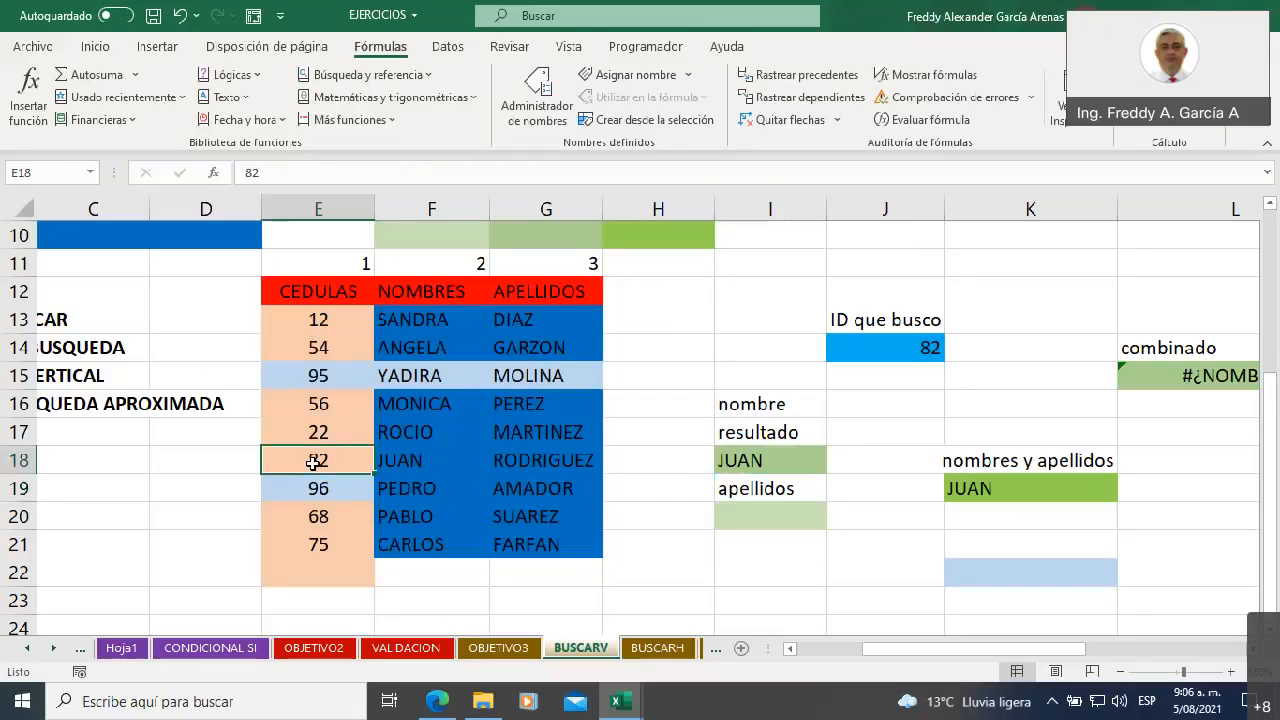
{"action": "left_click", "coordinate": [416, 463]}
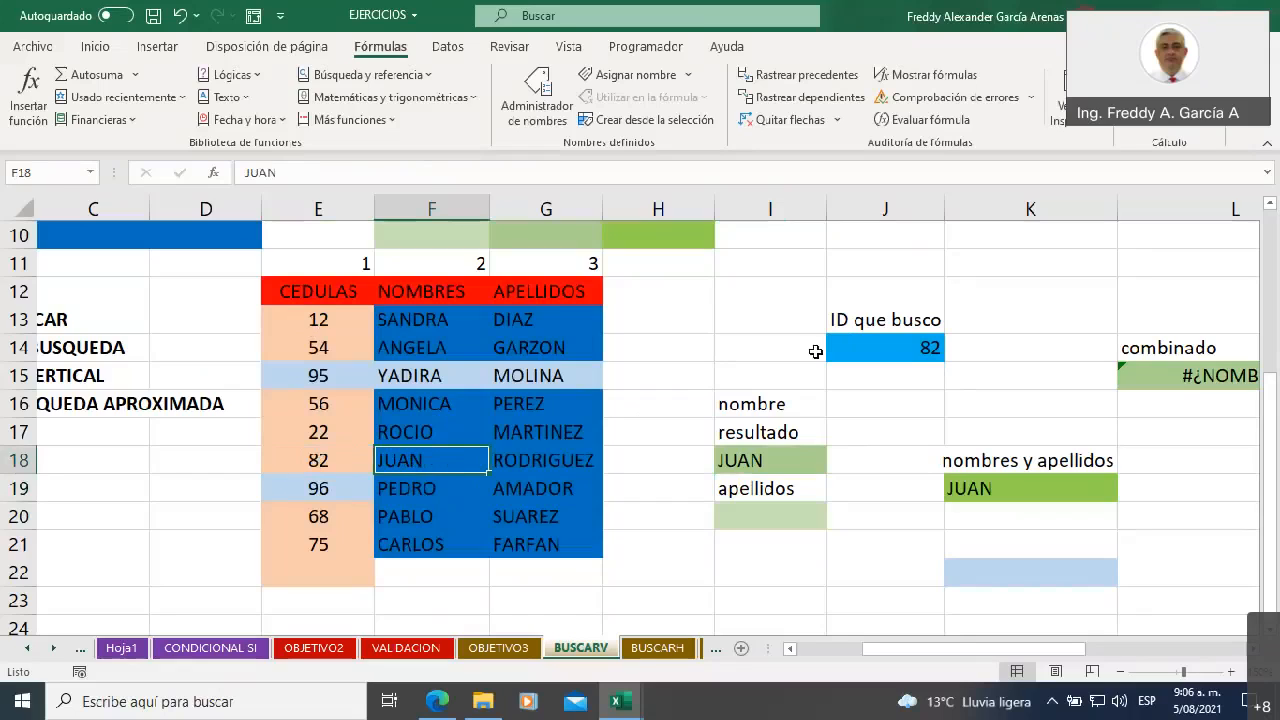
Set the searched ID in J14 to 95 and check the result against E15 and F15 in the table
{"action": "left_click", "coordinate": [852, 342]}
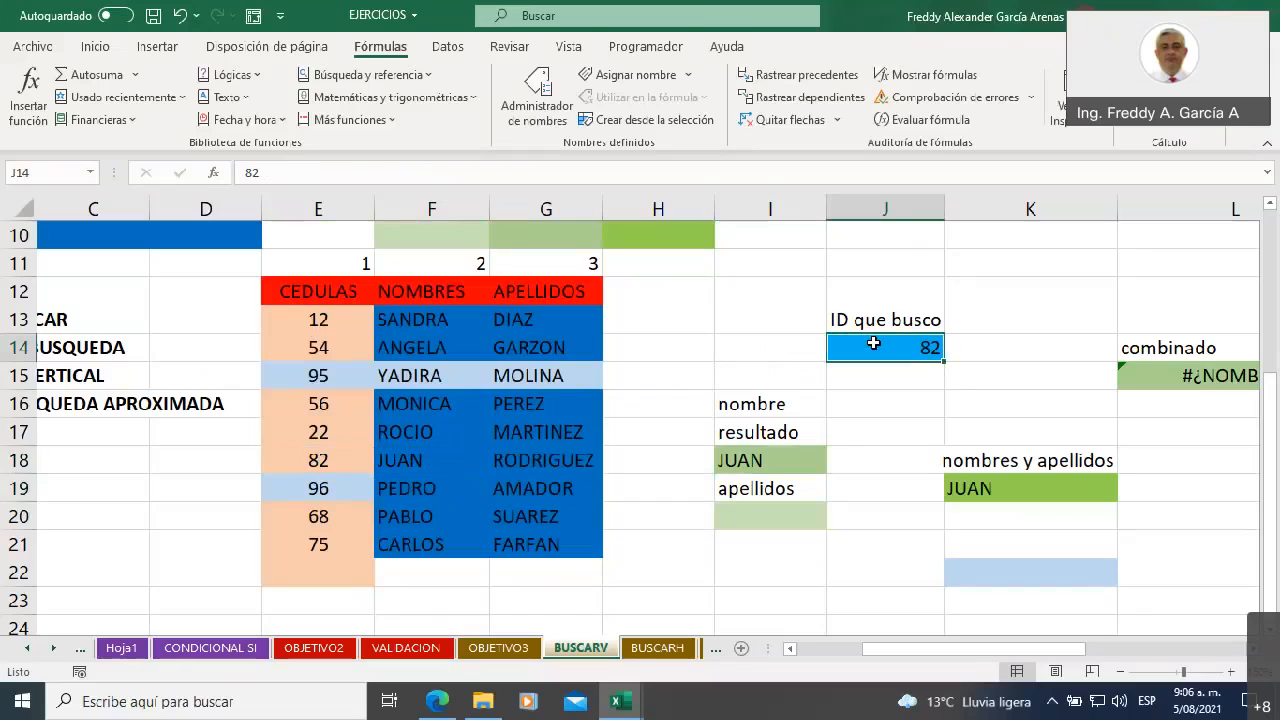
{"action": "type", "text": "95"}
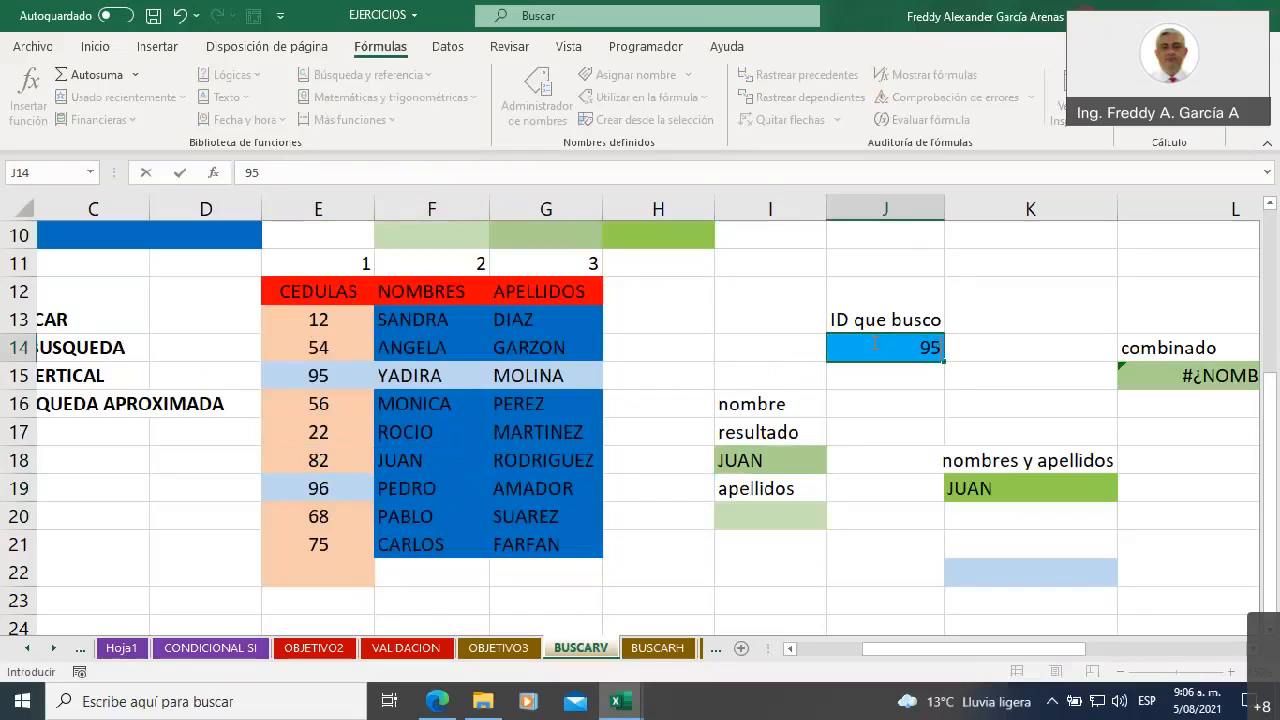
{"action": "key", "text": "Return"}
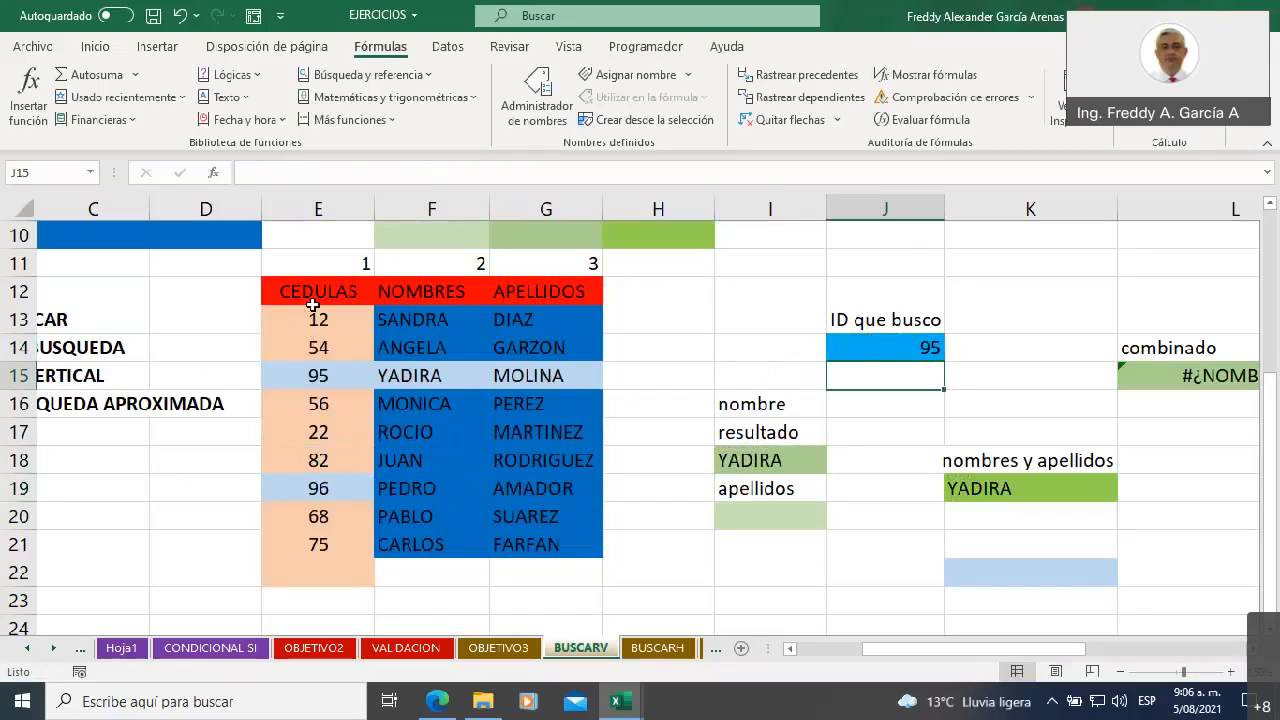
{"action": "left_click", "coordinate": [323, 369]}
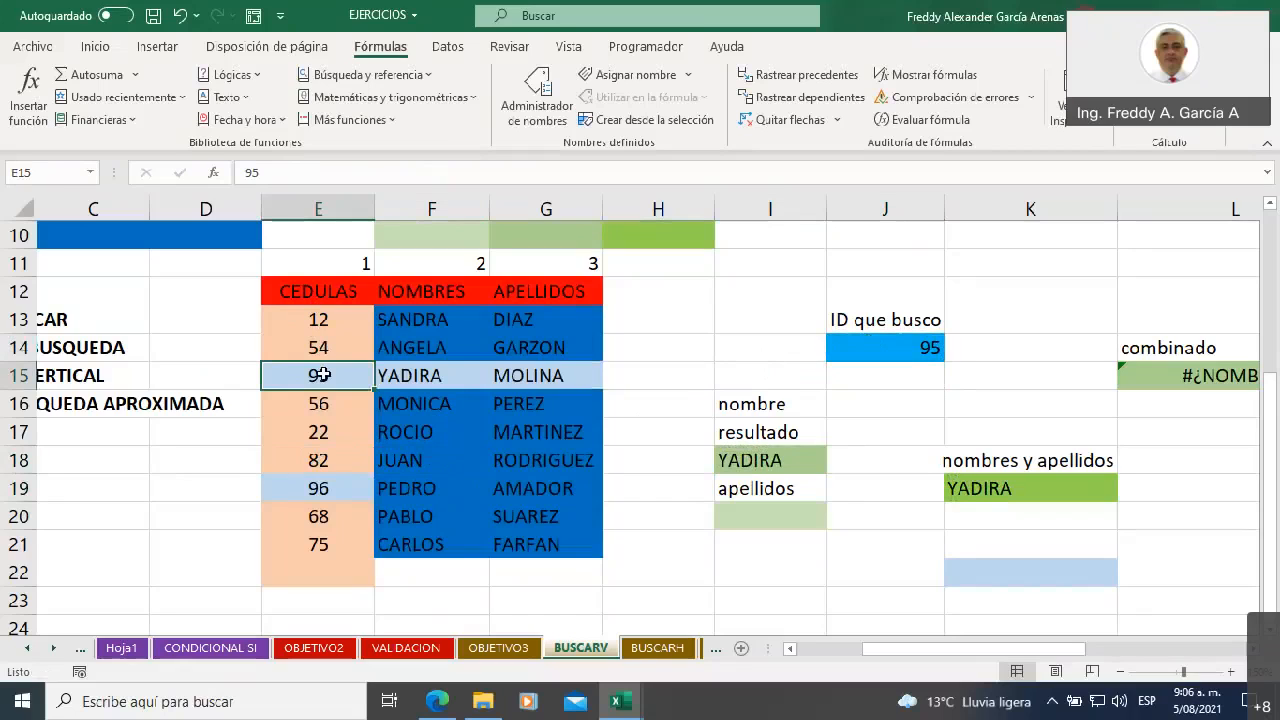
{"action": "left_click", "coordinate": [415, 374]}
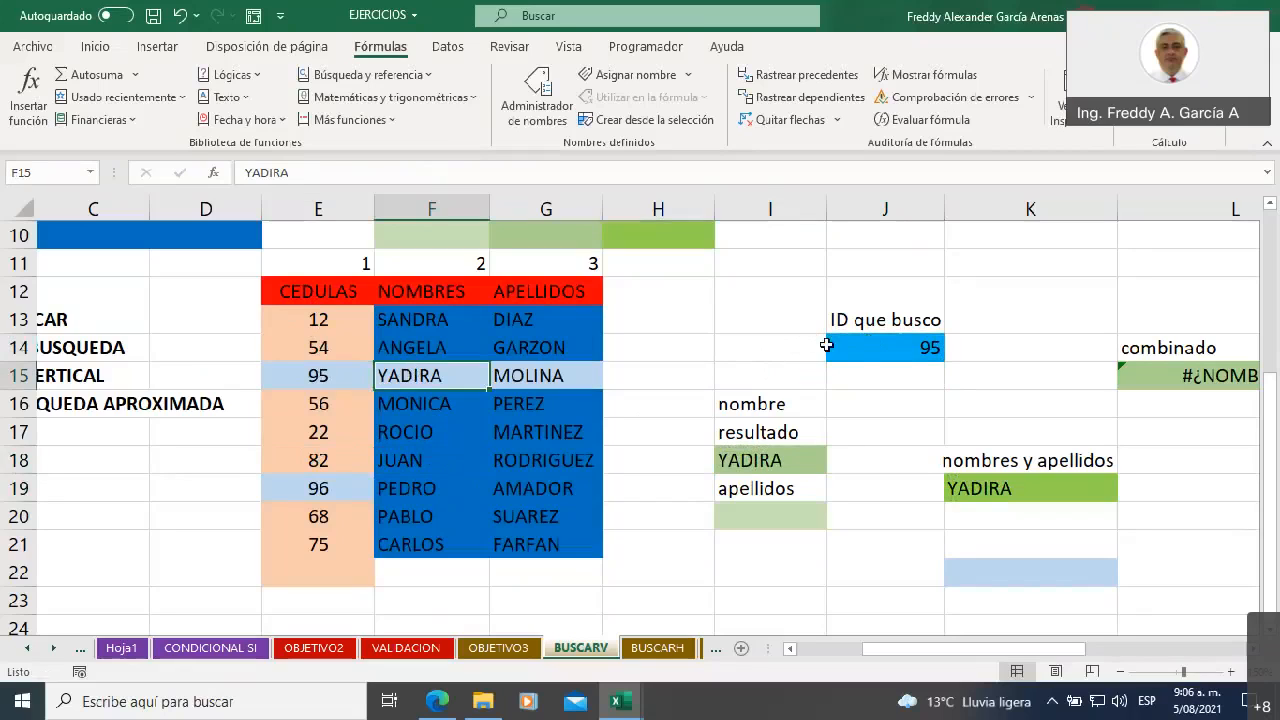
Set the searched ID in J14 to 22 and check the result against E17 and F17 in the table
{"action": "left_click", "coordinate": [861, 352]}
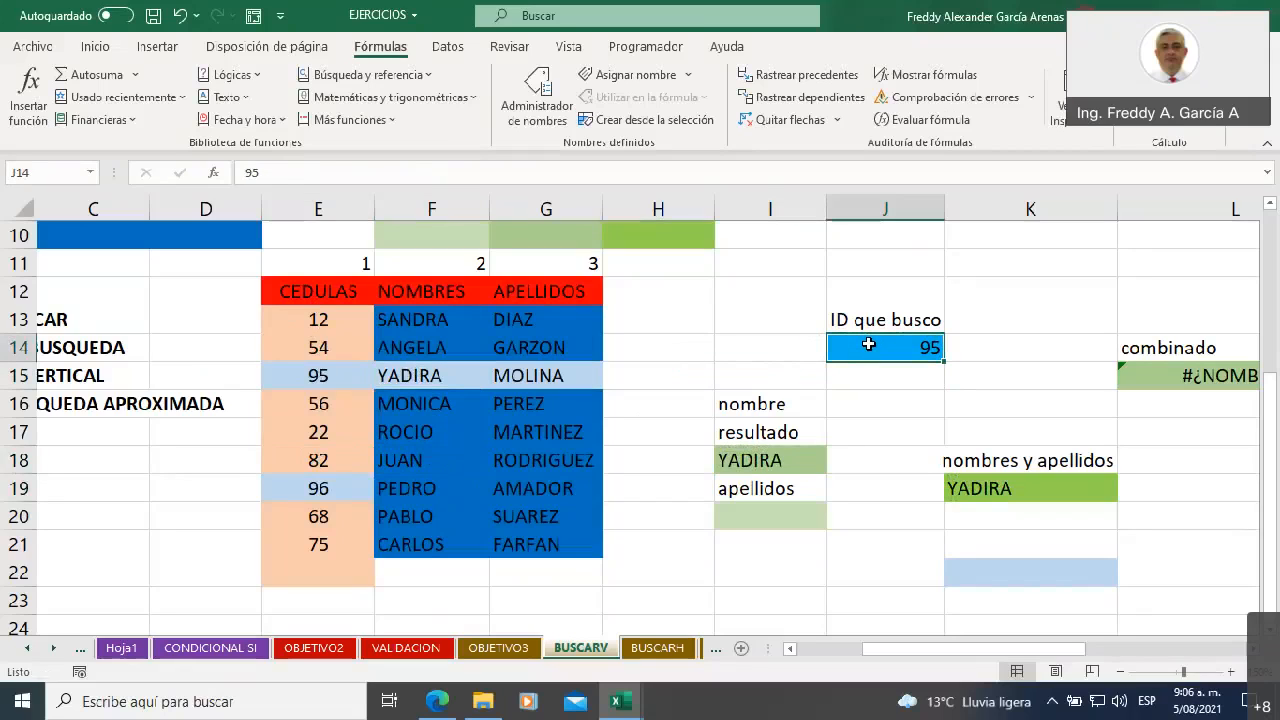
{"action": "type", "text": "22"}
{"action": "key", "text": "Return"}
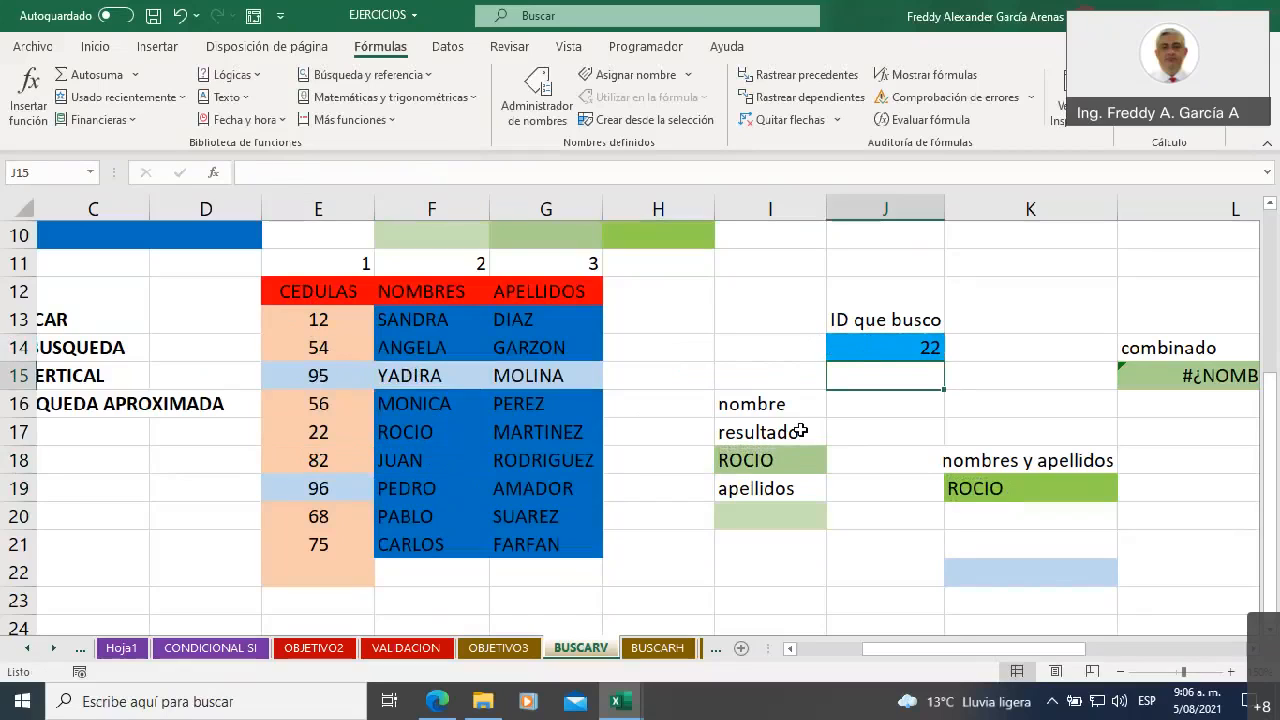
{"action": "left_click", "coordinate": [340, 428]}
{"action": "left_click", "coordinate": [417, 431]}
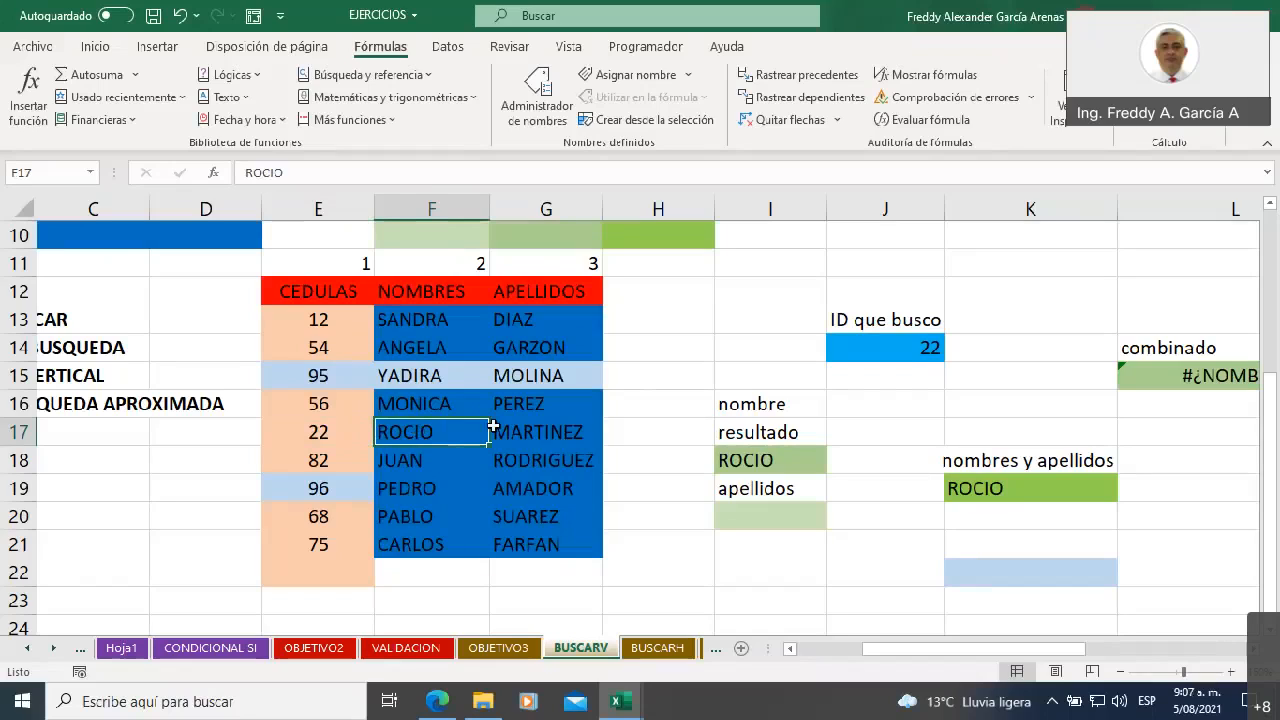
Start a BUSCARV formula in the apellidos result cell I20 with J14 as the lookup value
{"action": "left_click", "coordinate": [764, 515]}
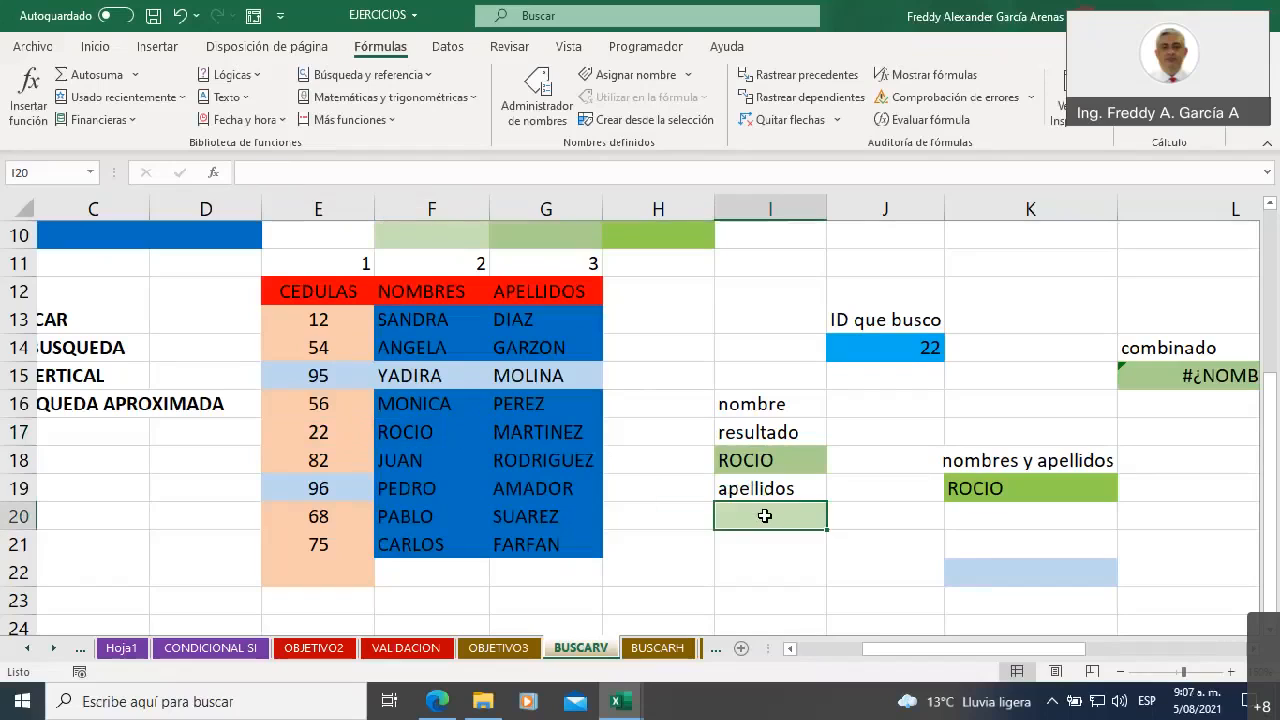
{"action": "type", "text": "="}
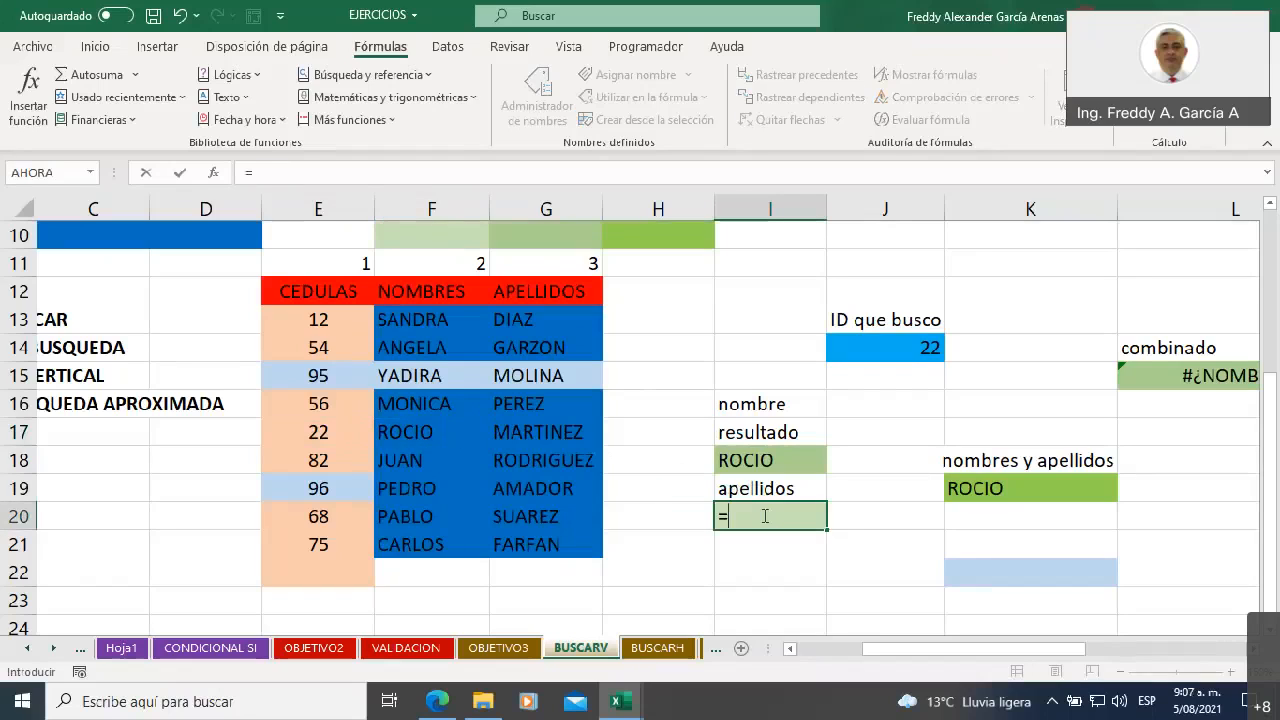
{"action": "type", "text": "buscar"}
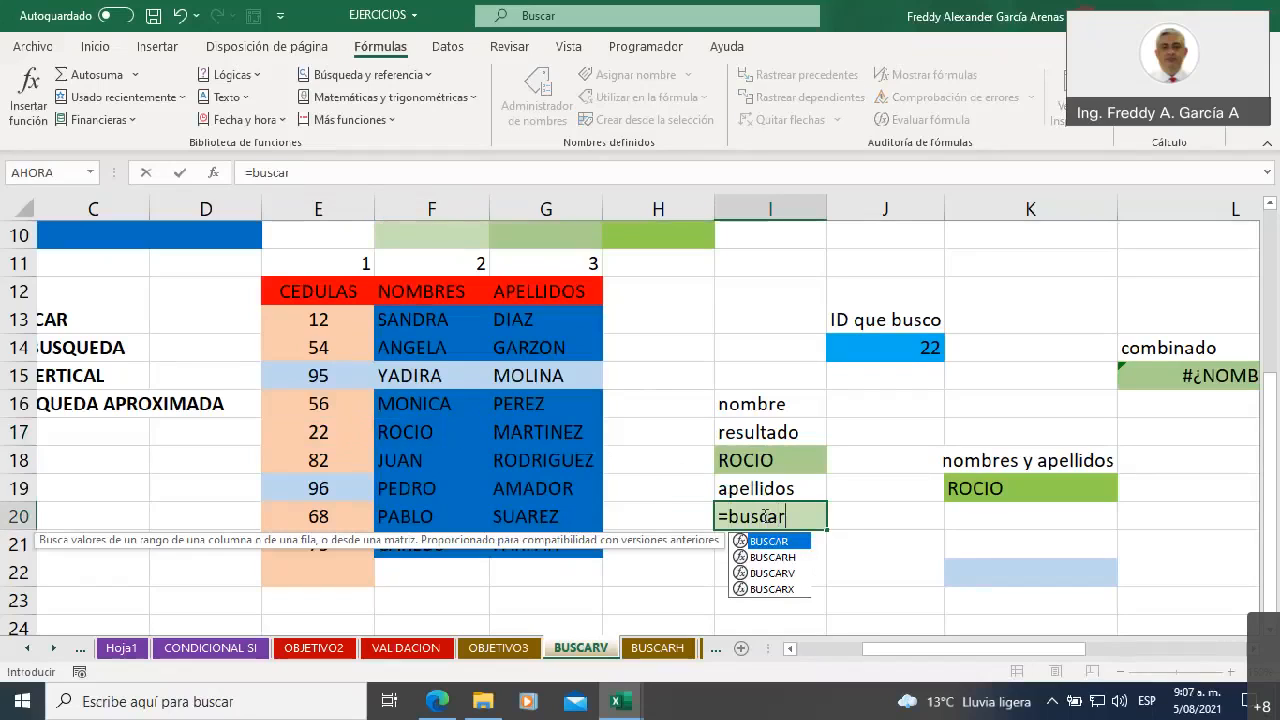
{"action": "left_click", "coordinate": [797, 573]}
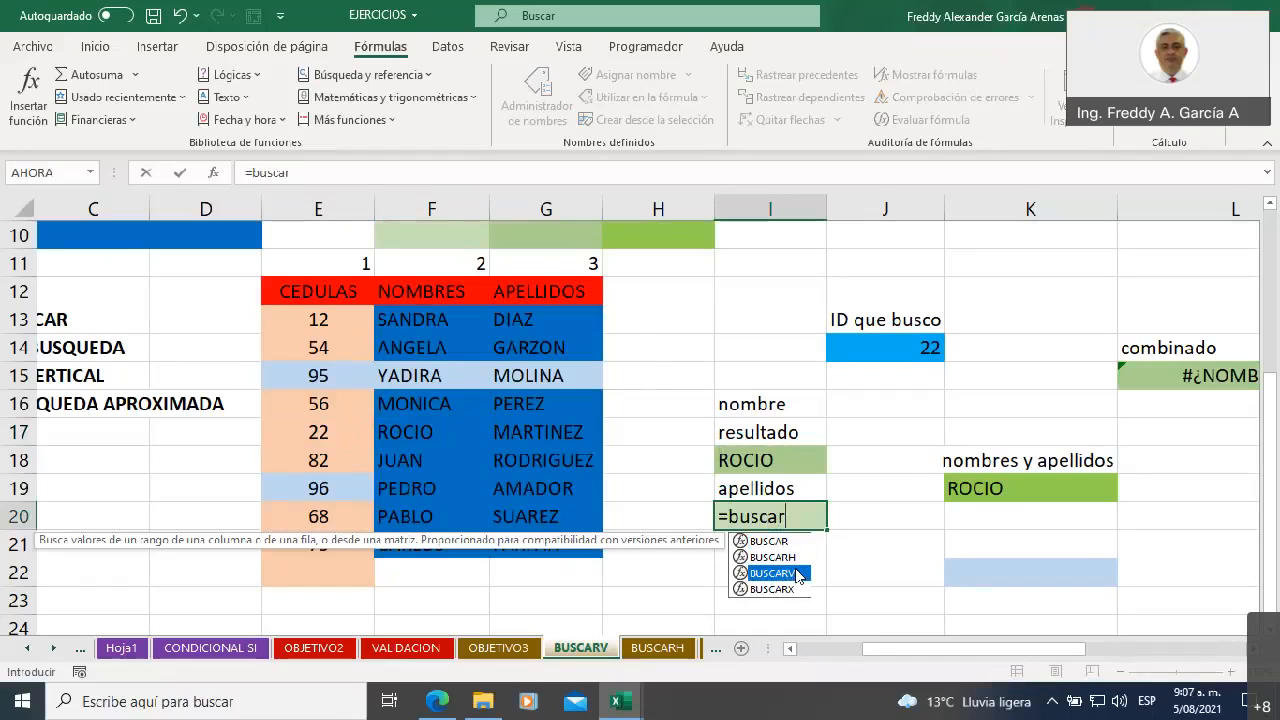
{"action": "key", "text": "Tab"}
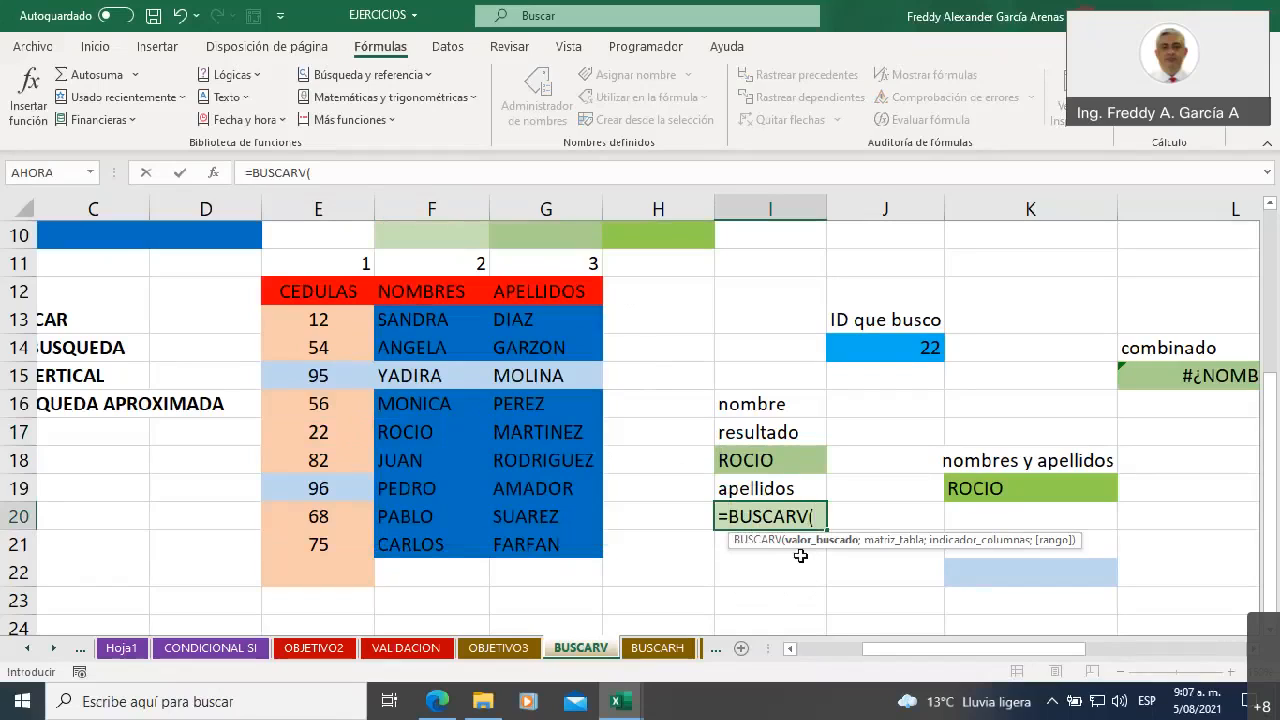
{"action": "left_click", "coordinate": [863, 347]}
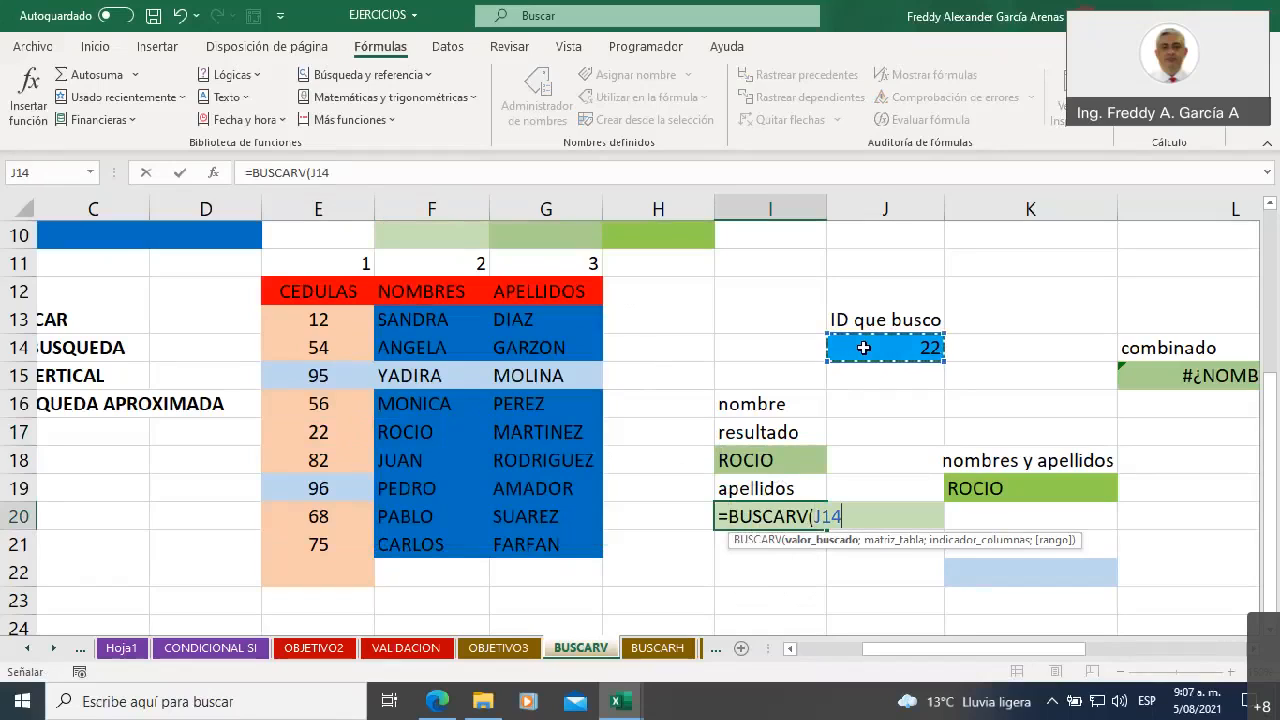
{"action": "type", "text": ";"}
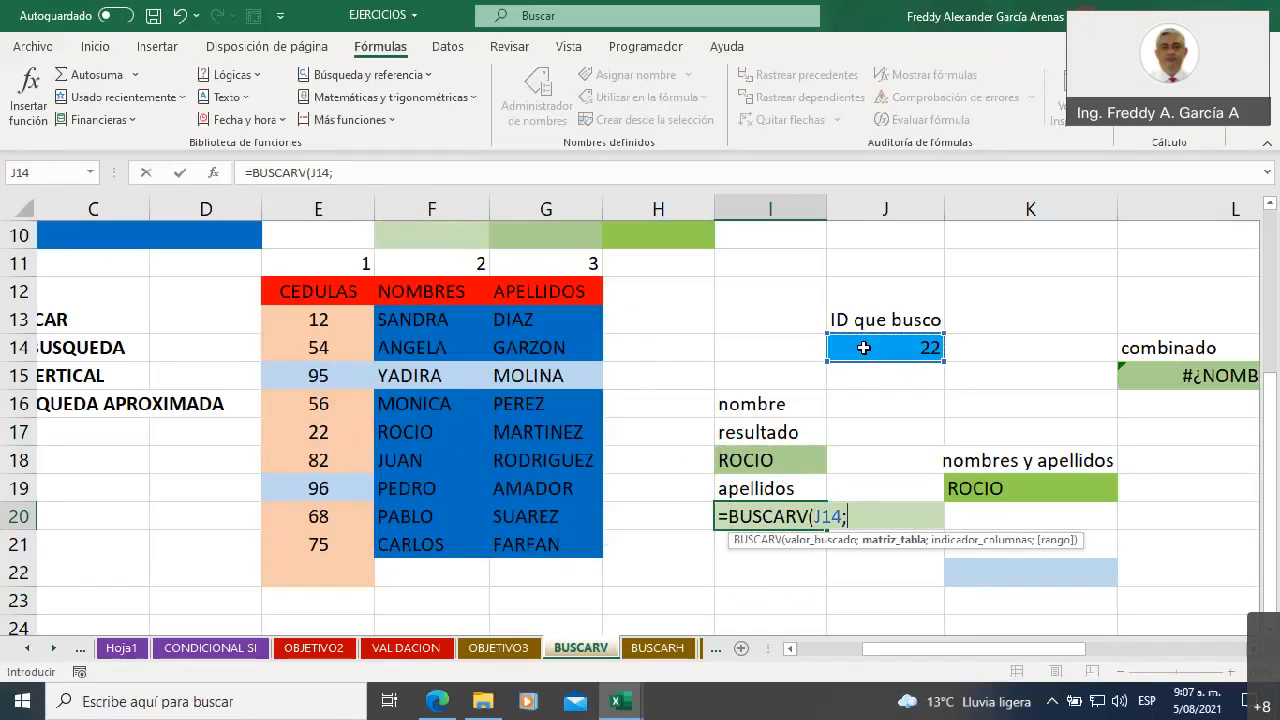
Complete the I20 formula with table E12:G21, column 3 and exact match FALSO
{"action": "left_click", "coordinate": [312, 291]}
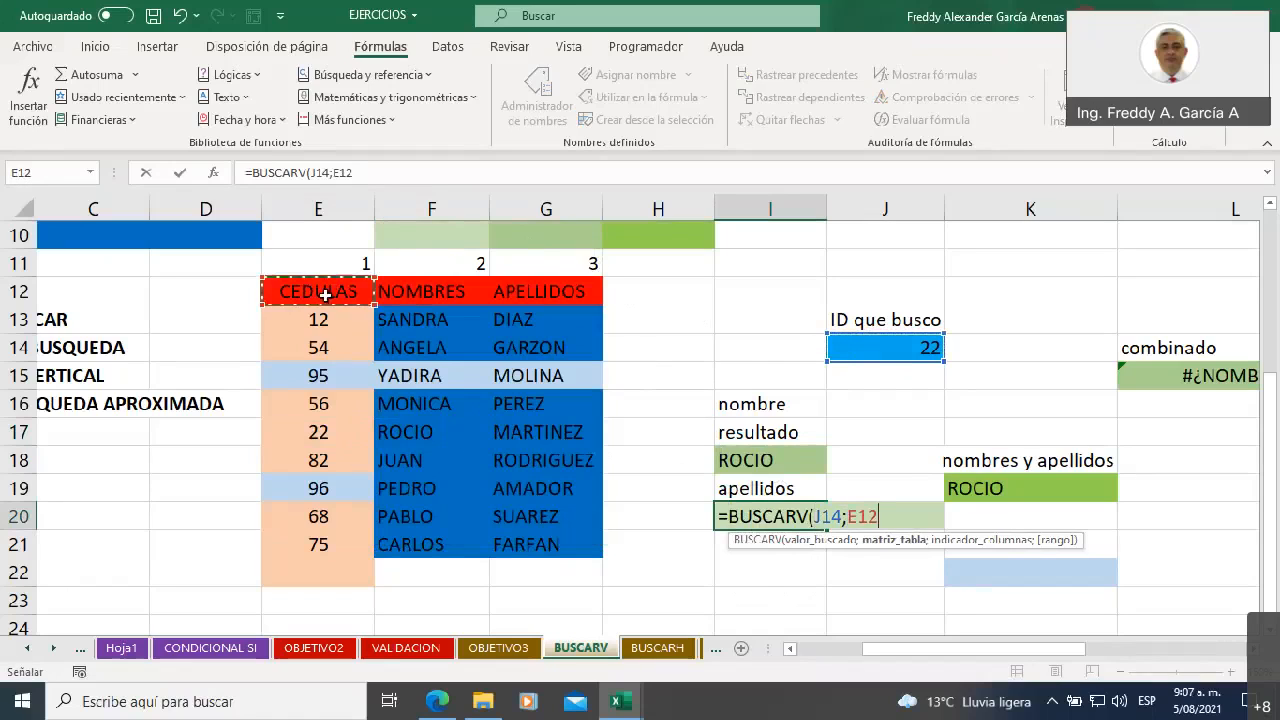
{"action": "left_click_drag", "start_coordinate": [372, 311], "coordinate": [566, 555]}
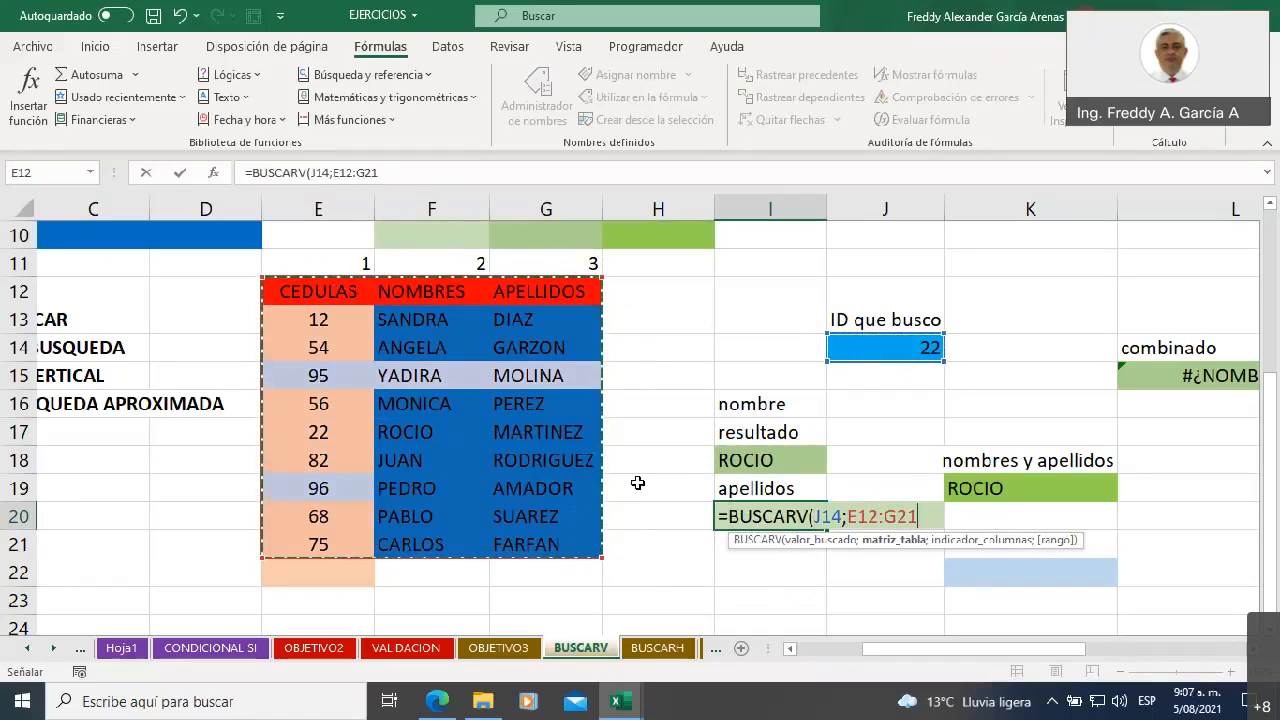
{"action": "type", "text": ";"}
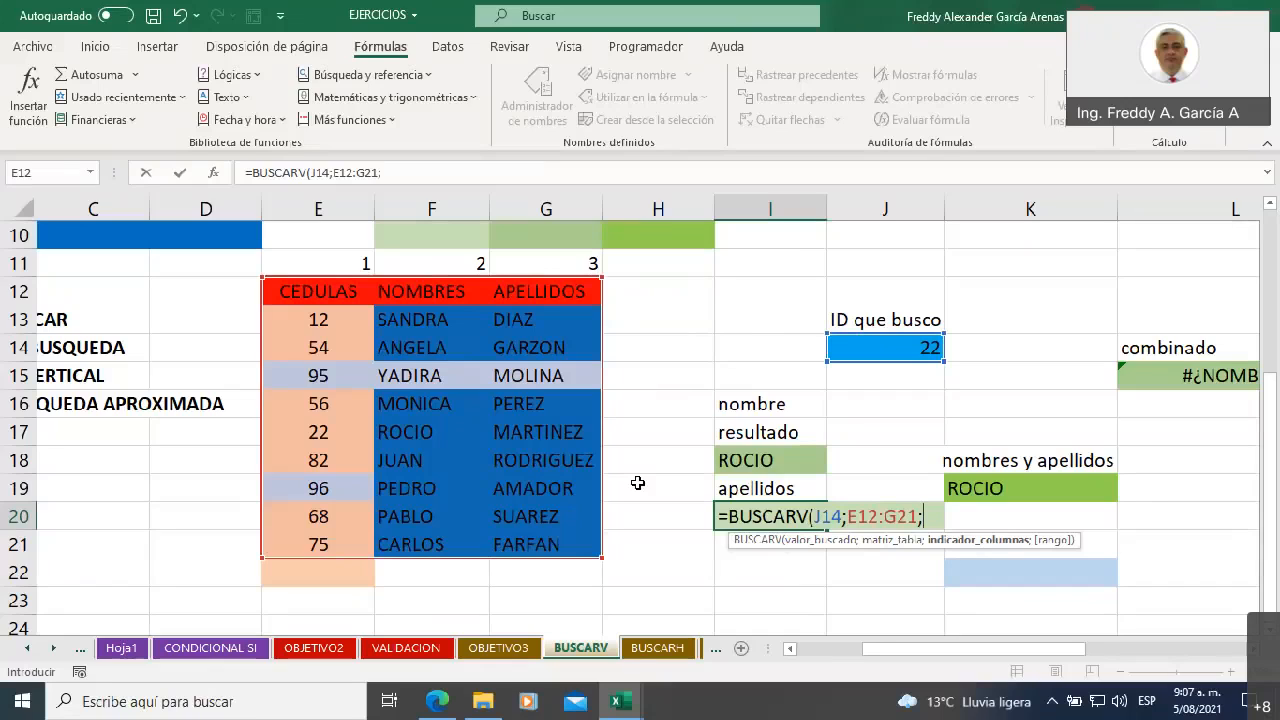
{"action": "type", "text": "3;"}
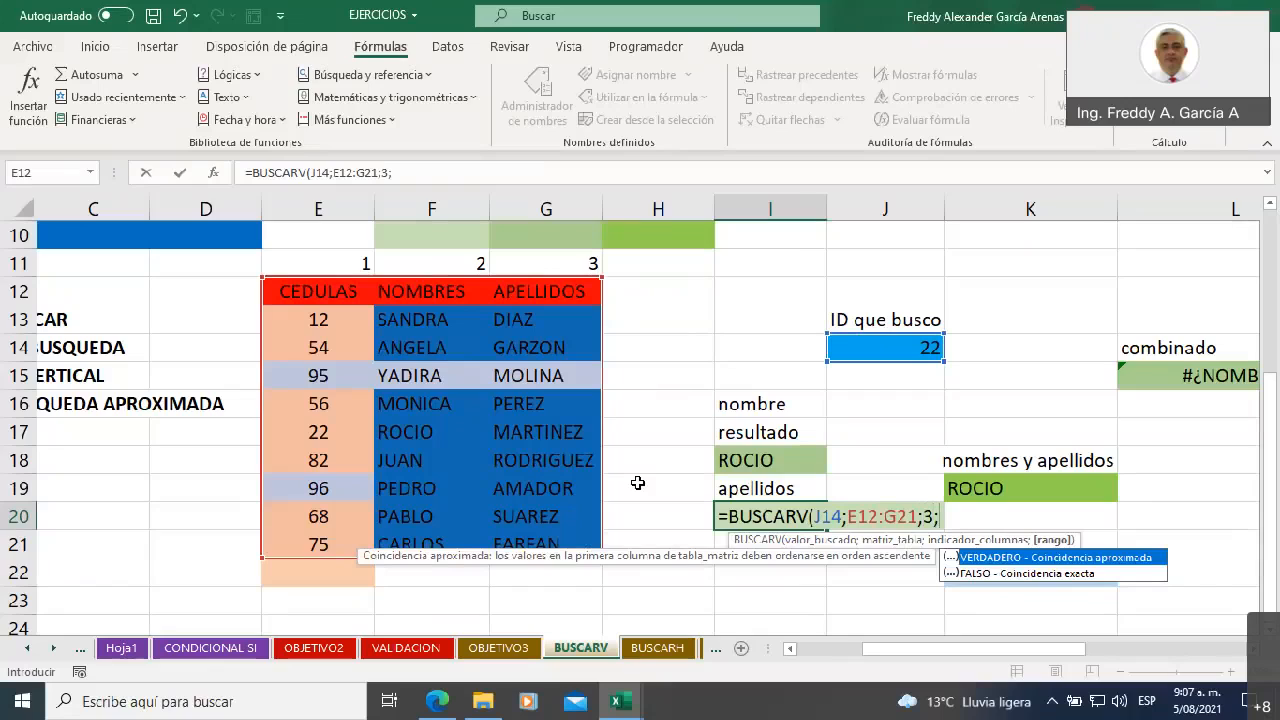
{"action": "double_click", "coordinate": [975, 574]}
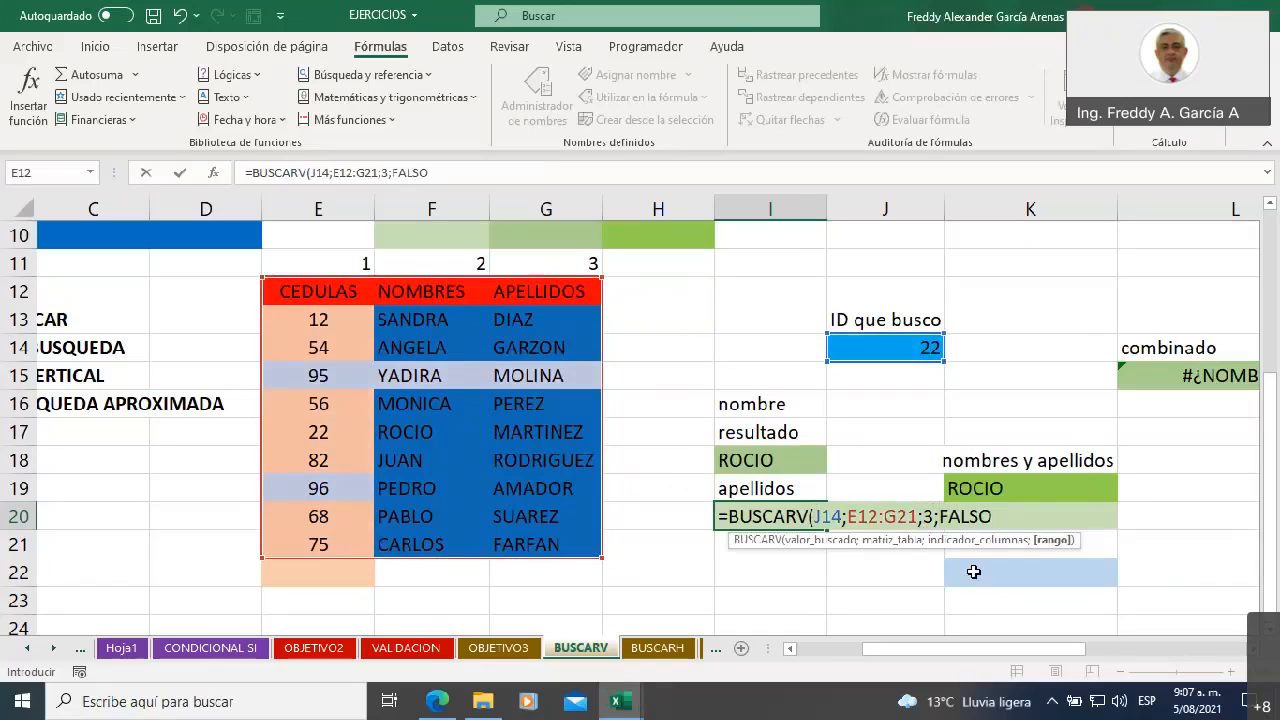
{"action": "type", "text": ")"}
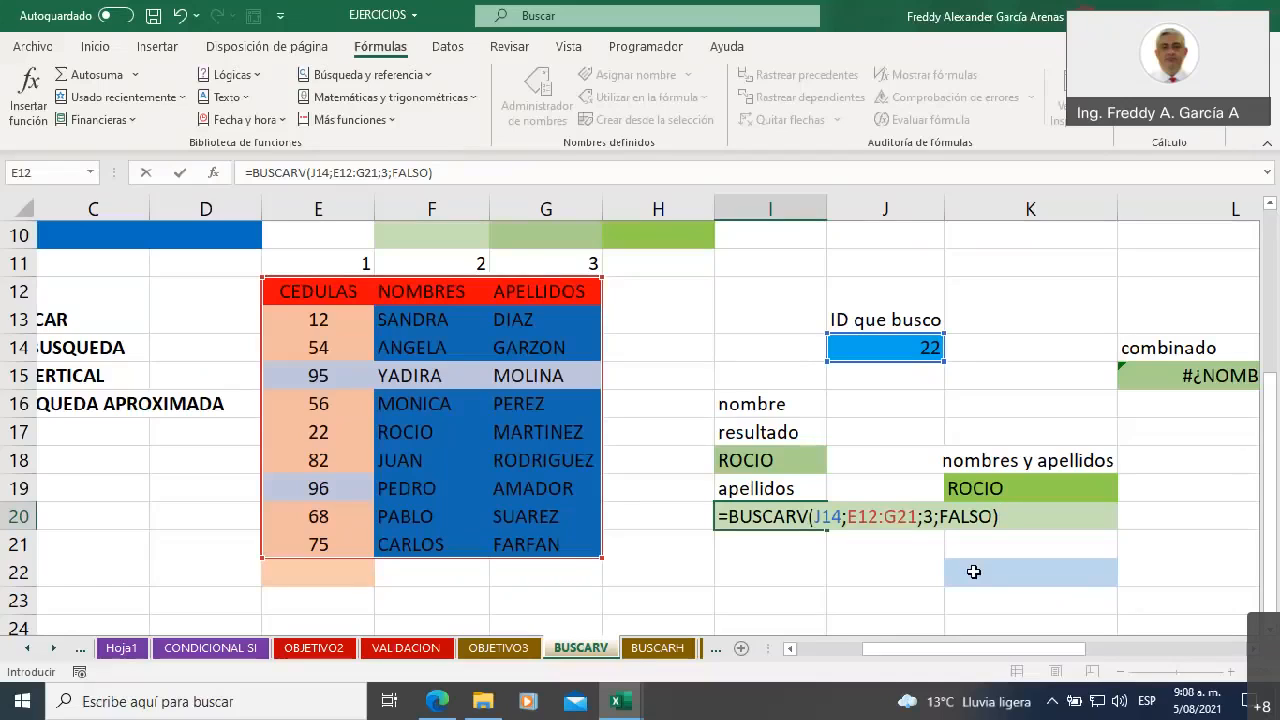
{"action": "key", "text": "Return"}
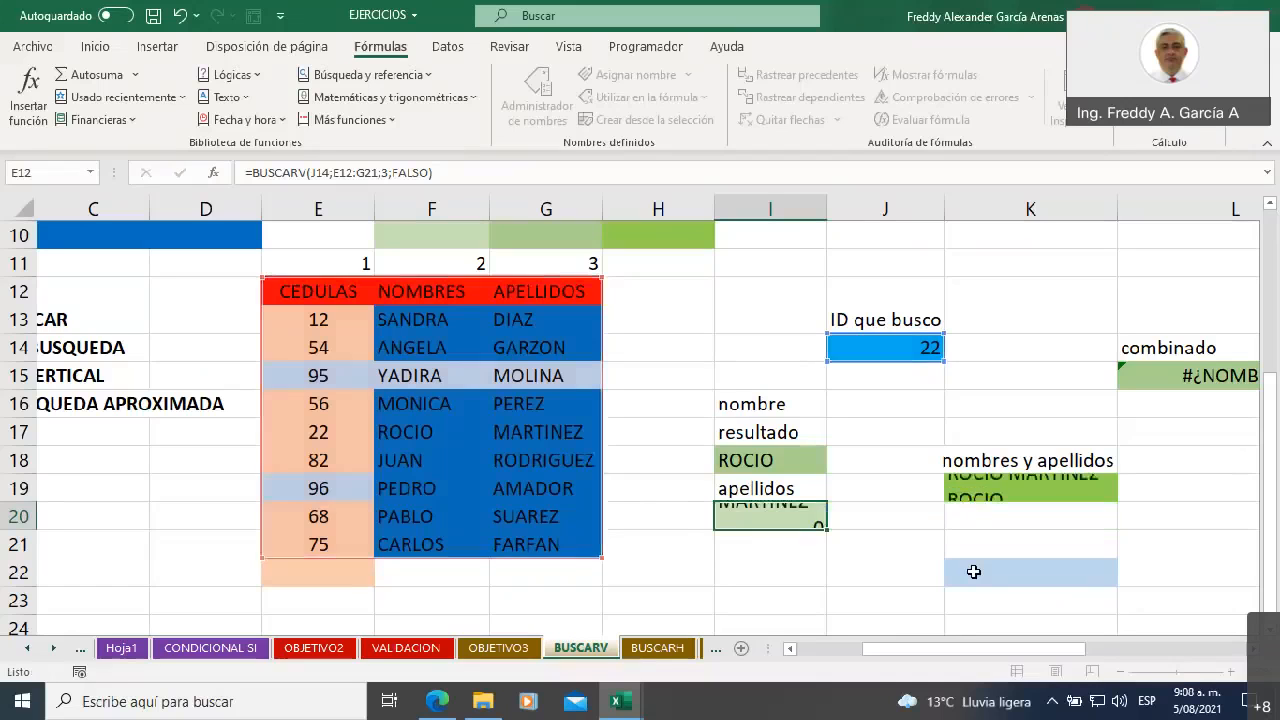
Compare the apellidos result in I20 with the name and surname in F17:G17 of the table
{"action": "scroll", "coordinate": [971, 570], "scroll_direction": "up", "scroll_amount": 1}
{"action": "scroll", "coordinate": [788, 598], "scroll_direction": "down", "scroll_amount": 1}
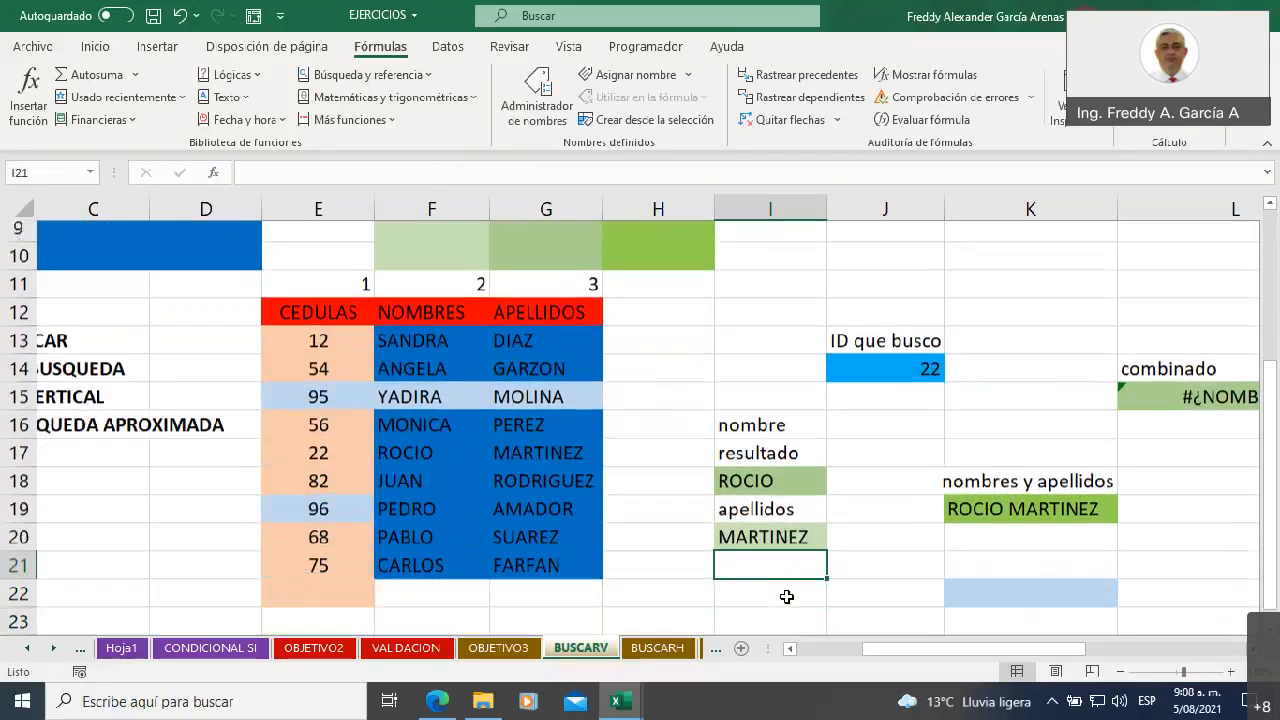
{"action": "left_click", "coordinate": [764, 517]}
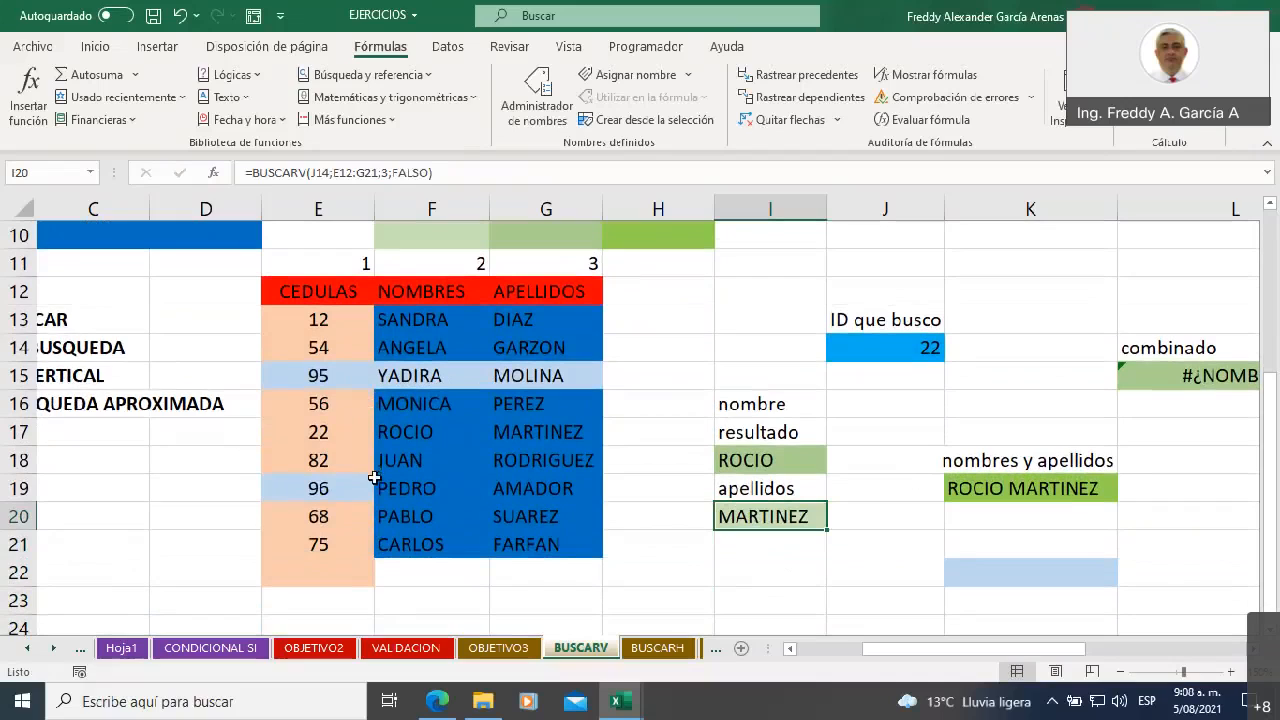
{"action": "left_click", "coordinate": [400, 431]}
{"action": "left_click", "coordinate": [514, 436], "text": "shift"}
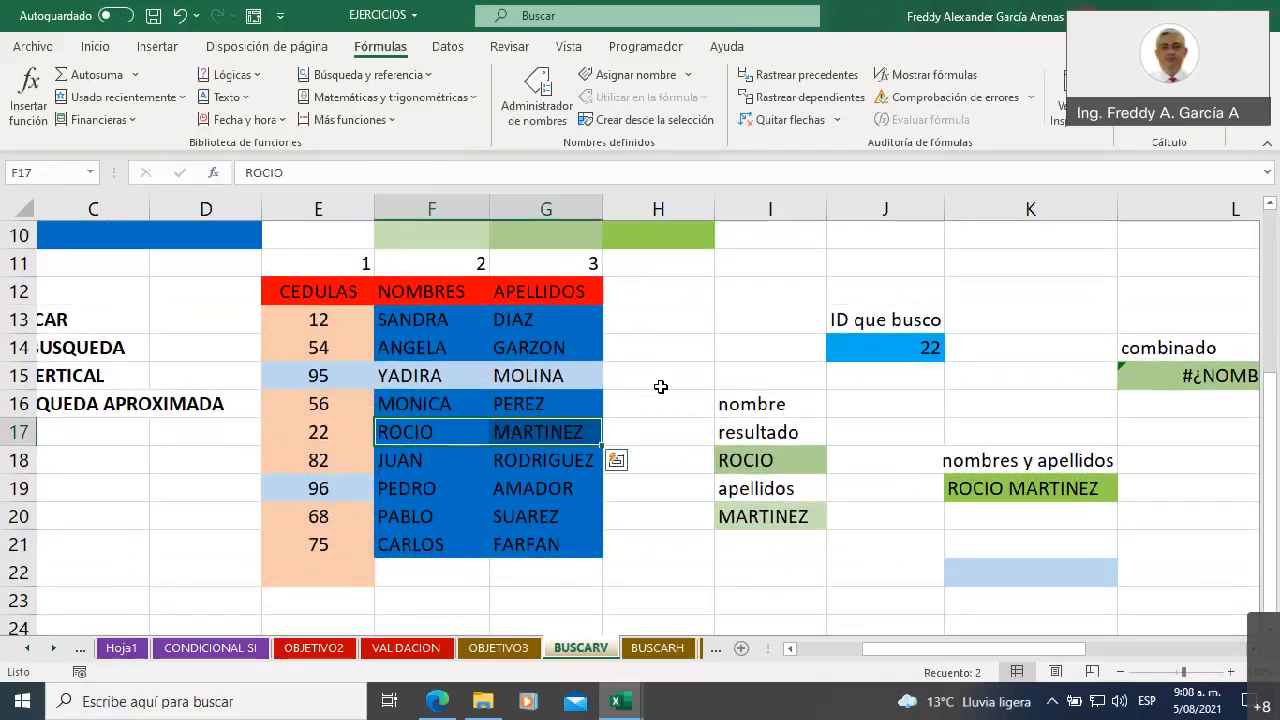
Set the searched ID in J14 to 54 and check the I18 and I20 results against E14:G14 in the table
{"action": "left_click", "coordinate": [873, 349]}
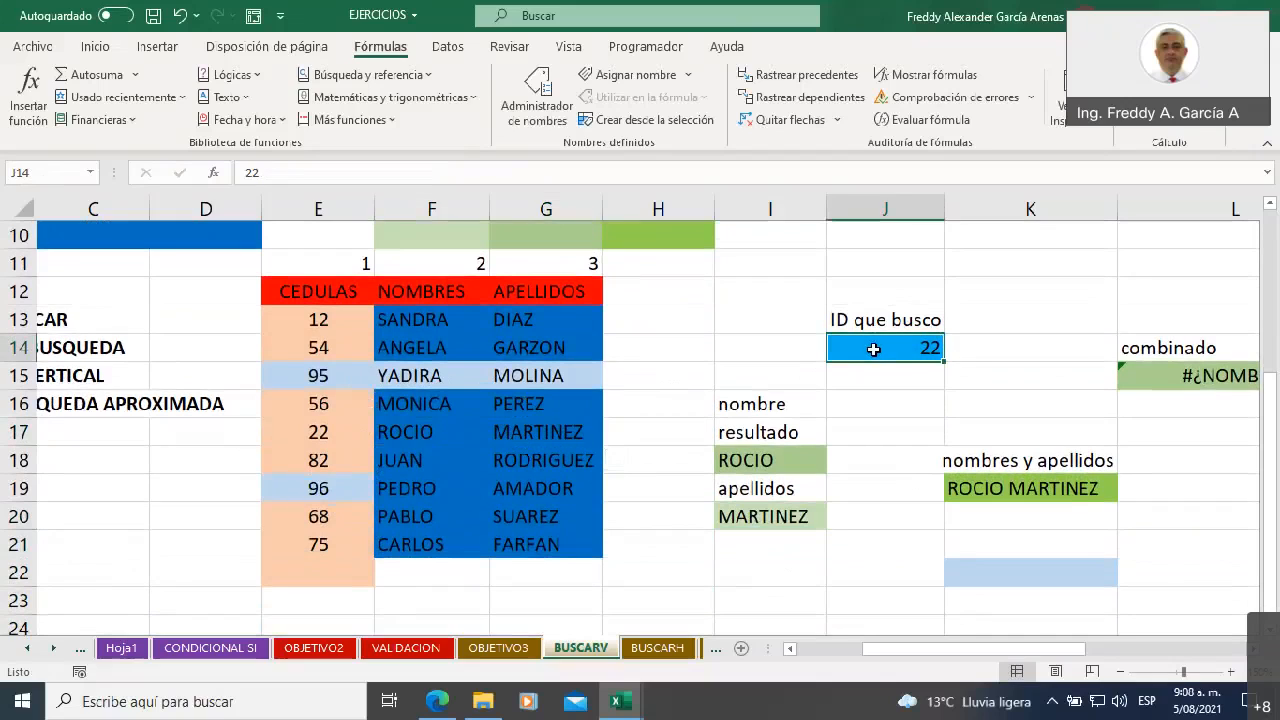
{"action": "type", "text": "544"}
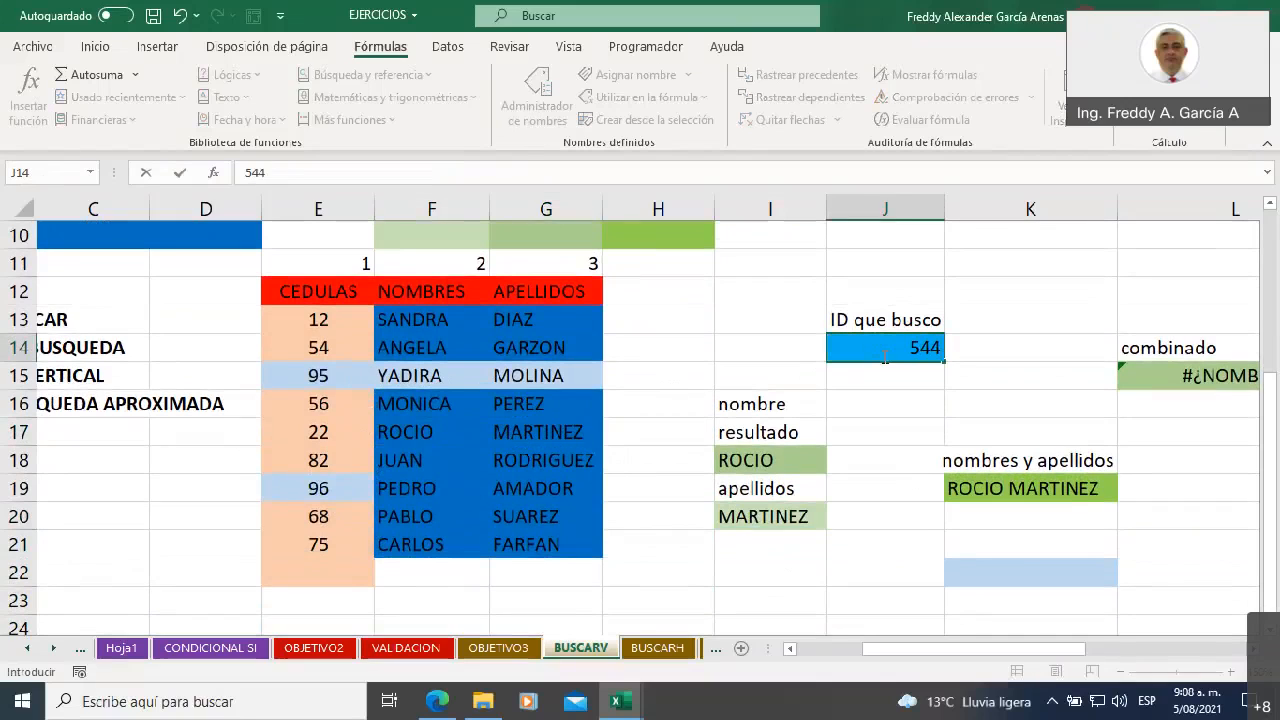
{"action": "key", "text": "BackSpace"}
{"action": "key", "text": "Return"}
{"action": "left_click", "coordinate": [907, 400]}
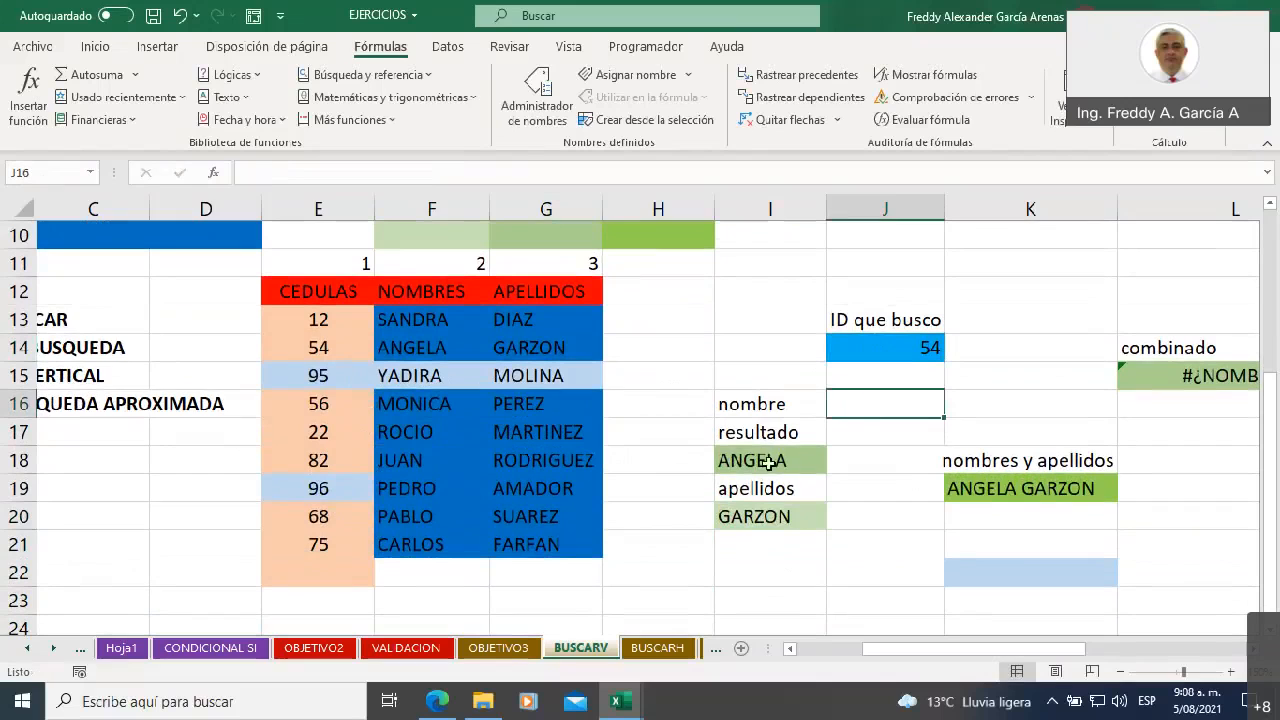
{"action": "left_click", "coordinate": [757, 459]}
{"action": "left_click", "coordinate": [768, 518]}
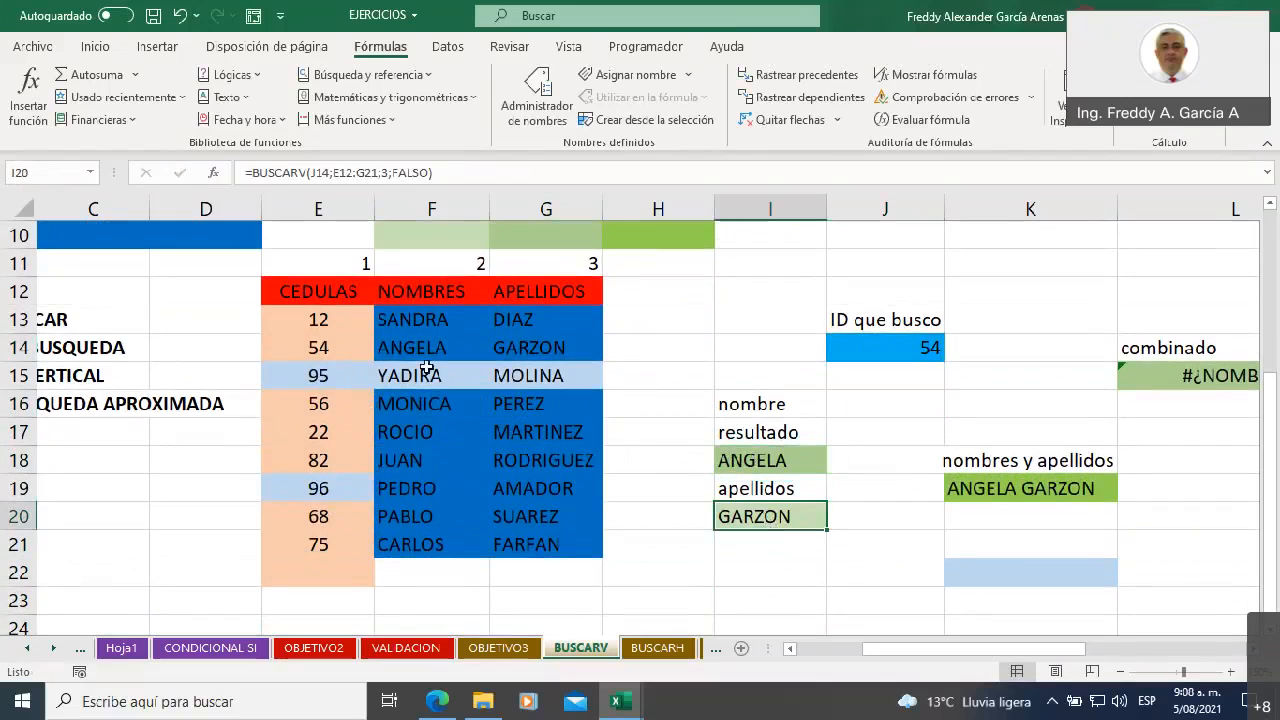
{"action": "left_click_drag", "start_coordinate": [316, 347], "coordinate": [531, 349]}
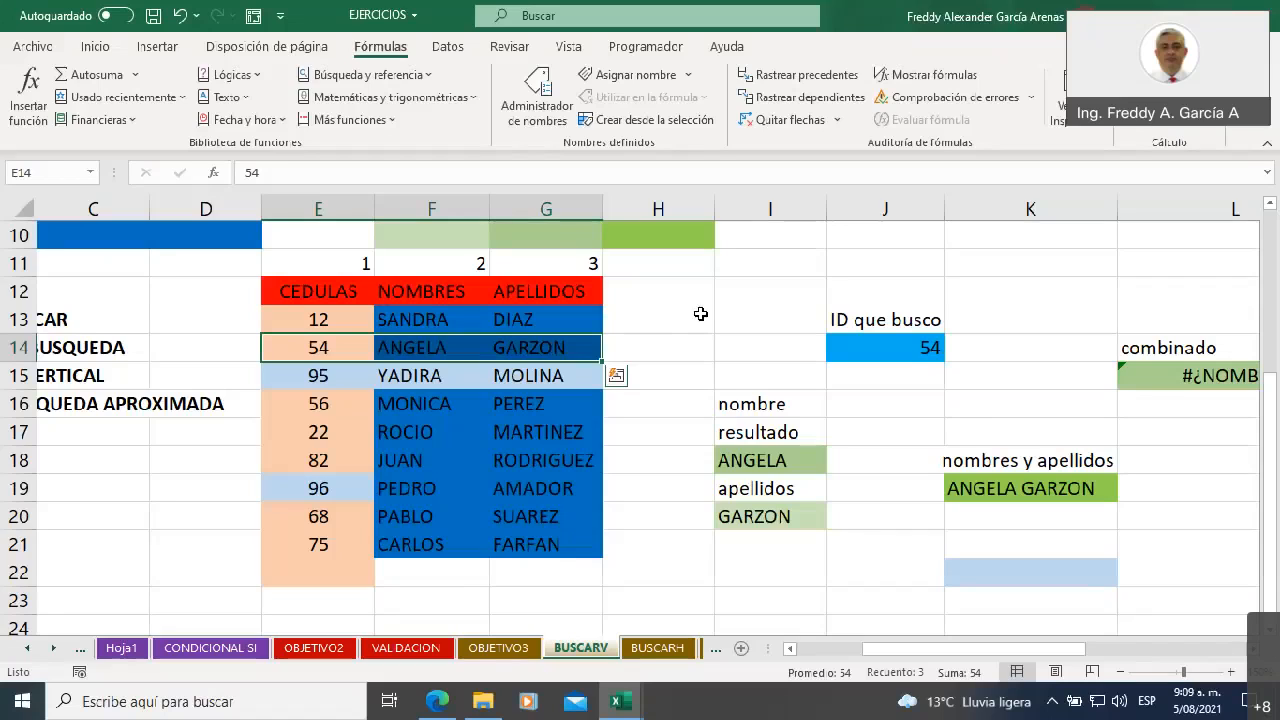
Clear the existing formula from the nombres y apellidos cell K19
{"action": "left_click", "coordinate": [1036, 491]}
{"action": "key", "text": "Delete"}
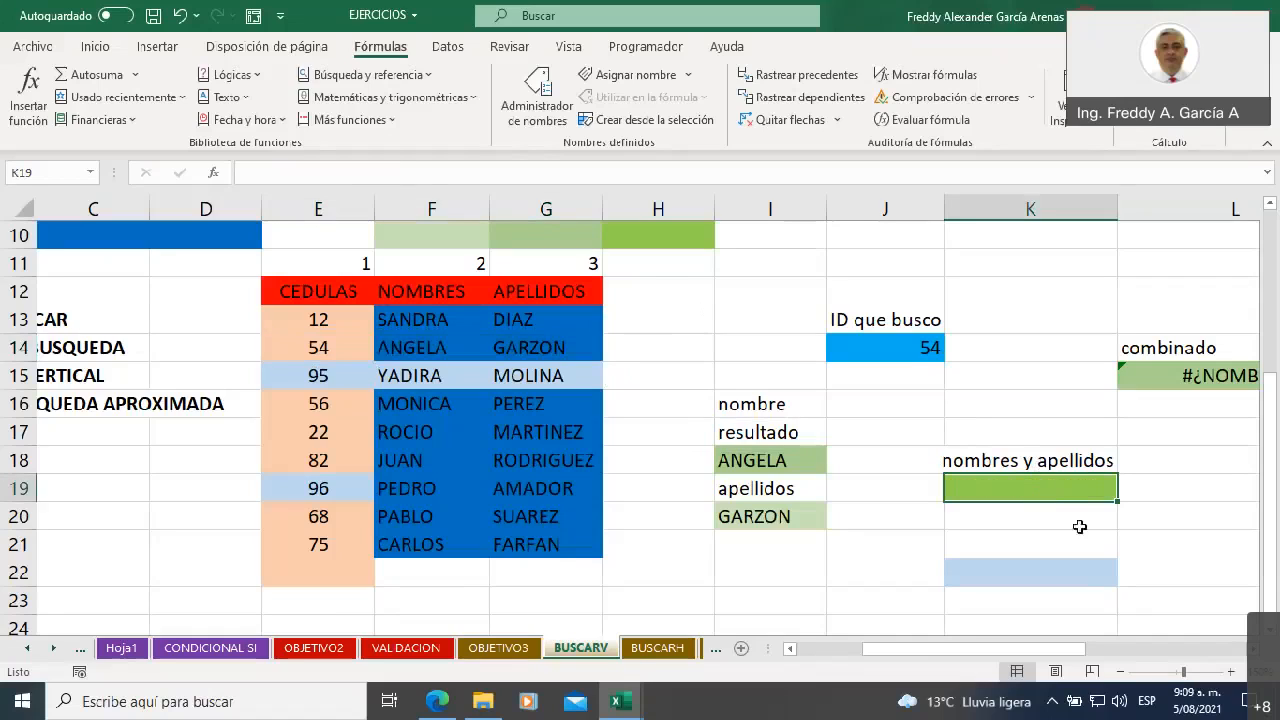
{"action": "left_click", "coordinate": [1039, 519]}
{"action": "left_click", "coordinate": [1003, 489]}
Enter the label "concatenar" in cell K22
{"action": "left_click", "coordinate": [997, 575]}
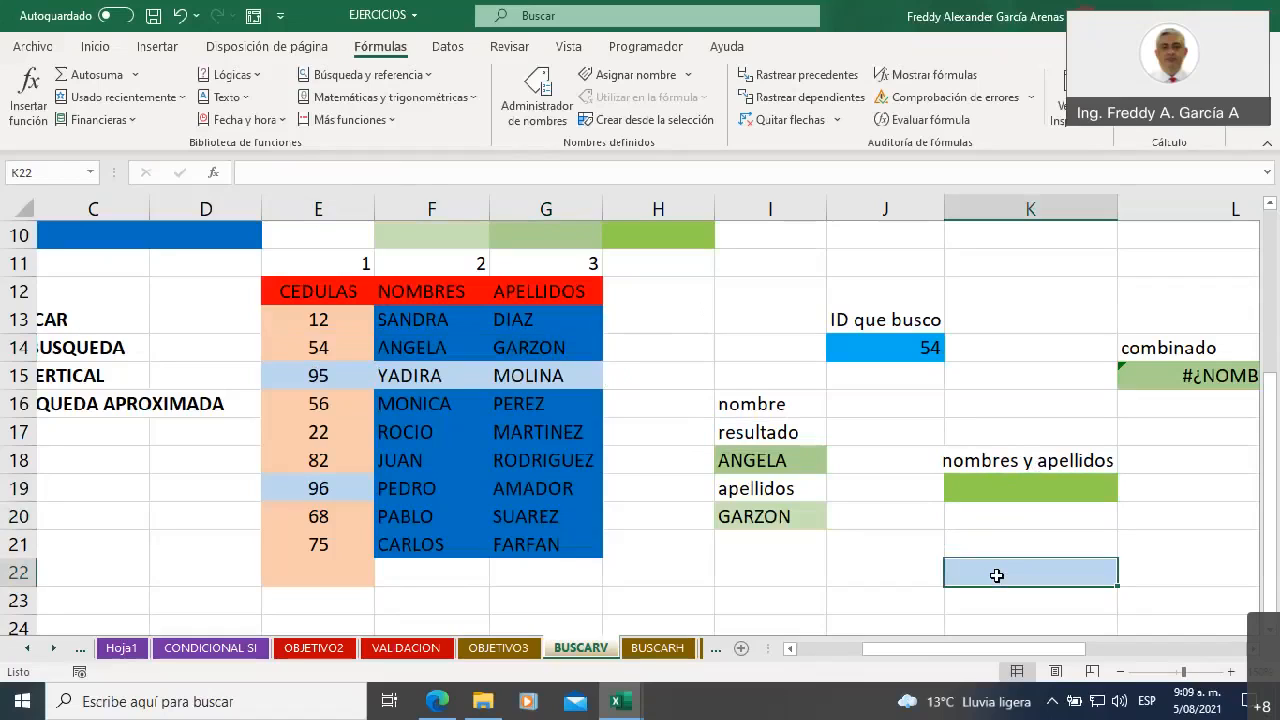
{"action": "type", "text": "con"}
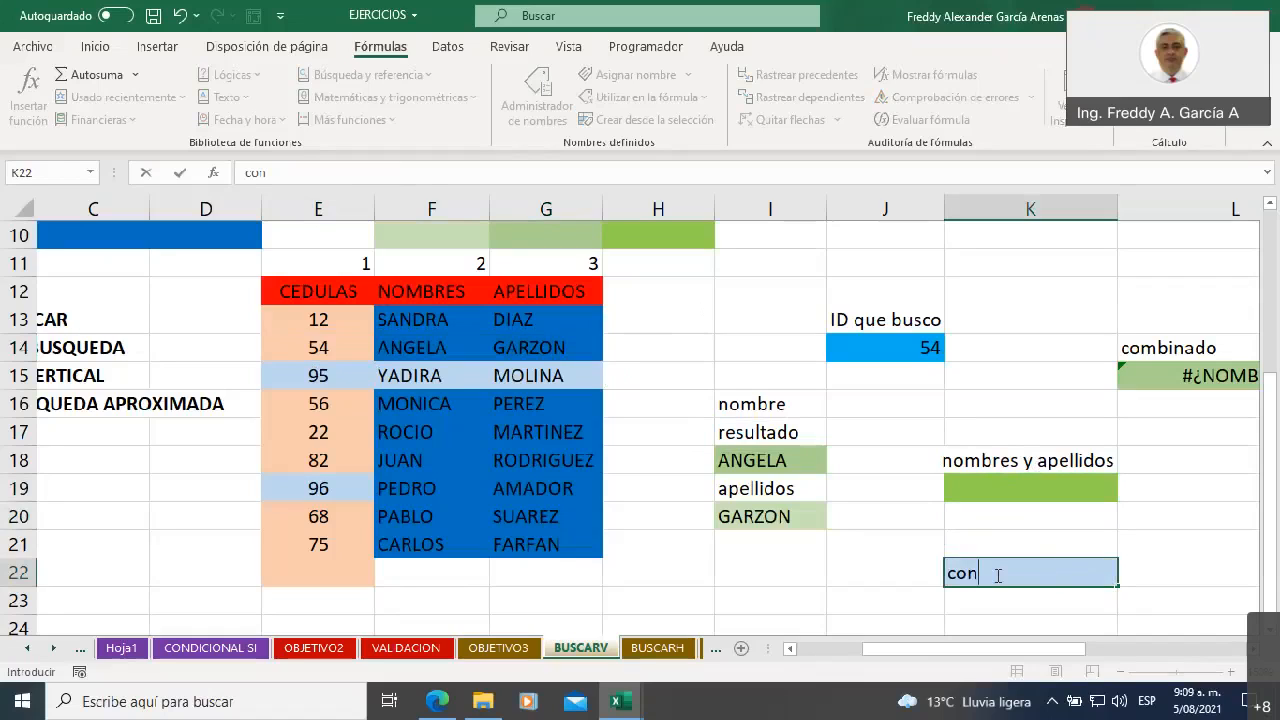
{"action": "type", "text": "catenar"}
{"action": "left_click", "coordinate": [1110, 615]}
{"action": "left_click_drag", "start_coordinate": [1070, 648], "coordinate": [1165, 650]}
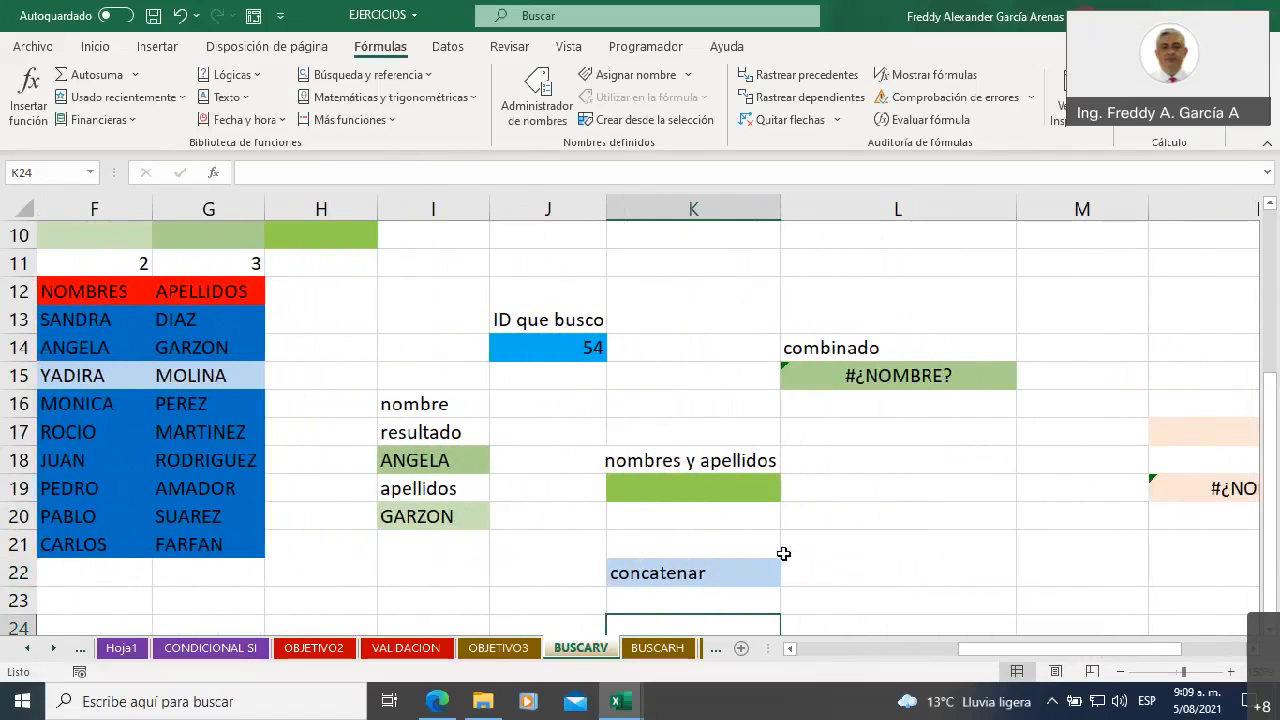
{"action": "left_click", "coordinate": [688, 573]}
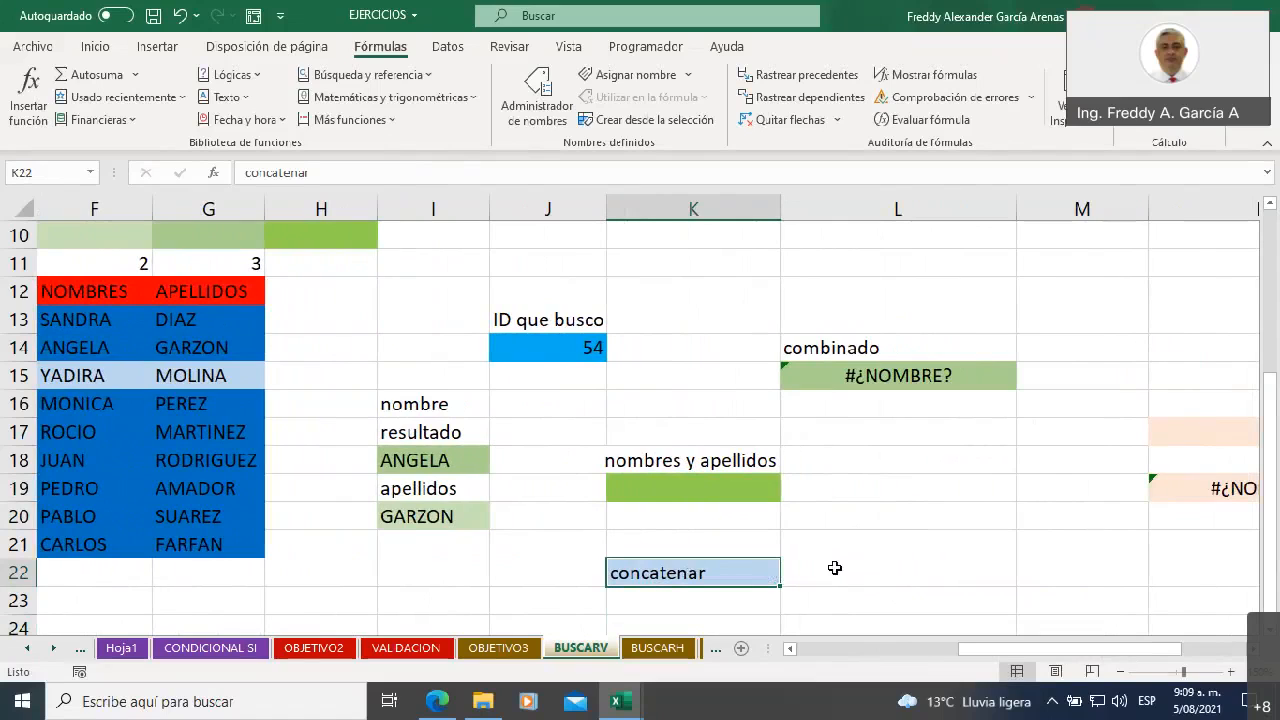
Switch to the listado workbook and widen column O
{"action": "left_click", "coordinate": [605, 705]}
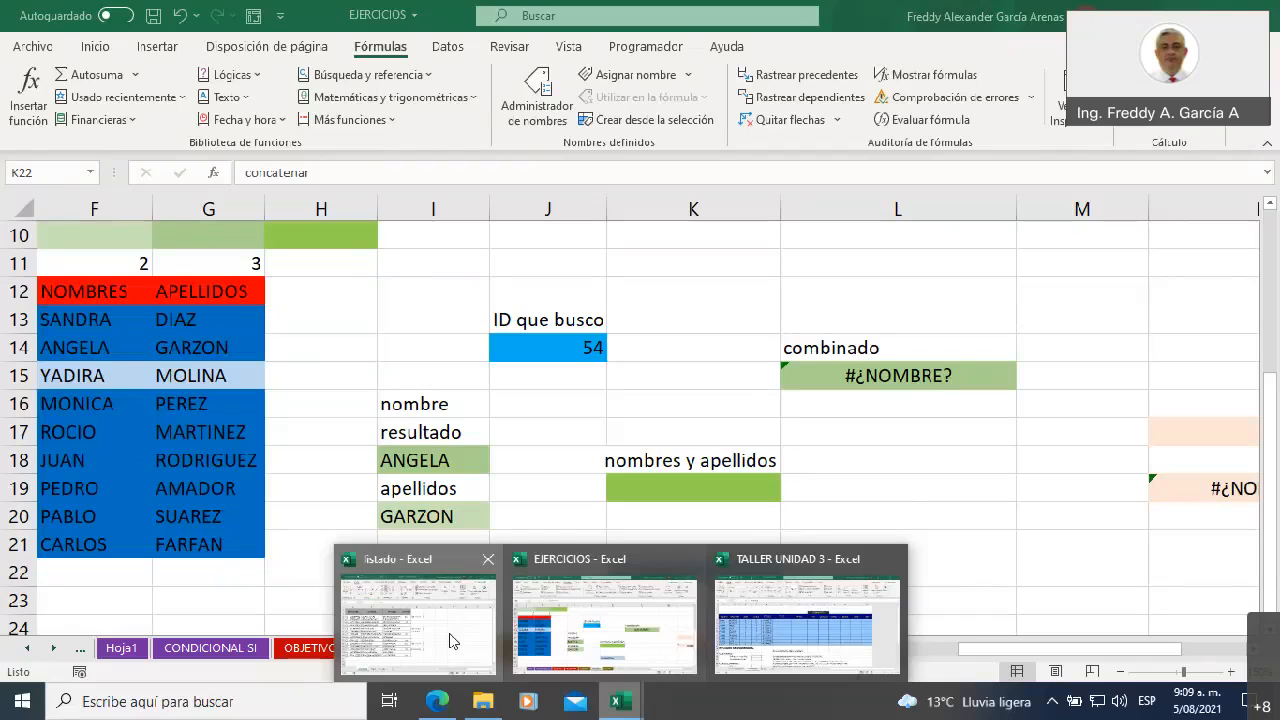
{"action": "left_click", "coordinate": [451, 641]}
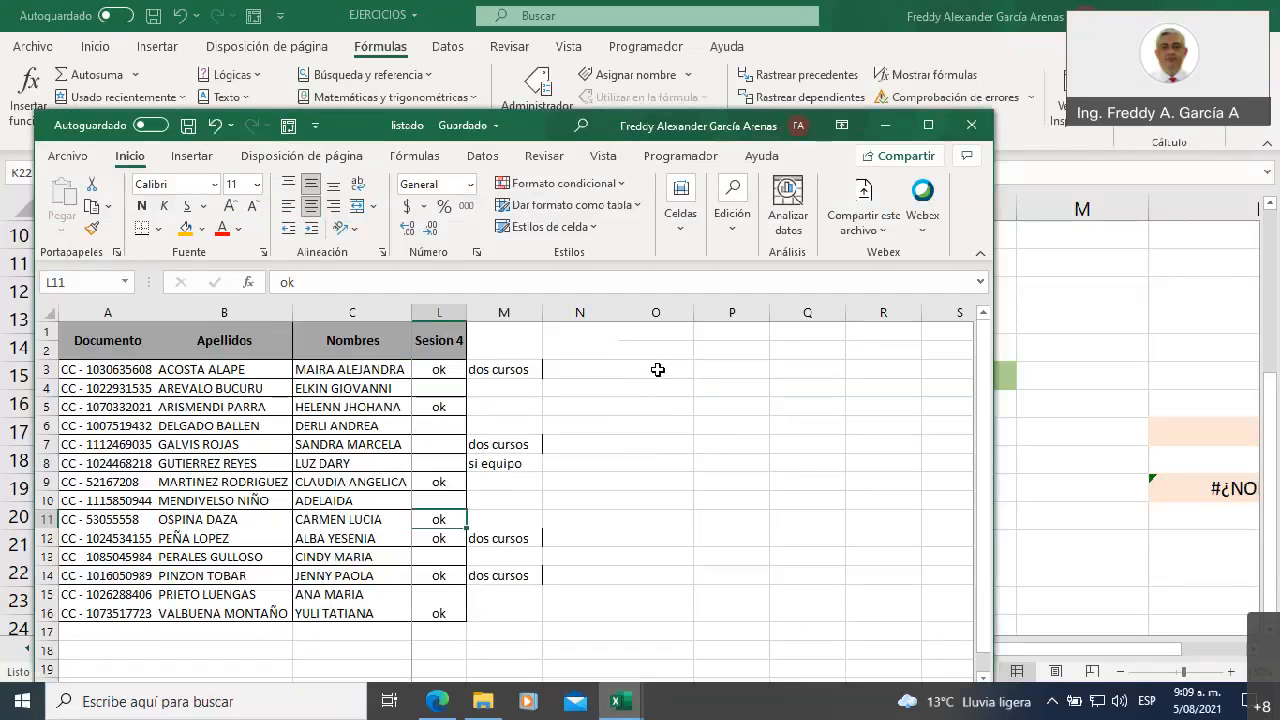
{"action": "left_click_drag", "start_coordinate": [691, 312], "coordinate": [806, 312]}
Enter =CONCATENAR(C3;B3) in cell O3 to join the first row's Nombres and Apellidos
{"action": "left_click", "coordinate": [709, 372]}
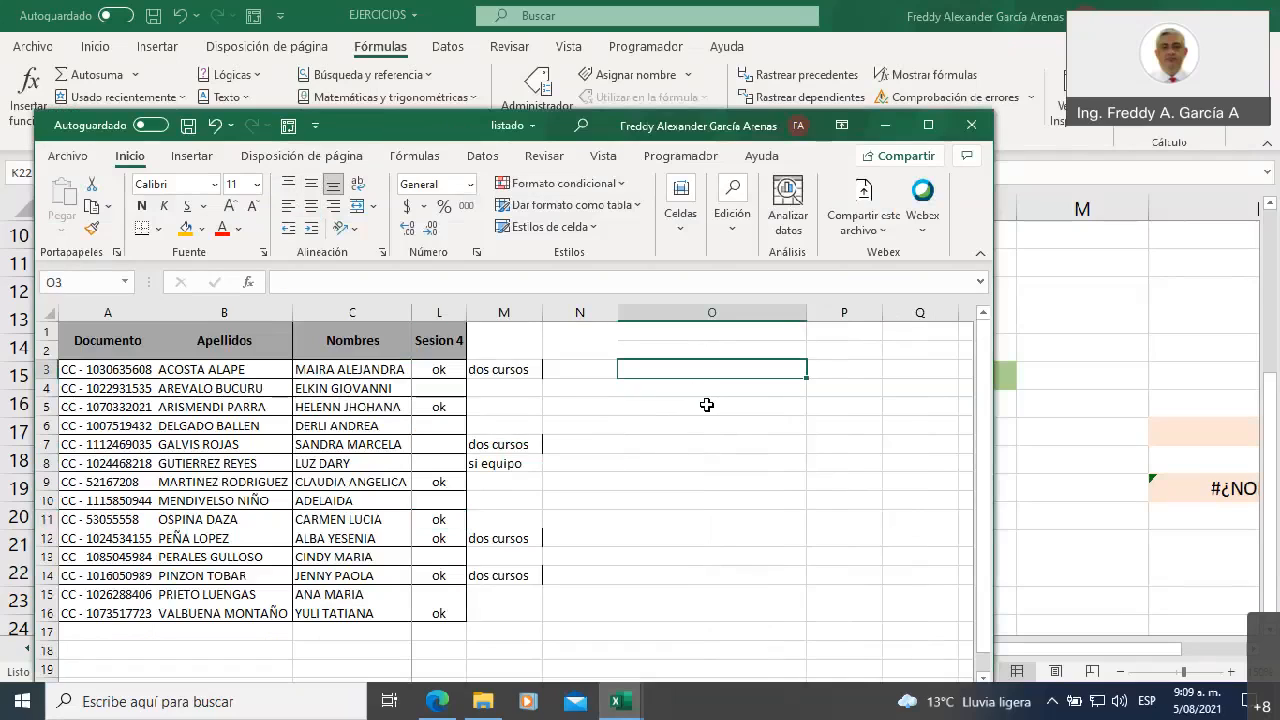
{"action": "type", "text": "="}
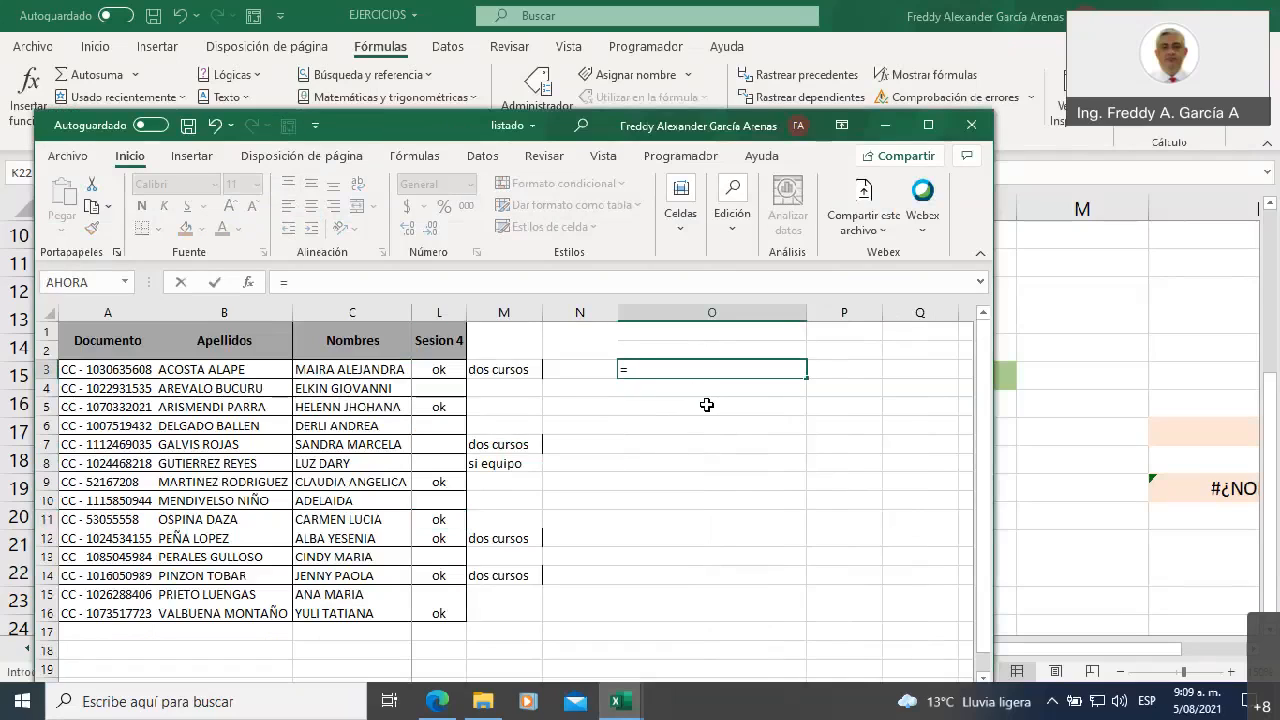
{"action": "type", "text": "concate"}
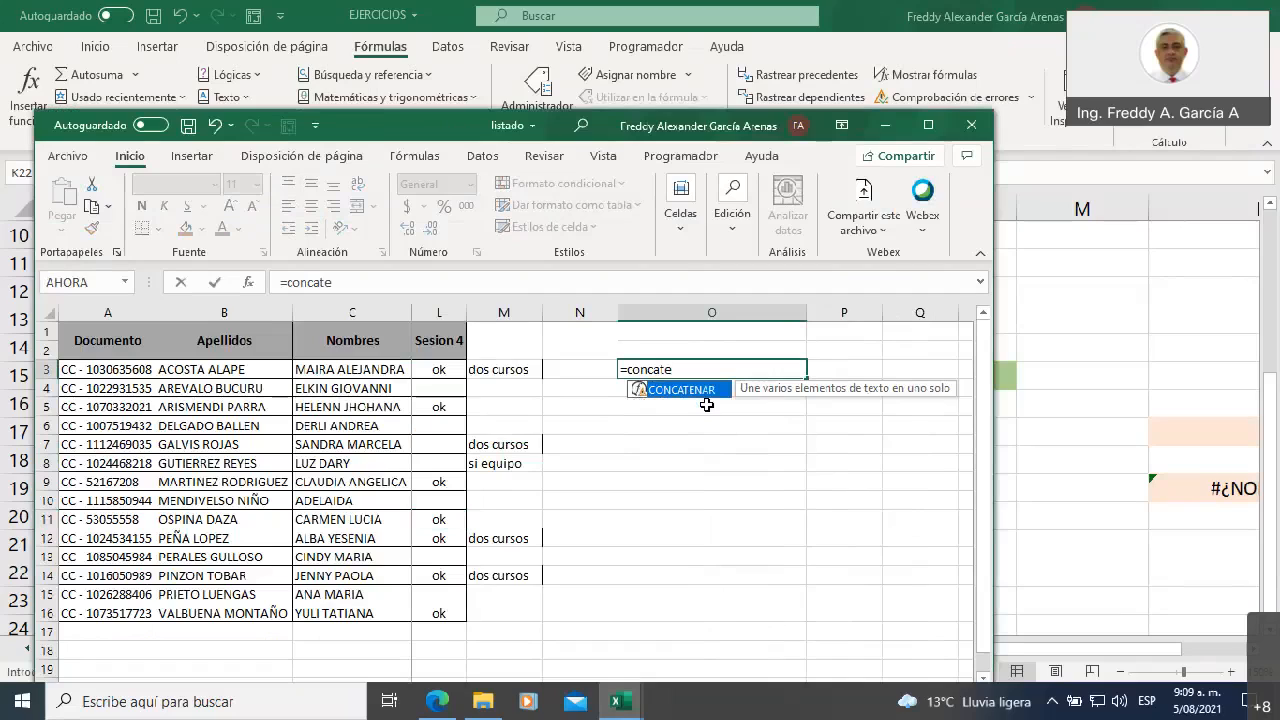
{"action": "double_click", "coordinate": [684, 392]}
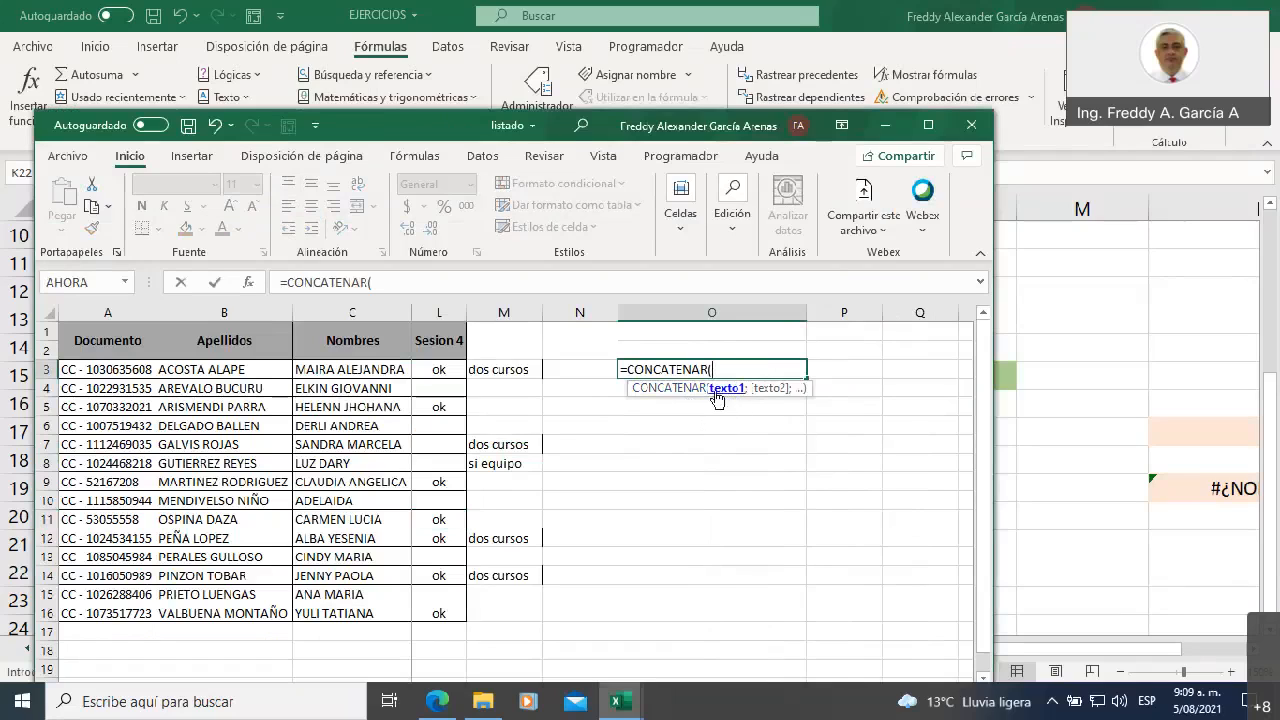
{"action": "left_click", "coordinate": [338, 370]}
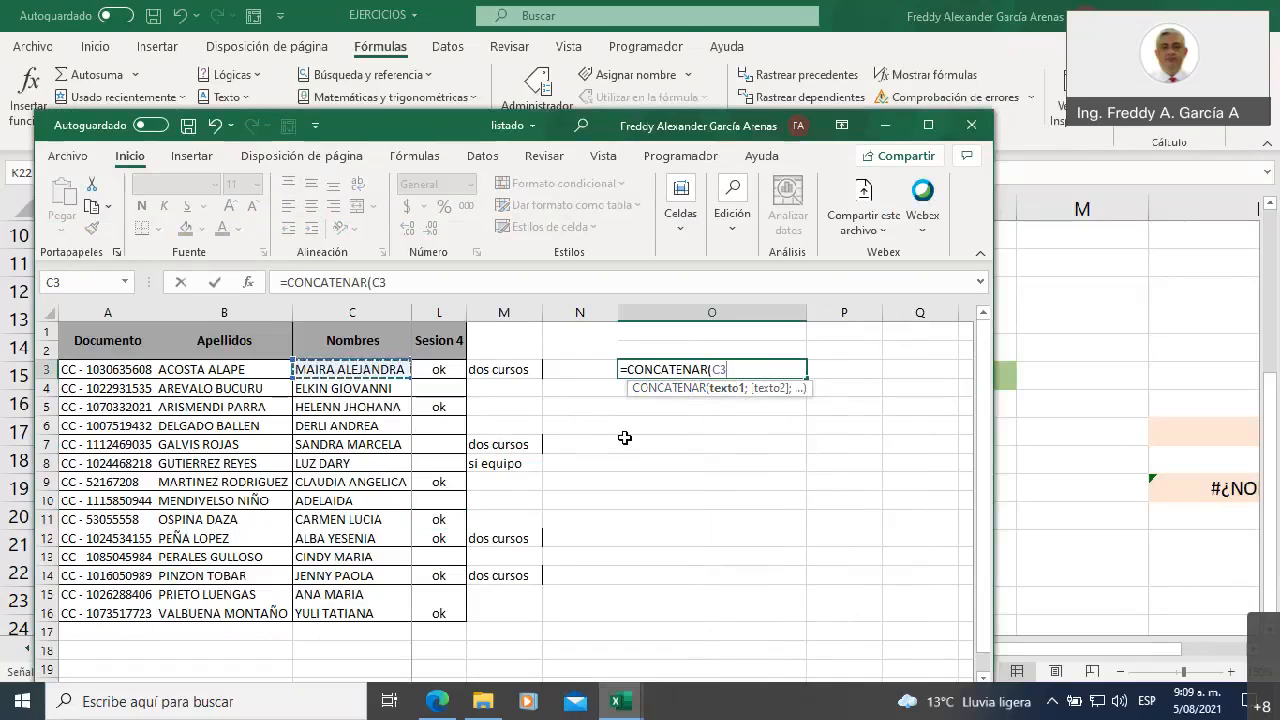
{"action": "type", "text": ";"}
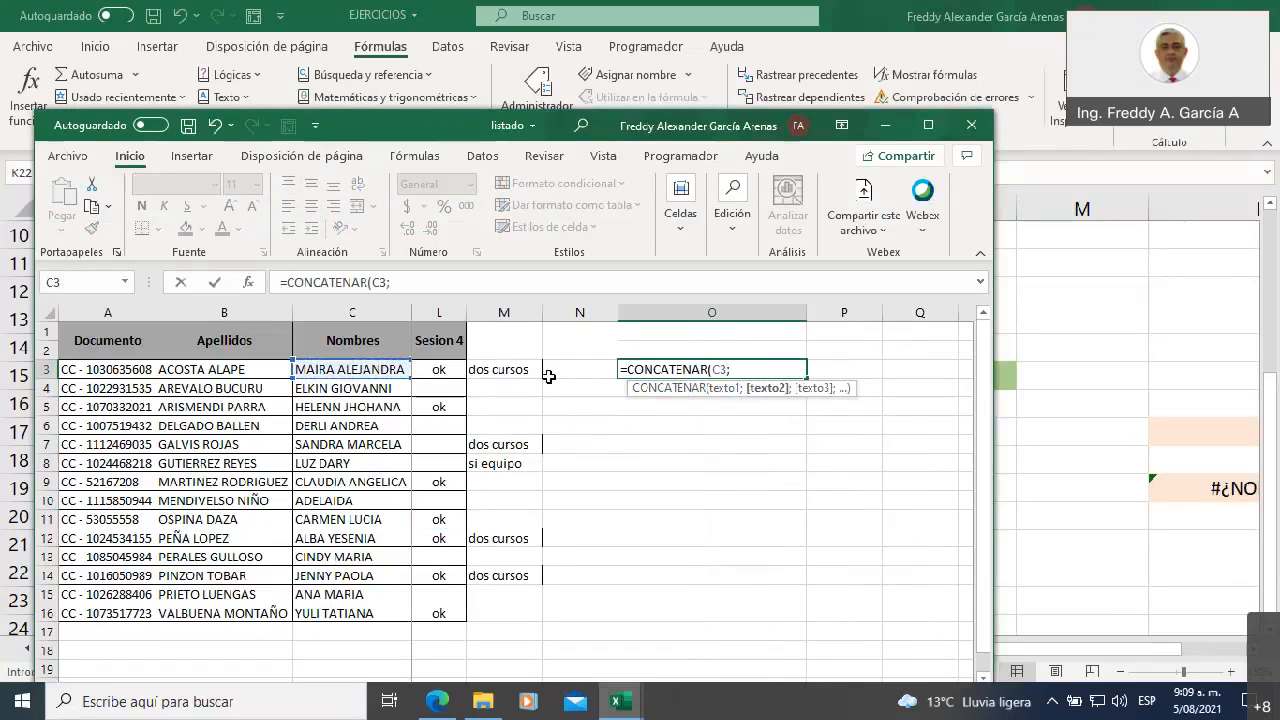
{"action": "left_click", "coordinate": [233, 369]}
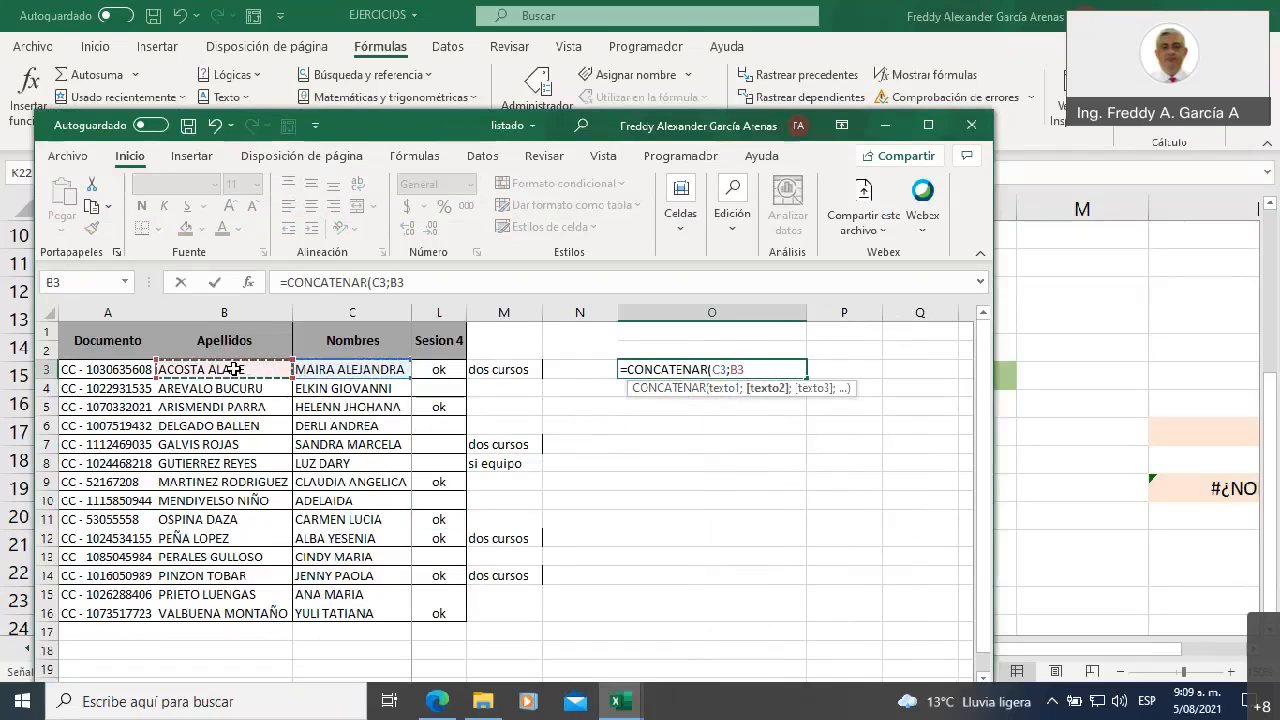
{"action": "type", "text": "))"}
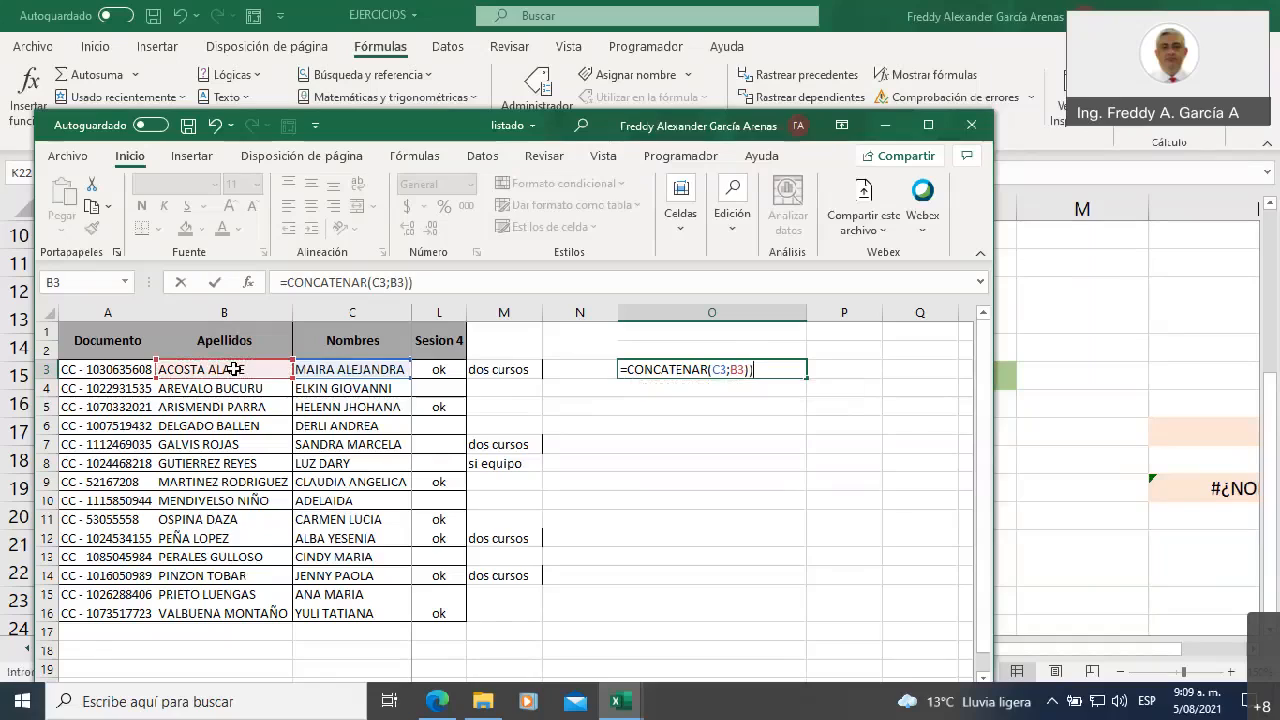
{"action": "key", "text": "BackSpace"}
{"action": "key", "text": "Return"}
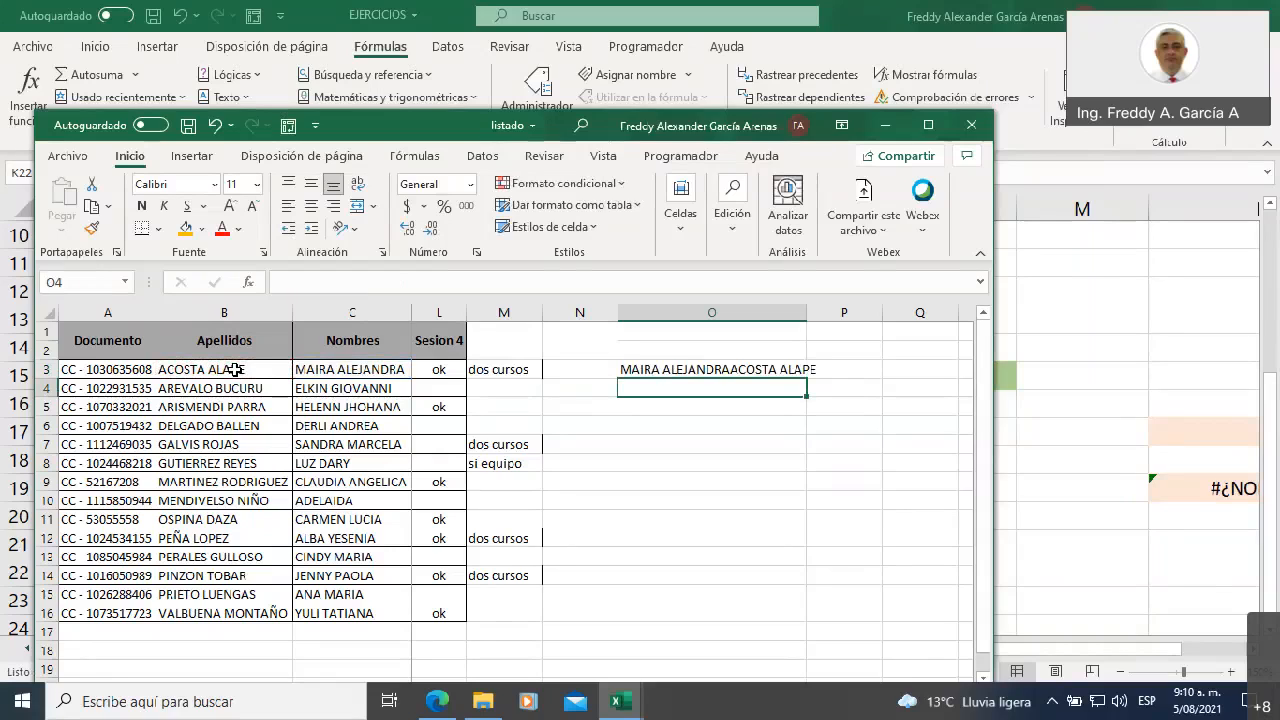
Edit the formula in O3 to =CONCATENAR(C3;" ";B3) so a space separates the Nombres from the Apellidos
{"action": "key", "text": "Up"}
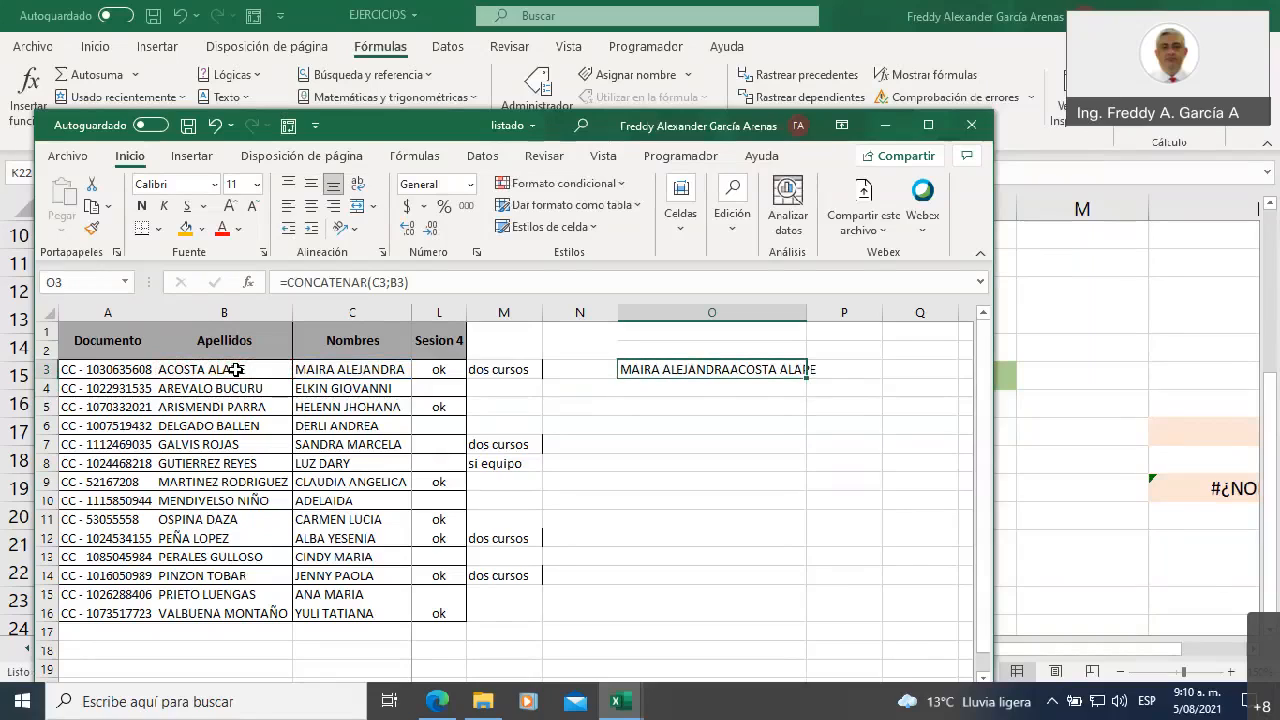
{"action": "left_click", "coordinate": [392, 282]}
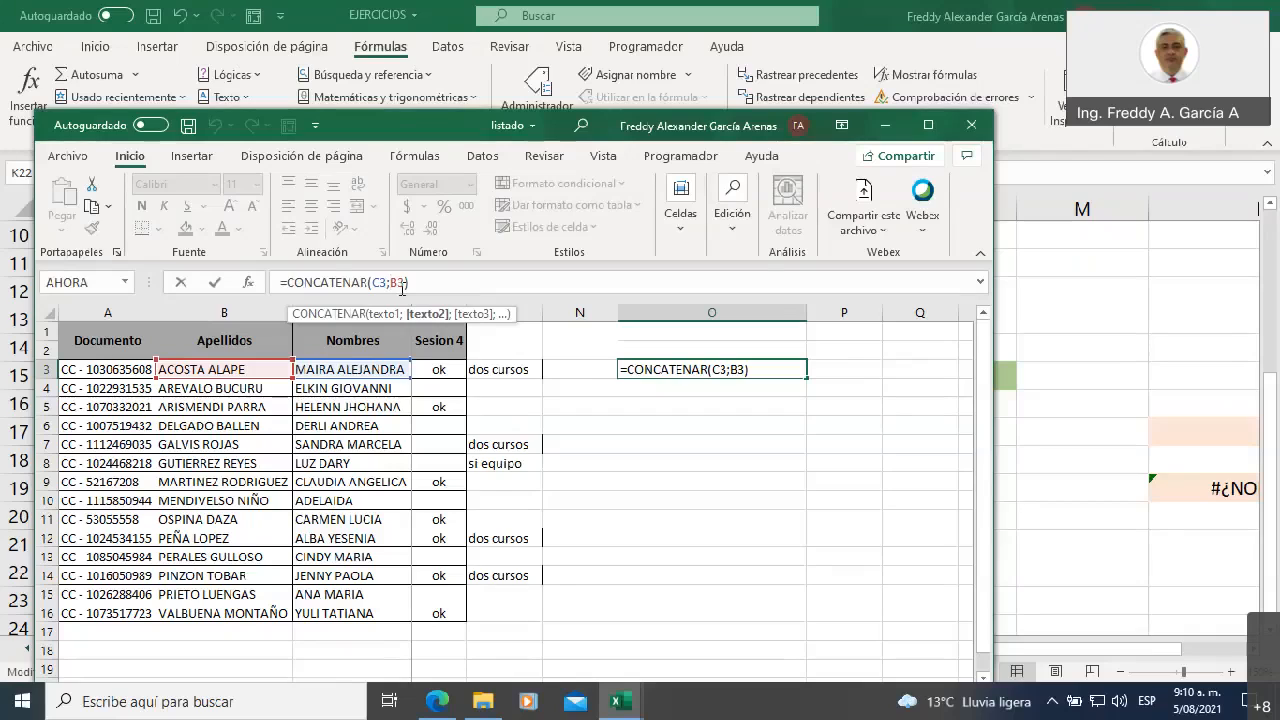
{"action": "key", "text": "BackSpace"}
{"action": "key", "text": "BackSpace"}
{"action": "key", "text": "BackSpace"}
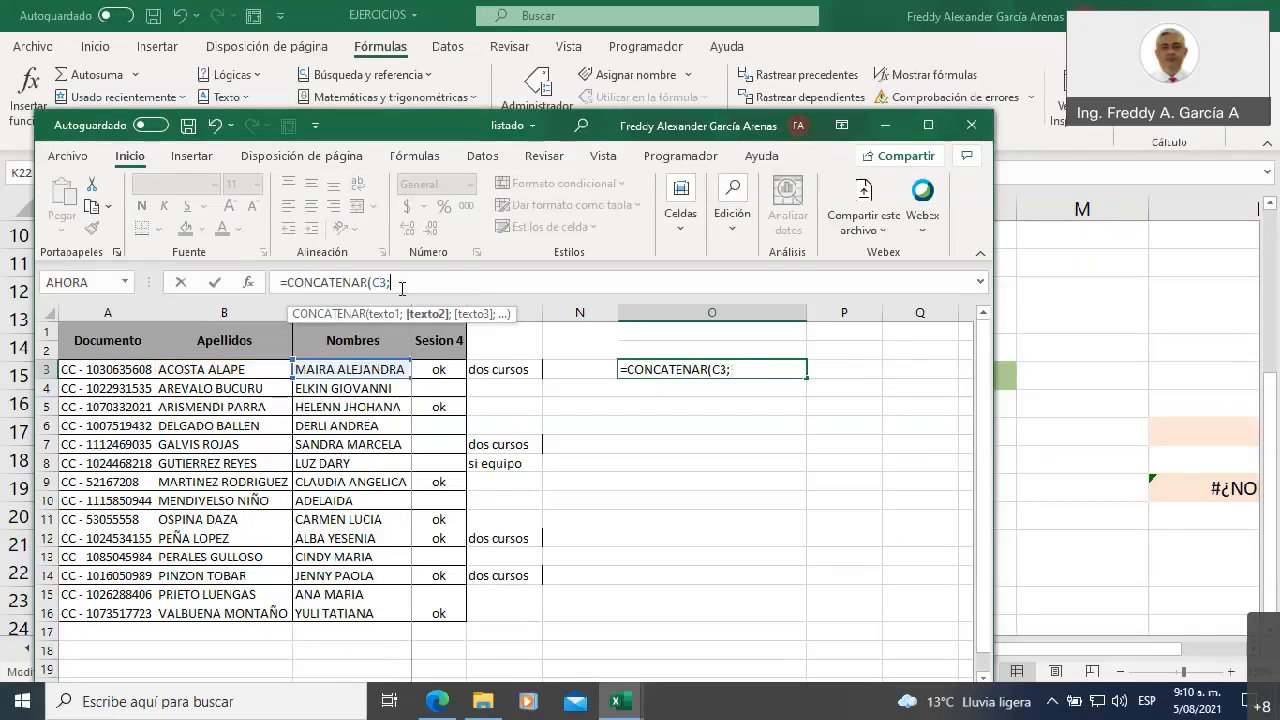
{"action": "type", "text": "\" \";"}
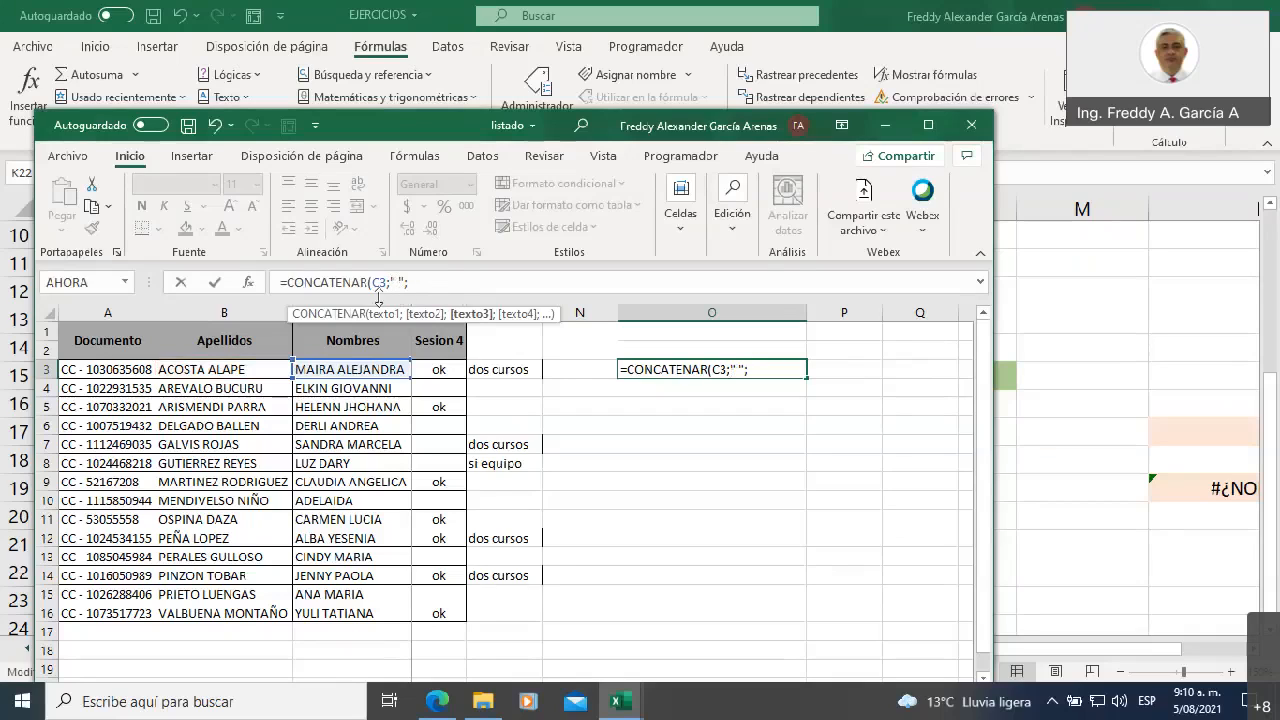
{"action": "left_click", "coordinate": [189, 372]}
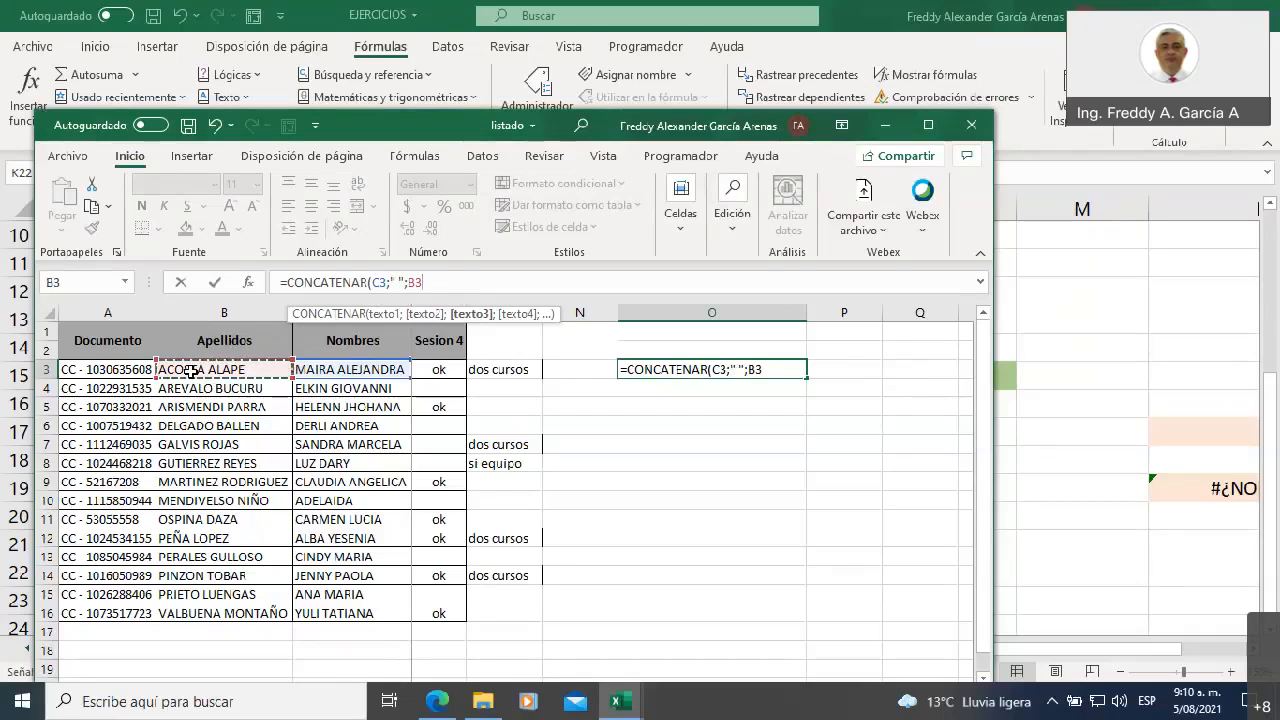
{"action": "type", "text": ")"}
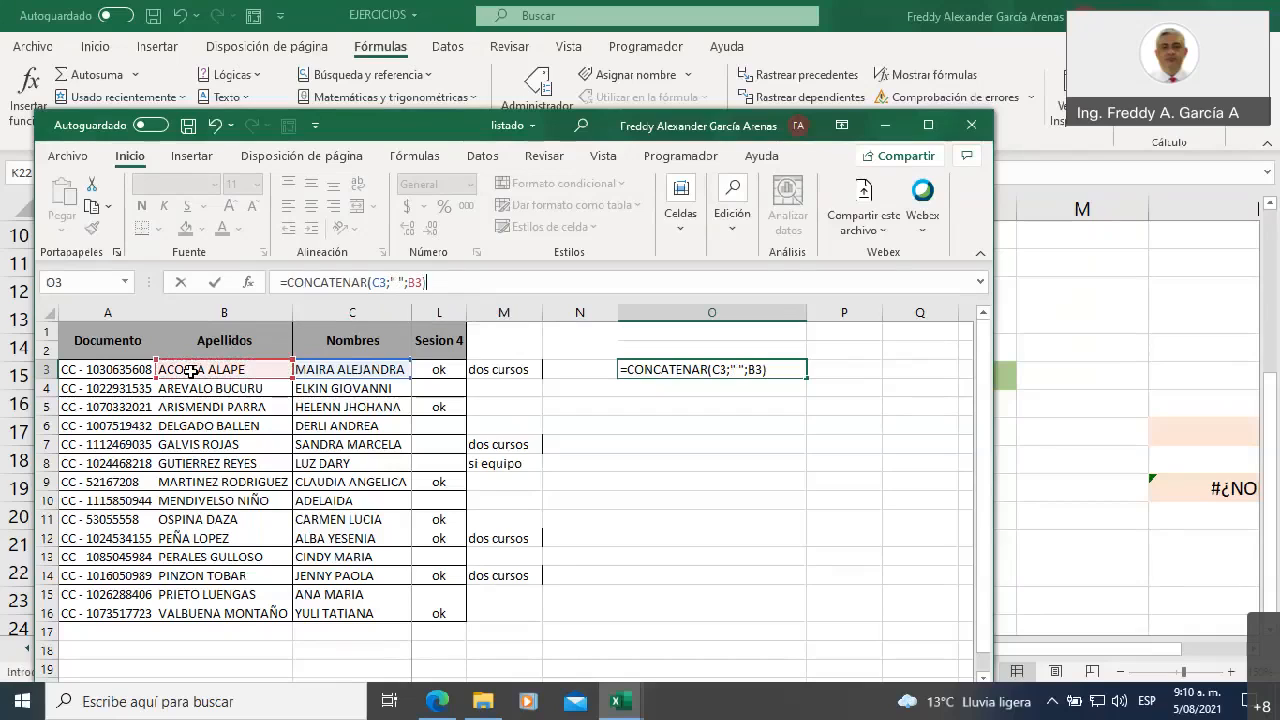
{"action": "key", "text": "Return"}
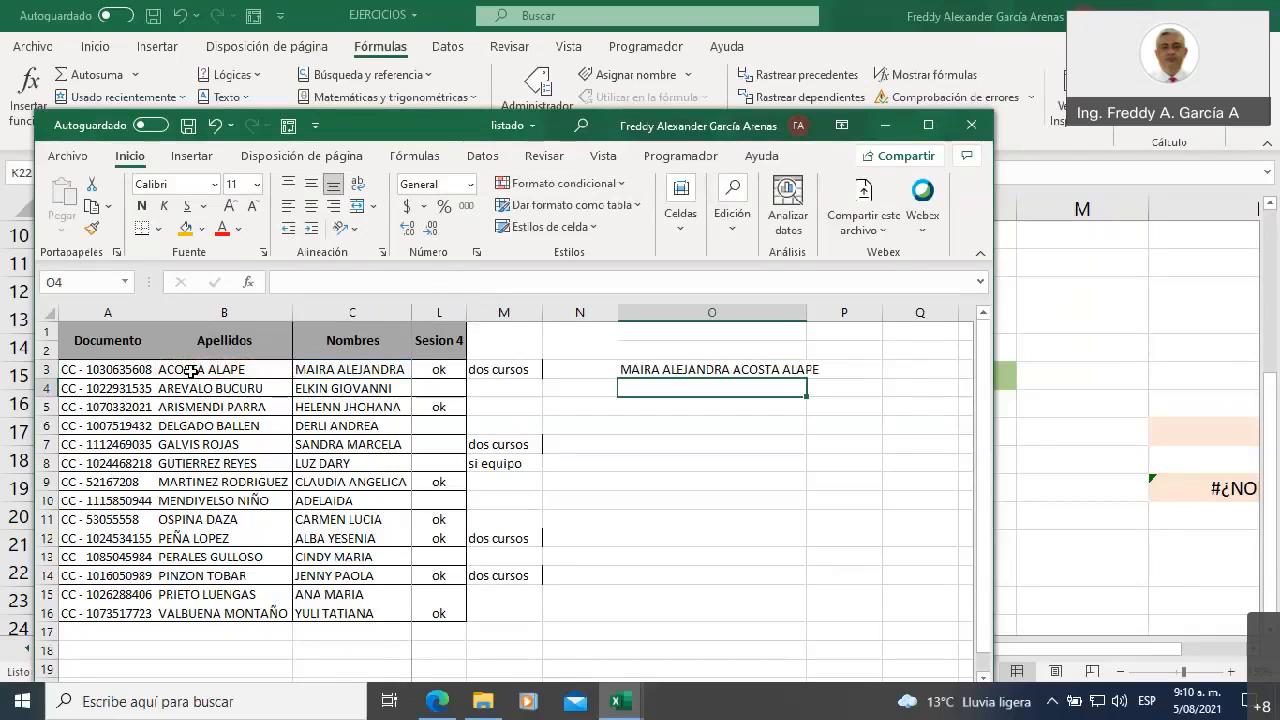
{"action": "left_click", "coordinate": [661, 371]}
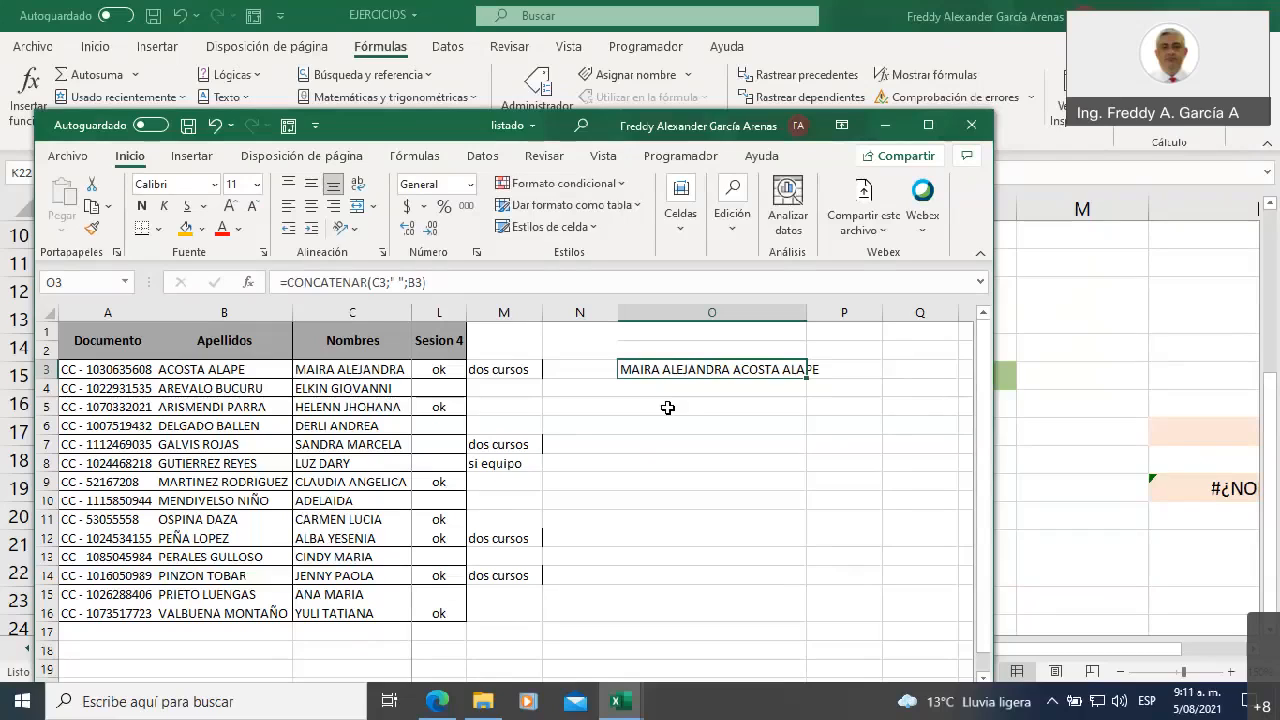
Return to the EJERCICIOS workbook and enter =CONCATENAR(I18;" ";I20) in the nombres y apellidos cell K19
{"action": "left_click", "coordinate": [890, 128]}
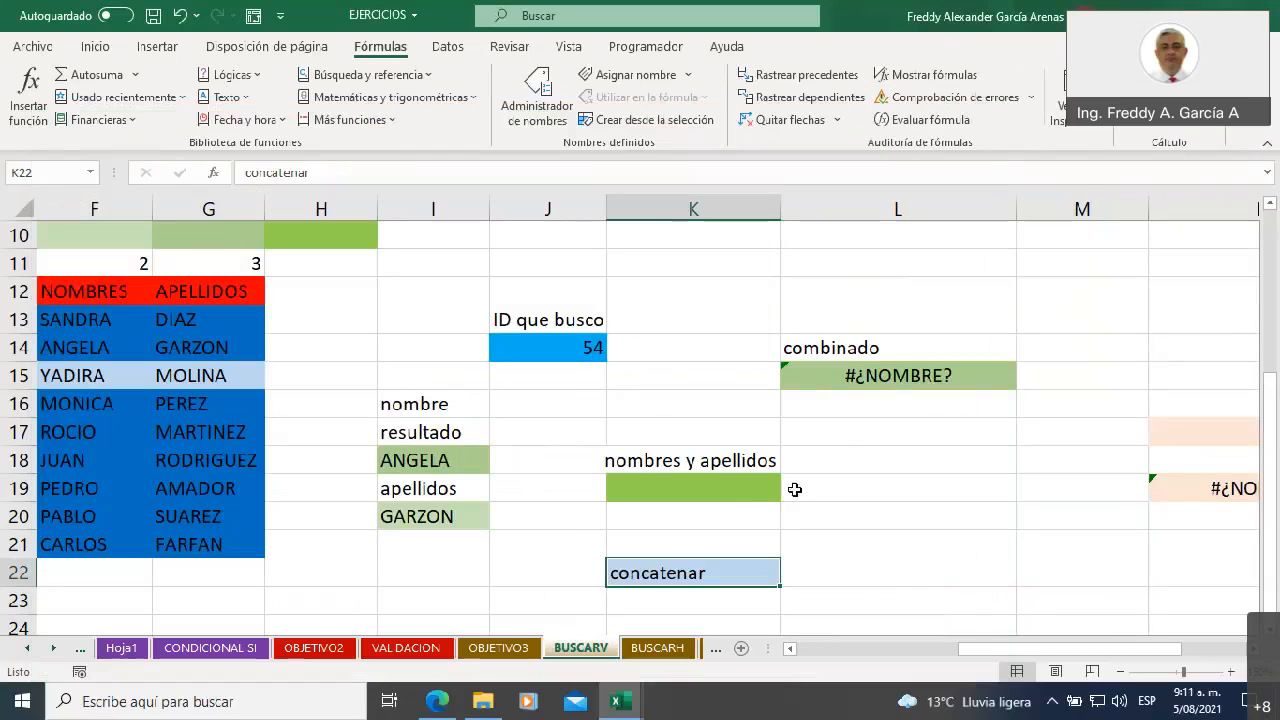
{"action": "left_click", "coordinate": [730, 490]}
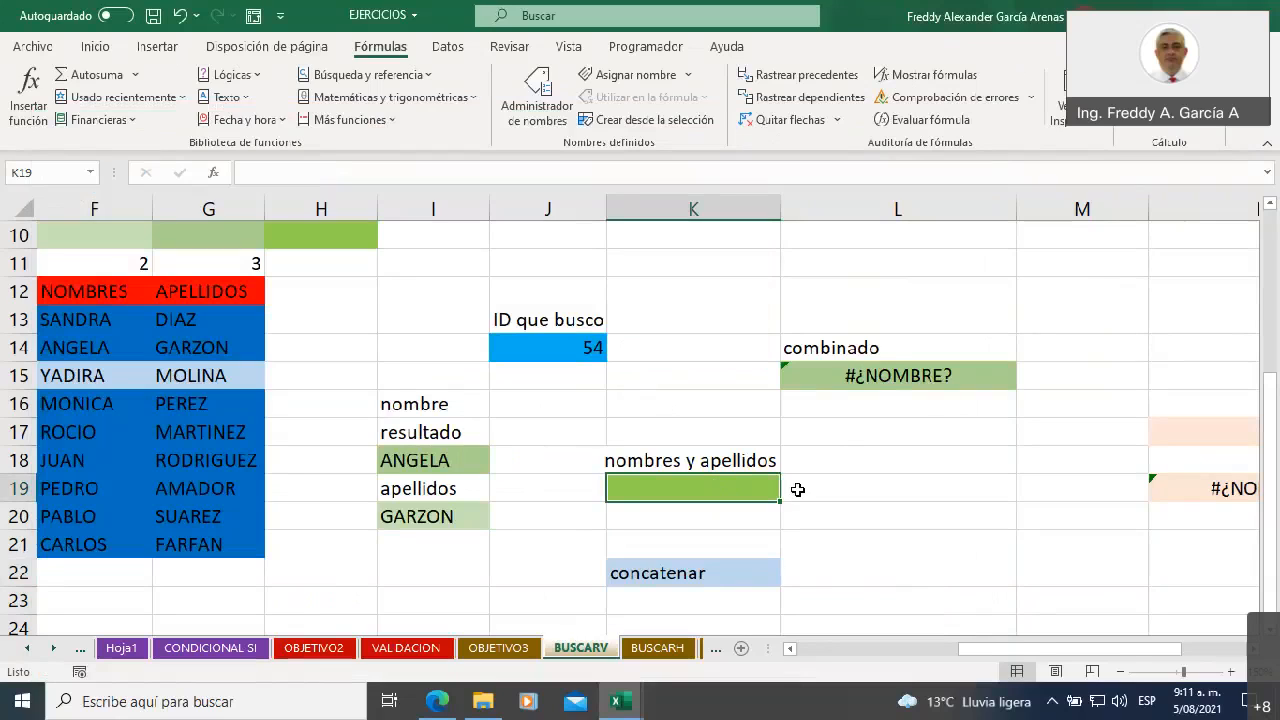
{"action": "type", "text": "="}
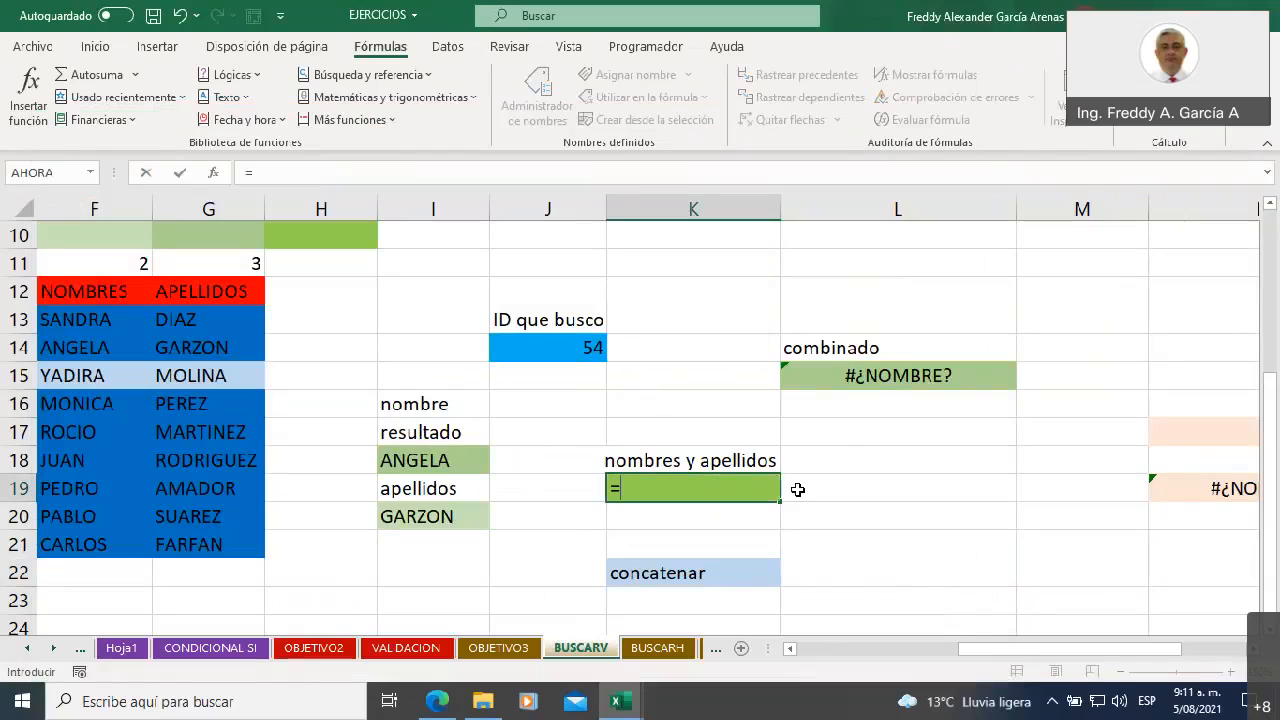
{"action": "type", "text": "concatenar"}
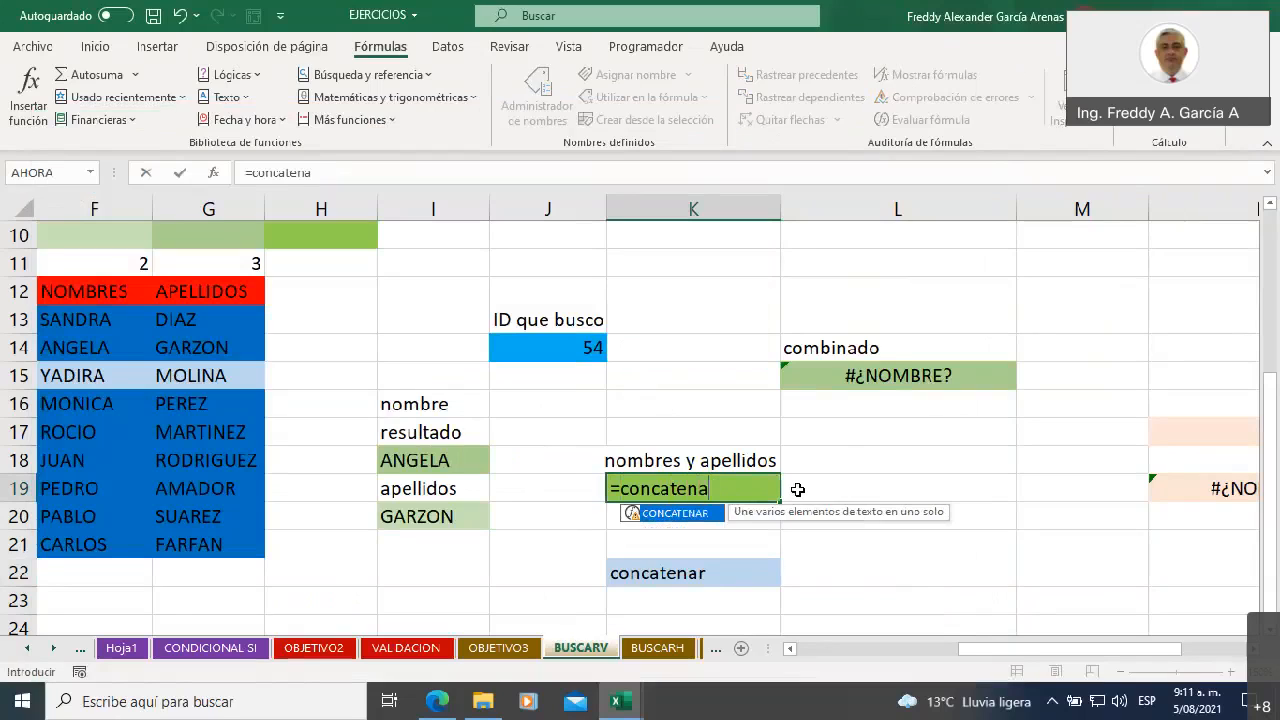
{"action": "double_click", "coordinate": [651, 514]}
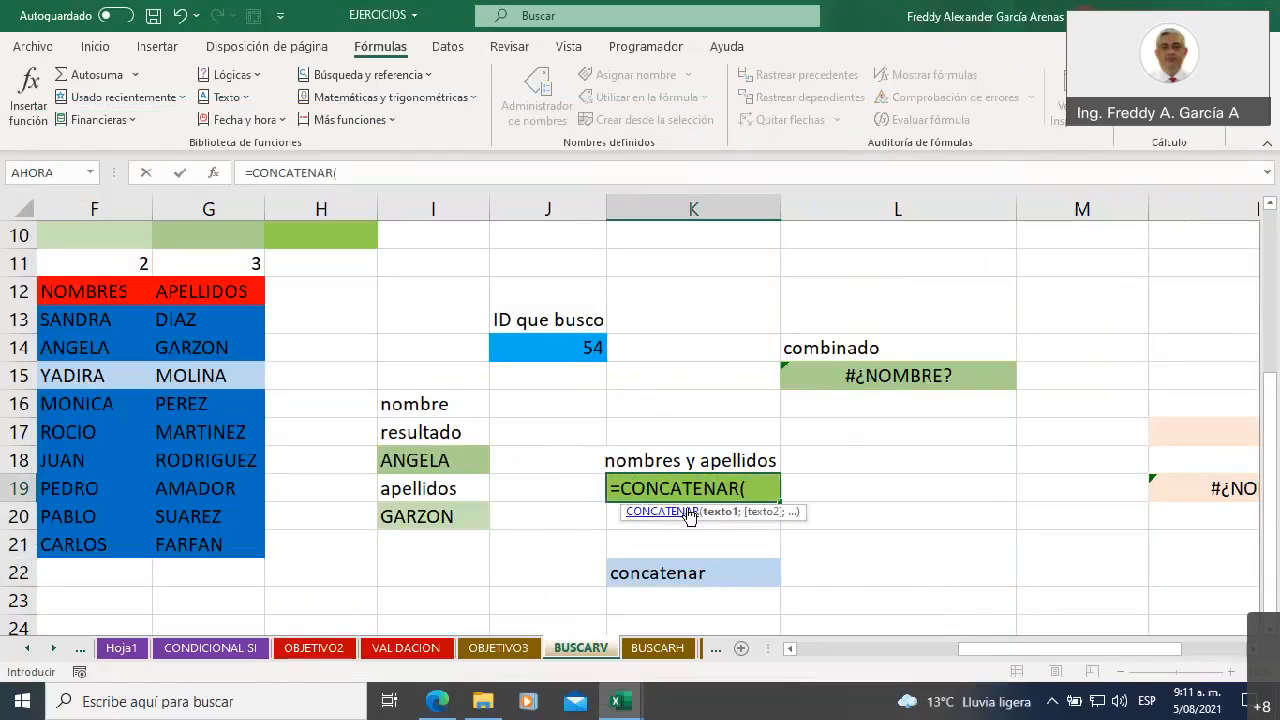
{"action": "left_click", "coordinate": [413, 460]}
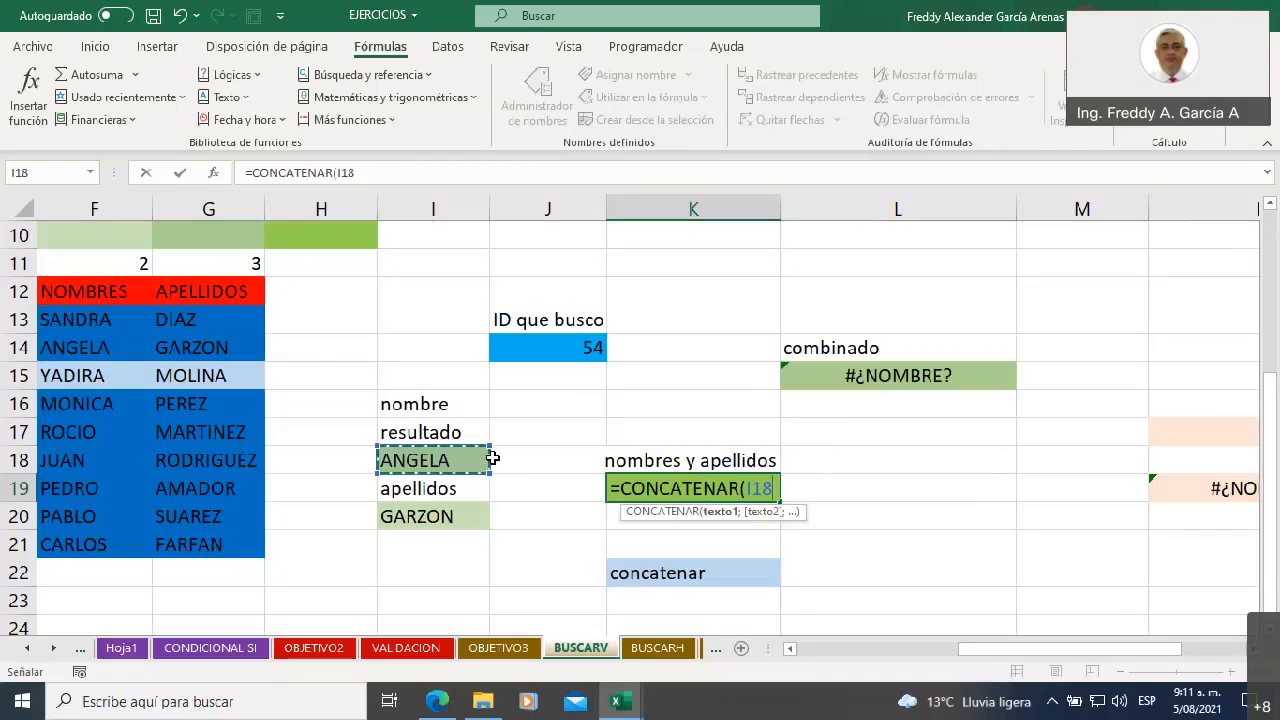
{"action": "type", "text": ";"}
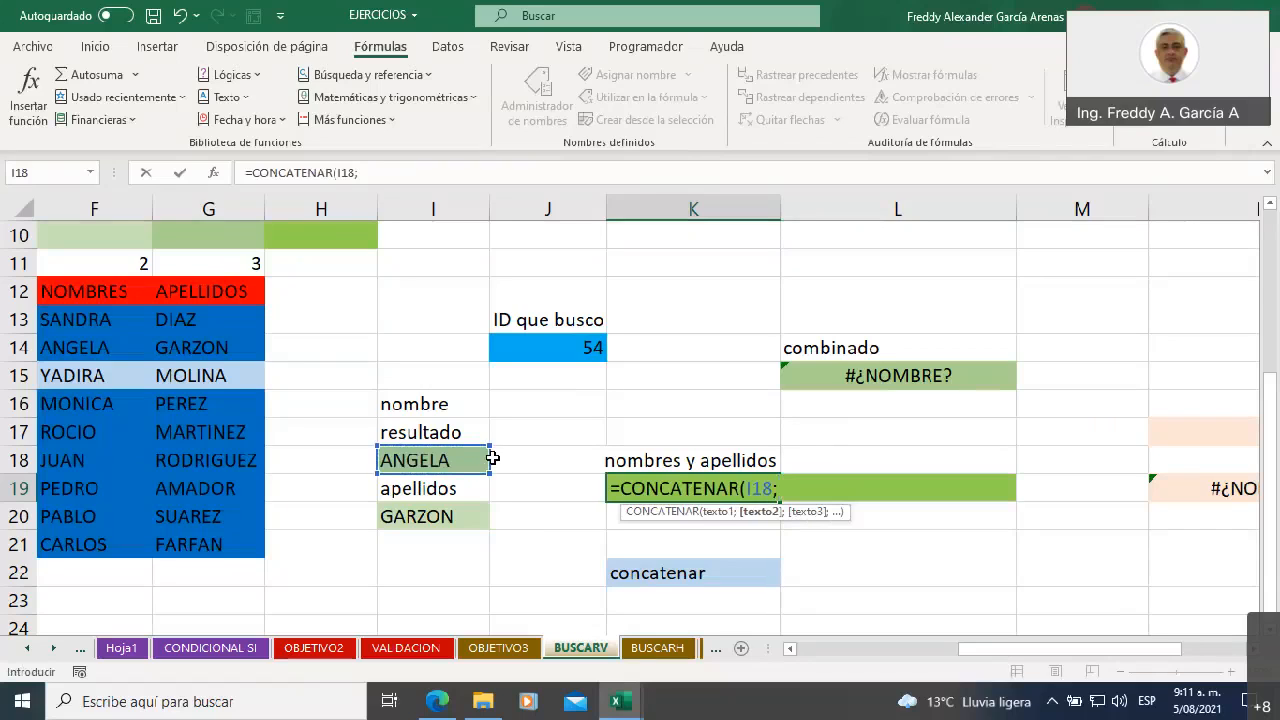
{"action": "type", "text": "\" \";"}
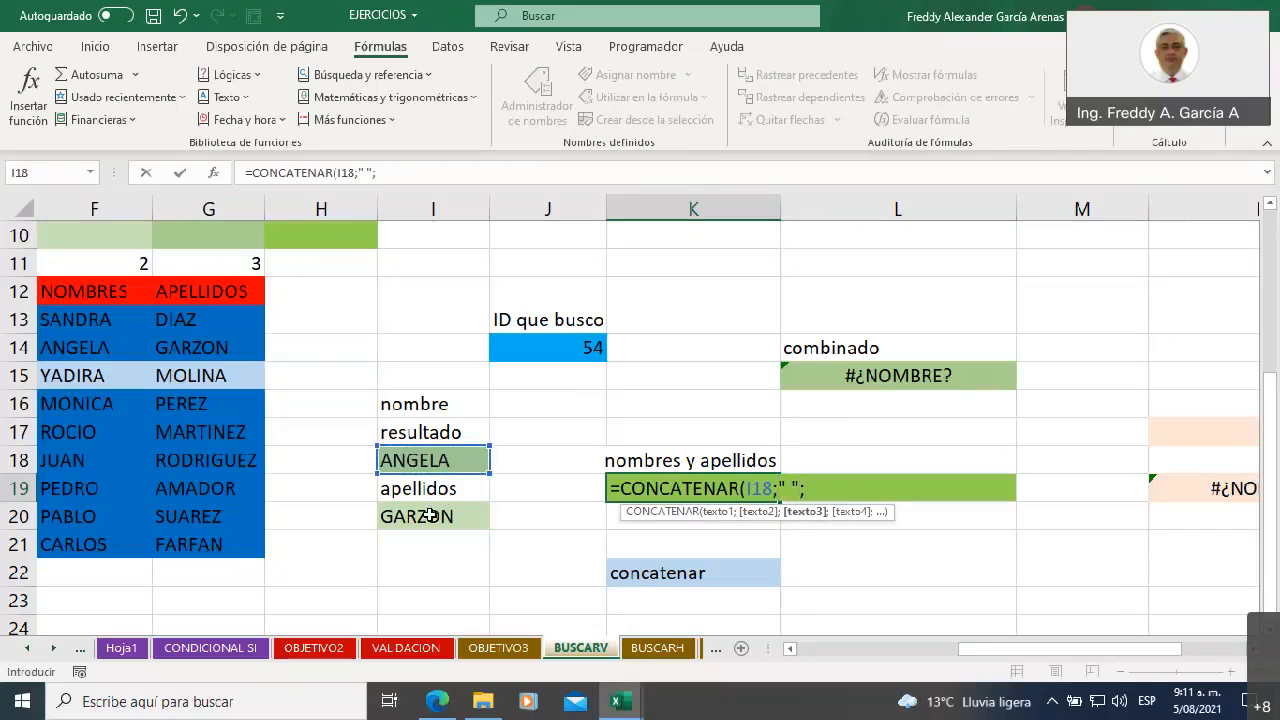
{"action": "left_click", "coordinate": [430, 515]}
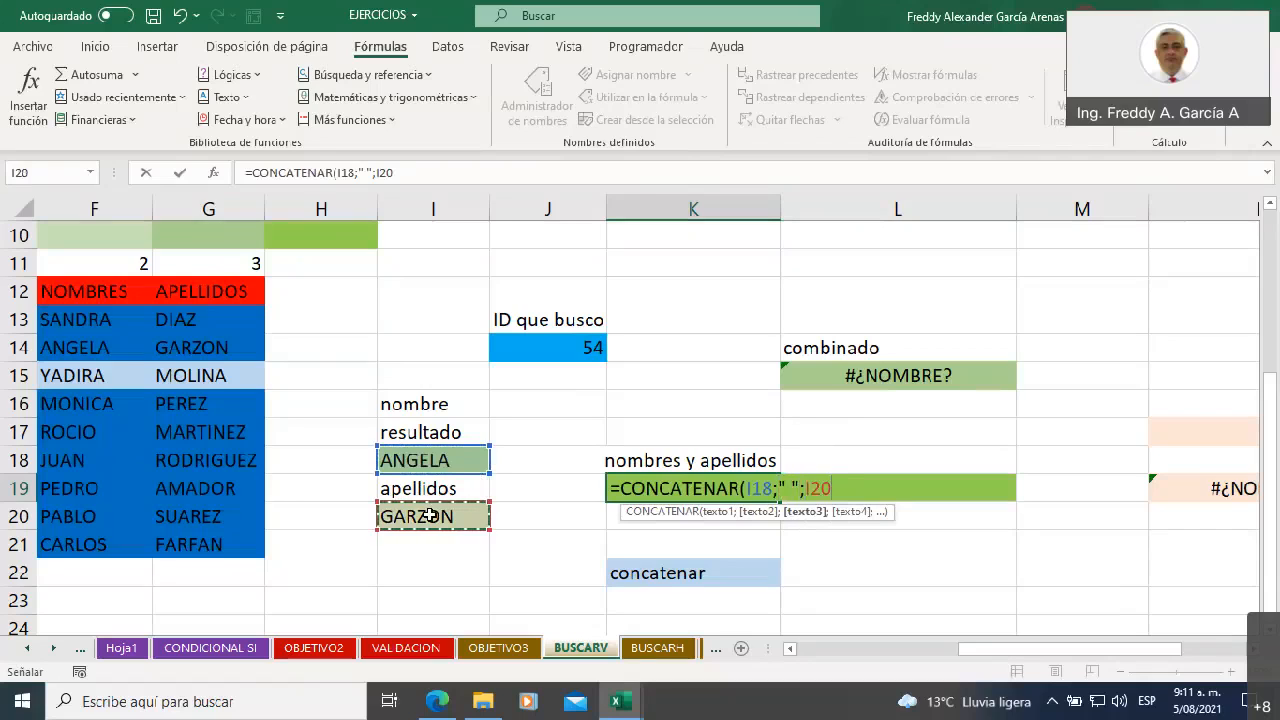
{"action": "type", "text": ")"}
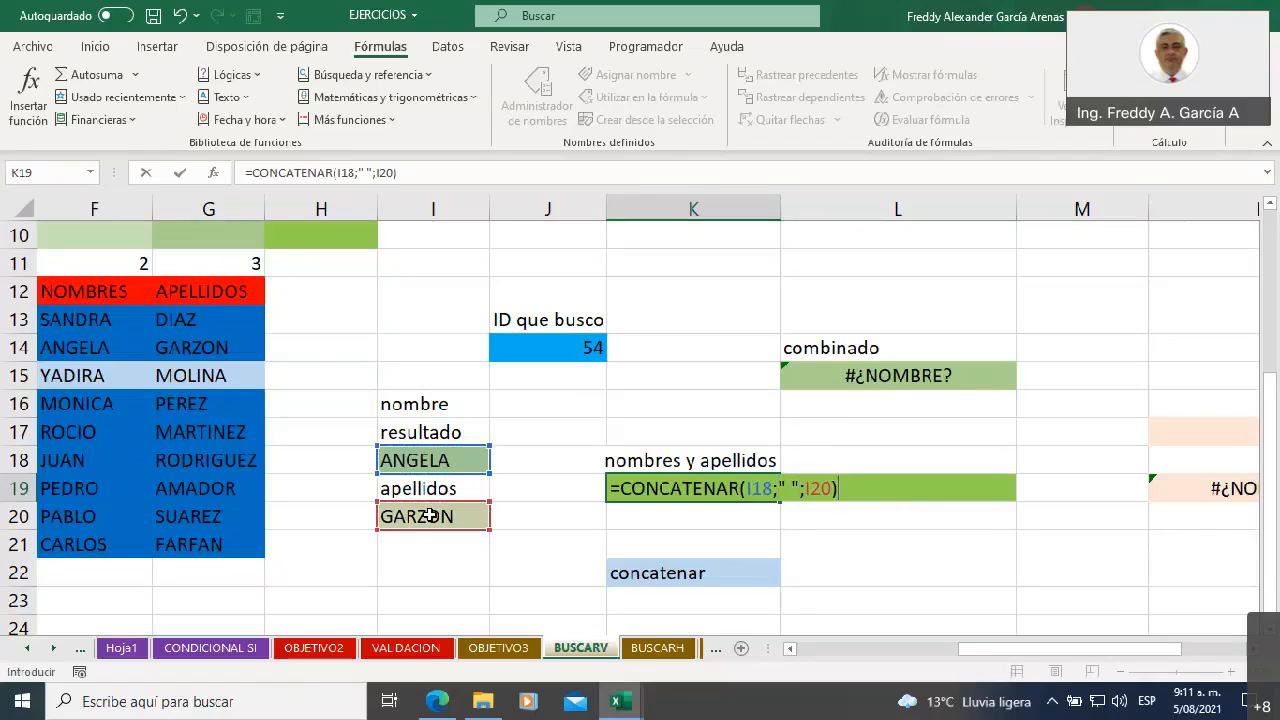
{"action": "key", "text": "Return"}
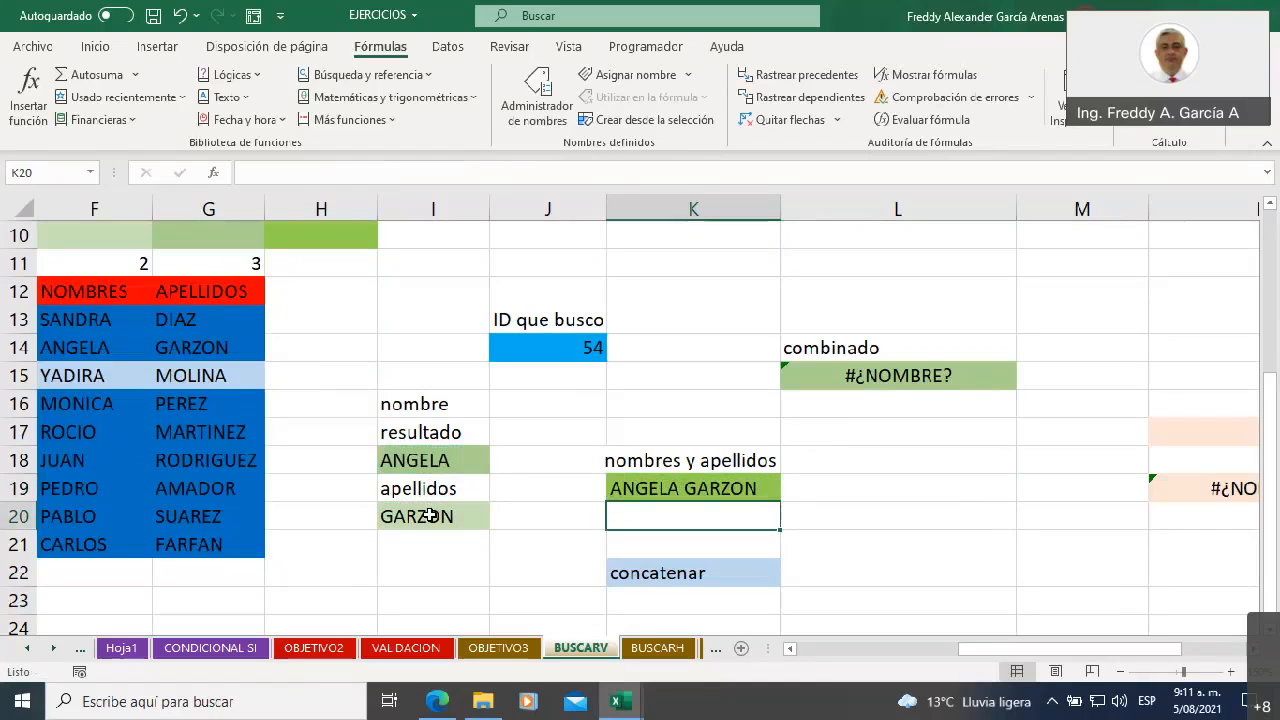
Review the BUSCARV formulas in I18 and I20 against the CONCATENAR formula in K19
{"action": "key", "text": "Up"}
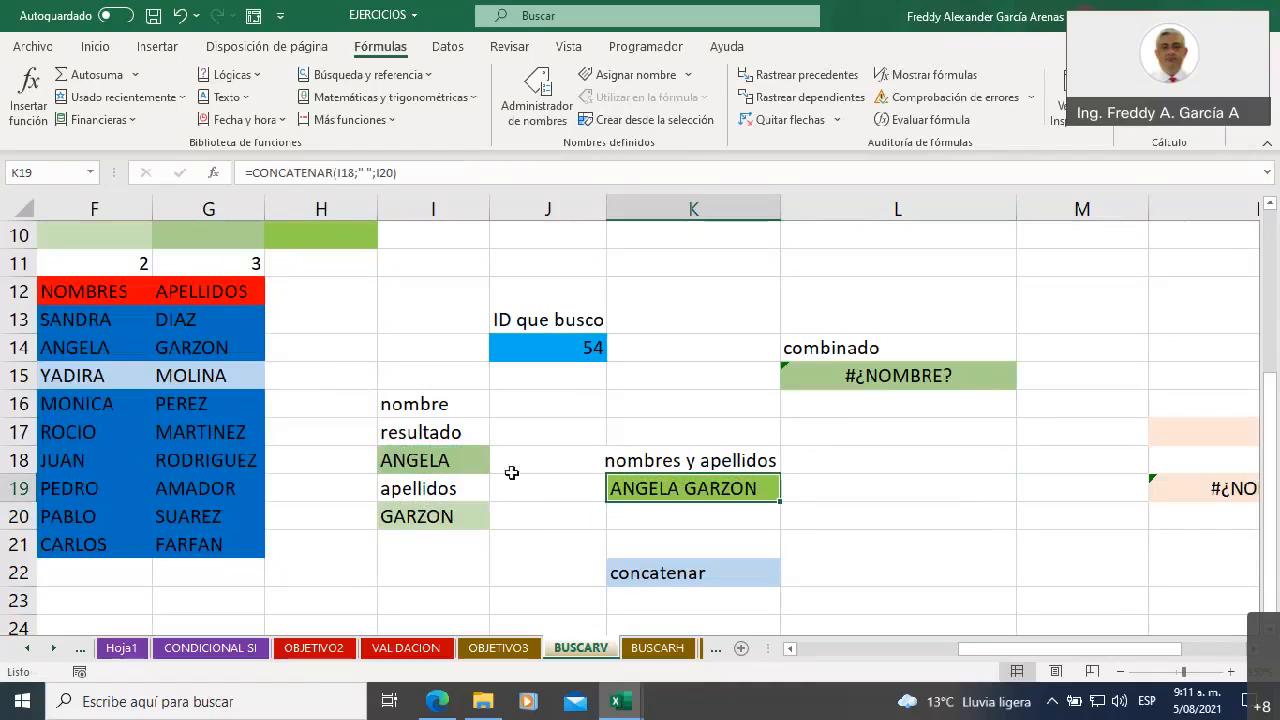
{"action": "left_click", "coordinate": [440, 458]}
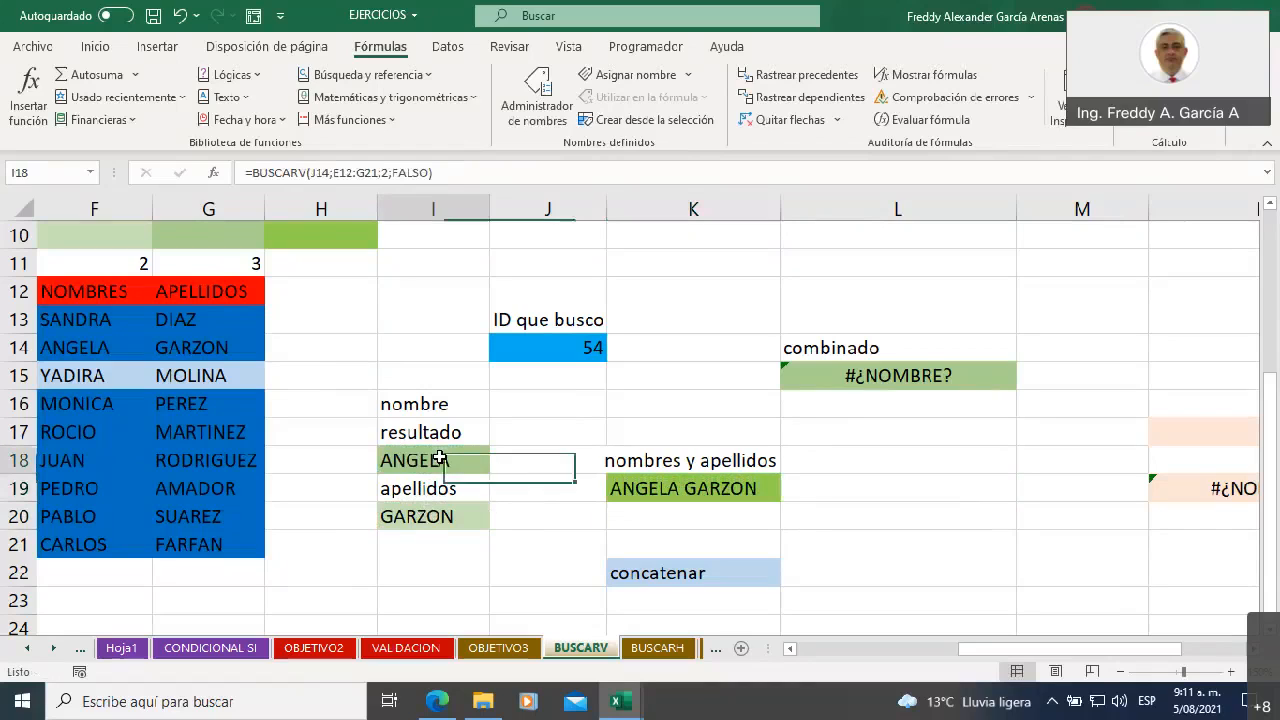
{"action": "left_click", "coordinate": [452, 516]}
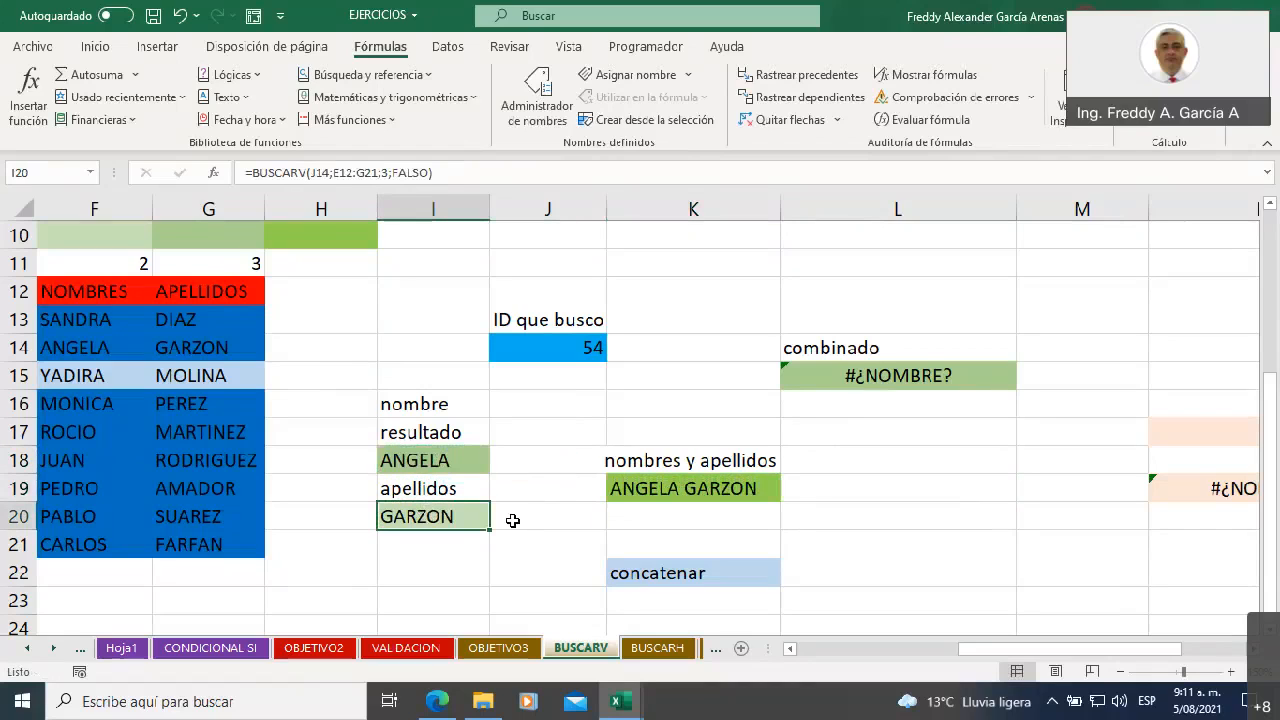
{"action": "left_click", "coordinate": [625, 489]}
{"action": "left_click", "coordinate": [456, 455]}
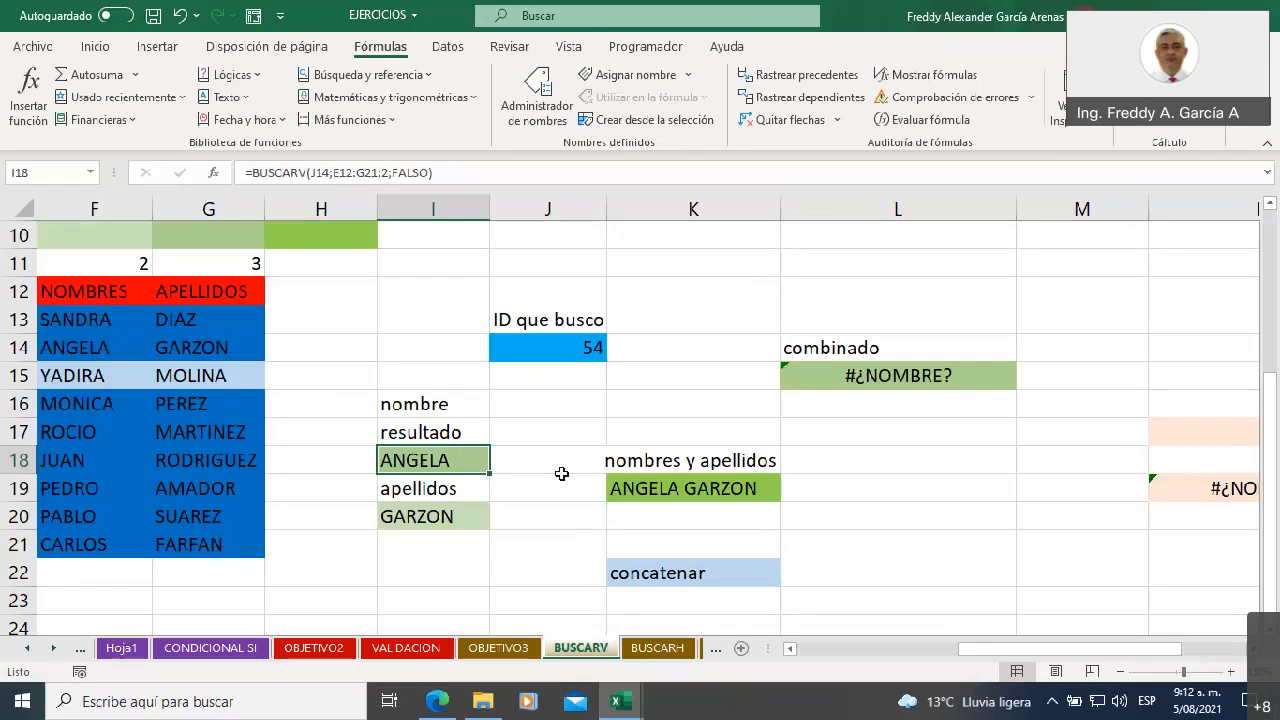
{"action": "left_click", "coordinate": [630, 490]}
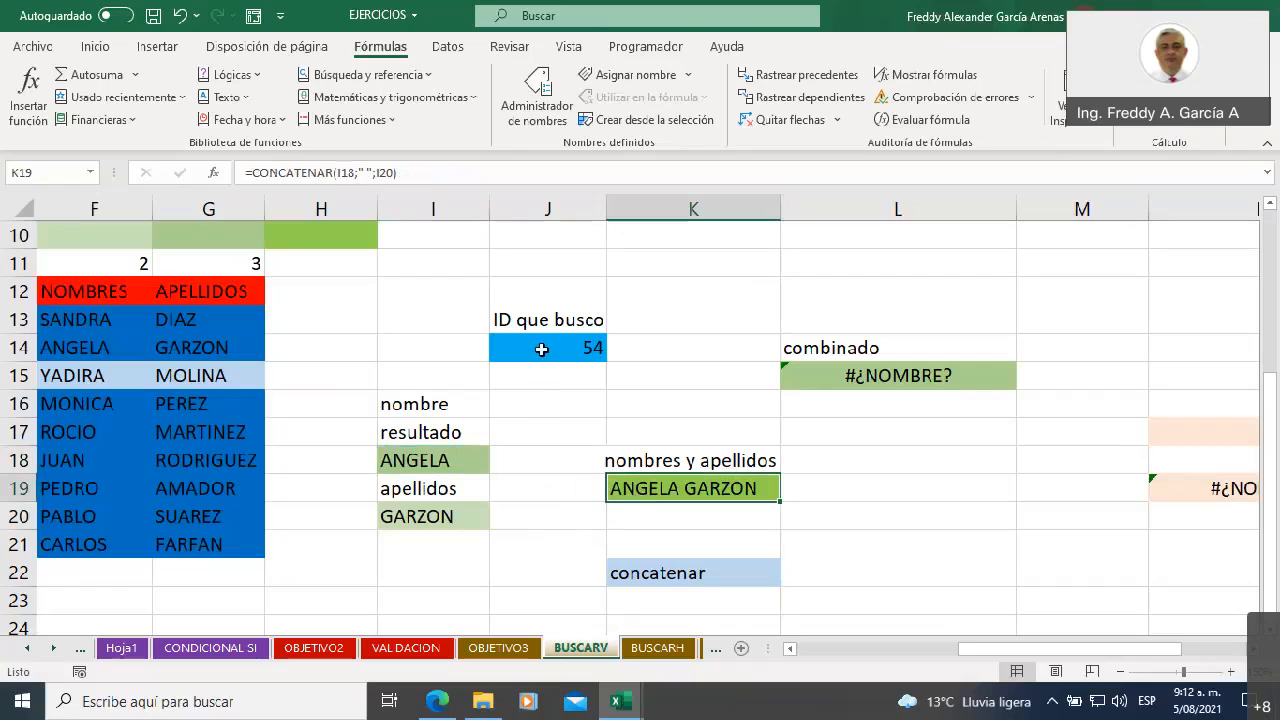
Set the ID que busco cell J14 to 68
{"action": "left_click", "coordinate": [788, 648]}
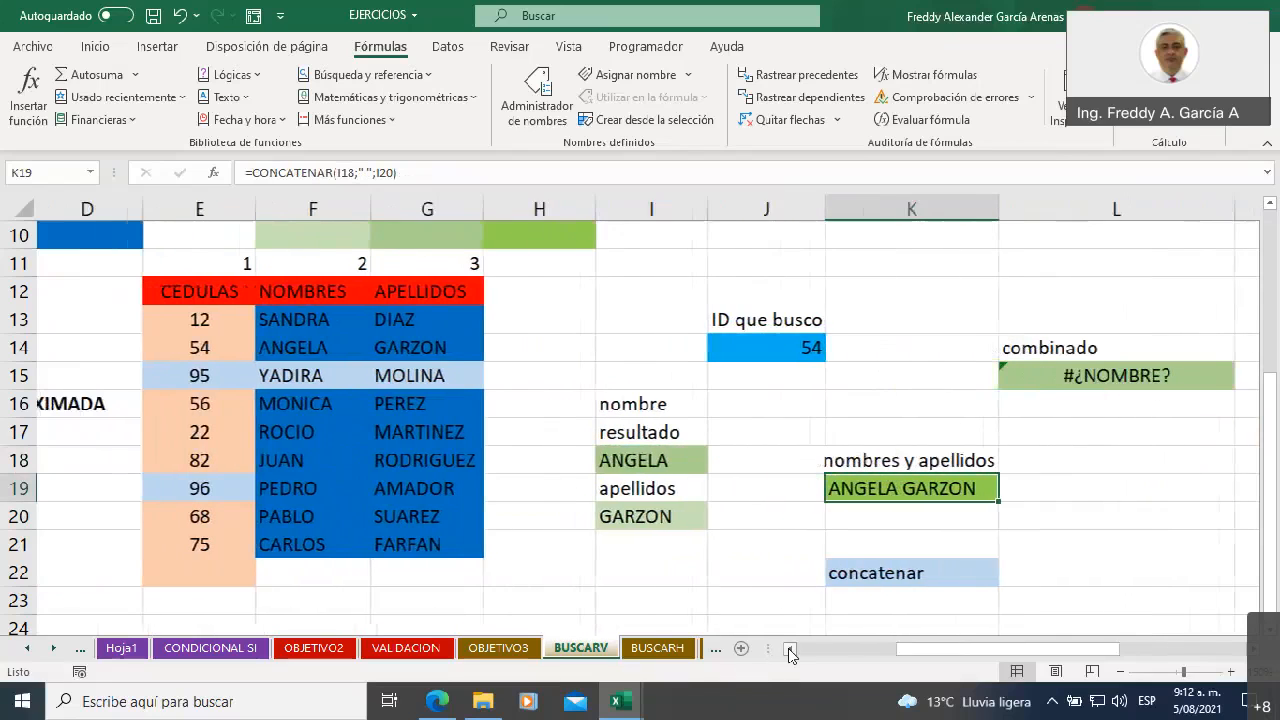
{"action": "left_click", "coordinate": [750, 345]}
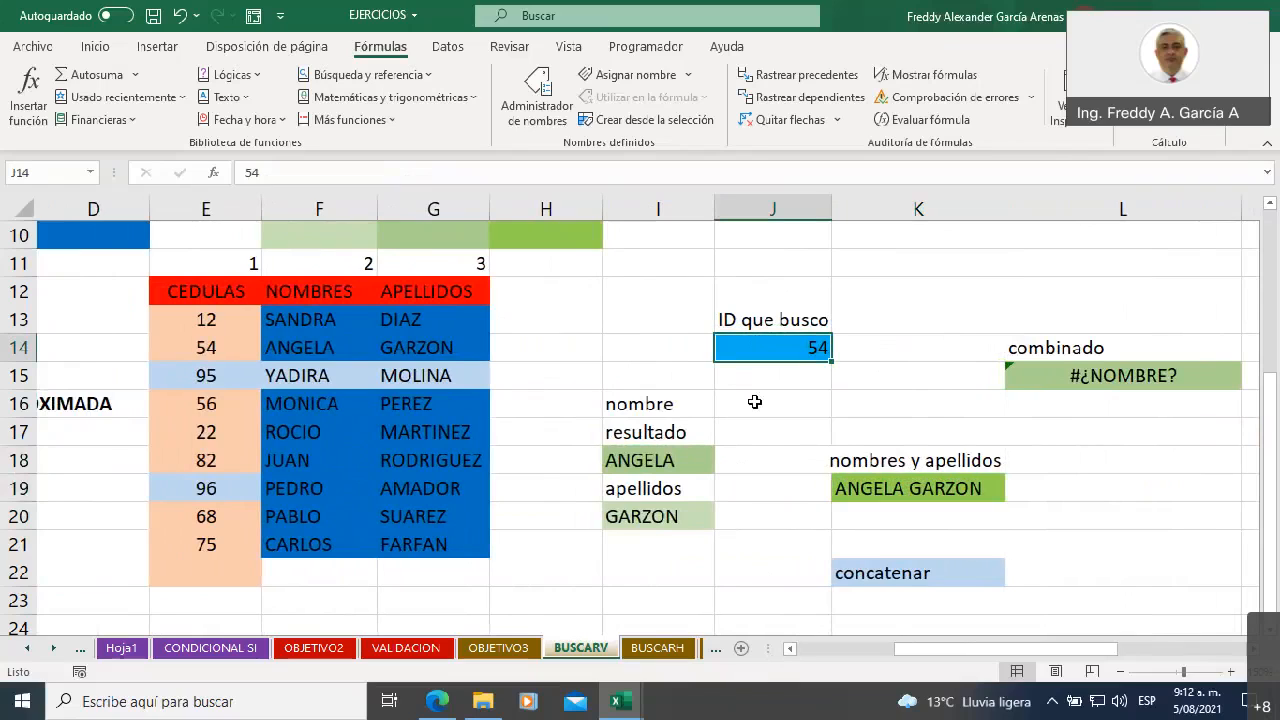
{"action": "type", "text": "68"}
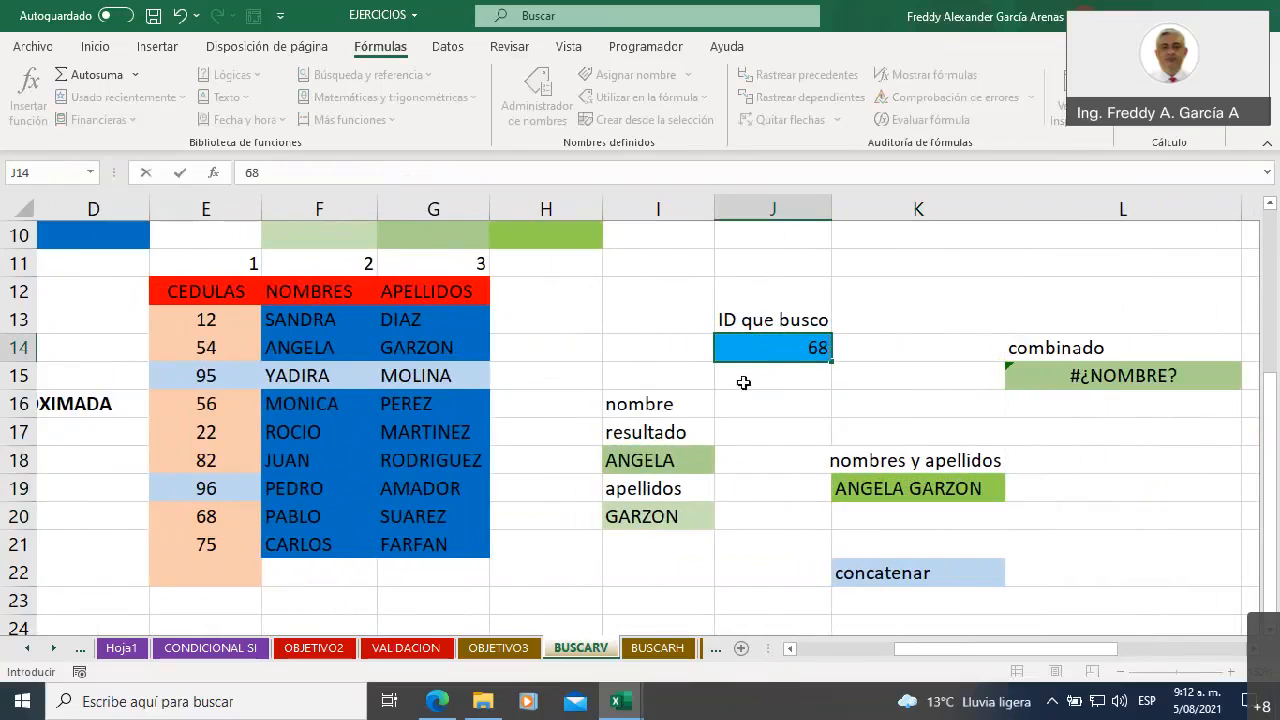
{"action": "left_click", "coordinate": [836, 295]}
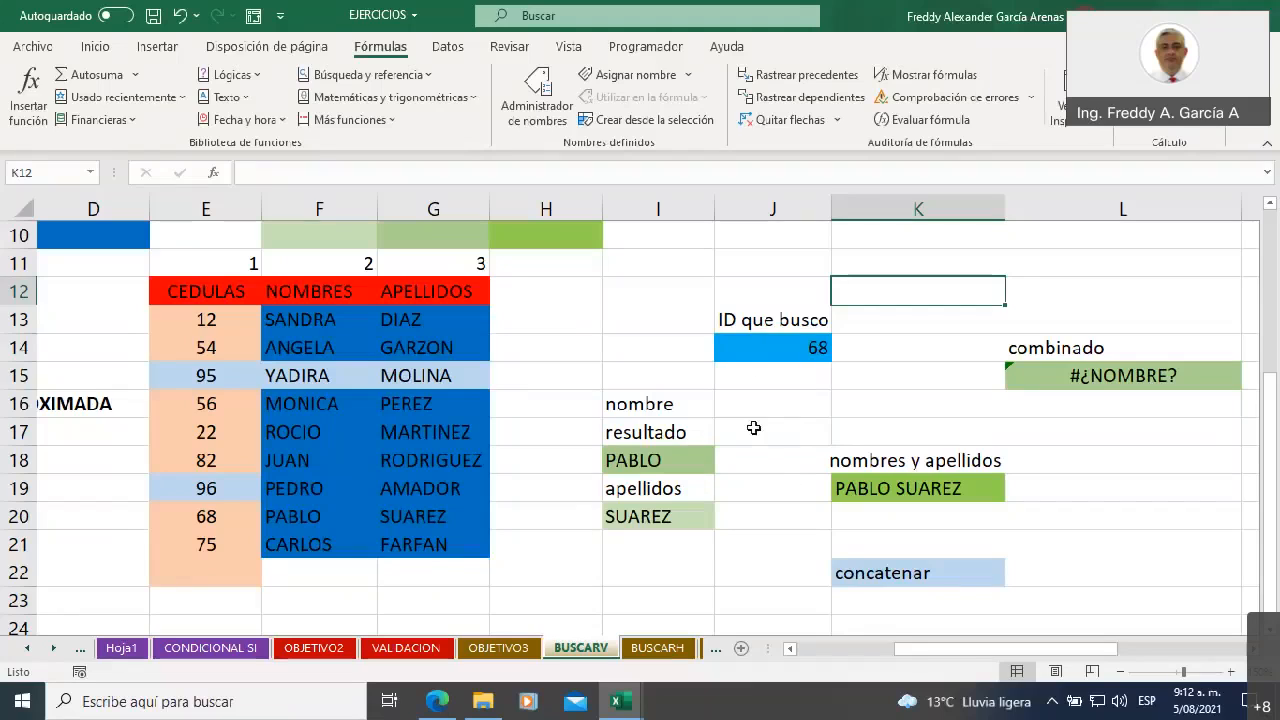
Check the nombre and apellidos lookups in I18 and I20 and the joined result in K19 for the new ID
{"action": "left_click", "coordinate": [652, 456]}
{"action": "left_click", "coordinate": [658, 517]}
{"action": "left_click", "coordinate": [846, 488]}
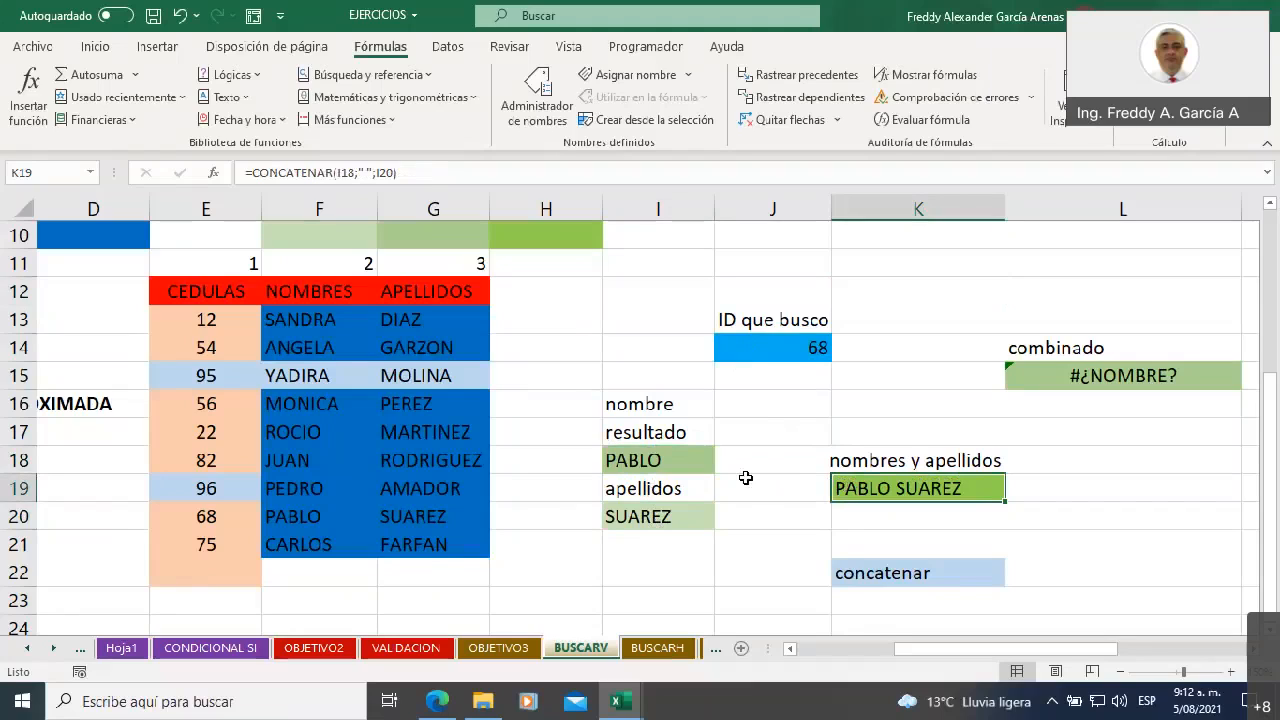
{"action": "left_click_drag", "start_coordinate": [663, 408], "coordinate": [665, 535]}
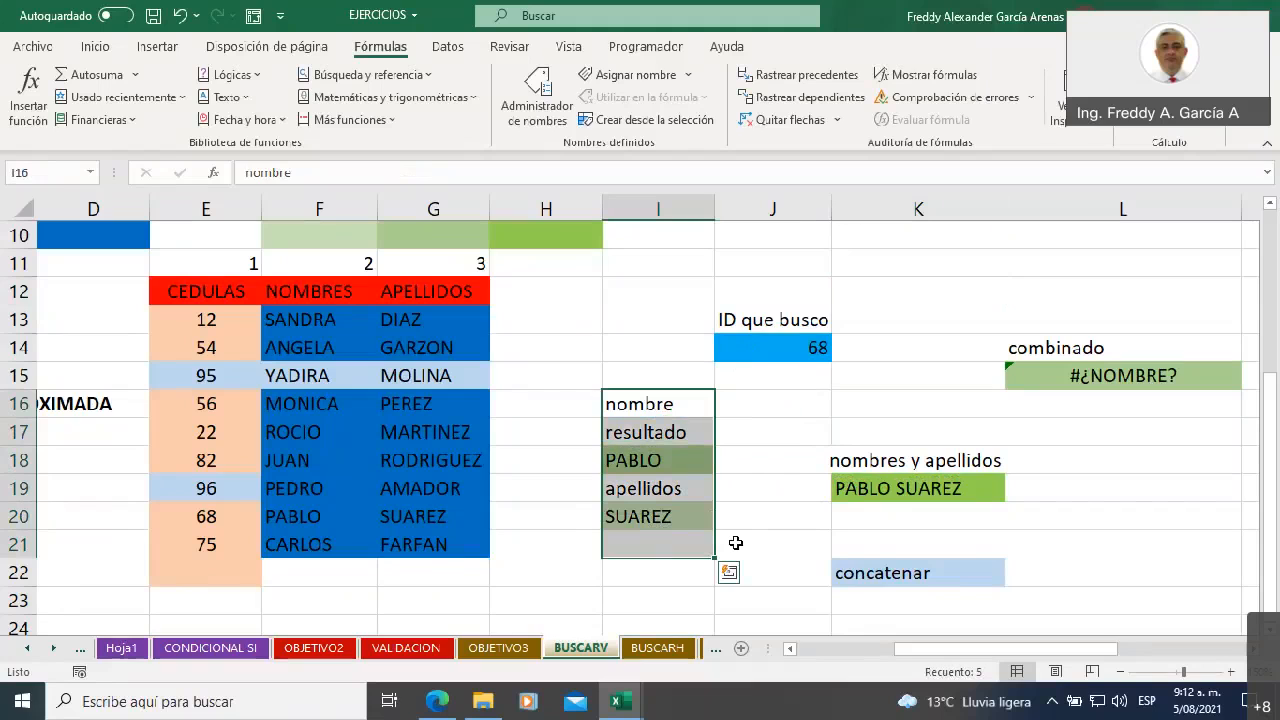
Delete the existing formula from the combinado cell L15
{"action": "left_click_drag", "start_coordinate": [919, 646], "coordinate": [1014, 646]}
{"action": "left_click", "coordinate": [822, 378]}
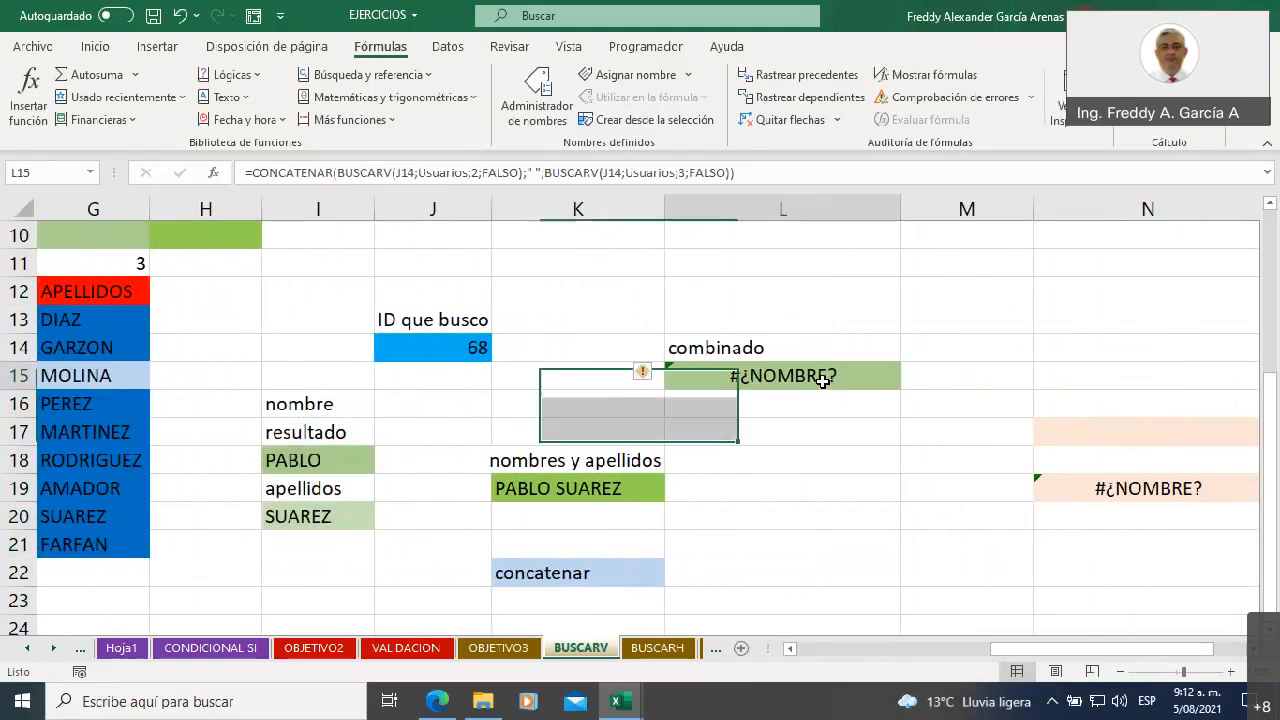
{"action": "key", "text": "Delete"}
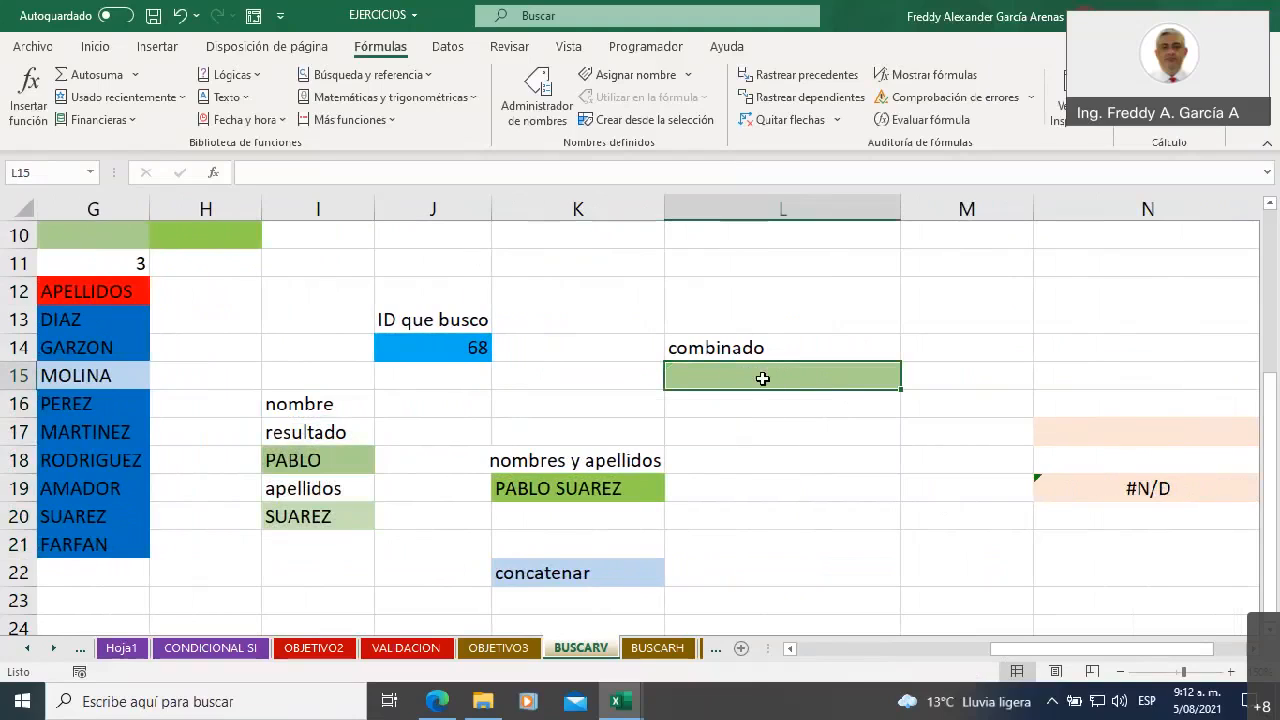
{"action": "left_click", "coordinate": [576, 575]}
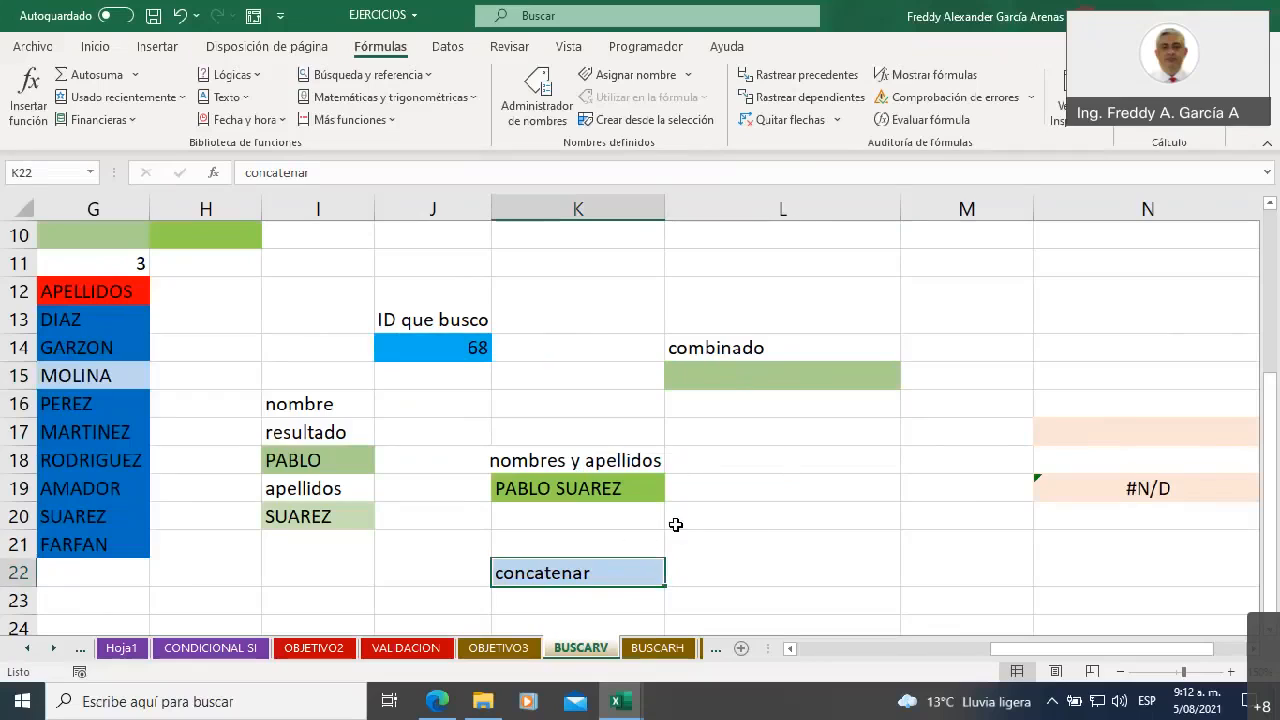
Copy BUSCARV(J14;E12:G21;2;FALSO) from the formula in I18, without the equals sign
{"action": "left_click", "coordinate": [335, 466]}
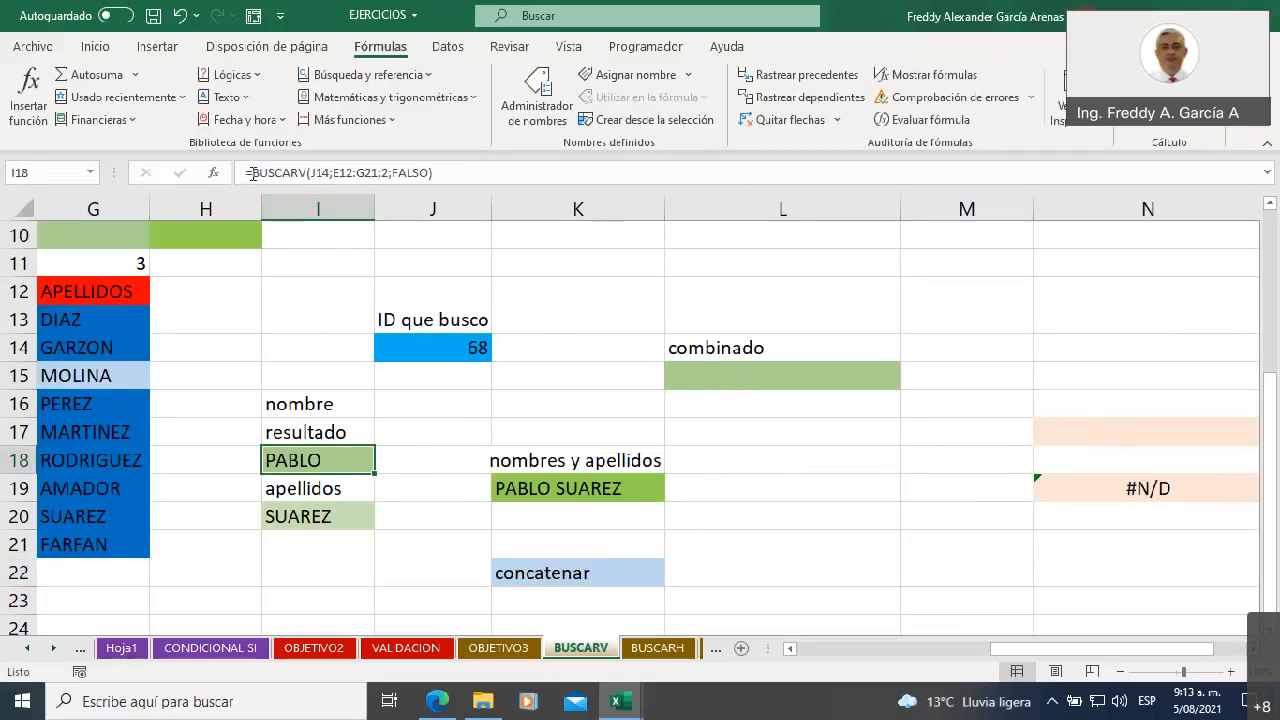
{"action": "left_click_drag", "start_coordinate": [255, 173], "coordinate": [433, 172]}
{"action": "key", "text": "ctrl+c"}
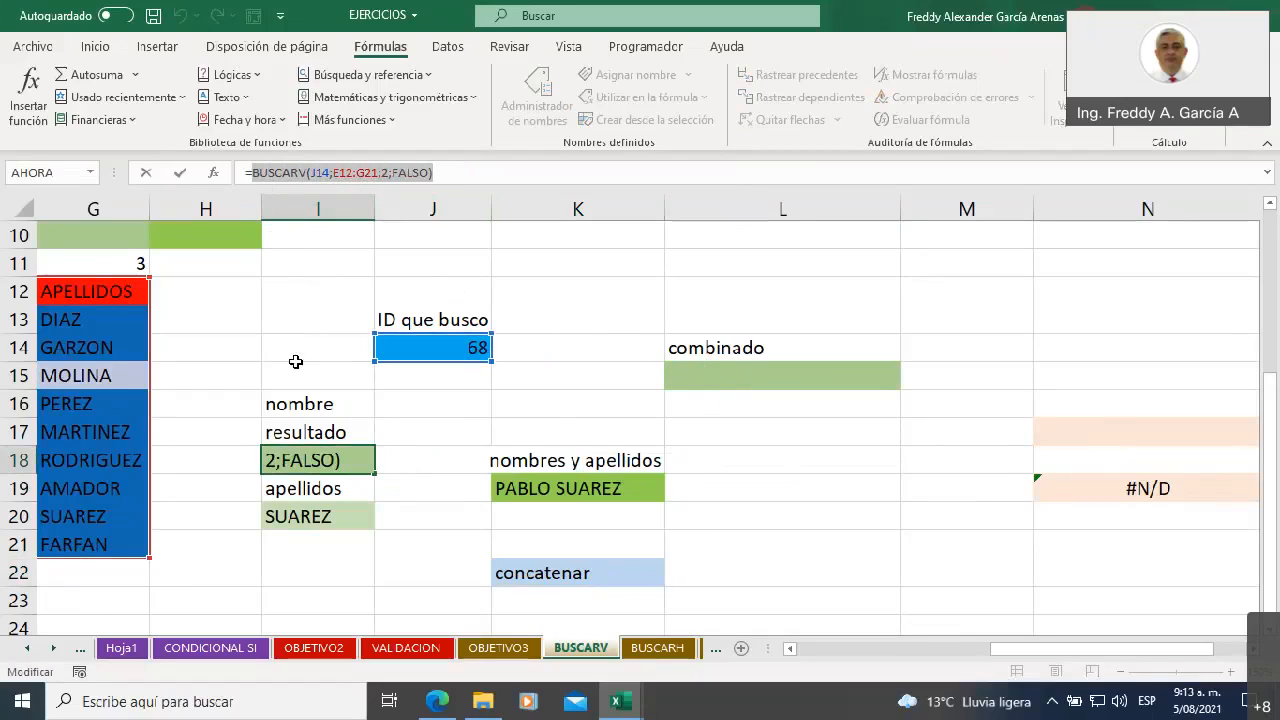
{"action": "key", "text": "Return"}
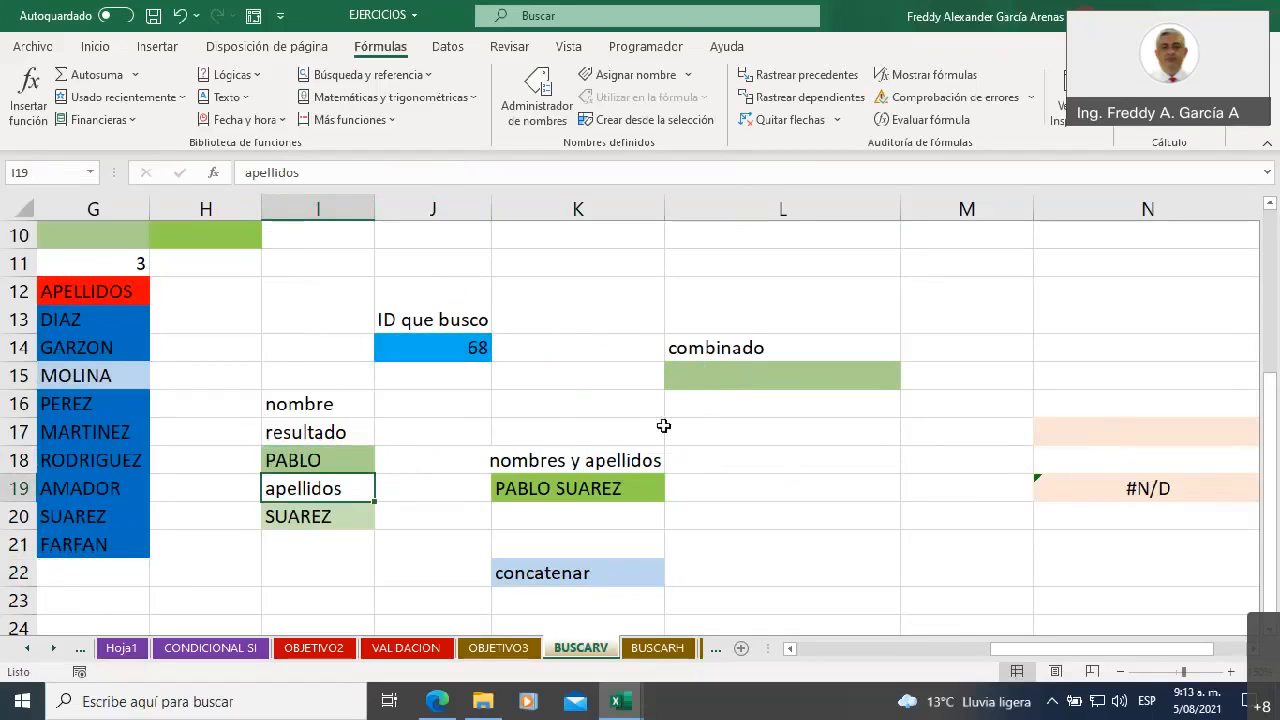
Start a CONCATENAR formula in L15 with the copied BUSCARV(J14;E12:G21;2;FALSO) as its first argument
{"action": "left_click", "coordinate": [721, 440]}
{"action": "left_click", "coordinate": [717, 375]}
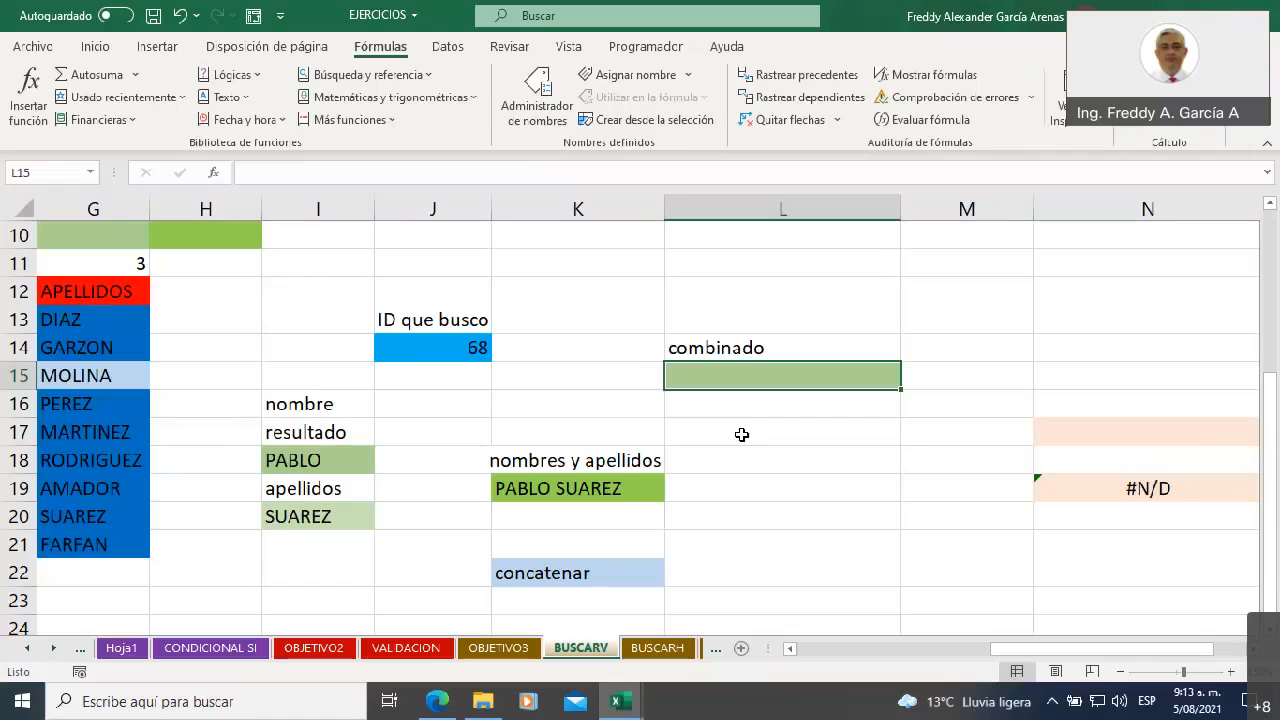
{"action": "type", "text": "="}
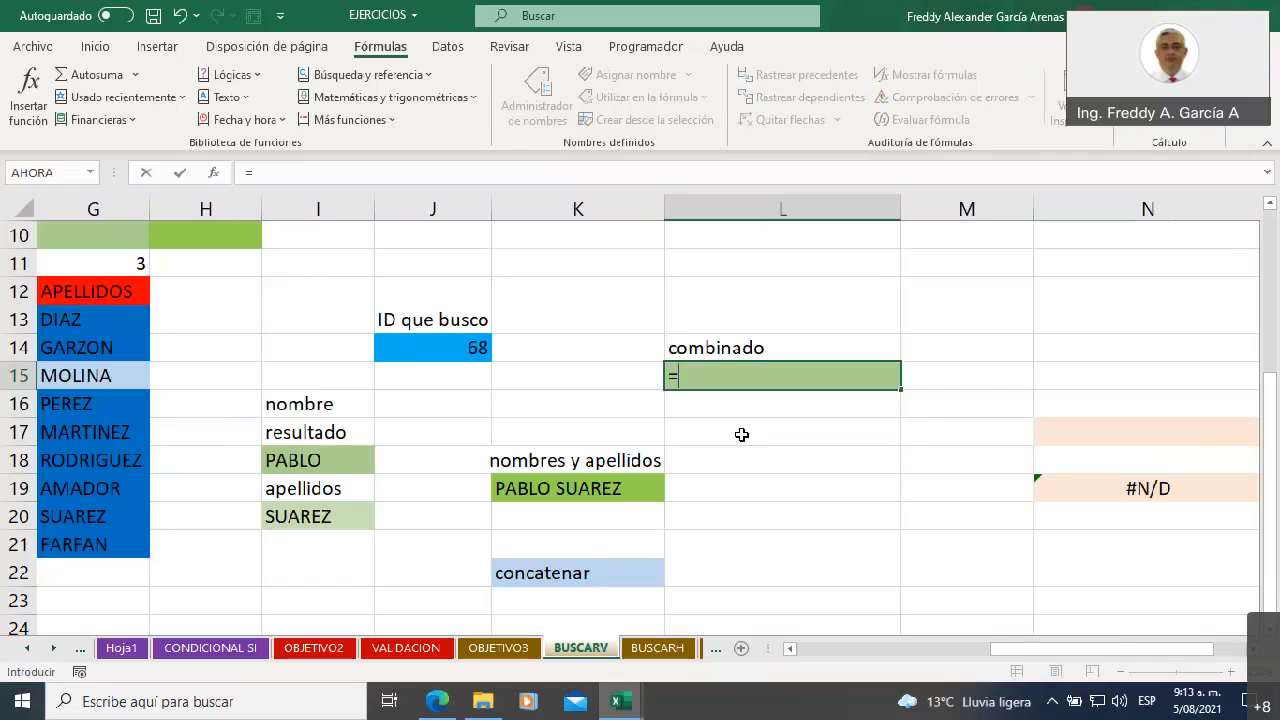
{"action": "type", "text": "concatenar"}
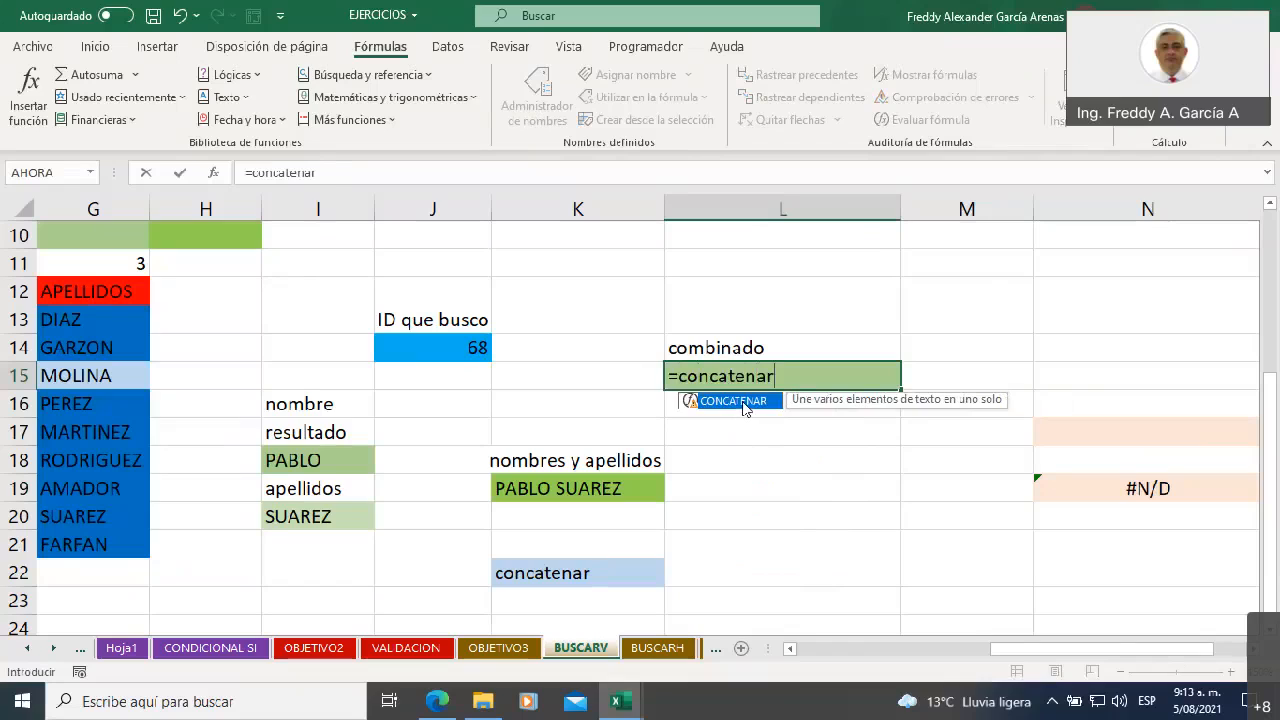
{"action": "double_click", "coordinate": [743, 403]}
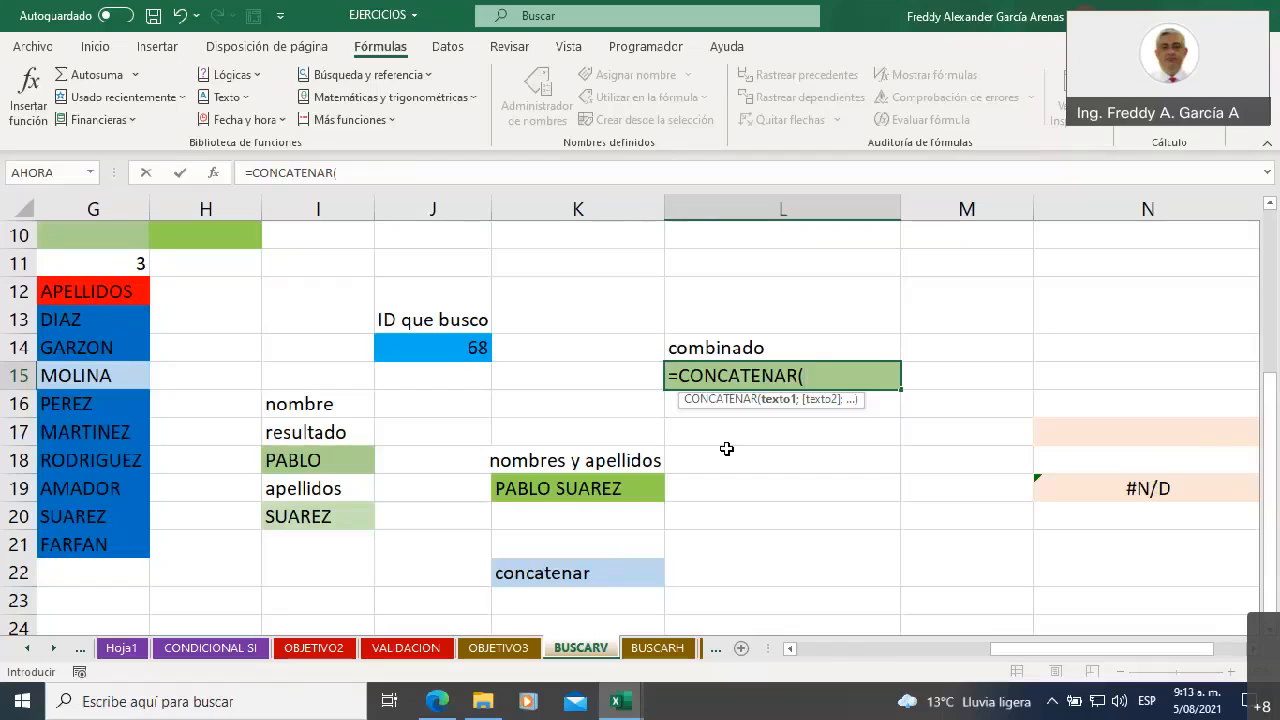
{"action": "left_click", "coordinate": [378, 172]}
{"action": "key", "text": "ctrl+v"}
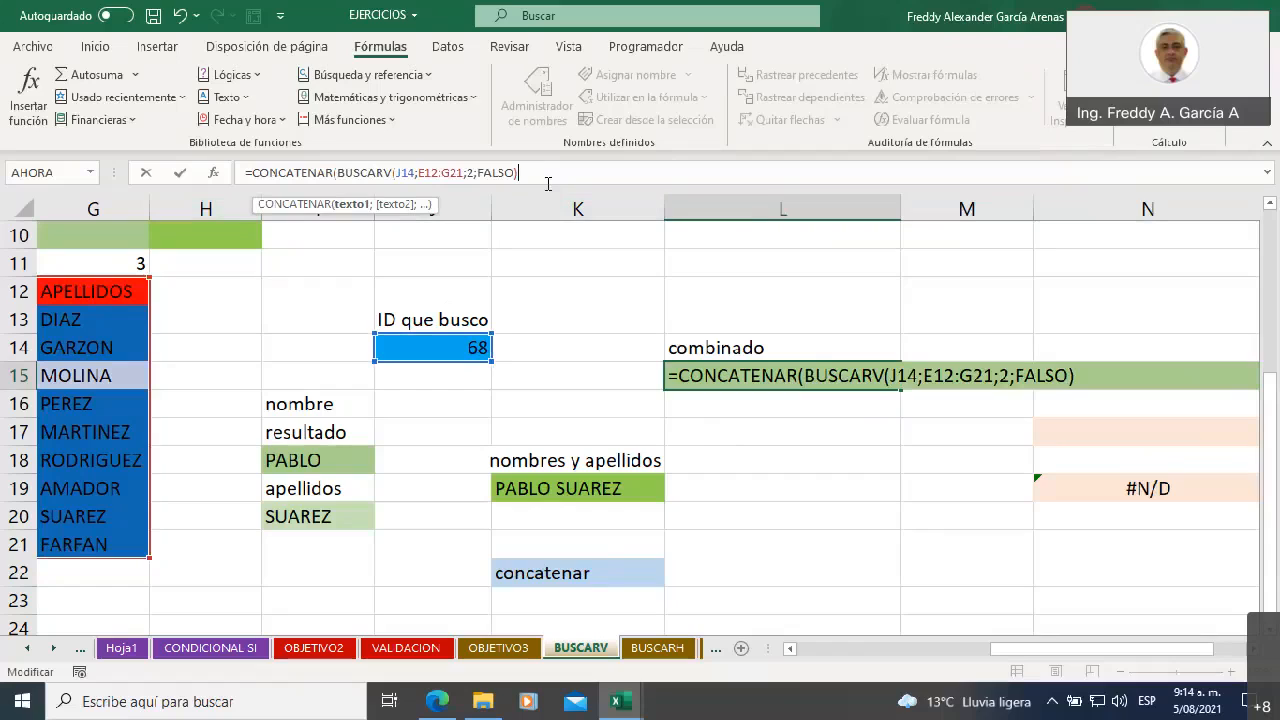
Add " " as the second CONCATENAR argument and the copied BUSCARV expression as the third
{"action": "type", "text": ";\""}
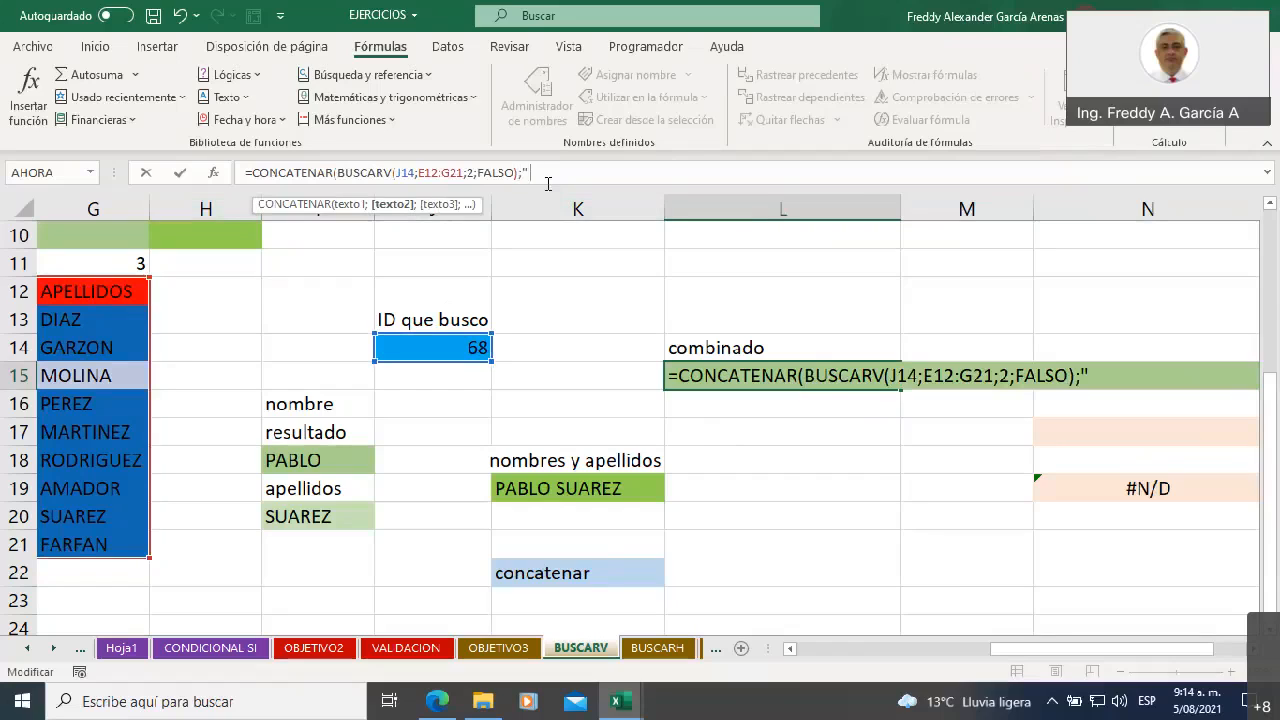
{"action": "type", "text": " \";"}
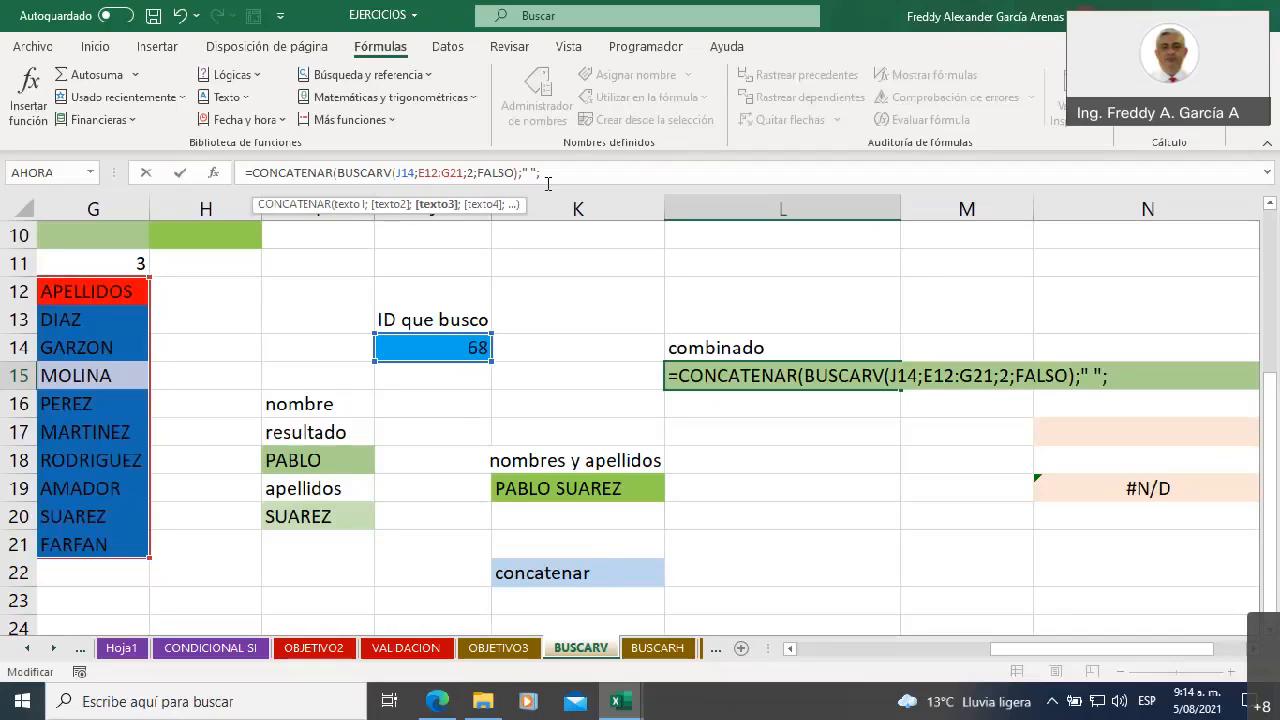
{"action": "key", "text": "ctrl+v"}
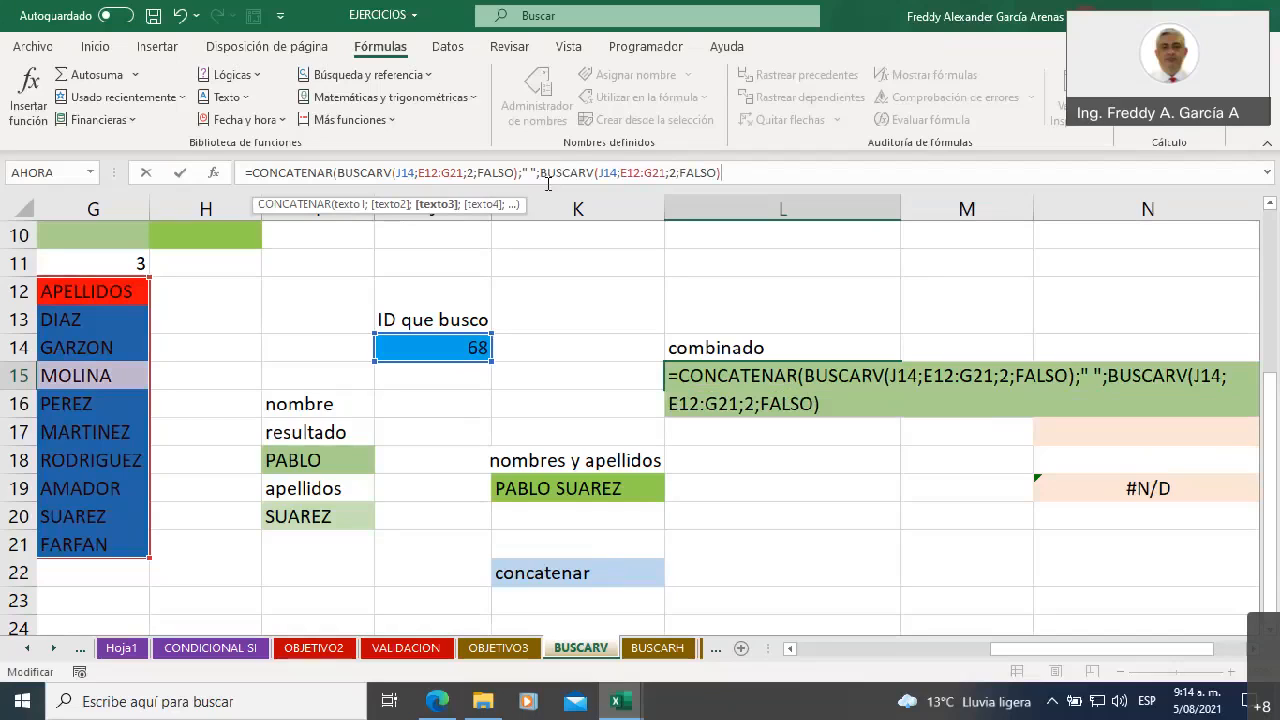
Set the second BUSCARV's column index to 3, close the CONCATENAR parenthesis and confirm the formula in L15
{"action": "key", "text": "Left"}
{"action": "key", "text": "Left"}
{"action": "key", "text": "Left"}
{"action": "key", "text": "Left"}
{"action": "key", "text": "Left"}
{"action": "key", "text": "Left"}
{"action": "key", "text": "Left"}
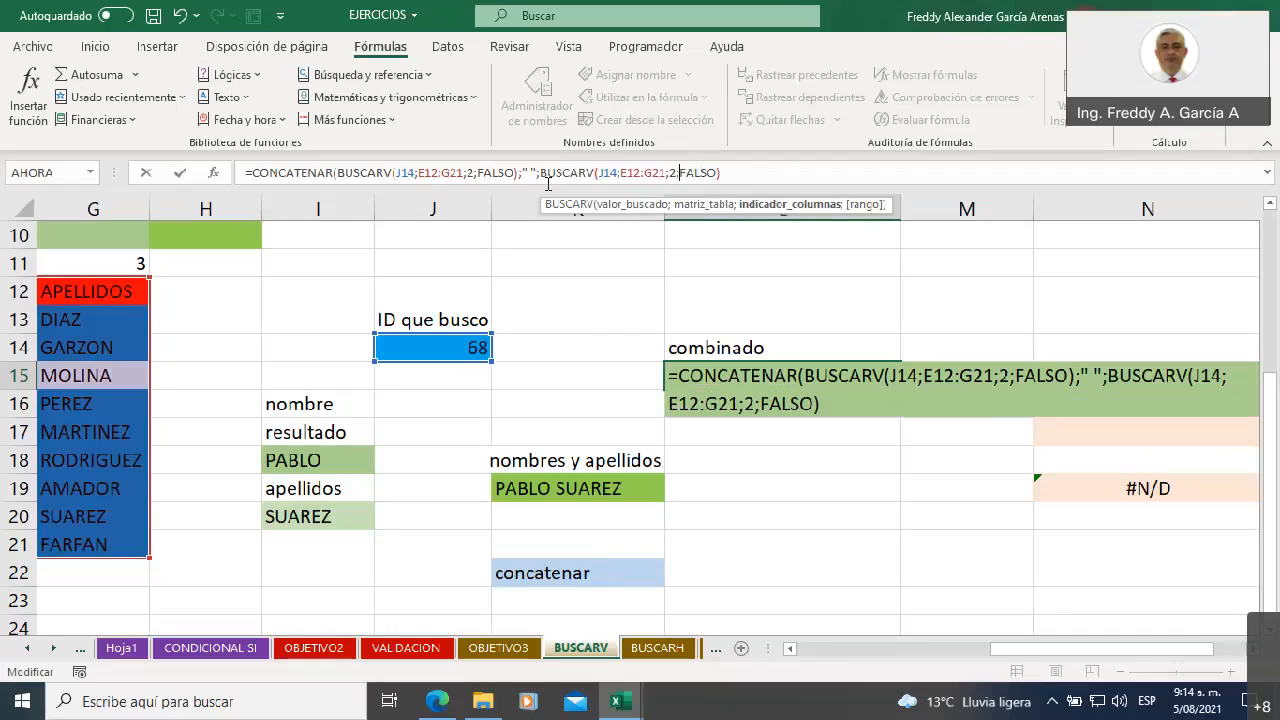
{"action": "key", "text": "BackSpace"}
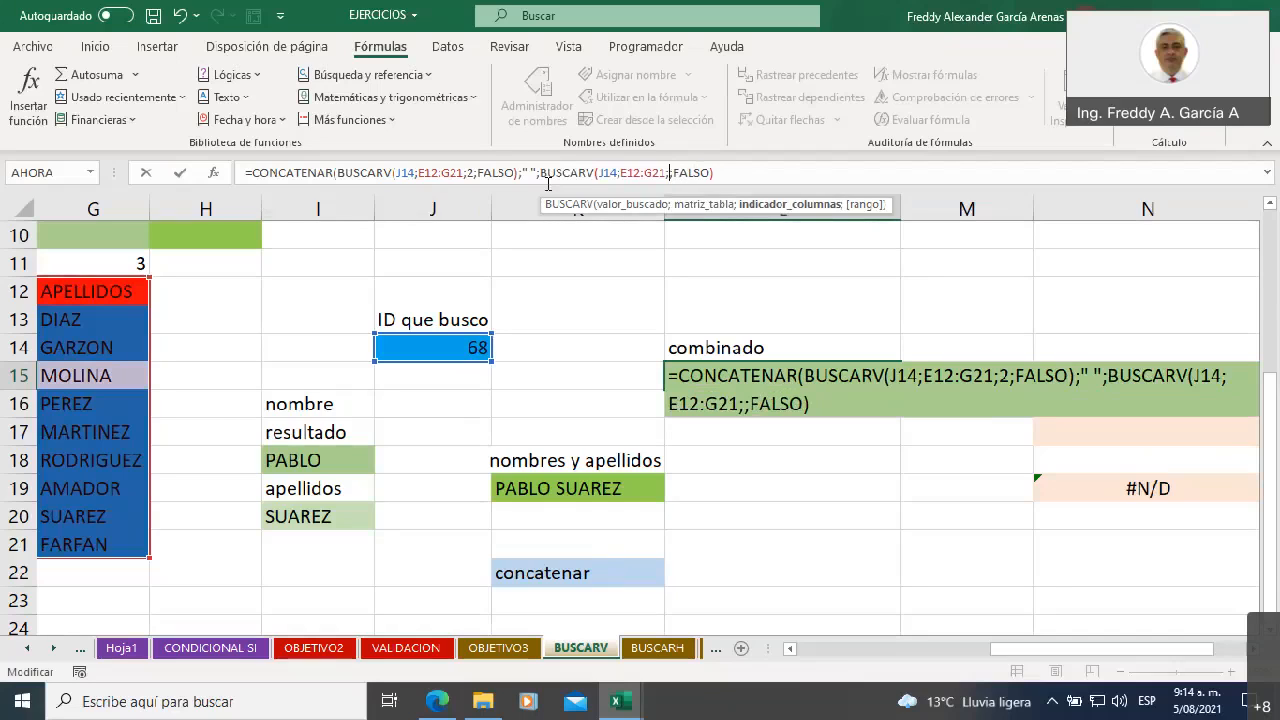
{"action": "type", "text": "3"}
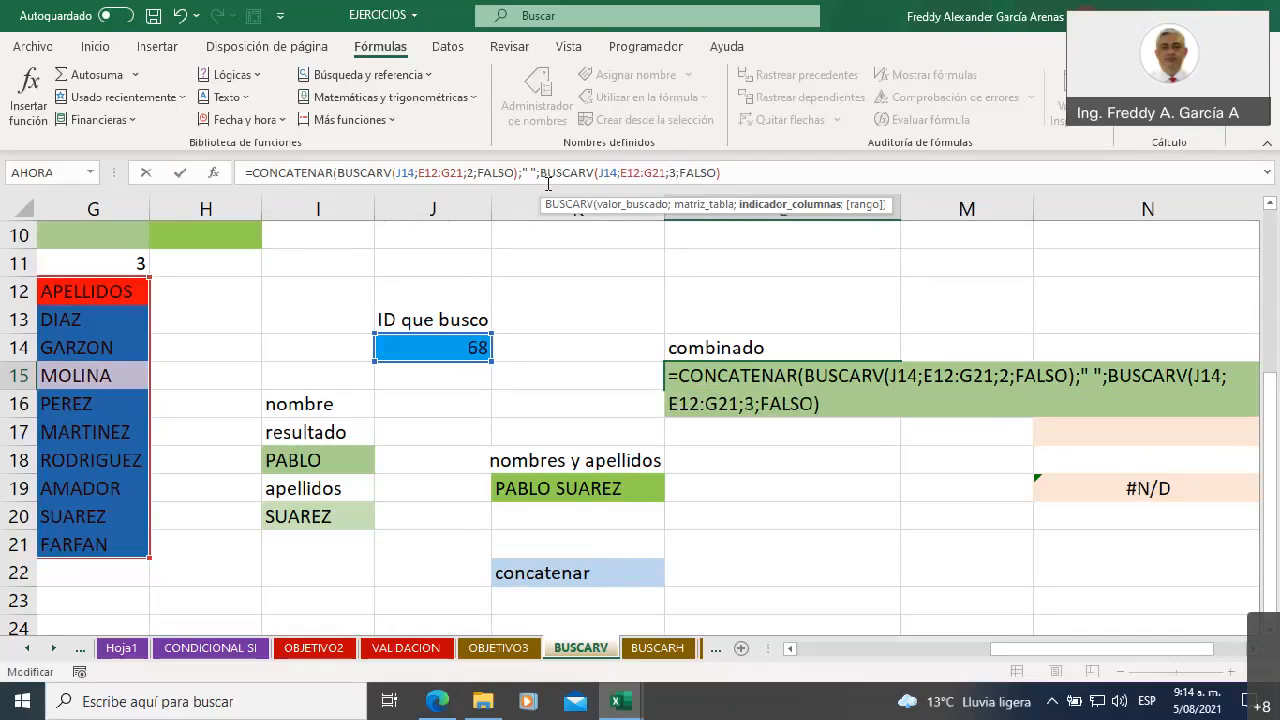
{"action": "key", "text": "Right"}
{"action": "key", "text": "Right"}
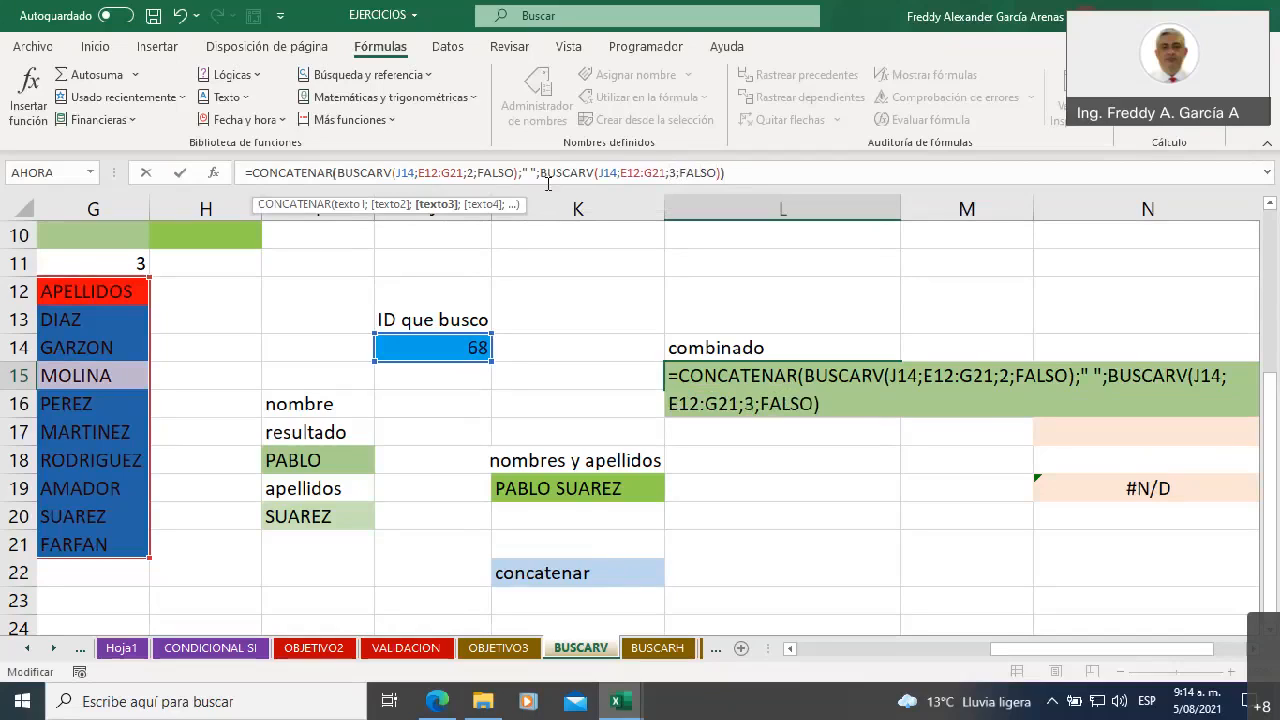
{"action": "type", "text": ")"}
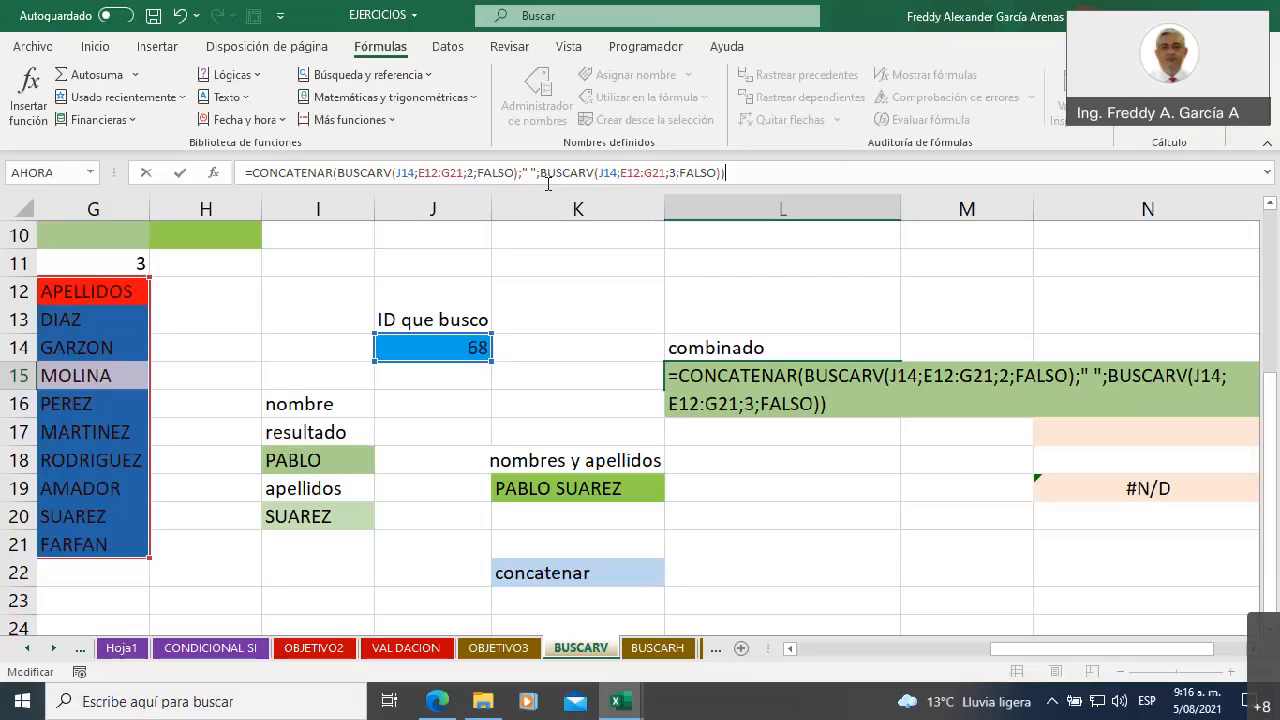
{"action": "key", "text": "Return"}
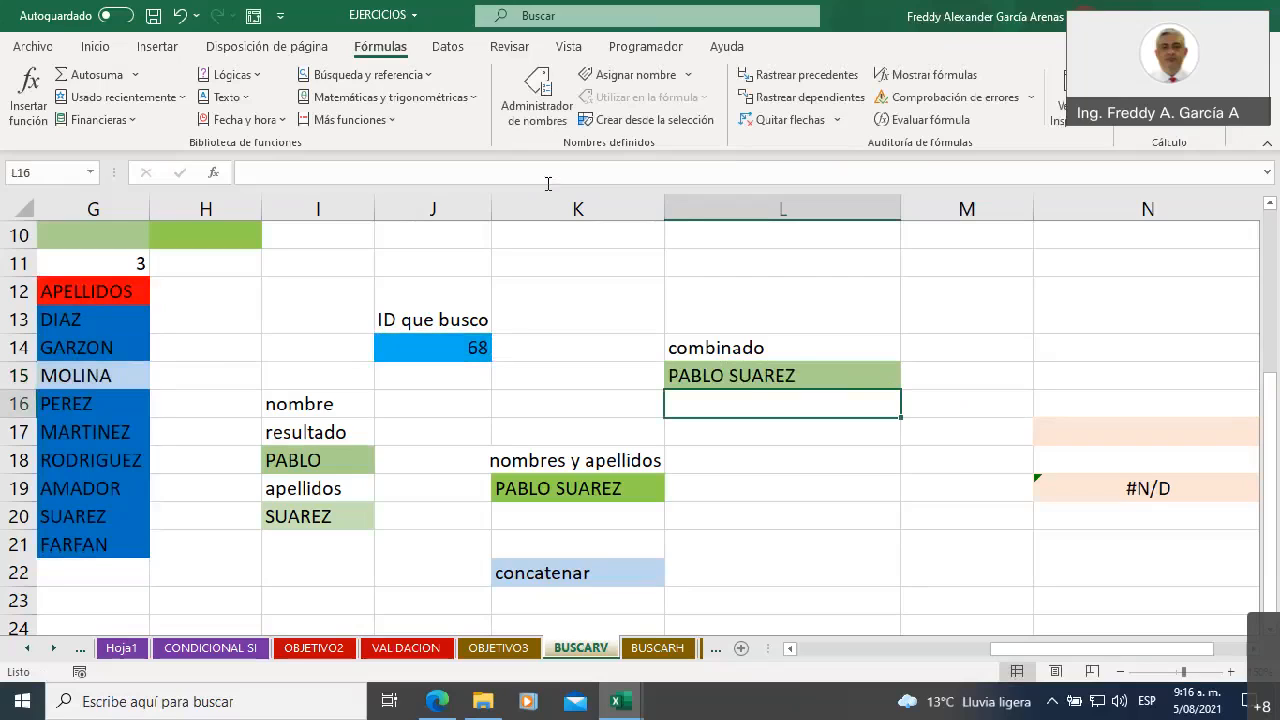
Compare the separate lookups in I16:I20 and the joined cell K19 with the single combined formula in L15
{"action": "left_click", "coordinate": [287, 401]}
{"action": "left_click_drag", "start_coordinate": [287, 401], "coordinate": [280, 517]}
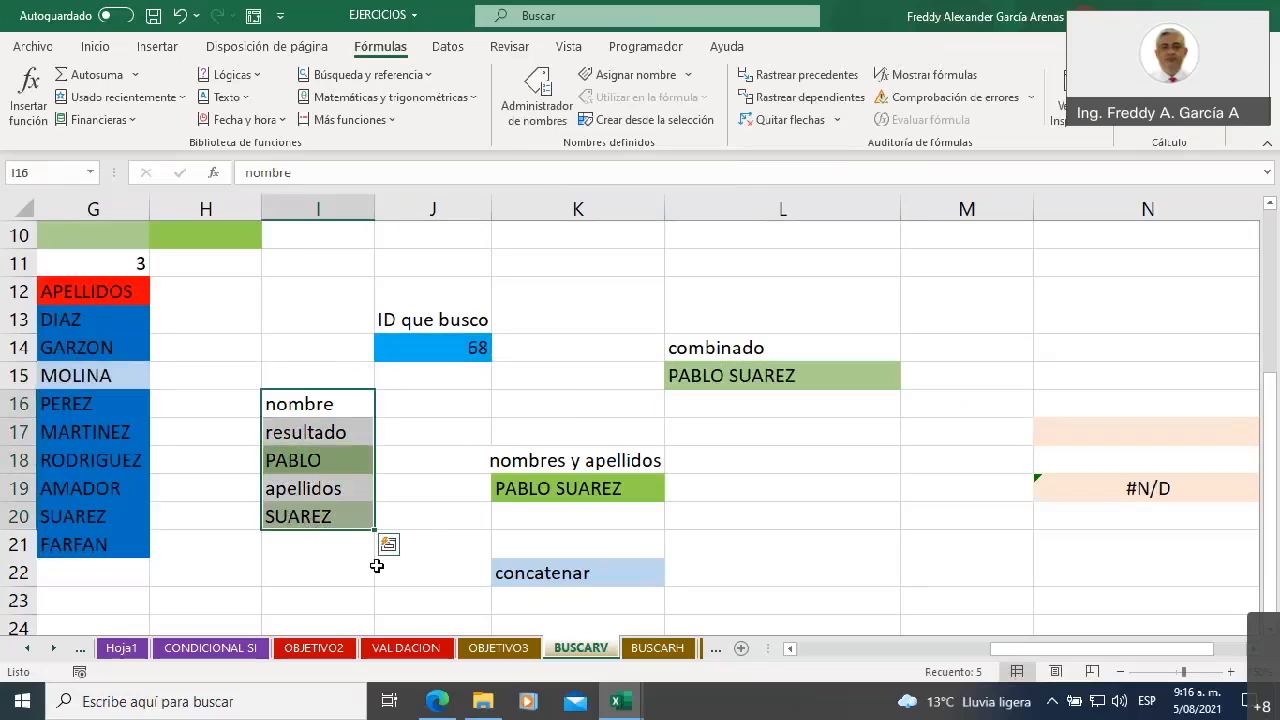
{"action": "left_click", "coordinate": [515, 489]}
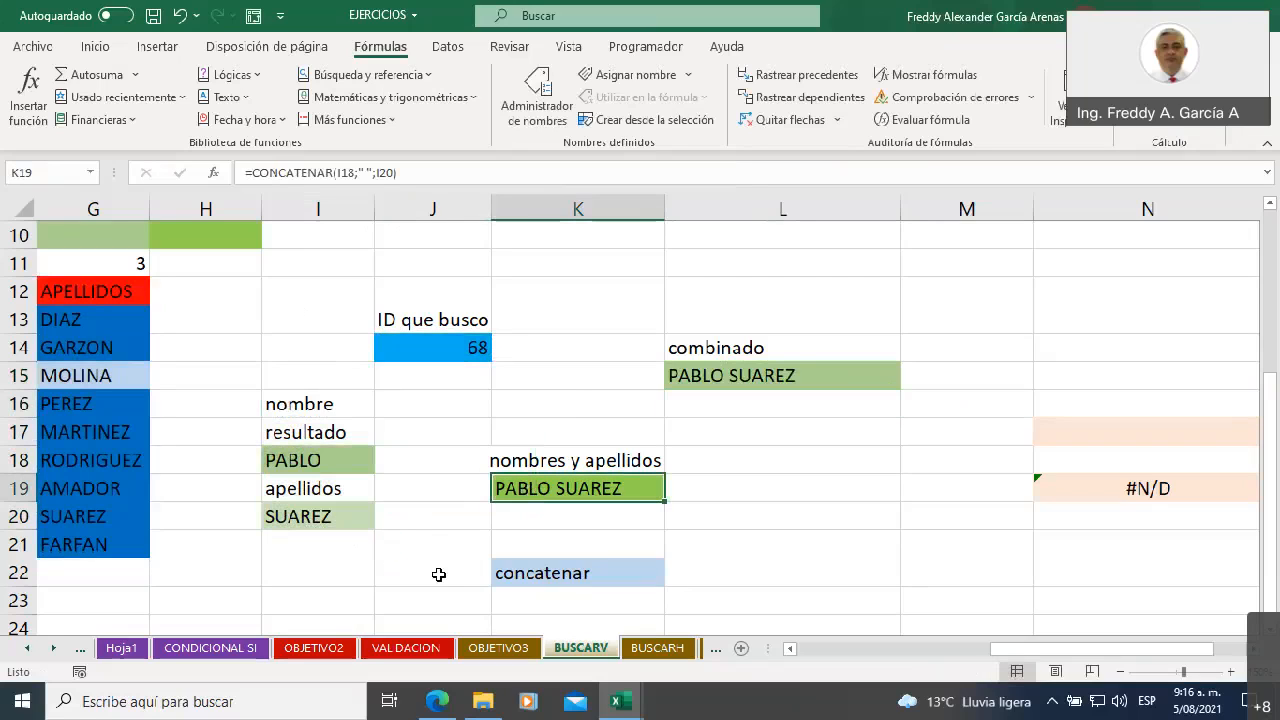
{"action": "left_click_drag", "start_coordinate": [320, 405], "coordinate": [535, 533]}
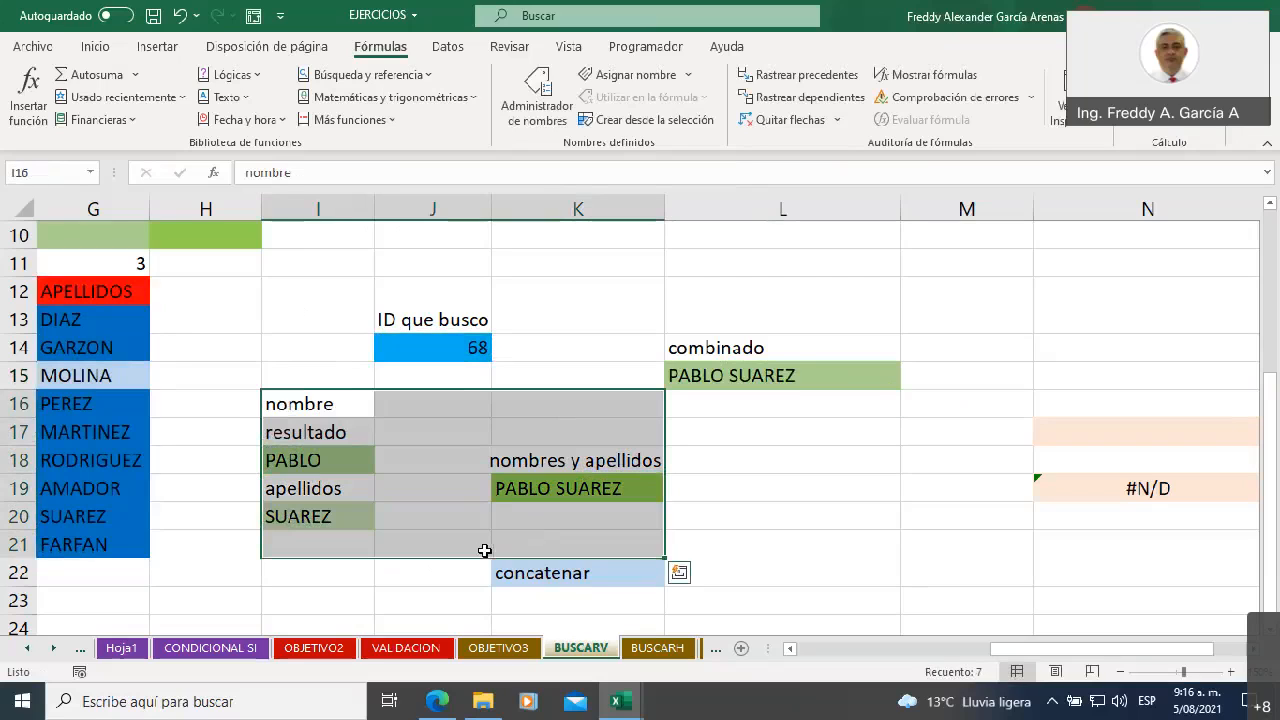
{"action": "left_click", "coordinate": [800, 425]}
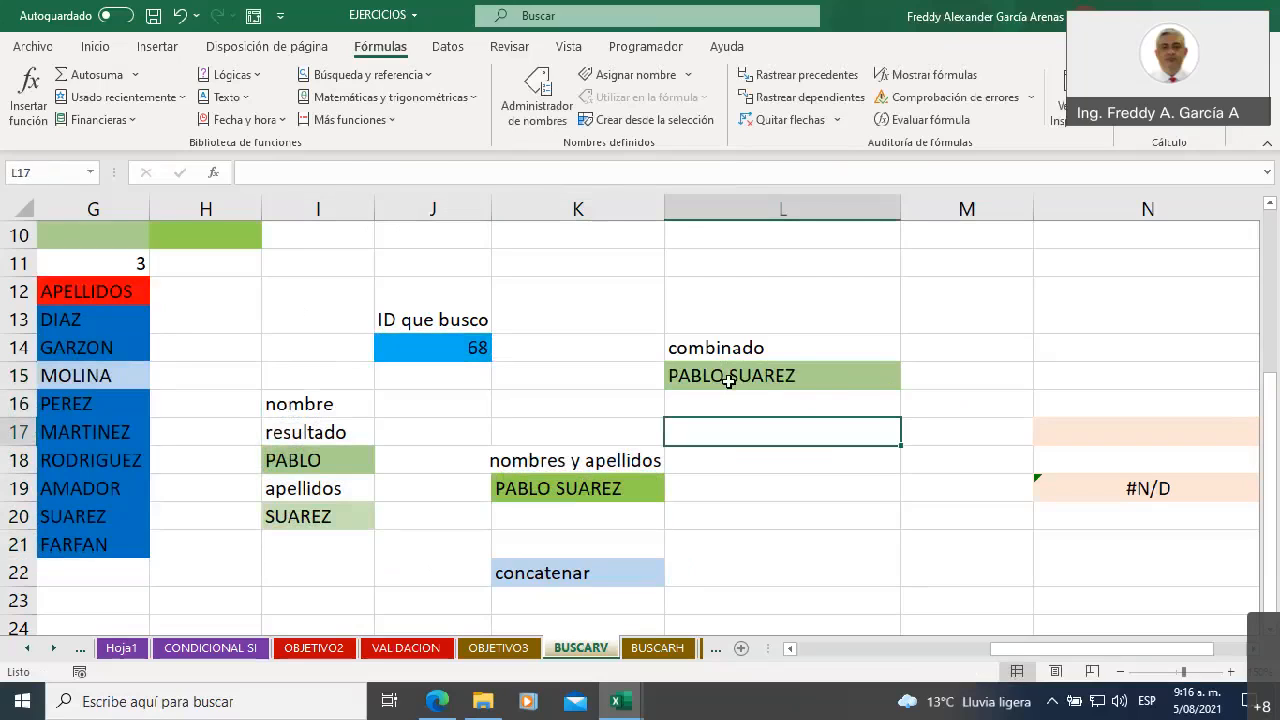
{"action": "left_click", "coordinate": [737, 374]}
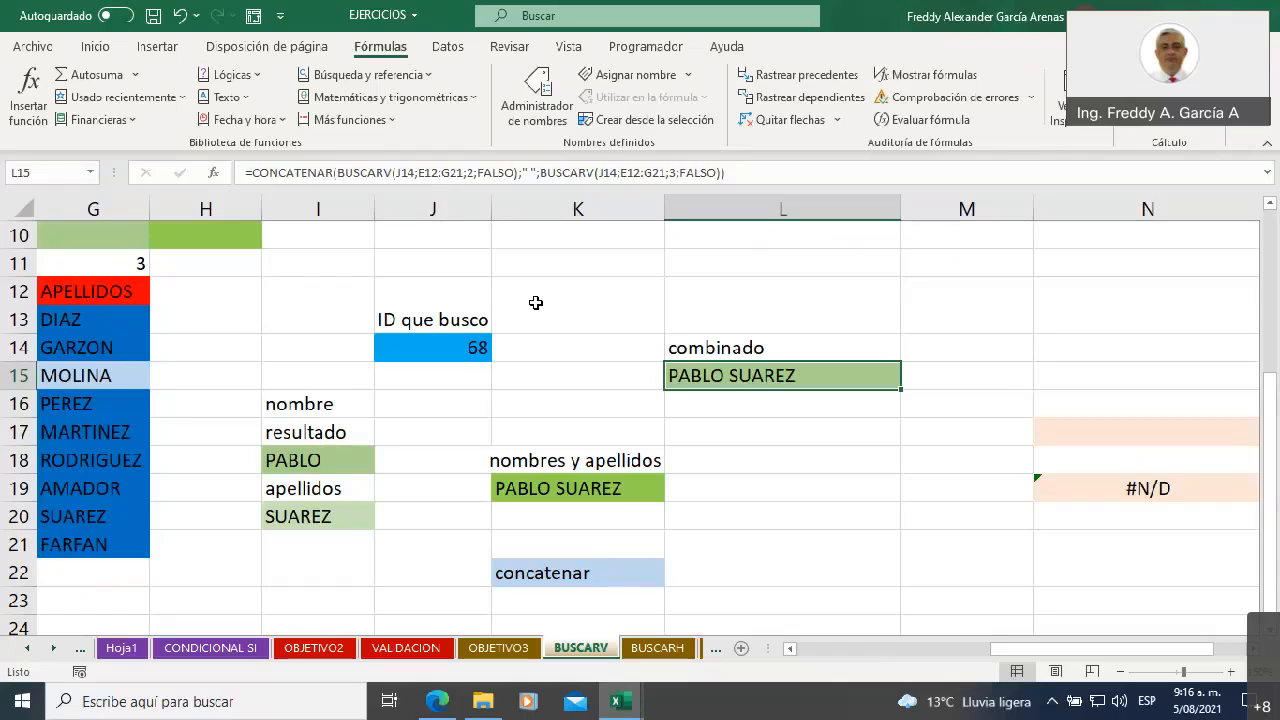
Examine the full CONCATENAR formula in L15 and the cédulas table E12:G21 that it searches
{"action": "left_click", "coordinate": [403, 174]}
{"action": "left_click_drag", "start_coordinate": [731, 163], "coordinate": [245, 172]}
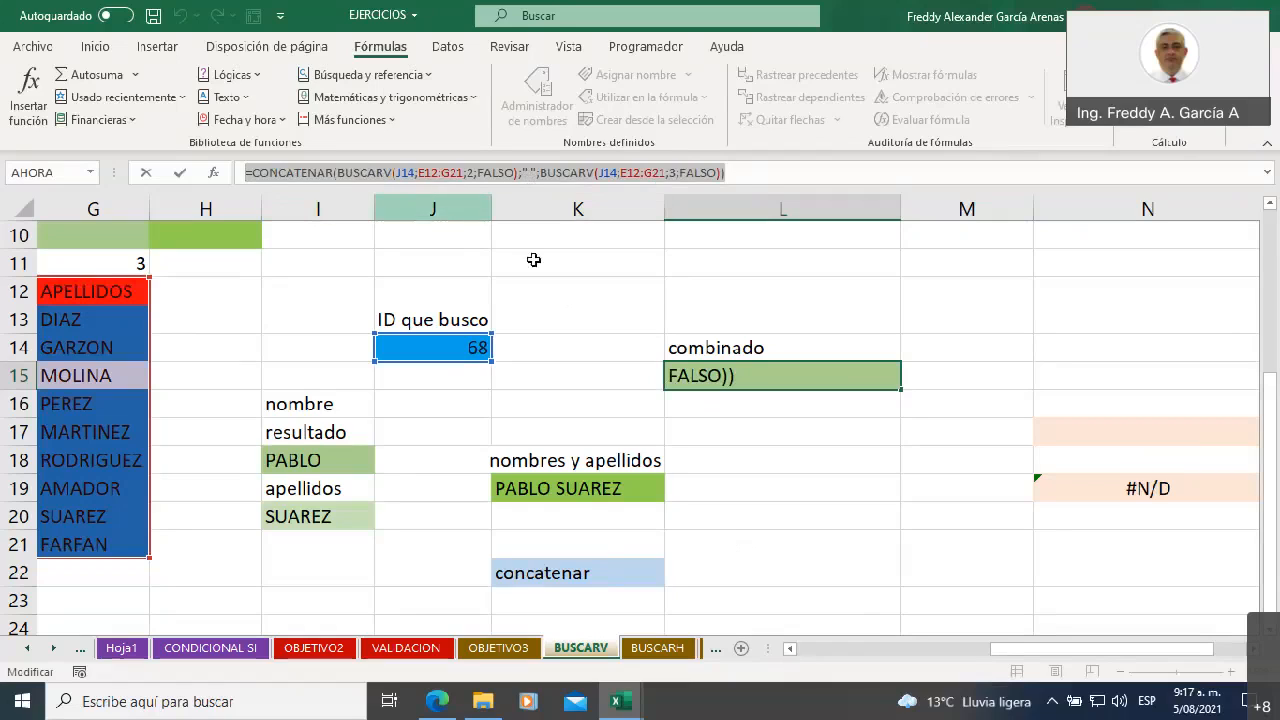
{"action": "left_click", "coordinate": [789, 648]}
{"action": "left_click", "coordinate": [789, 648]}
{"action": "left_click", "coordinate": [789, 648]}
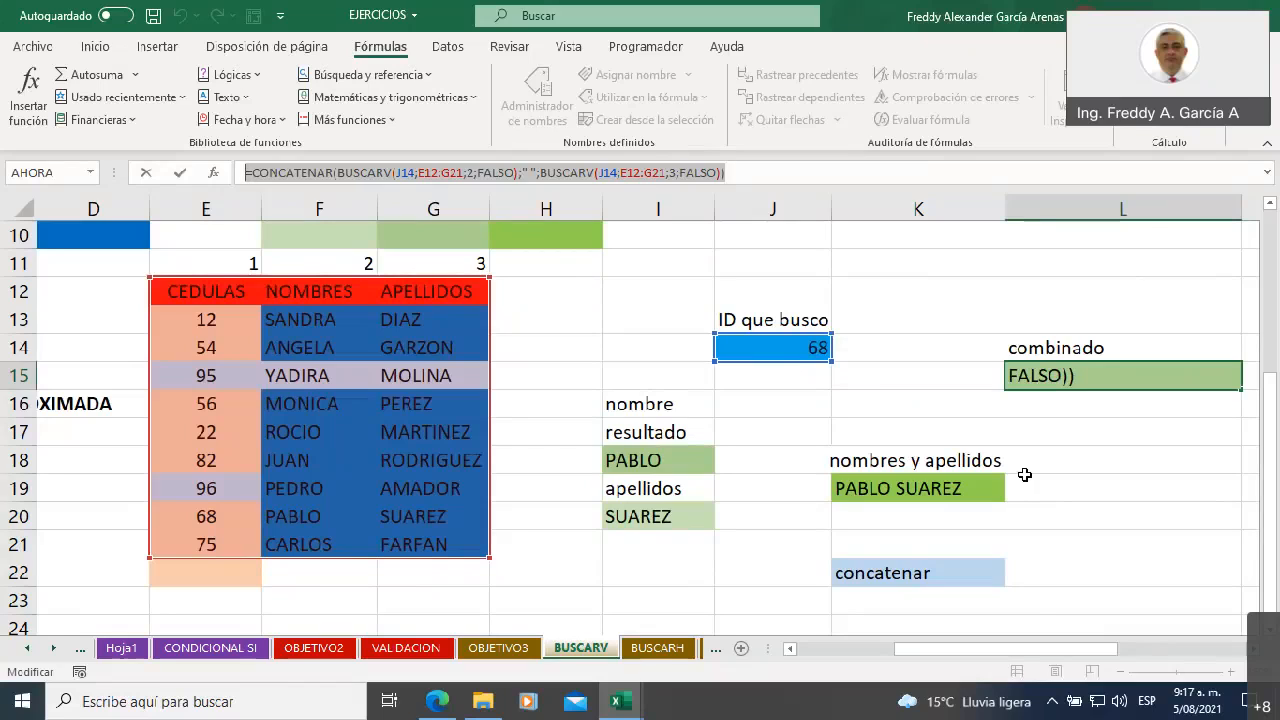
{"action": "key", "text": "Return"}
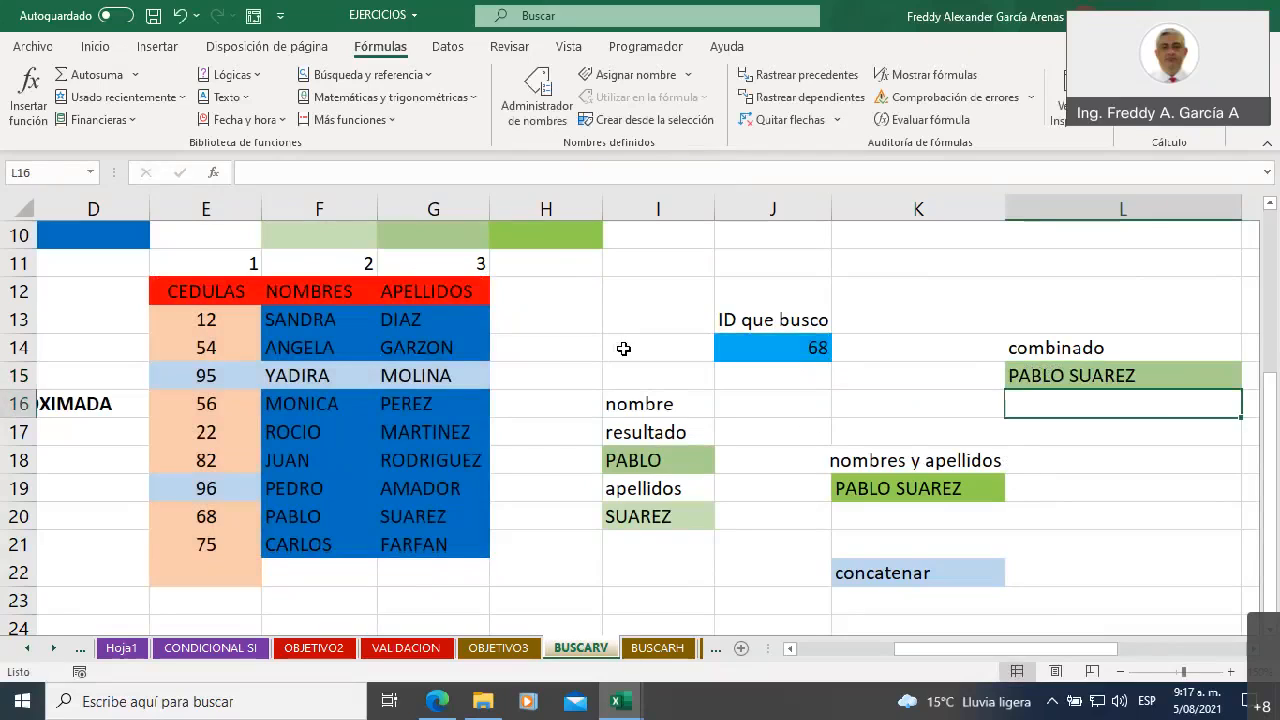
{"action": "left_click_drag", "start_coordinate": [213, 291], "coordinate": [427, 554]}
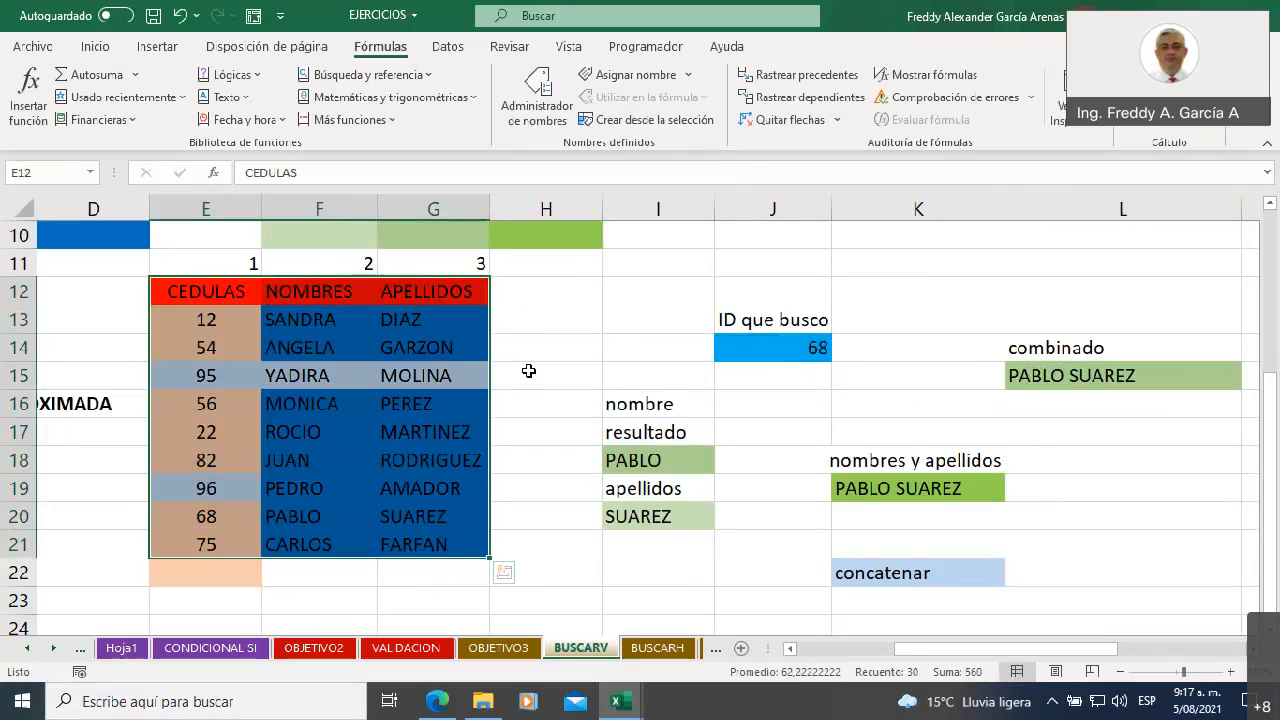
Set the searched ID in J14 to 77 and check the nombre lookup in I18
{"action": "left_click", "coordinate": [756, 349]}
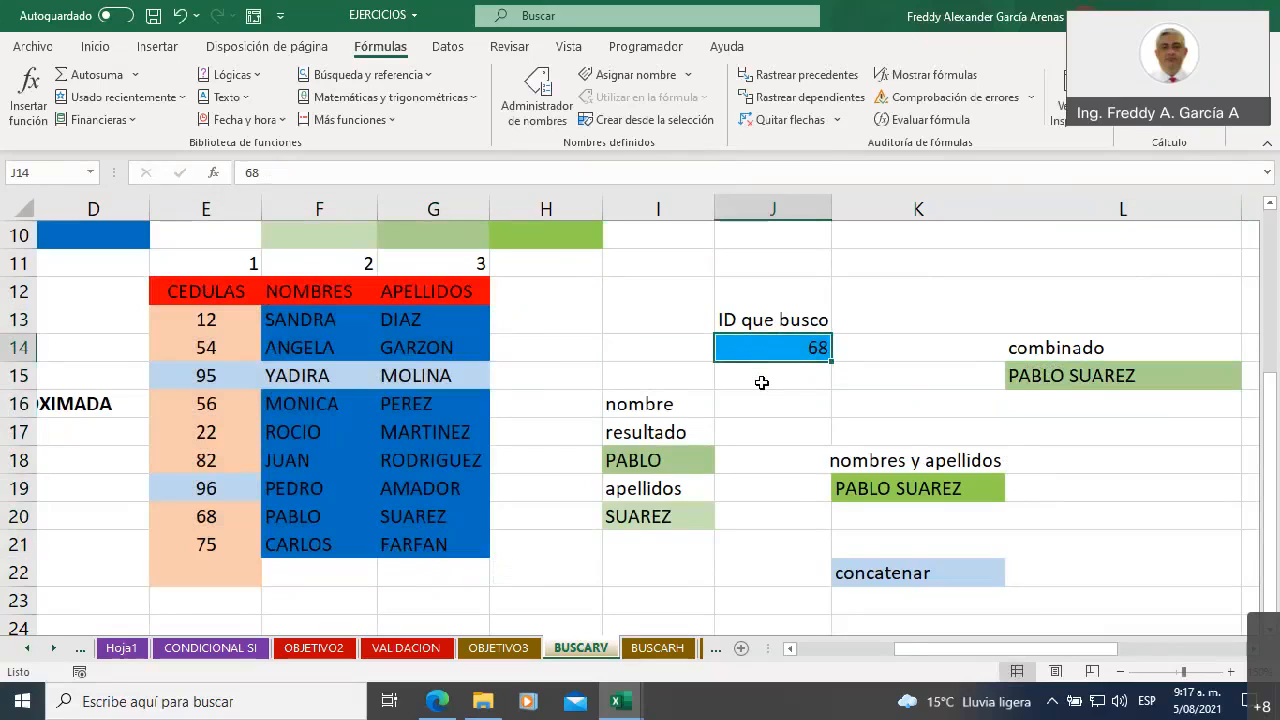
{"action": "type", "text": "77"}
{"action": "left_click", "coordinate": [612, 324]}
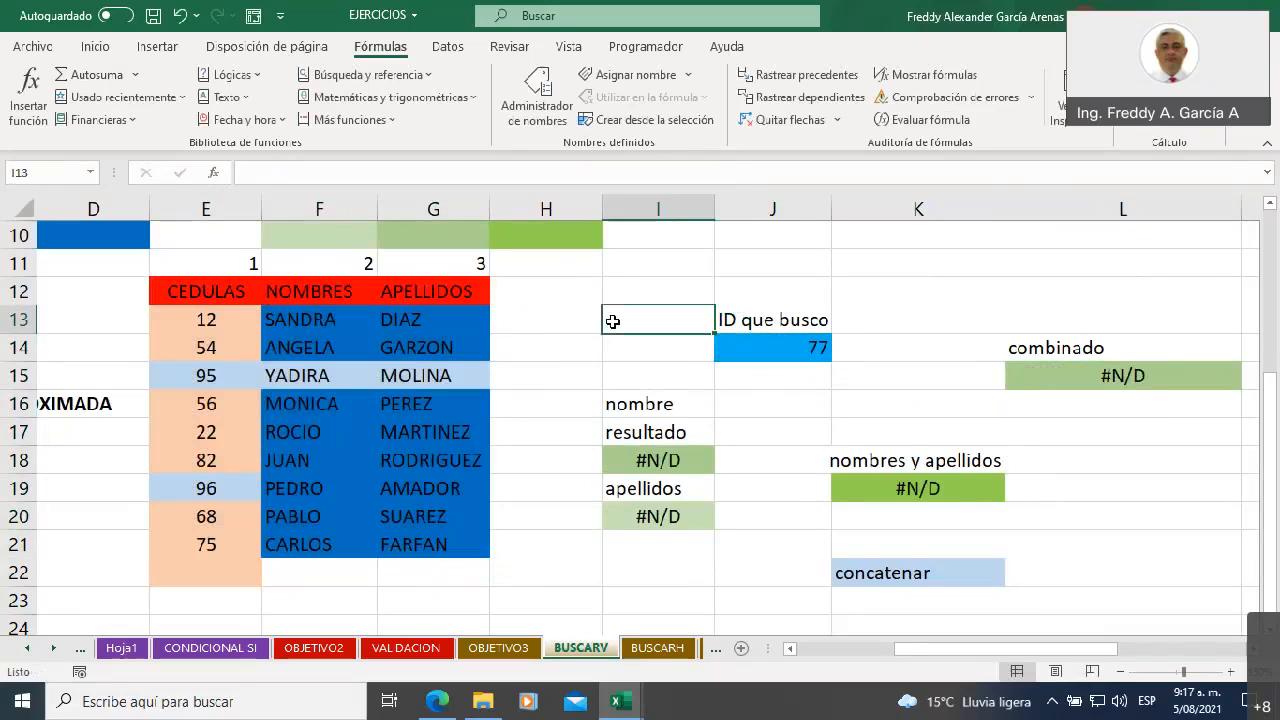
{"action": "left_click", "coordinate": [680, 458]}
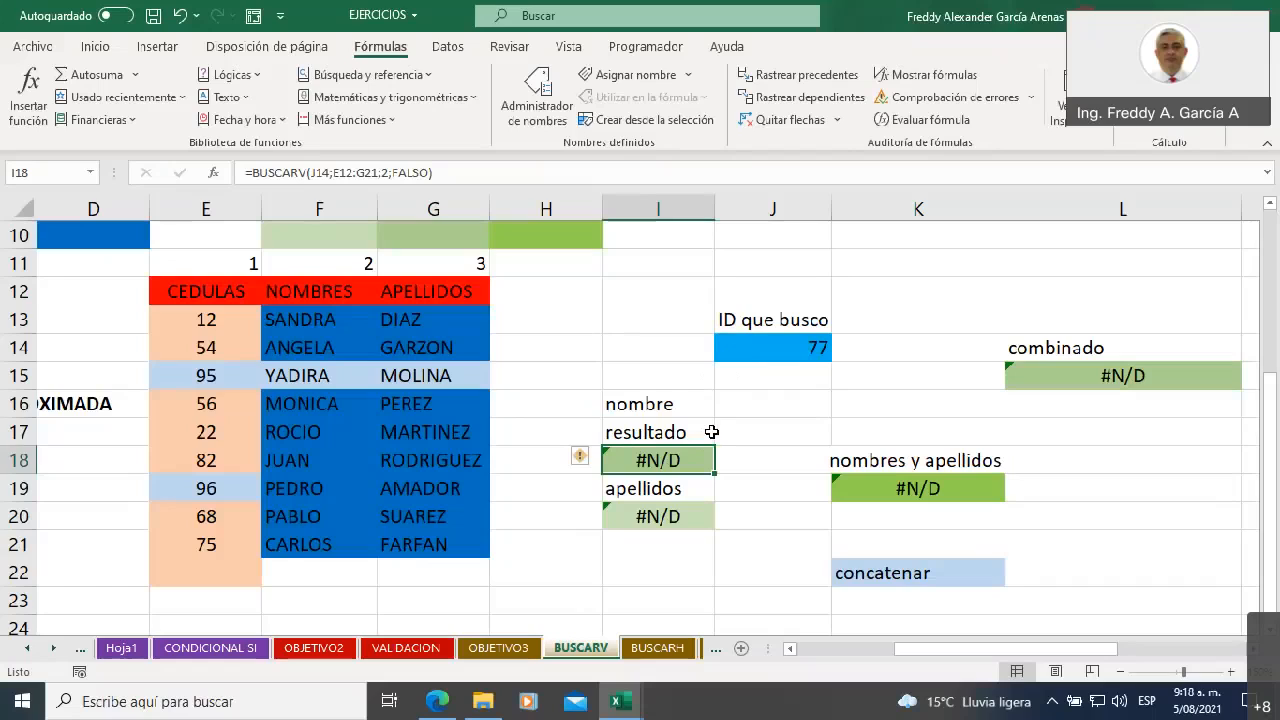
Set the searched ID in J14 to 12
{"action": "left_click", "coordinate": [736, 349]}
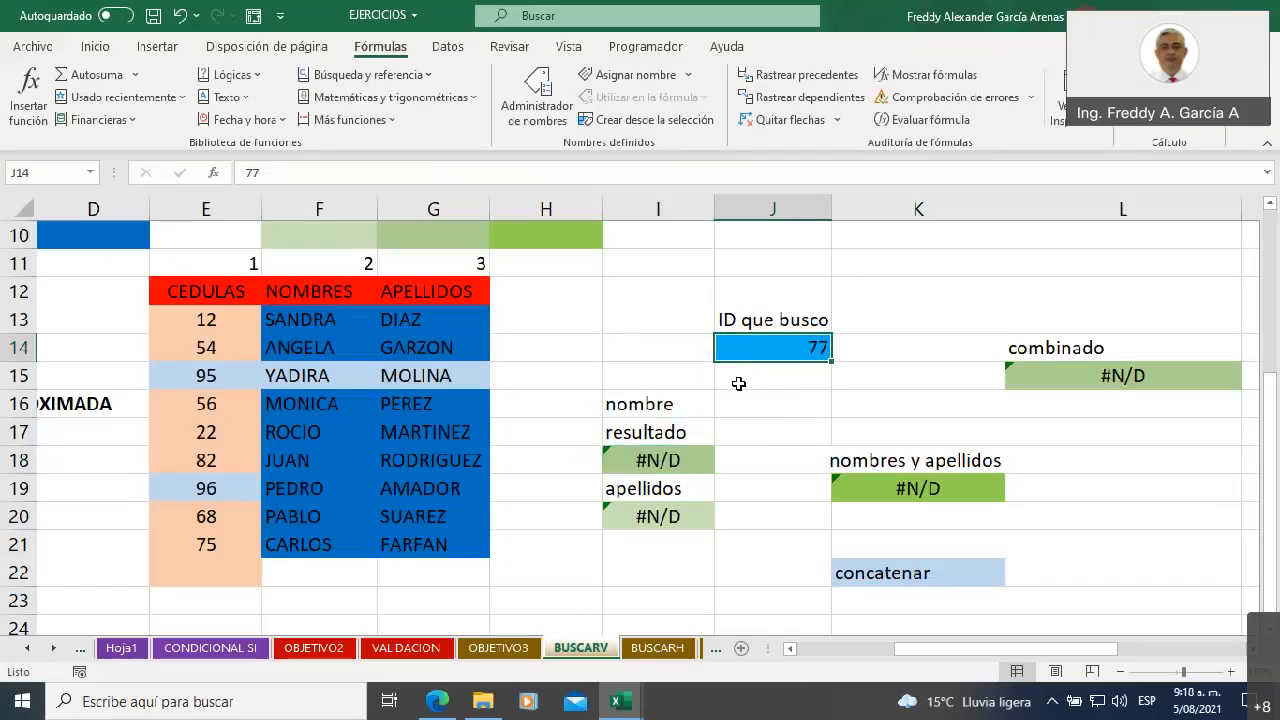
{"action": "type", "text": "12"}
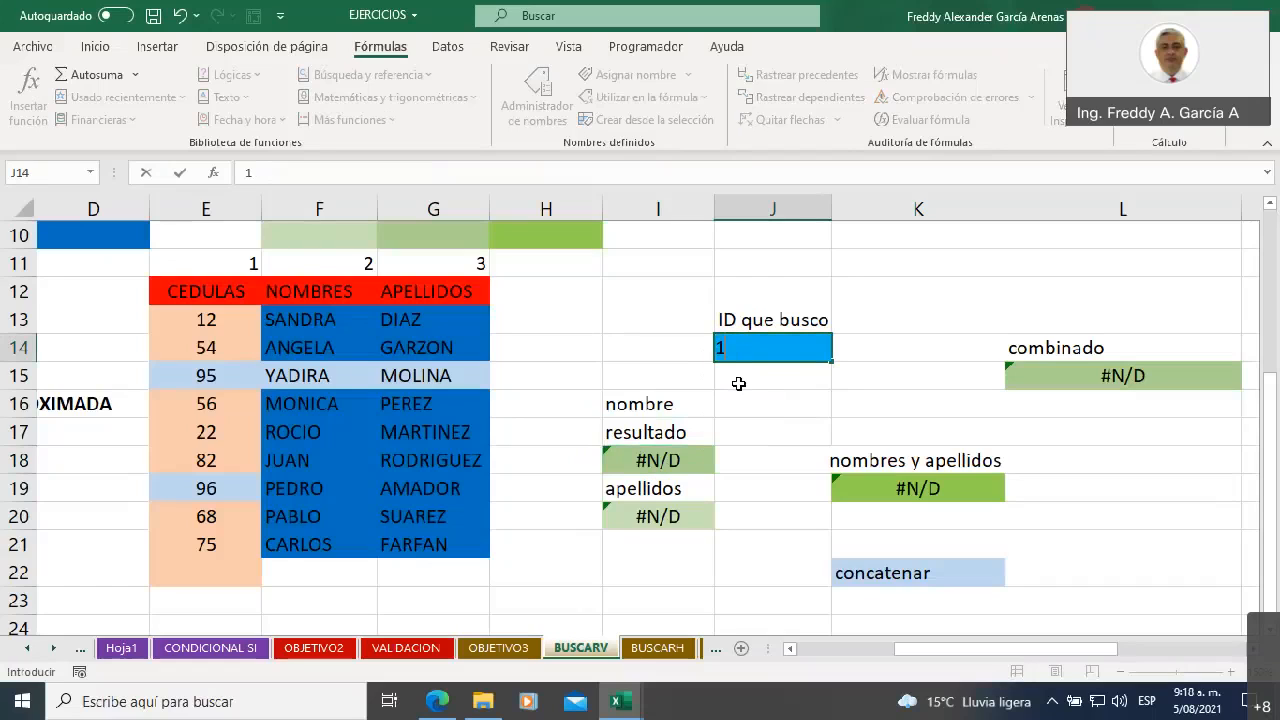
{"action": "left_click", "coordinate": [755, 396]}
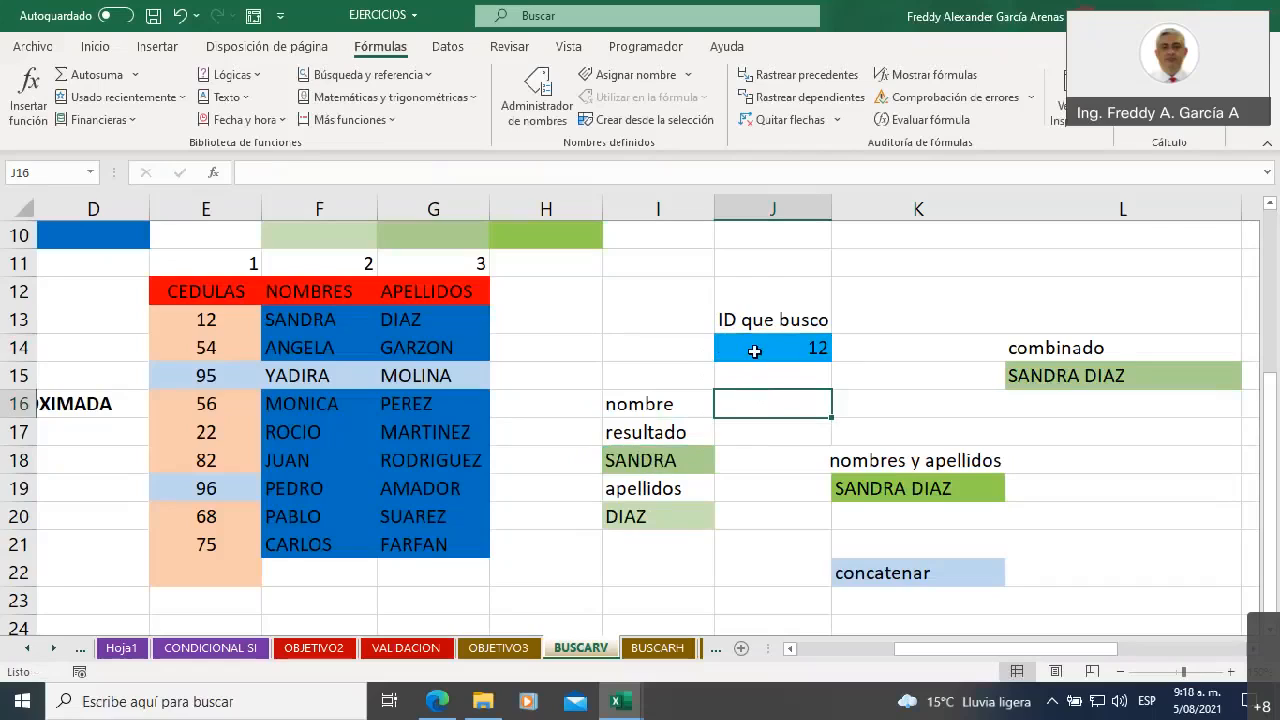
{"action": "left_click", "coordinate": [755, 350]}
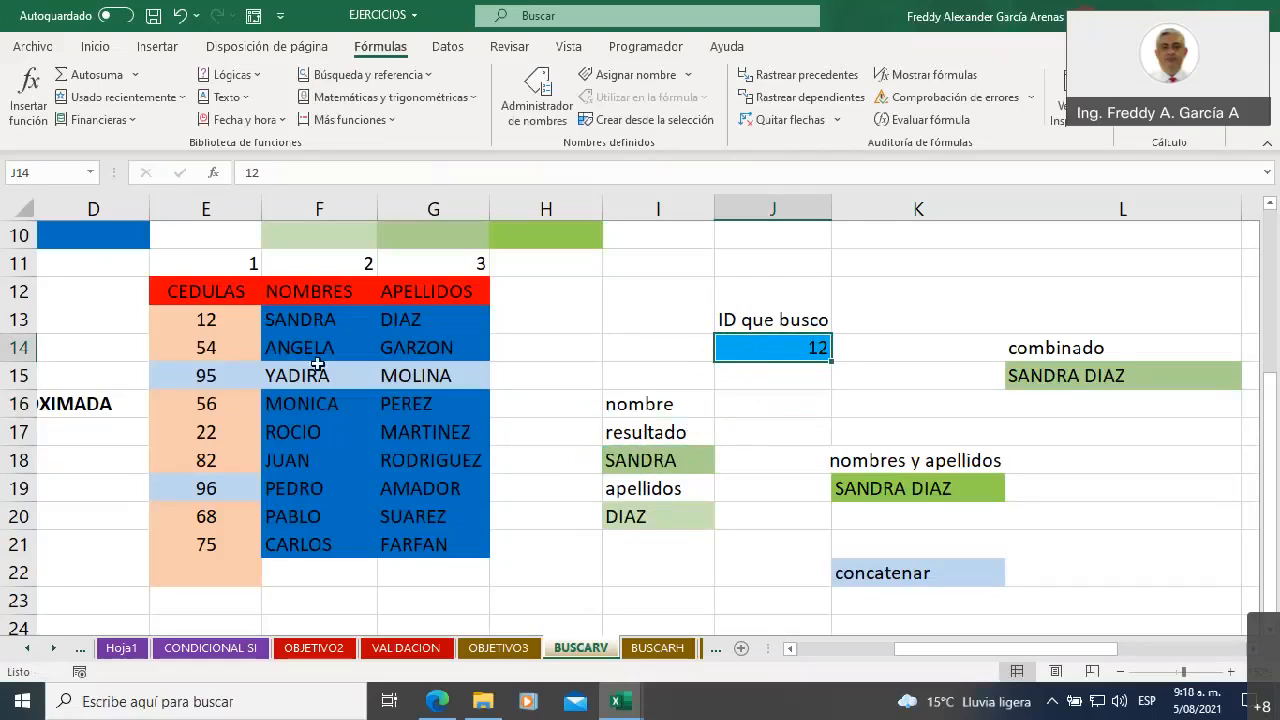
Change the cédula in E17 to 68 so that it duplicates the one in E20
{"action": "left_click_drag", "start_coordinate": [210, 375], "coordinate": [210, 545]}
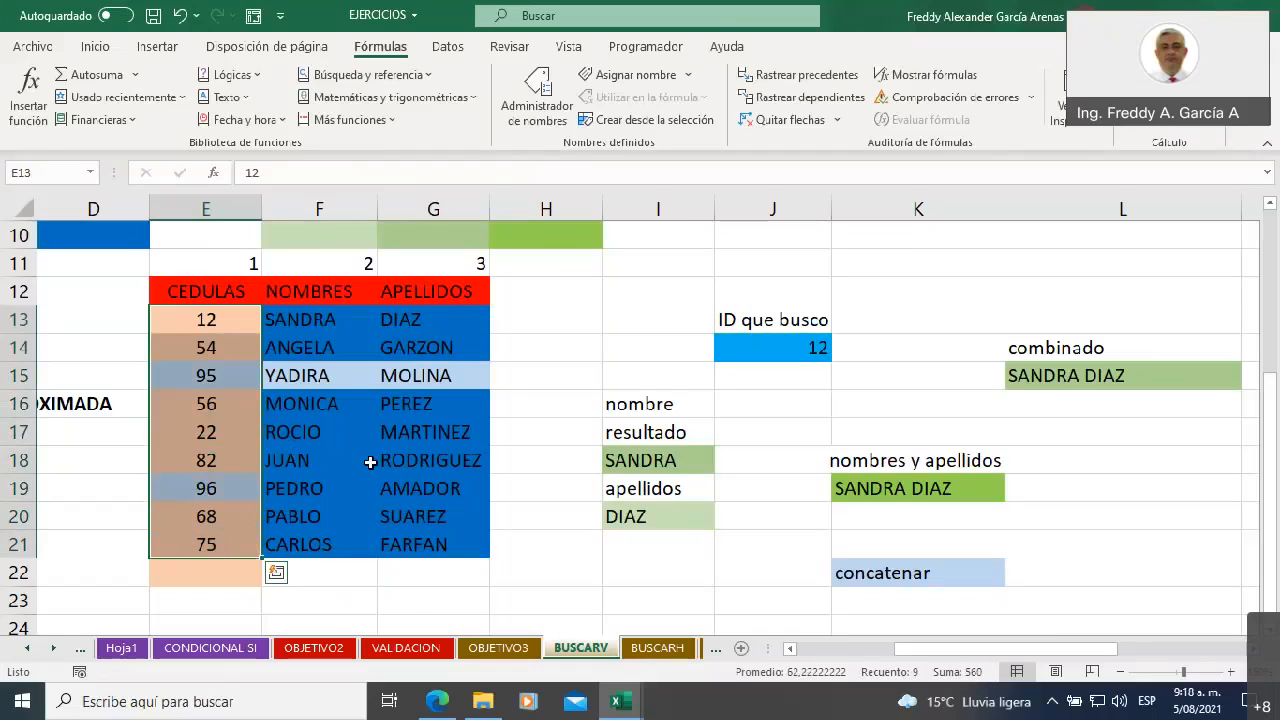
{"action": "left_click", "coordinate": [202, 432]}
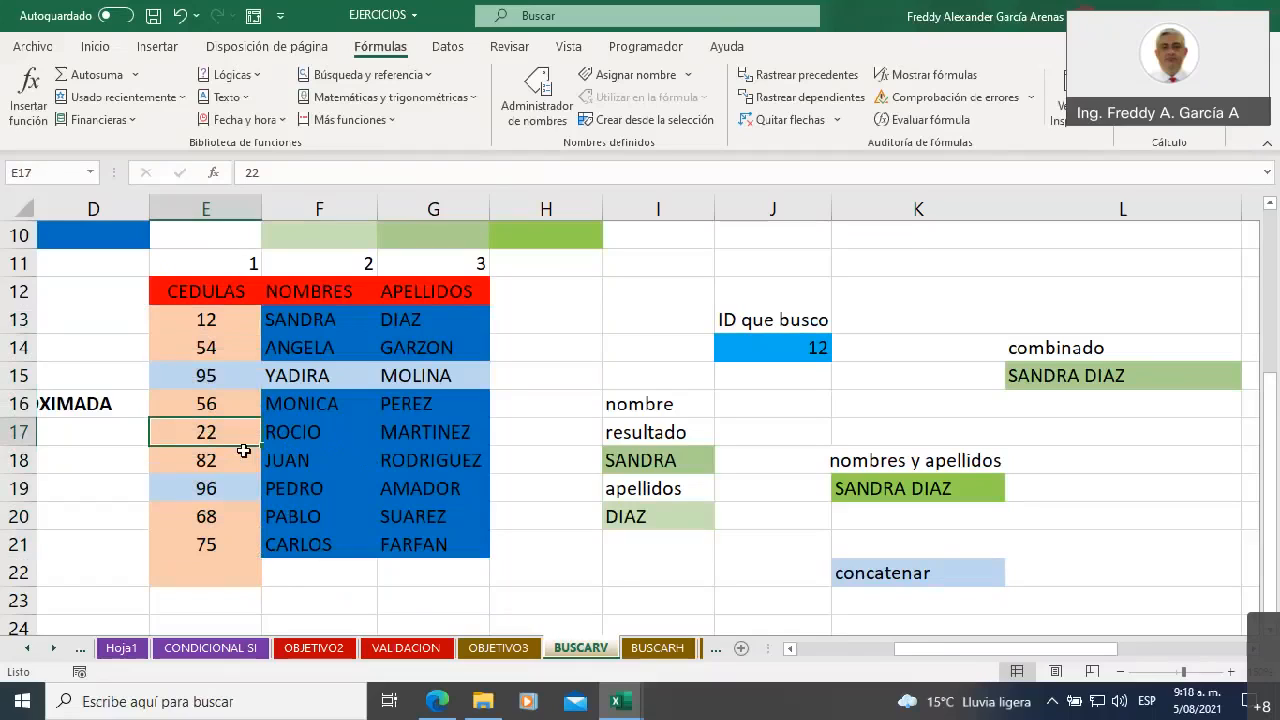
{"action": "type", "text": "68"}
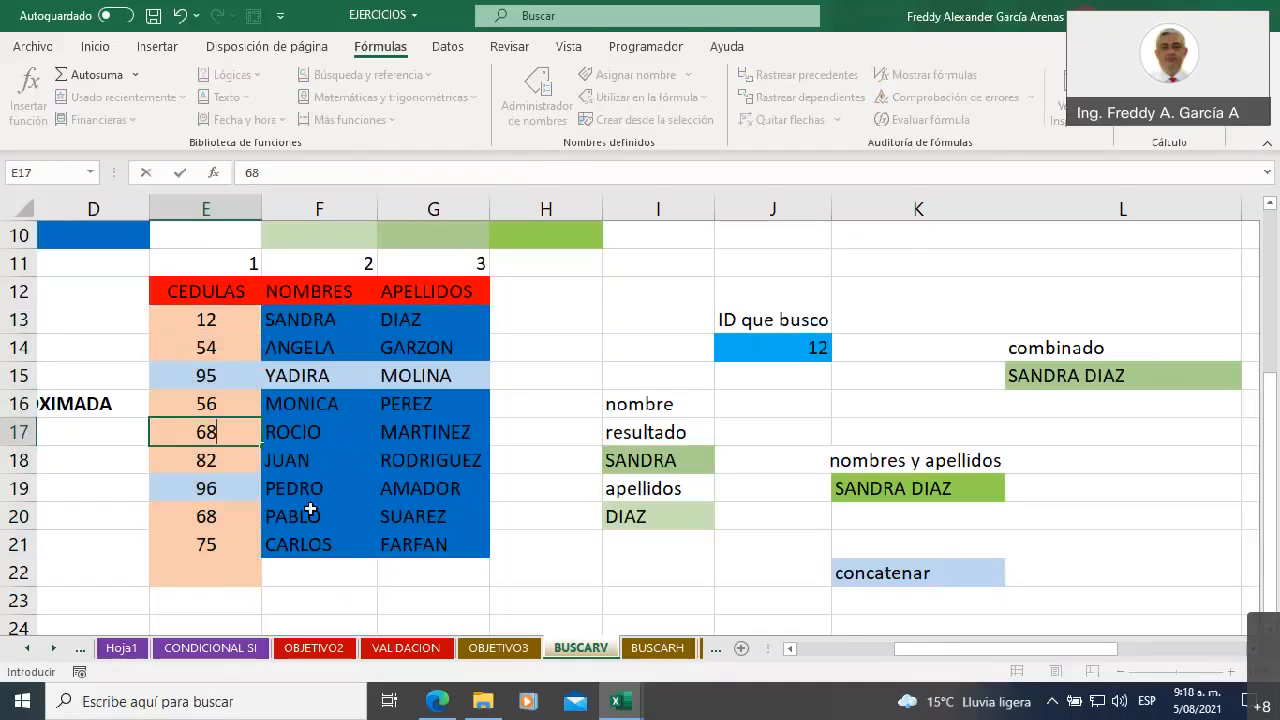
{"action": "left_click", "coordinate": [327, 588]}
Compare the two table rows that share cédula 68, E17:G17 and E20:G20, following the search order down column E
{"action": "left_click", "coordinate": [213, 432]}
{"action": "left_click_drag", "start_coordinate": [213, 432], "coordinate": [443, 438]}
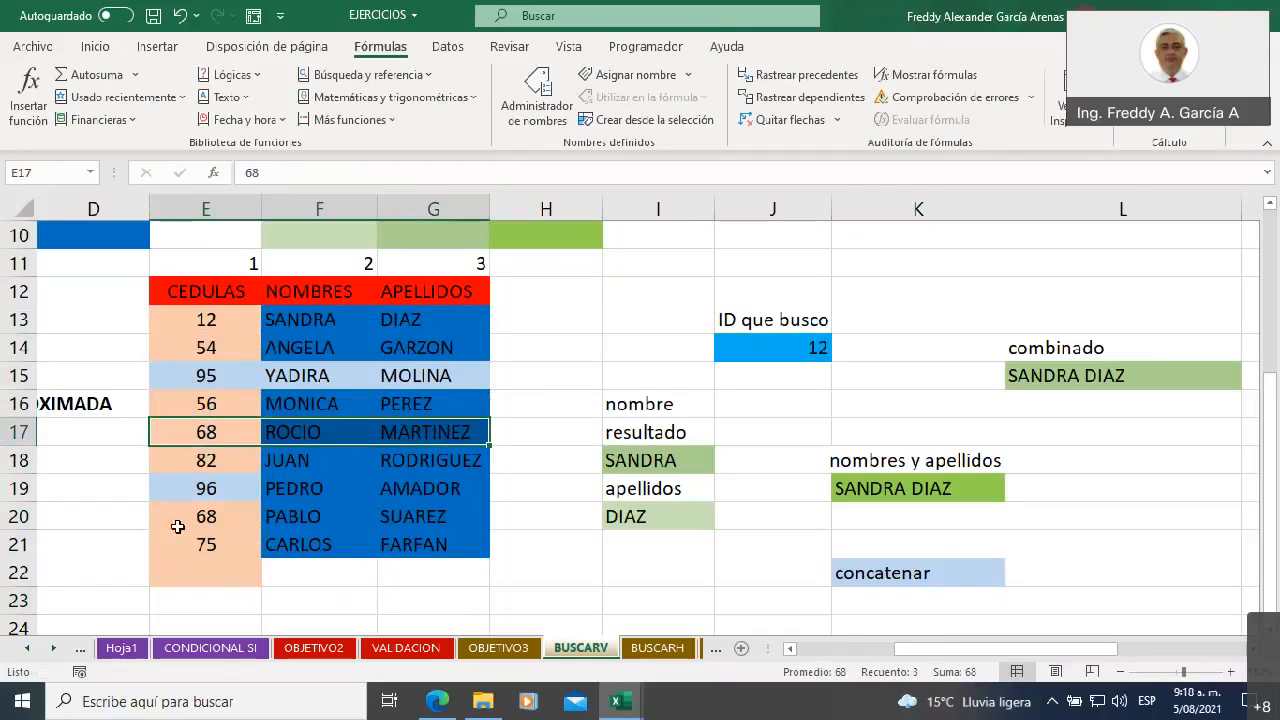
{"action": "left_click", "coordinate": [233, 515]}
{"action": "left_click_drag", "start_coordinate": [233, 515], "coordinate": [424, 512]}
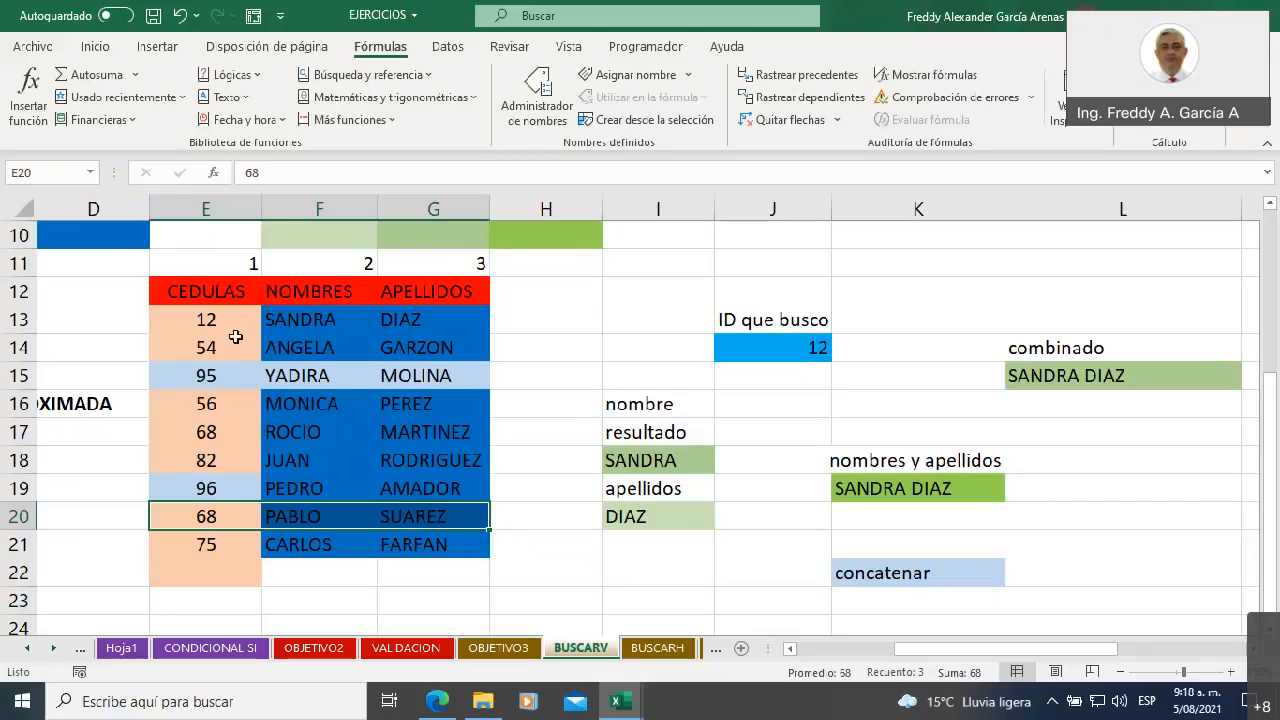
{"action": "left_click_drag", "start_coordinate": [214, 288], "coordinate": [215, 432]}
{"action": "left_click", "coordinate": [215, 432]}
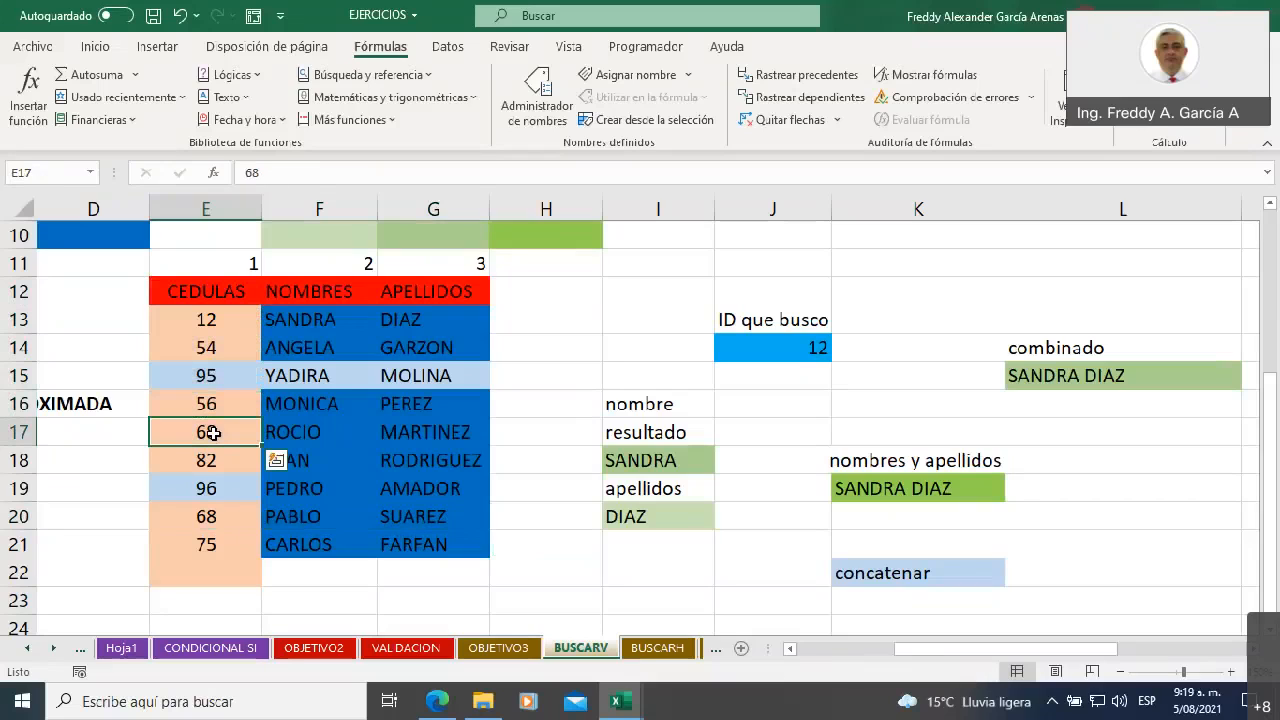
{"action": "left_click_drag", "start_coordinate": [303, 432], "coordinate": [420, 436]}
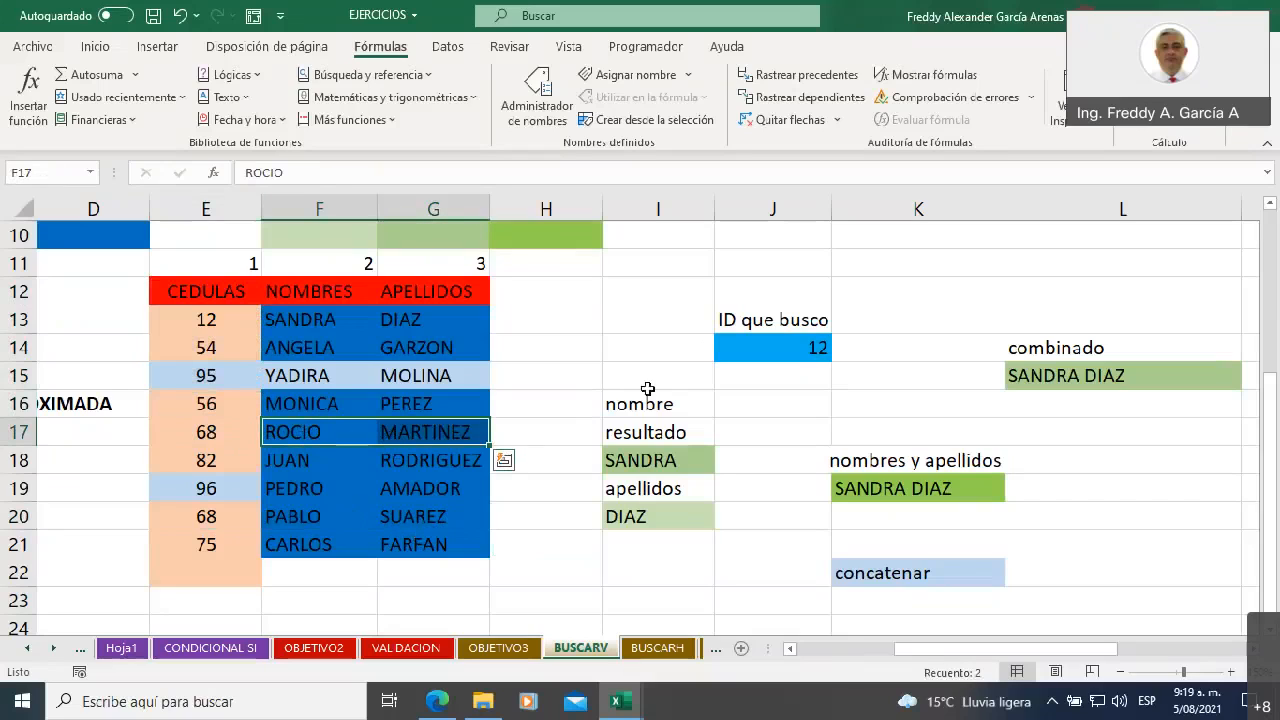
Set the searched ID in J14 to 68 and compare the lookup results with row E20:G20
{"action": "left_click", "coordinate": [787, 346]}
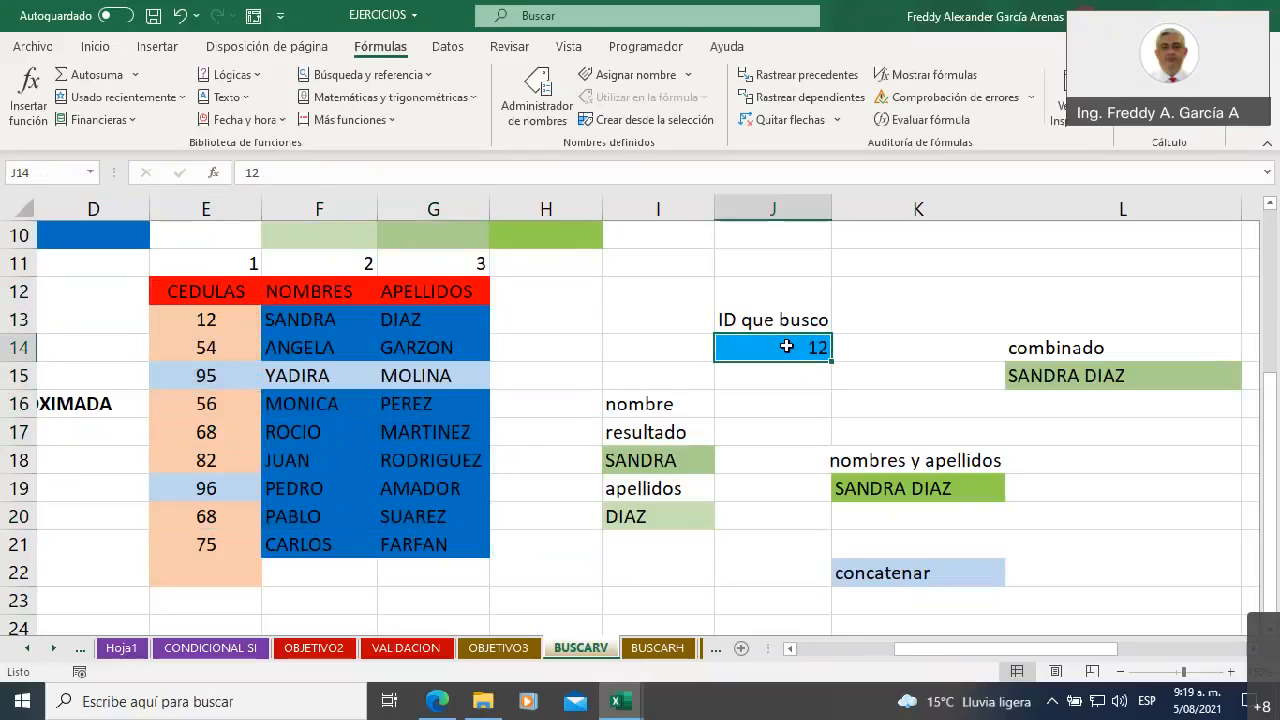
{"action": "type", "text": "68"}
{"action": "left_click", "coordinate": [628, 324]}
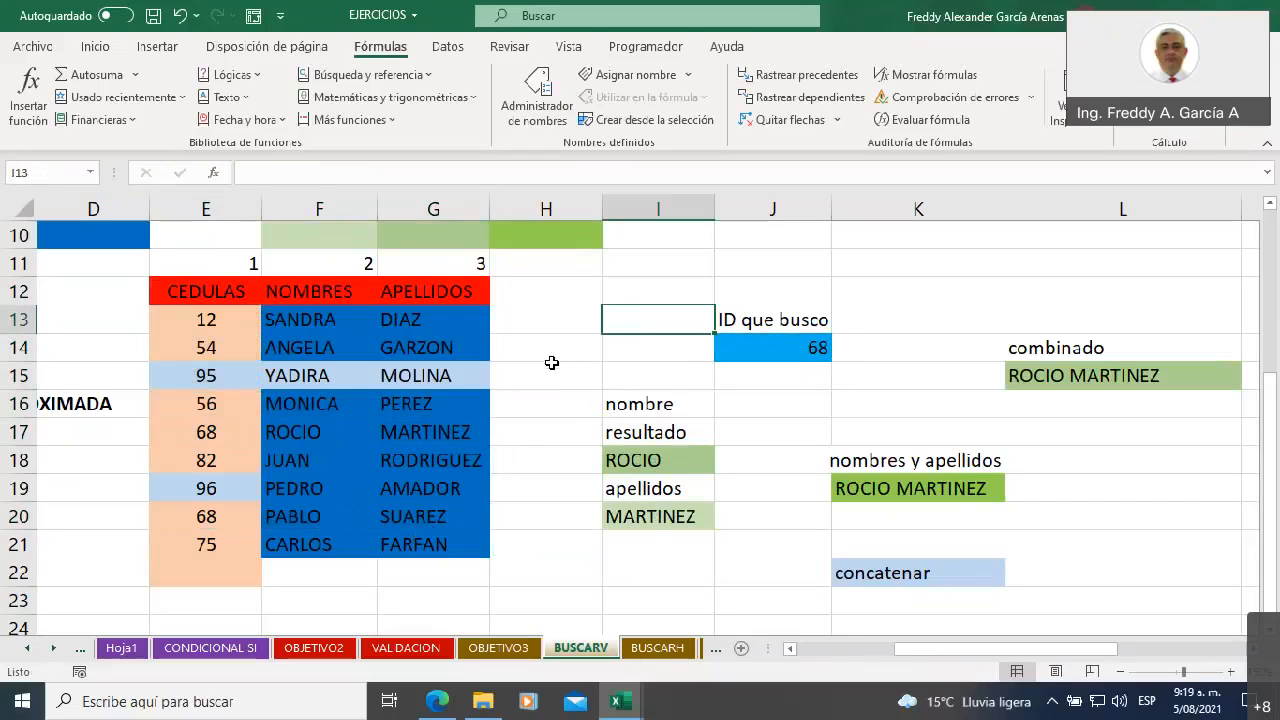
{"action": "left_click", "coordinate": [214, 514]}
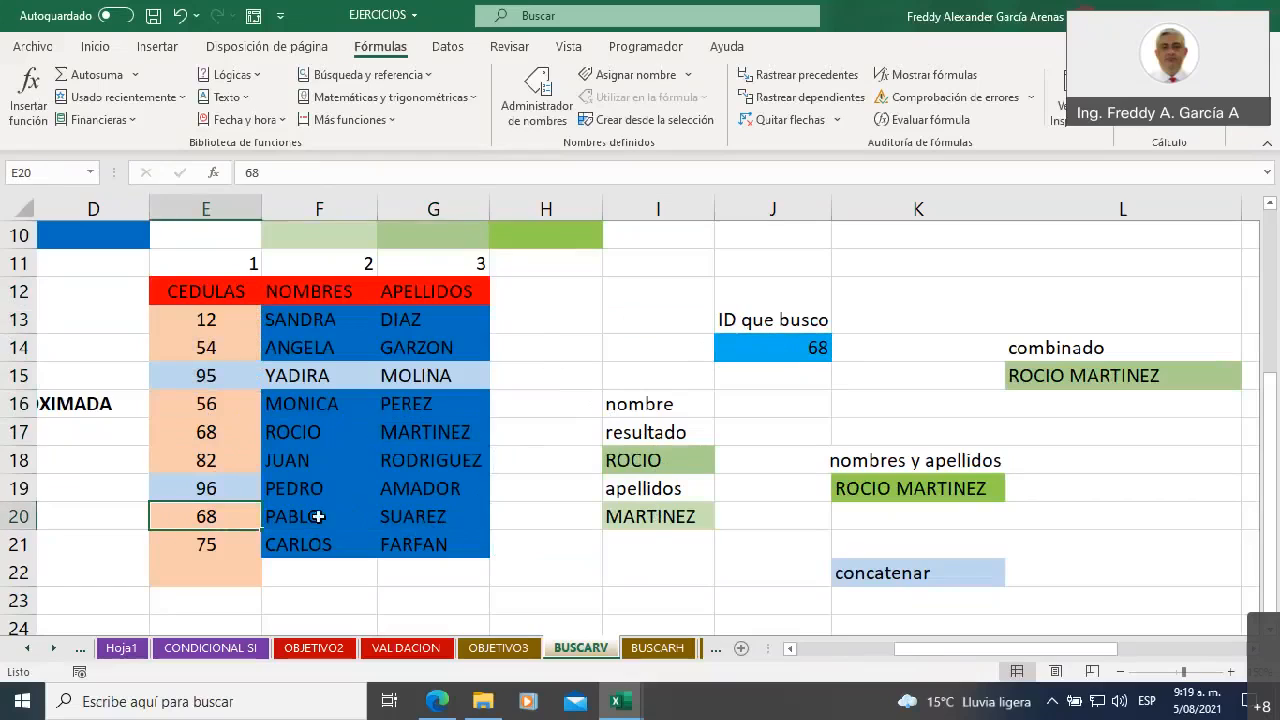
{"action": "left_click_drag", "start_coordinate": [318, 516], "coordinate": [440, 516]}
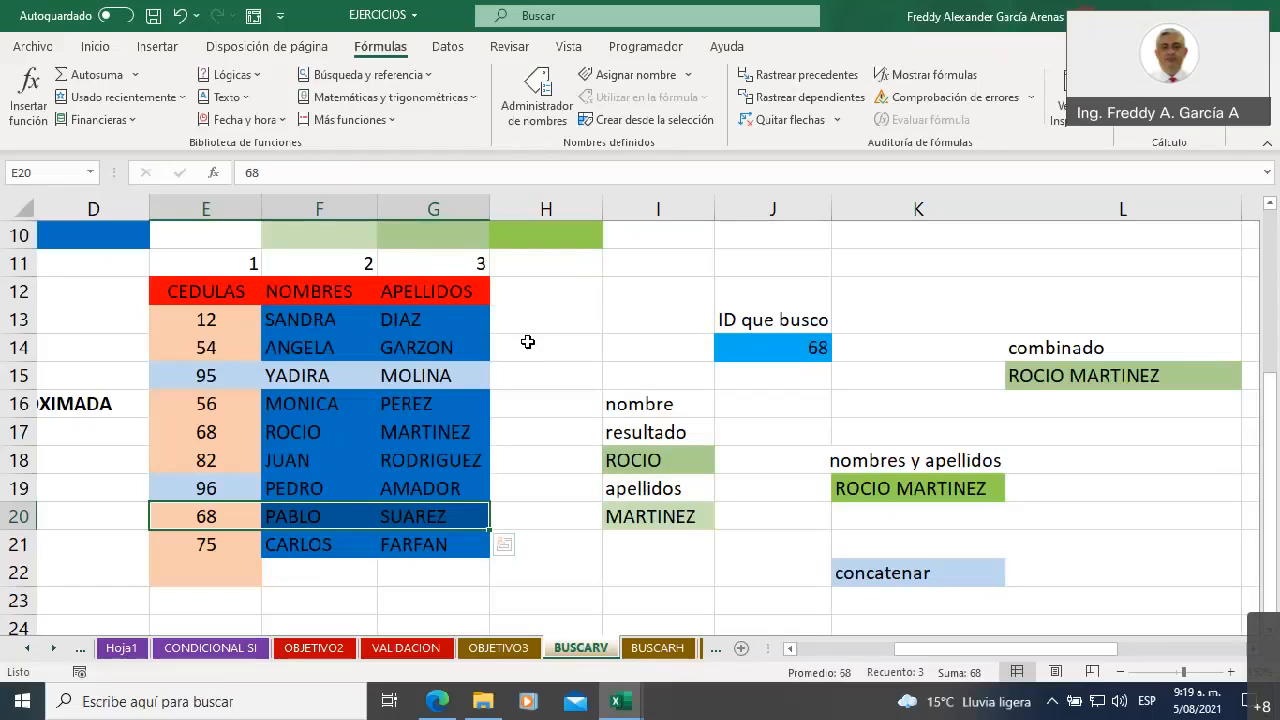
Set the cédula in E17 back to 22
{"action": "left_click", "coordinate": [198, 294]}
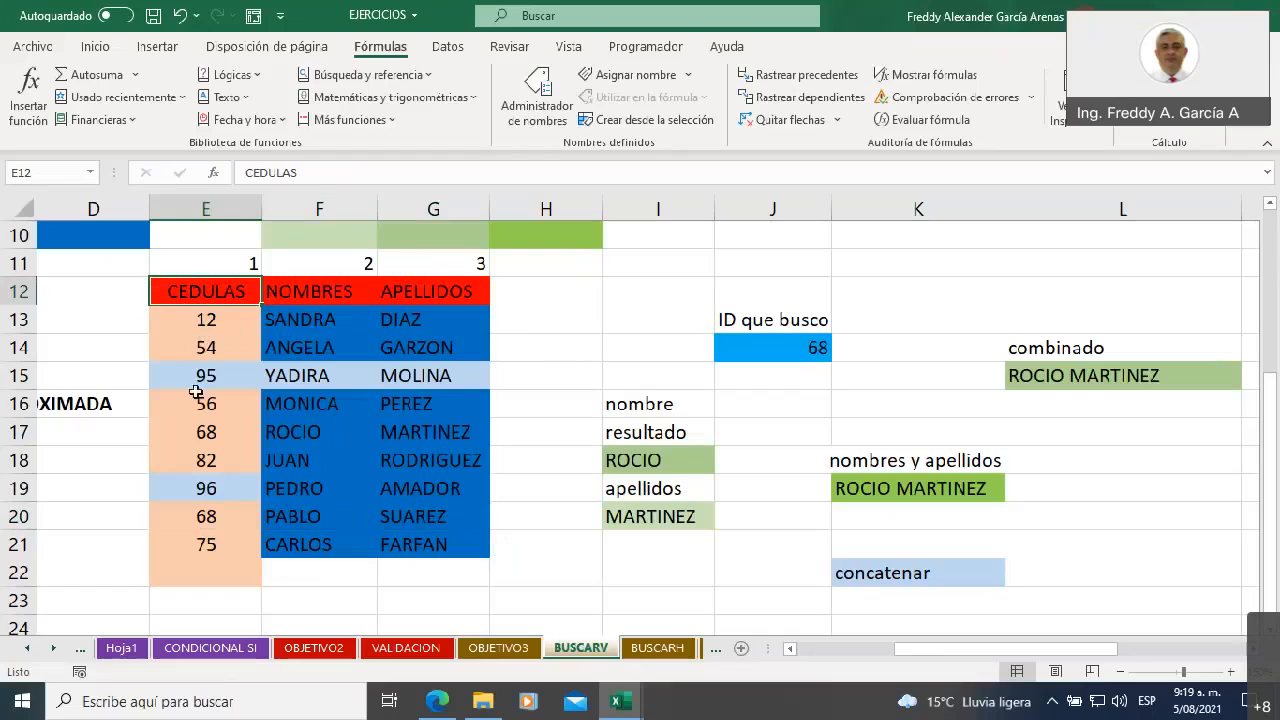
{"action": "left_click", "coordinate": [204, 430]}
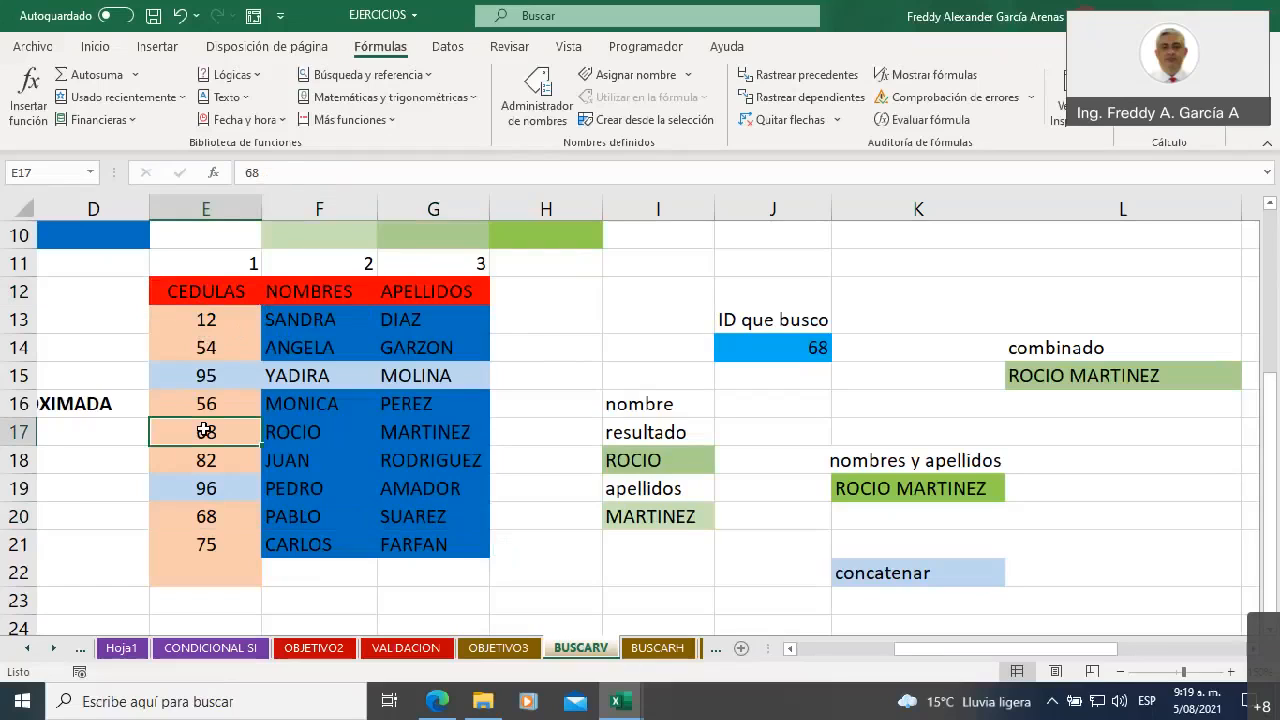
{"action": "type", "text": "22"}
{"action": "left_click", "coordinate": [528, 369]}
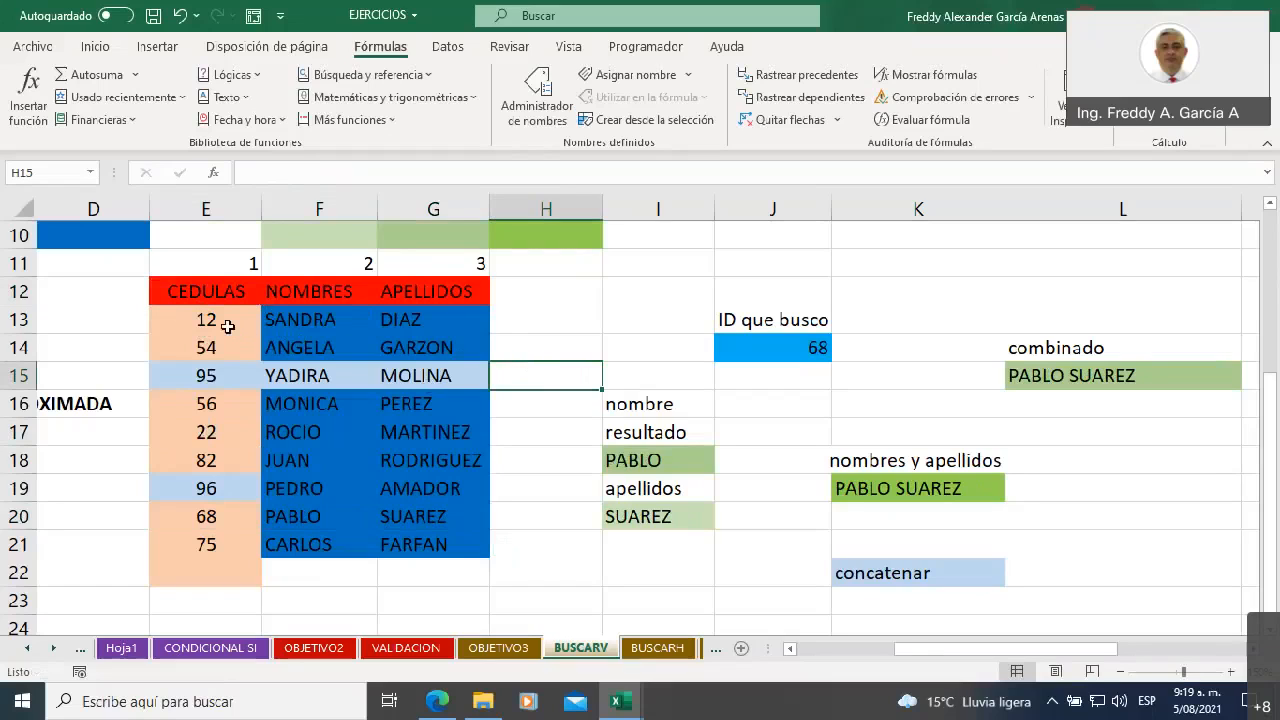
Examine the CEDULAS column E12:E21 as the unique lookup key, compared with the NOMBRES and APELLIDOS columns F12:G21
{"action": "left_click_drag", "start_coordinate": [220, 320], "coordinate": [195, 545]}
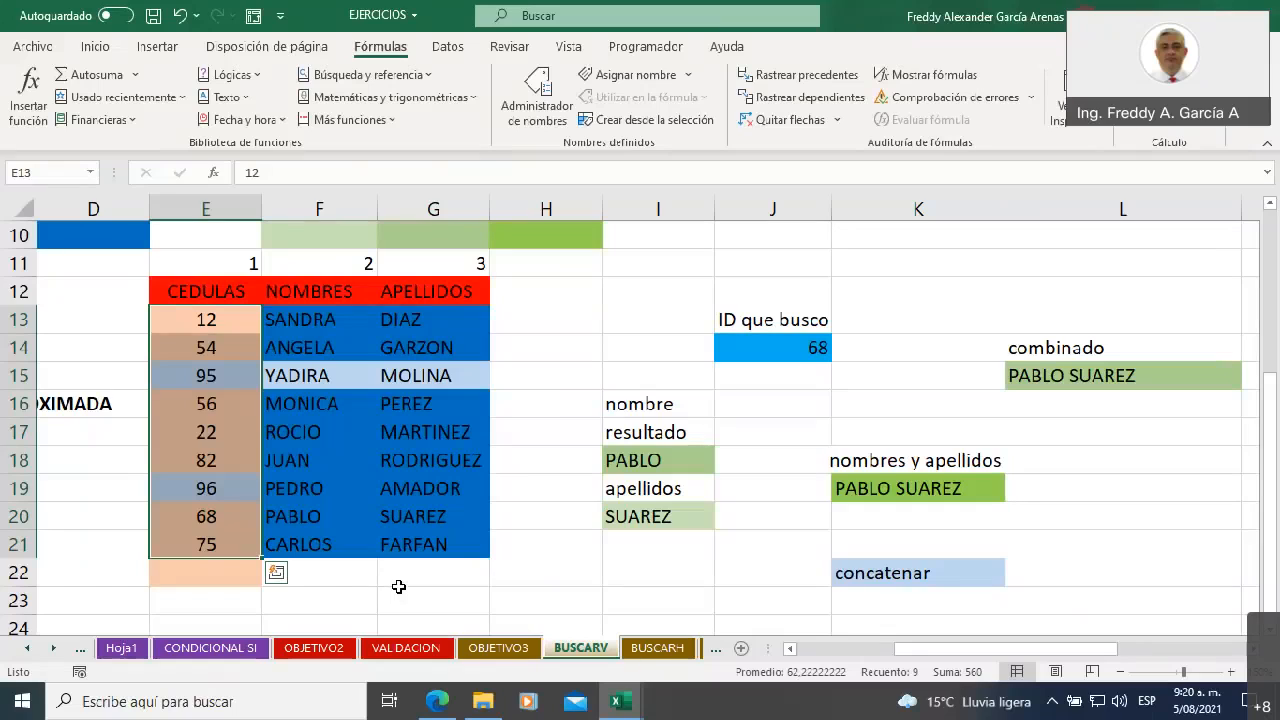
{"action": "left_click_drag", "start_coordinate": [189, 289], "coordinate": [226, 544]}
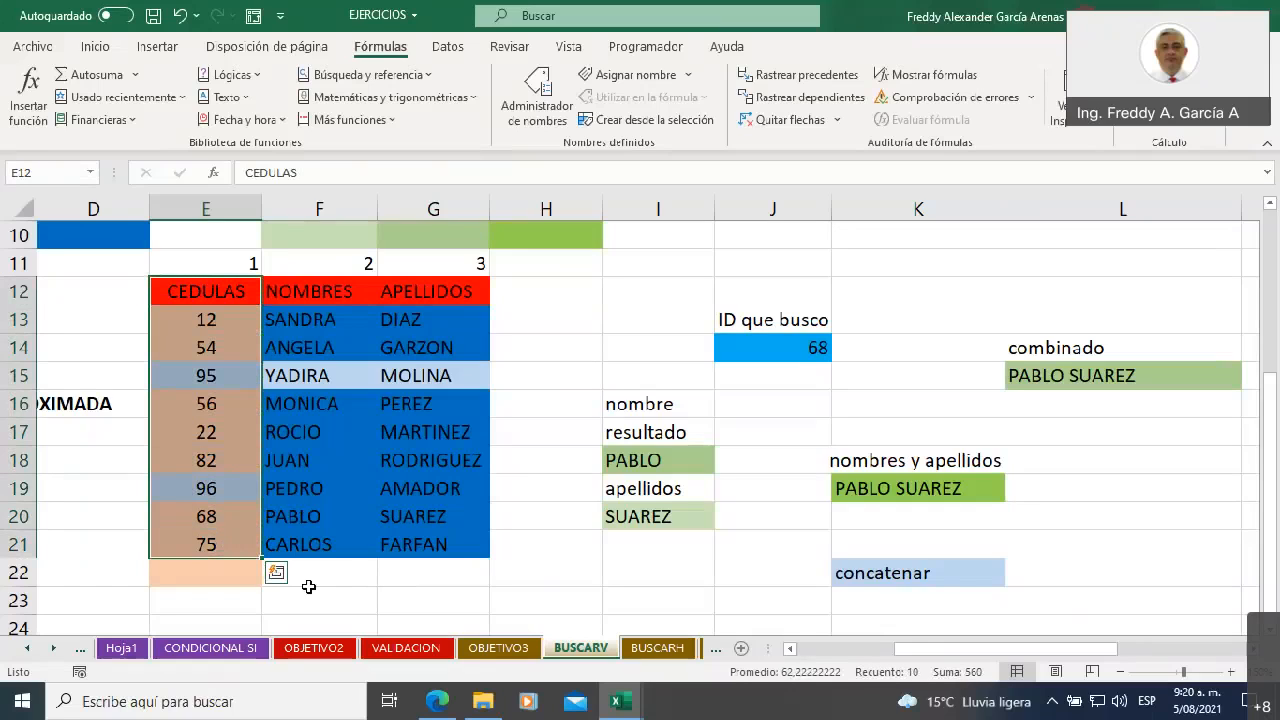
{"action": "left_click_drag", "start_coordinate": [200, 320], "coordinate": [207, 544]}
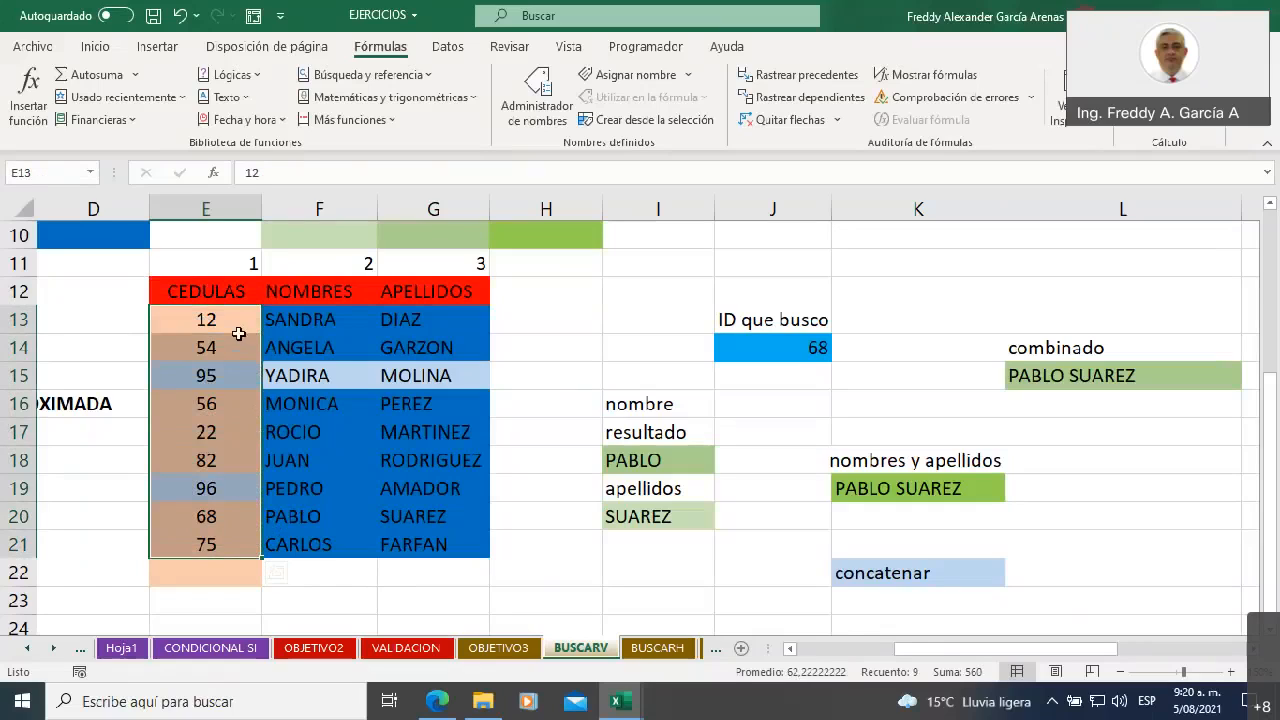
{"action": "left_click_drag", "start_coordinate": [321, 312], "coordinate": [326, 540]}
{"action": "left_click", "coordinate": [316, 328]}
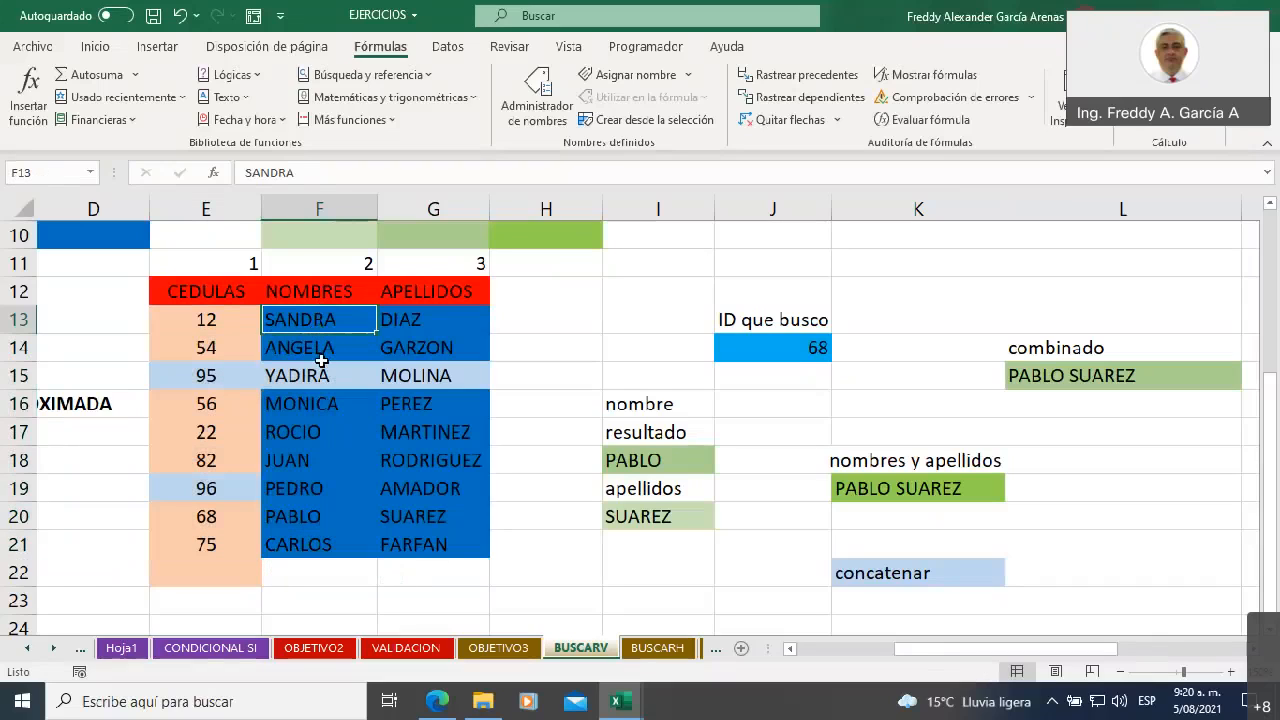
{"action": "left_click", "coordinate": [318, 350]}
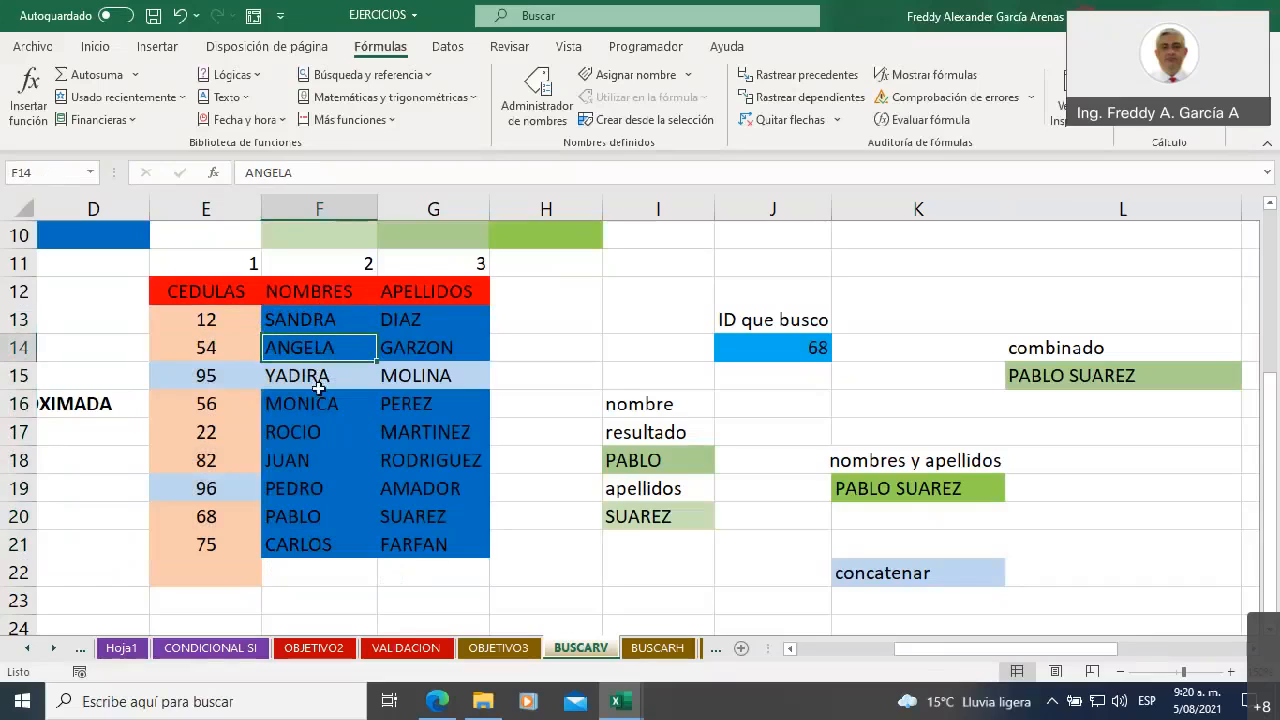
{"action": "left_click", "coordinate": [316, 378]}
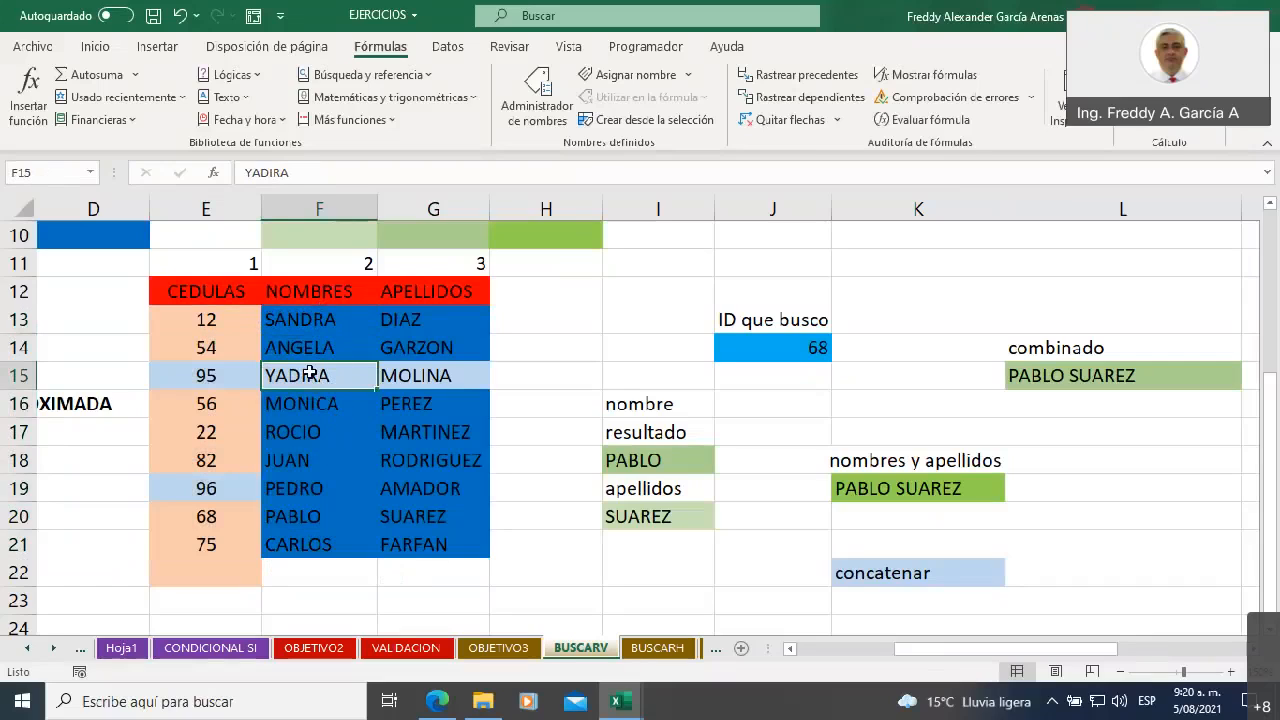
{"action": "left_click", "coordinate": [419, 311]}
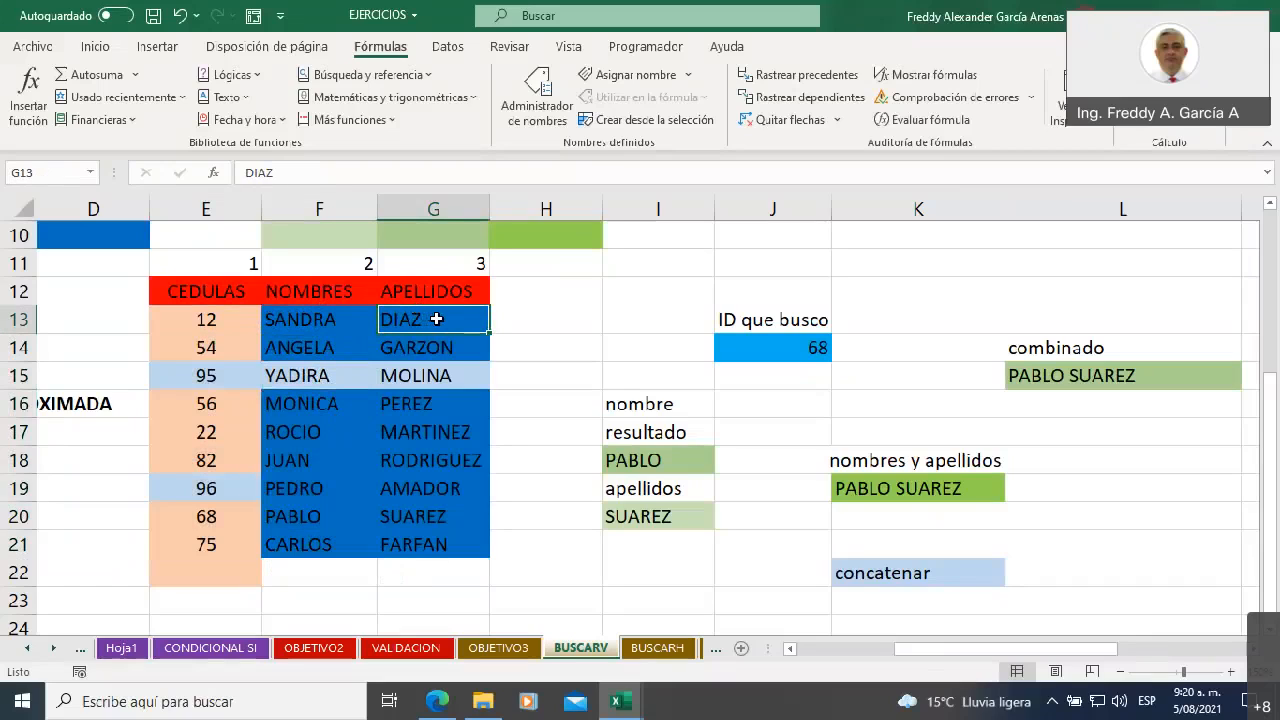
{"action": "left_click", "coordinate": [443, 344]}
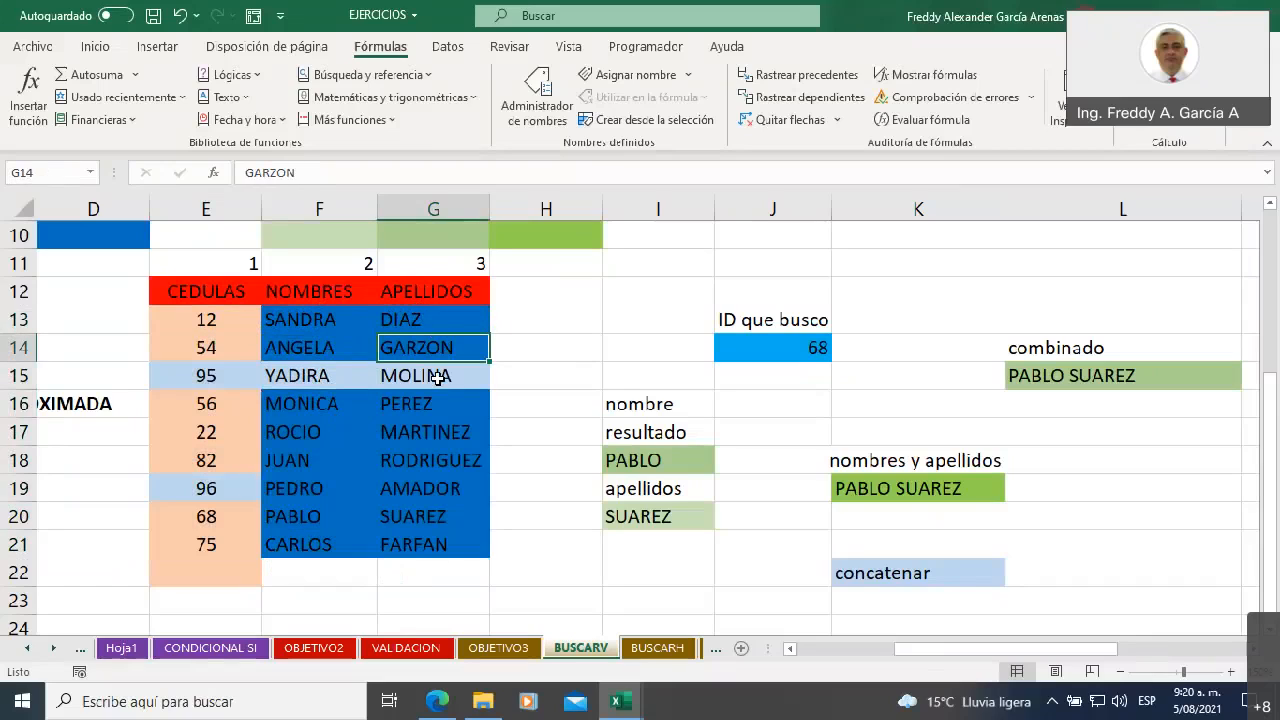
{"action": "left_click", "coordinate": [440, 377]}
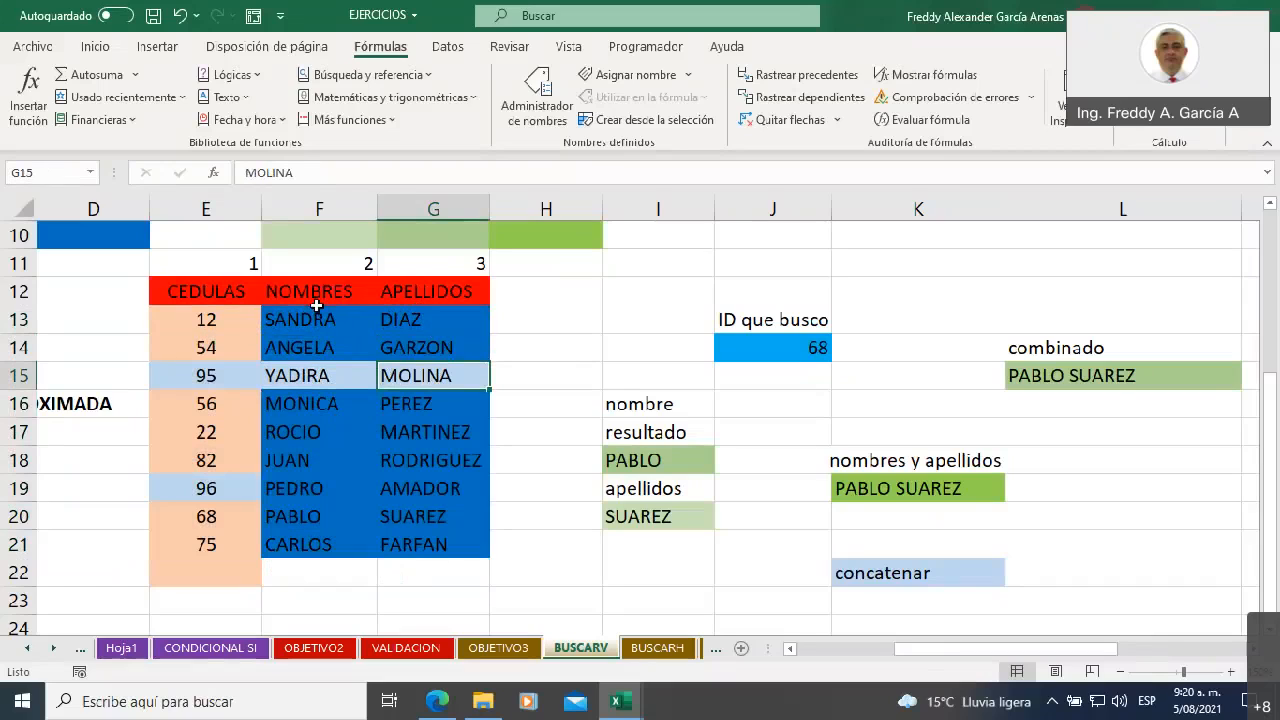
{"action": "left_click_drag", "start_coordinate": [312, 298], "coordinate": [428, 543]}
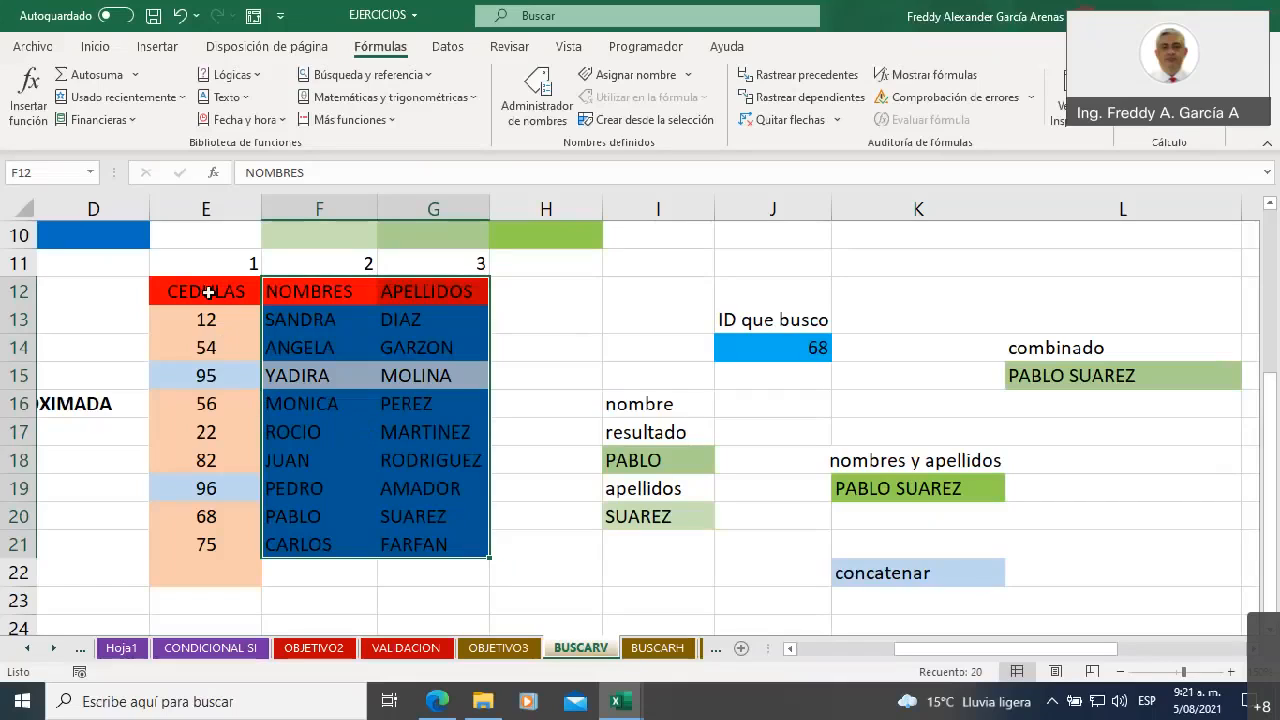
{"action": "left_click_drag", "start_coordinate": [199, 291], "coordinate": [190, 538]}
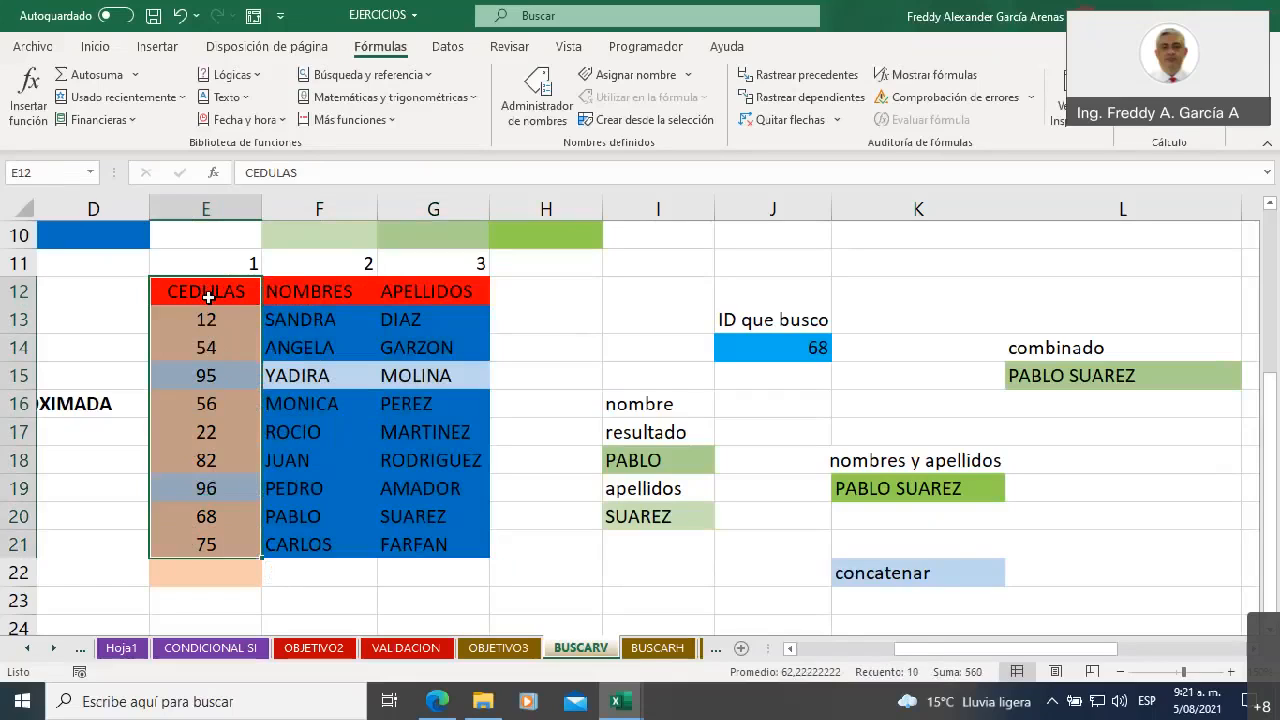
Compare the codigo column F2:F10 of the example block with the CEDULAS column E12:E21 as the vertical lookup key
{"action": "scroll", "coordinate": [302, 335], "scroll_direction": "up", "scroll_amount": 3}
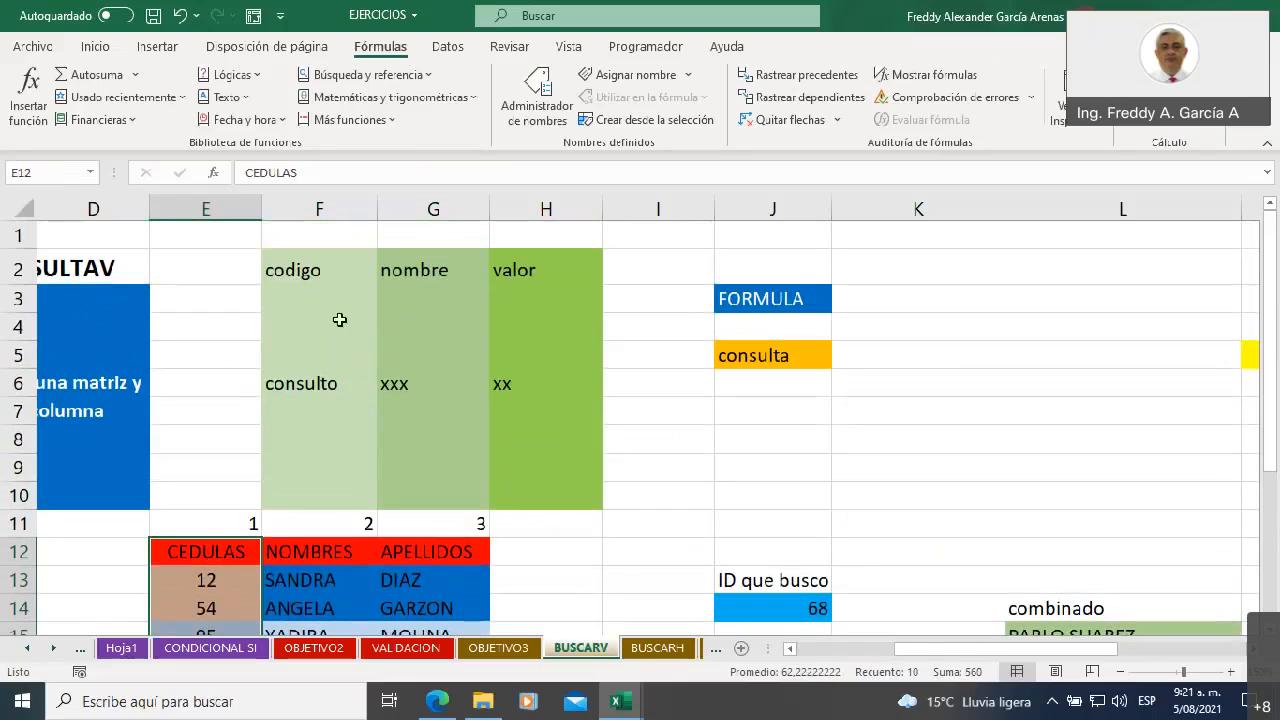
{"action": "left_click", "coordinate": [304, 272]}
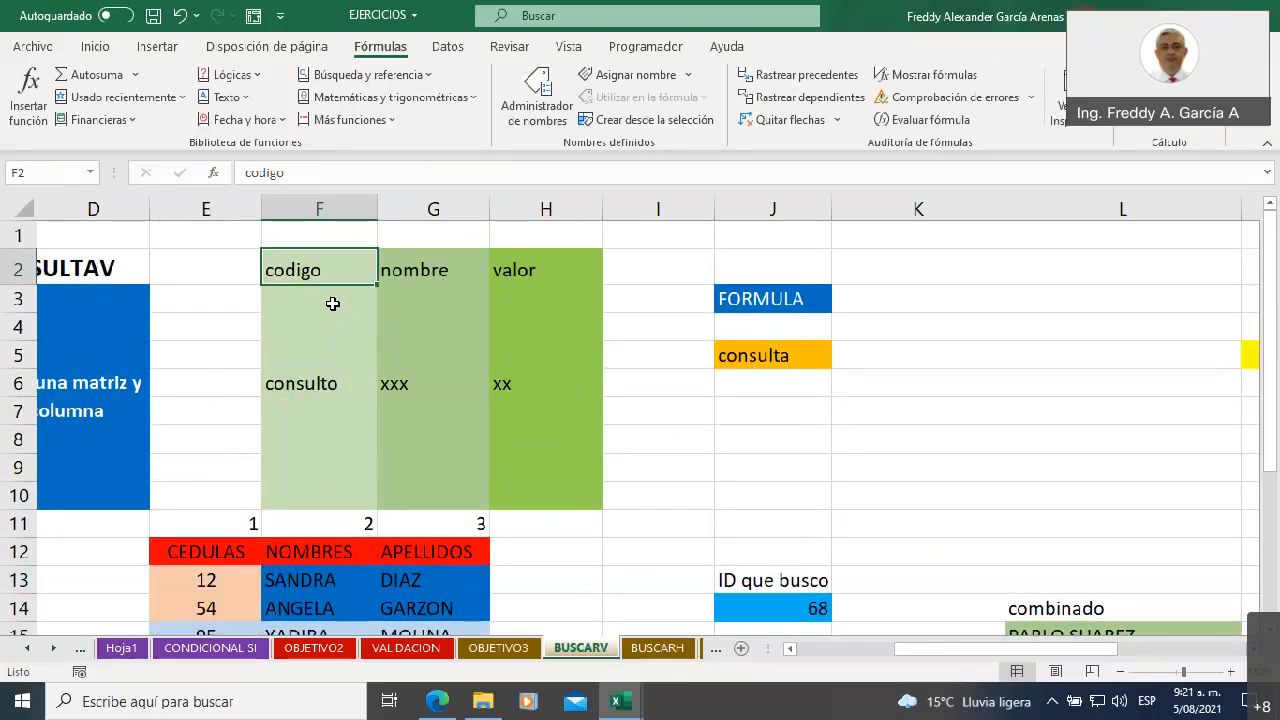
{"action": "left_click", "coordinate": [317, 301]}
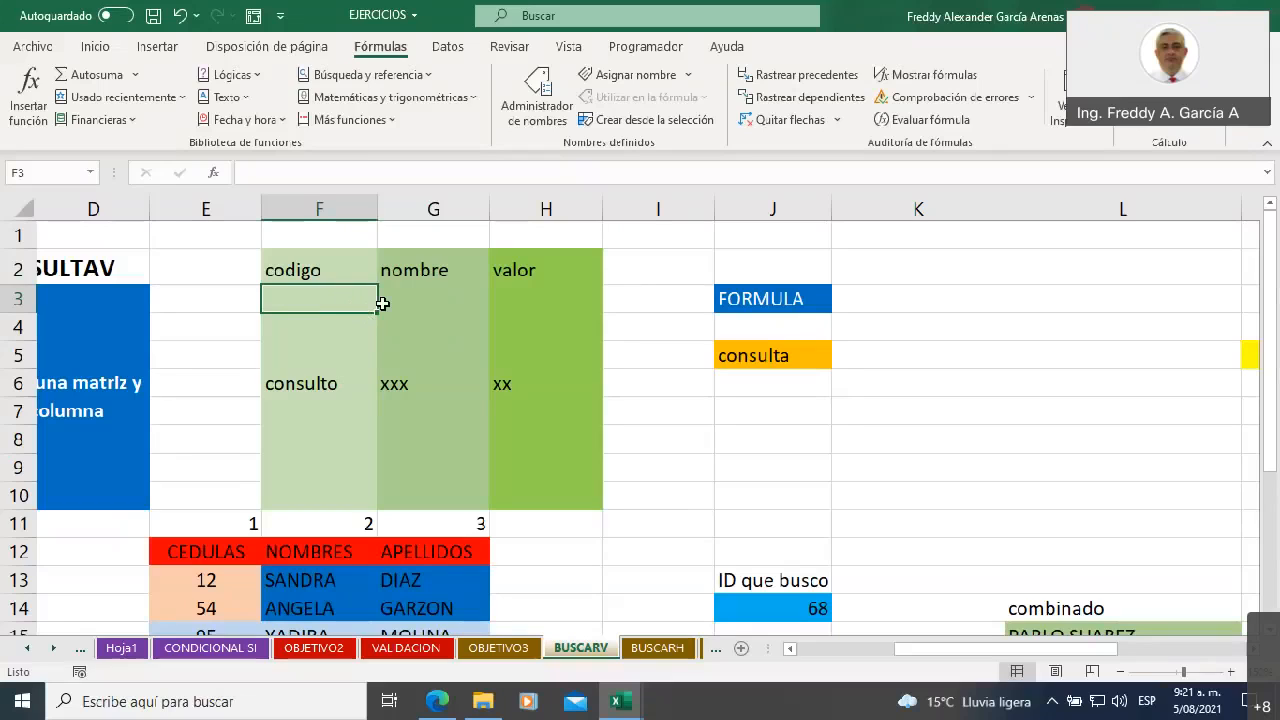
{"action": "left_click_drag", "start_coordinate": [306, 262], "coordinate": [309, 488]}
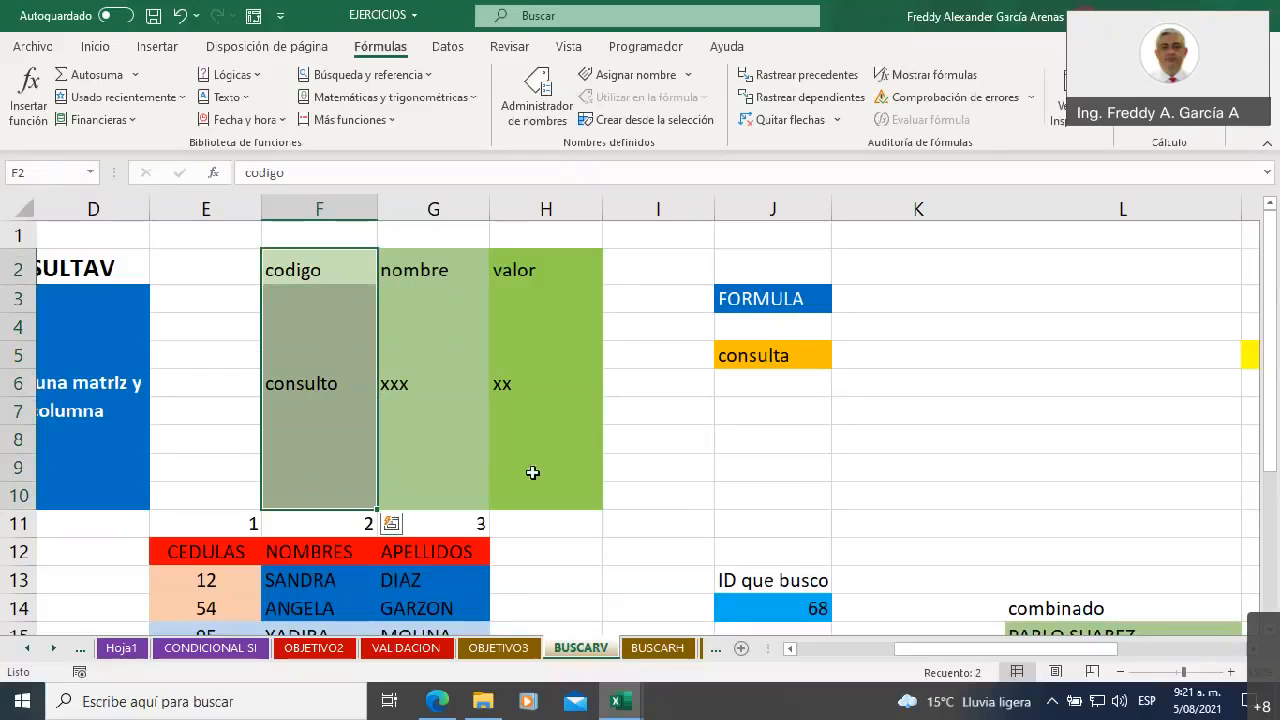
{"action": "scroll", "coordinate": [543, 451], "scroll_direction": "down", "scroll_amount": 1}
{"action": "scroll", "coordinate": [549, 455], "scroll_direction": "down", "scroll_amount": 2}
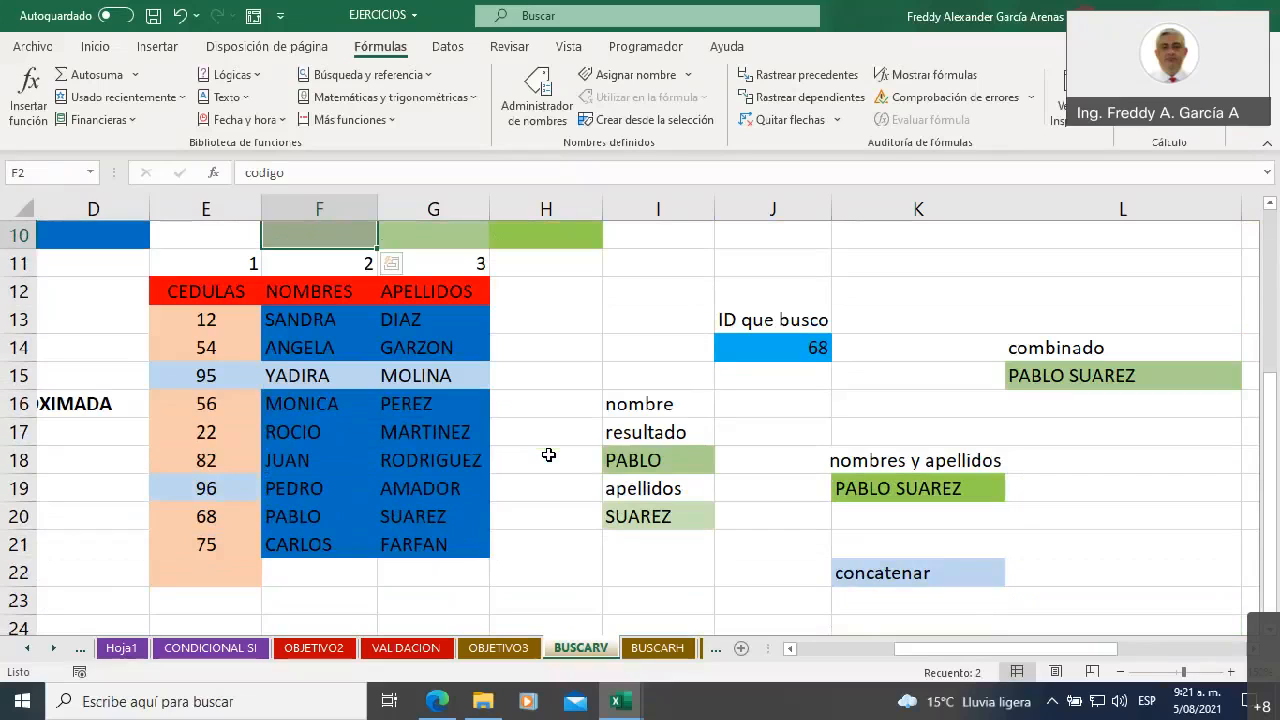
{"action": "left_click_drag", "start_coordinate": [200, 294], "coordinate": [206, 545]}
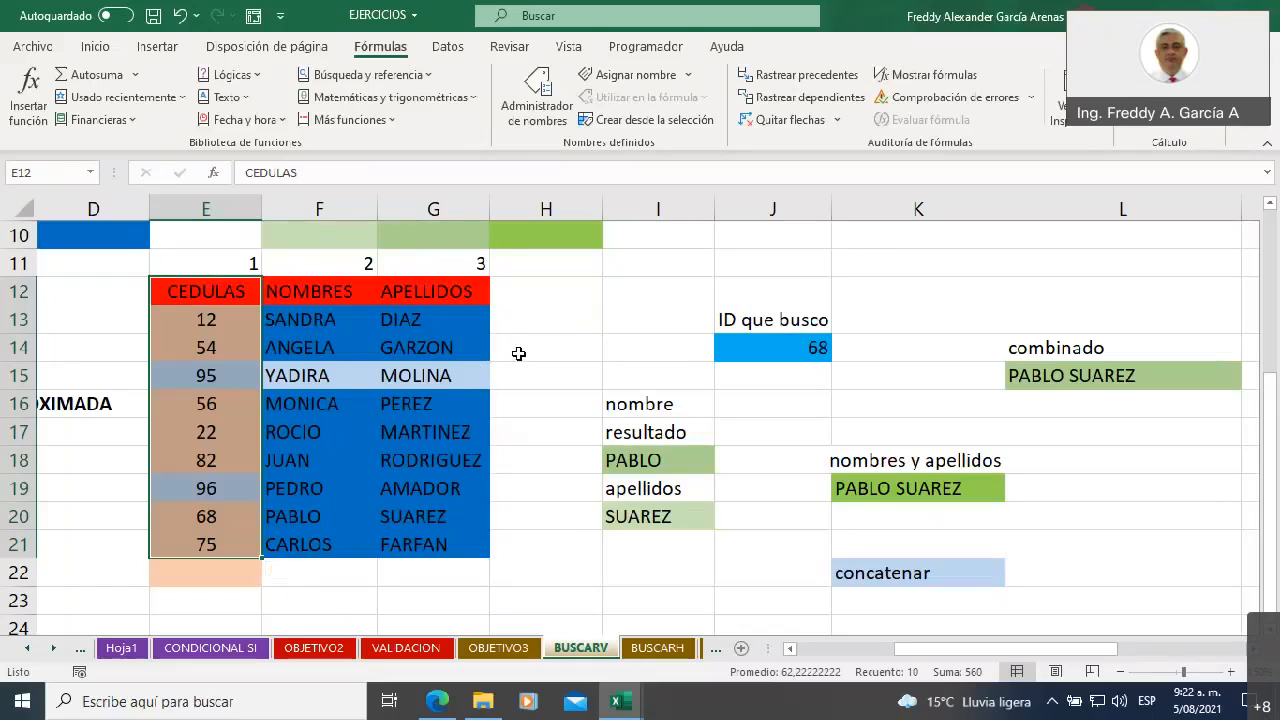
Label the table row E13:G13 by entering "registro" in H13, and review the row's cells as one record
{"action": "left_click", "coordinate": [253, 319]}
{"action": "left_click_drag", "start_coordinate": [253, 319], "coordinate": [463, 320]}
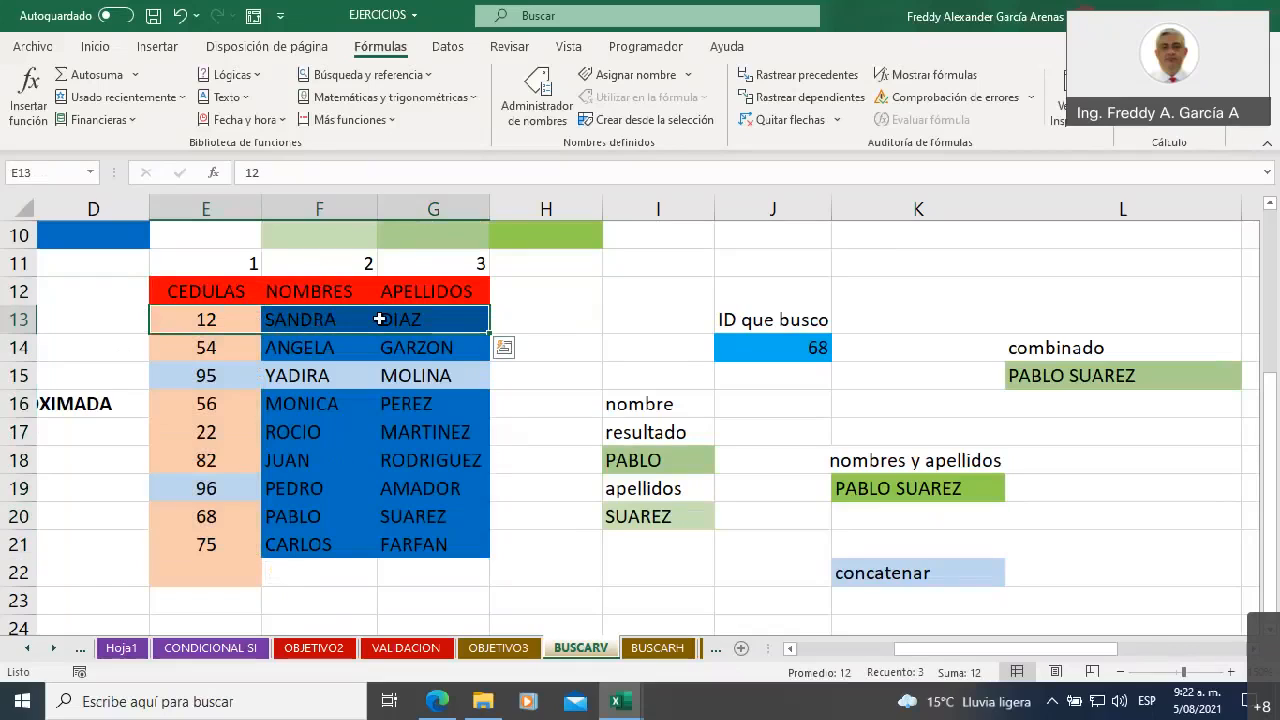
{"action": "left_click", "coordinate": [543, 316]}
{"action": "type", "text": "registro"}
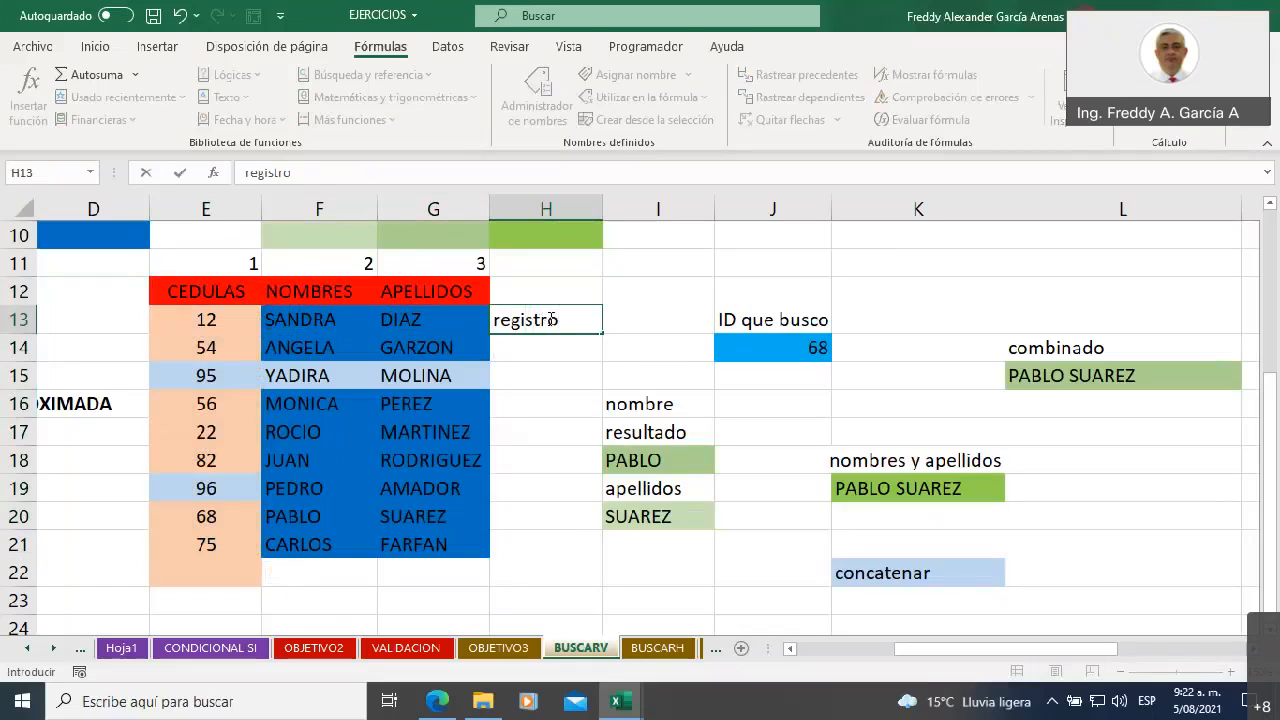
{"action": "left_click", "coordinate": [549, 318]}
{"action": "left_click_drag", "start_coordinate": [188, 323], "coordinate": [420, 323]}
{"action": "left_click", "coordinate": [185, 319]}
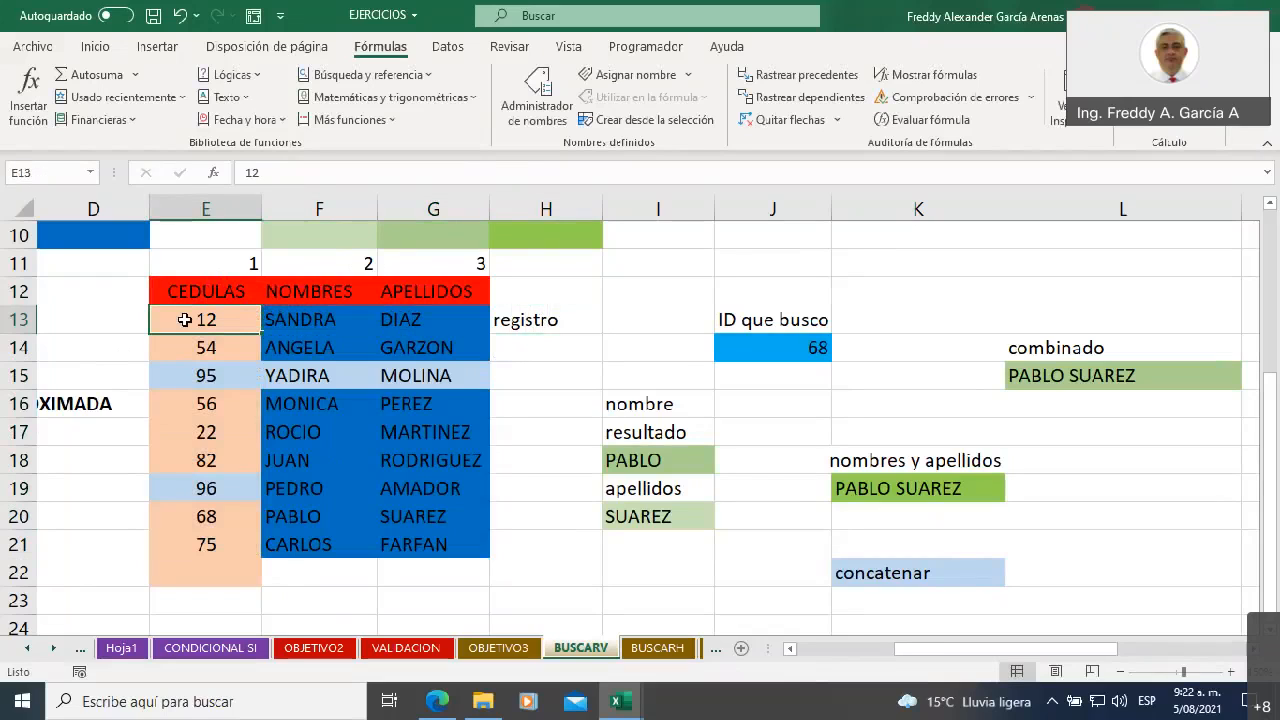
{"action": "left_click_drag", "start_coordinate": [200, 320], "coordinate": [412, 316]}
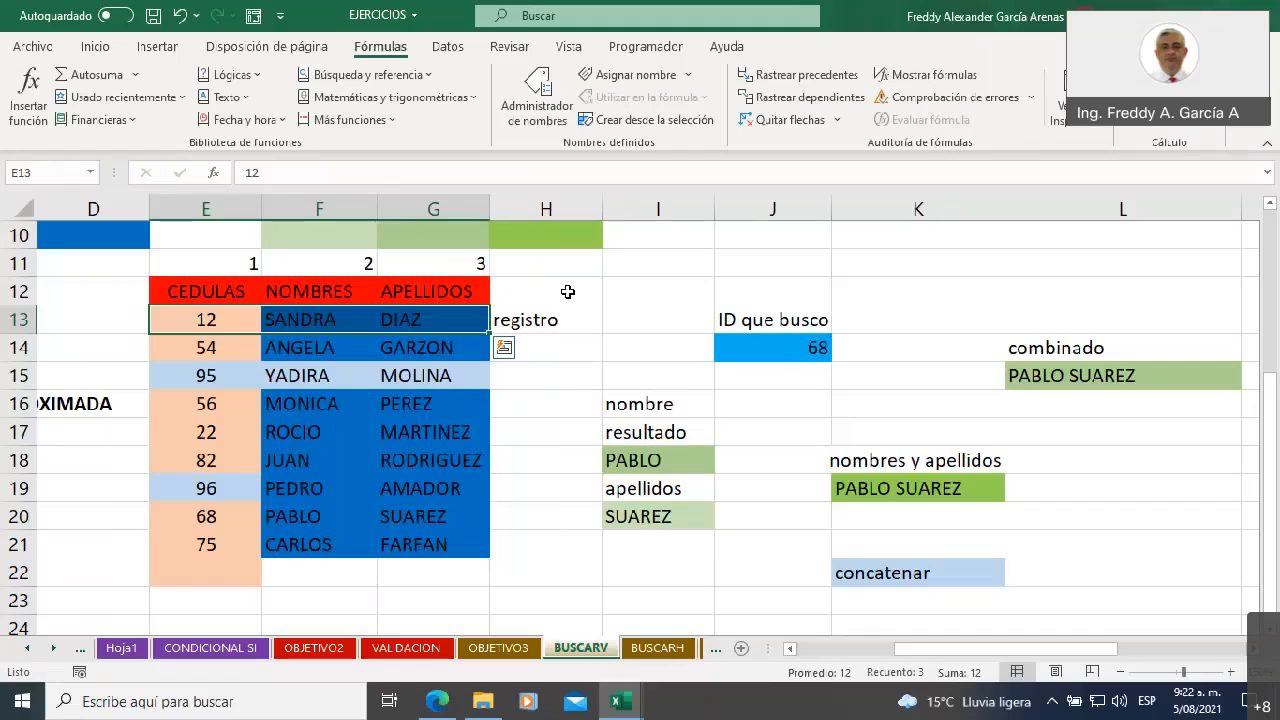
{"action": "left_click", "coordinate": [549, 322]}
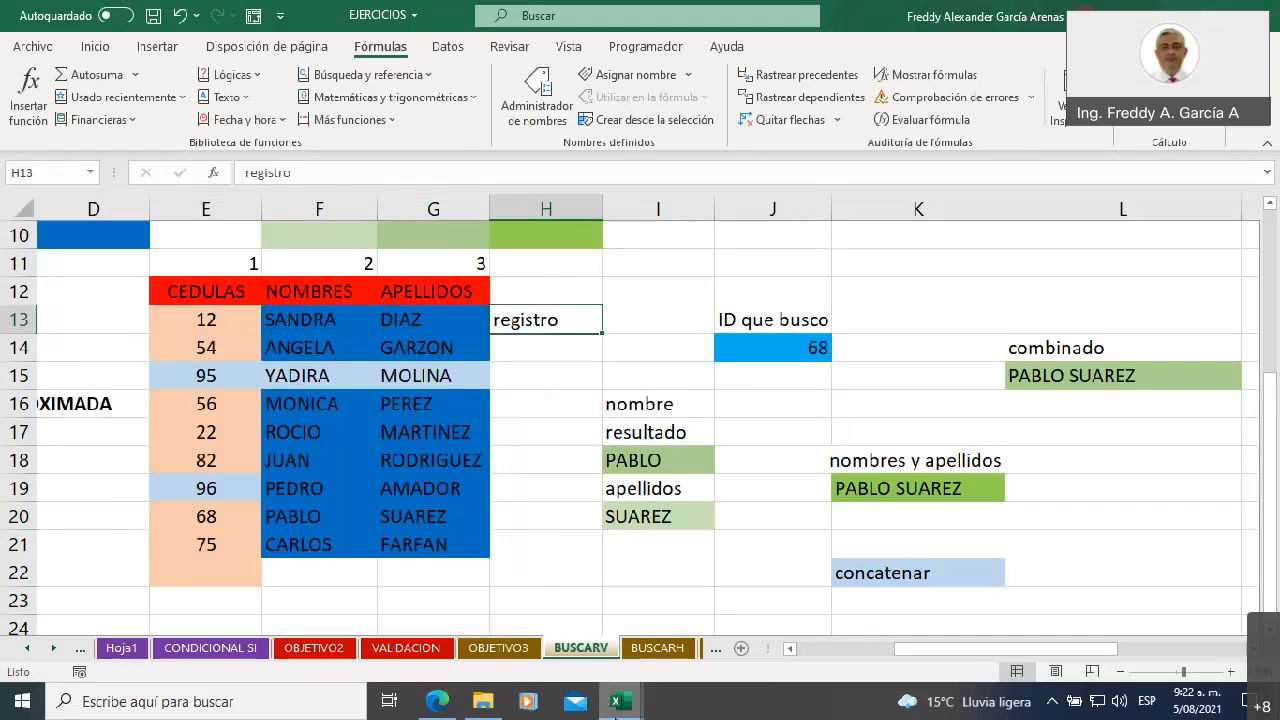
Switch to the TALLER UNIDAD 3 workbook and examine the record in A5:M5 of the COMISIONES sheet
{"action": "mouse_move", "coordinate": [615, 706]}
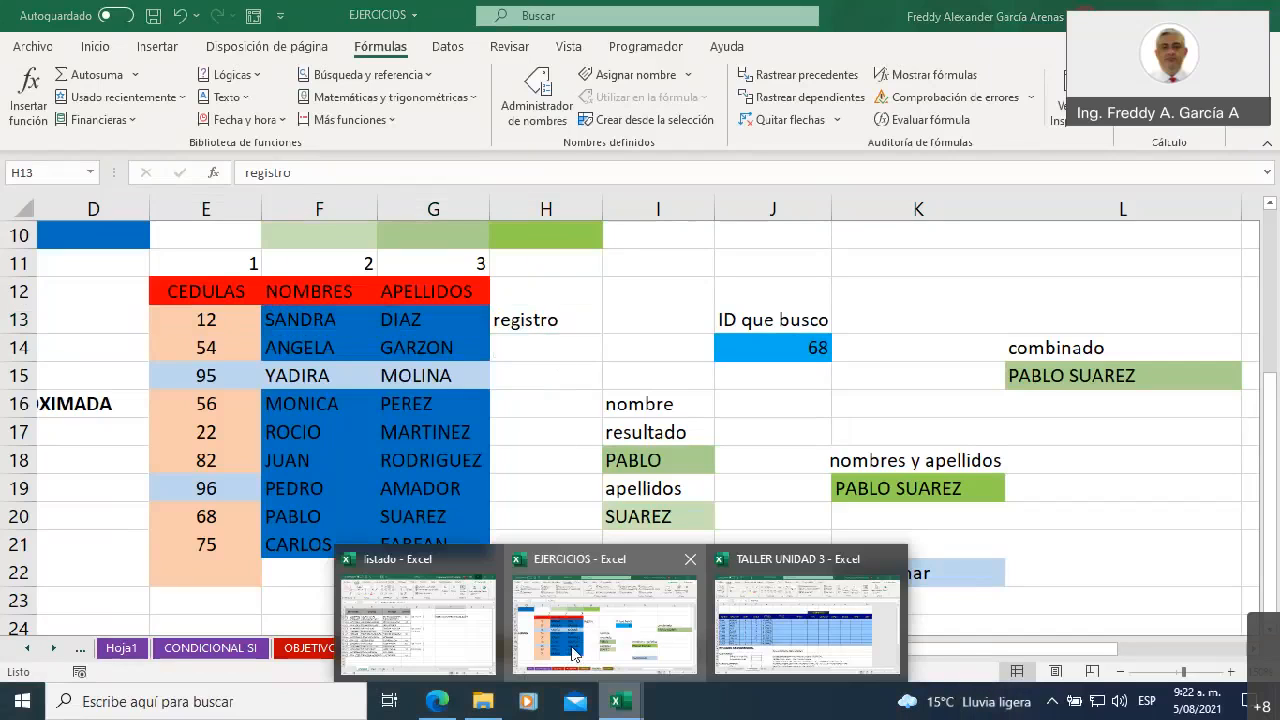
{"action": "left_click", "coordinate": [753, 630]}
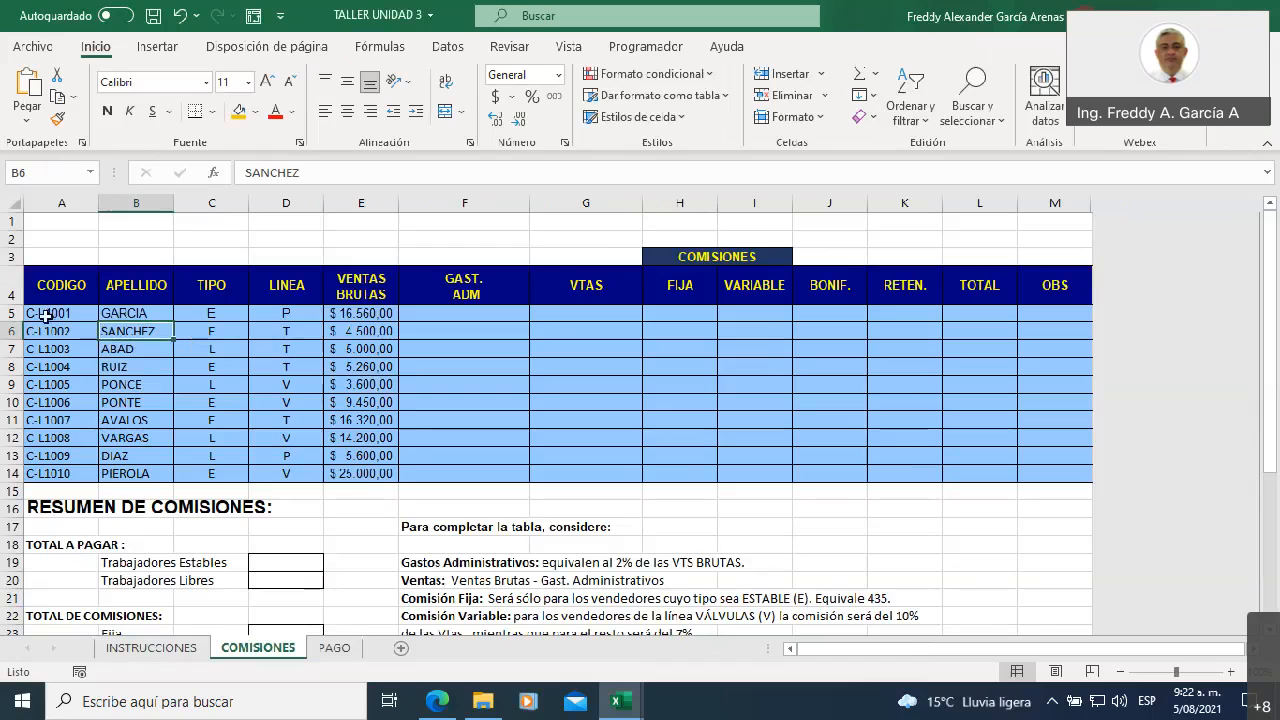
{"action": "left_click_drag", "start_coordinate": [45, 313], "coordinate": [1061, 314]}
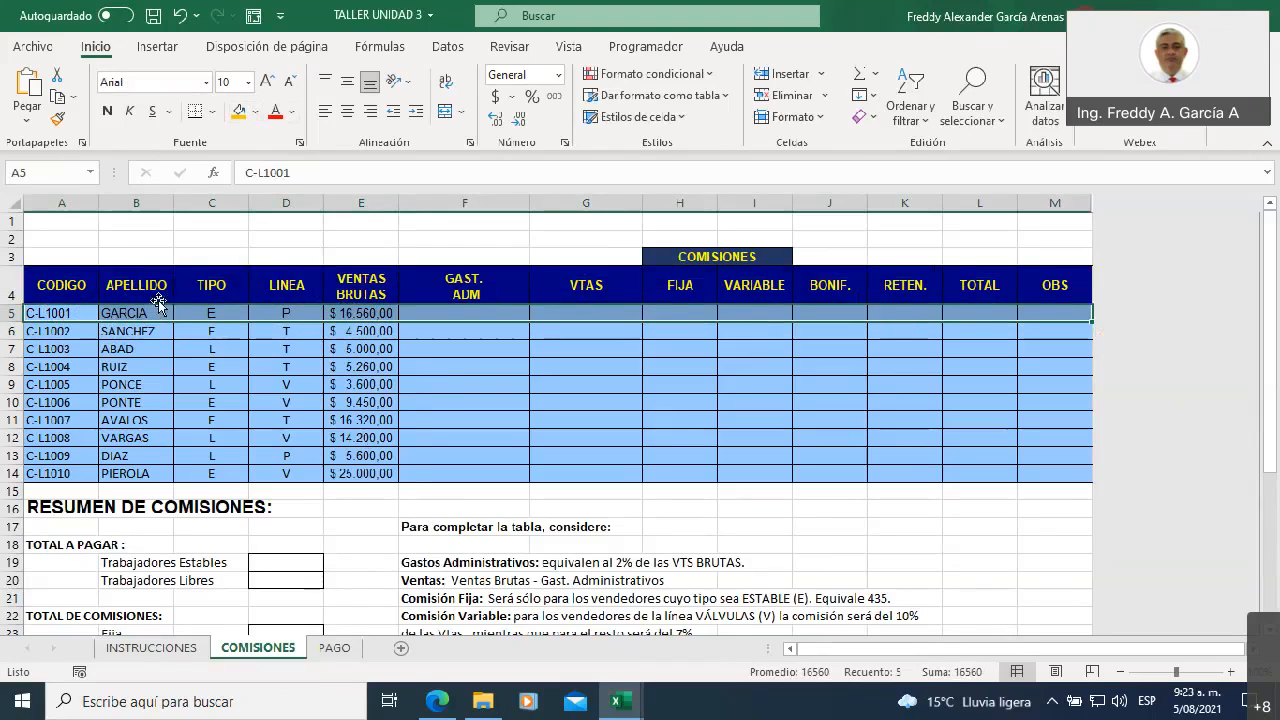
{"action": "left_click", "coordinate": [355, 544]}
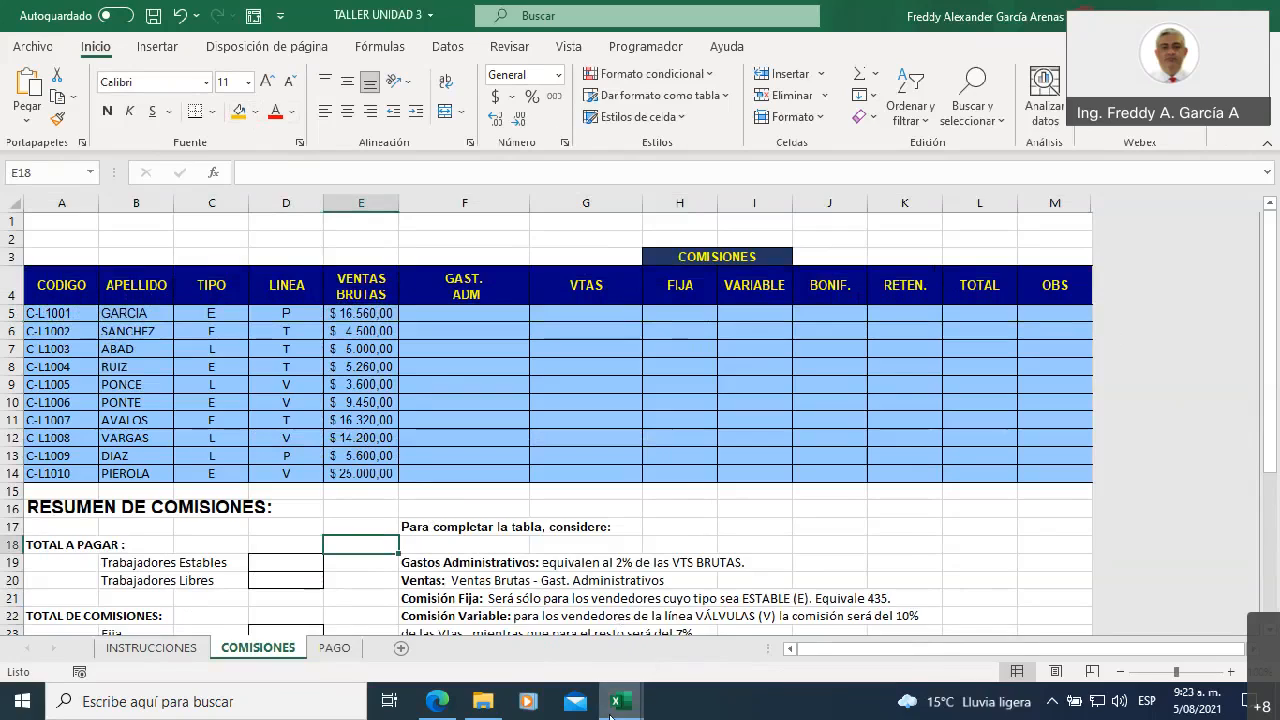
Return to the EJERCICIOS workbook and open the BUSCARH sheet at its BUSCARH Ó CONSULTAH heading
{"action": "mouse_move", "coordinate": [618, 703]}
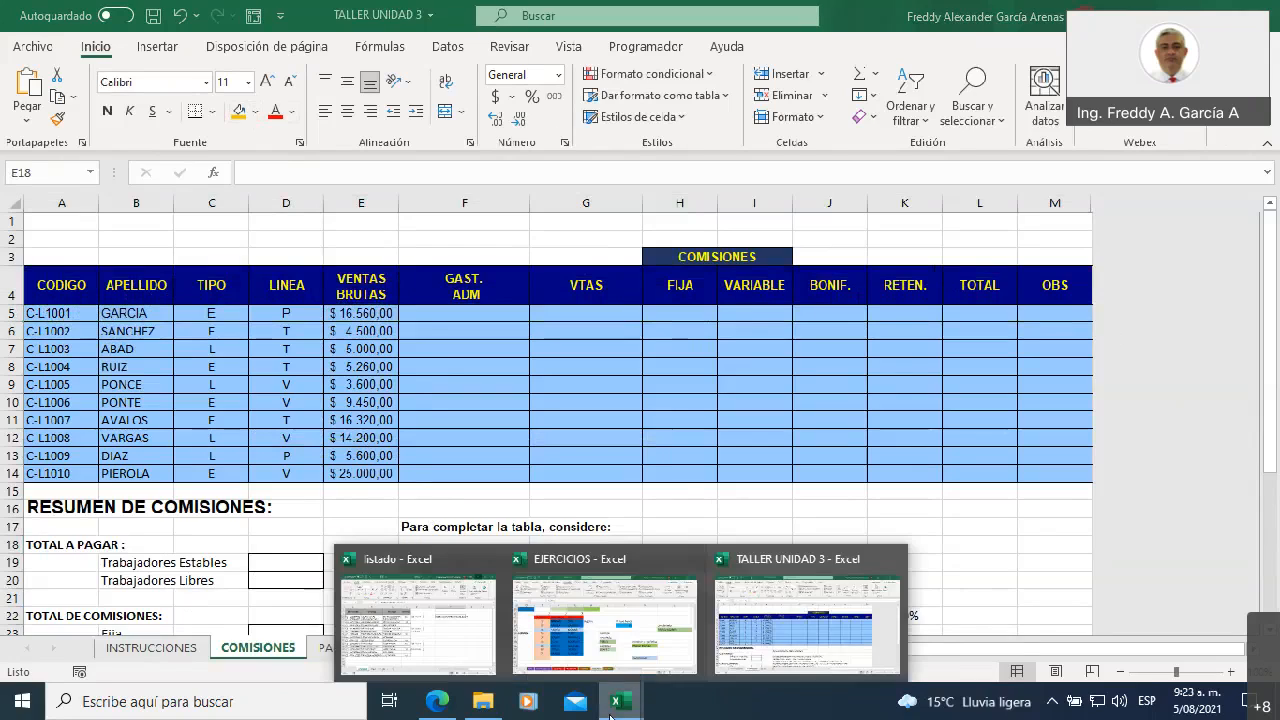
{"action": "left_click", "coordinate": [612, 638]}
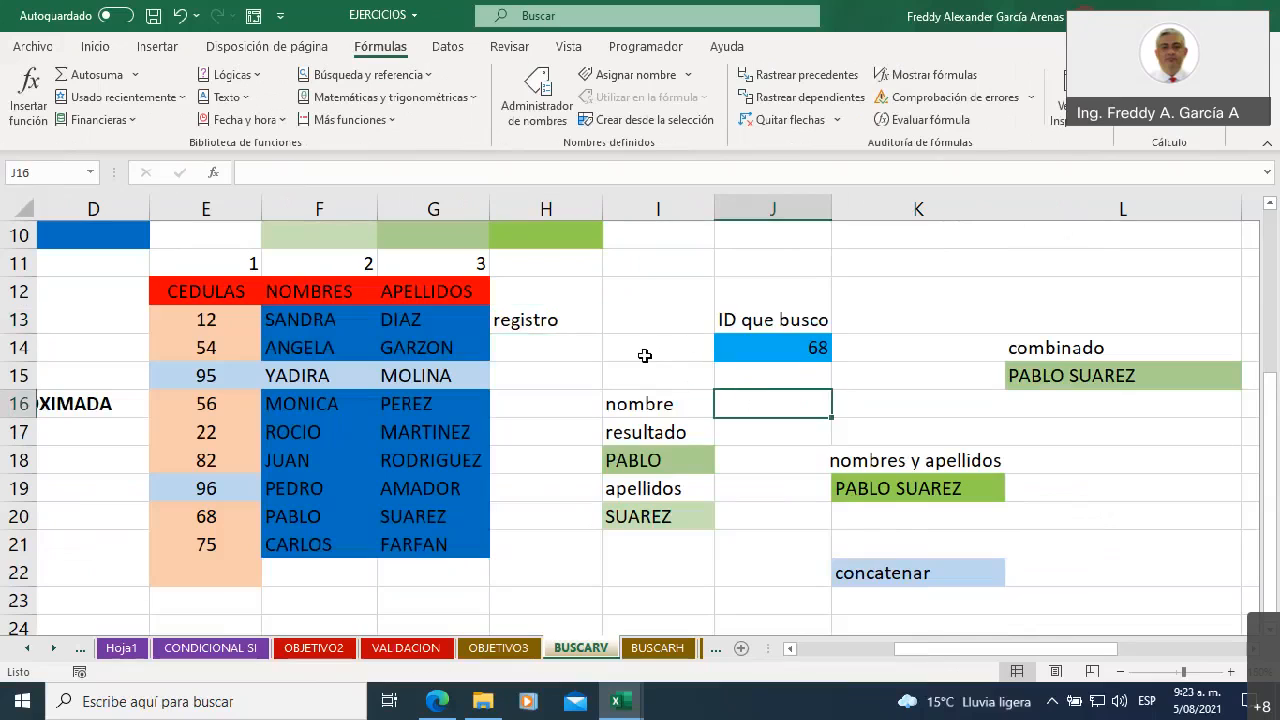
{"action": "left_click", "coordinate": [53, 648]}
{"action": "left_click", "coordinate": [53, 648]}
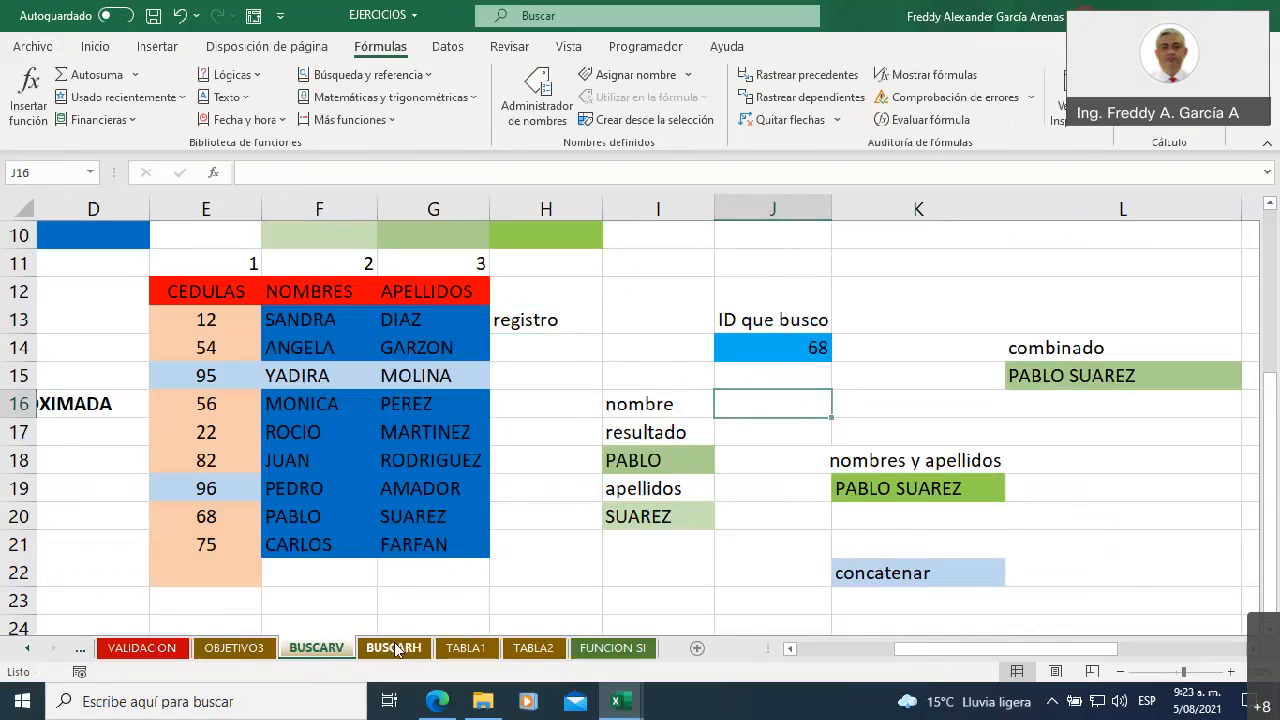
{"action": "left_click", "coordinate": [395, 648]}
{"action": "scroll", "coordinate": [634, 553], "scroll_direction": "up", "scroll_amount": 1}
{"action": "scroll", "coordinate": [634, 553], "scroll_direction": "down", "scroll_amount": 1}
{"action": "scroll", "coordinate": [634, 553], "scroll_direction": "up", "scroll_amount": 2}
{"action": "scroll", "coordinate": [634, 553], "scroll_direction": "down", "scroll_amount": 2}
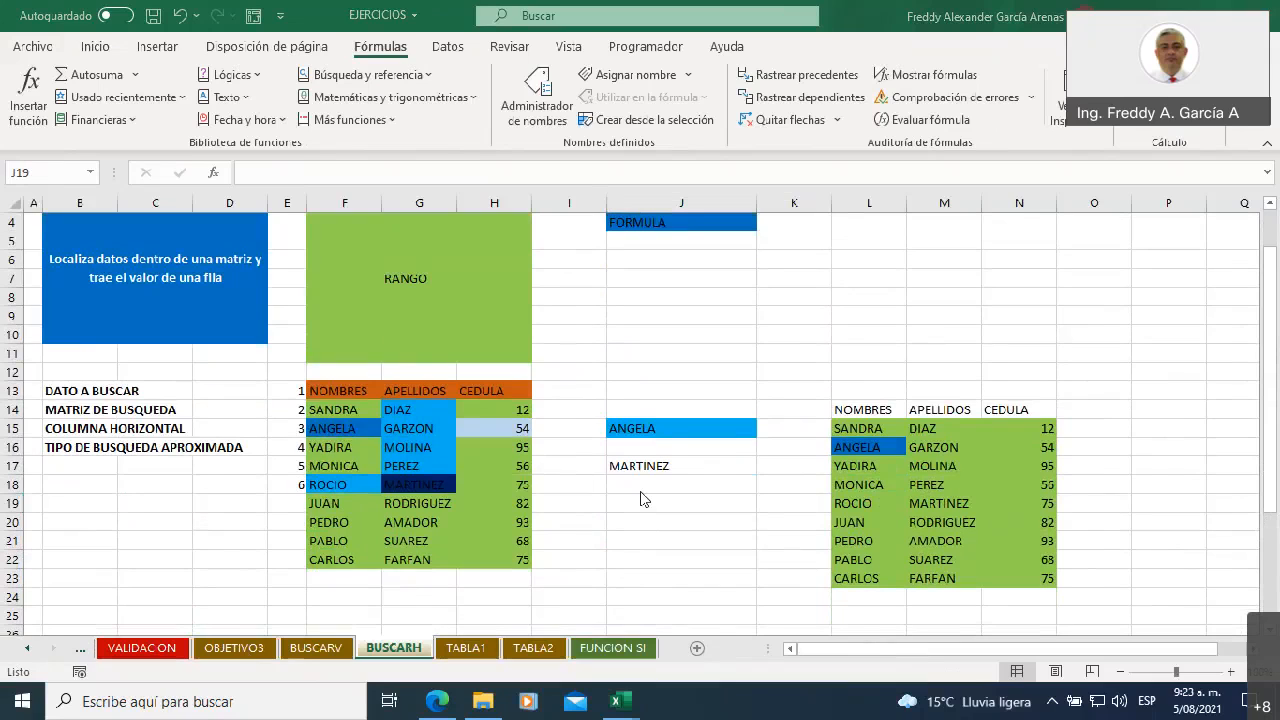
{"action": "scroll", "coordinate": [643, 496], "scroll_direction": "up", "scroll_amount": 1}
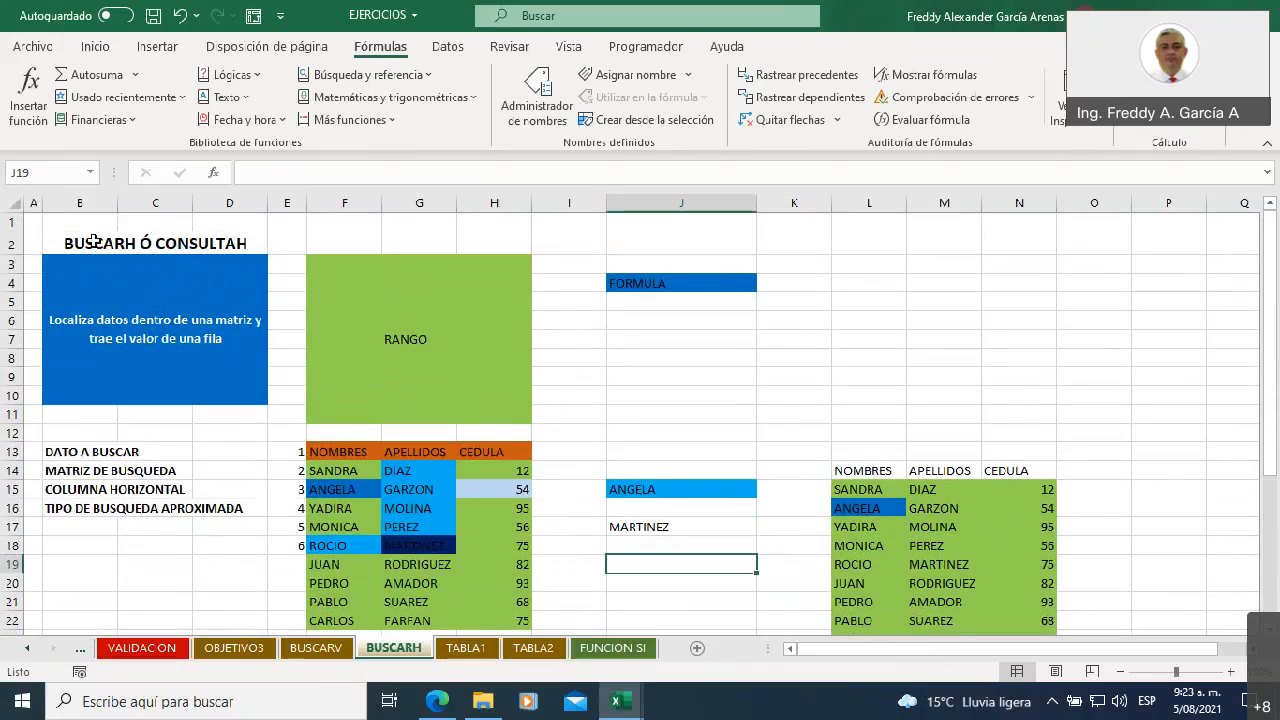
{"action": "left_click", "coordinate": [214, 244]}
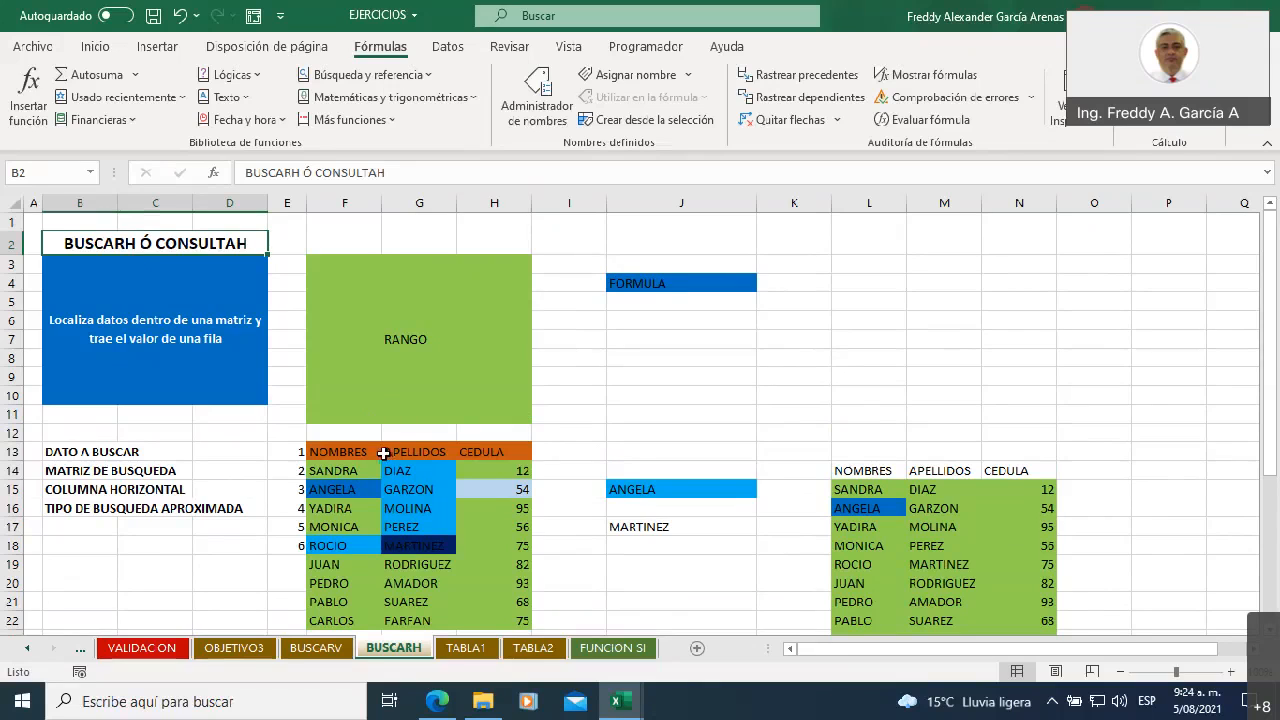
Shade the first row of the RANGO block, F3:H3, with a lighter theme green to set it apart
{"action": "left_click", "coordinate": [341, 265]}
{"action": "left_click_drag", "start_coordinate": [341, 265], "coordinate": [337, 414]}
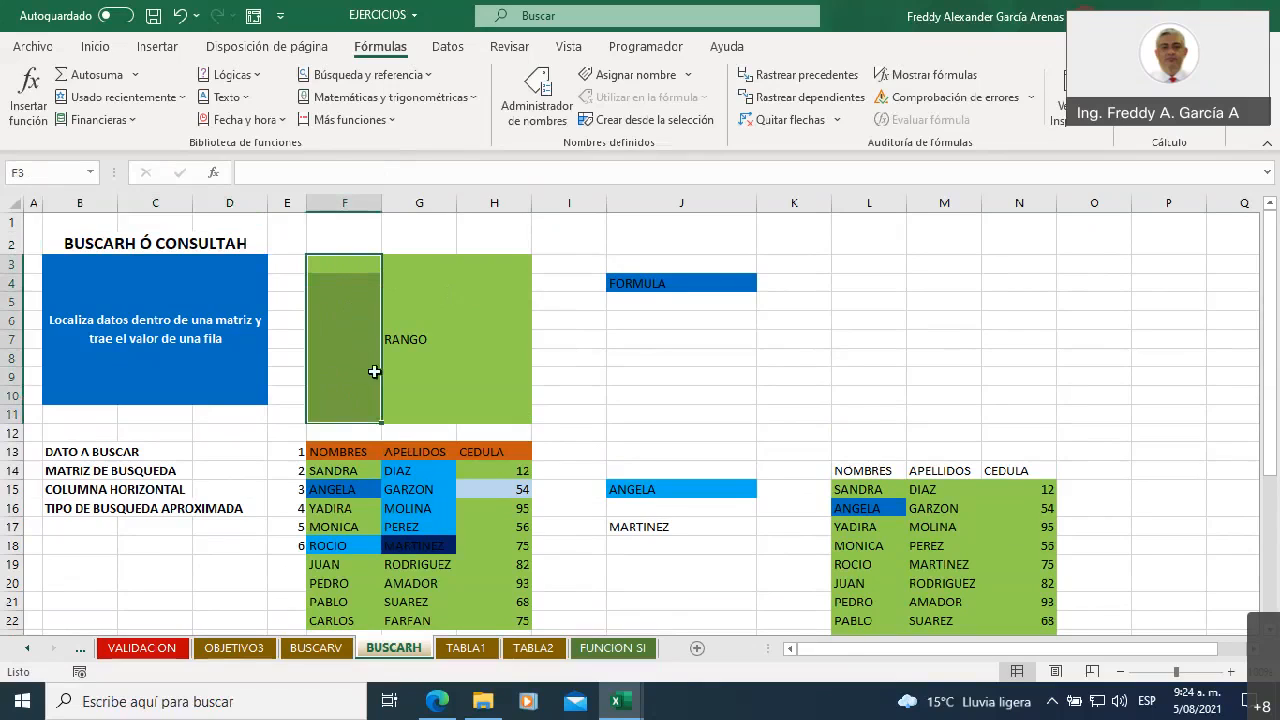
{"action": "left_click", "coordinate": [477, 331]}
{"action": "left_click", "coordinate": [334, 262]}
{"action": "left_click_drag", "start_coordinate": [423, 266], "coordinate": [483, 265]}
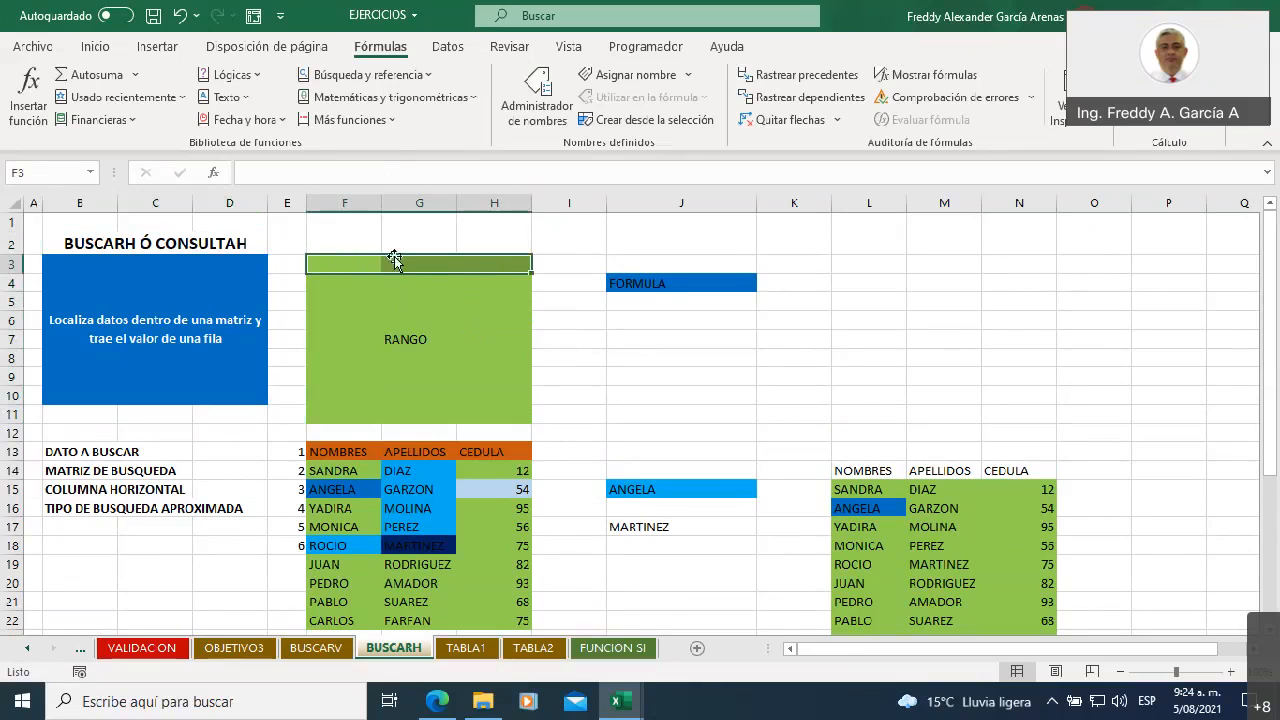
{"action": "left_click", "coordinate": [107, 52]}
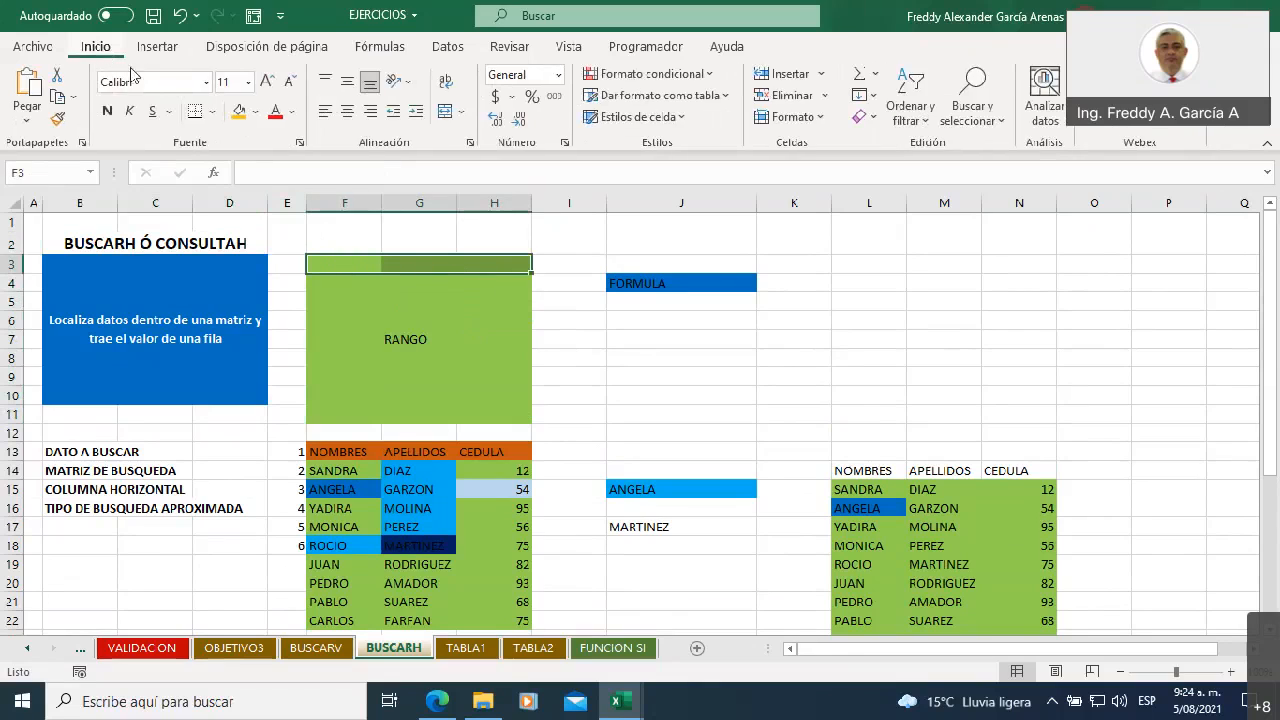
{"action": "left_click", "coordinate": [256, 115]}
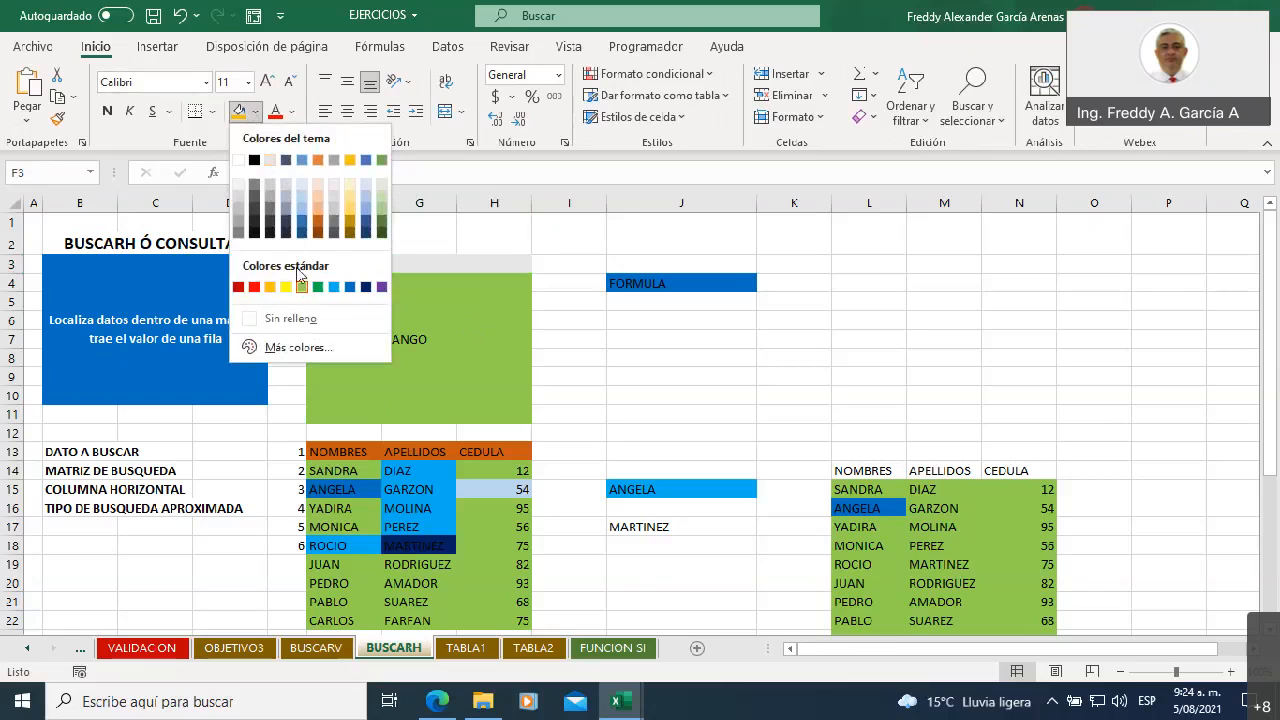
{"action": "left_click", "coordinate": [382, 216]}
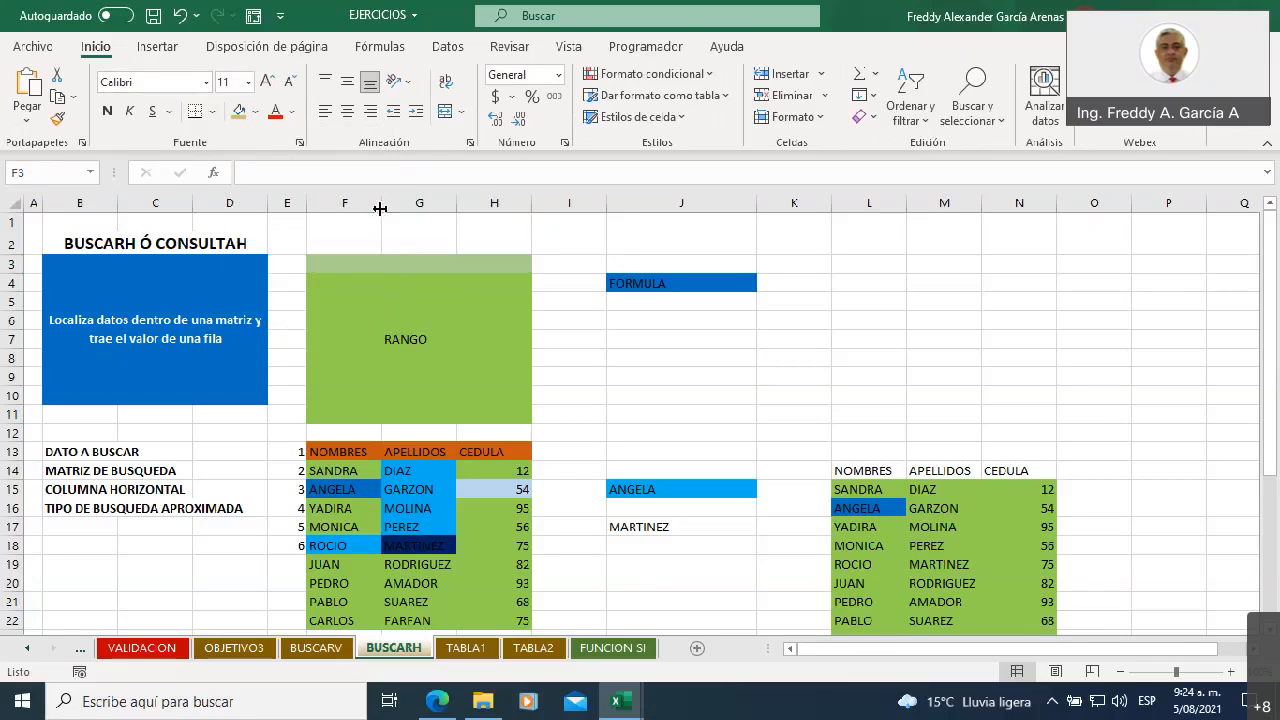
{"action": "left_click", "coordinate": [578, 372]}
Examine row F3:H3 cell by cell as the horizontal lookup row, compared with the vertical range F3:F11
{"action": "left_click", "coordinate": [344, 261]}
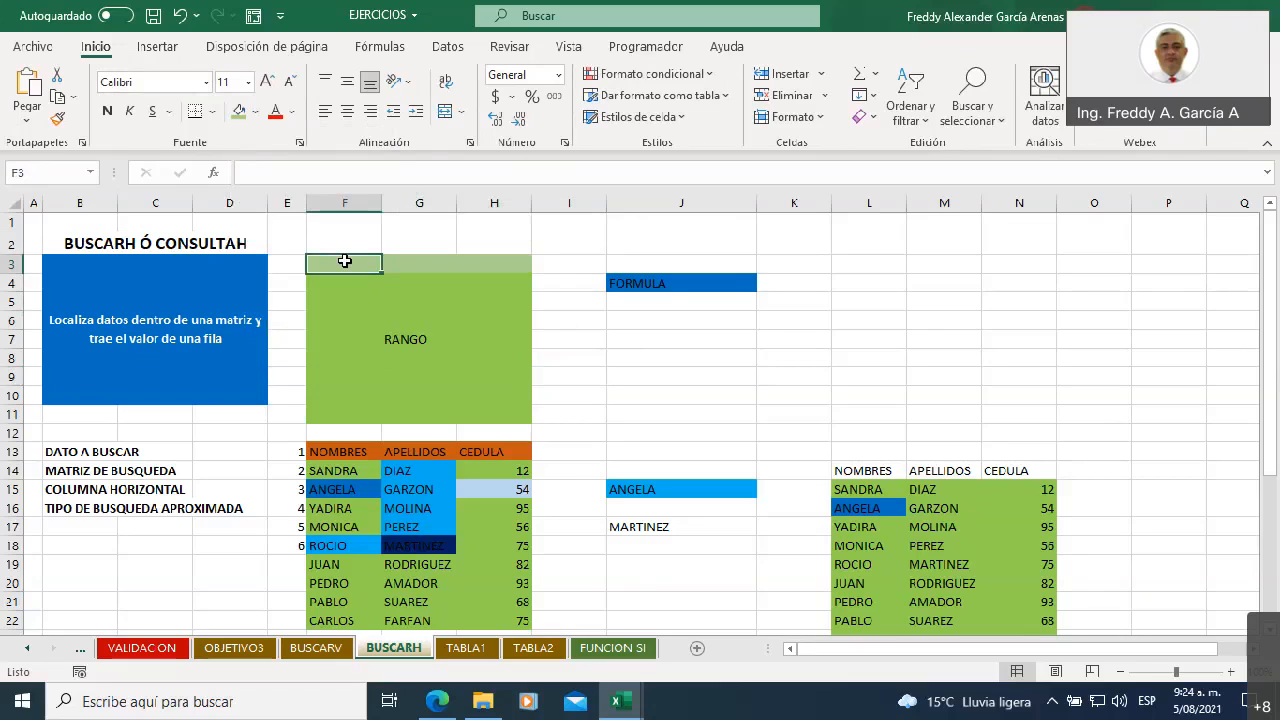
{"action": "left_click", "coordinate": [430, 264]}
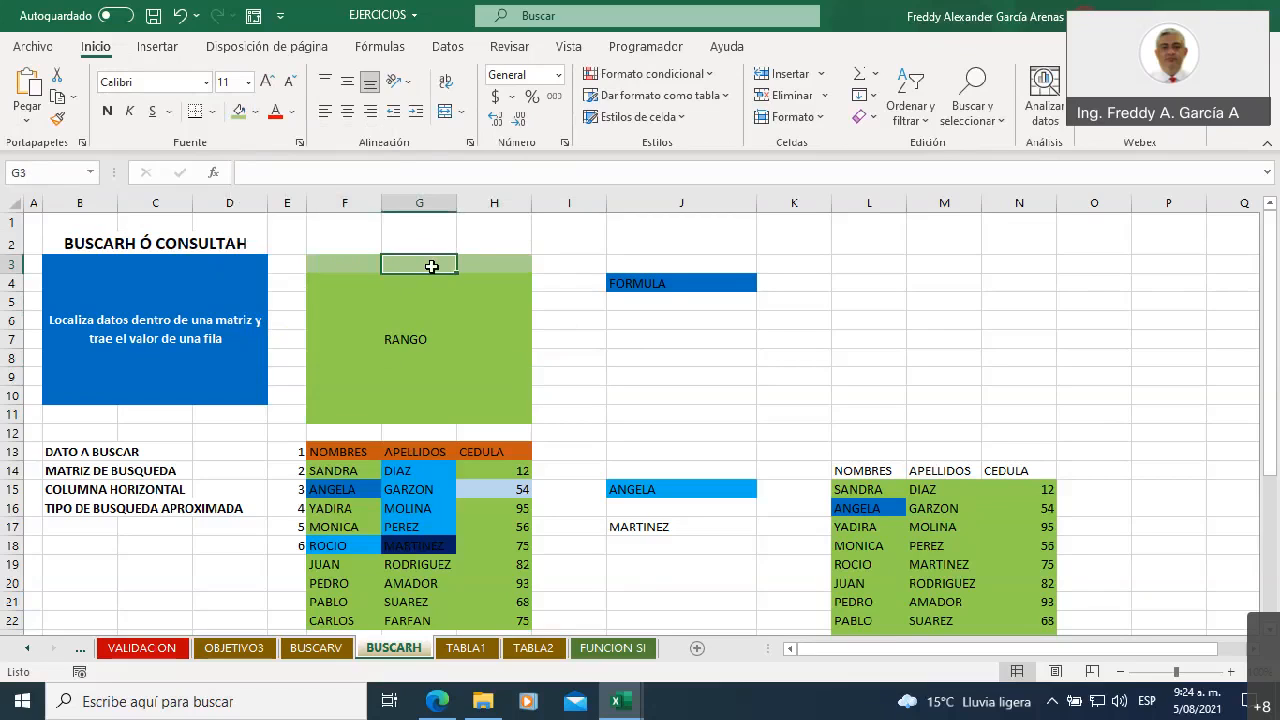
{"action": "left_click", "coordinate": [490, 270]}
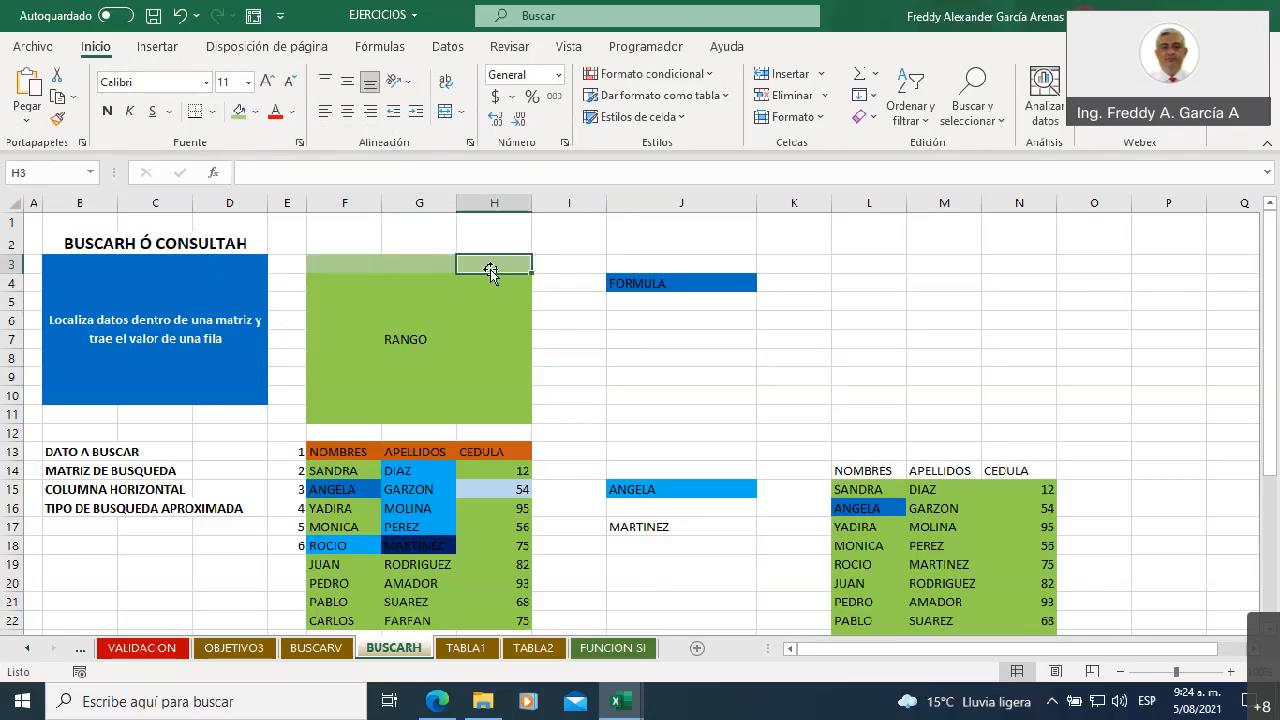
{"action": "left_click_drag", "start_coordinate": [334, 262], "coordinate": [495, 266]}
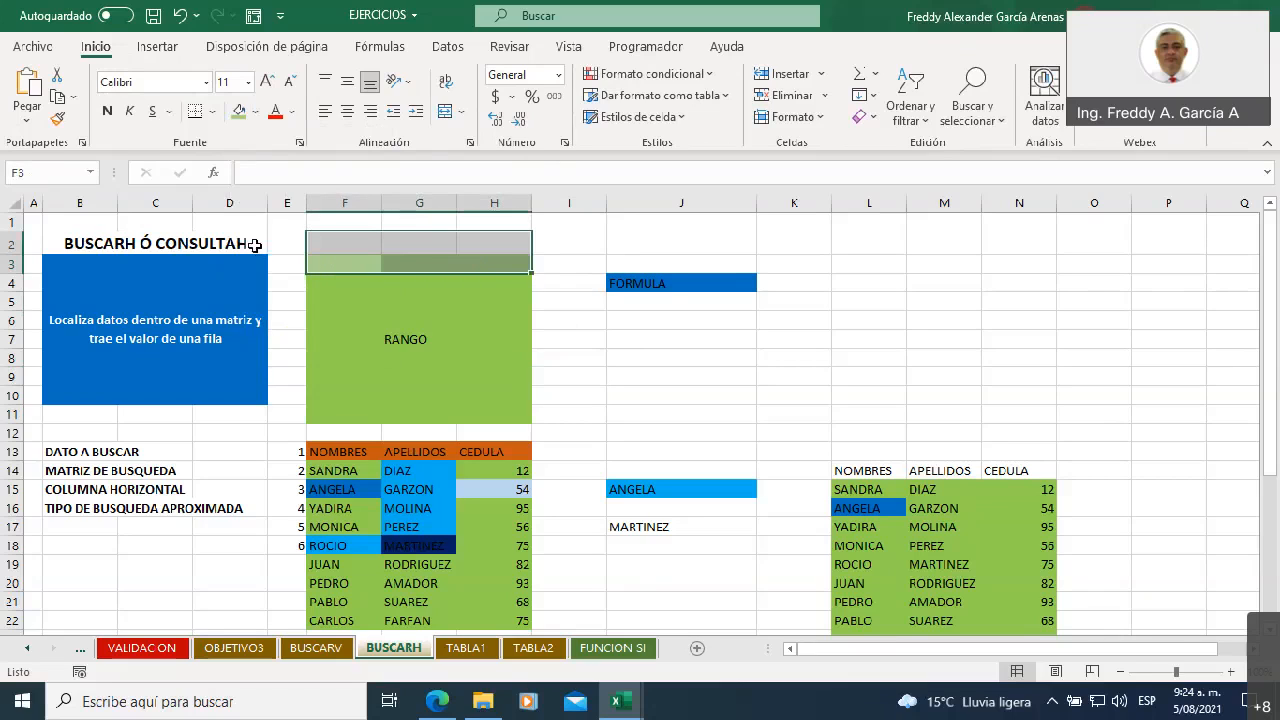
{"action": "left_click", "coordinate": [325, 263]}
{"action": "left_click_drag", "start_coordinate": [325, 263], "coordinate": [517, 269]}
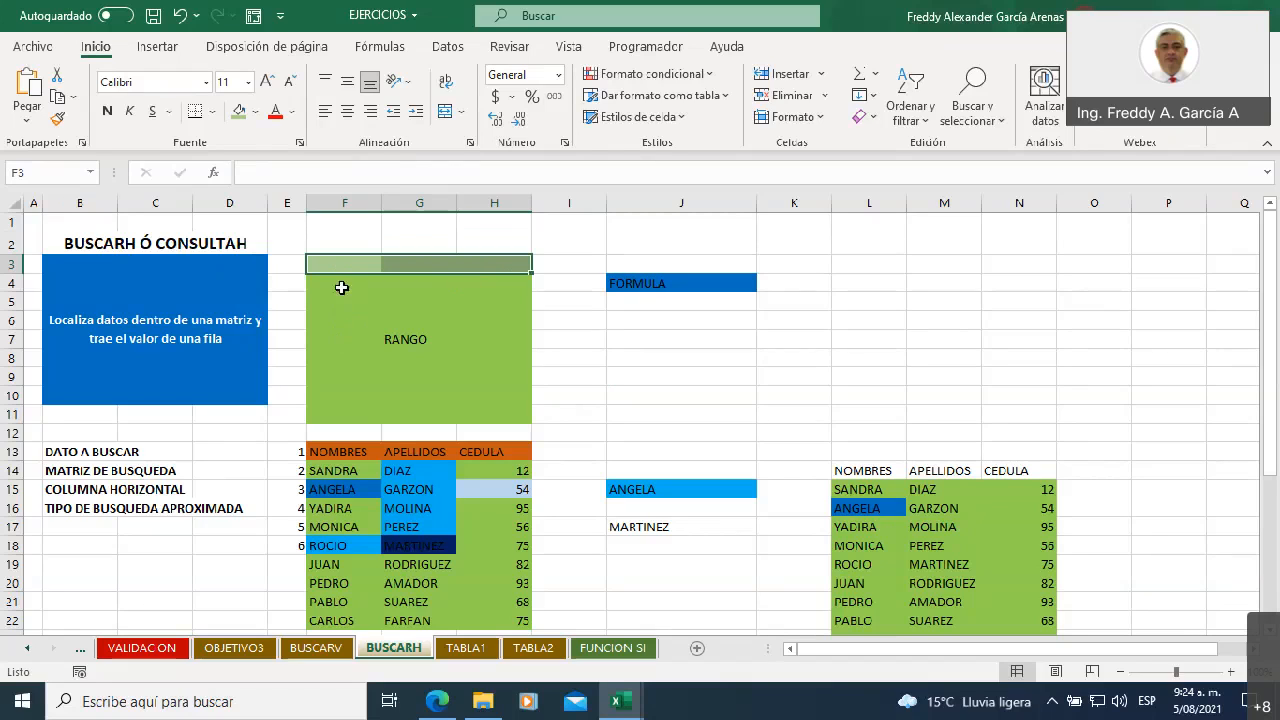
{"action": "left_click", "coordinate": [338, 265]}
{"action": "left_click_drag", "start_coordinate": [336, 280], "coordinate": [343, 409]}
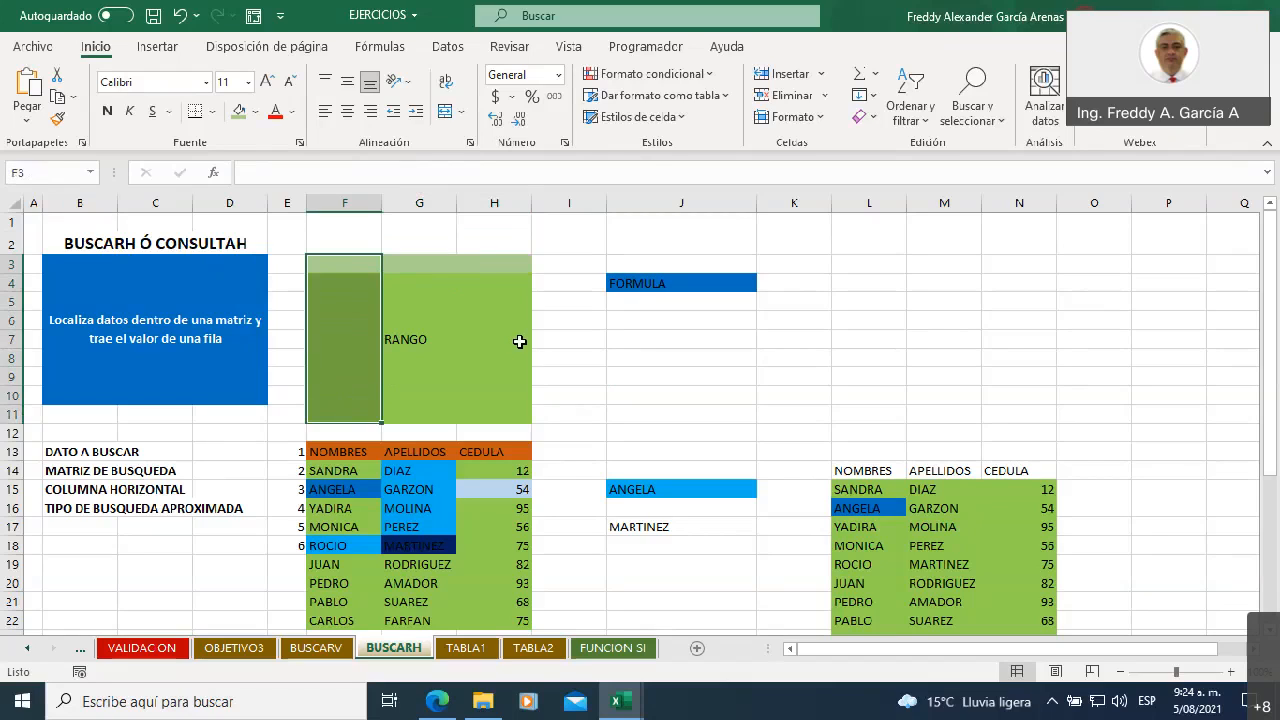
{"action": "left_click", "coordinate": [494, 318]}
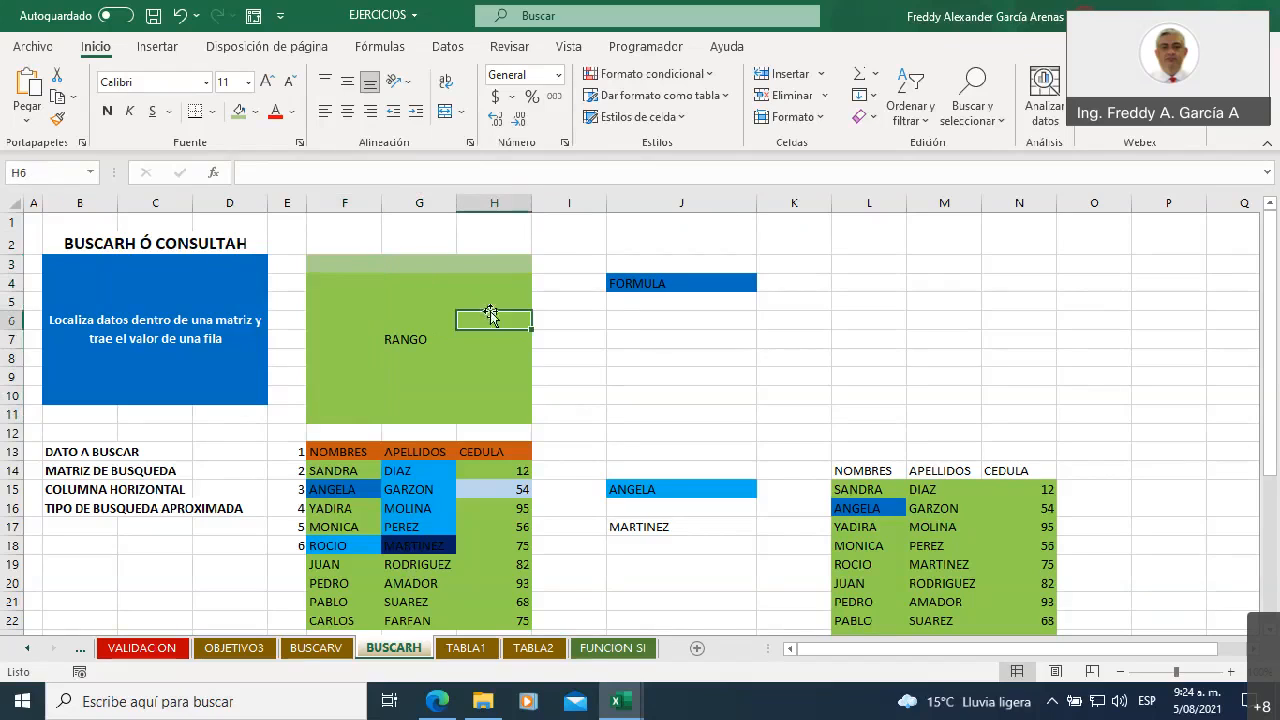
{"action": "left_click_drag", "start_coordinate": [352, 261], "coordinate": [491, 264]}
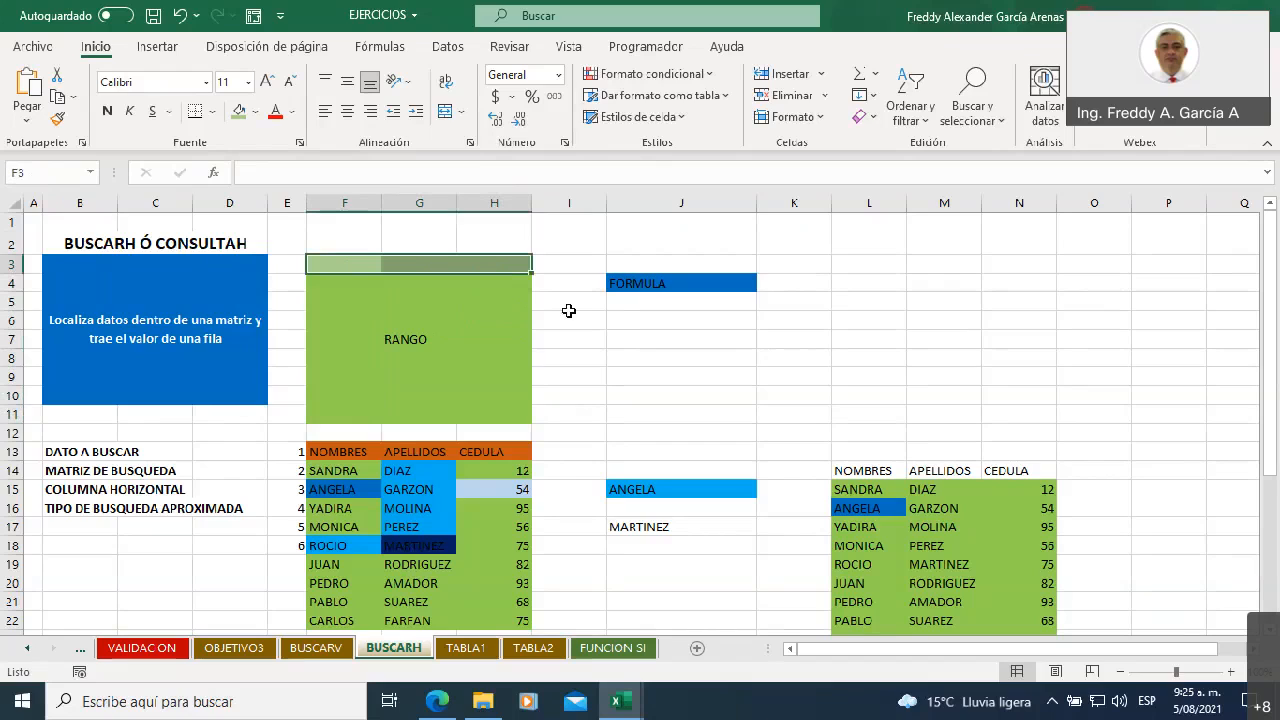
{"action": "left_click", "coordinate": [354, 262]}
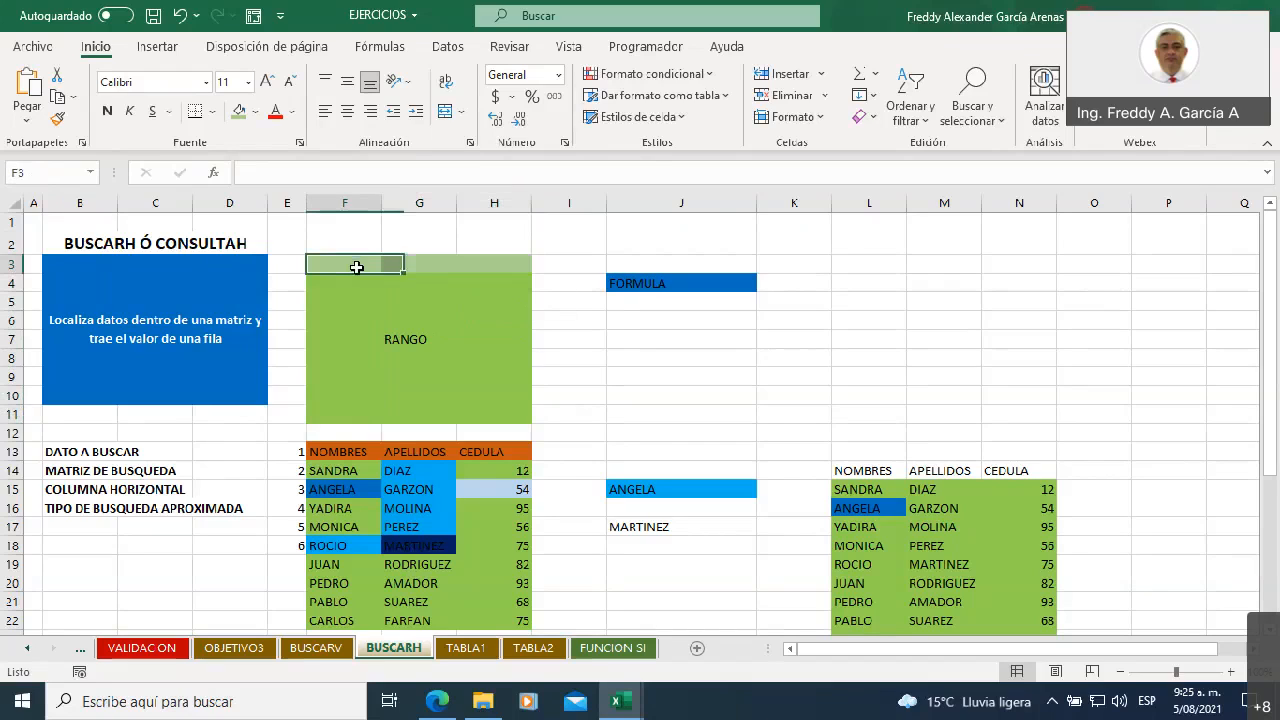
Compare the lookup row F3:H3 with the rest of the RANGO block beneath it, F4:H11
{"action": "left_click", "coordinate": [415, 263]}
{"action": "left_click", "coordinate": [491, 260]}
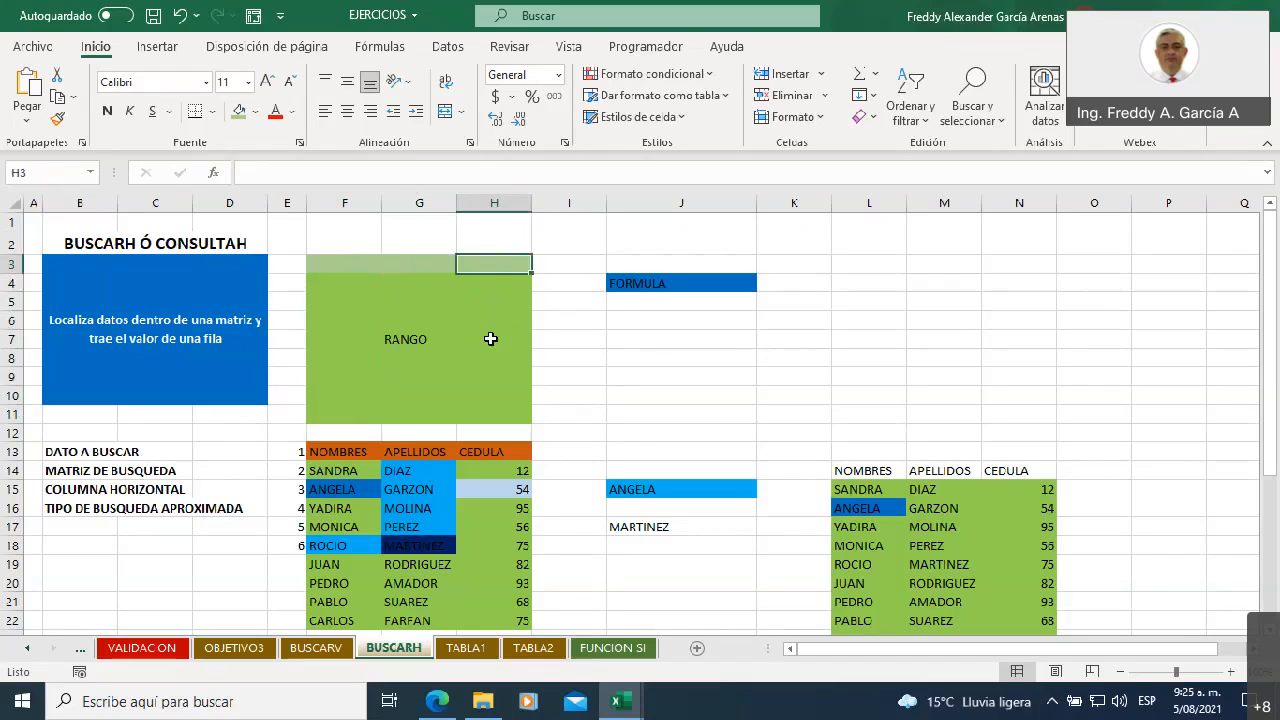
{"action": "left_click", "coordinate": [380, 284]}
{"action": "left_click_drag", "start_coordinate": [381, 284], "coordinate": [500, 414]}
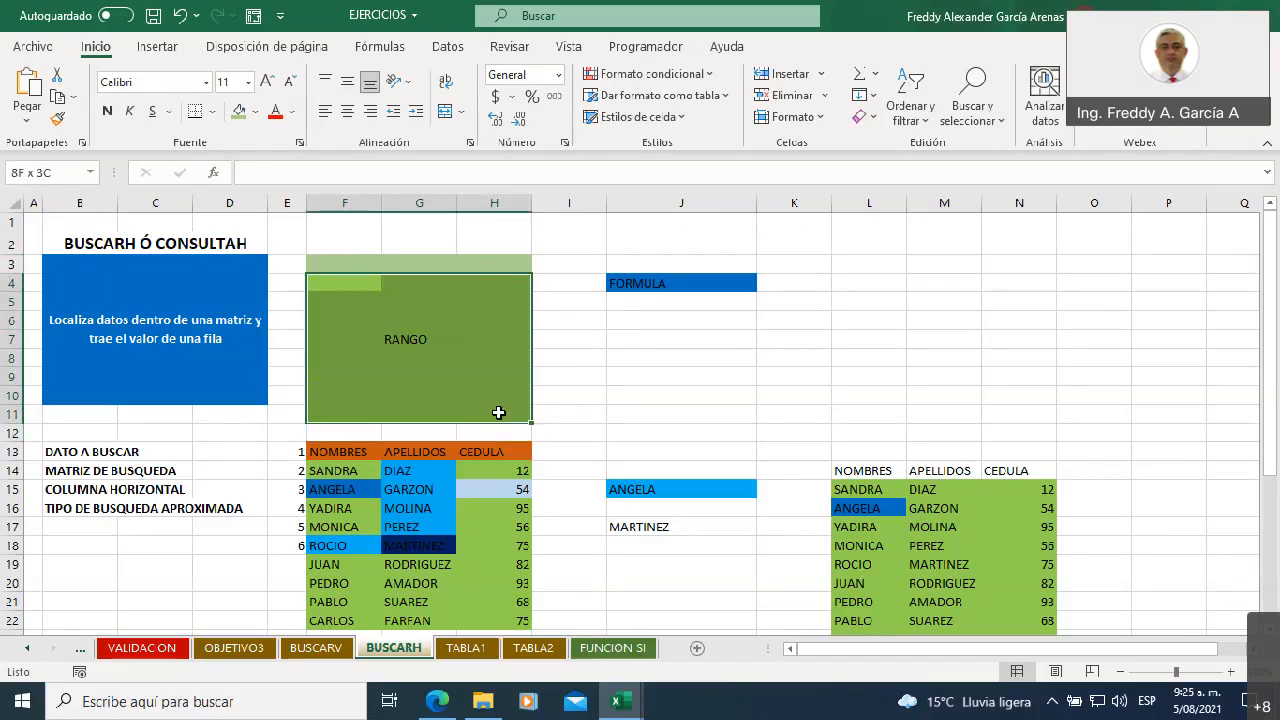
Enter the sample lookup value xxx in H3 and the sample result rrr in H7 of the RANGO block
{"action": "left_click", "coordinate": [486, 265]}
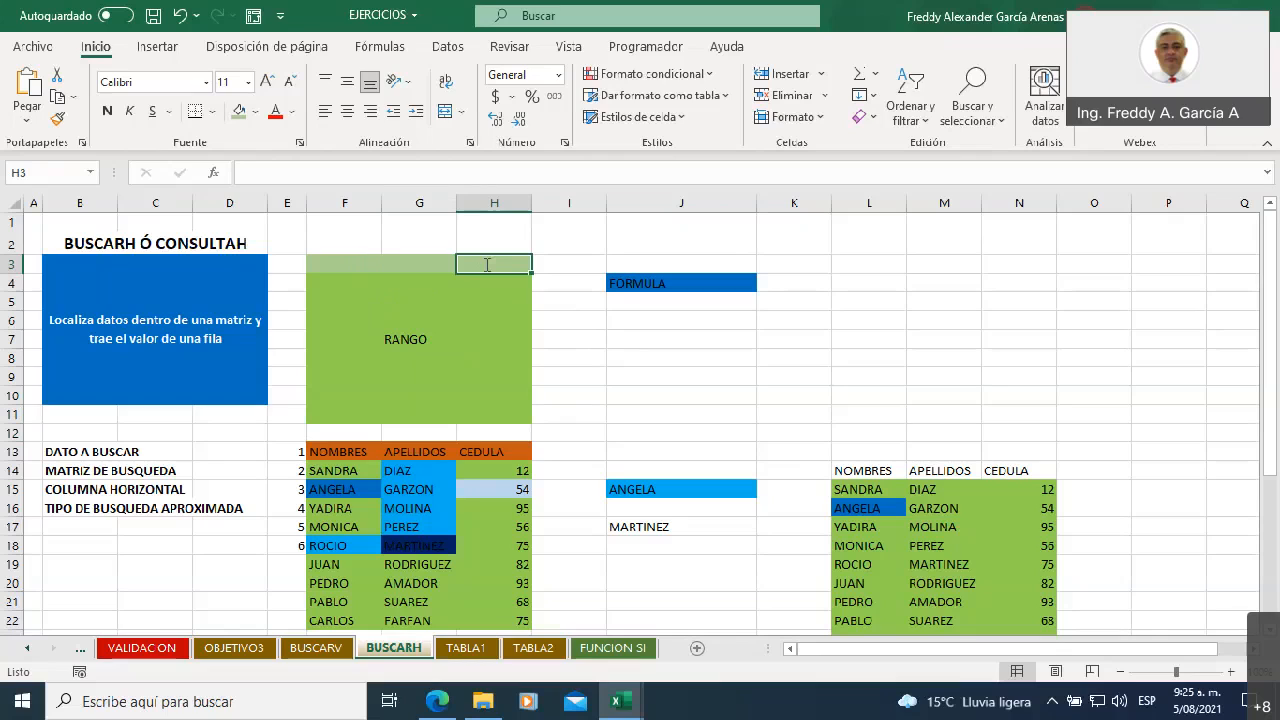
{"action": "type", "text": "xxx"}
{"action": "key", "text": "Return"}
{"action": "left_click", "coordinate": [487, 300]}
{"action": "left_click", "coordinate": [490, 336]}
{"action": "left_click", "coordinate": [497, 358]}
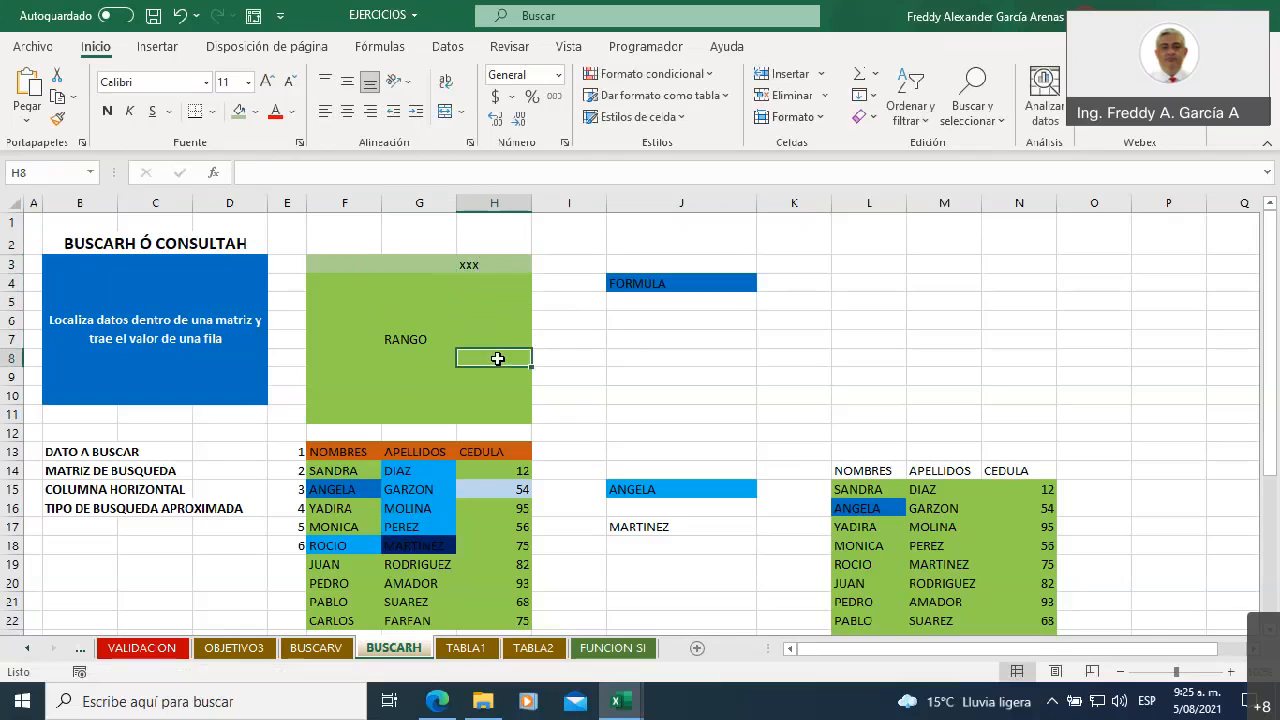
{"action": "left_click", "coordinate": [488, 337]}
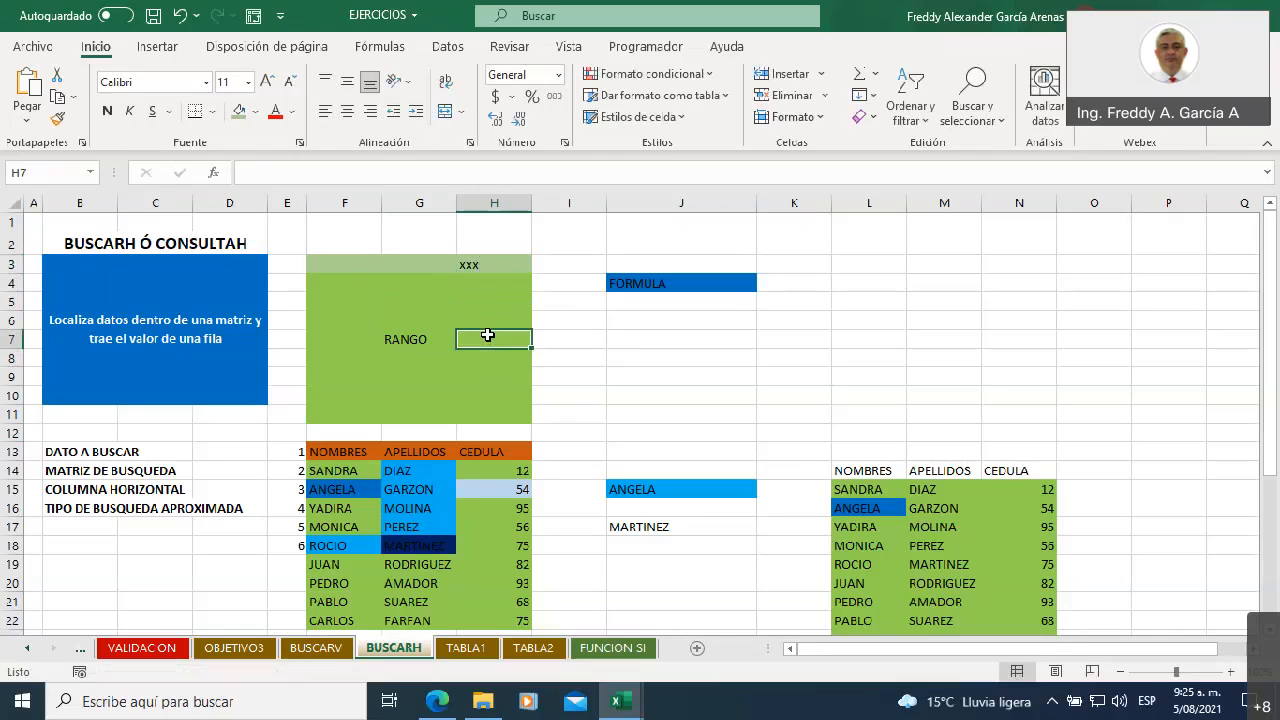
{"action": "type", "text": "rrr"}
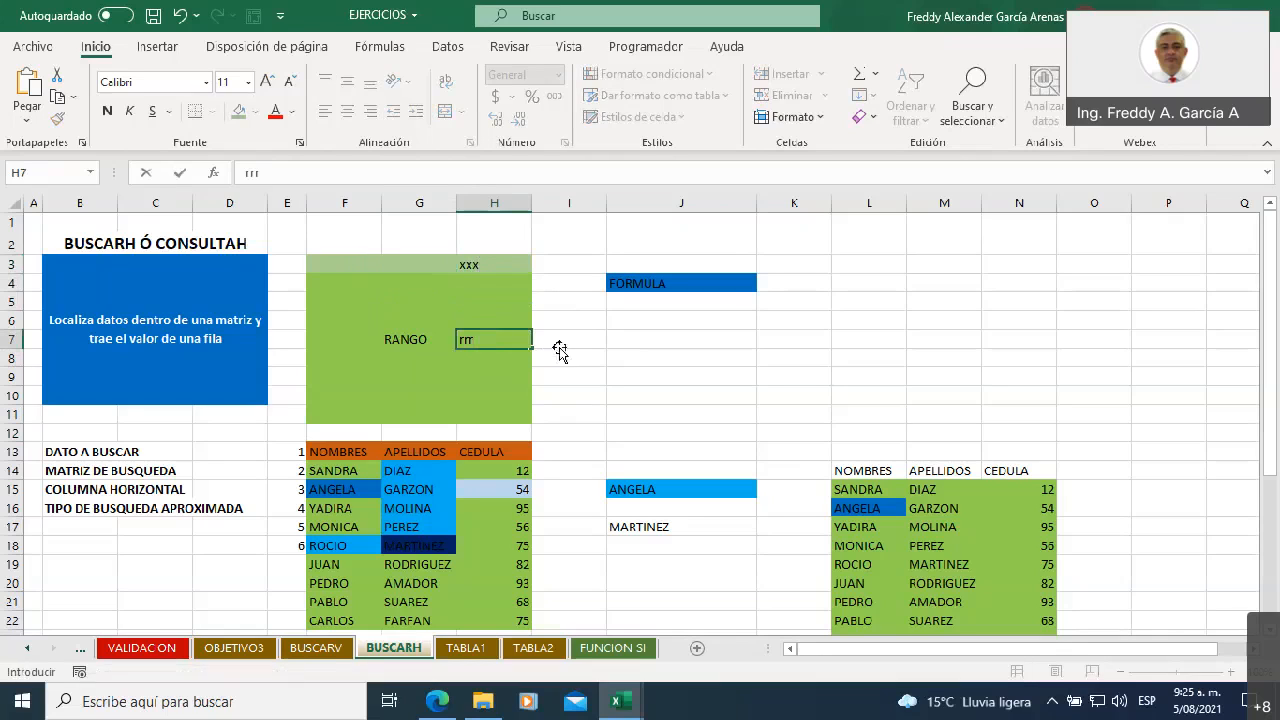
{"action": "key", "text": "Tab"}
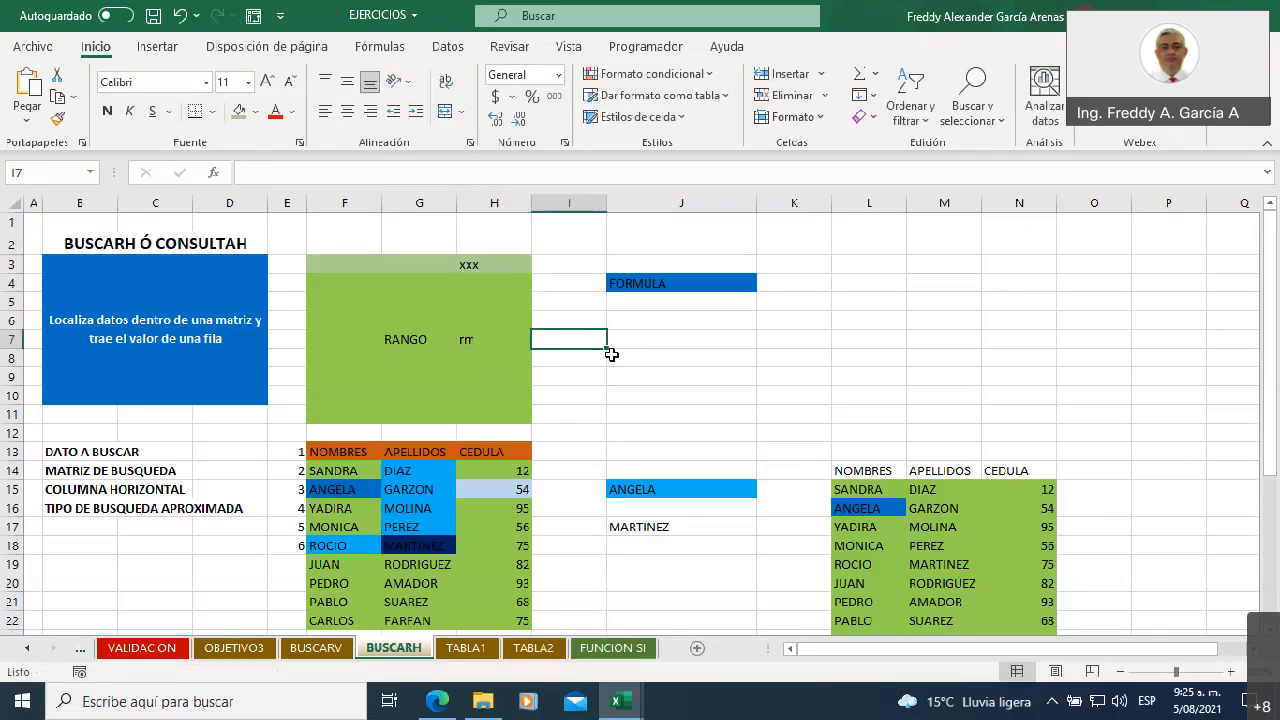
Examine the horizontal lookup row F3:H3 against the sample result in H7 and the vertical column F of the RANGO block
{"action": "left_click_drag", "start_coordinate": [352, 261], "coordinate": [467, 261]}
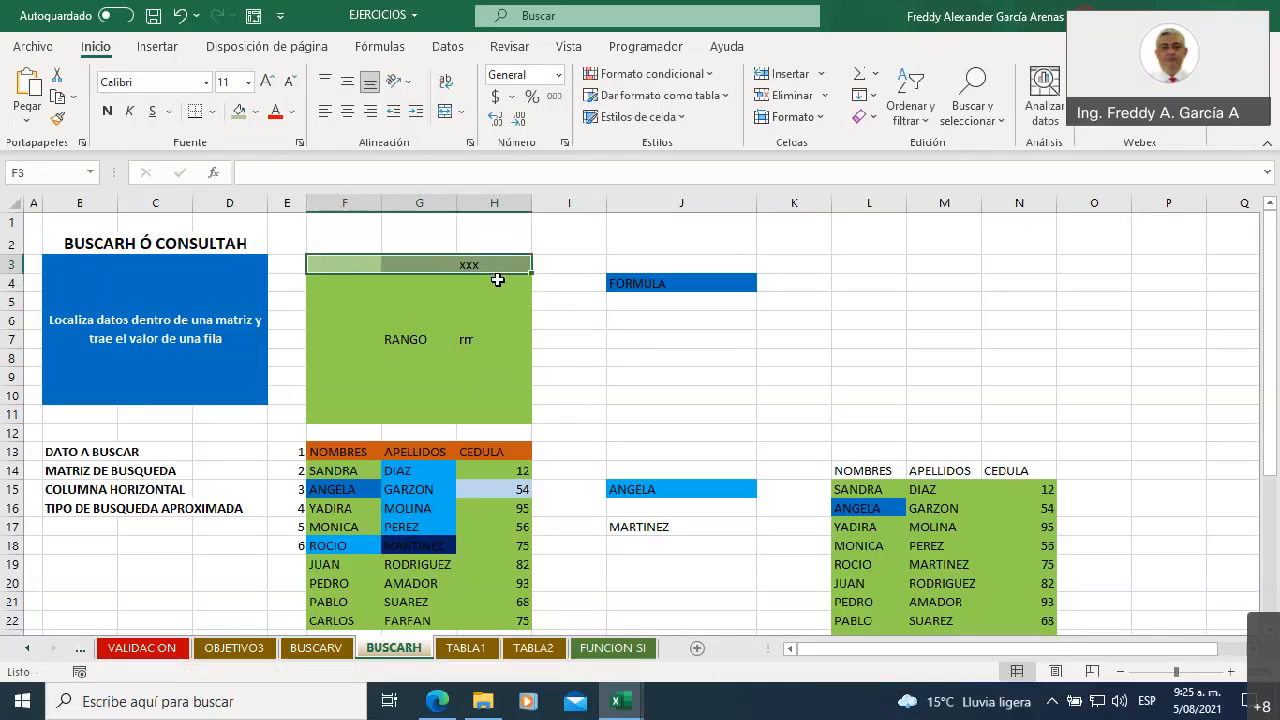
{"action": "left_click", "coordinate": [497, 339]}
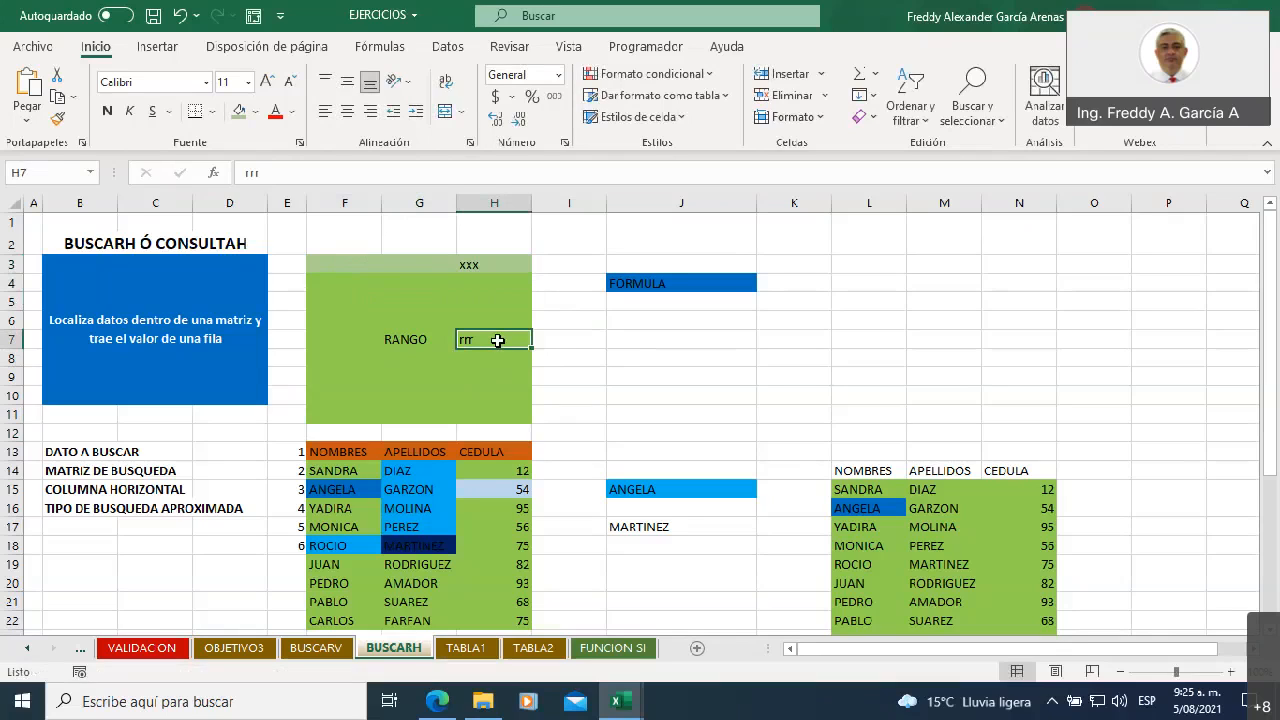
{"action": "left_click_drag", "start_coordinate": [337, 266], "coordinate": [344, 412]}
{"action": "left_click_drag", "start_coordinate": [363, 266], "coordinate": [490, 264]}
{"action": "left_click", "coordinate": [617, 393]}
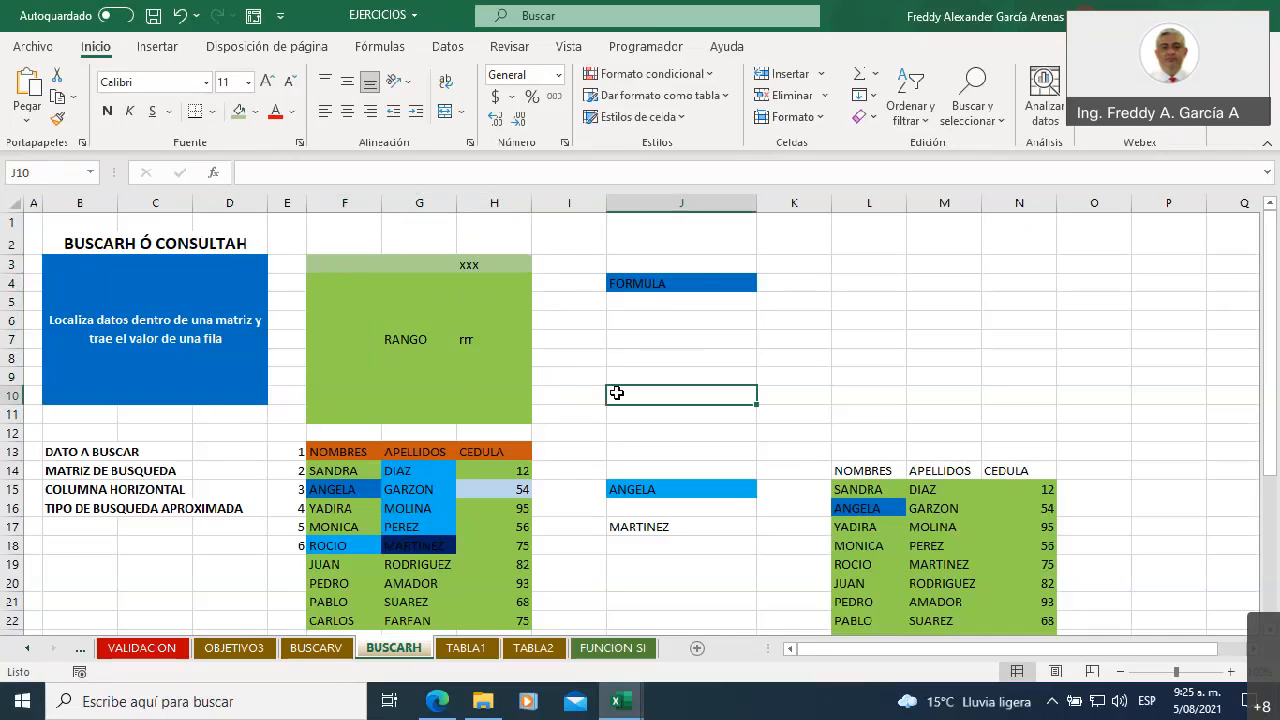
Open the BUSCARH formula in J15 for editing and select its entire text
{"action": "left_click", "coordinate": [661, 281]}
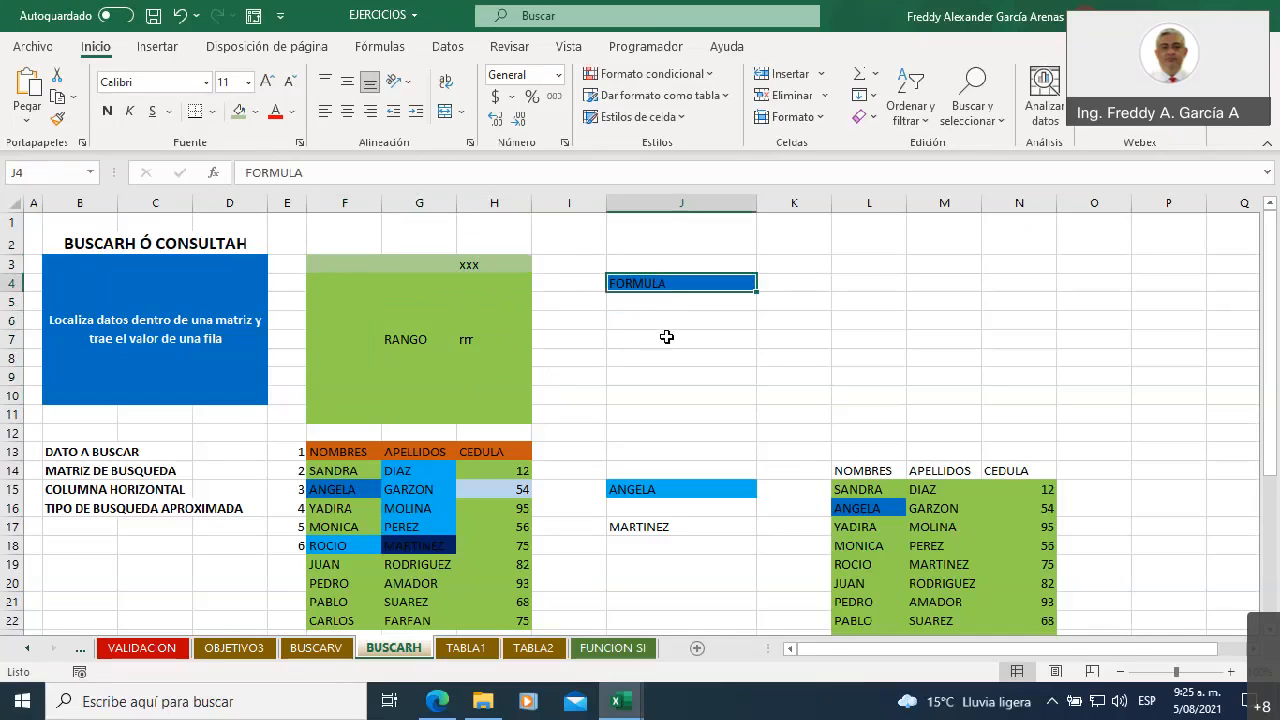
{"action": "left_click", "coordinate": [675, 487]}
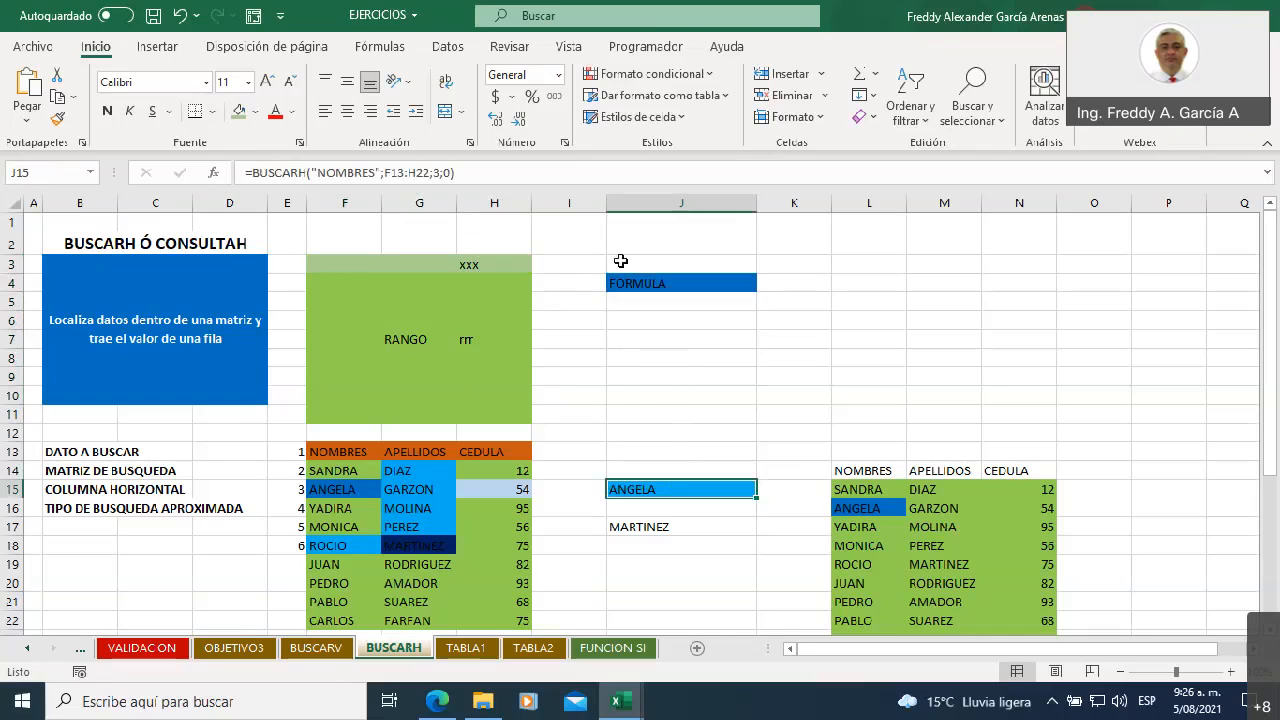
{"action": "left_click", "coordinate": [505, 168]}
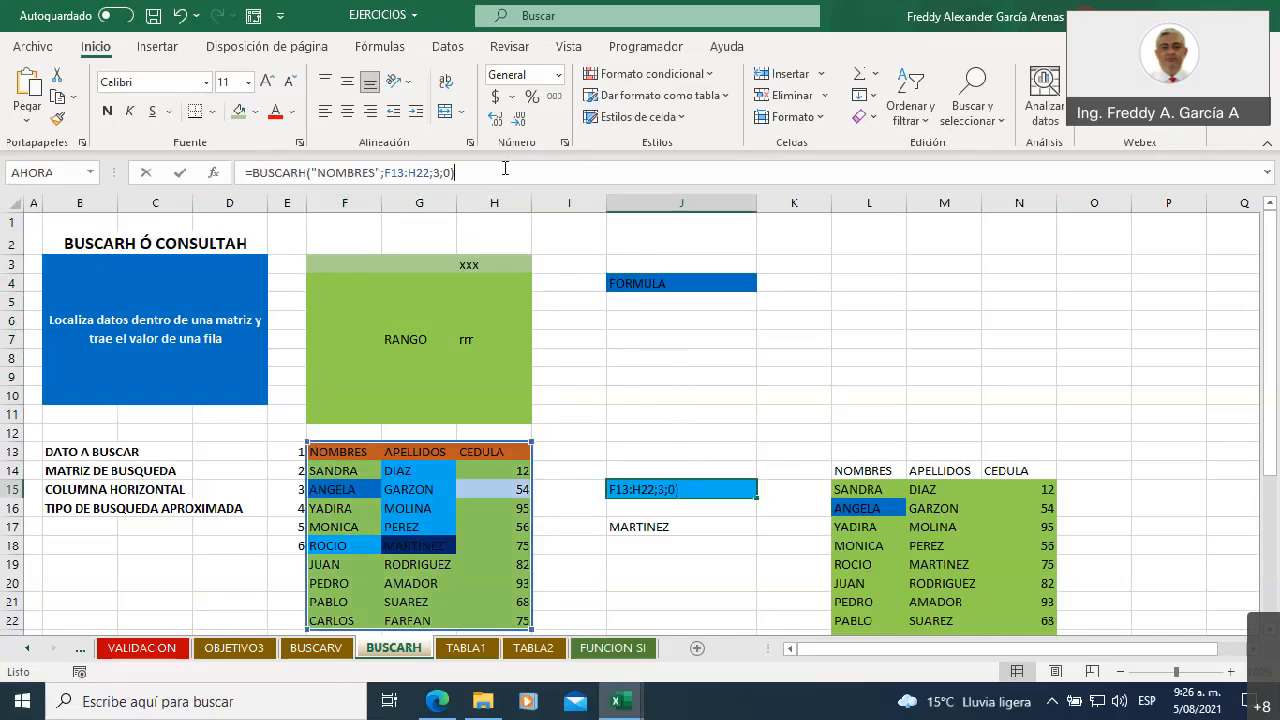
{"action": "left_click_drag", "start_coordinate": [505, 168], "coordinate": [396, 286]}
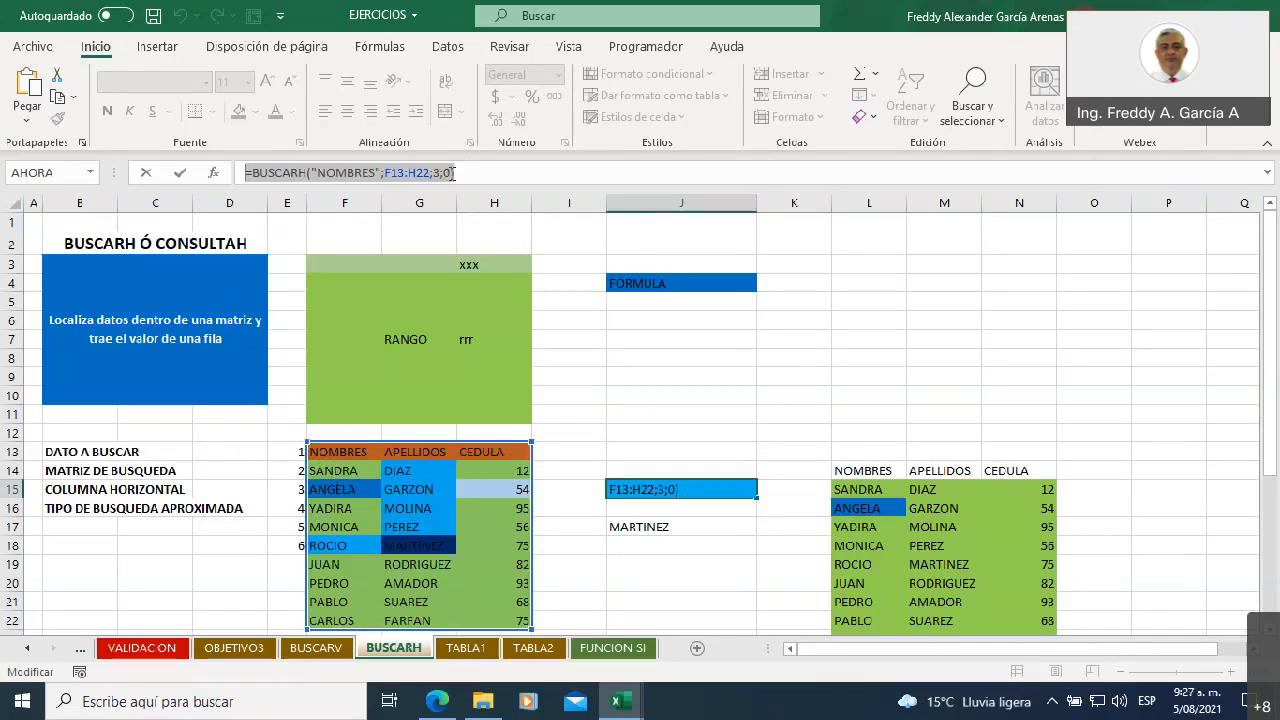
Complete the formula in J15 as =BUSCARH("NOMBRES";F13:H22;3;0) and enter it
{"action": "left_click", "coordinate": [453, 173]}
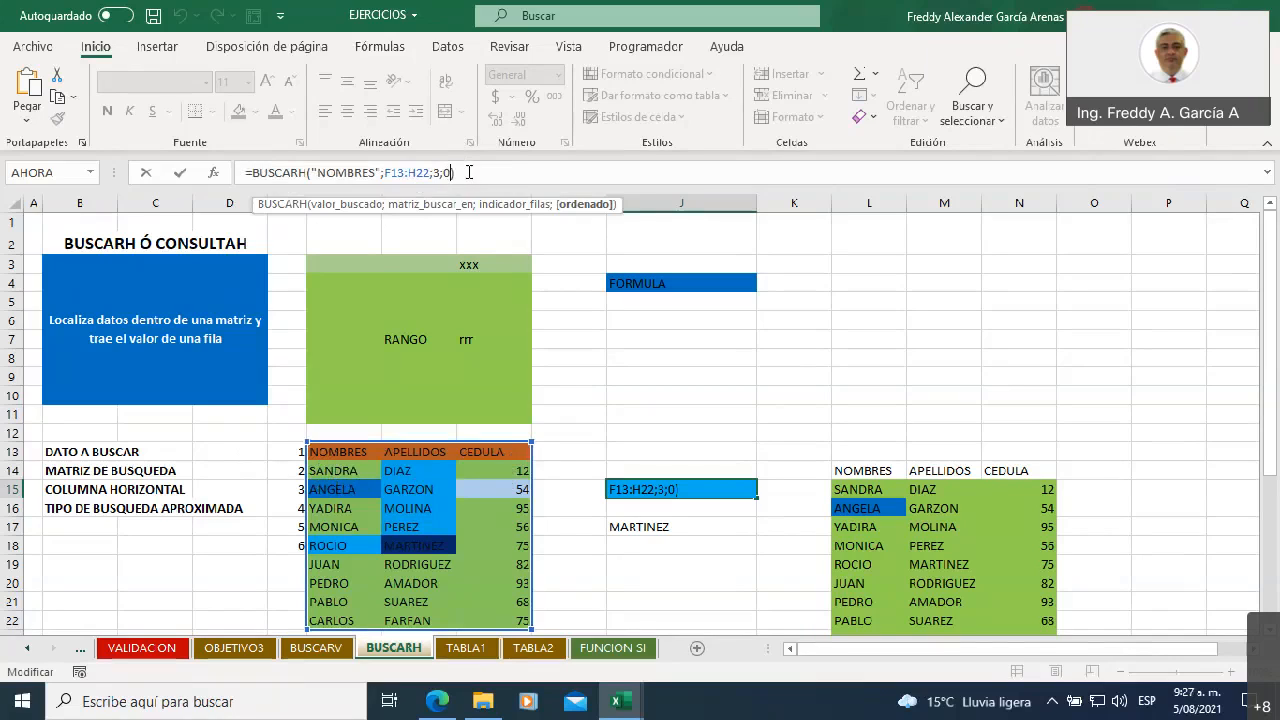
{"action": "type", "text": ")"}
{"action": "left_click", "coordinate": [465, 175]}
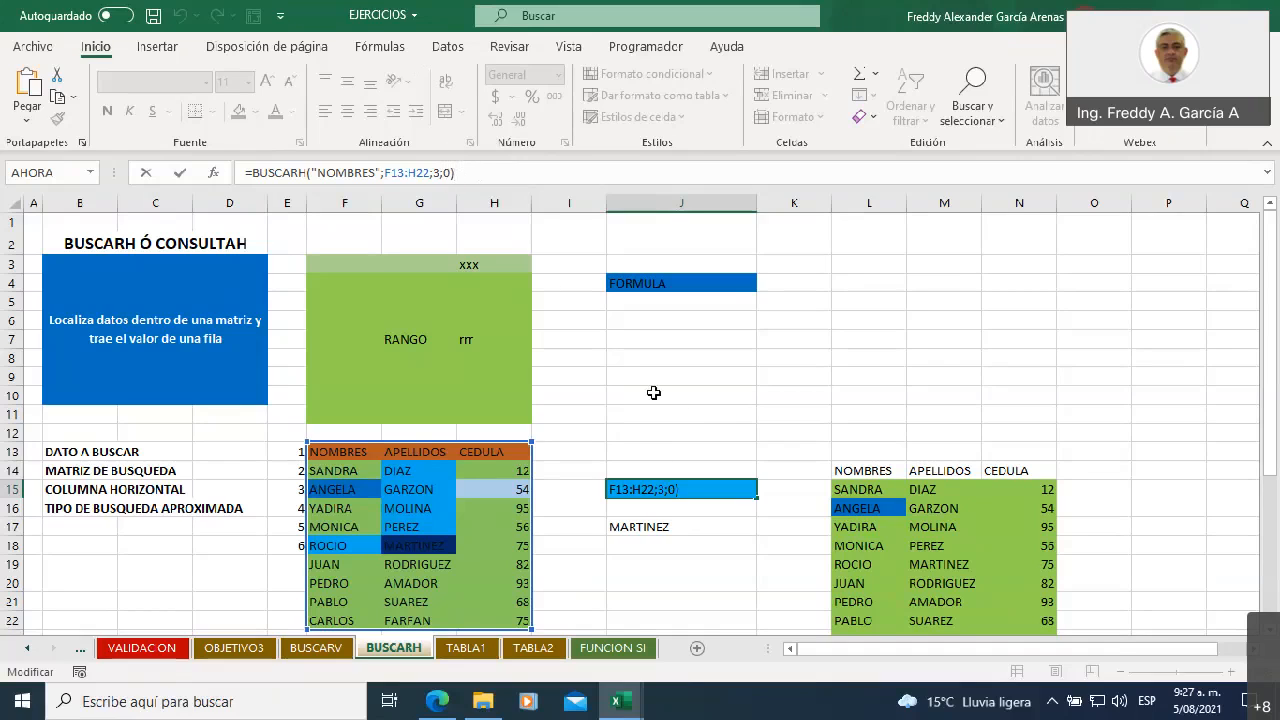
{"action": "left_click", "coordinate": [662, 488]}
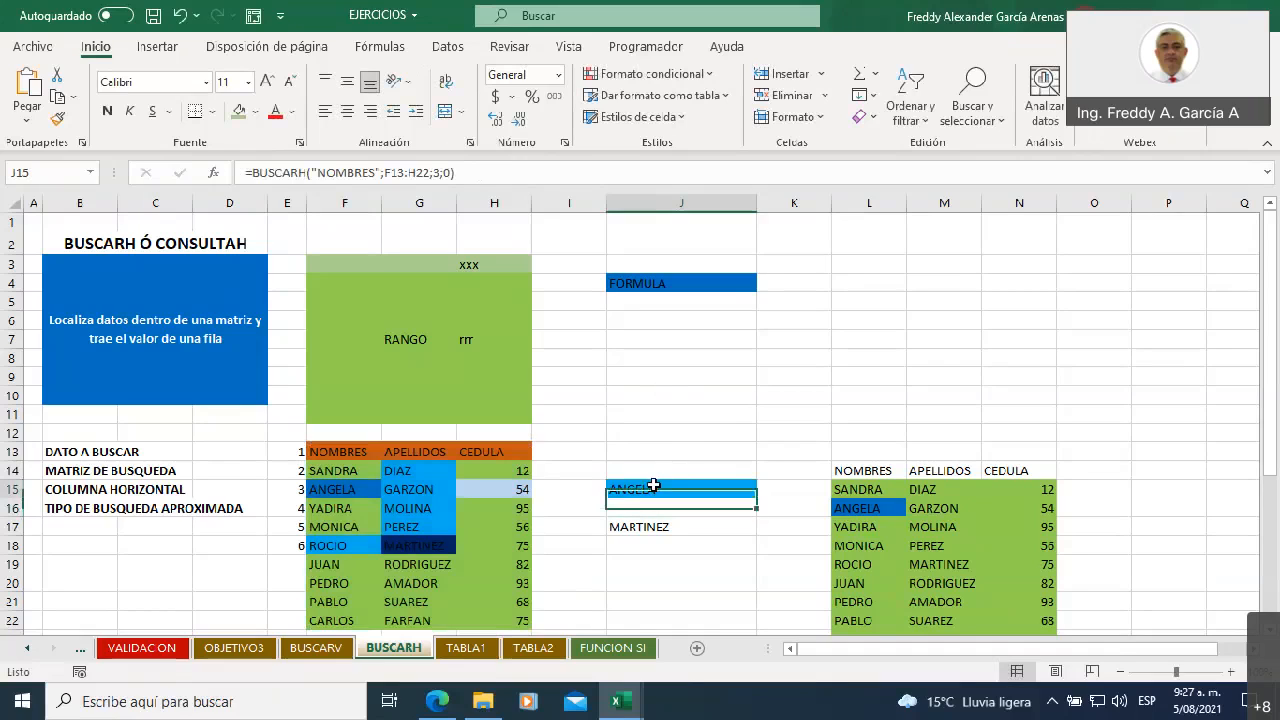
Clear J17 and start a BUSCARH formula there with "CEDULA" as the lookup value
{"action": "left_click", "coordinate": [667, 529]}
{"action": "key", "text": "Delete"}
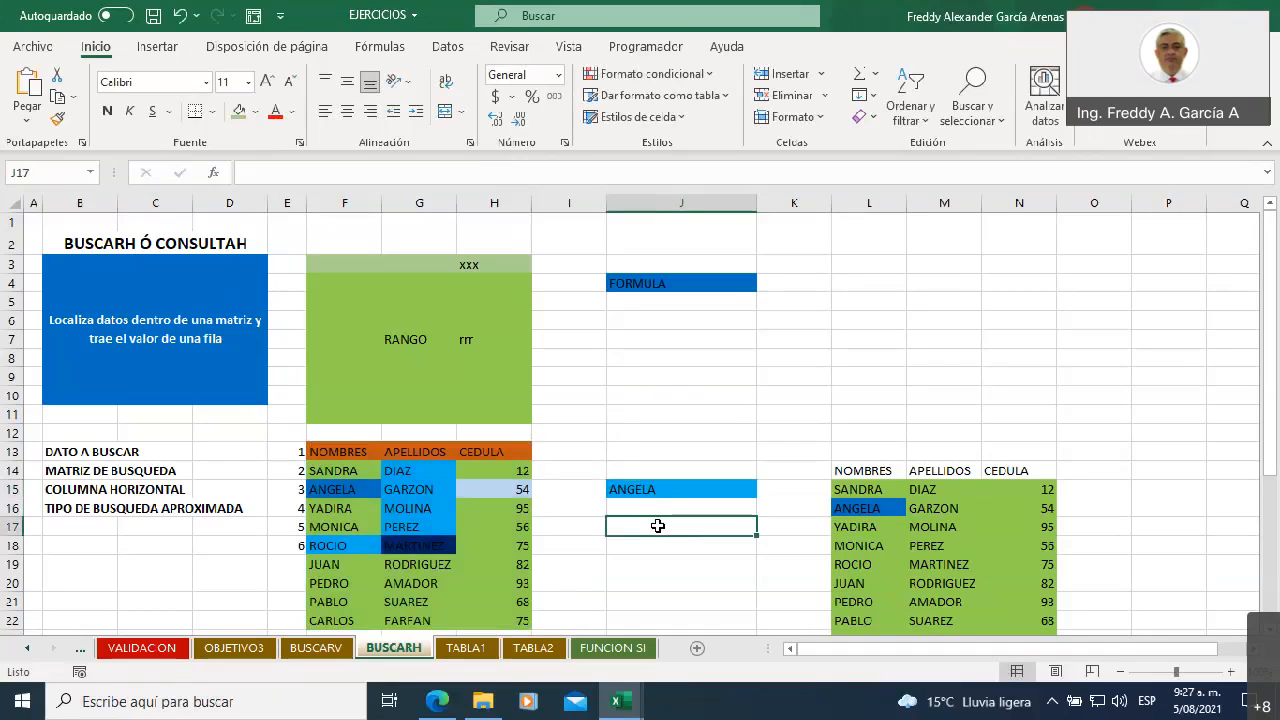
{"action": "type", "text": "="}
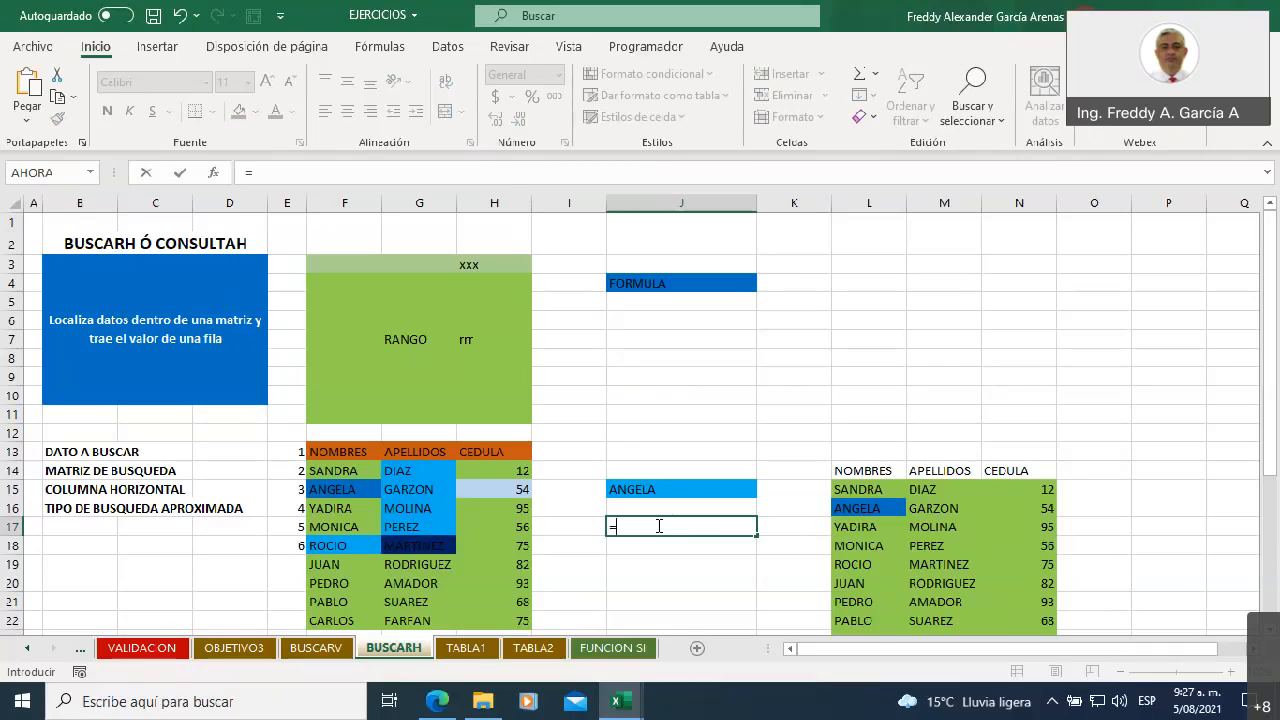
{"action": "type", "text": "buscar"}
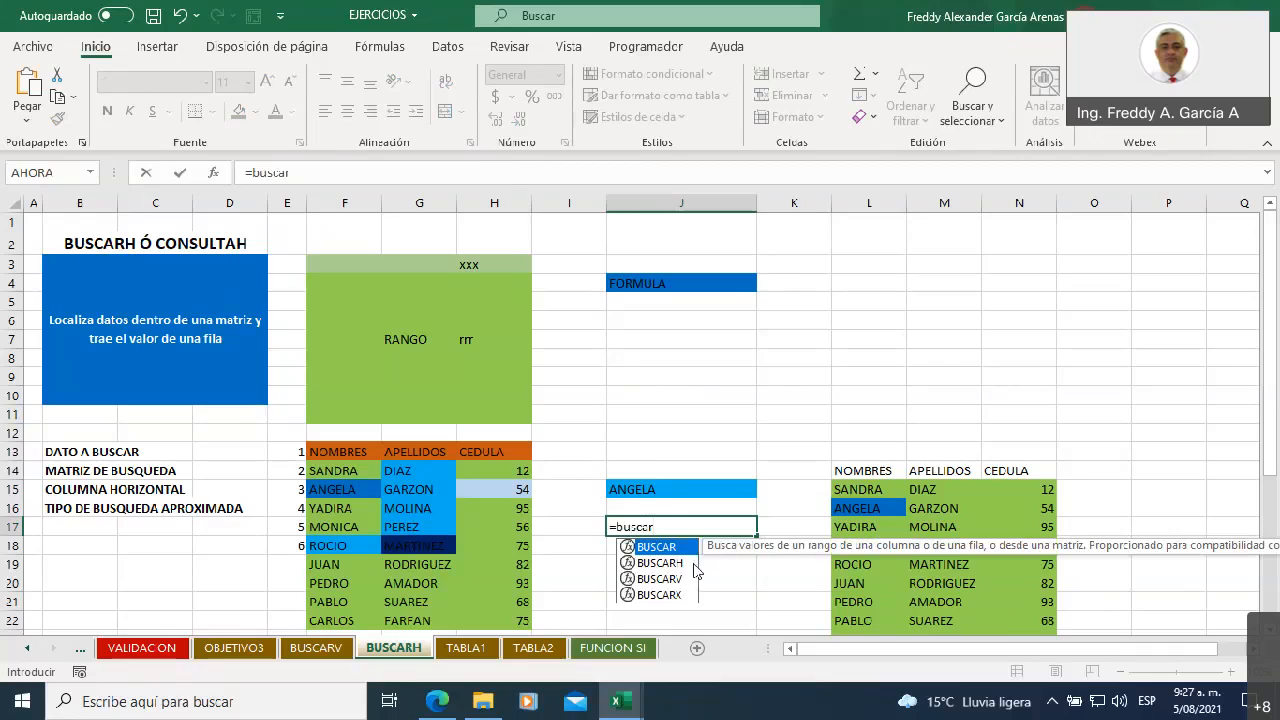
{"action": "double_click", "coordinate": [660, 563]}
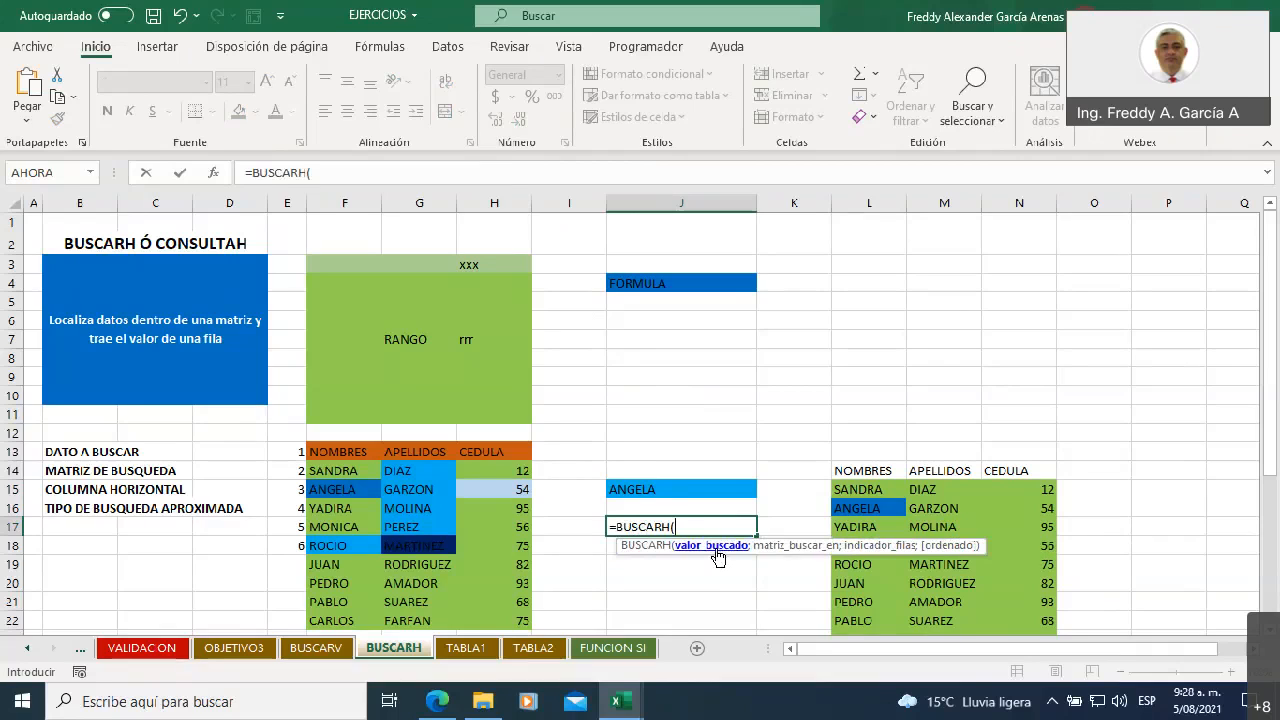
{"action": "type", "text": "\"CEDULA\";"}
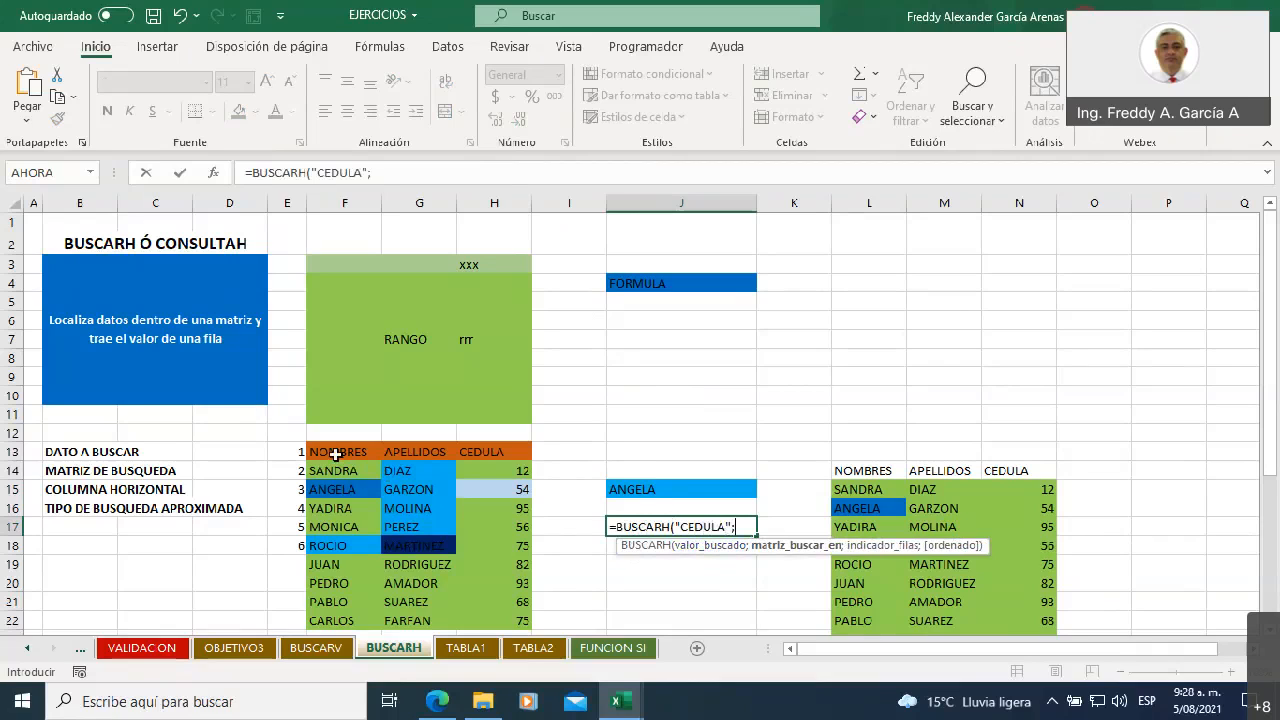
Finish the J17 formula with the lookup matrix F13:H22, row index 3 and FALSO for an exact match
{"action": "left_click_drag", "start_coordinate": [330, 452], "coordinate": [494, 620]}
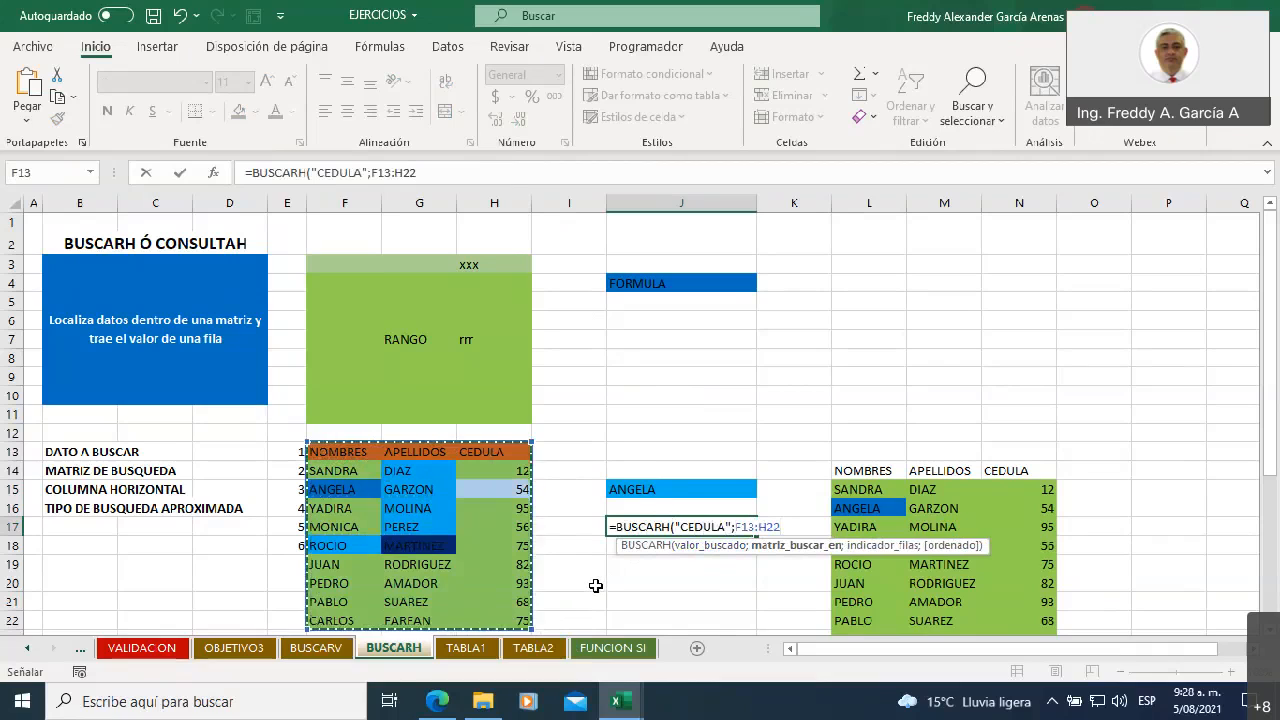
{"action": "type", "text": ";3"}
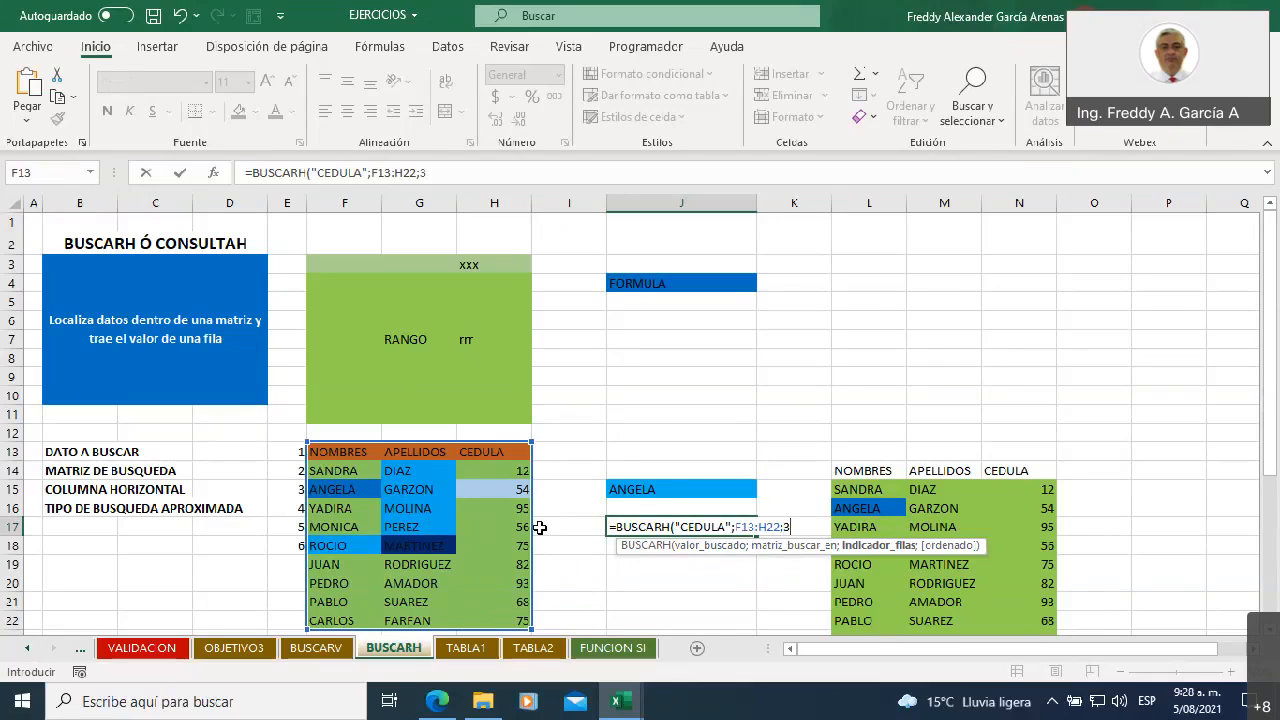
{"action": "type", "text": ";"}
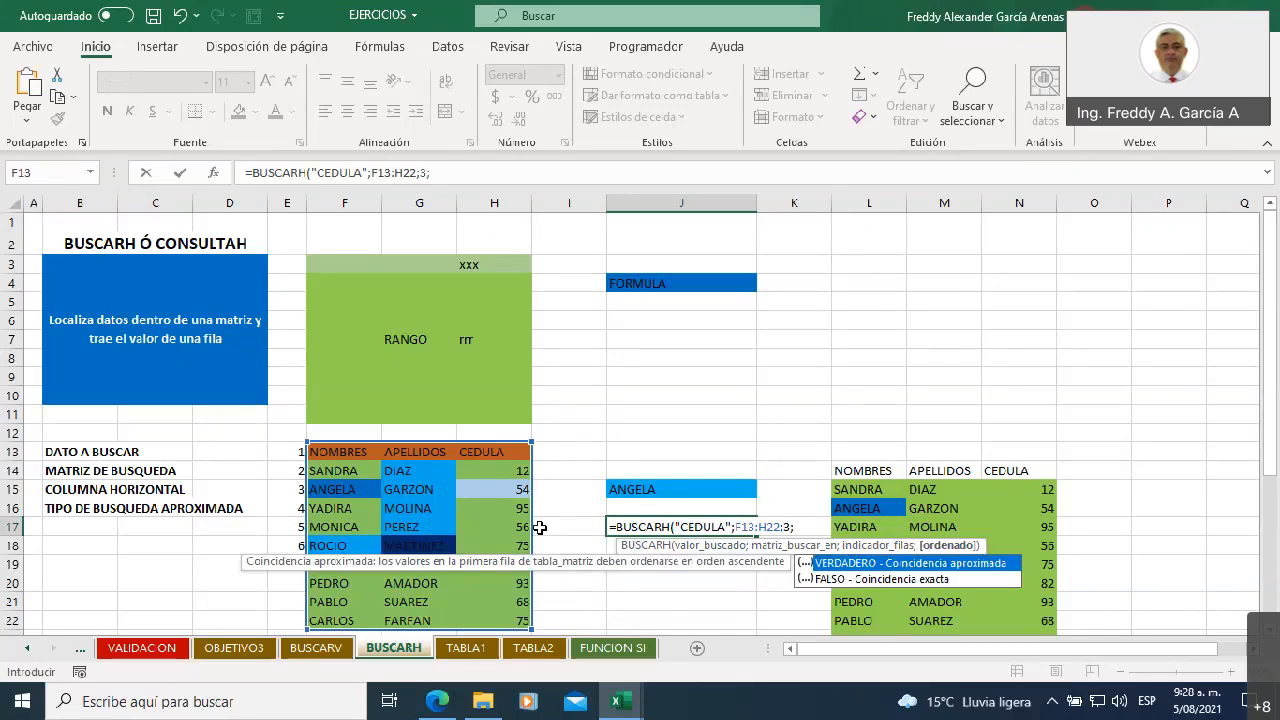
{"action": "double_click", "coordinate": [832, 580]}
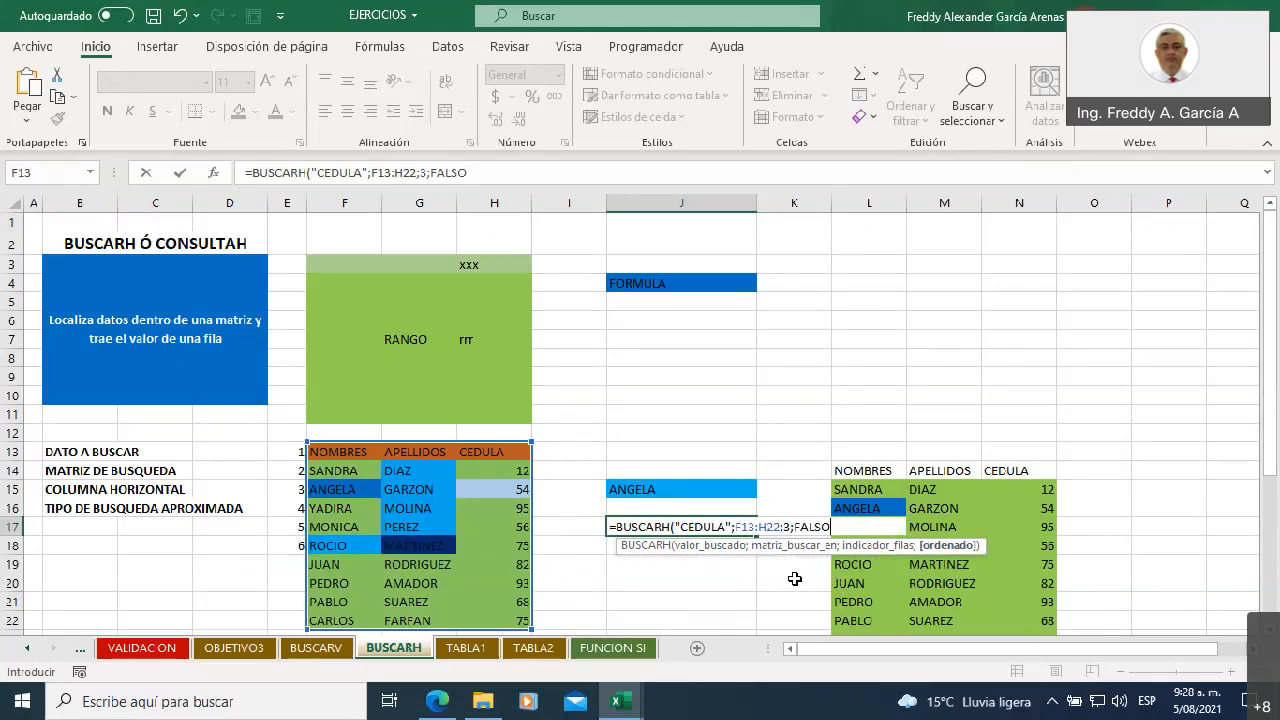
{"action": "type", "text": ")"}
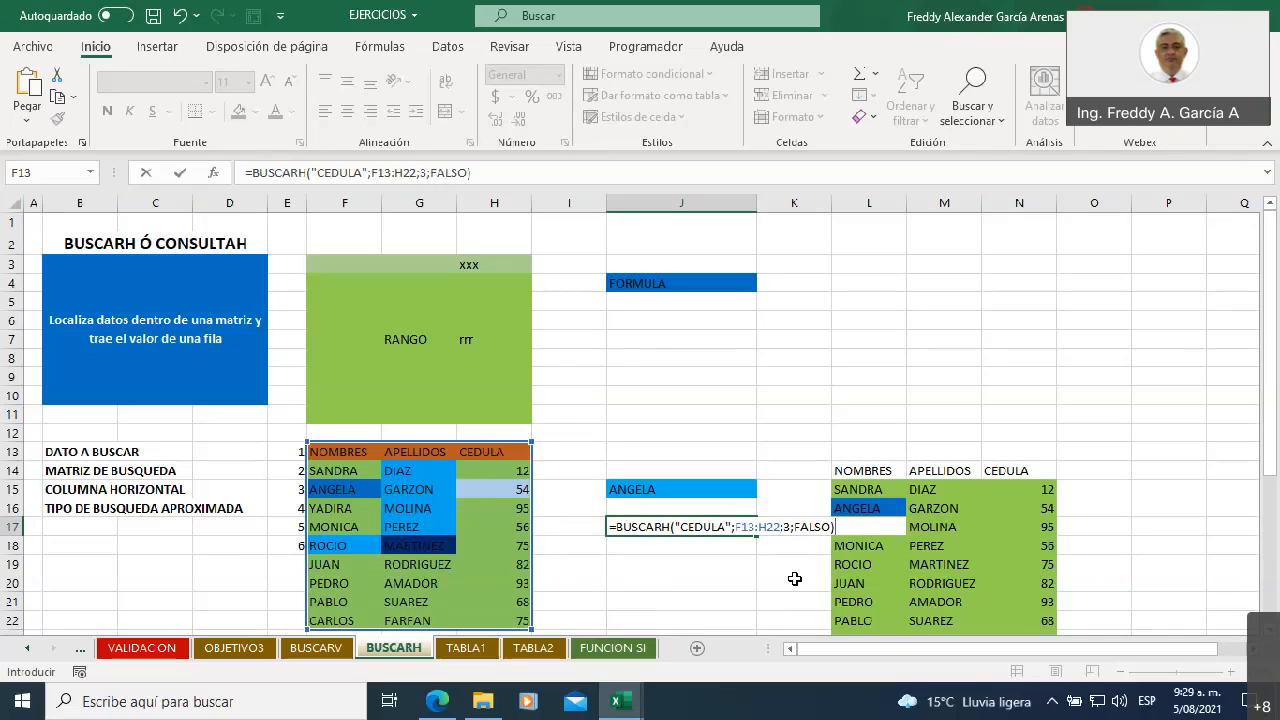
{"action": "key", "text": "Return"}
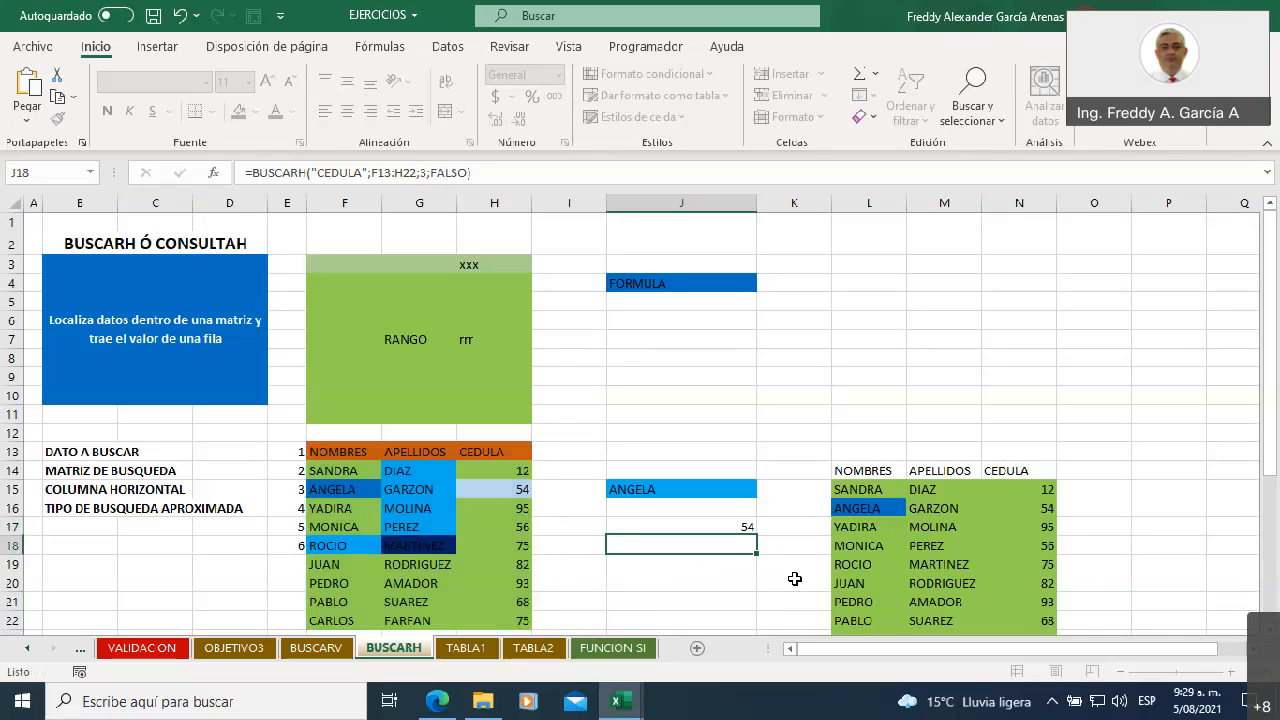
Relate the BUSCARH formula in J17 to the header row and the row numbers in column E, up to row 3
{"action": "left_click", "coordinate": [623, 529]}
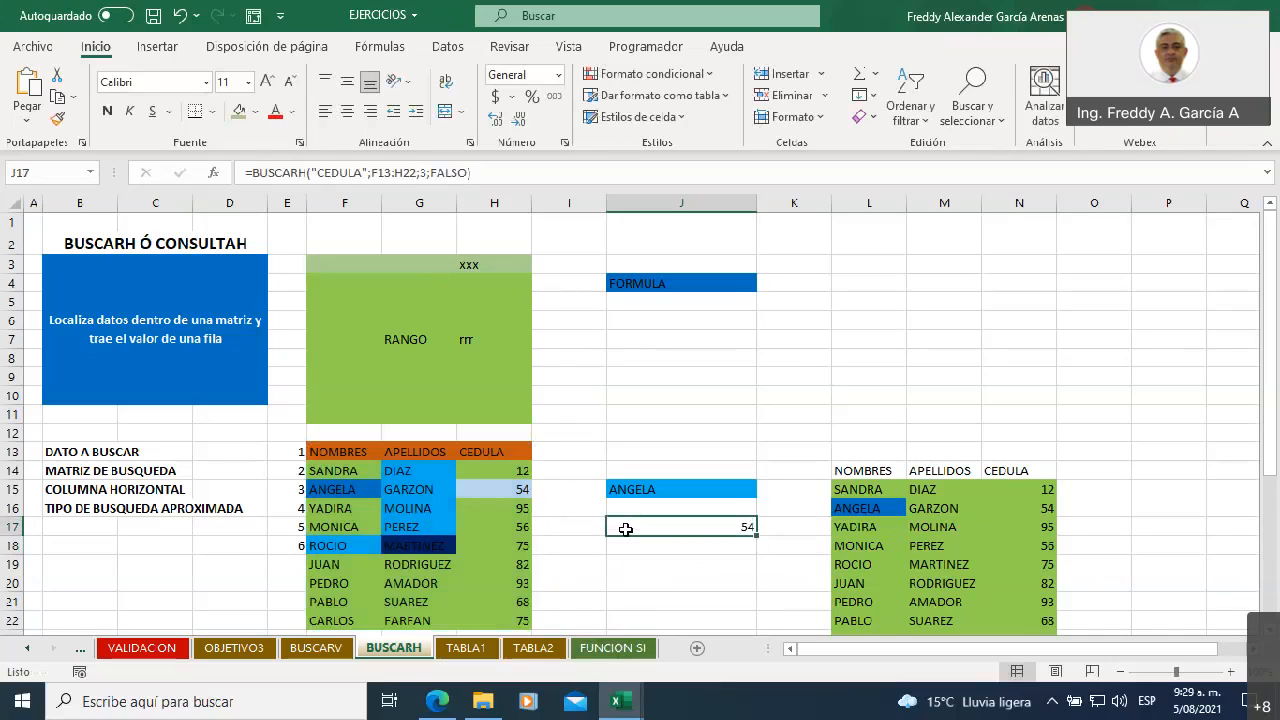
{"action": "left_click", "coordinate": [288, 489]}
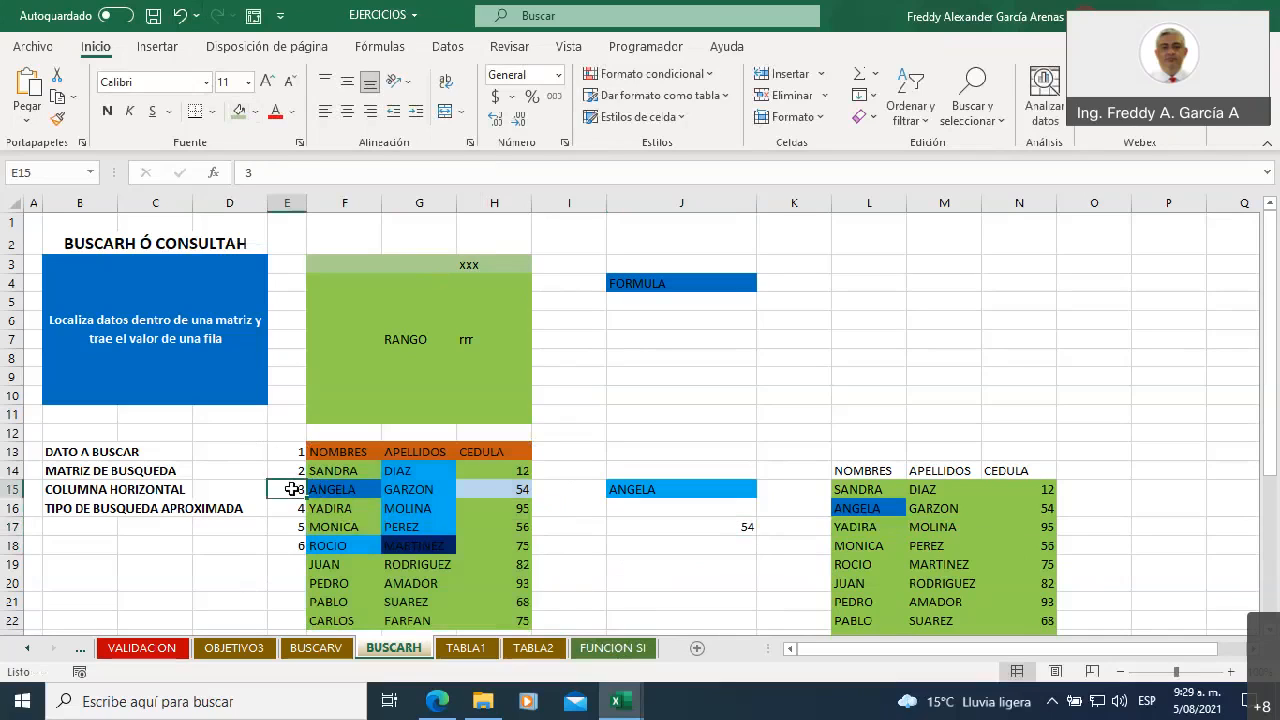
{"action": "left_click", "coordinate": [338, 449]}
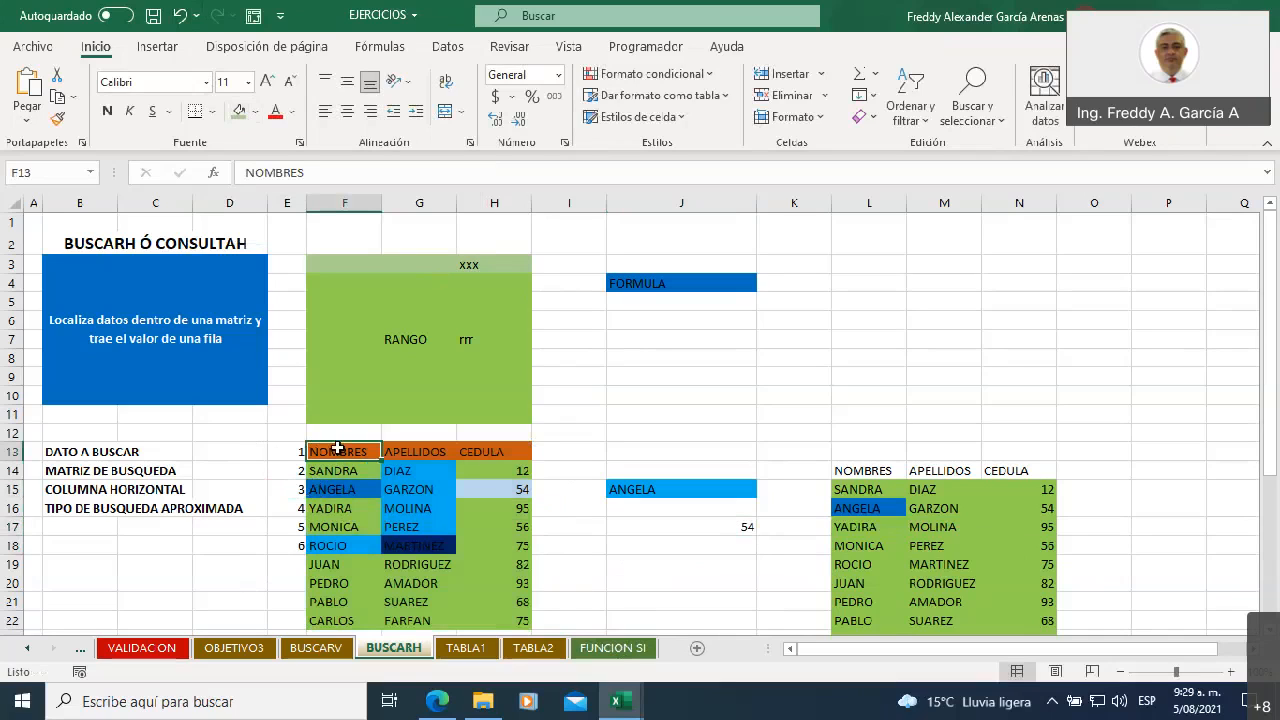
{"action": "left_click", "coordinate": [428, 451]}
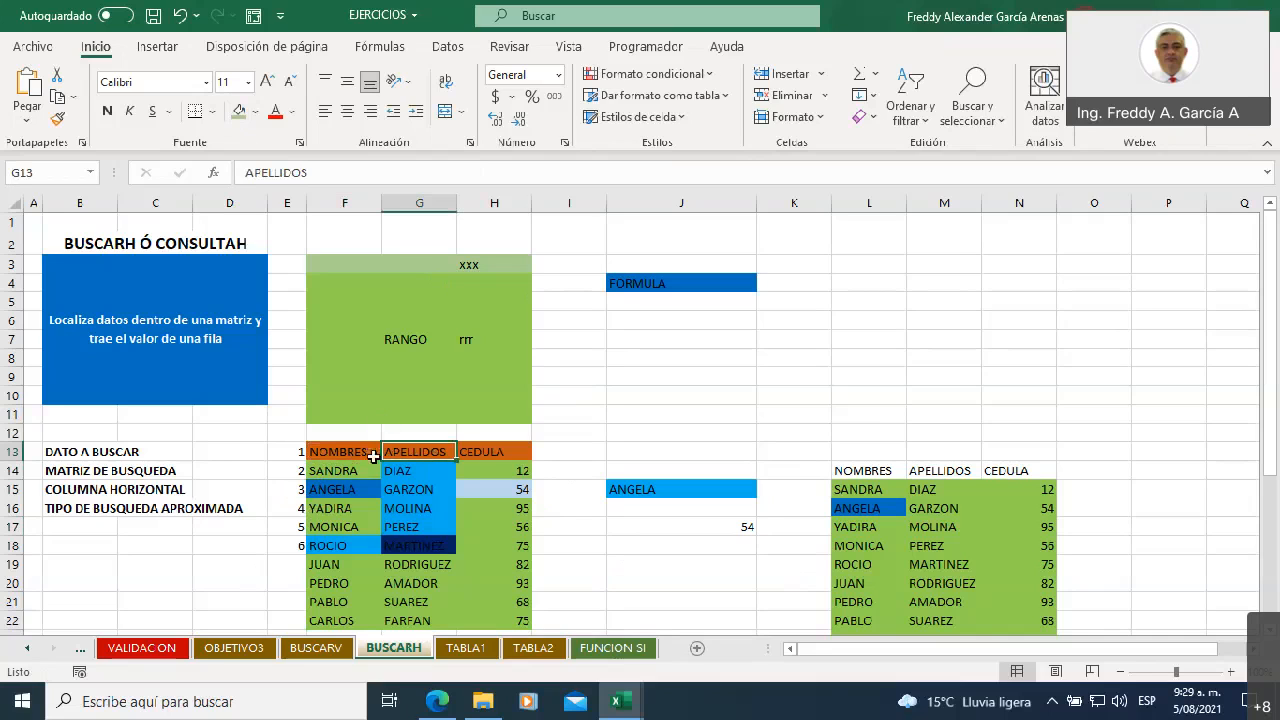
{"action": "scroll", "coordinate": [330, 445], "scroll_direction": "down", "scroll_amount": 2}
{"action": "scroll", "coordinate": [325, 441], "scroll_direction": "up", "scroll_amount": 1}
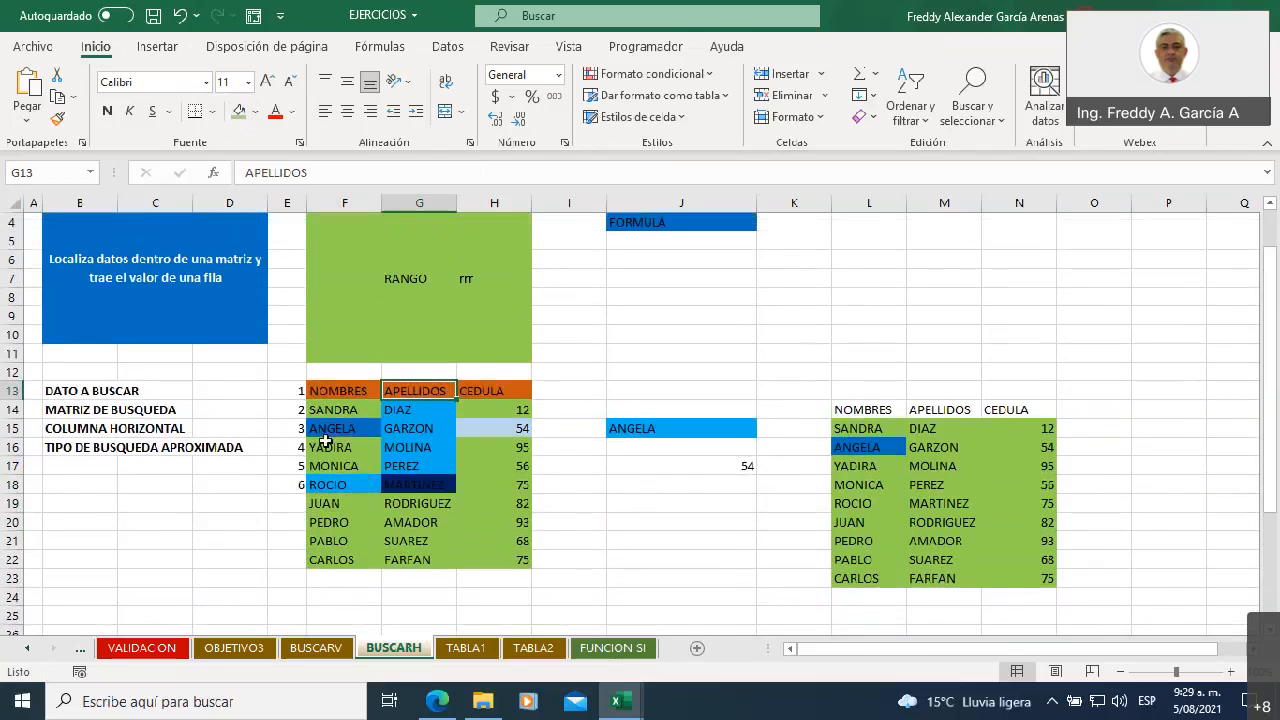
{"action": "left_click", "coordinate": [290, 392]}
{"action": "left_click", "coordinate": [286, 412]}
{"action": "left_click", "coordinate": [285, 427]}
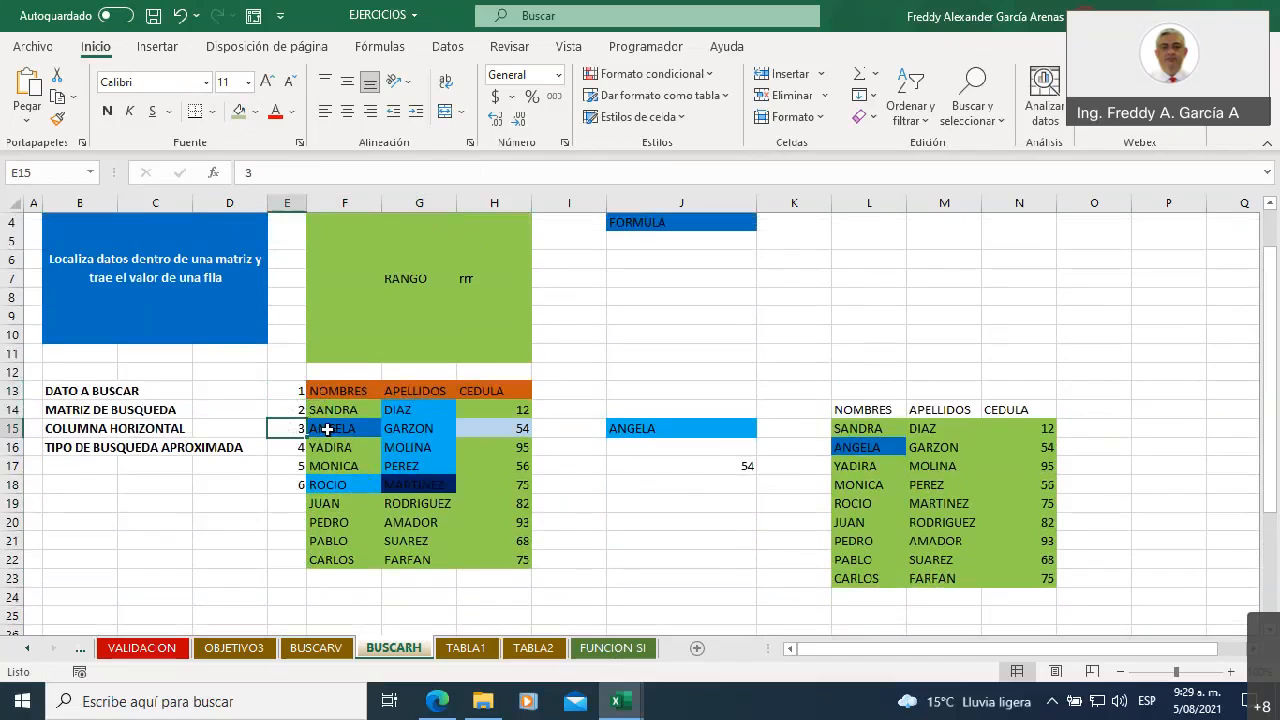
Examine the data block F14:H22, the row numbers in E13:E18, and the CEDULA and APELLIDOS columns of the lookup matrix
{"action": "left_click_drag", "start_coordinate": [338, 410], "coordinate": [488, 557]}
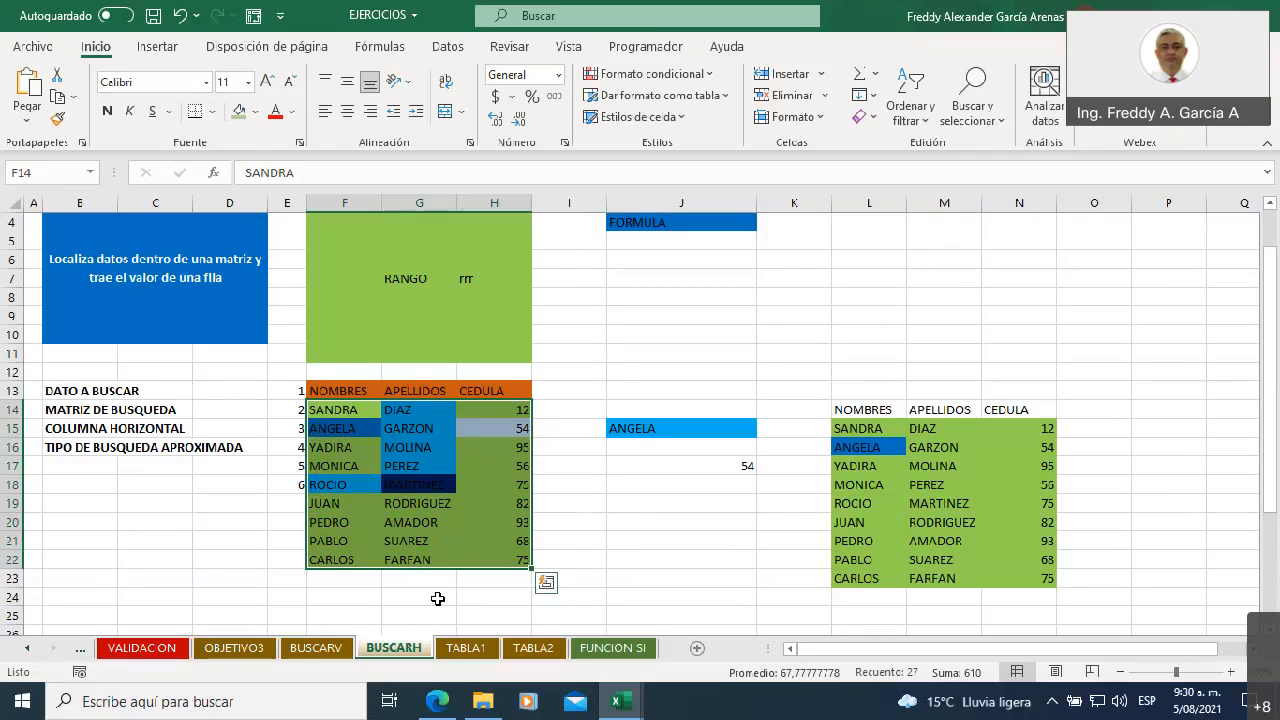
{"action": "left_click_drag", "start_coordinate": [285, 395], "coordinate": [285, 492]}
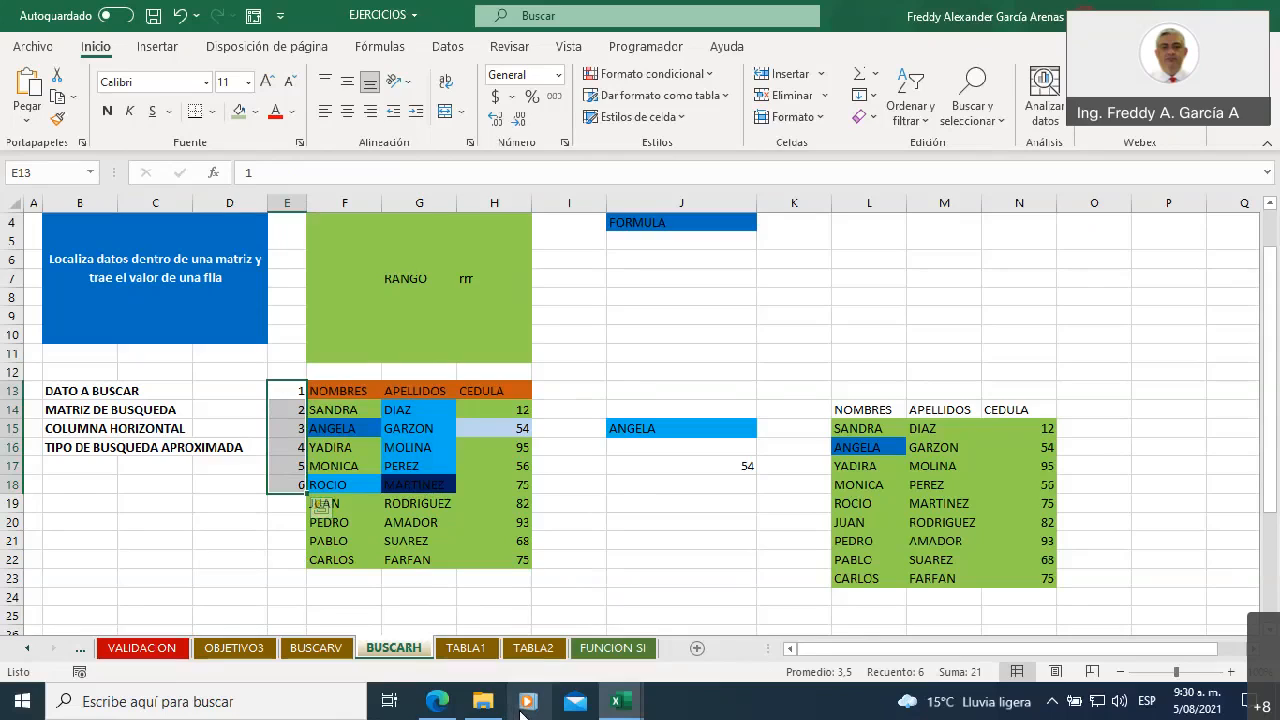
{"action": "left_click", "coordinate": [485, 390]}
{"action": "left_click_drag", "start_coordinate": [485, 390], "coordinate": [505, 562]}
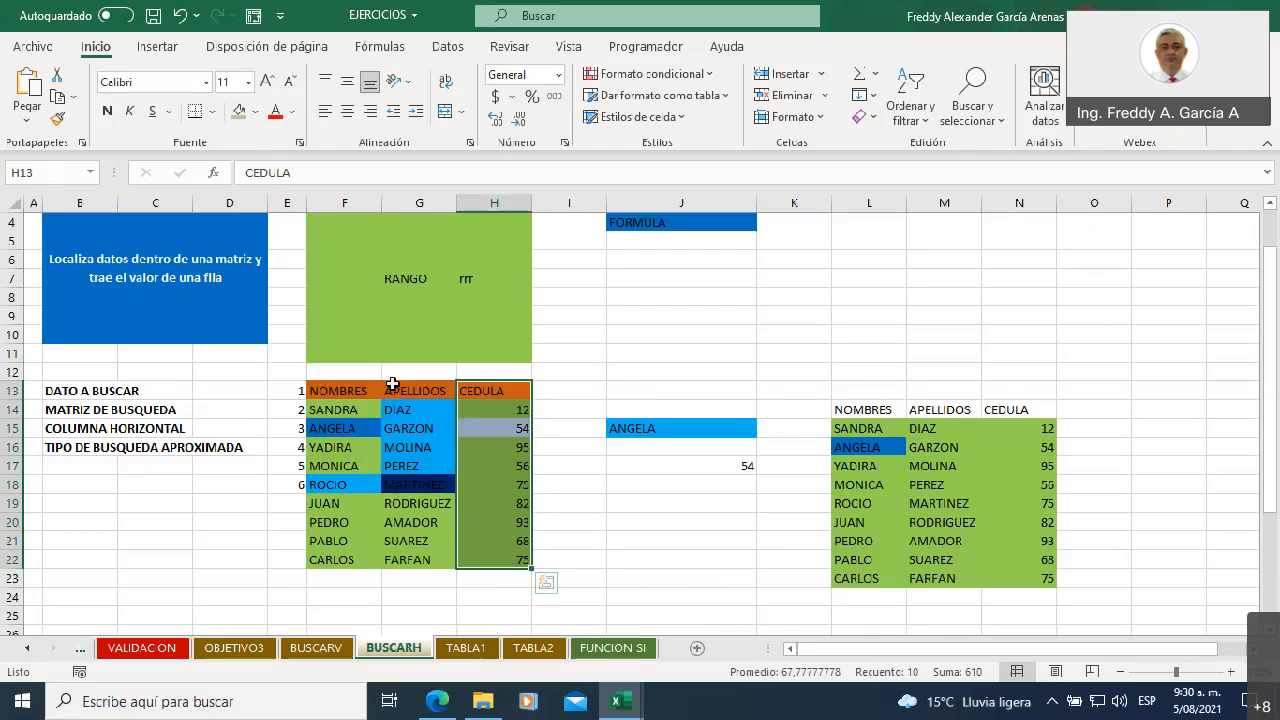
{"action": "left_click_drag", "start_coordinate": [398, 390], "coordinate": [414, 560]}
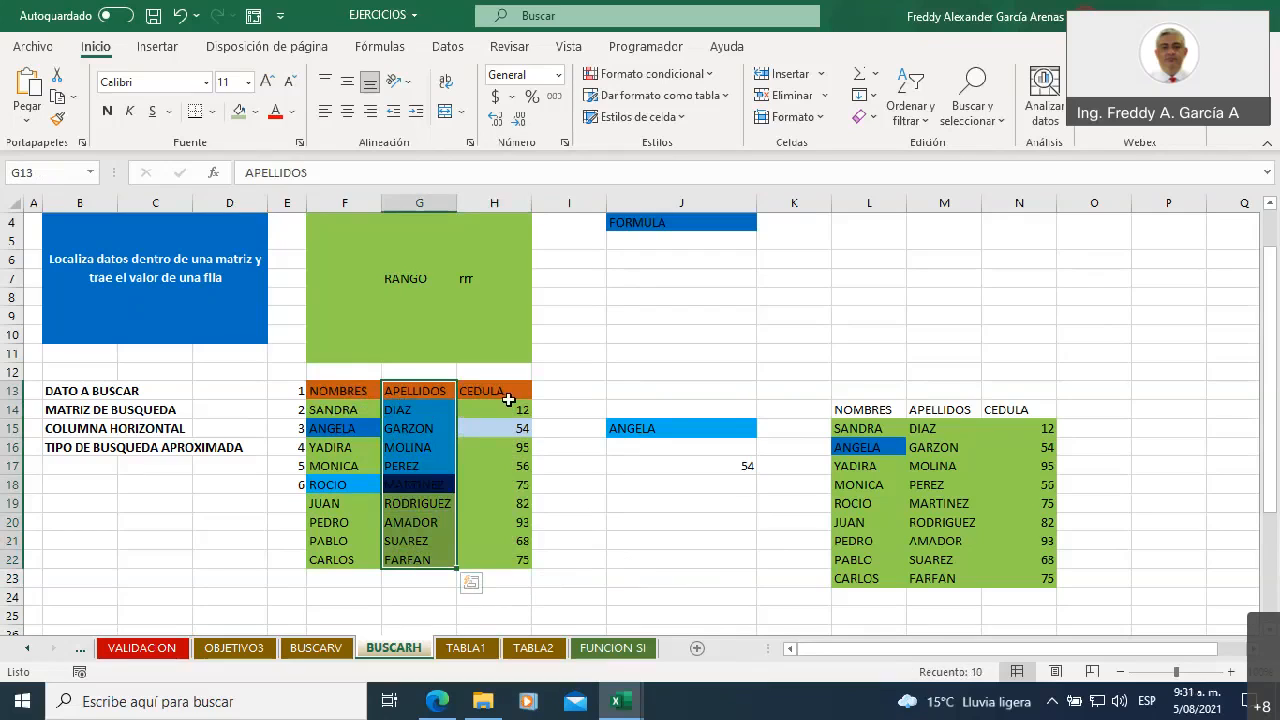
{"action": "left_click_drag", "start_coordinate": [502, 391], "coordinate": [518, 560]}
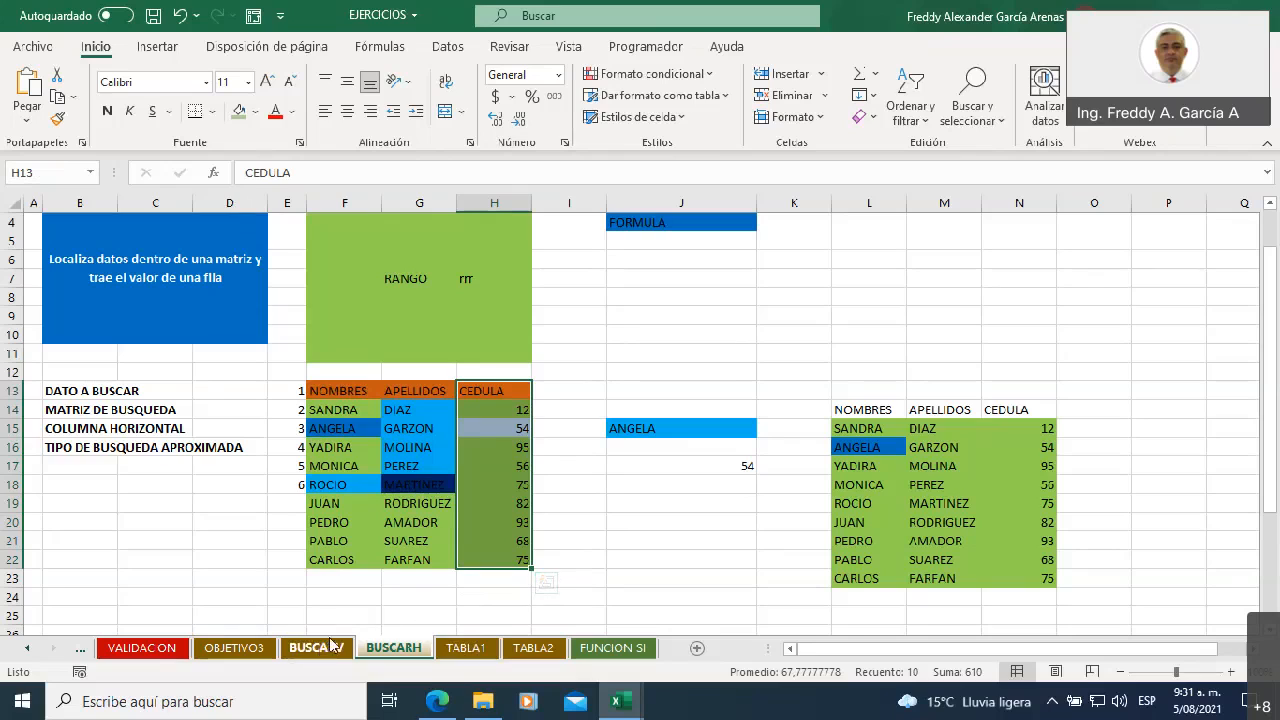
{"action": "left_click", "coordinate": [609, 541]}
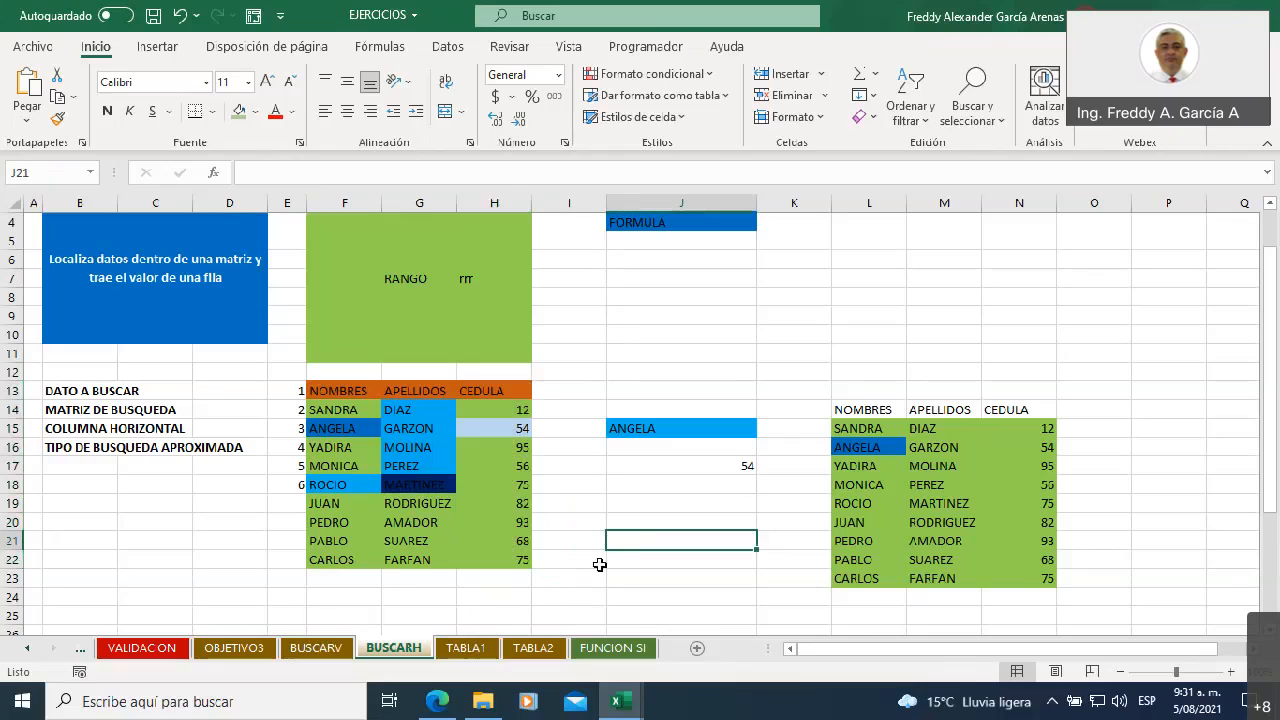
{"action": "type", "text": "=bd"}
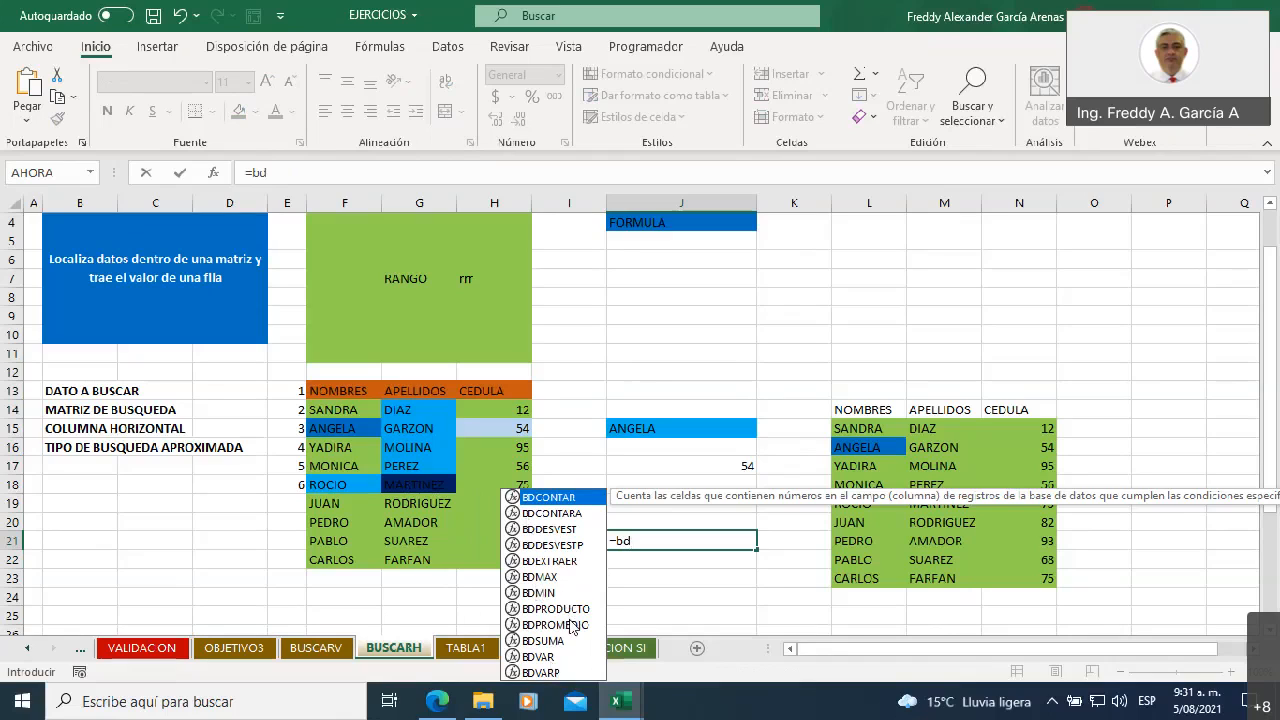
{"action": "key", "text": "Escape"}
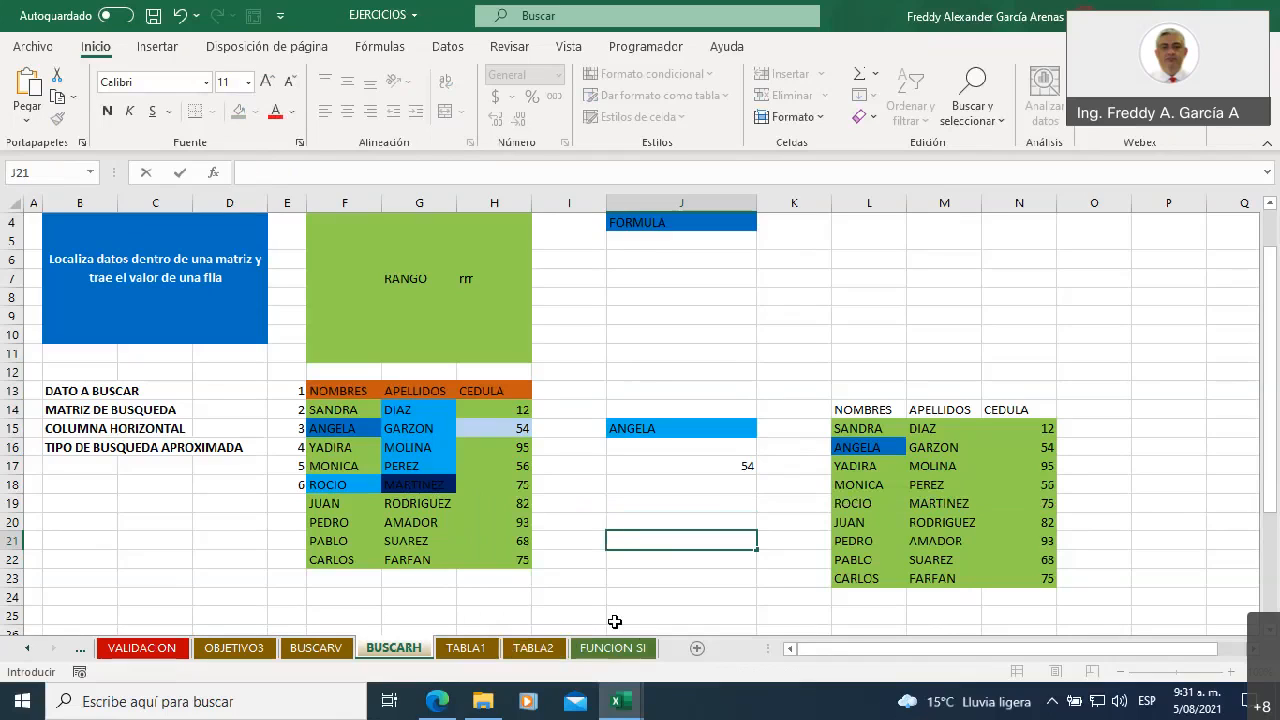
{"action": "type", "text": "=ini"}
{"action": "key", "text": "BackSpace"}
{"action": "type", "text": "di"}
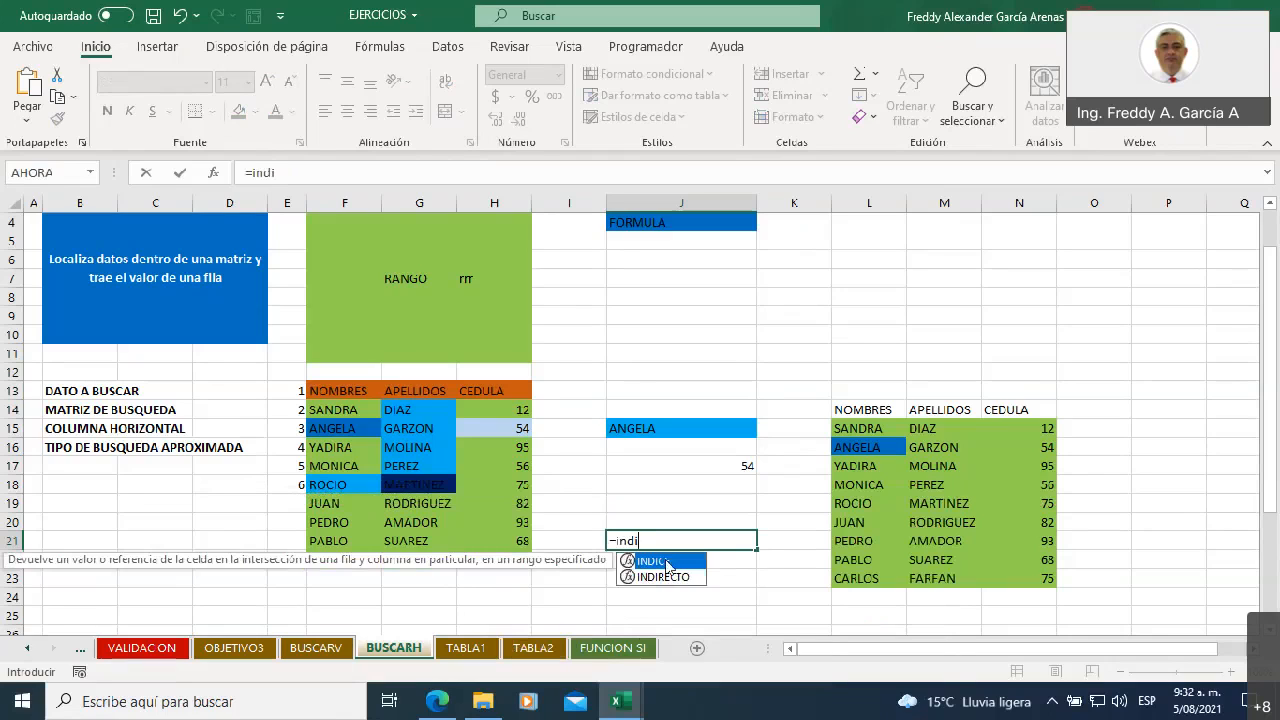
{"action": "key", "text": "BackSpace"}
{"action": "key", "text": "BackSpace"}
{"action": "key", "text": "Escape"}
{"action": "left_click", "coordinate": [683, 375]}
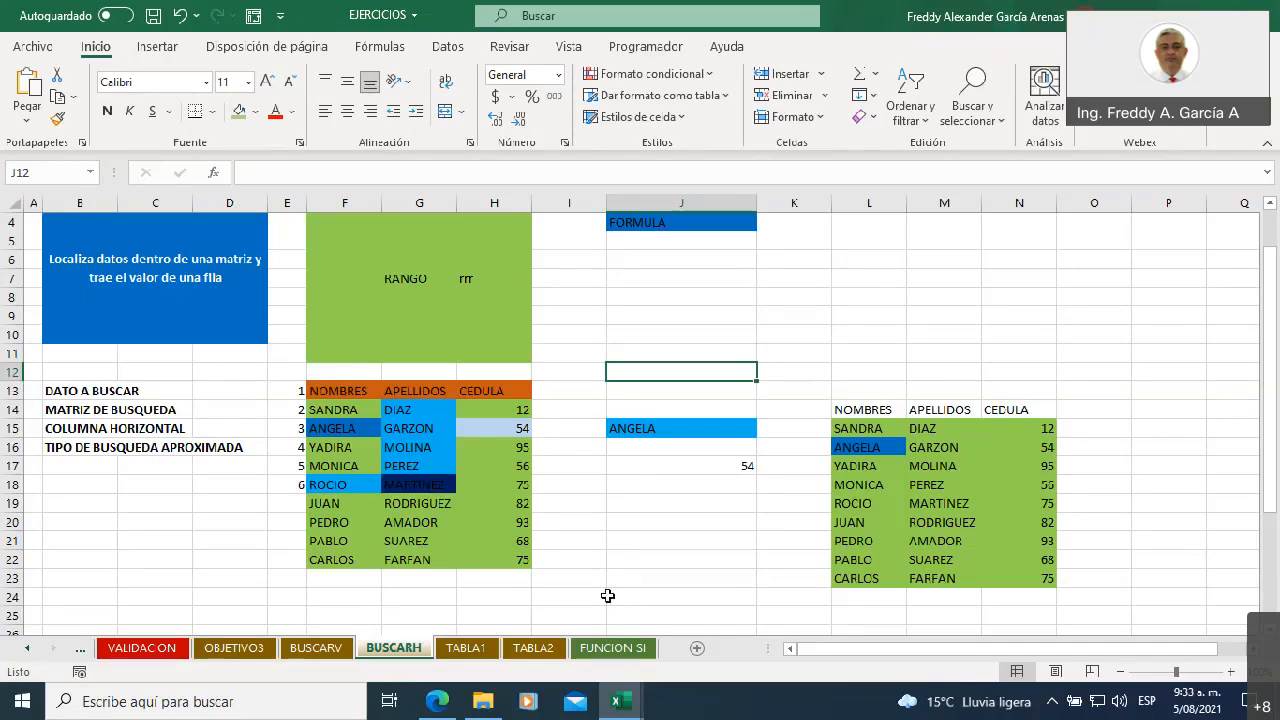
Look over the FUNCION SI sheet and its SI syntax picture, check TABLA2 and TABLA1, and return to the BUSCARH sheet
{"action": "left_click", "coordinate": [613, 648]}
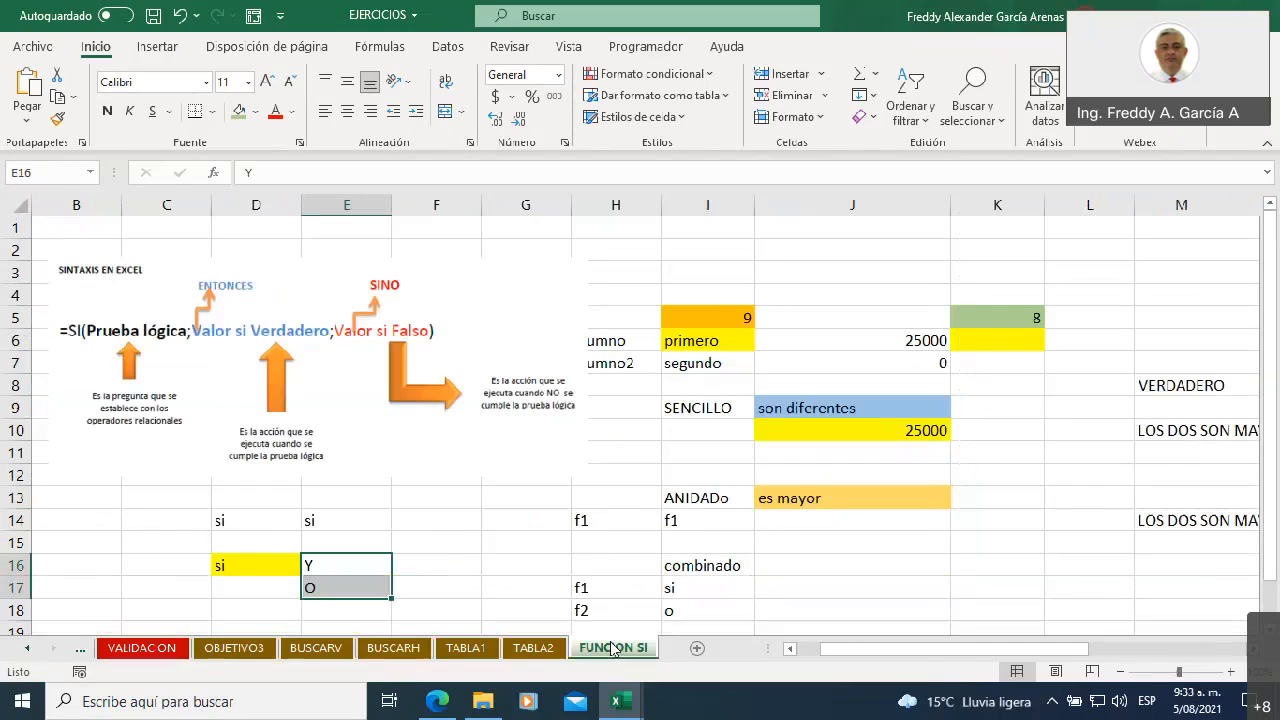
{"action": "left_click", "coordinate": [274, 426]}
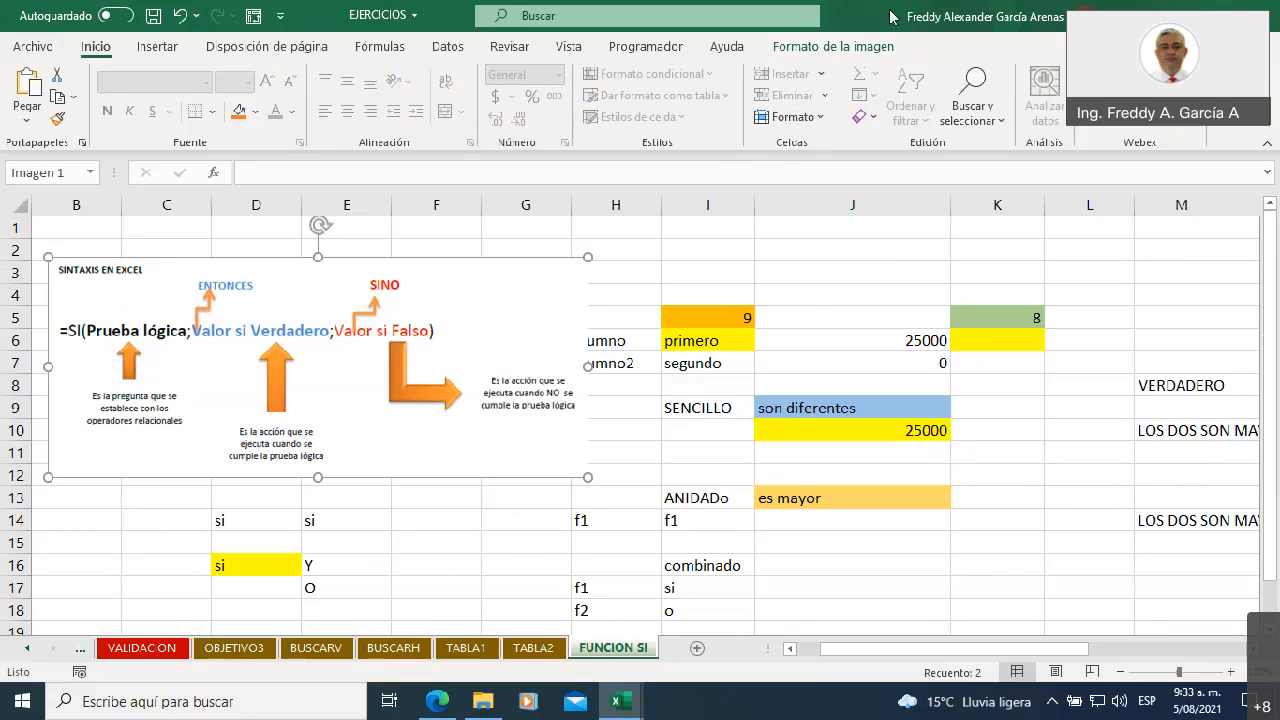
{"action": "left_click", "coordinate": [533, 648]}
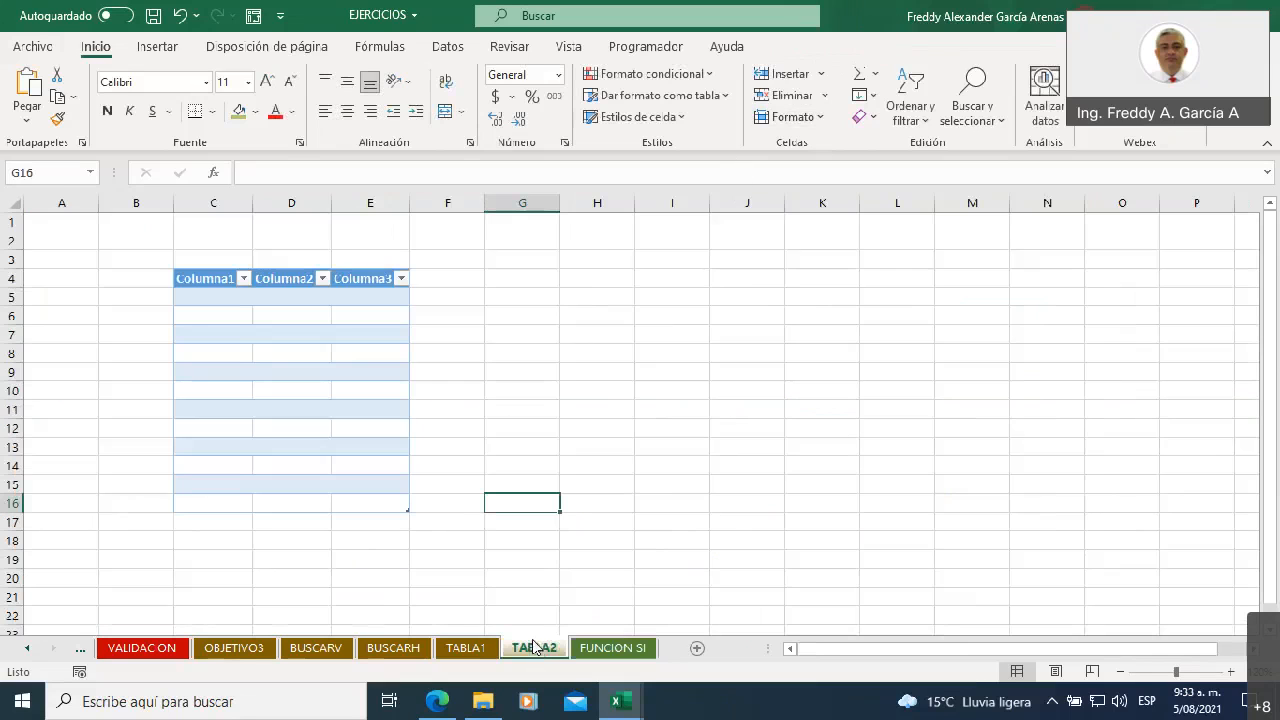
{"action": "left_click", "coordinate": [466, 648]}
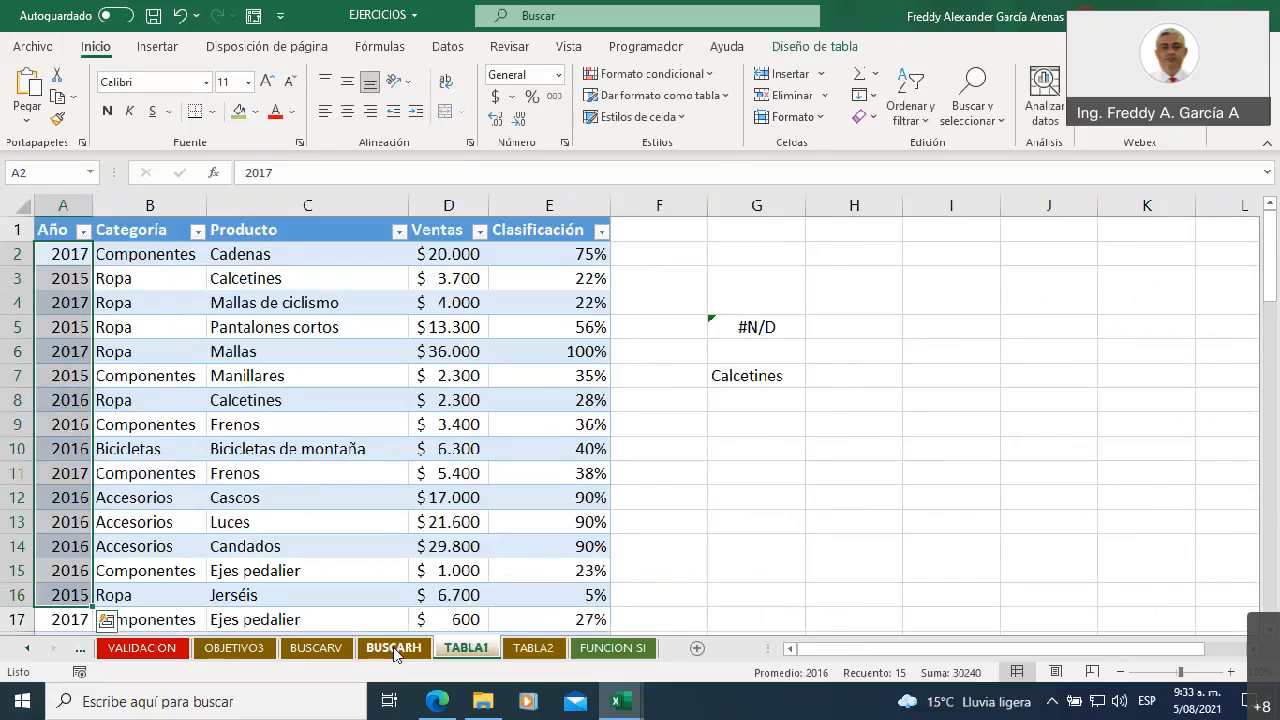
{"action": "left_click", "coordinate": [394, 648]}
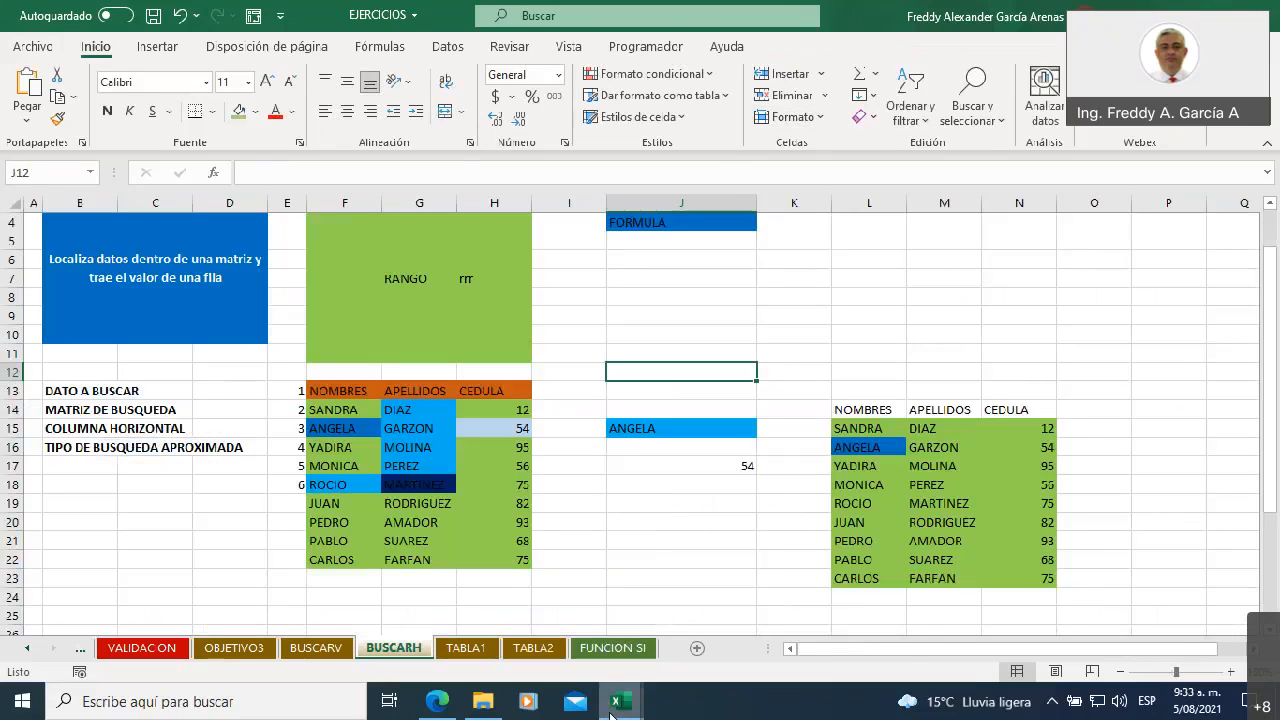
Check the attendance list in the listado workbook, then minimize it to get back to the EJERCICIOS workbook
{"action": "mouse_move", "coordinate": [620, 701]}
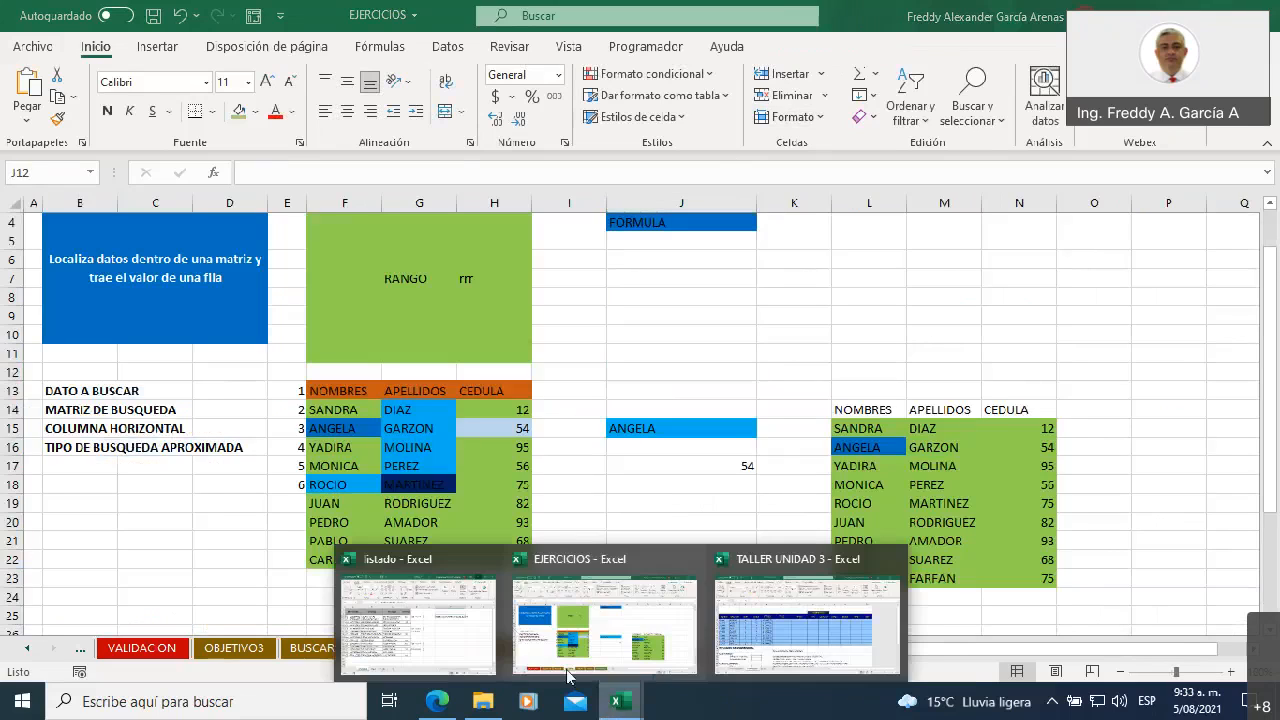
{"action": "left_click", "coordinate": [447, 622]}
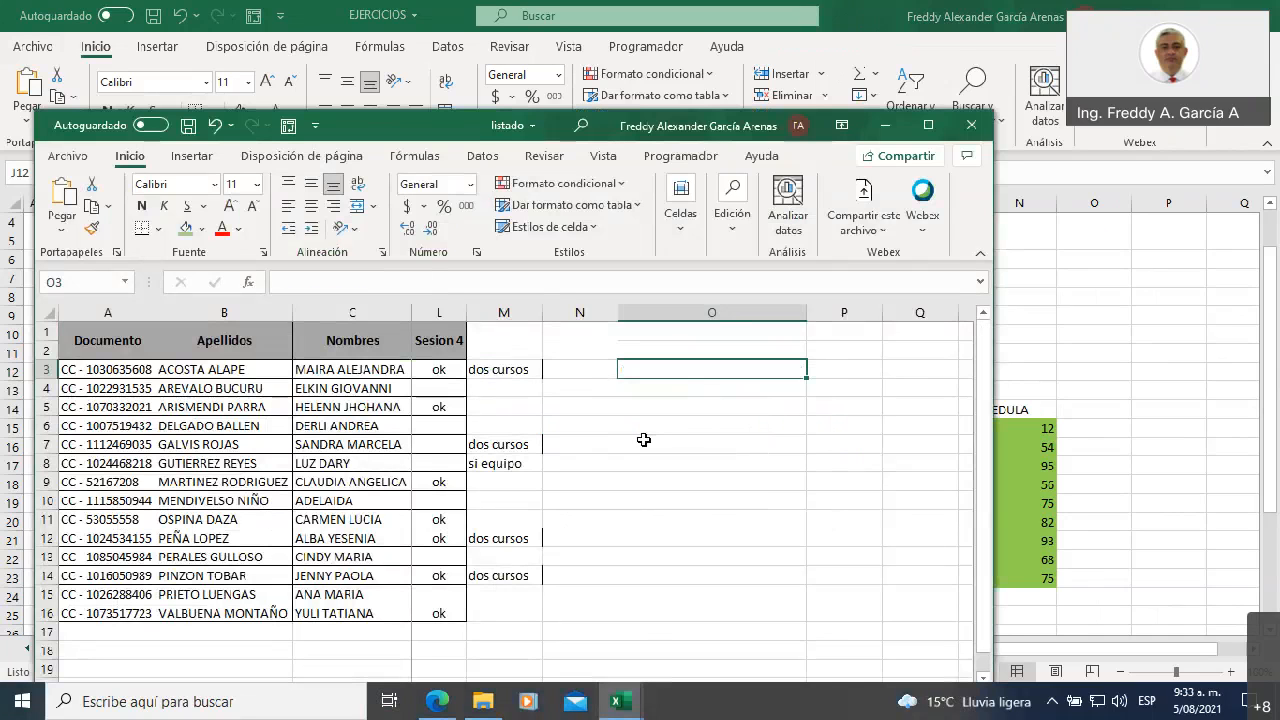
{"action": "left_click", "coordinate": [664, 445]}
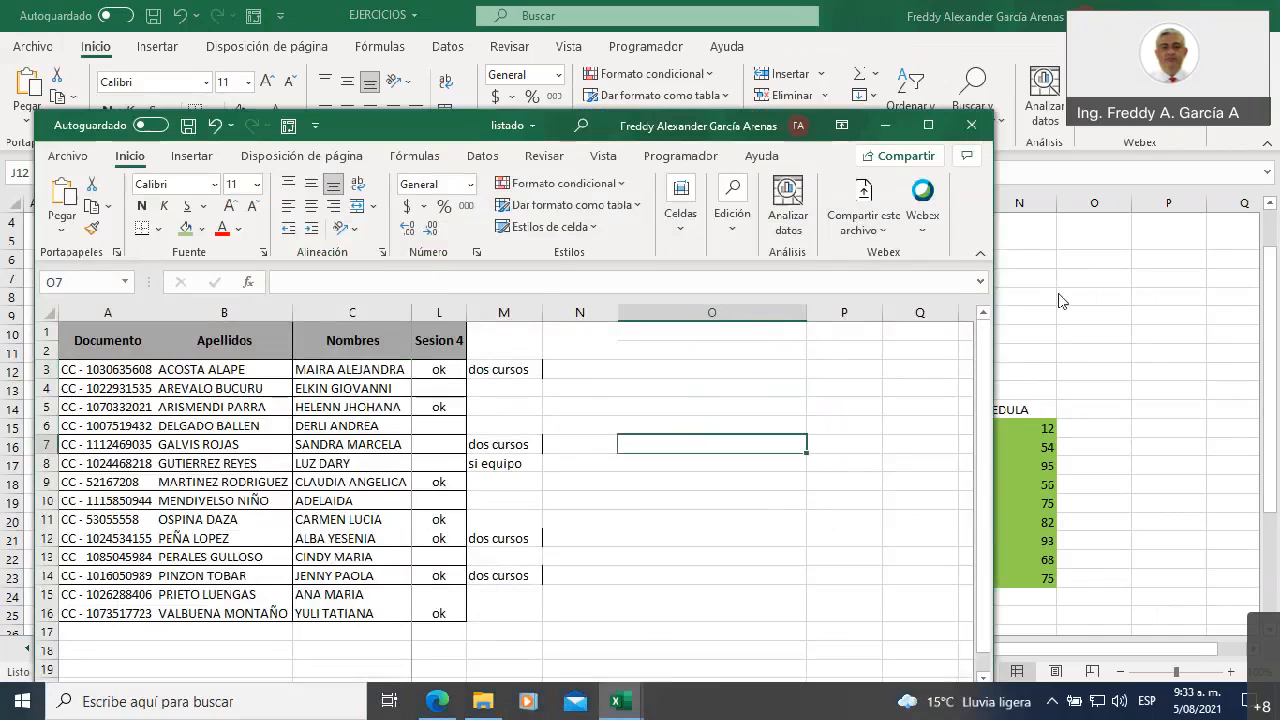
{"action": "left_click", "coordinate": [1157, 436]}
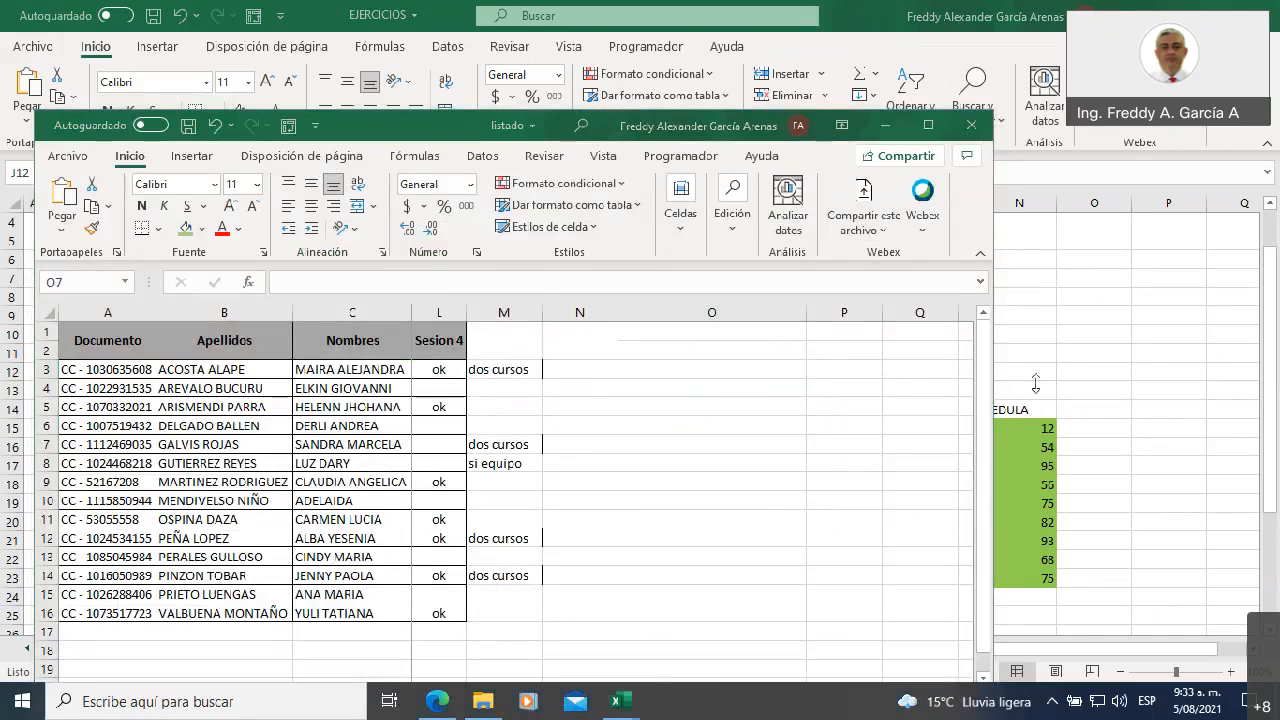
{"action": "left_click", "coordinate": [886, 126]}
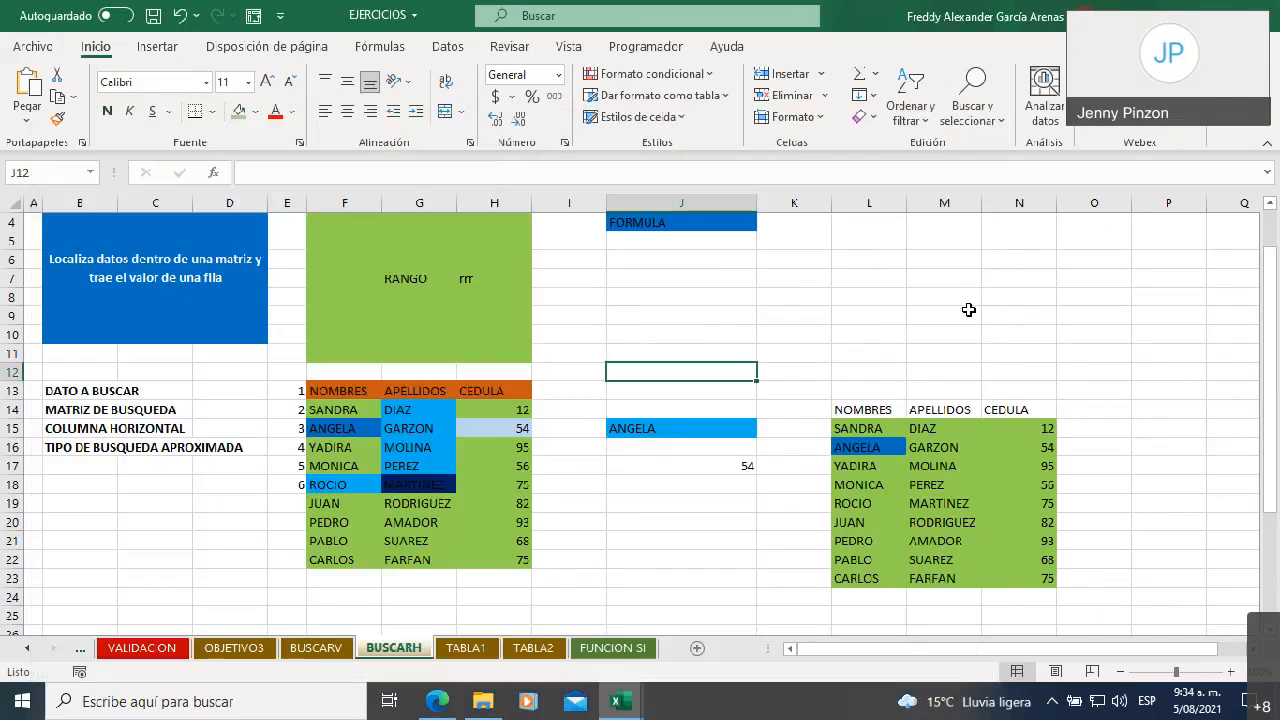
{"action": "left_click", "coordinate": [820, 282]}
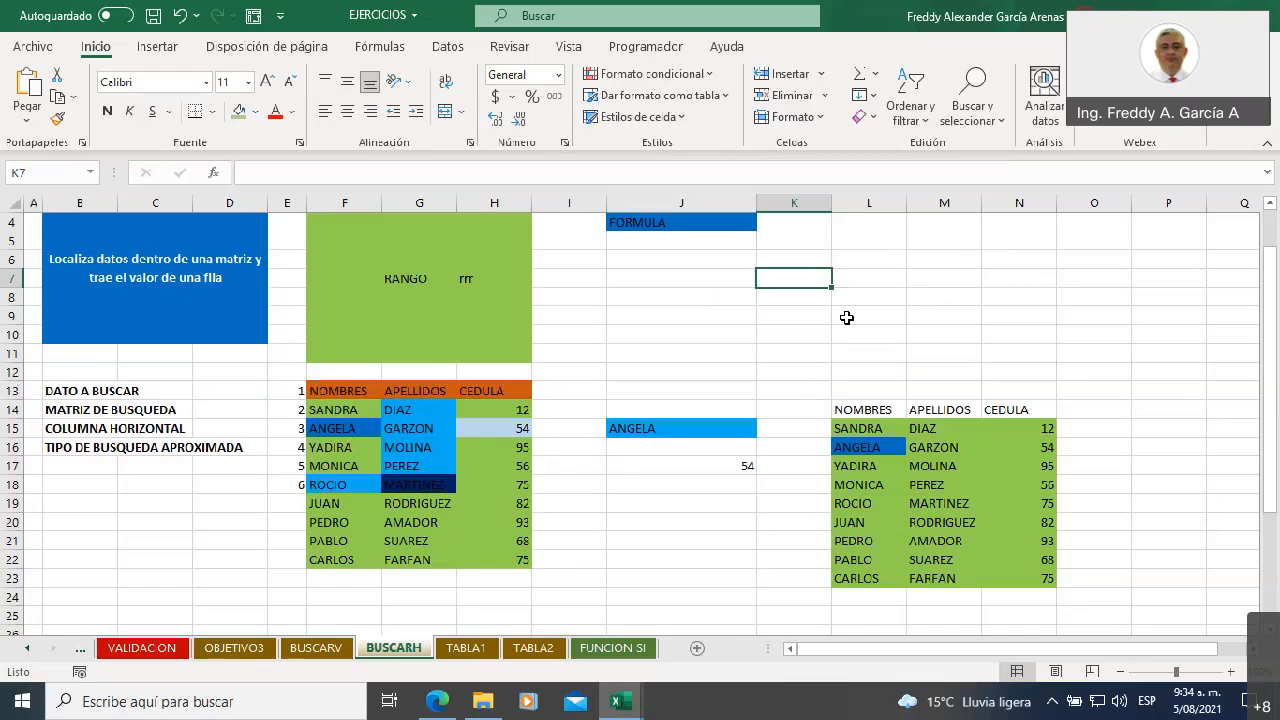
{"action": "mouse_move", "coordinate": [612, 685]}
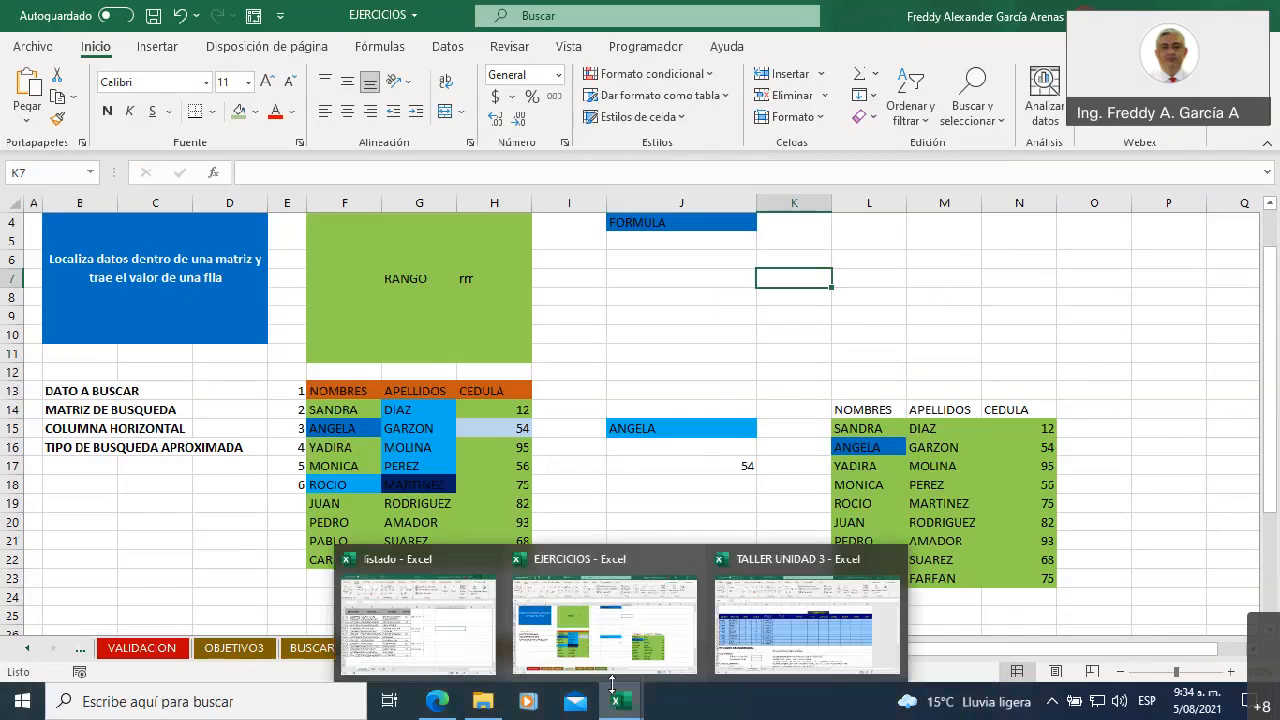
{"action": "left_click", "coordinate": [587, 488]}
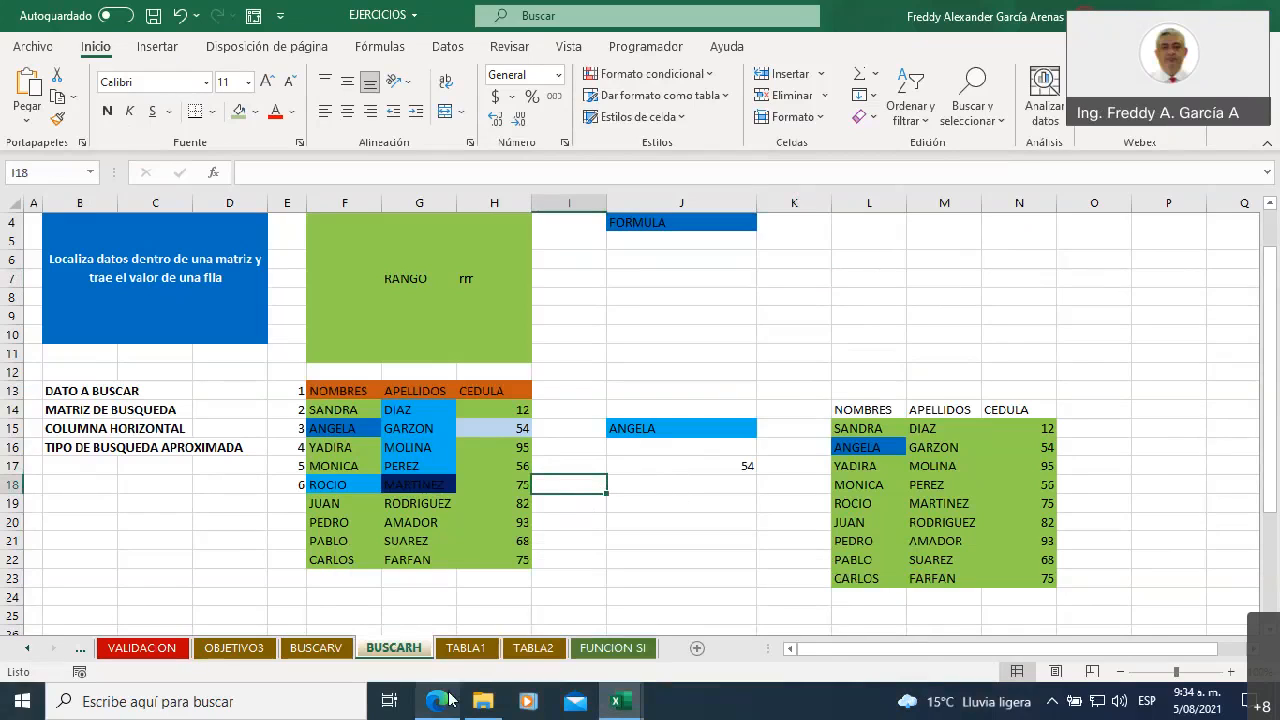
Switch to the TALLER UNIDAD 3 workbook and show its INSTRUCCIONES sheet
{"action": "mouse_move", "coordinate": [614, 700]}
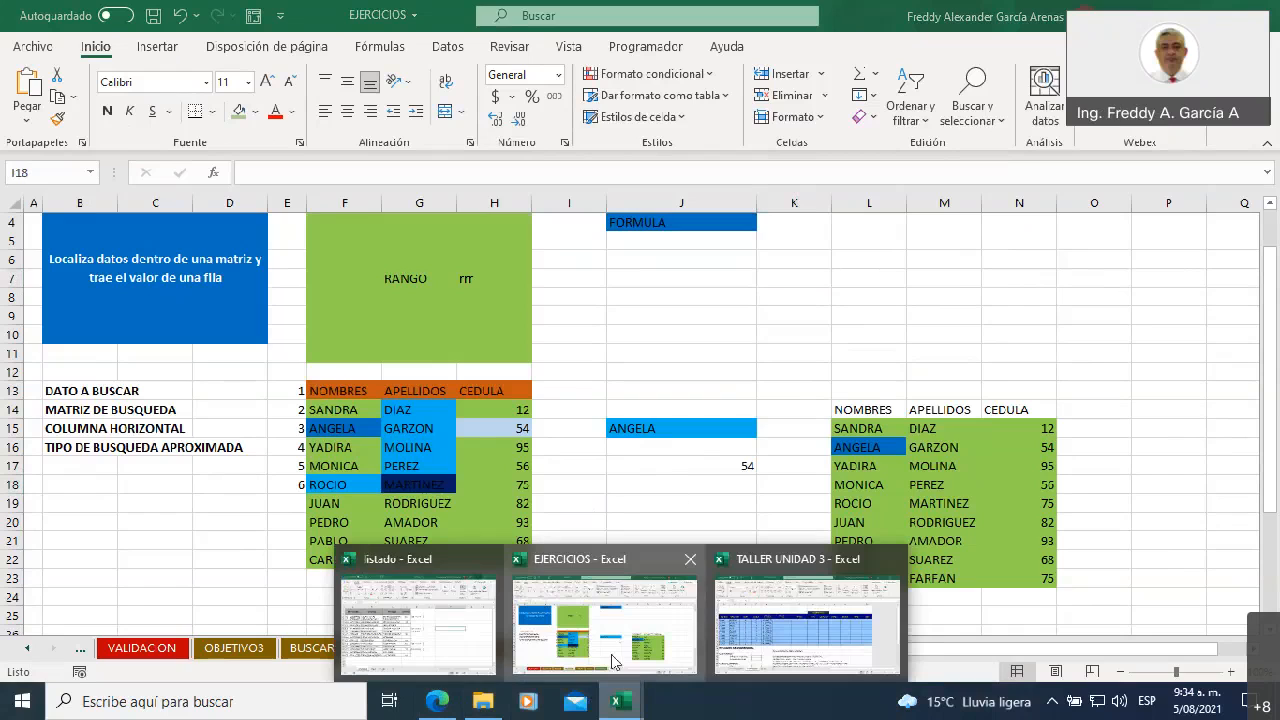
{"action": "left_click", "coordinate": [744, 629]}
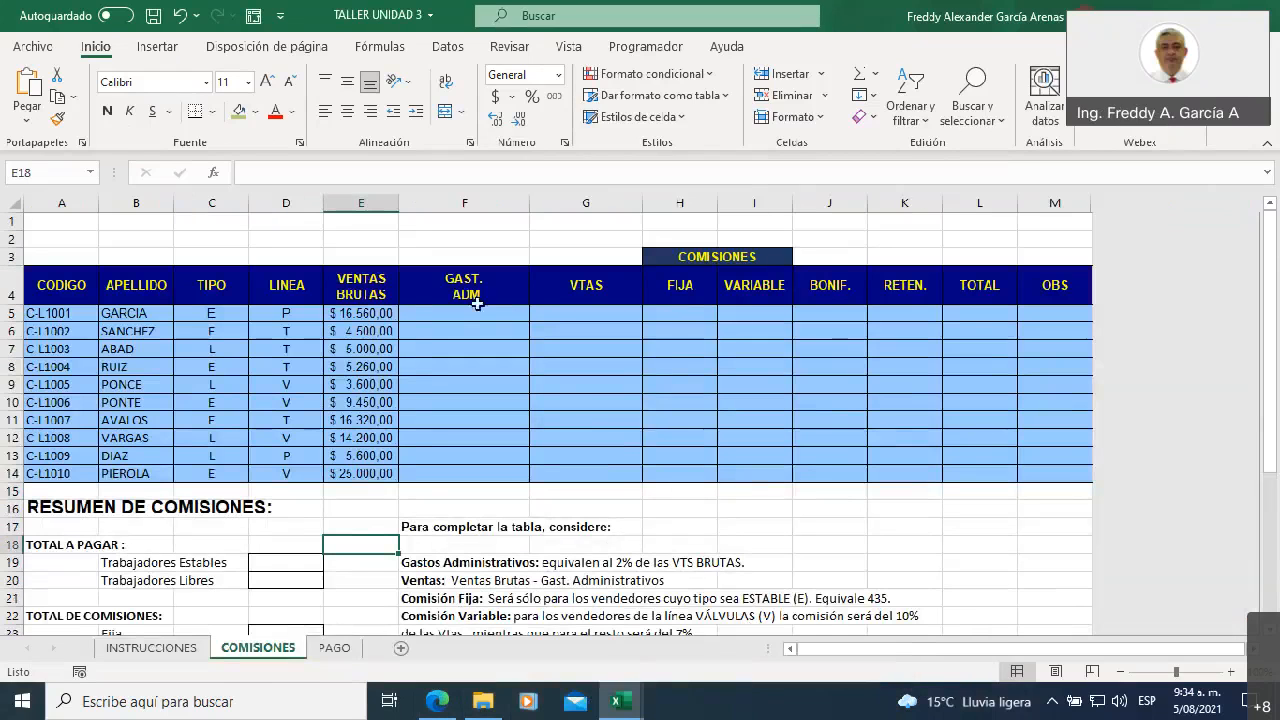
{"action": "left_click", "coordinate": [118, 648]}
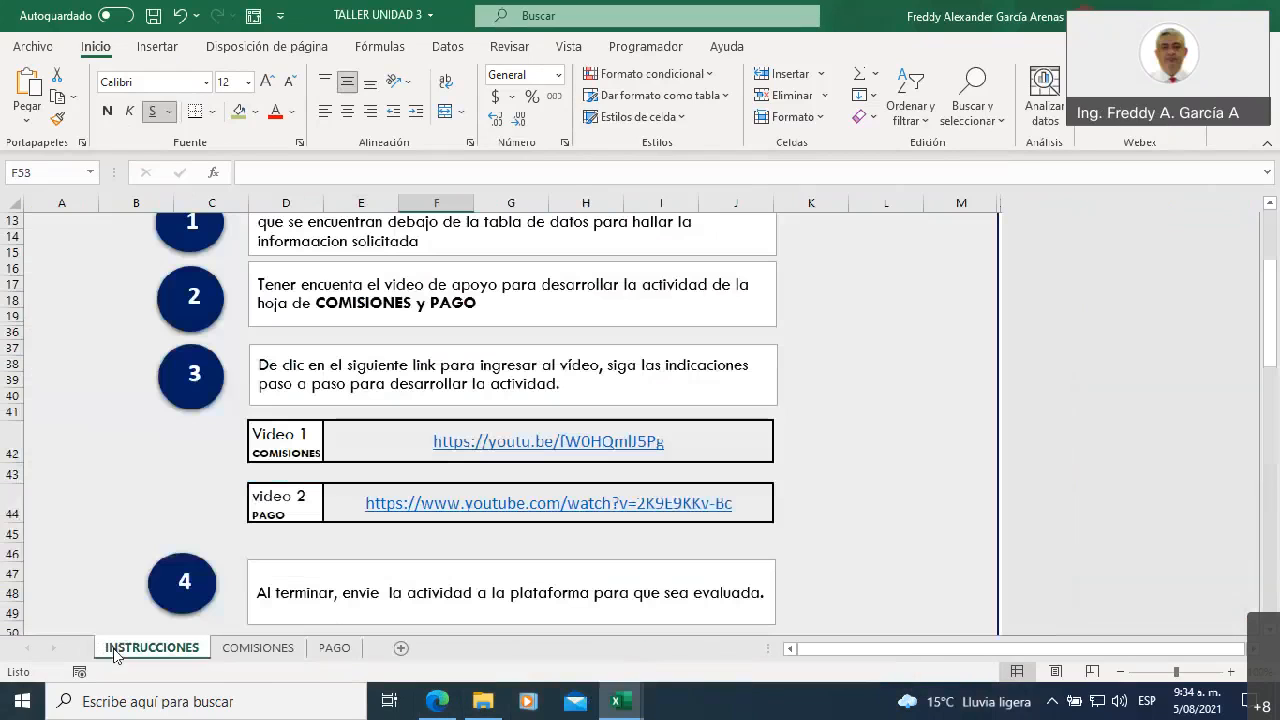
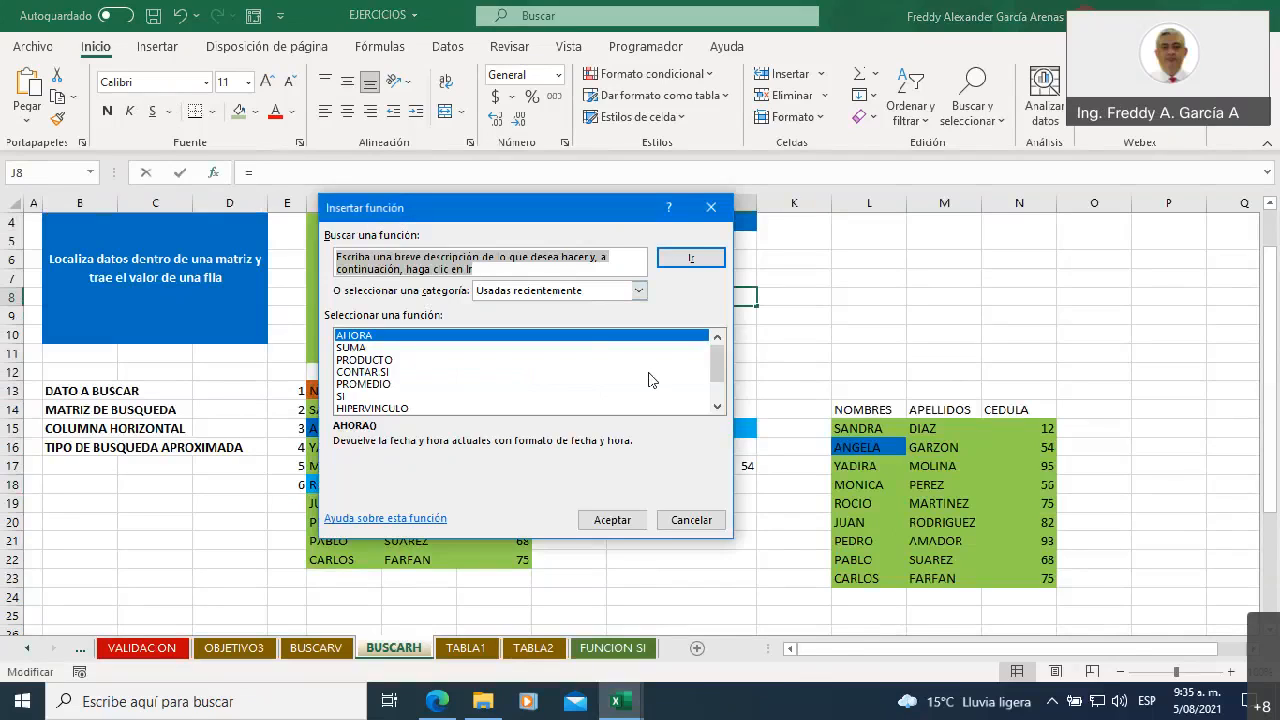
{"action": "left_click", "coordinate": [372, 372]}
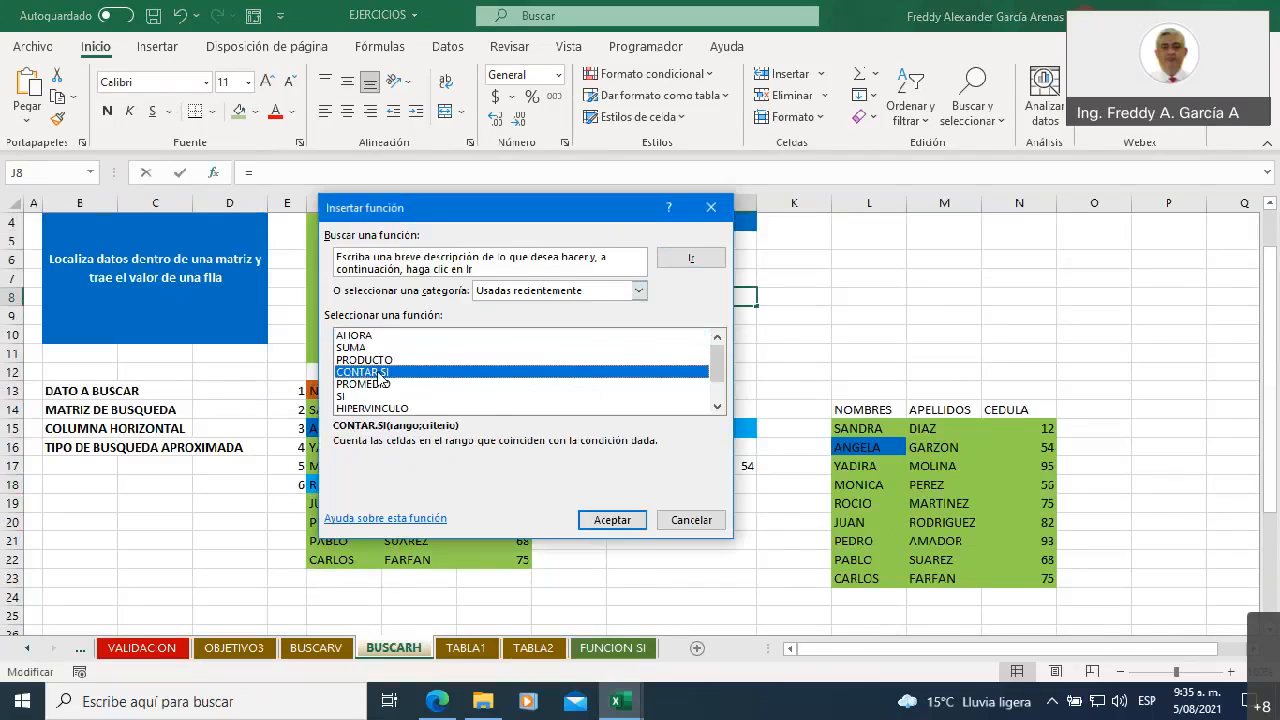
{"action": "double_click", "coordinate": [380, 374]}
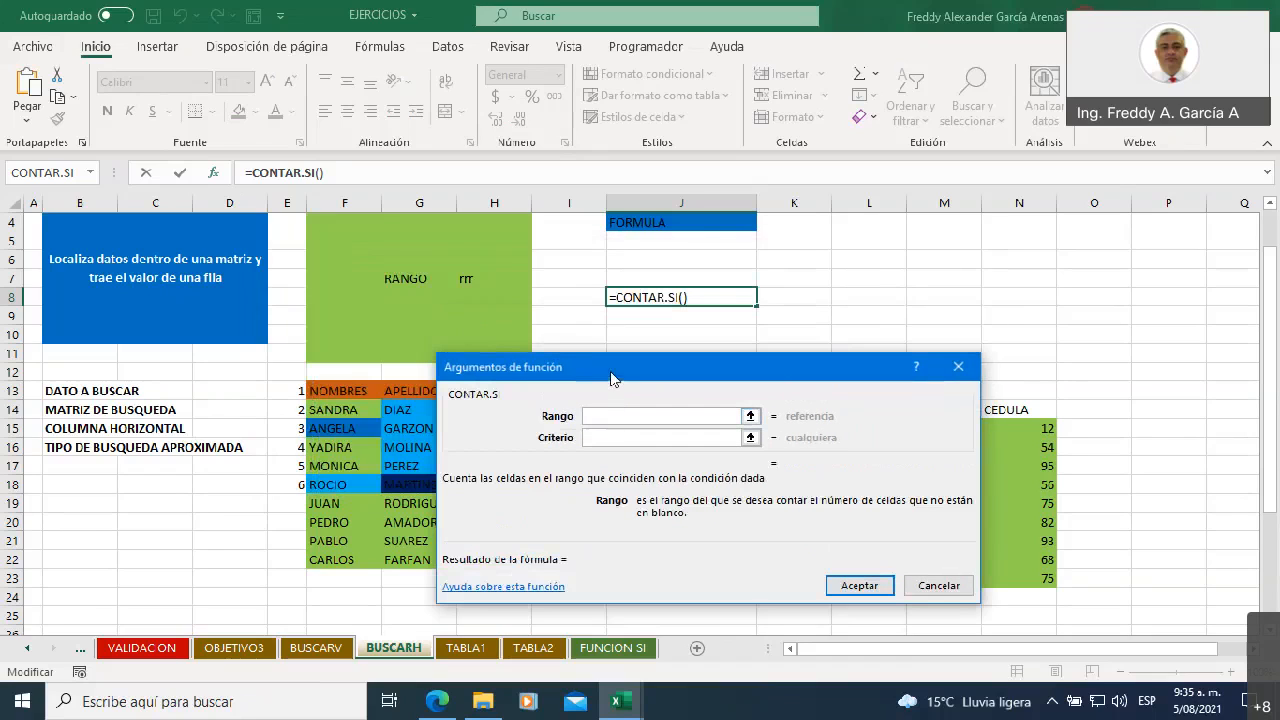
{"action": "left_click_drag", "start_coordinate": [611, 370], "coordinate": [748, 352]}
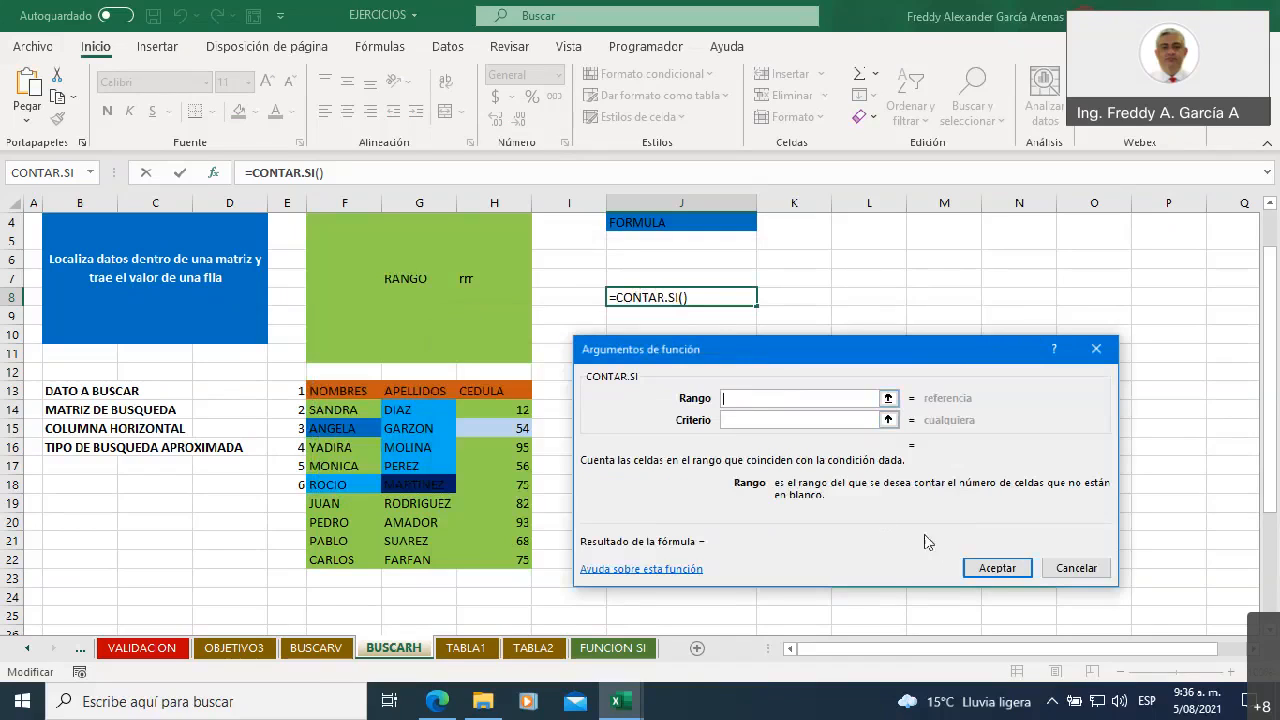
{"action": "left_click", "coordinate": [1066, 570]}
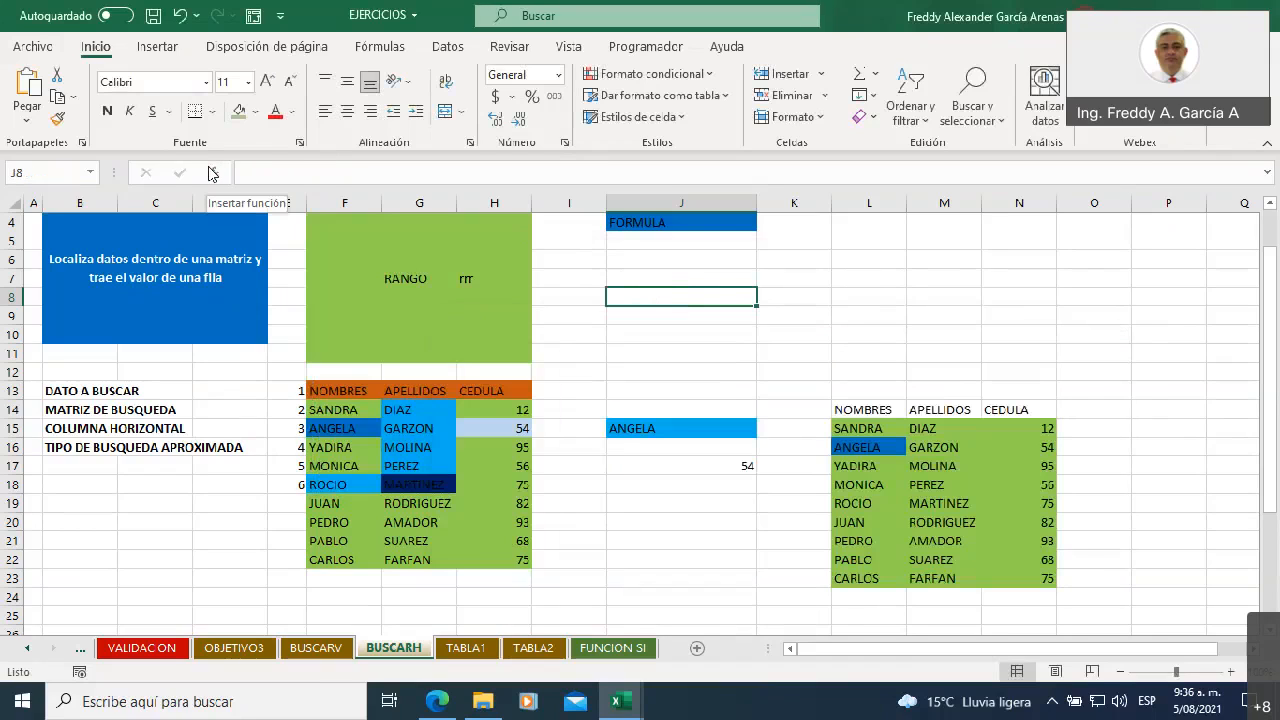
On the BUSCARV sheet, insert the BUSCARV function from the Búsqueda y referencia category into cell I22
{"action": "left_click", "coordinate": [316, 648]}
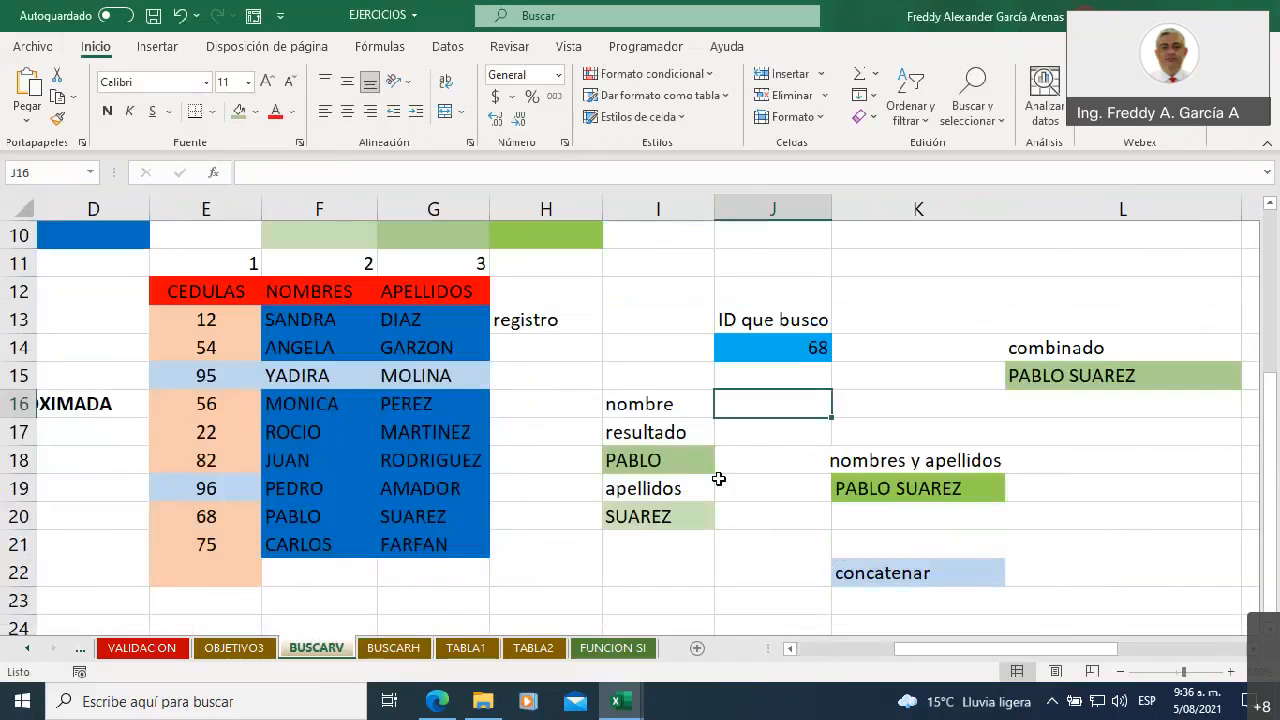
{"action": "left_click", "coordinate": [621, 569]}
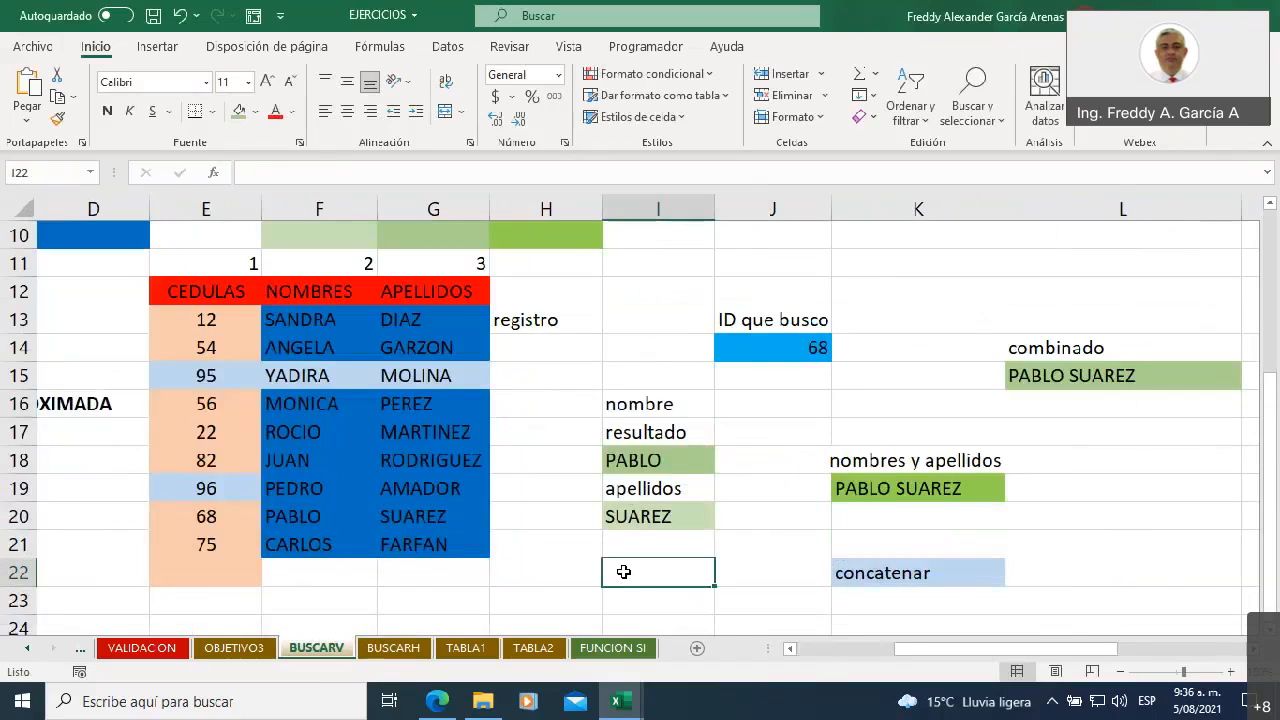
{"action": "left_click", "coordinate": [213, 173]}
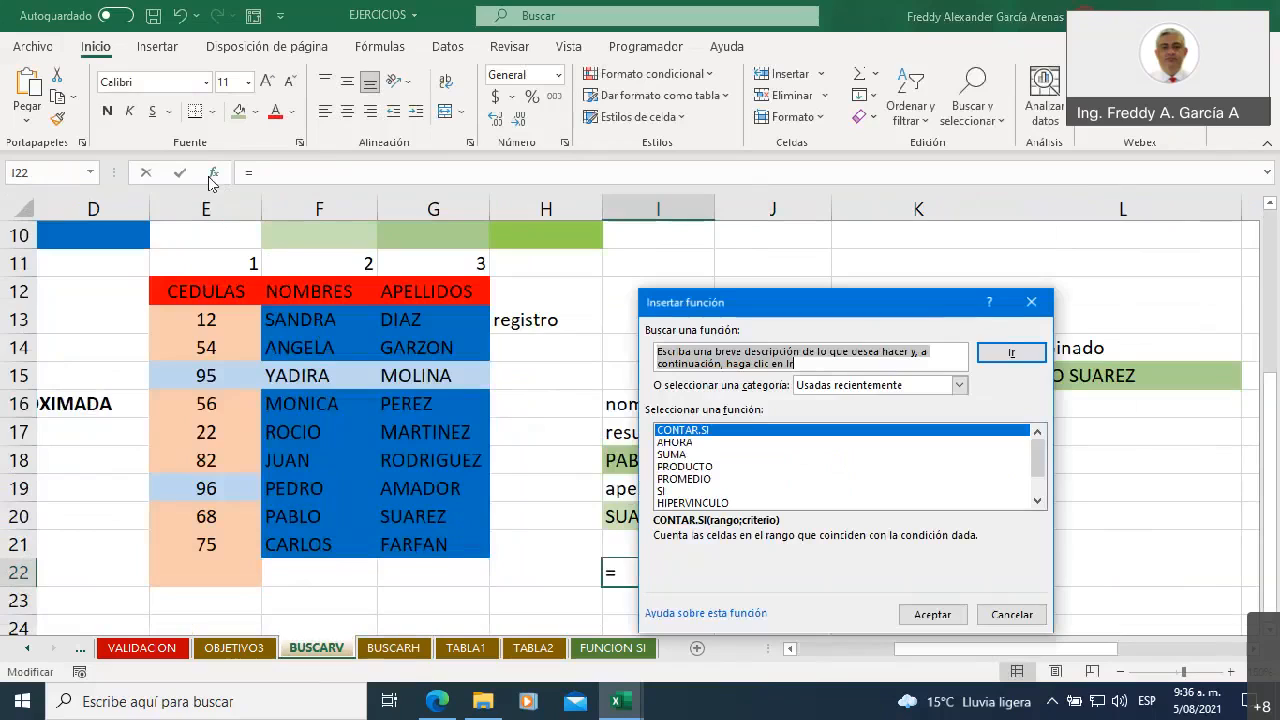
{"action": "left_click", "coordinate": [958, 386]}
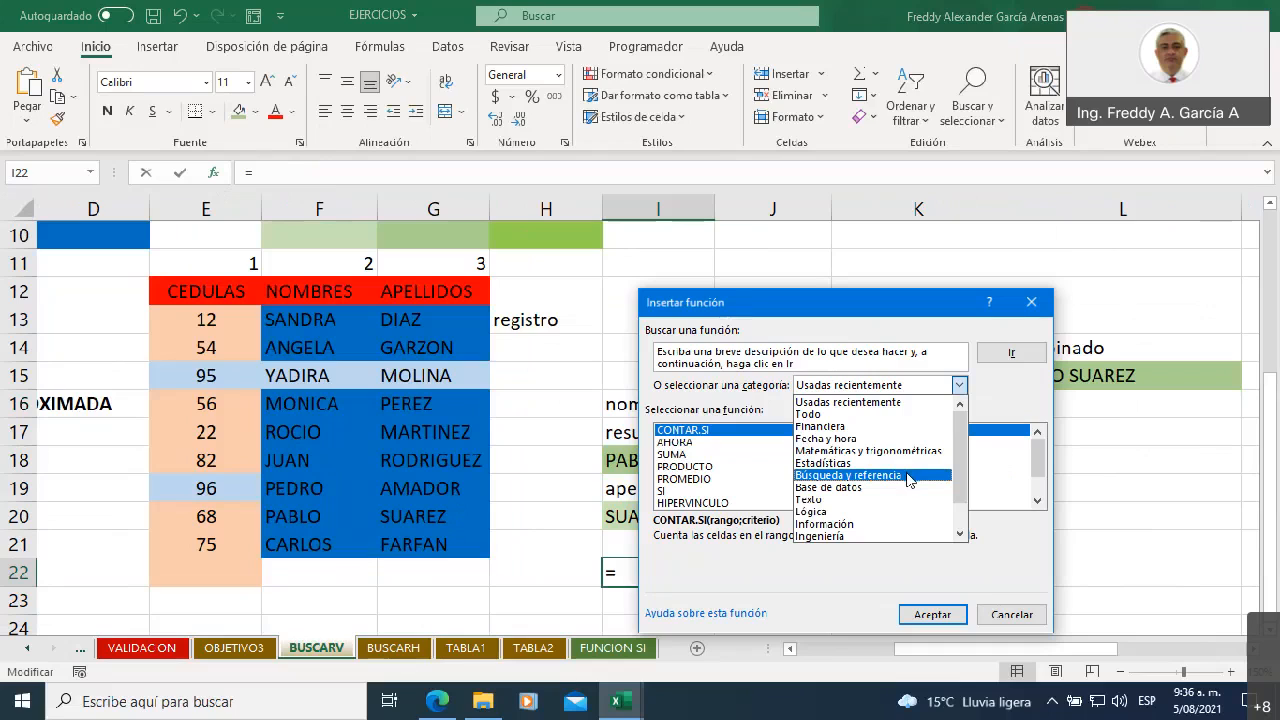
{"action": "left_click", "coordinate": [908, 477]}
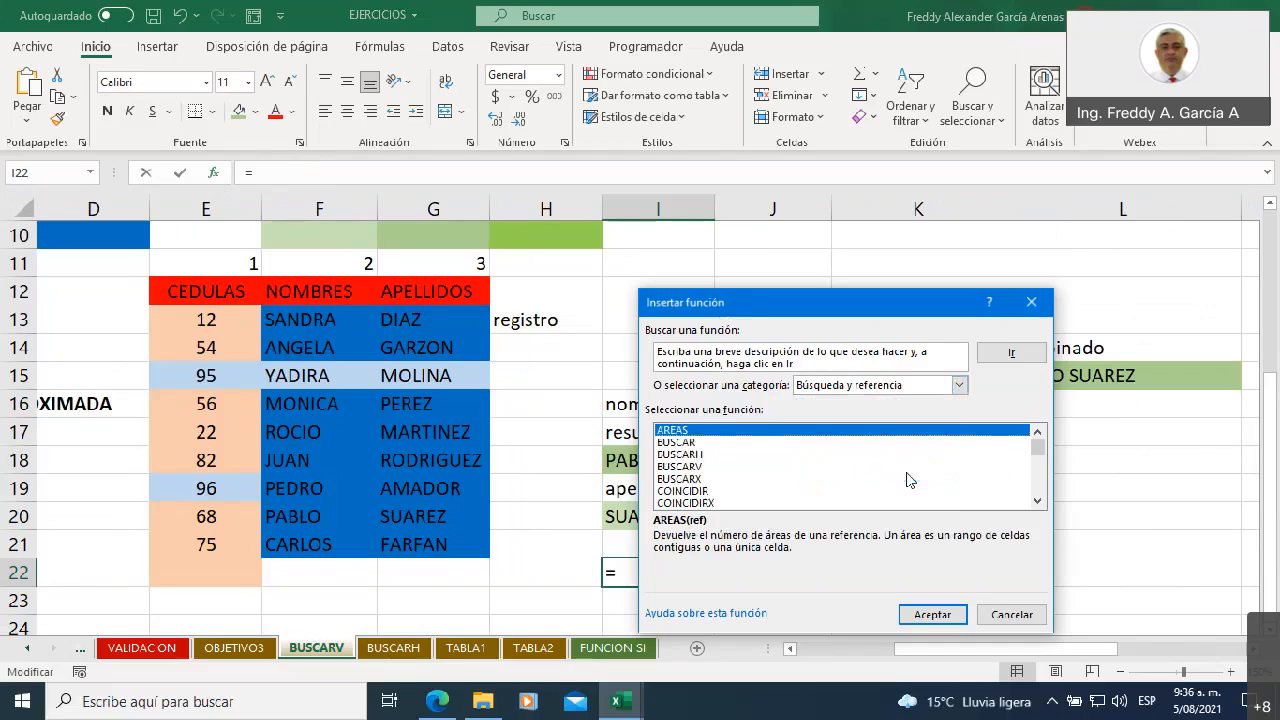
{"action": "left_click", "coordinate": [690, 467]}
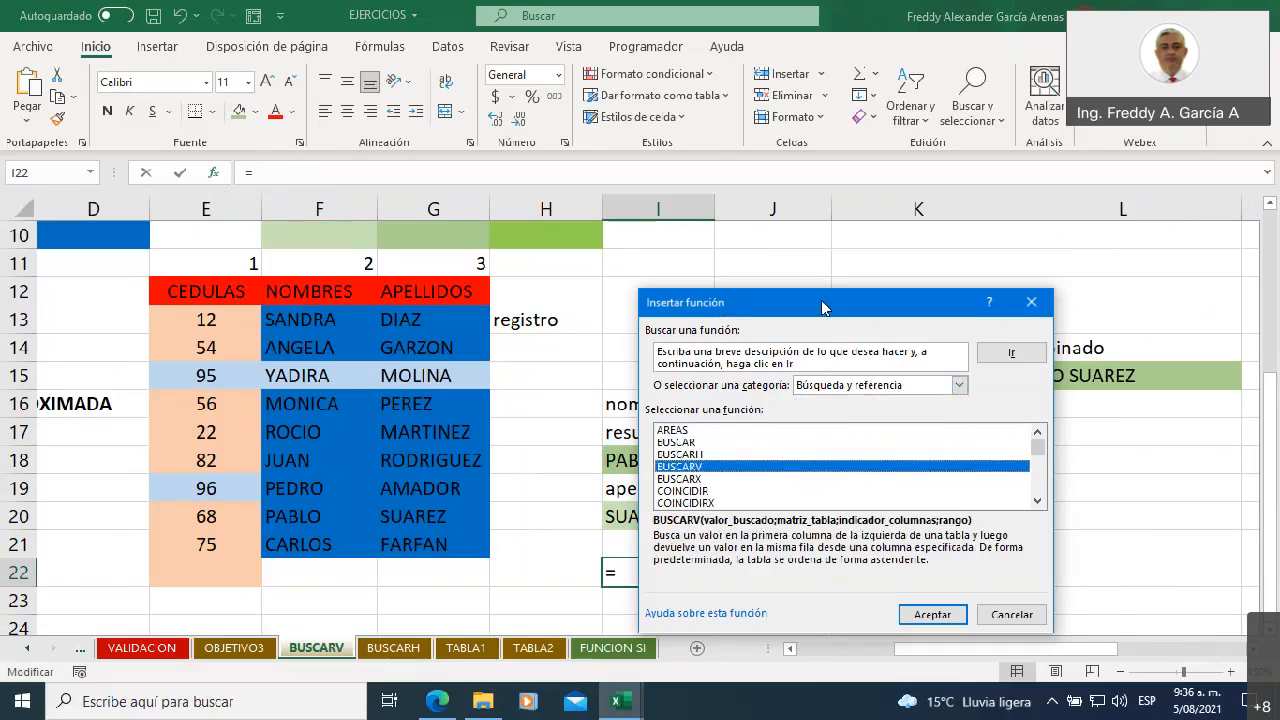
{"action": "left_click_drag", "start_coordinate": [822, 307], "coordinate": [724, 217]}
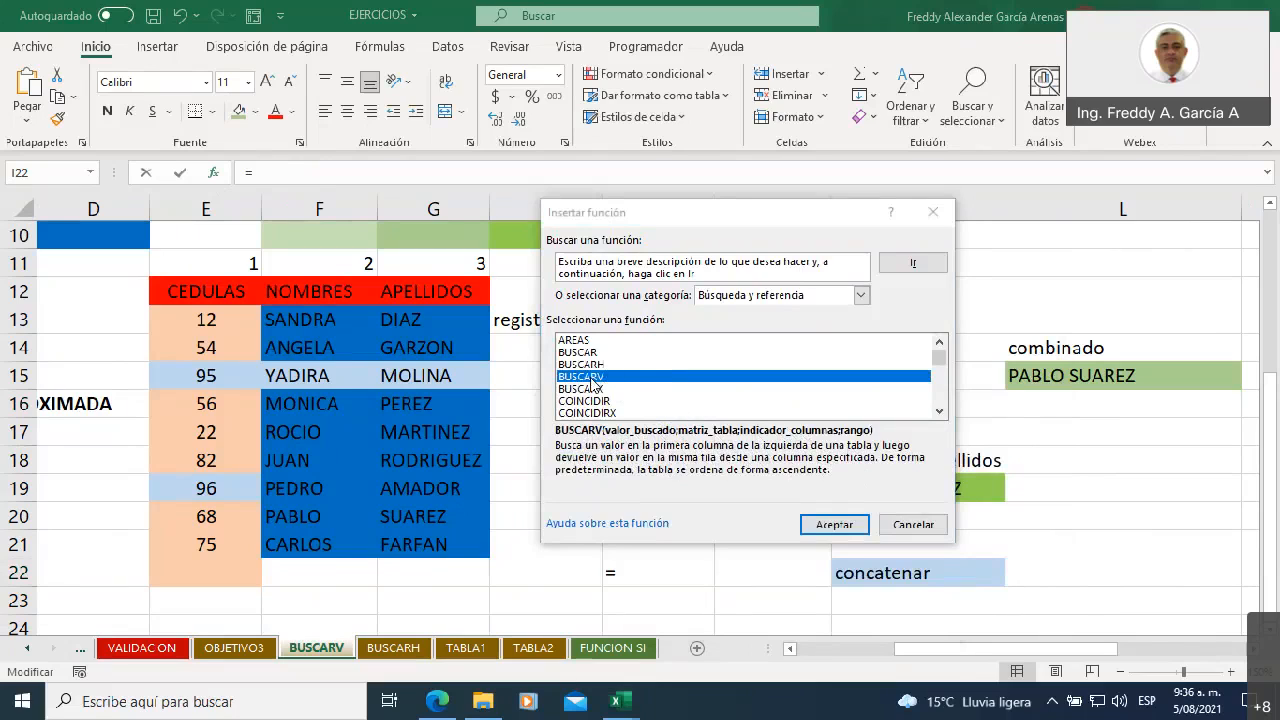
{"action": "left_click", "coordinate": [835, 525]}
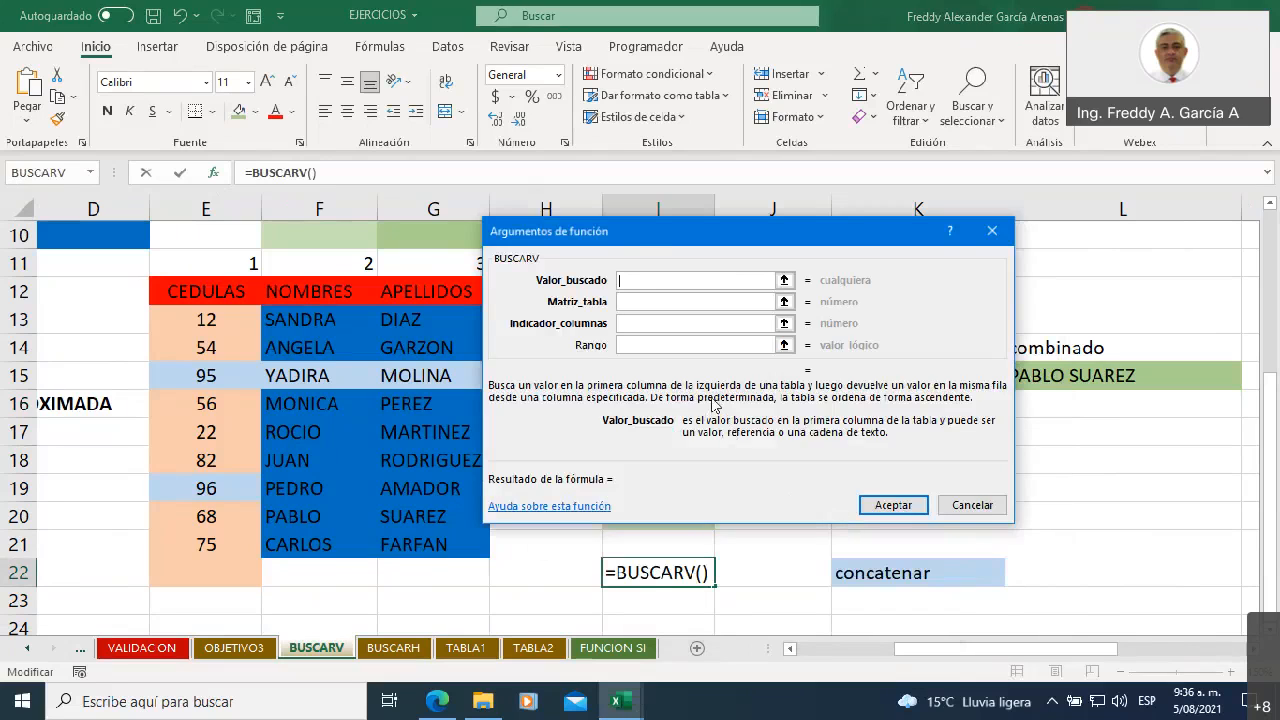
Set the BUSCARV lookup value to J14 and the table matrix to E12:G21
{"action": "left_click_drag", "start_coordinate": [632, 229], "coordinate": [661, 366]}
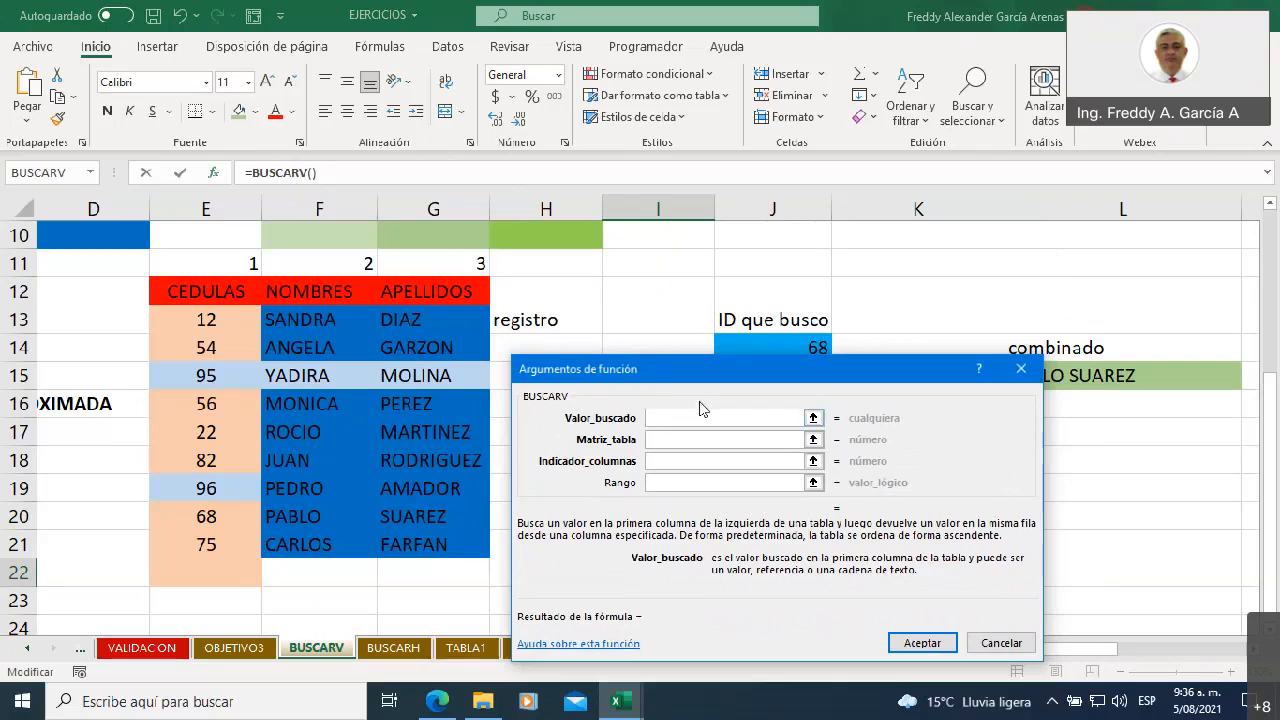
{"action": "left_click_drag", "start_coordinate": [705, 368], "coordinate": [706, 420]}
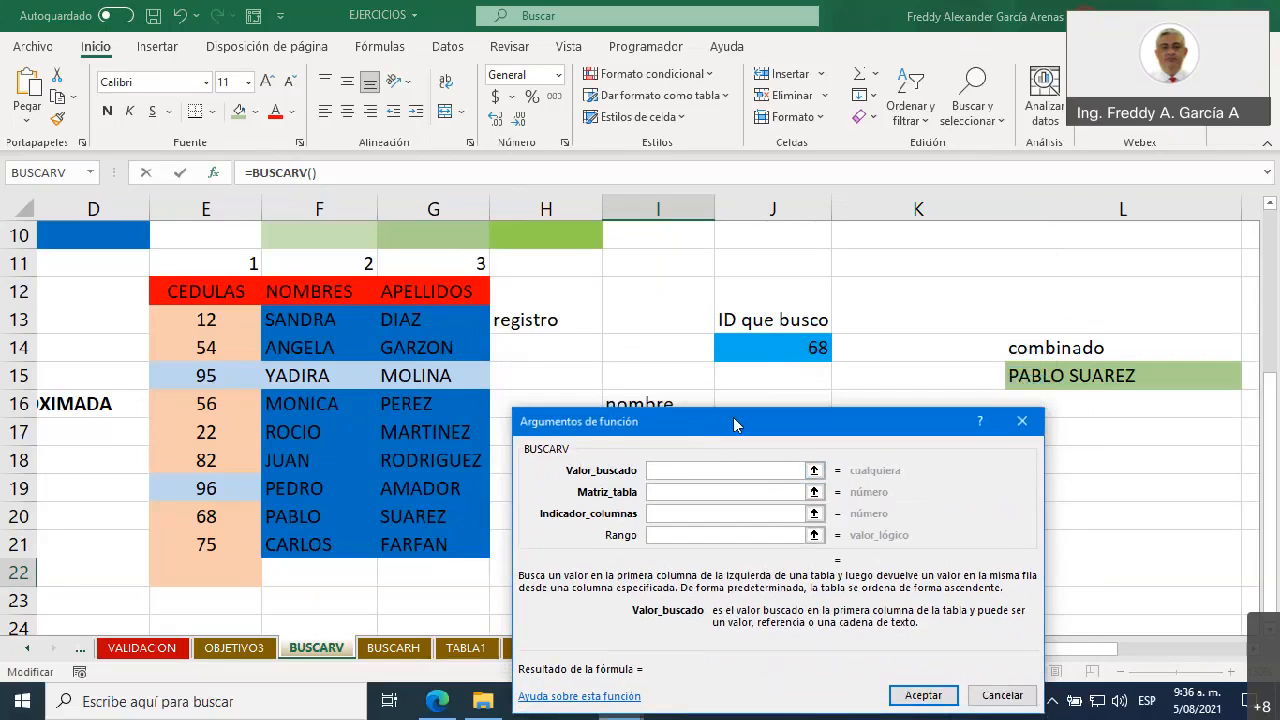
{"action": "left_click", "coordinate": [768, 348]}
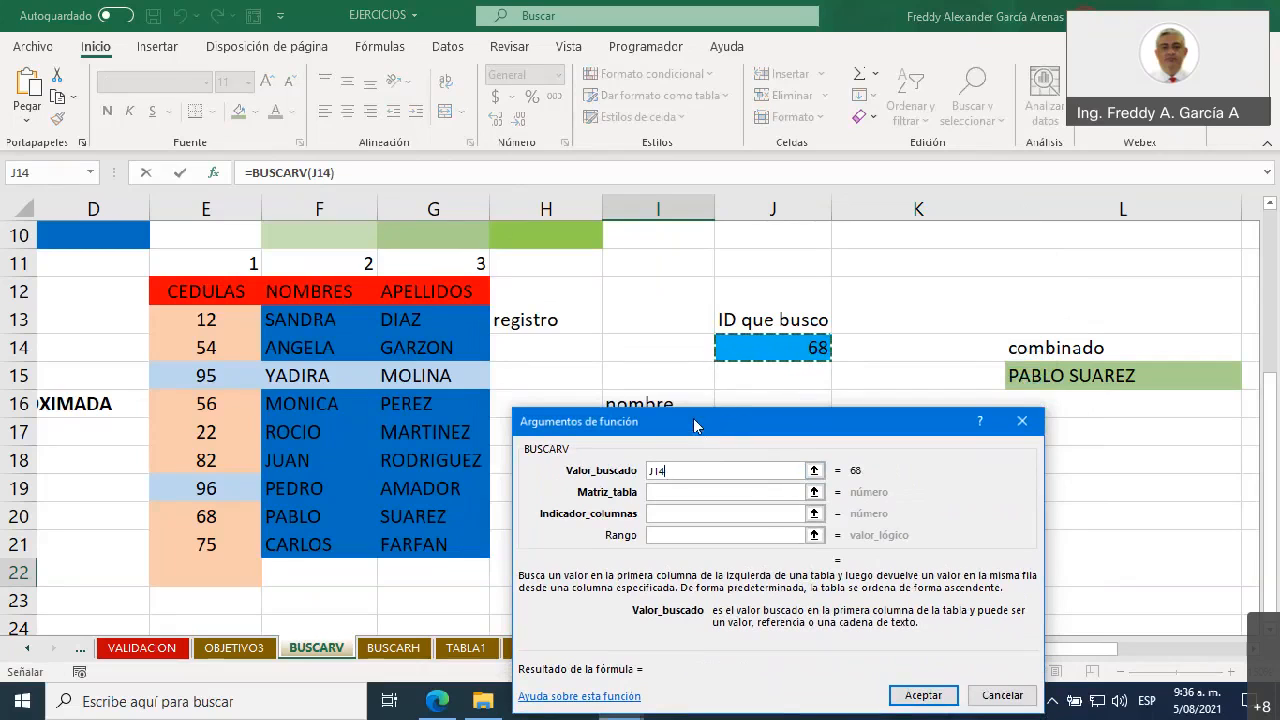
{"action": "left_click_drag", "start_coordinate": [700, 425], "coordinate": [684, 238]}
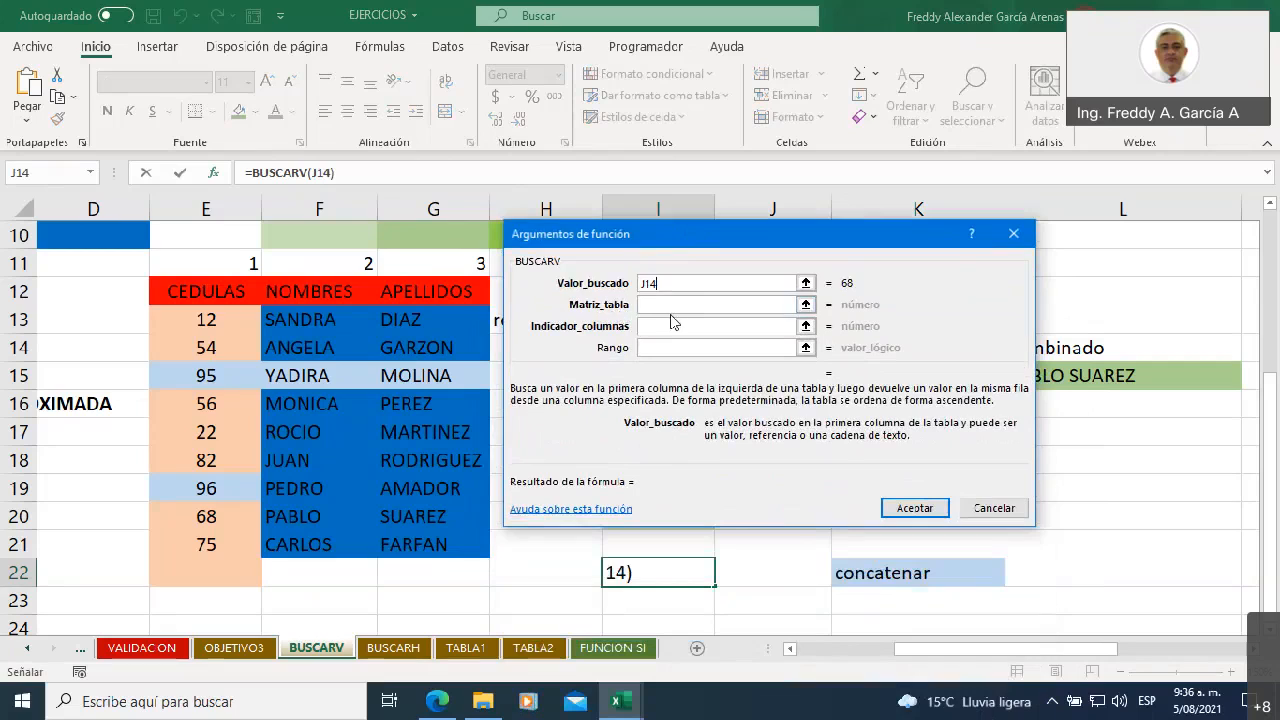
{"action": "left_click", "coordinate": [666, 305]}
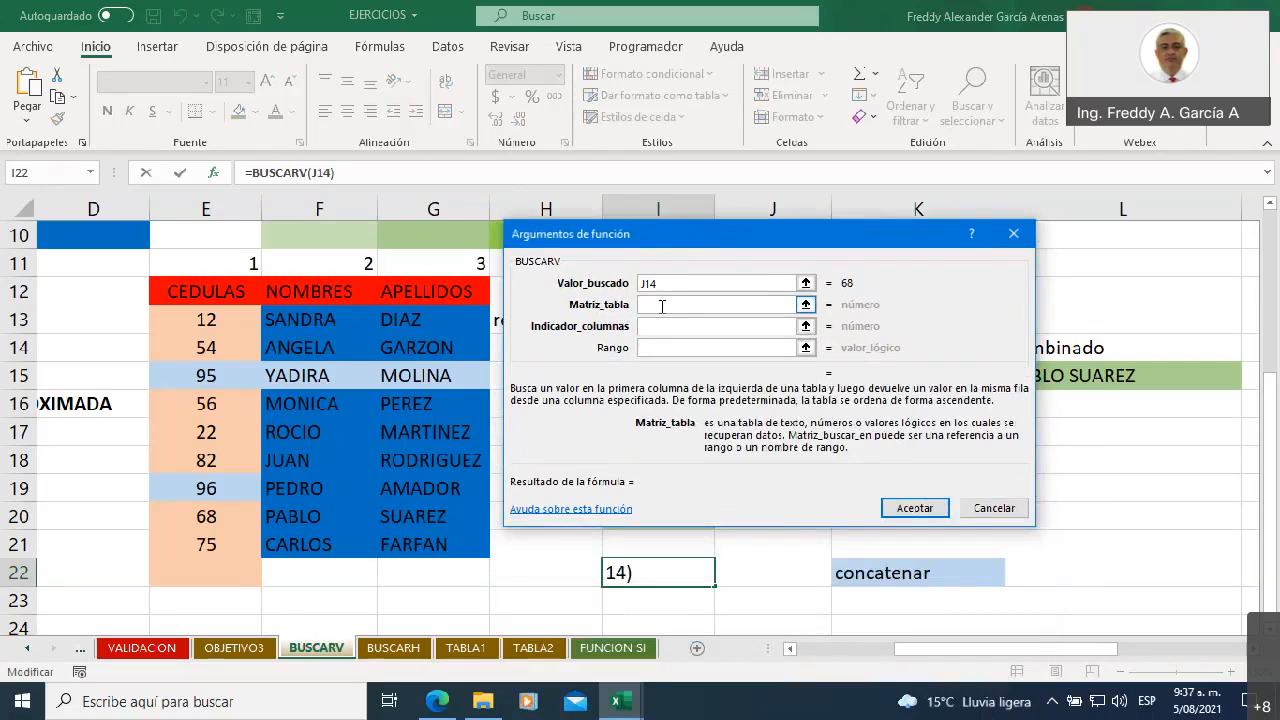
{"action": "left_click_drag", "start_coordinate": [197, 286], "coordinate": [436, 534]}
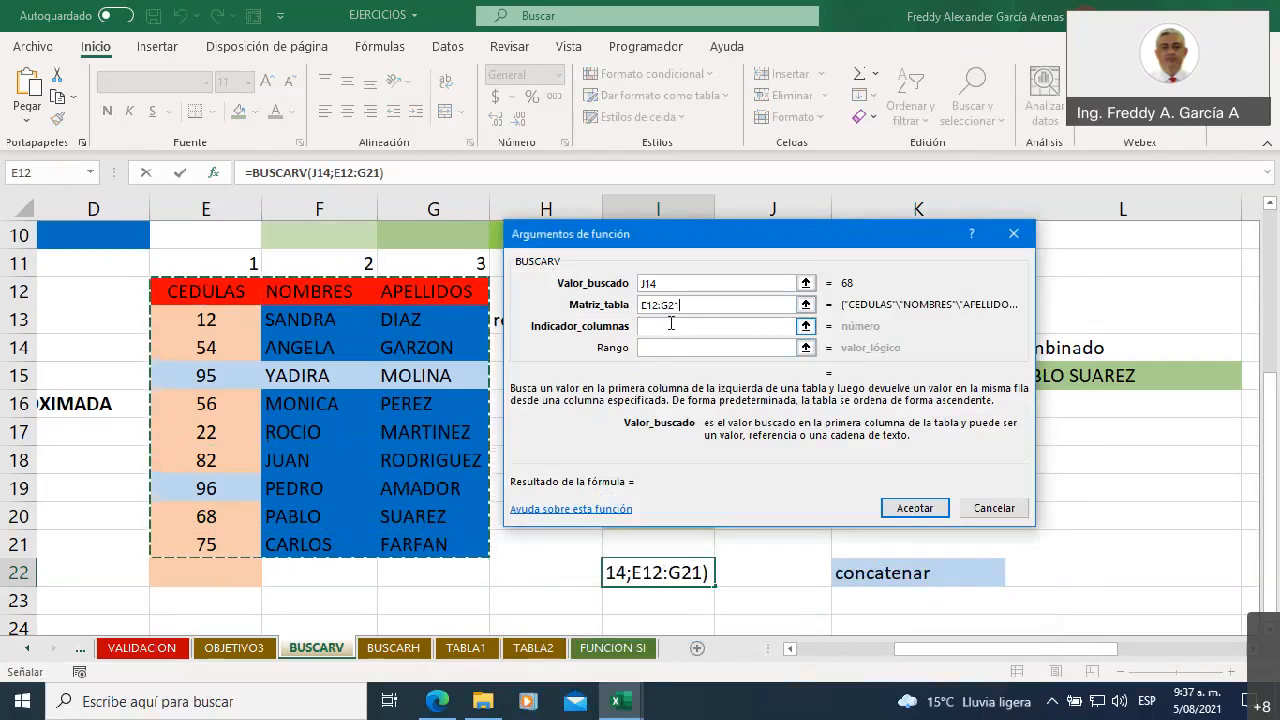
Set the BUSCARV column indicator to 3 and the Rango argument to 0
{"action": "left_click", "coordinate": [671, 326]}
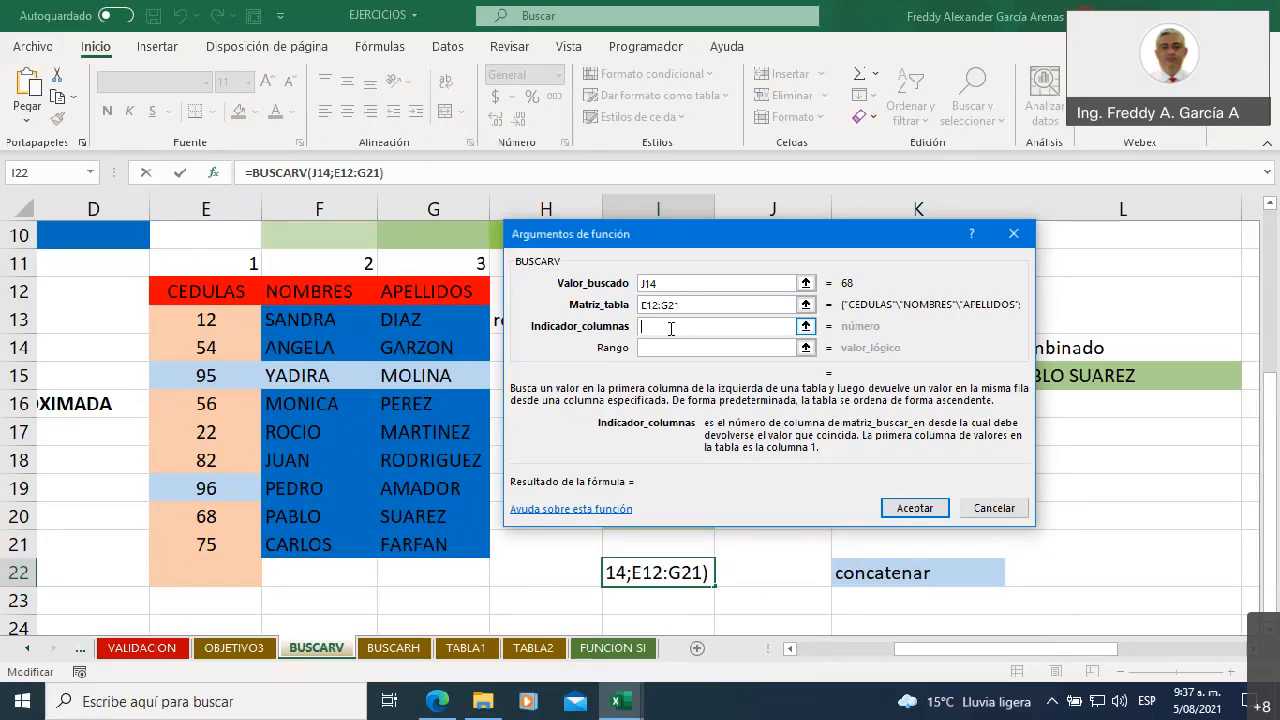
{"action": "type", "text": "3"}
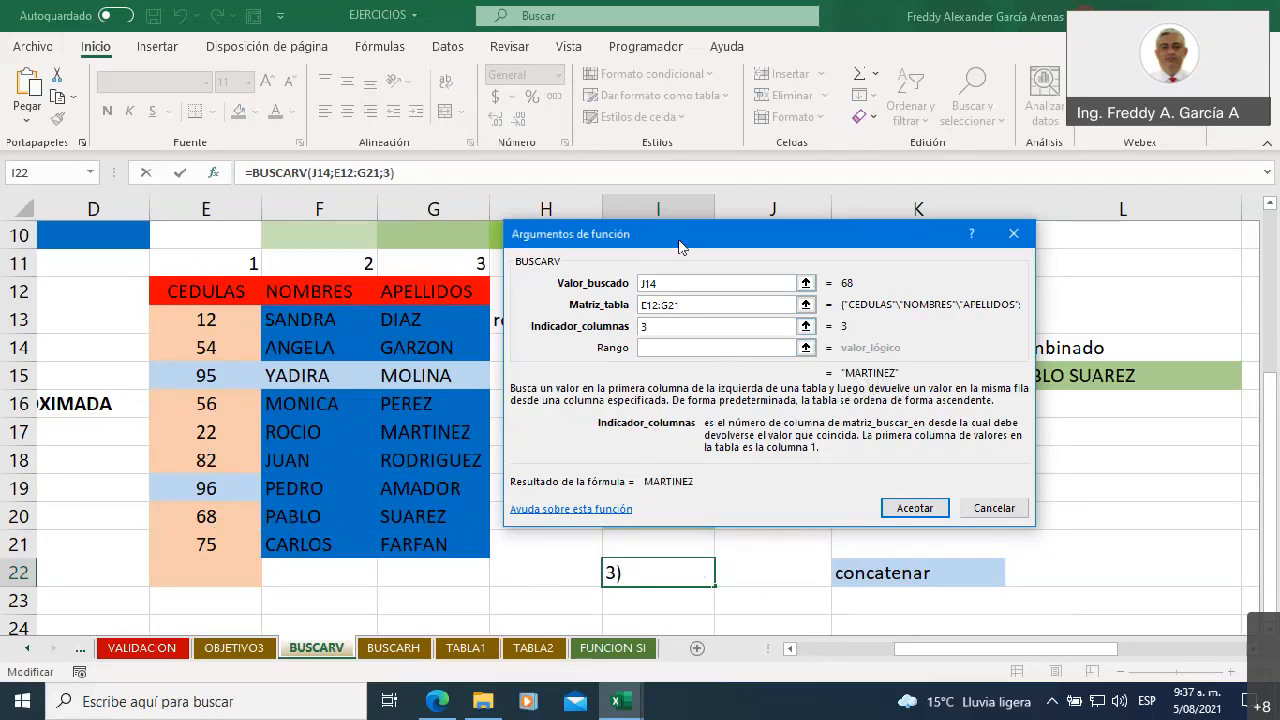
{"action": "left_click", "coordinate": [662, 347]}
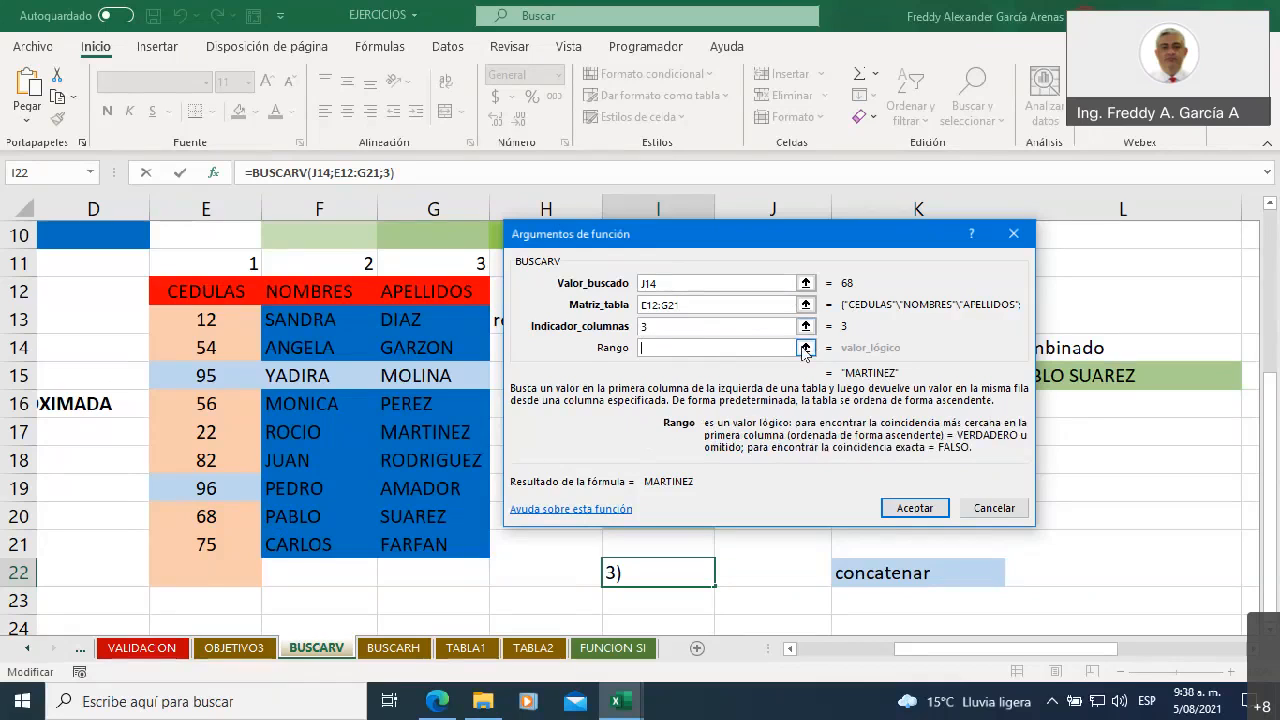
{"action": "type", "text": "0"}
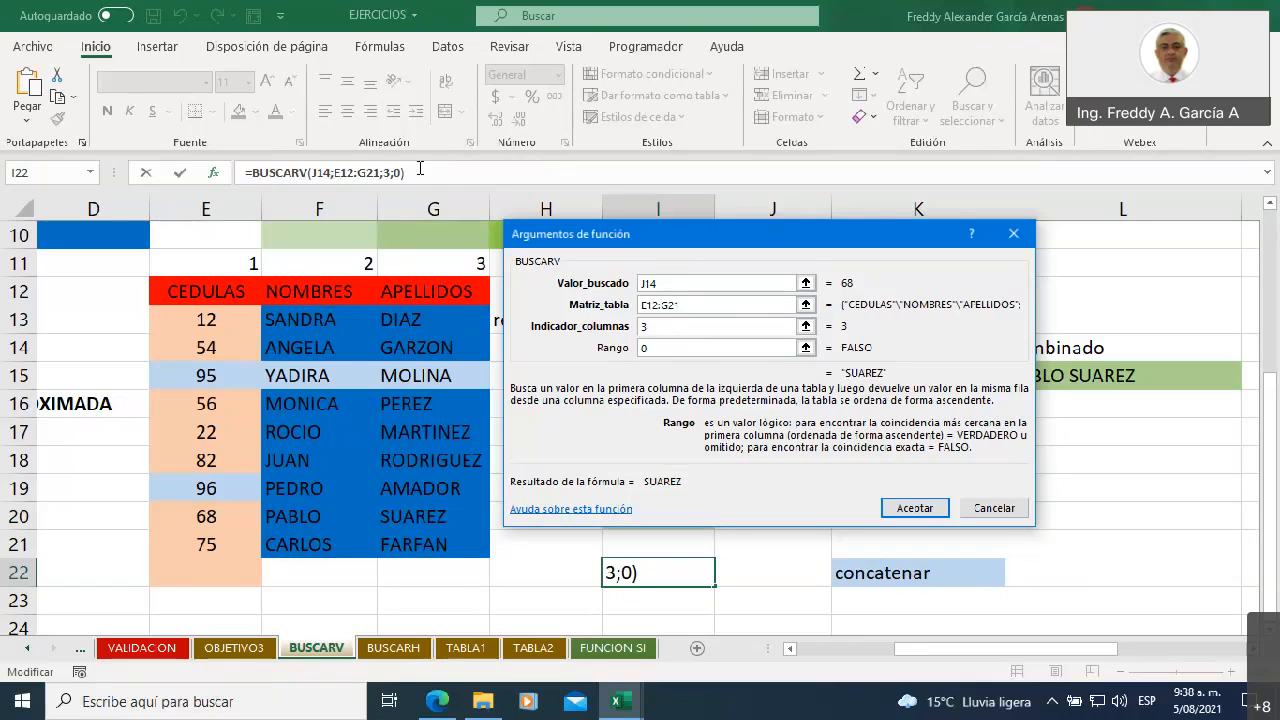
Replace the Rango argument with FALSO and enter the finished BUSCARV formula in I22
{"action": "key", "text": "BackSpace"}
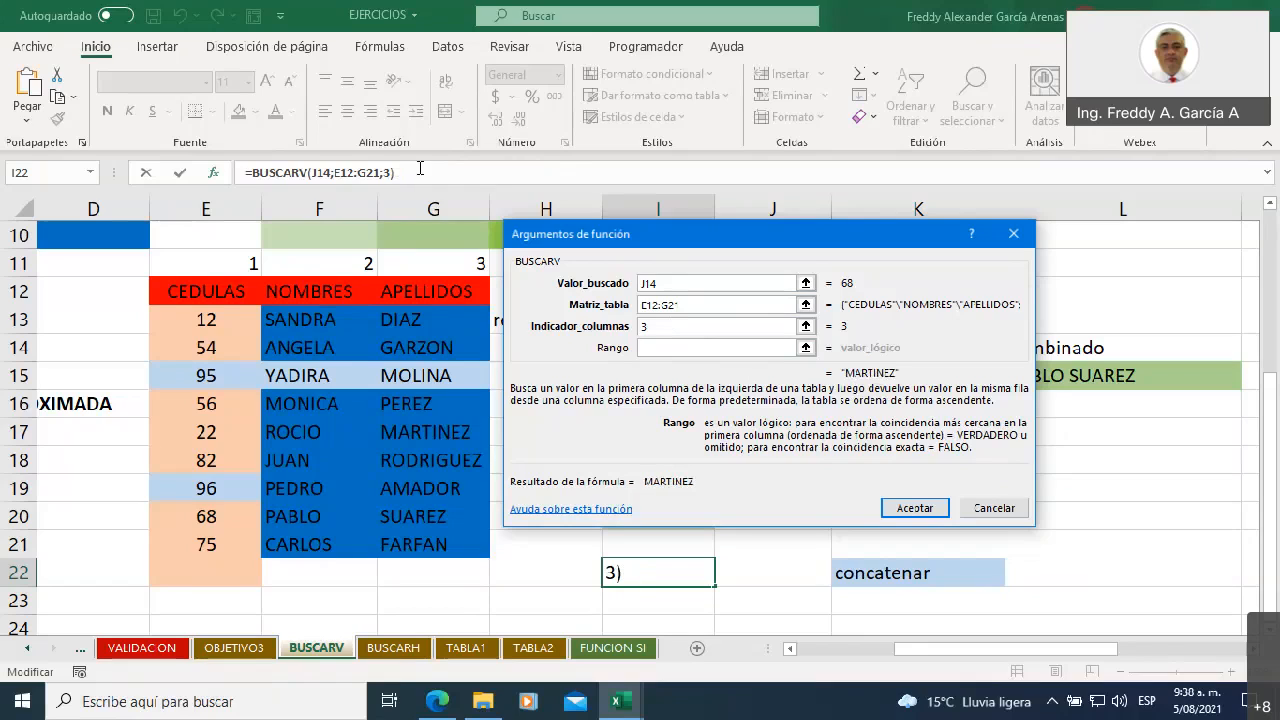
{"action": "type", "text": "0"}
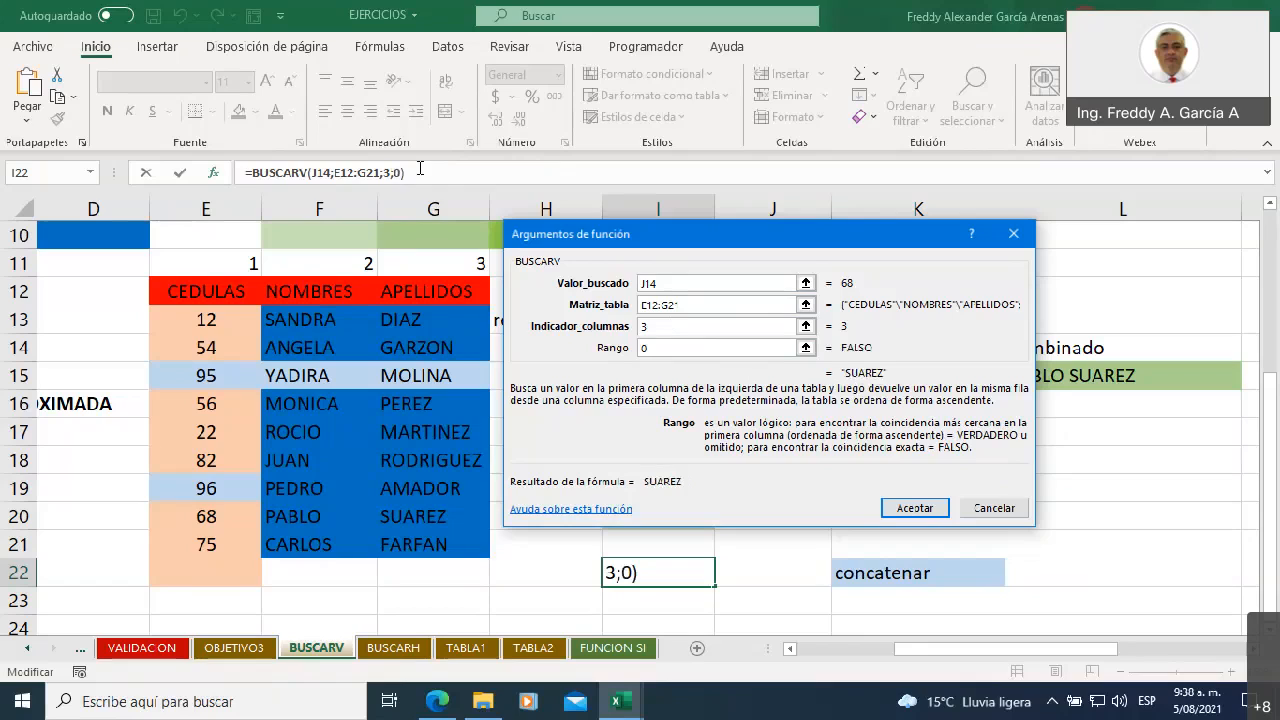
{"action": "key", "text": "BackSpace"}
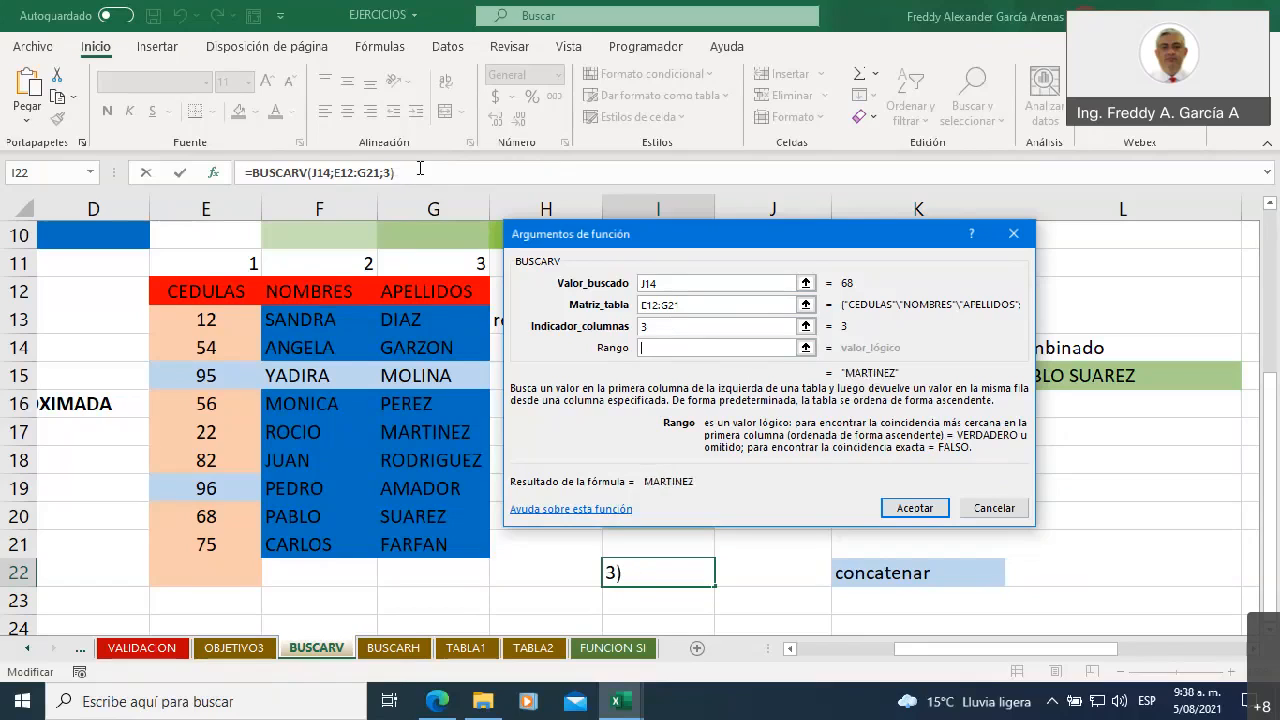
{"action": "type", "text": "fal"}
{"action": "key", "text": "BackSpace"}
{"action": "key", "text": "BackSpace"}
{"action": "key", "text": "BackSpace"}
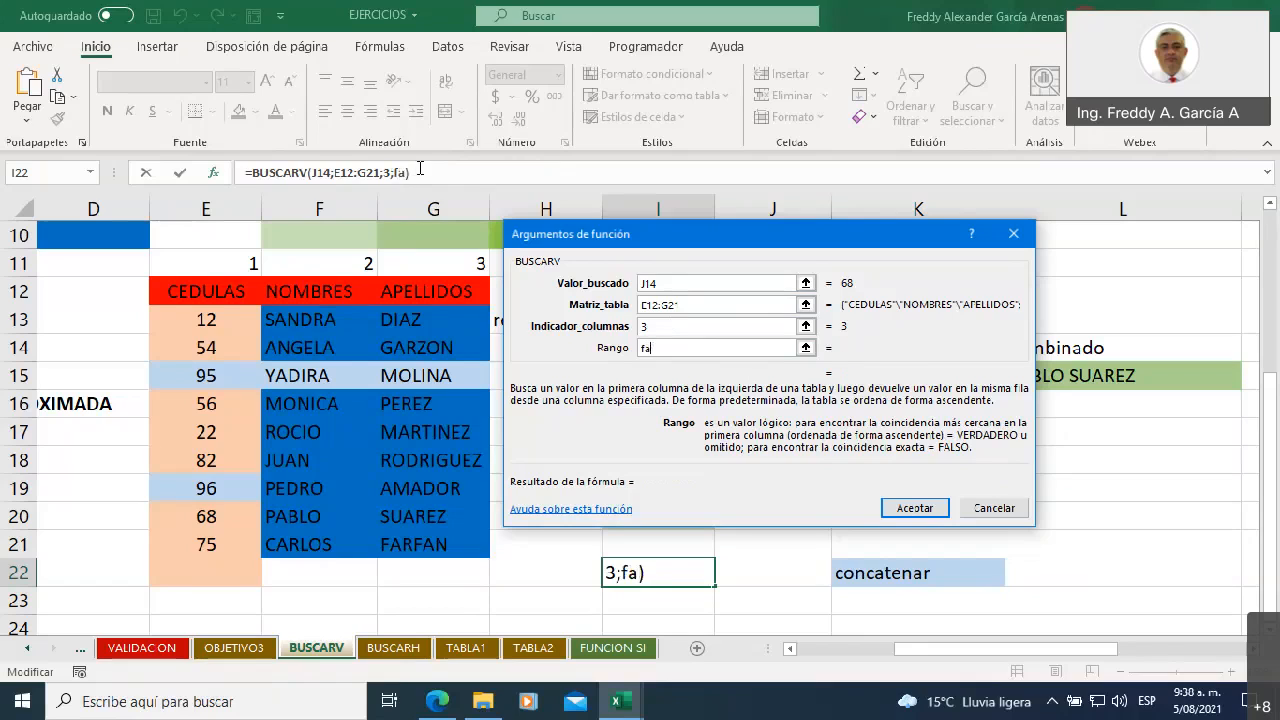
{"action": "type", "text": "FALSO"}
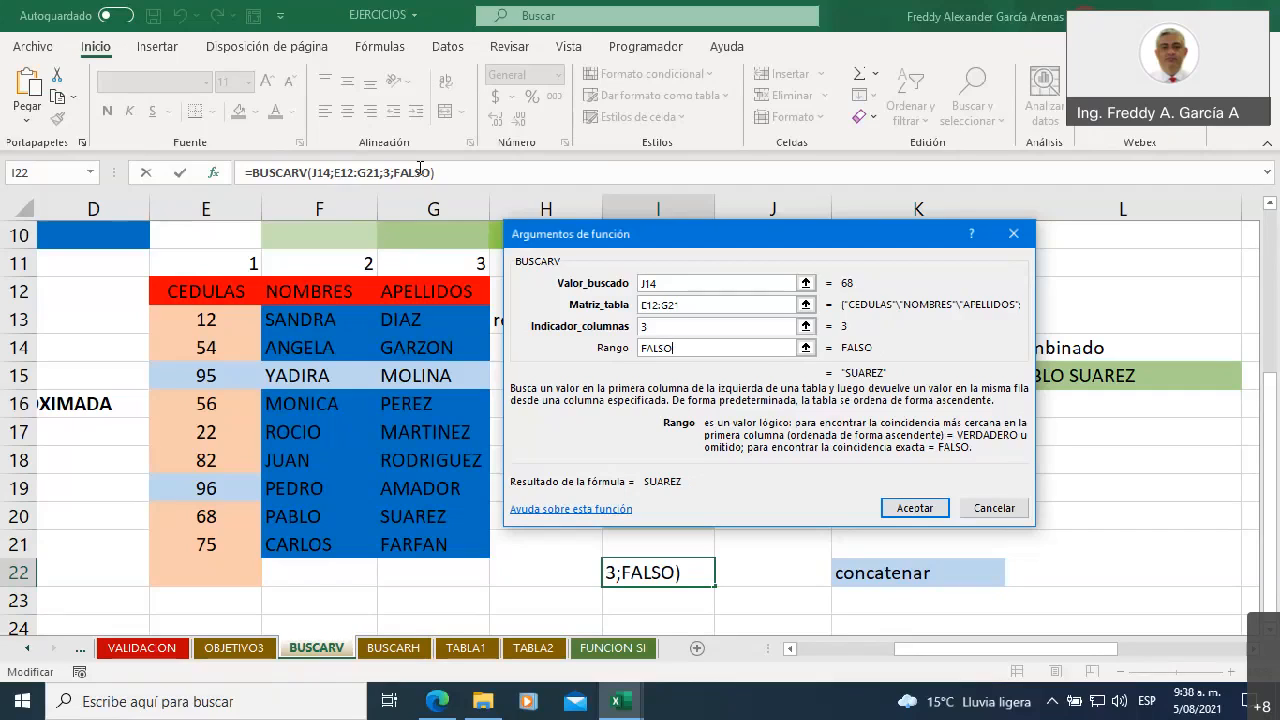
{"action": "left_click", "coordinate": [913, 508]}
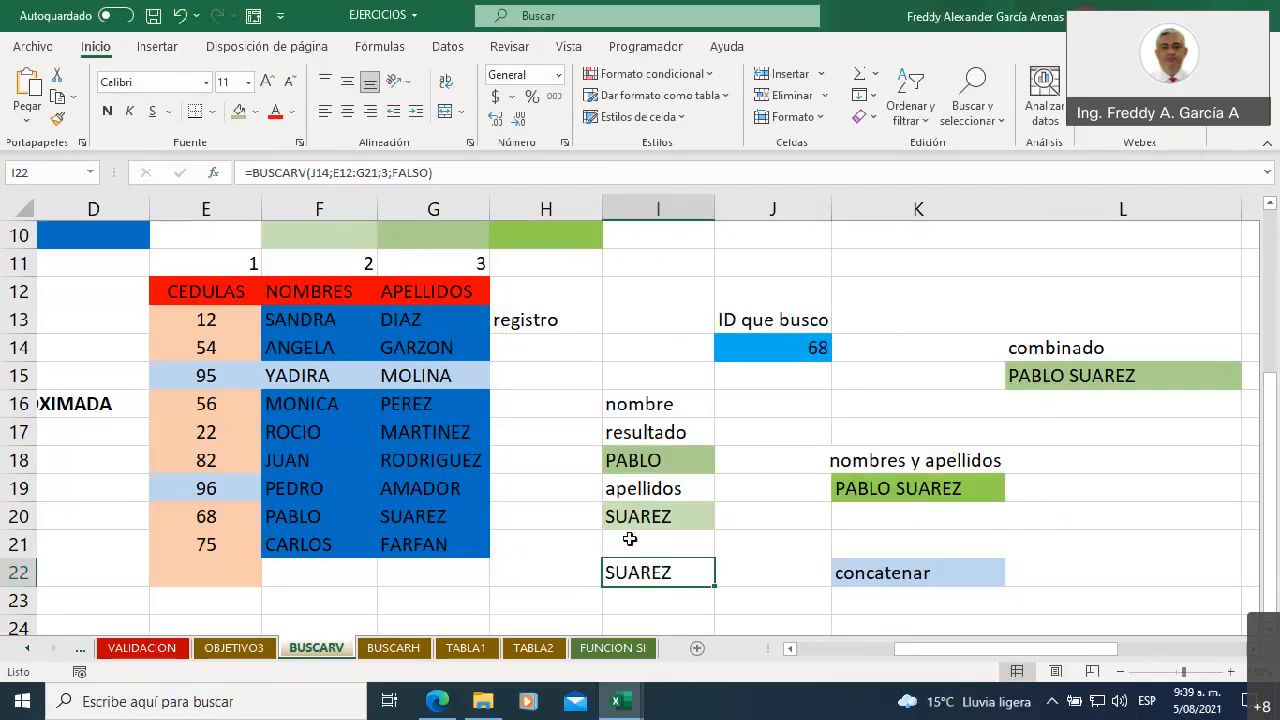
Review the function arguments of the BUSCARV formula in I22 without changing them
{"action": "left_click", "coordinate": [212, 176]}
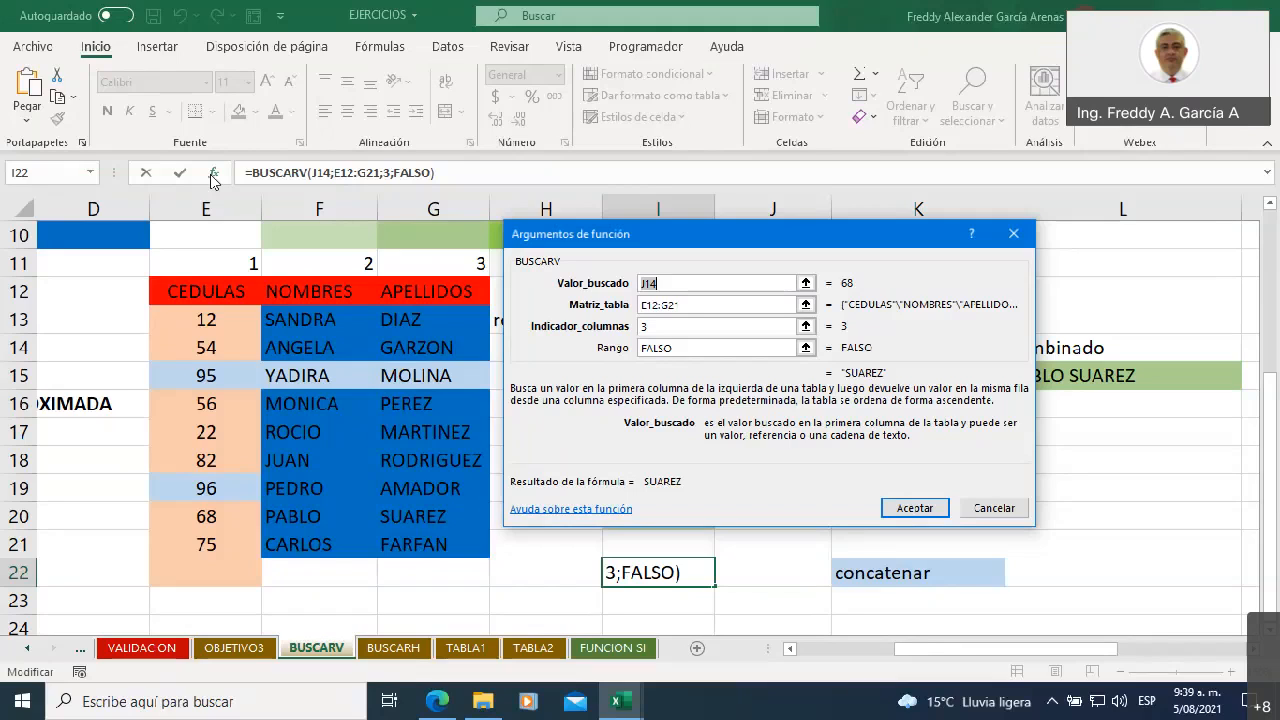
{"action": "left_click_drag", "start_coordinate": [675, 236], "coordinate": [354, 242]}
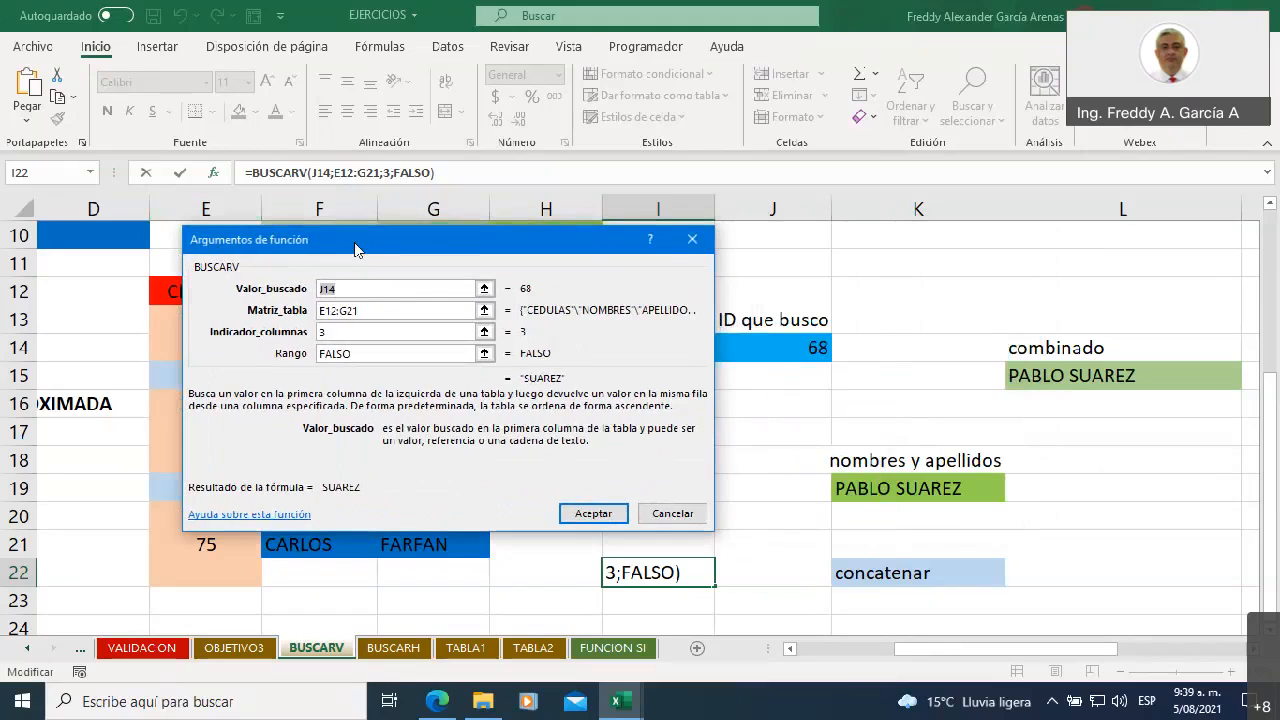
{"action": "left_click", "coordinate": [690, 240]}
{"action": "left_click", "coordinate": [647, 290]}
{"action": "type", "text": "="}
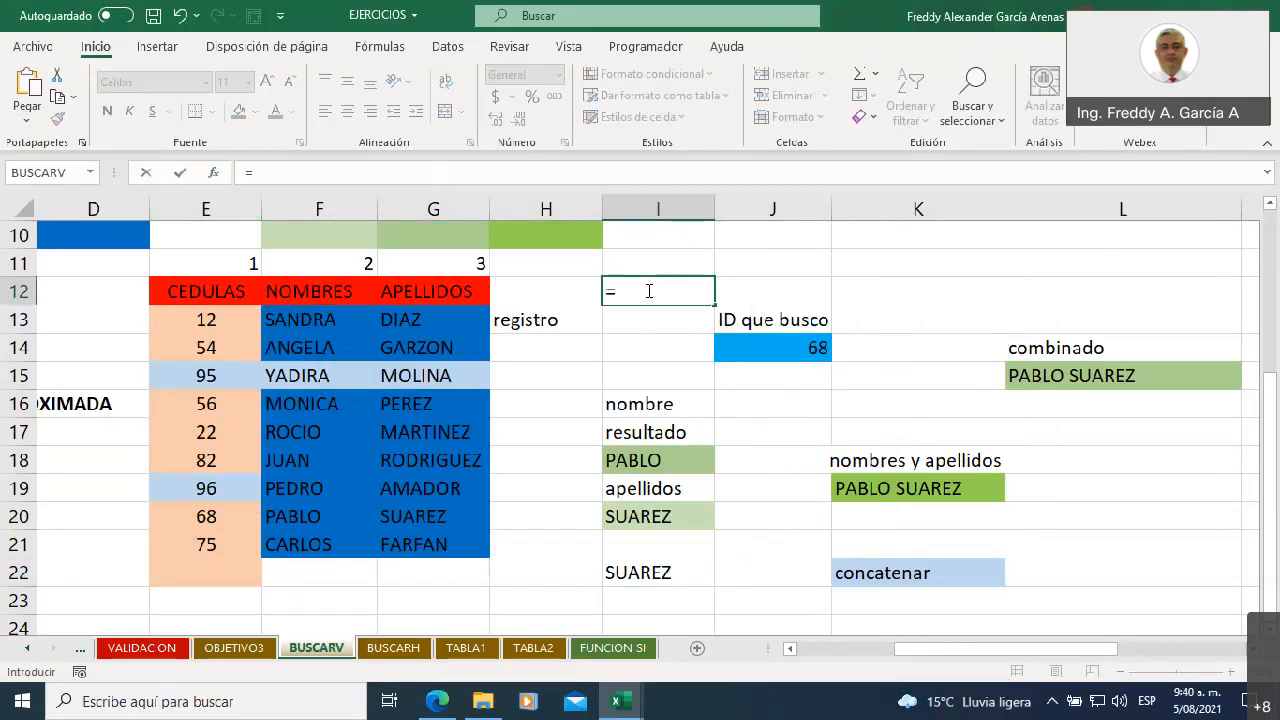
{"action": "type", "text": "busca"}
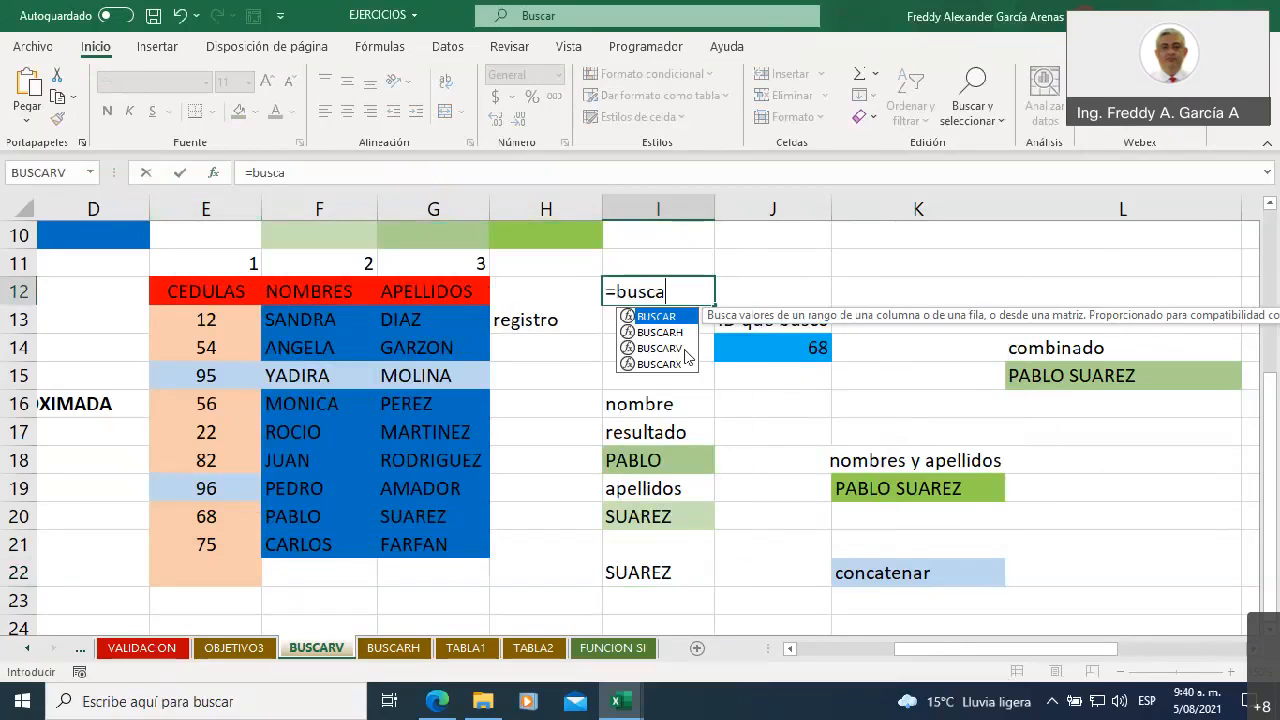
{"action": "double_click", "coordinate": [685, 348]}
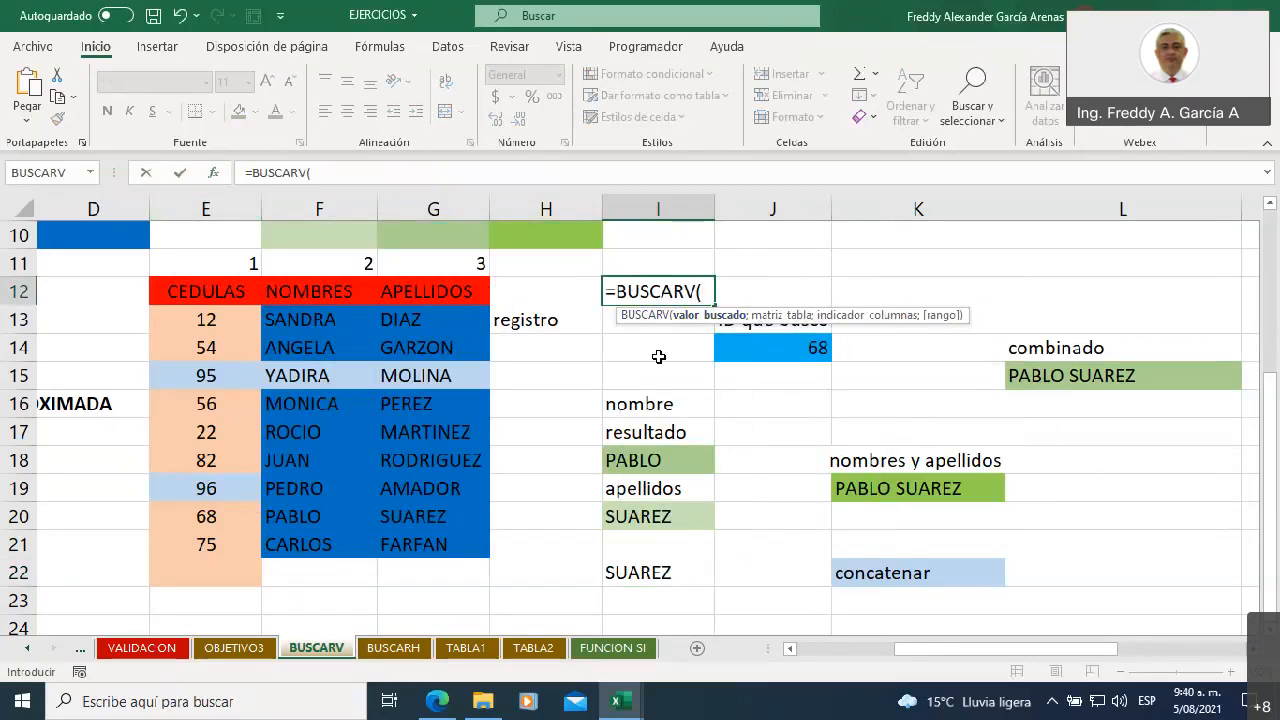
{"action": "key", "text": "BackSpace"}
{"action": "key", "text": "BackSpace"}
{"action": "key", "text": "BackSpace"}
{"action": "key", "text": "BackSpace"}
{"action": "key", "text": "BackSpace"}
{"action": "key", "text": "BackSpace"}
{"action": "key", "text": "BackSpace"}
{"action": "key", "text": "BackSpace"}
{"action": "key", "text": "BackSpace"}
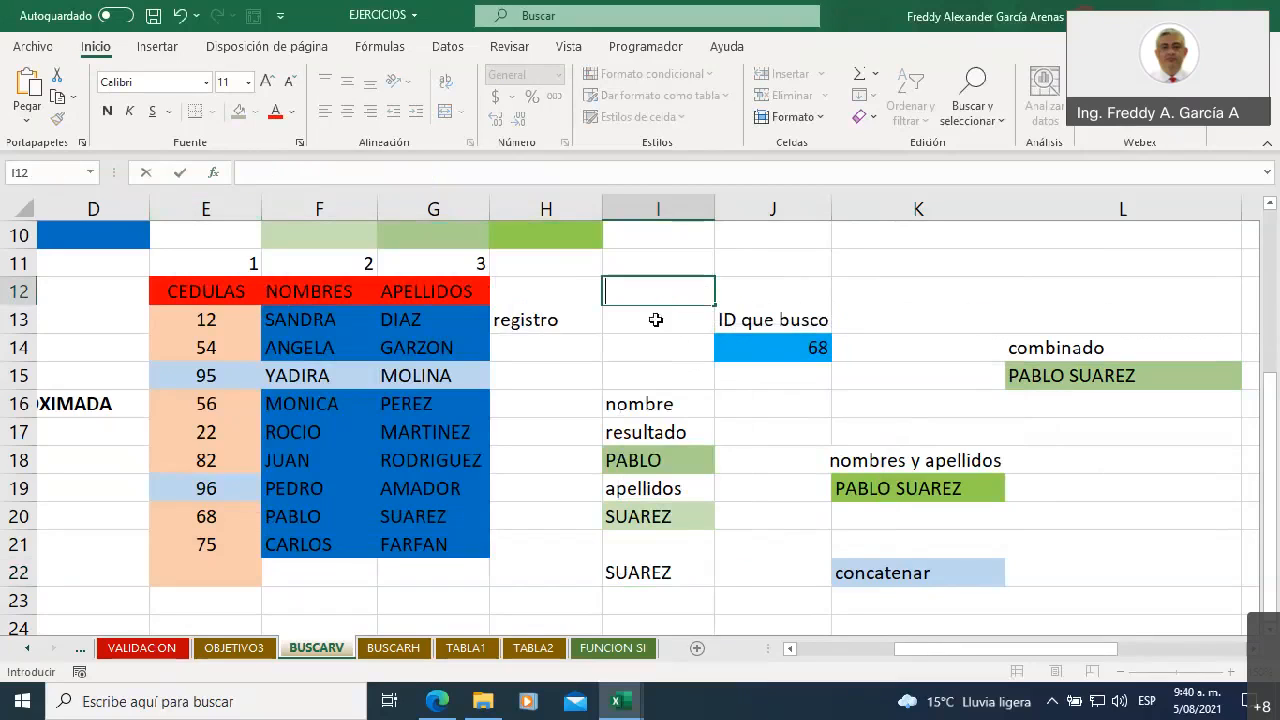
{"action": "key", "text": "Escape"}
{"action": "left_click", "coordinate": [638, 347]}
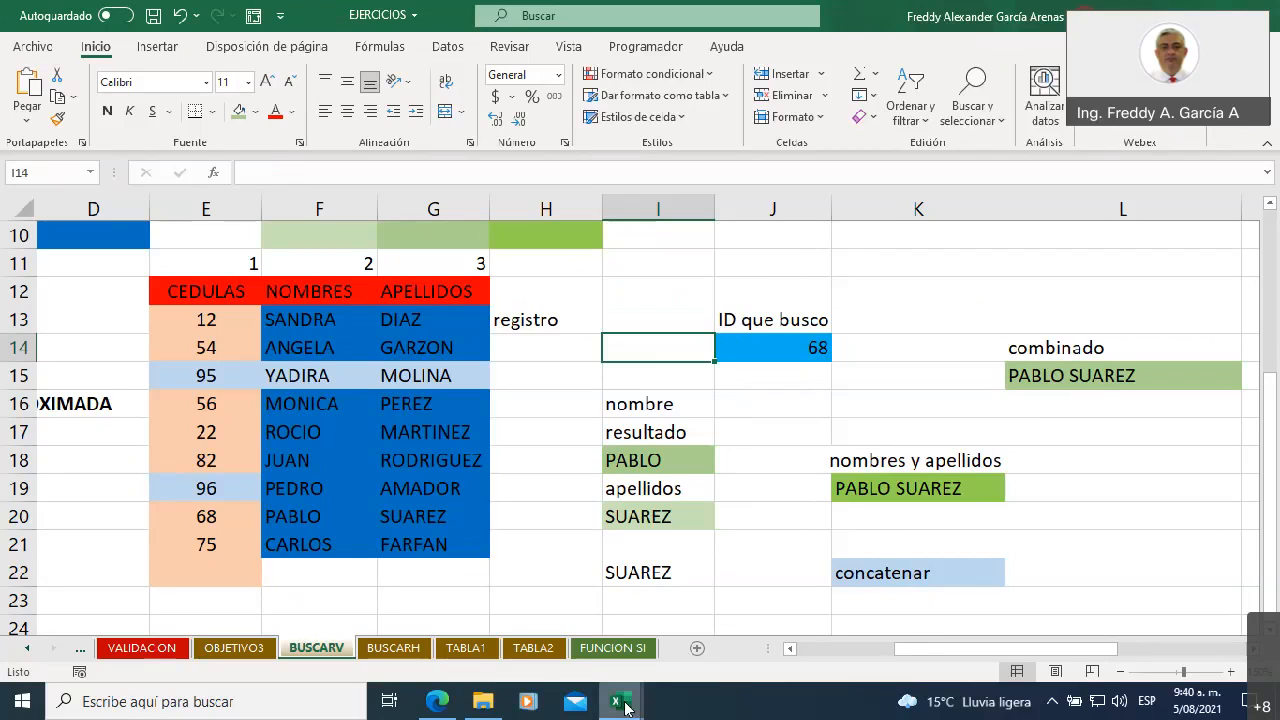
Switch to the TALLER UNIDAD 3 workbook, and open the PDF "2. Funciones" from the unidad 3 course folder in Adobe Acrobat Reader
{"action": "mouse_move", "coordinate": [624, 708]}
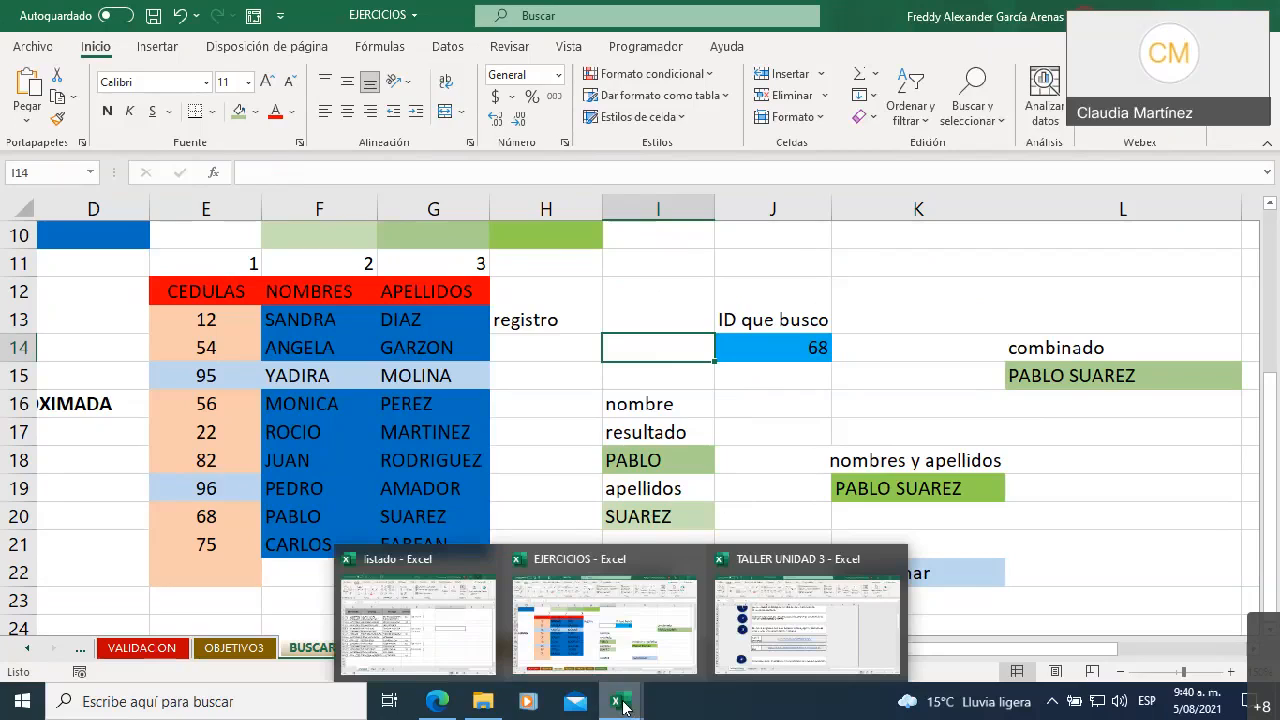
{"action": "left_click", "coordinate": [828, 636]}
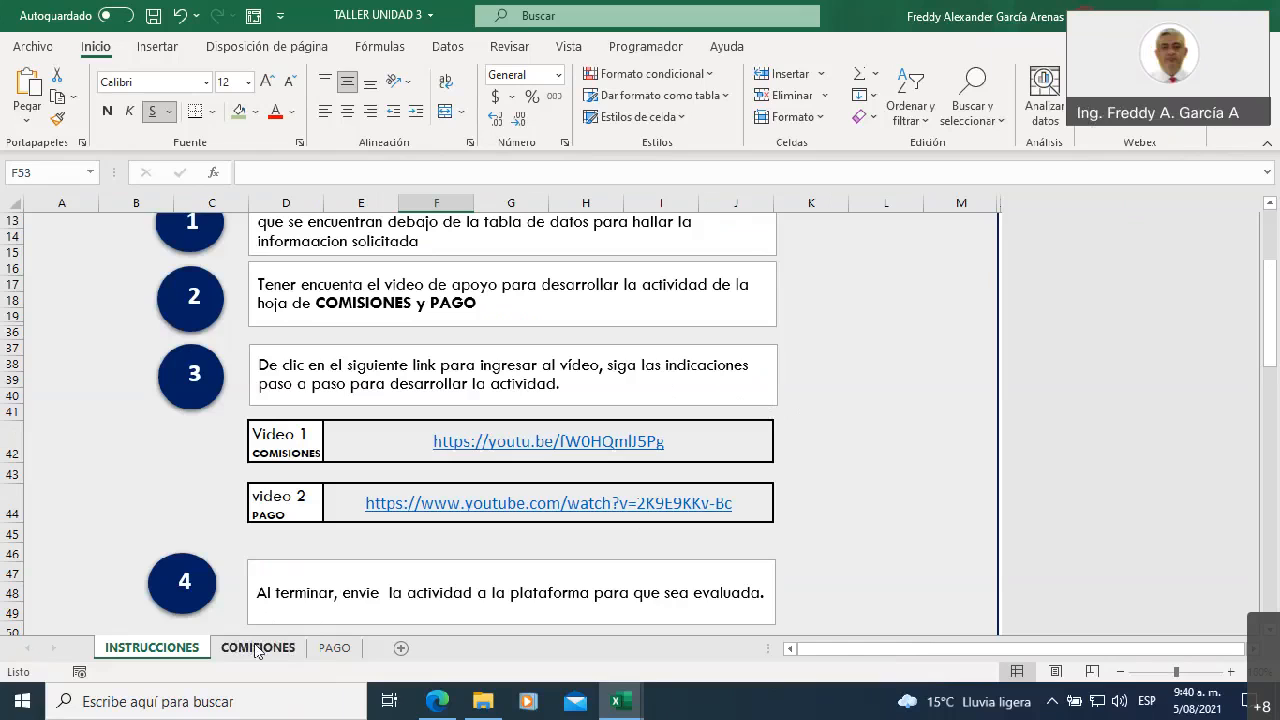
{"action": "left_click", "coordinate": [485, 693]}
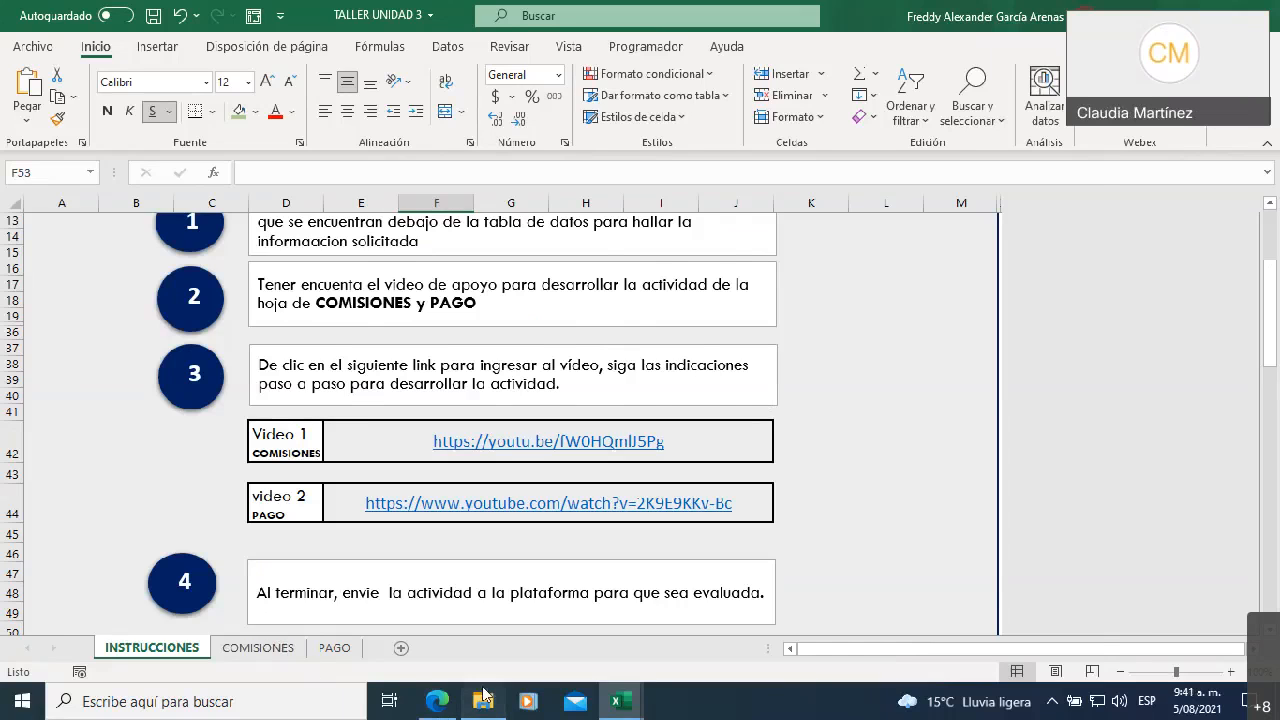
{"action": "left_click", "coordinate": [476, 214]}
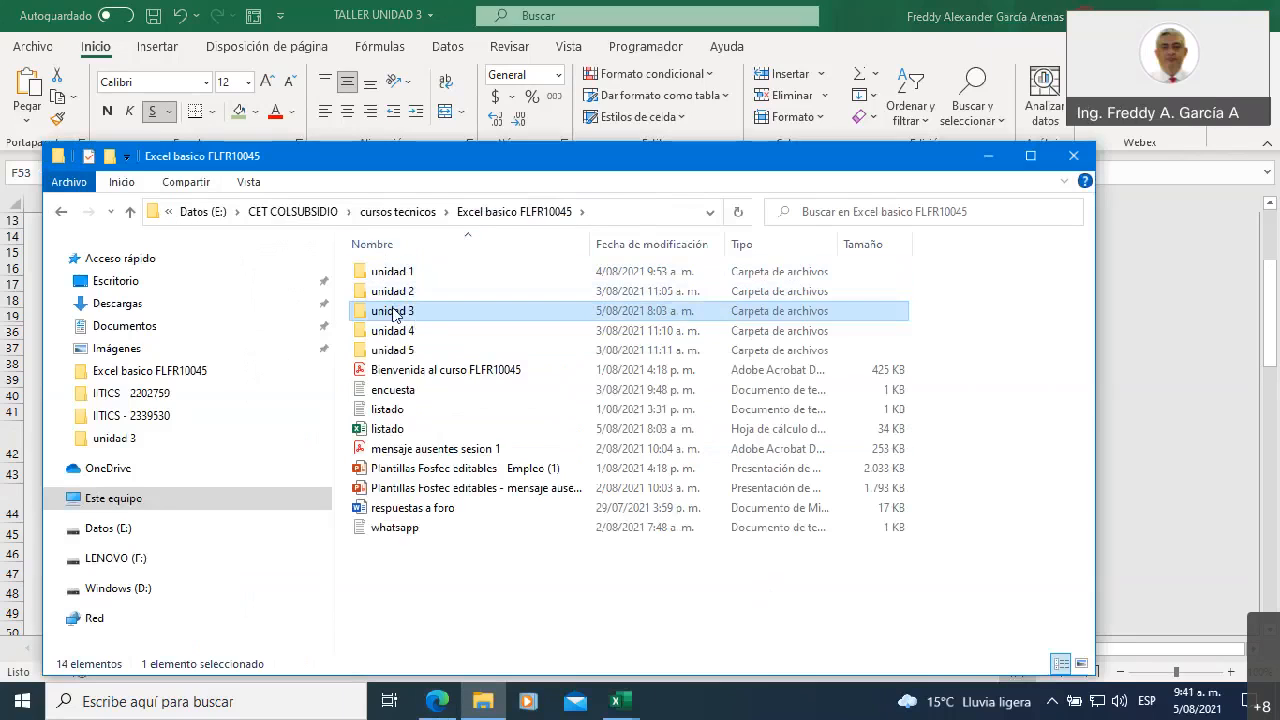
{"action": "double_click", "coordinate": [394, 312]}
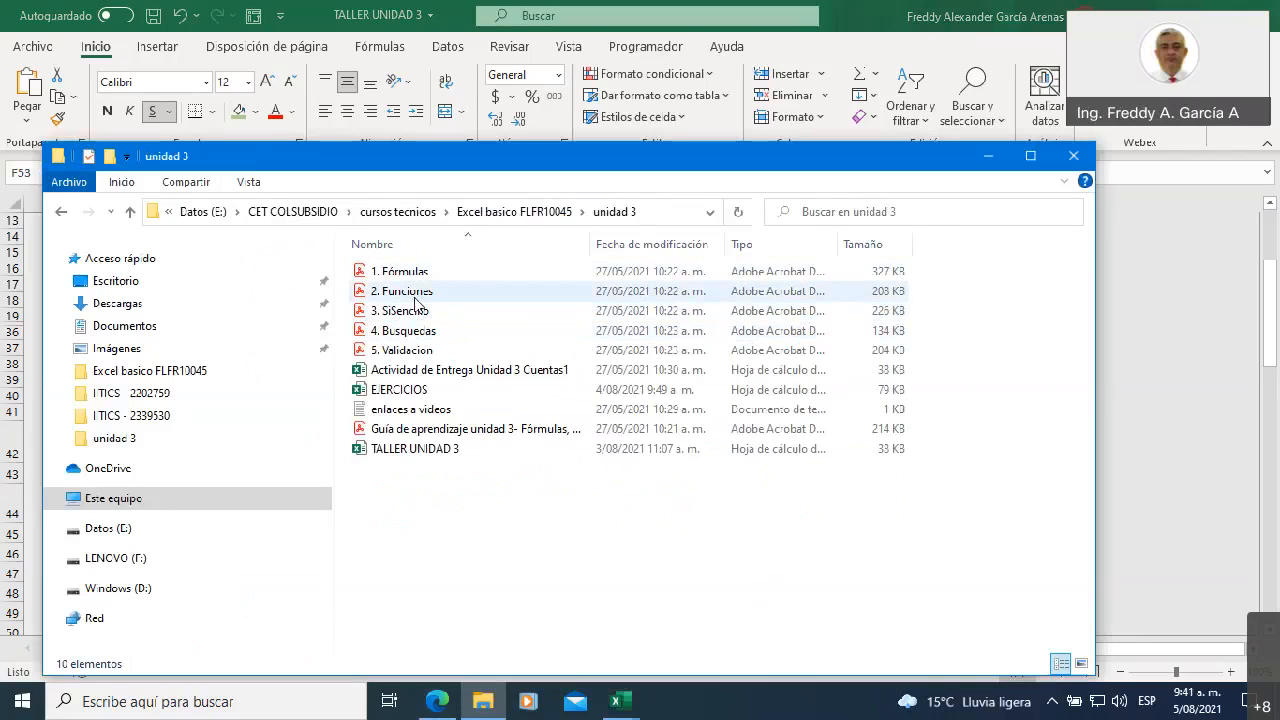
{"action": "double_click", "coordinate": [409, 292]}
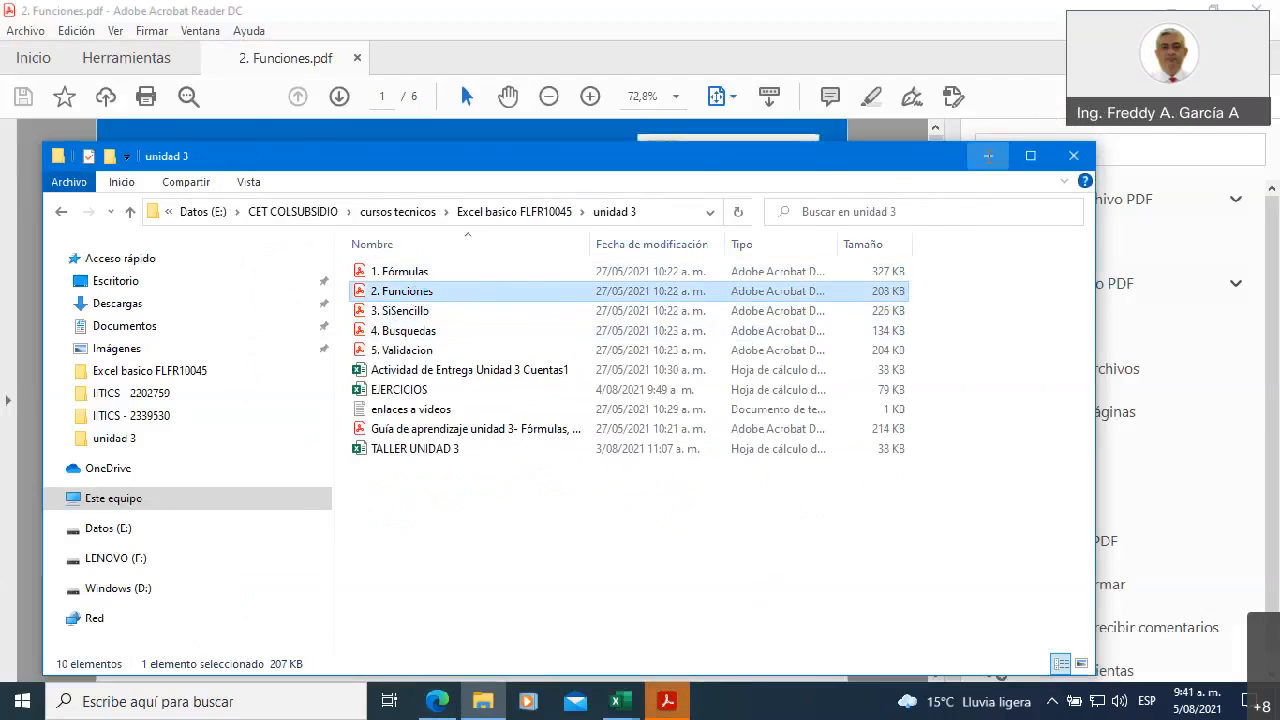
{"action": "left_click", "coordinate": [988, 156]}
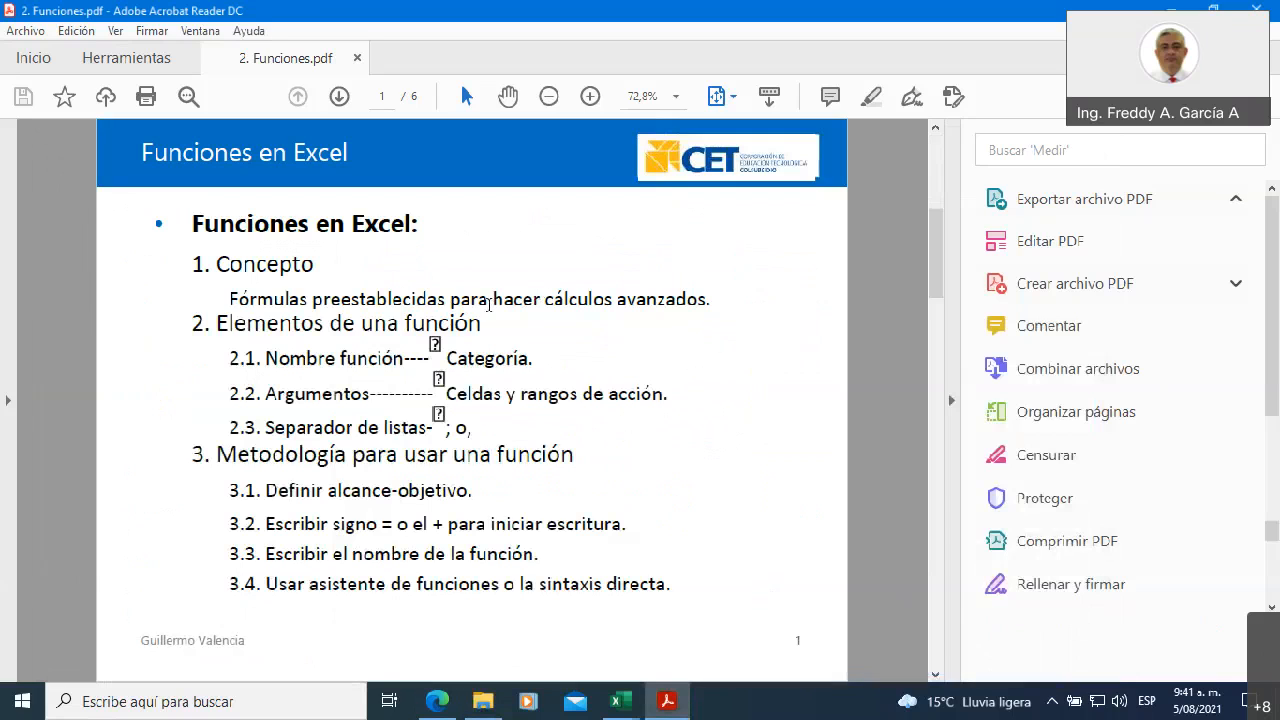
Review the PDF's pages on function syntax and on the common mathematical, text and statistical functions
{"action": "scroll", "coordinate": [488, 303], "scroll_direction": "down", "scroll_amount": 3}
{"action": "scroll", "coordinate": [488, 303], "scroll_direction": "down", "scroll_amount": 3}
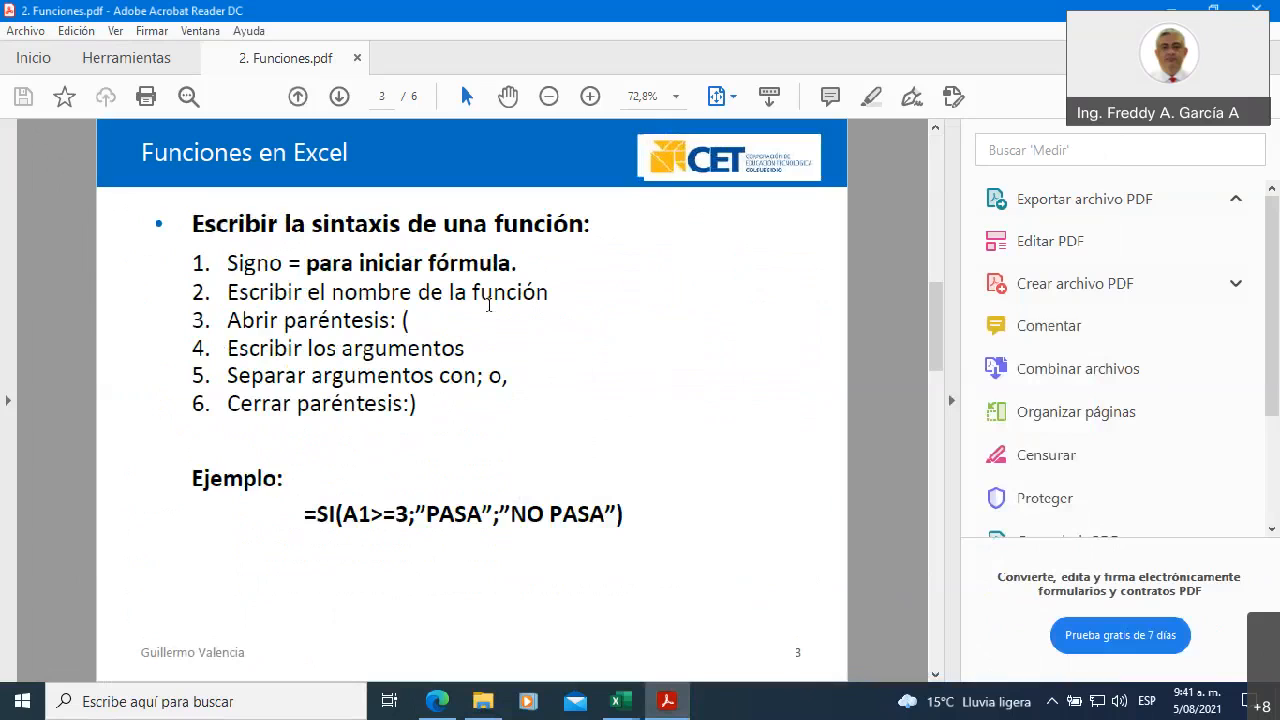
{"action": "scroll", "coordinate": [488, 303], "scroll_direction": "down", "scroll_amount": 3}
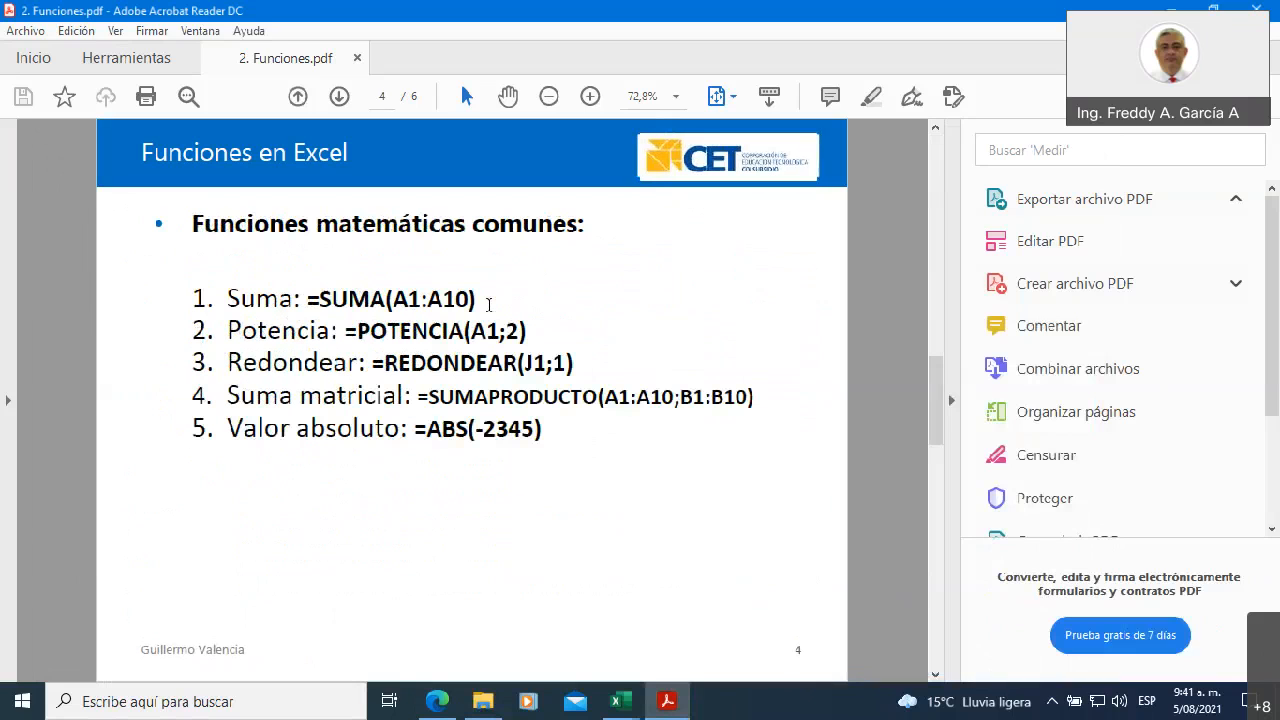
{"action": "scroll", "coordinate": [488, 303], "scroll_direction": "down", "scroll_amount": 6}
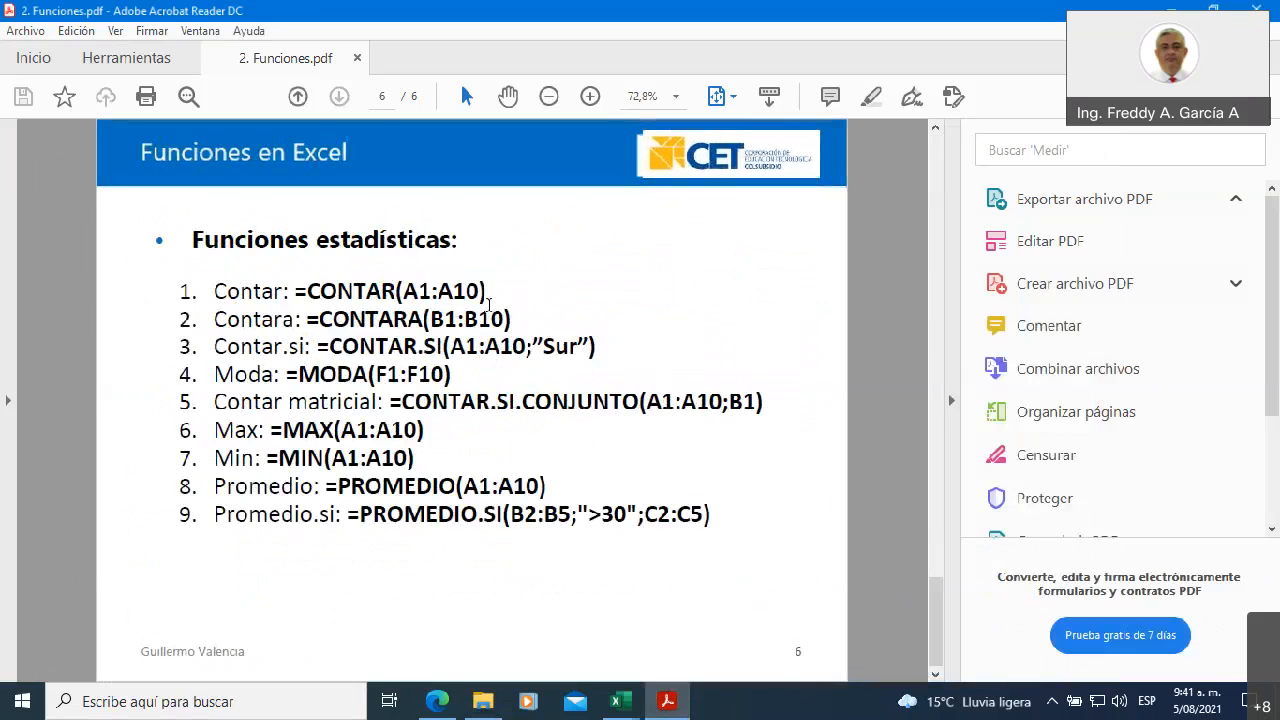
{"action": "scroll", "coordinate": [488, 303], "scroll_direction": "up", "scroll_amount": 3}
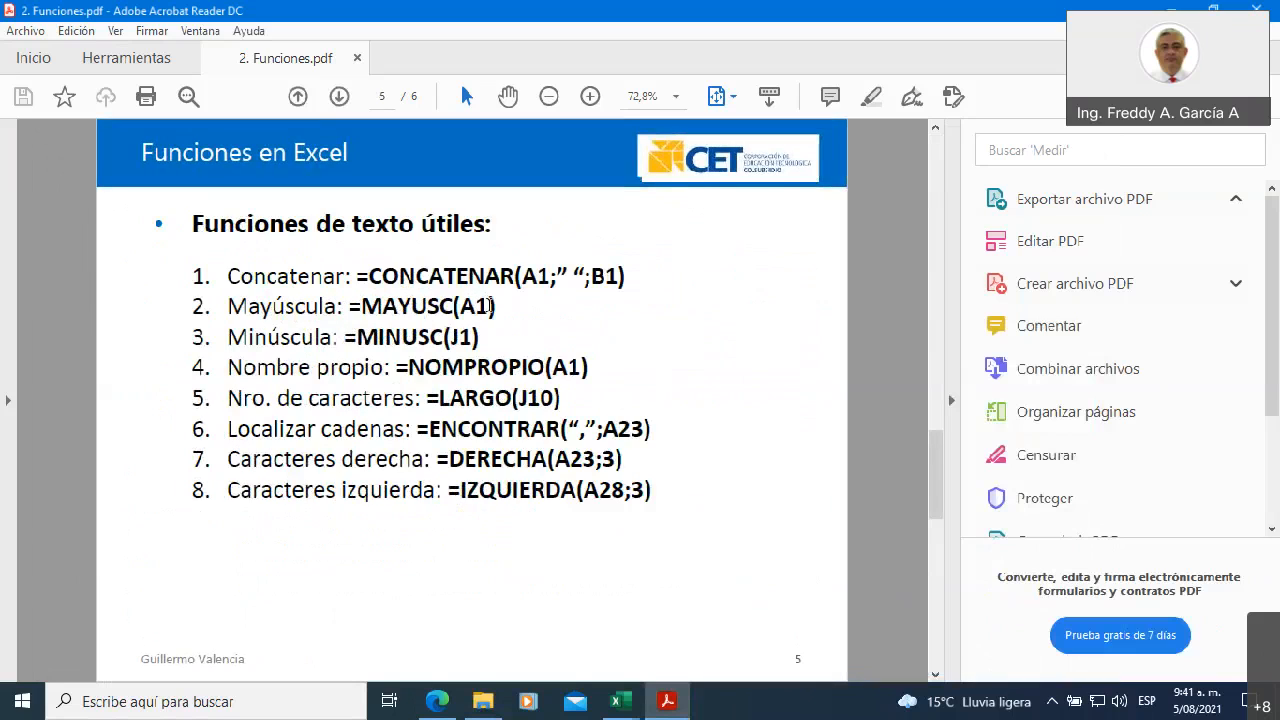
{"action": "scroll", "coordinate": [488, 305], "scroll_direction": "down", "scroll_amount": 3}
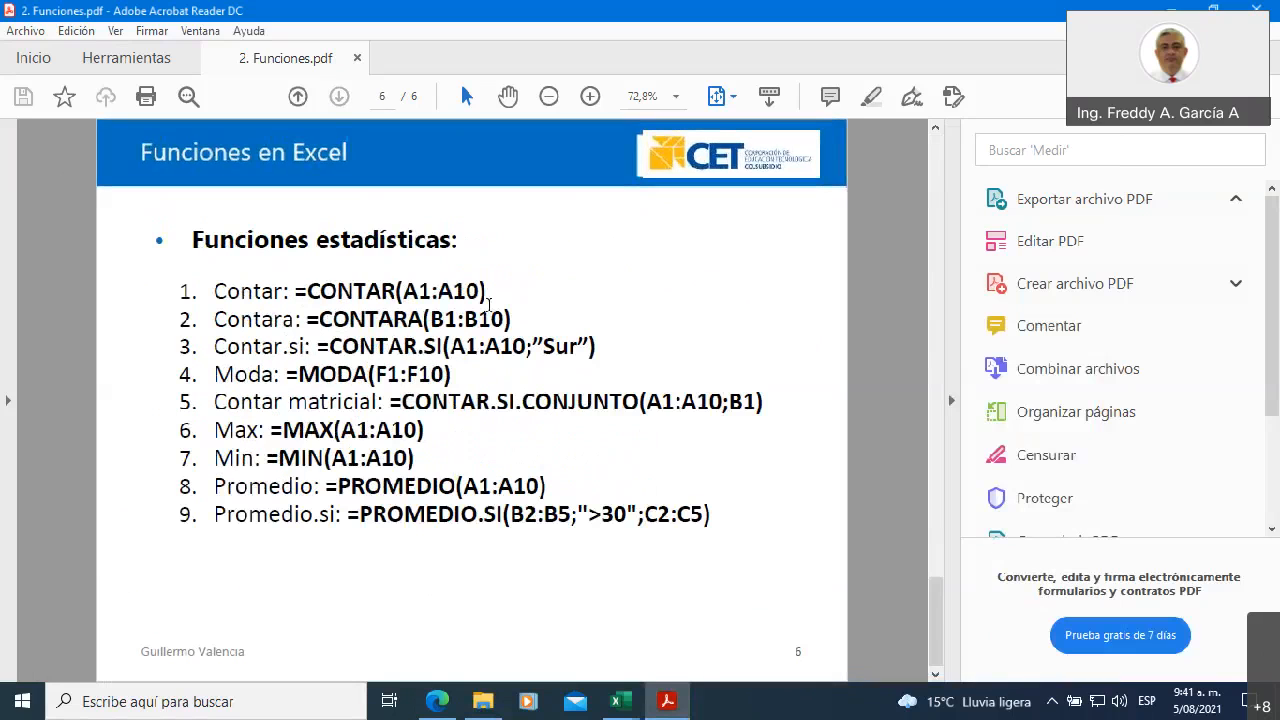